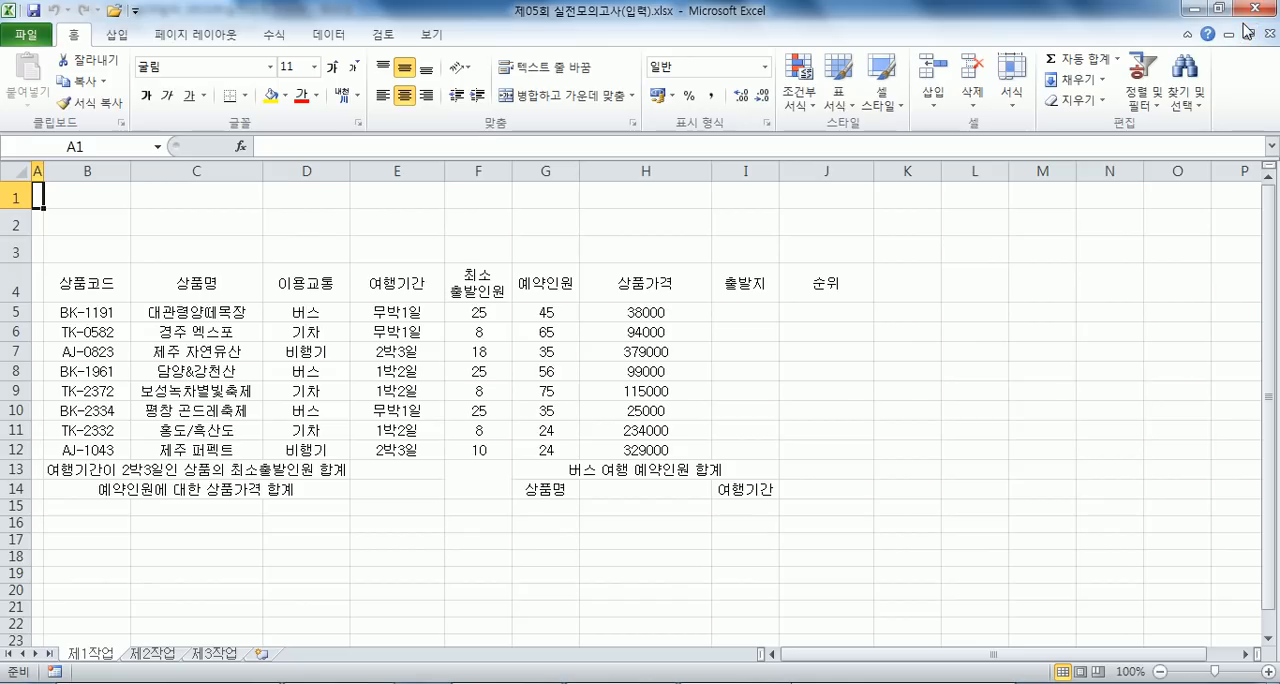
- Apply all borders to B4:J14, with thick box borders around the whole range and around B5:J12
click(77, 287)
drag(77, 287, 782, 485)
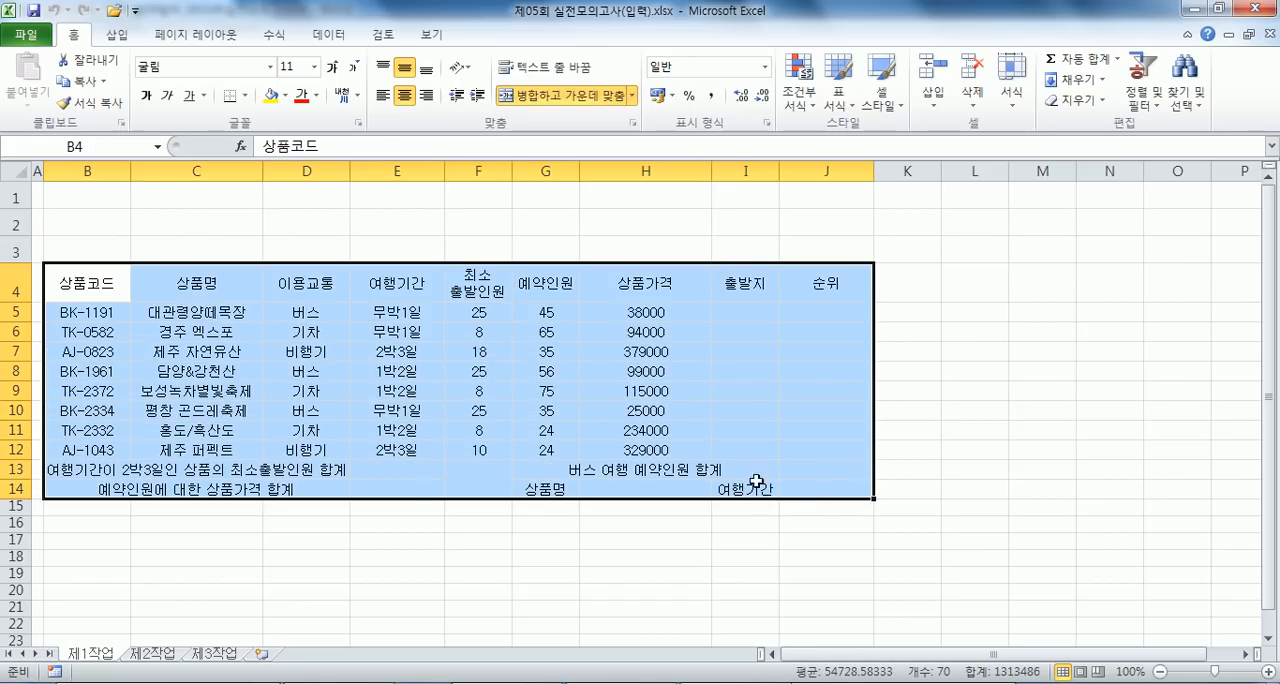
click(320, 388)
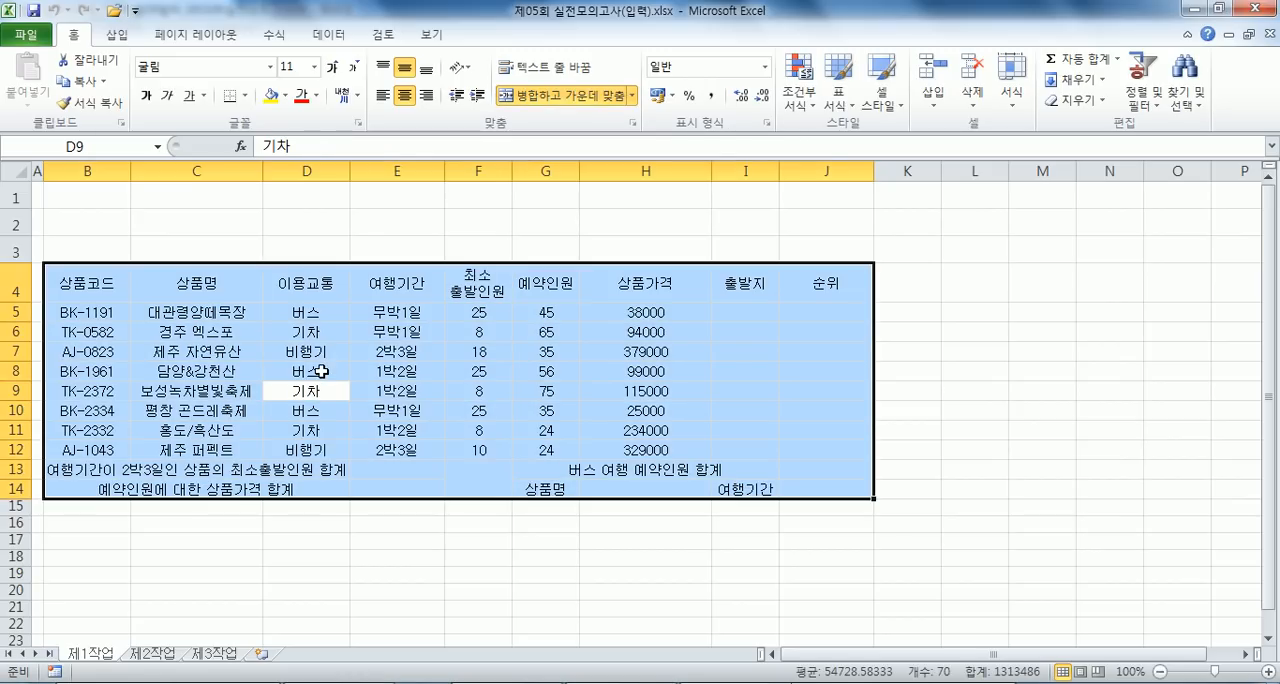
click(205, 341)
drag(95, 283, 840, 478)
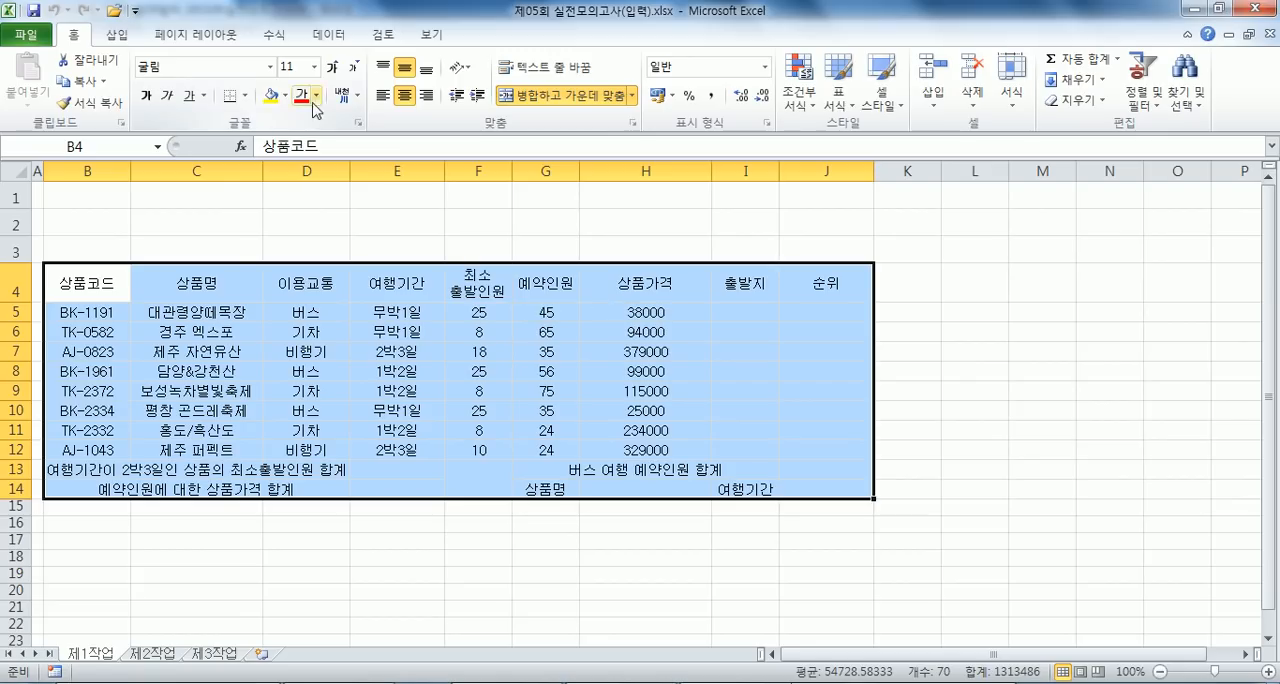
click(244, 95)
click(270, 252)
click(244, 95)
click(258, 295)
drag(89, 312, 826, 452)
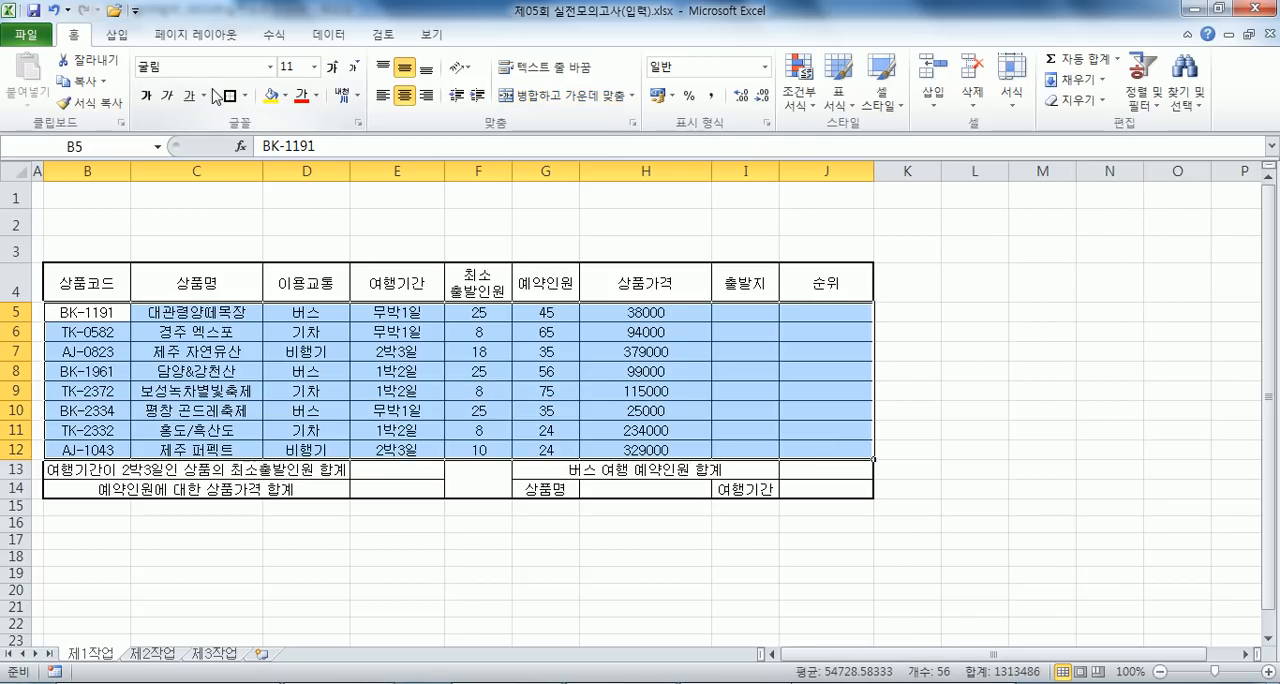
- Fill the header cells B4:J4 and the label cells G14 and I14 with olive green, Accent 3 (황록색, 강조 3)
drag(69, 283, 798, 288)
ctrl+click(551, 487)
ctrl+click(737, 488)
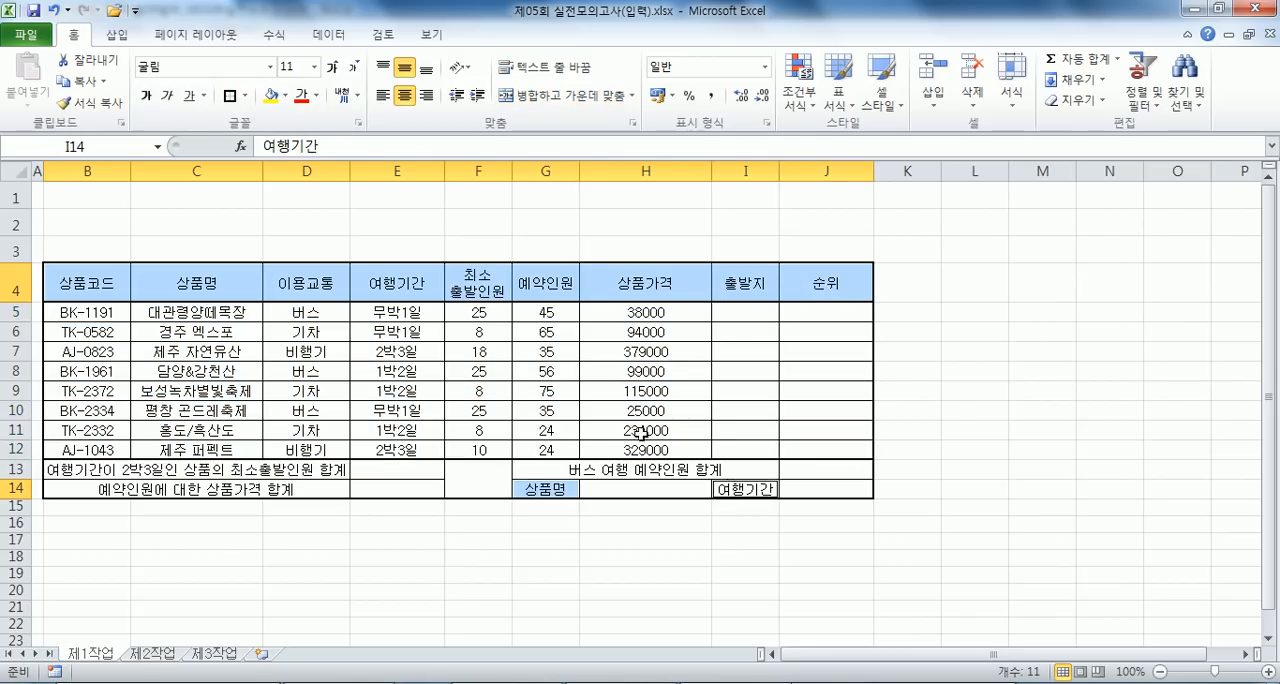
click(285, 96)
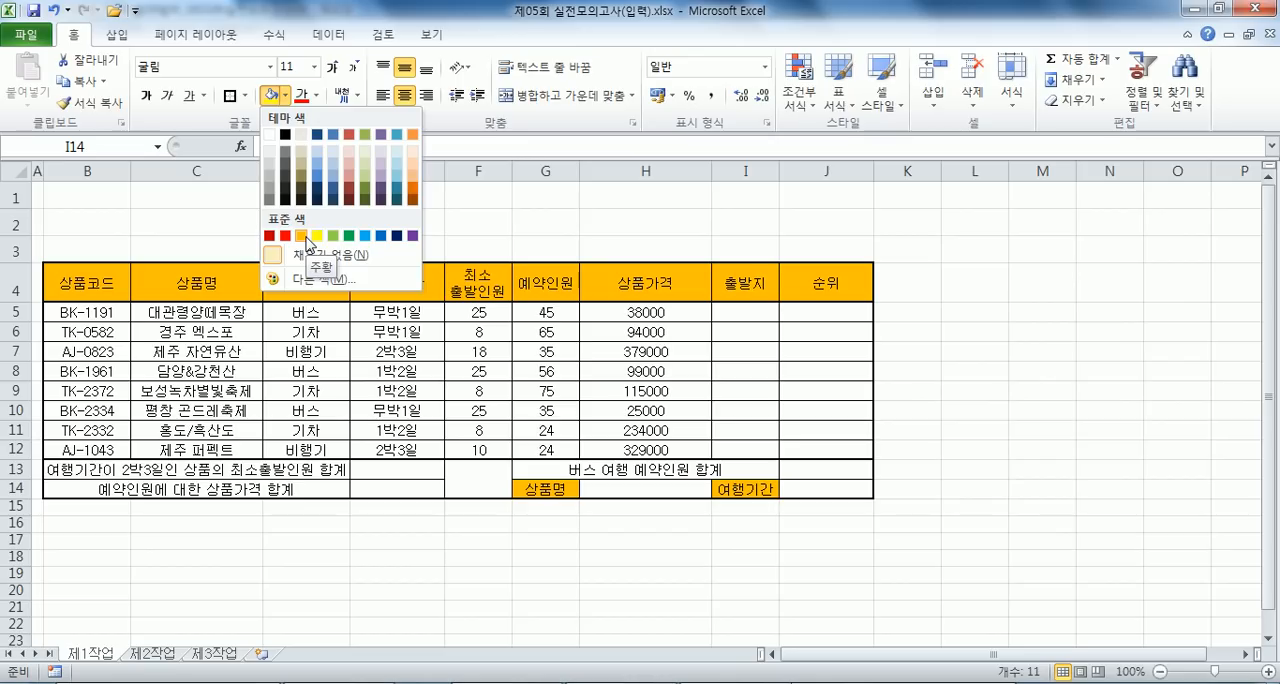
click(366, 141)
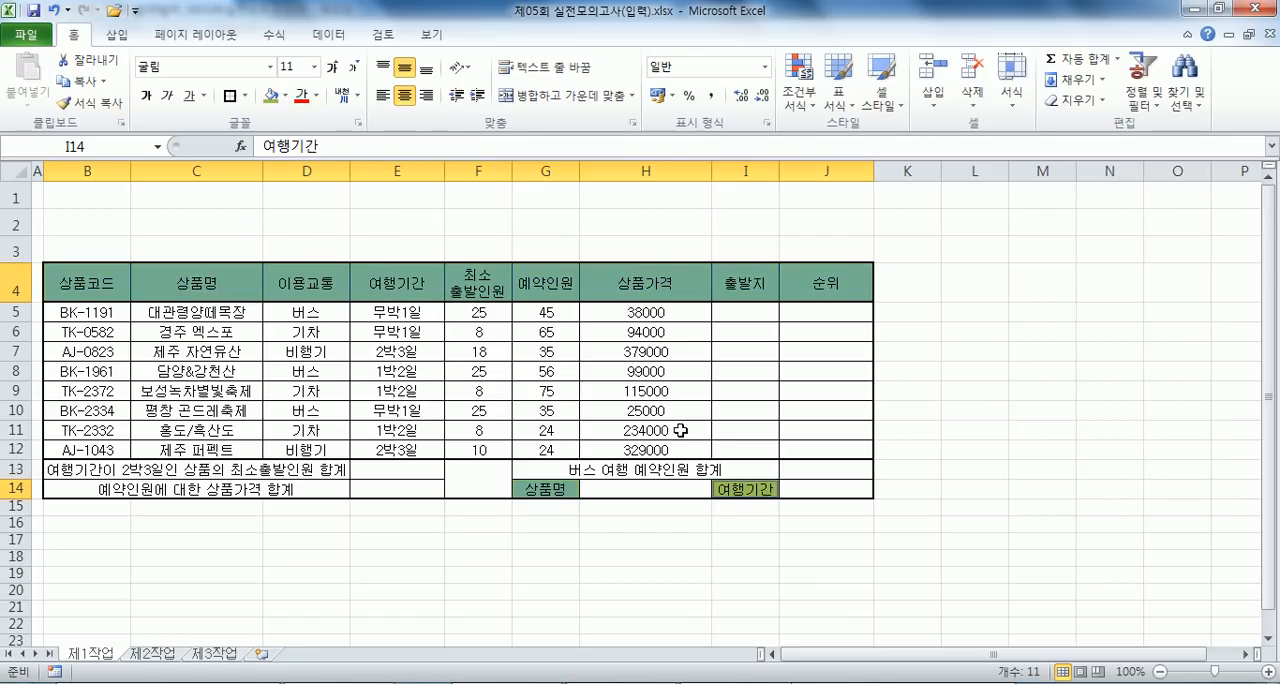
- Add a list data validation to H14 with source =$C$5:$C$12 and choose 대관령양떼목장 in it
click(665, 484)
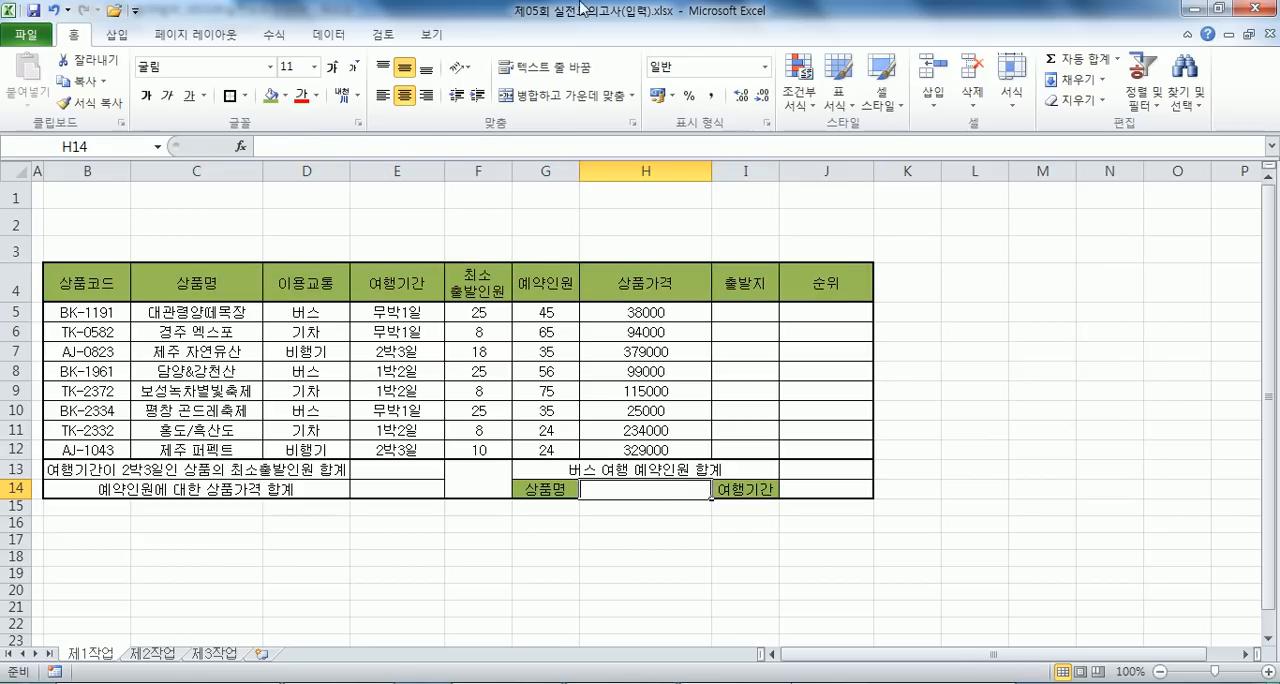
click(330, 34)
click(645, 72)
click(680, 113)
click(670, 163)
click(668, 184)
drag(240, 313, 262, 452)
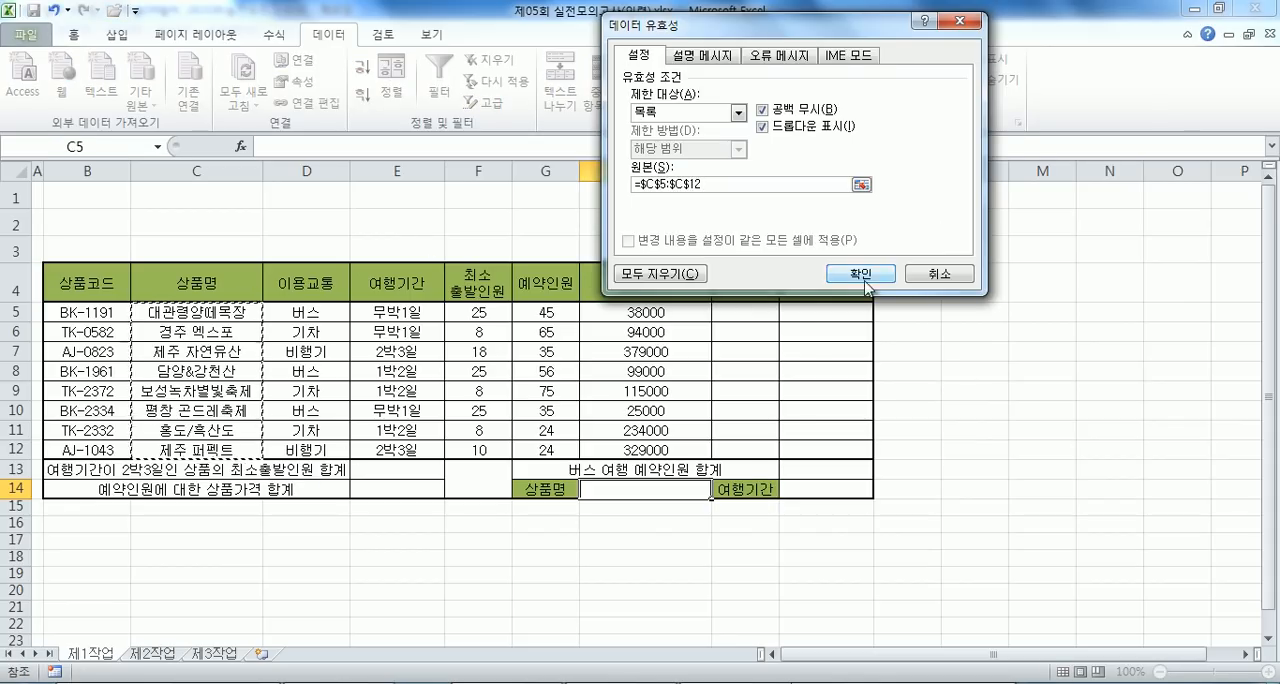
click(865, 283)
click(719, 489)
click(655, 507)
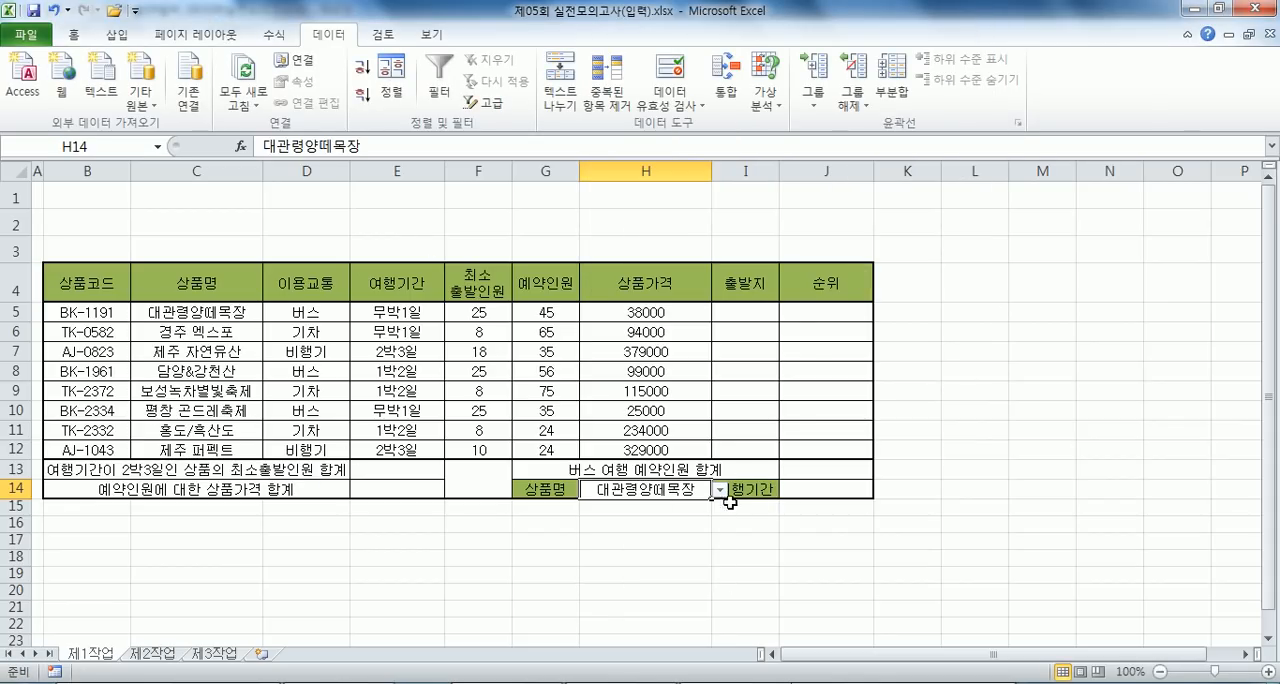
- Add both diagonal borders to the empty merged cell F13:F14 so it is crossed out
click(804, 490)
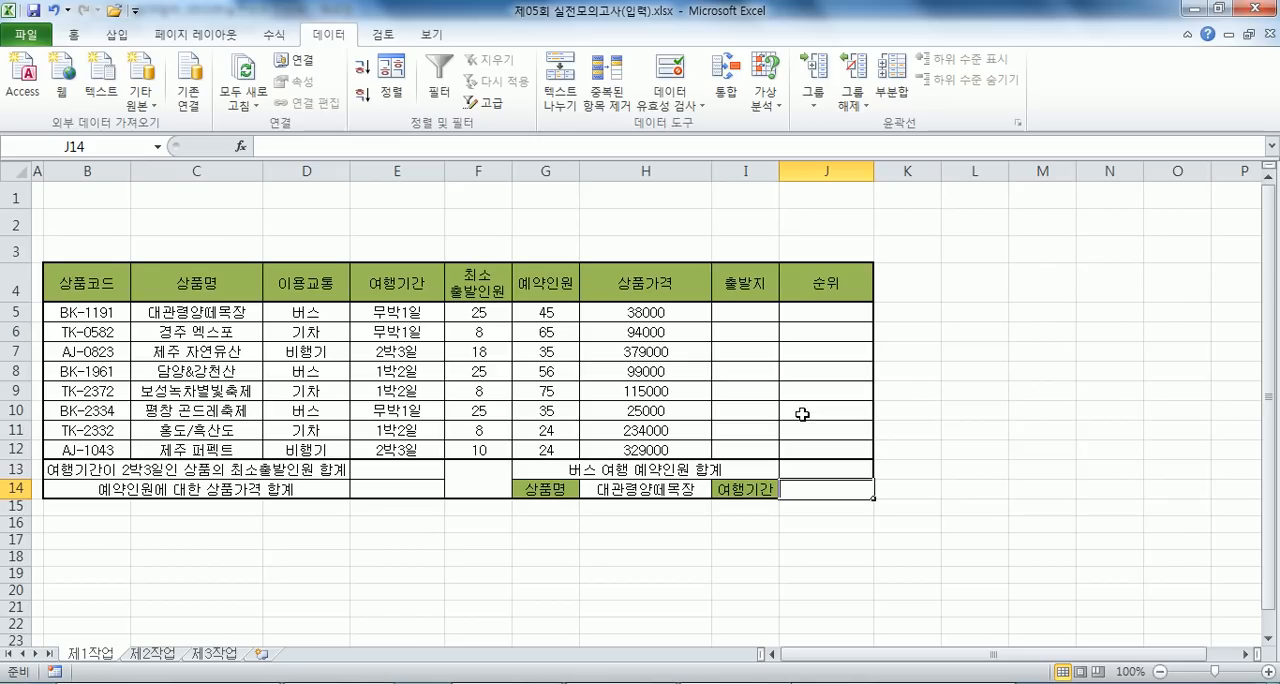
click(490, 452)
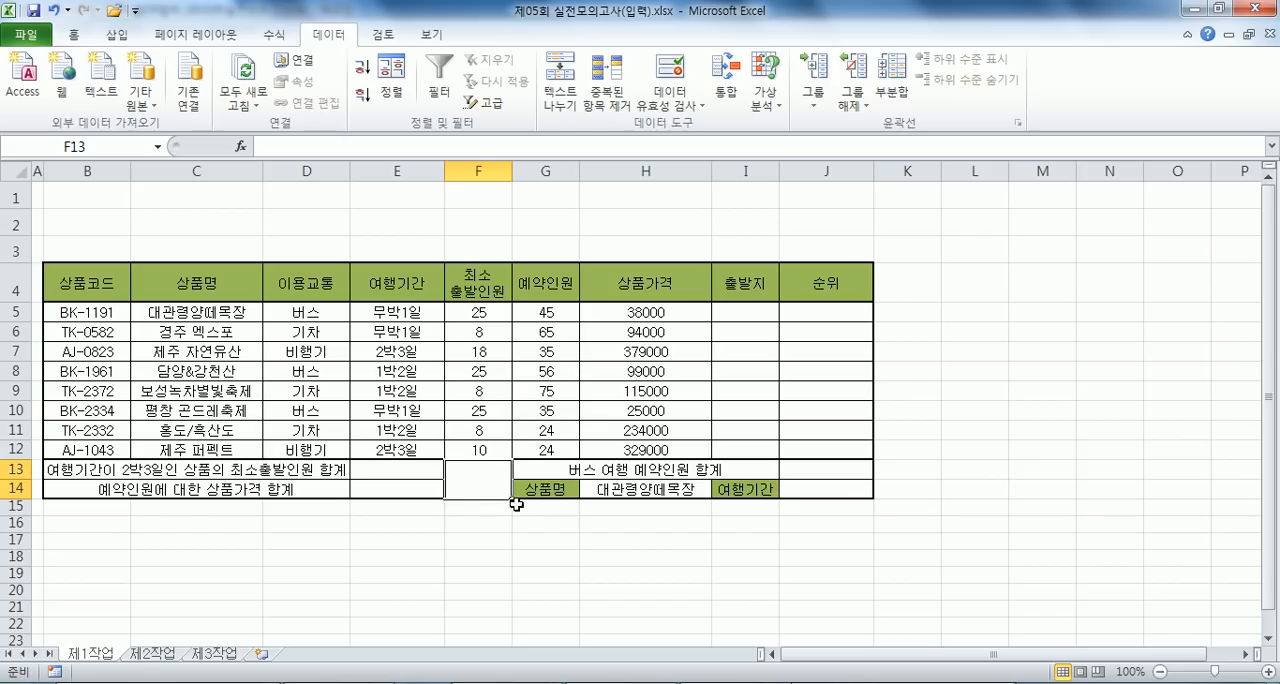
key(ctrl+1)
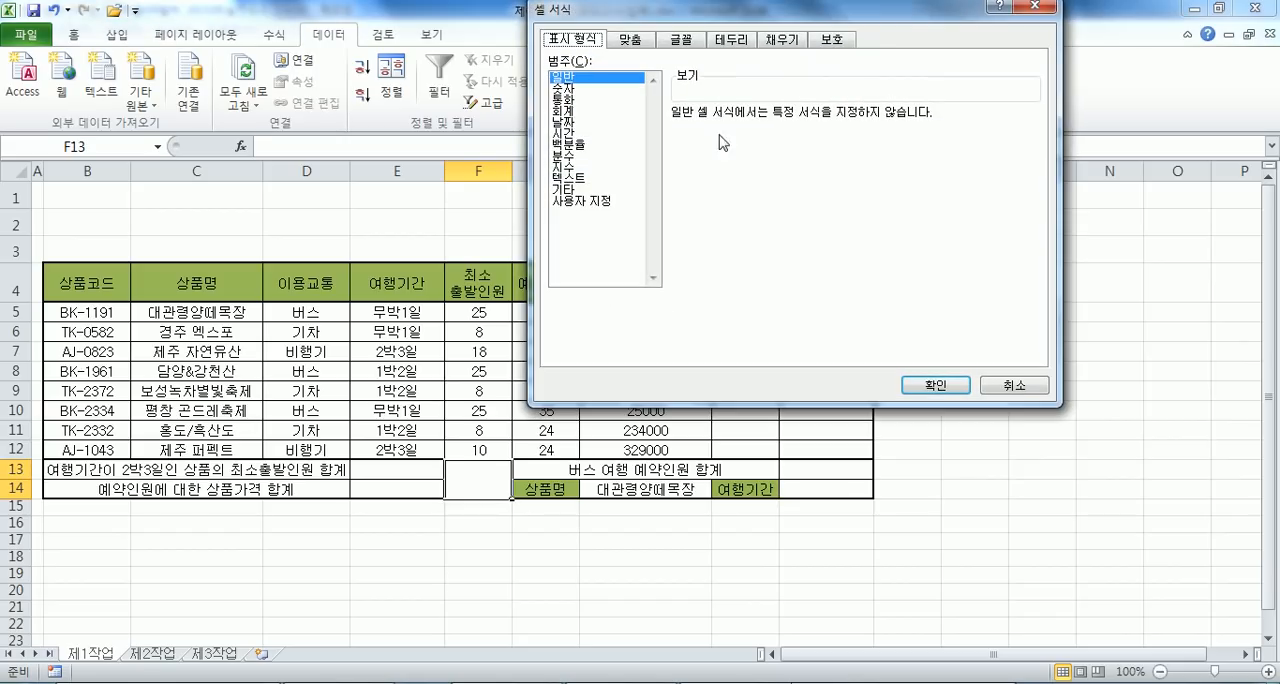
click(729, 40)
click(695, 242)
click(905, 243)
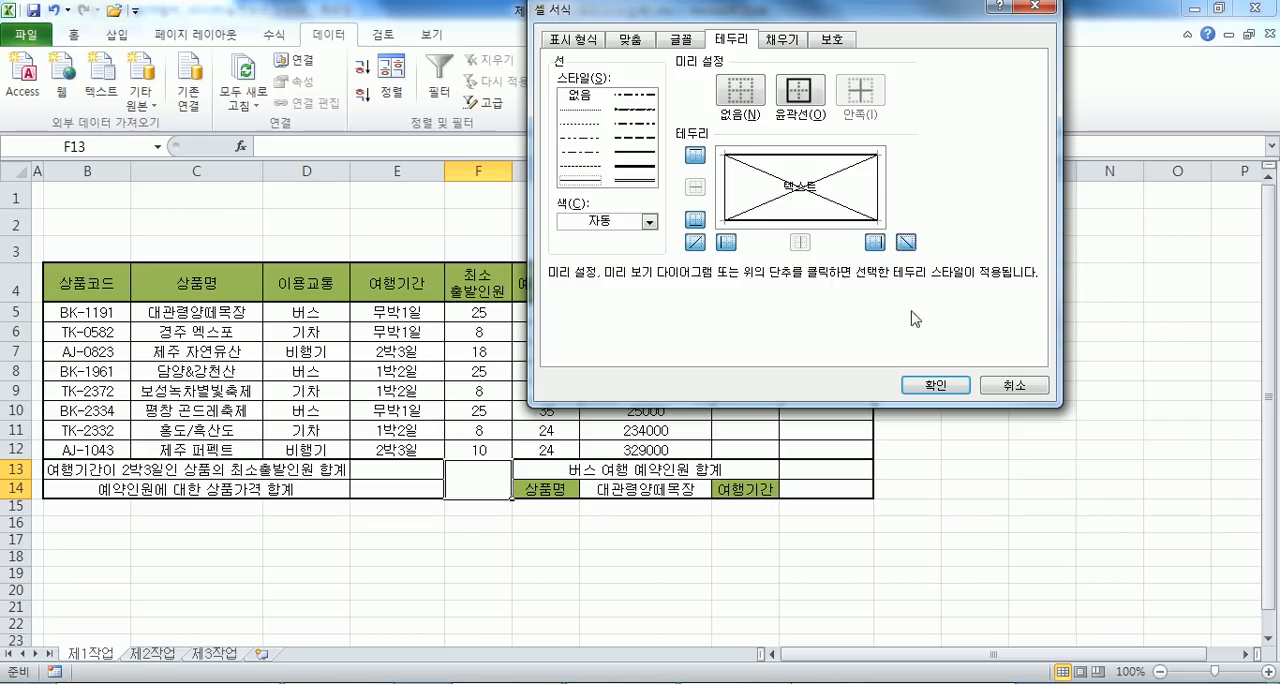
click(928, 384)
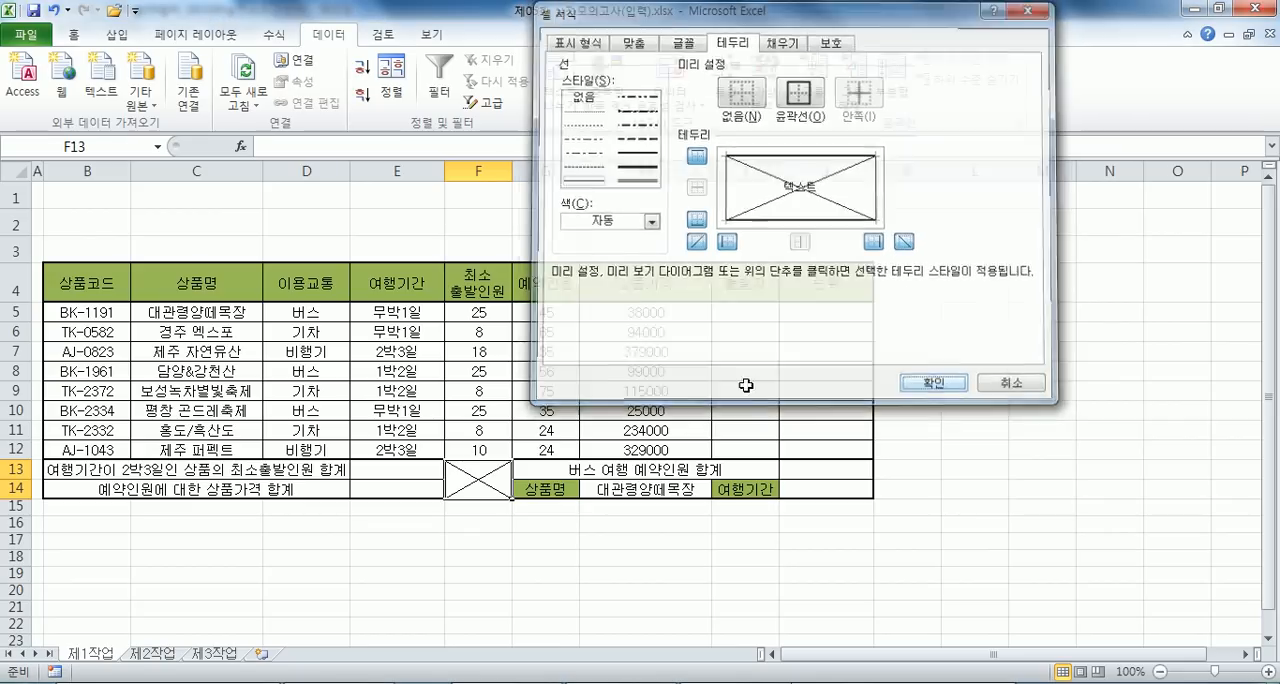
- Apply the comma style to the numbers in F5:H12
click(644, 312)
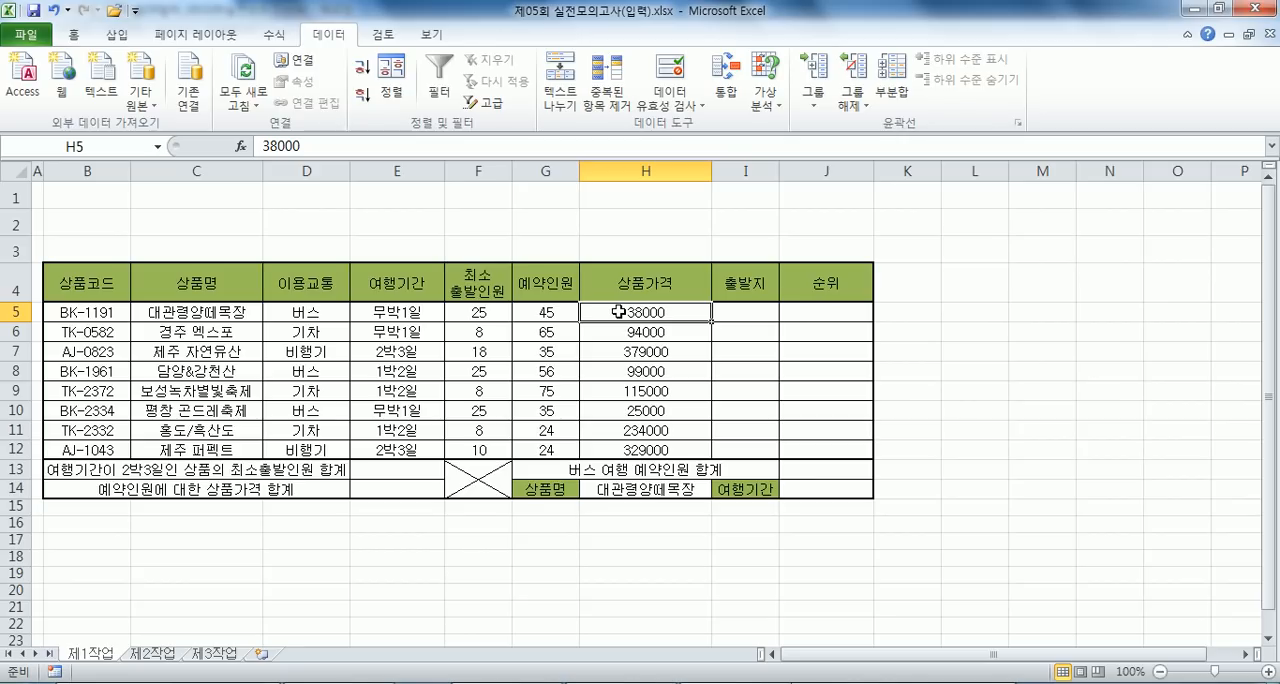
drag(478, 312, 645, 450)
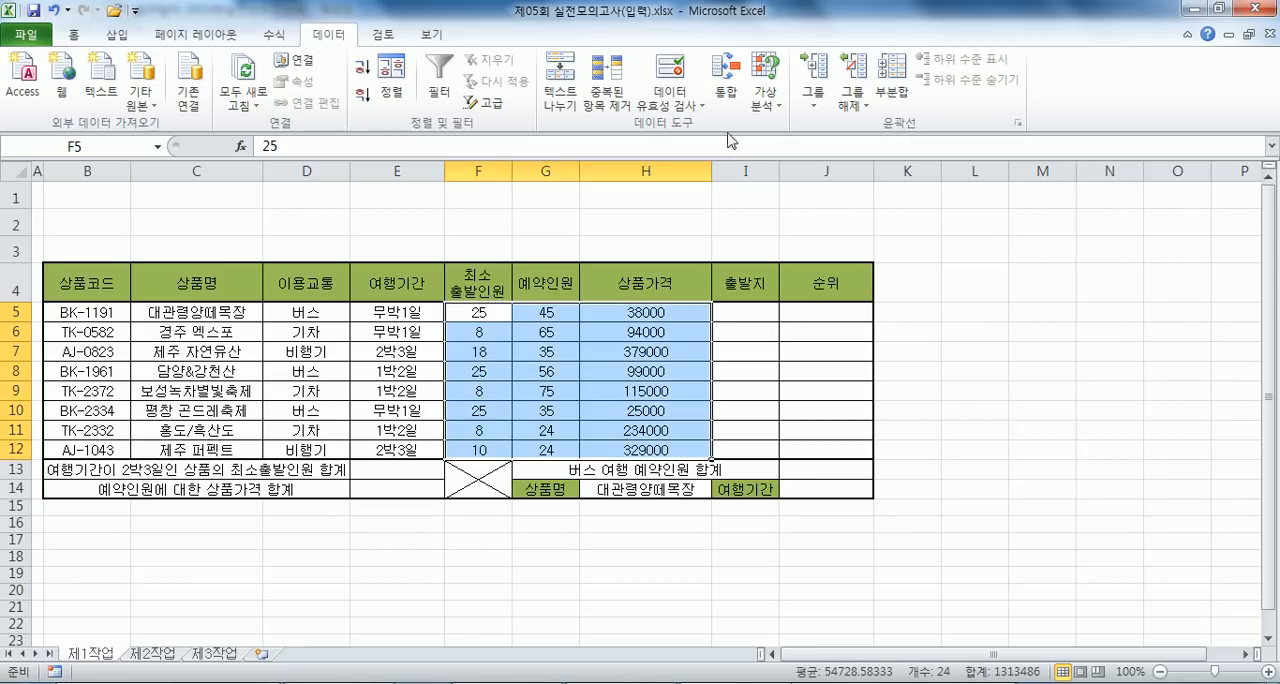
click(80, 35)
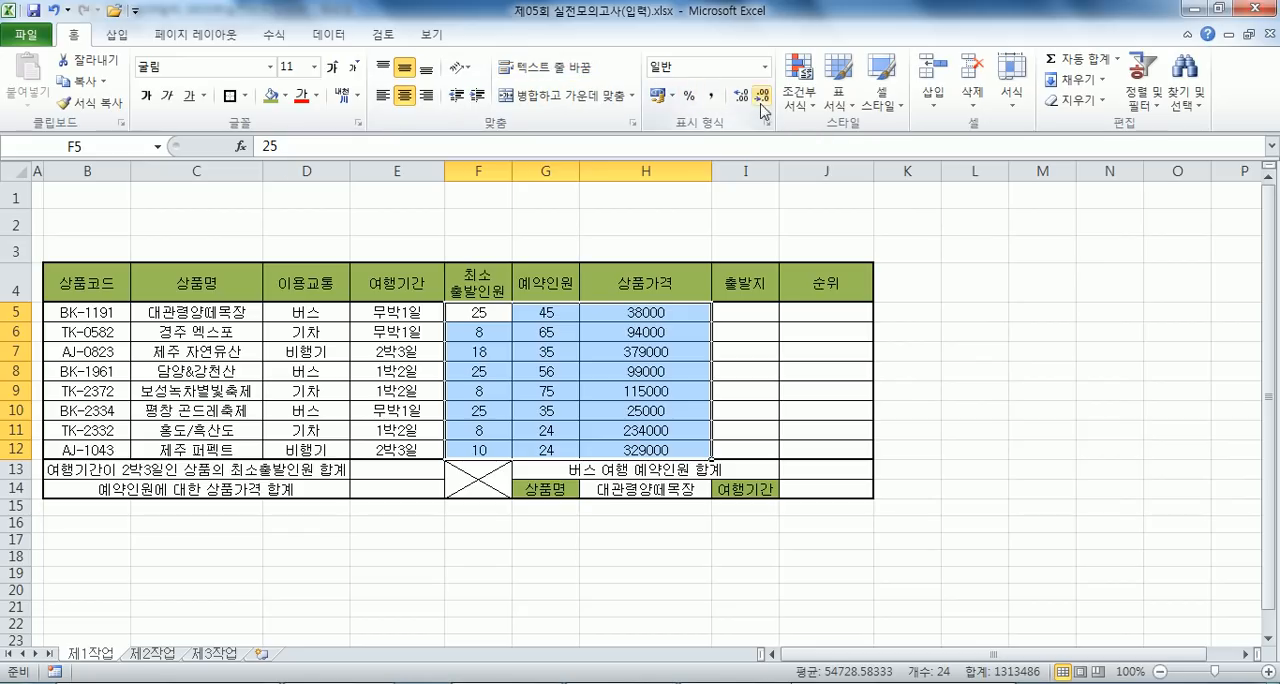
click(710, 96)
- Apply the Korean won (₩) accounting format to the product prices in H5:H12
drag(628, 312, 619, 453)
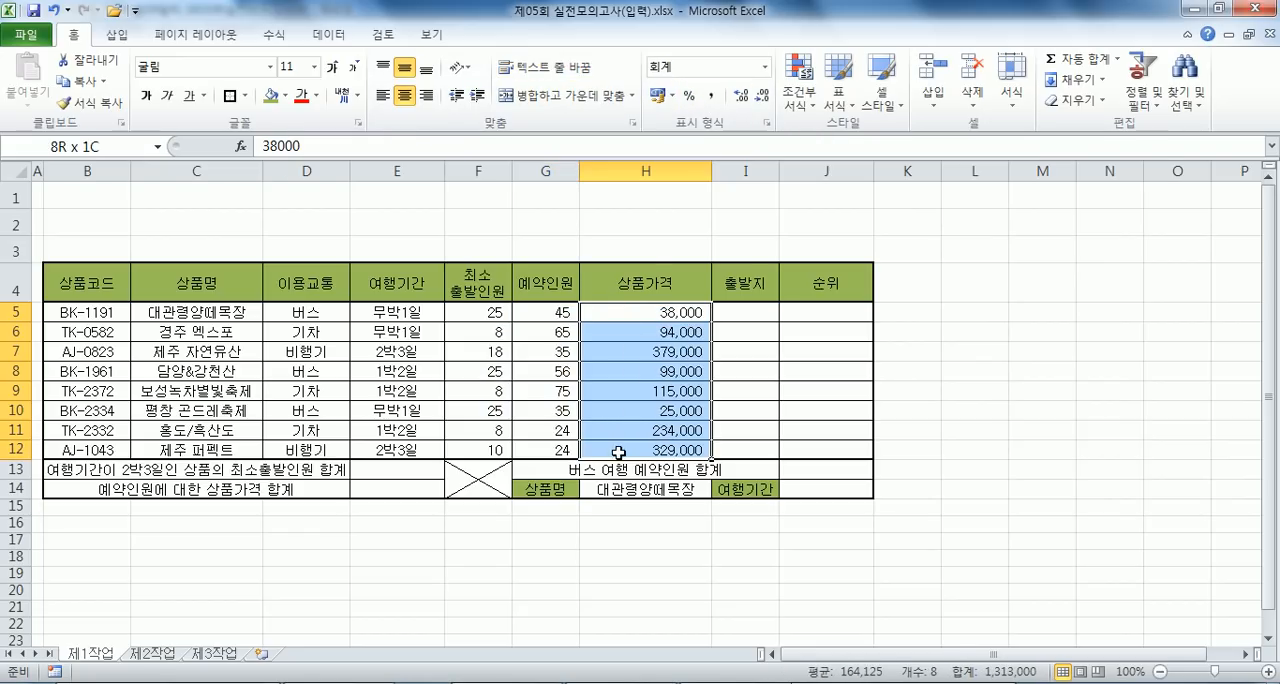
click(656, 99)
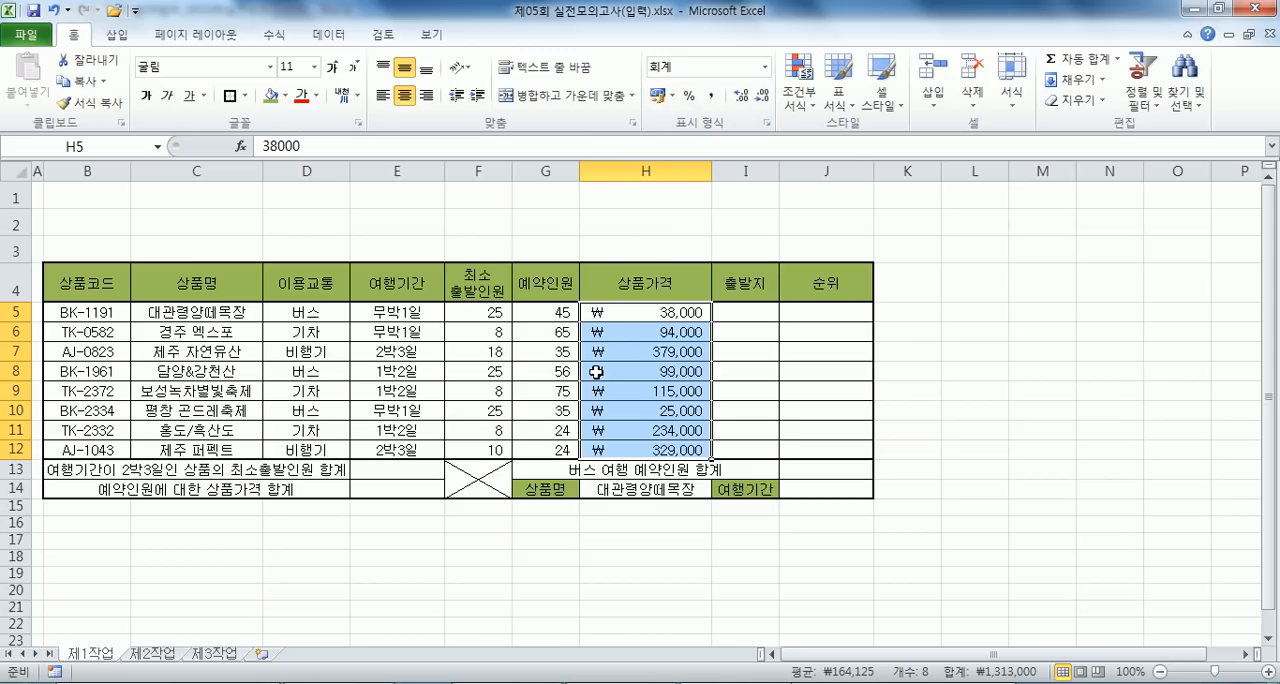
click(709, 97)
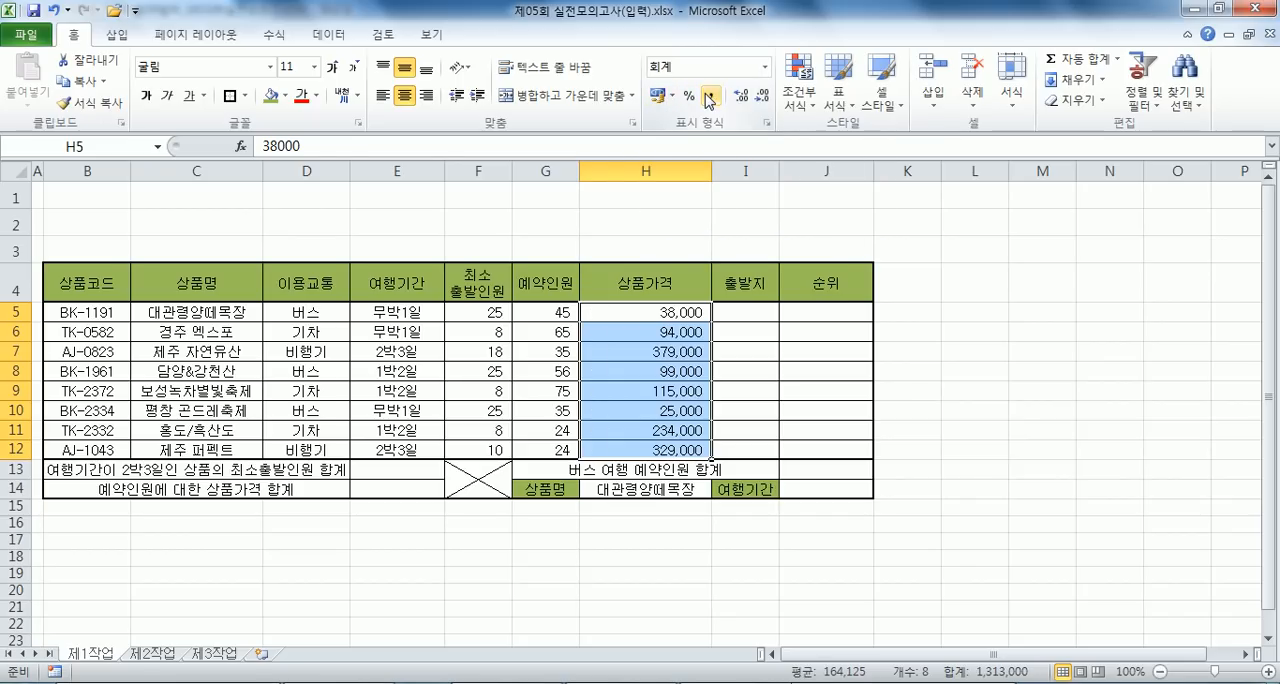
click(659, 97)
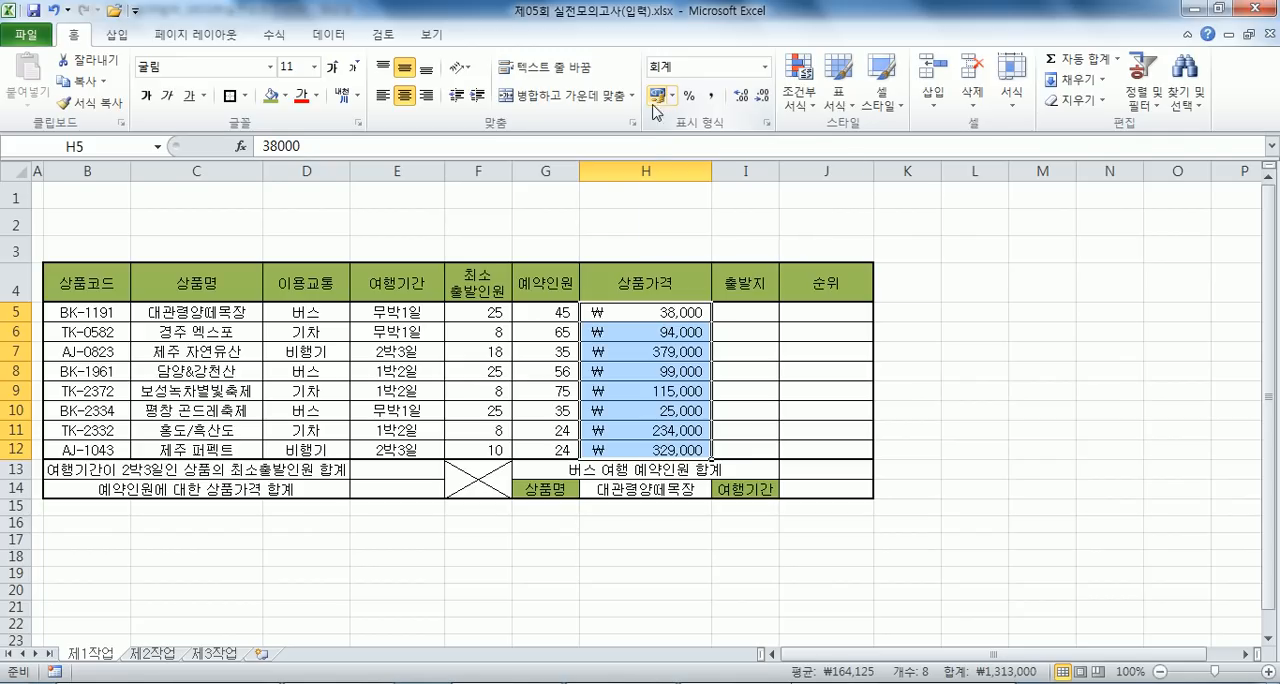
click(605, 390)
drag(615, 312, 612, 450)
click(672, 95)
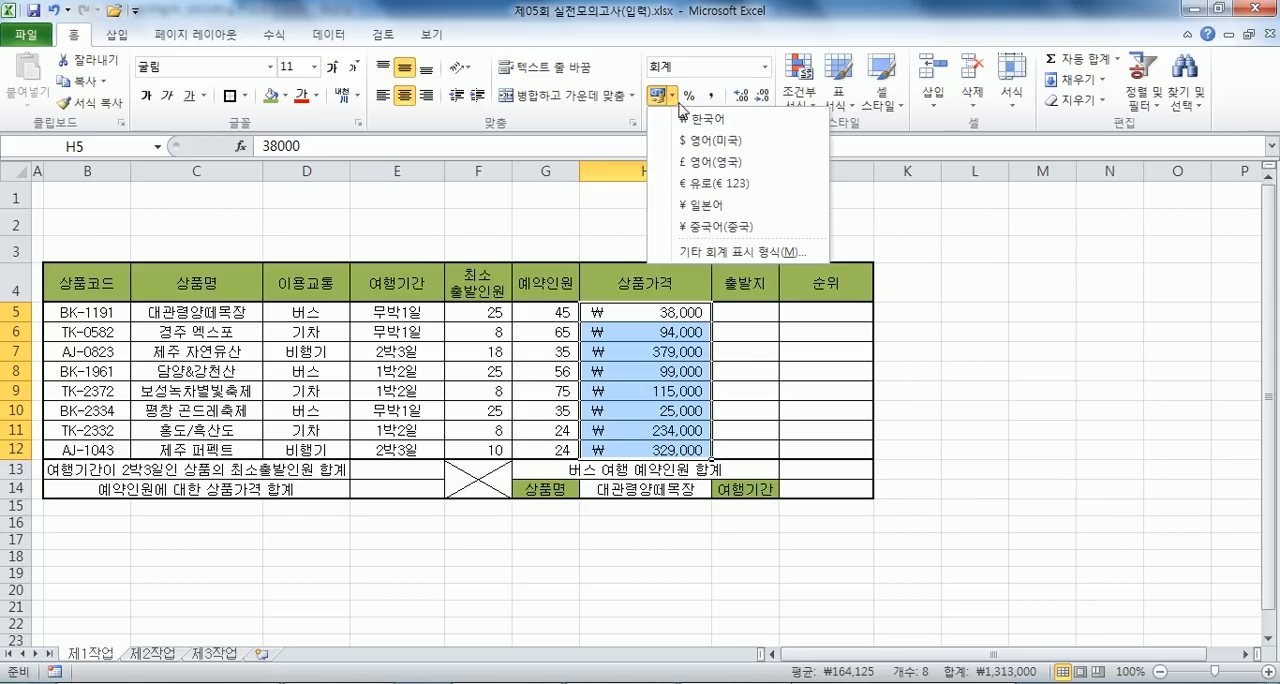
click(697, 125)
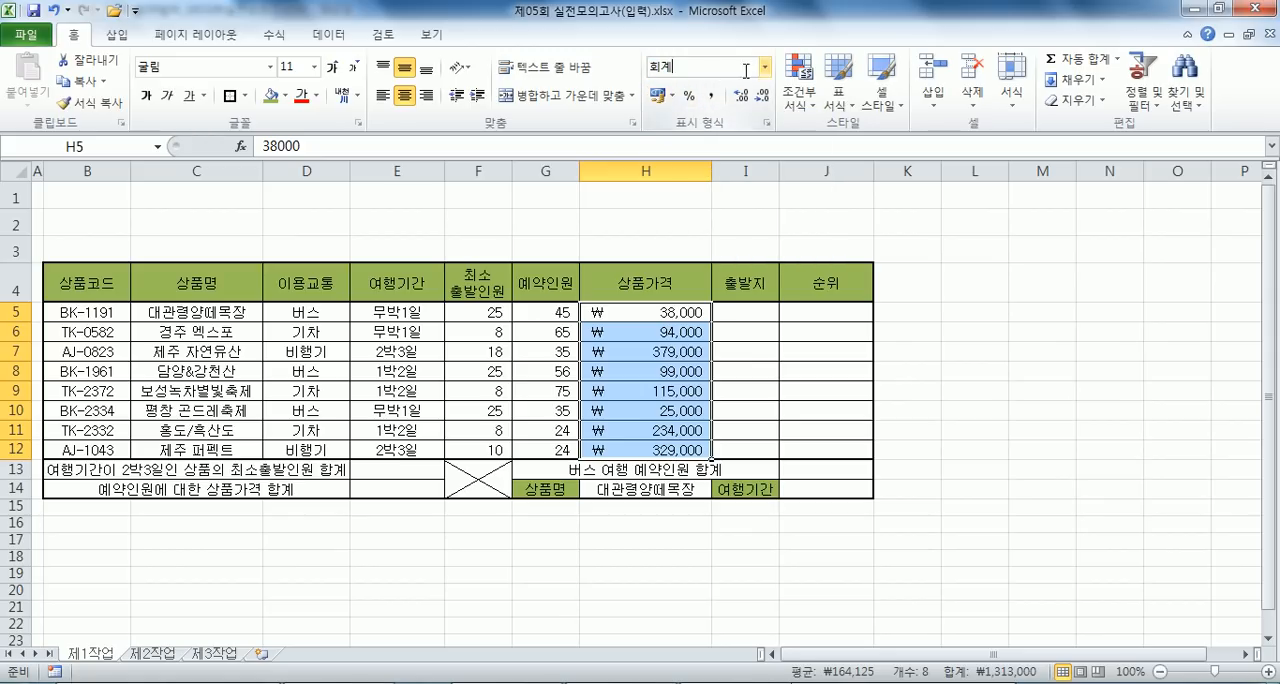
- Try the Currency (통화) format on the product prices and return them to the won accounting format
click(765, 67)
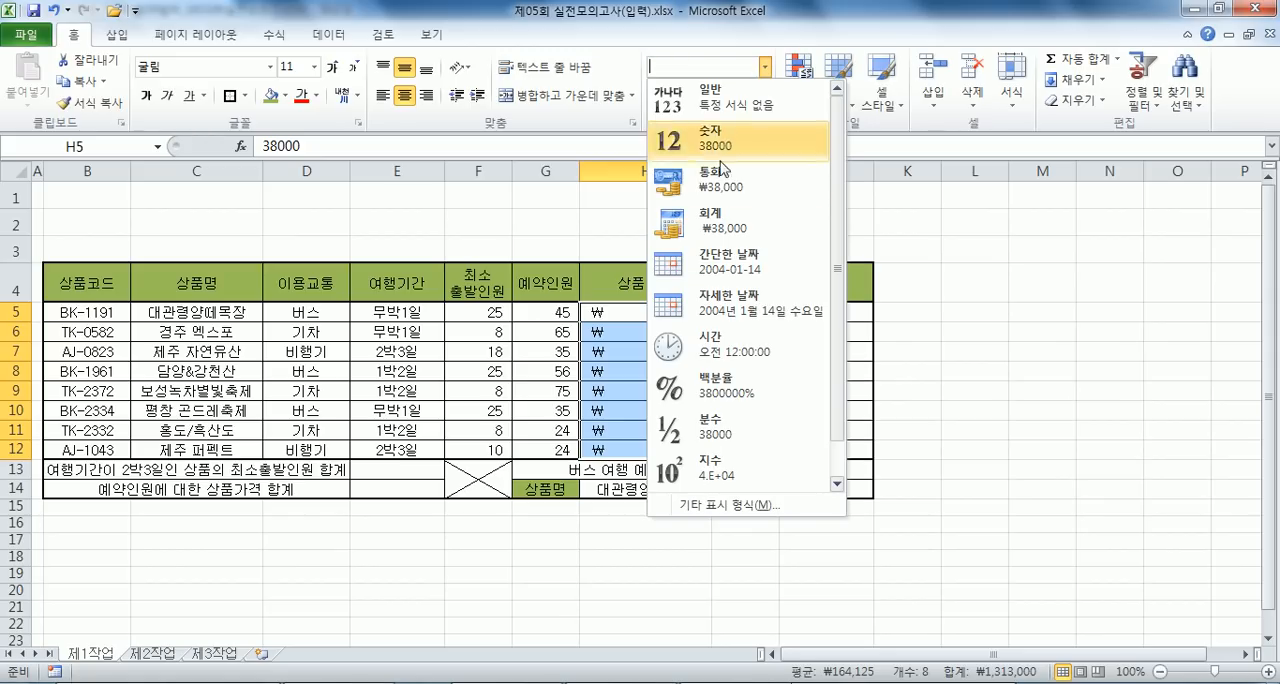
click(712, 185)
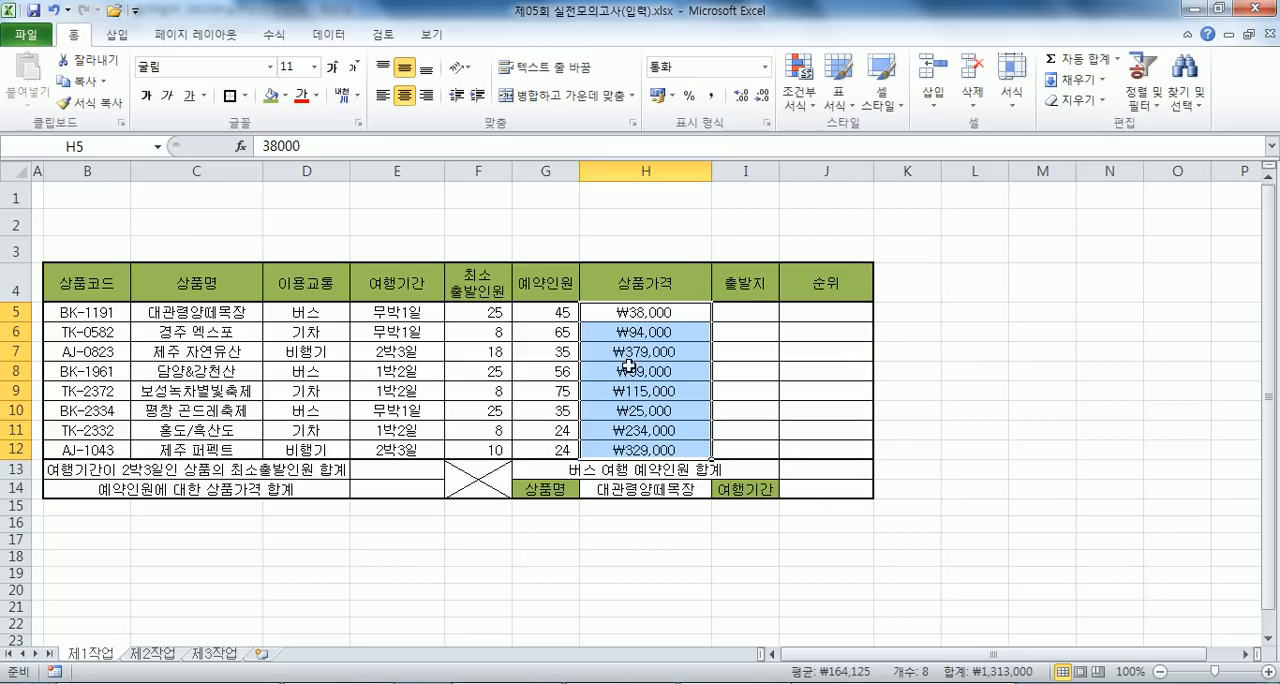
click(659, 96)
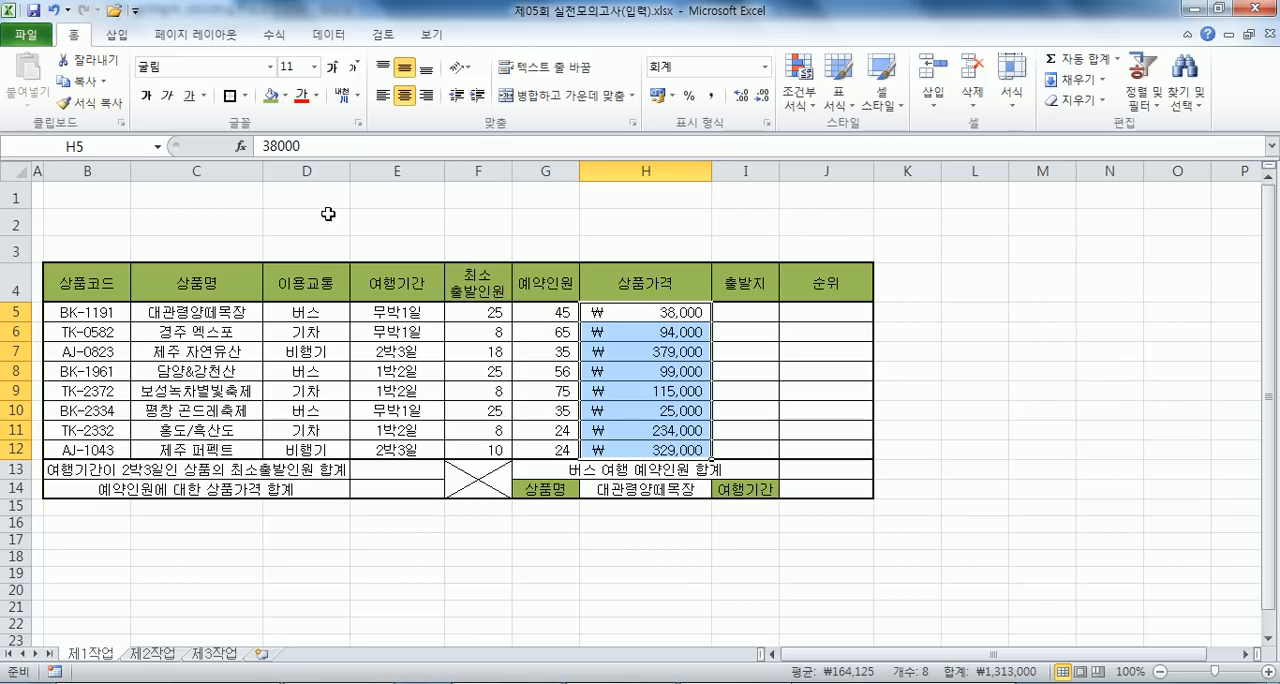
- Give F5:G12 a custom number format that adds 명 after the positive #,##0 part of the comma-style format
drag(467, 313, 548, 444)
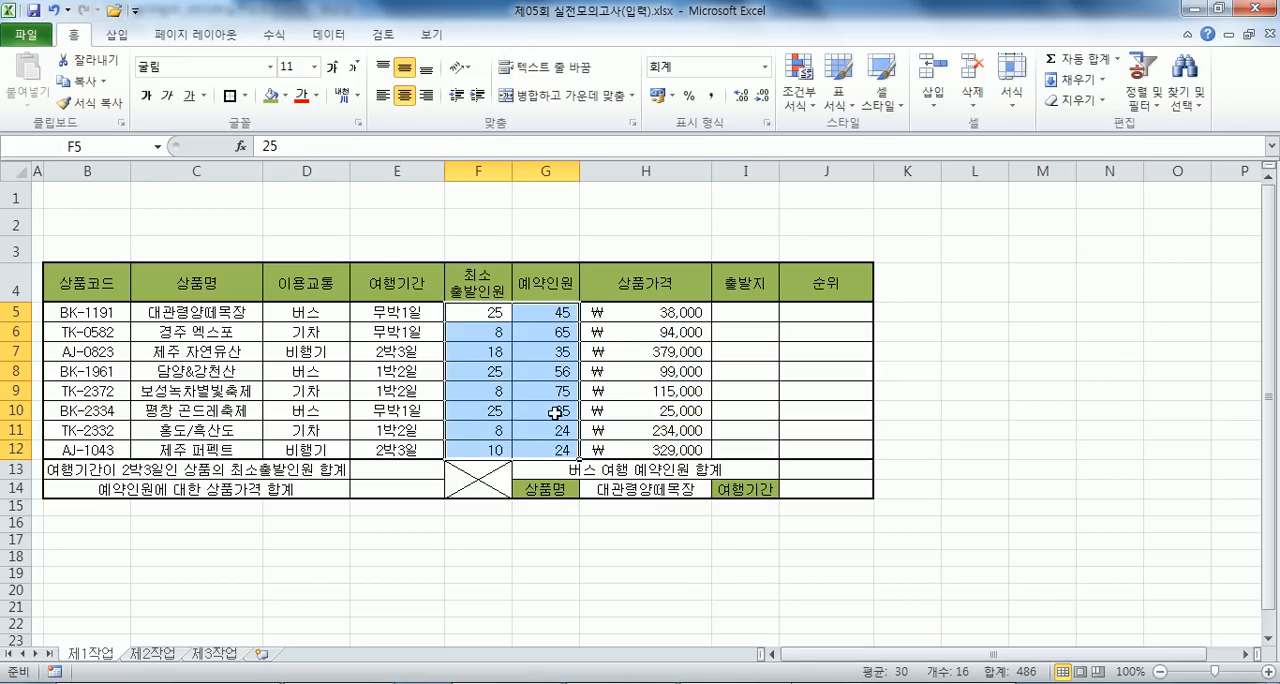
key(ctrl+1)
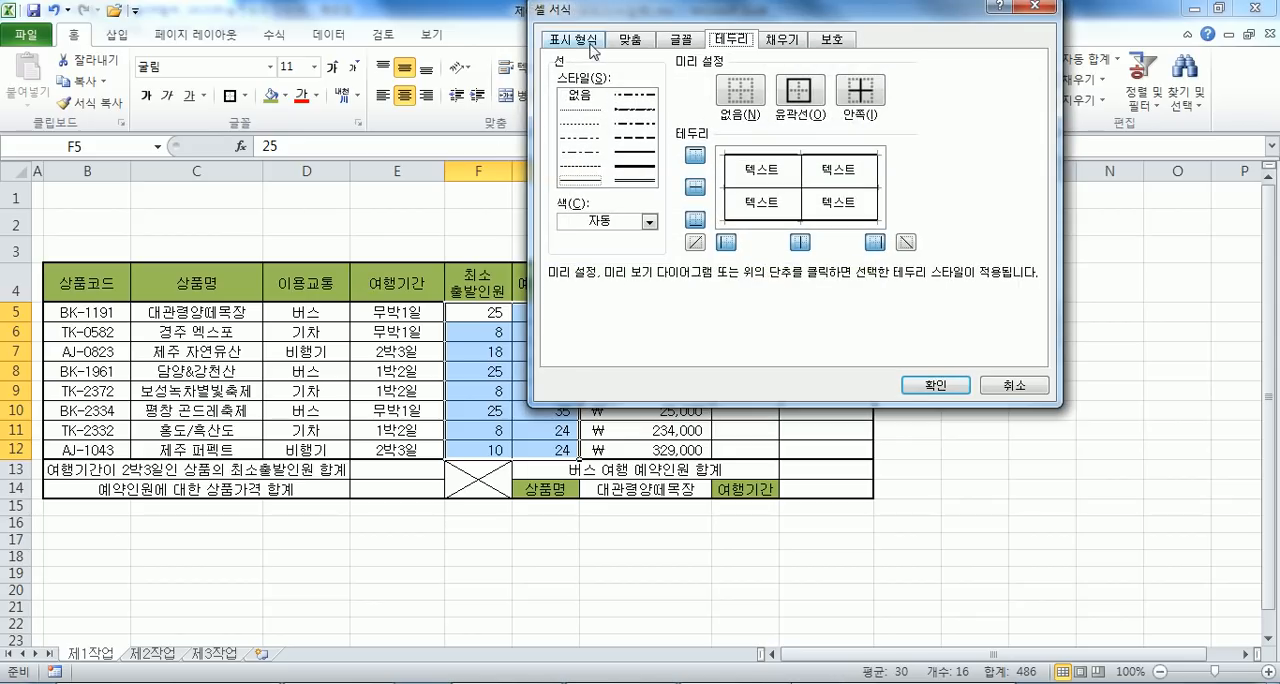
click(592, 40)
click(586, 202)
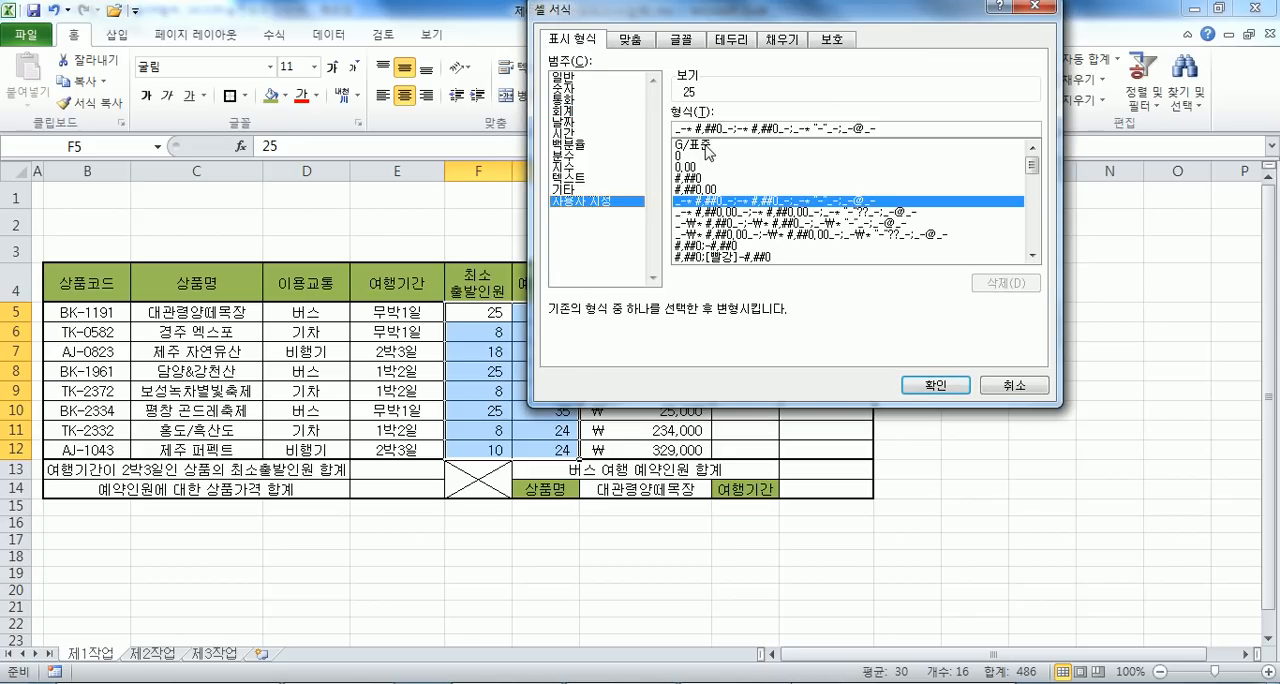
click(707, 150)
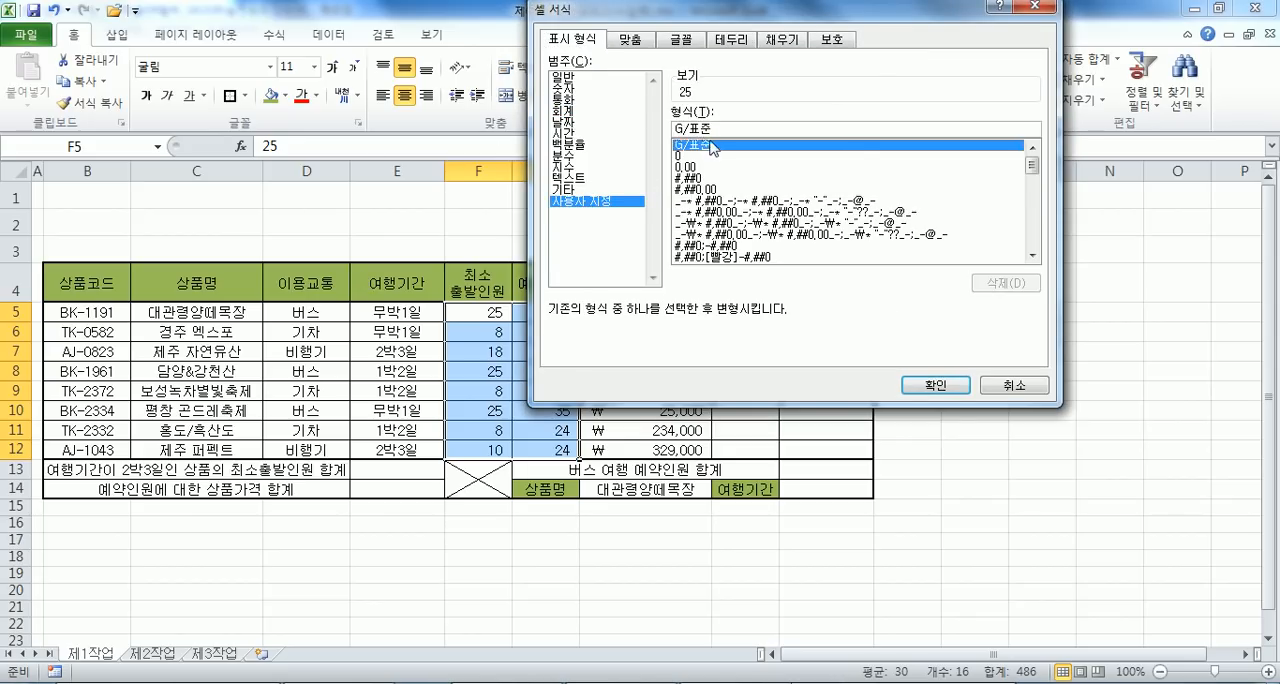
click(708, 203)
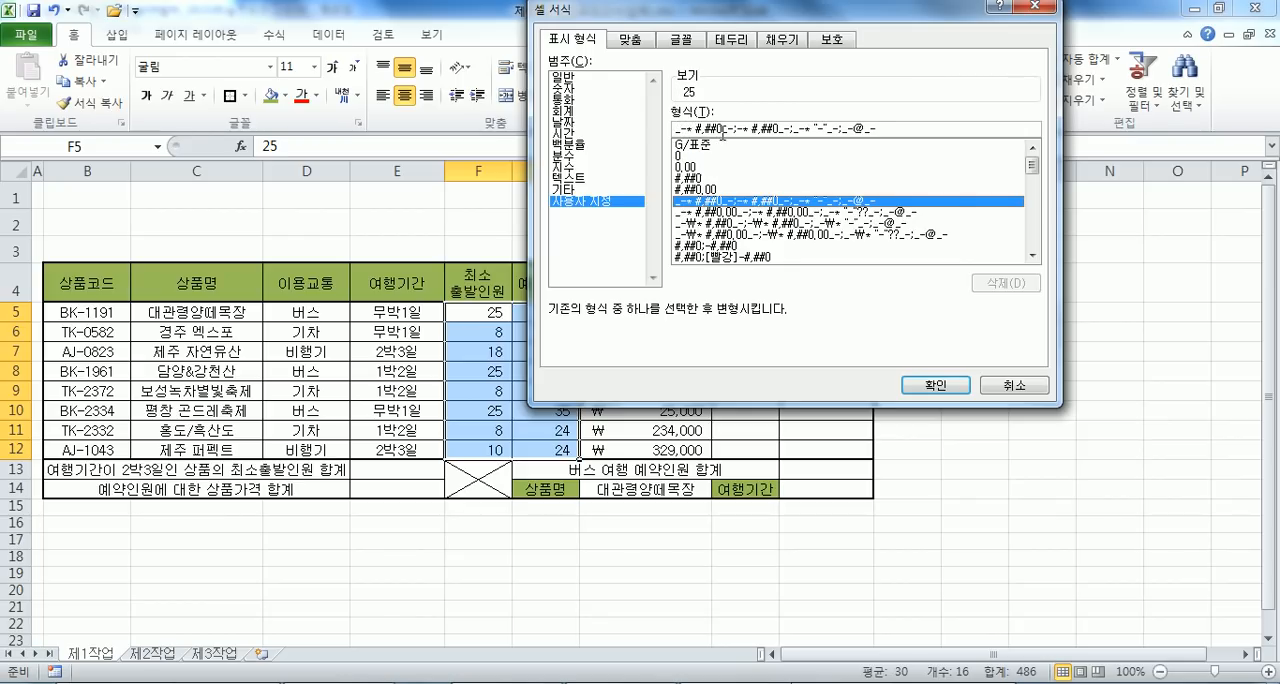
text(며)
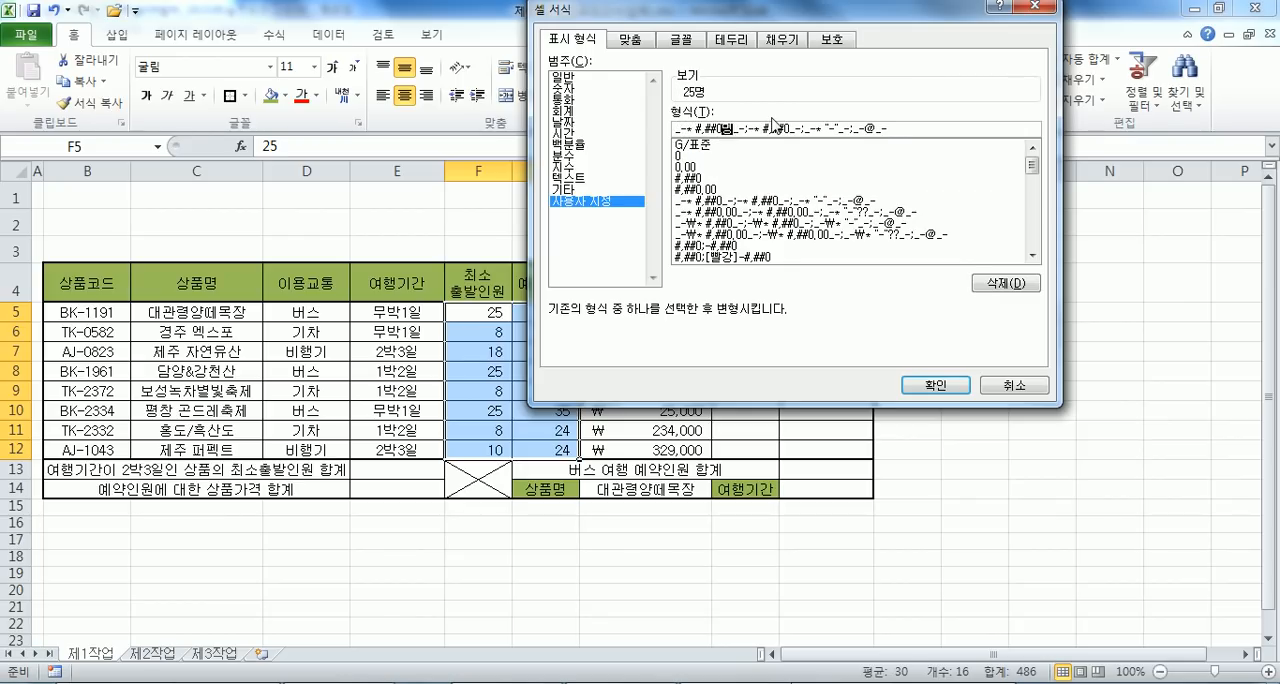
key(Return)
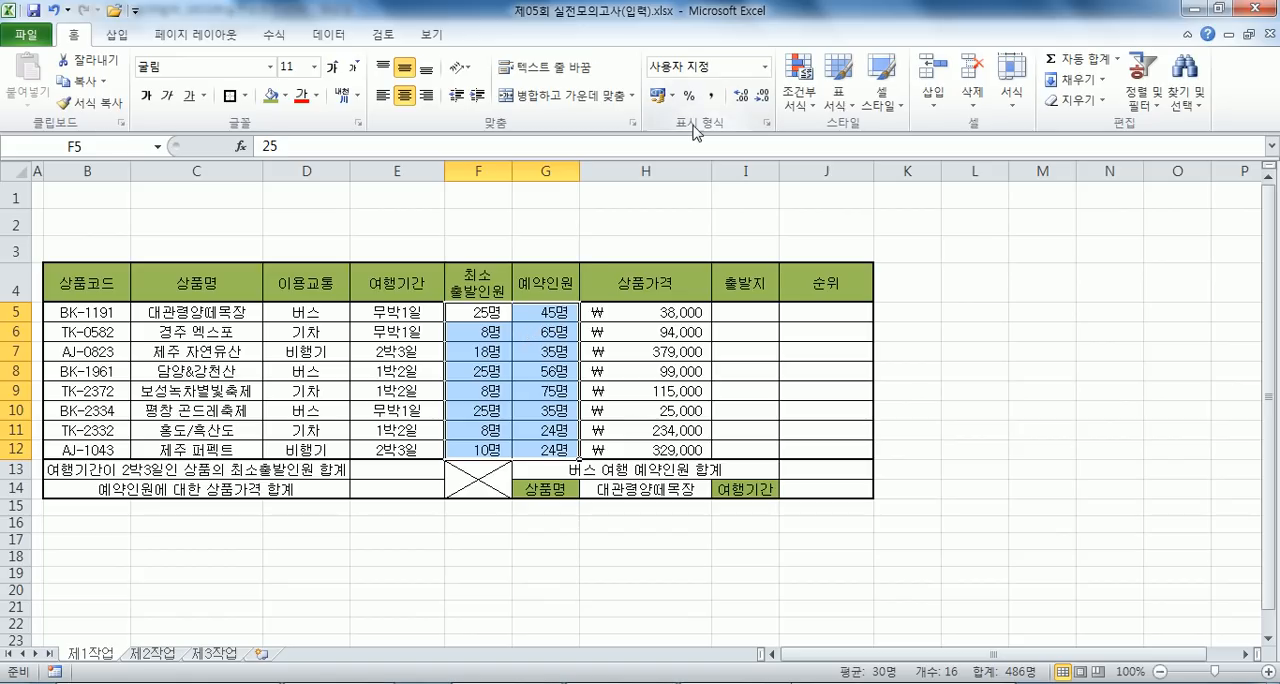
- Give F5:G12 a General-based custom number format with 명 after the number, and right-align the cells
key(ctrl+1)
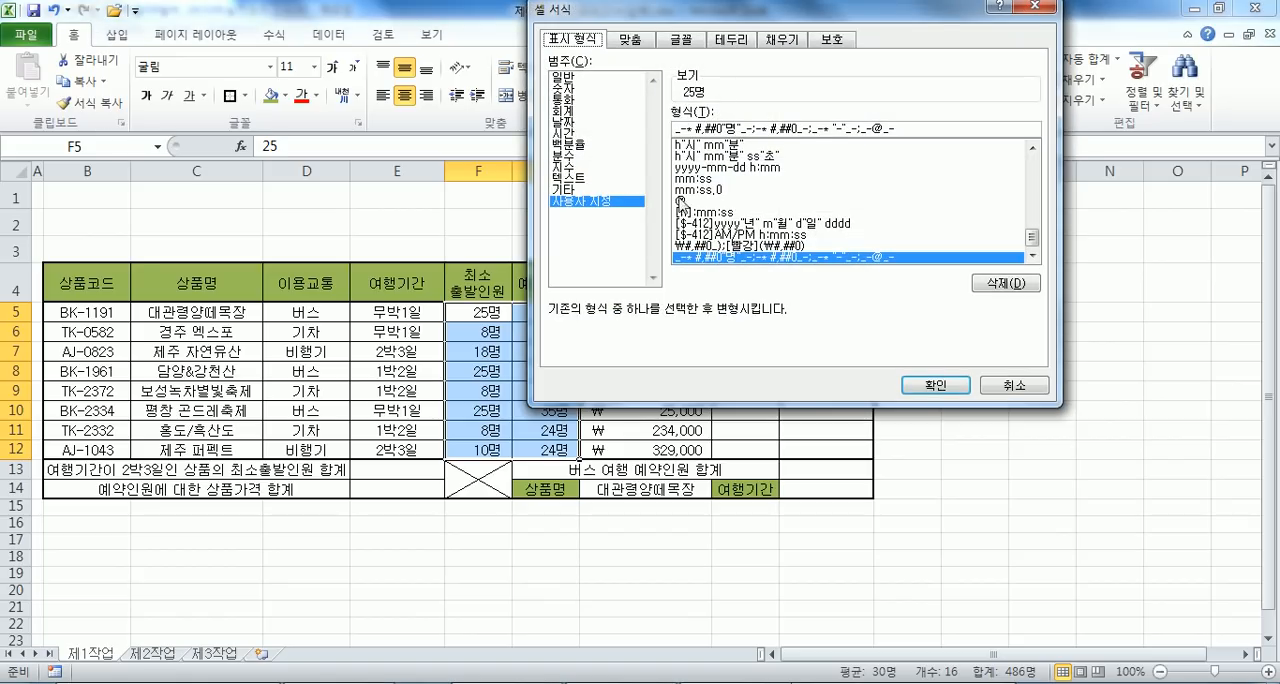
click(578, 201)
text(000-000)
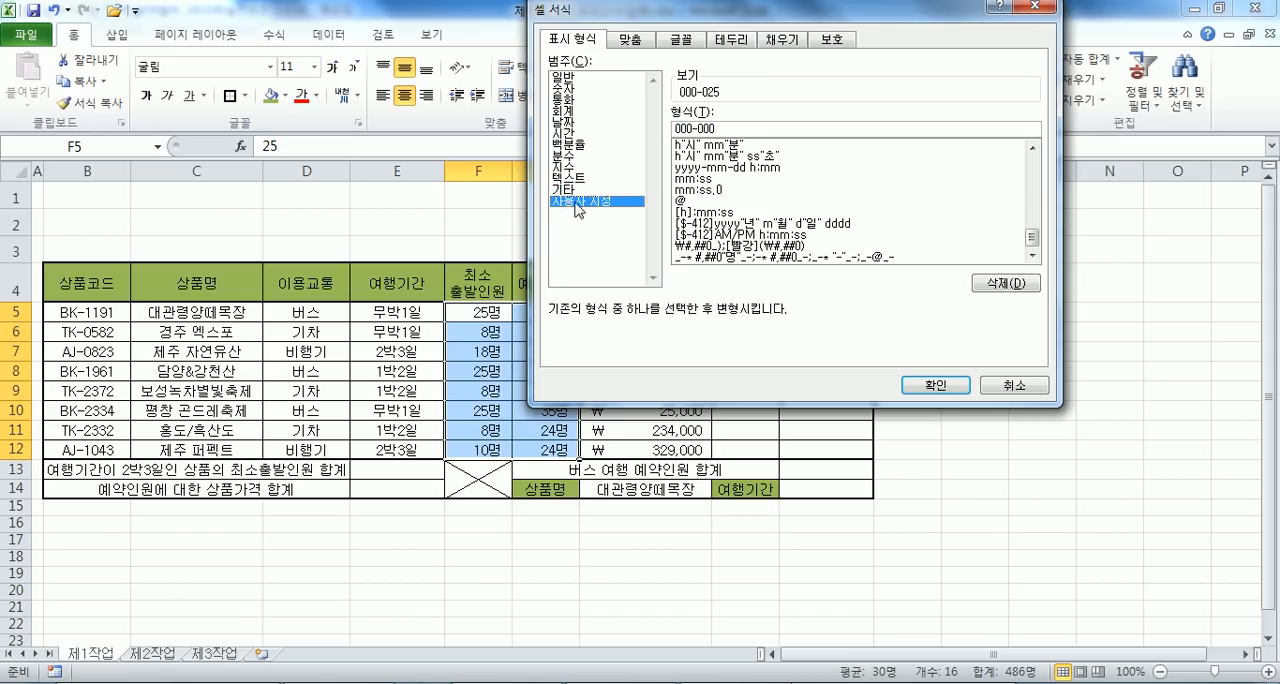
scroll(700, 150, up, 10)
click(700, 146)
key(Escape)
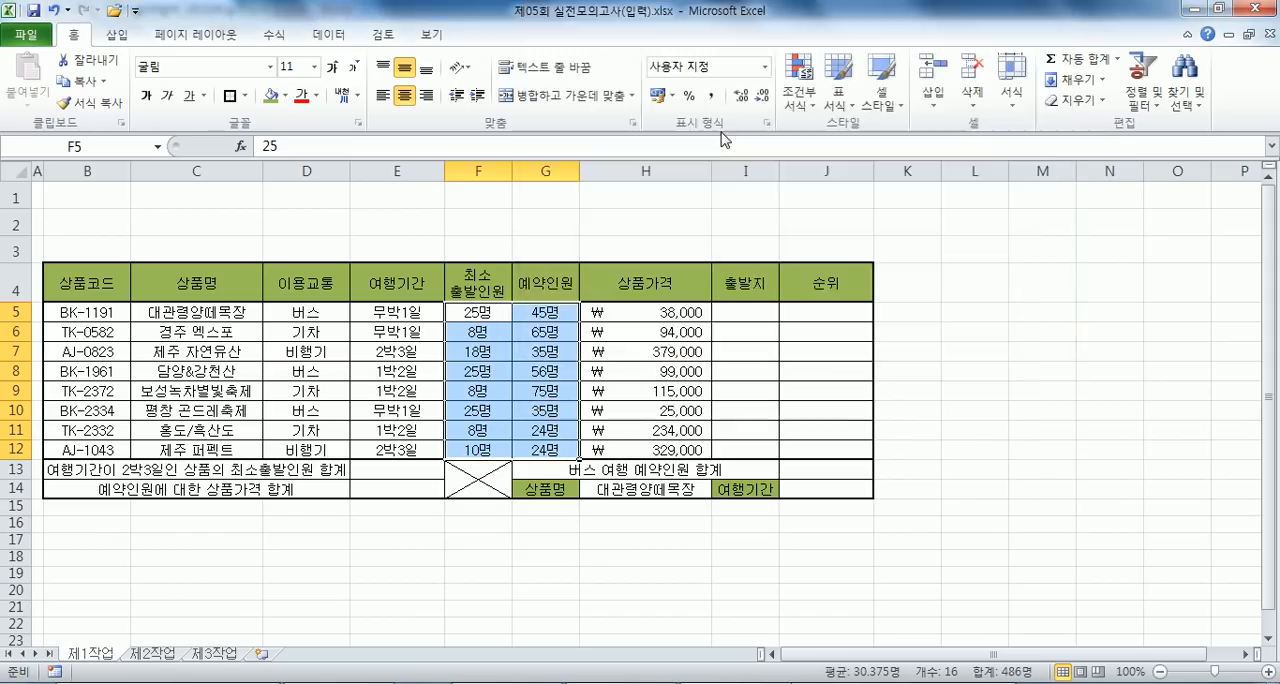
click(426, 95)
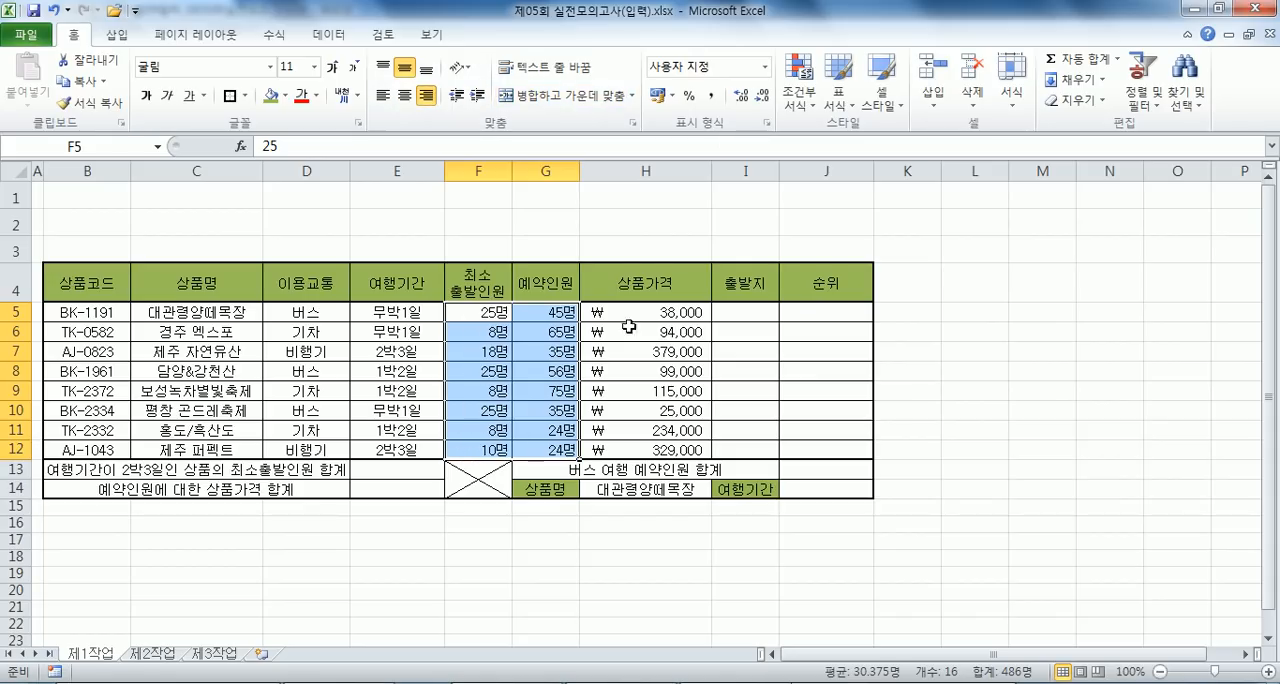
click(560, 391)
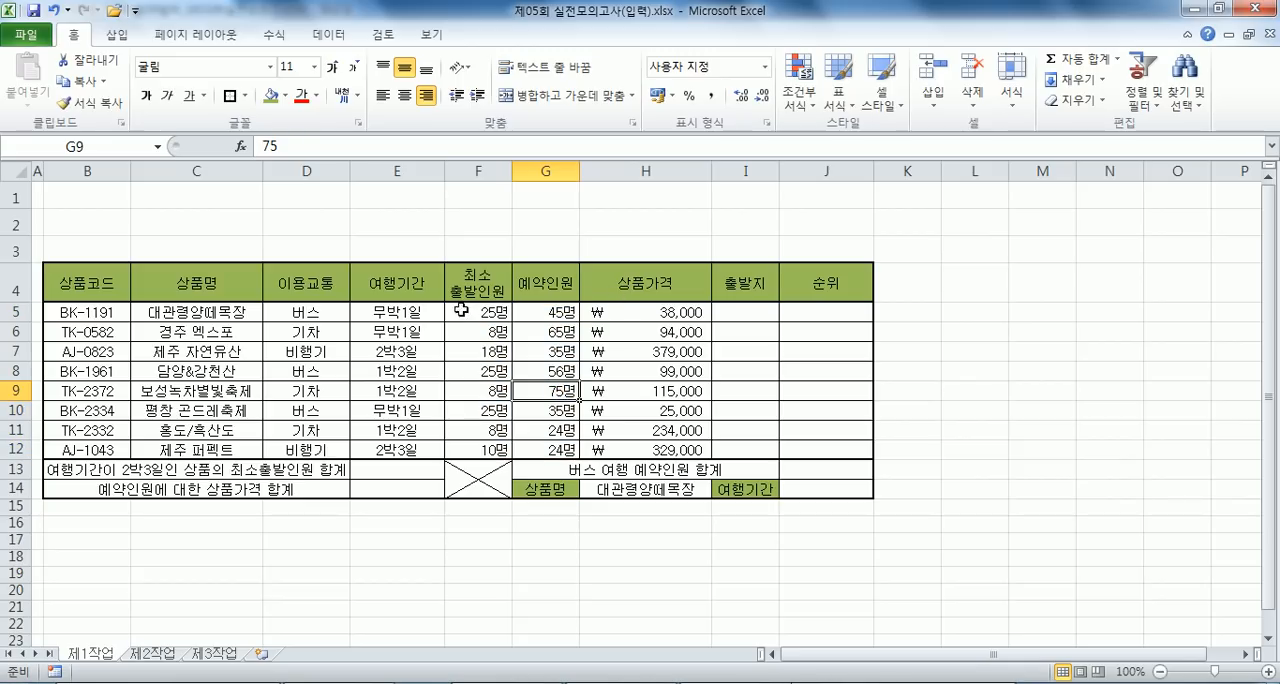
- Define the name 여행기간 for the travel-period cells E5:E12
drag(386, 310, 397, 450)
click(120, 150)
text(여행기간)
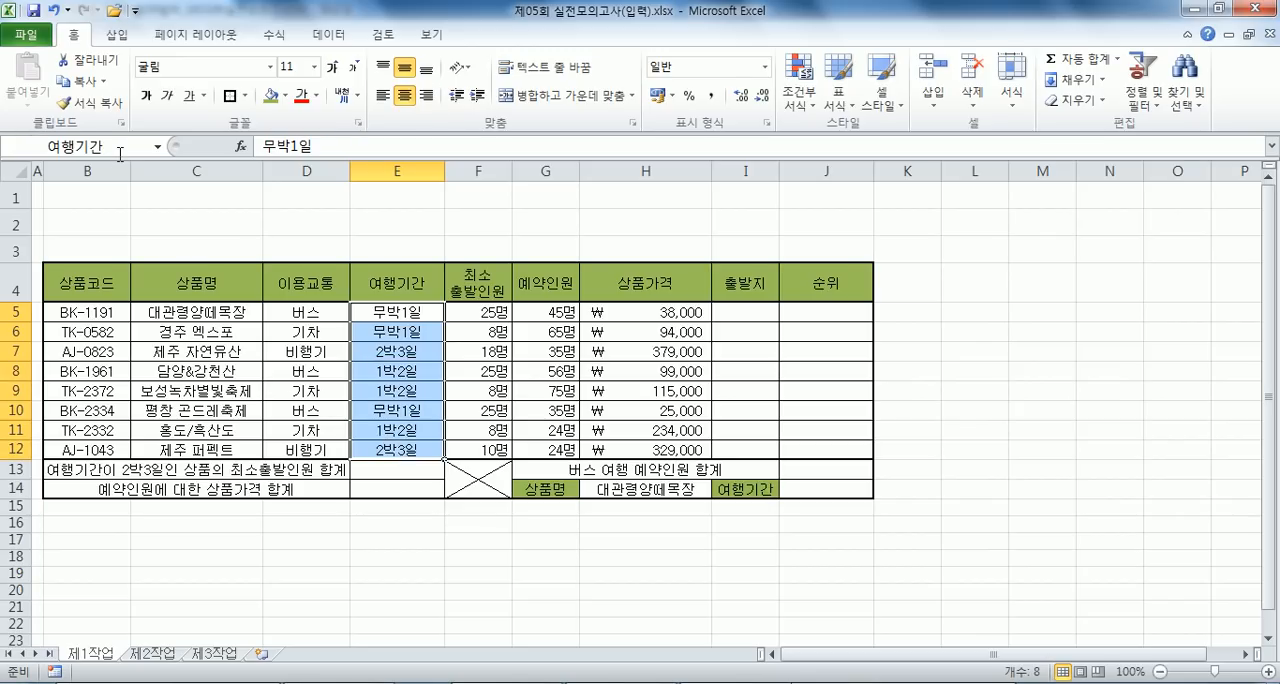
click(286, 350)
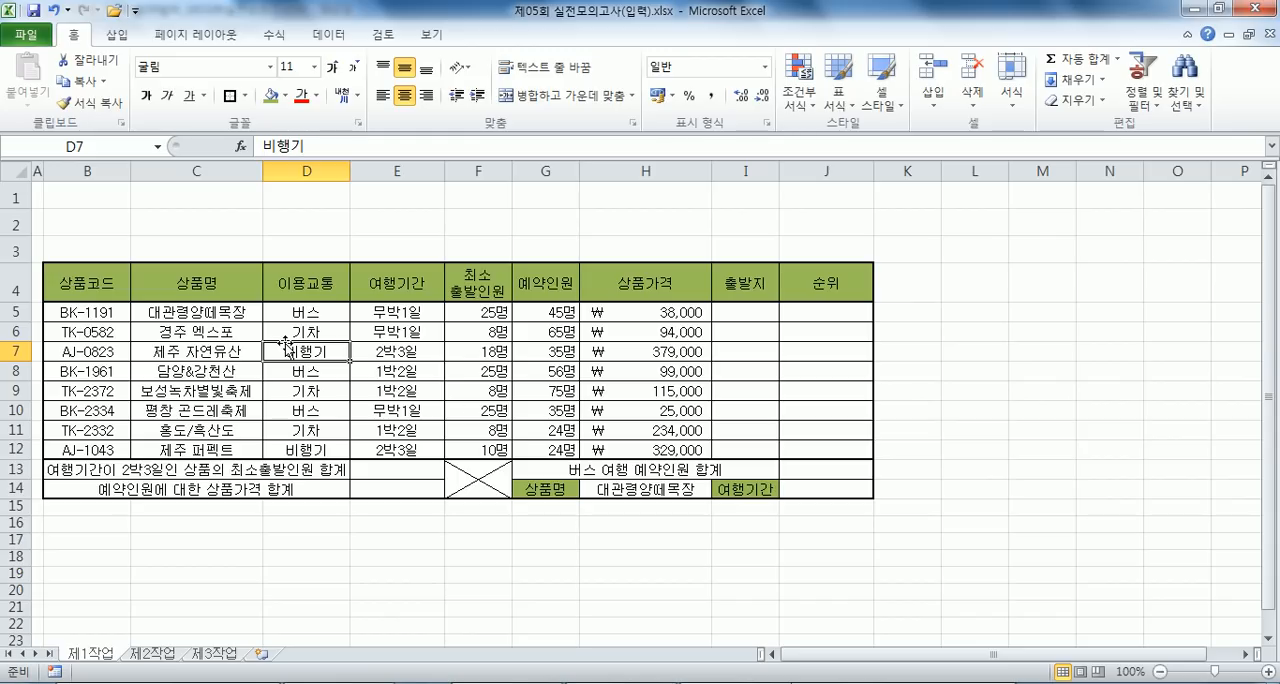
- Try the Currency (통화) format on the product prices in H5:H12, and switch them back to the won accounting format
scroll(286, 344, down, 2)
scroll(286, 344, up, 2)
drag(588, 315, 665, 450)
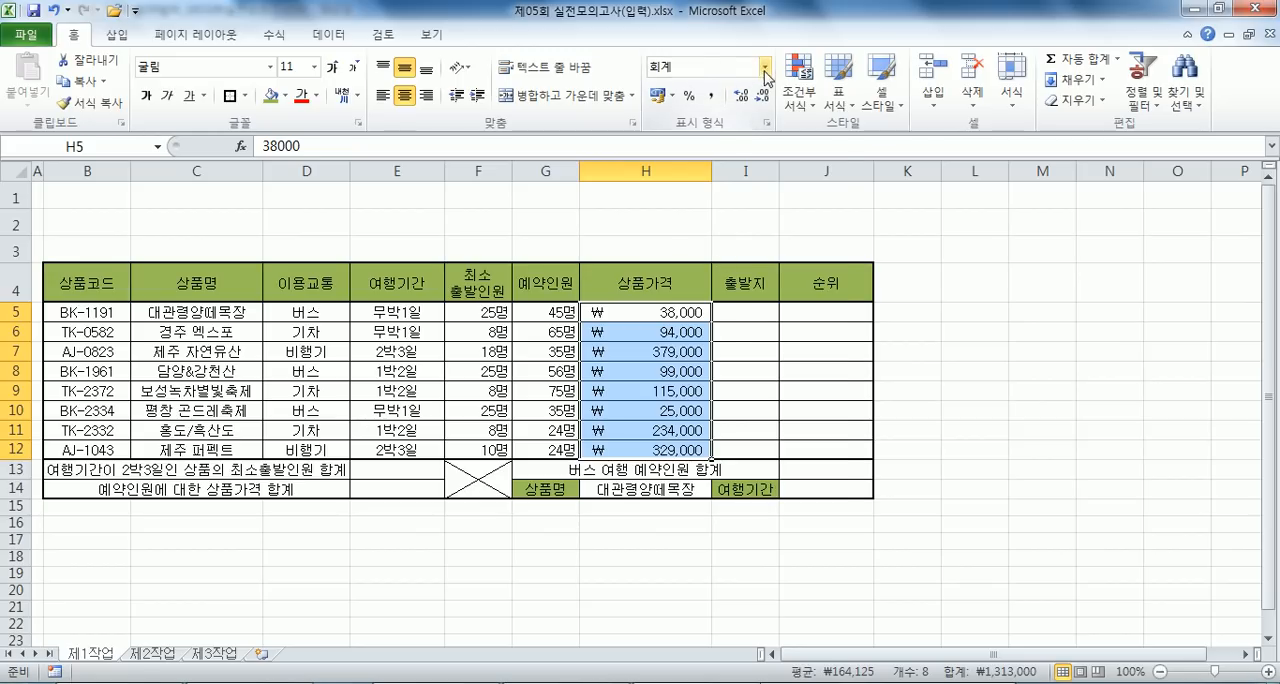
click(765, 67)
click(686, 176)
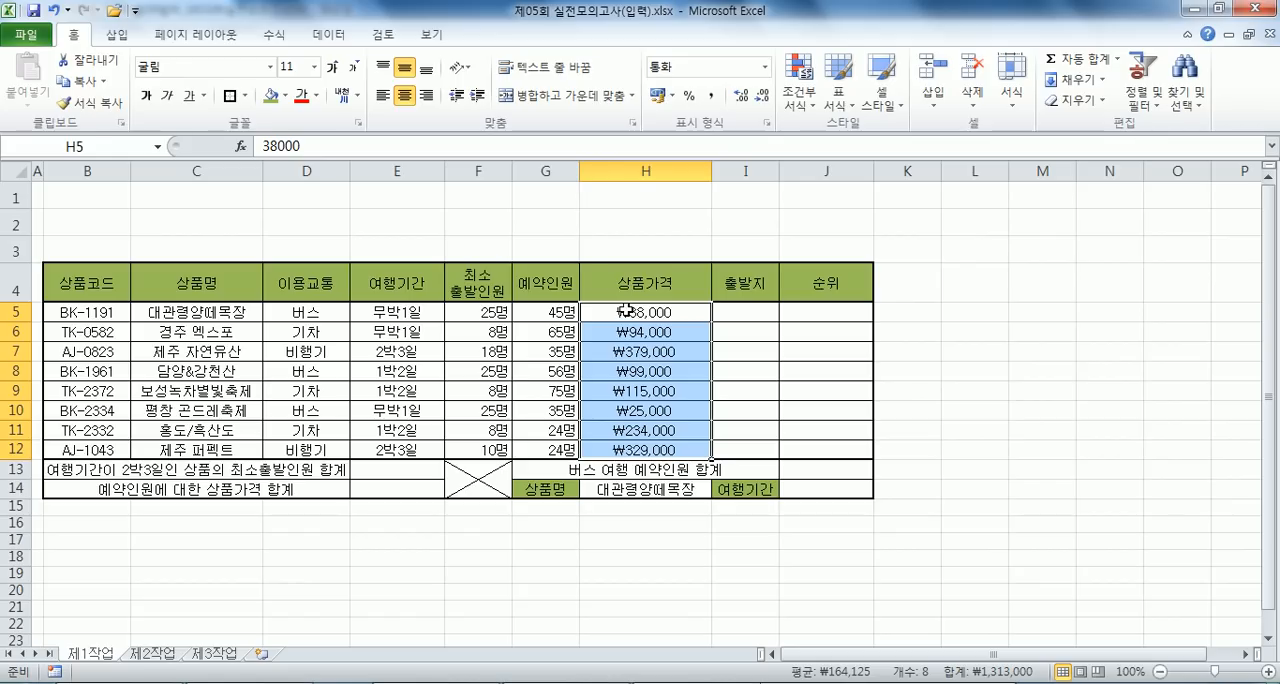
click(658, 98)
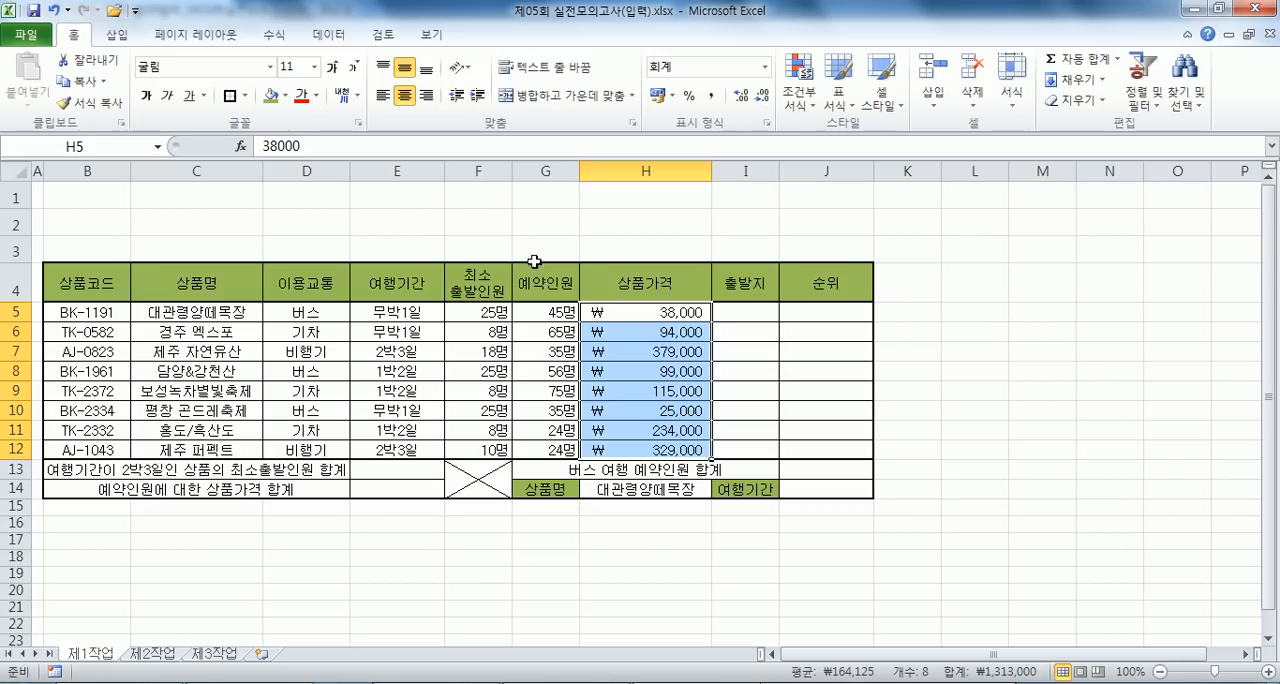
click(546, 312)
click(665, 309)
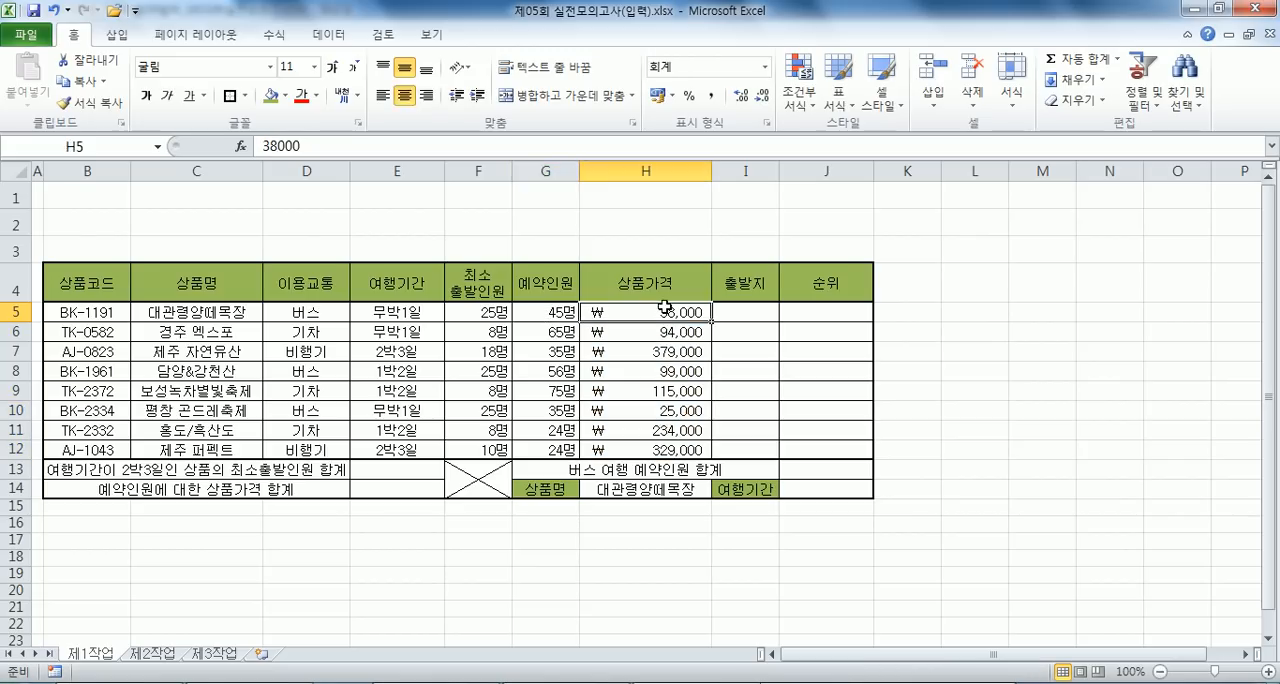
- Reset the product prices in H5:H12 to the General (일반) number format
drag(616, 314, 624, 440)
click(765, 67)
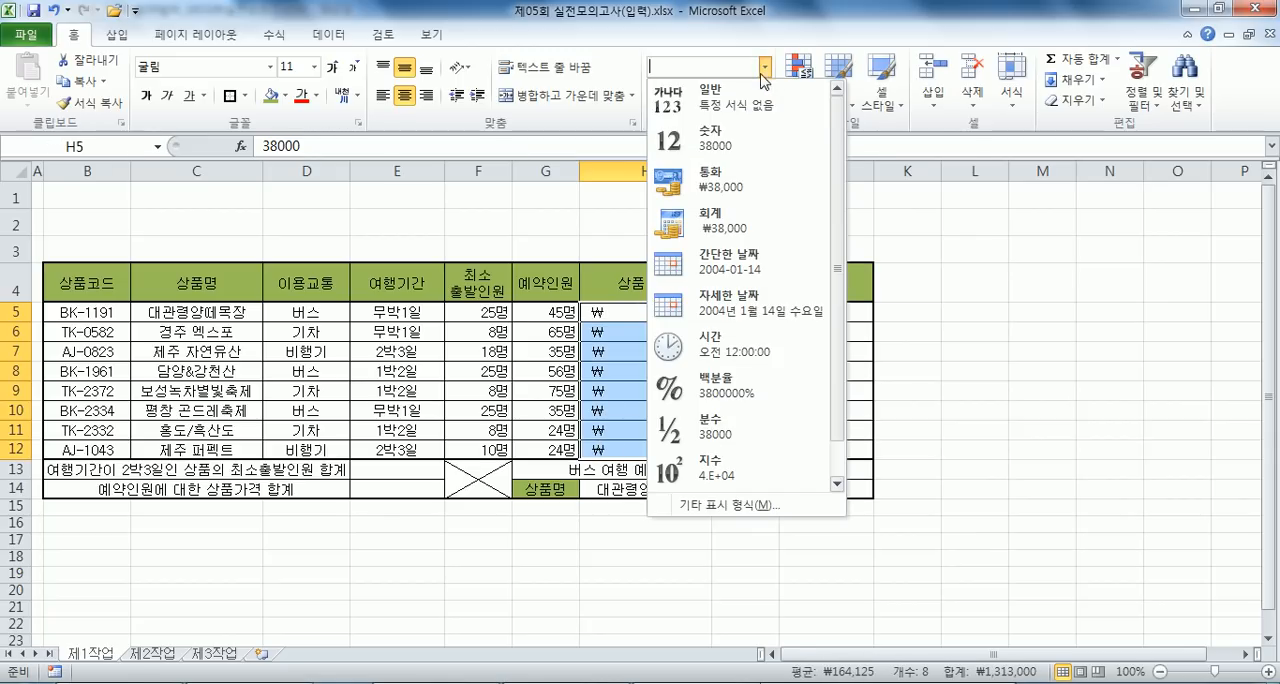
click(714, 97)
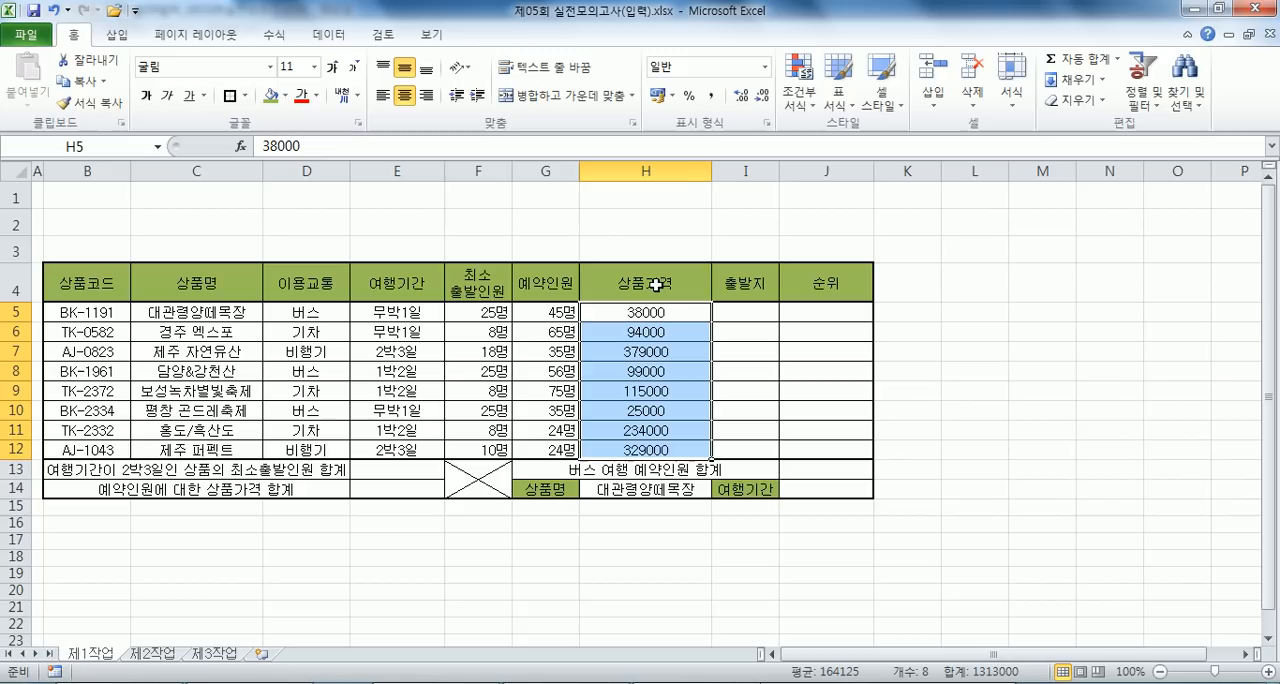
- Right-align the product prices in H5:H12 and apply the comma style followed by the Korean won (₩) accounting format
click(766, 68)
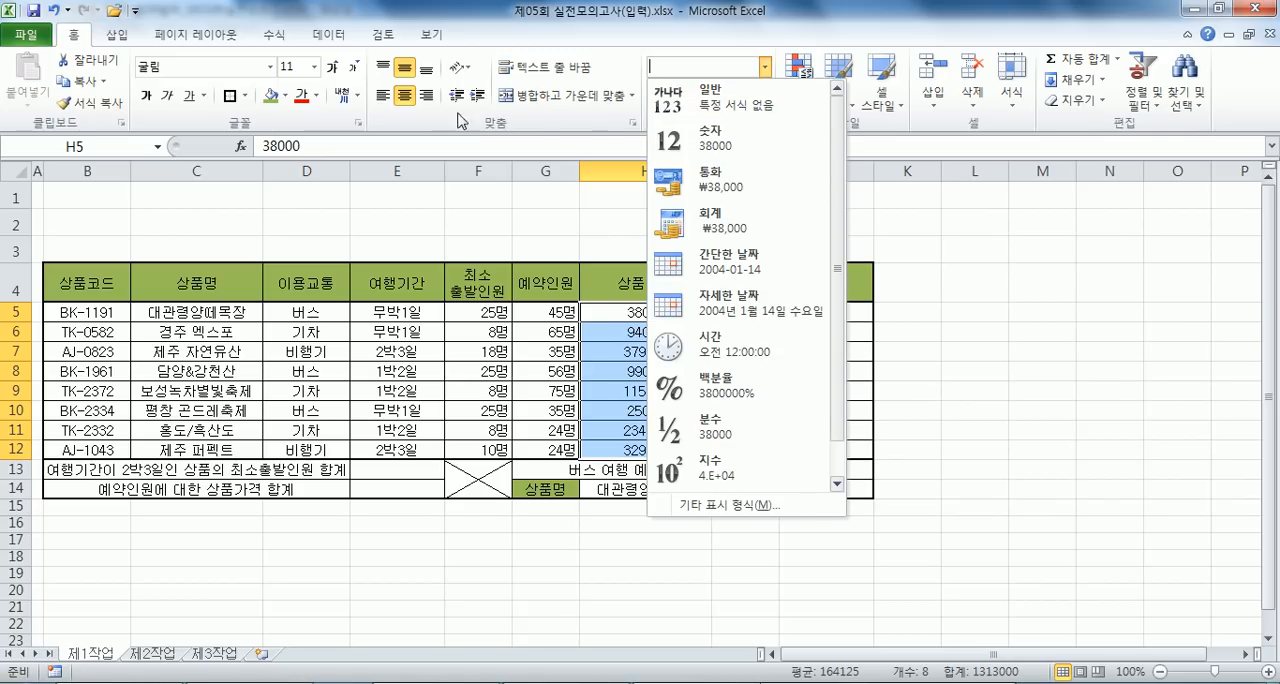
click(427, 97)
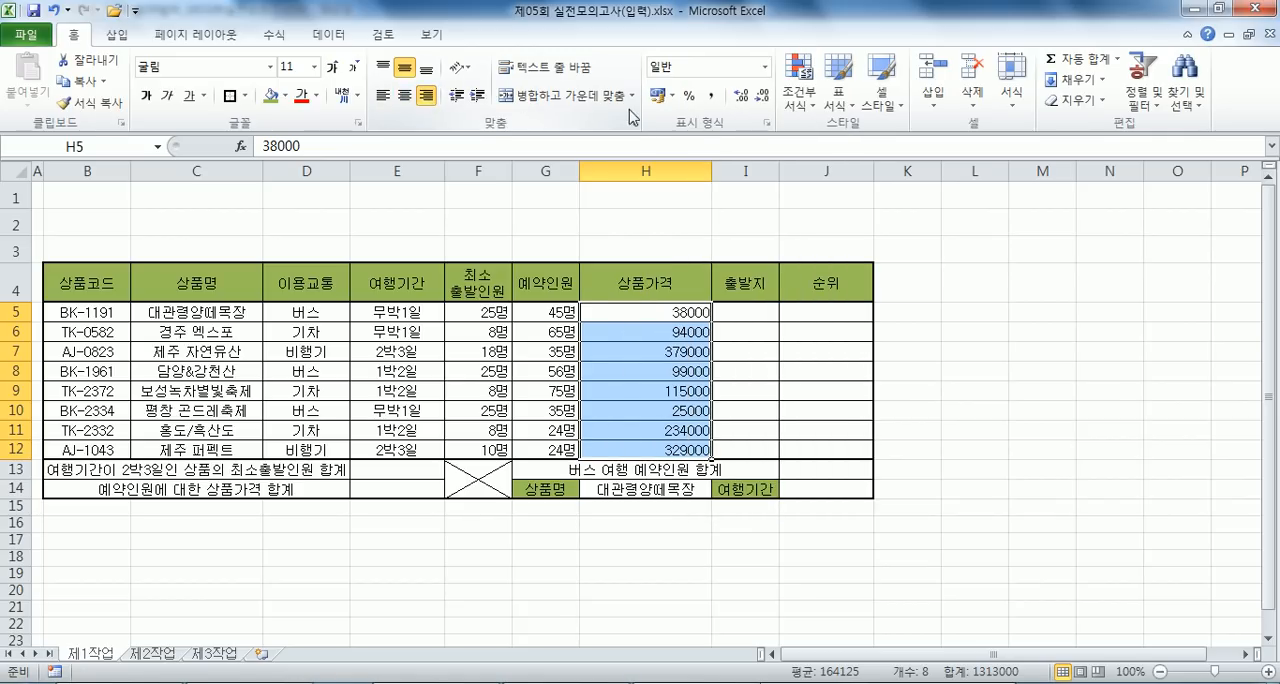
click(711, 97)
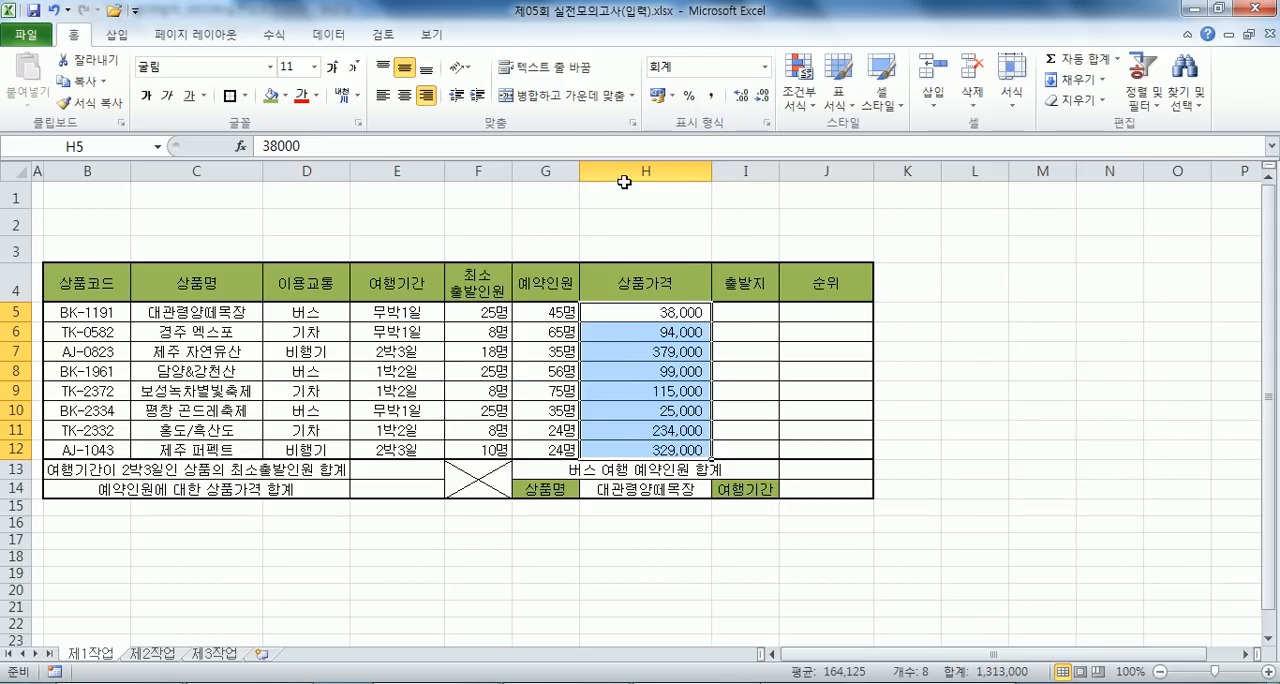
click(656, 97)
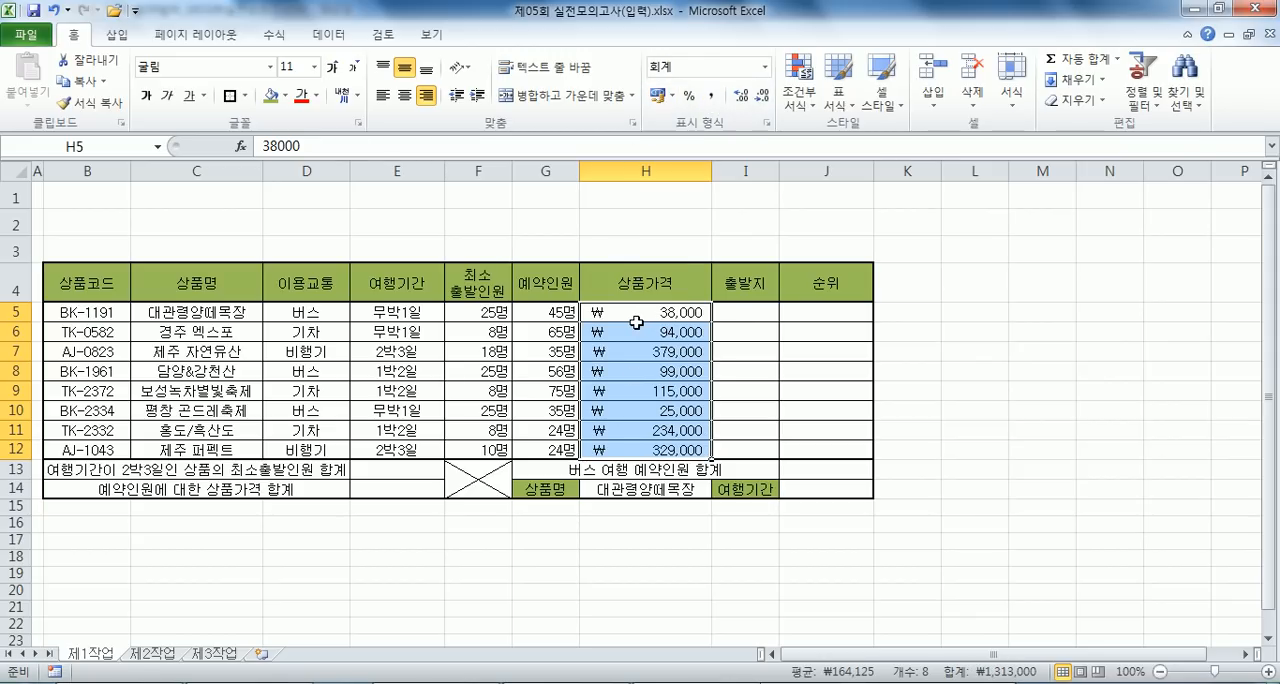
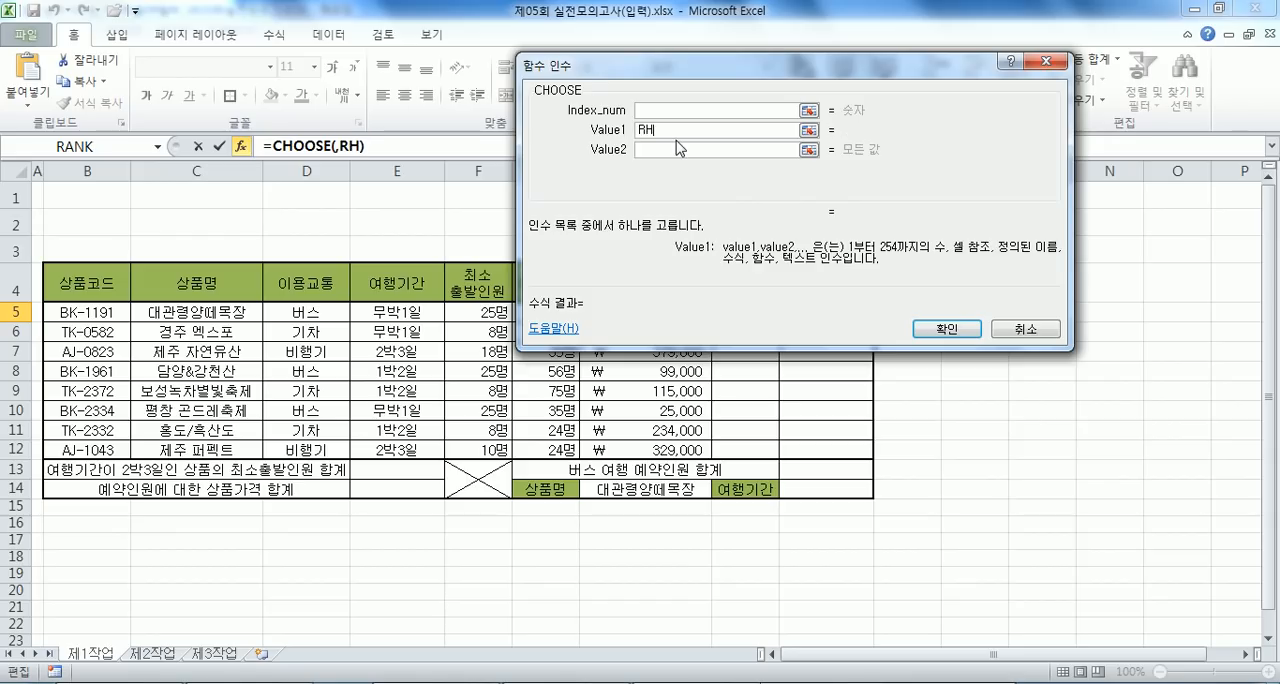
- Enter "광화문", "용산역", "김포" and "강남역" as Value1 to Value4 of the CHOOSE function in I5
key(BackSpace)
key(BackSpace)
key(BackSpace)
key(BackSpace)
text(광화문)
key(Tab)
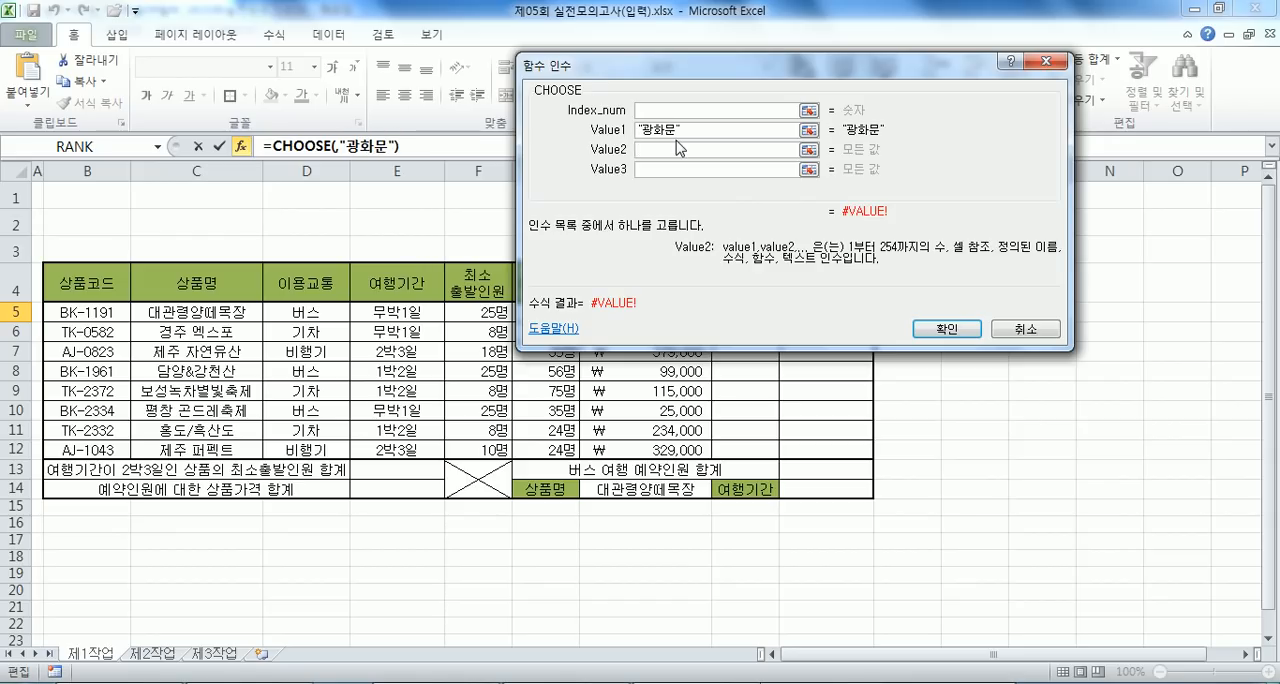
text(용산역)
key(Tab)
text(기포)
key(BackSpace)
key(BackSpace)
key(BackSpace)
text(ㄱ김포)
key(Tab)
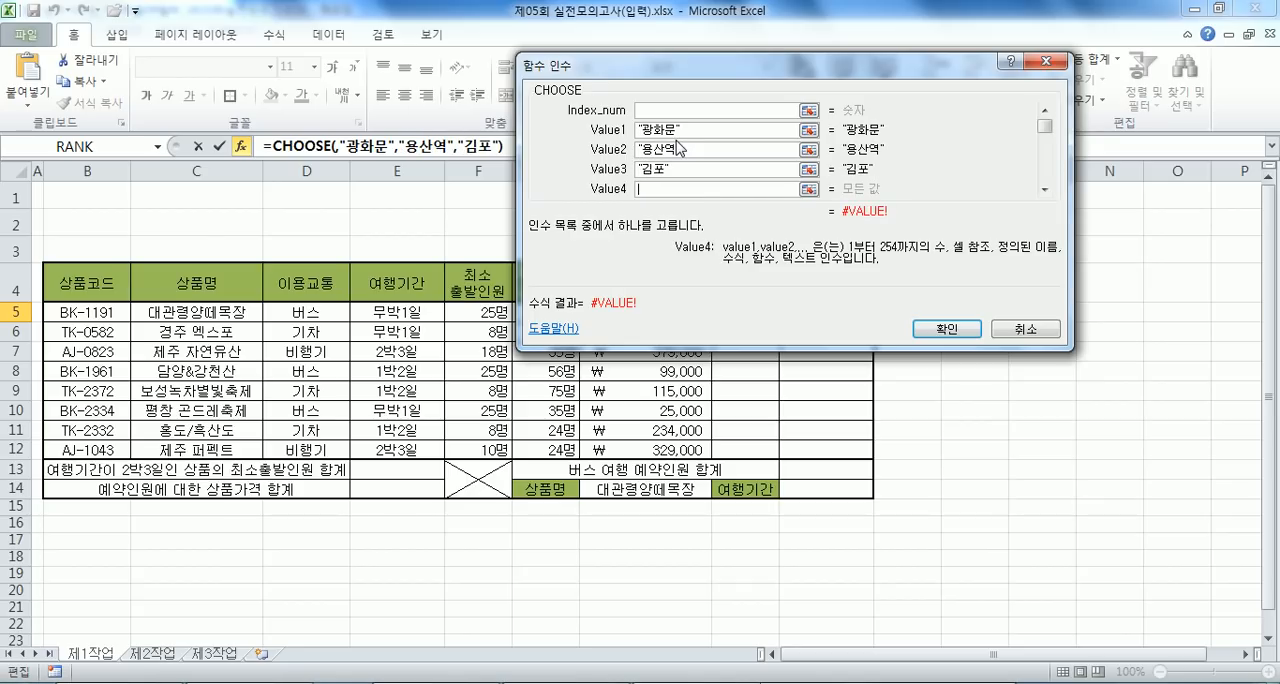
text(강남역)
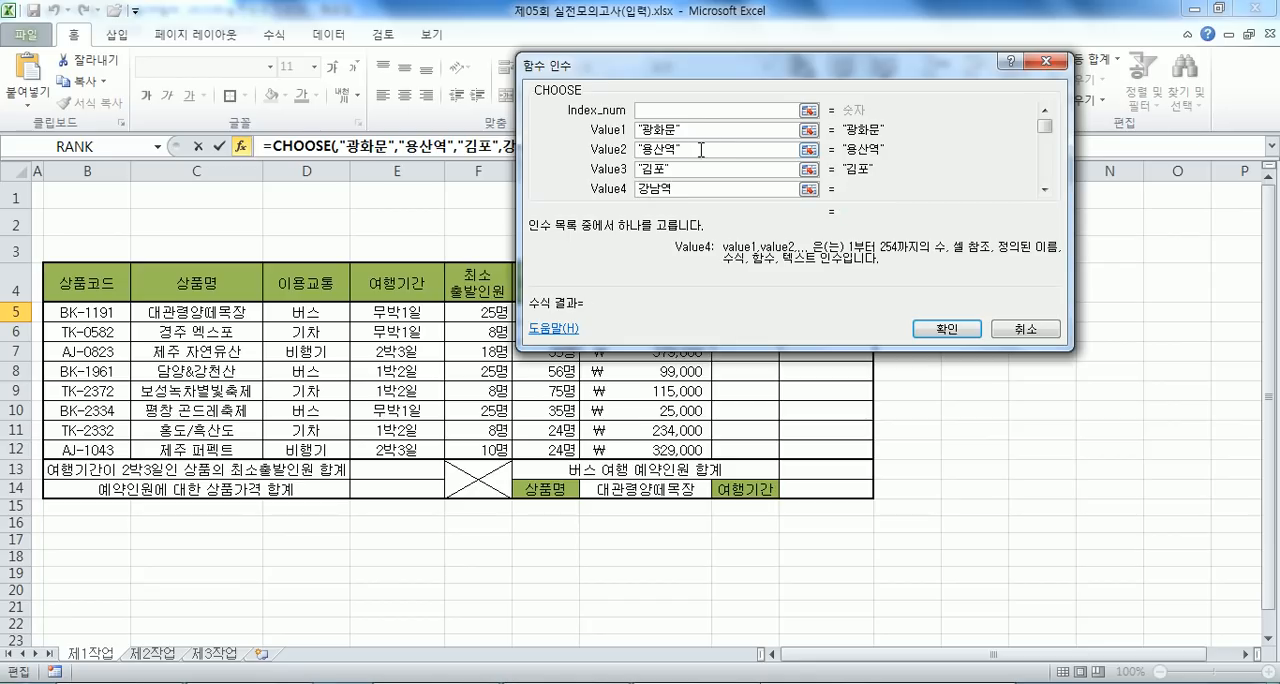
- Set the CHOOSE Index_num argument to RIGHT(B5,1) and complete the formula in I5
click(695, 112)
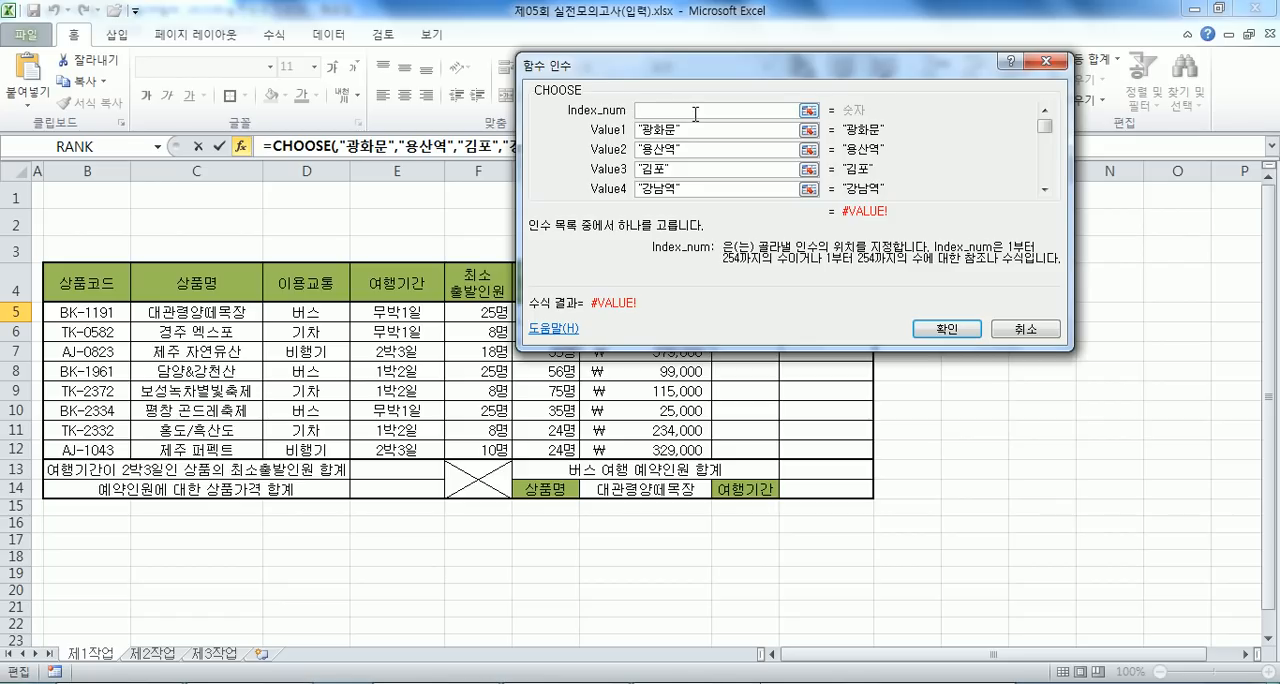
text(RIGHT()
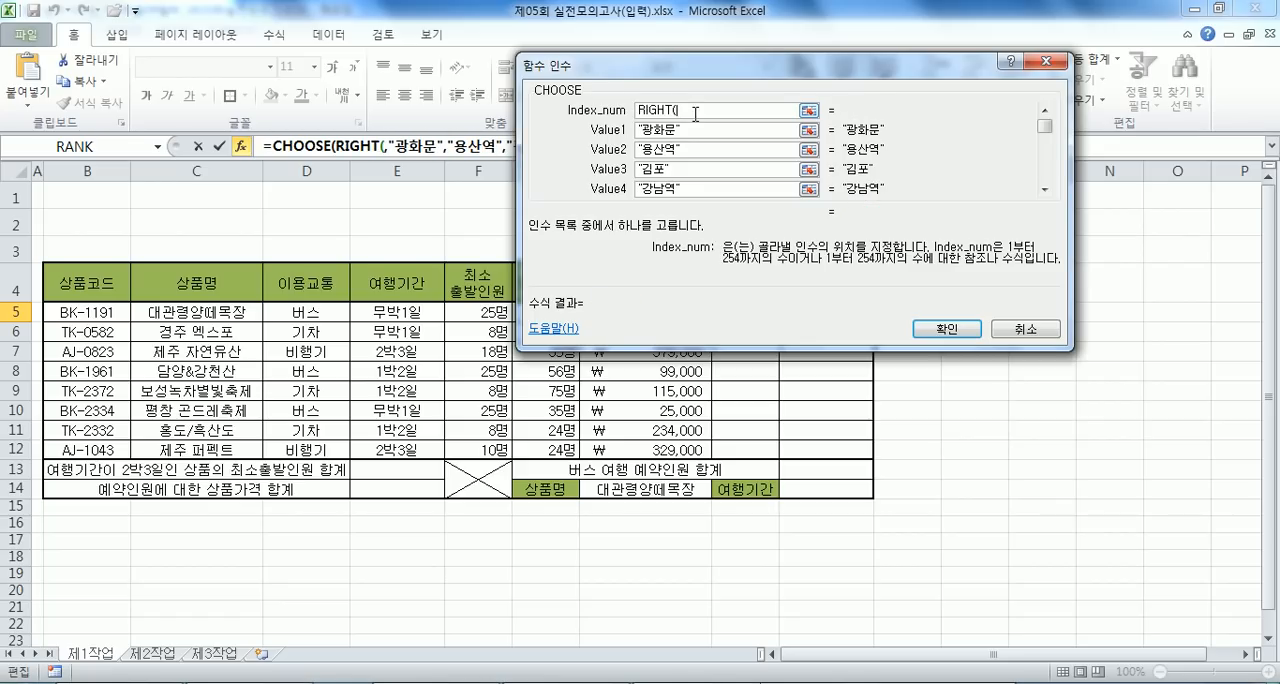
click(100, 310)
text(,1))
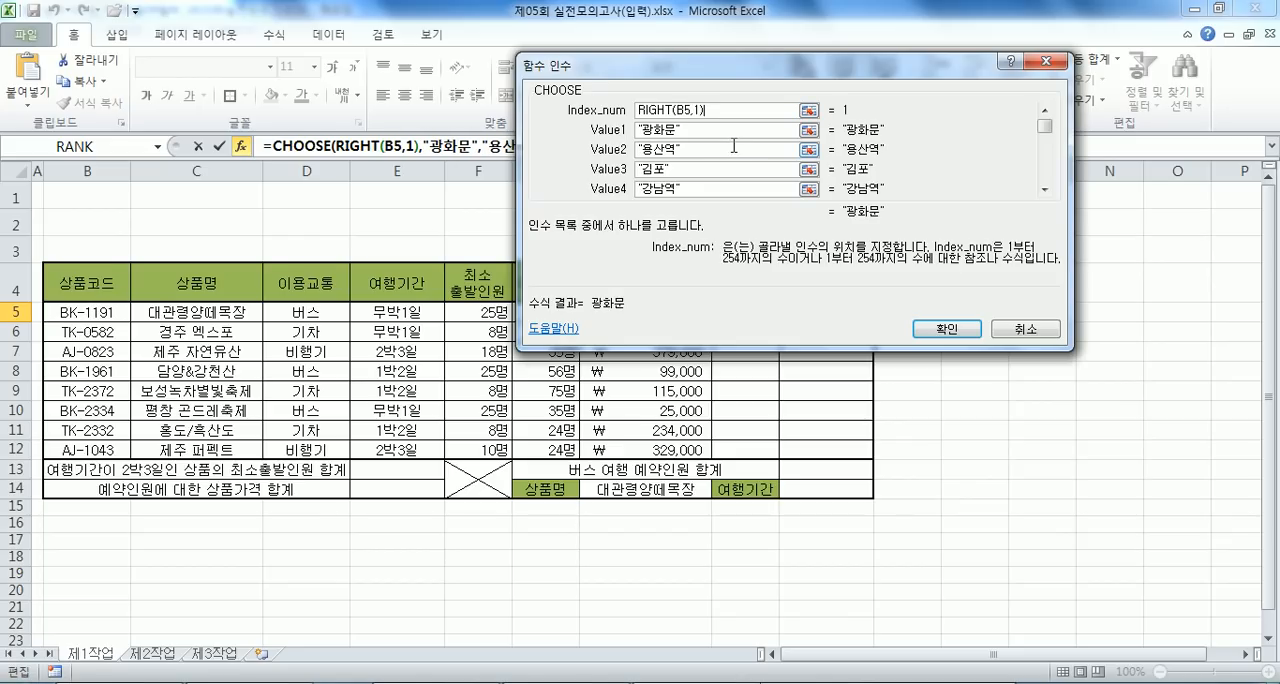
drag(748, 110, 638, 110)
click(699, 135)
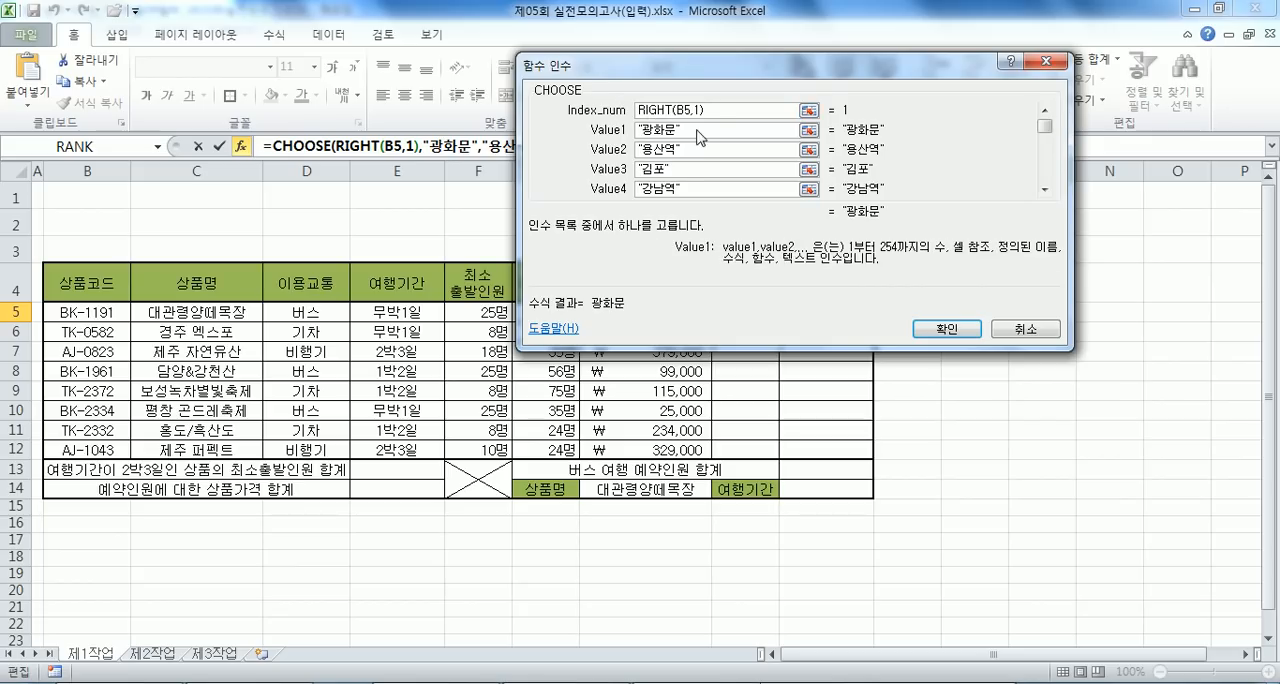
click(694, 190)
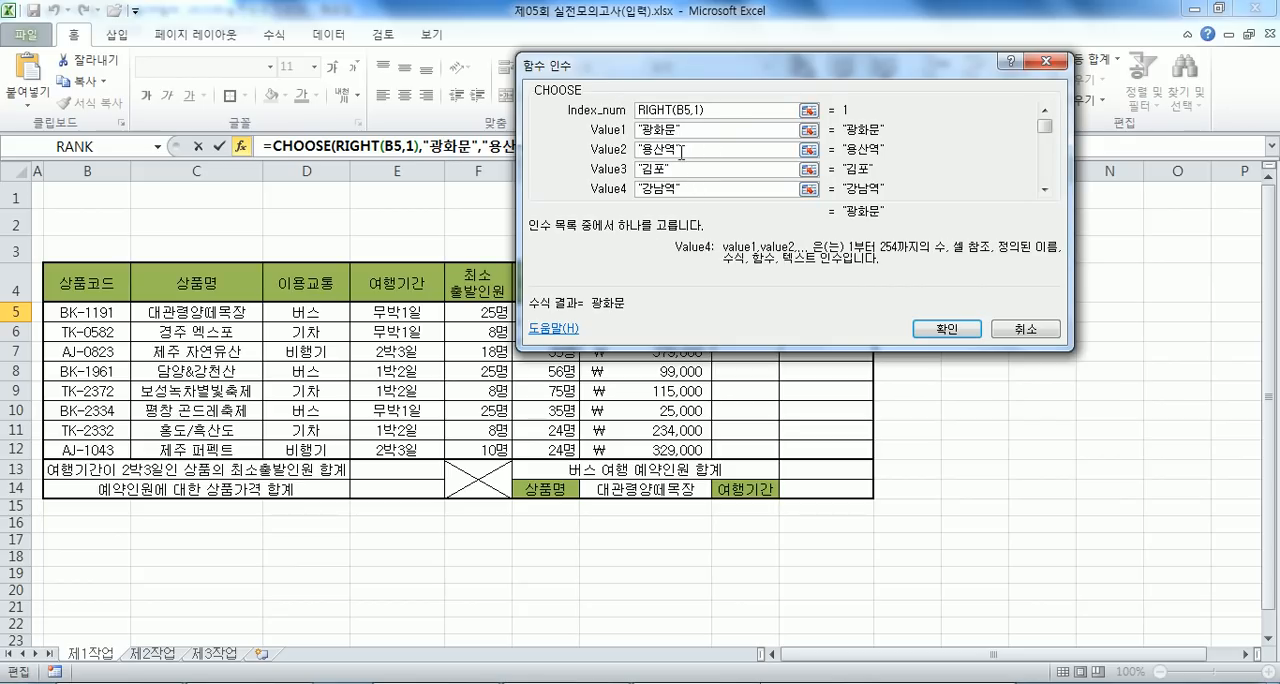
click(922, 325)
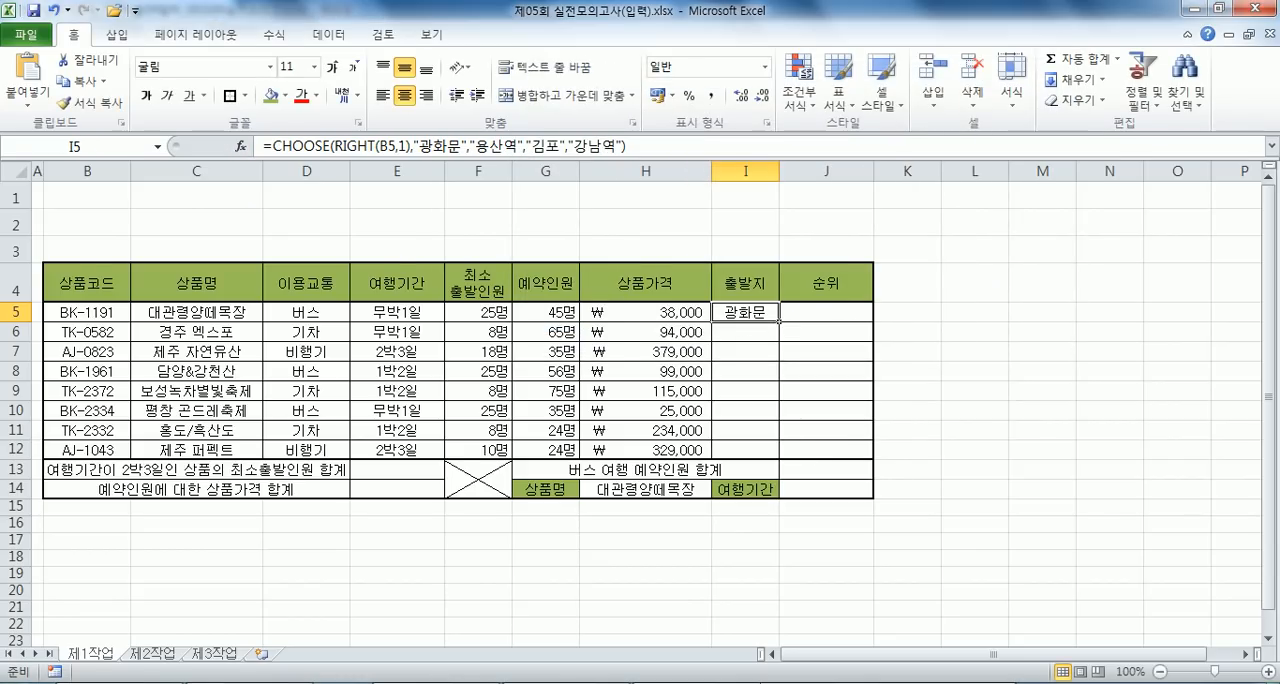
- Switch to the Notepad question notes, delete the extra blank line above 문제2 and place the cursor below that question
key(alt+Tab)
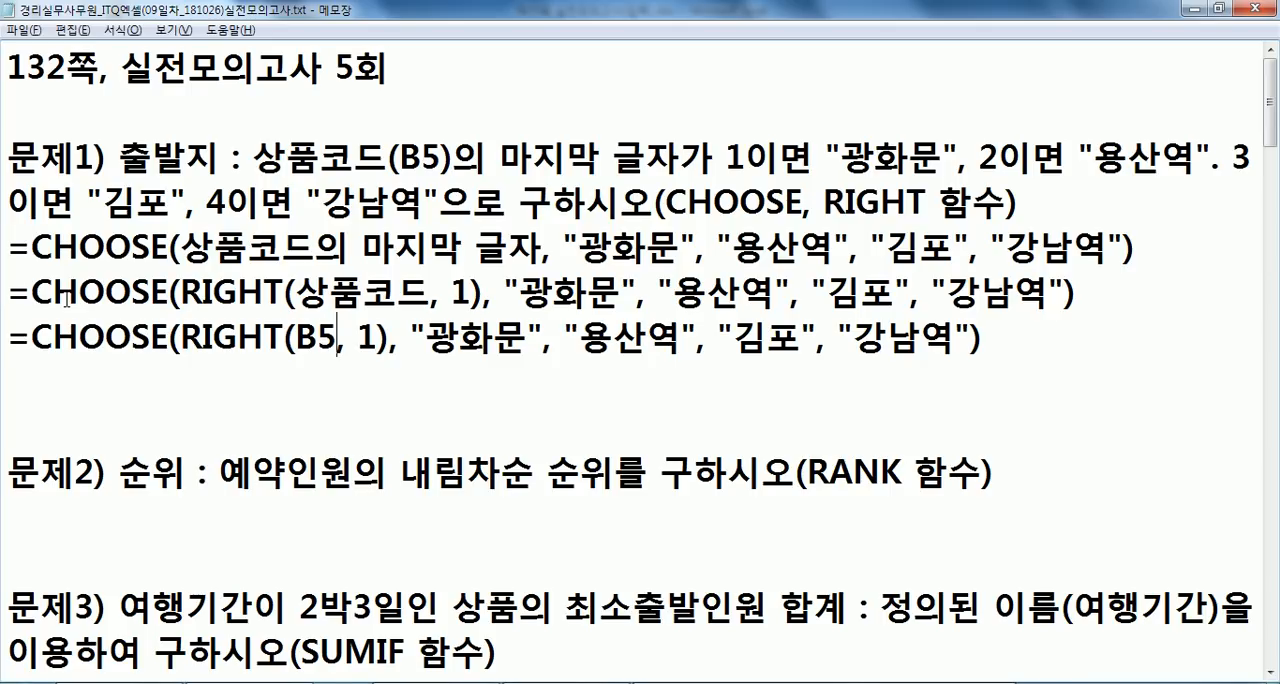
click(52, 369)
key(Delete)
click(24, 463)
scroll(106, 414, down, 2)
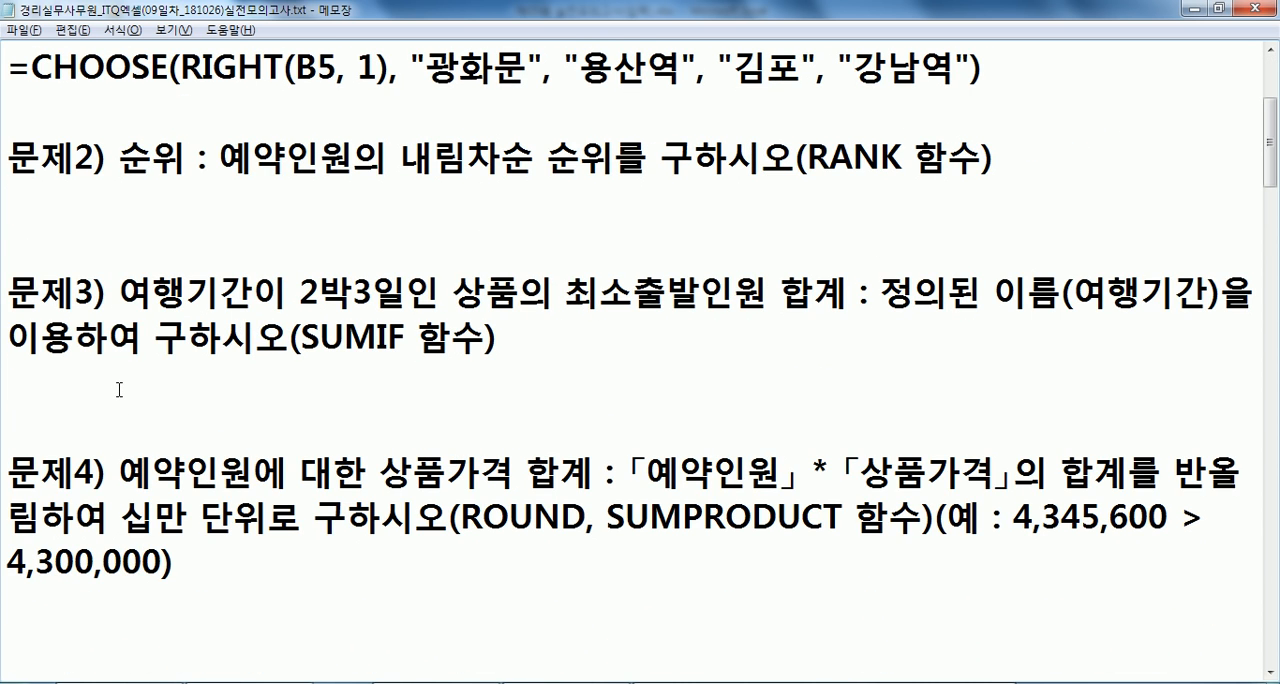
- Switch to Excel and enter =RANK(G5,$G$5:$G$12) in J5 to rank the reservation counts in descending order
key(alt+Tab)
key(alt+Tab)
key(alt+Tab)
drag(545, 312, 558, 437)
click(810, 312)
key(alt+Tab)
key(alt+Tab)
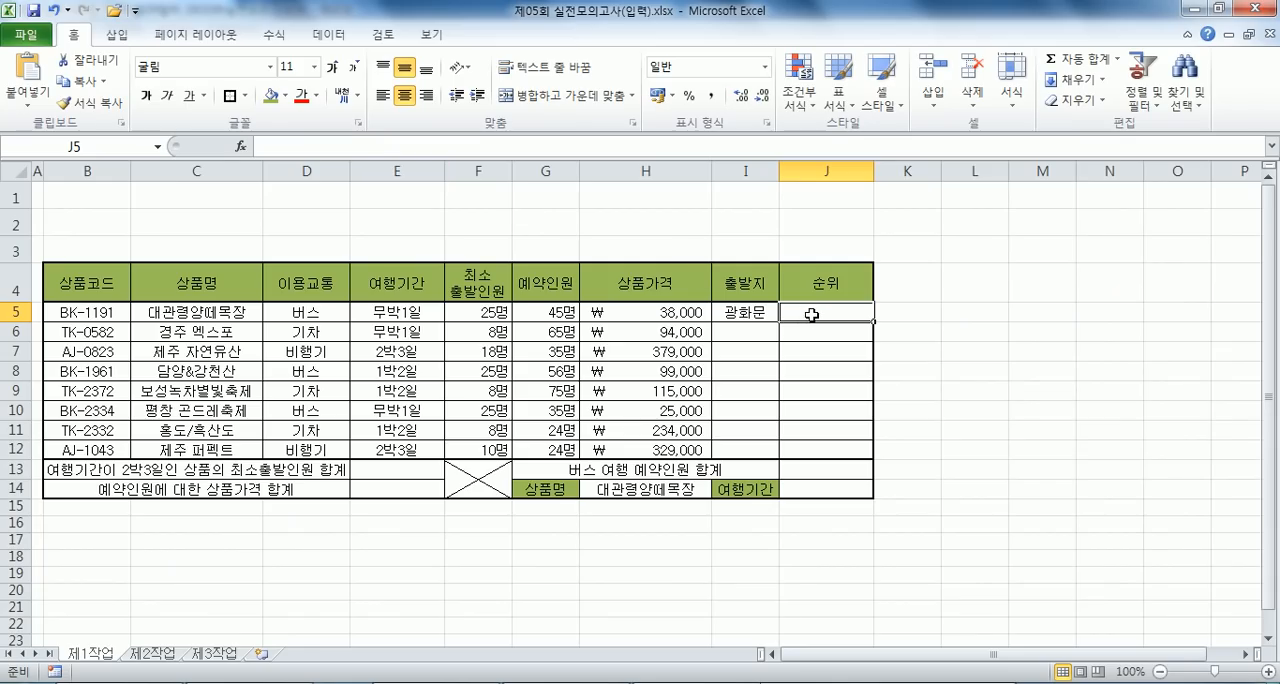
scroll(811, 314, up, 2)
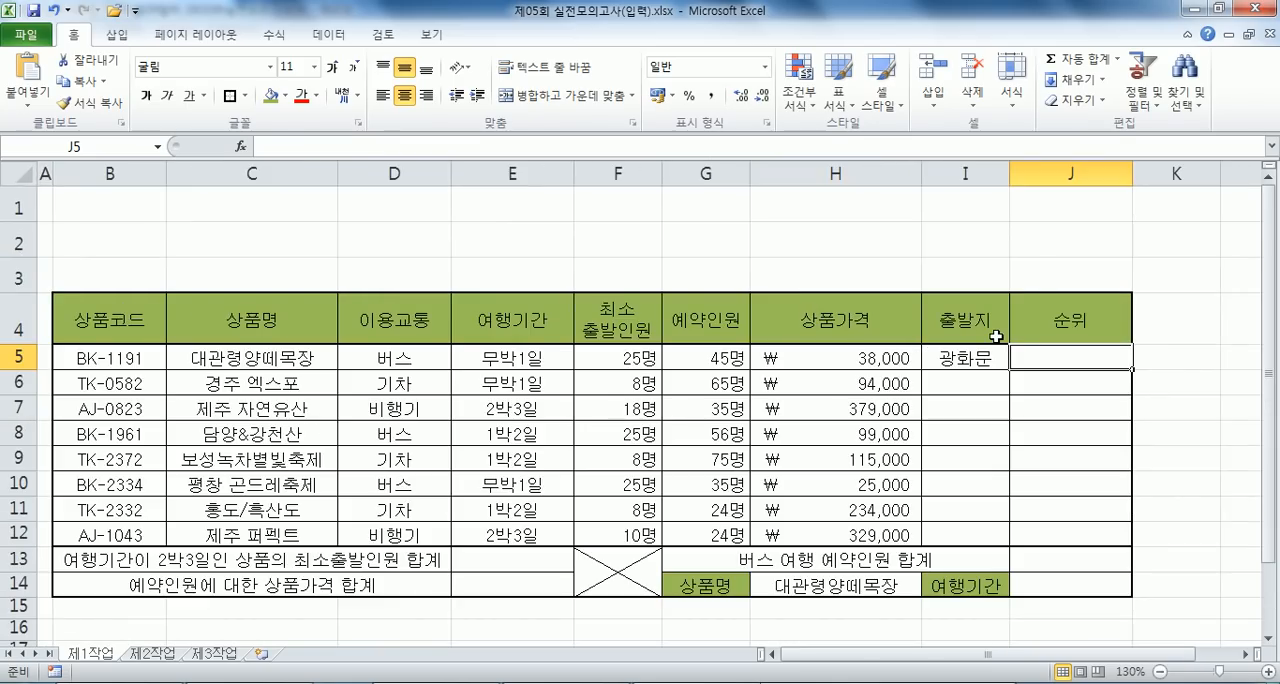
text(=RANK()
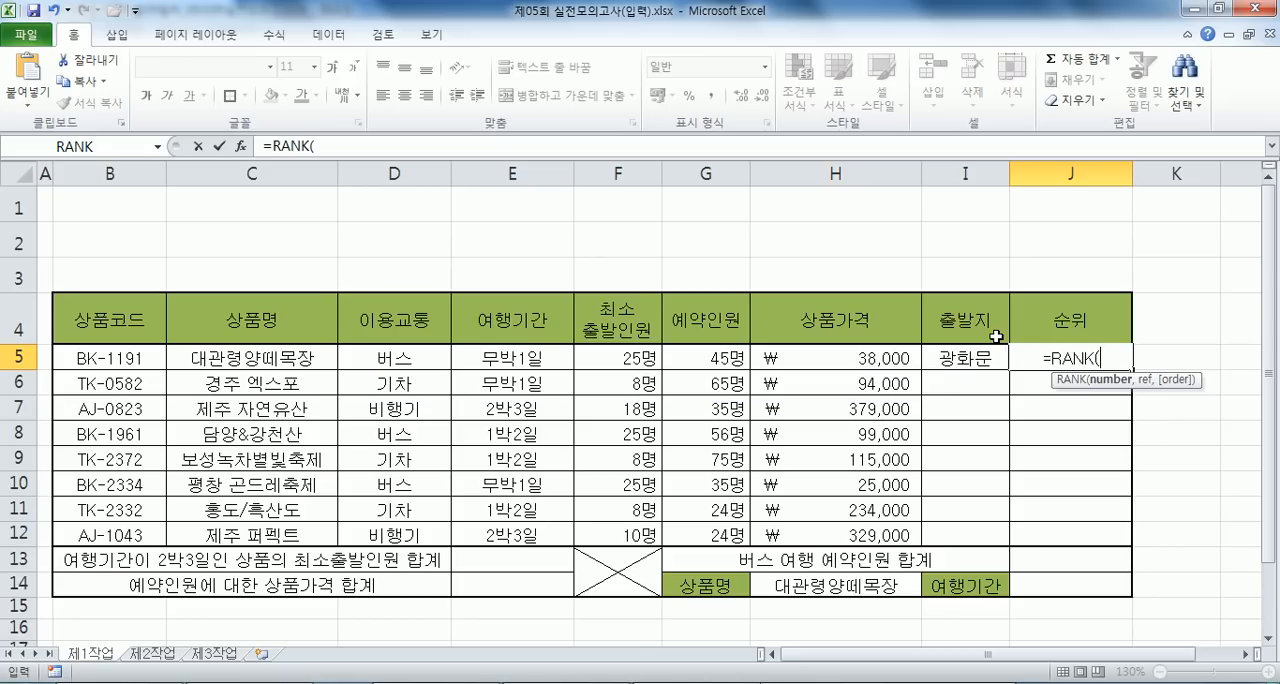
click(703, 359)
text(,)
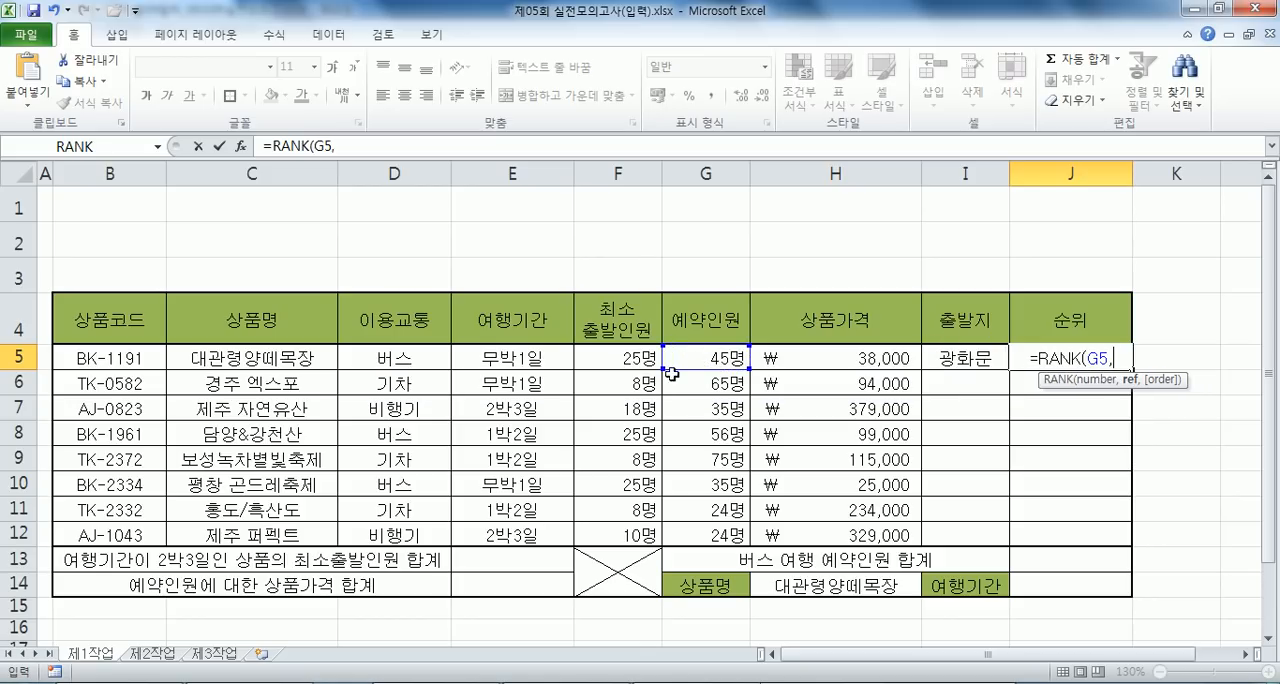
drag(673, 373, 683, 533)
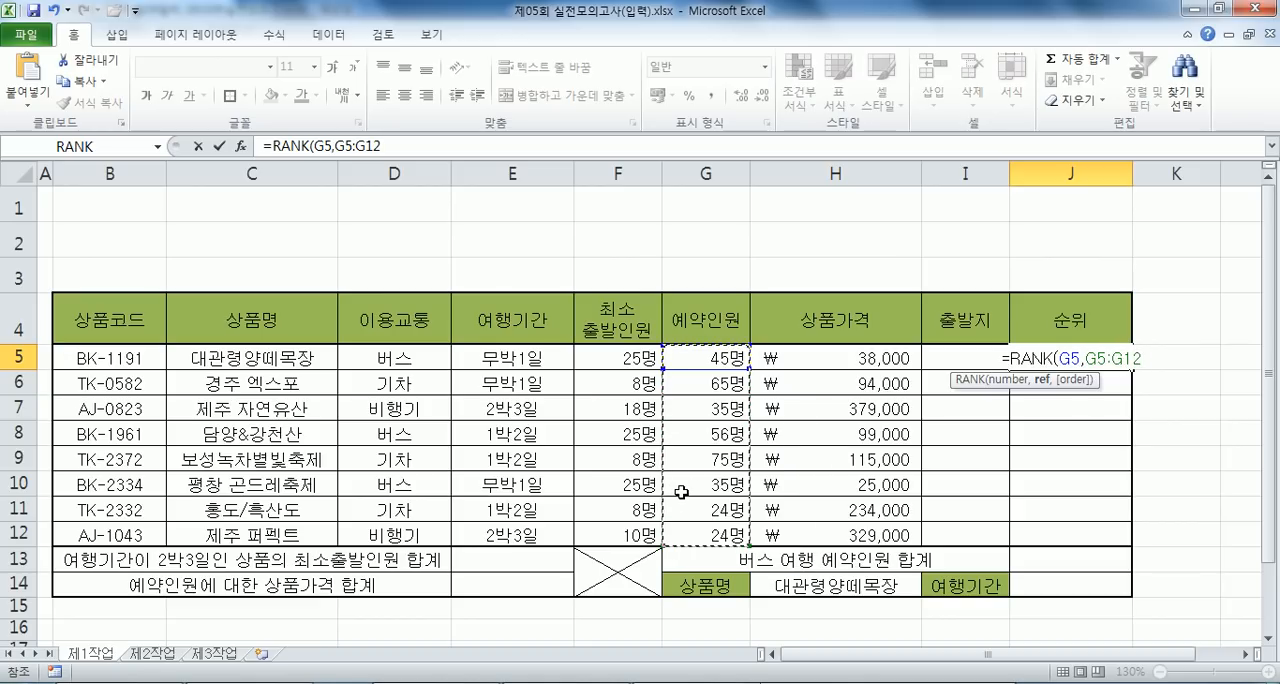
key(F4)
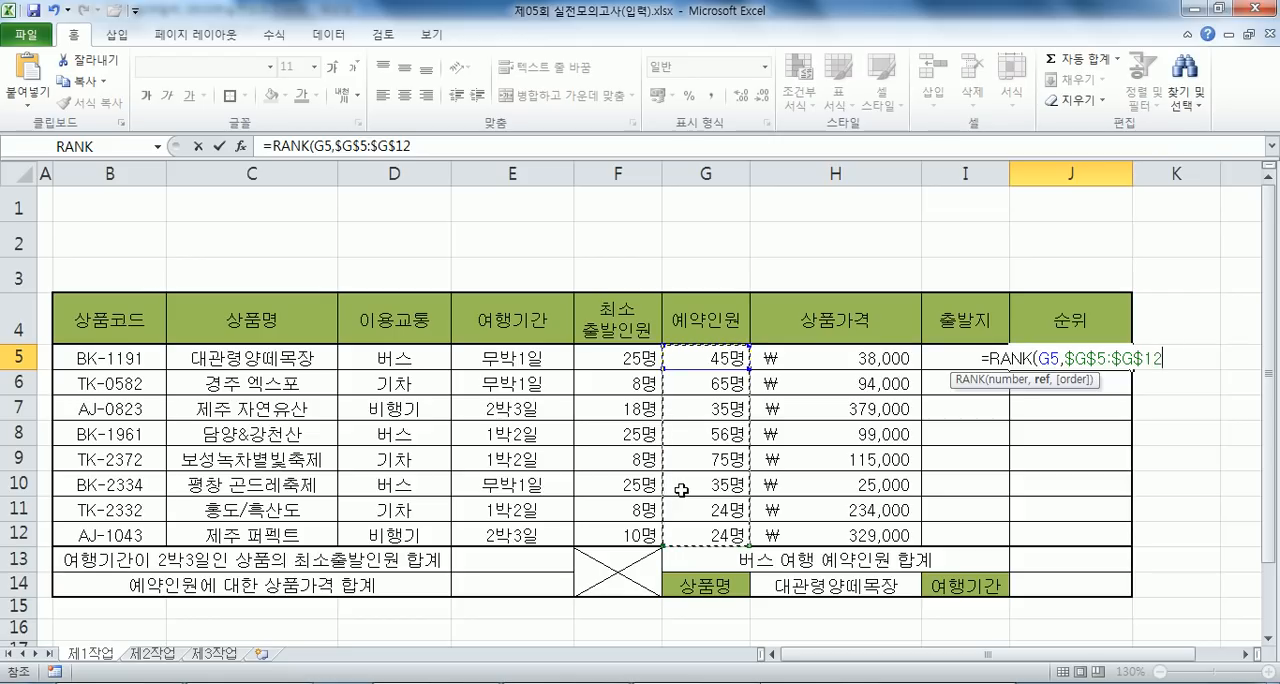
text(,)
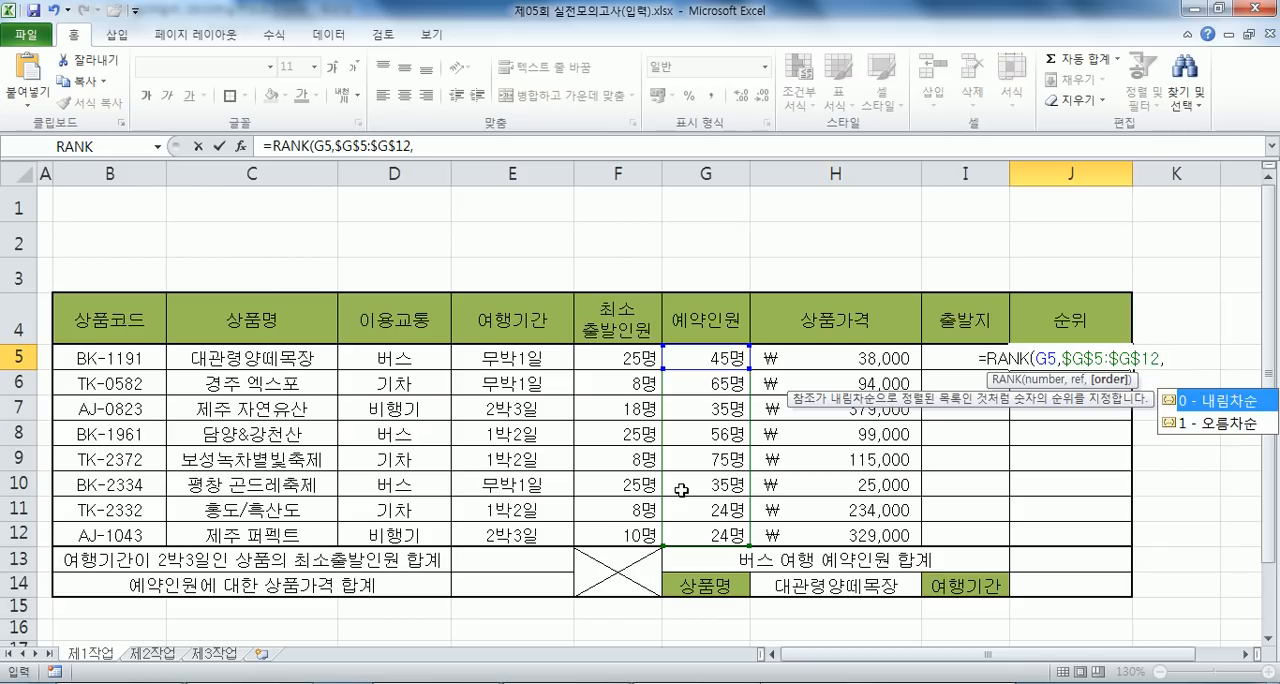
key(BackSpace)
key(Return)
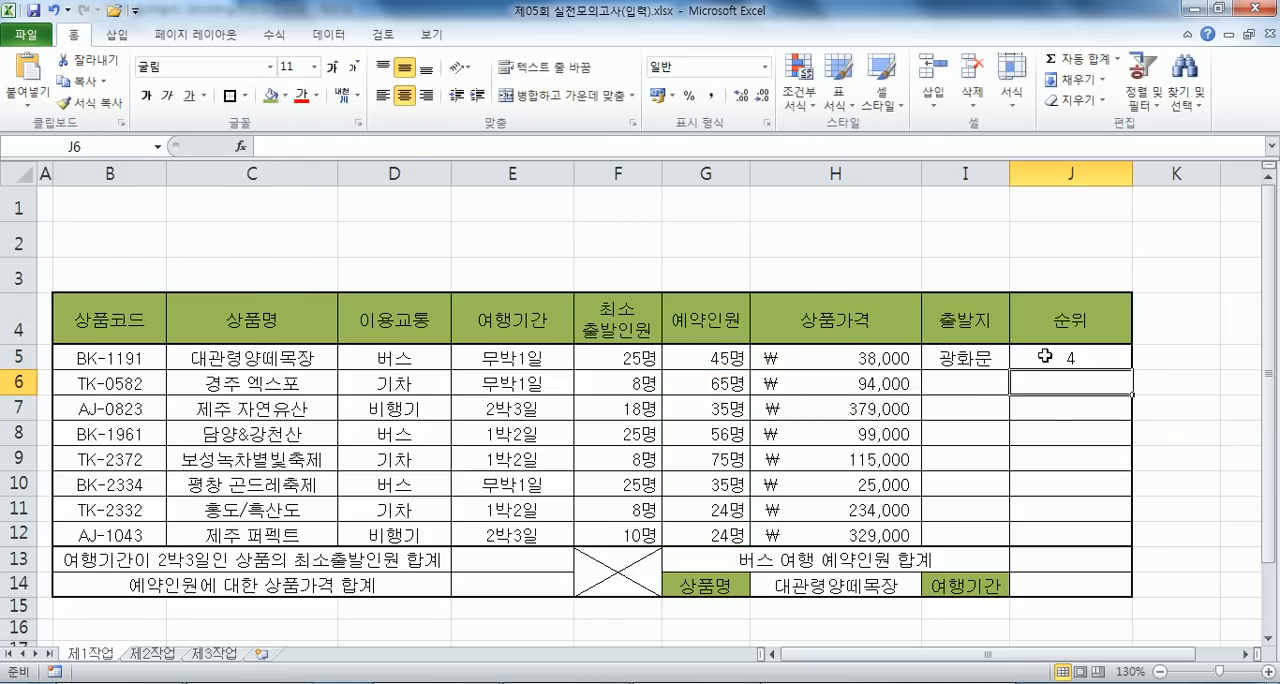
- Fill the 출발지 and 순위 formulas in I5:J5 down to row 12 without formatting
click(1080, 357)
drag(978, 357, 1130, 537)
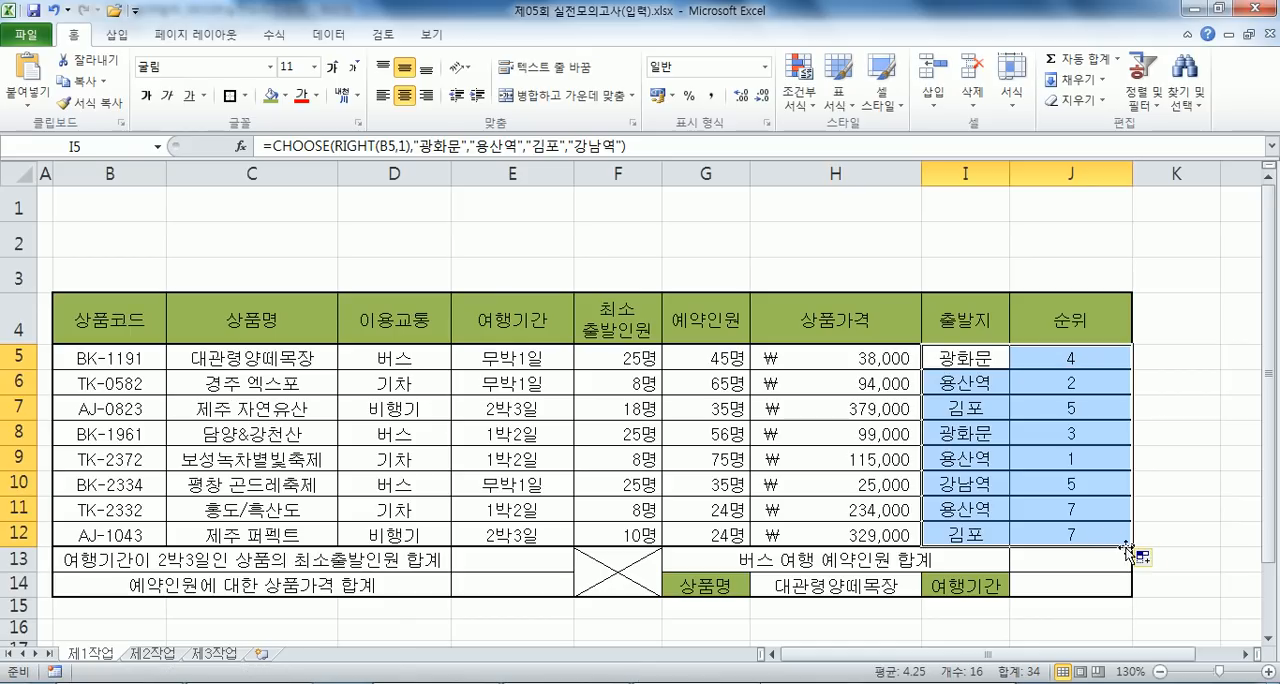
click(1143, 559)
click(1165, 627)
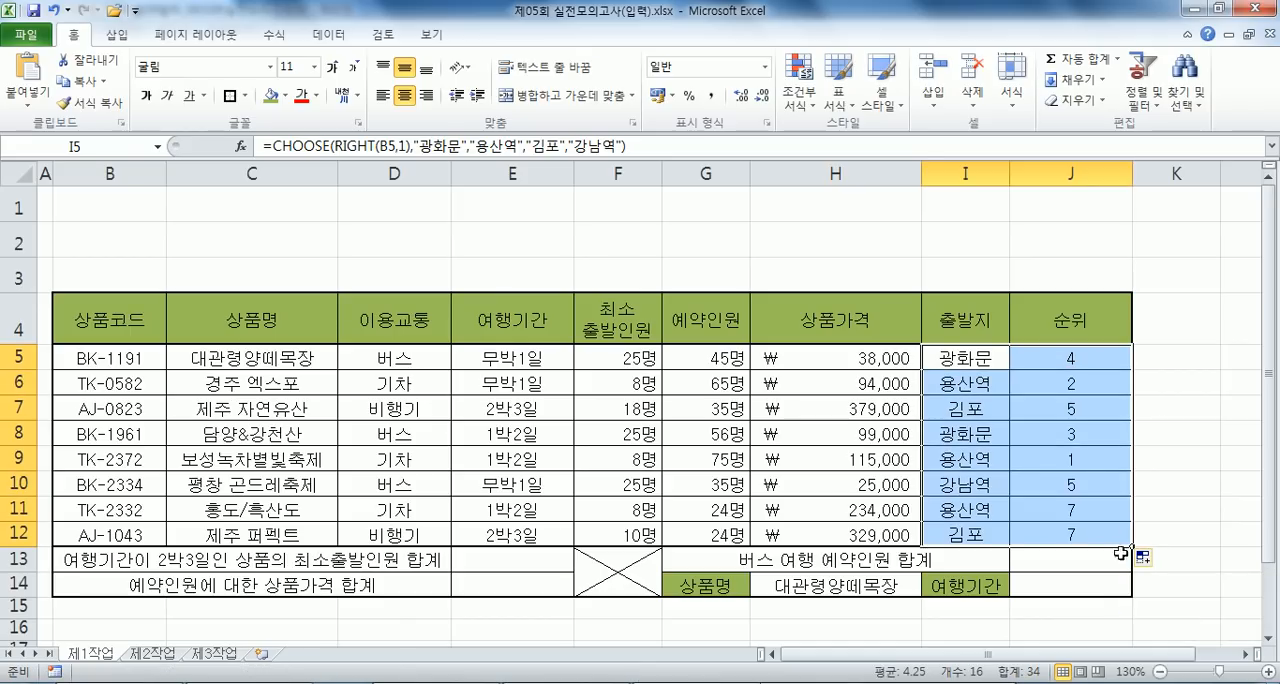
click(1205, 406)
click(977, 358)
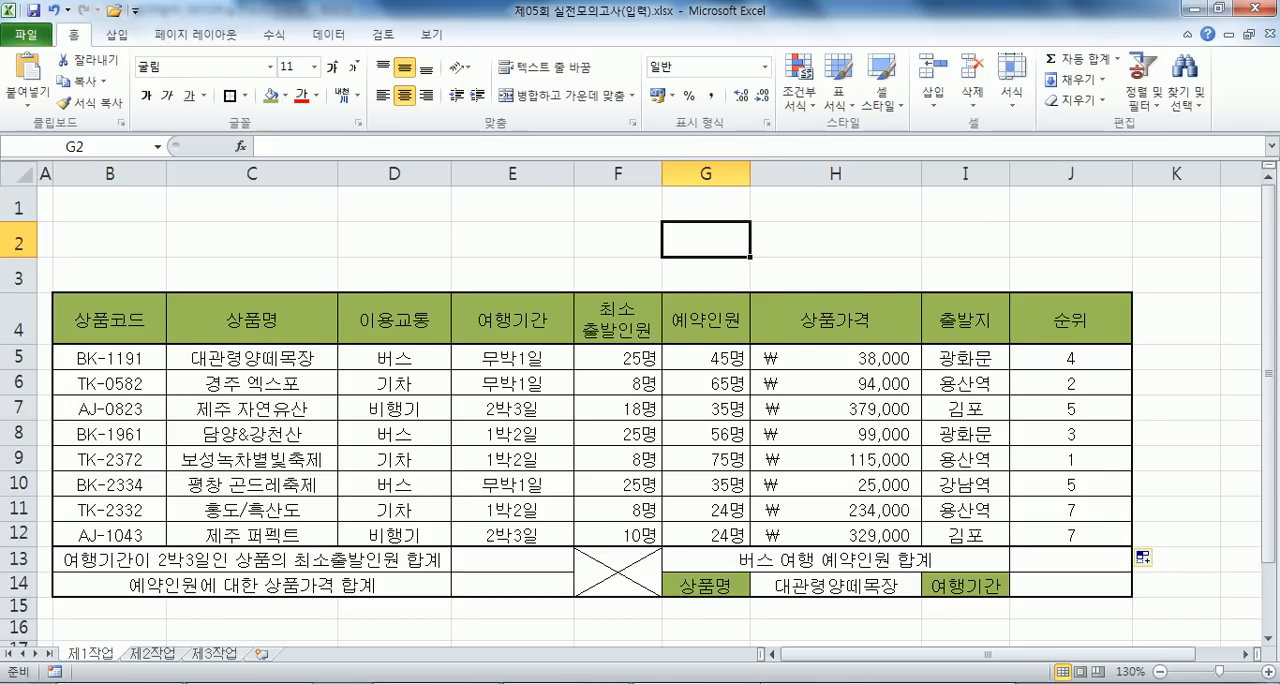
- Copy the RANK formula from J5 into the Notepad notes below 문제2 and insert a space after the comma
key(alt+Tab)
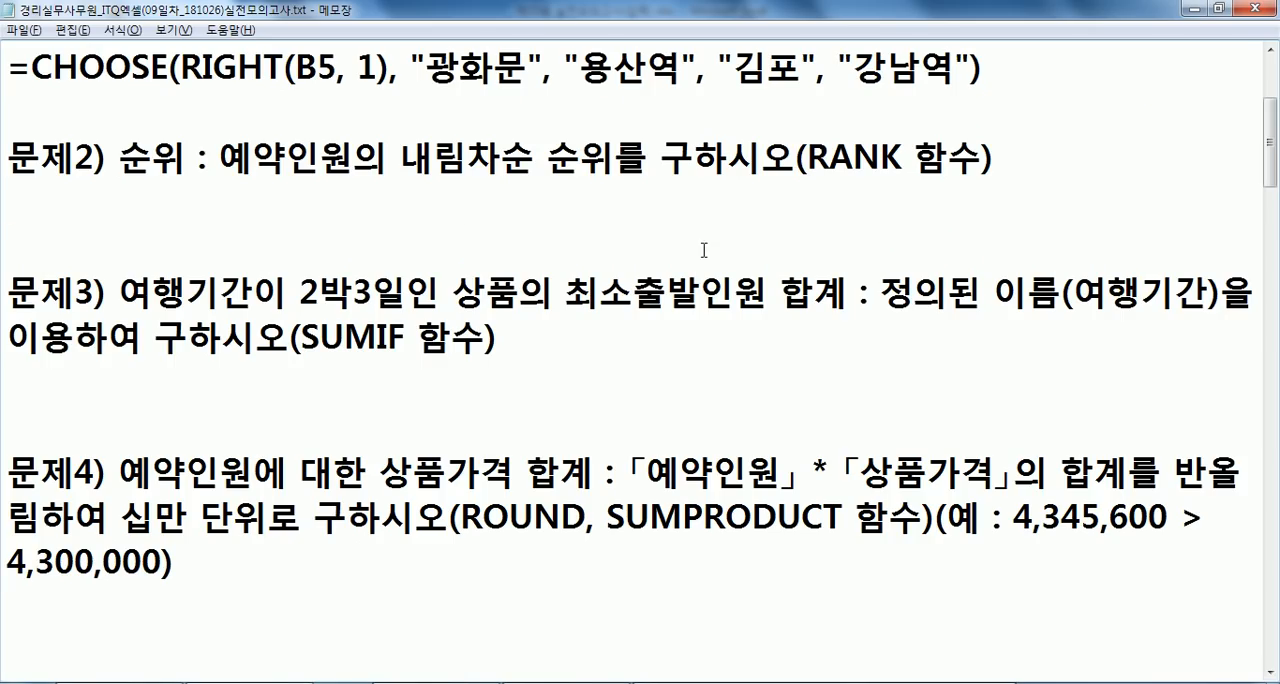
key(alt+Tab)
click(1055, 358)
drag(450, 150, 263, 147)
key(ctrl+c)
key(alt+Tab)
key(ctrl+v)
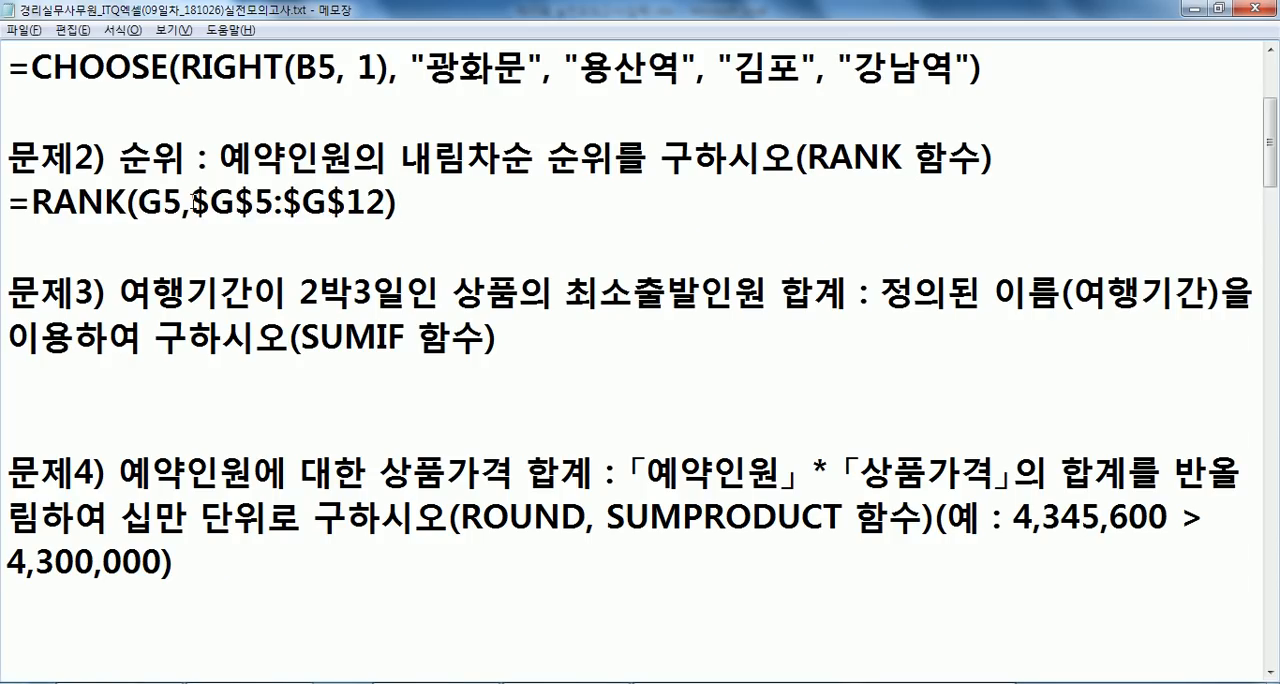
click(195, 201)
click(431, 210)
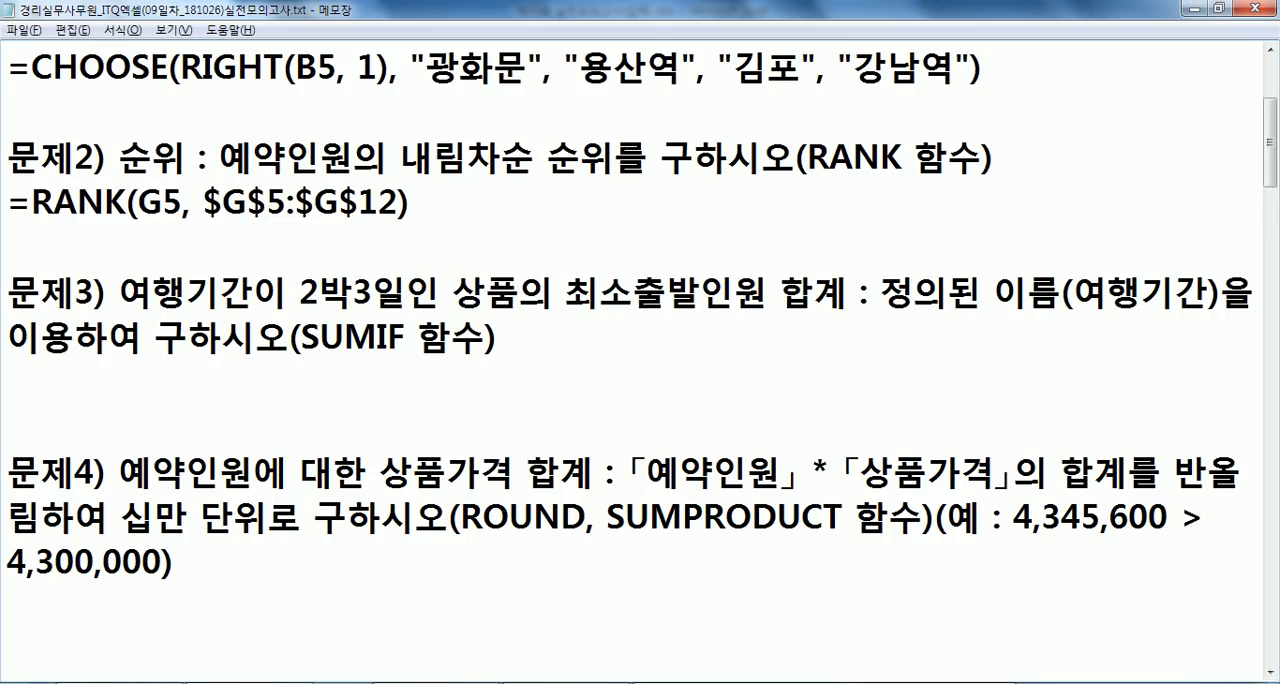
- Duplicate the RANK formula line below itself as =RANK(G5, $G$5:$G$12, 0) and delete the extra blank line above 문제3
key(Home)
key(shift+End)
key(ctrl+c)
key(End)
key(Return)
key(ctrl+v)
key(Left)
key(Left)
key(Right)
text(, 0)
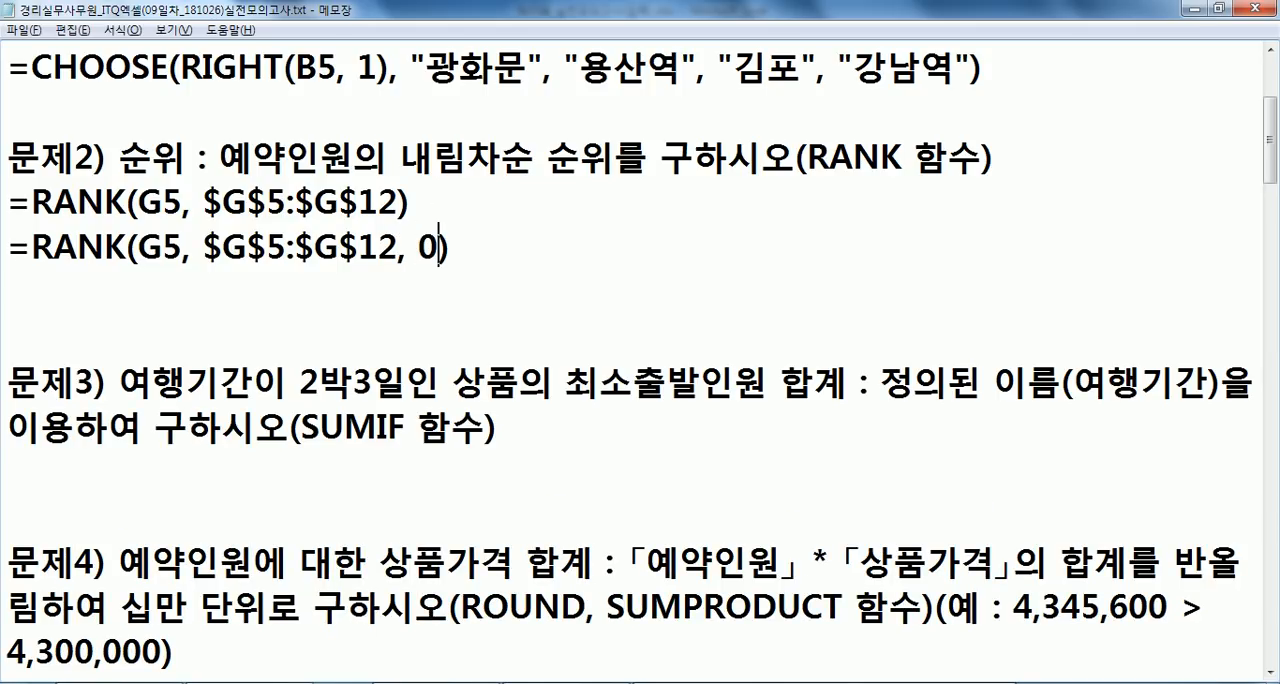
key(Down)
key(Delete)
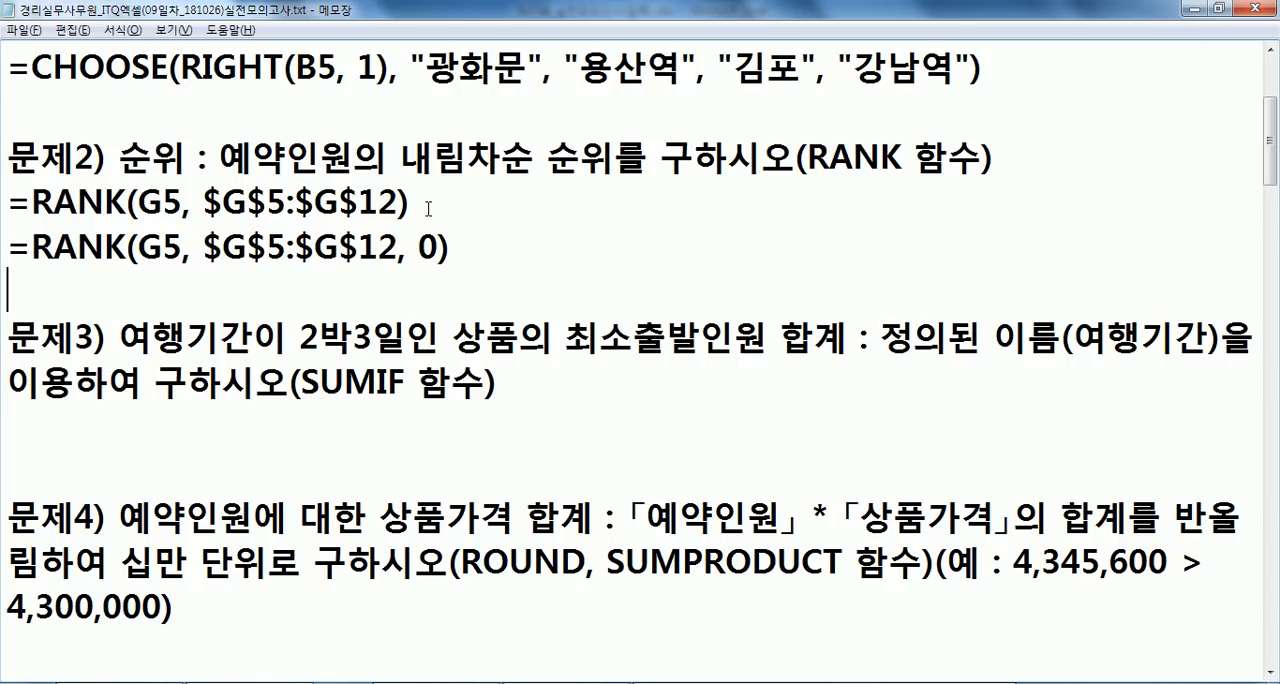
- Examine 문제3 in the notes and the 여행기간 cells E5:E12 and 최소출발인원 cells F5:F12 it refers to in Excel
click(24, 422)
scroll(60, 350, down, 1)
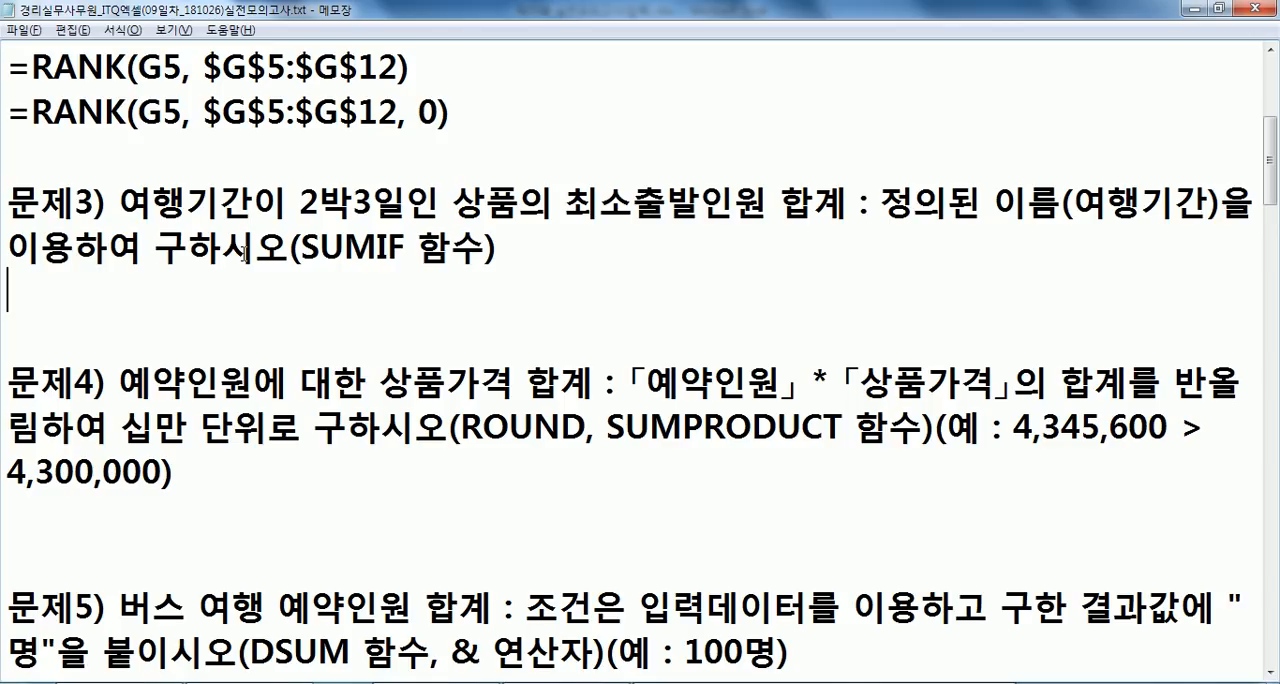
key(alt+Tab)
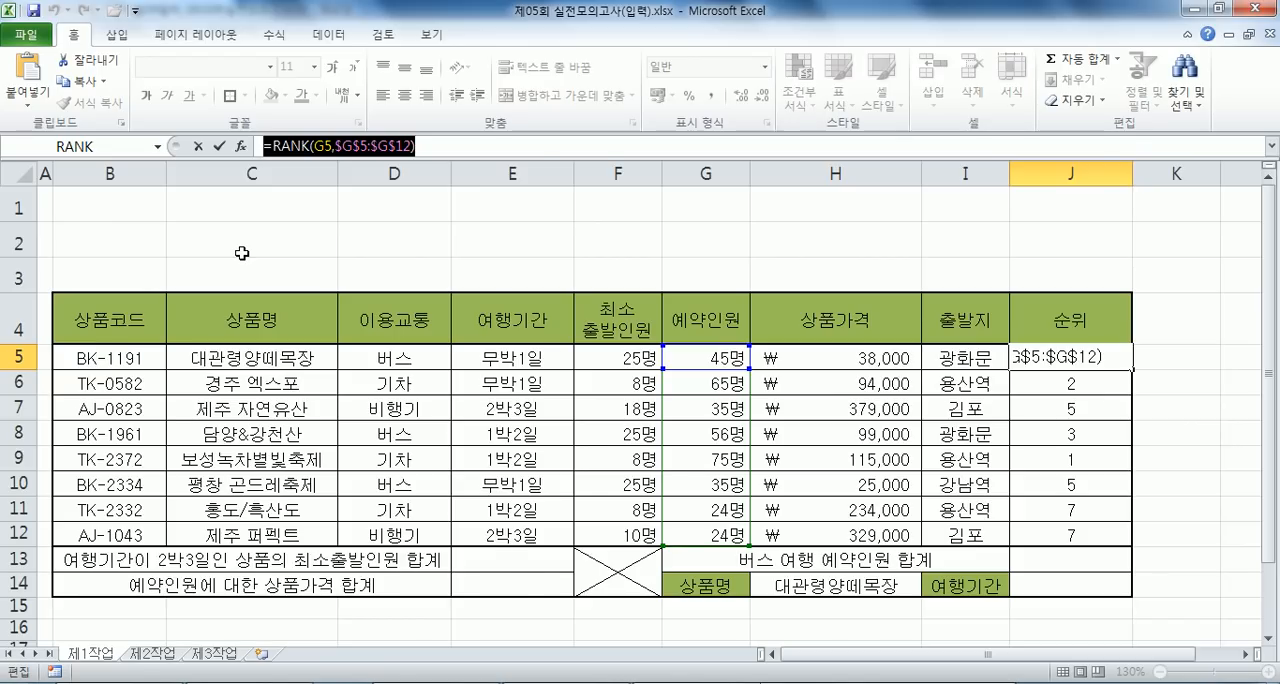
key(alt+Tab)
key(alt+Tab)
key(ctrl+Return)
click(520, 360)
click(522, 413)
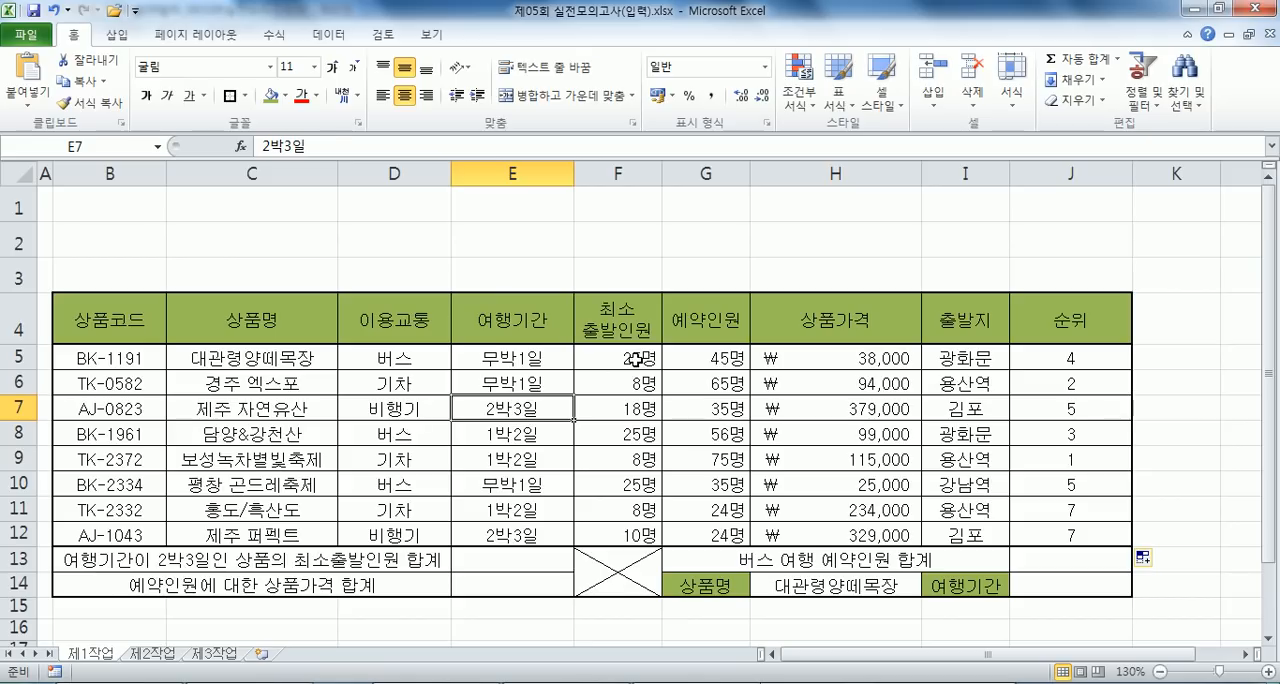
drag(628, 357, 628, 532)
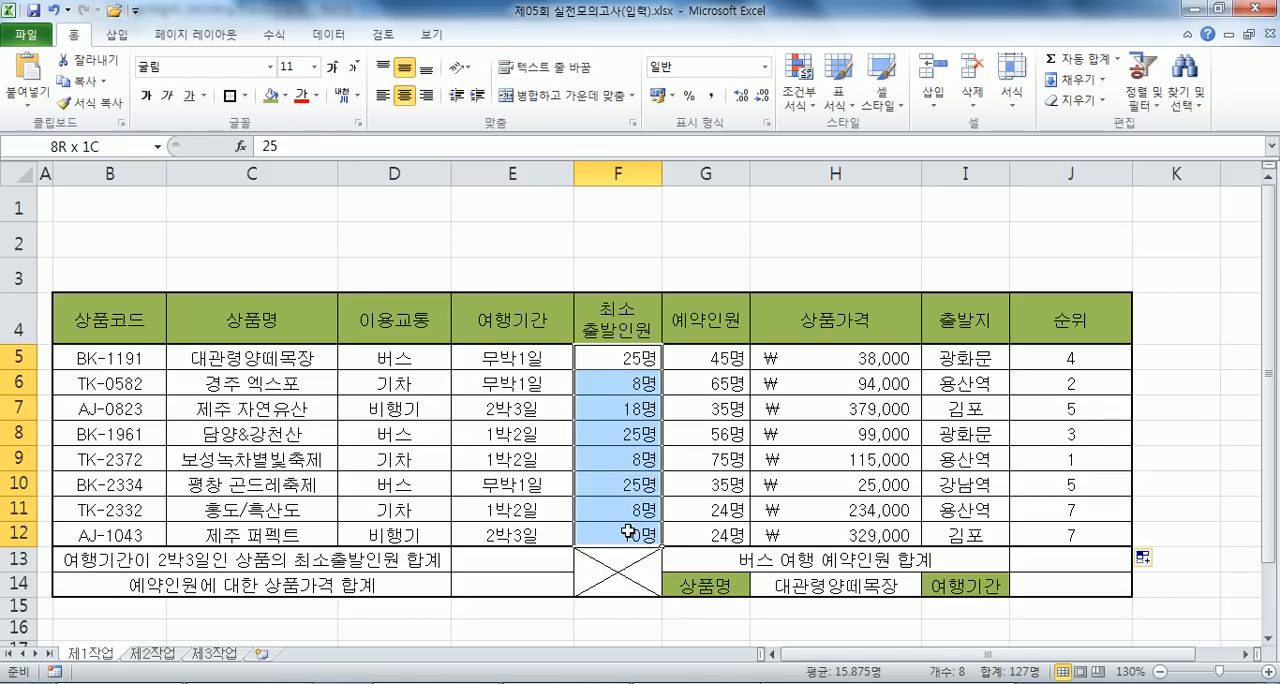
drag(628, 532, 628, 532)
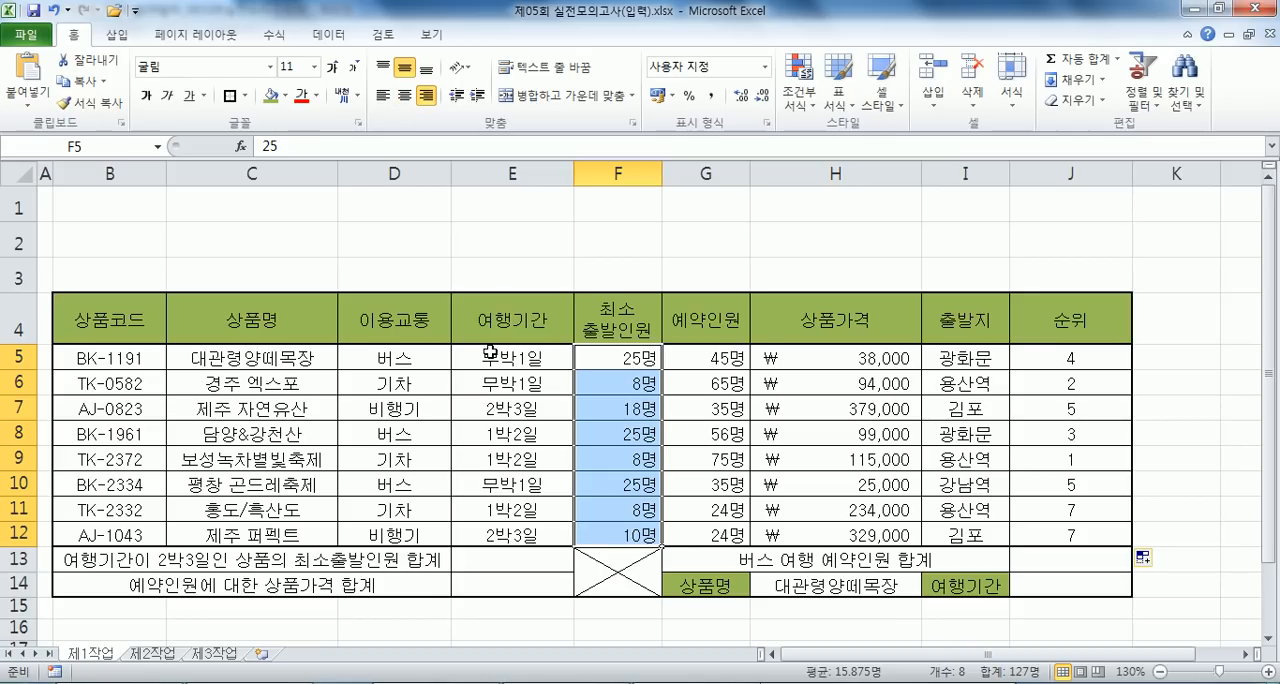
drag(489, 352, 487, 531)
scroll(553, 402, down, 1)
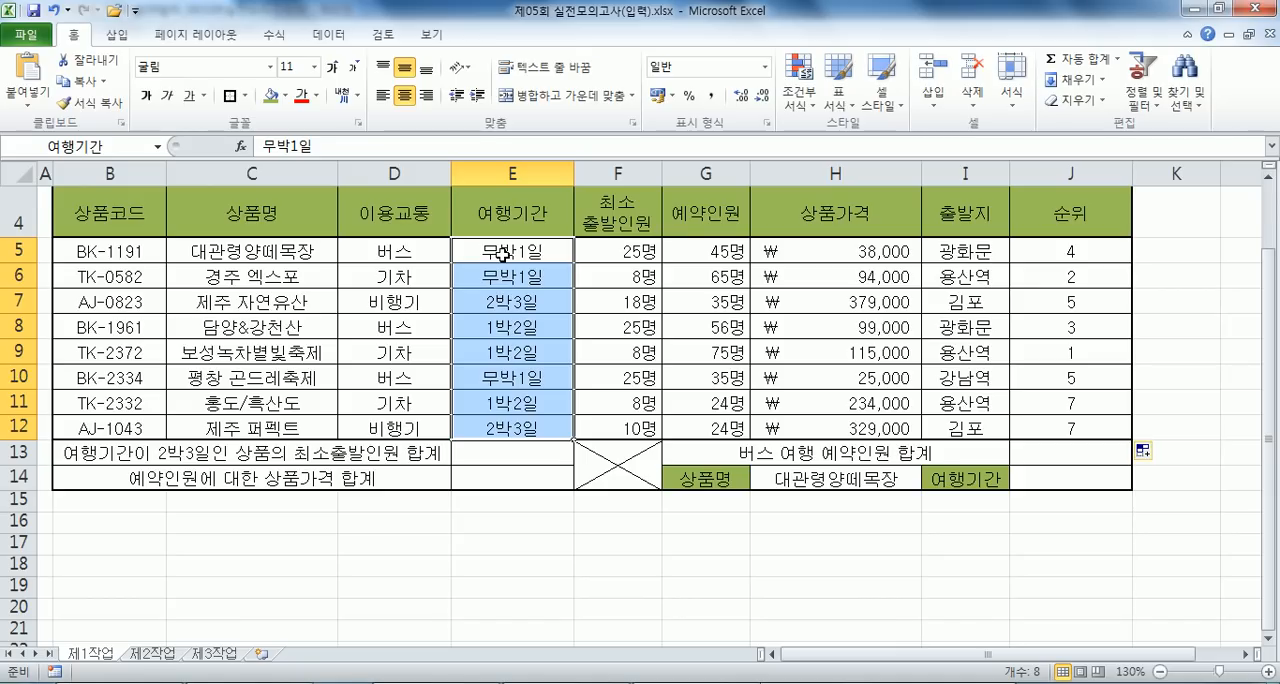
drag(612, 250, 572, 431)
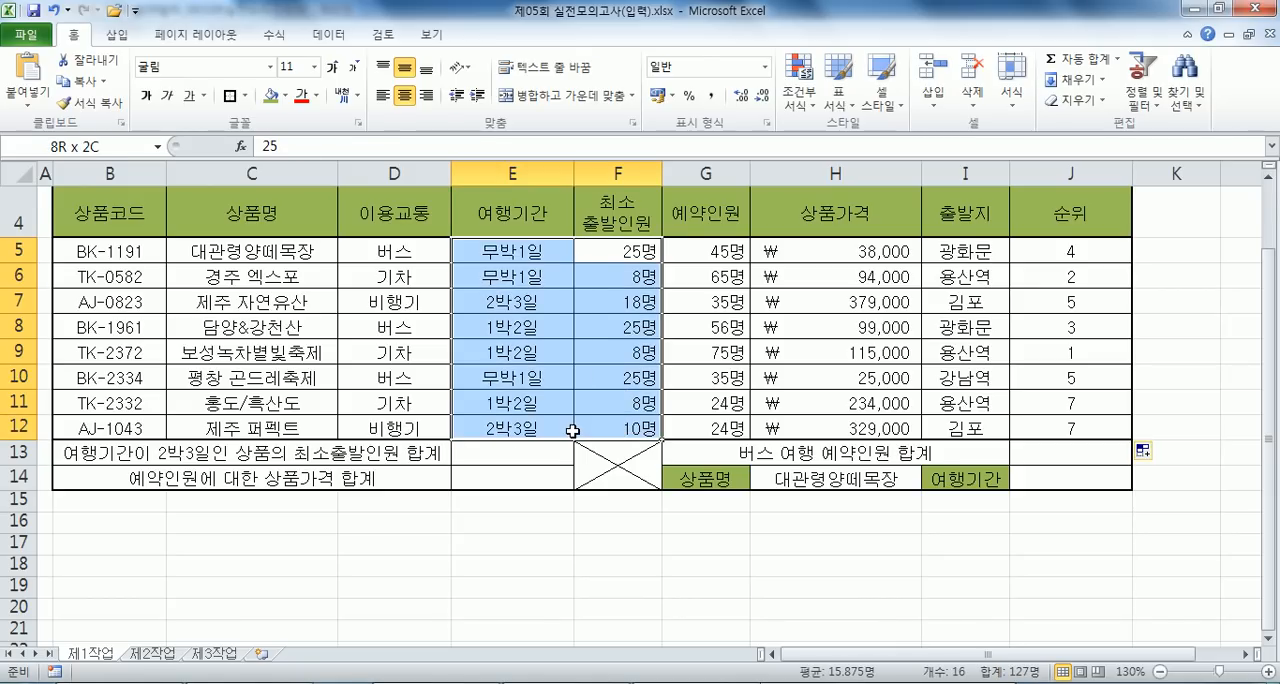
- Write =SUMIF(범위, 조건, 합계를 구할 범위) below 문제3 in the Notepad notes
key(alt+Tab)
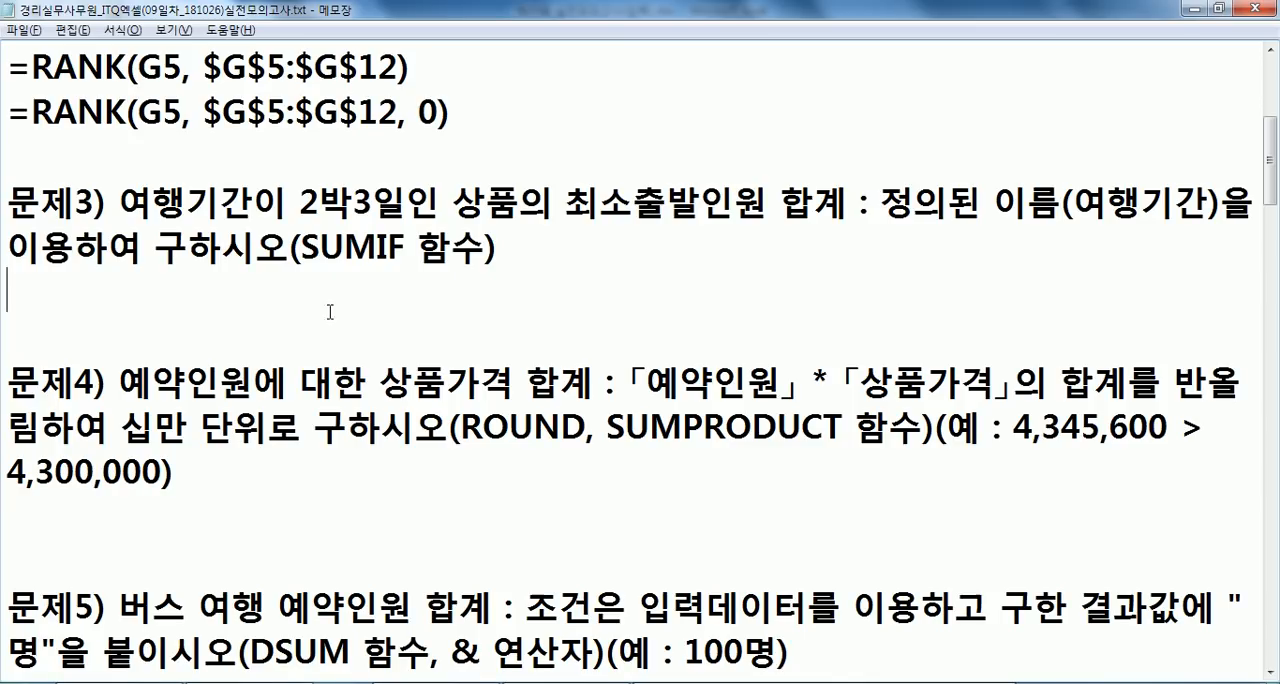
text(=sum)
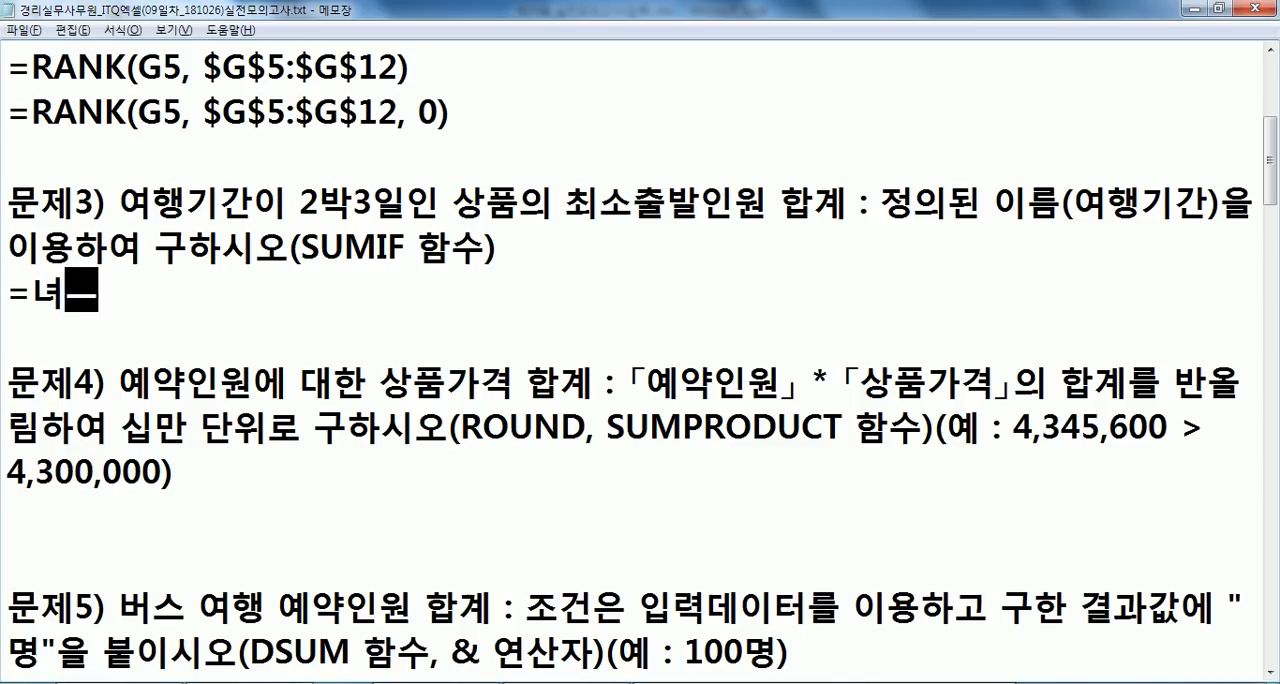
key(BackSpace)
key(BackSpace)
text(SUMIF(*)
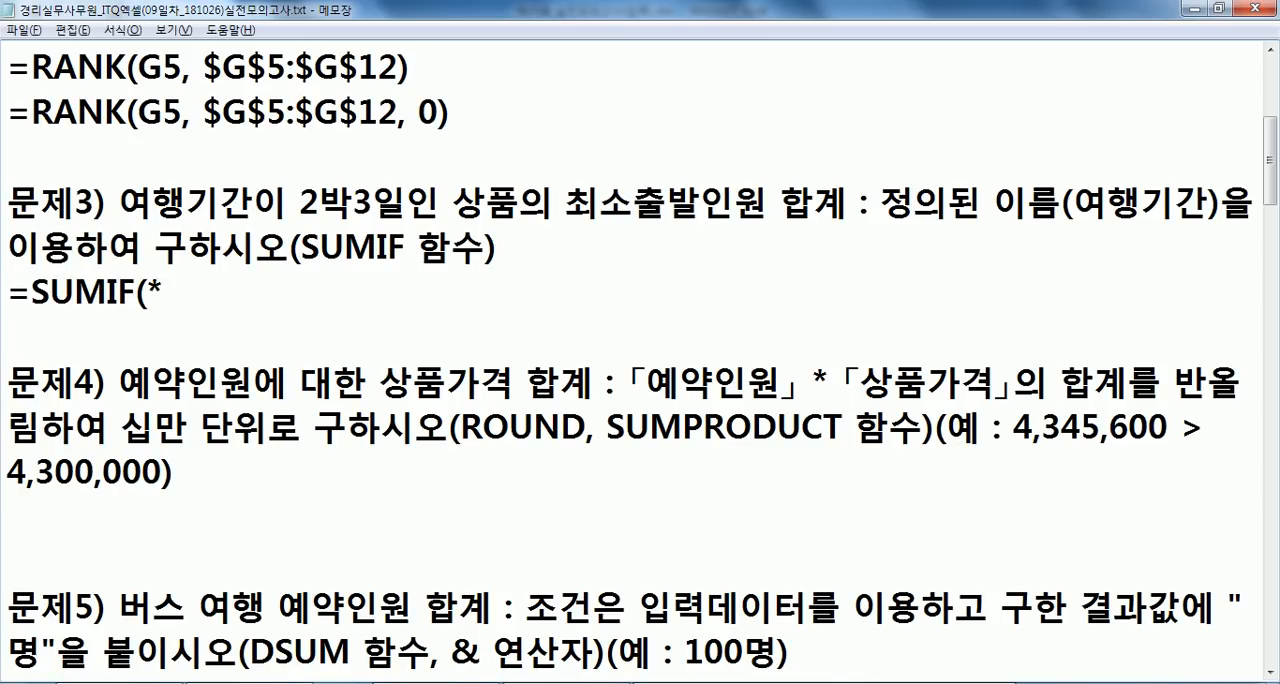
key(BackSpace)
text(범위, 조건, )
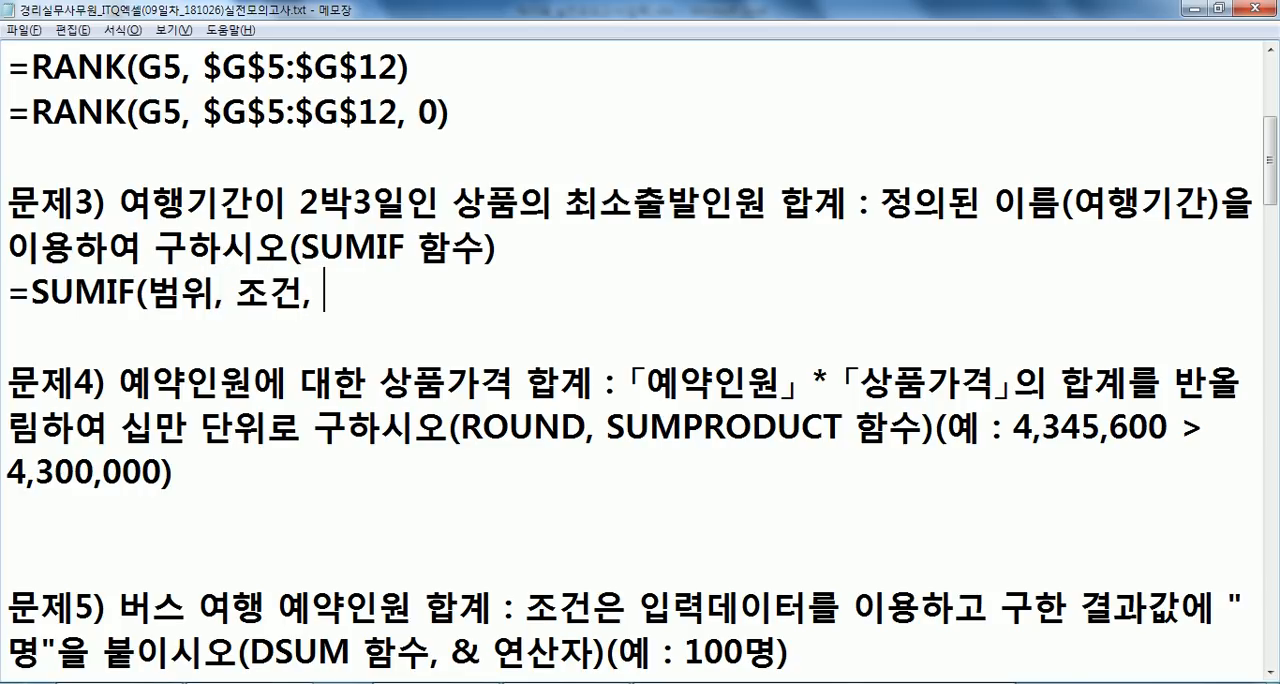
text(합계를 구)
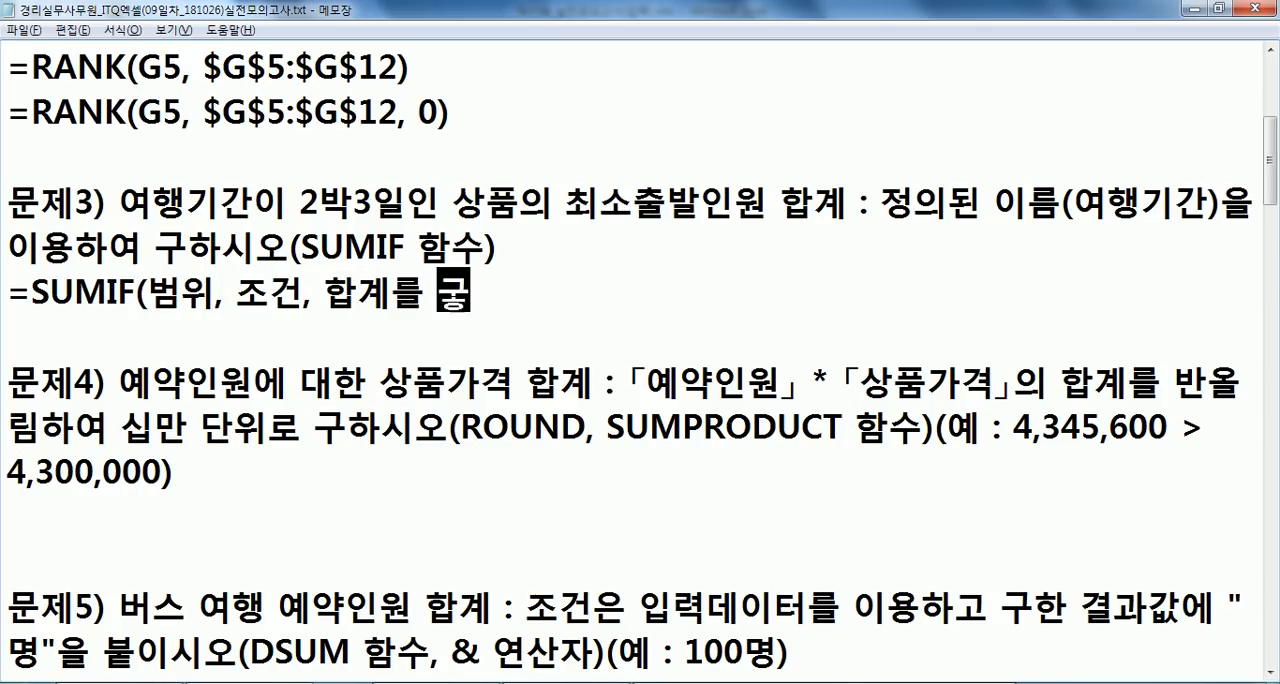
text(할 범위))
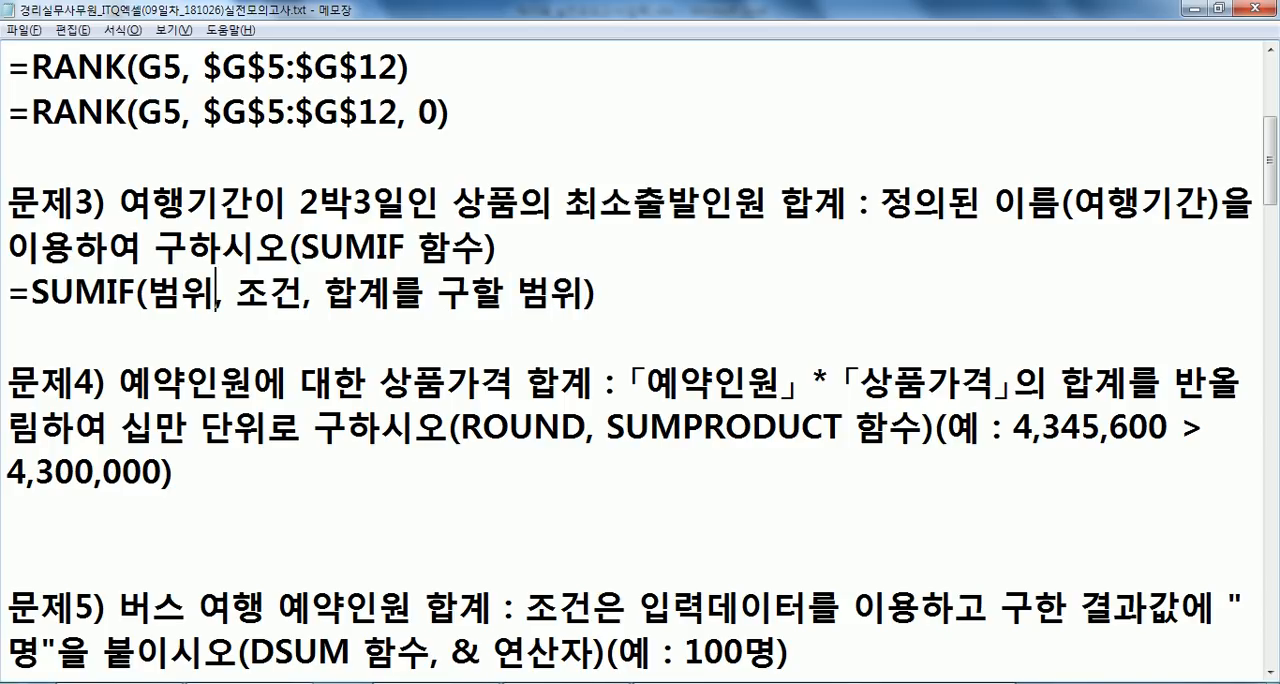
- Insert 조건이 있는 before the first 범위 in the SUMIF syntax line
click(148, 296)
text(조건이 있는)
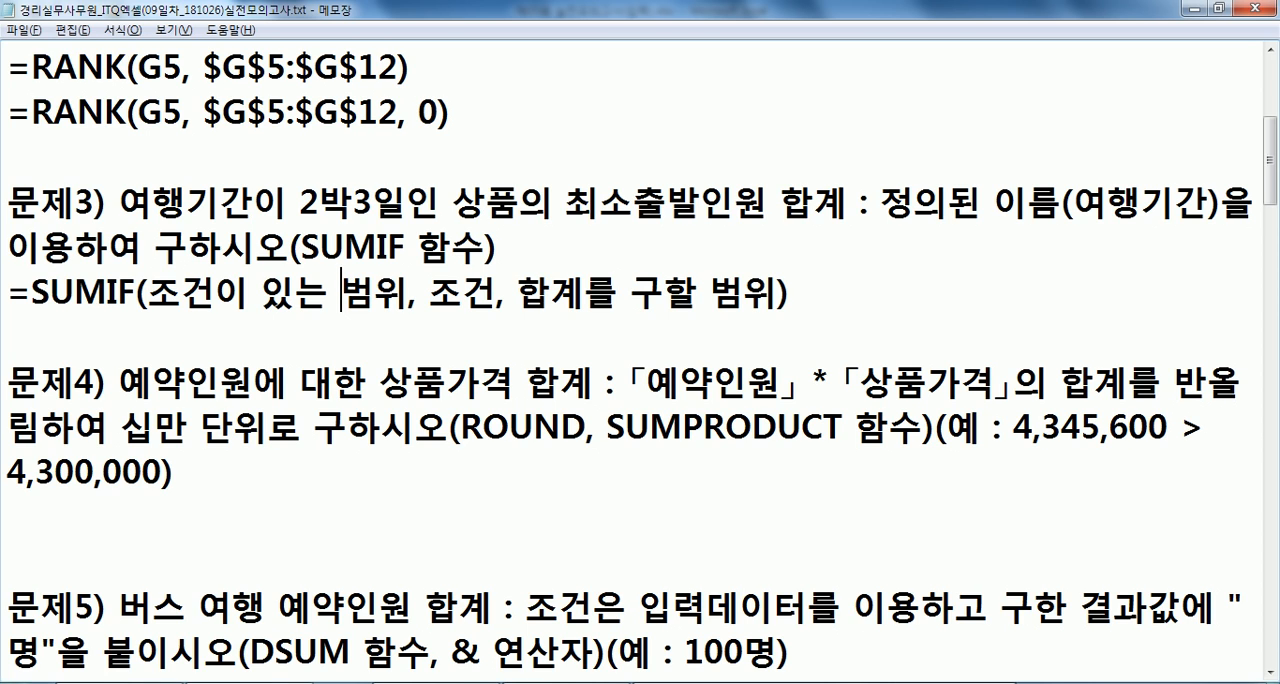
key(alt+Tab)
key(alt+Tab)
- Duplicate the SUMIF syntax line directly below itself in the notes
key(shift+Down)
key(ctrl+c)
key(Right)
key(ctrl+v)
- Replace the first argument, 조건이 있는 범위, with 여행기간 in the duplicated SUMIF line
key(Right)
key(Right)
key(Right)
key(Right)
key(Right)
key(Right)
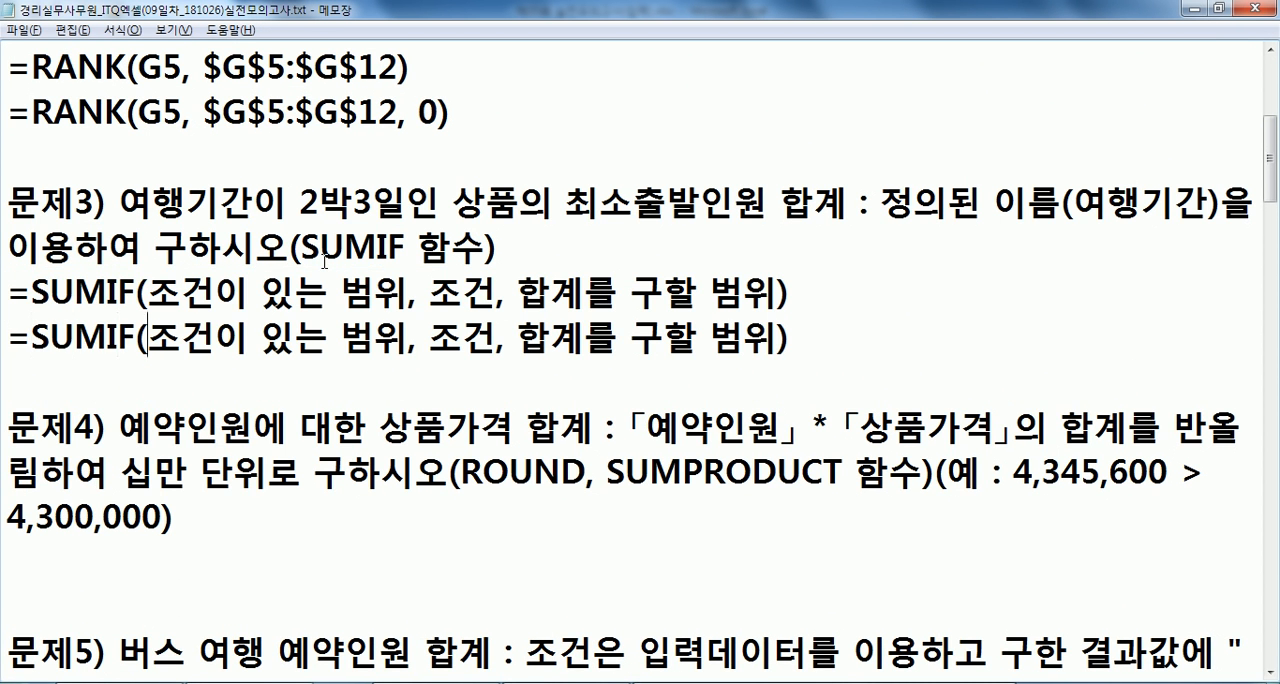
key(shift+Right)
key(shift+Right)
key(shift+Right)
key(shift+Right)
key(shift+Right)
key(shift+Right)
key(shift+Right)
key(shift+Right)
key(shift+Right)
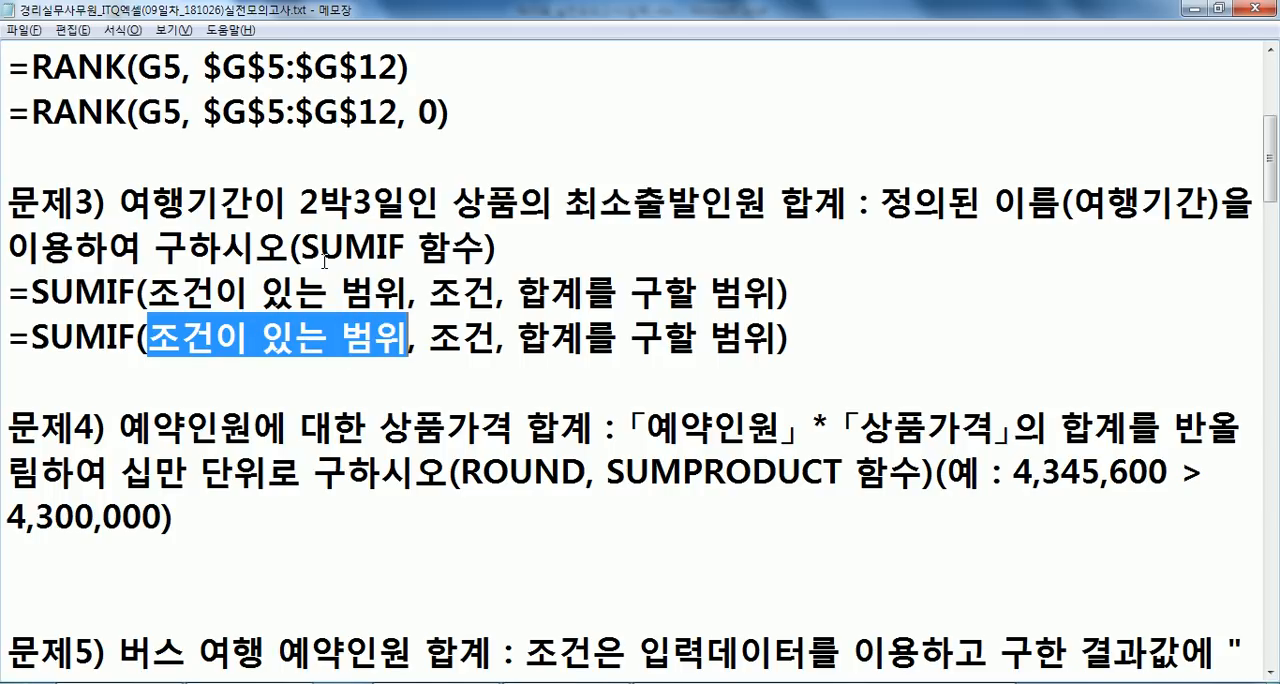
text(여행)
key(BackSpace)
key(BackSpace)
key(BackSpace)
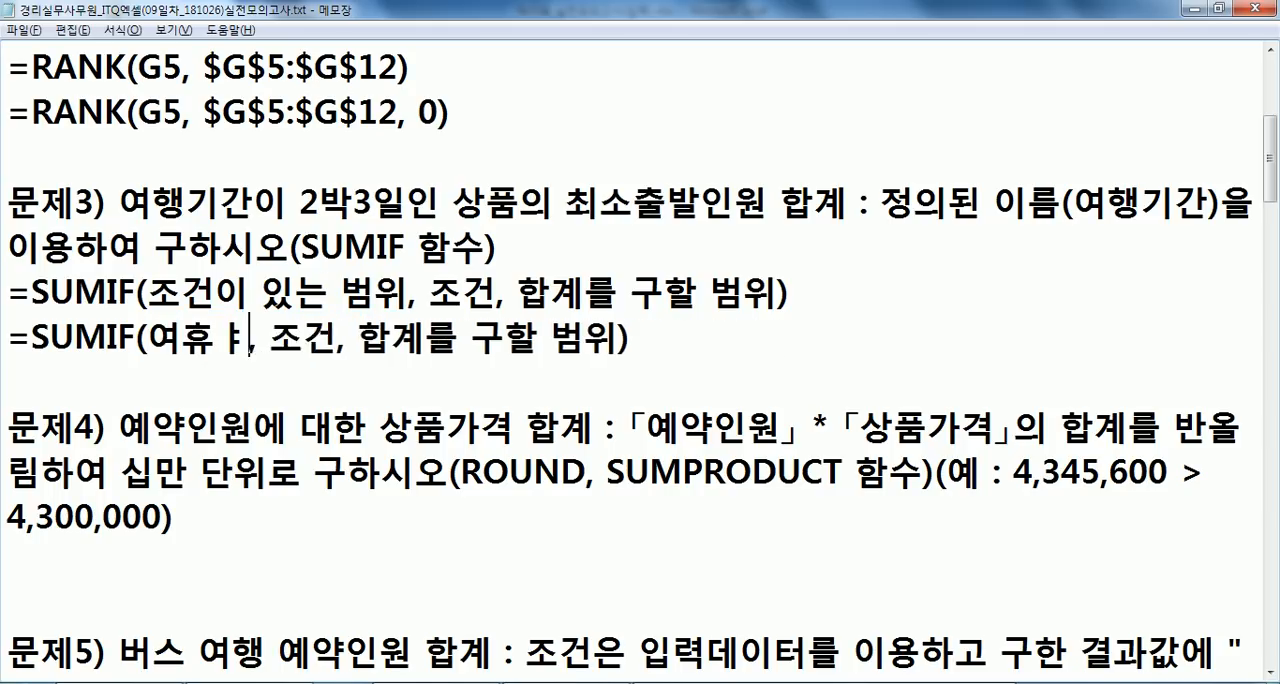
text(행기간)
- Replace the 조건 argument with 2박3일 in the second SUMIF line
key(Right)
key(Right)
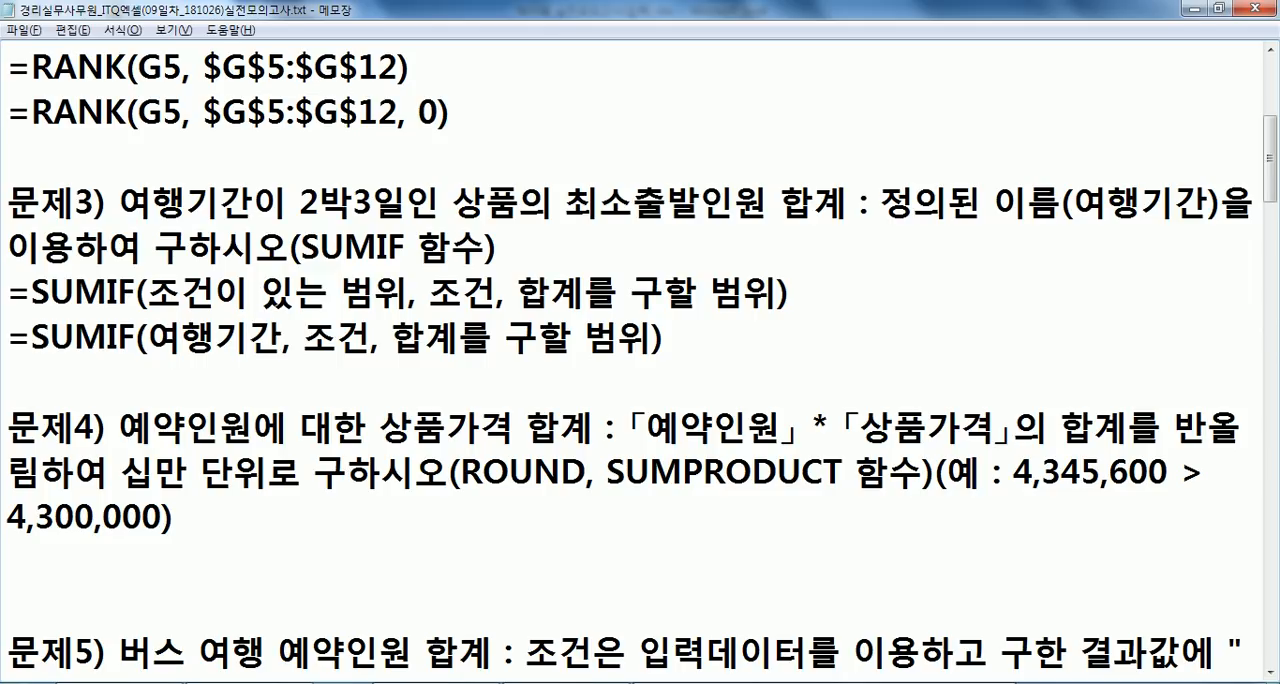
key(shift+Right)
key(shift+Right)
text(2박3일)
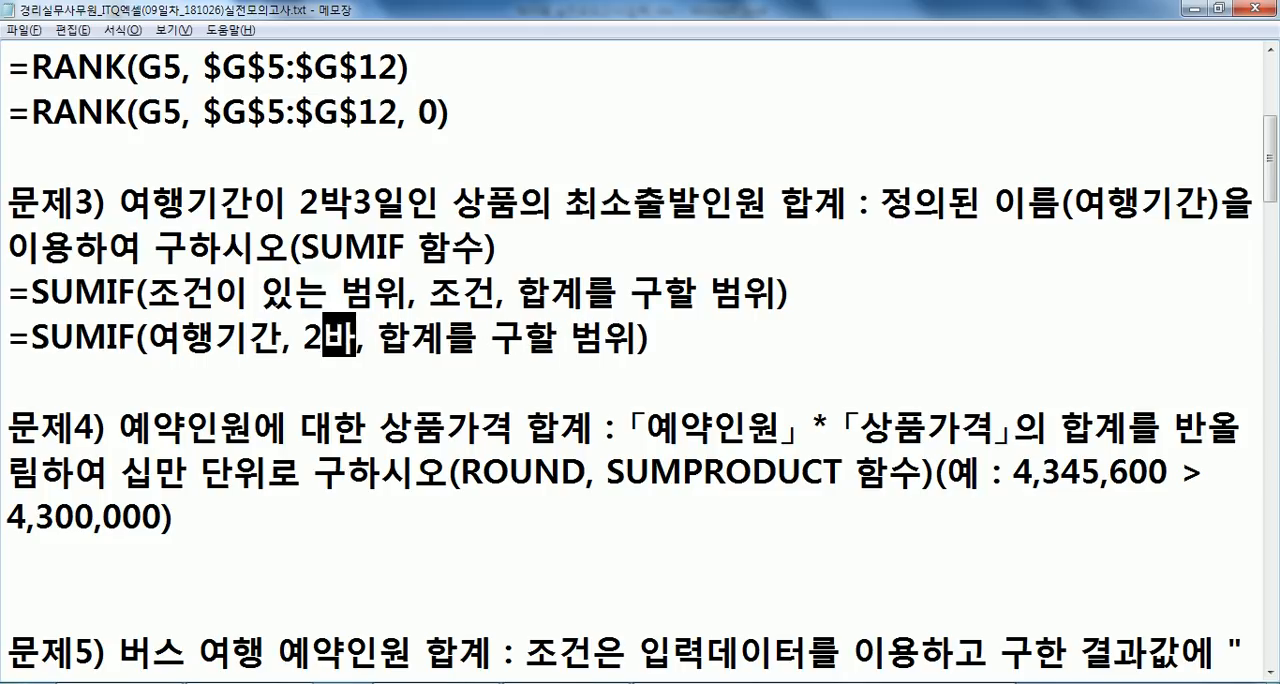
- Replace the last argument, 합계를 구할 범위, with 최소출발인원 in the second SUMIF line
key(Right)
key(shift+Right)
key(shift+Right)
key(shift+Right)
key(shift+Right)
key(shift+Right)
key(shift+Right)
key(shift+Right)
key(shift+Right)
key(shift+Right)
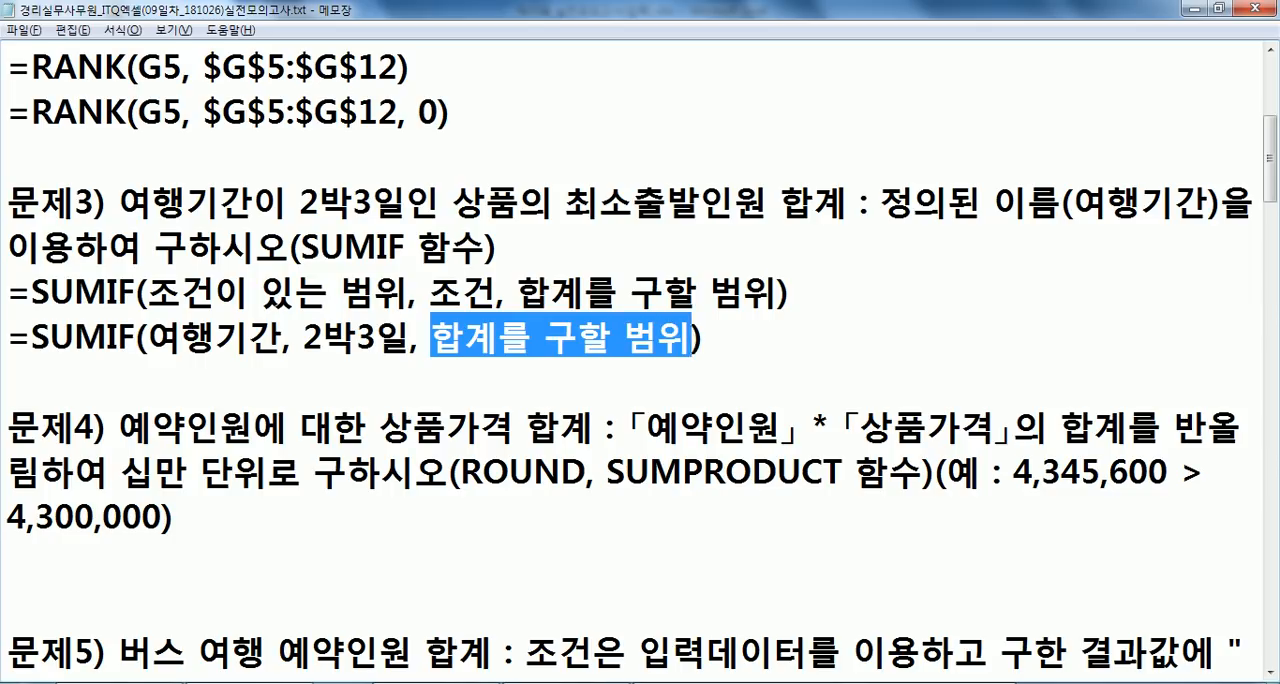
text(최소출발인원)
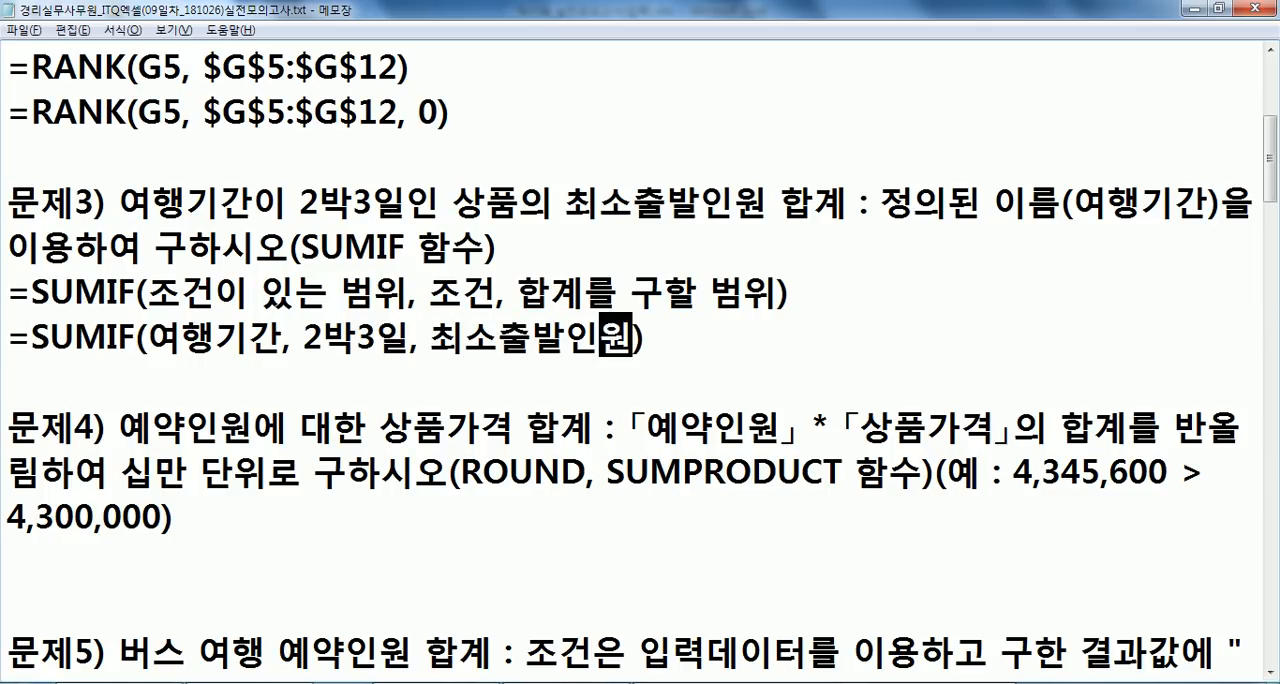
- Switch to Excel and examine the 여행기간 and 최소출발인원 cells of the 2박3일 products, E7:F7 and E12:F12
key(alt+Tab)
drag(519, 251, 512, 428)
drag(510, 302, 591, 305)
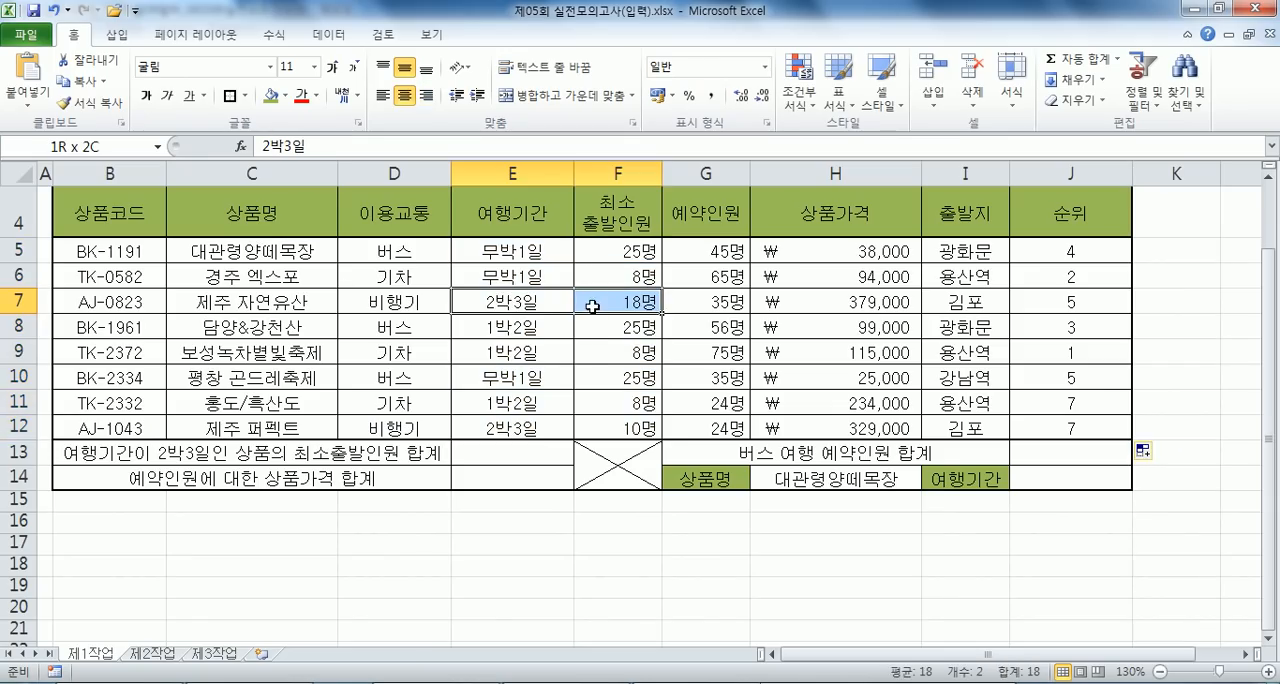
ctrl+click(543, 428)
drag(543, 428, 626, 428)
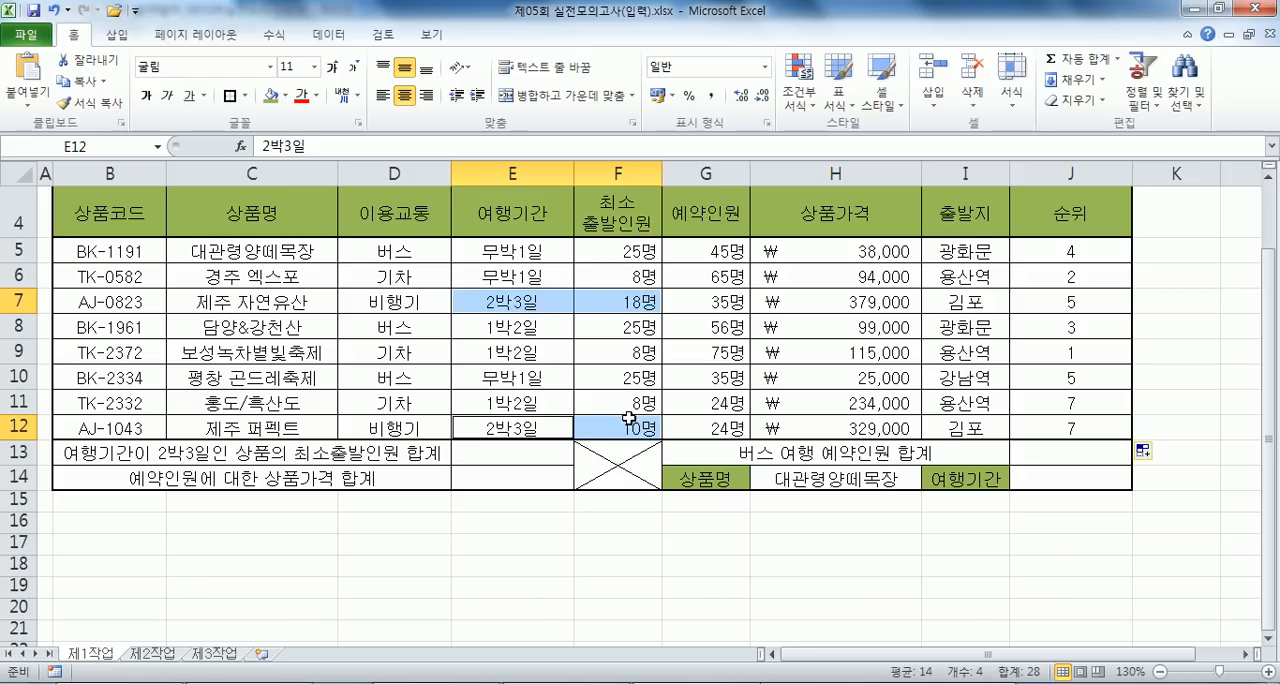
- Back in Notepad, duplicate the second SUMIF line below itself and replace 여행기간 with E5:E12 in the copy
key(alt+Tab)
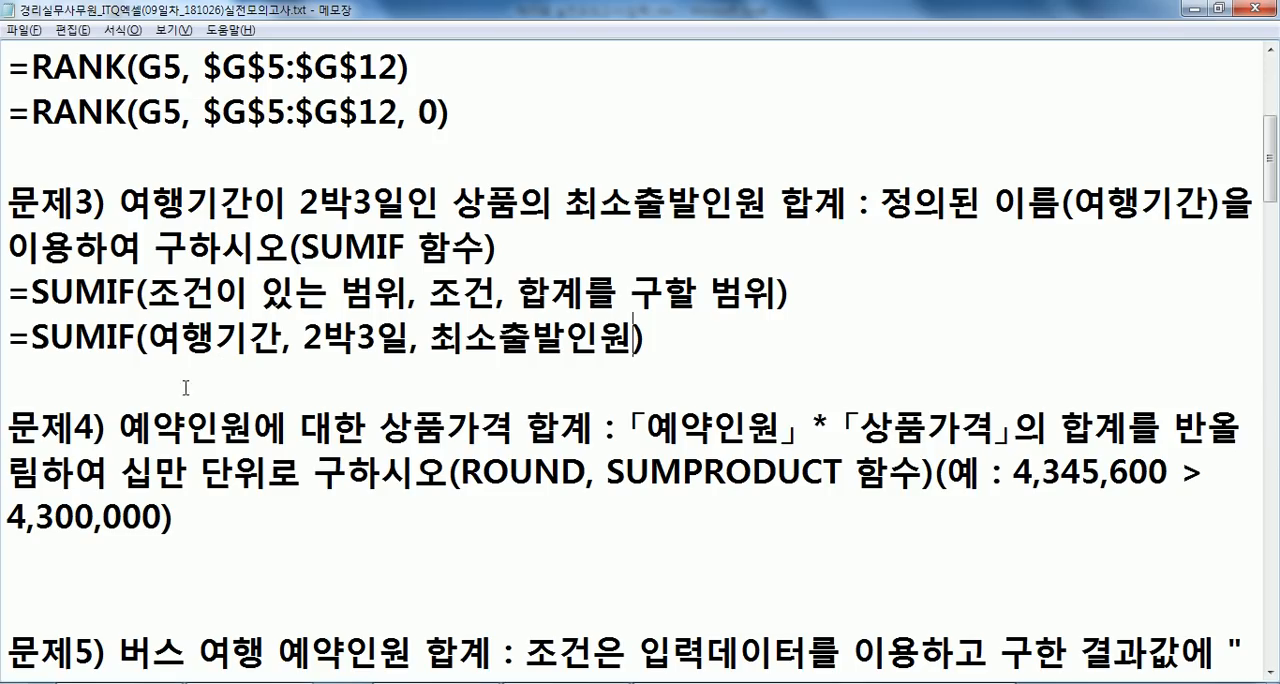
drag(12, 338, 10, 382)
key(ctrl+c)
click(132, 364)
key(ctrl+v)
drag(147, 366, 282, 378)
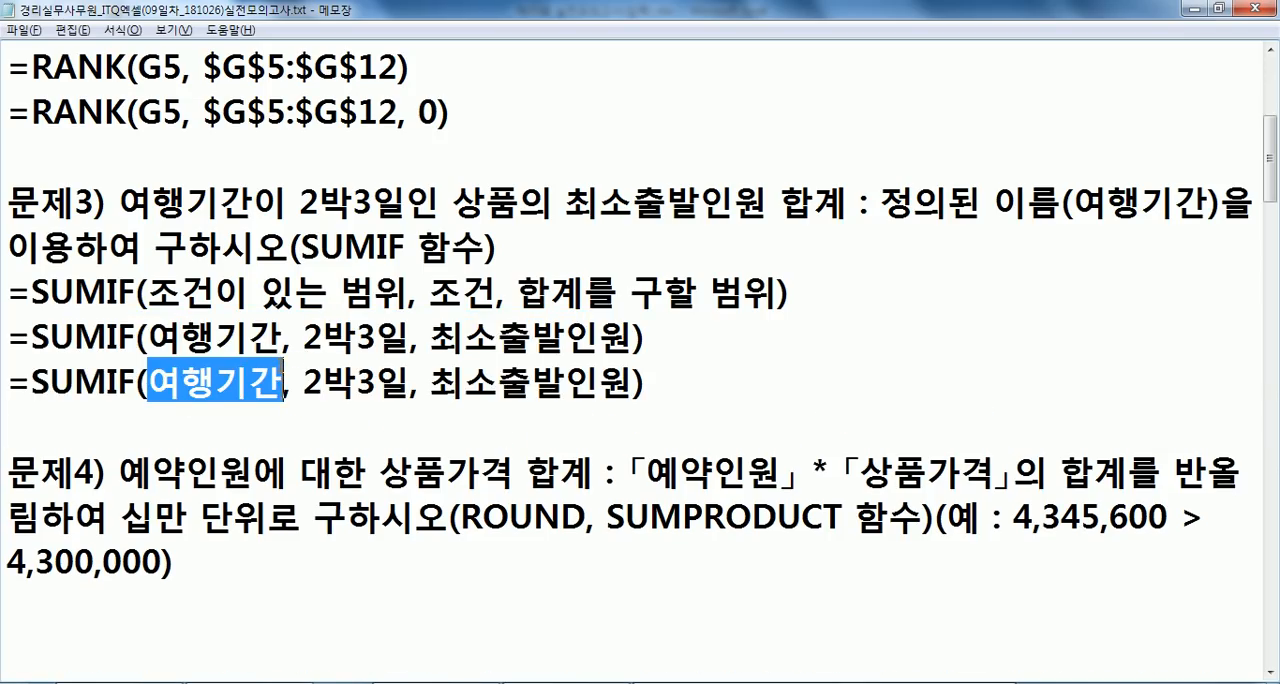
text(E5:E)
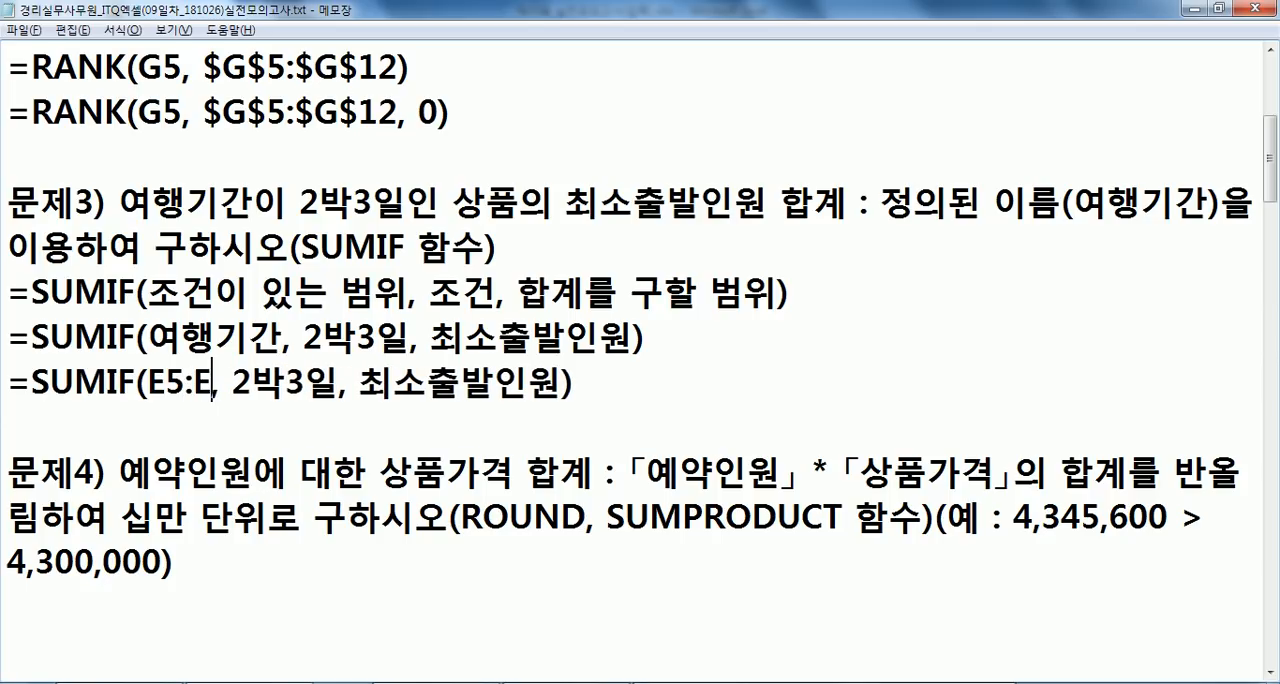
text(12)
- Enclose the 2박3일 condition in double quotation marks in the third SUMIF line
key(Right)
key(Right)
key(shift+Right)
key(Left)
text(")
key(Right)
key(Right)
key(Right)
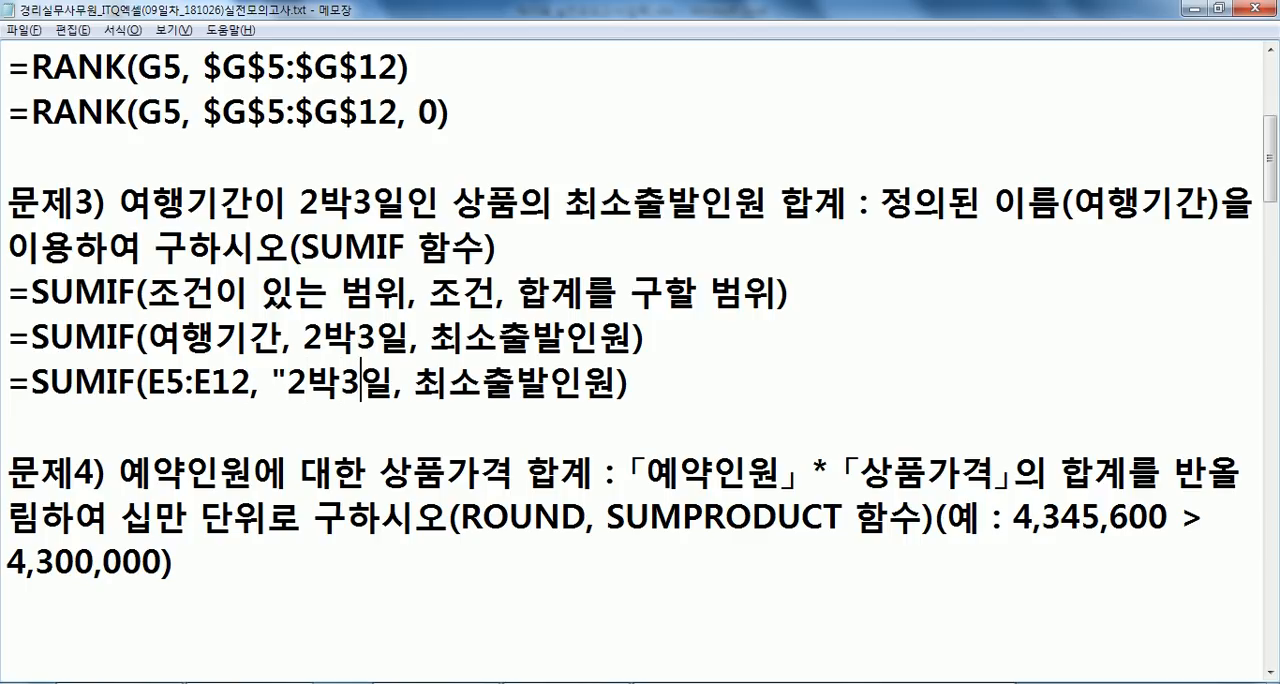
key(Right)
text(")
- Replace 최소출발인원 with the range F5:F12 in the third SUMIF line, checking its column in Excel
key(alt+Tab)
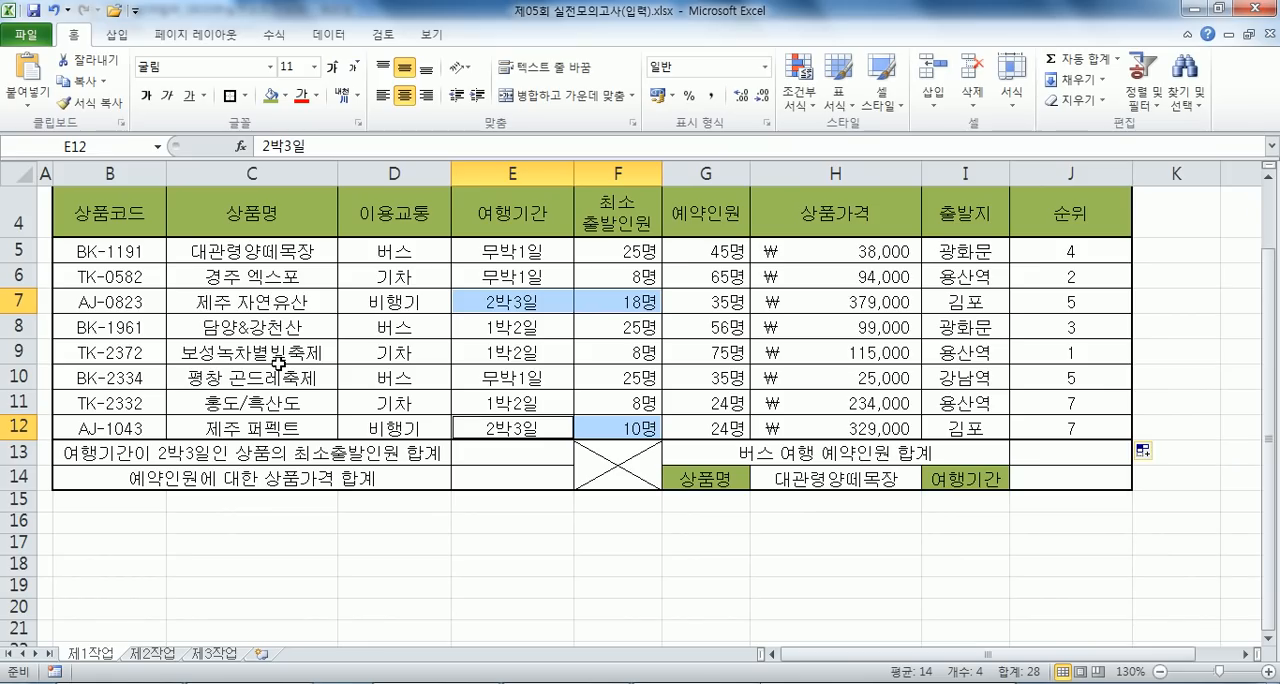
key(alt+Tab)
key(Right)
key(Right)
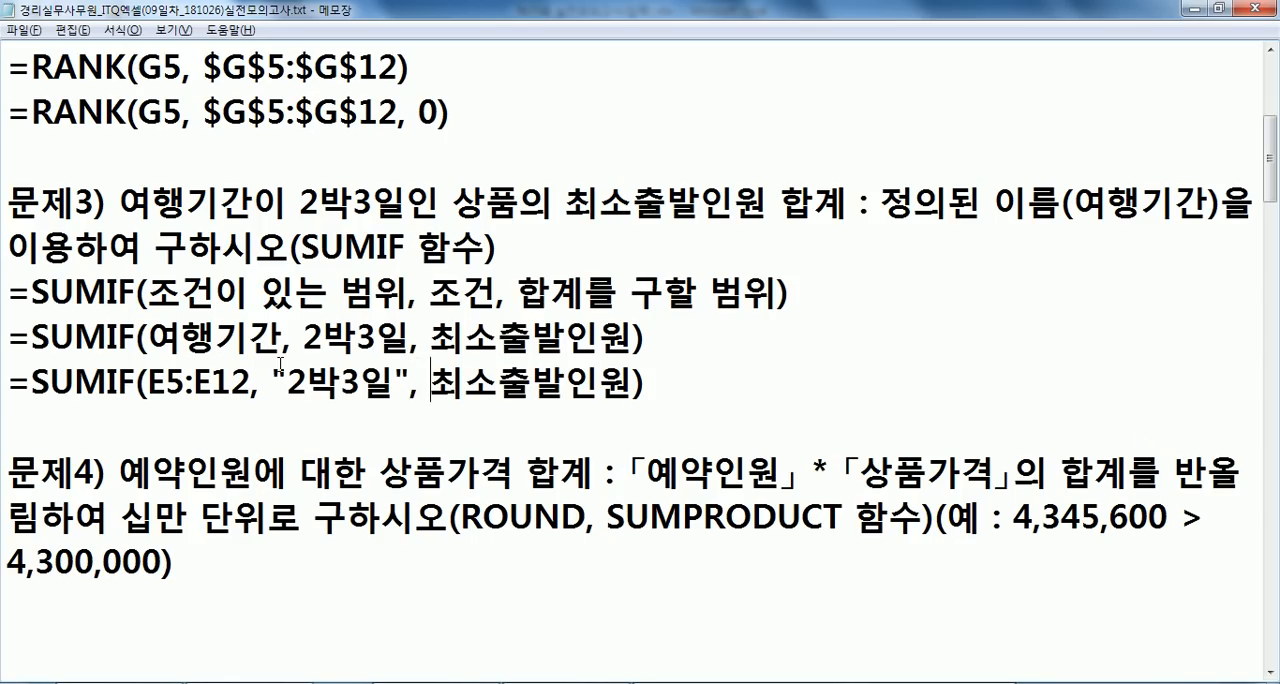
text(F5:F1)
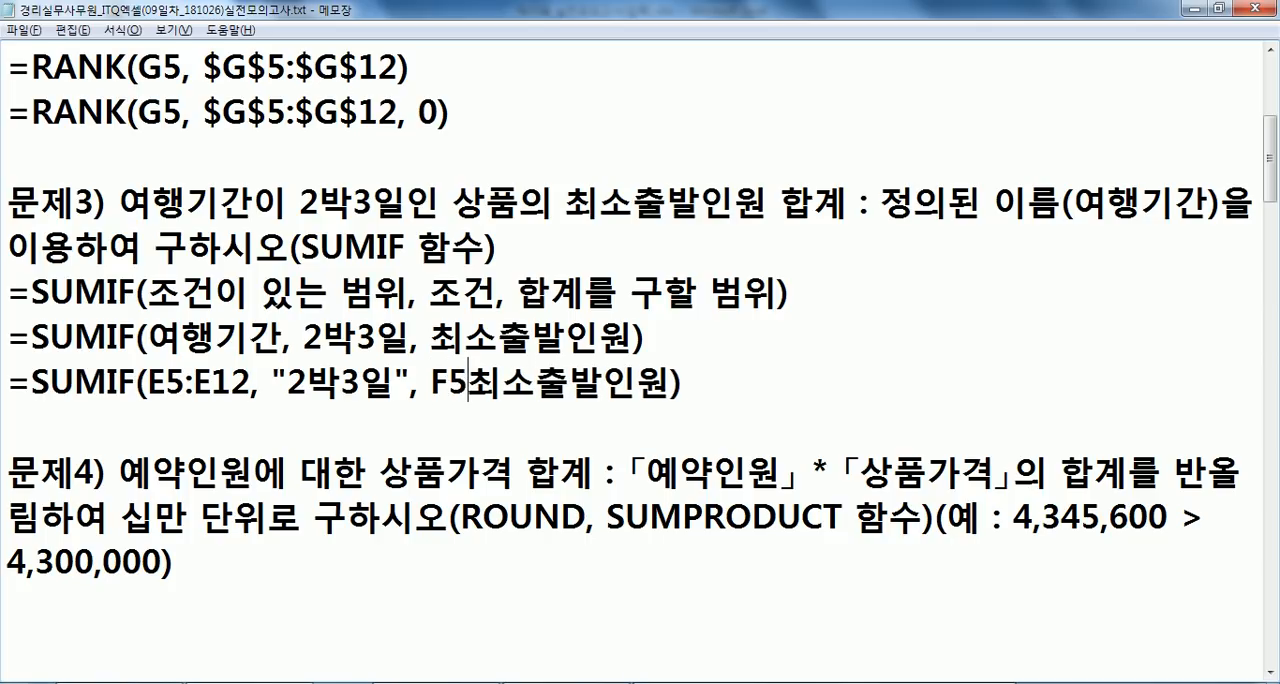
text(2)
key(Delete)
key(Delete)
key(Delete)
key(Delete)
key(Delete)
key(Delete)
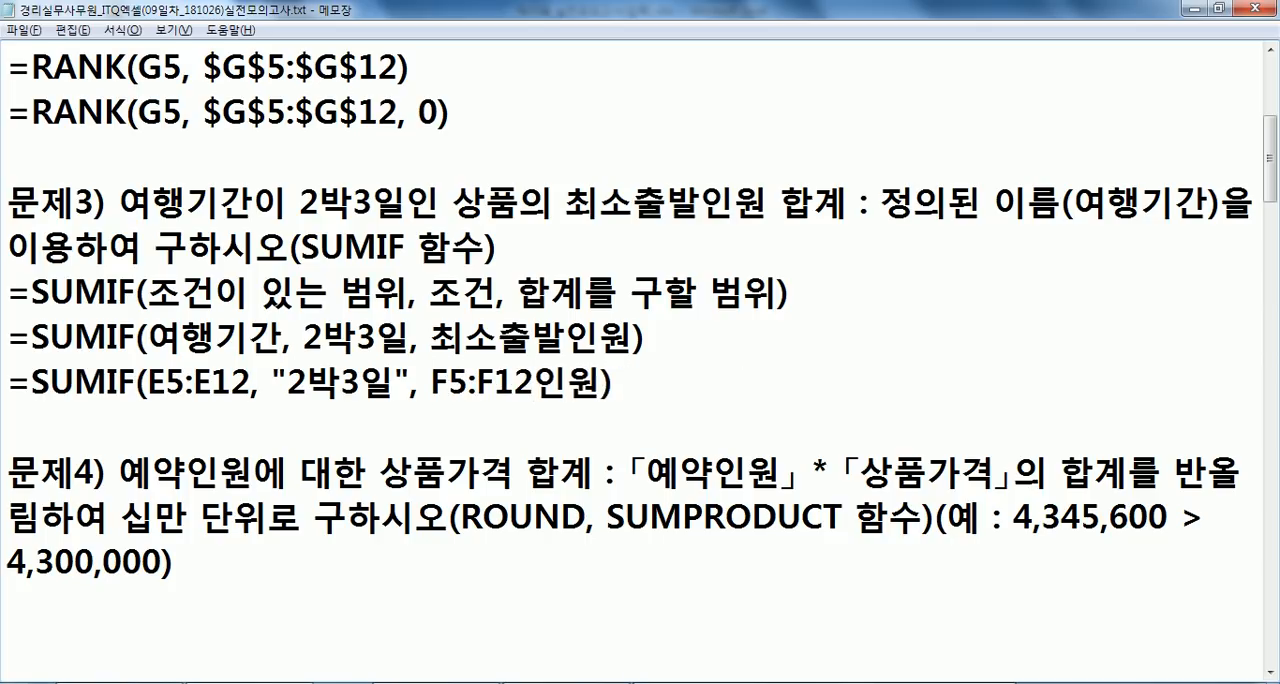
- Copy the formula =SUMIF(E5:E12, "2박3일", F5:F12) from the notes and switch to Excel
key(alt+Tab)
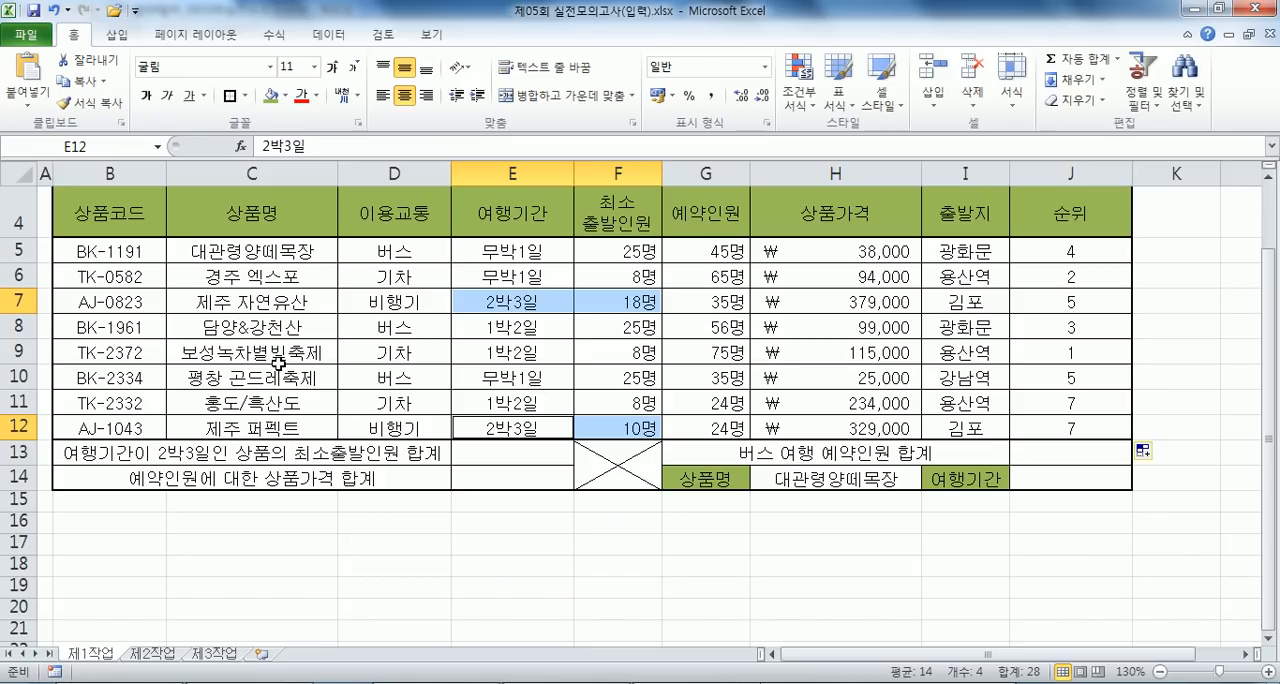
key(alt+Tab)
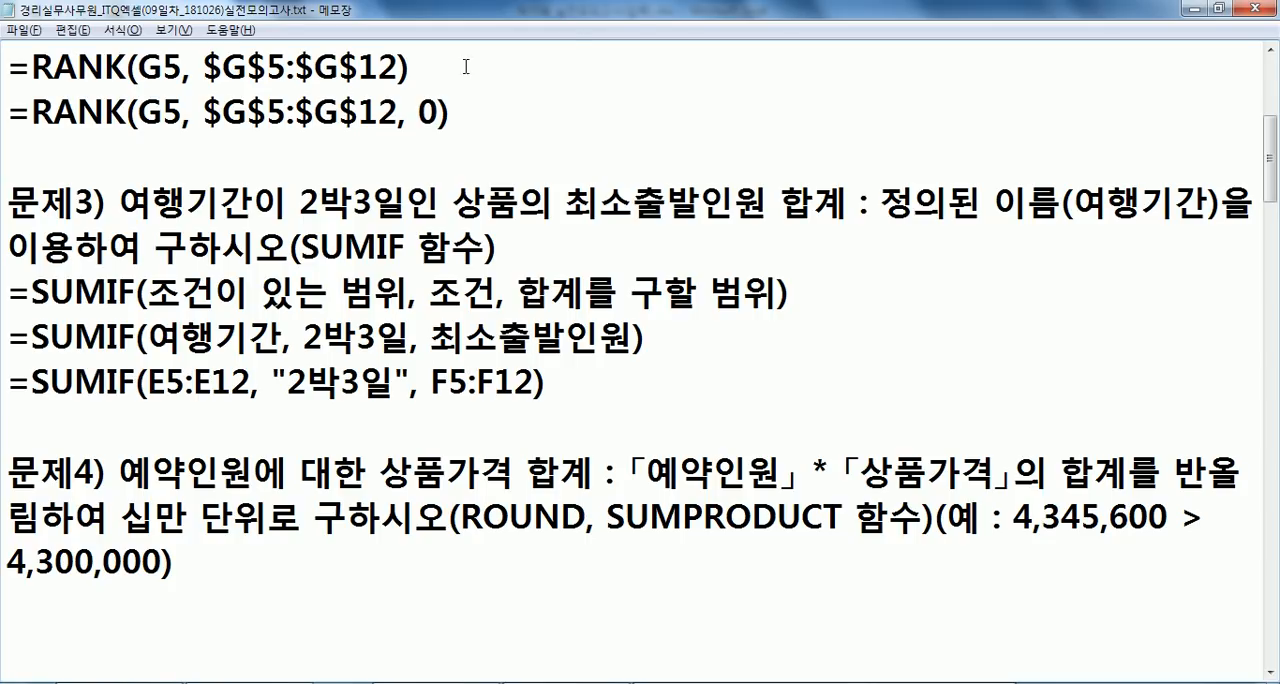
scroll(282, 285, down, 1)
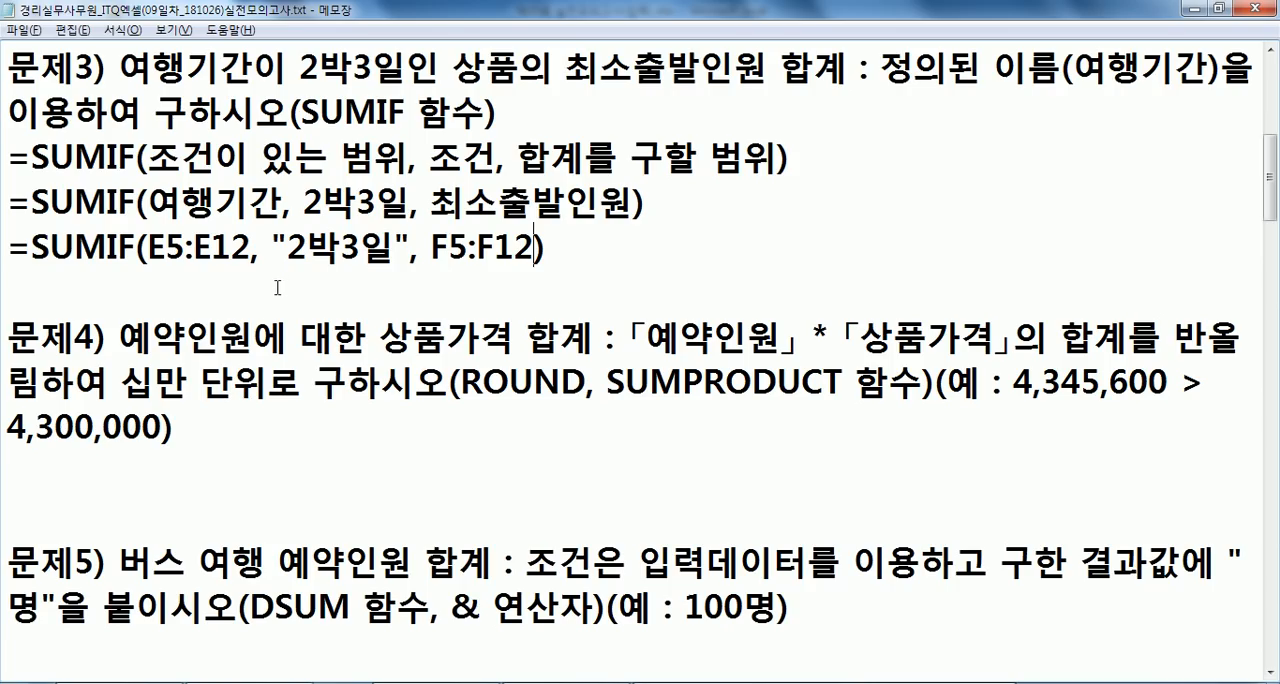
click(149, 286)
drag(552, 246, 3, 224)
key(ctrl+c)
key(alt+Tab)
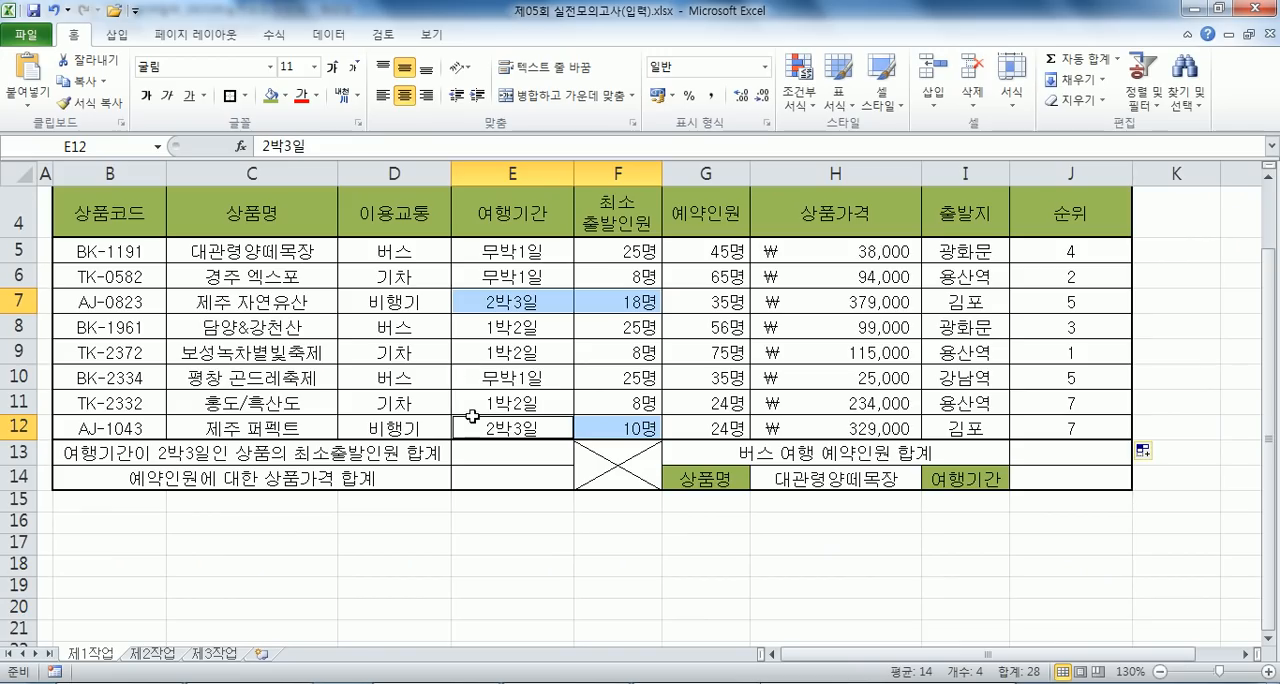
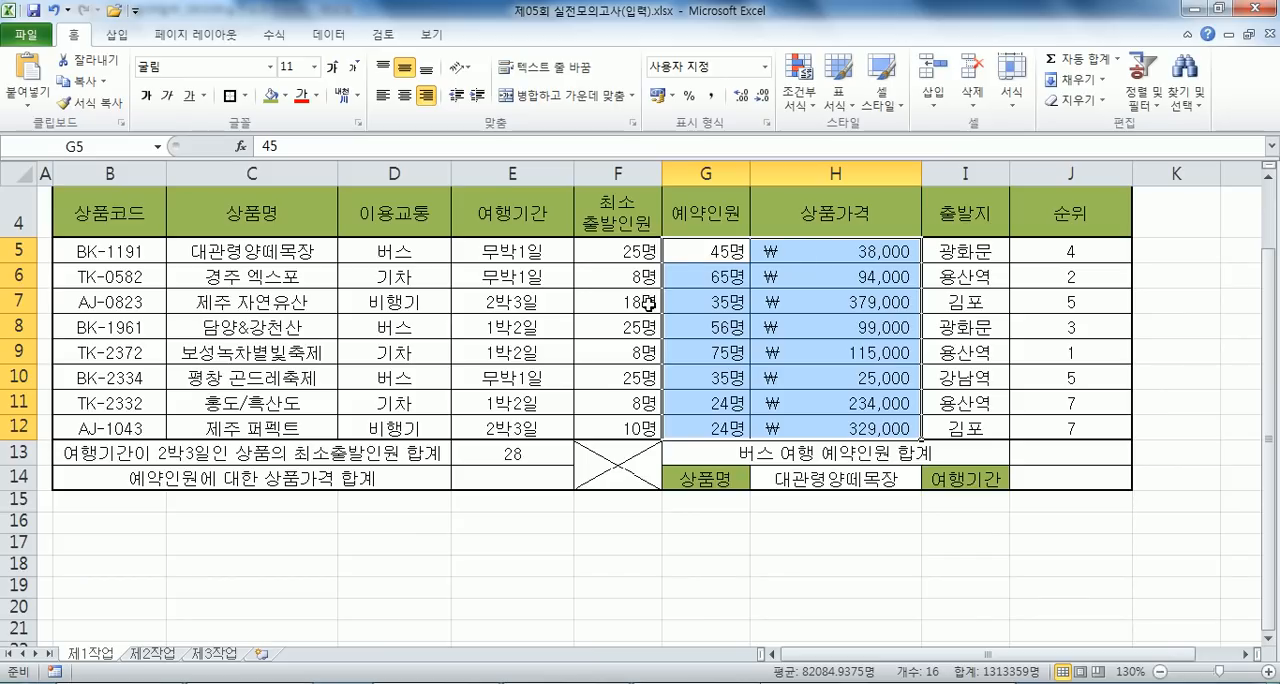
- Examine the 예약인원 values G5:G12 and the 상품가격 values H5:H12, pairing them row by row and column by column
drag(705, 252, 782, 249)
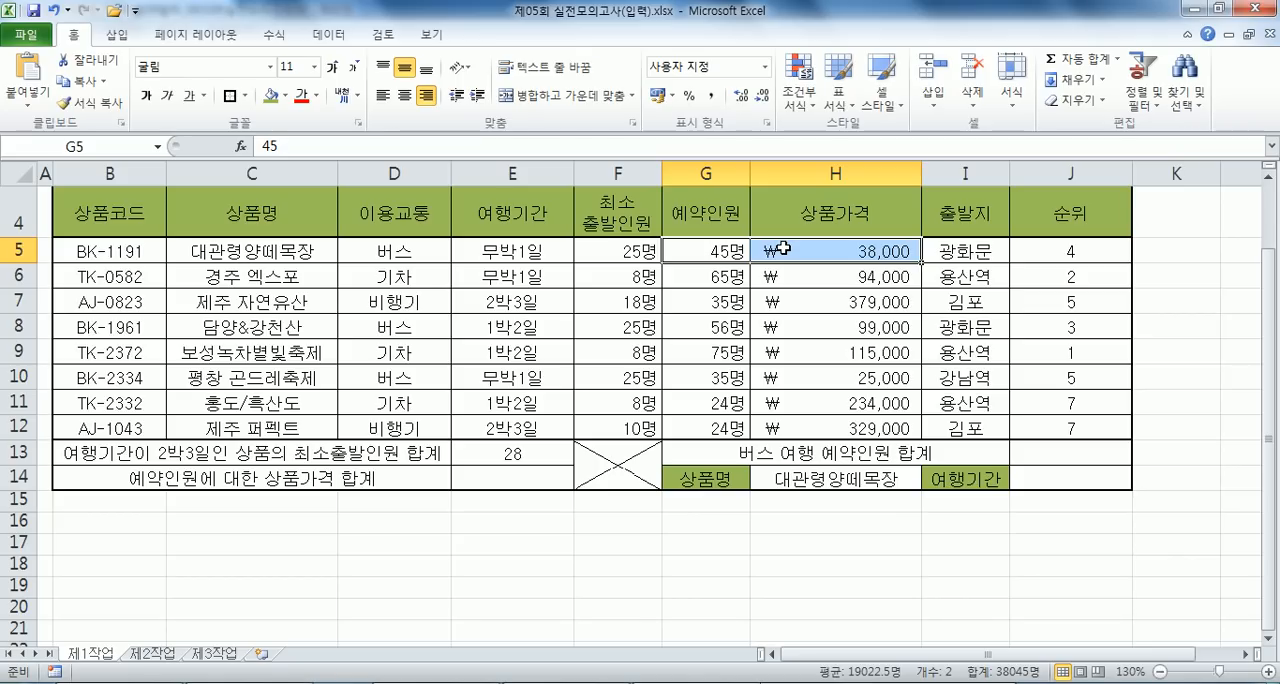
drag(705, 250, 705, 425)
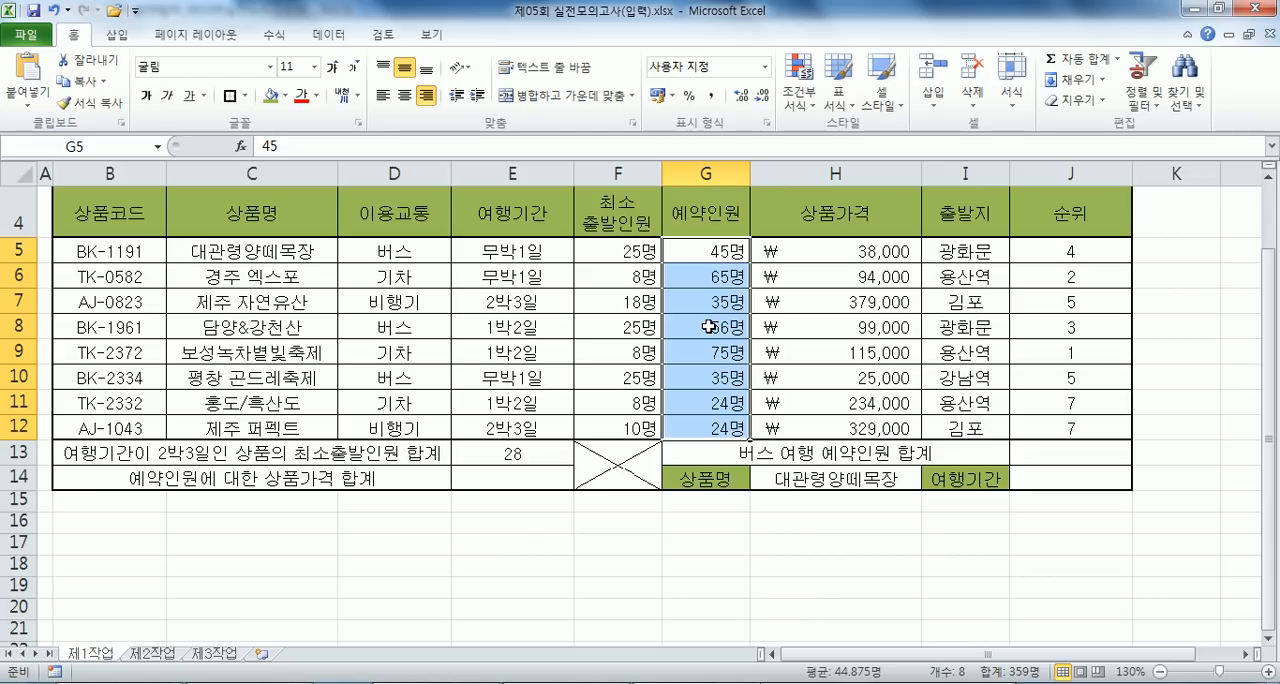
drag(710, 253, 793, 250)
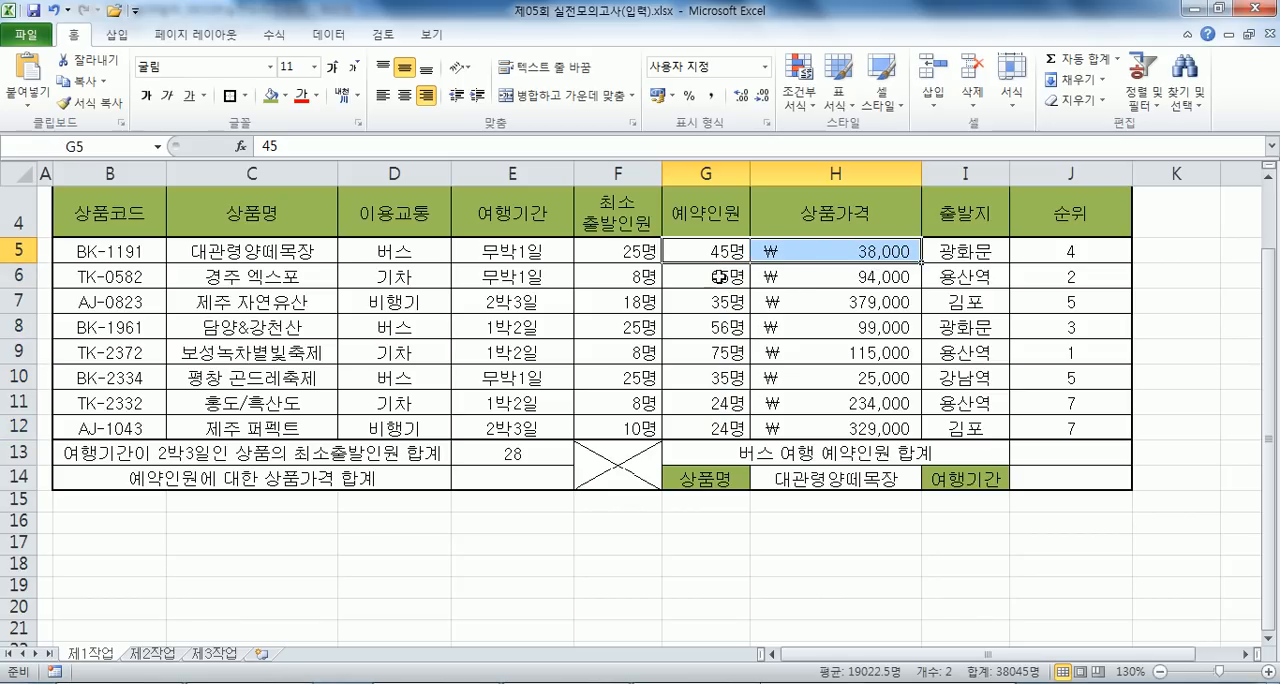
drag(720, 276, 811, 281)
drag(710, 303, 828, 426)
click(770, 540)
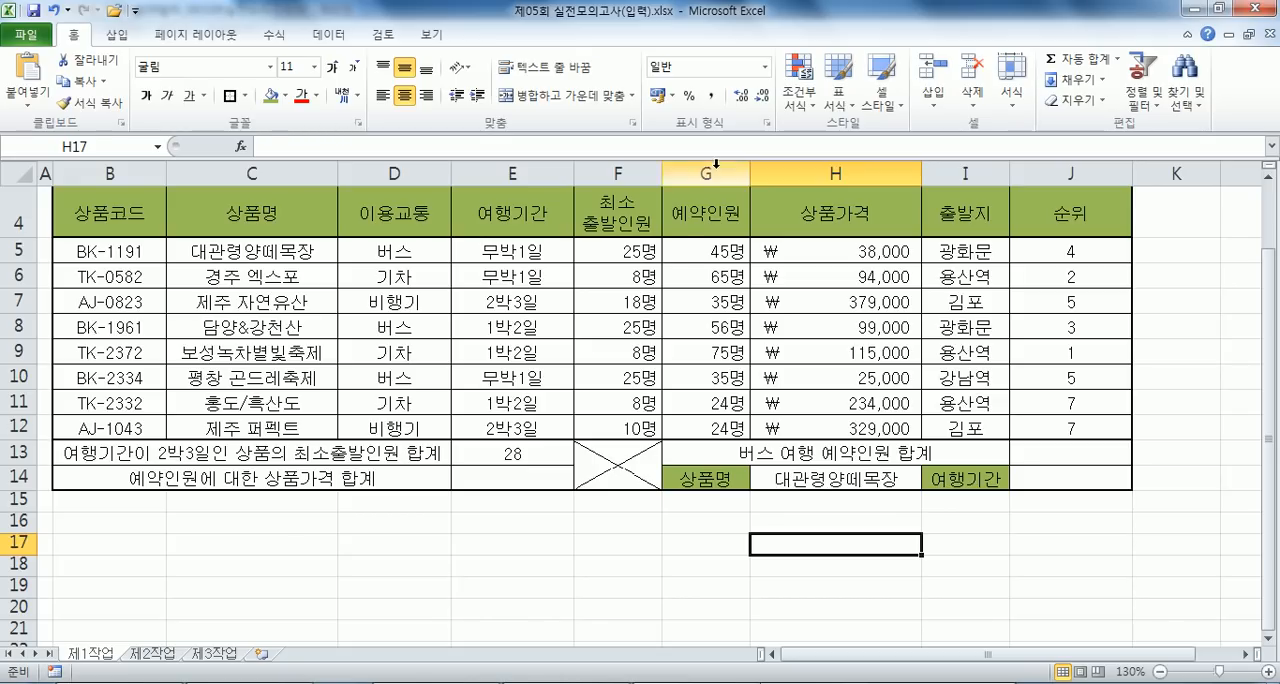
drag(695, 250, 706, 420)
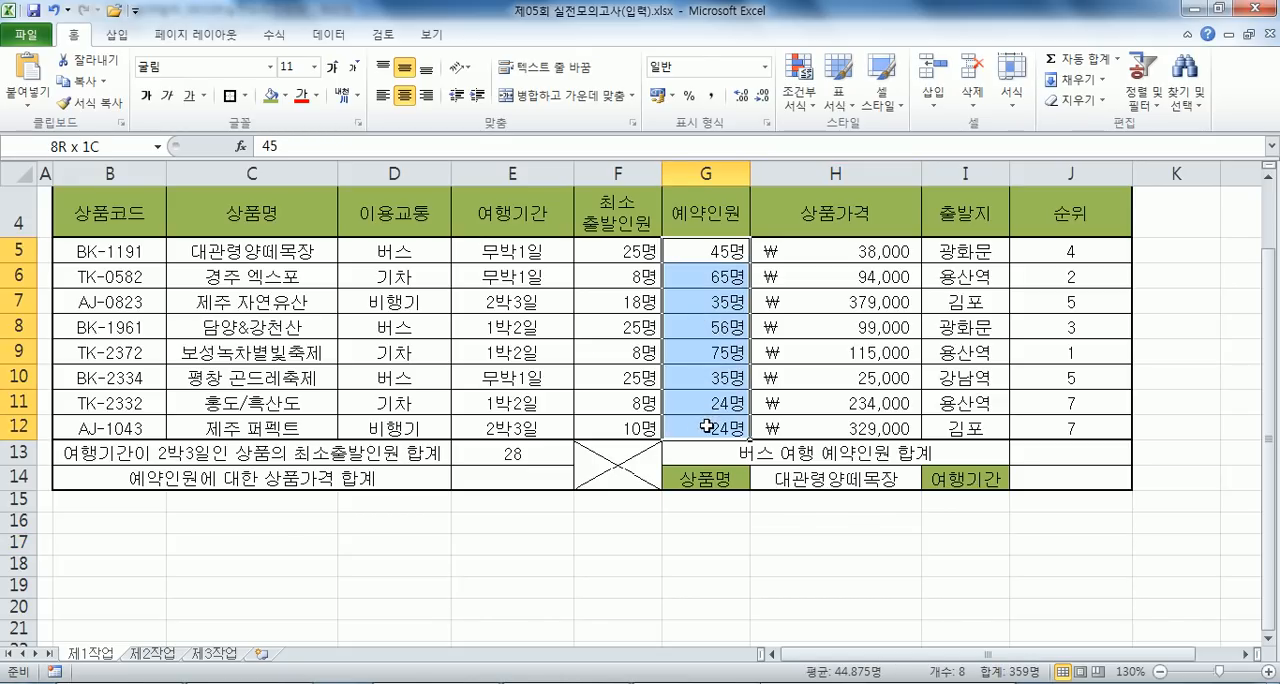
drag(836, 250, 824, 427)
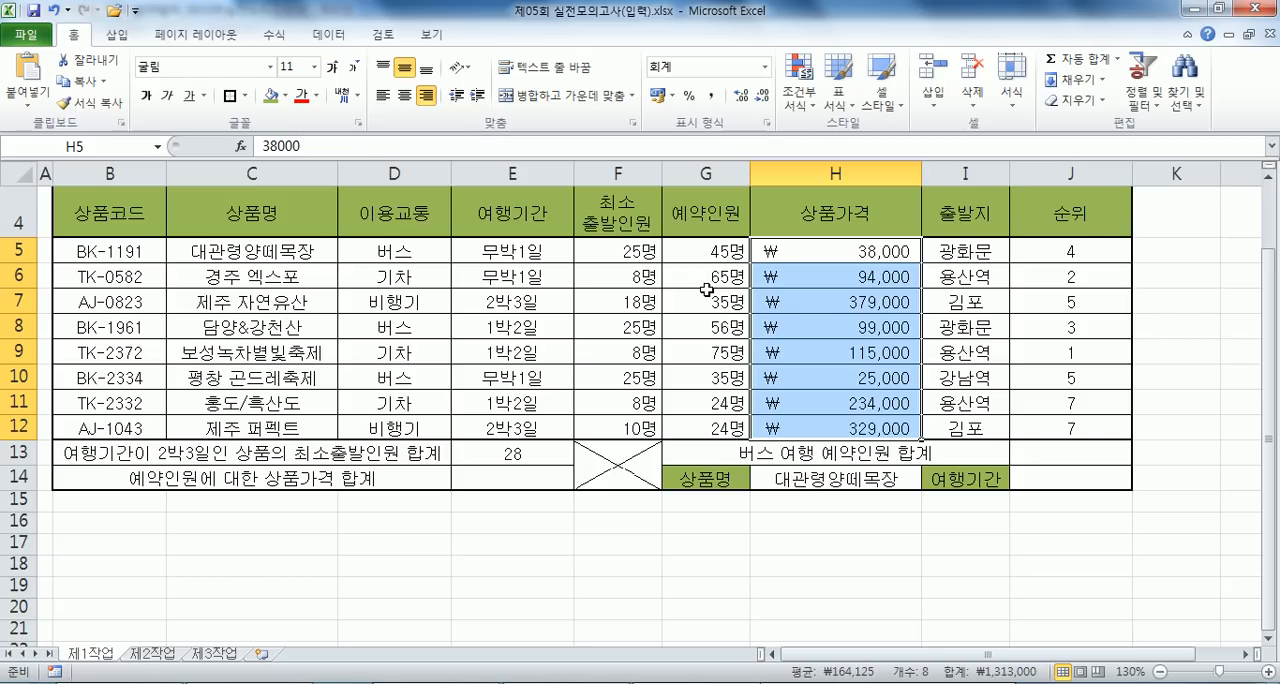
- Switch to Notepad and add the line =SUMPRODUCT(예약인원, 상품가격) below =ROUND(값, -5) under 문제4
key(alt+Tab)
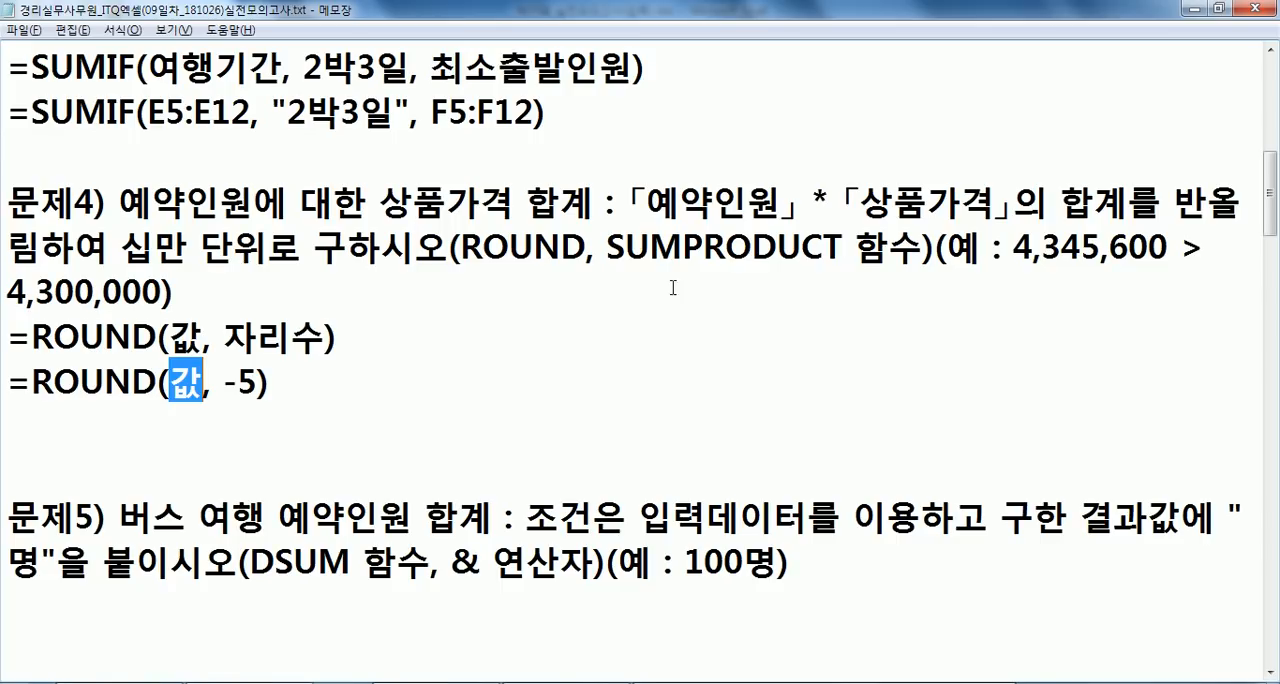
click(352, 392)
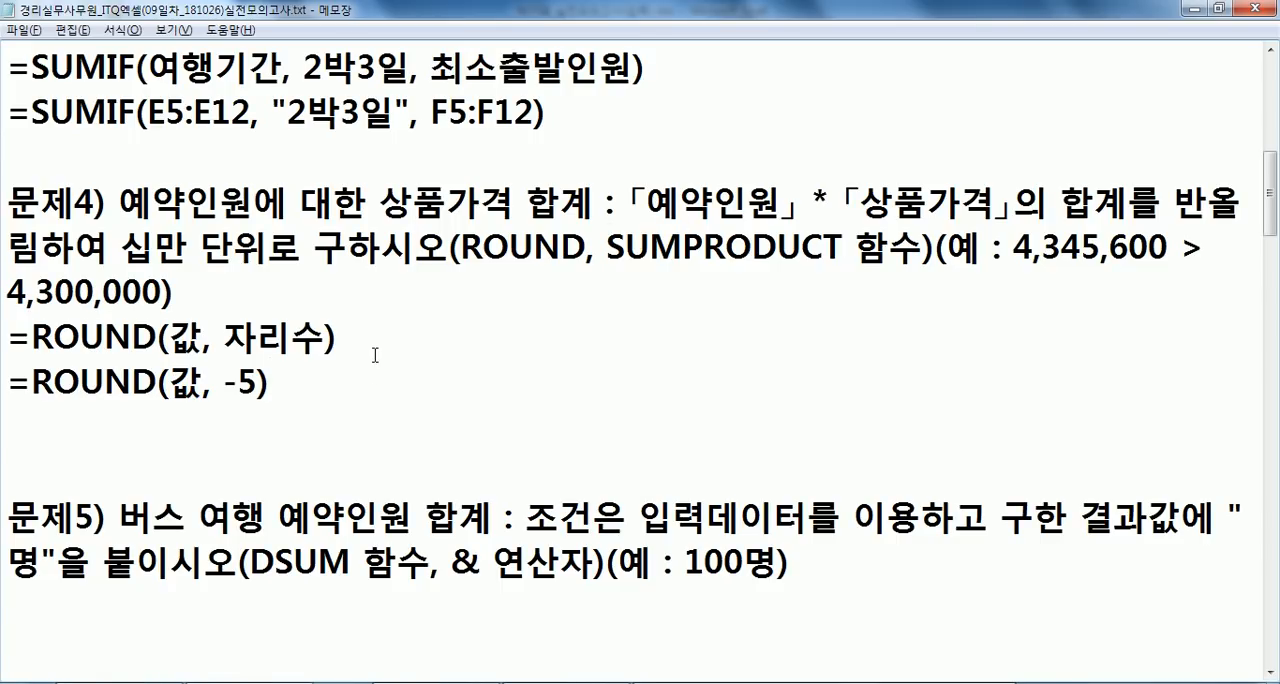
key(Return)
text(=SUM)
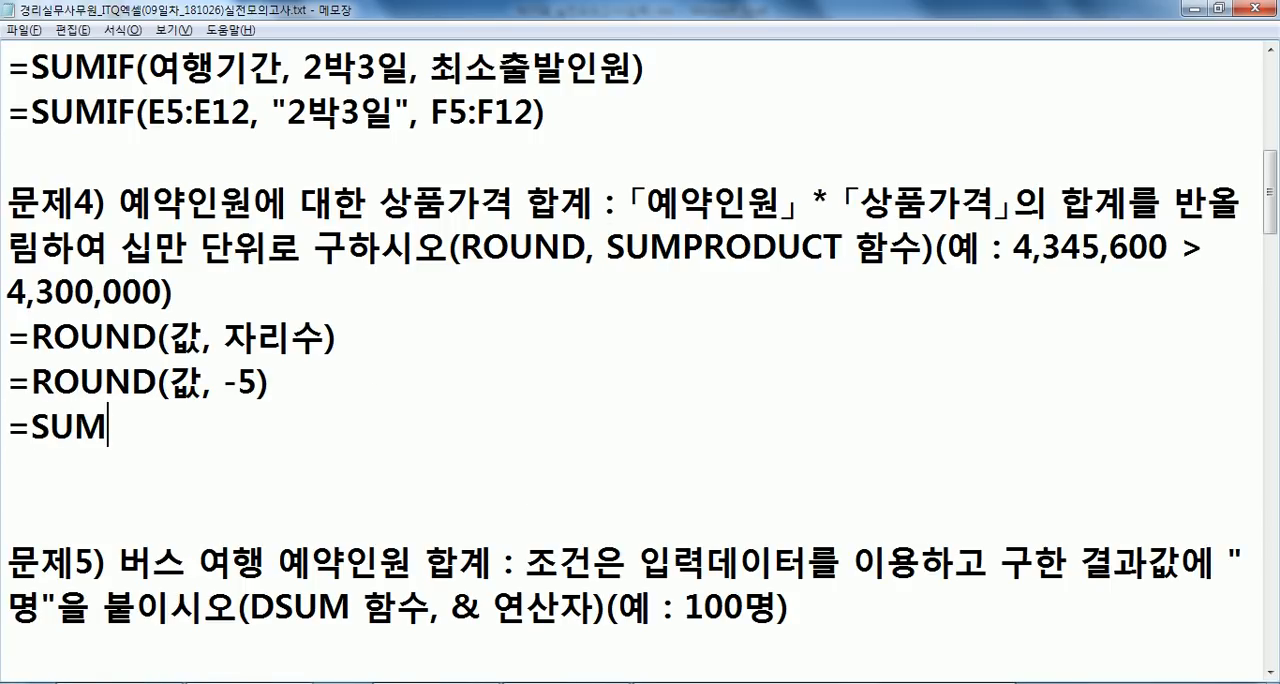
text(PROD)
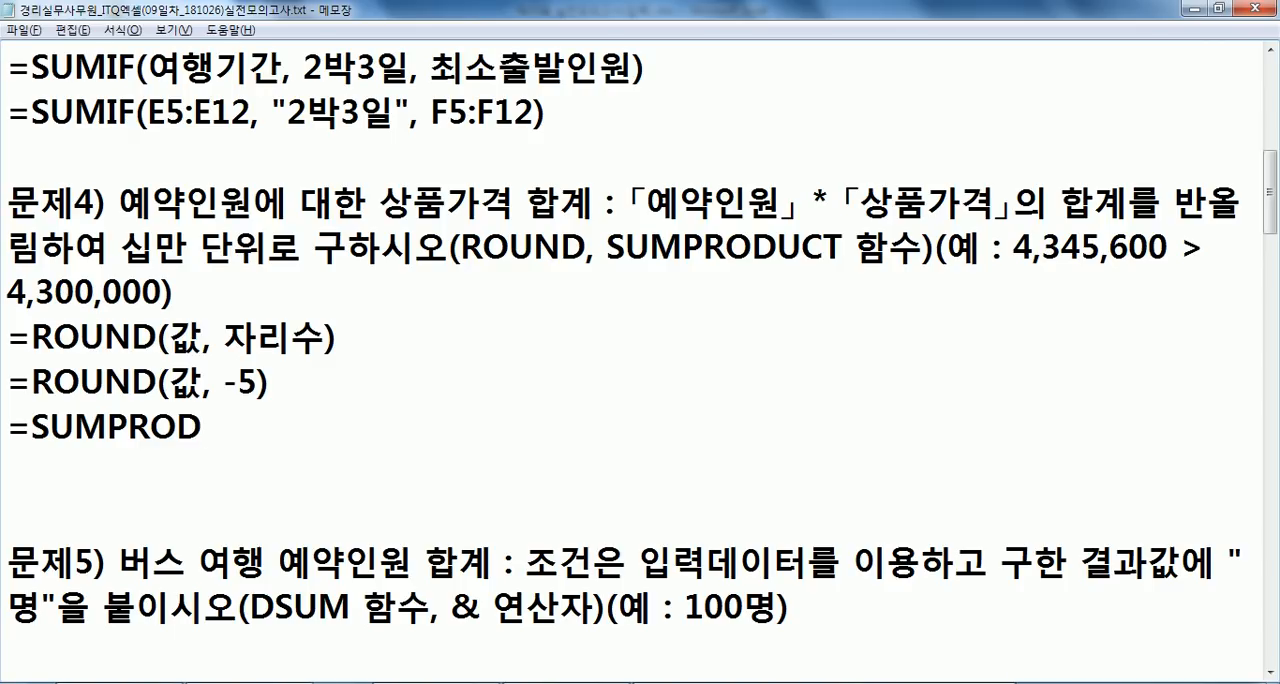
text(UCT()
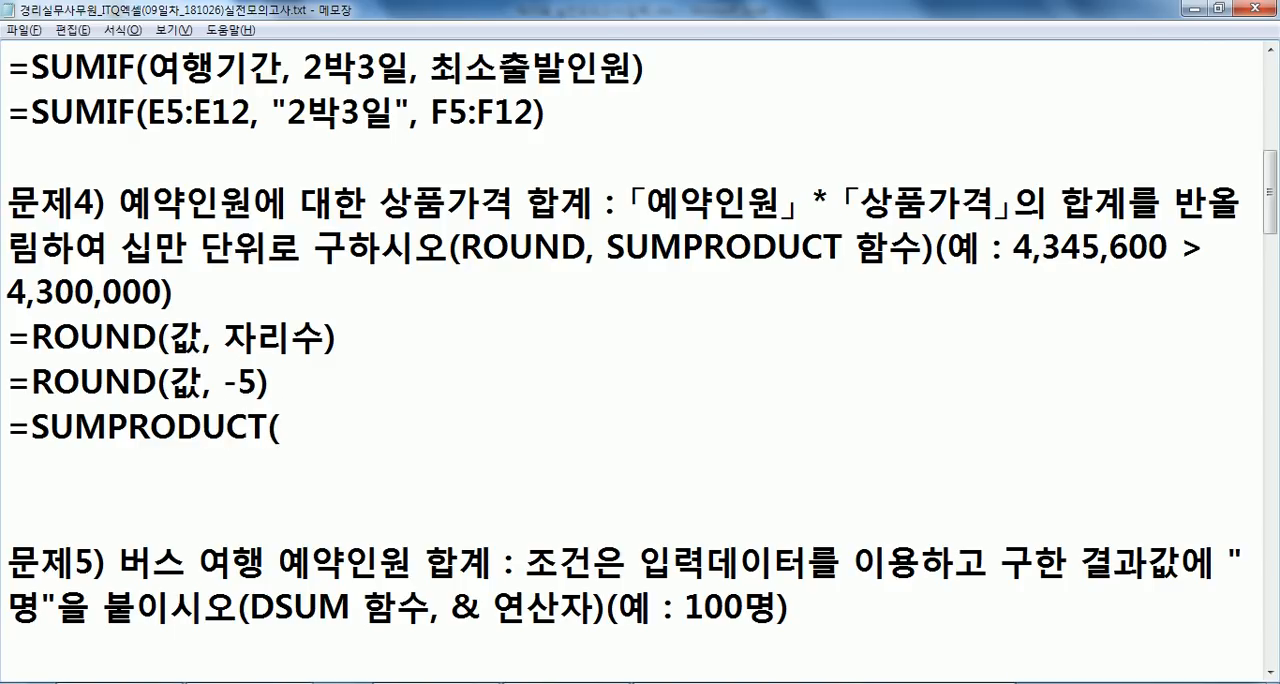
text(예약인)
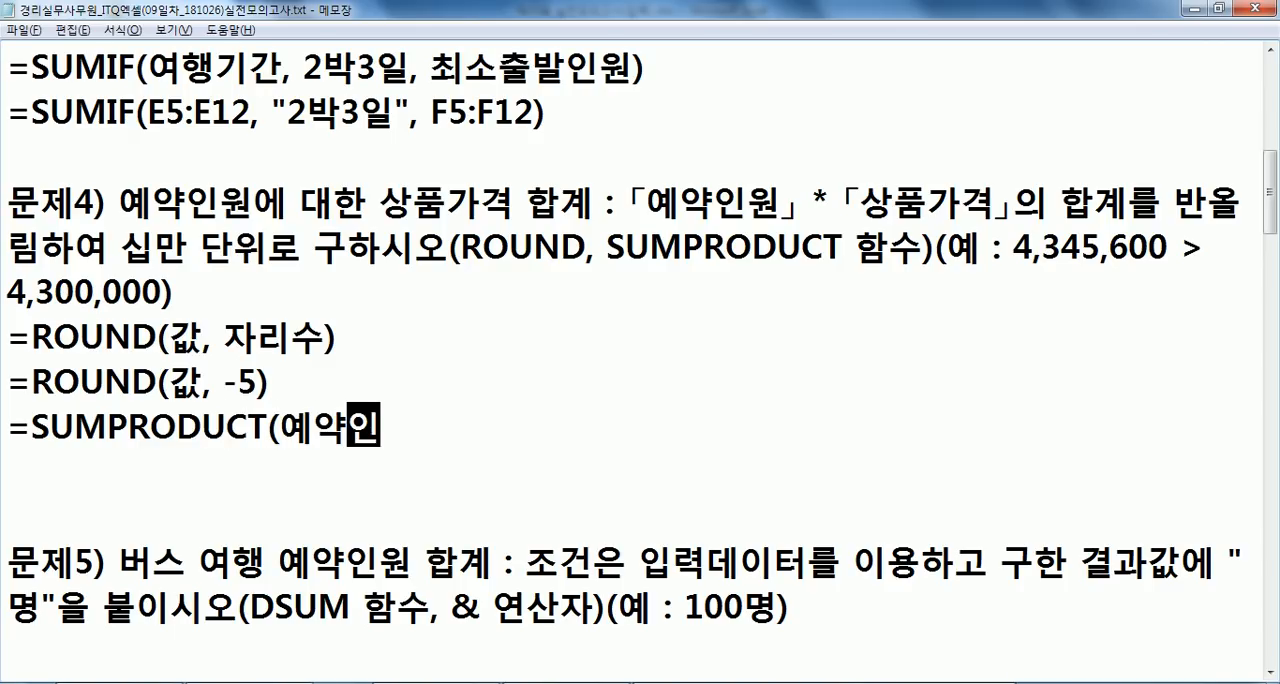
text(ㅇ원, 상품가)
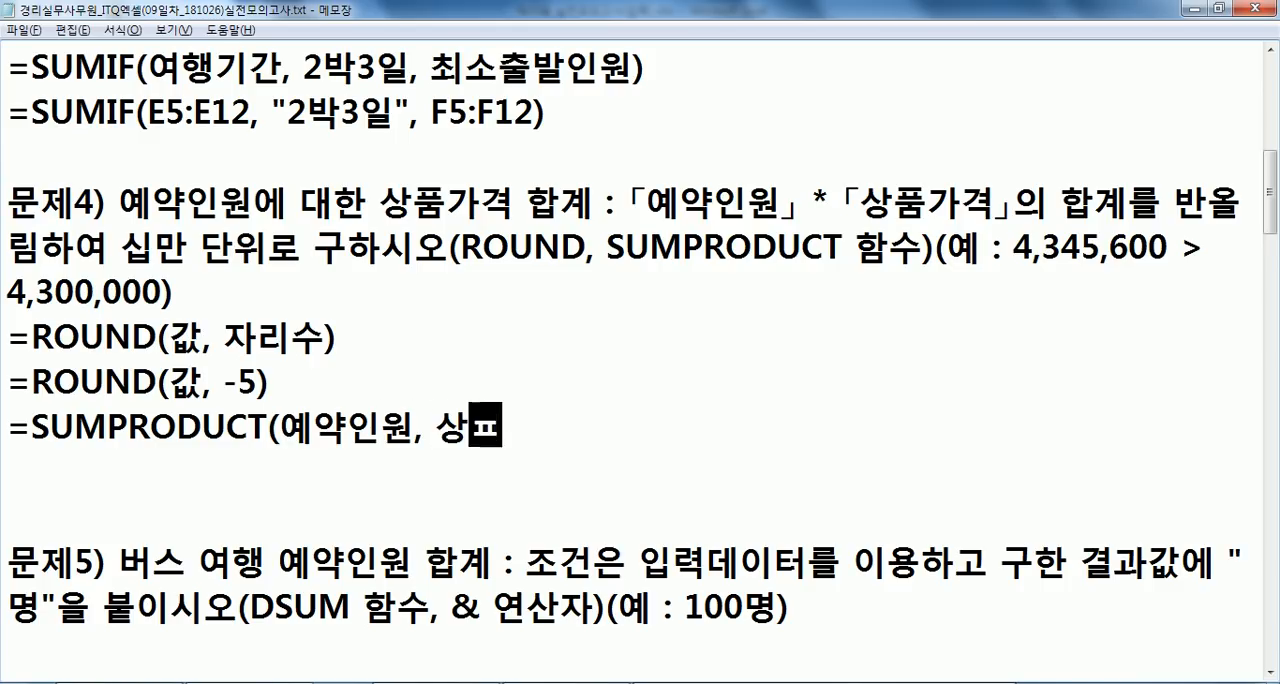
text(격))
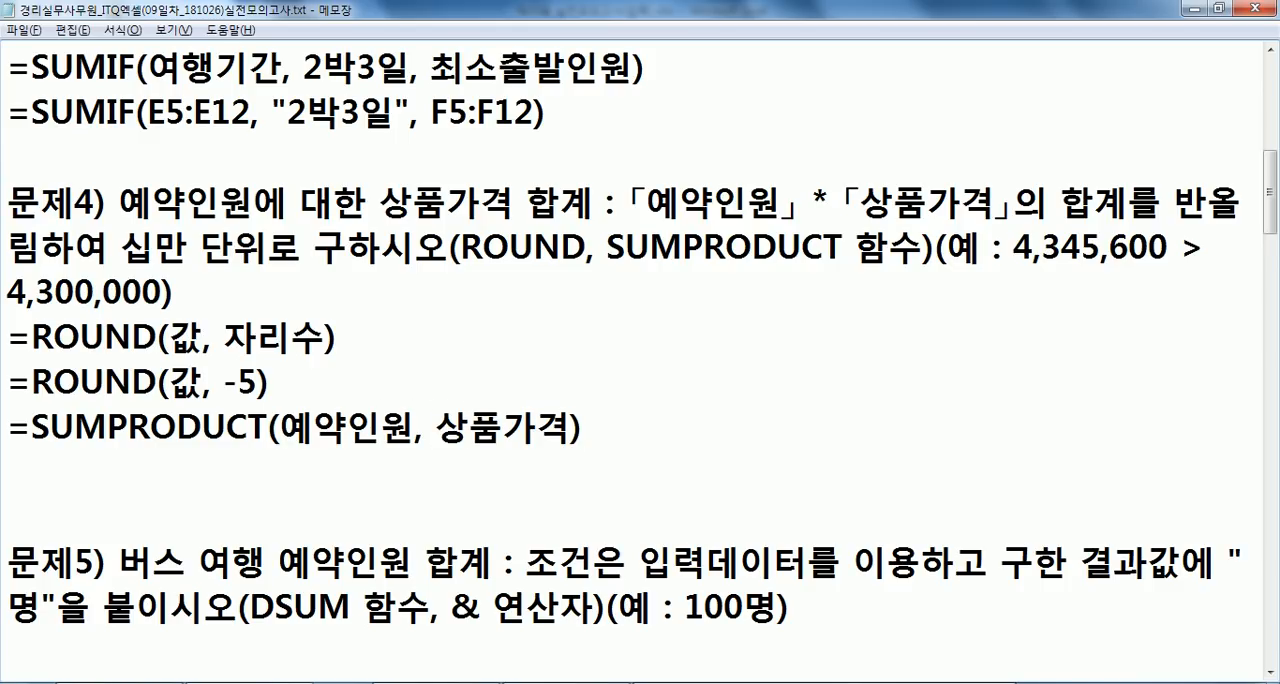
- In Excel, examine the ranges G5:G12 and H5:H12 that SUMPRODUCT multiplies, as whole columns and as row pairs
key(alt+Tab)
drag(678, 256, 680, 424)
drag(800, 252, 815, 428)
drag(728, 255, 720, 428)
drag(784, 260, 785, 428)
drag(707, 250, 765, 303)
drag(734, 427, 765, 431)
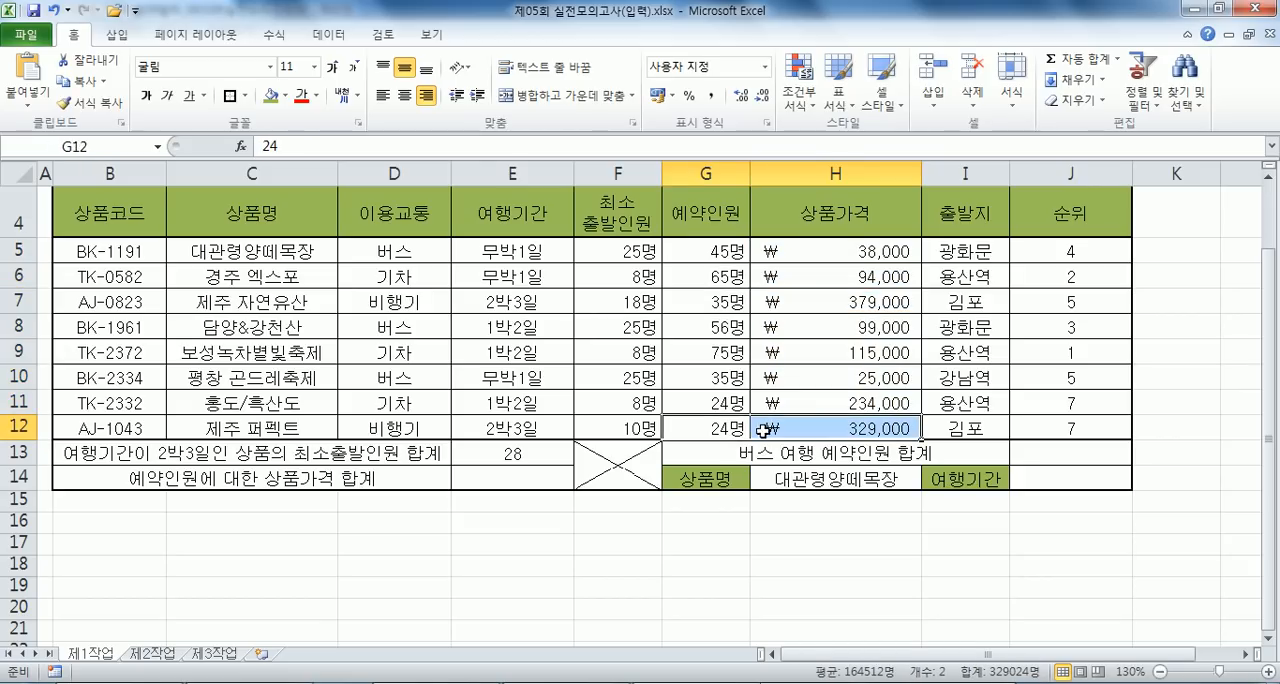
- Back in Notepad, duplicate the SUMPRODUCT line directly below itself
key(alt+Tab)
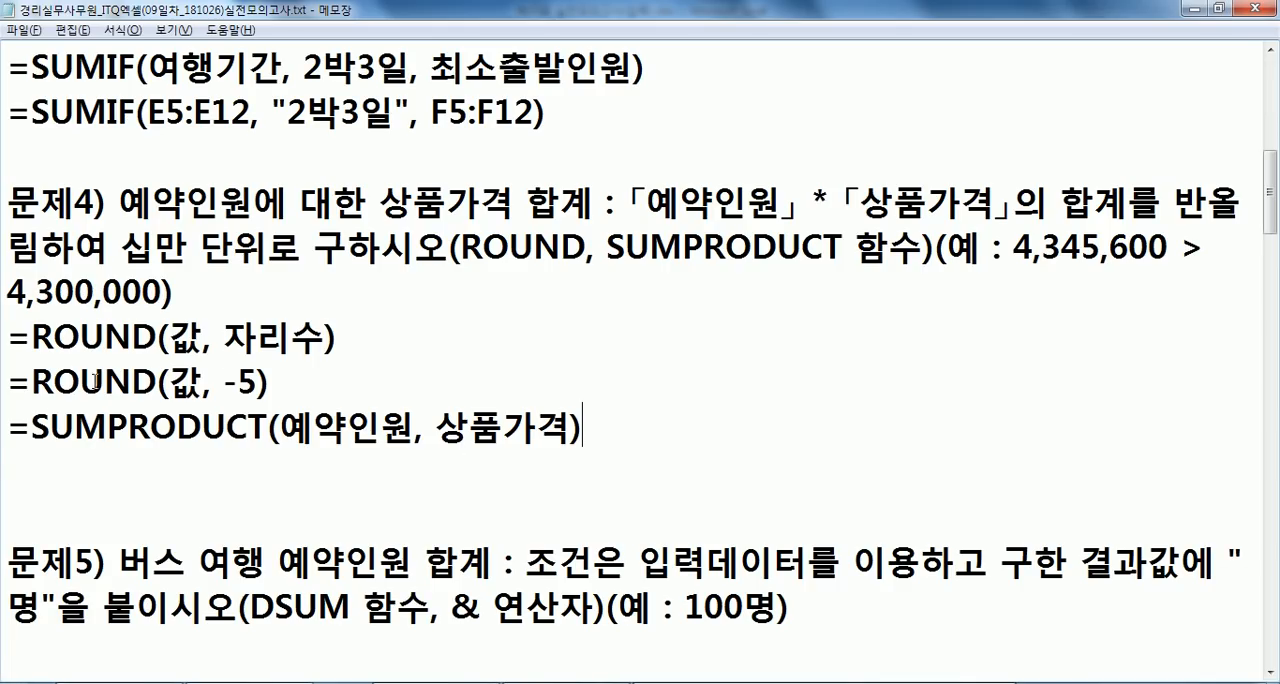
drag(7, 428, 8, 462)
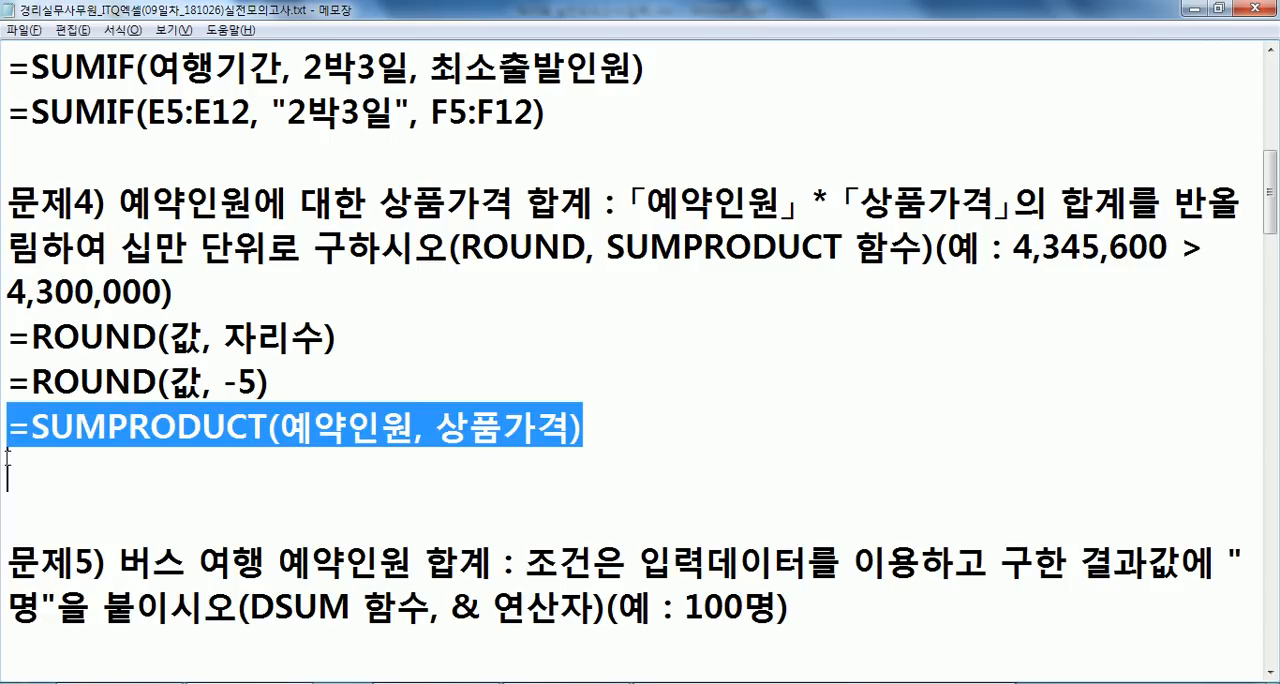
key(ctrl+c)
click(8, 455)
key(ctrl+v)
- Replace 예약인원 with the range G5:G12 in the second SUMPRODUCT line, checking its column in Excel
key(alt+Tab)
key(alt+Tab)
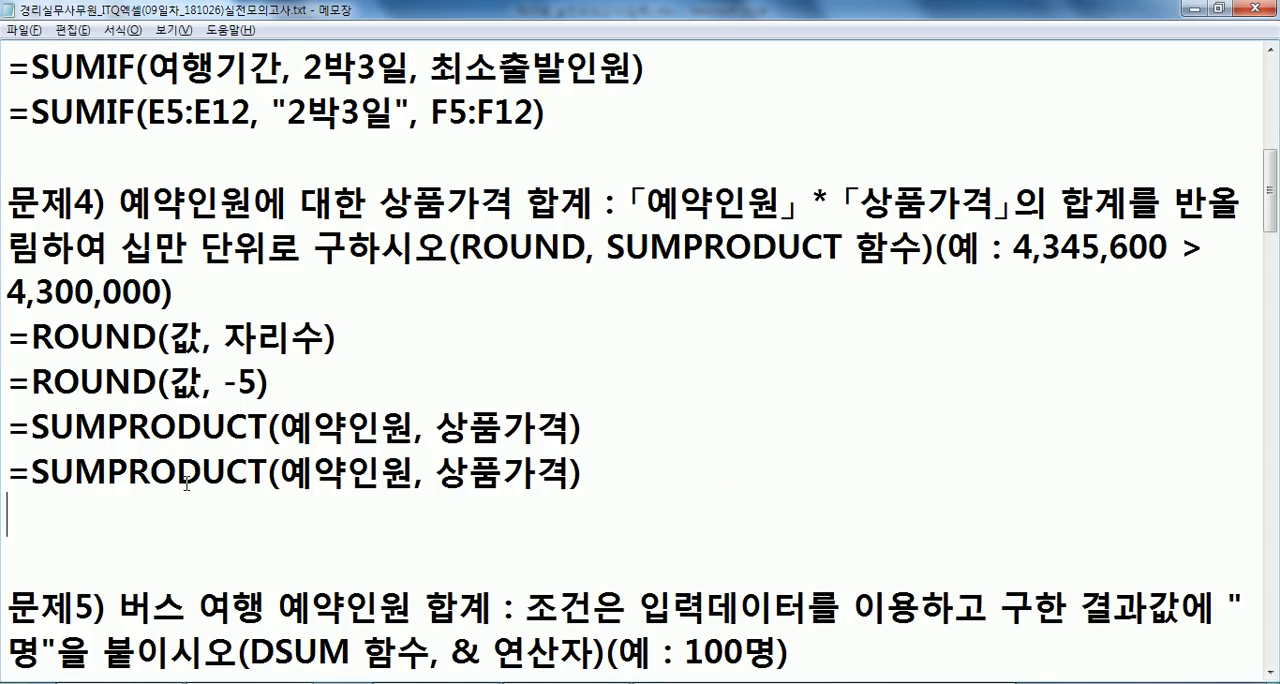
drag(280, 470, 423, 463)
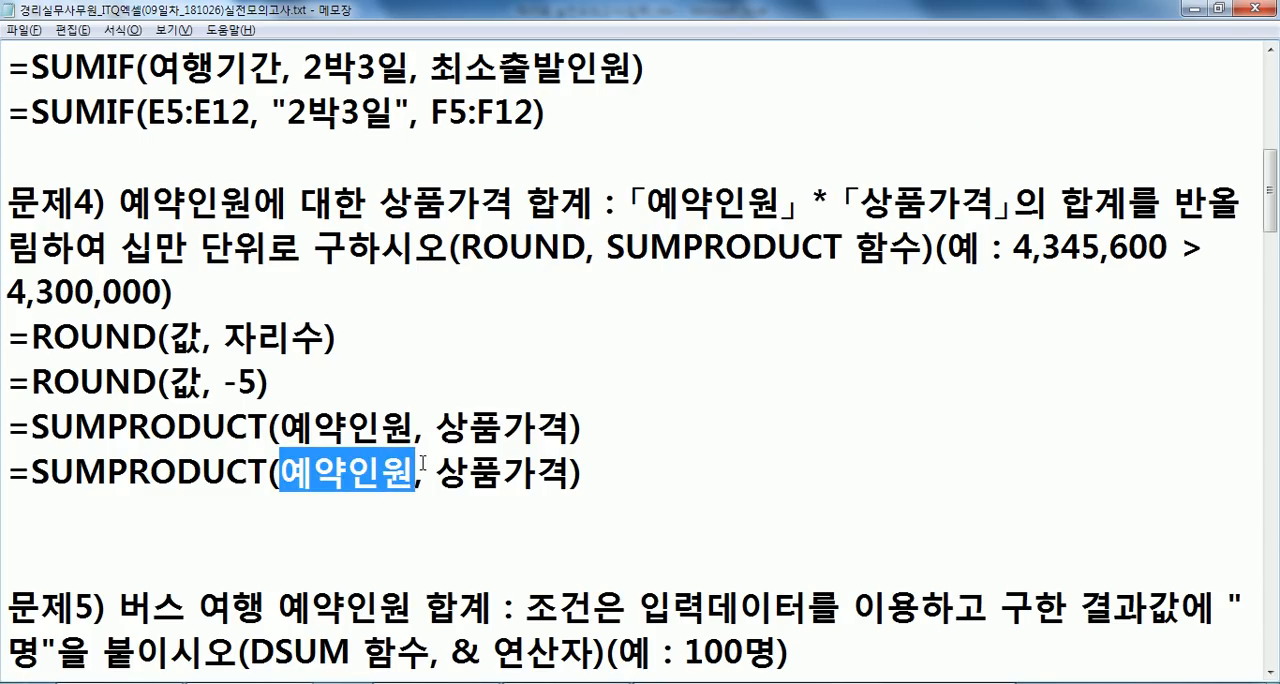
text(G5::G12)
key(Left)
key(Left)
key(Left)
key(Left)
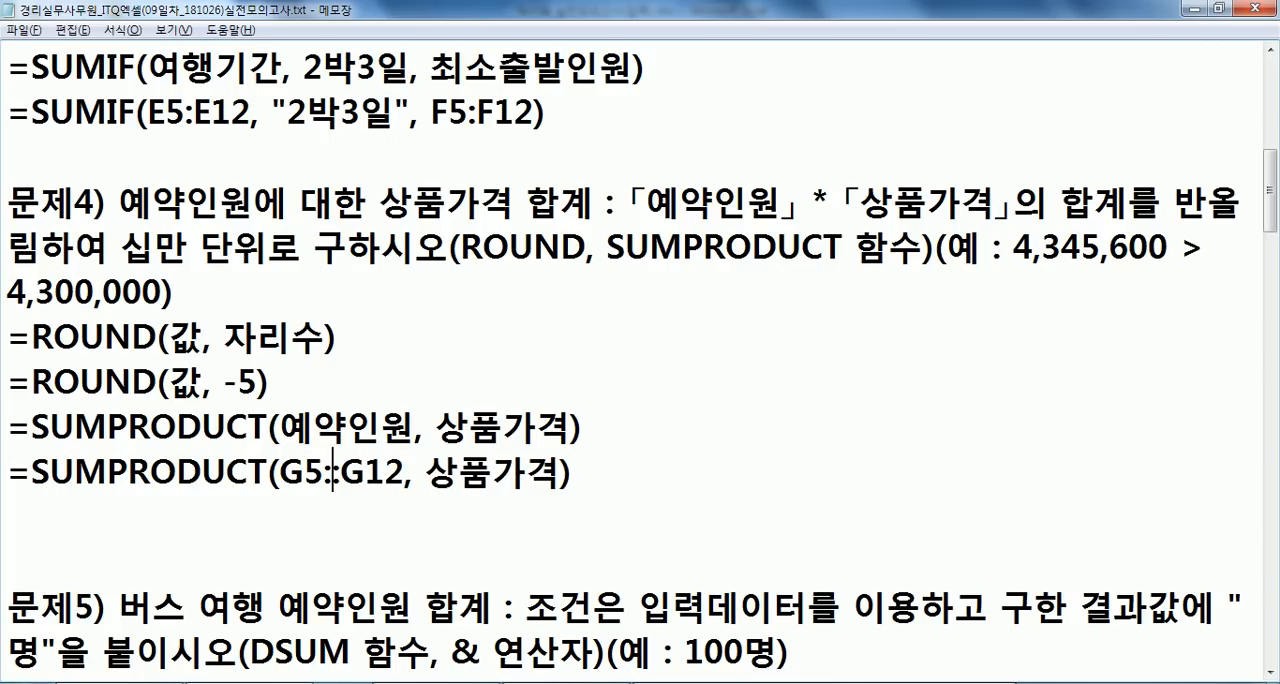
key(Delete)
- Replace 상품가격 with the range H5:H12 in the second SUMPRODUCT line, checking its column in Excel
key(alt+Tab)
key(alt+Tab)
key(alt+Tab)
key(alt+Tab)
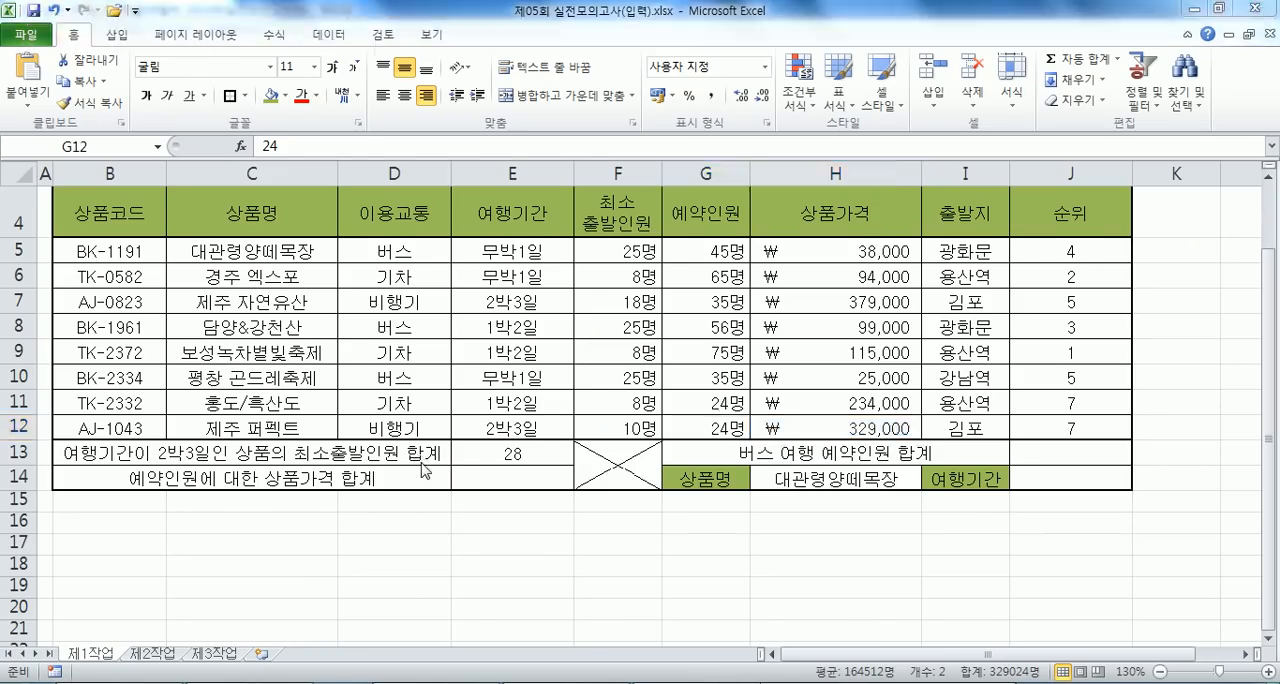
key(shift+Right)
key(shift+Right)
key(shift+Right)
key(shift+Right)
text(H5:H112)
key(BackSpace)
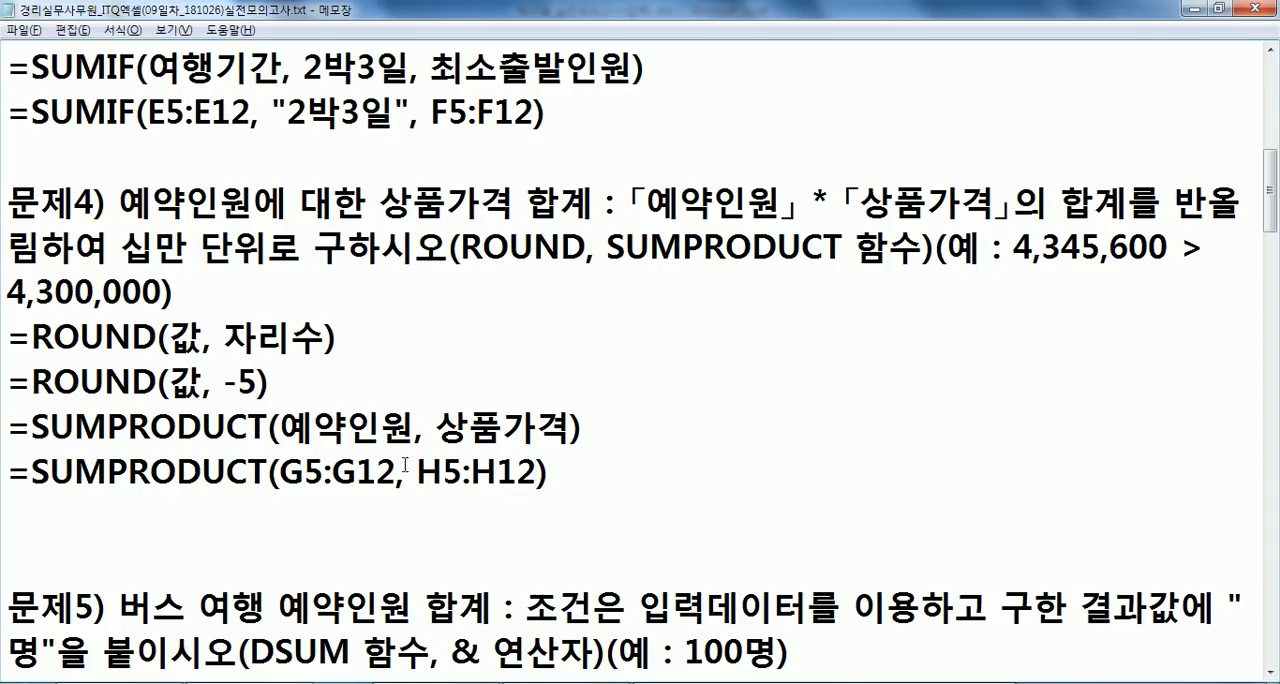
- Copy the =ROUND(값, -5) line below the SUMPRODUCT lines and separate it from them with a blank line
drag(14, 378, 12, 425)
key(ctrl+c)
click(32, 520)
key(ctrl+v)
click(14, 515)
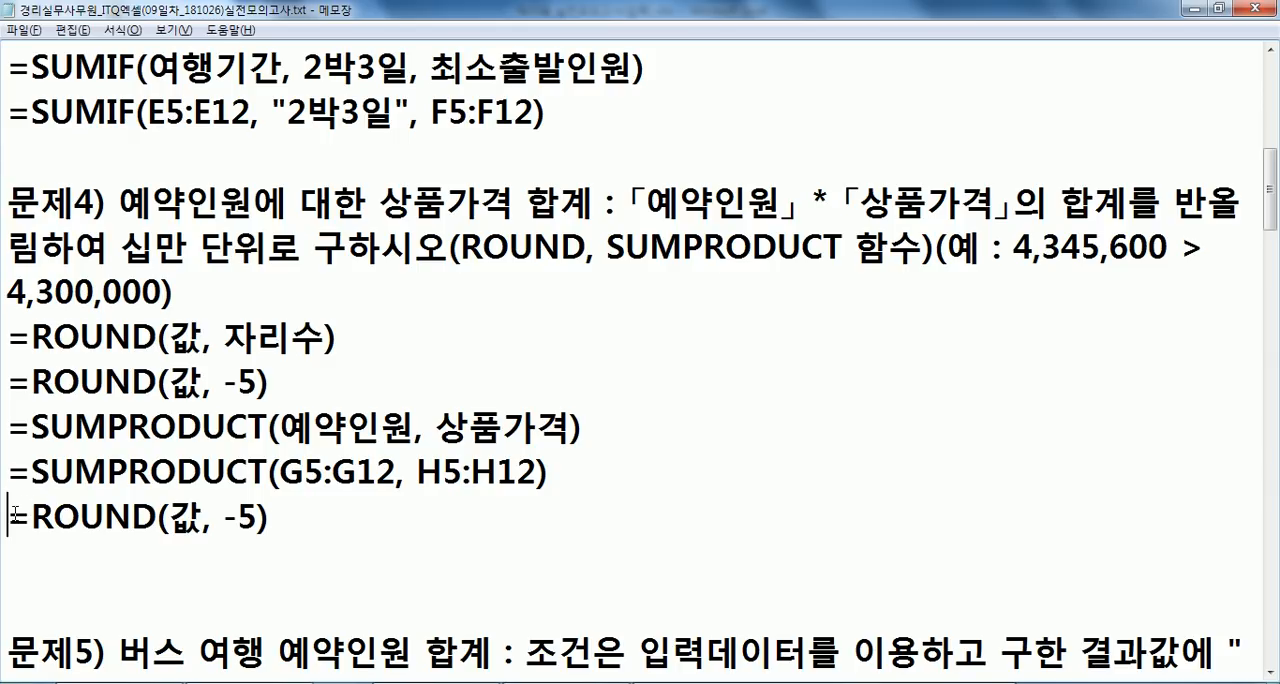
text(')
key(BackSpace)
key(Return)
- Replace 값 in the copied ROUND line with SUMPRODUCT(G5:G12, H5:H12), copied from the line above without its equals sign
drag(32, 472, 548, 474)
key(ctrl+c)
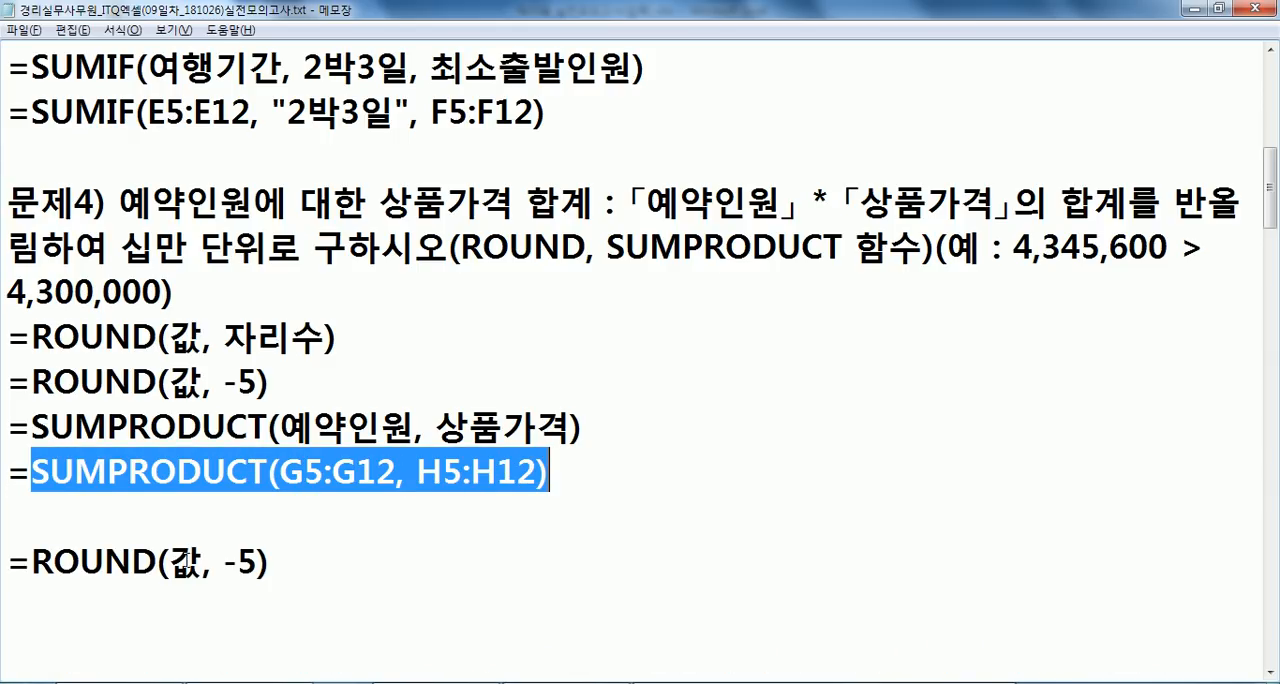
double_click(185, 562)
key(ctrl+v)
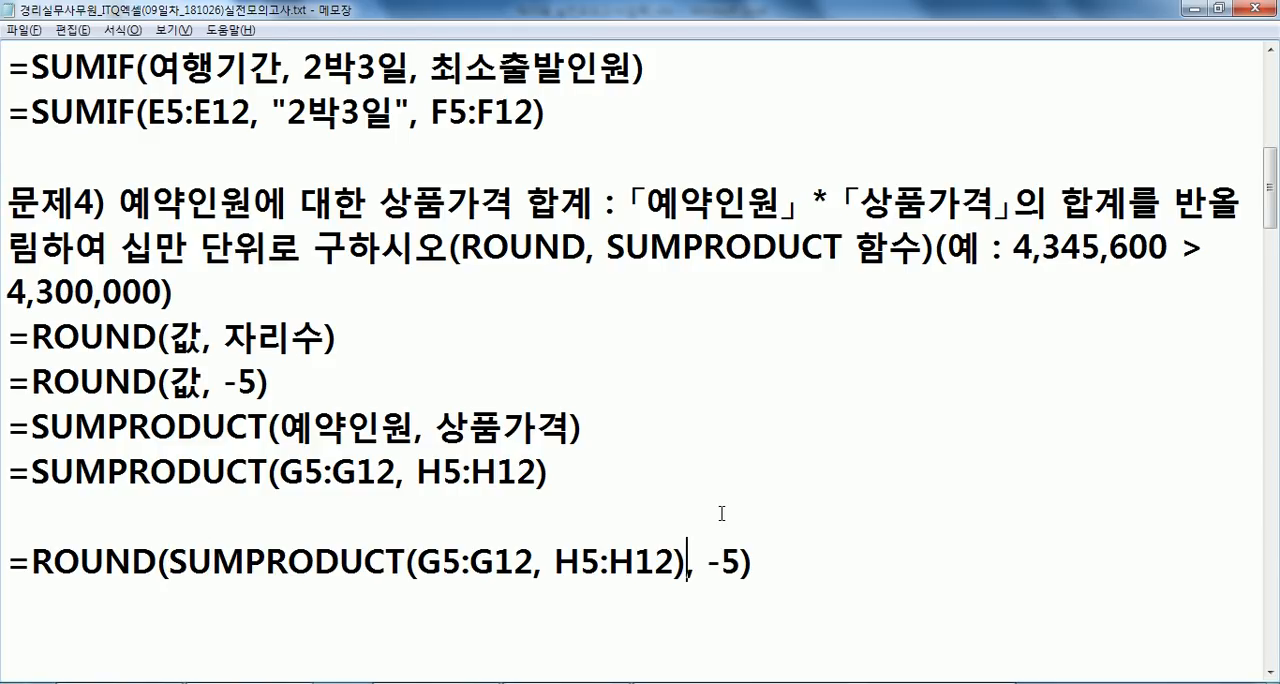
scroll(721, 513, down, 1)
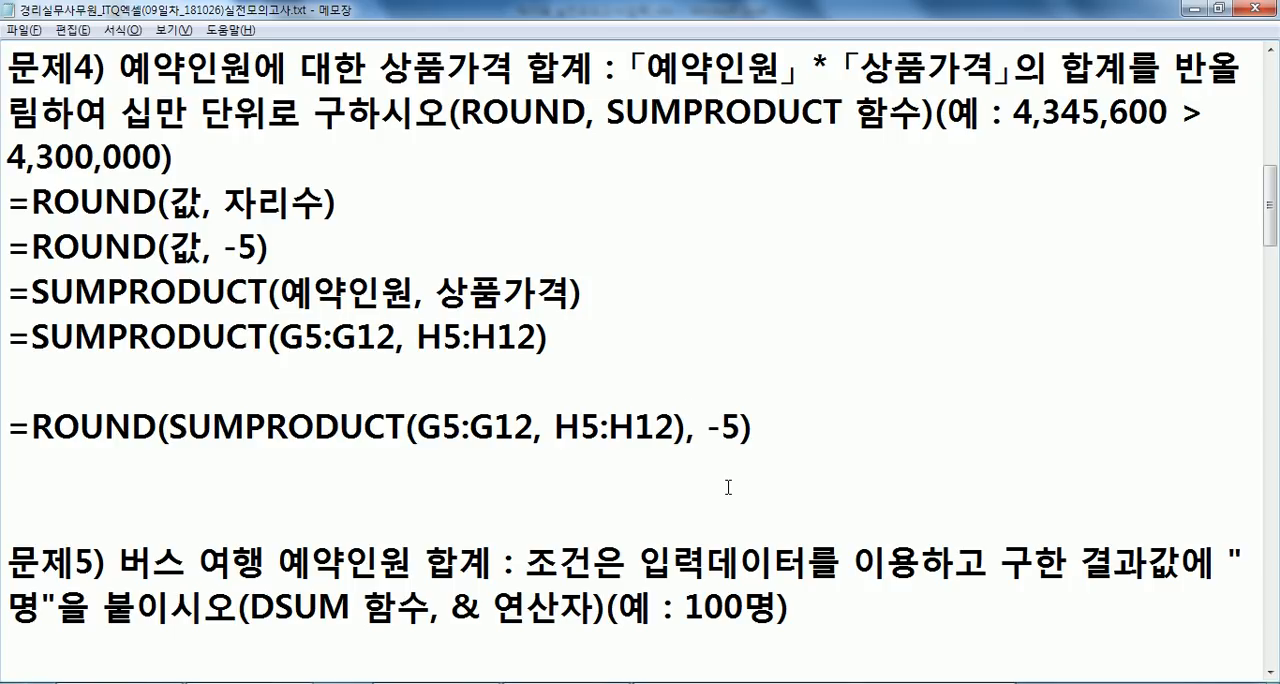
- In Excel, examine how columns F through I of rows 5 to 12 could serve as SUMPRODUCT ranges, by column and by row
key(alt+Tab)
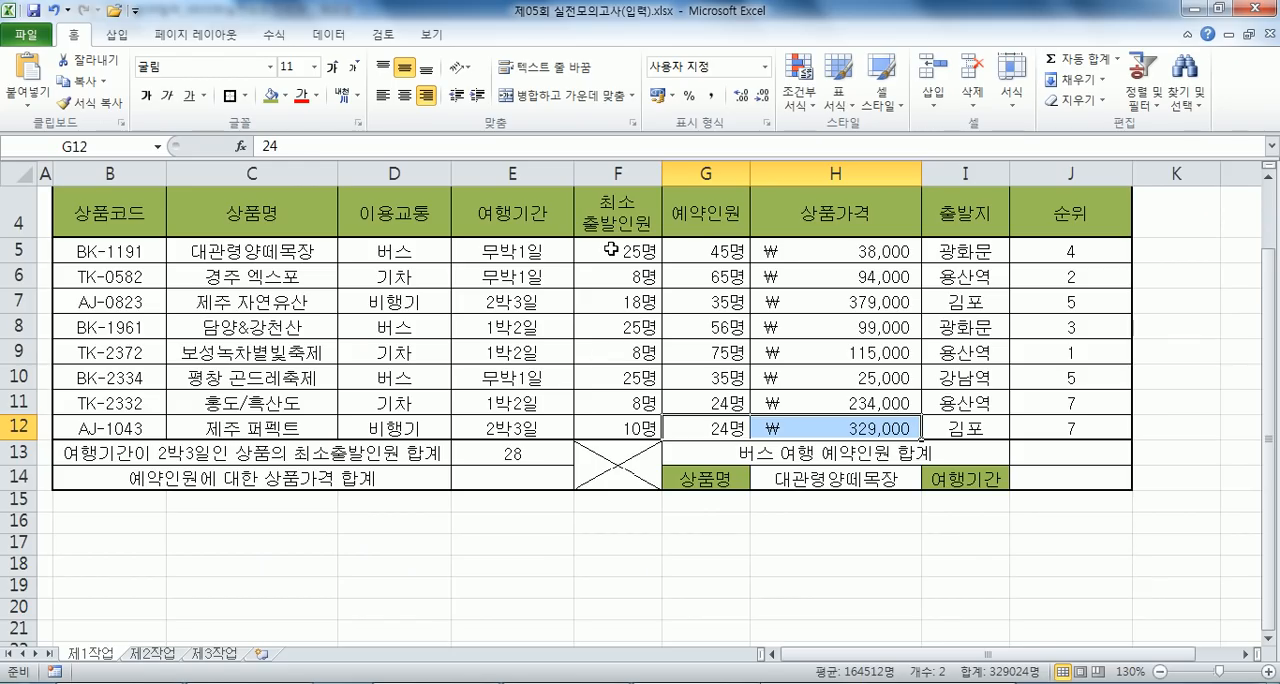
click(611, 250)
drag(611, 250, 624, 437)
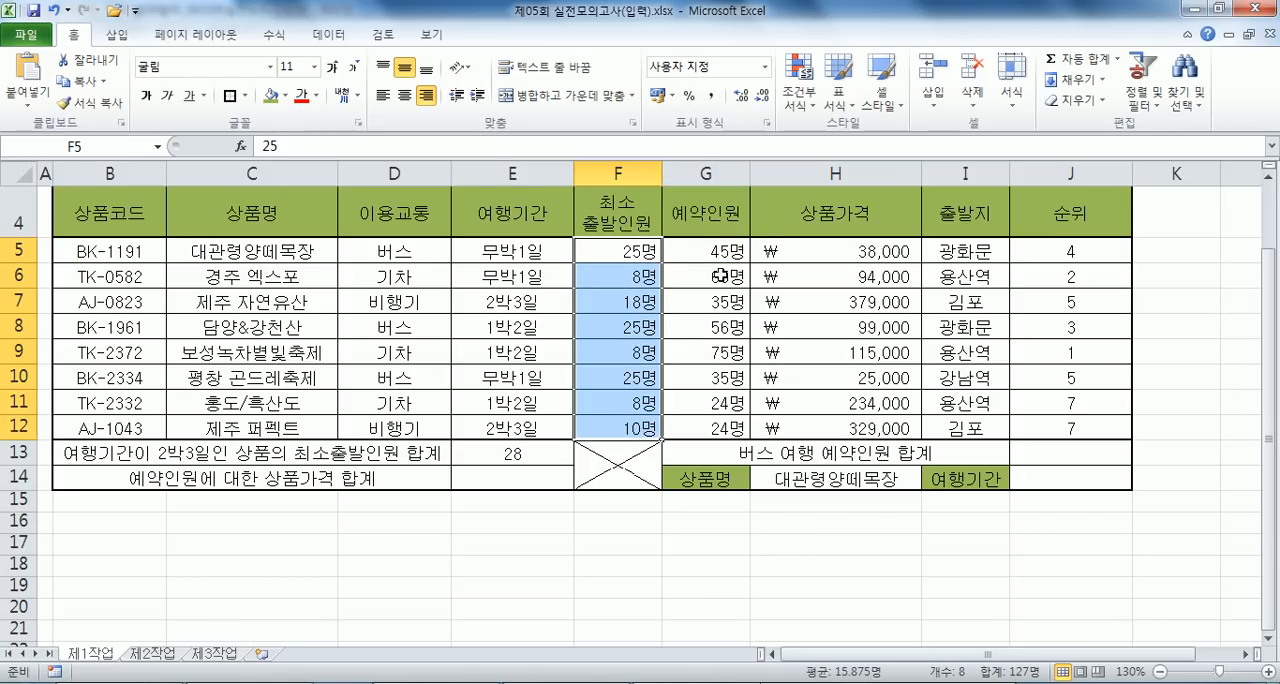
drag(718, 246, 711, 427)
drag(816, 250, 824, 425)
drag(952, 248, 952, 430)
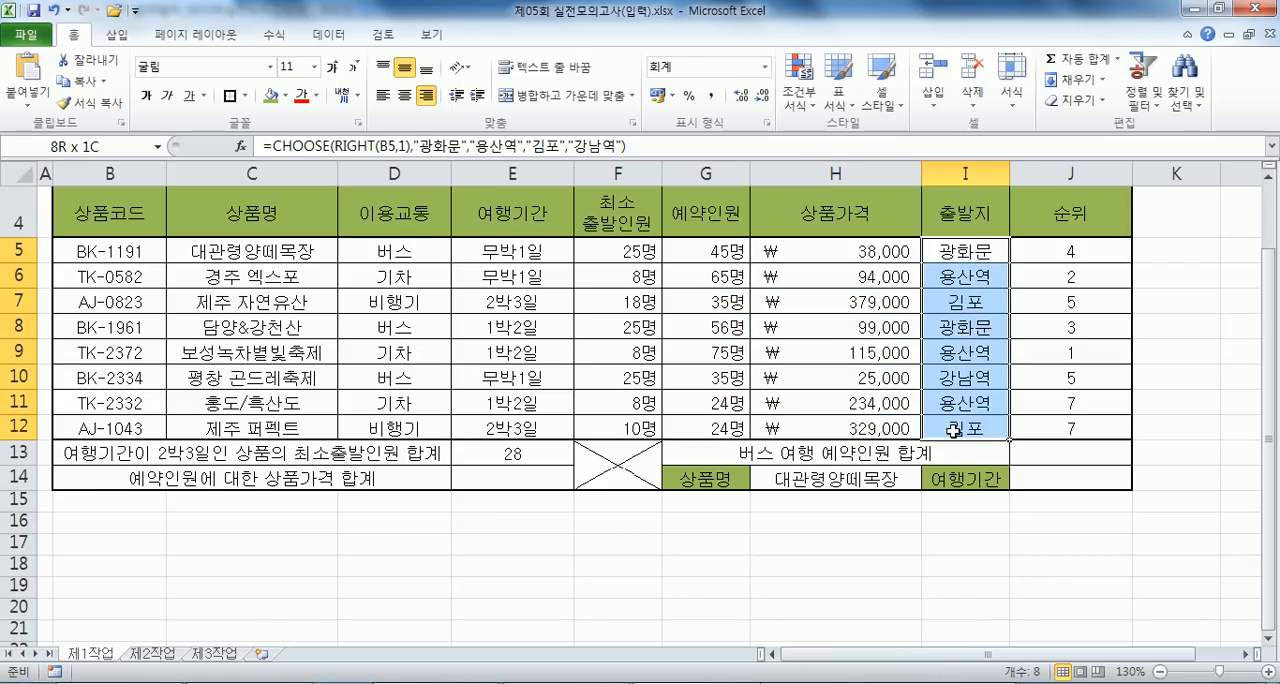
click(716, 254)
drag(716, 254, 955, 252)
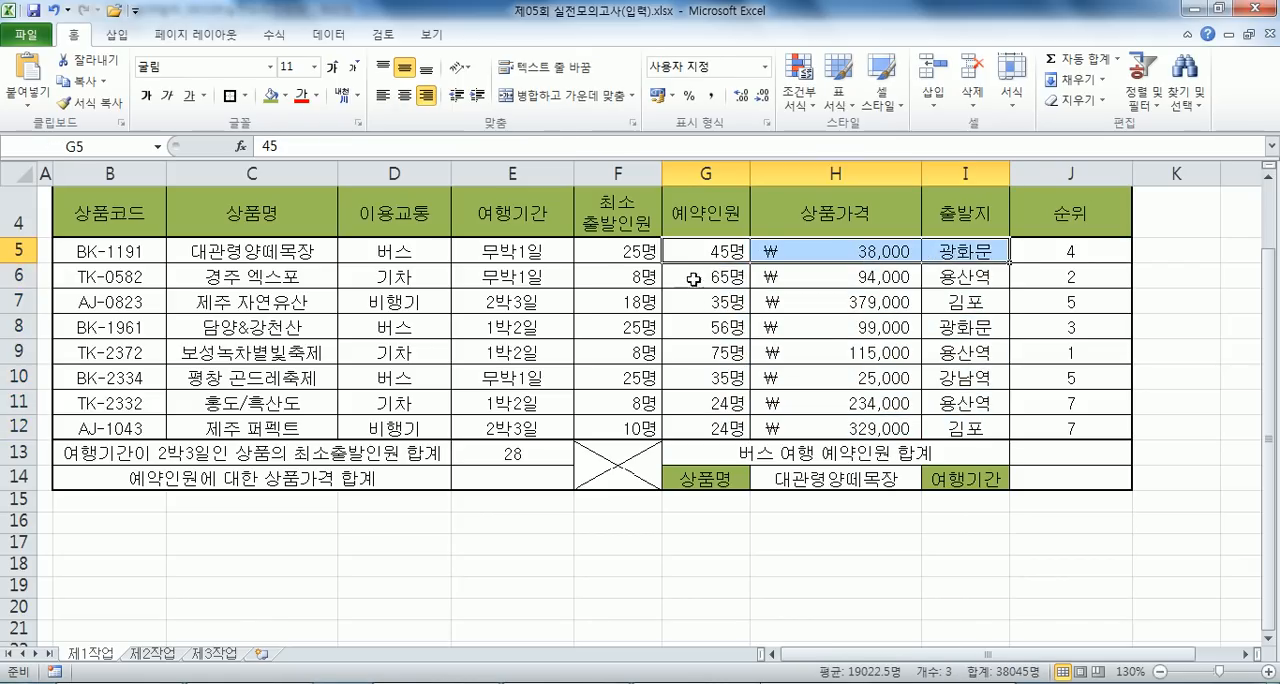
click(700, 280)
drag(610, 252, 836, 250)
drag(649, 280, 740, 284)
drag(632, 304, 788, 304)
click(654, 427)
click(617, 542)
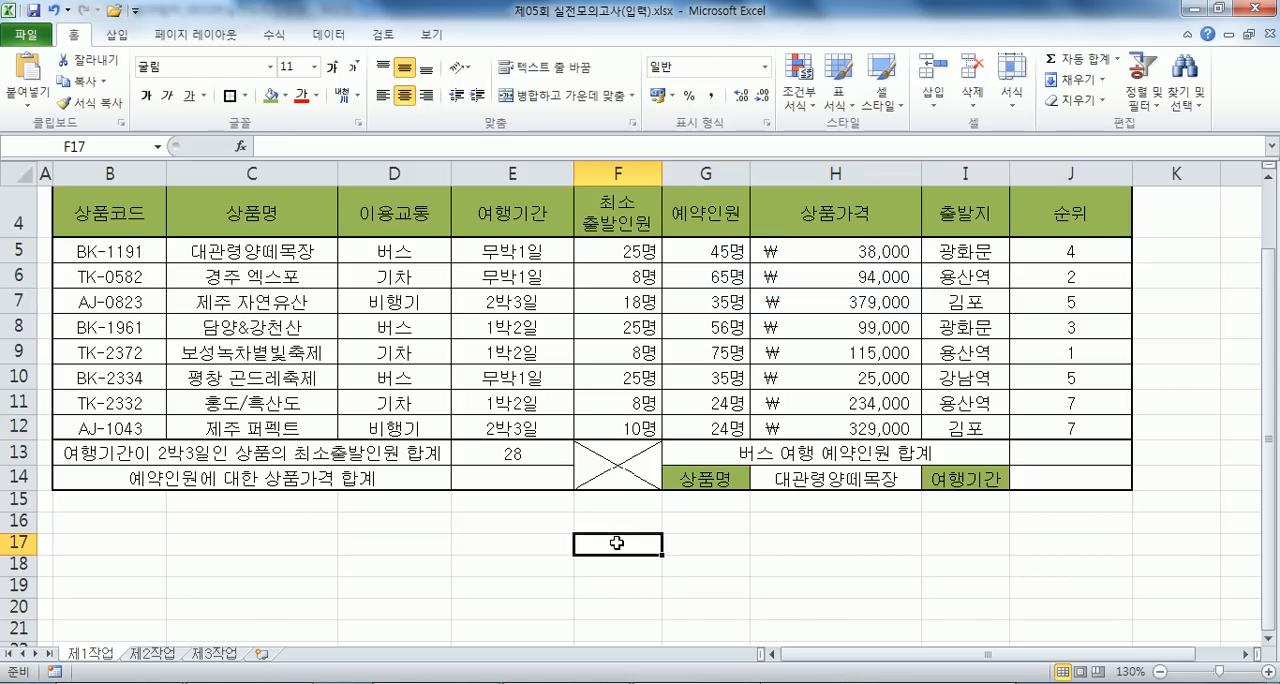
drag(632, 250, 630, 428)
drag(706, 252, 706, 428)
drag(815, 254, 800, 430)
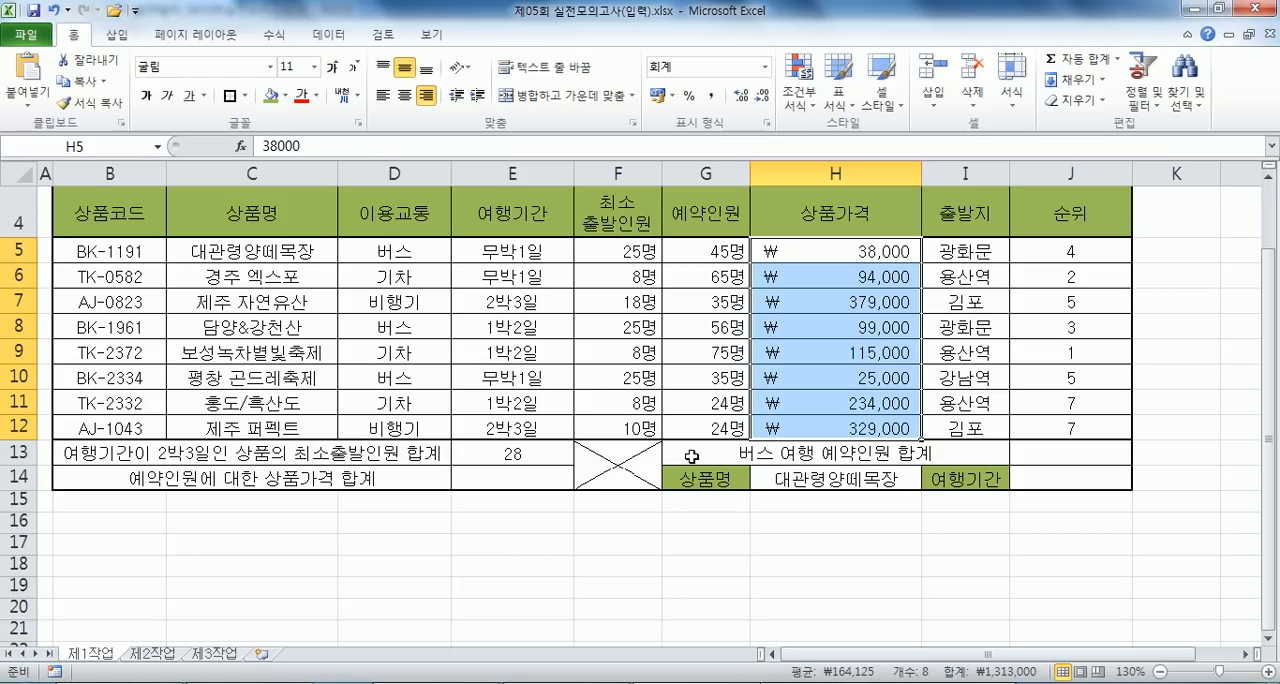
- Review the nested SUMPRODUCT part in the notes and enter =SUMPRODUCT(G5:G12, H5:H12) in cell E14 in Excel
key(alt+Tab)
drag(752, 428, 18, 432)
drag(168, 428, 688, 428)
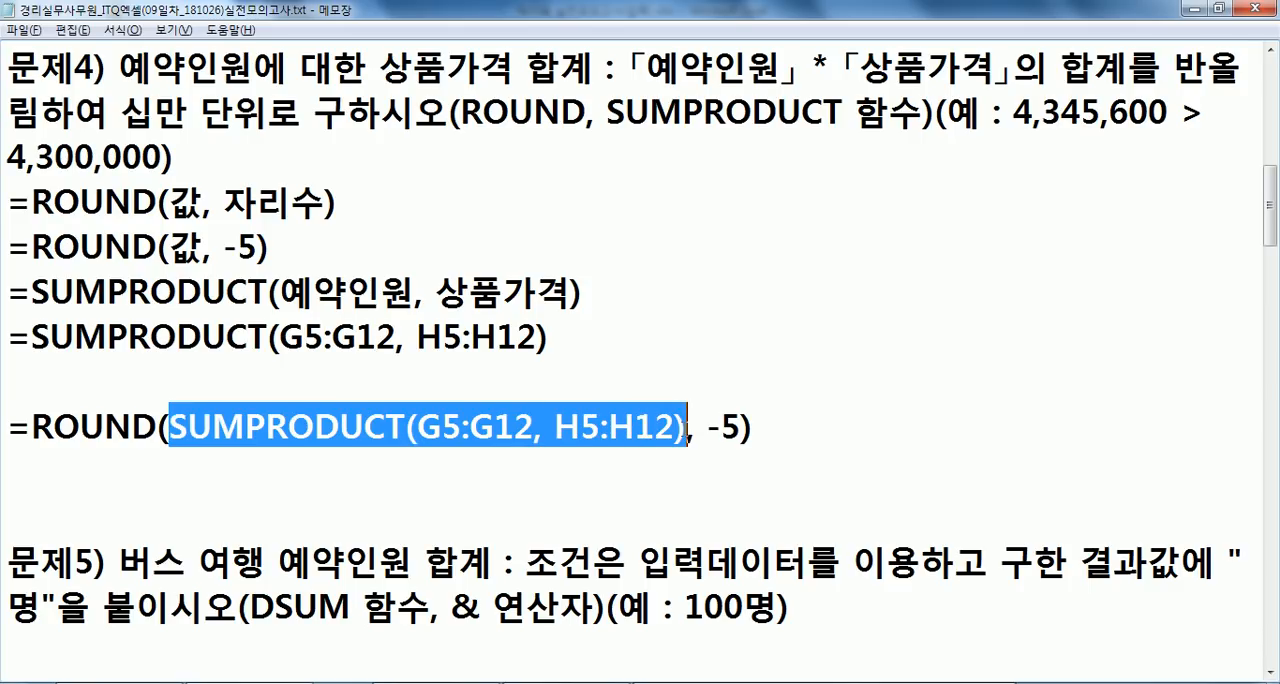
key(alt+Tab)
click(540, 480)
text(=)
key(ctrl+v)
key(Return)
click(530, 480)
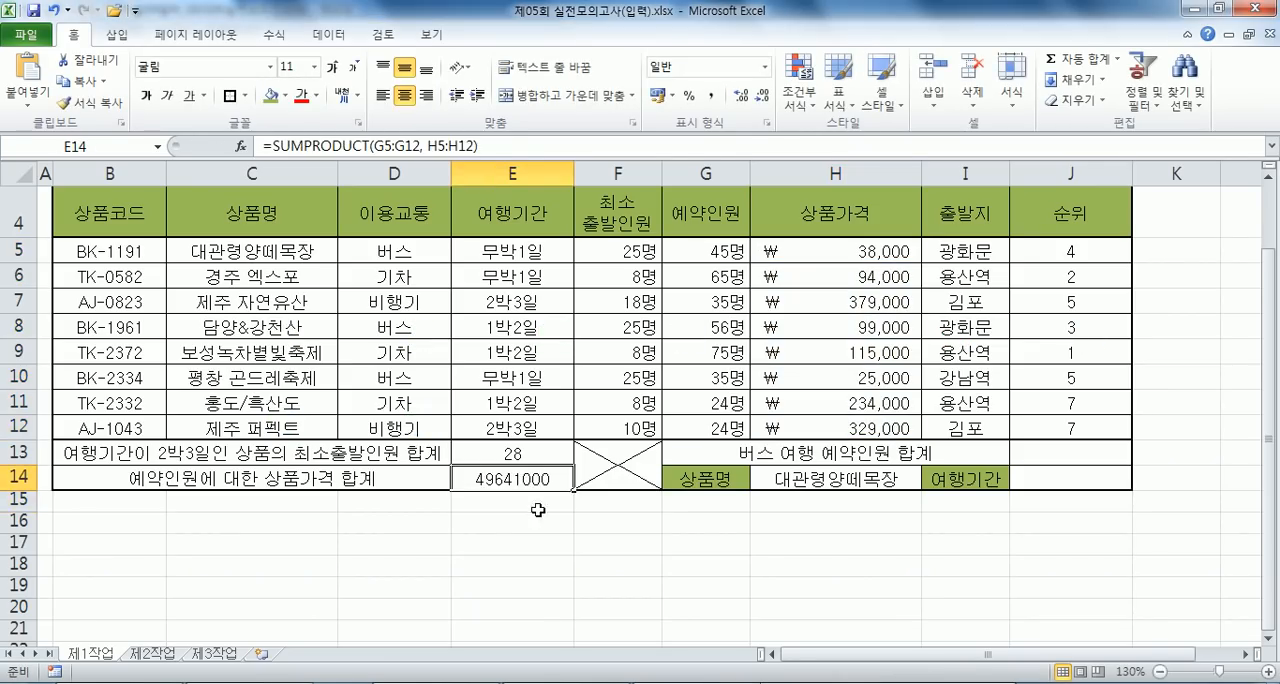
scroll(508, 508, down, 1)
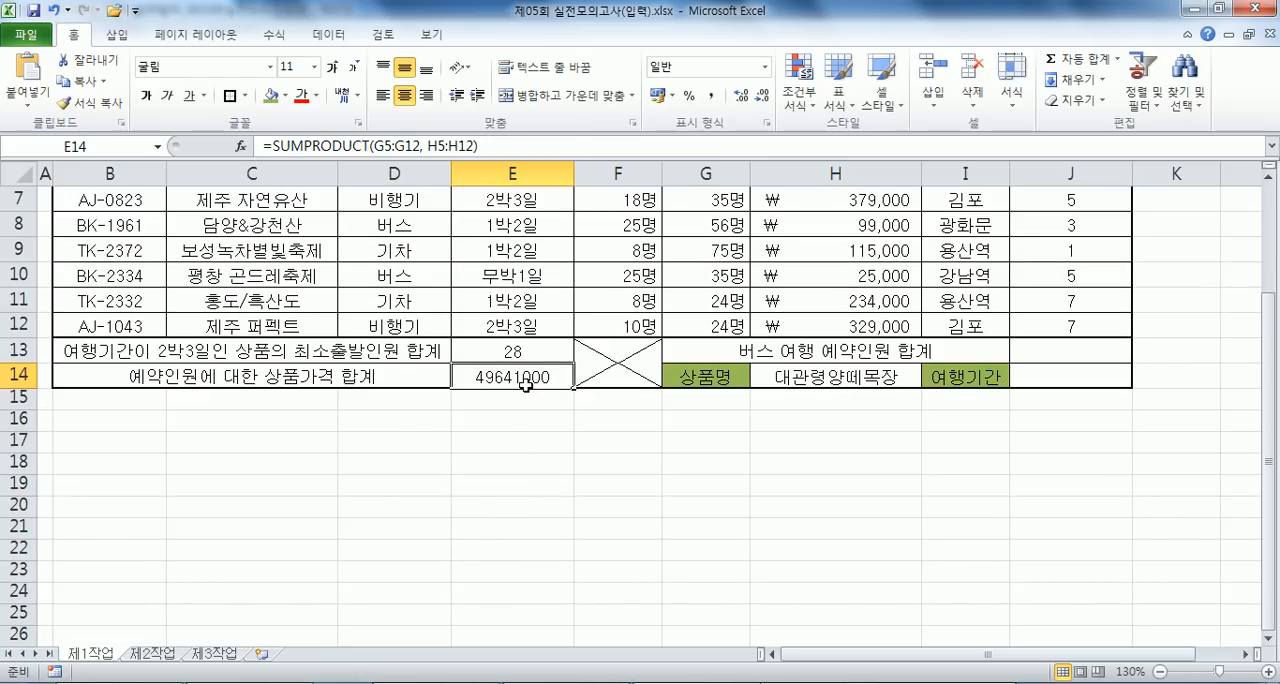
- Copy the nested formula =ROUND(SUMPRODUCT(G5:G12, H5:H12), -5) from the notes and paste it into cell E14 in Excel
key(alt+Tab)
drag(752, 427, 8, 428)
key(ctrl+c)
key(alt+Tab)
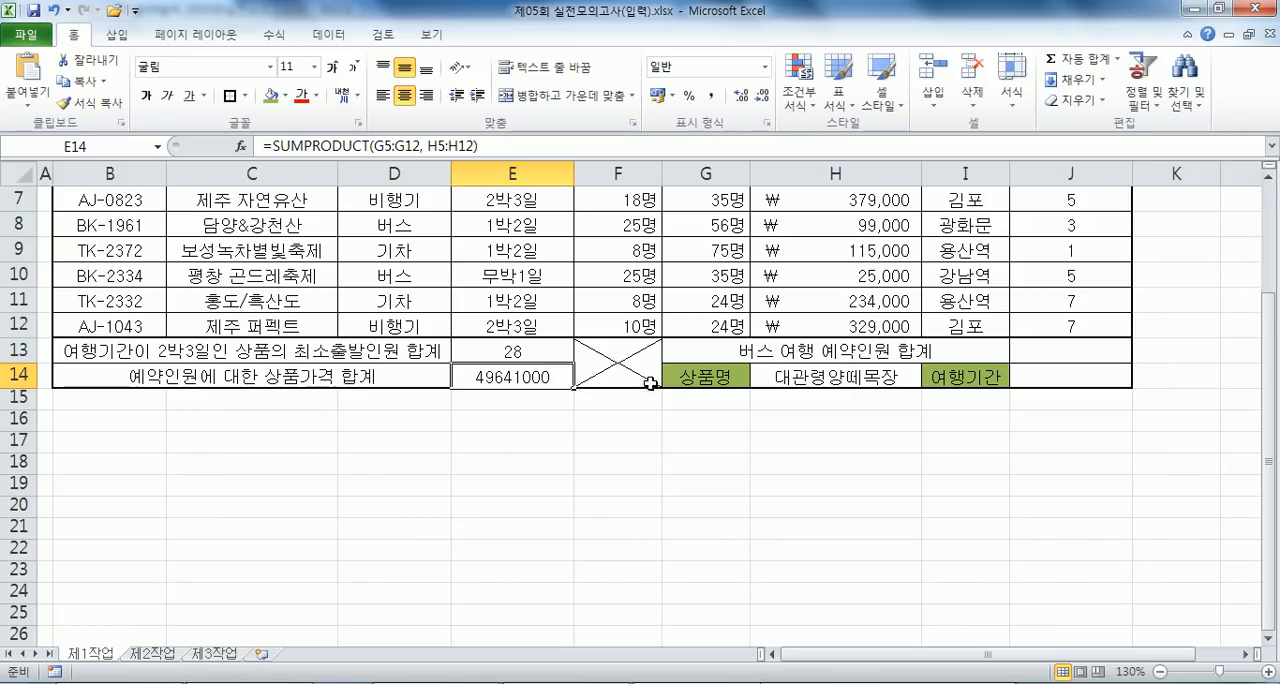
key(ctrl+v)
key(F2)
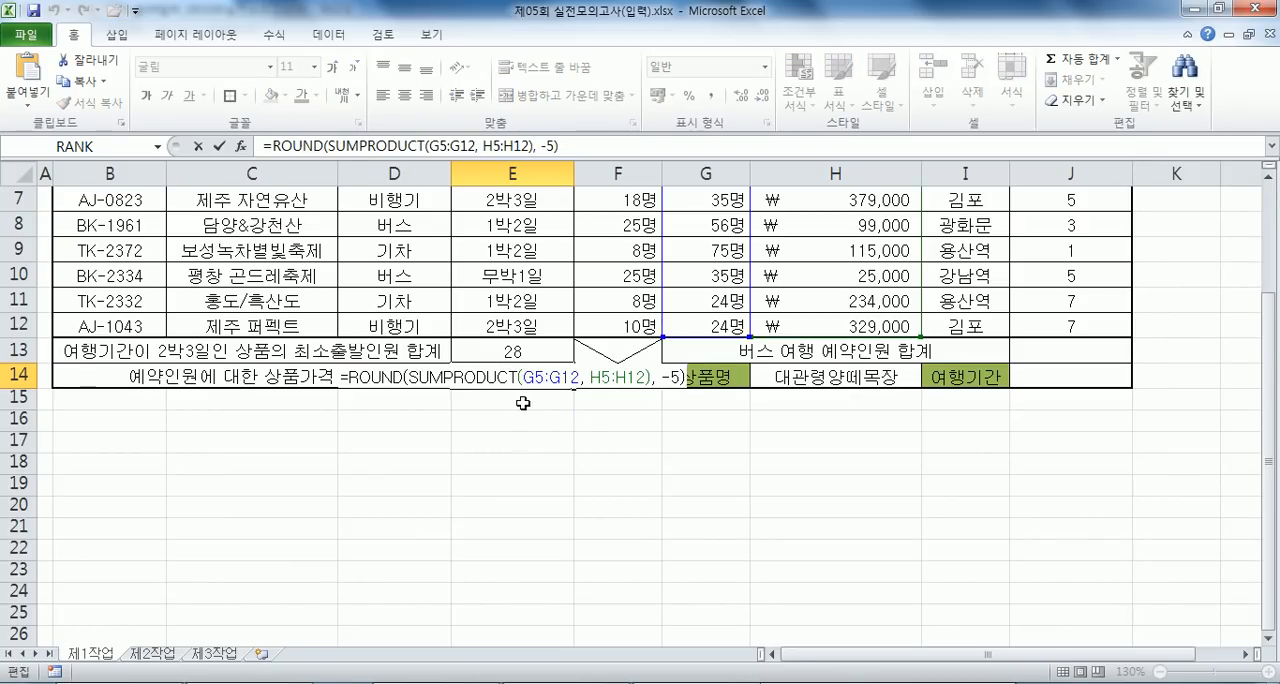
key(Escape)
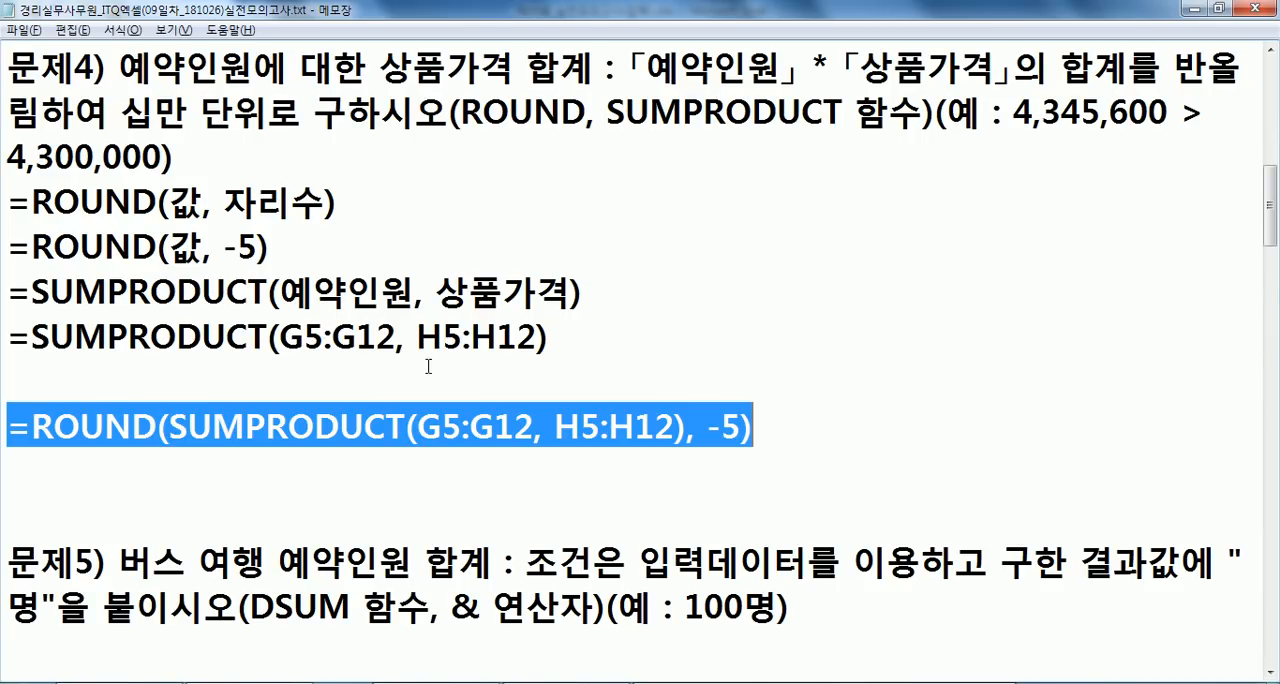
- Check the example number format in the problem 4 notes and apply the comma style to cell E14 in Excel
key(alt+Tab)
click(419, 340)
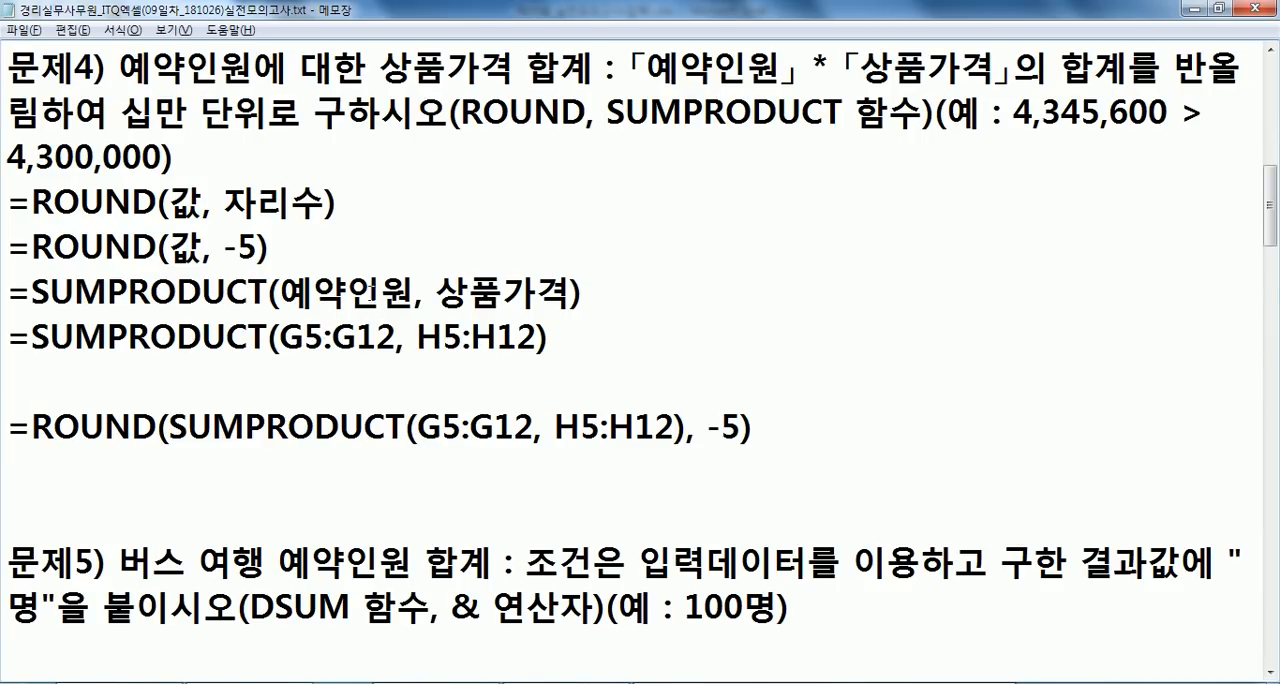
drag(7, 157, 162, 157)
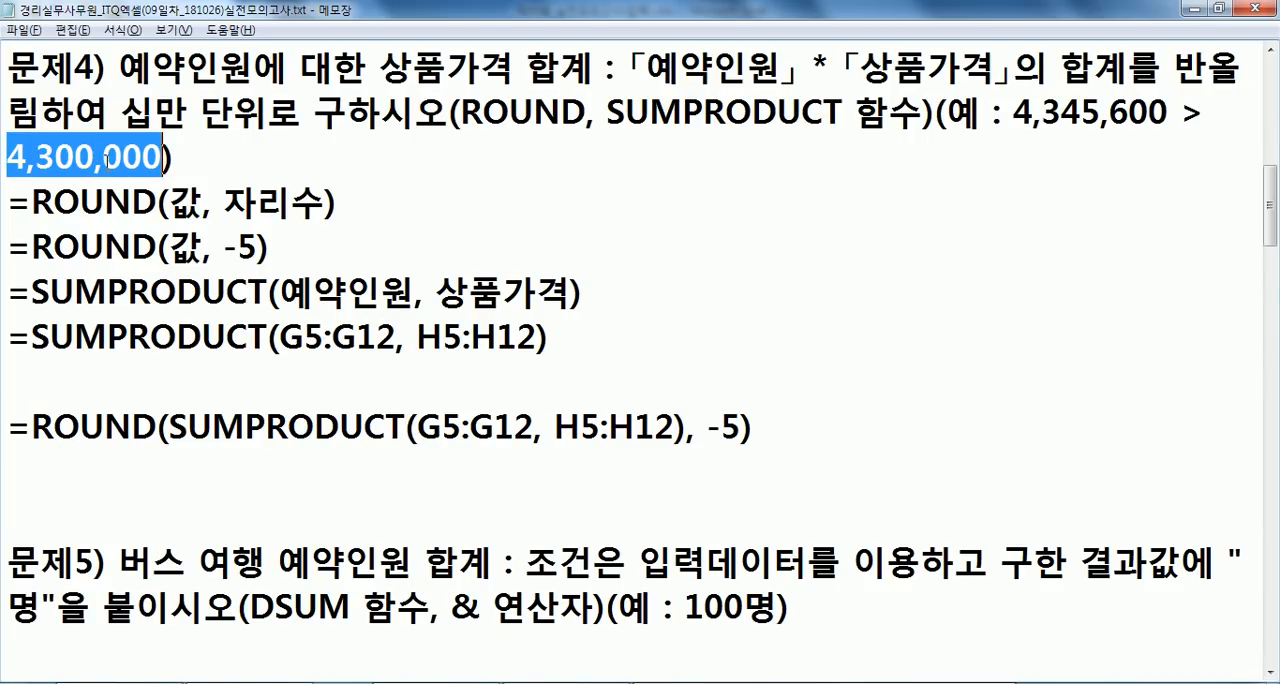
key(alt+Tab)
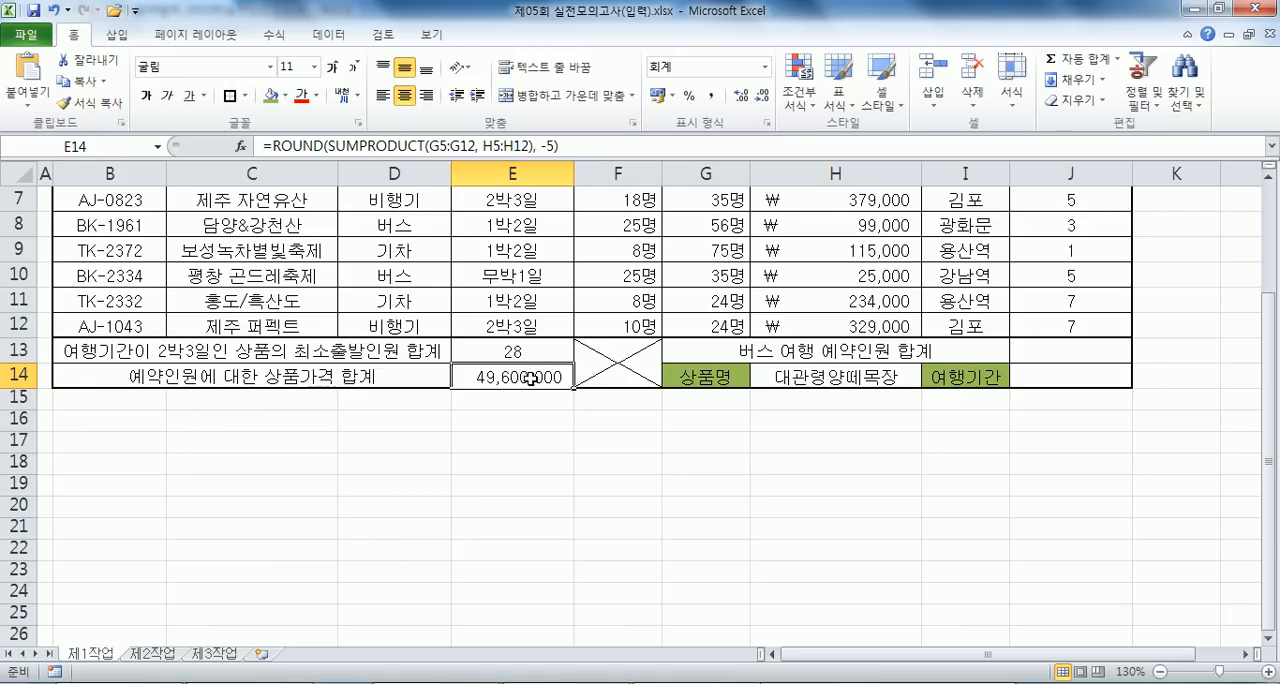
- Review the rounding example of problem 4 in the notes and remove one blank line above problem 5
key(alt+Tab)
scroll(371, 250, up, 1)
drag(1014, 244, 1047, 260)
drag(1101, 259, 1112, 259)
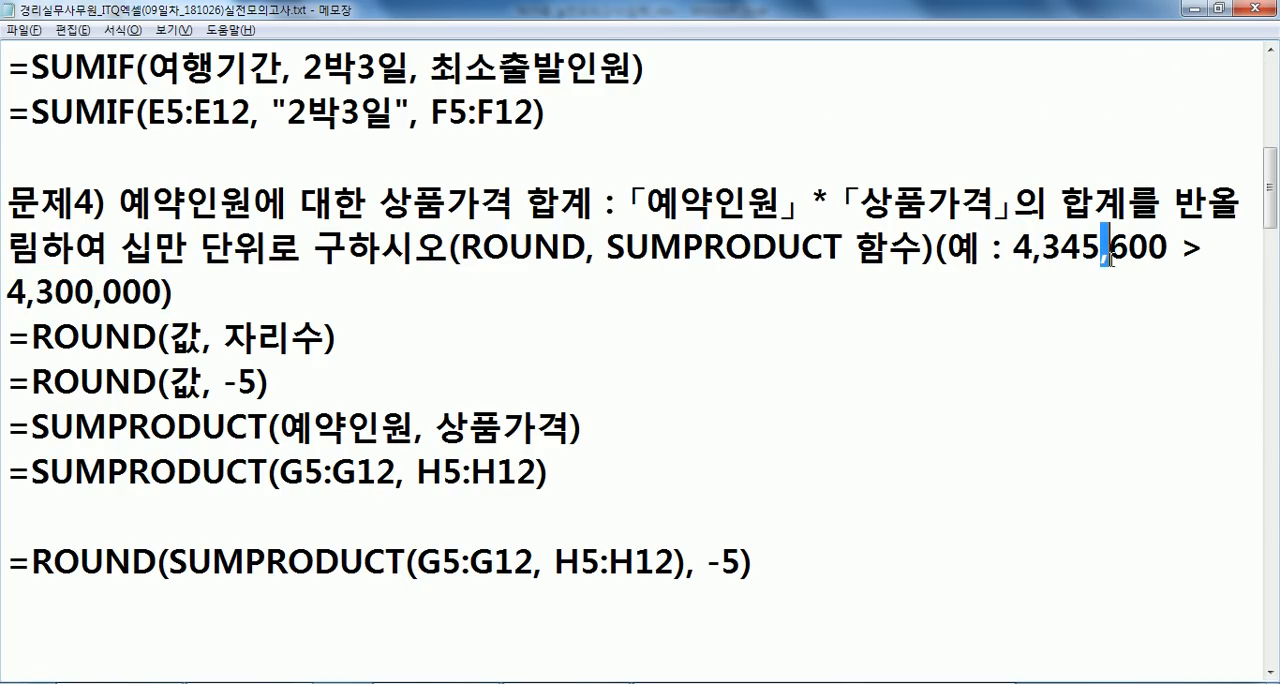
drag(176, 291, 3, 291)
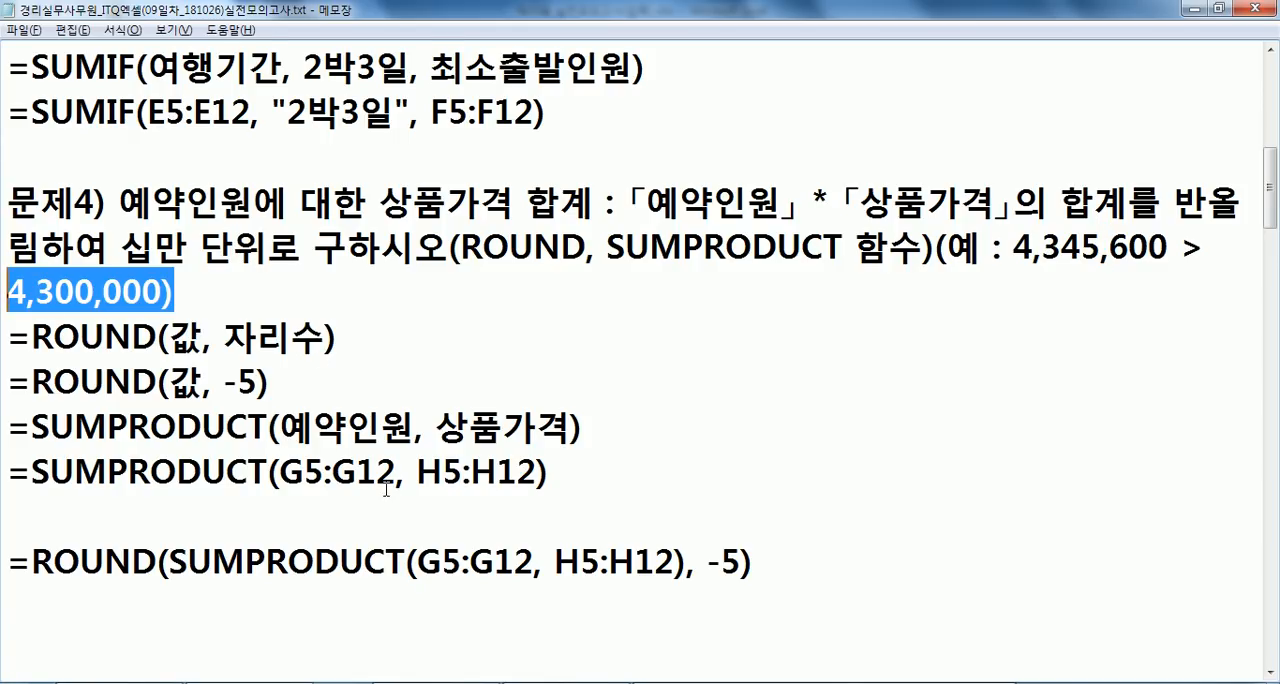
scroll(386, 489, down, 2)
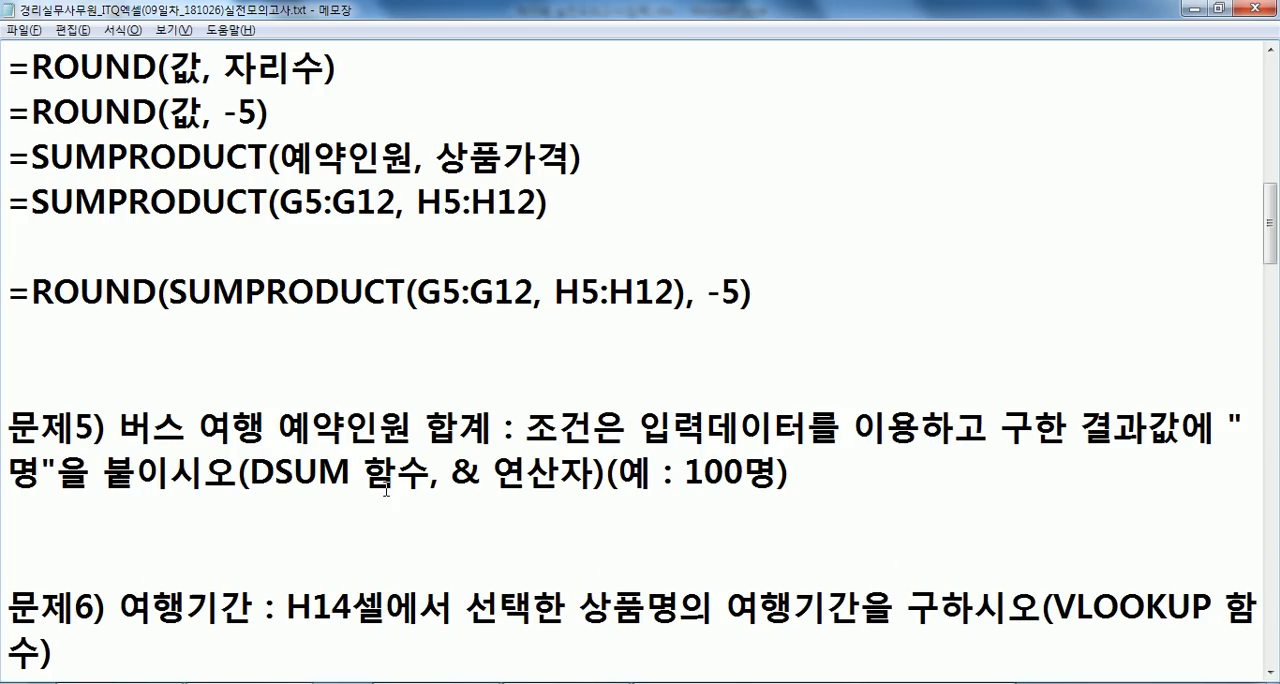
click(163, 328)
key(Delete)
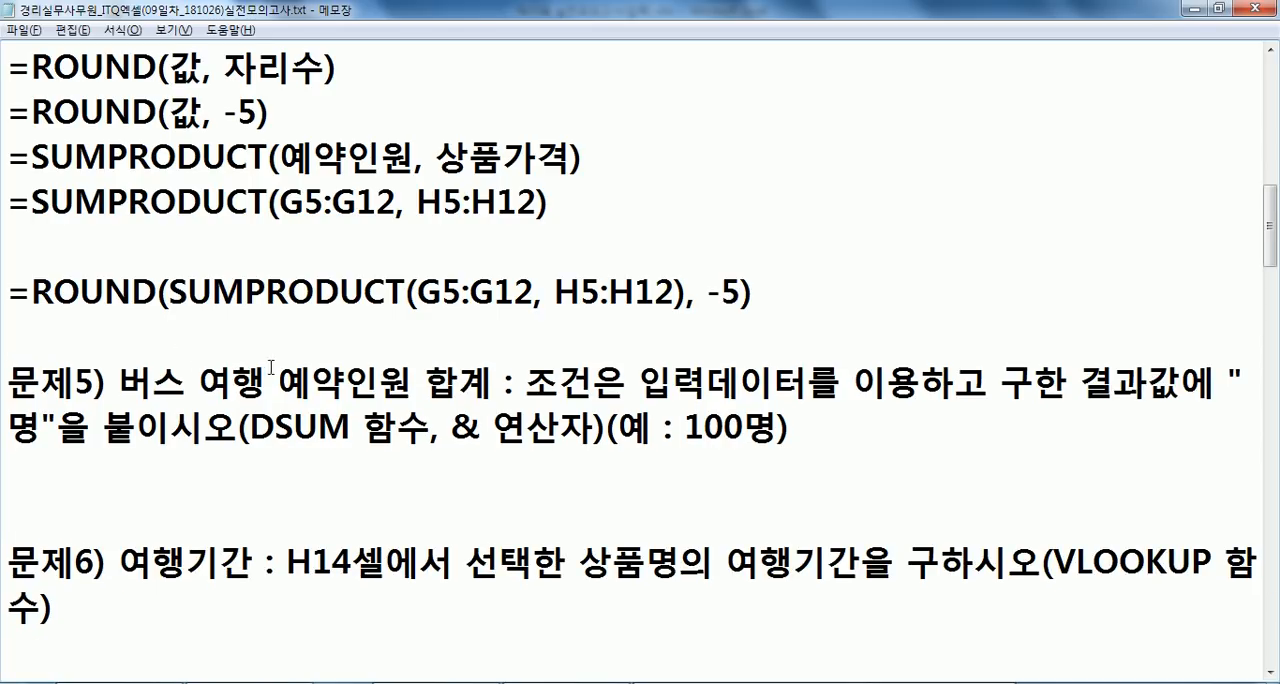
- Review G5:G12 and H5:H12 in Excel and start a comparison formula in F16 with =SUM(PRODUCT(G5:H5)
key(alt+Tab)
drag(692, 356, 700, 535)
drag(826, 357, 808, 535)
scroll(700, 446, down, 2)
scroll(640, 500, up, 1)
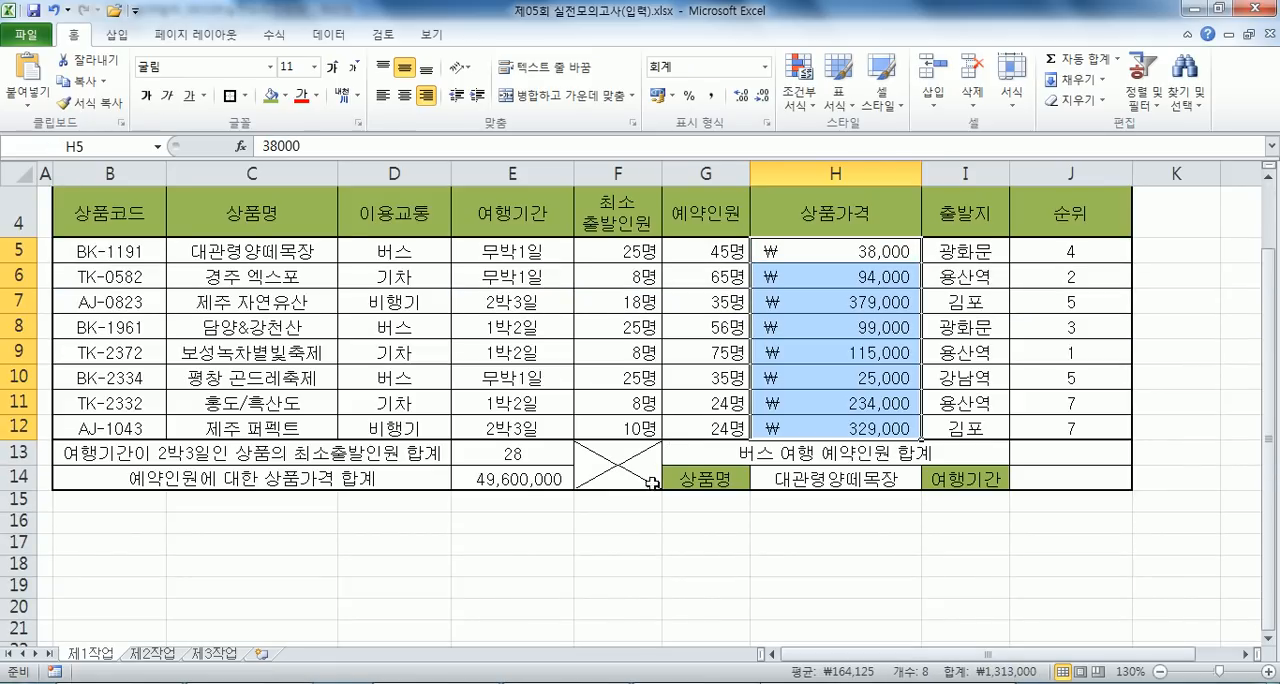
click(609, 526)
text(=)
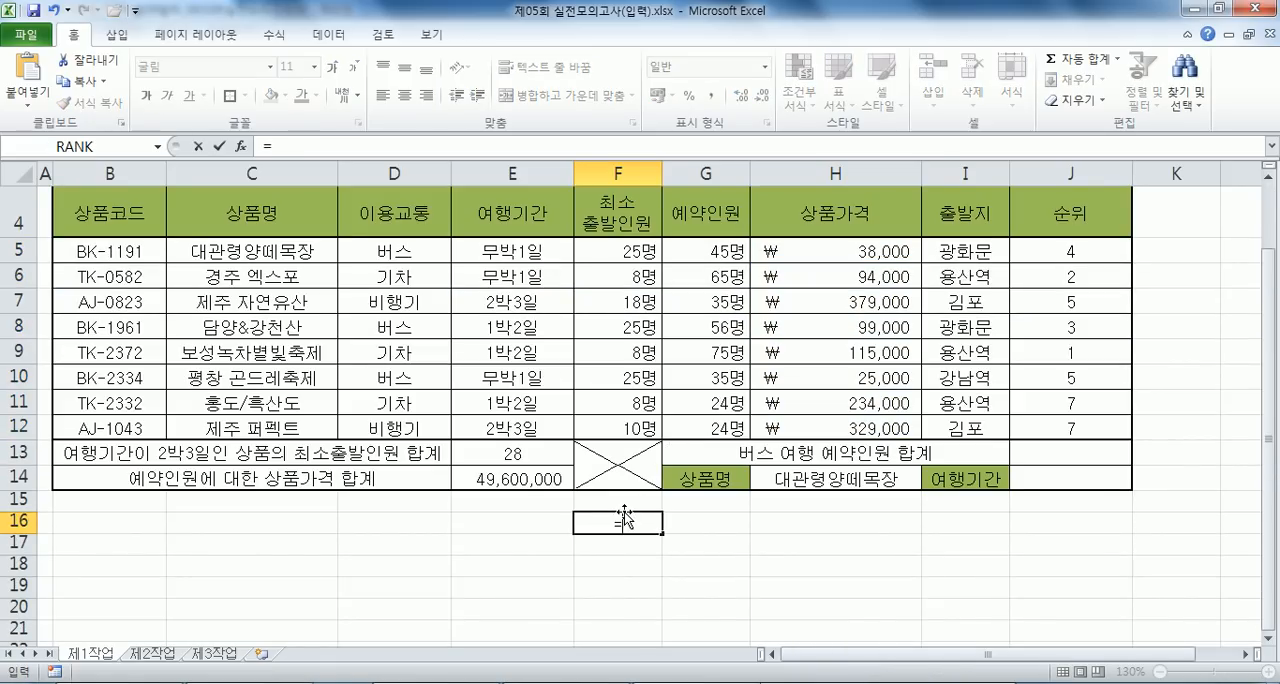
text(SUM()
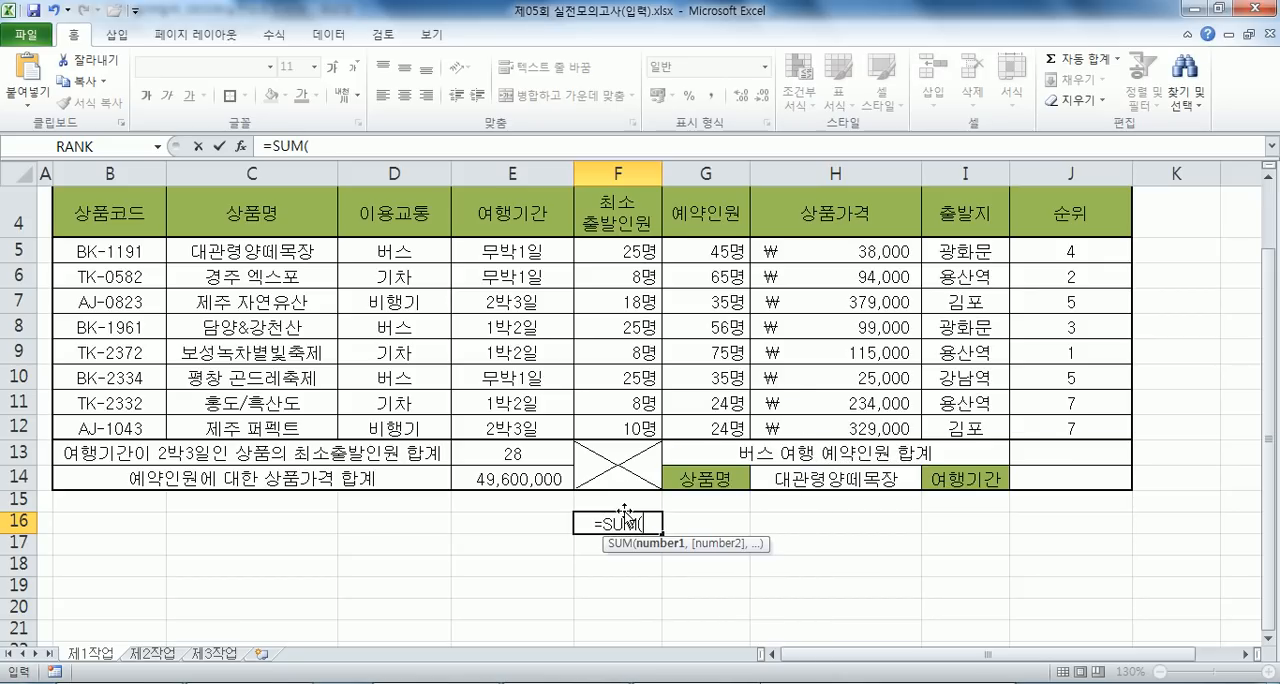
text(PR)
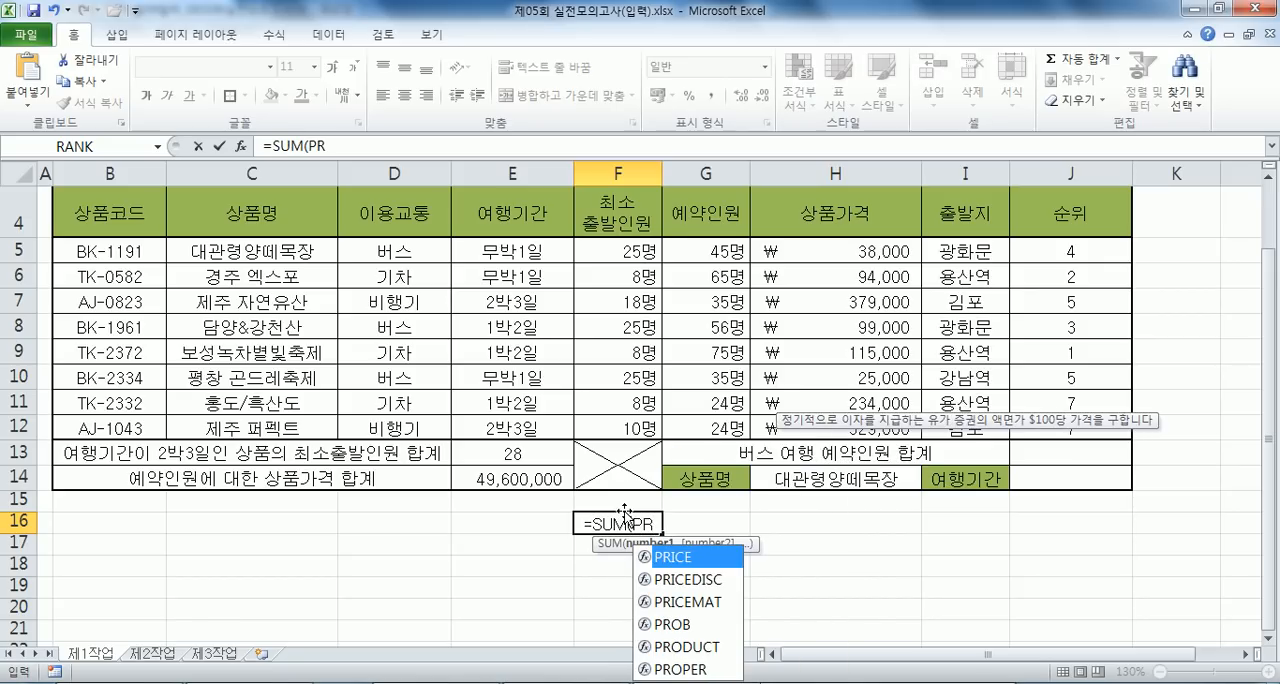
text(O)
key(Down)
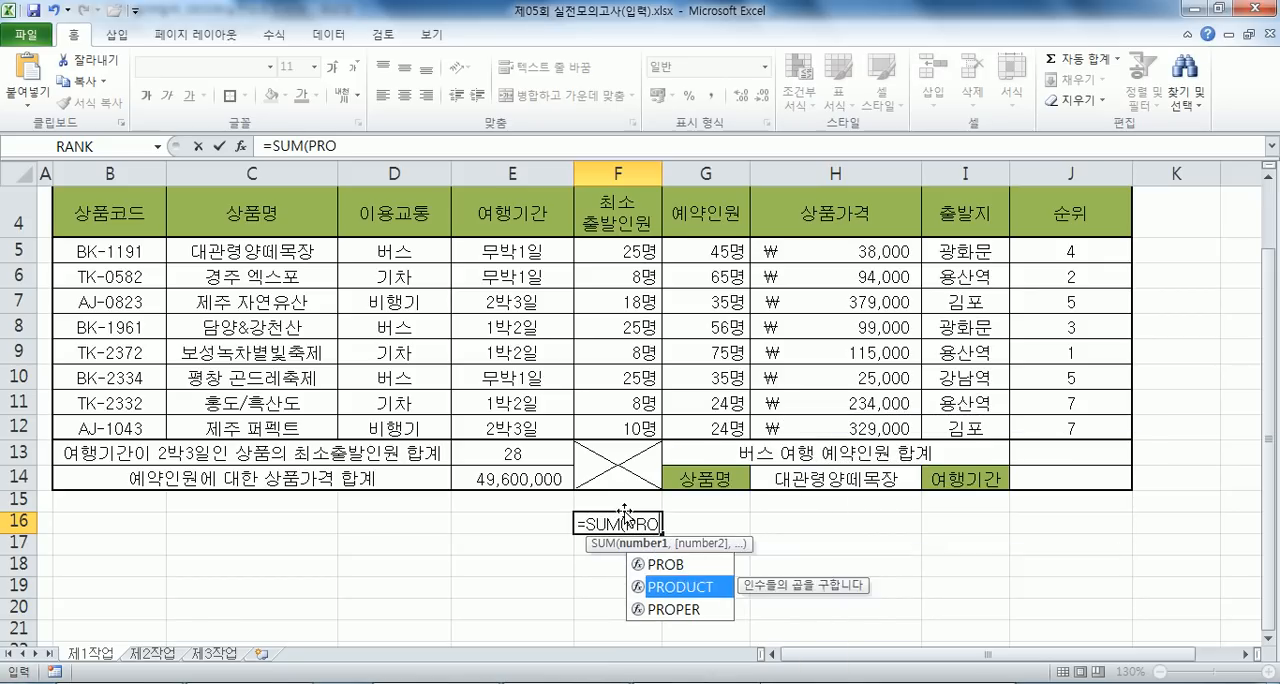
key(Tab)
drag(697, 251, 762, 252)
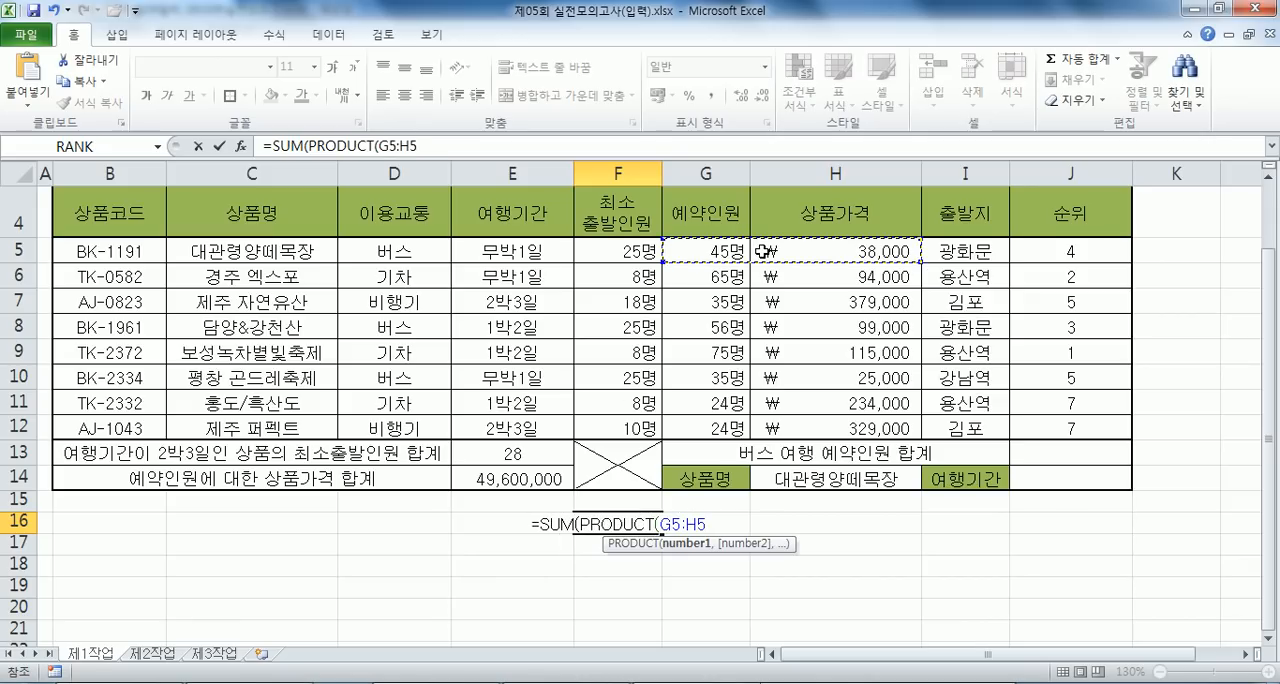
text(,)
key(BackSpace)
text(),RPO)
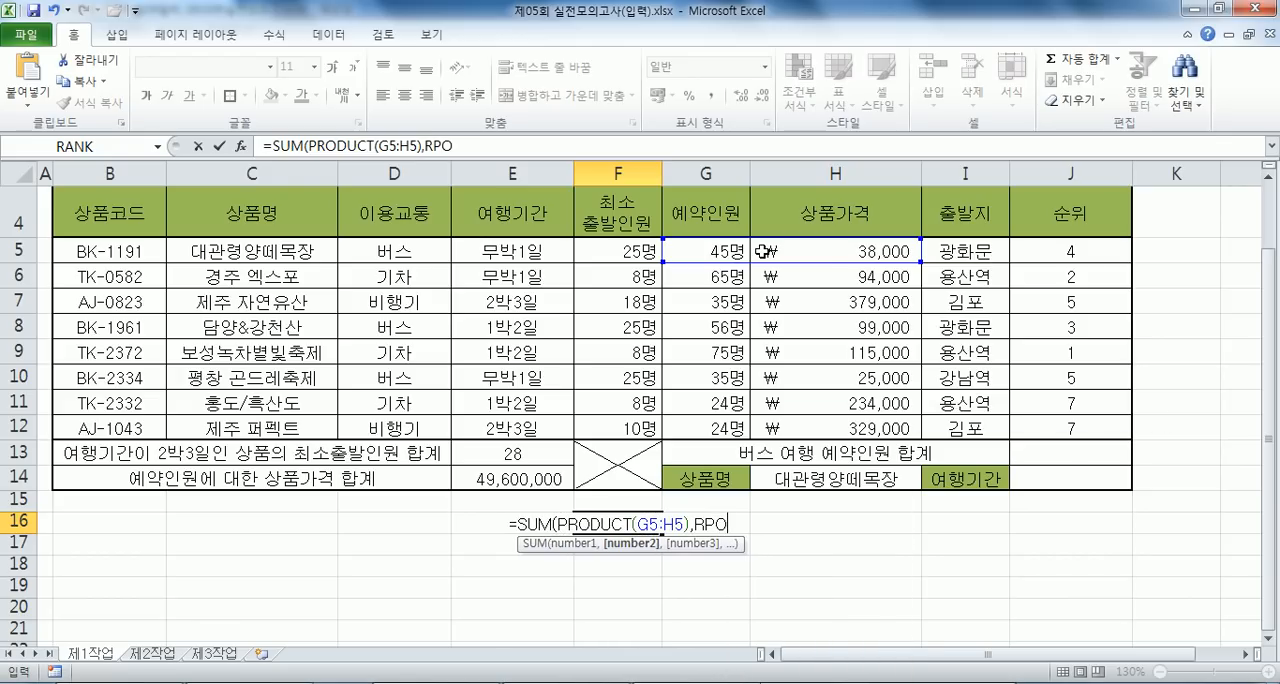
- Add PRODUCT(G6:H6) as the second SUM argument in F16 and accept the formula with its closing parenthesis corrected
key(BackSpace)
key(BackSpace)
key(BackSpace)
text(R)
key(BackSpace)
text(PRO)
key(Return)
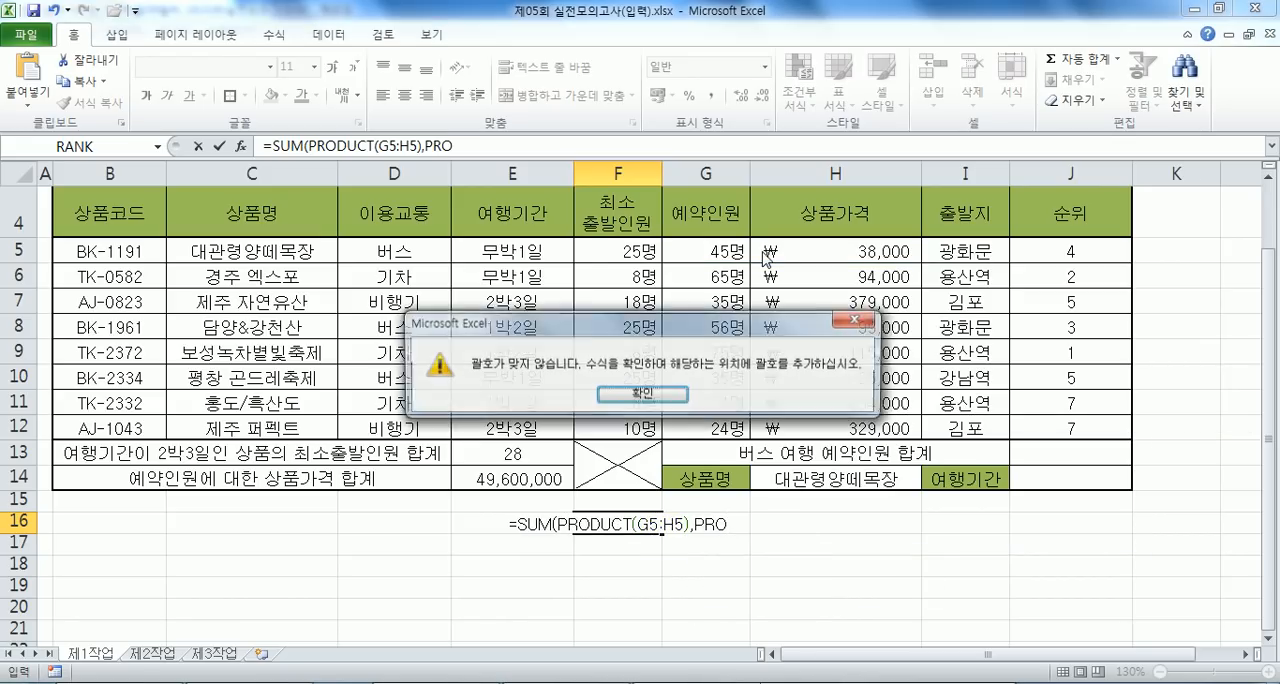
key(Return)
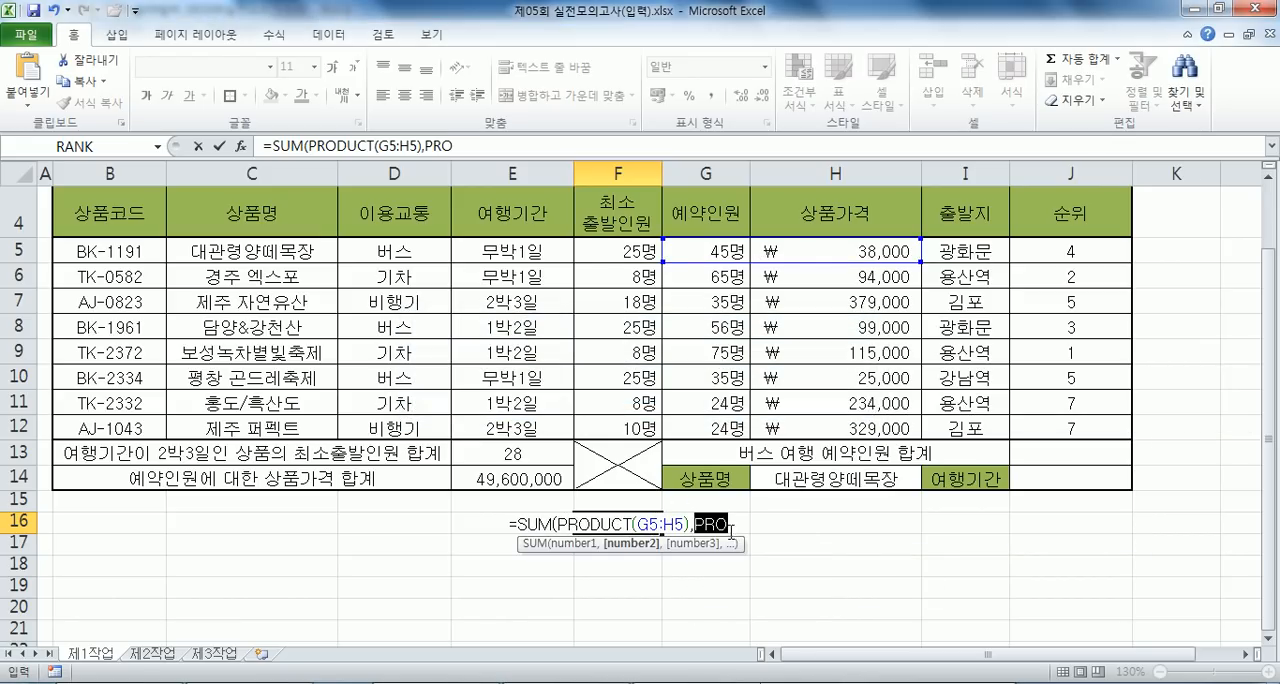
click(727, 522)
text(DUCT()
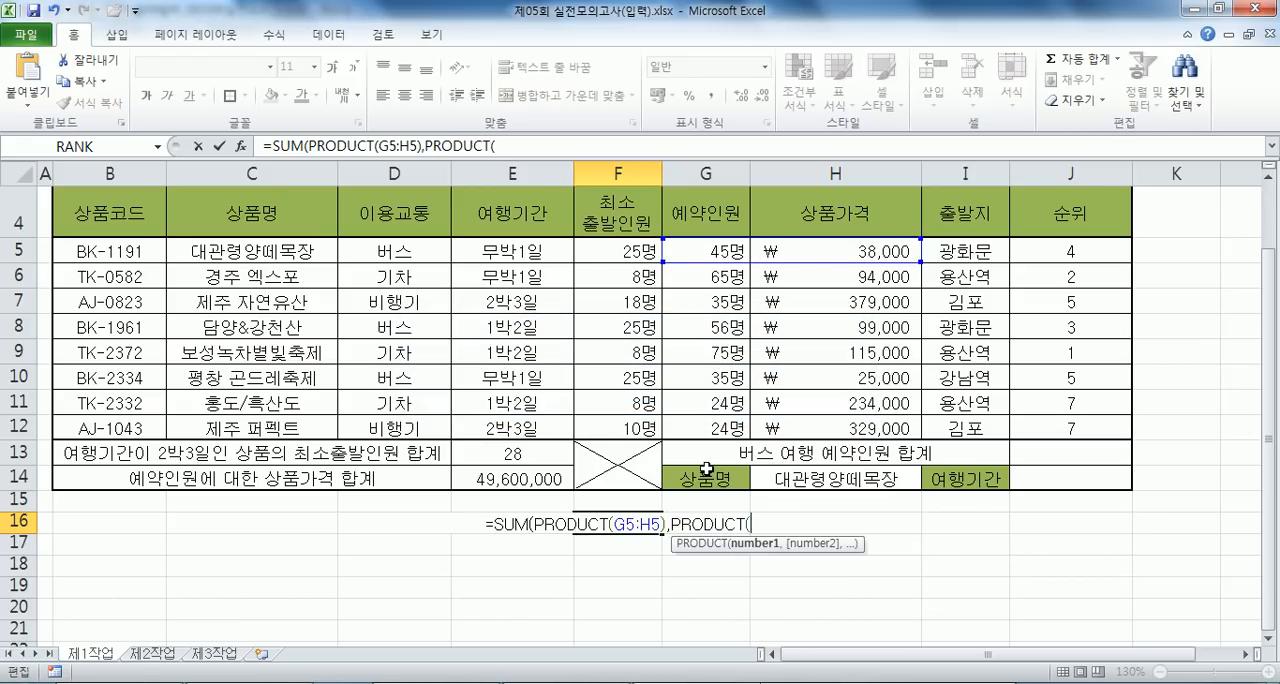
drag(729, 277, 778, 278)
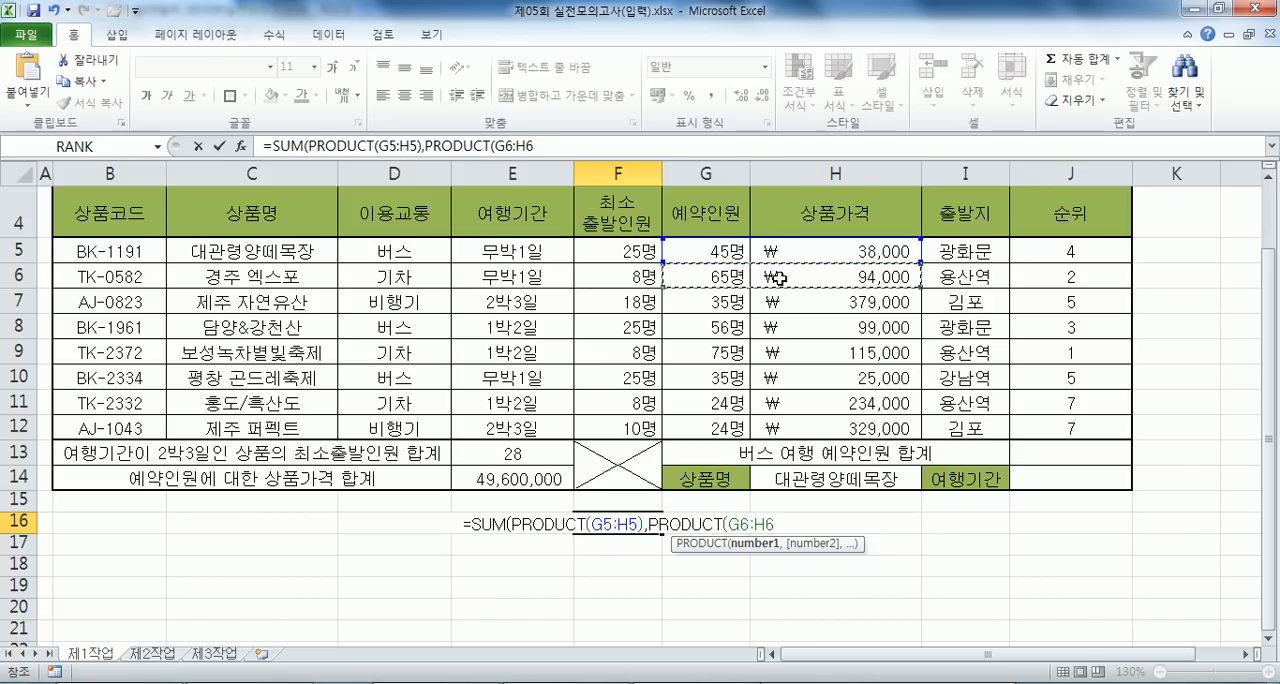
text())
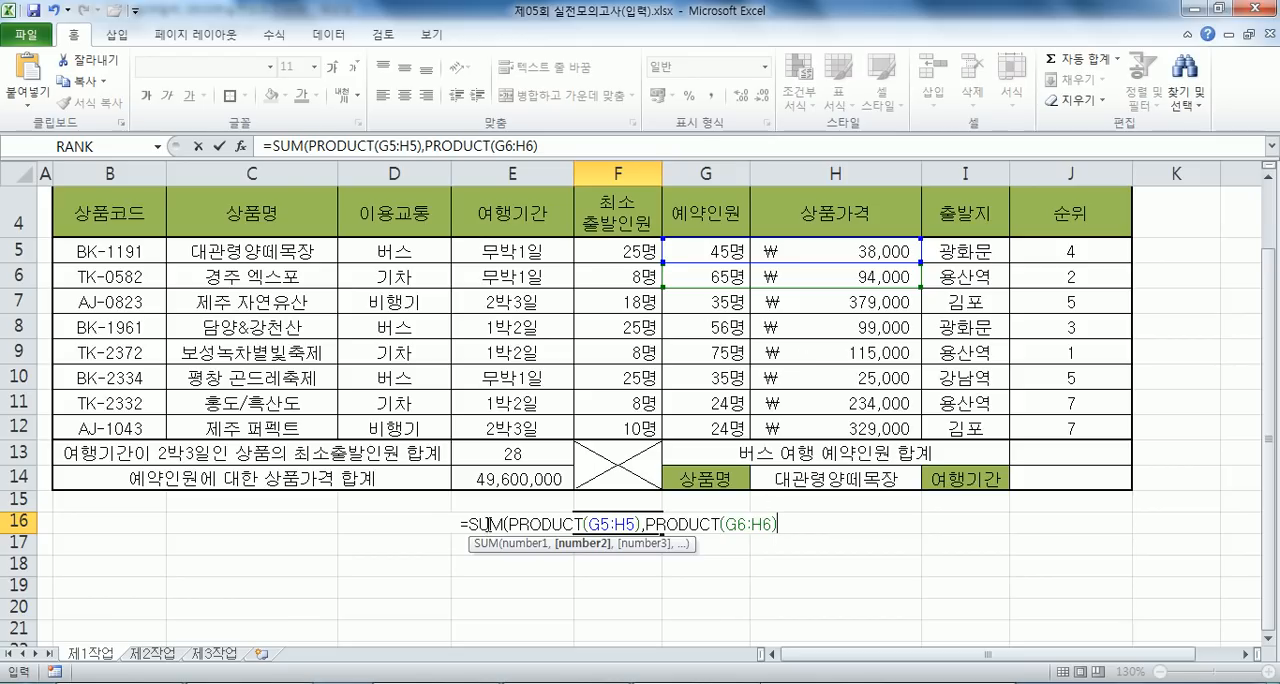
key(Return)
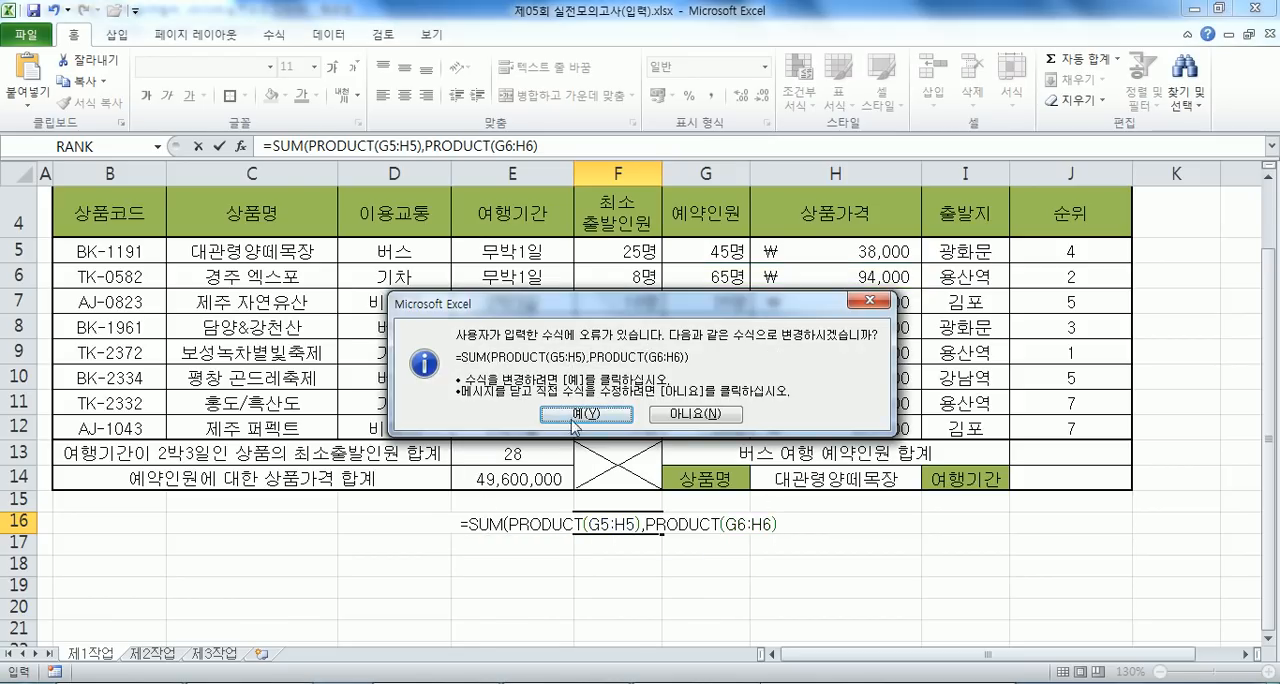
key(Return)
- Compare the F16 formula with the row pairs and with ranges G5:G12 and H5:H12, and clear F16
drag(718, 257, 772, 279)
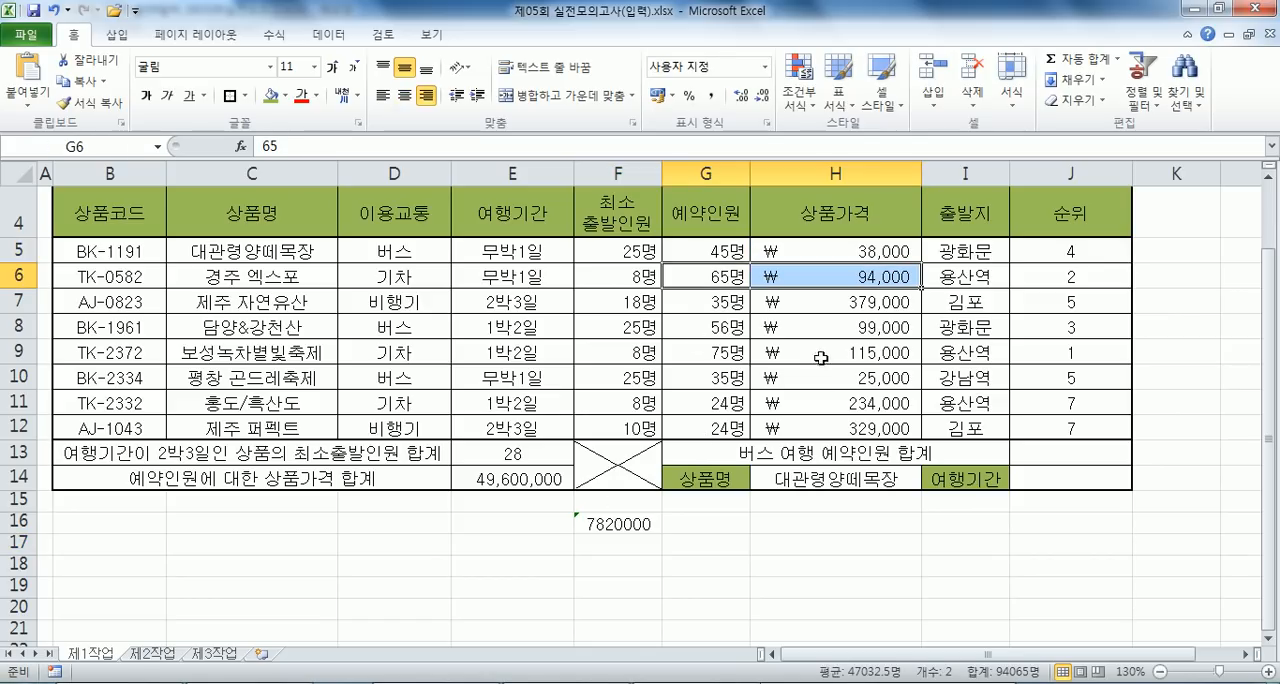
click(624, 526)
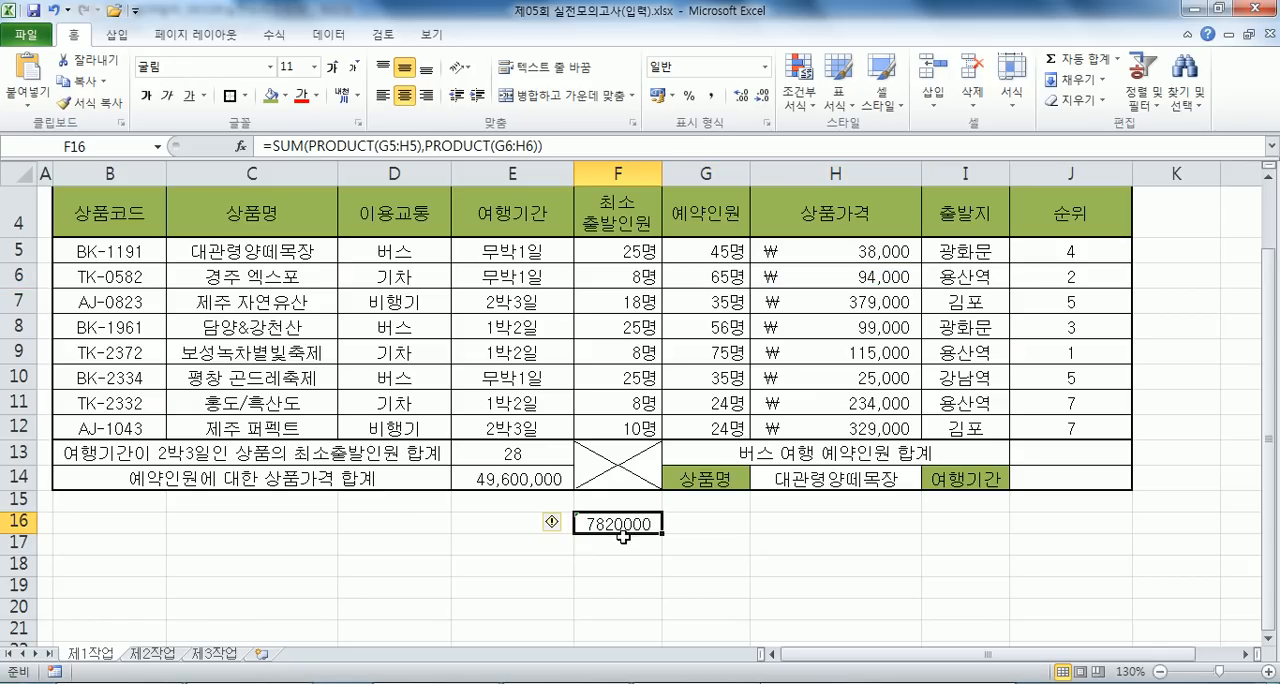
scroll(661, 469, down, 2)
key(F2)
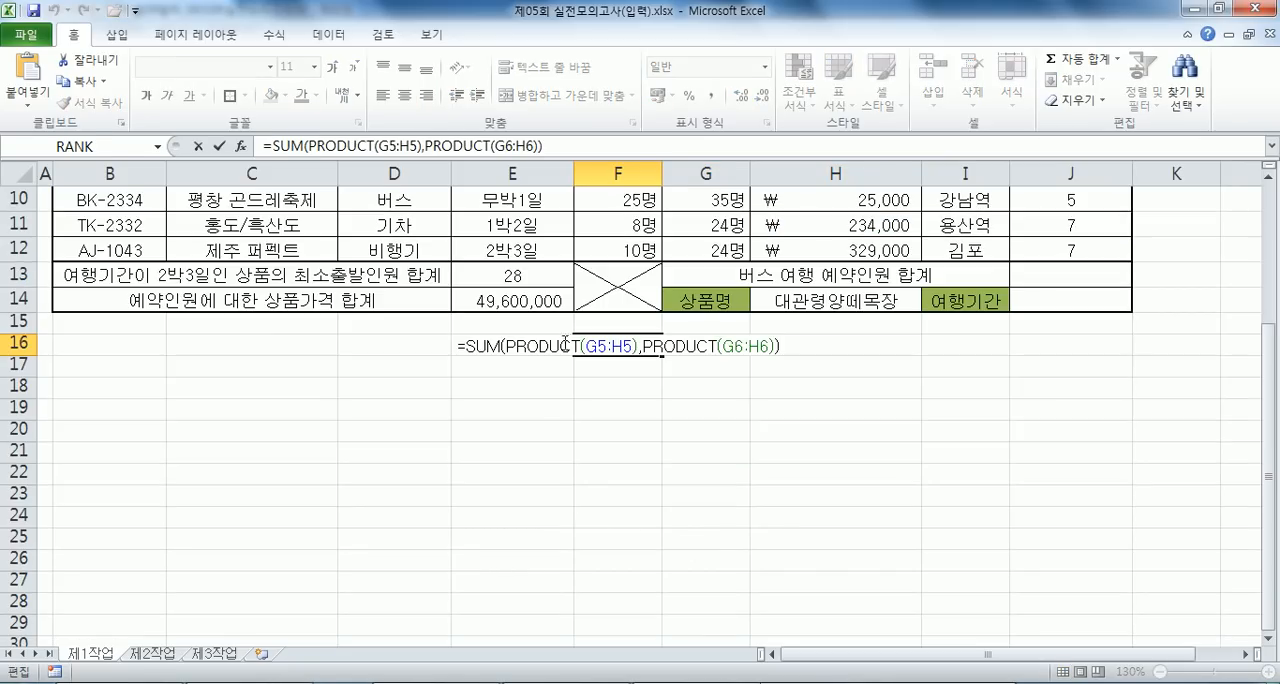
scroll(616, 410, up, 2)
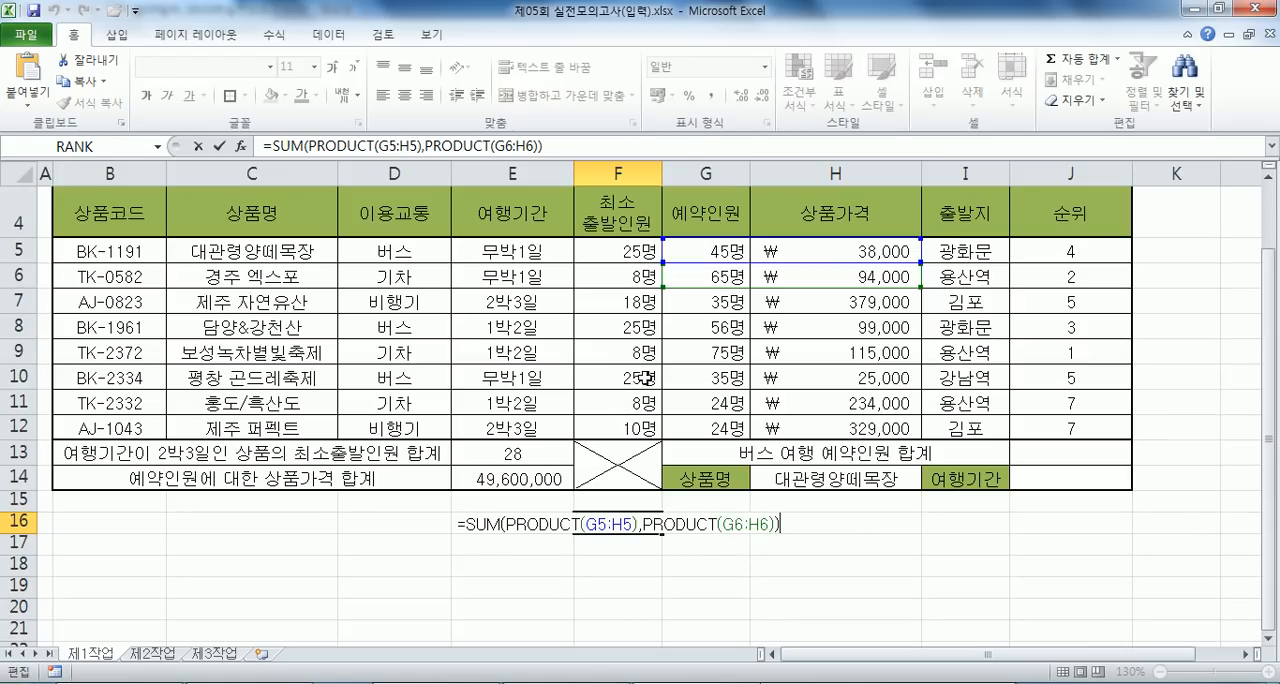
key(Escape)
drag(710, 254, 708, 428)
drag(816, 256, 810, 425)
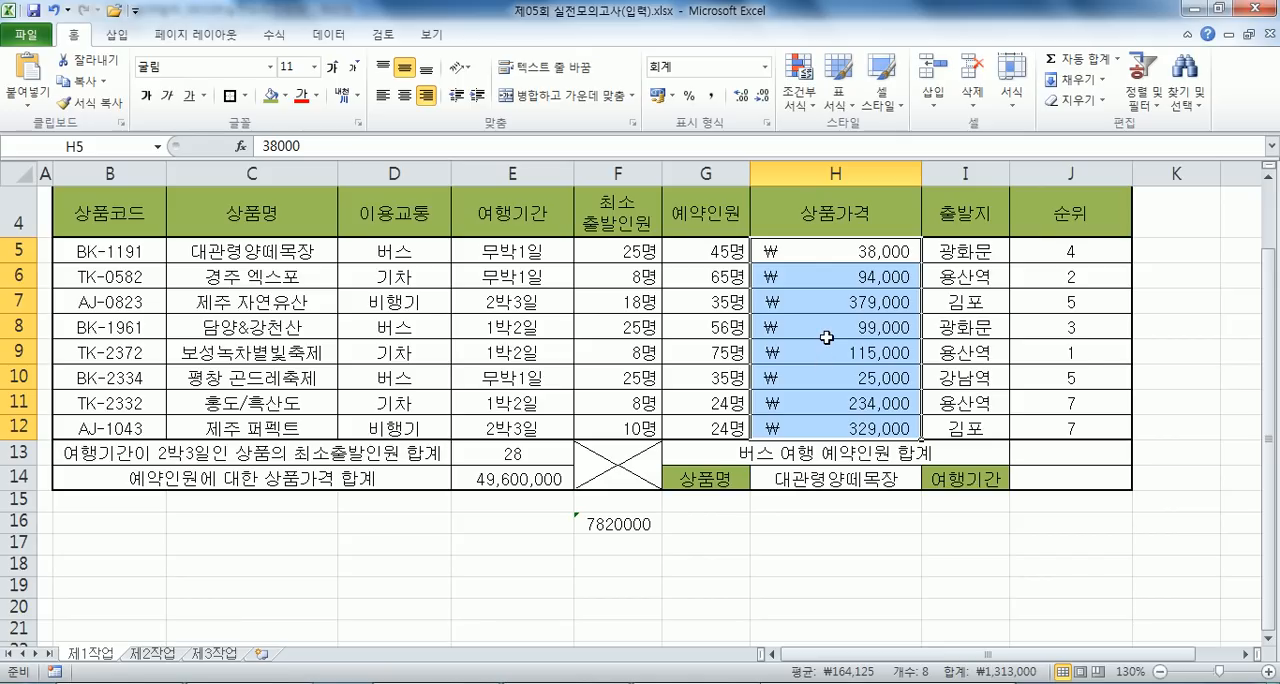
click(617, 519)
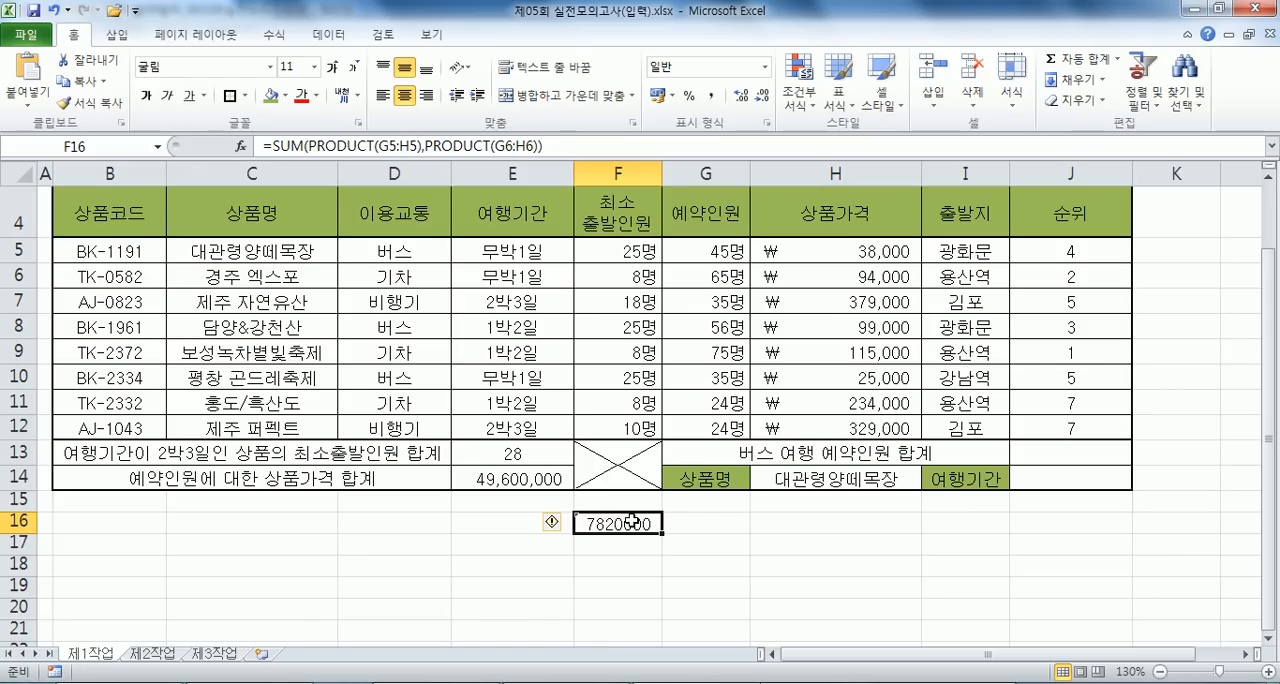
- Read problem 5 about DSUM in the notes and check table range B4:H12 in Excel against it
key(alt+Tab)
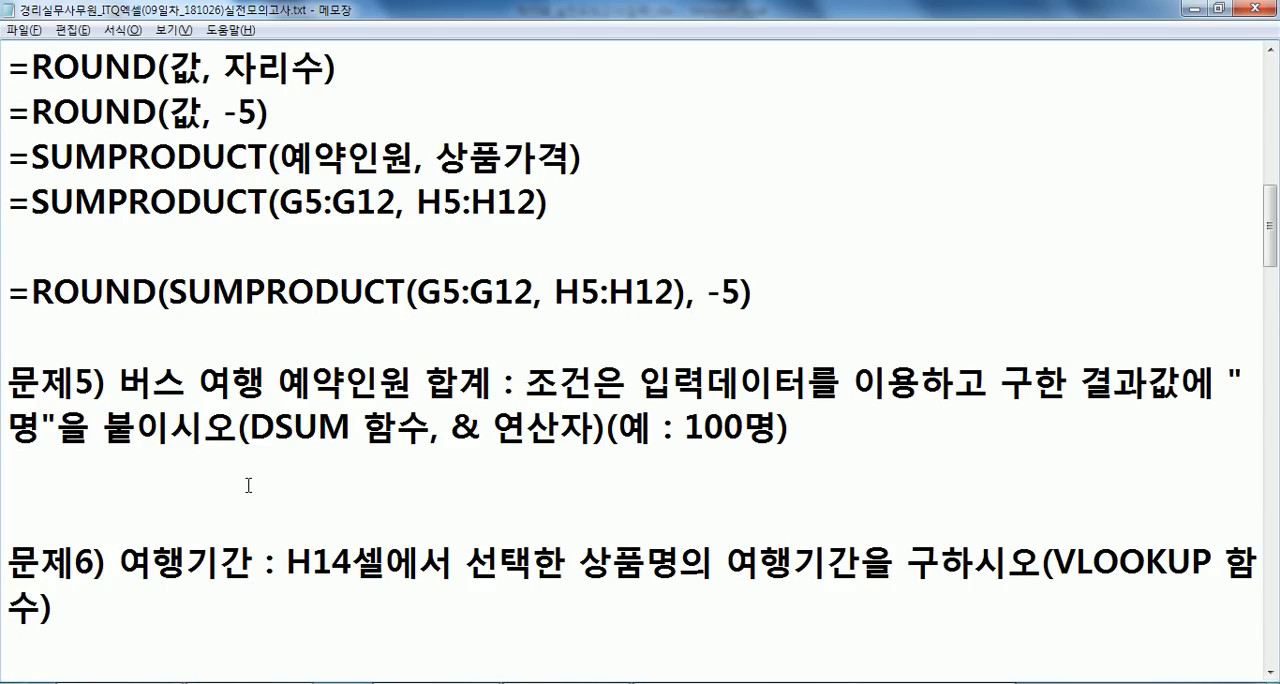
click(186, 458)
scroll(186, 452, down, 1)
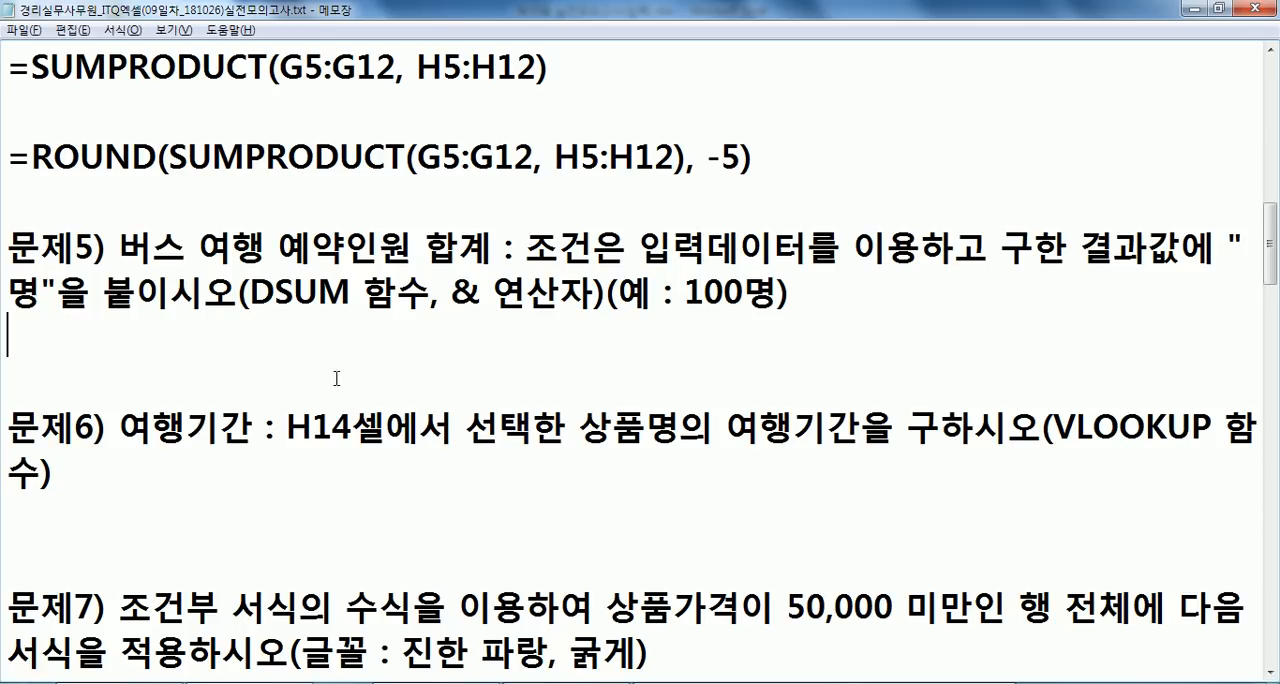
key(alt+Tab)
mouse_move(116, 201)
mouse_down()
mouse_move(600, 250)
mouse_move(815, 430)
mouse_up()
key(alt+Tab)
scroll(305, 283, up, 1)
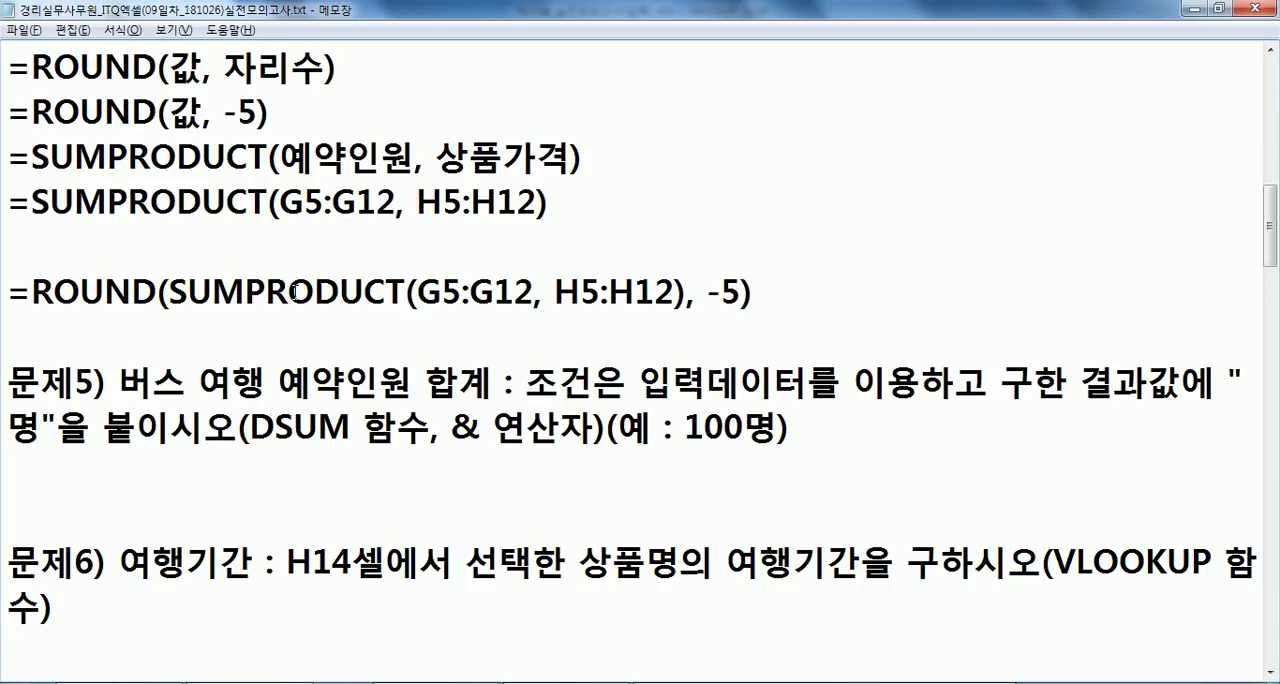
- Examine D4:D5 as the DSUM criteria, the 예약인원 header as the field and B4:H12 as the database
key(alt+Tab)
click(400, 220)
drag(400, 220, 403, 250)
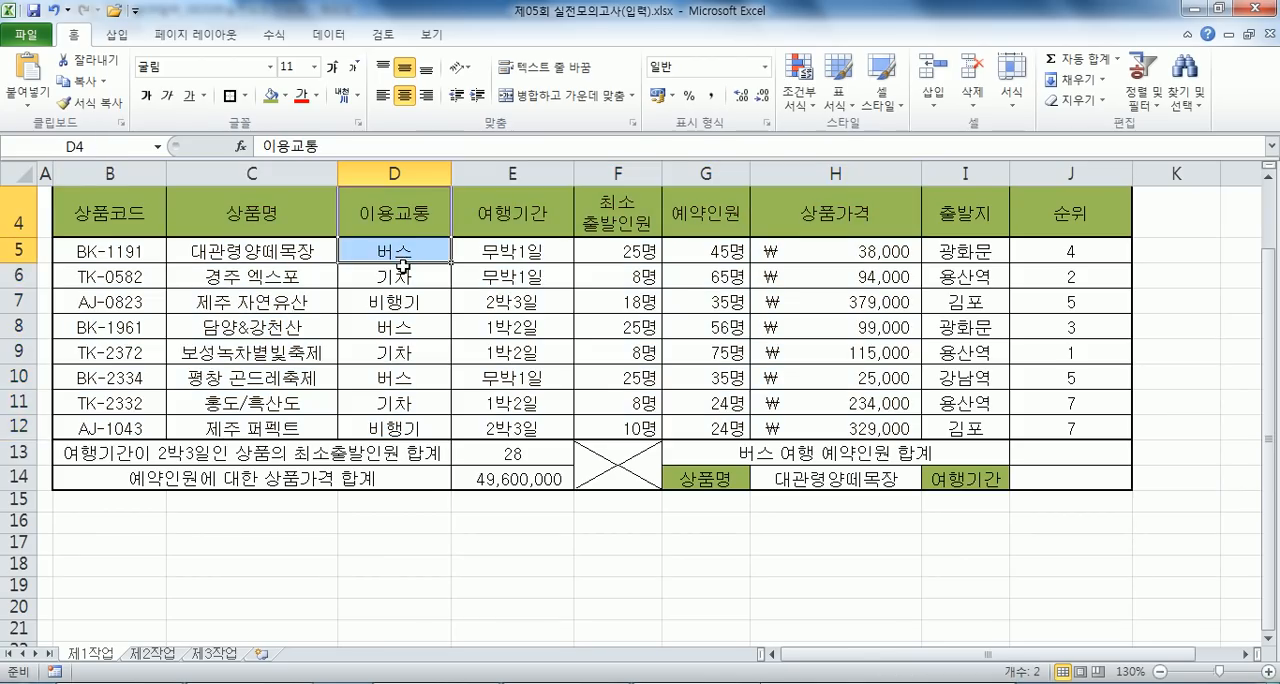
key(alt+Tab)
key(alt+Tab)
click(695, 248)
click(715, 200)
drag(98, 208, 796, 427)
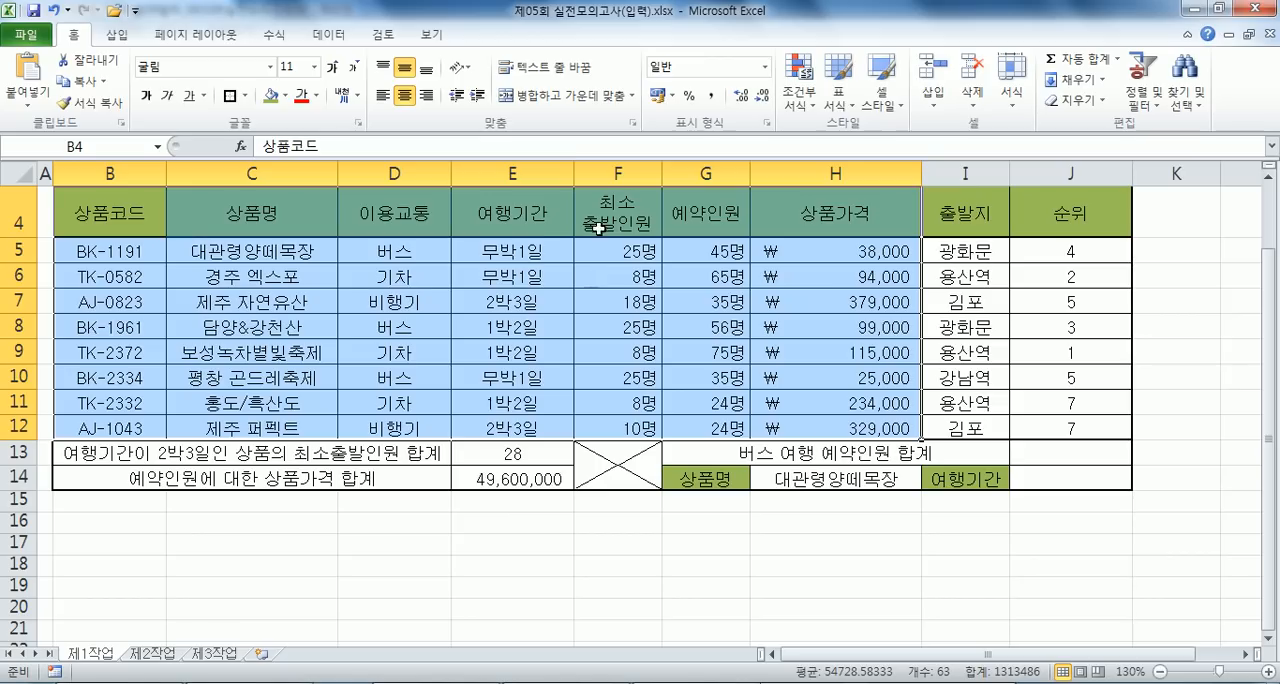
click(674, 212)
drag(369, 212, 369, 248)
key(alt+Tab)
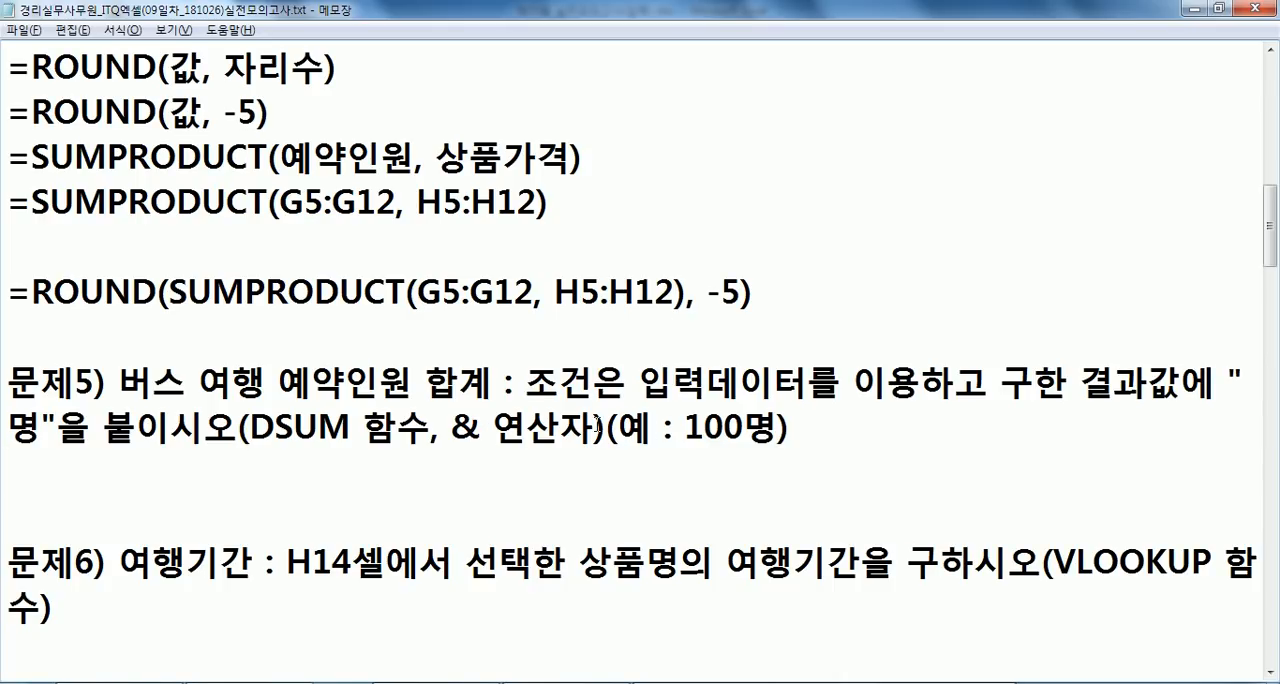
- Switch to Excel and enter a DSUM formula in J13 with database B4:H12, field G4 and criteria D4:D5
key(alt+Tab)
click(1047, 450)
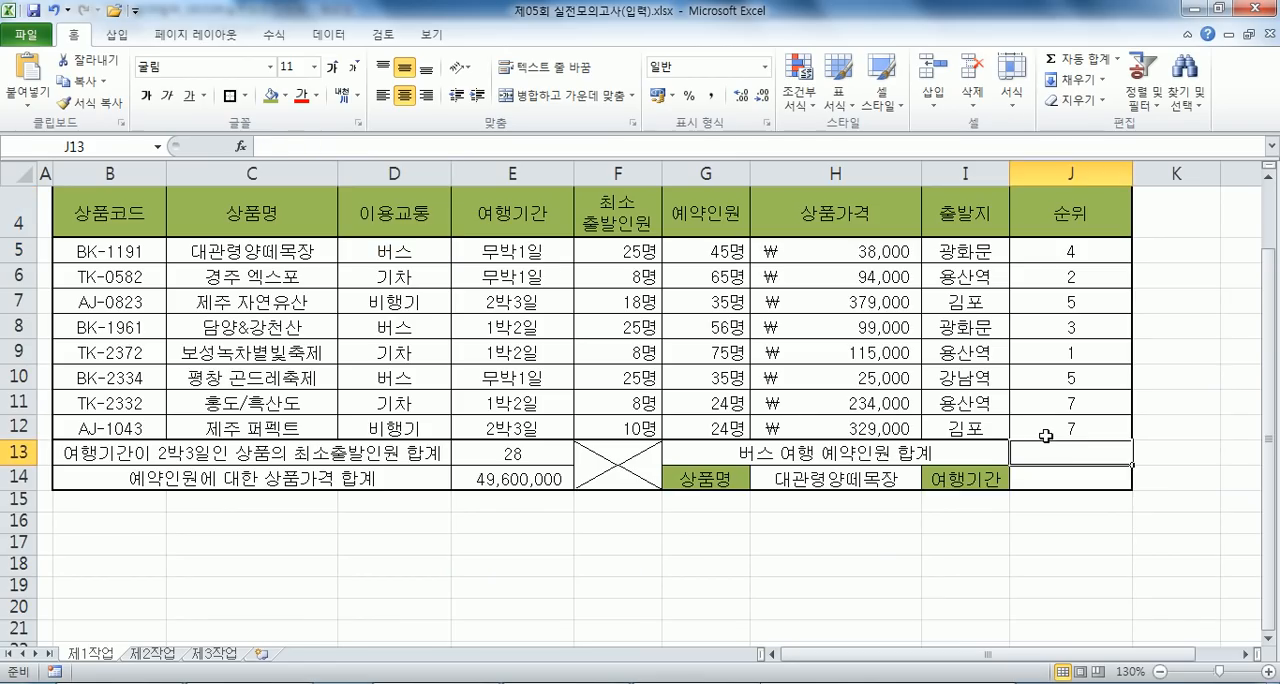
text(=DS)
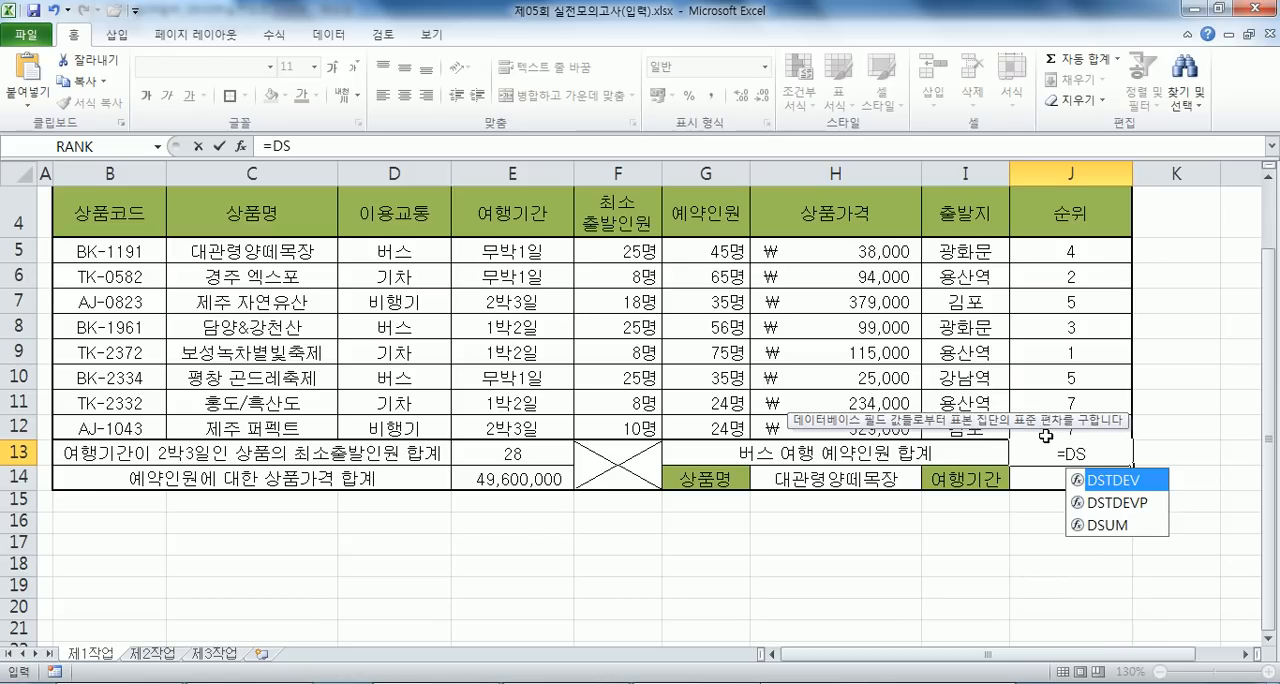
key(Down)
key(Down)
key(Tab)
drag(88, 232, 802, 409)
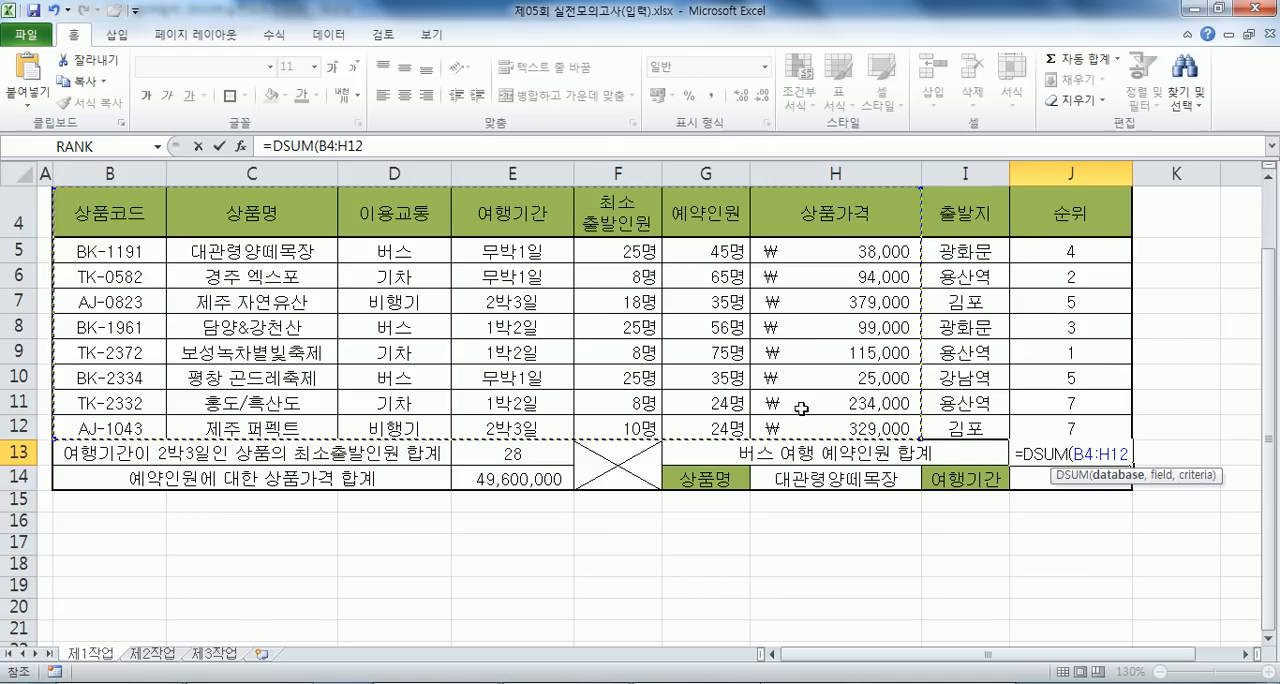
text(,)
click(697, 211)
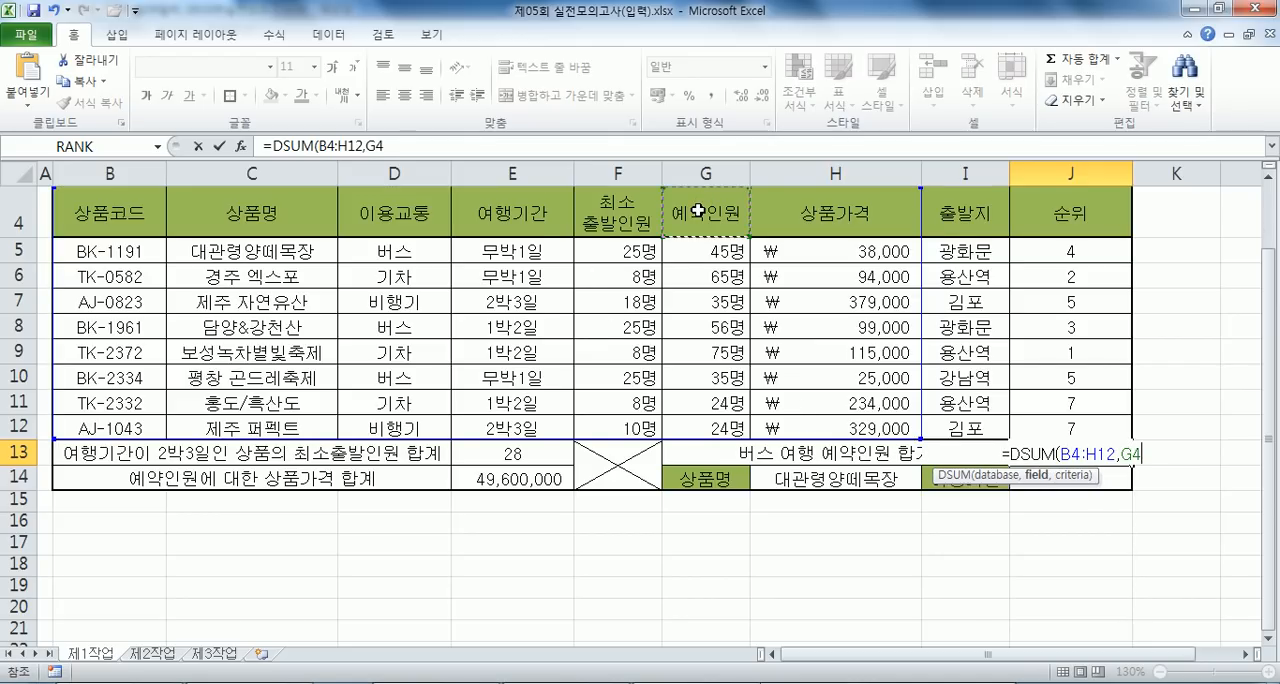
text(,)
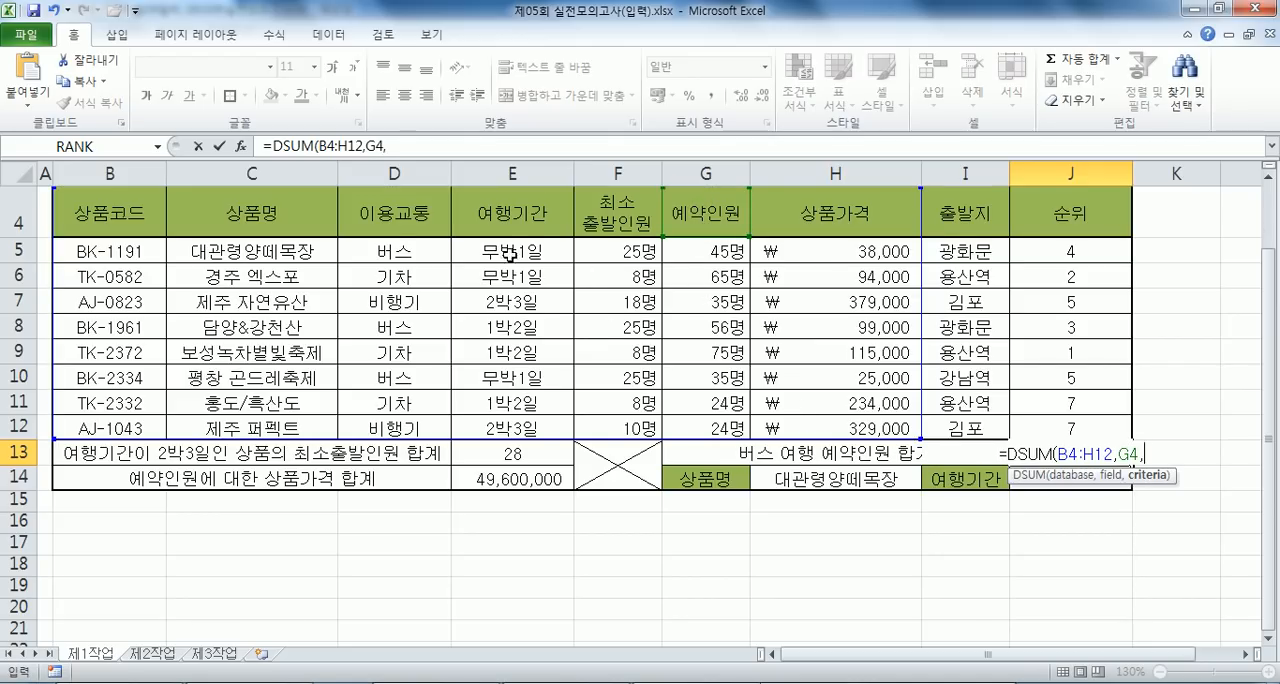
drag(400, 216, 397, 241)
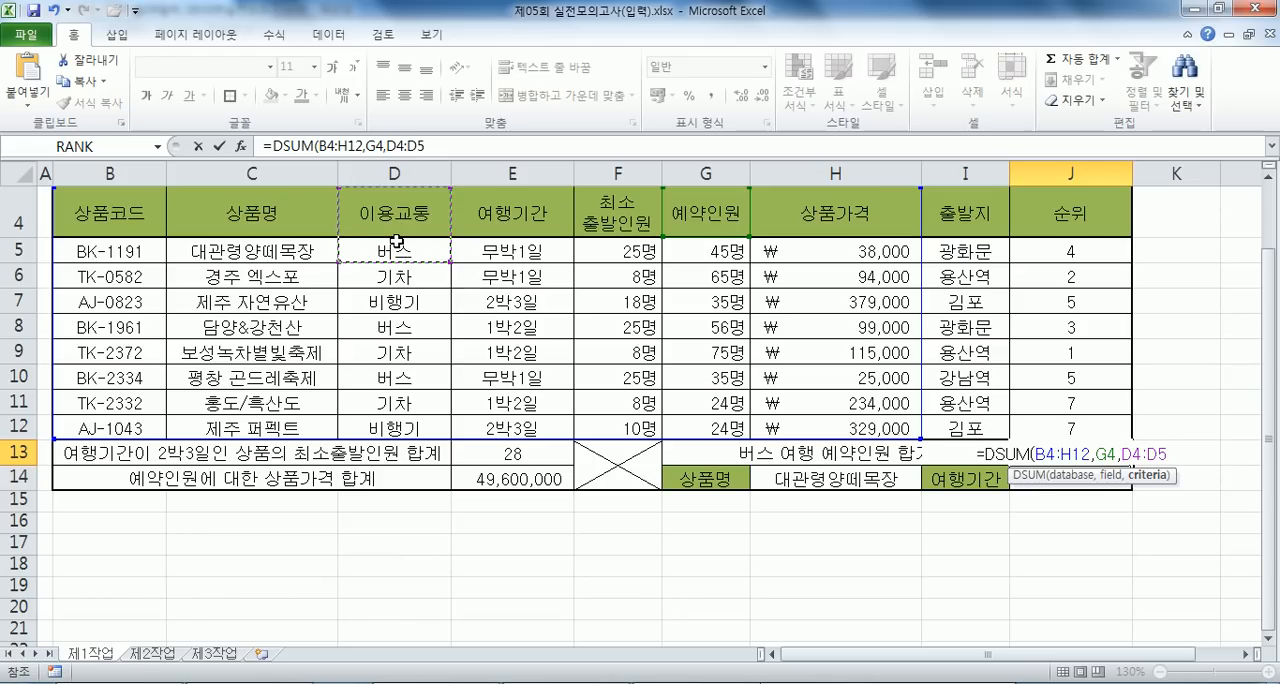
key(Return)
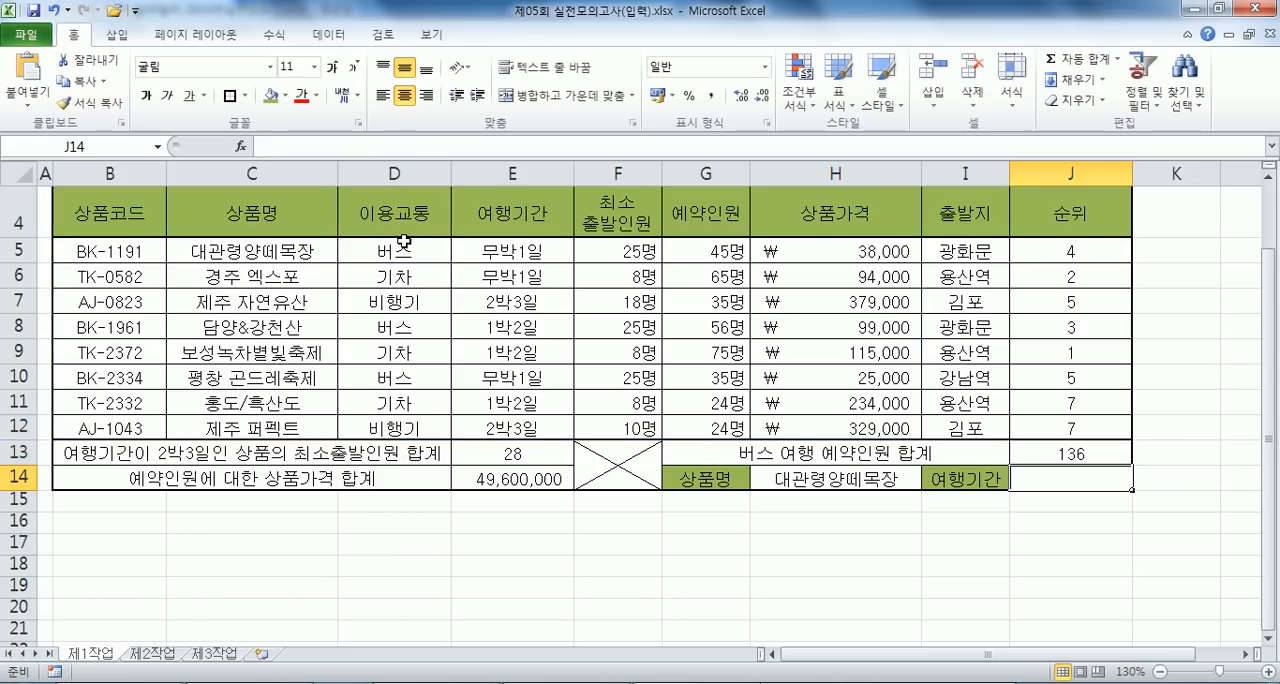
- Append &"명" to the end of the DSUM formula in J13
click(1071, 452)
double_click(1071, 452)
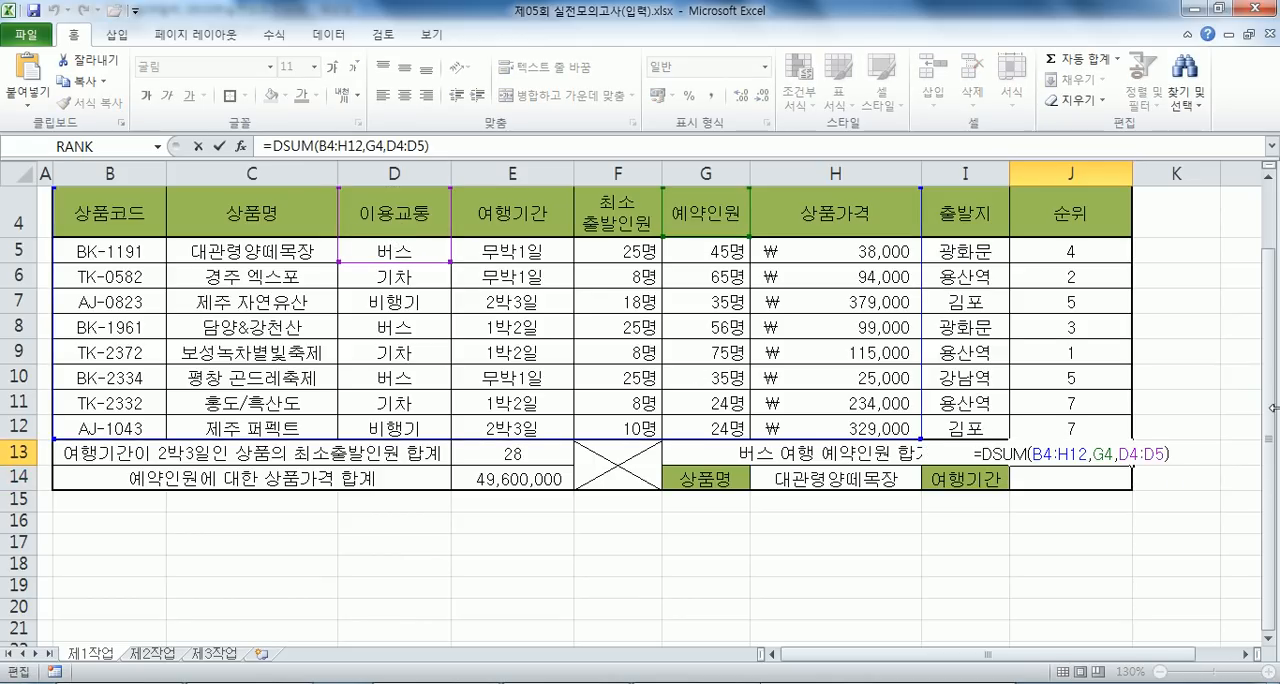
text(&"명")
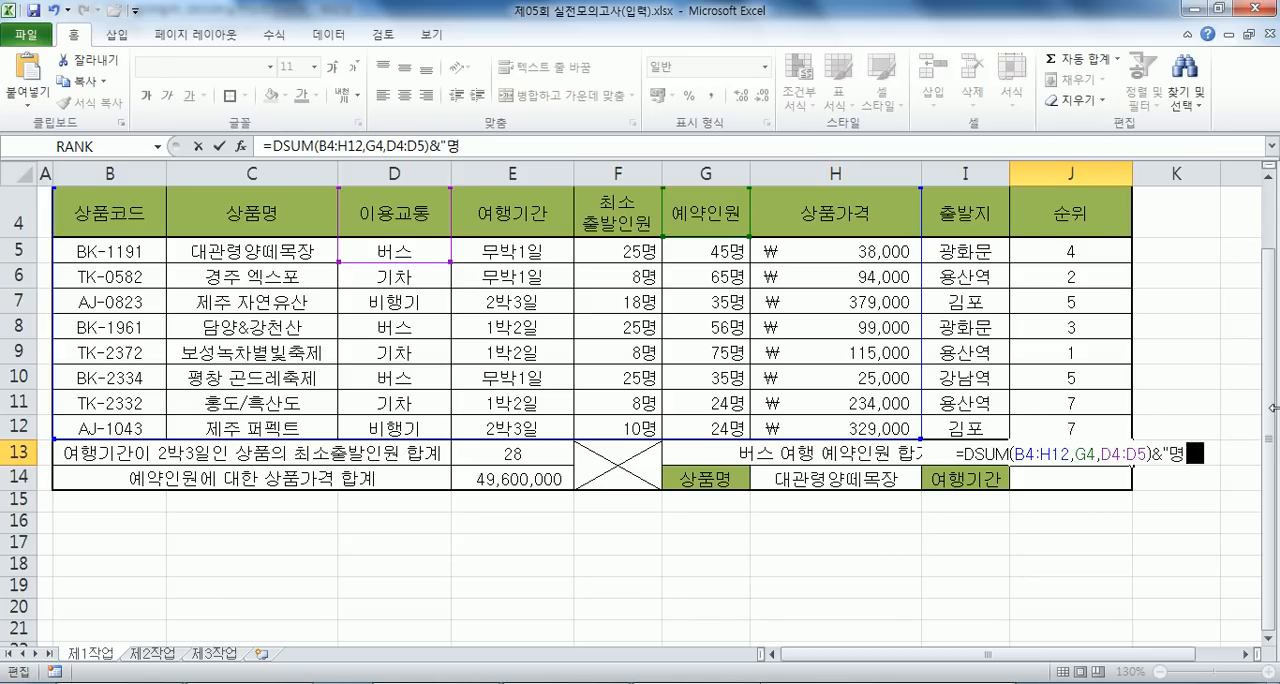
key(Return)
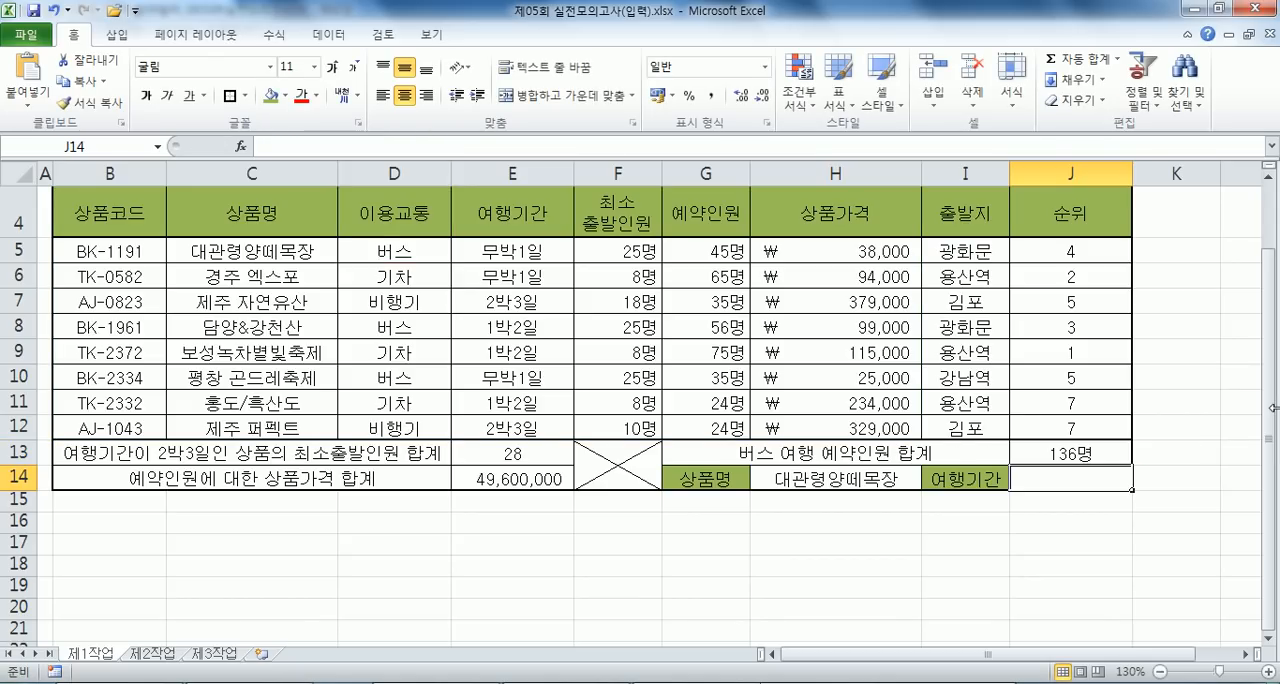
- Copy the J13 formula into the Notepad notes under problem 5 and add a space after each comma
click(1078, 450)
click(463, 145)
drag(463, 145, 346, 191)
key(ctrl+c)
key(alt+Tab)
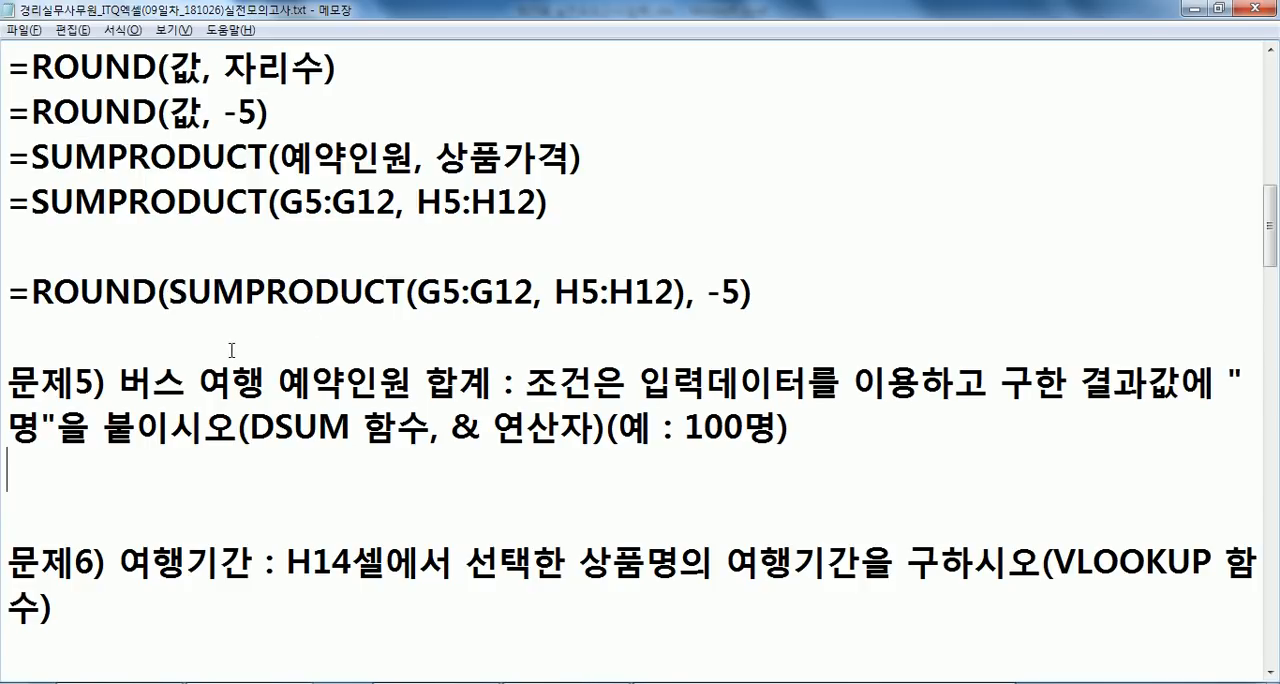
key(ctrl+v)
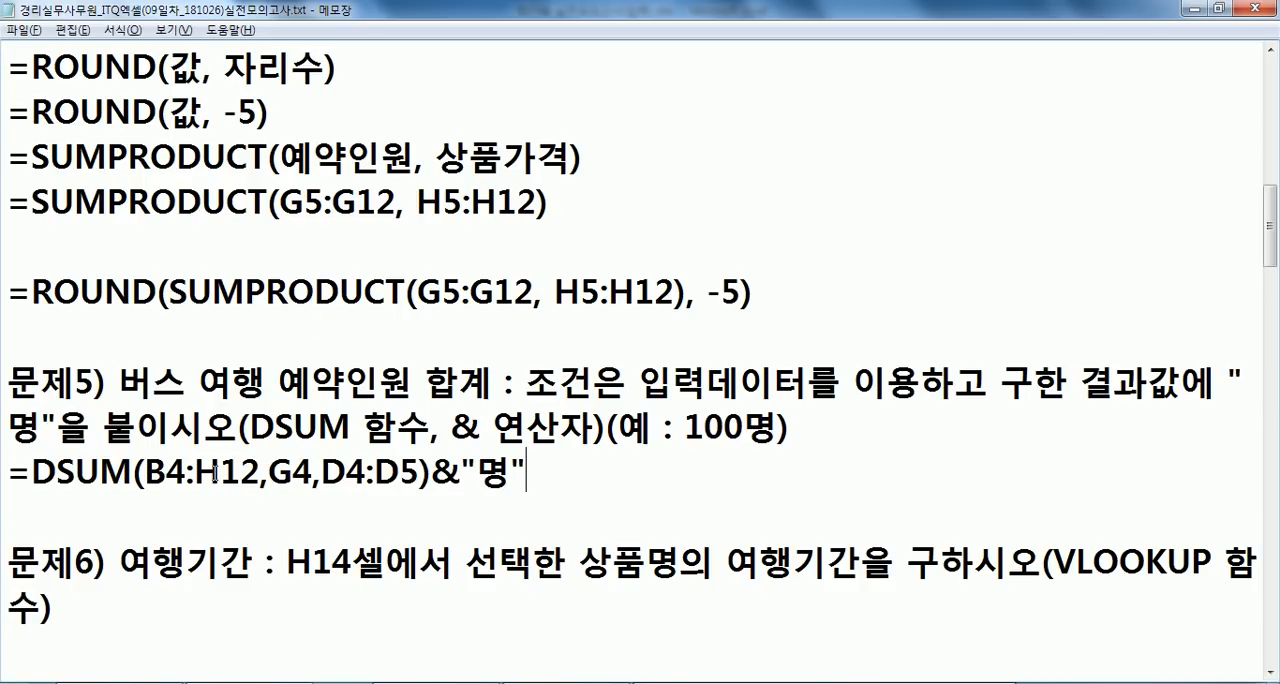
click(269, 470)
click(341, 468)
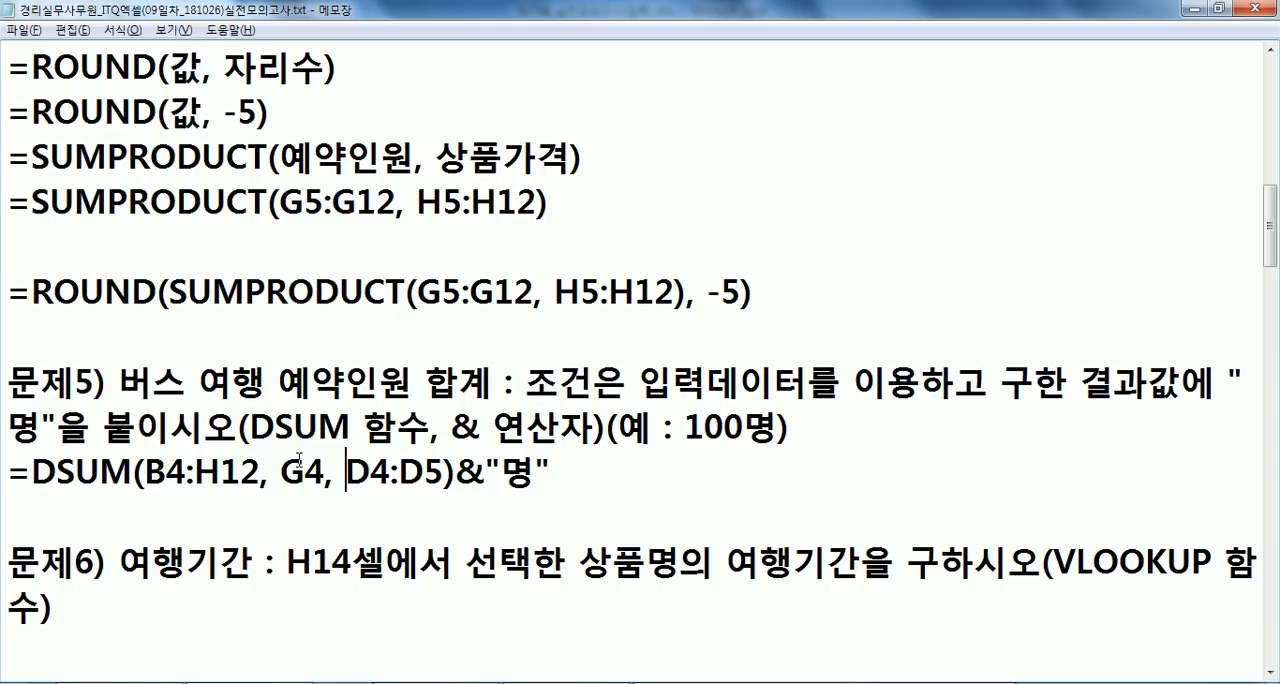
drag(279, 470, 443, 472)
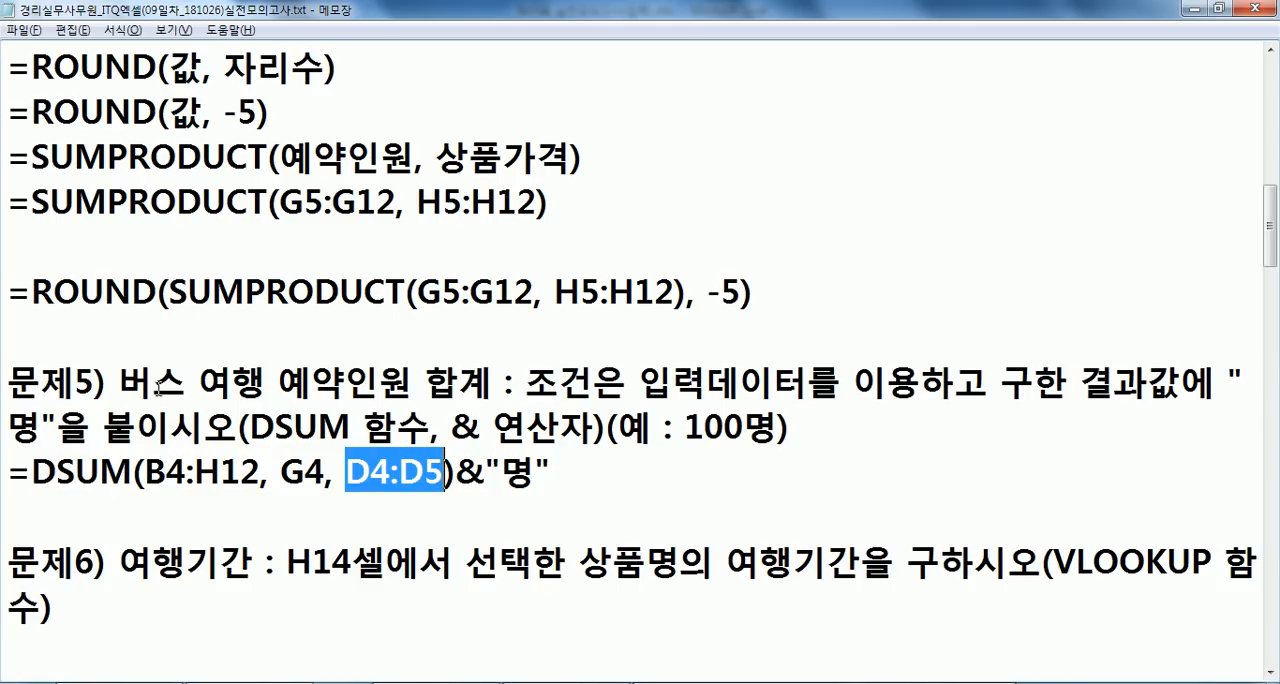
- Read problem 6 about VLOOKUP in the notes and check the 상품명 and 여행기간 cells C5 and E5 in Excel
scroll(264, 352, down, 1)
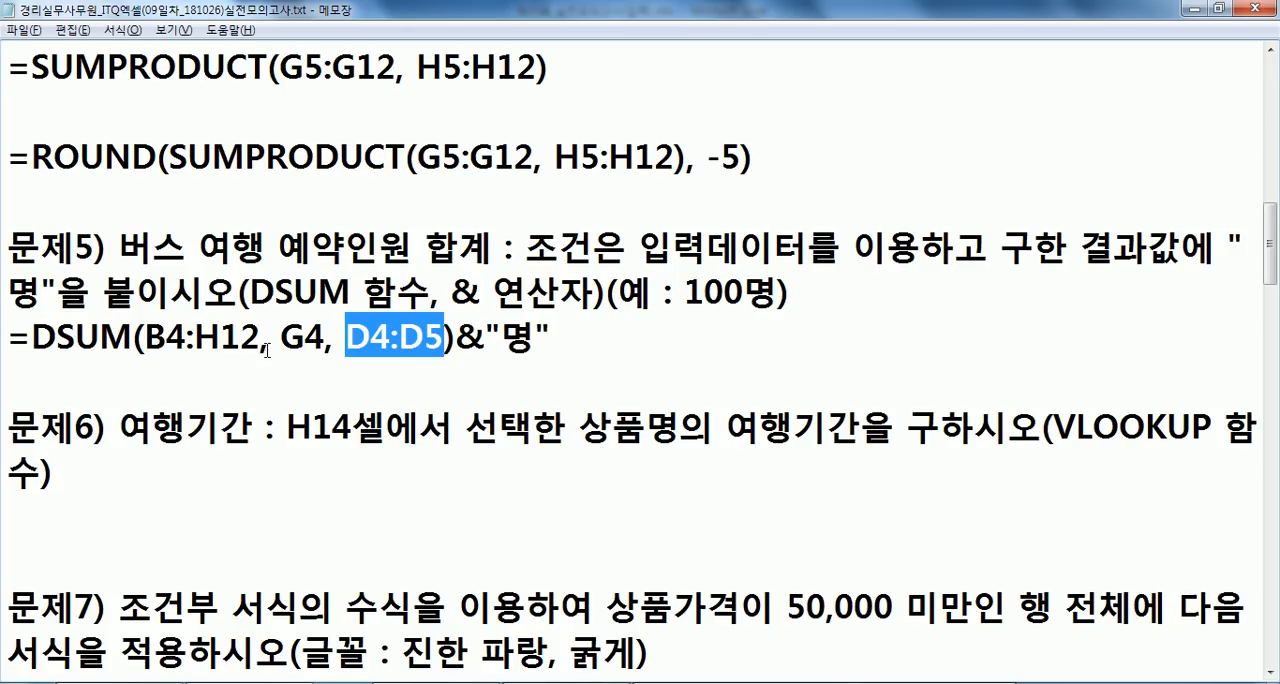
scroll(352, 345, down, 1)
click(109, 372)
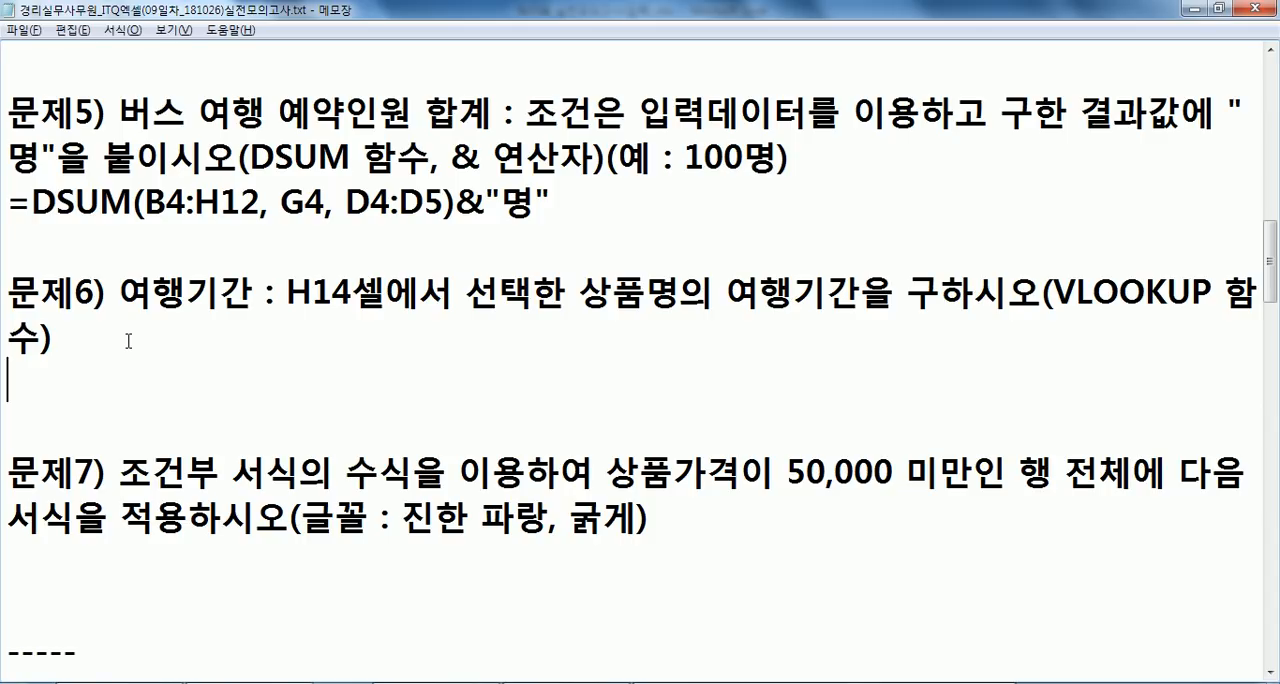
key(alt+Tab)
key(ctrl+Return)
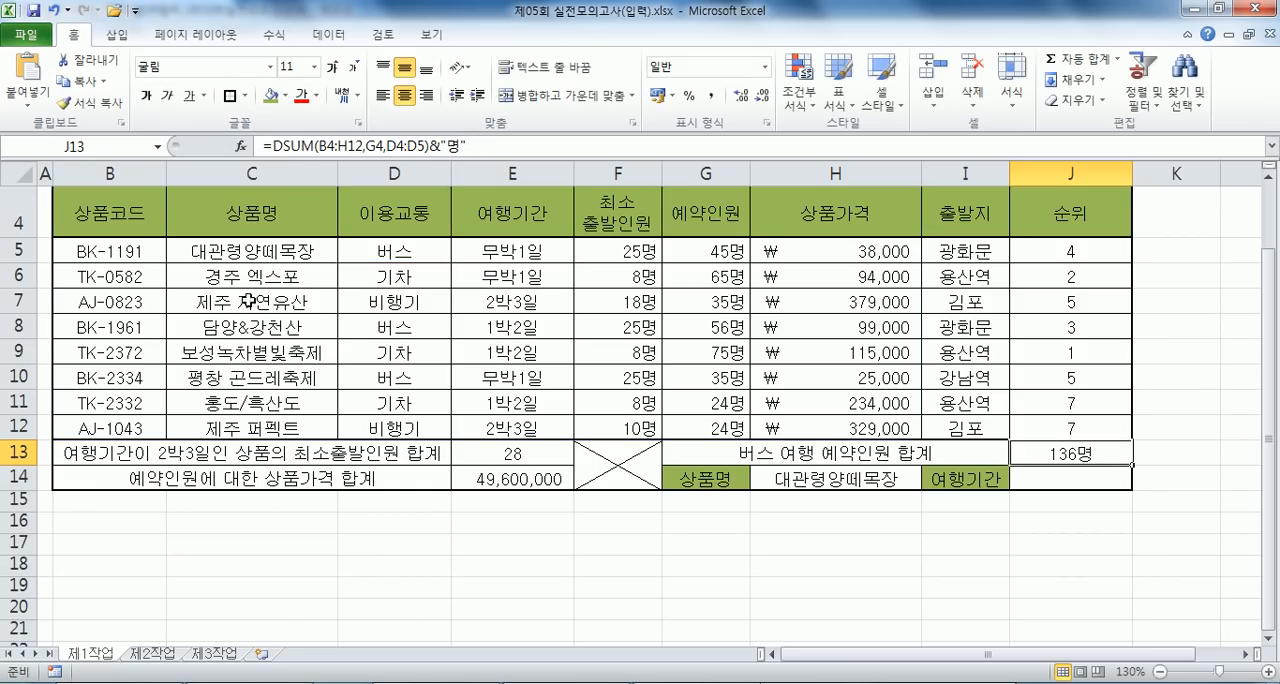
click(236, 251)
click(543, 243)
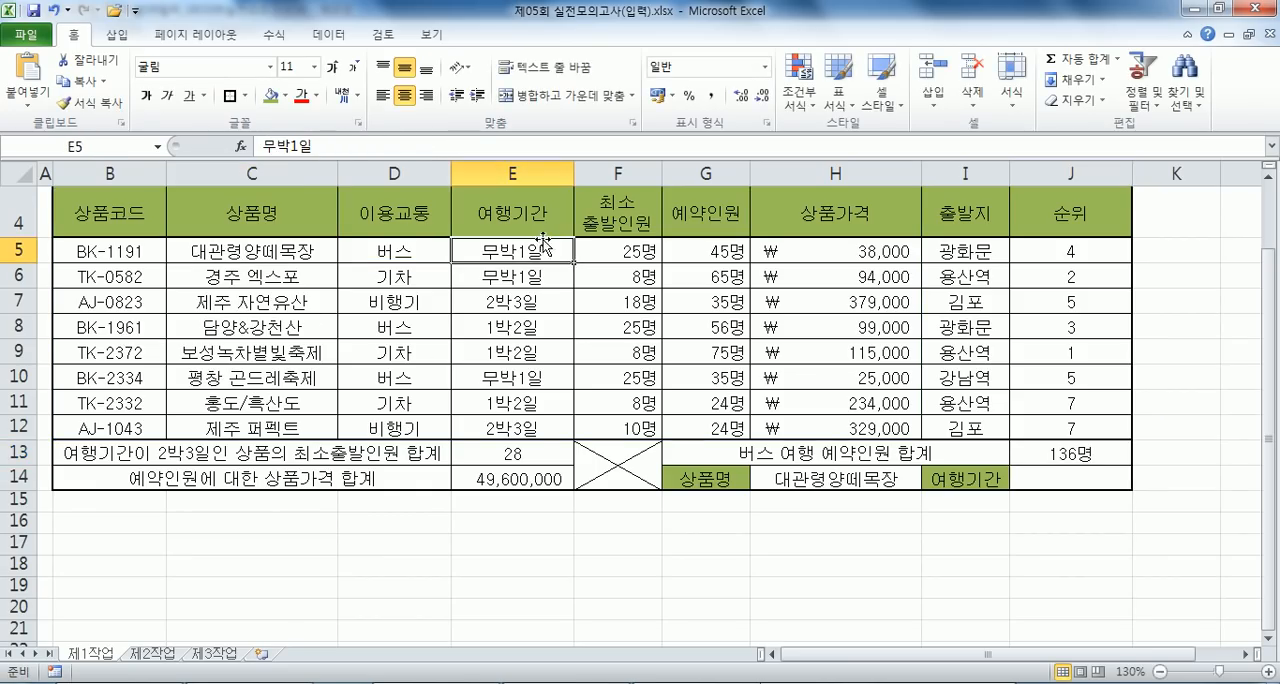
- Enter =VLOOKUP(H14,C5:H12,3,FALSE) in J14 to get the travel period of the selected product
click(1070, 471)
text(=VL)
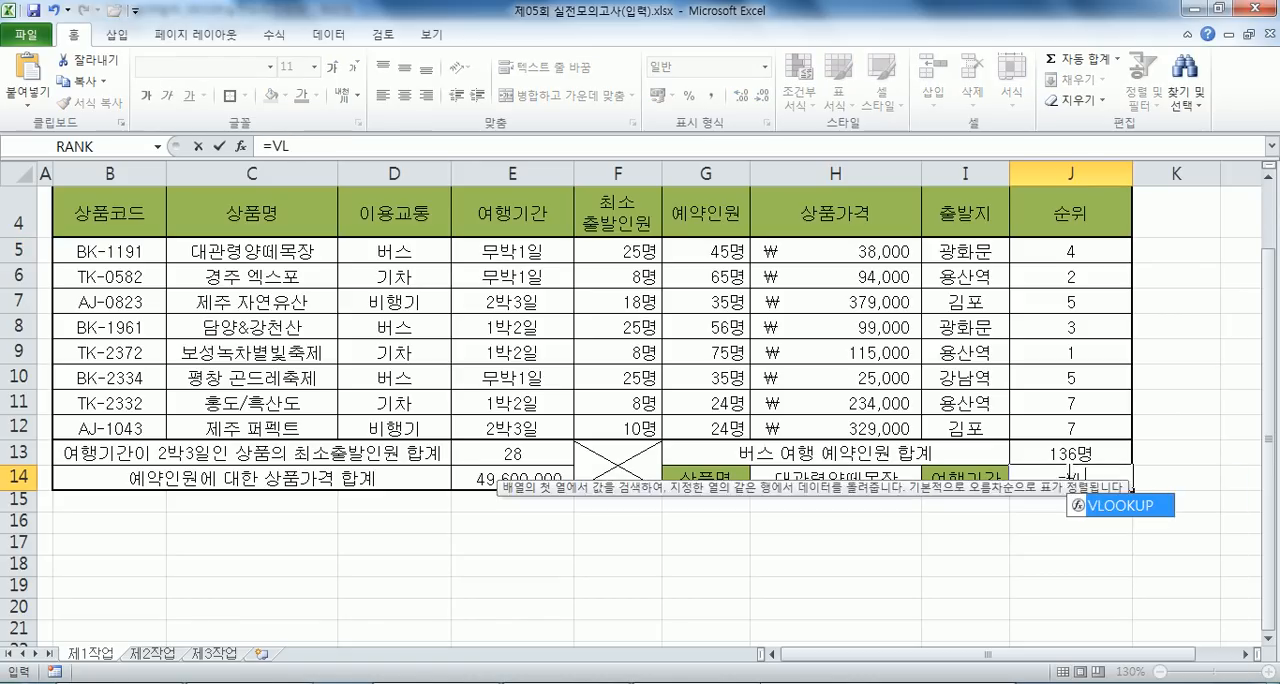
key(Tab)
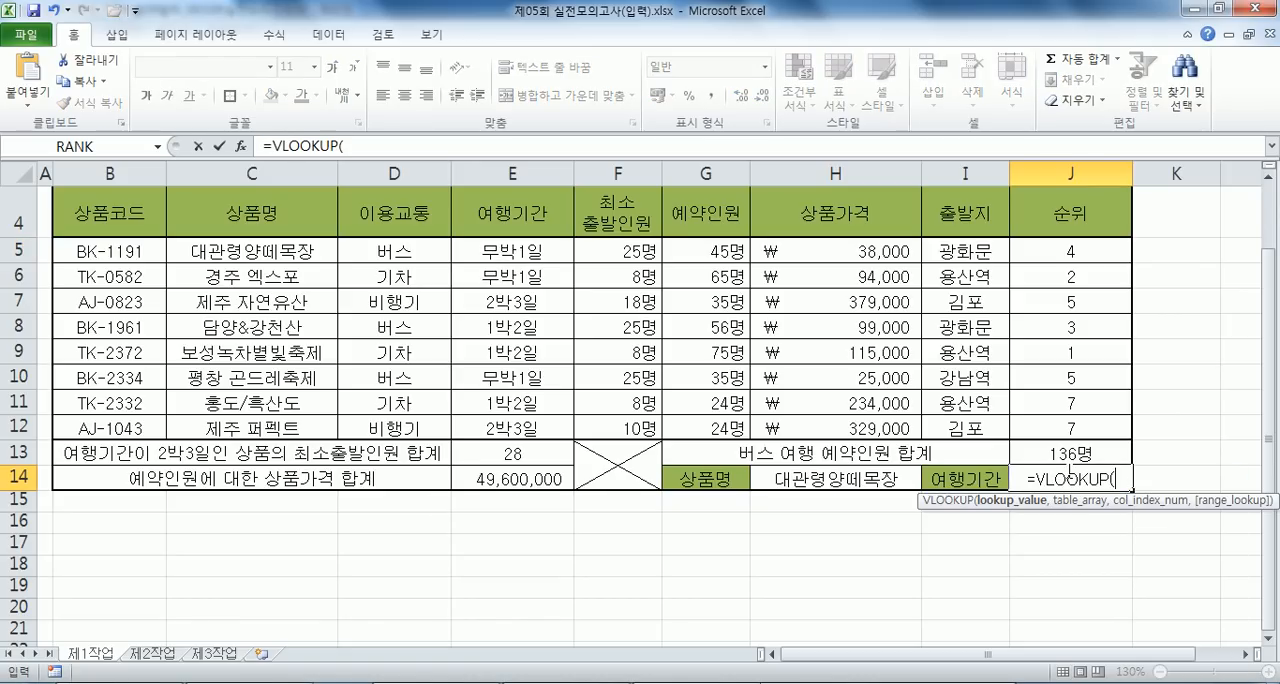
click(832, 481)
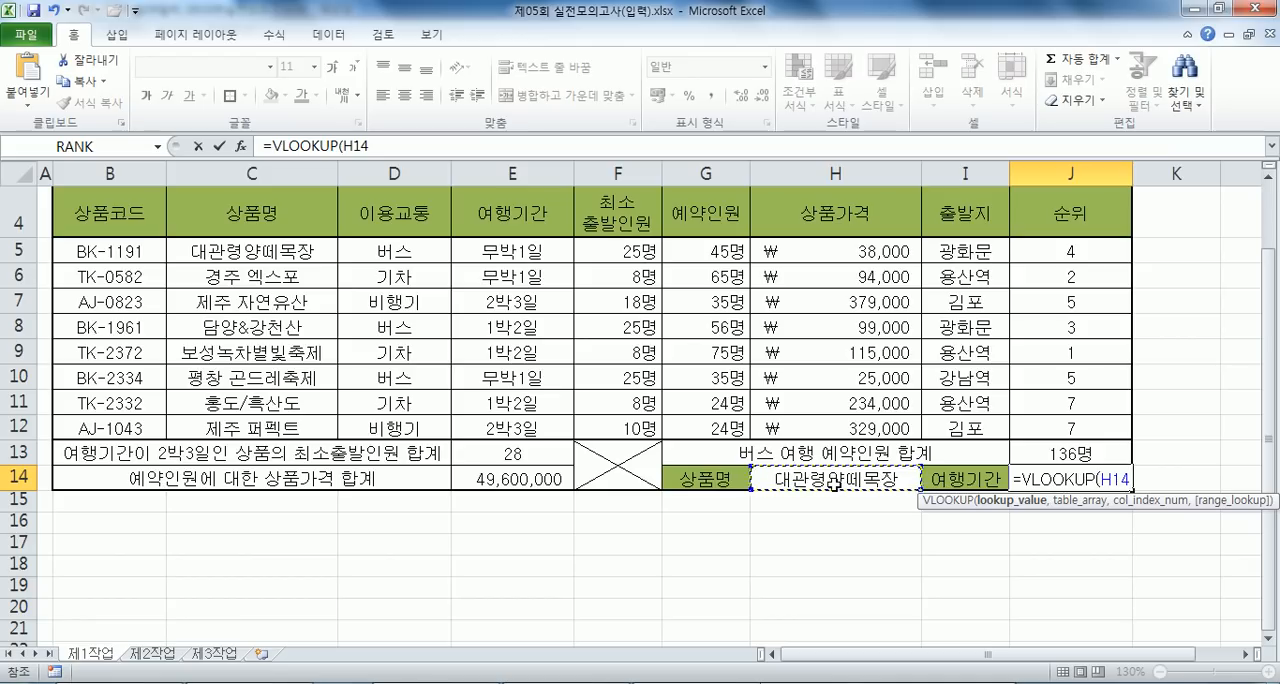
text(,)
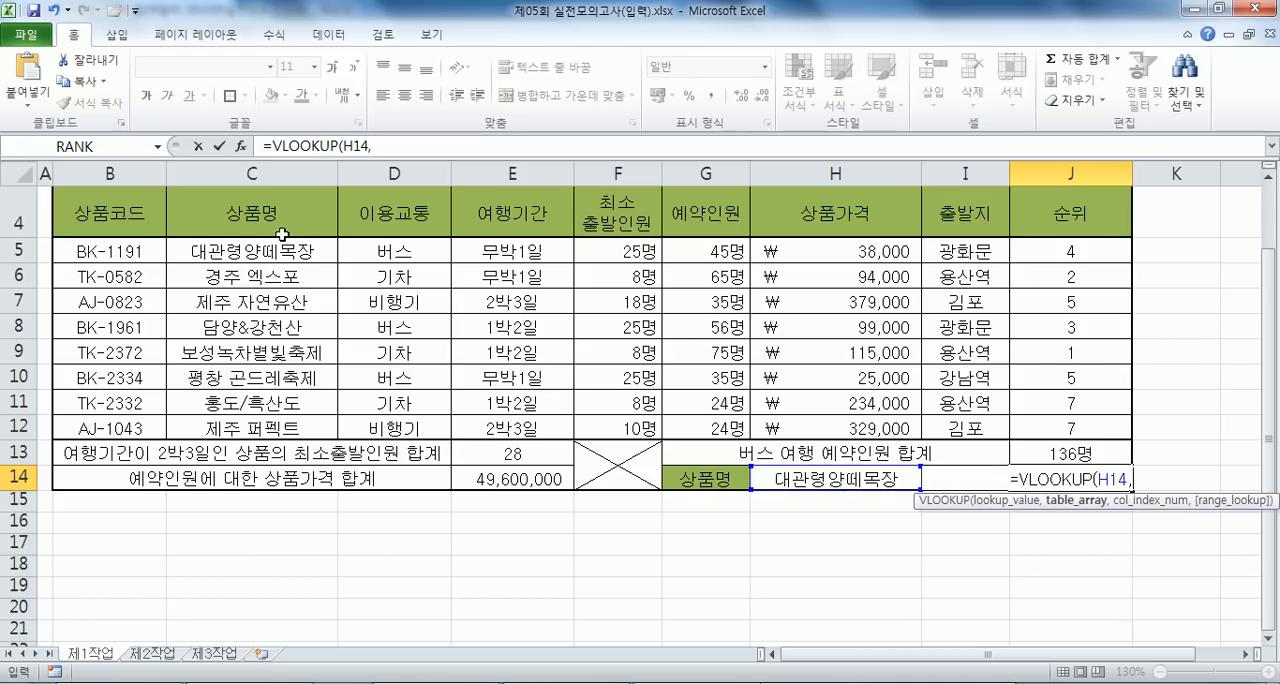
drag(232, 245, 855, 432)
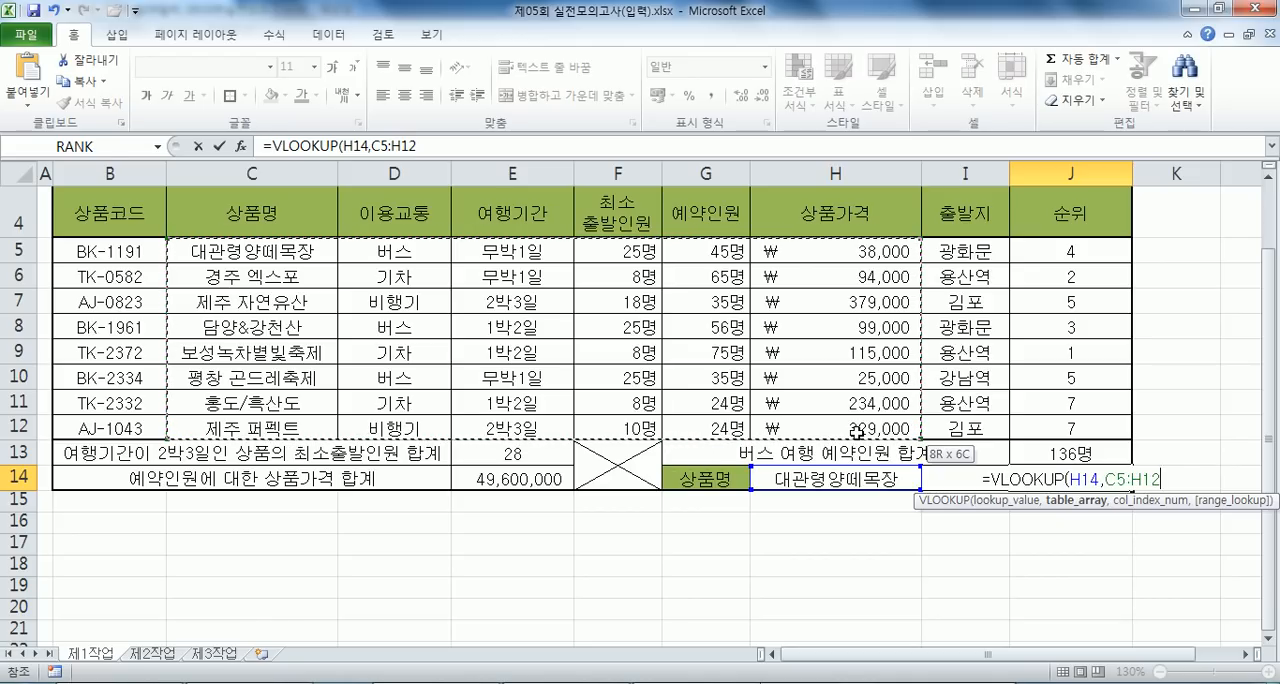
drag(855, 432, 806, 410)
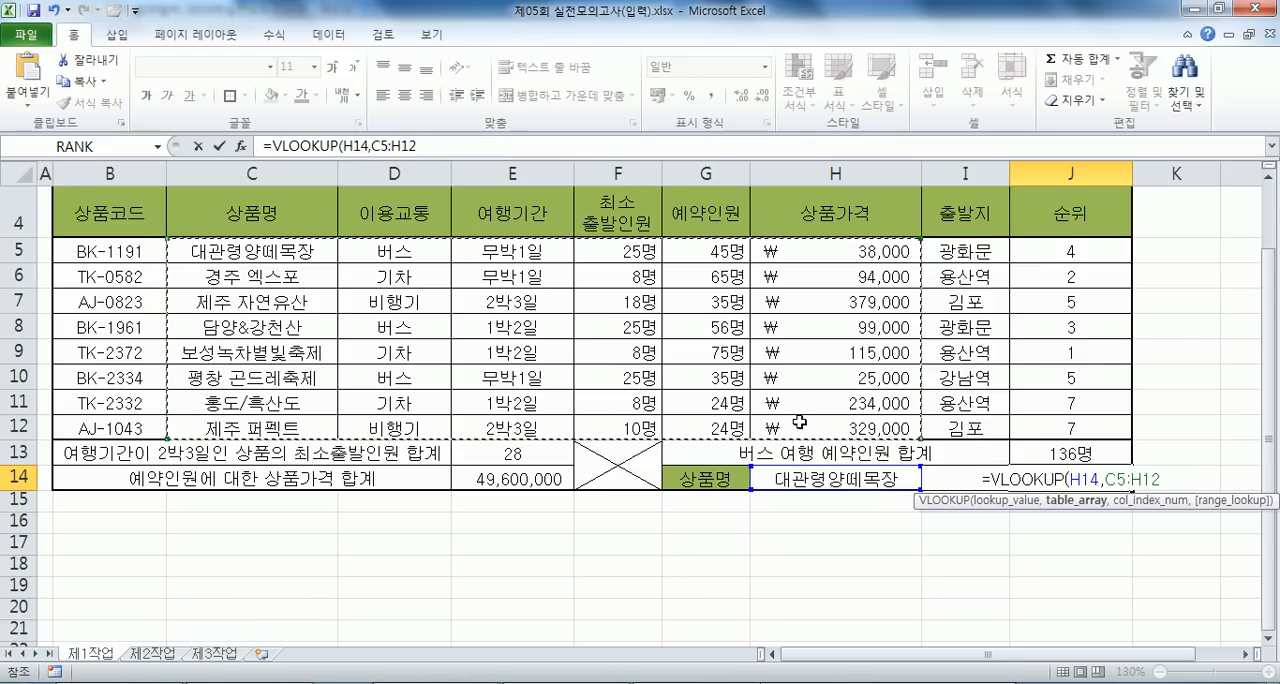
text(,)
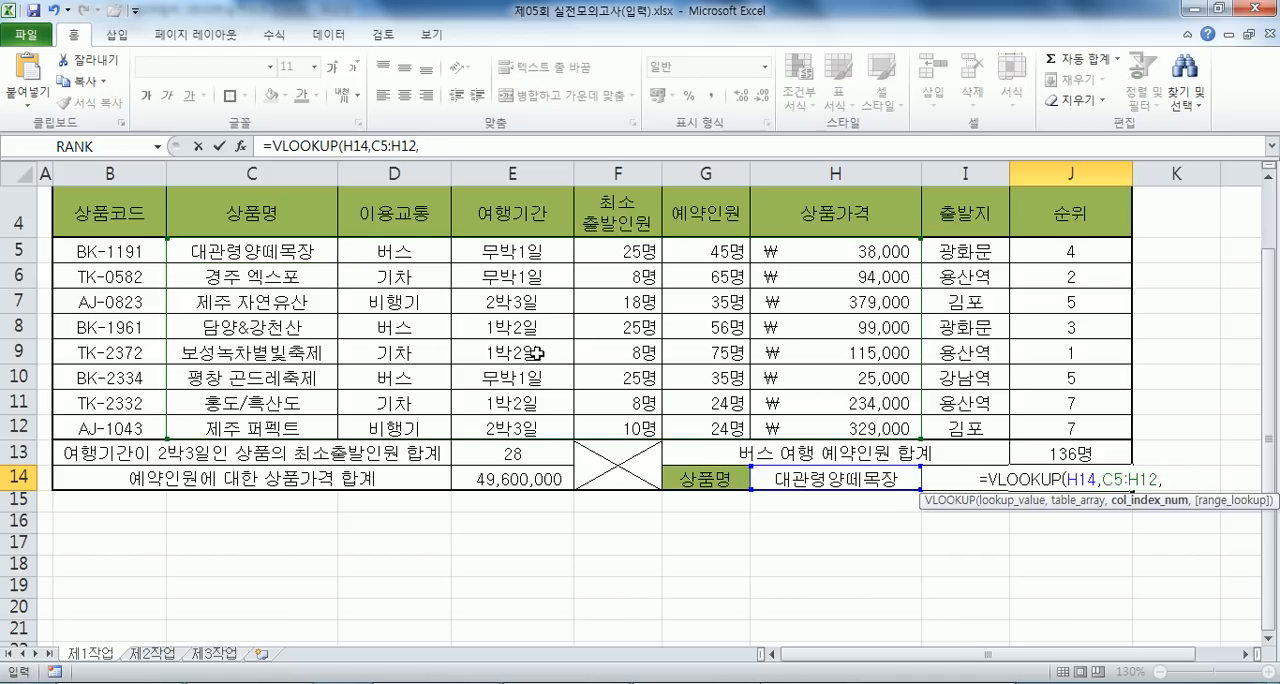
text(3,)
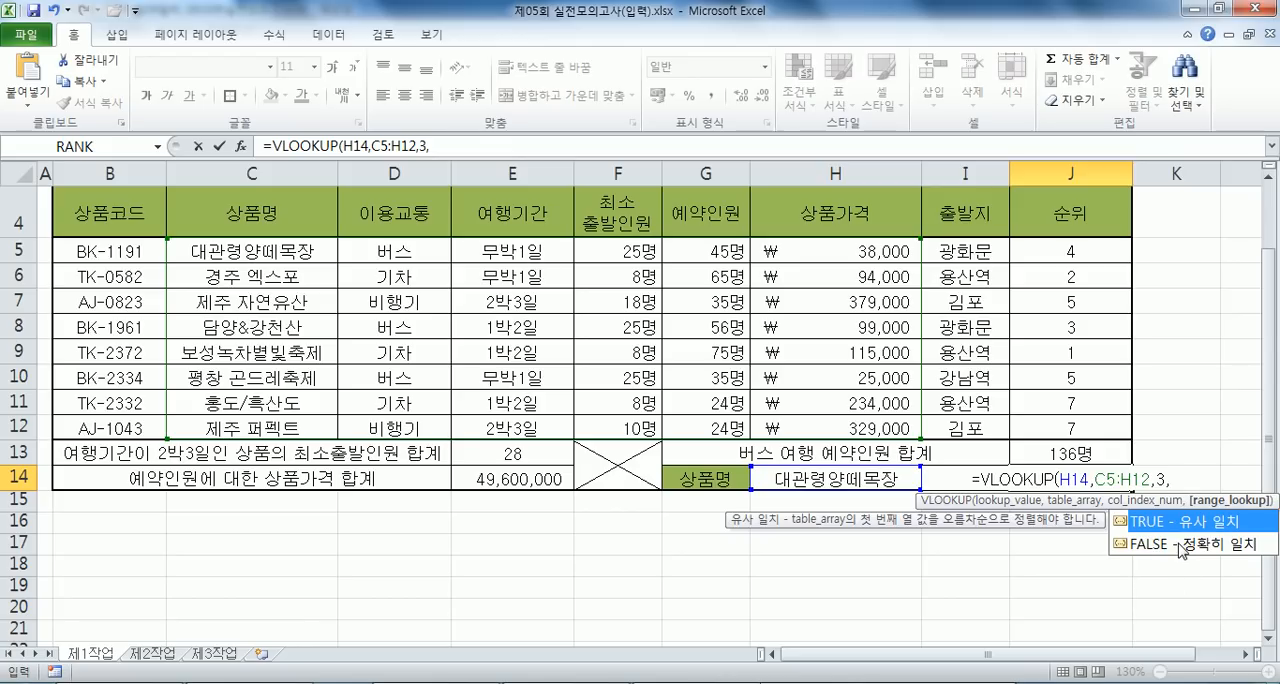
click(1179, 544)
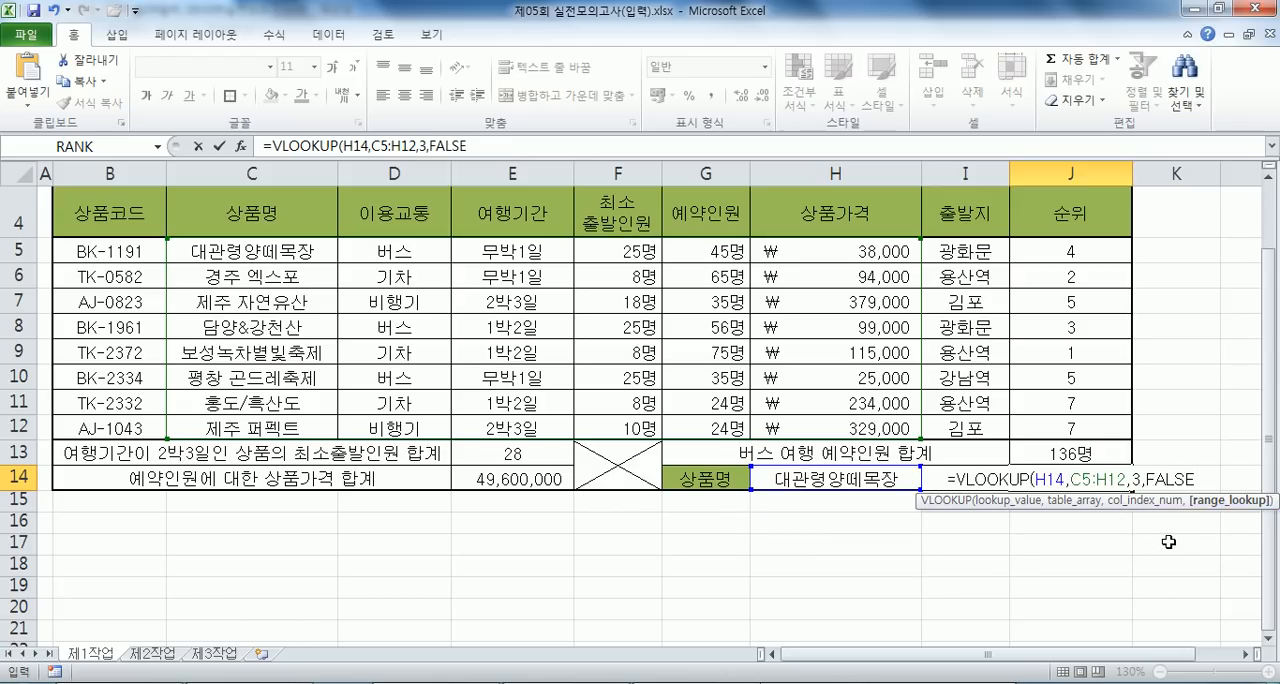
key(ctrl+Return)
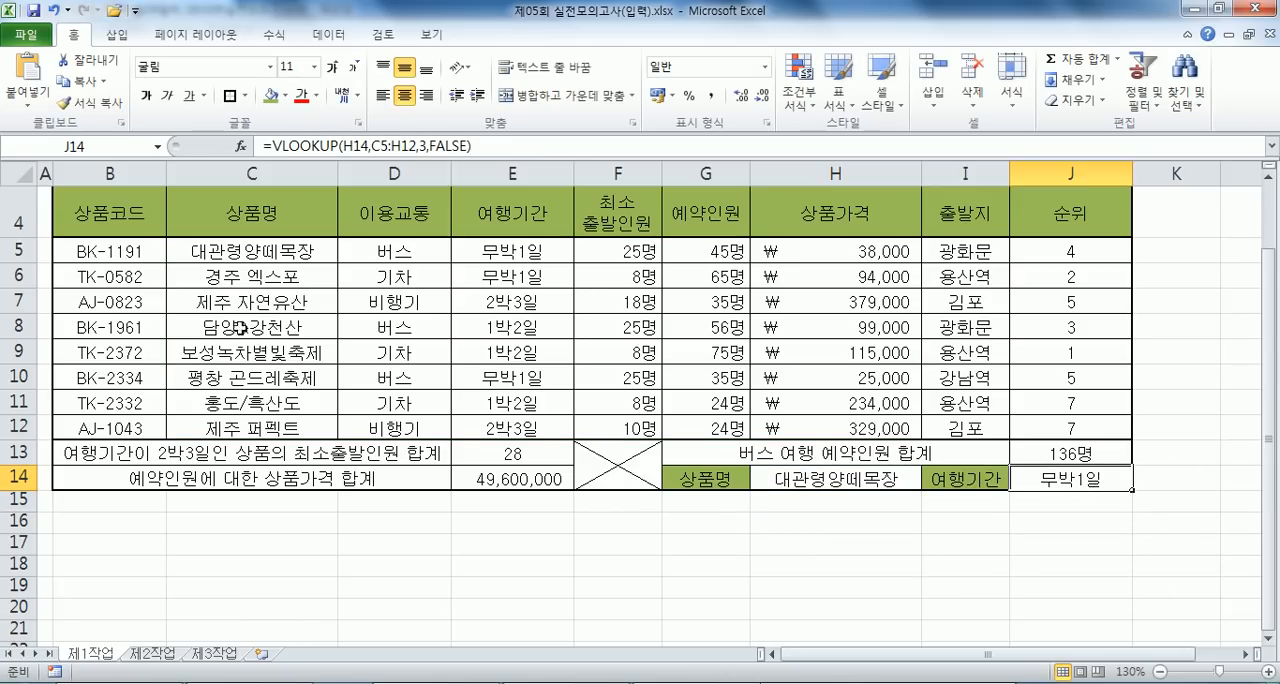
- Copy the J14 formula into the Notepad notes under problem 6 and add a space after each comma
drag(514, 148, 262, 148)
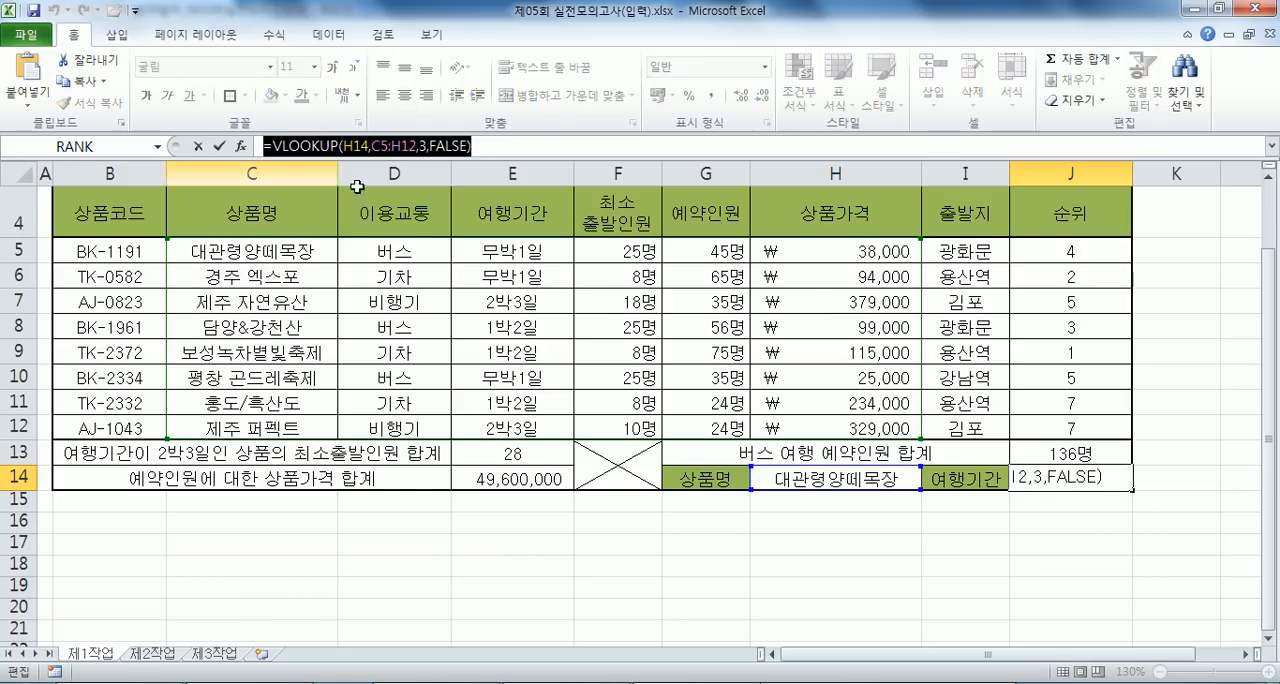
key(ctrl+c)
key(alt+Tab)
key(ctrl+v)
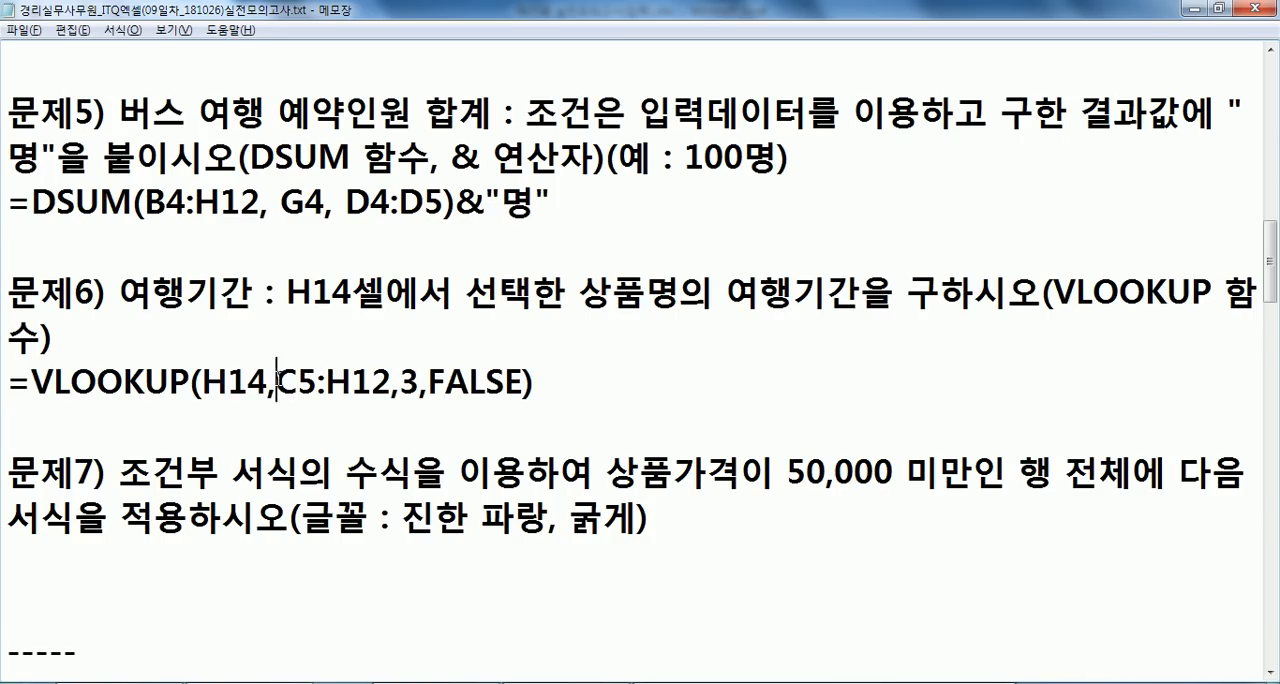
click(277, 383)
click(420, 383)
click(453, 383)
click(640, 395)
- Duplicate the VLOOKUP line on the line below it in the notes and replace FALSE with 0 in the copy
drag(13, 389, 10, 416)
click(90, 412)
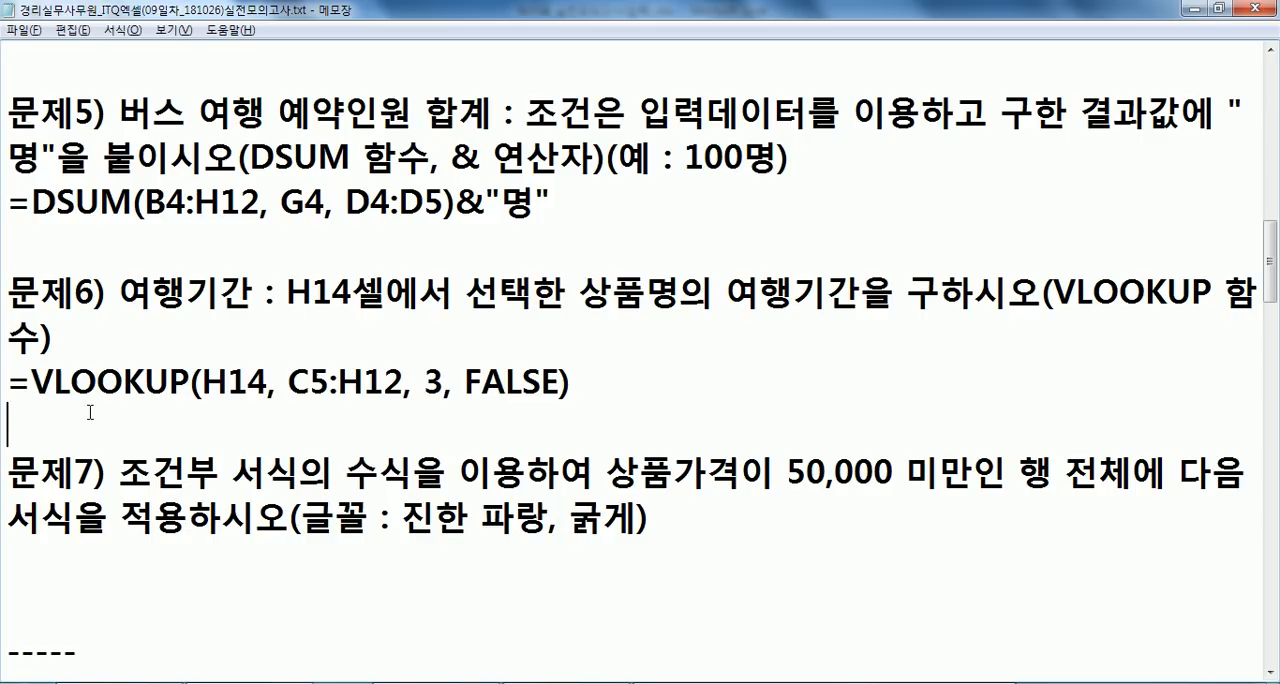
key(ctrl+v)
drag(465, 427, 560, 428)
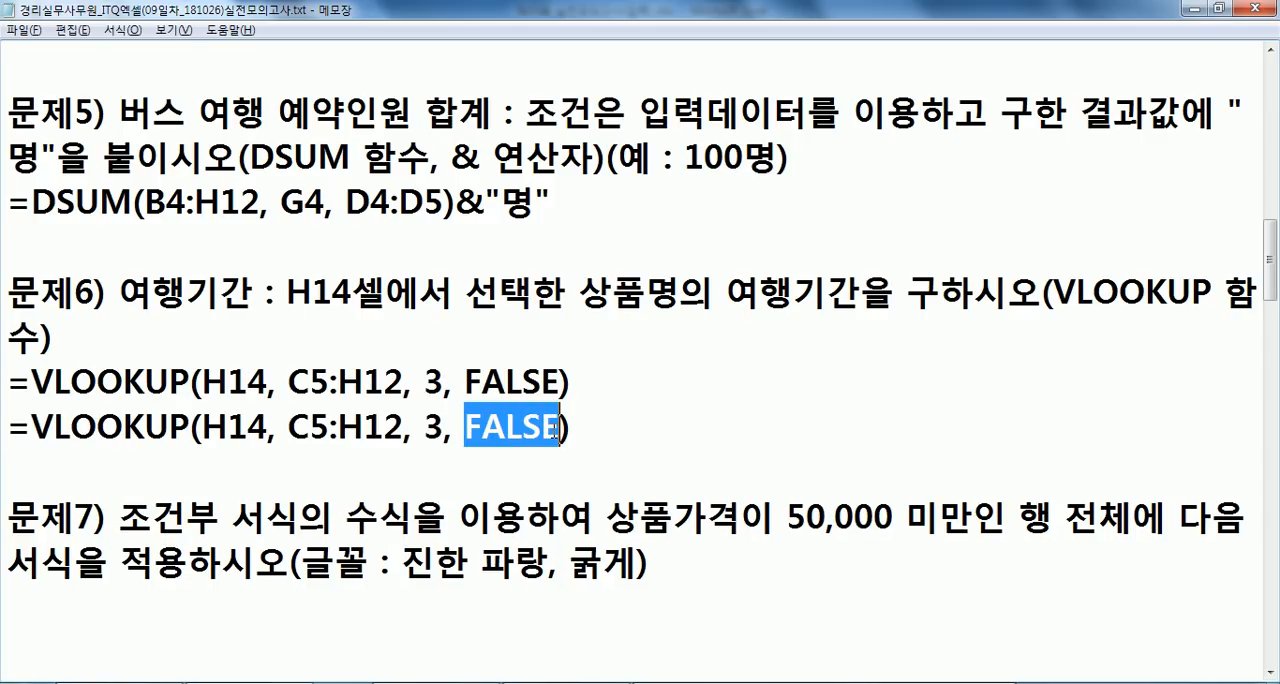
text(0)
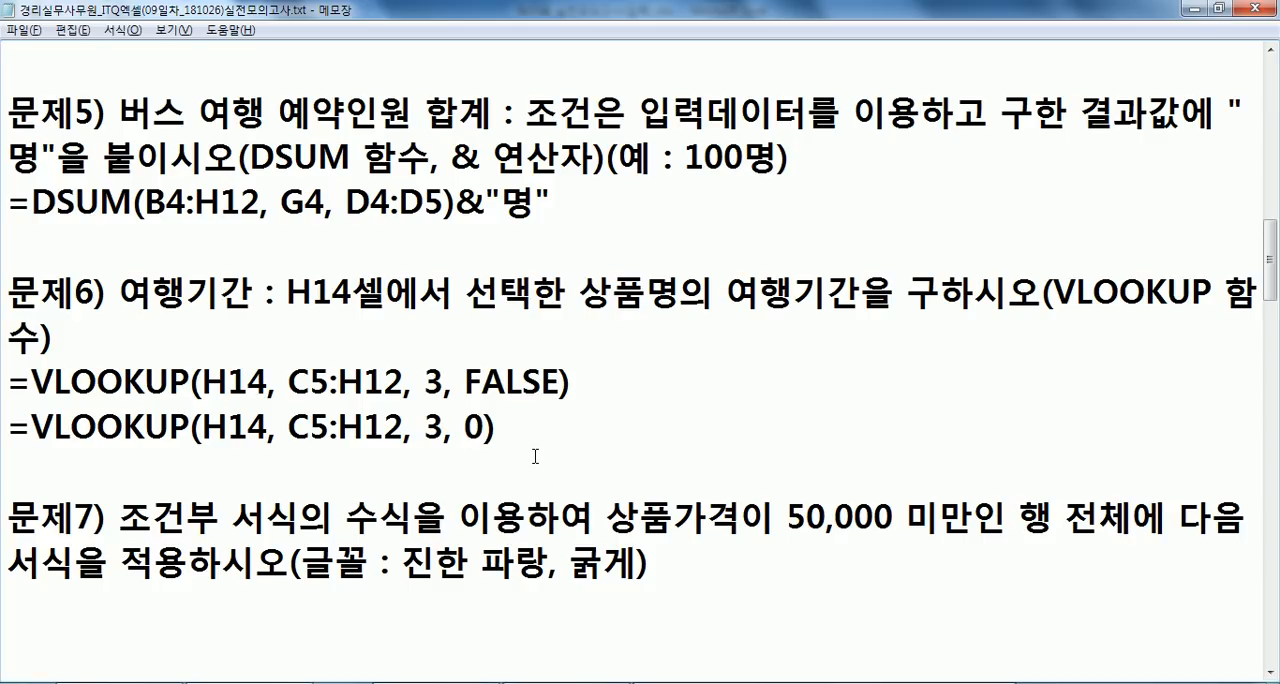
- Read problem 7 about formula-based conditional formatting in the notes and return to the Excel sheet
scroll(446, 441, down, 1)
click(200, 465)
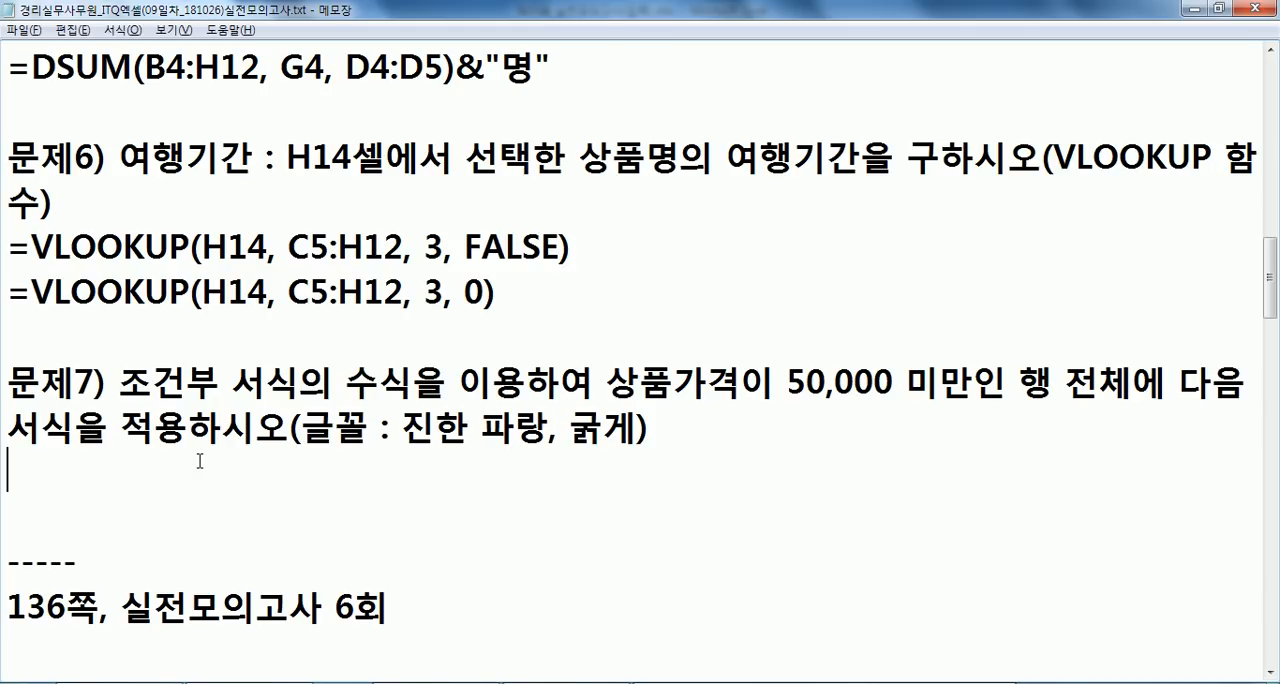
key(alt+Tab)
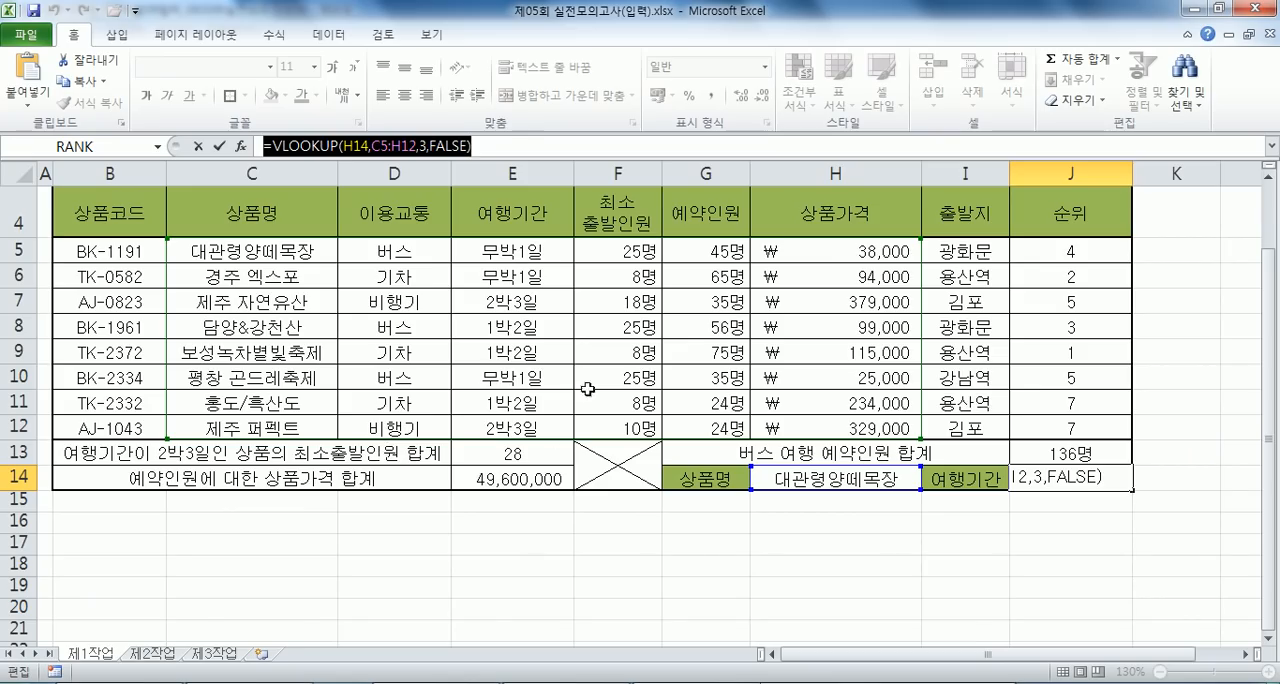
- Start a new formula-based conditional formatting rule for the product rows B5:J12
key(Escape)
drag(85, 253, 1040, 422)
key(alt+Tab)
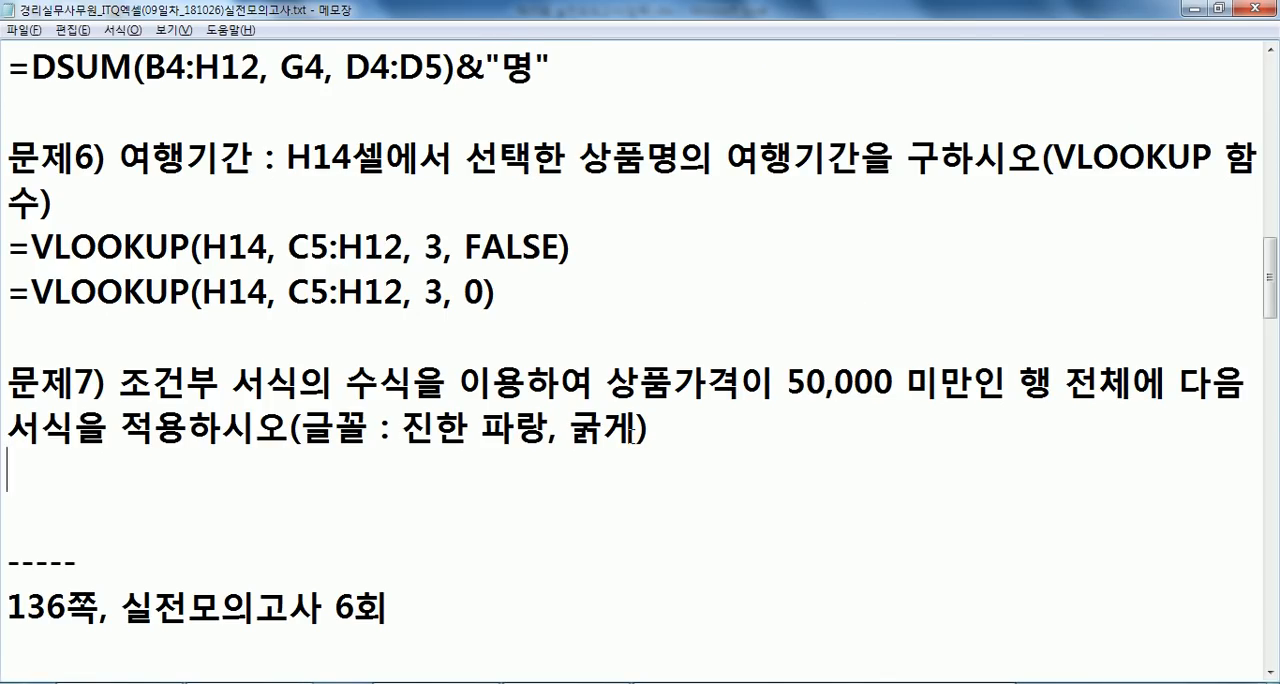
key(alt+Tab)
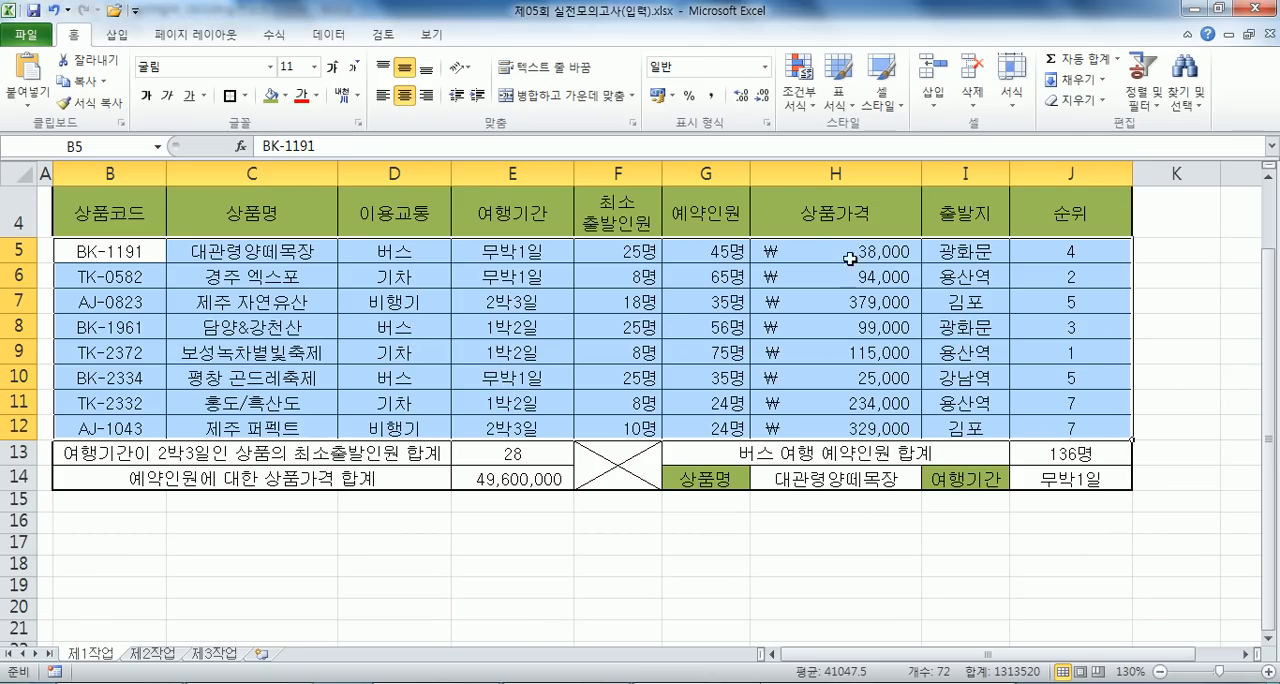
click(797, 97)
click(833, 338)
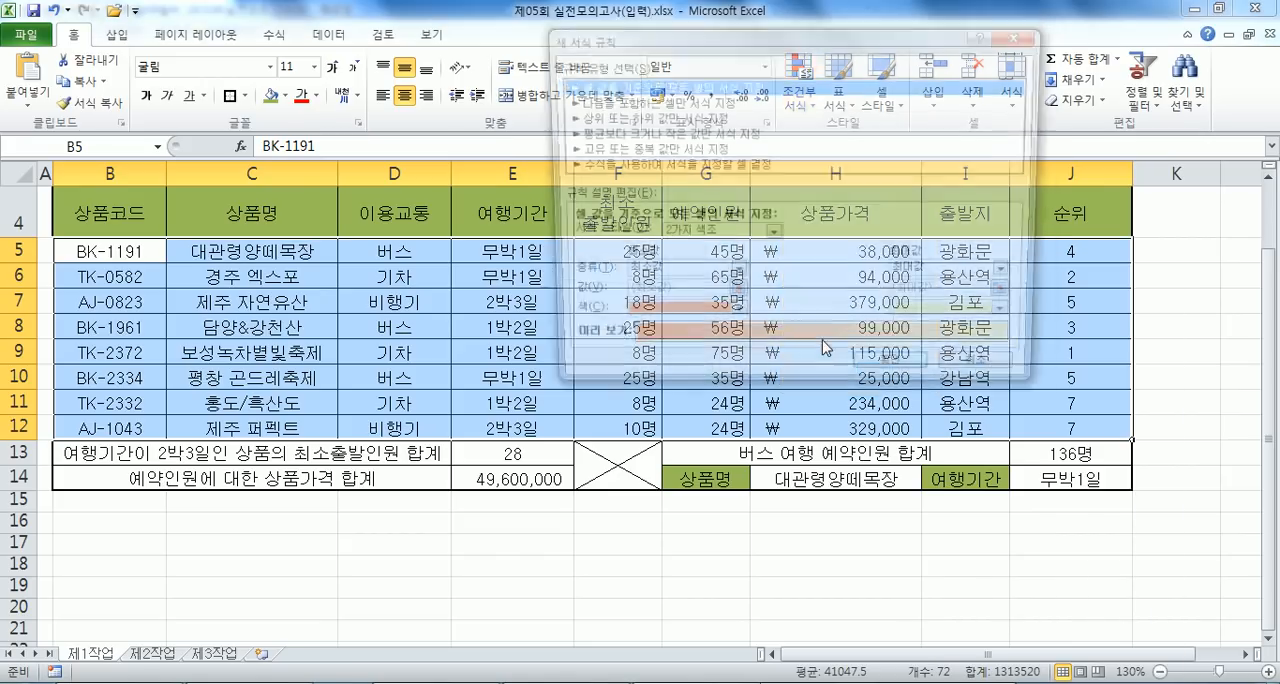
click(620, 165)
click(614, 238)
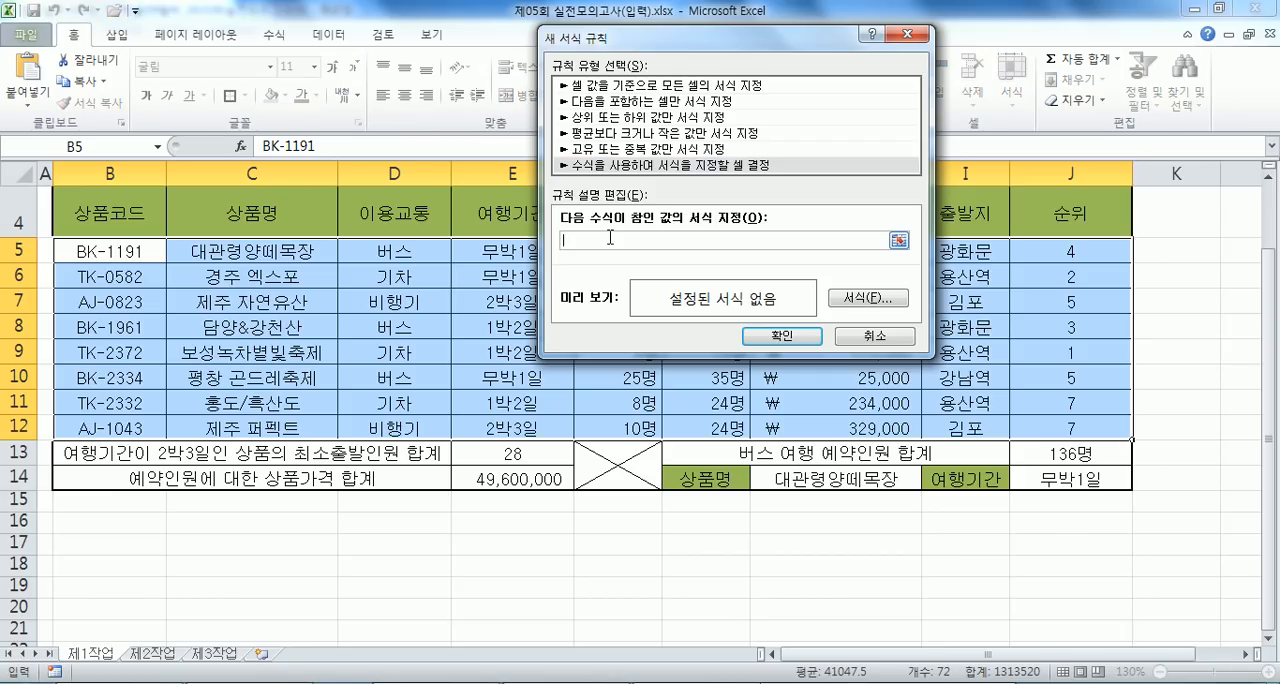
- Set the rule's condition to =$H5<50000, with only the column of the price cell locked
drag(655, 40, 370, 27)
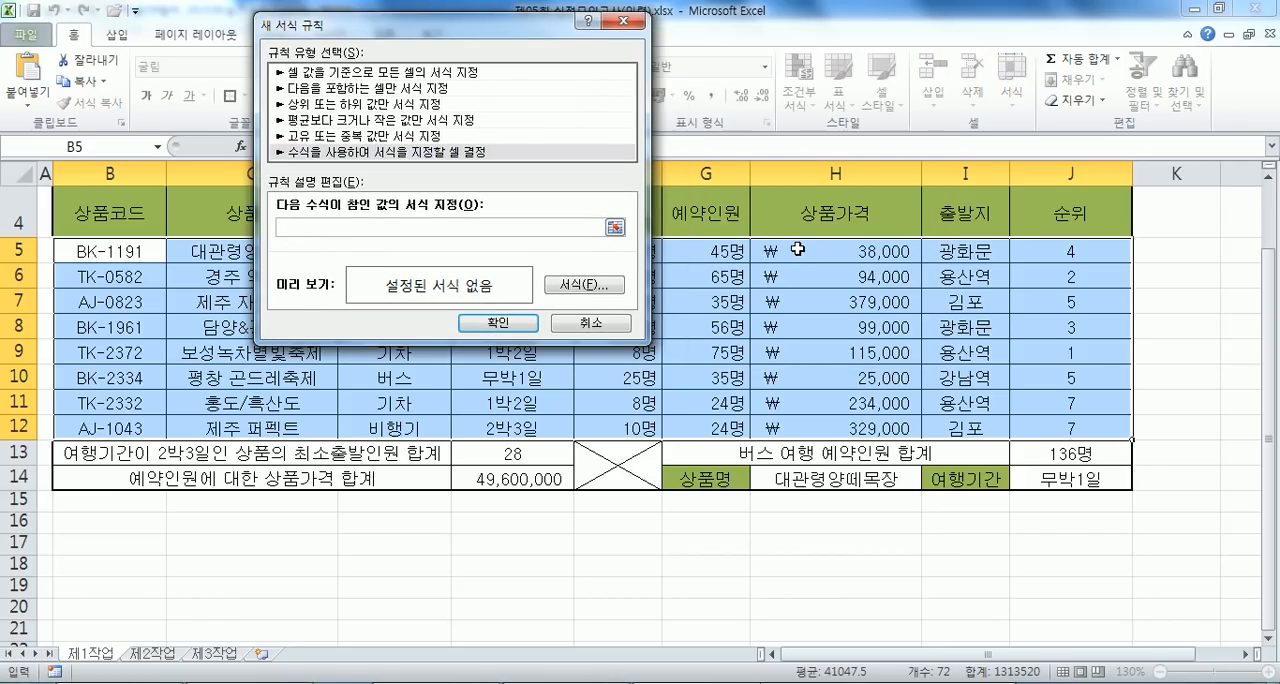
click(797, 249)
key(F4)
key(F4)
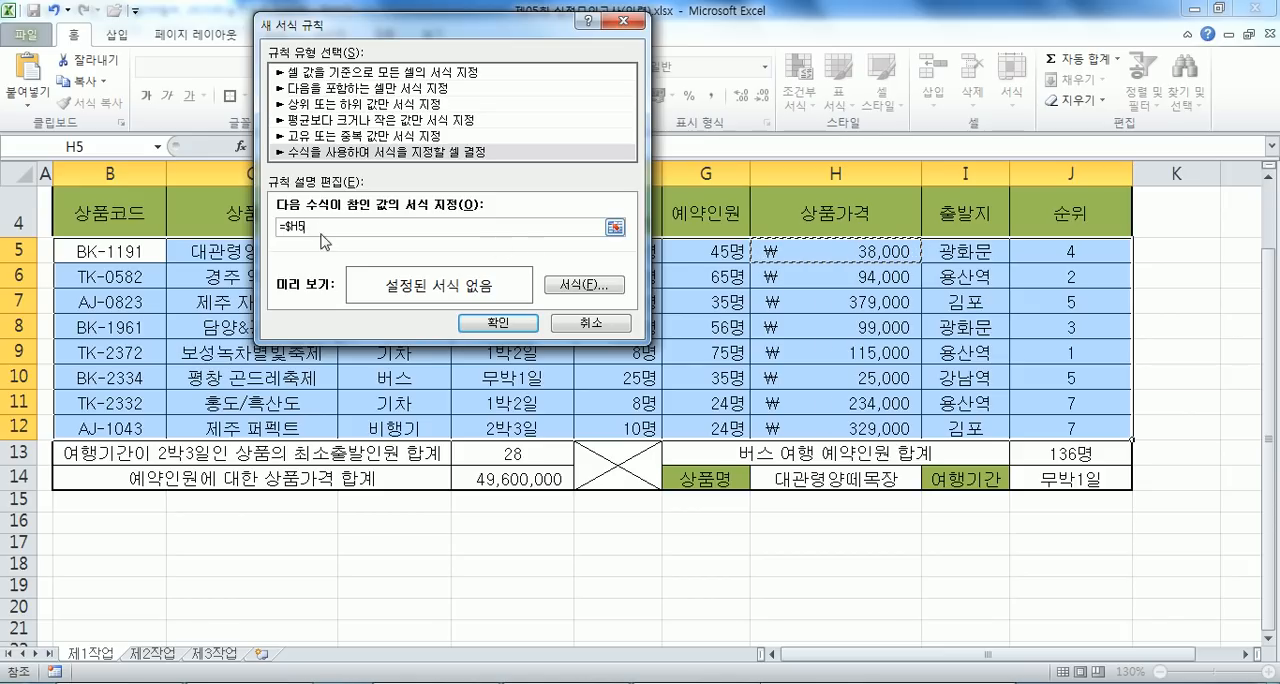
text(<50000)
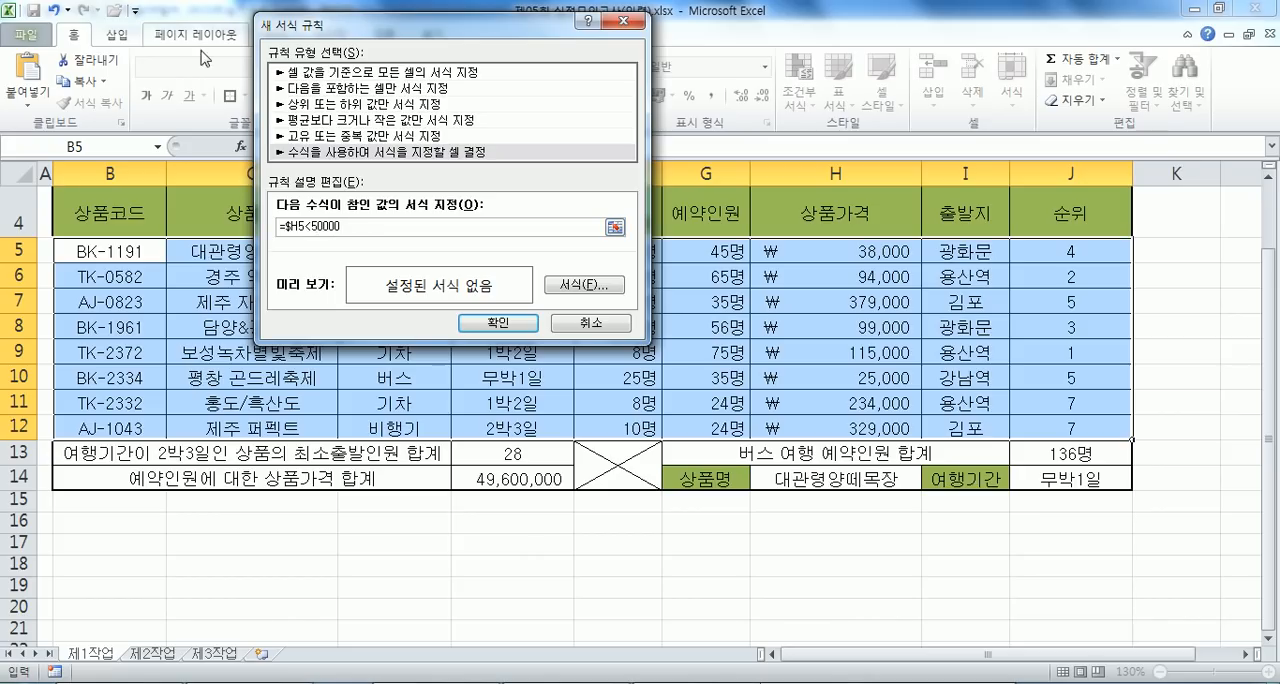
- Copy the rule's formula into the Notepad notes under problem 7 and return to the Excel rule
drag(364, 229, 238, 227)
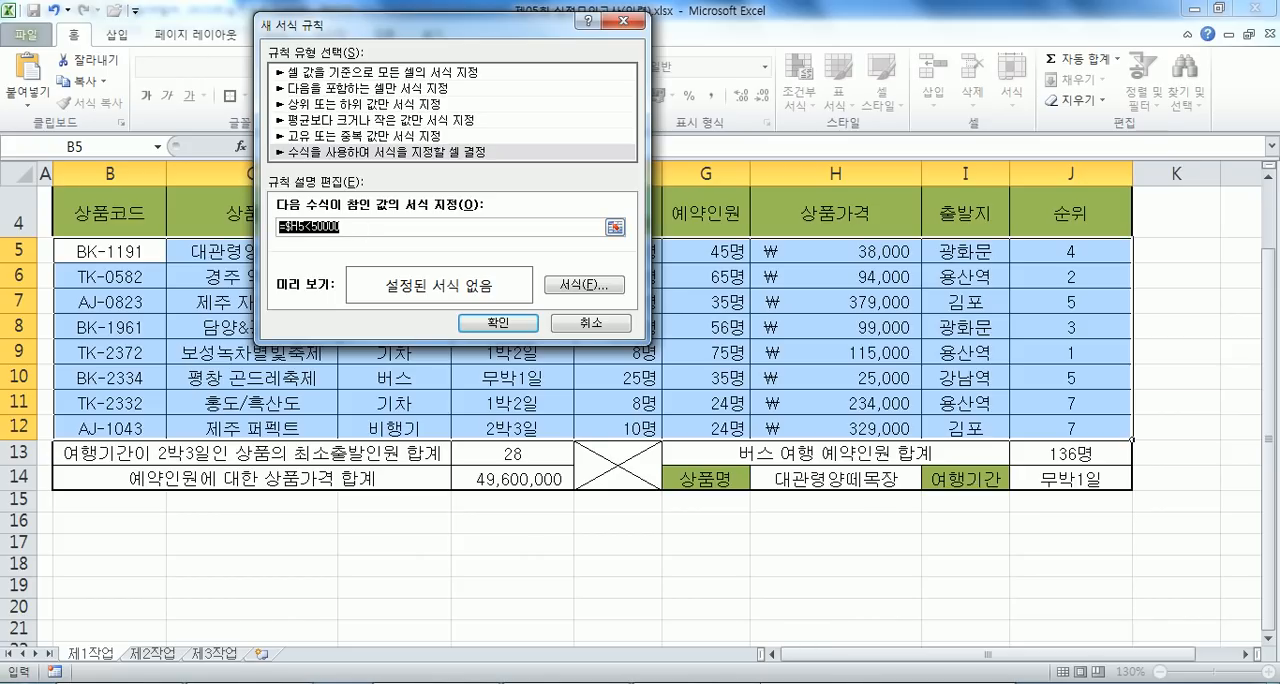
key(ctrl+c)
key(alt+Tab)
key(ctrl+v)
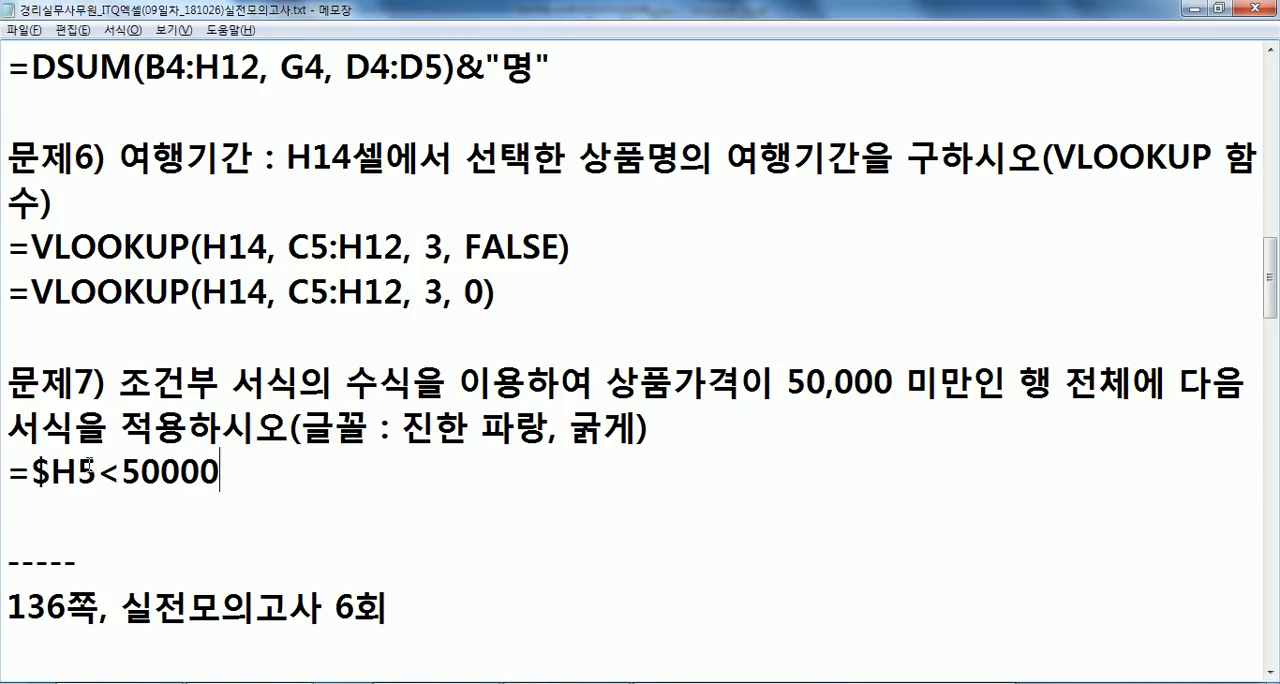
key(alt+Tab)
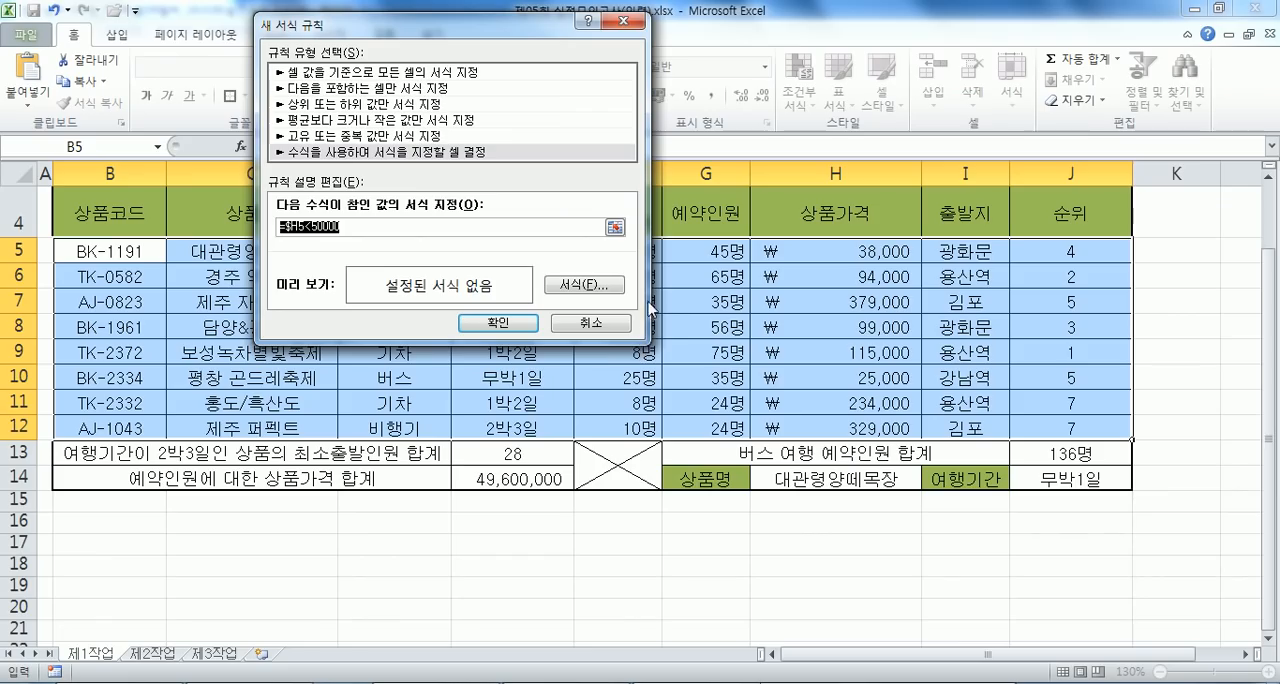
- Give the rule a bold, standard dark blue font and apply it to the product rows
click(590, 285)
click(877, 190)
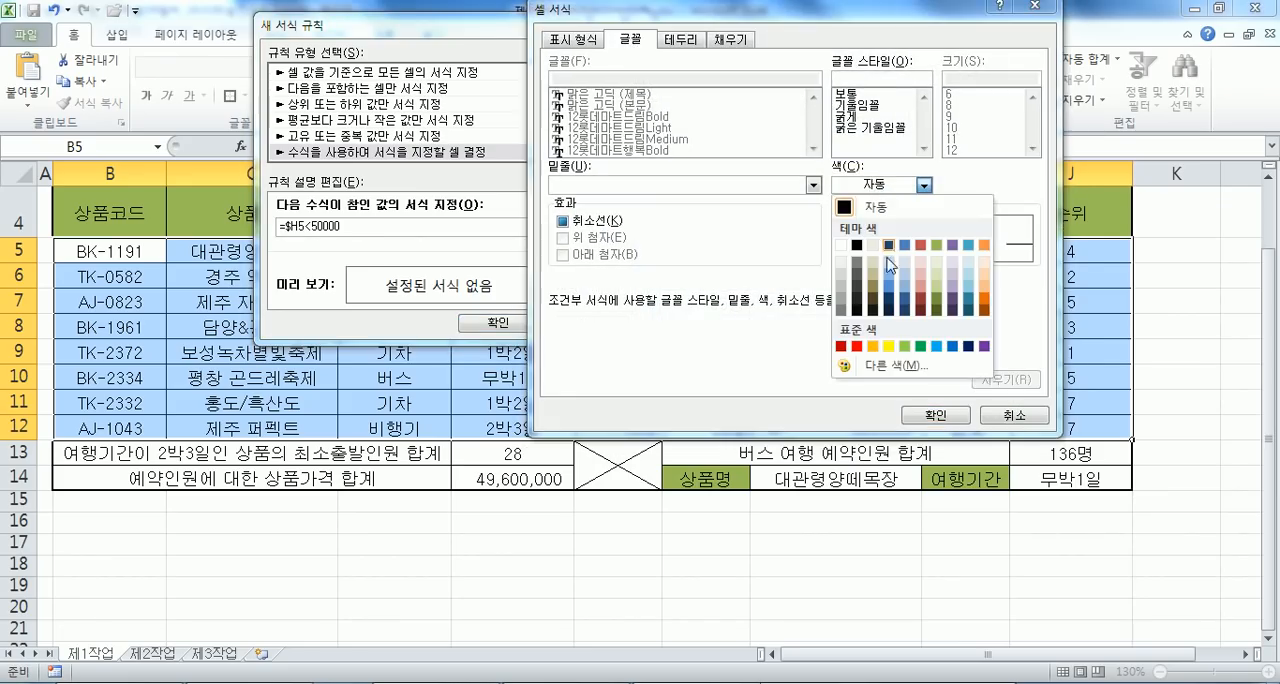
click(968, 346)
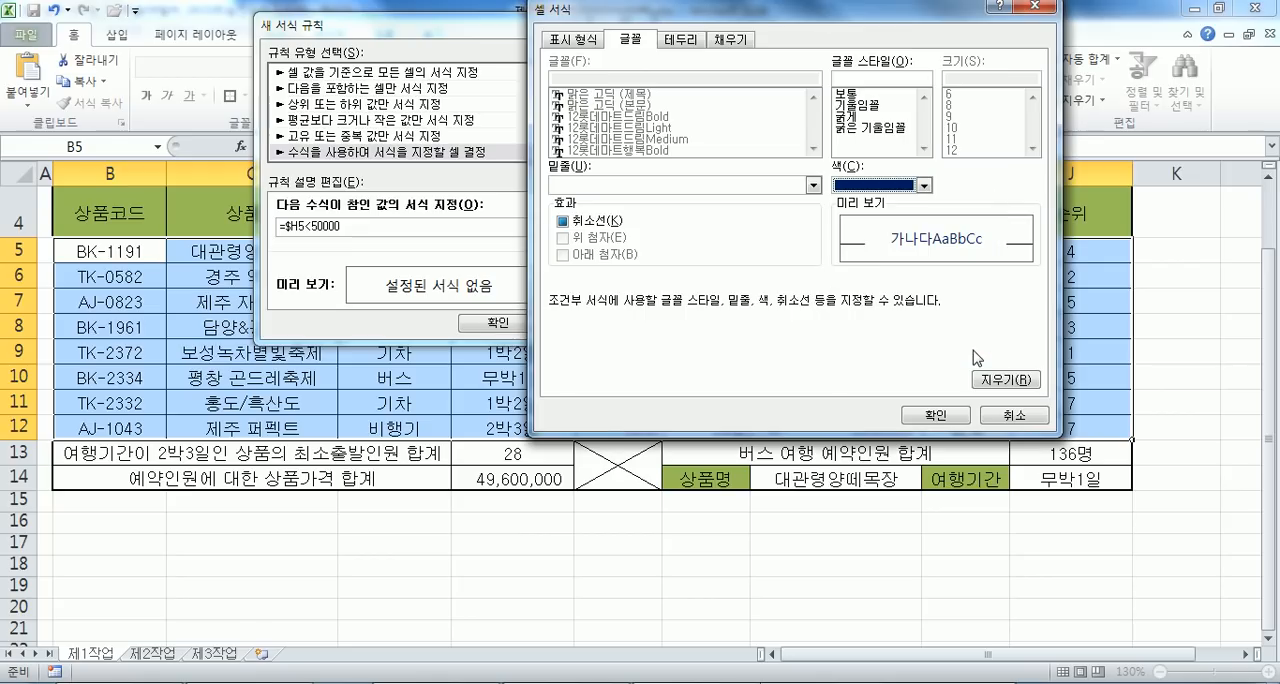
click(857, 118)
click(935, 414)
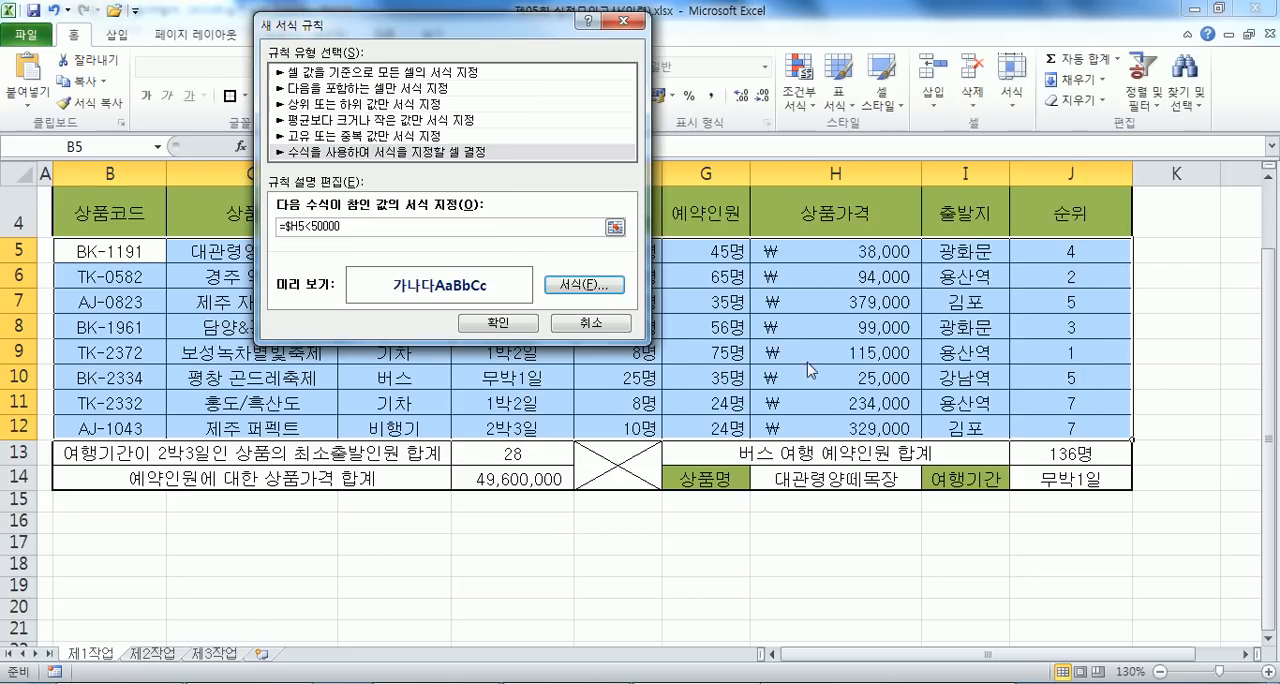
click(498, 322)
click(756, 355)
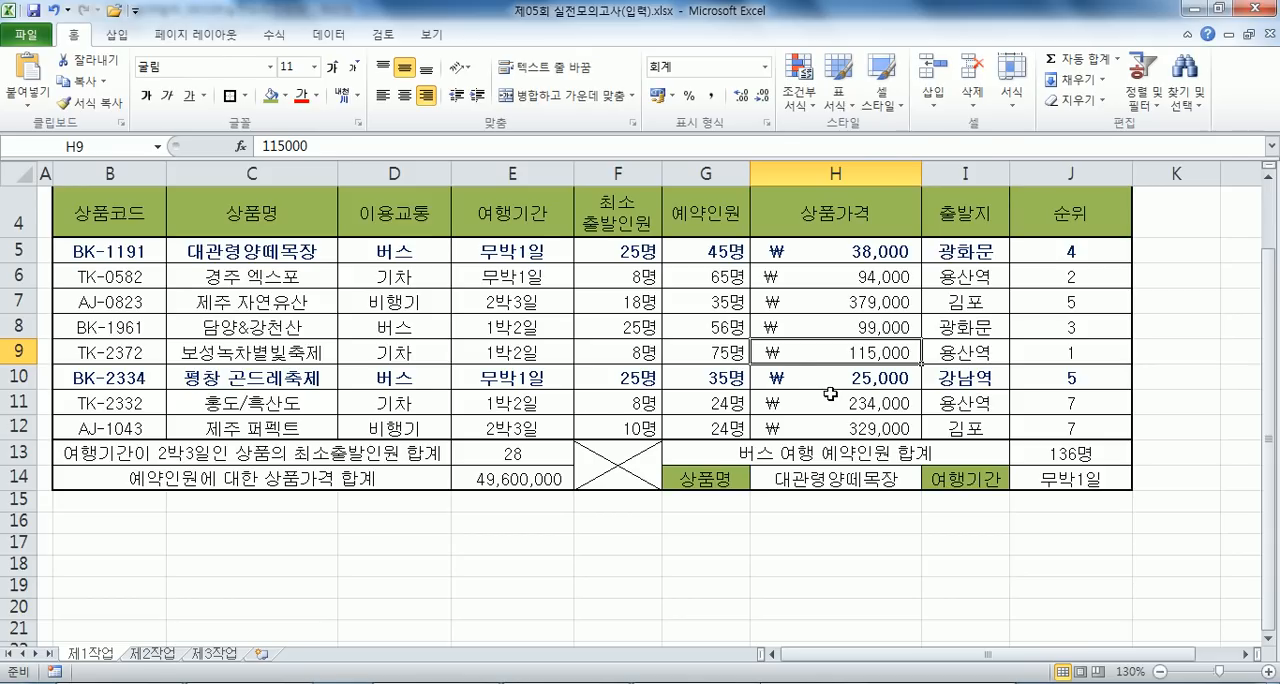
- Compare the problem 7 condition in the notes with the formatted rows and product prices H5:H12 in Excel
key(alt+Tab)
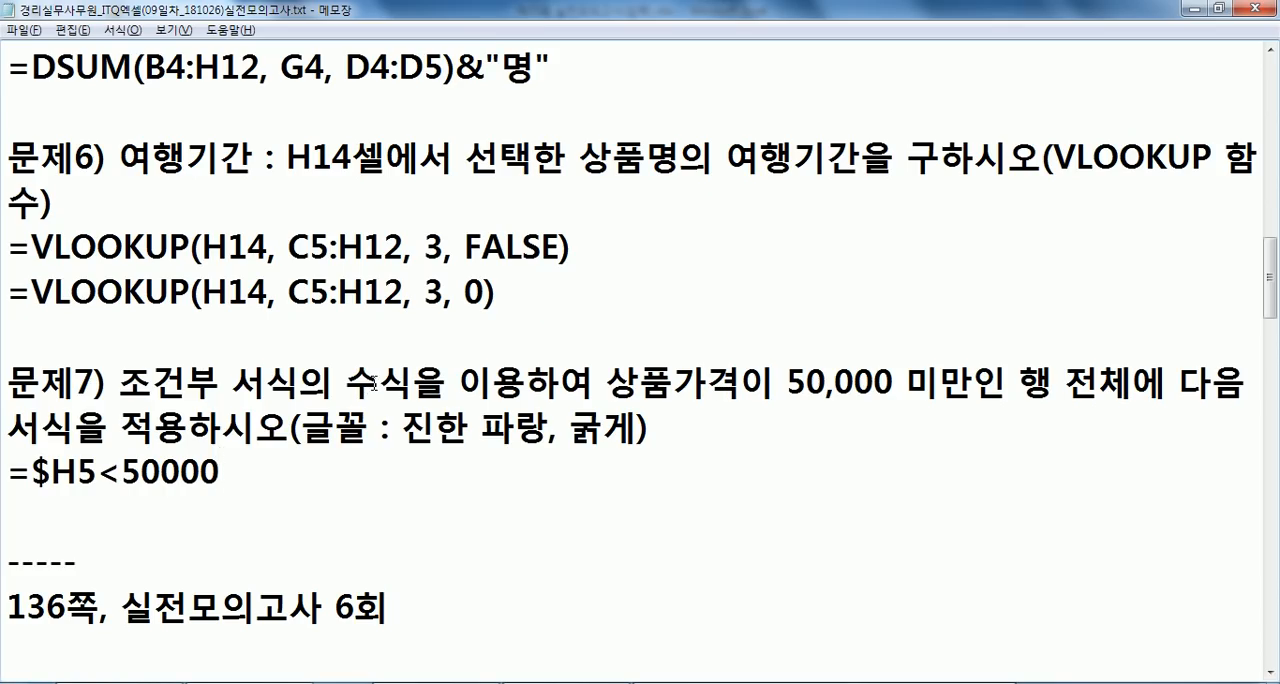
scroll(380, 376, down, 1)
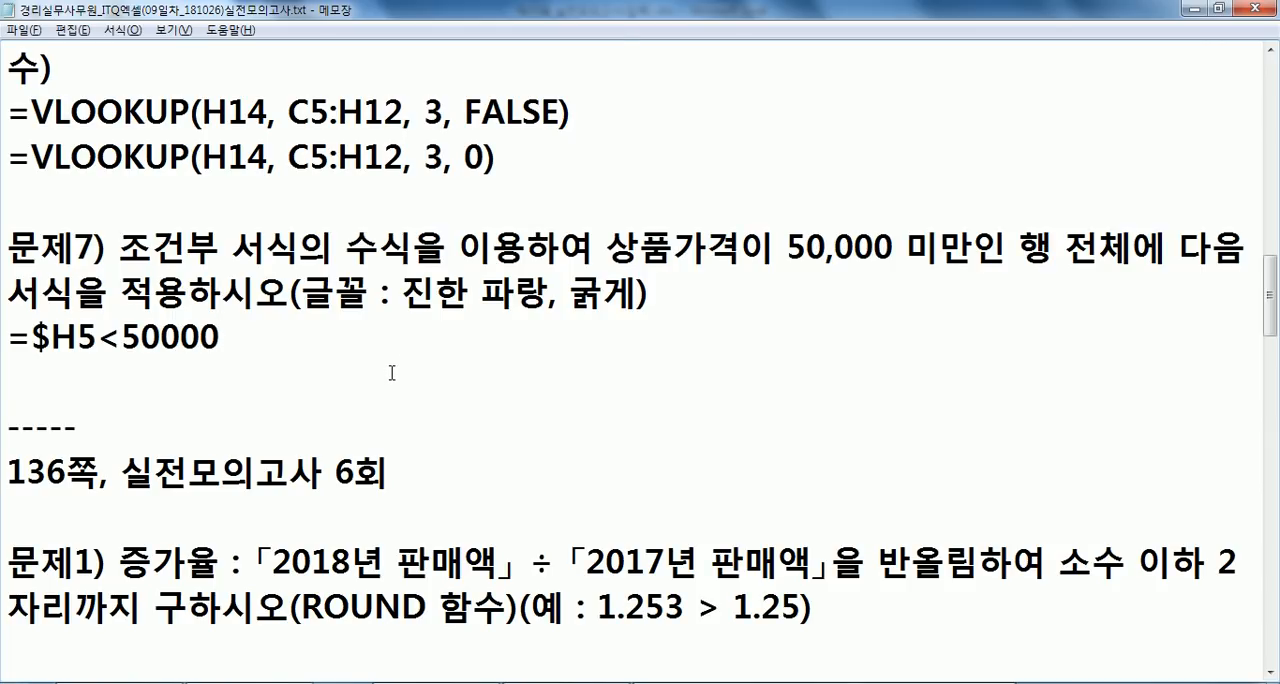
key(alt+Tab)
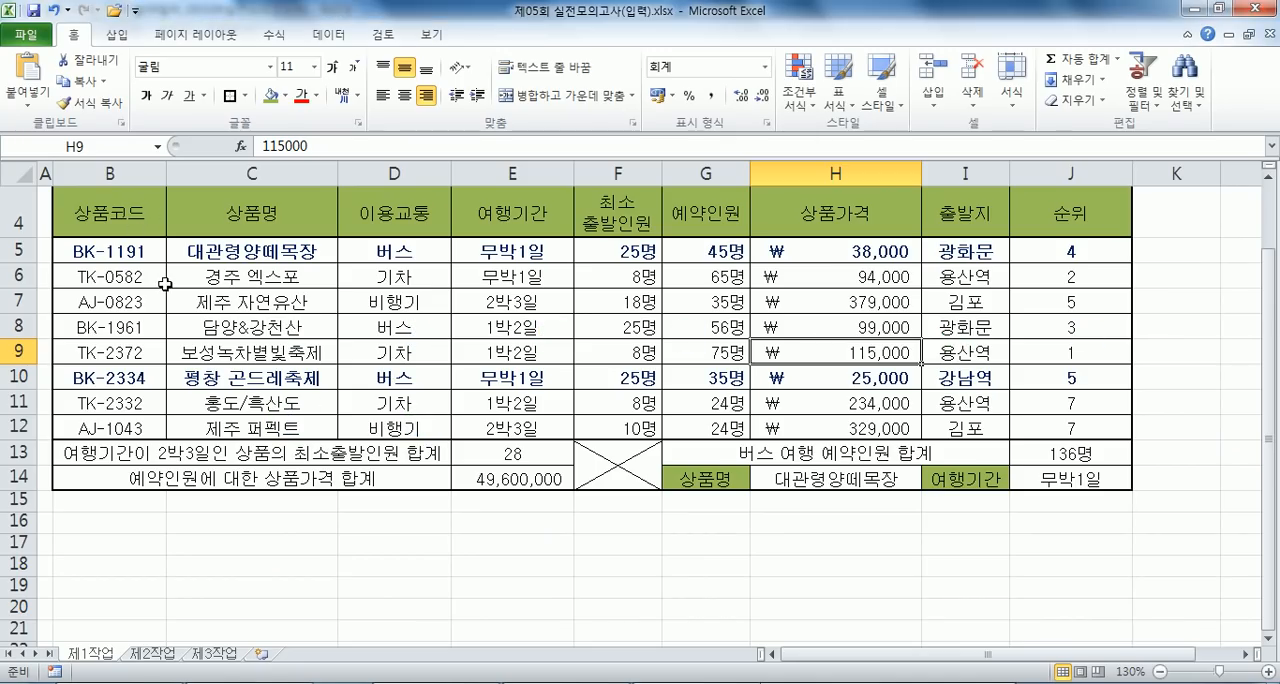
scroll(161, 275, down, 1)
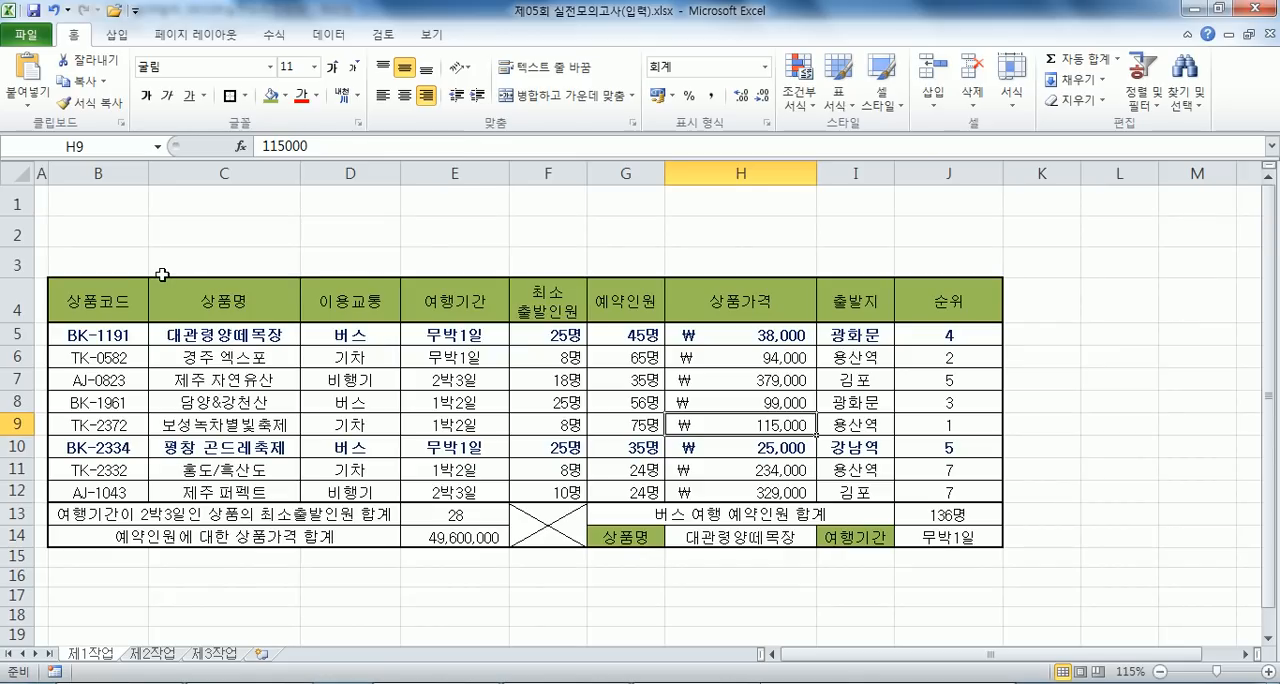
click(763, 336)
key(alt+Tab)
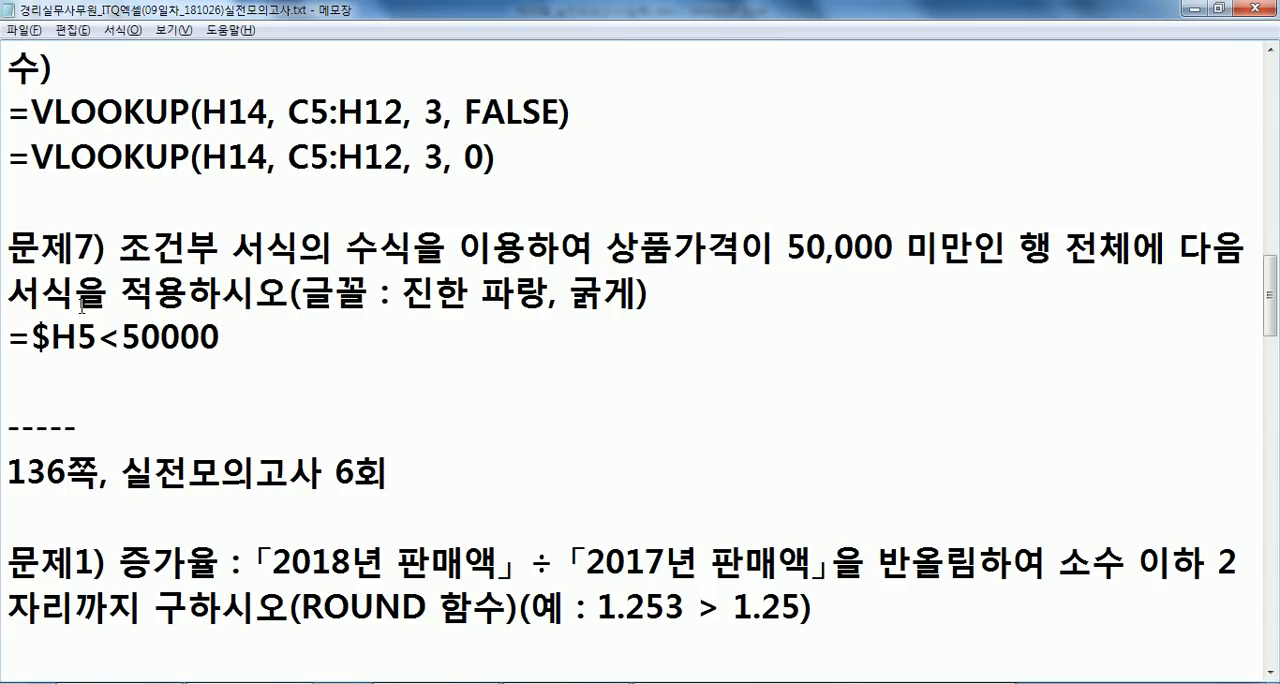
click(77, 340)
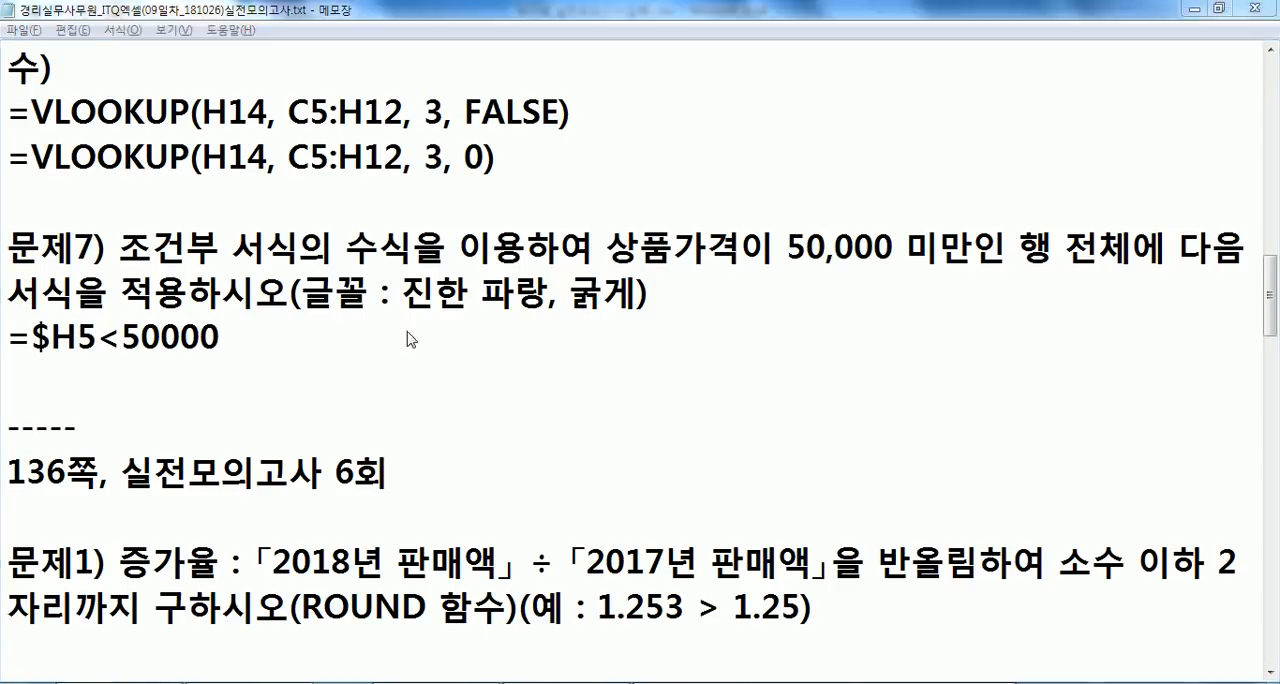
key(alt+Tab)
drag(718, 334, 718, 492)
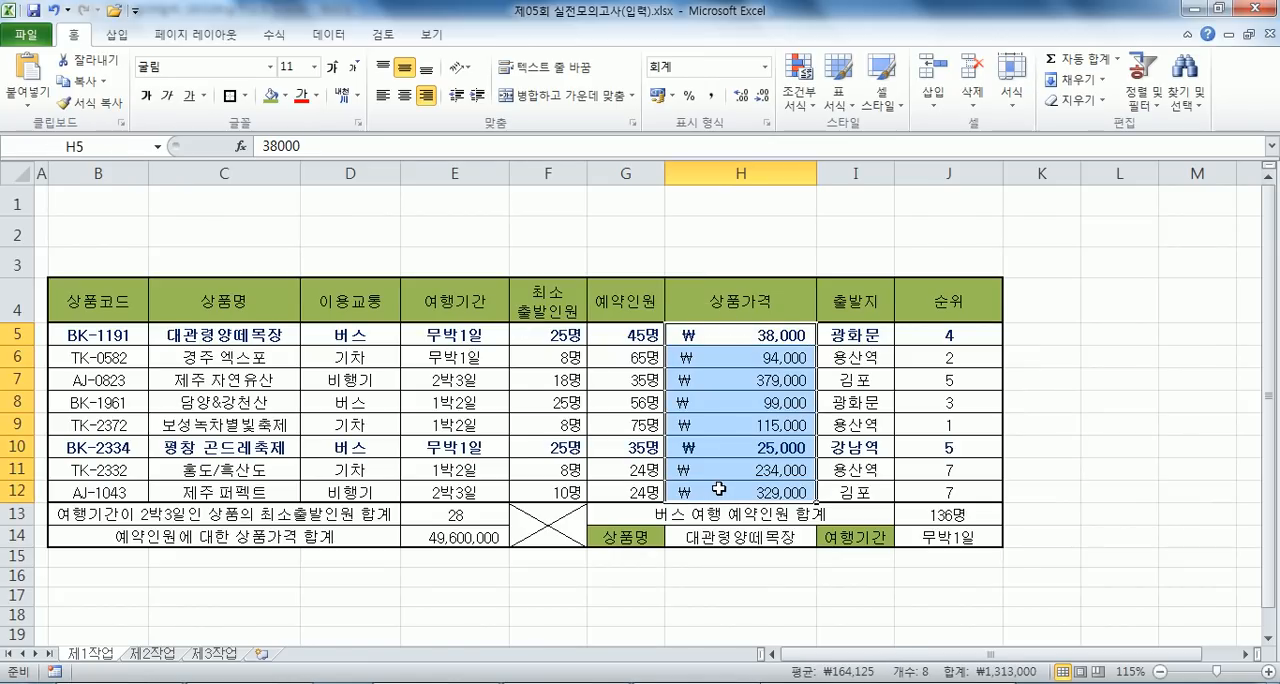
click(705, 334)
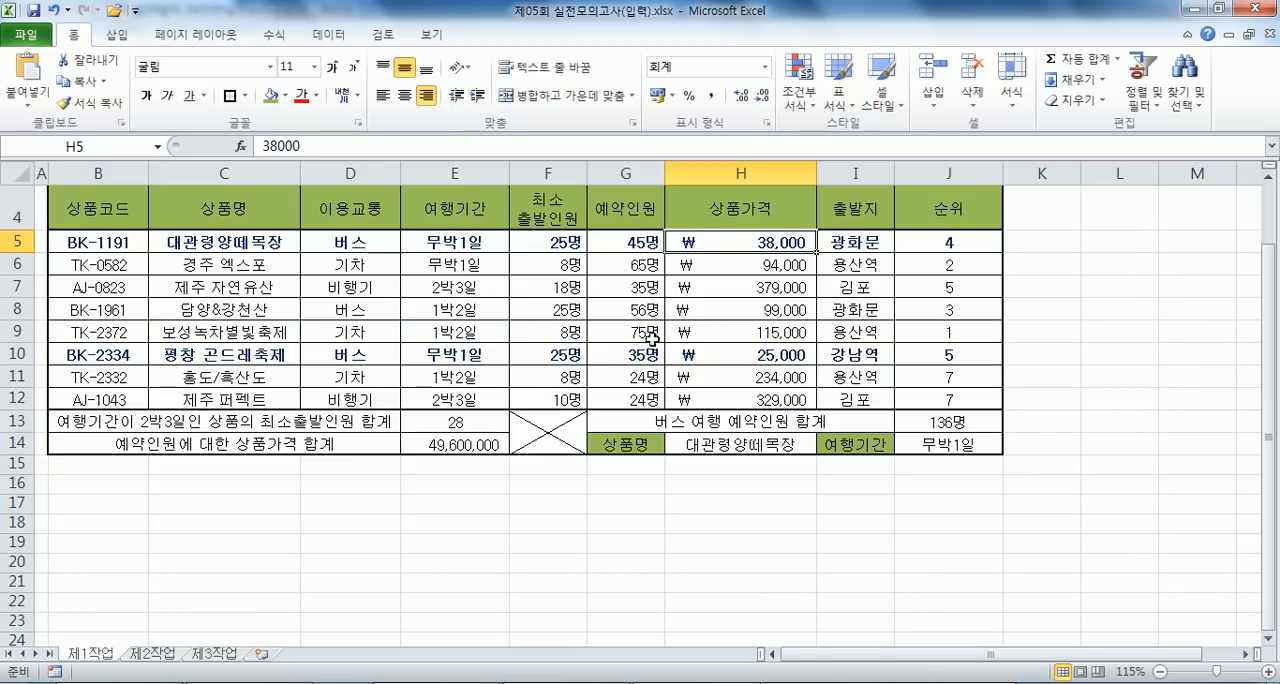
- In the Notepad notes, add the line "H5, 50000 미만" after a blank line below the problem 7 formula
key(alt+Tab)
key(Return)
key(Return)
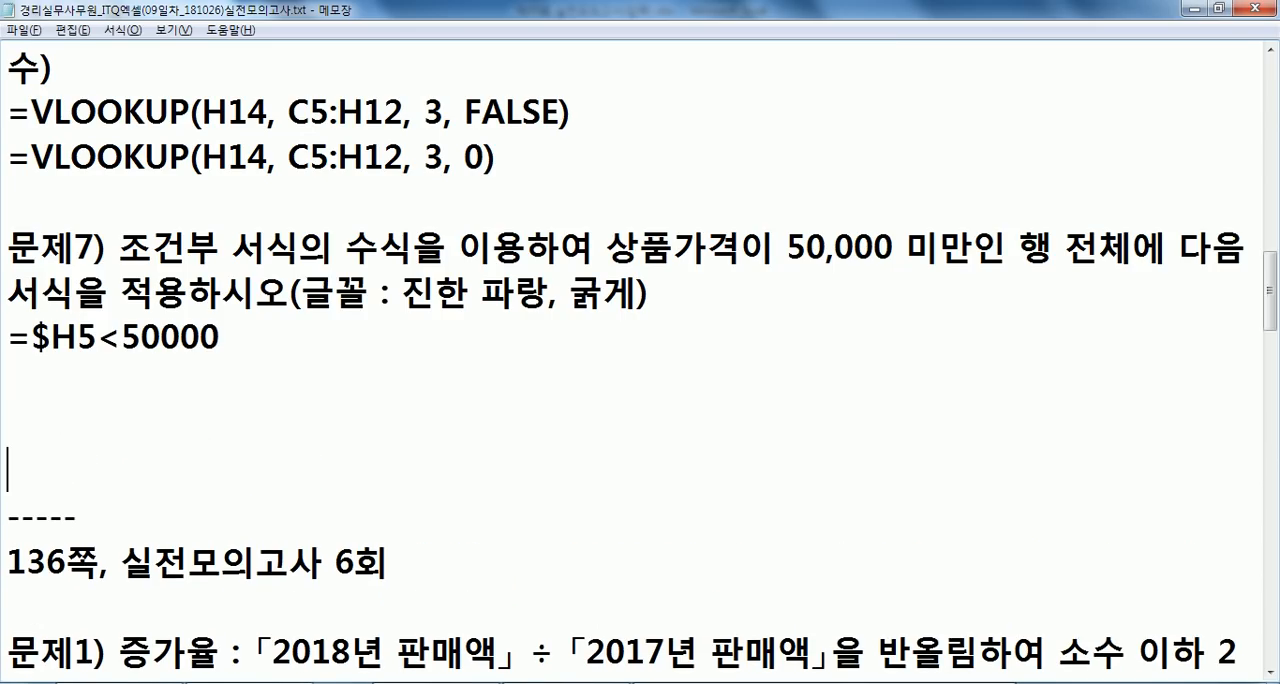
text(ㅗ)
key(BackSpace)
text(5H)
key(BackSpace)
key(BackSpace)
text(H5이 50000 미만)
key(Left)
key(Left)
key(Left)
key(Left)
key(Left)
key(Left)
key(Left)
key(Left)
key(Left)
key(Left)
key(Left)
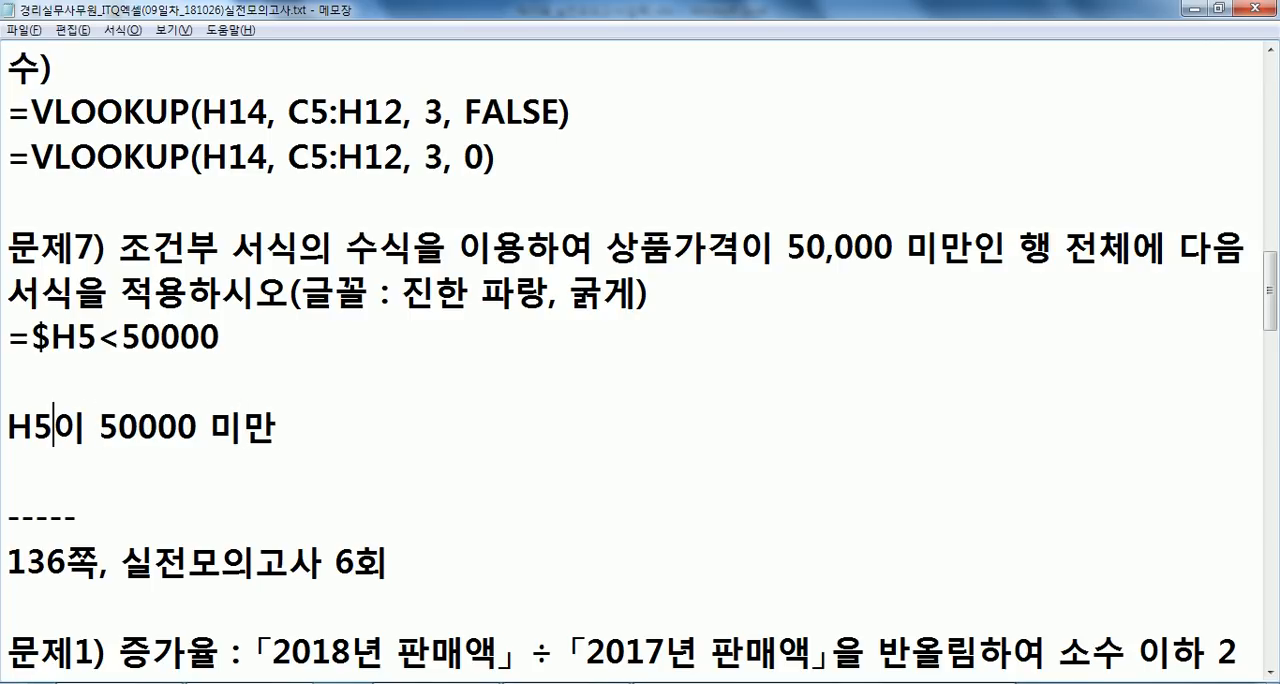
key(Delete)
text(,)
key(End)
key(Return)
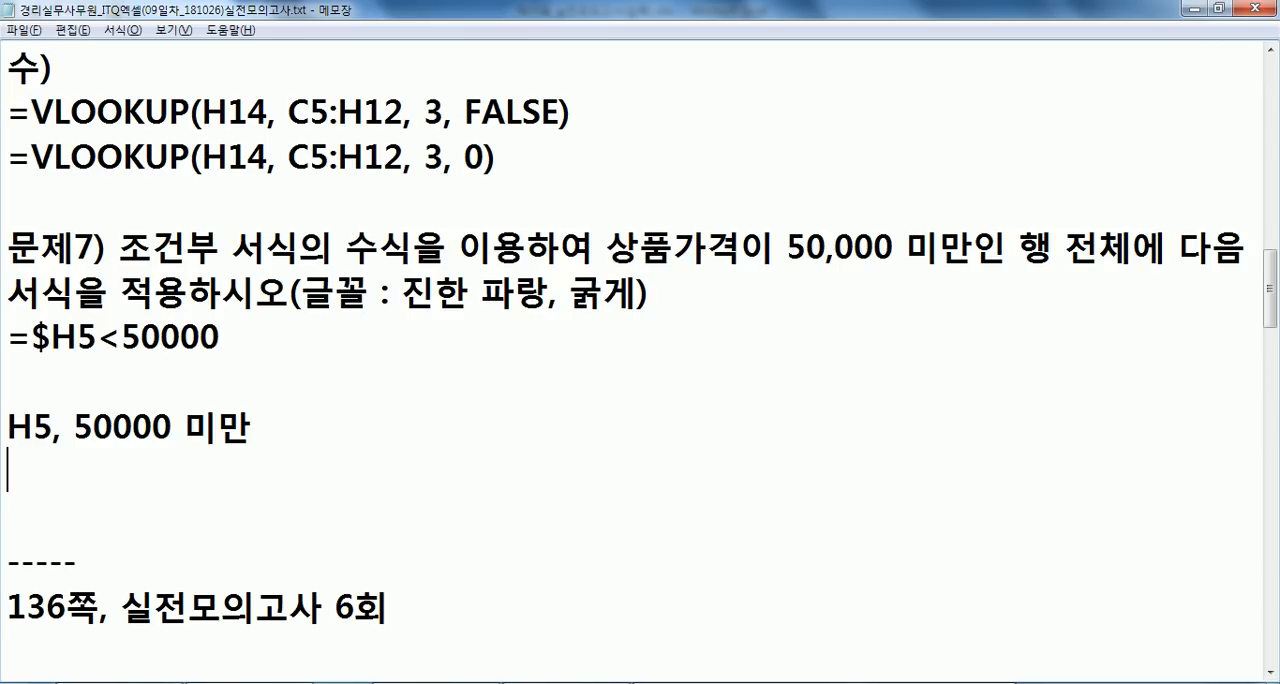
- Add the line "H6, 50000 미만" below the H5 line in the notes
text(ㅗ)
key(BackSpace)
text(H6,)
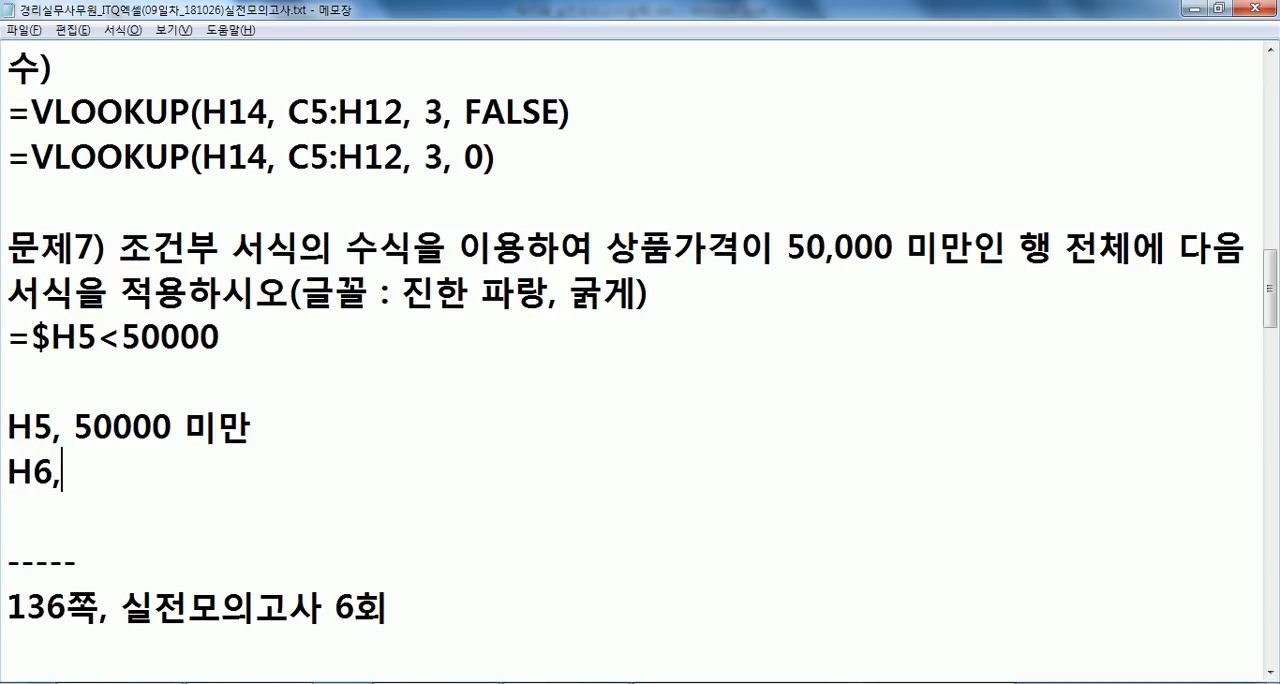
text( 50000 ALA)
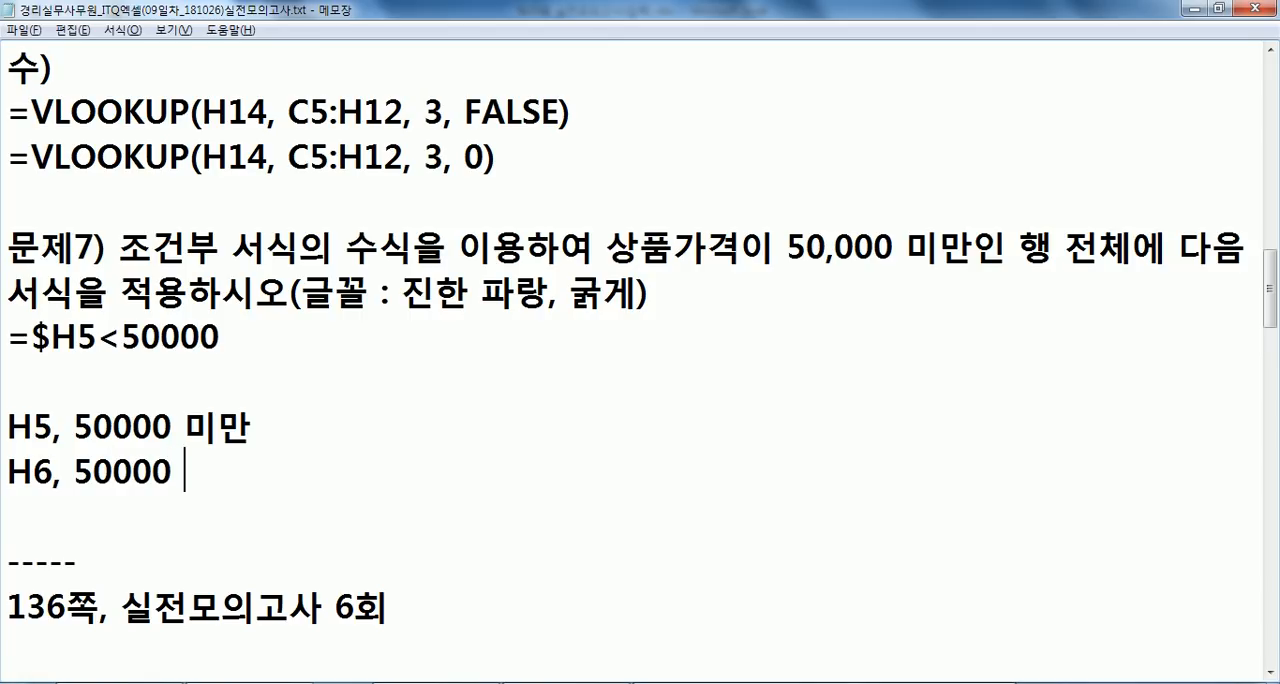
key(BackSpace)
key(BackSpace)
key(BackSpace)
text(미만)
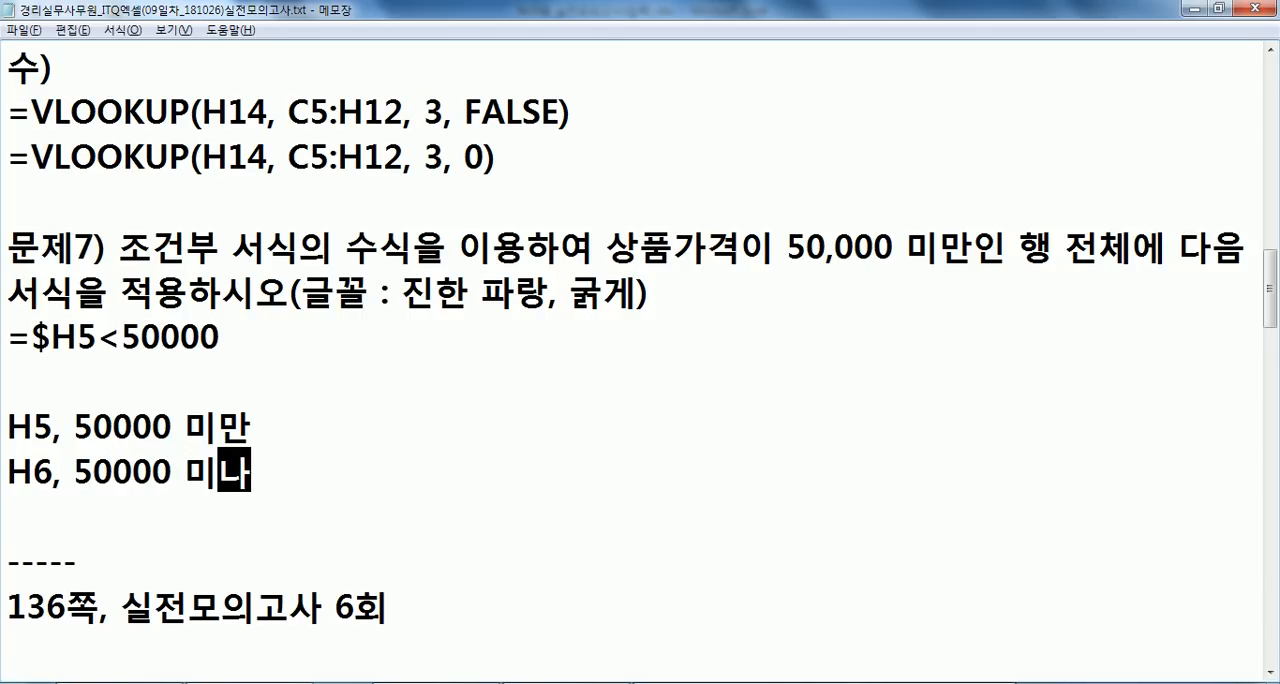
key(Return)
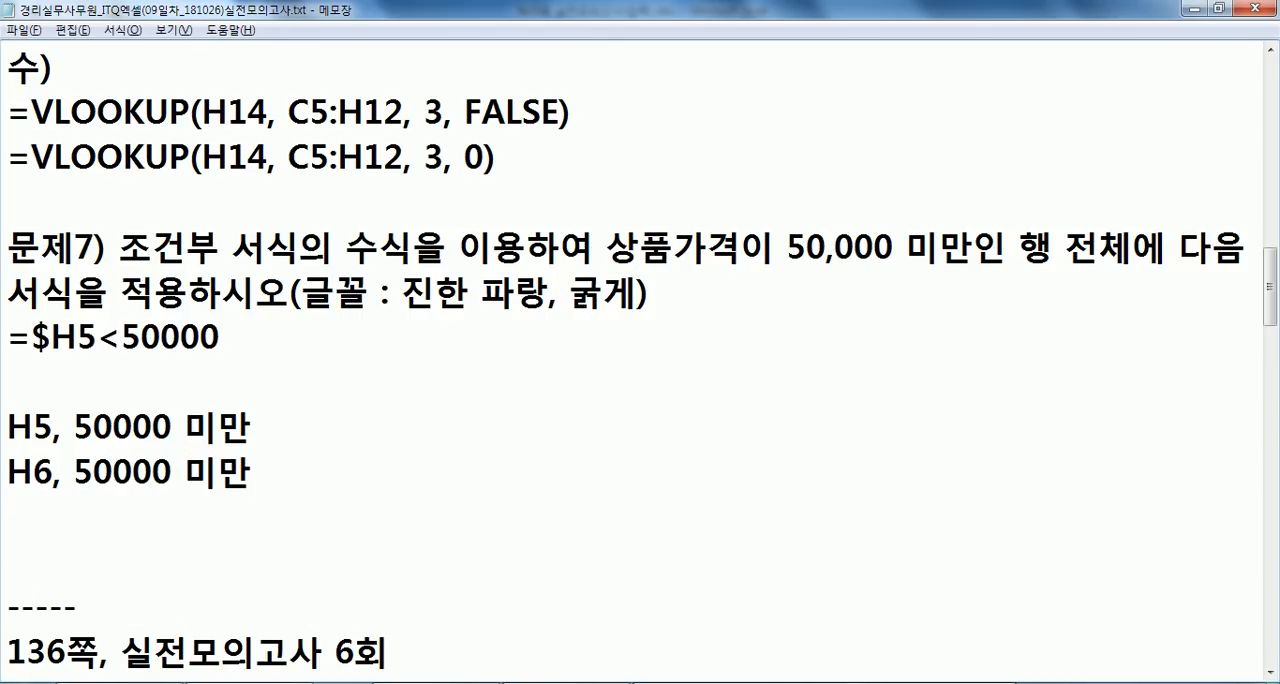
- Check the H6 price in Excel, and add the lines "..." and "H12, 50000 미만" below the H6 note
key(alt+Tab)
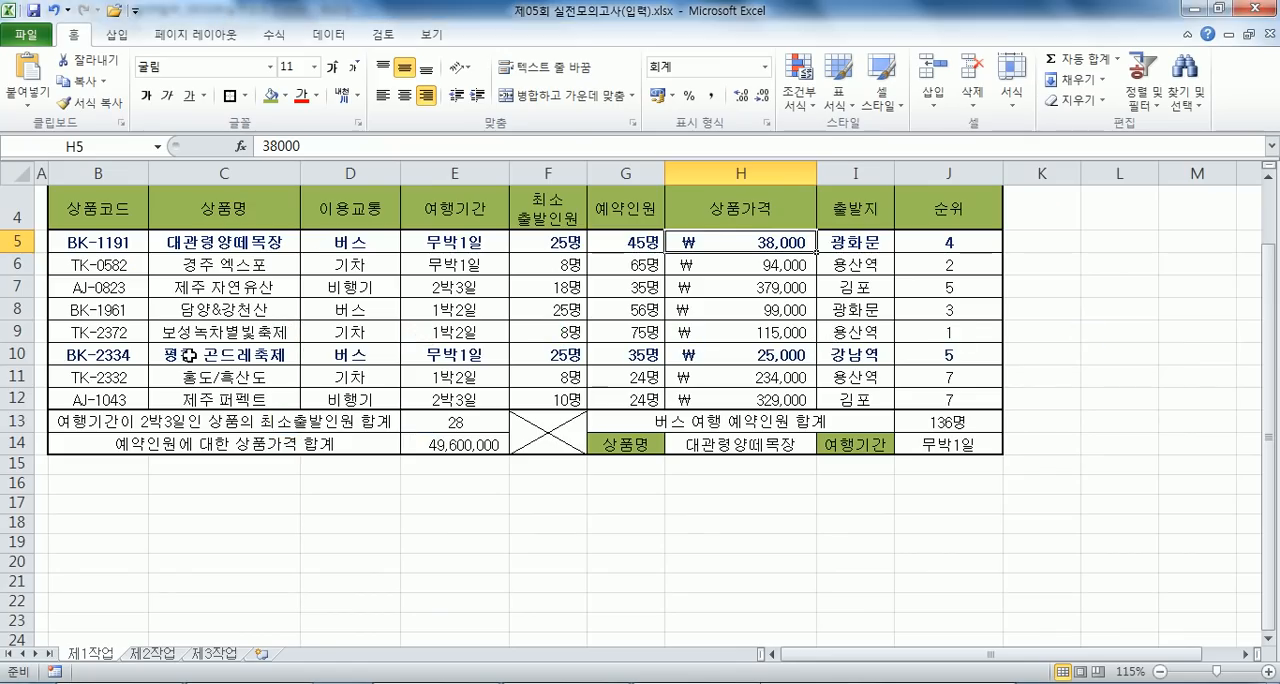
click(745, 267)
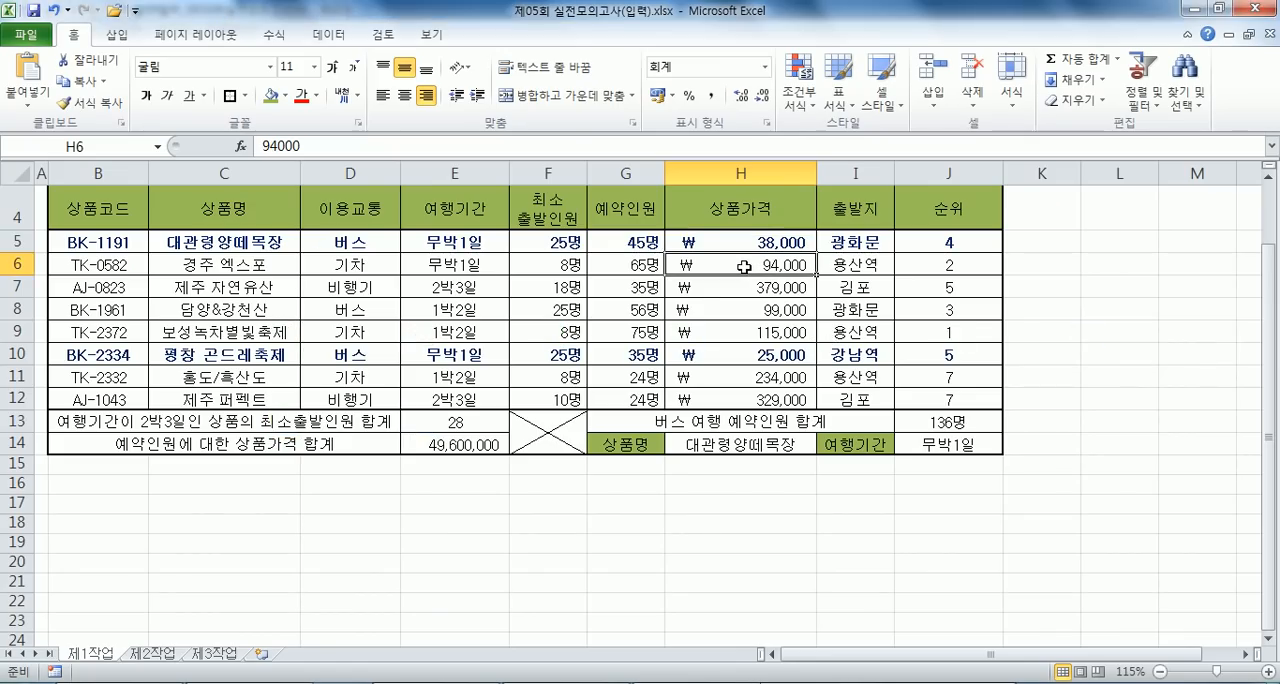
key(alt+Tab)
text(...)
key(Return)
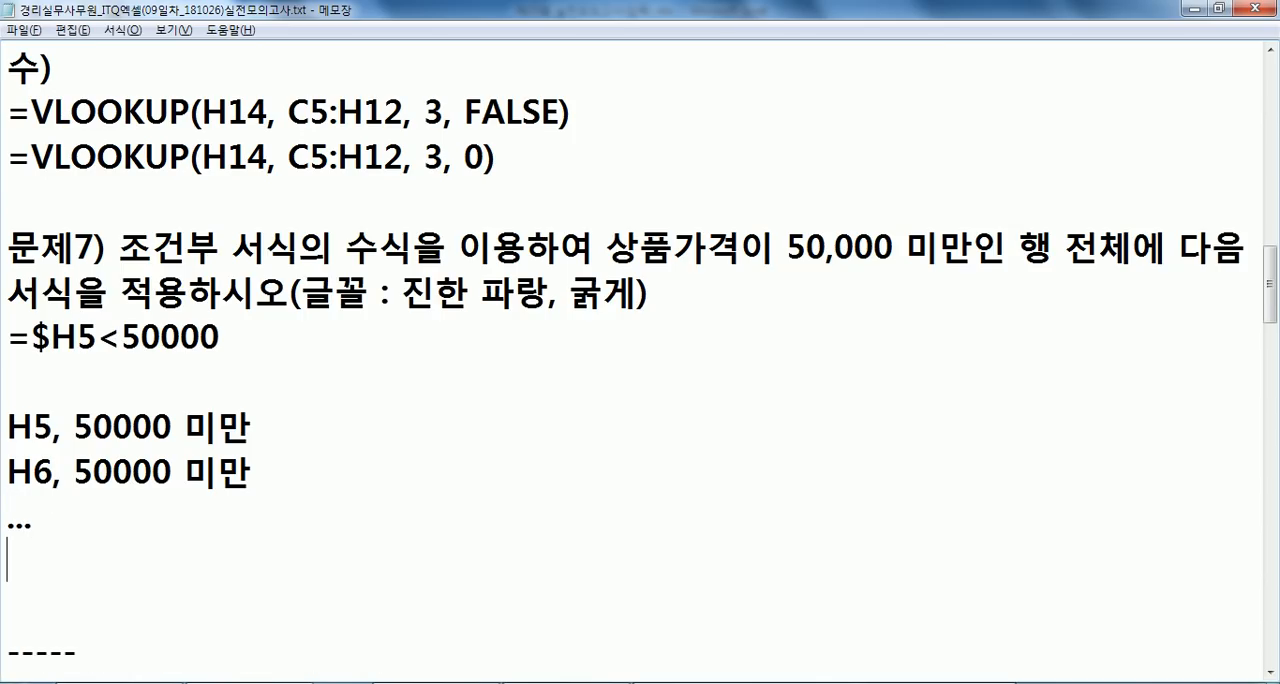
text(H12, 50000 AL)
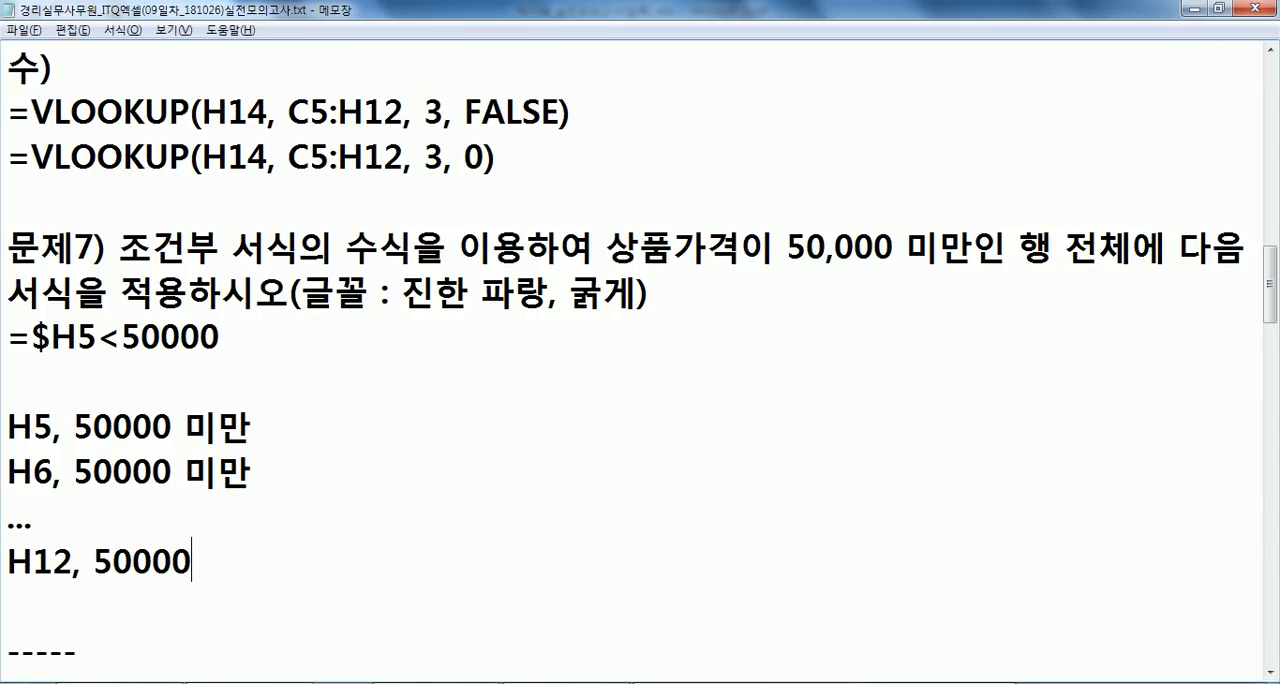
key(BackSpace)
key(BackSpace)
text(미)
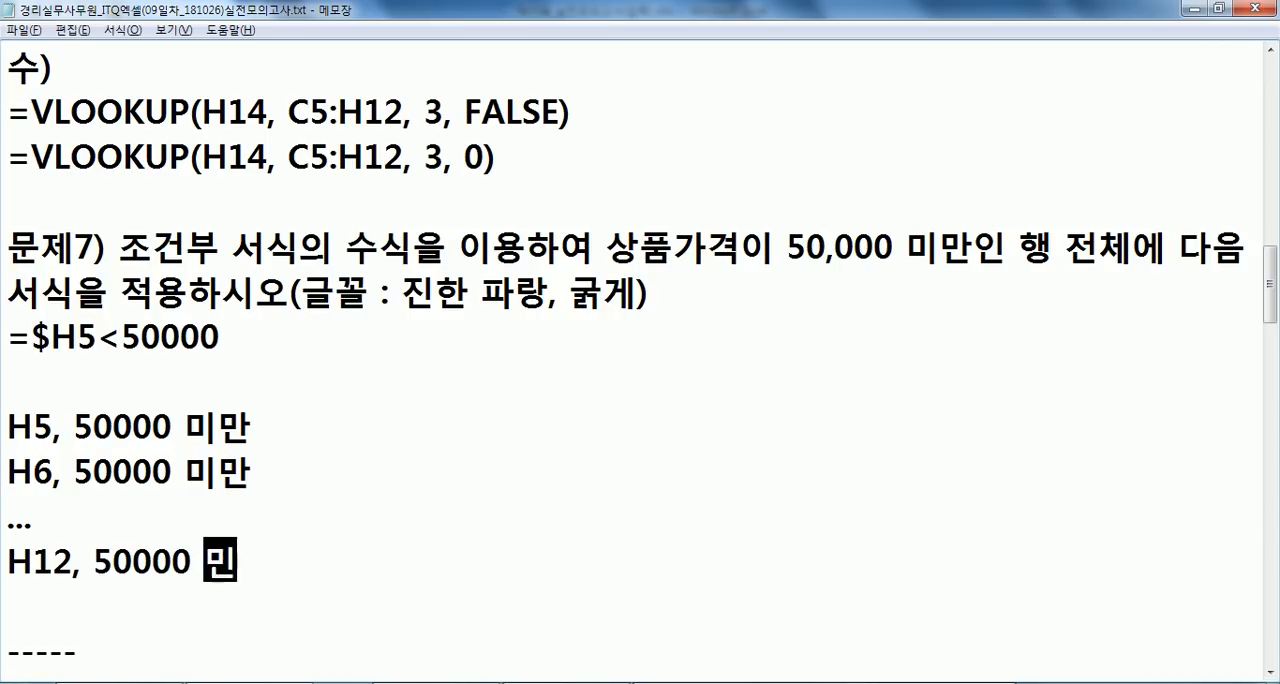
key(BackSpace)
text(미만)
key(Return)
- Switch back to Excel and select the product prices H5:H12 to review which cells the rule compares
key(alt+Tab)
drag(745, 245, 757, 400)
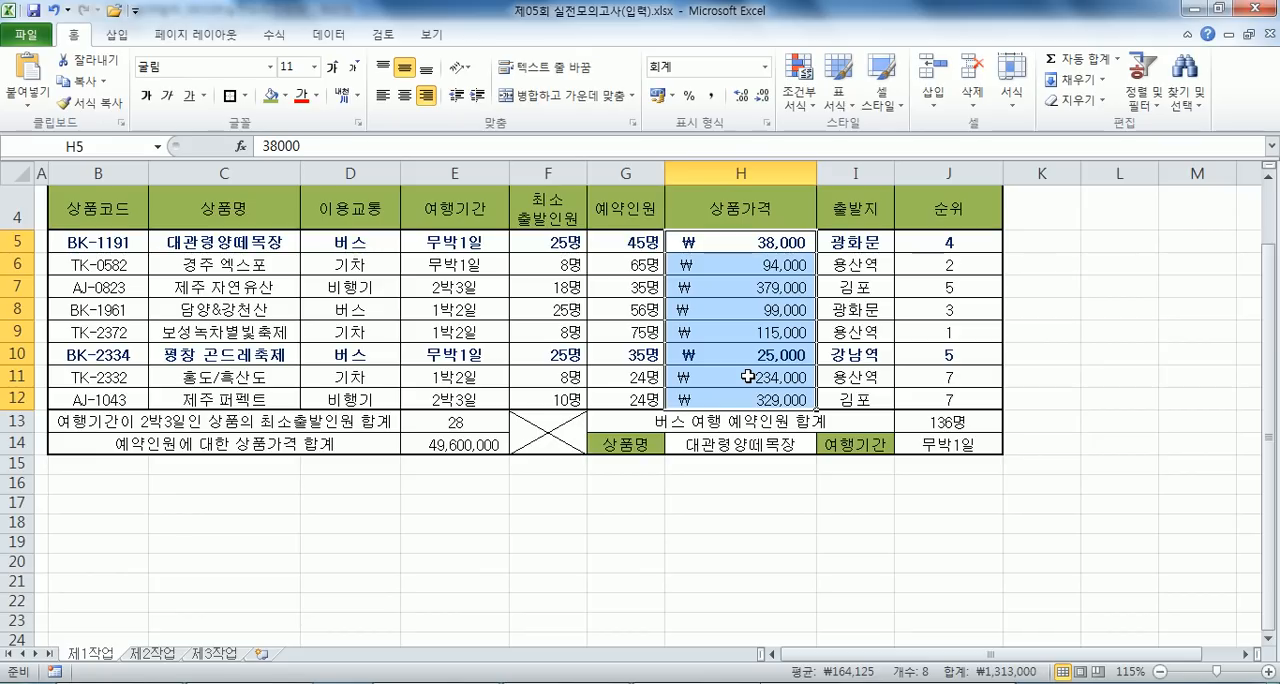
- Select the product data B5:J12 and move the active cell through row 5 and down the price column to H11
drag(98, 242, 926, 399)
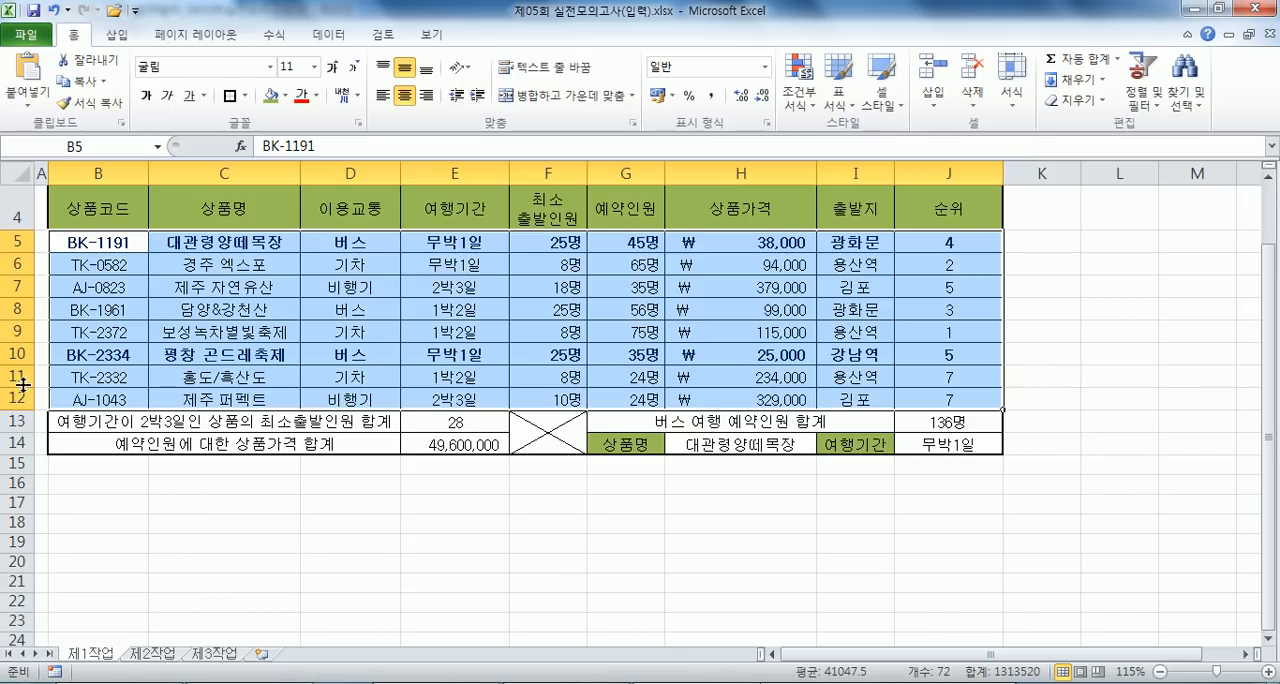
drag(92, 244, 955, 410)
key(Tab)
key(Tab)
key(Tab)
key(Tab)
key(Tab)
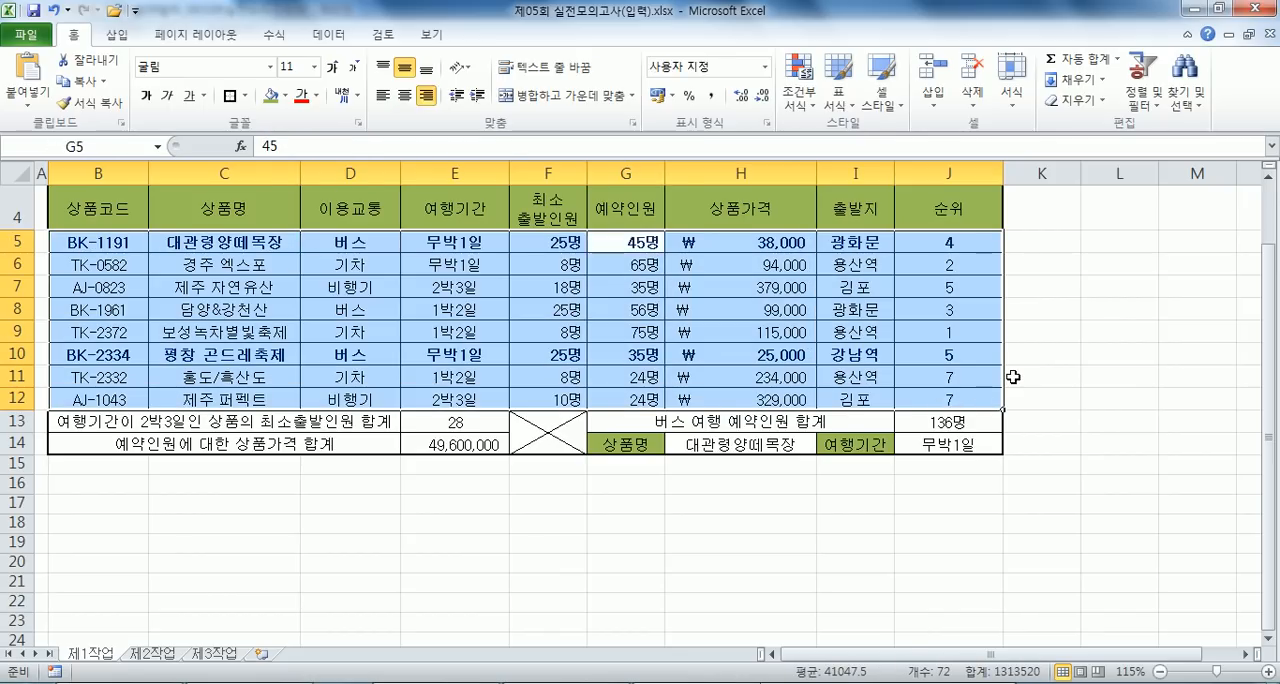
key(Tab)
key(Return)
key(Return)
key(Return)
key(Return)
key(Return)
key(Return)
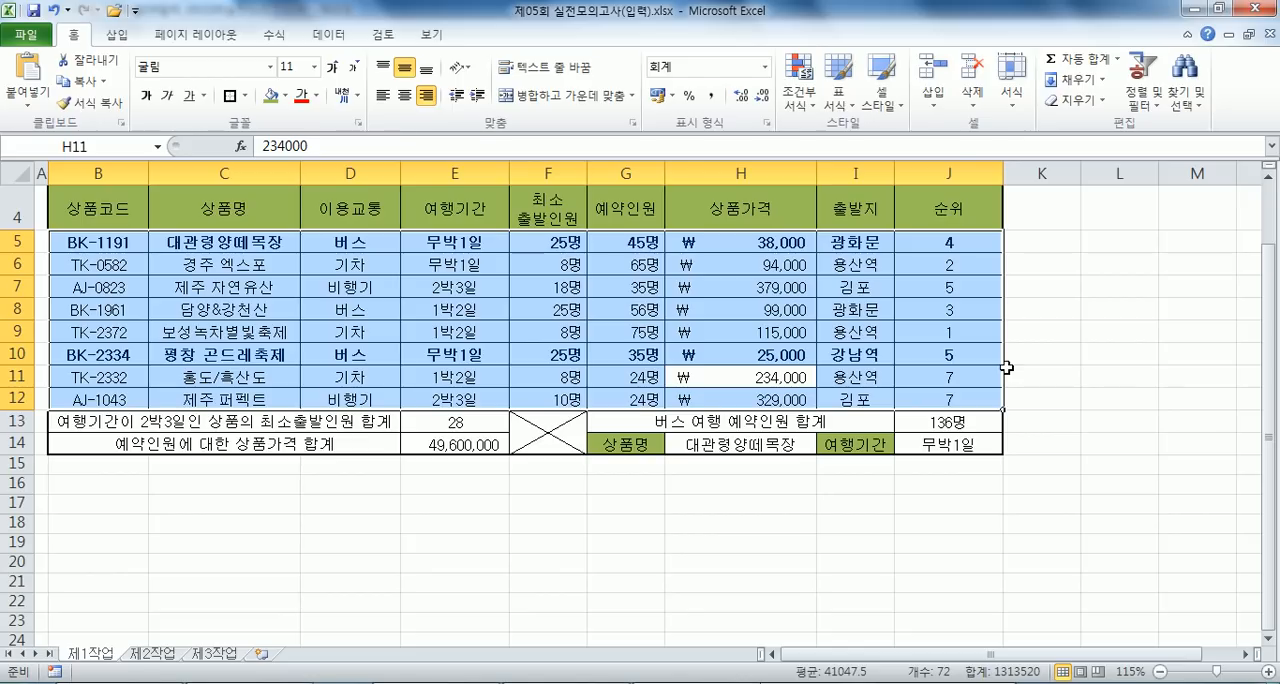
- In the Notepad notes, add the line "* H5~H12 셀 값이 50000 미만인가?" below the H12 note, followed by a blank line
key(alt+Tab)
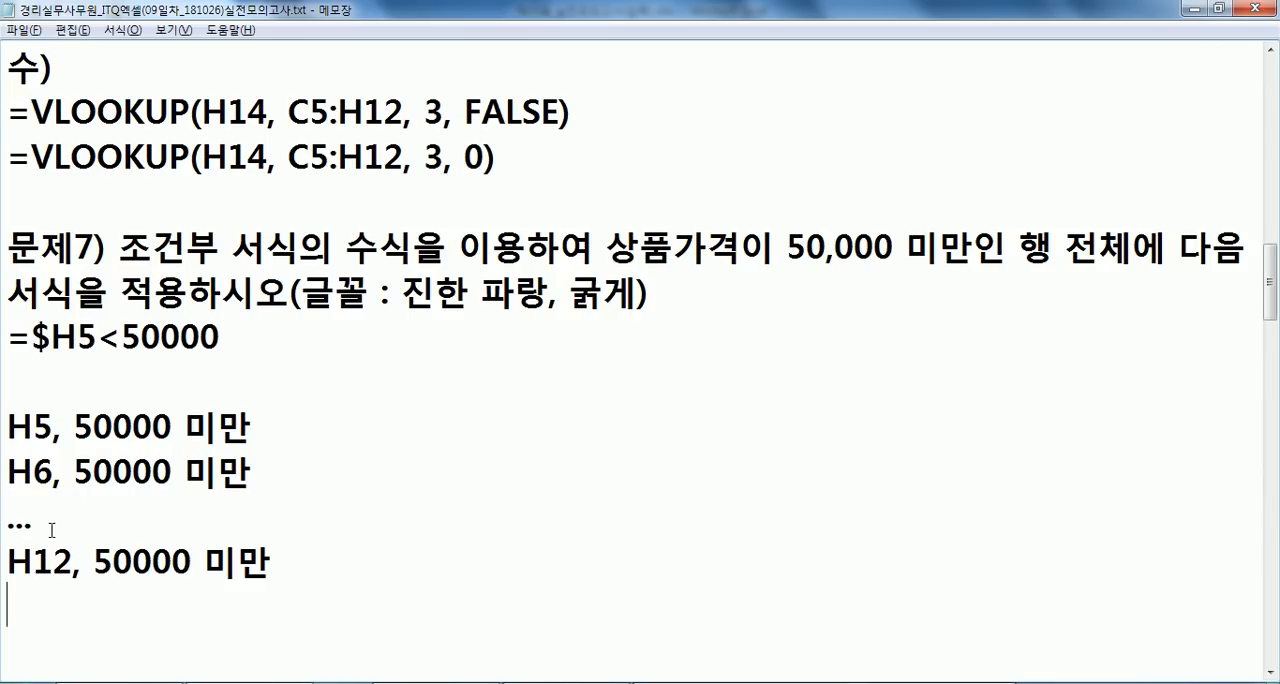
scroll(51, 530, down, 1)
click(38, 497)
text(* H5~)
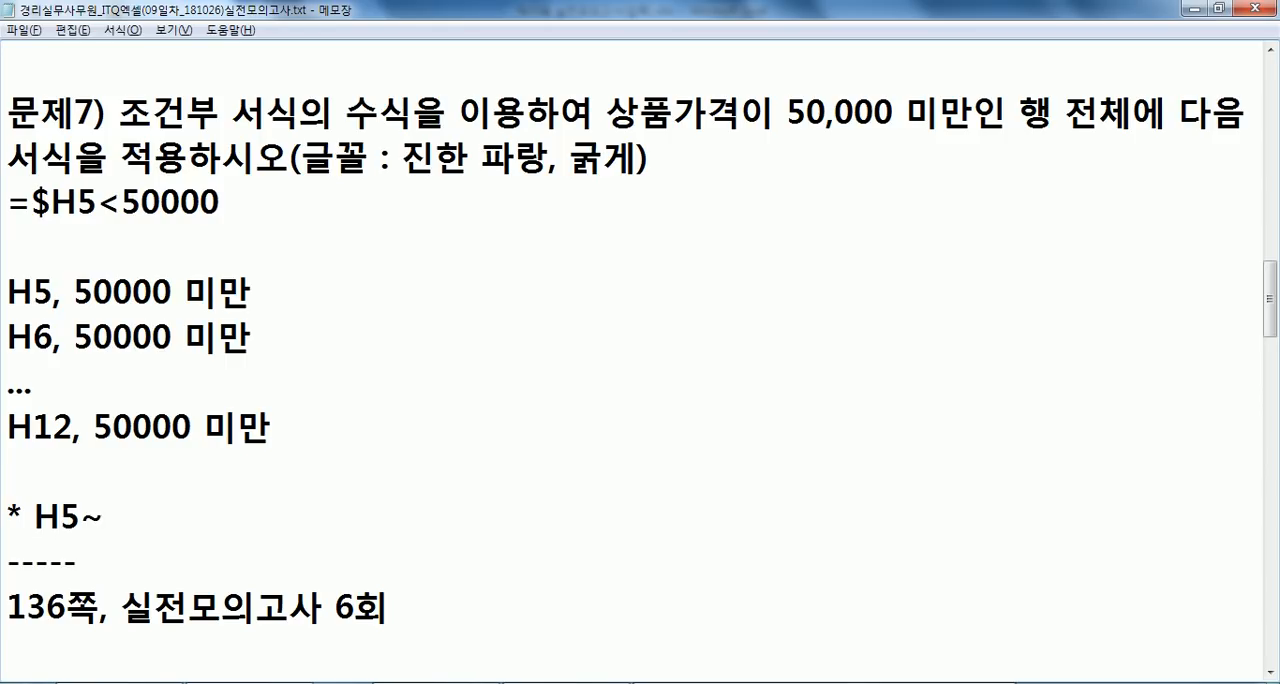
text(H12 셀)
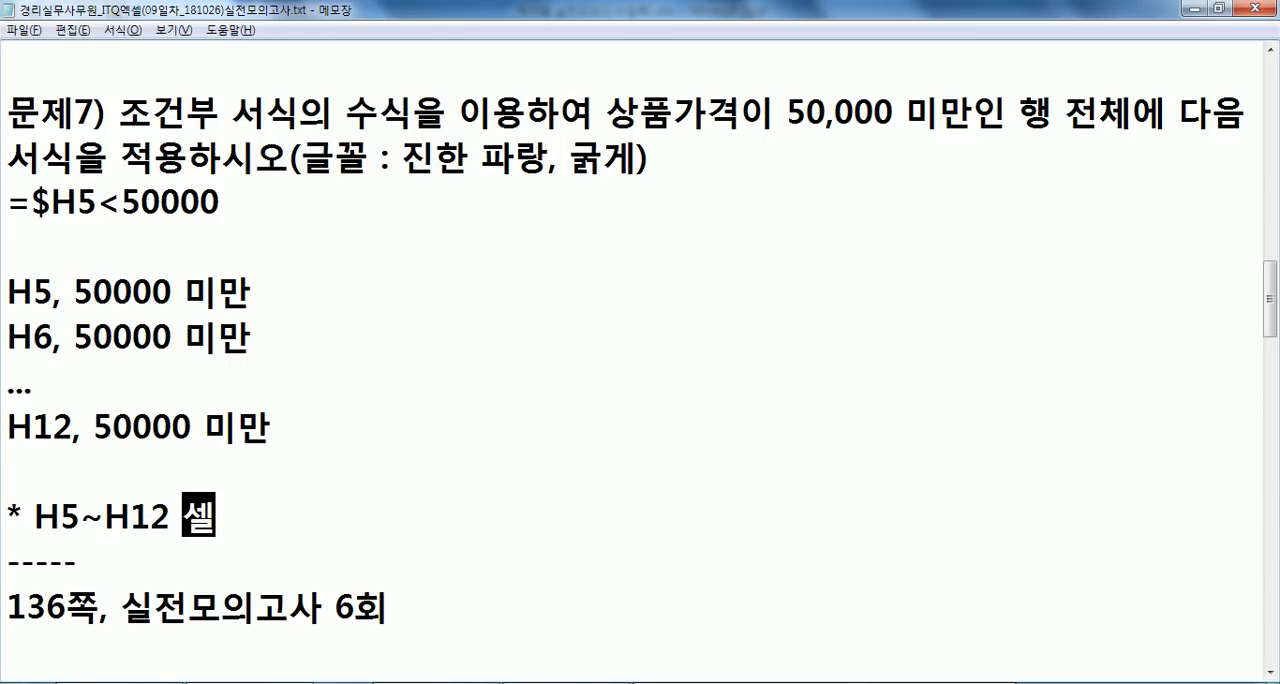
text( 값이 500)
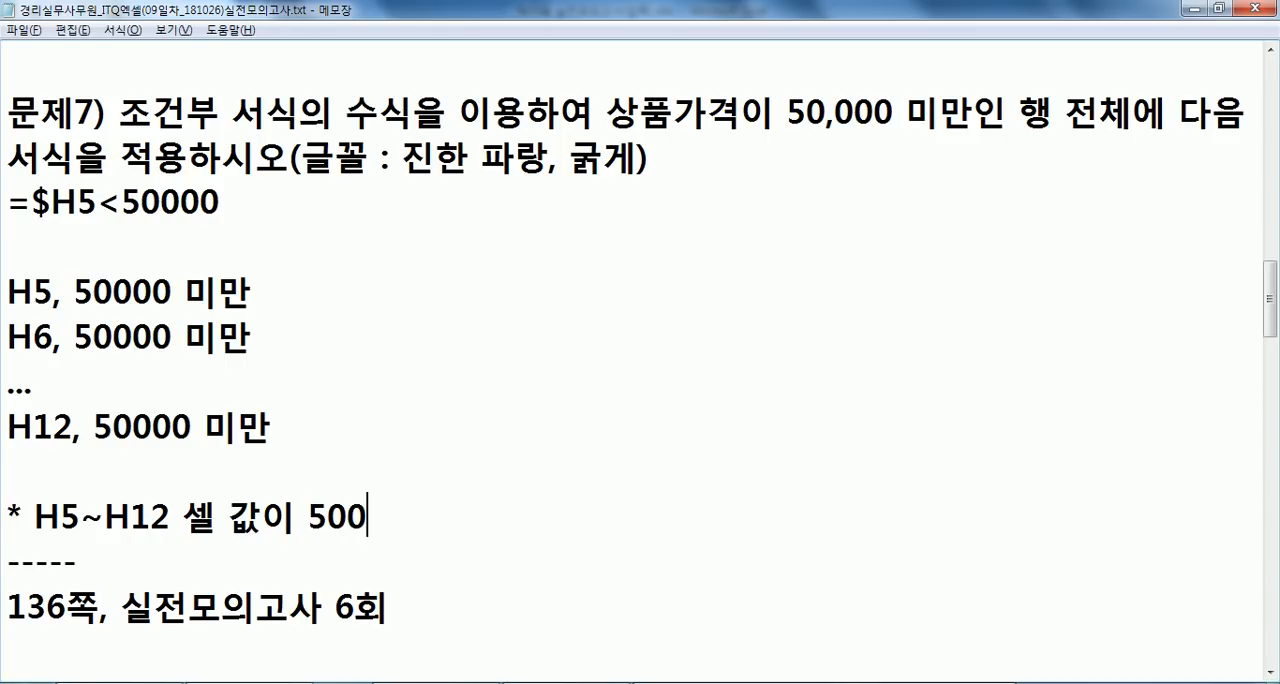
text(00 미만)
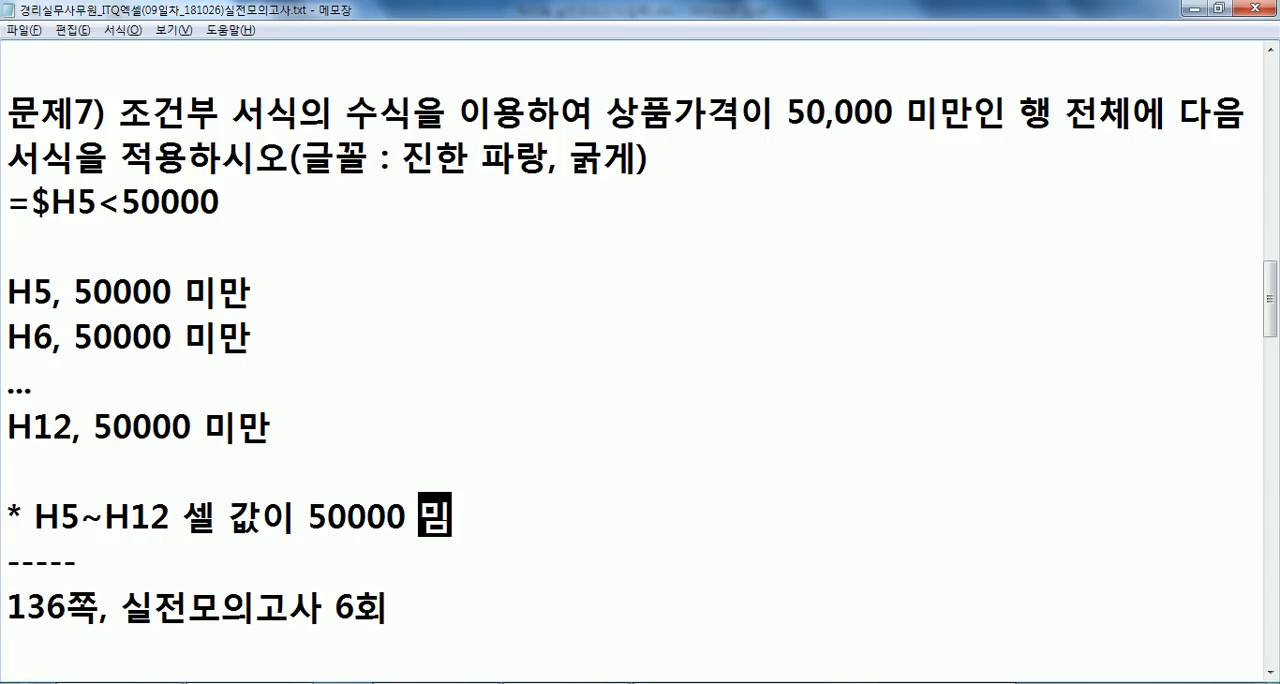
key(ctrl+z)
text(인가?)
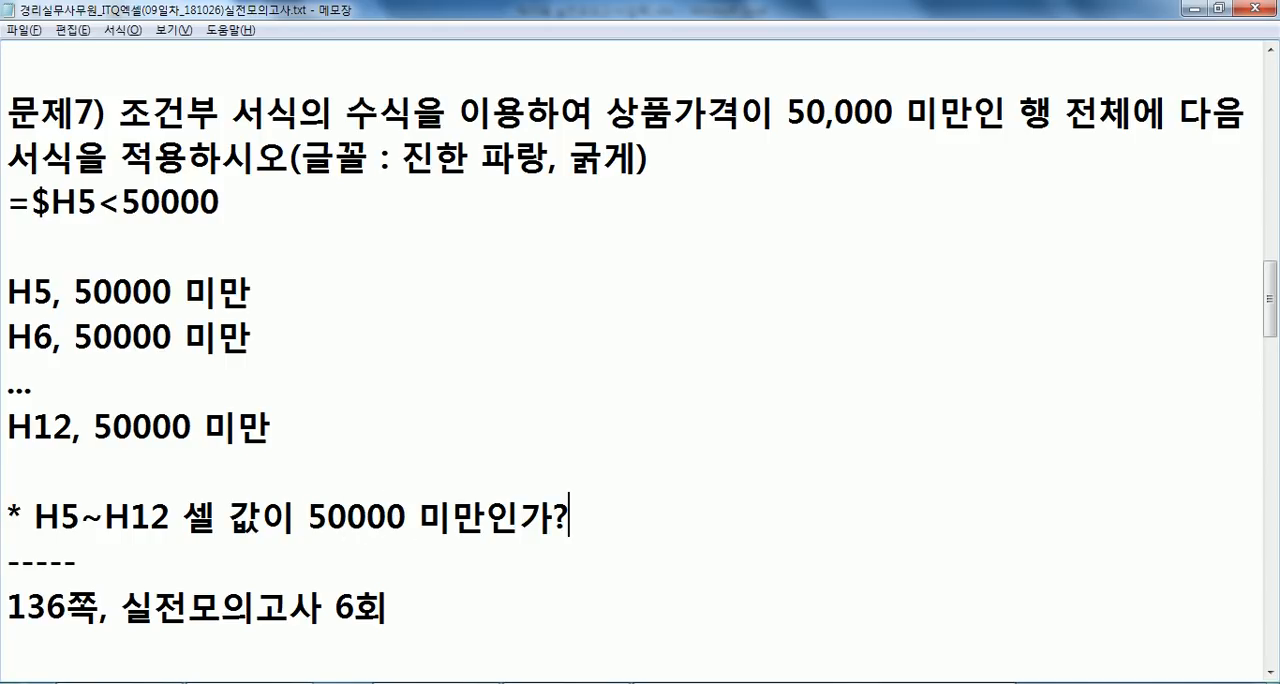
scroll(8, 448, down, 1)
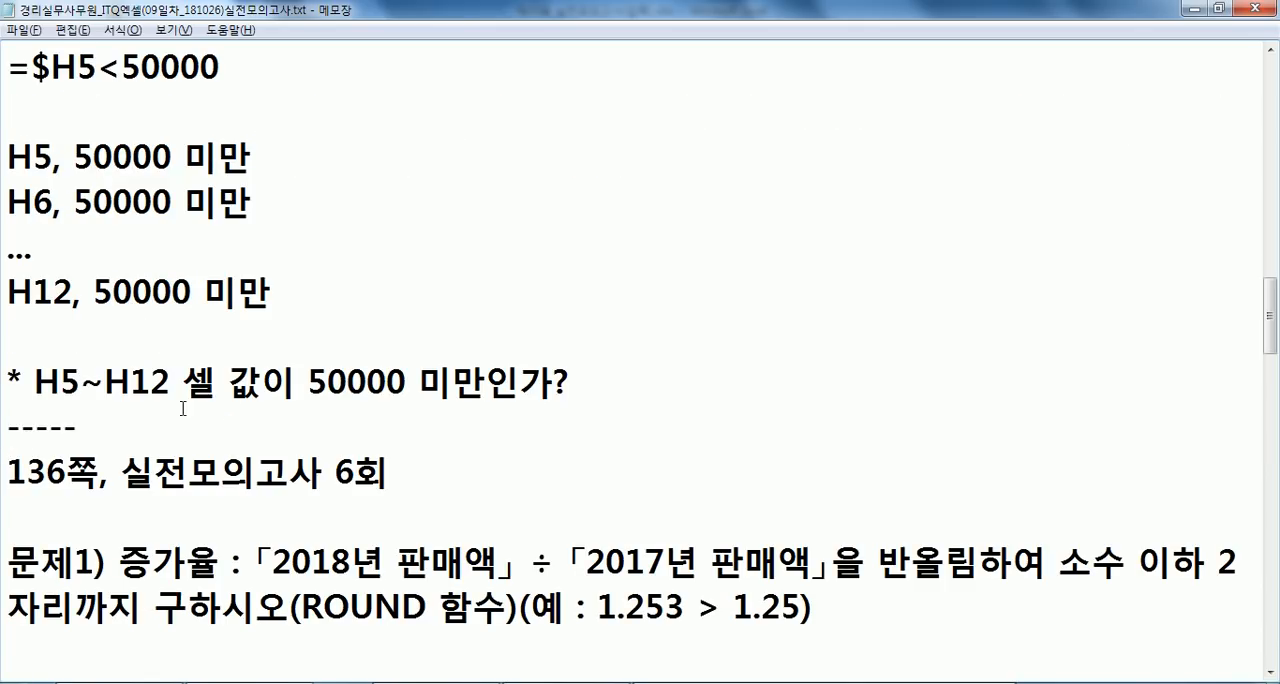
key(Return)
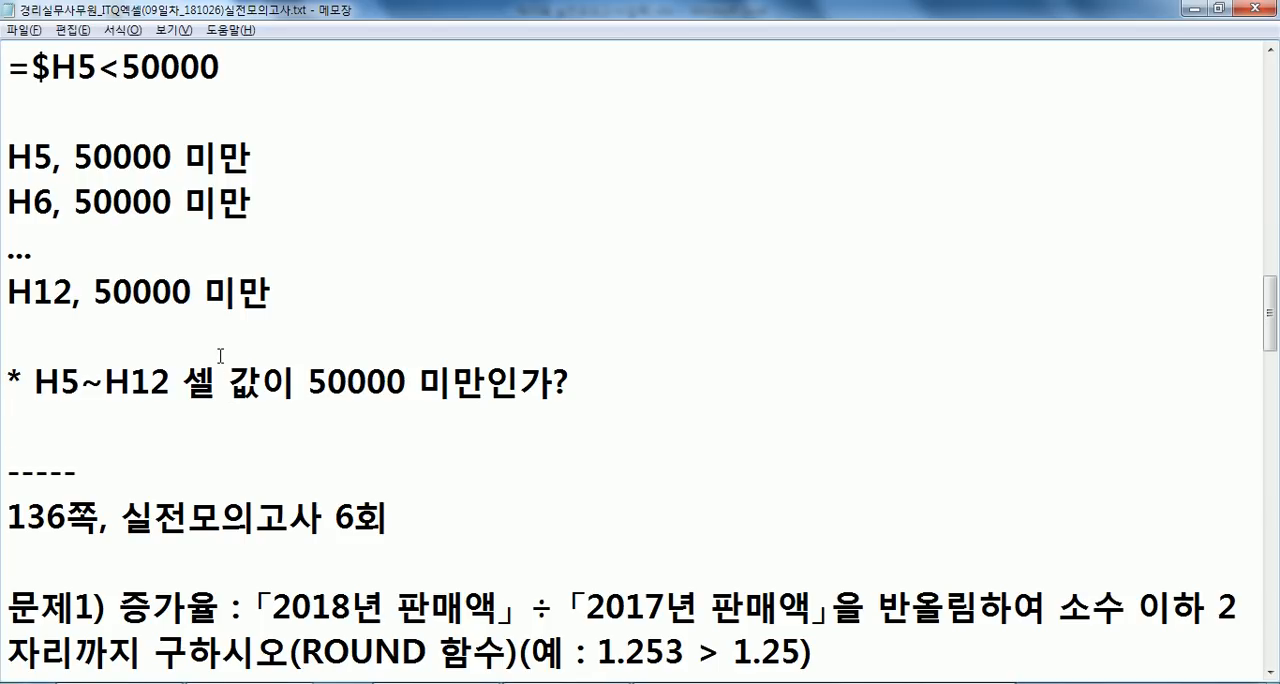
- Highlight the $ sign in the problem 7 formula =$H5<50000 to examine the fixed column reference
scroll(220, 364, up, 1)
drag(42, 208, 40, 203)
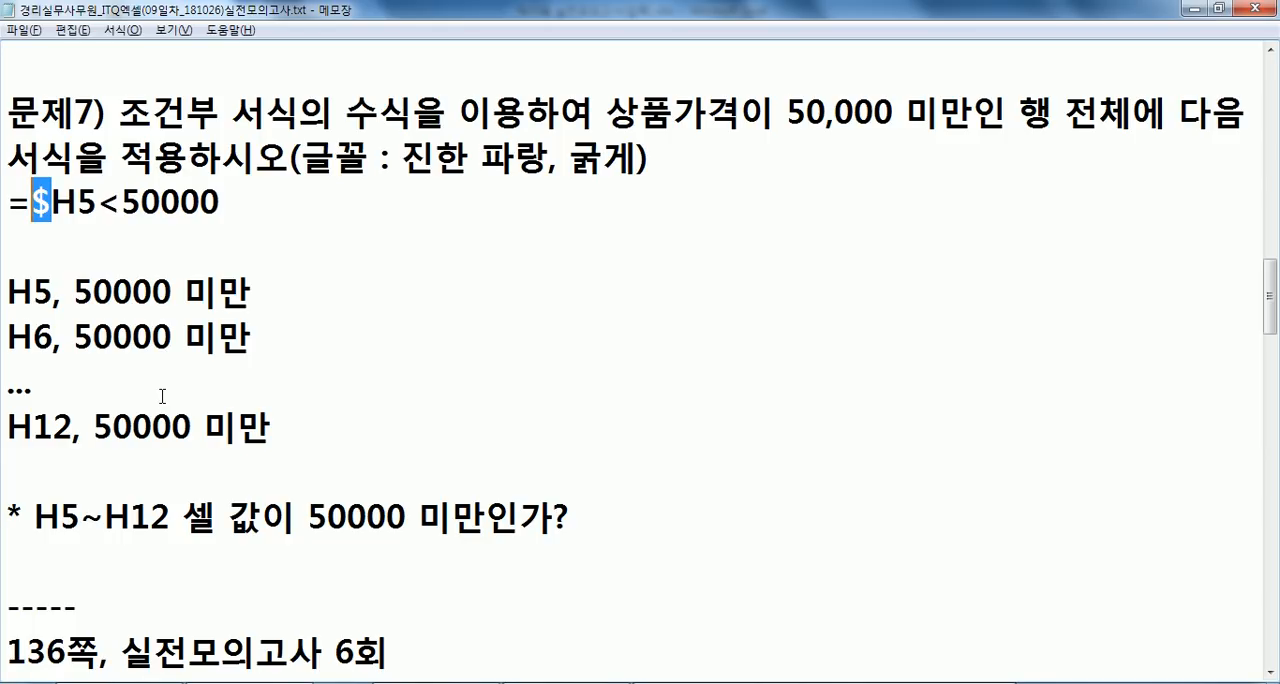
click(37, 207)
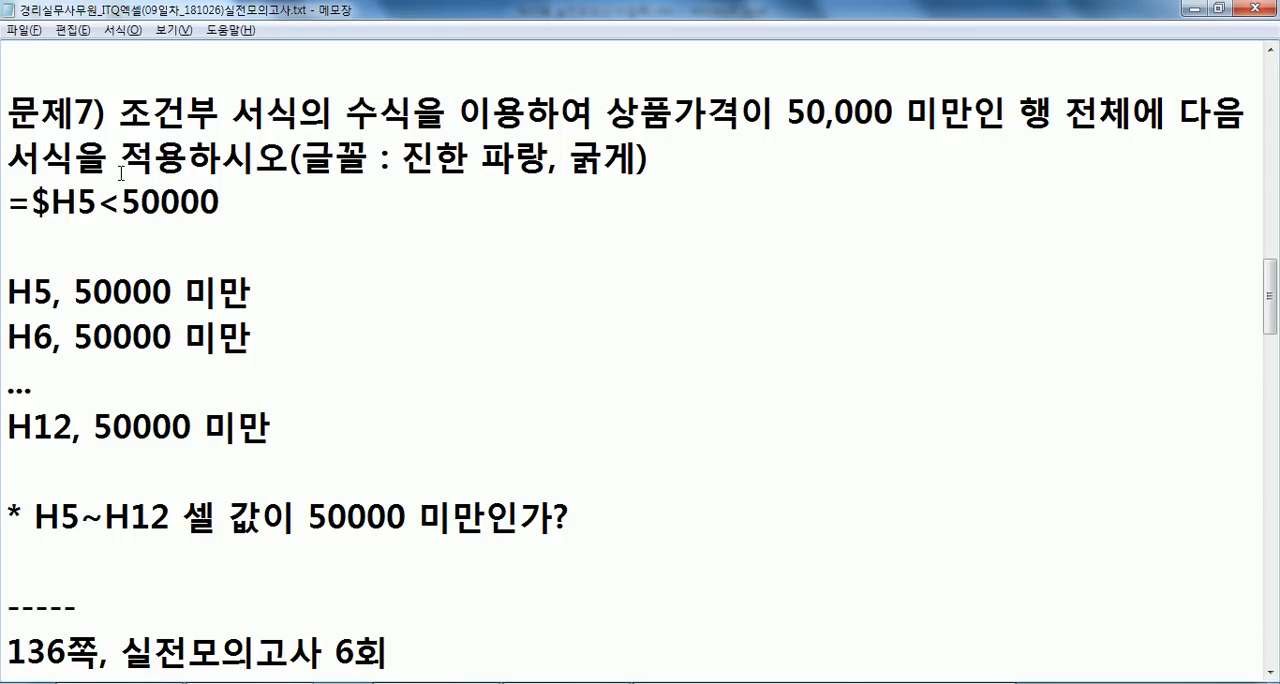
- Switch back to Excel, inspect the RANK formula in J5, and go through the reservation counts G5:G12 cell by cell
key(alt+Tab)
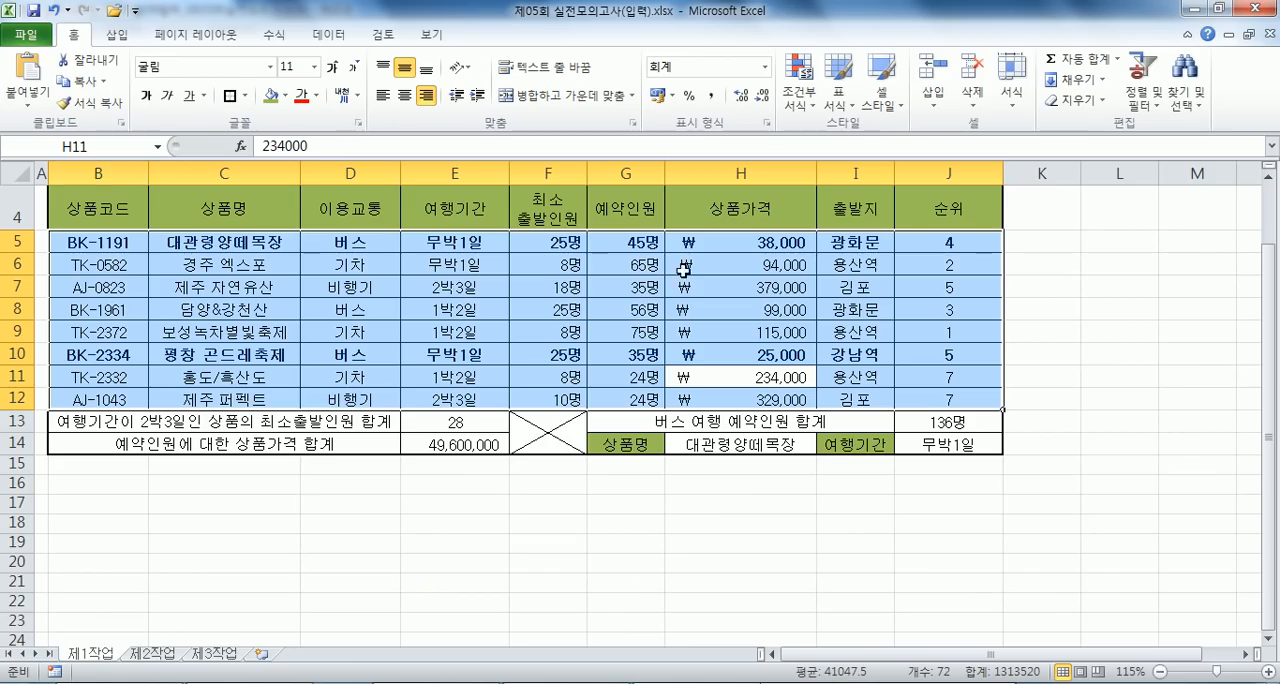
click(917, 243)
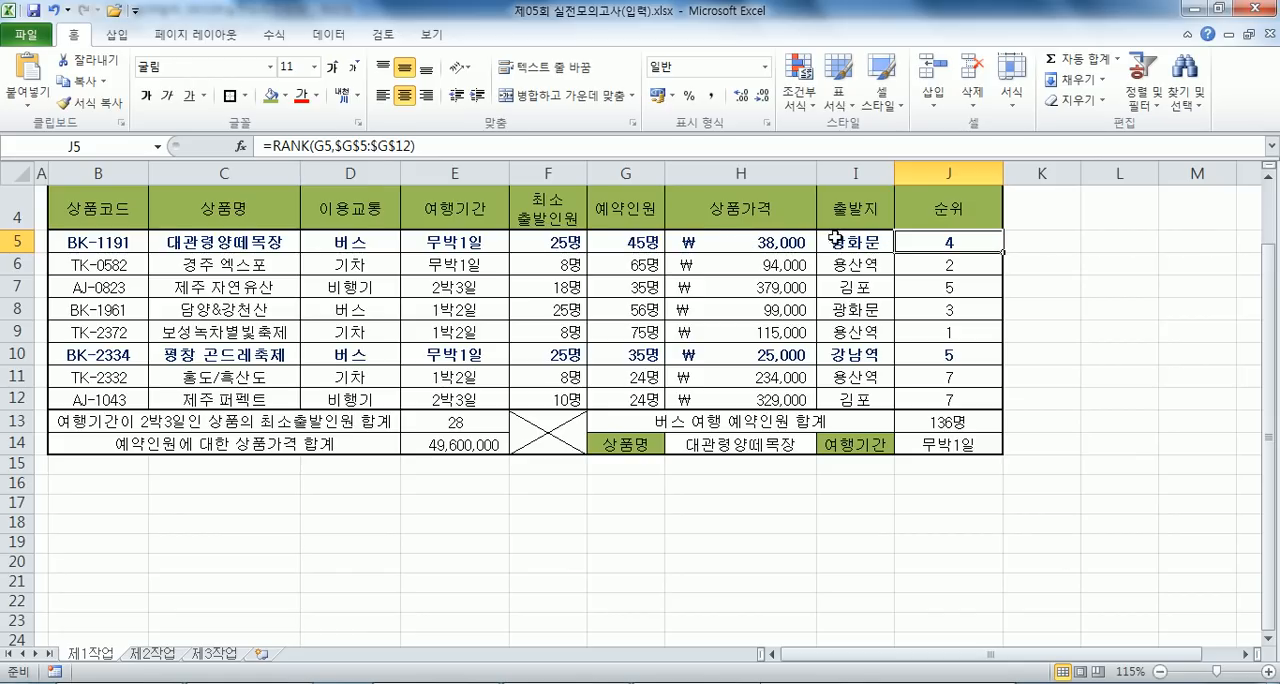
key(F2)
click(627, 242)
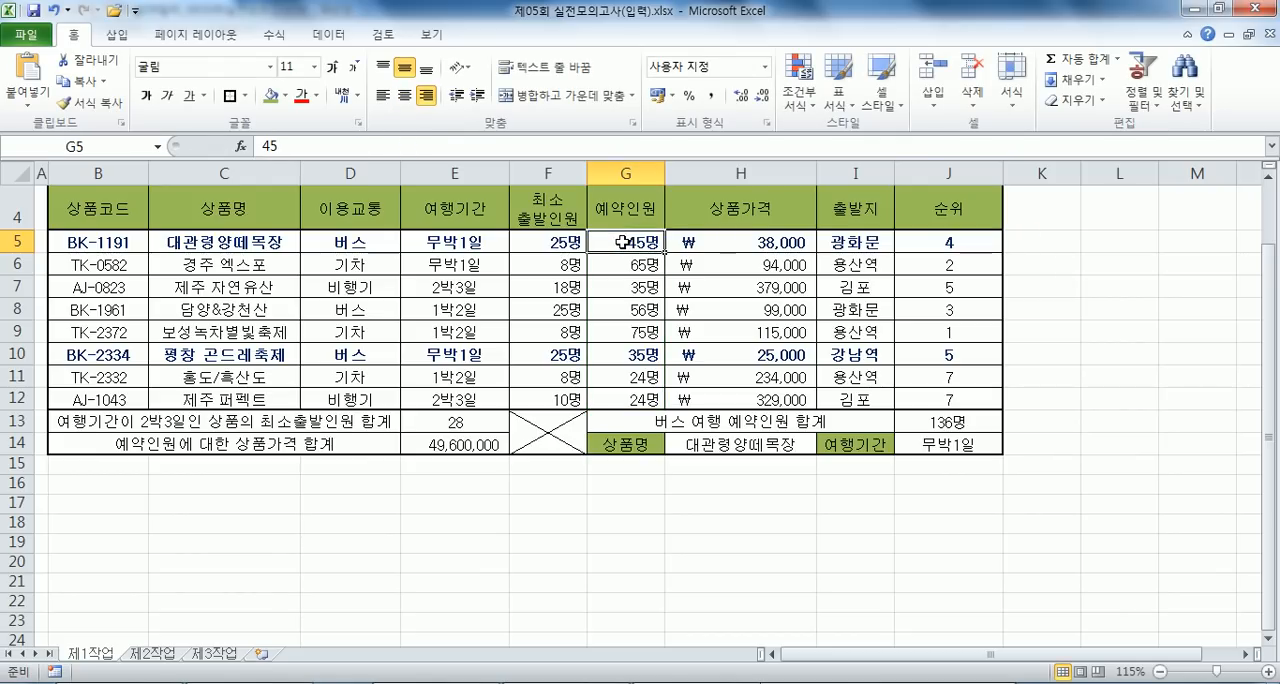
drag(615, 241, 610, 396)
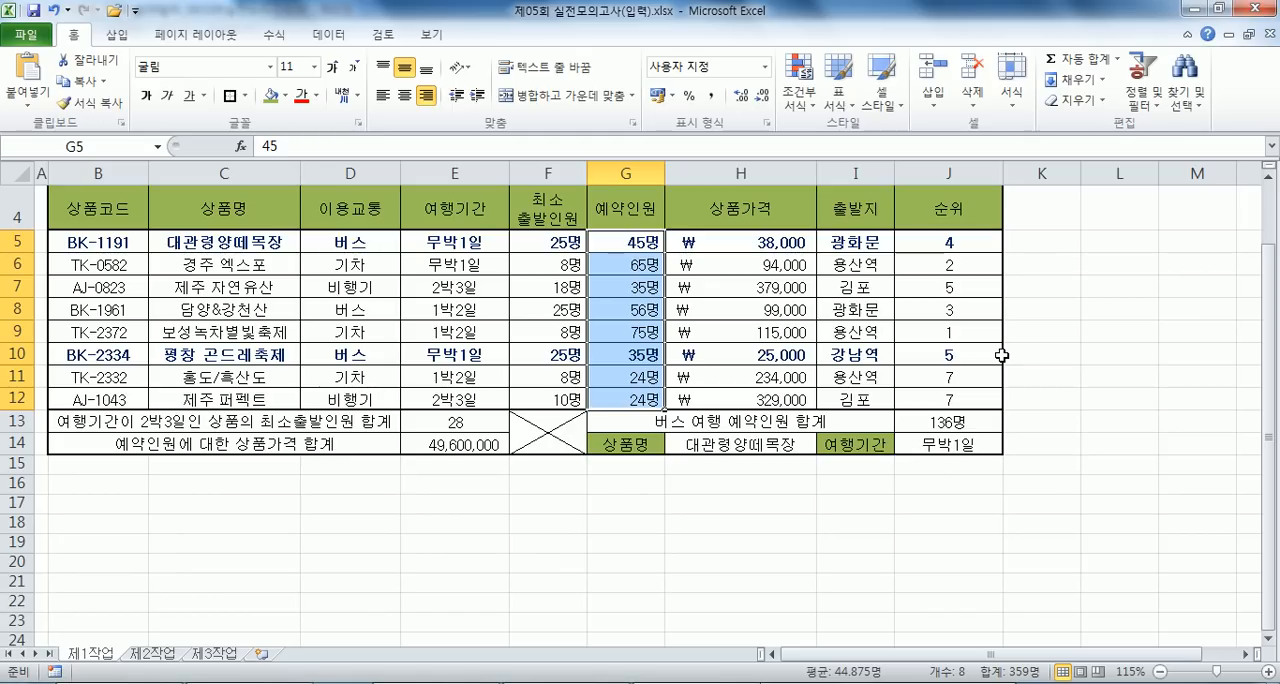
key(Return)
key(Return)
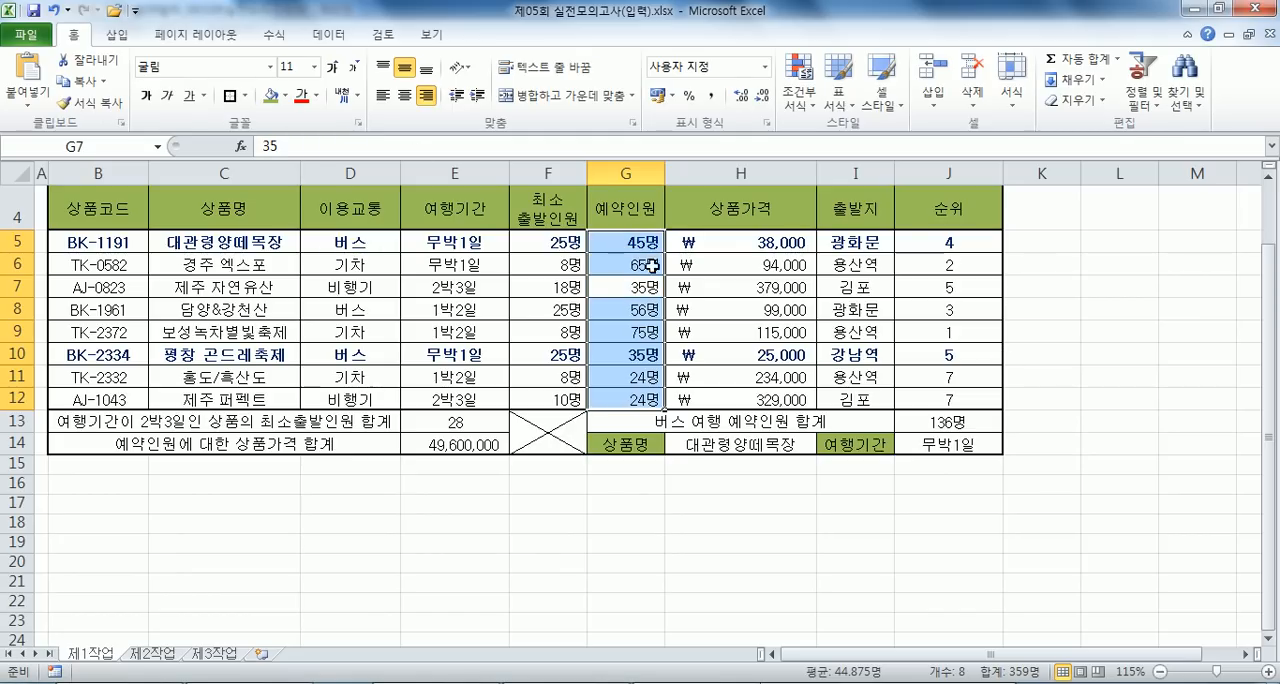
key(Return)
key(Return)
key(Return)
key(Return)
key(Return)
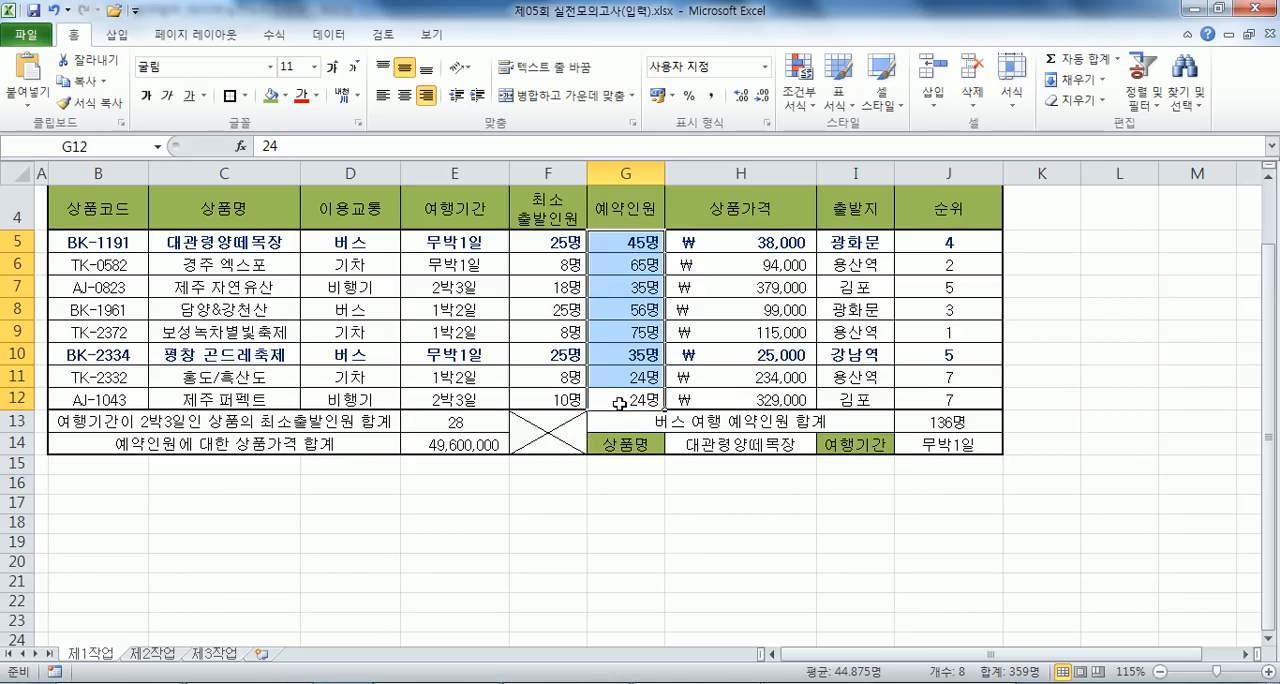
- Make the range reference in J5's rank formula relative, so it reads =RANK(G5,G5:G12)
double_click(950, 243)
drag(944, 243, 1037, 243)
key(F4)
key(F4)
key(F4)
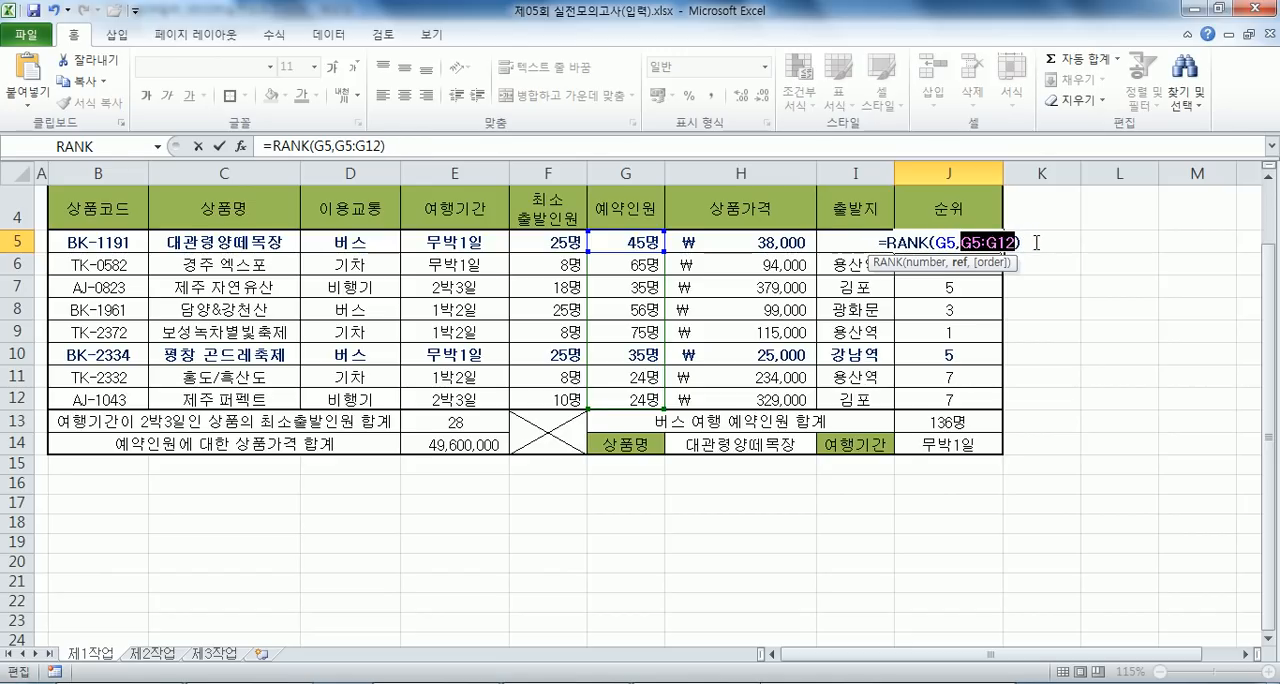
key(Return)
- Fill the J5 rank formula down to J12 without formatting
click(971, 249)
drag(1003, 253, 989, 399)
click(1016, 422)
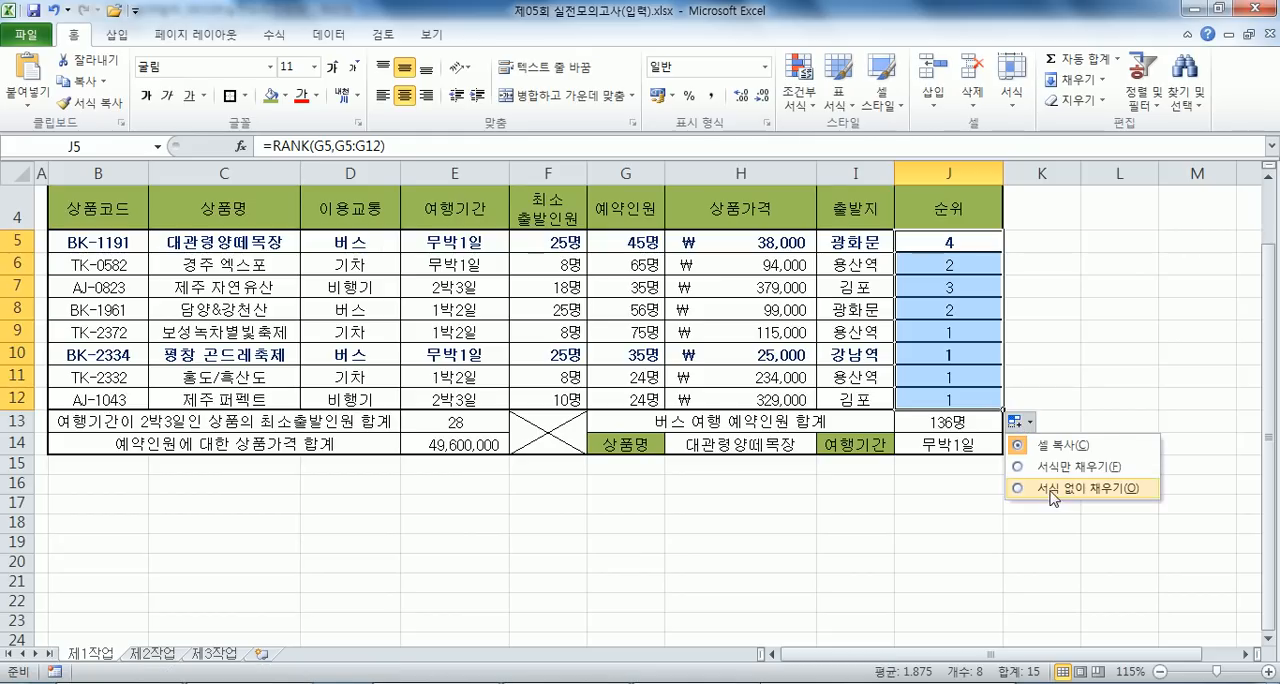
click(1053, 490)
click(1044, 520)
- Review the ranks in J9:J12, and compare J5's RANK formula with the reservation counts G5:G12
drag(978, 337, 968, 397)
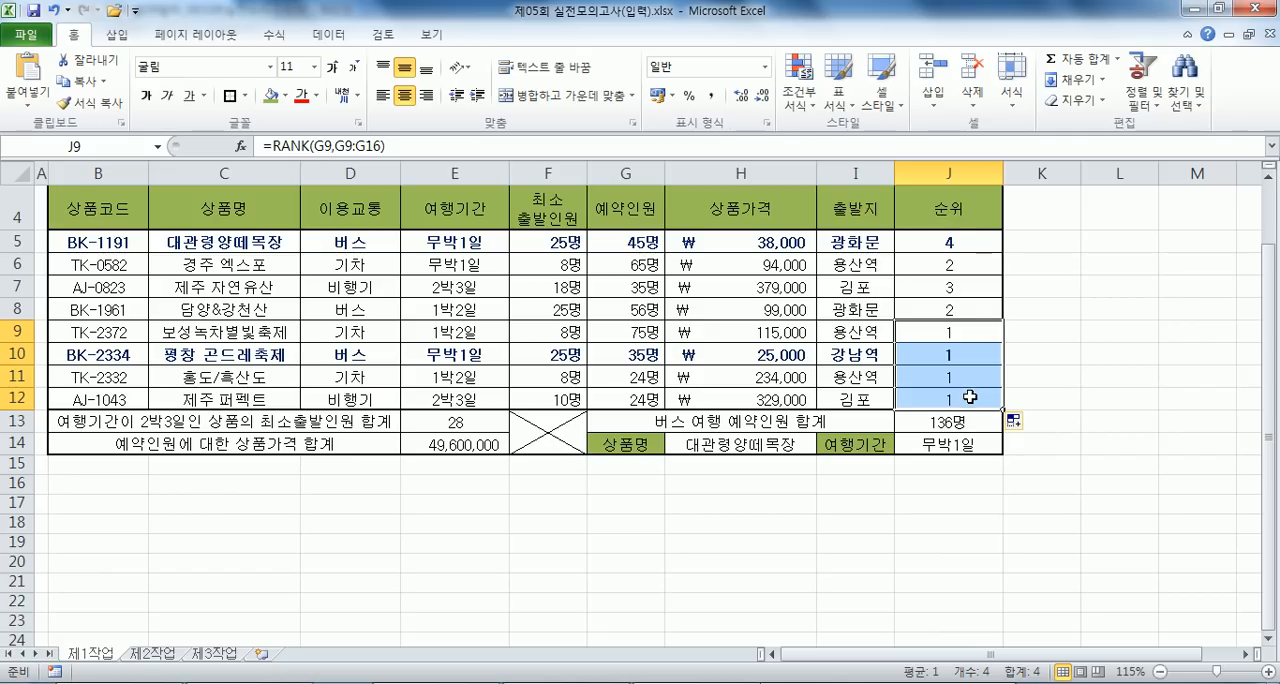
click(962, 249)
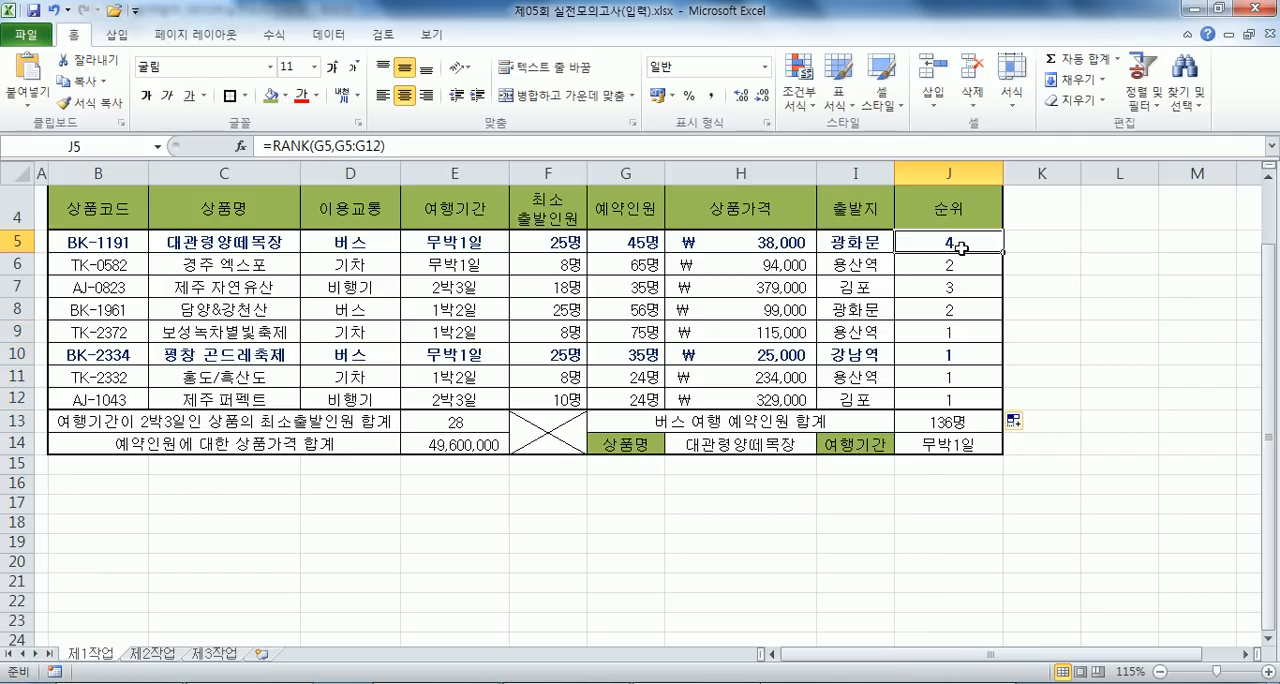
key(F2)
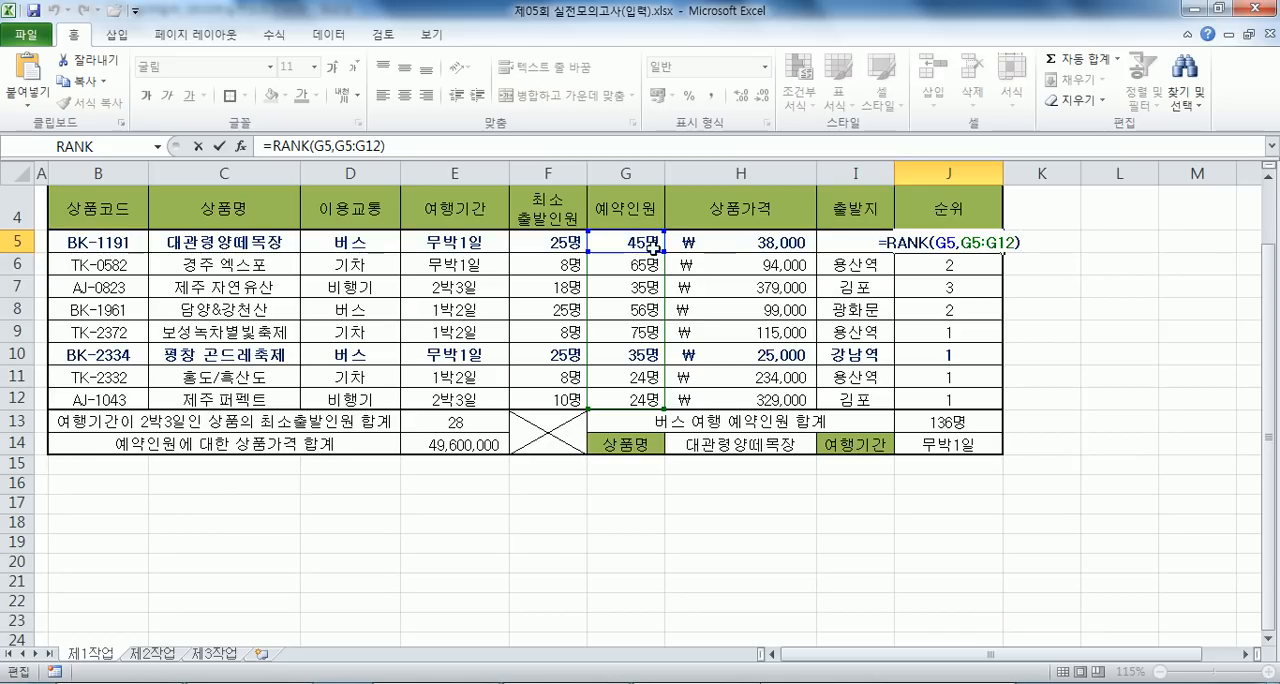
drag(650, 242, 627, 404)
click(627, 244)
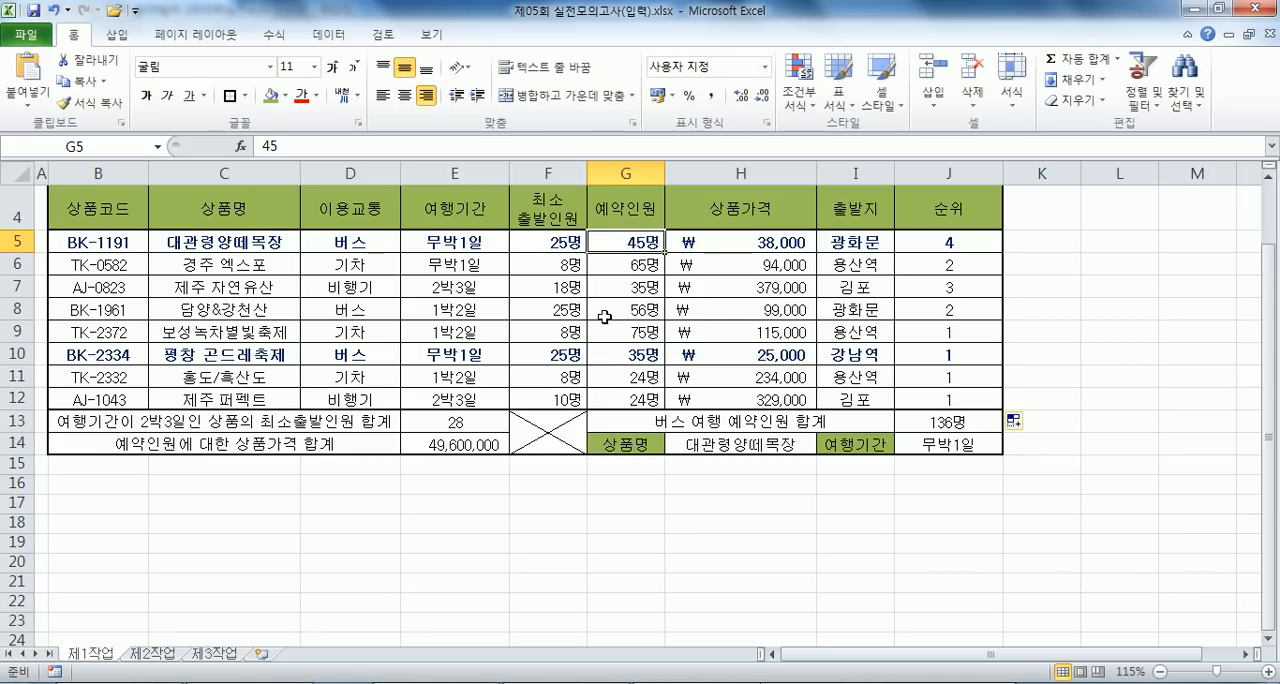
drag(620, 245, 618, 391)
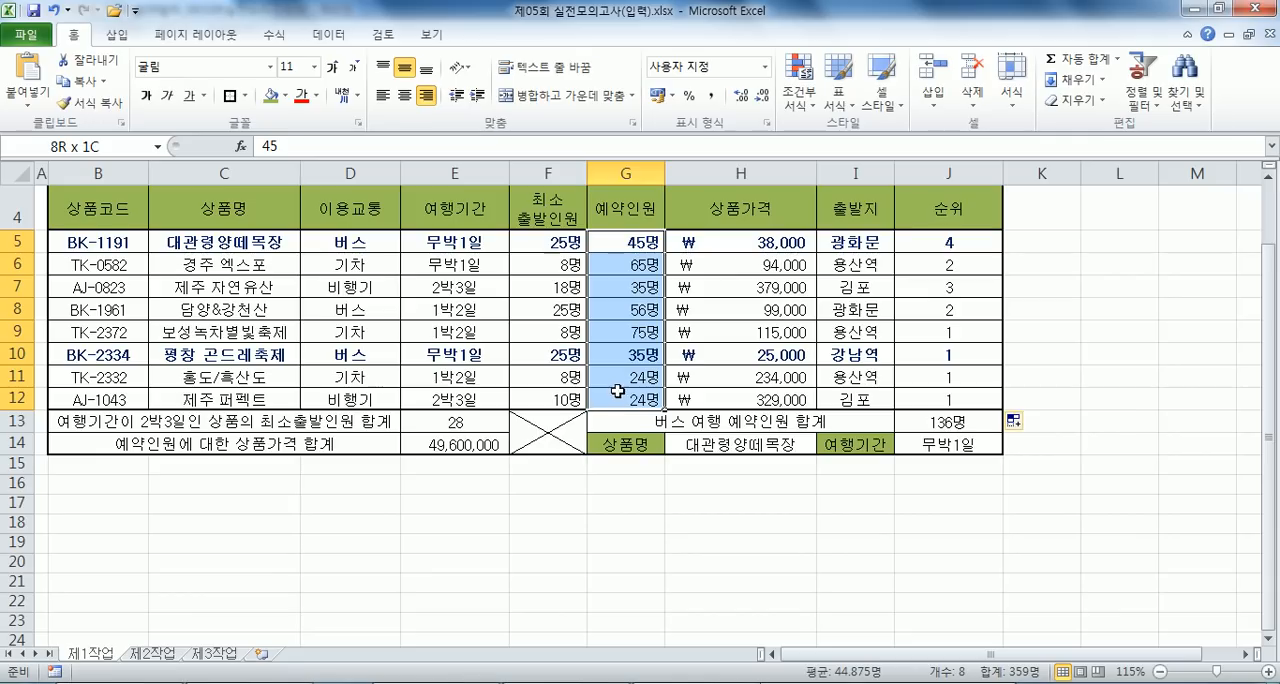
double_click(919, 248)
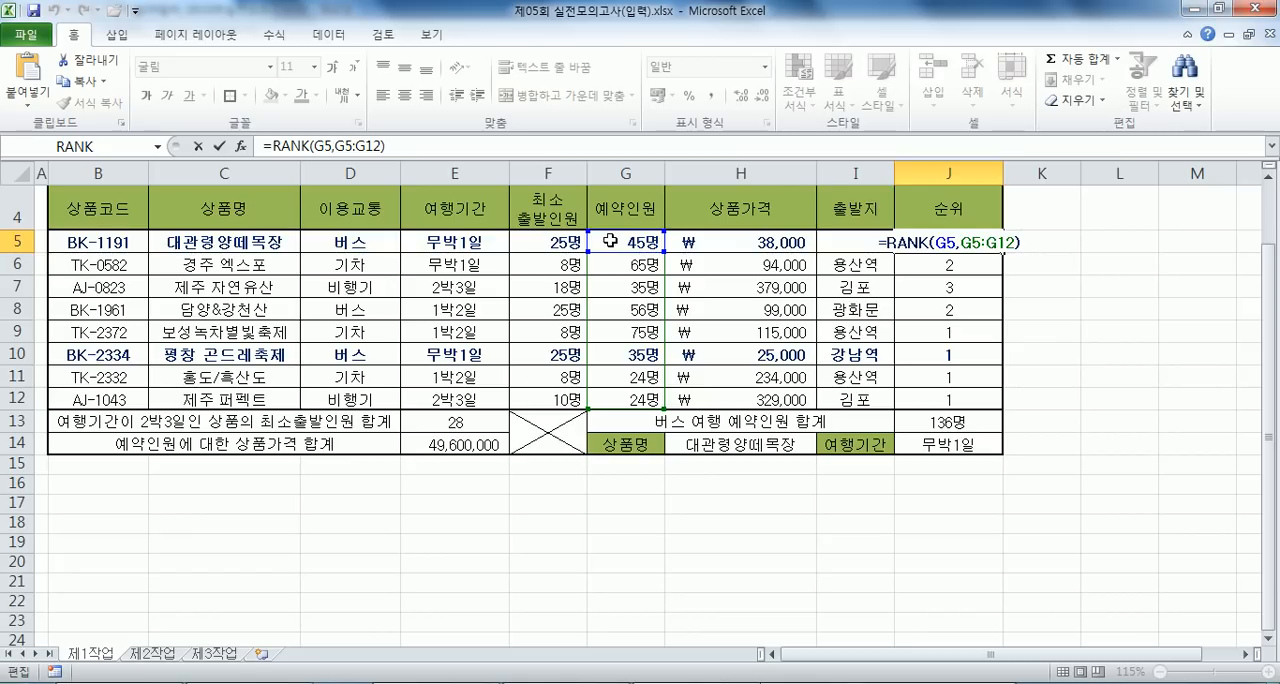
drag(604, 239, 611, 393)
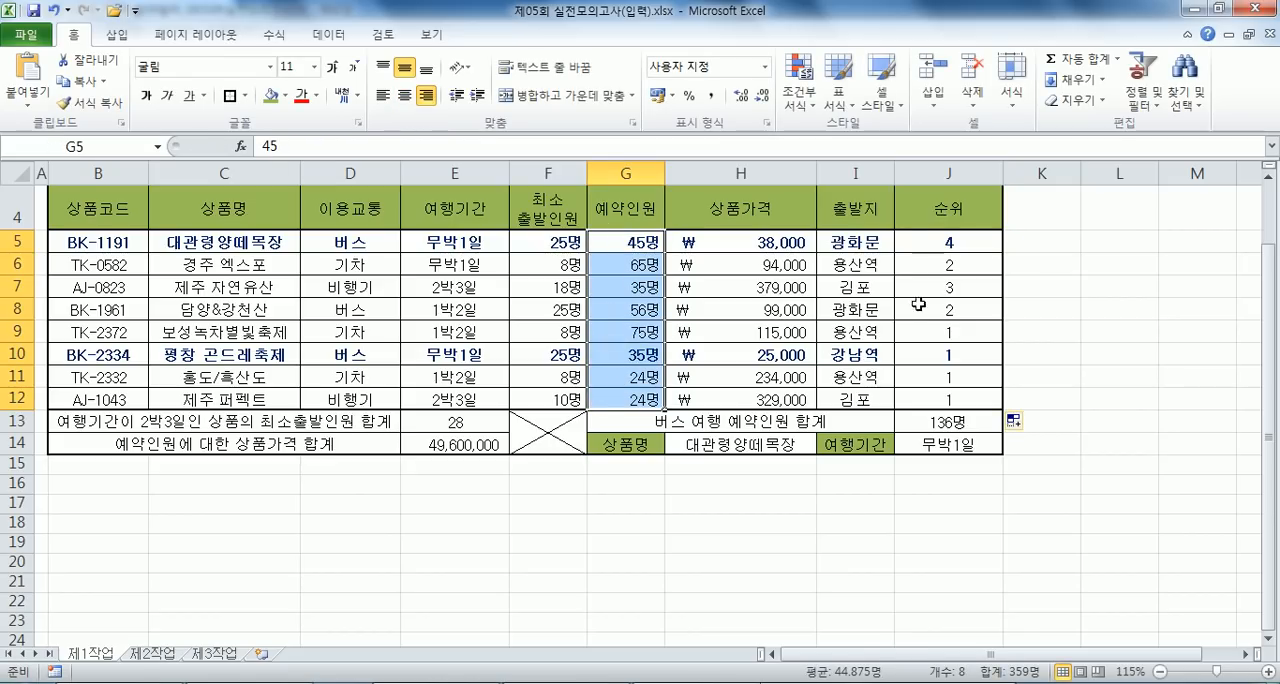
- Examine J6's RANK formula and the extent of the range it references in column G
click(958, 265)
key(F2)
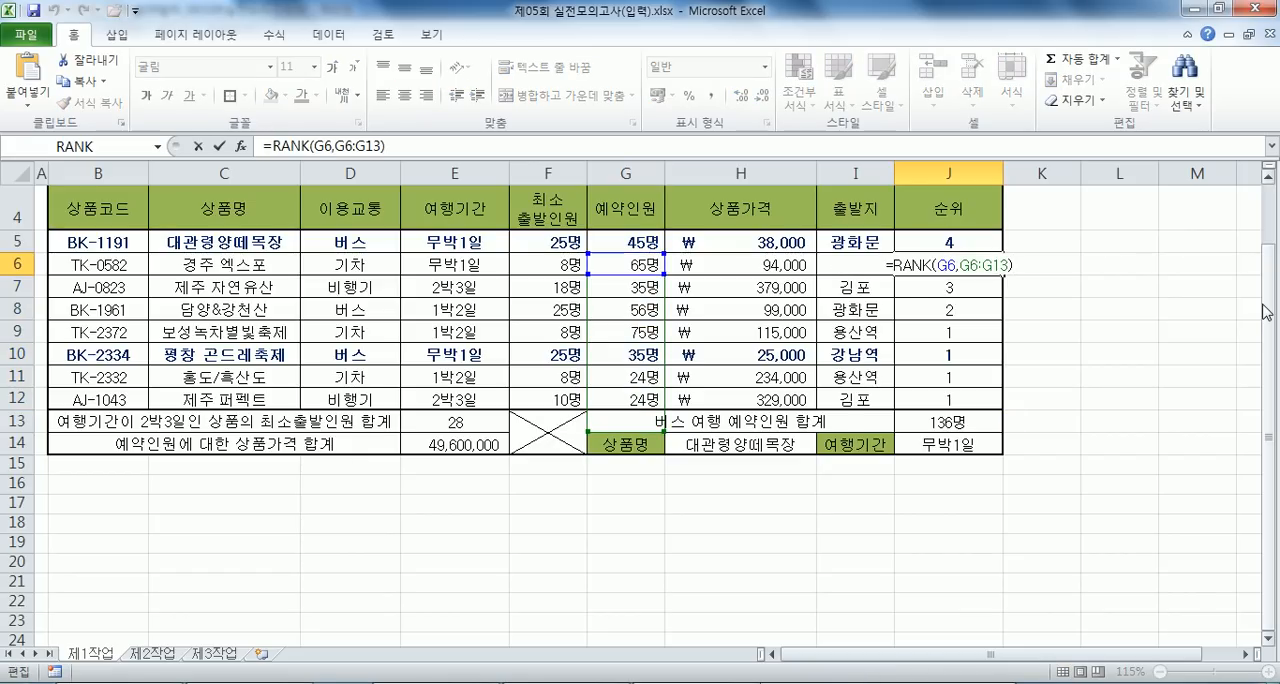
key(Escape)
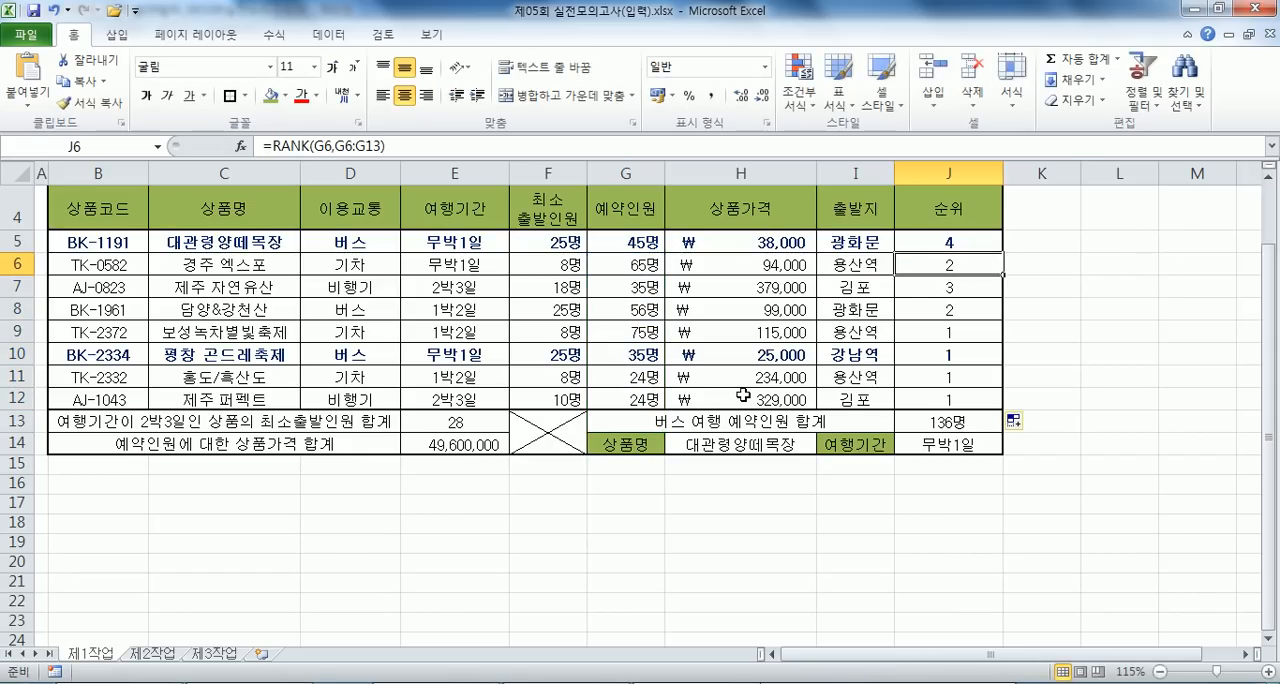
ctrl+scroll(736, 402, up, 2)
drag(1160, 656, 1198, 654)
scroll(1200, 642, down, 1)
key(F2)
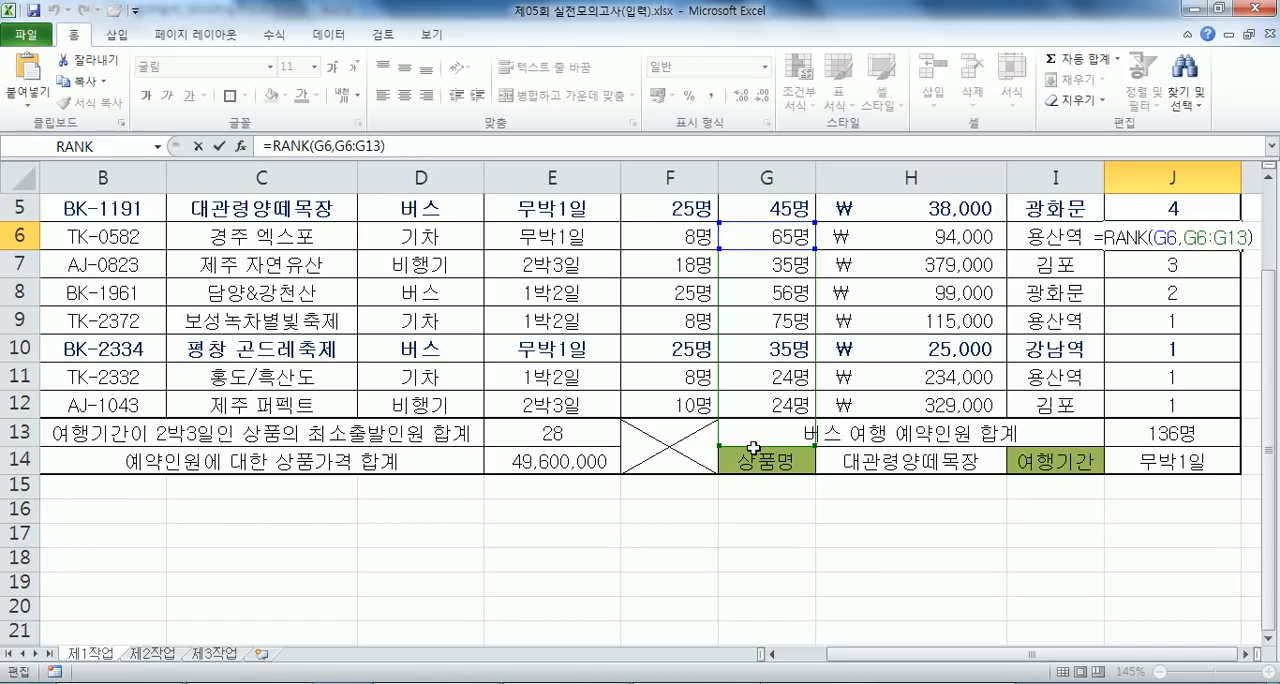
drag(753, 448, 756, 450)
key(ctrl+Return)
- Inspect the ranges referenced by the RANK formulas in J10 and J12, and select G5:G12 for comparison
click(1125, 349)
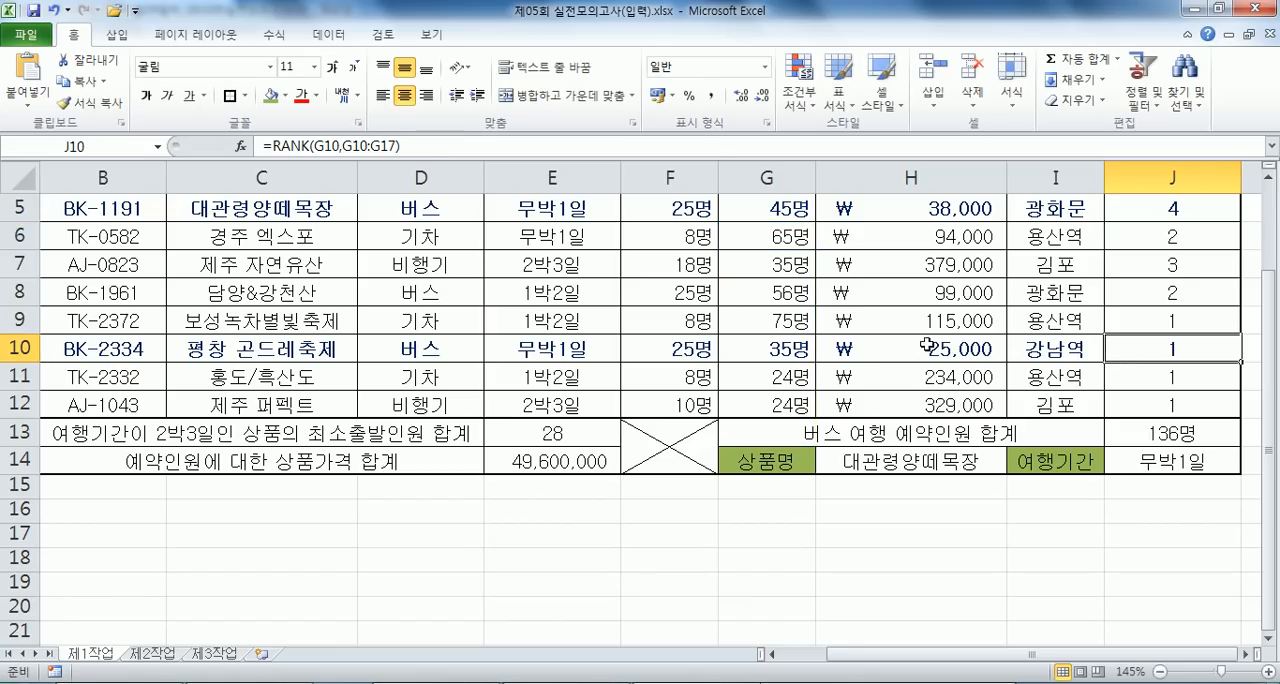
key(F2)
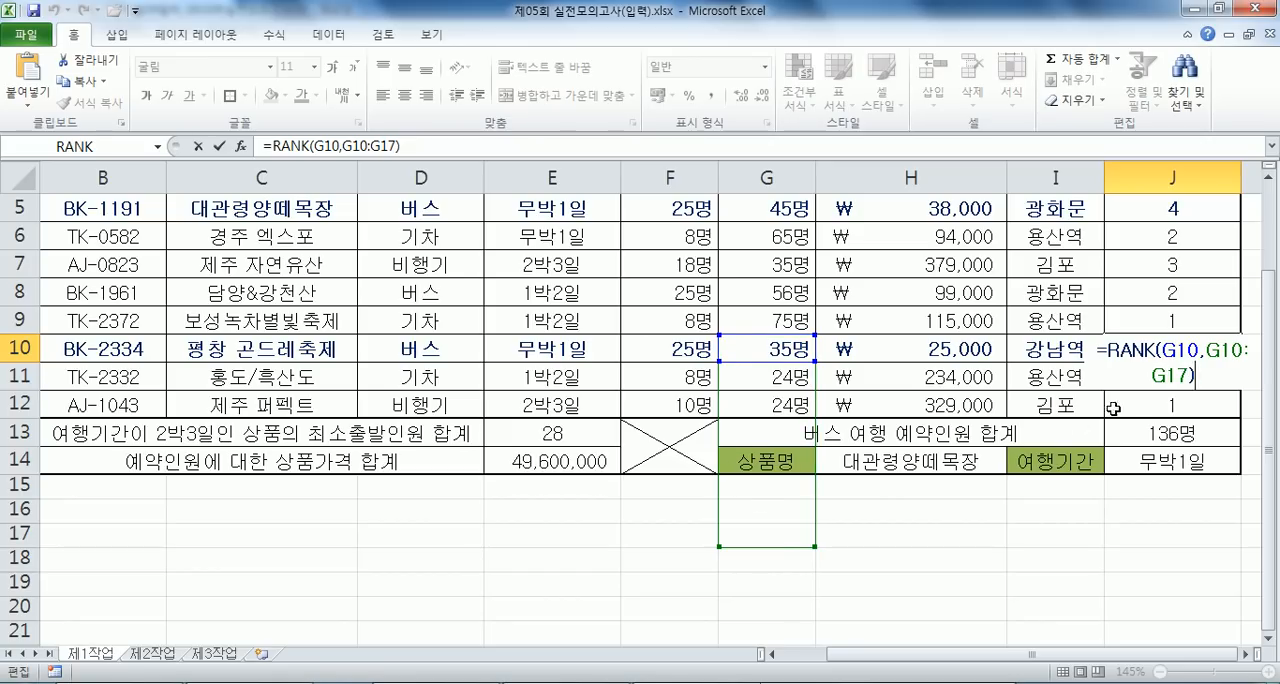
key(Escape)
double_click(1151, 403)
scroll(886, 412, down, 1)
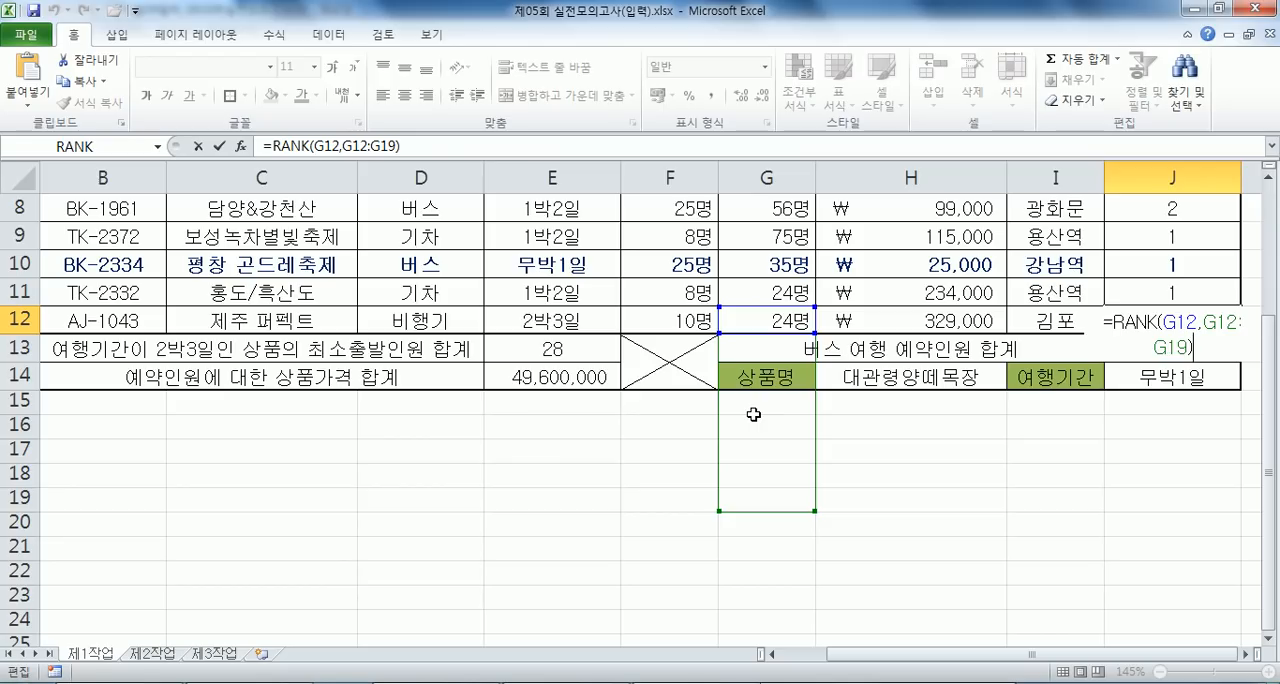
scroll(798, 390, up, 2)
drag(770, 346, 762, 541)
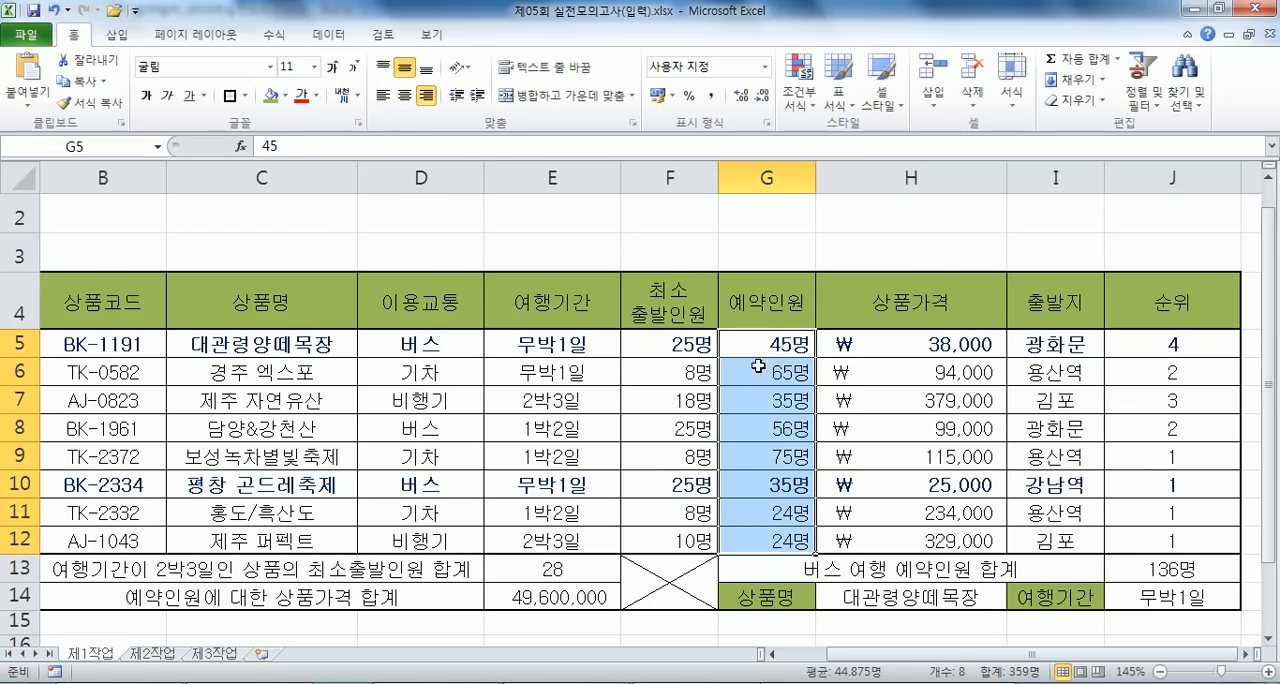
- Step through the reservation counts inside the selected range G5:G12 to examine each value down to G10
key(Return)
key(Return)
key(Return)
key(Return)
key(Return)
key(Return)
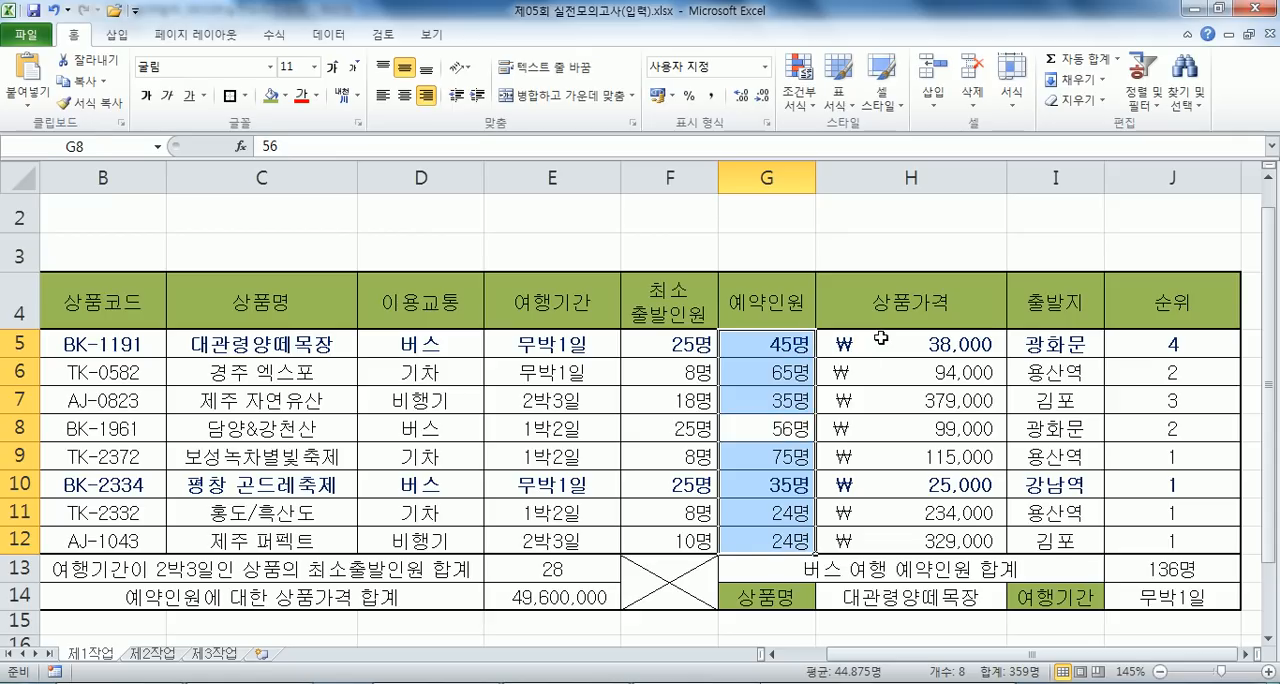
key(Return)
key(Return)
key(Return)
key(Return)
key(Return)
key(Return)
key(Return)
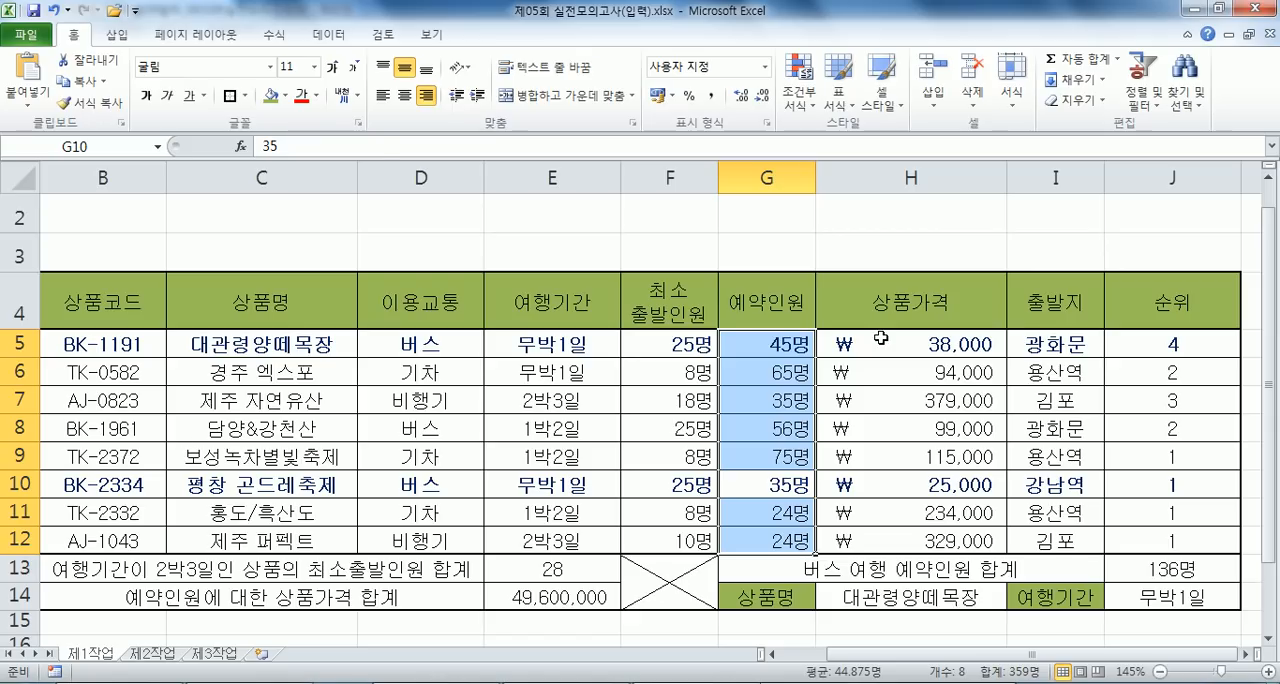
- Try converting the range in J5's RANK formula to the absolute reference $G$5:$G$12
double_click(1148, 346)
drag(1182, 347, 1256, 346)
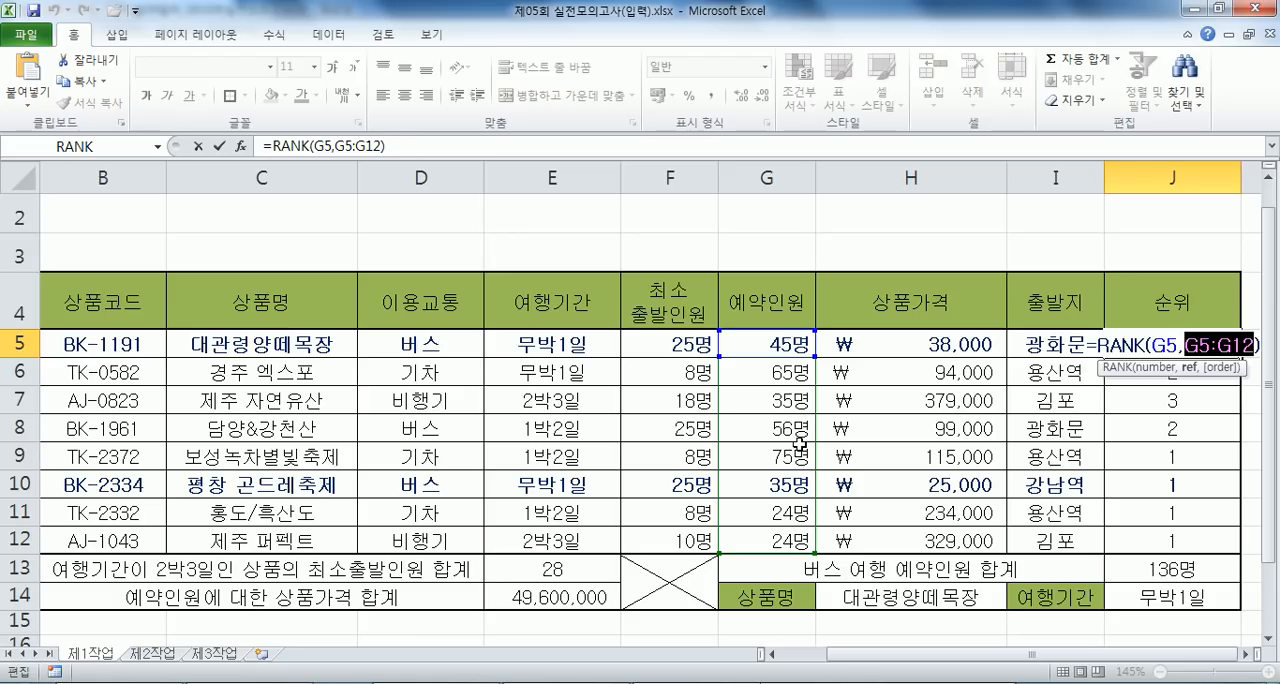
key(F4)
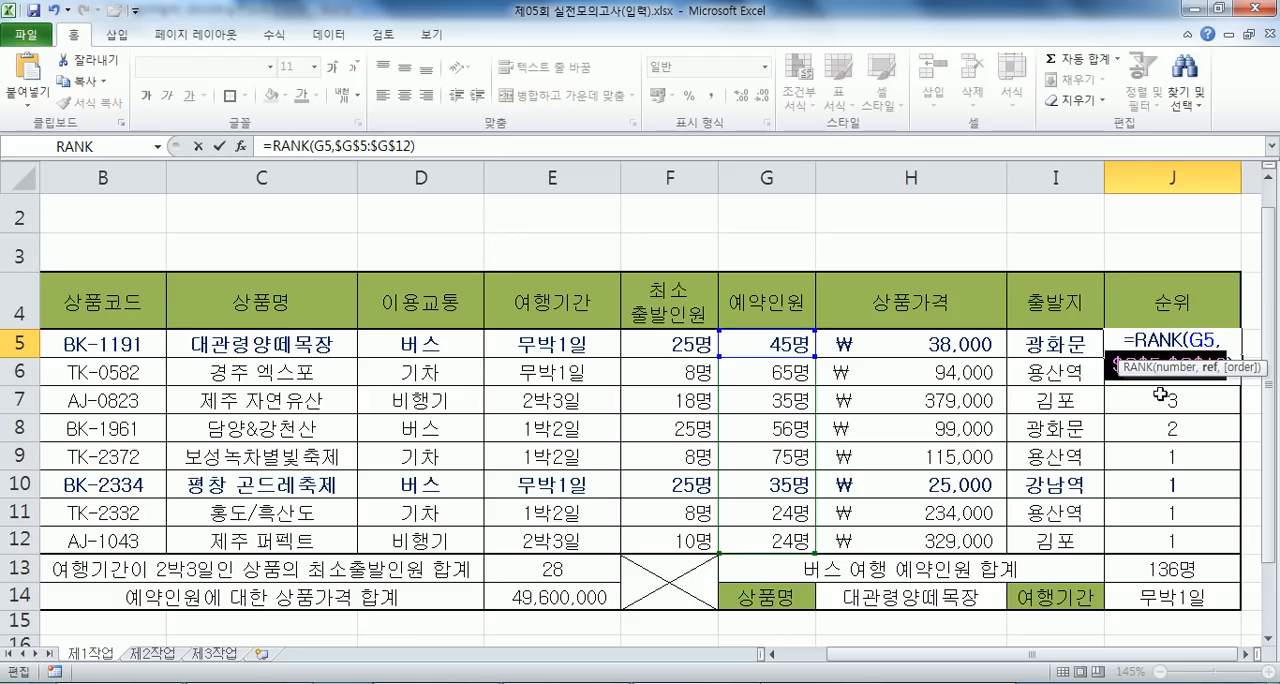
- Switch to the Notepad notes and duplicate the line =RANK(G5, $G$5:$G$12, 0) directly beneath itself
key(alt+Tab)
scroll(300, 340, up, 5)
scroll(272, 323, up, 6)
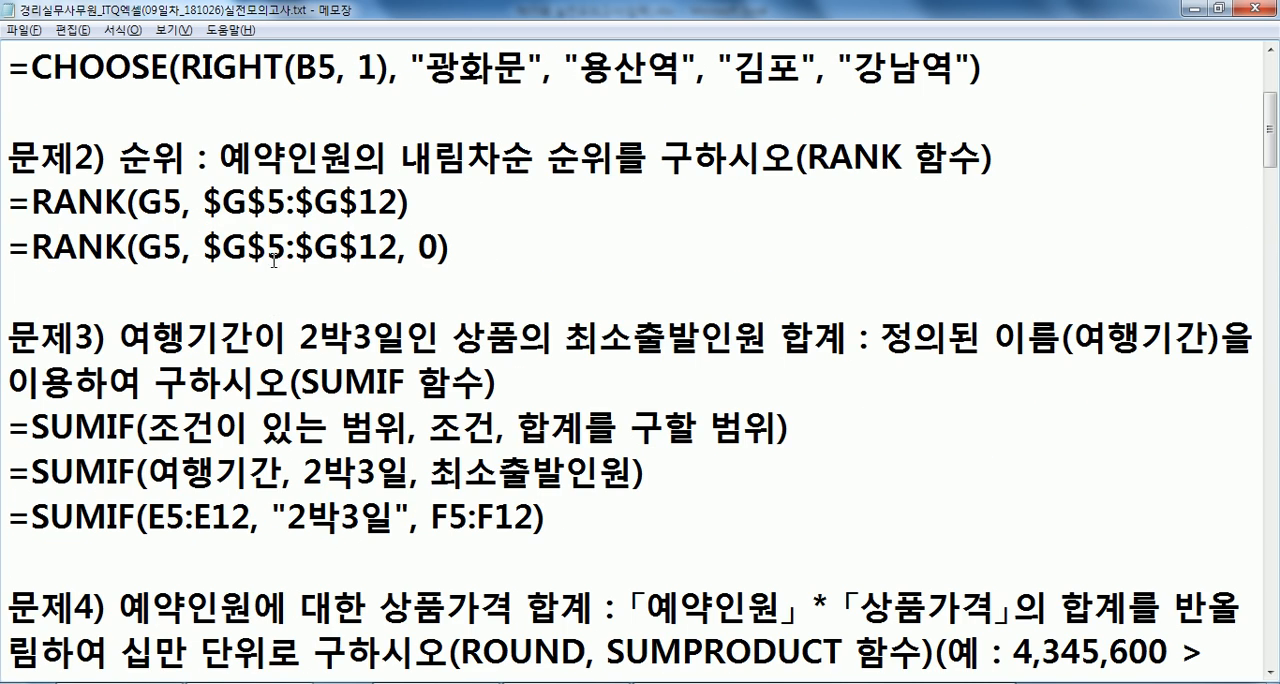
drag(8, 241, 8, 272)
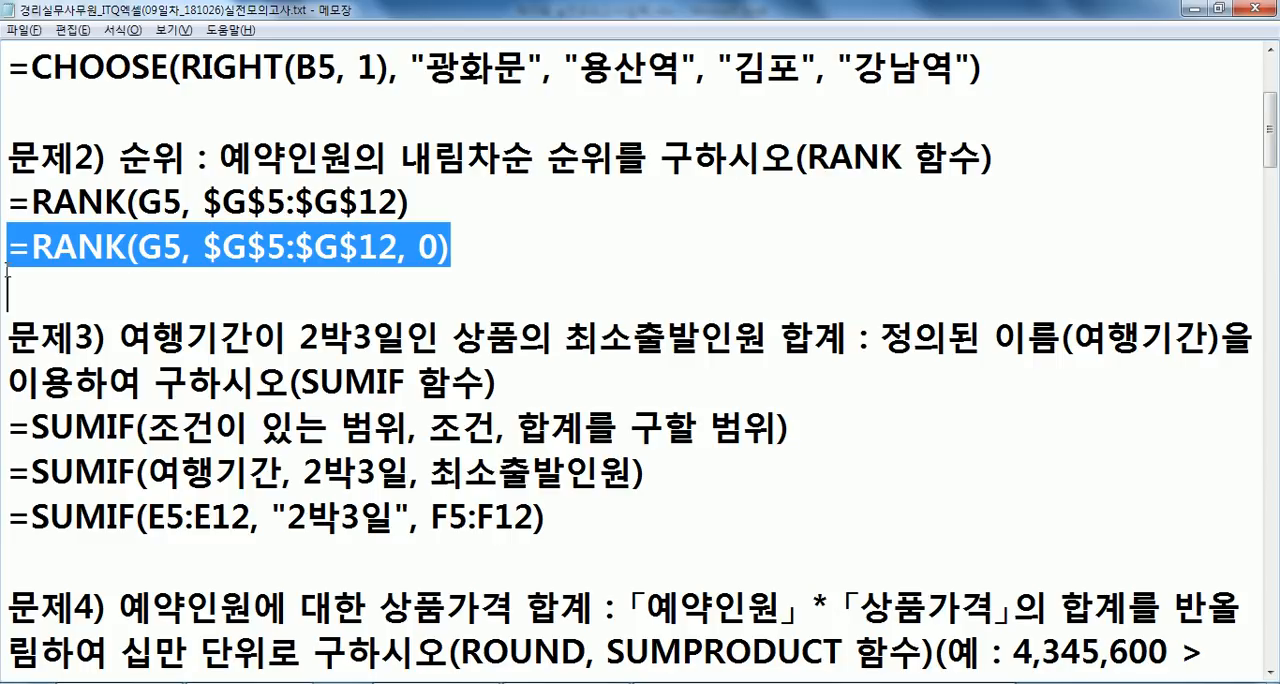
key(ctrl+c)
key(ctrl+v)
key(ctrl+v)
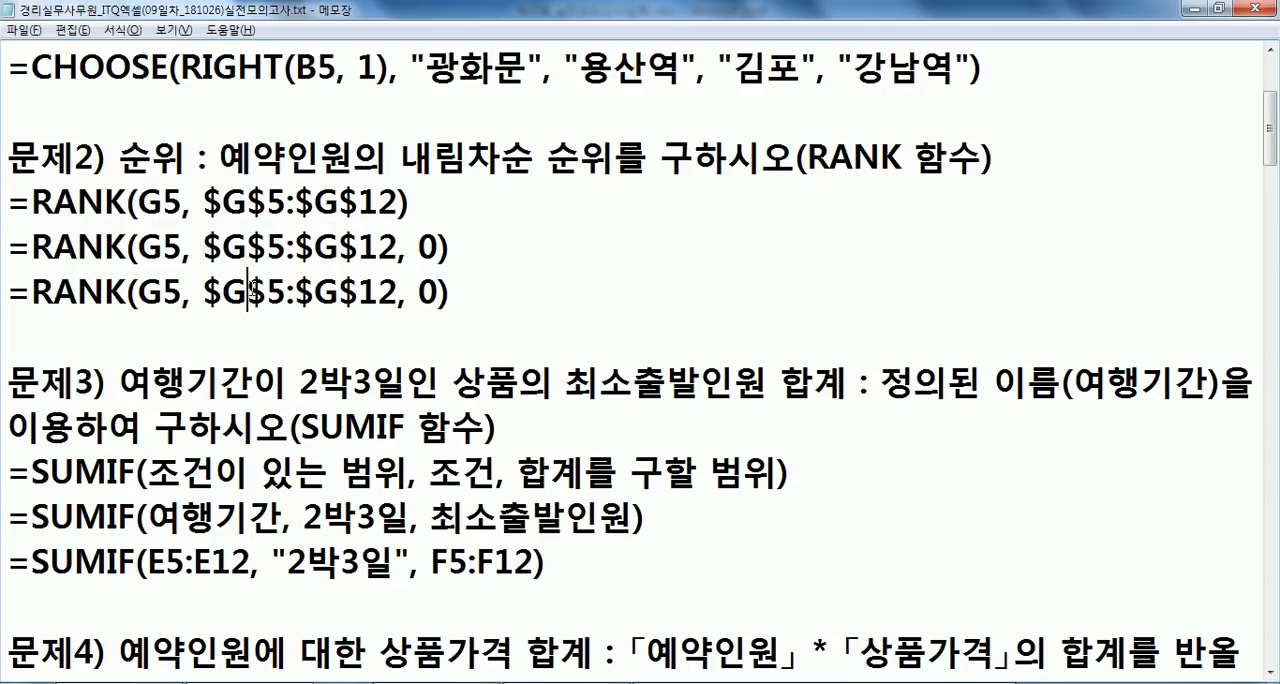
- Change the duplicated RANK formula's range to the column-only mixed reference $G5:$G12
key(BackSpace)
click(327, 298)
key(Delete)
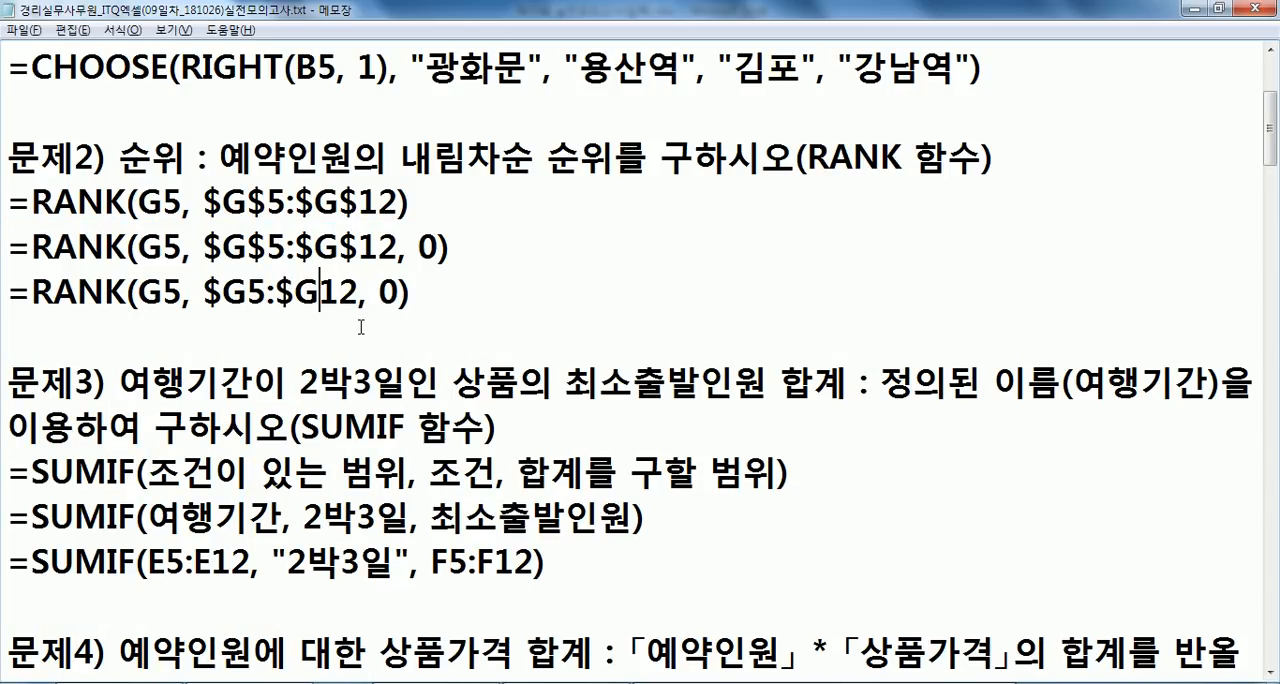
- Return to Excel, cancel the J5 formula edit, and compare columns G and H with the mixed reference in Notepad
key(alt+Tab)
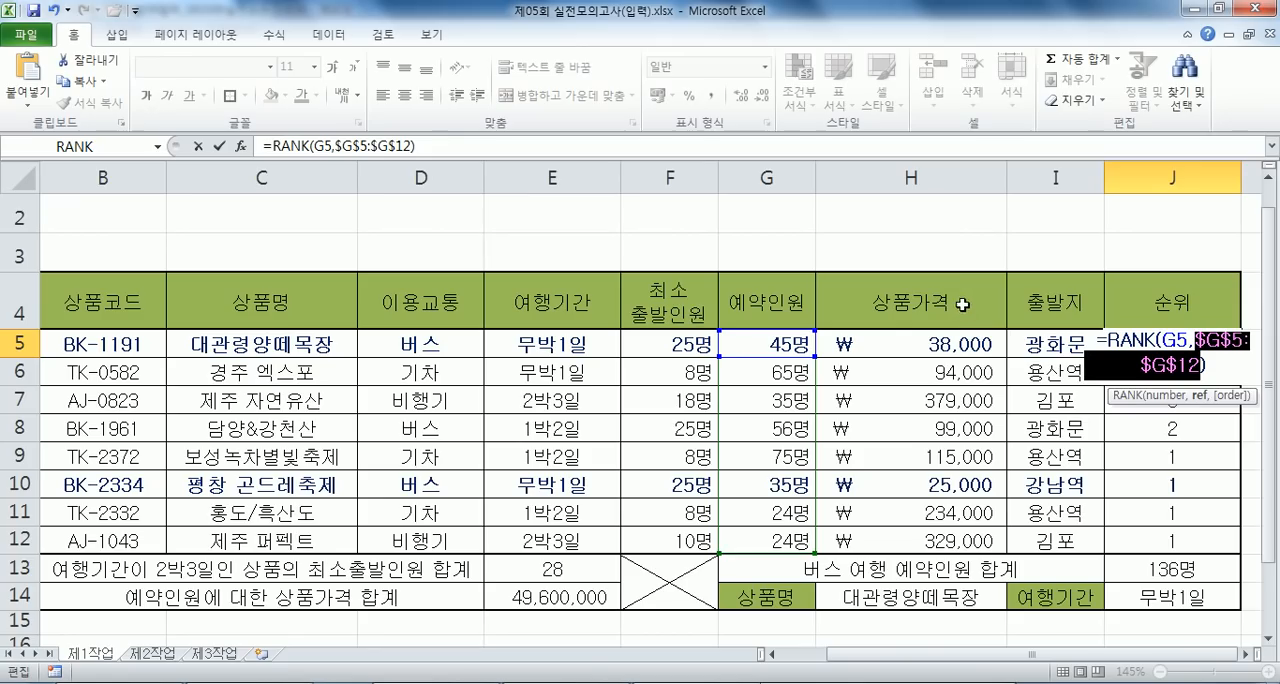
key(Escape)
click(776, 175)
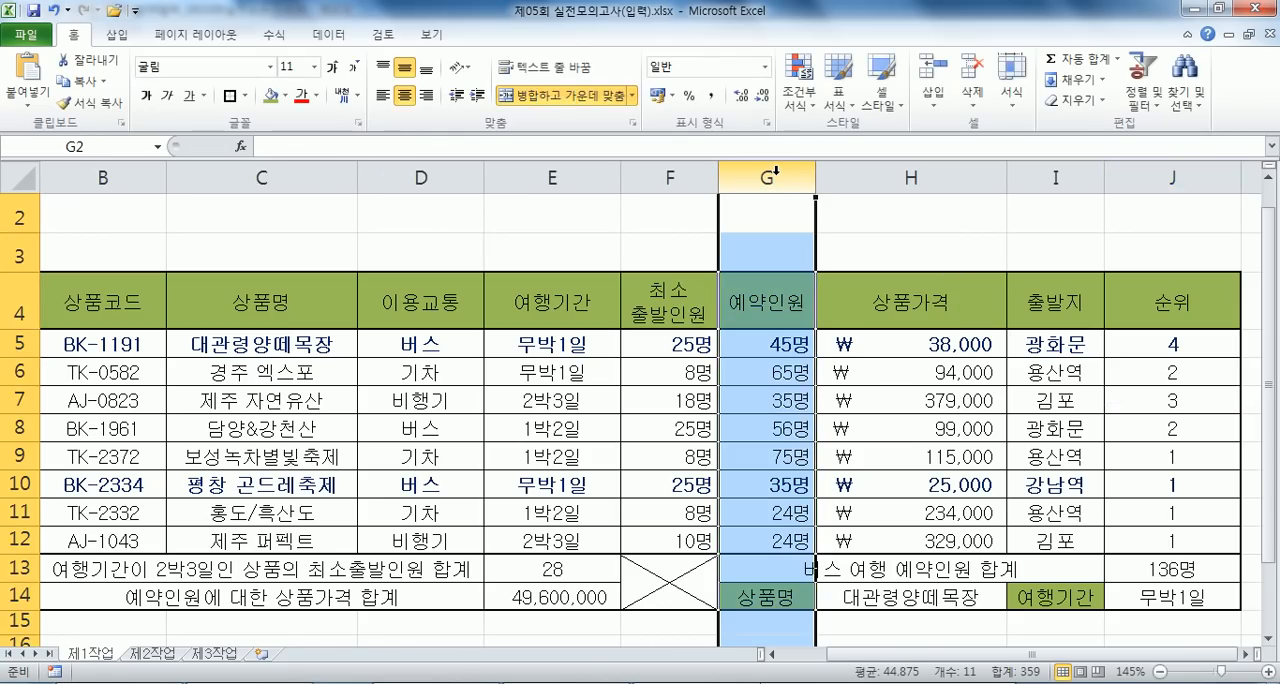
click(872, 172)
key(alt+Tab)
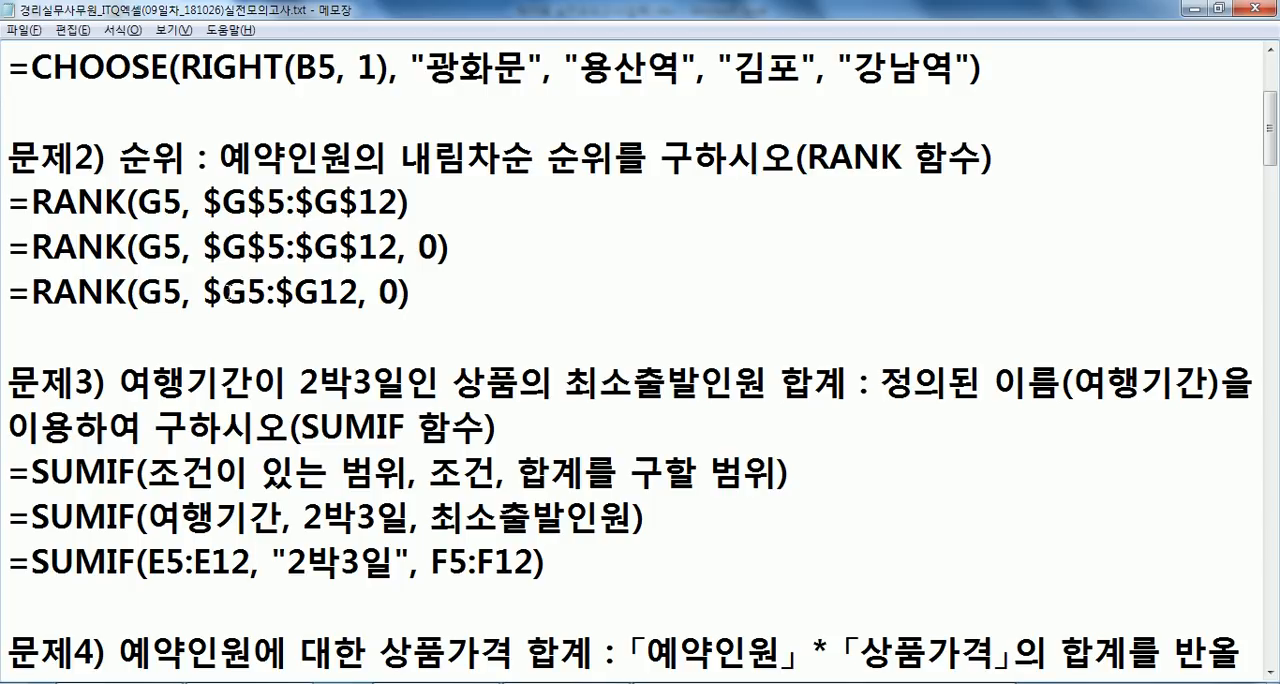
- Compare ranges H5:I12 and G5:G12 in Excel with the $G5:$G12 formula in Notepad, and check J5's RANK formula
key(alt+Tab)
drag(867, 344, 1033, 533)
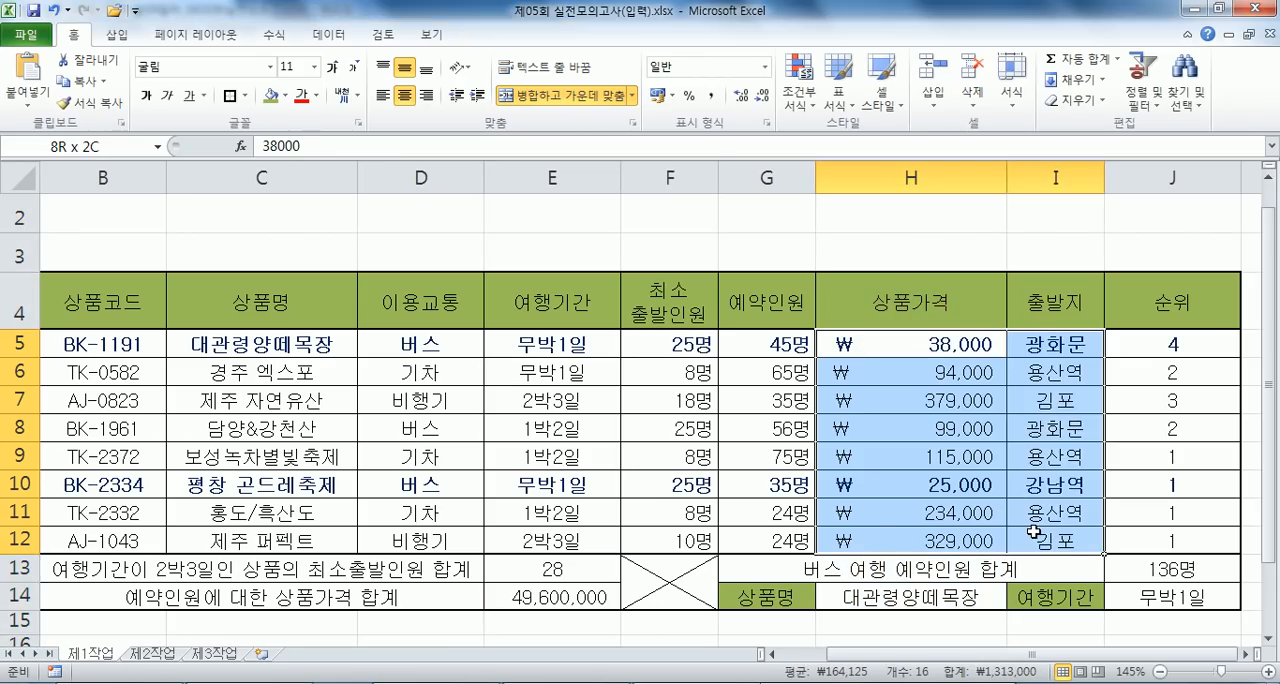
drag(745, 344, 752, 541)
key(alt+Tab)
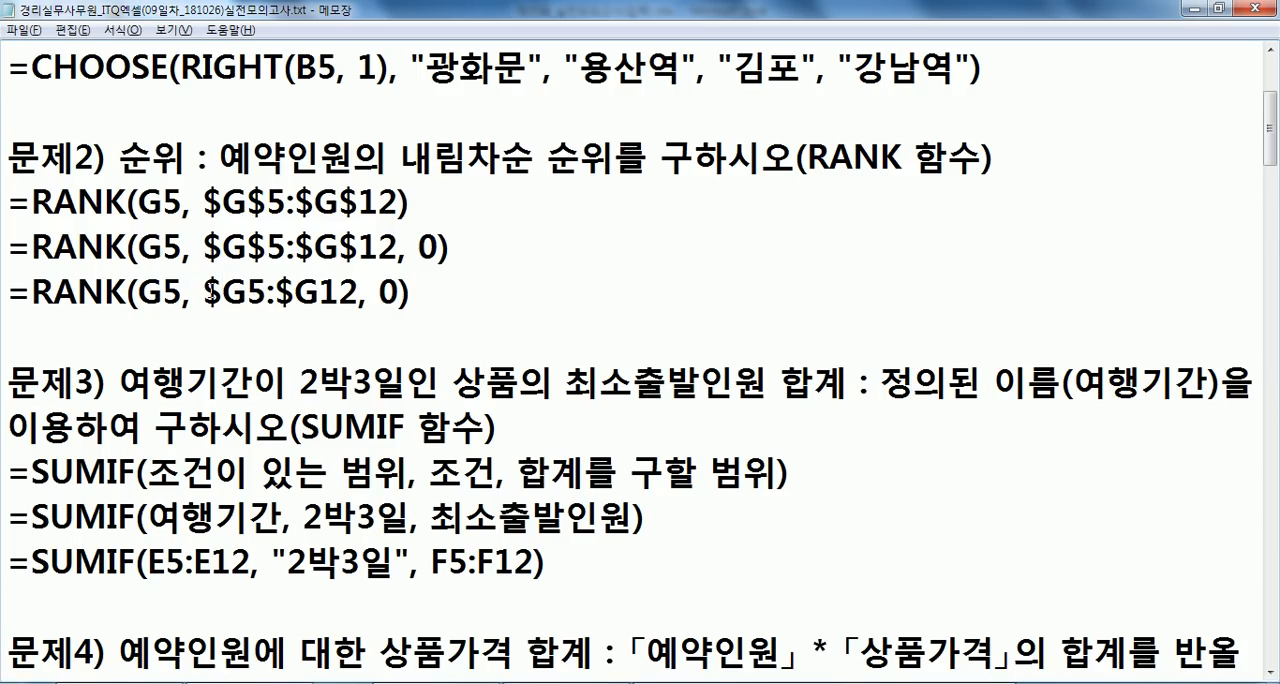
click(216, 287)
key(alt+Tab)
double_click(1142, 346)
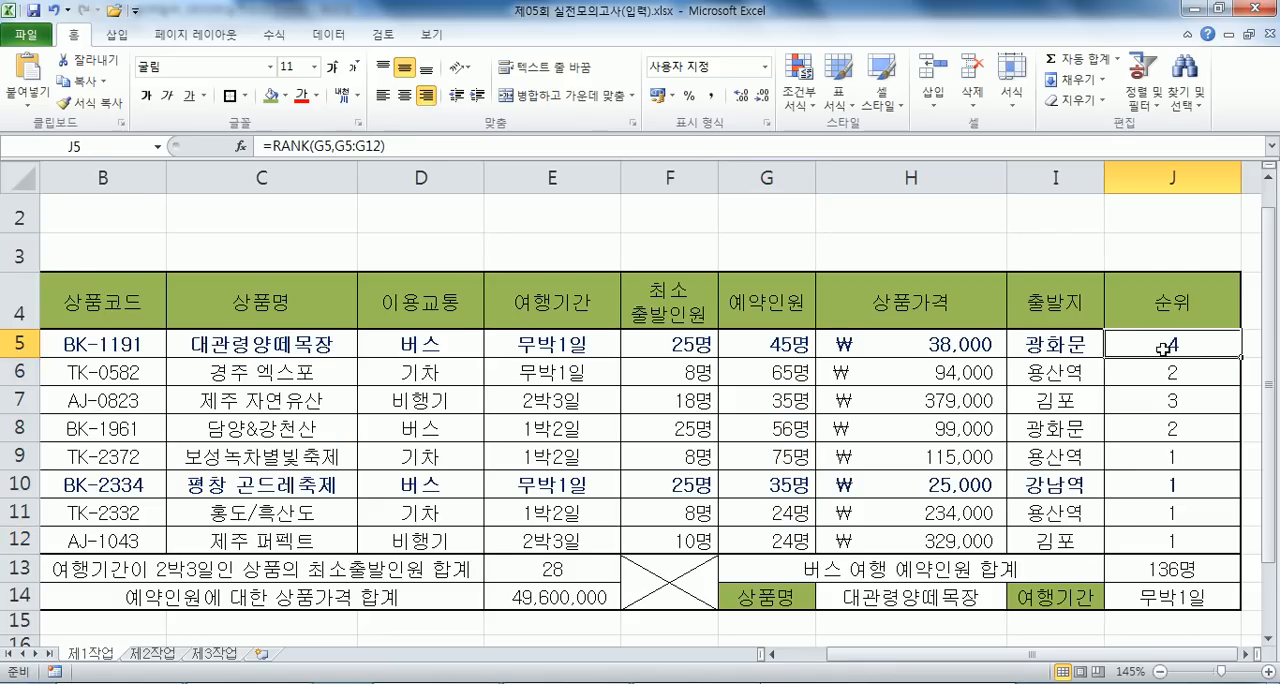
- Try a reference to G5:G12 in H3, cycling it through its absolute and mixed forms, and discard the entry
click(921, 251)
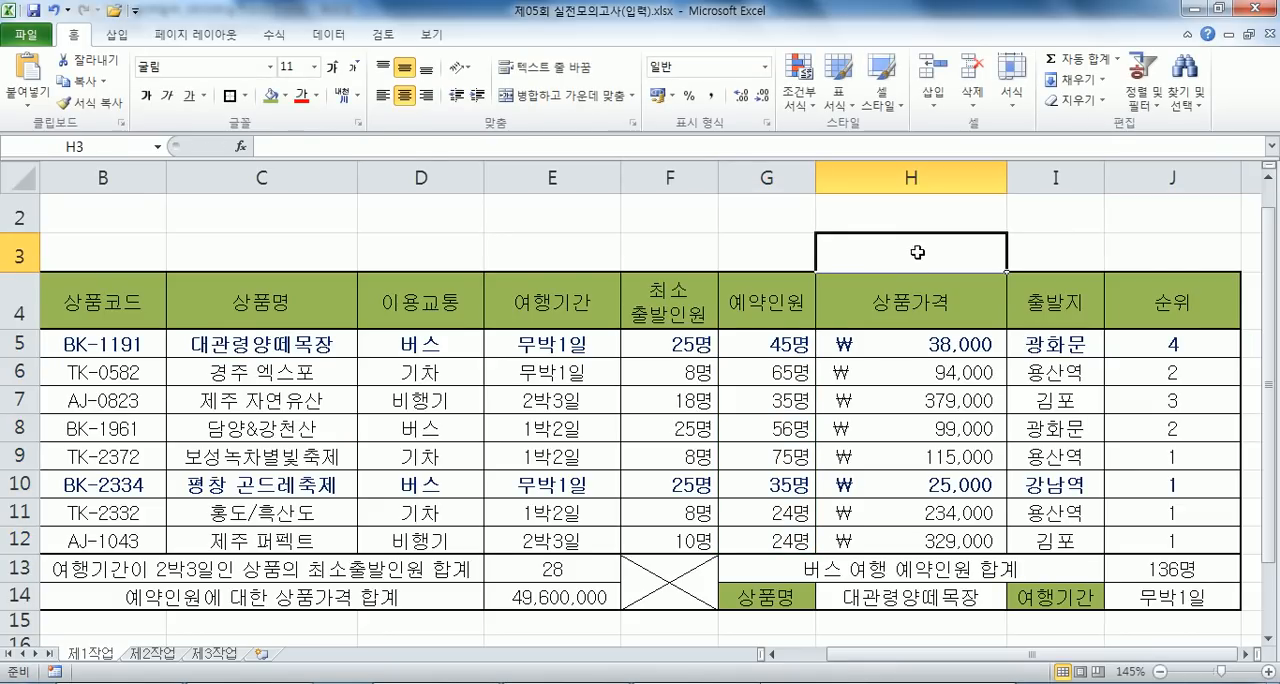
text(=)
drag(728, 334, 781, 537)
key(F4)
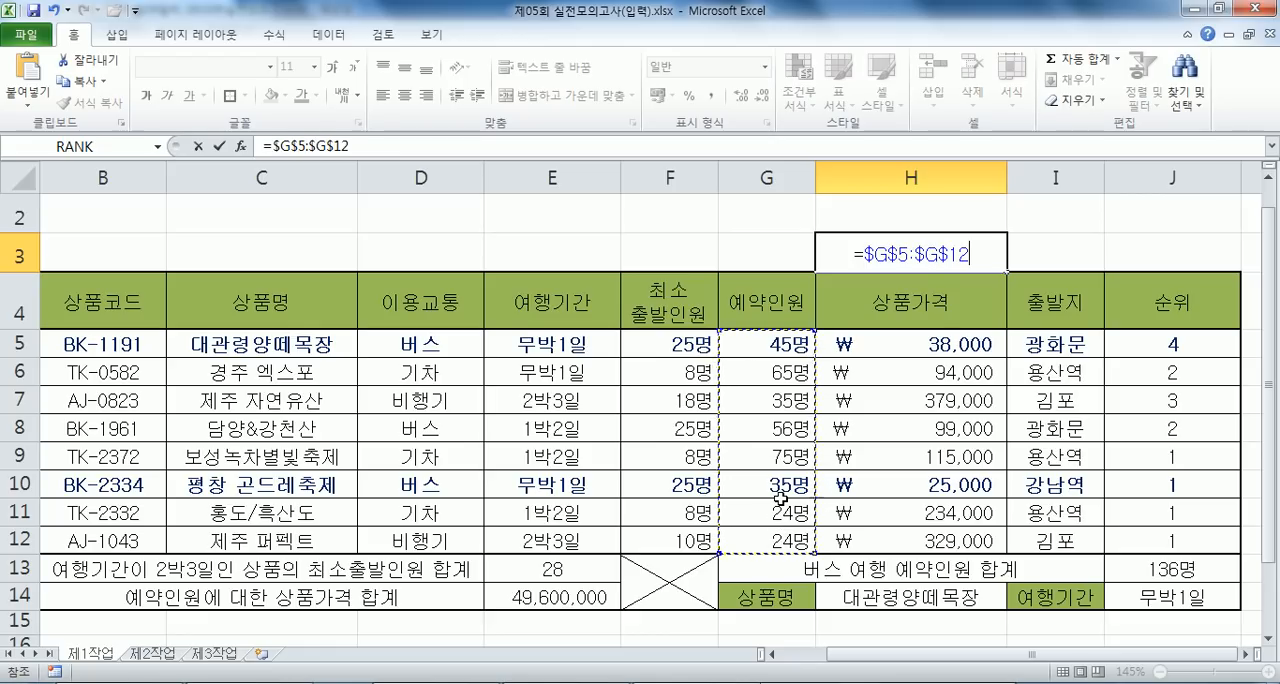
key(F4)
key(F4)
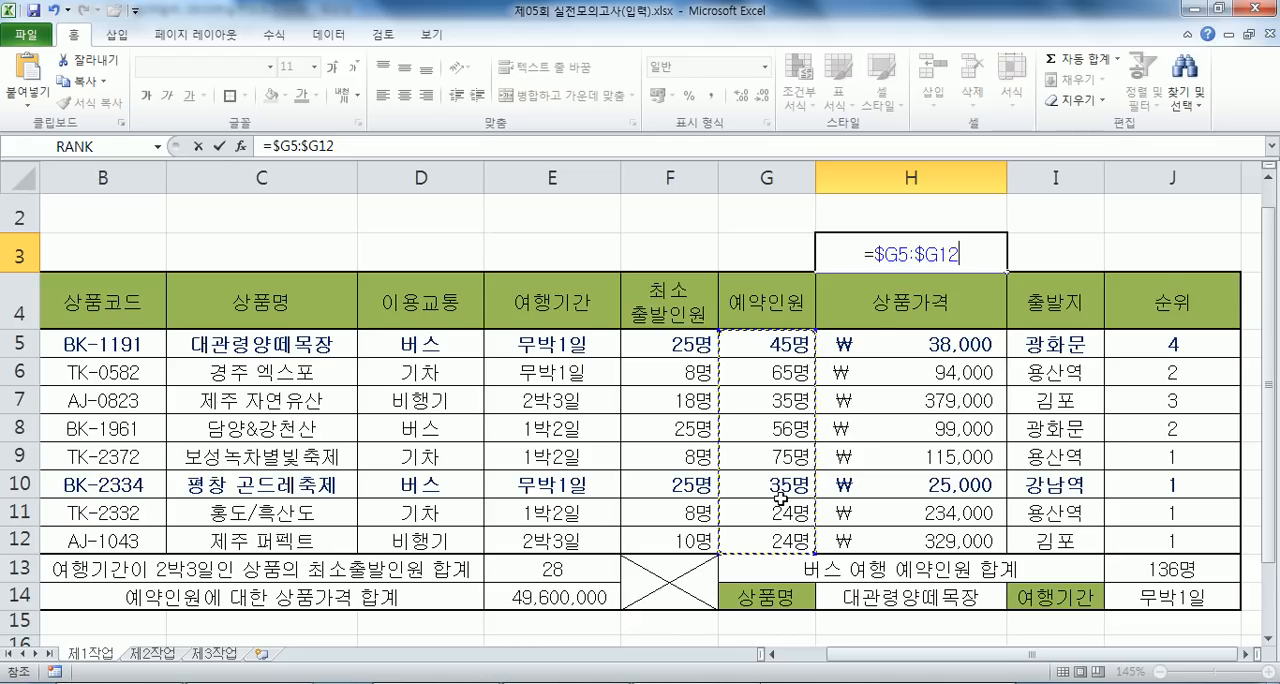
key(F4)
key(F4)
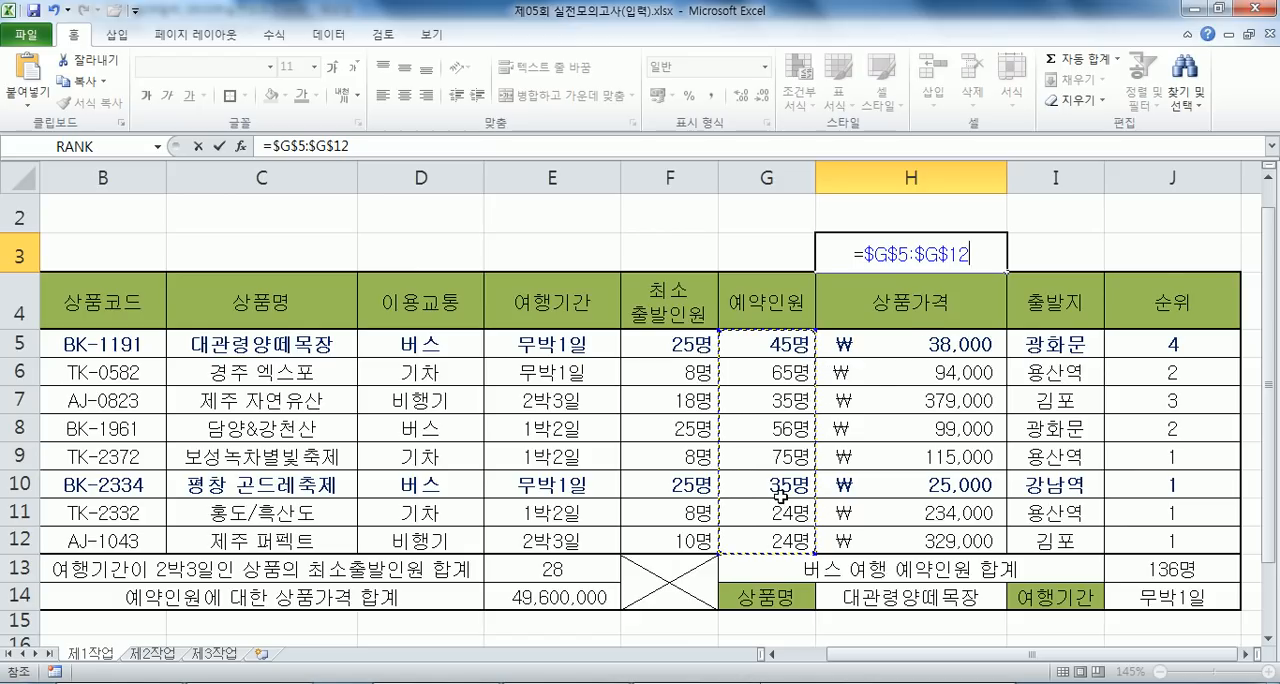
key(Escape)
- Look over the table and select the product prices in H5:H12
scroll(782, 485, down, 1)
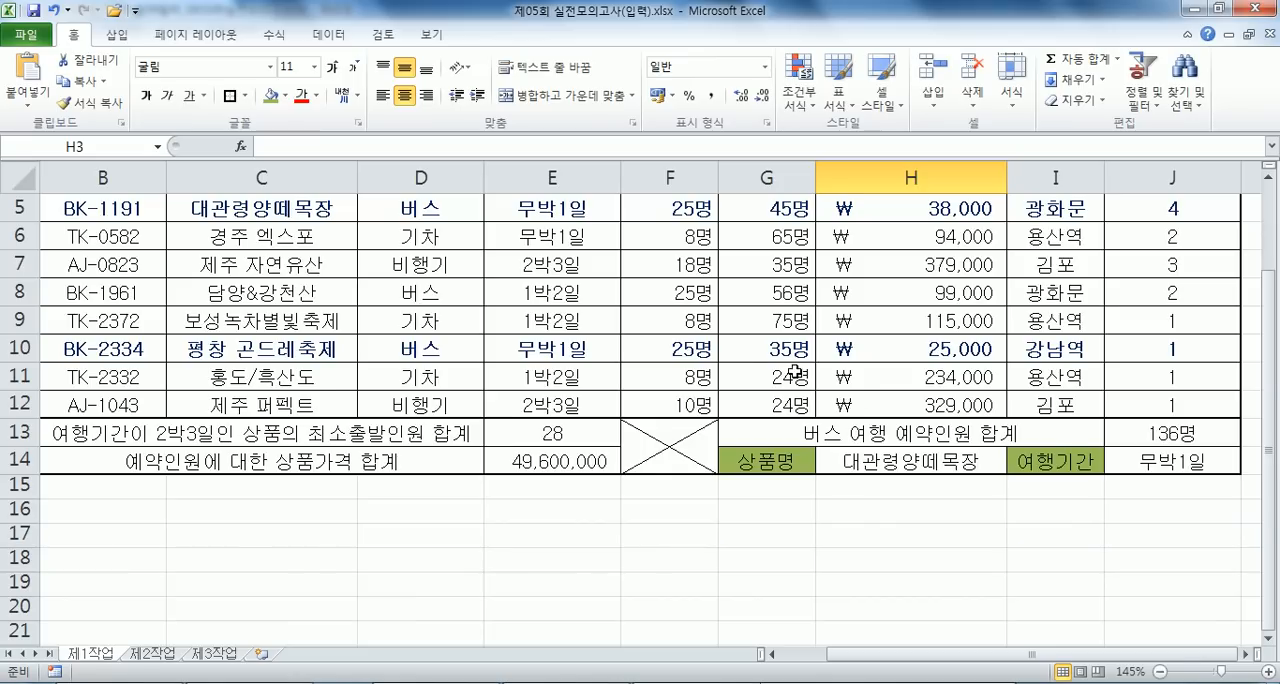
scroll(806, 440, up, 1)
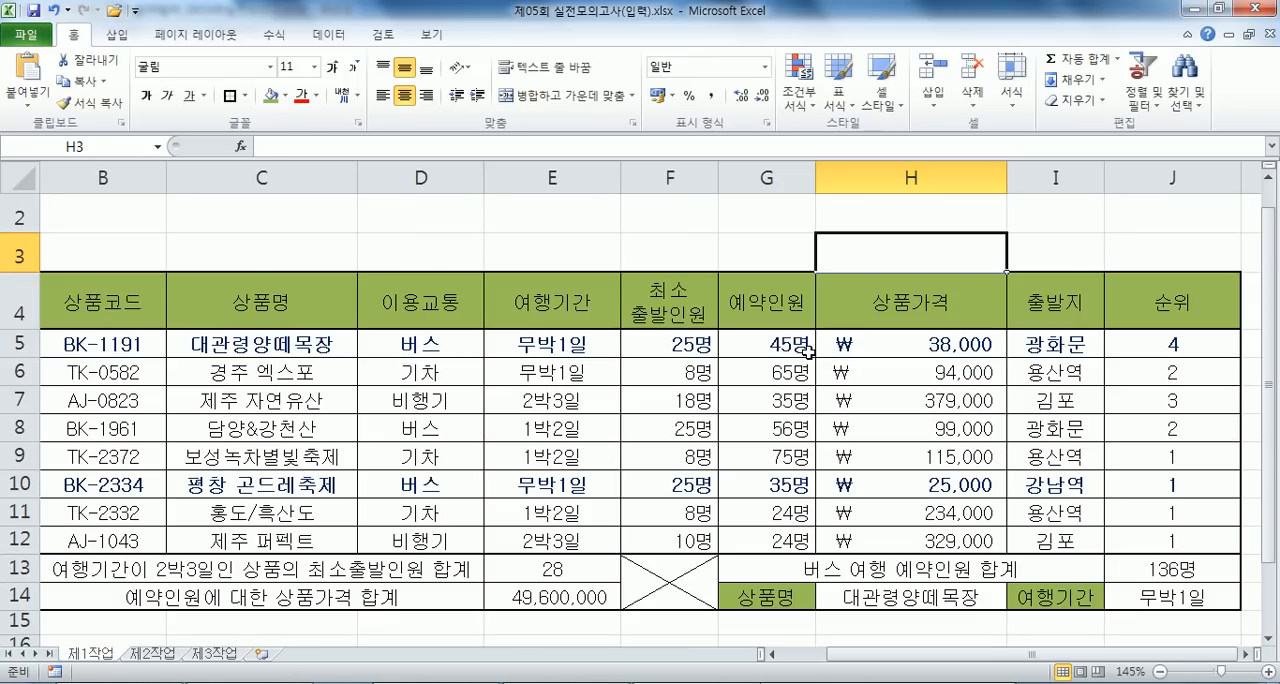
click(924, 351)
drag(924, 351, 901, 542)
- Switch to Notepad and change the conditional formatting formula under 문제7 to =$H$5<50000
key(alt+Tab)
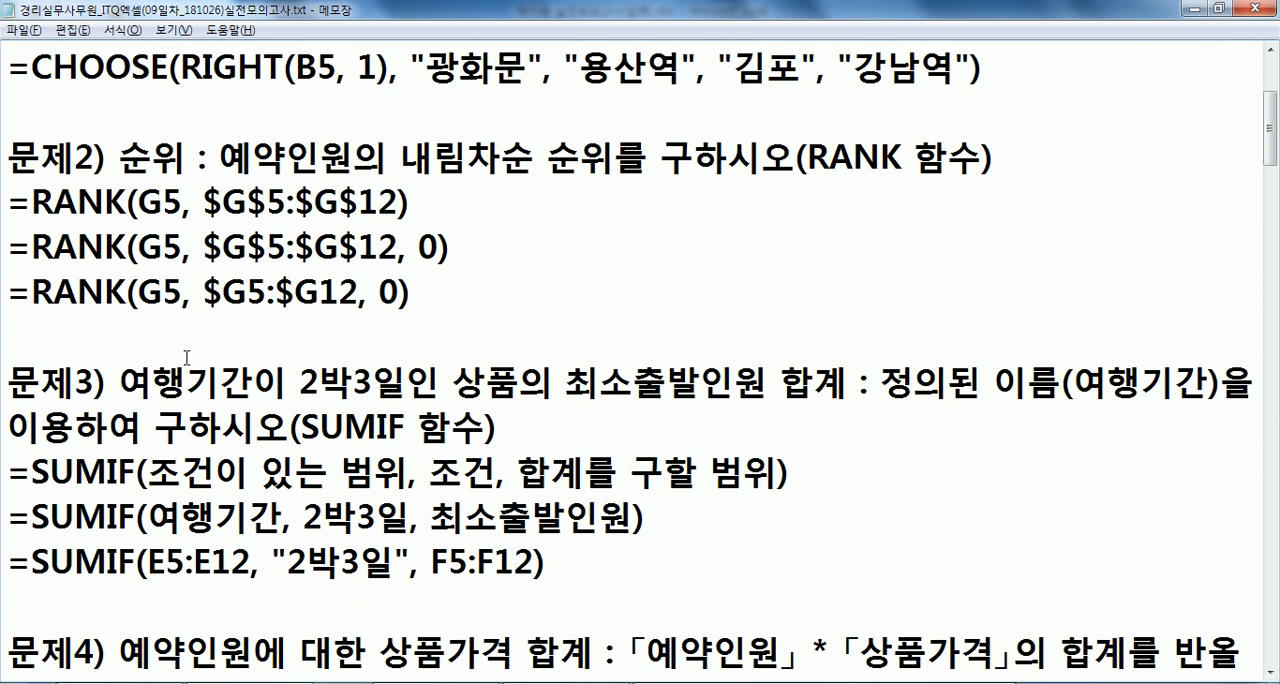
scroll(210, 392, down, 10)
scroll(210, 392, down, 1)
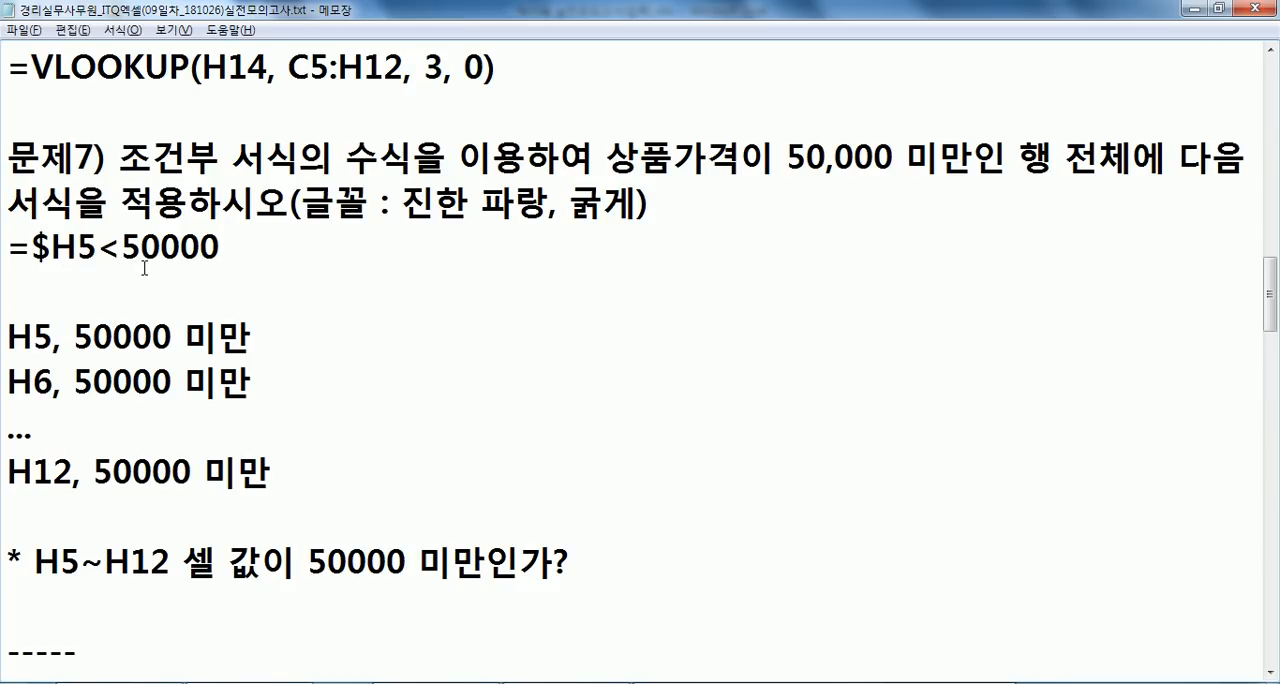
text($)
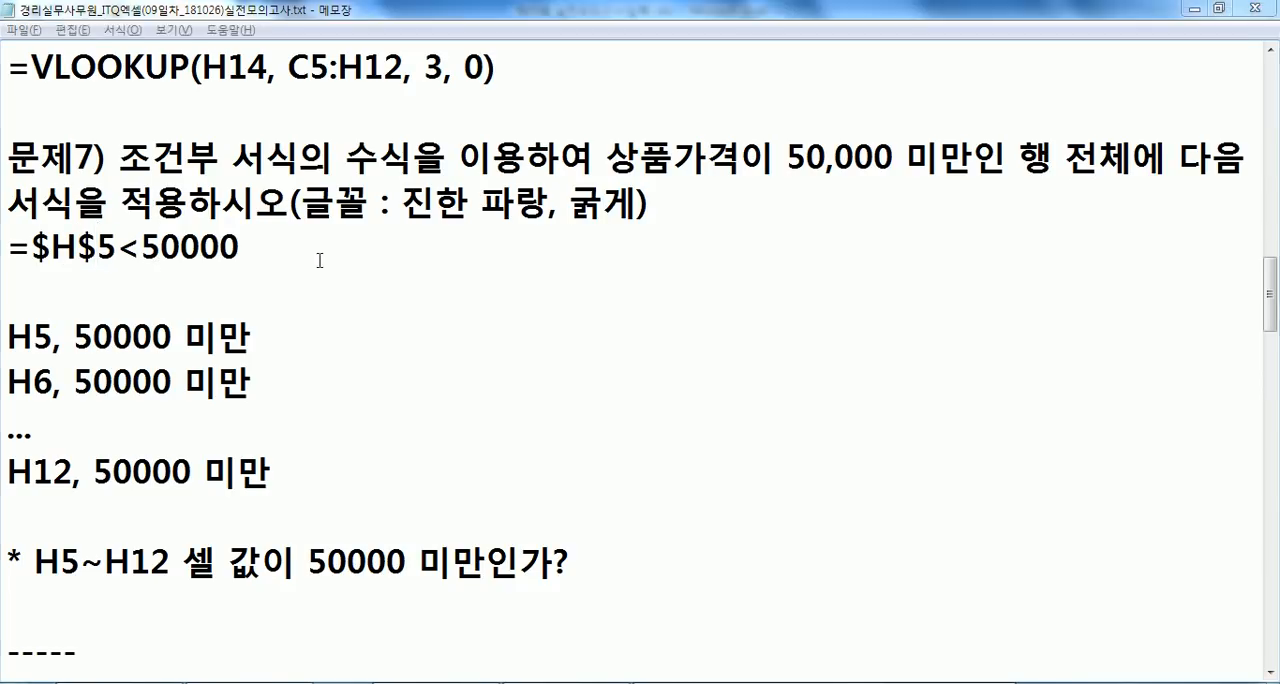
- Compare cell H5 in Excel with the Notepad formula, and fill H5 with yellow
key(alt+Tab)
click(876, 348)
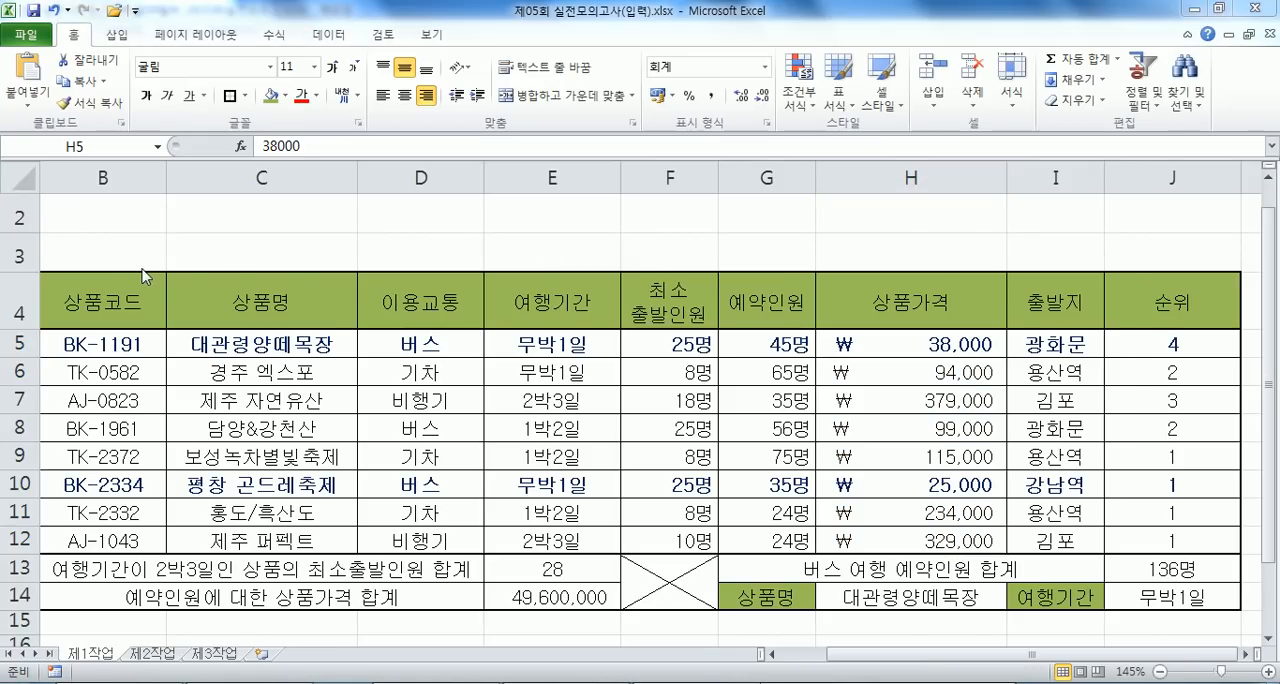
key(alt+Tab)
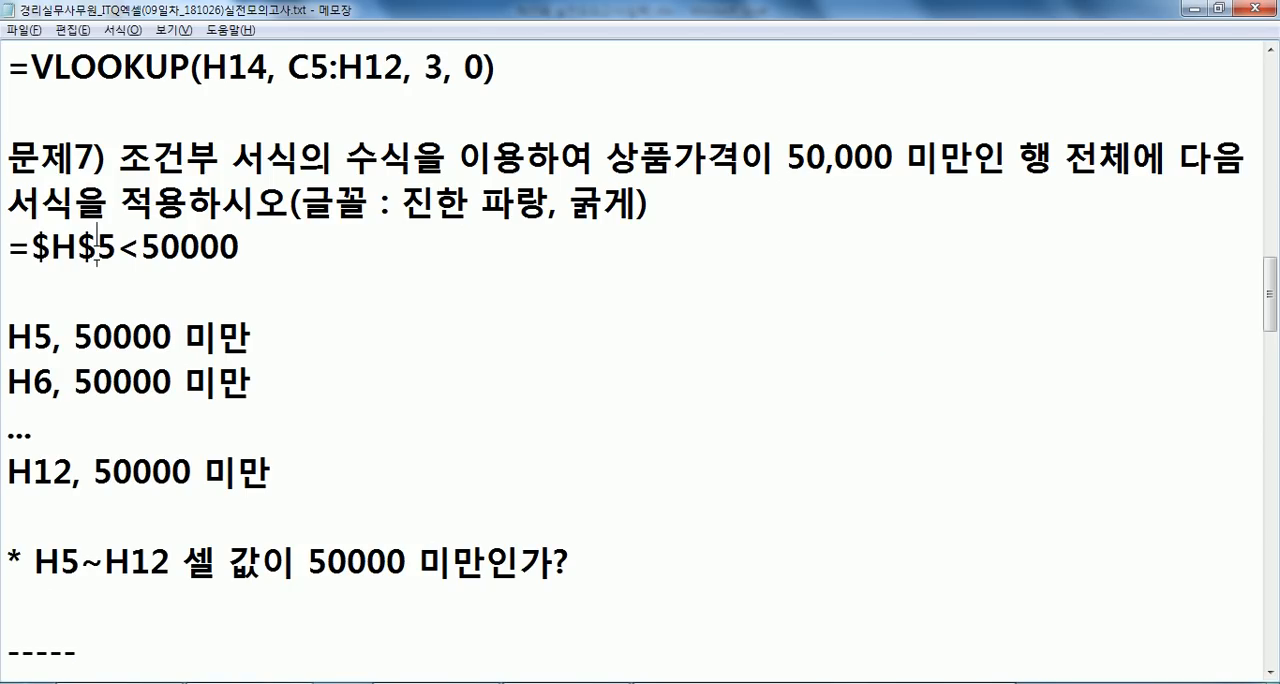
key(alt+Tab)
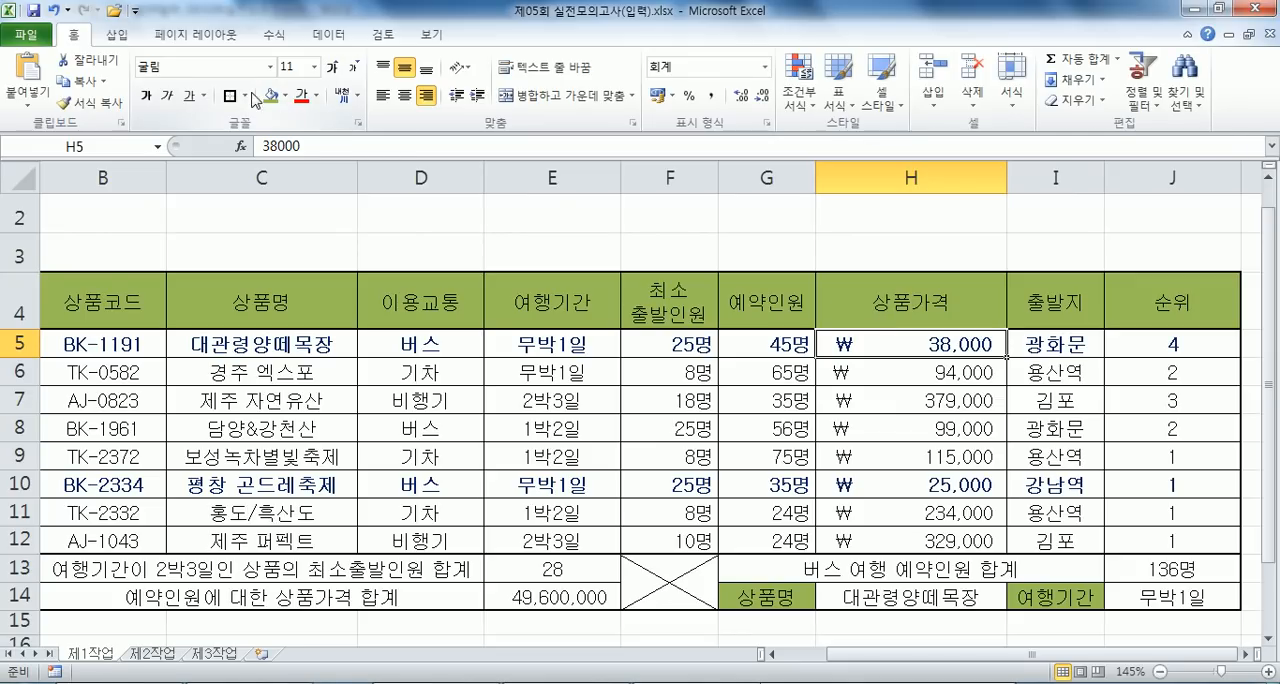
click(285, 96)
click(315, 238)
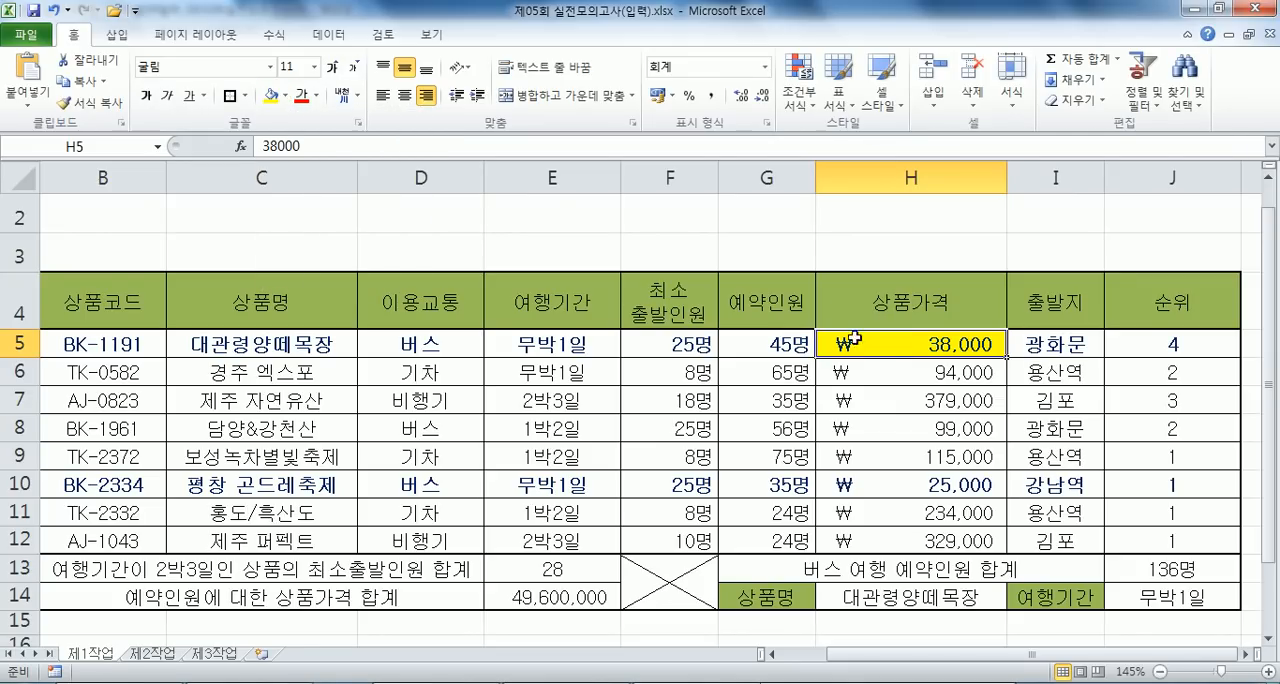
- Examine the individual product prices in column H and part of row 11 against the highlighted cell H5
click(880, 428)
click(875, 461)
click(876, 505)
click(880, 534)
drag(1168, 515, 551, 512)
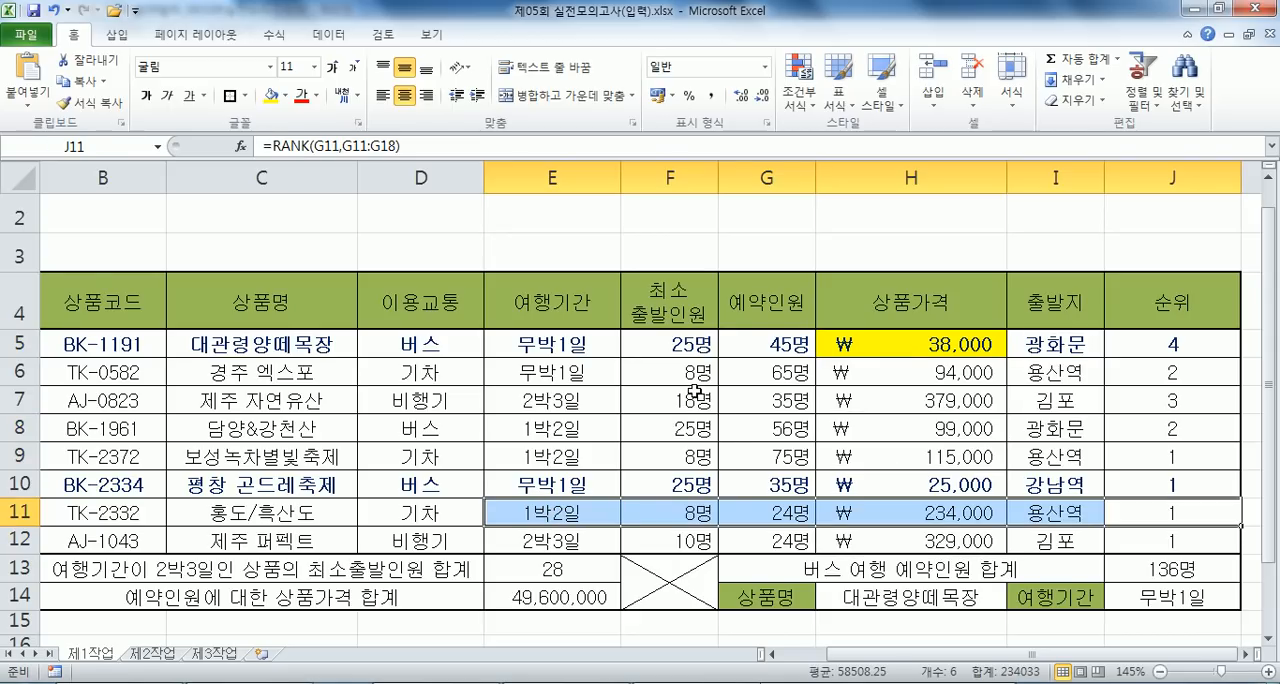
click(895, 340)
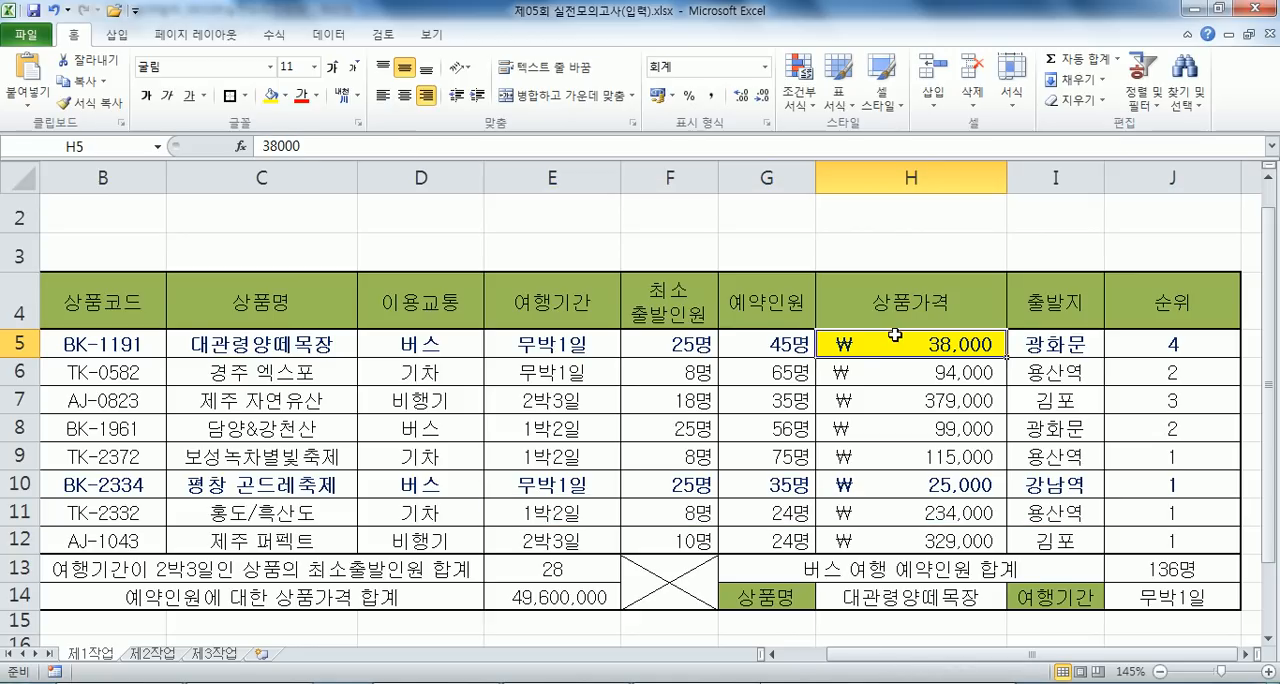
click(896, 371)
click(887, 404)
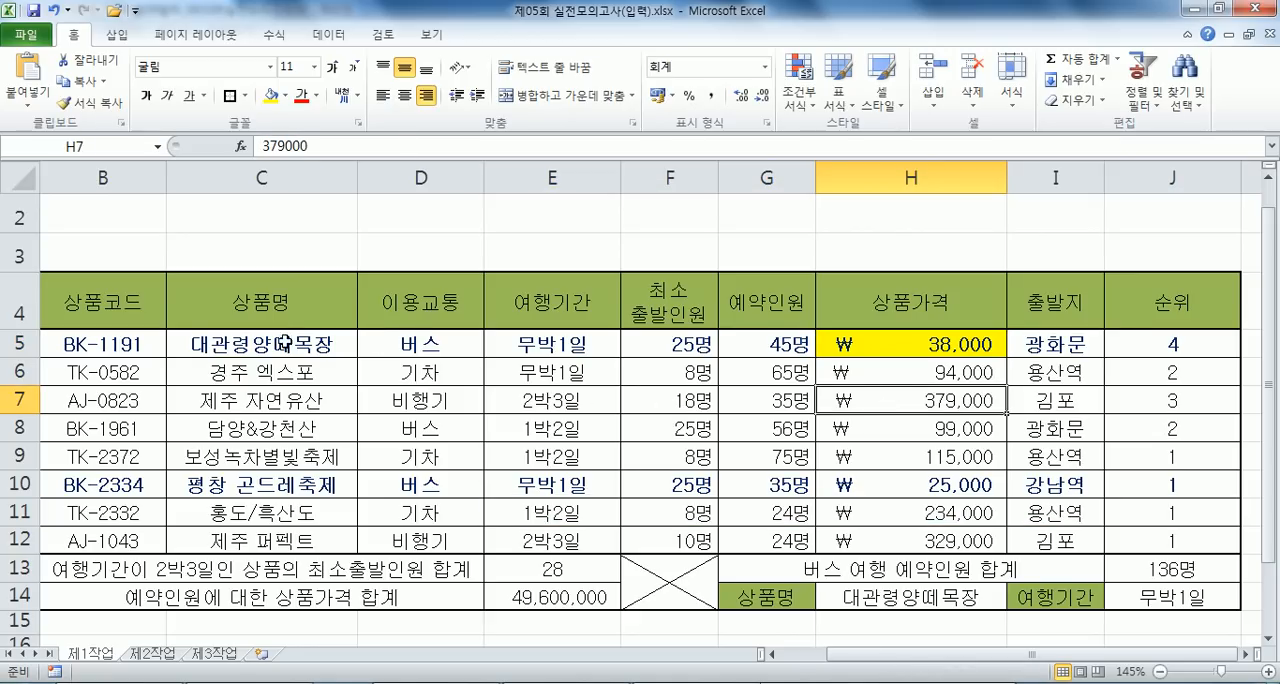
- In Notepad, remove the row lock from the 문제7 formula so it reads =$H5<50000
key(alt+Tab)
drag(79, 247, 90, 248)
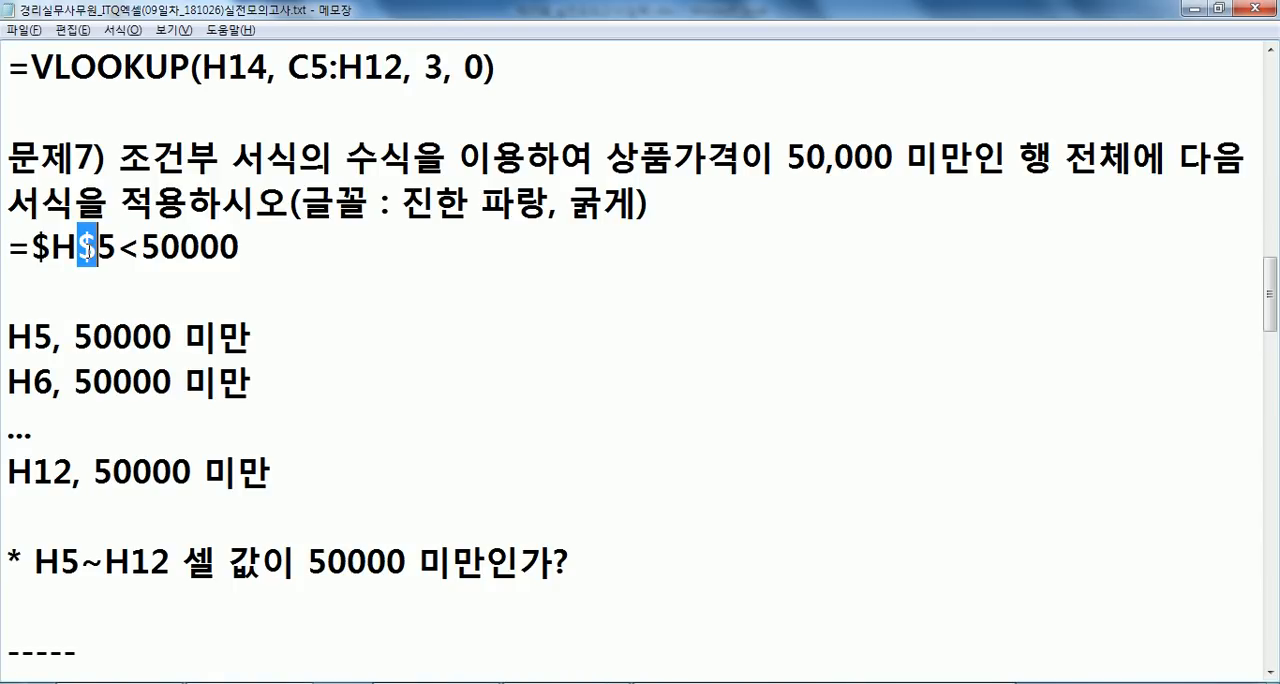
key(Delete)
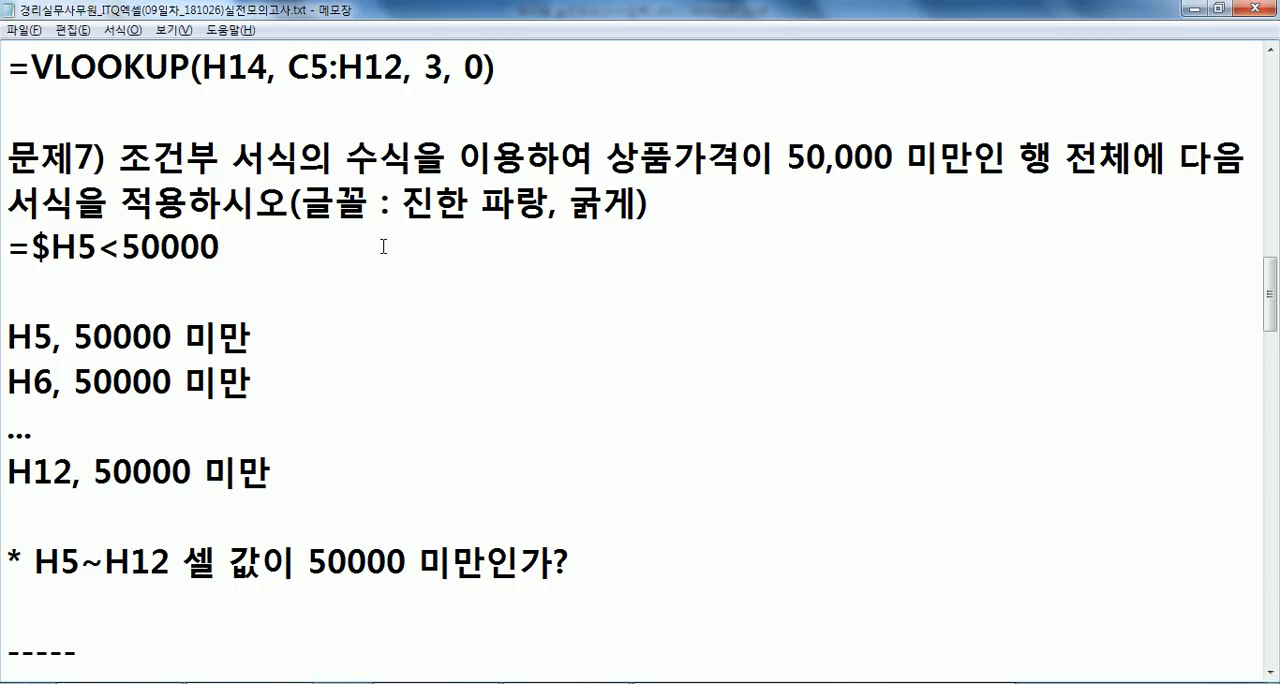
- Switch back to Excel and add a new worksheet after 제3작업, enlarging its view
key(alt+Tab)
click(281, 654)
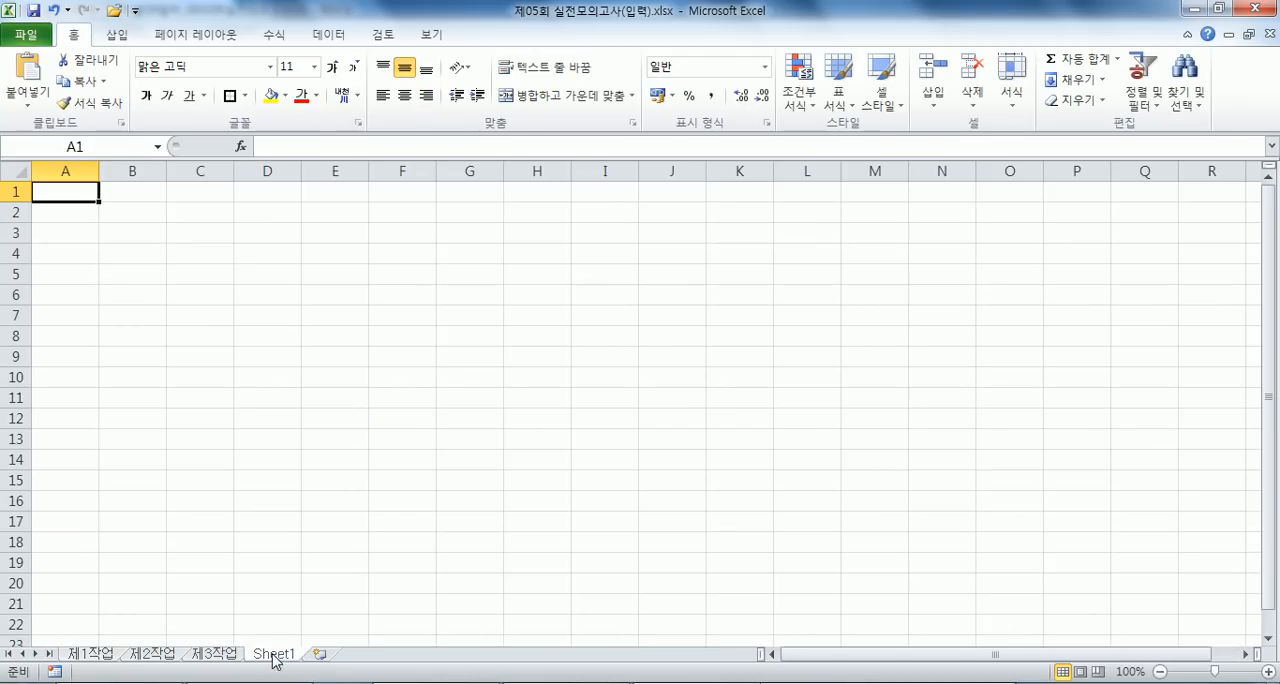
scroll(197, 235, up, 6)
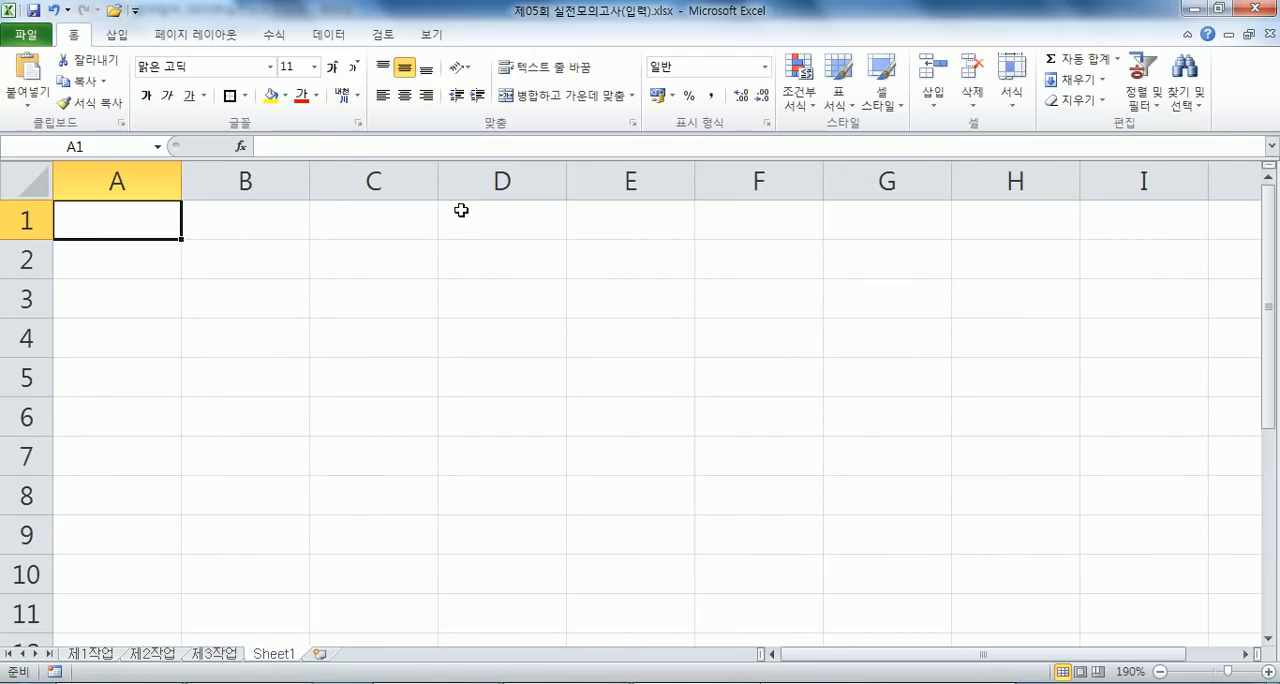
- Enter the label 시급 in cell A1 and the hourly wage 7500 in B1 of the new sheet
text(TLR)
key(Escape)
text(시히)
key(Escape)
text(시급)
key(Return)
key(Up)
key(Right)
text(7500)
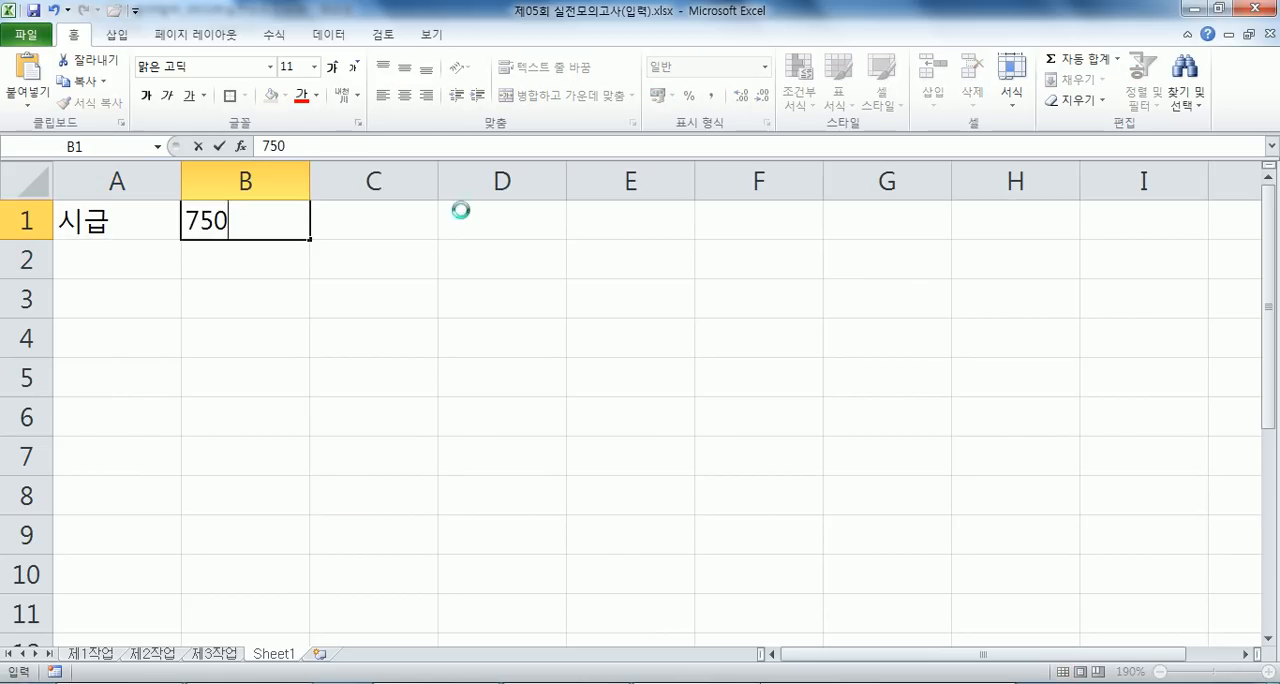
key(Return)
key(Return)
- Enter the work dates 10-1, 10-2, 10-3 and 10-5 in cells A3 to A6
key(Left)
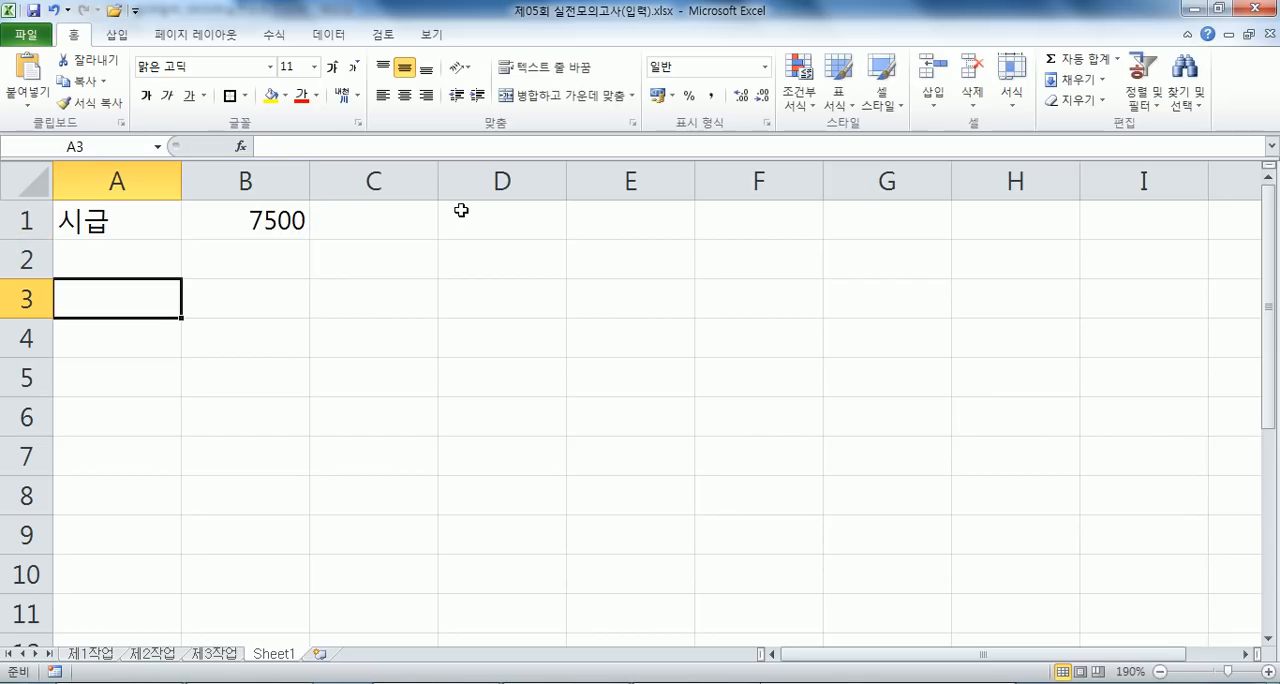
text(10-1)
key(Return)
text(10-2)
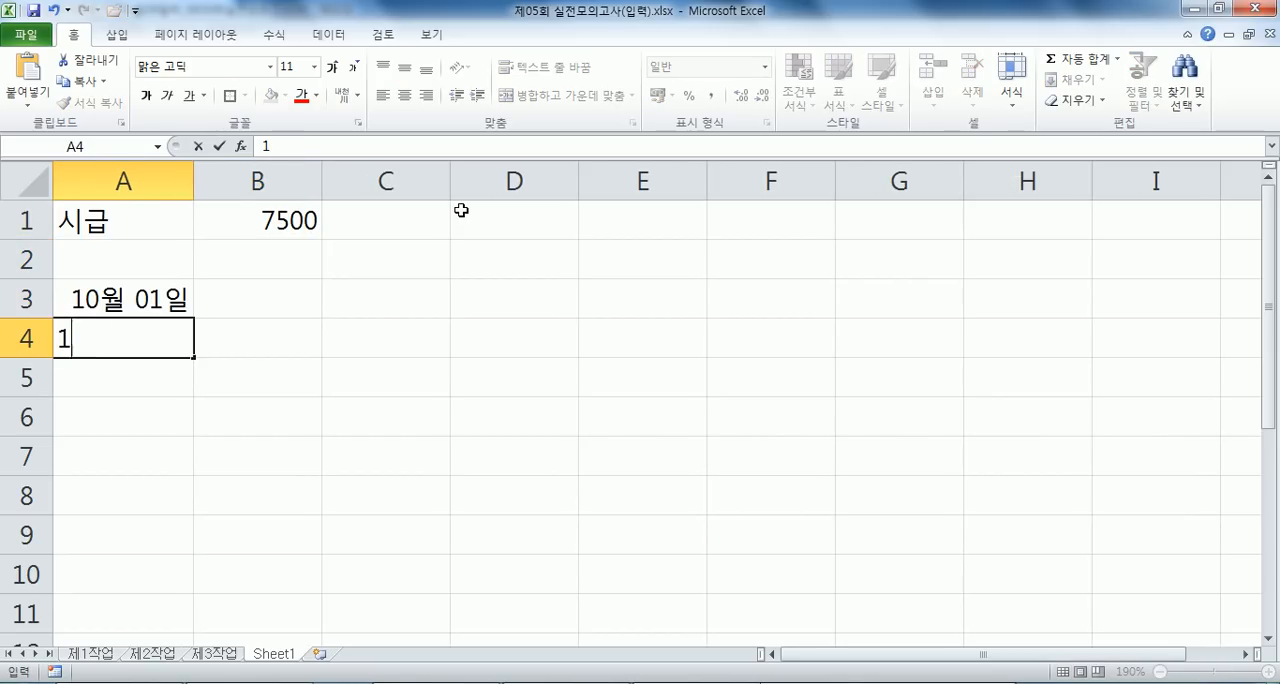
key(Return)
text(10-3)
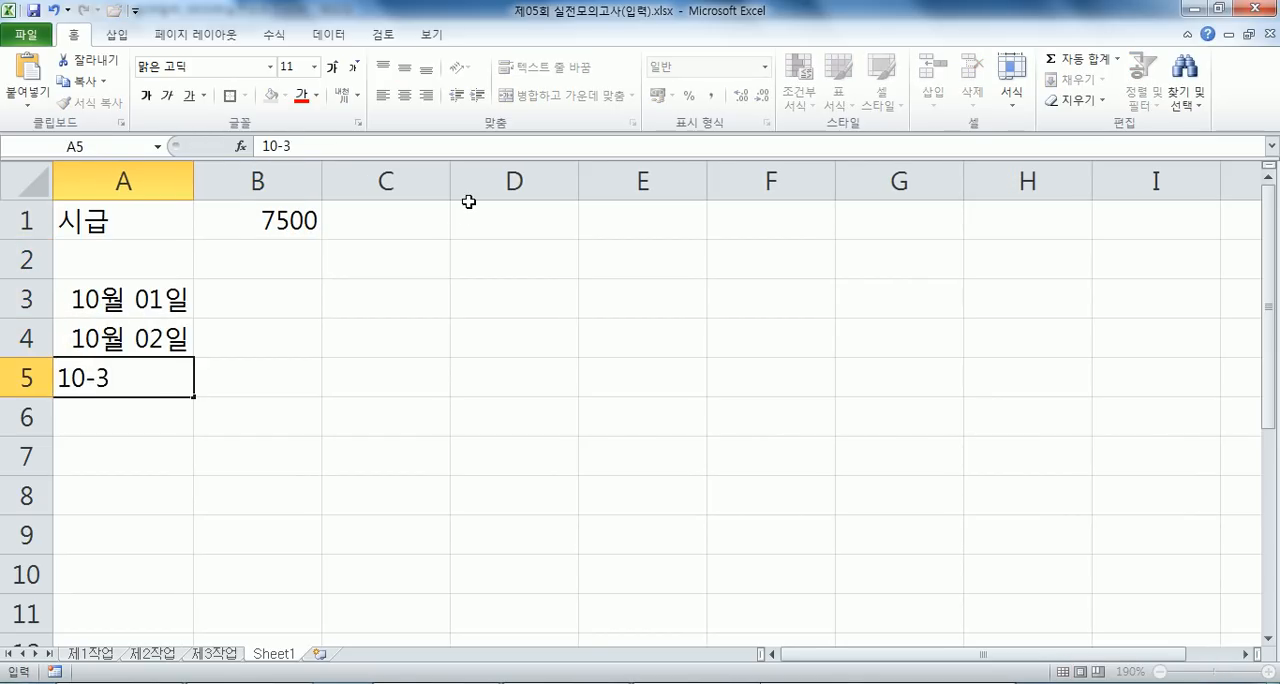
key(Return)
text(10-)
text(5)
key(Return)
- Enter the hours 5, 7, 5 and 8 beside the dates in cells B3 to B6
key(Up)
key(Up)
key(Up)
key(Up)
key(Right)
text(5)
key(Return)
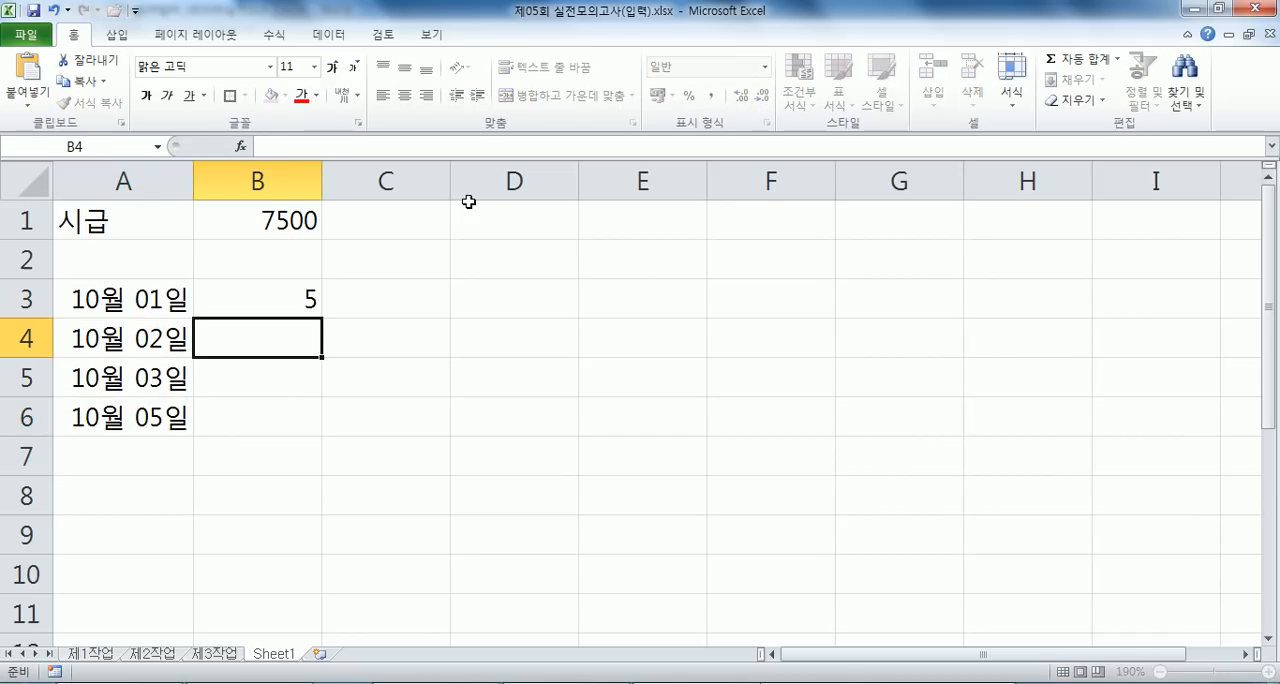
text(7)
key(Return)
text(5)
key(Return)
text(8)
key(Return)
- Calculate the first day's pay in C3 with the formula =B1*B3
key(Up)
key(Up)
key(Up)
key(Up)
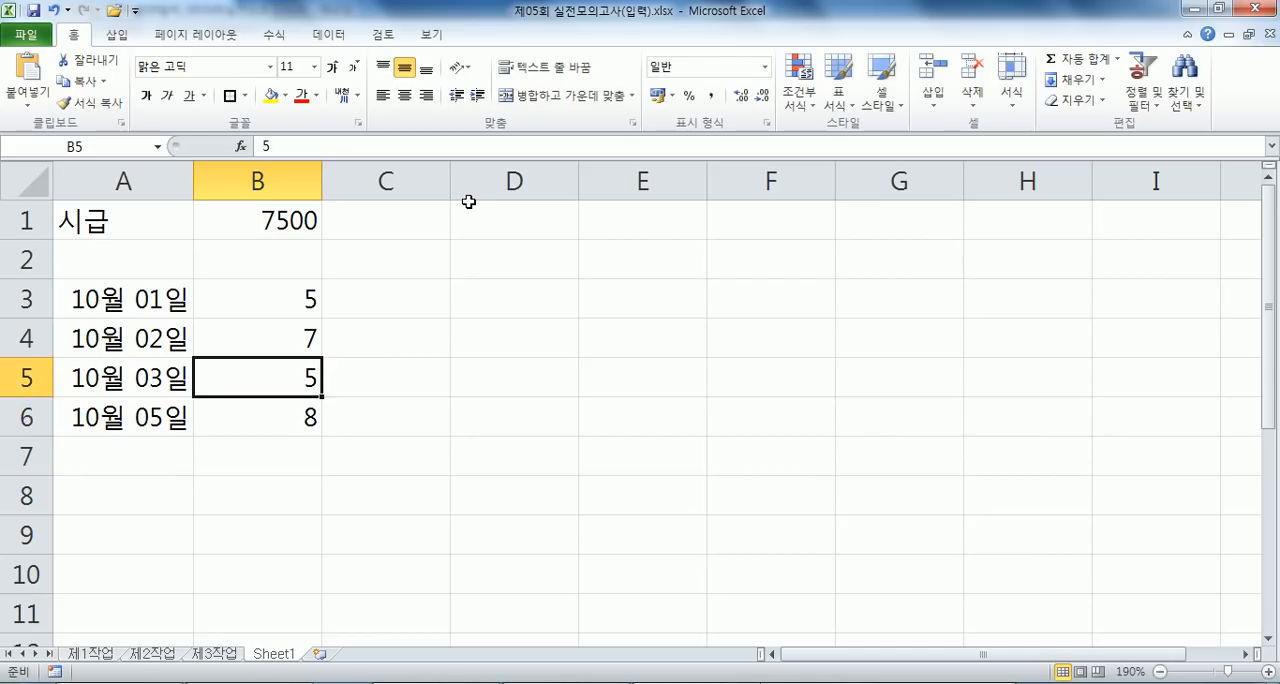
key(Right)
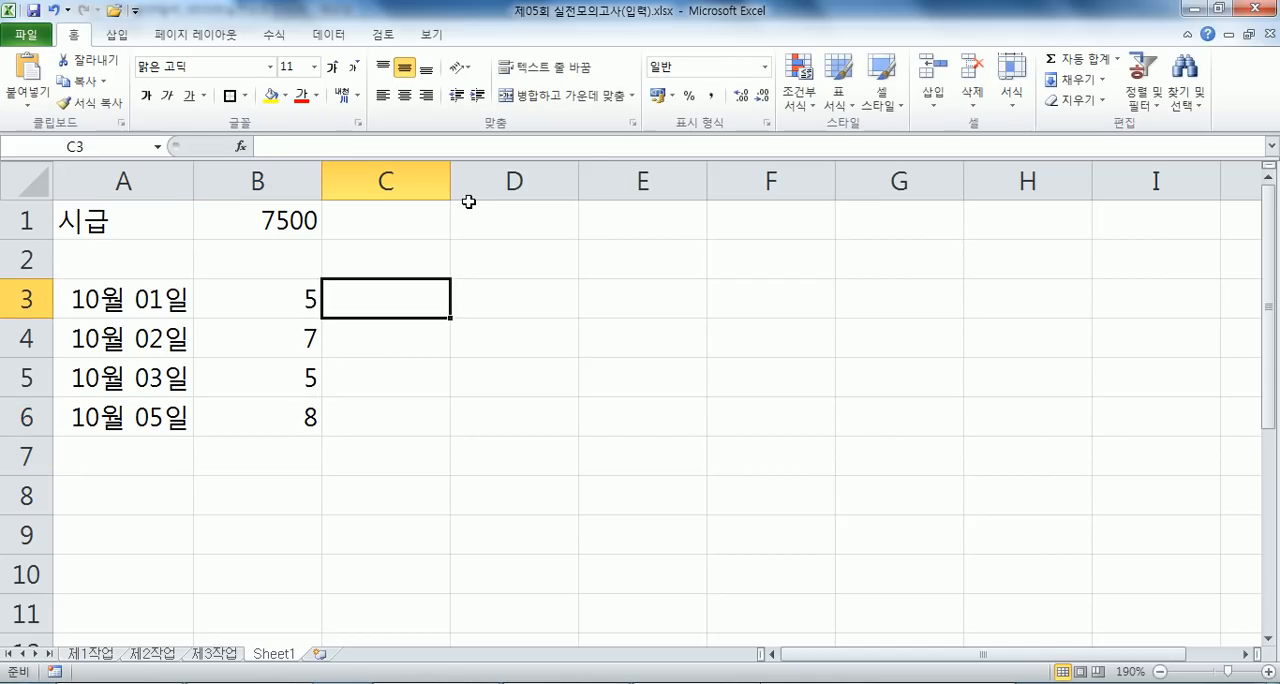
text(=)
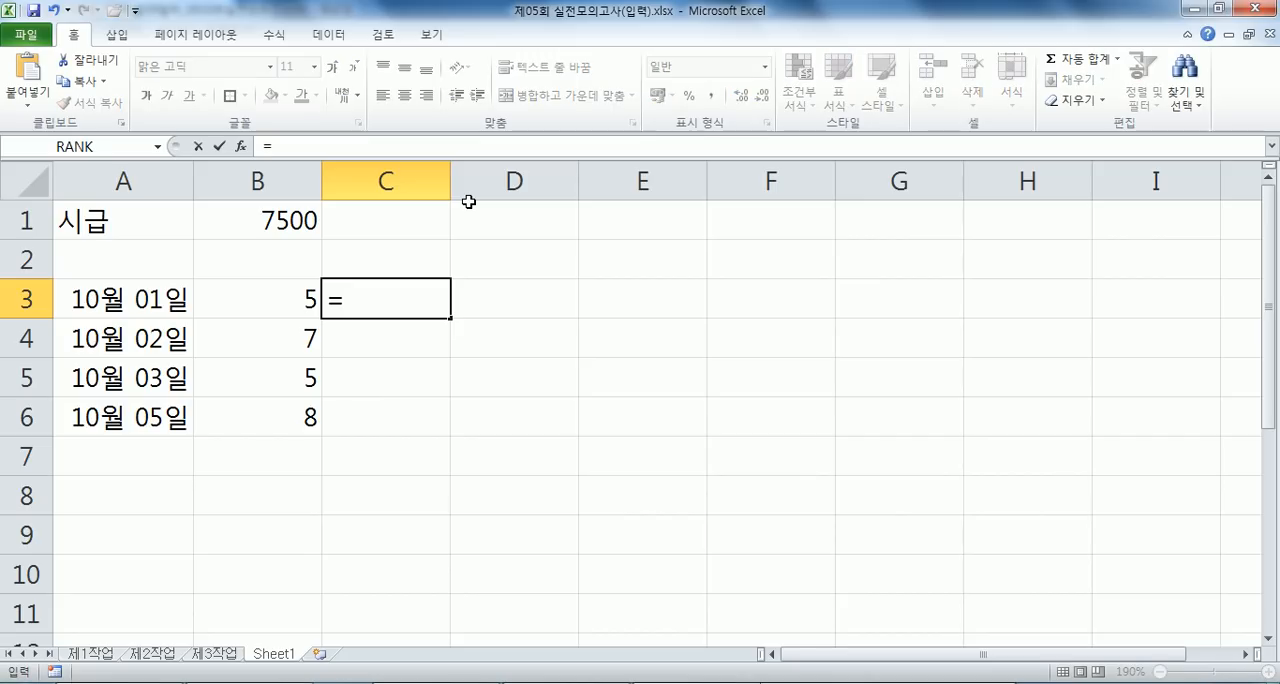
click(309, 219)
text(*)
click(250, 283)
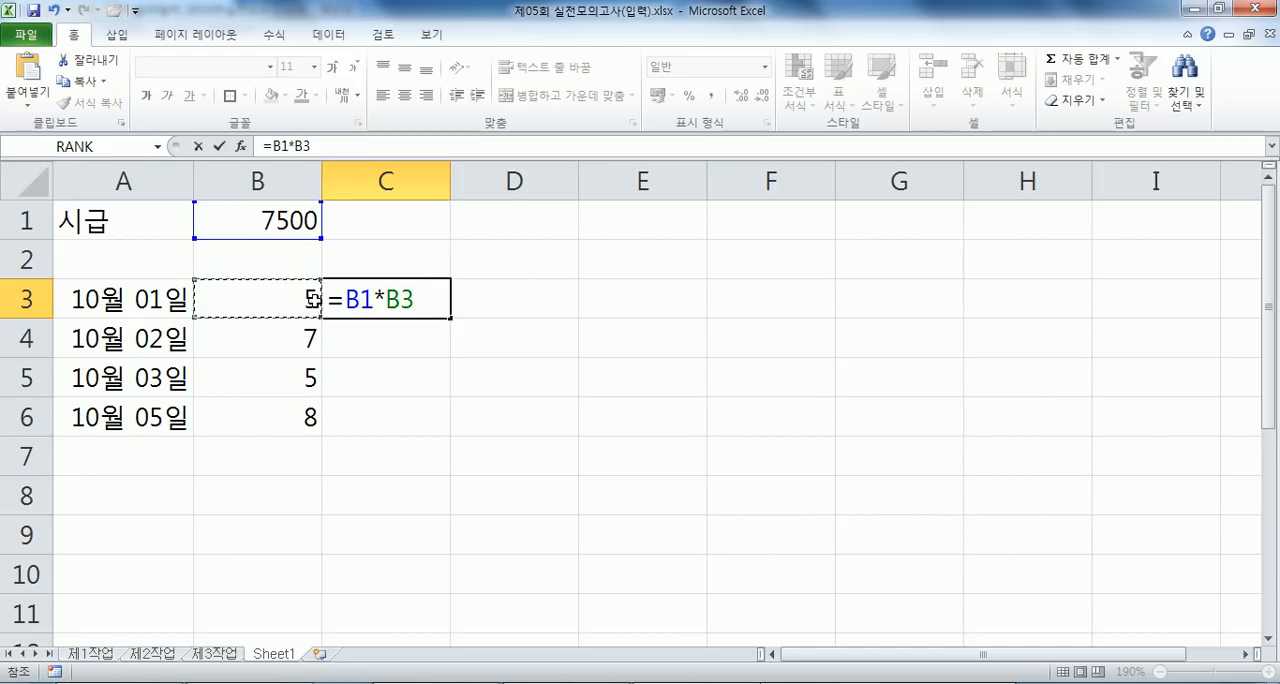
key(Return)
- Examine where B1 and B3 lie relative to C3, and which cells lie at the same offsets from C4
click(386, 298)
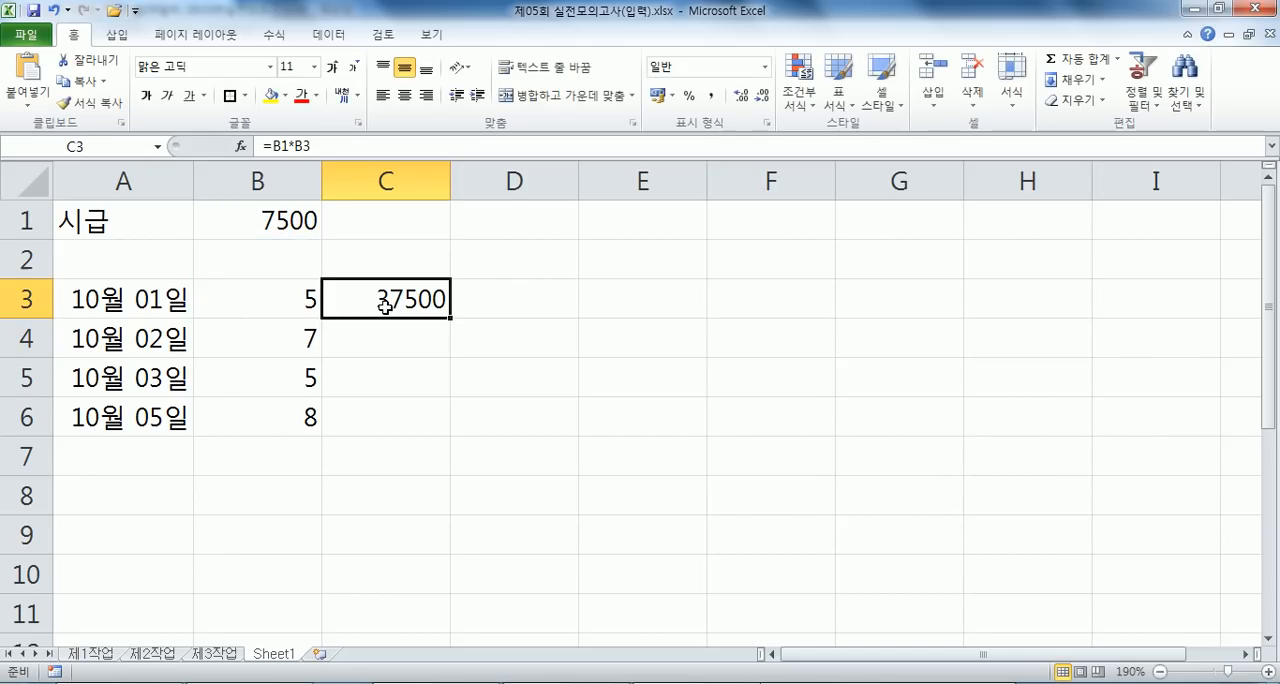
click(275, 301)
click(271, 218)
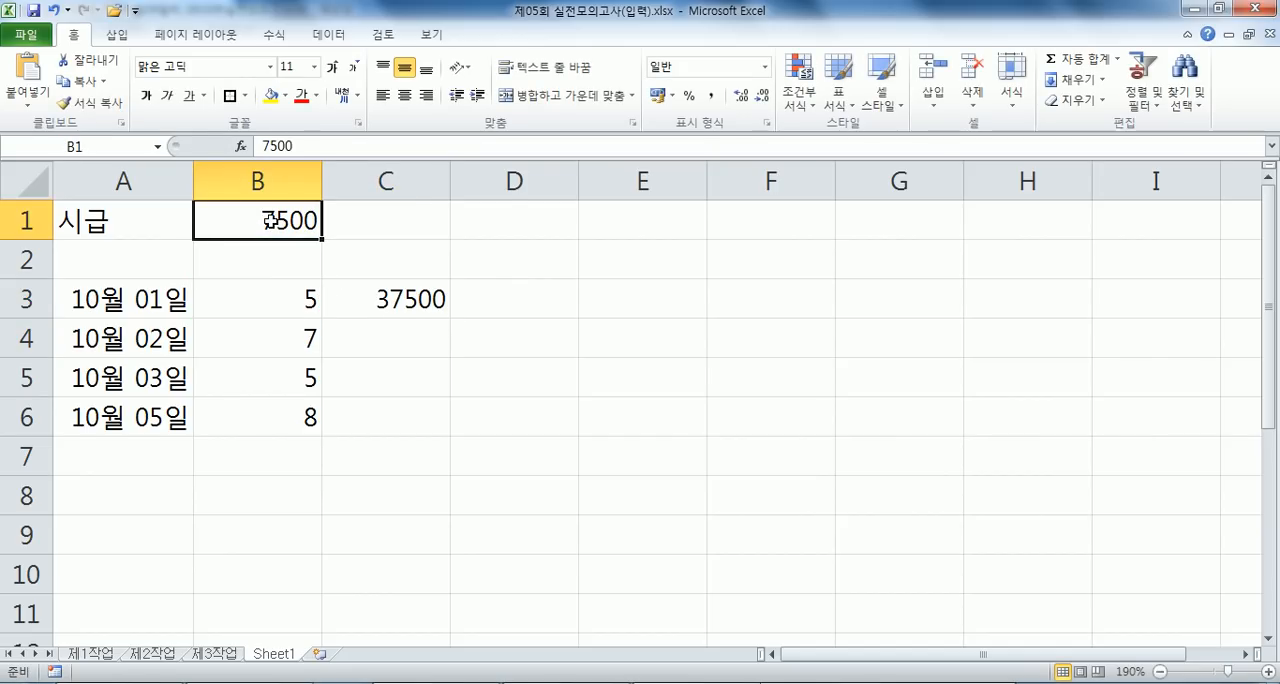
click(345, 284)
click(358, 264)
click(365, 203)
click(285, 224)
click(386, 301)
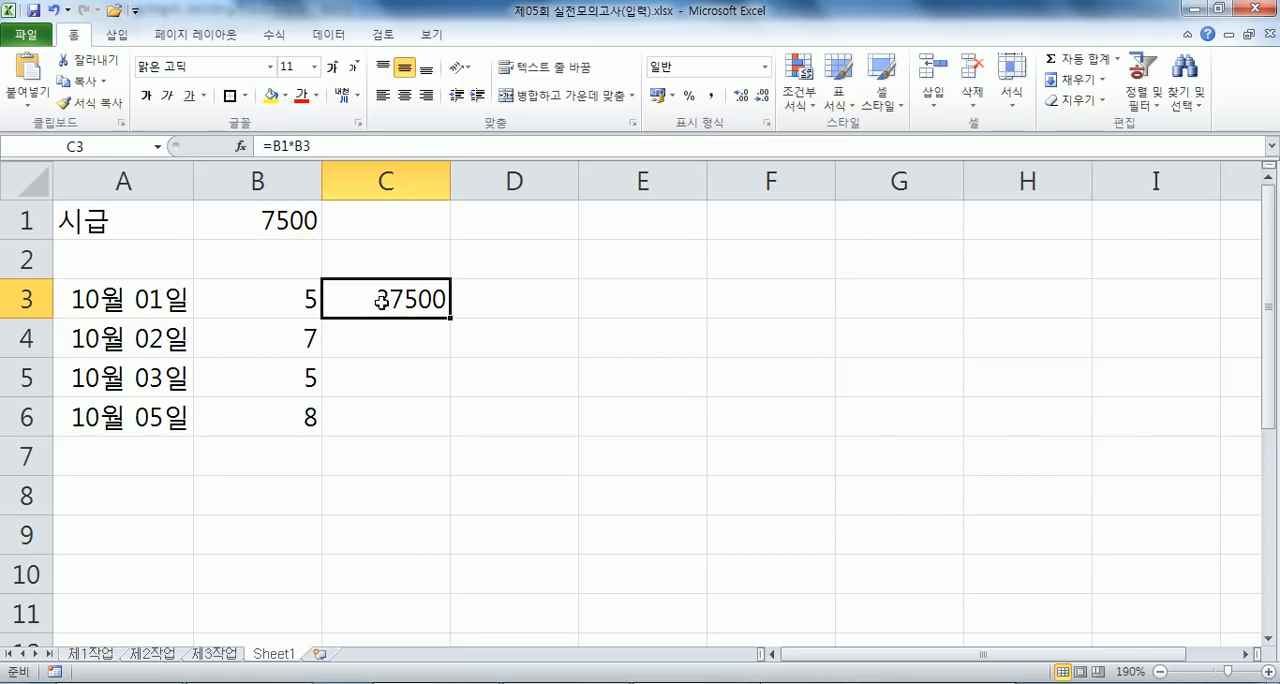
click(284, 301)
click(380, 336)
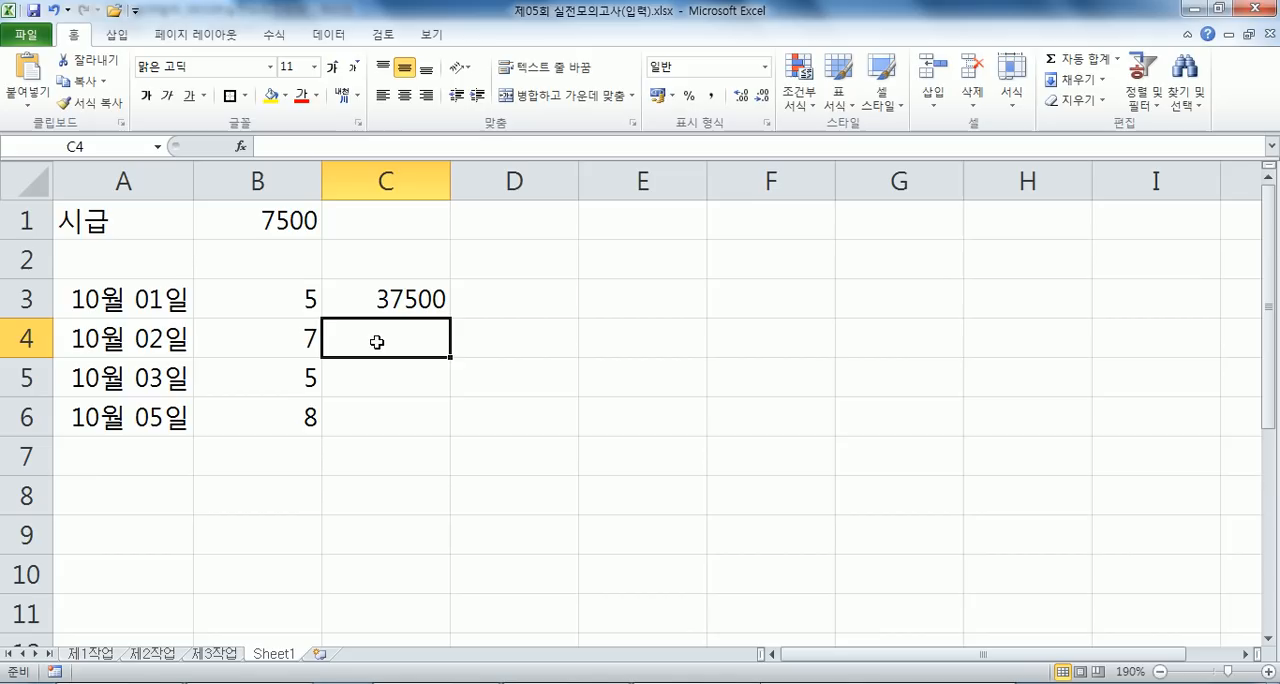
click(278, 342)
click(378, 336)
click(292, 334)
click(290, 298)
click(284, 259)
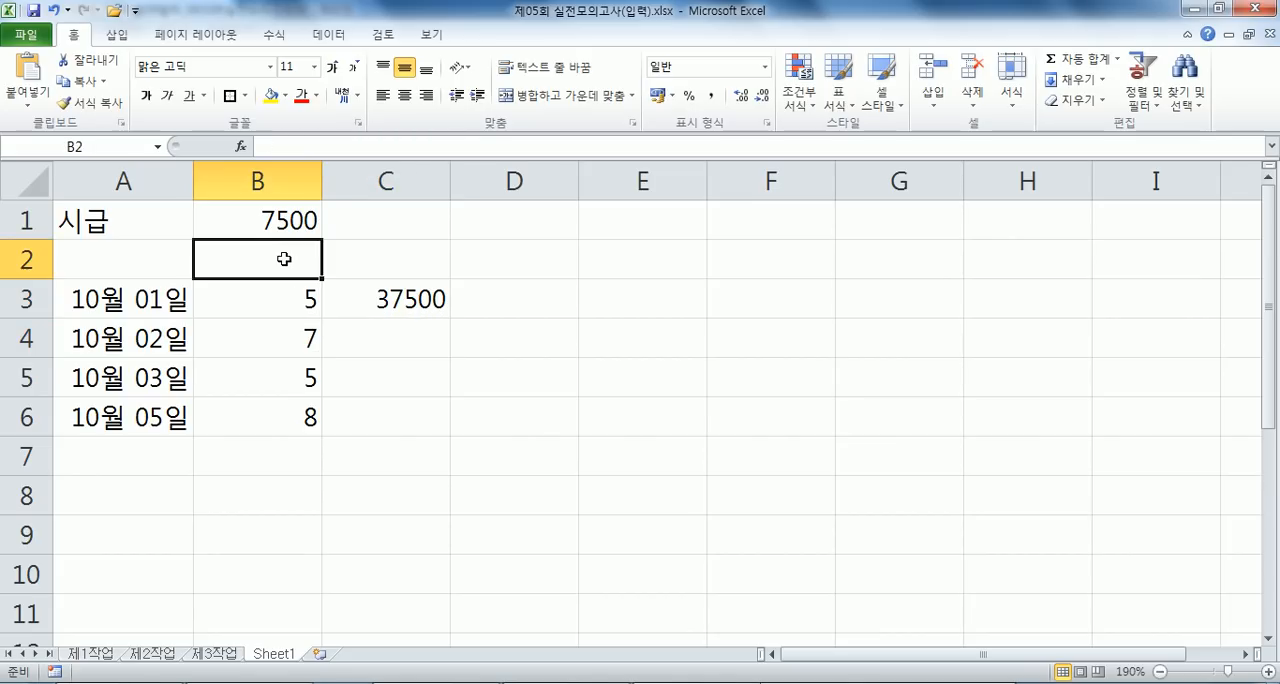
- Fill the relative formula in C3 down through C6 and check the copied formula in C4
click(443, 299)
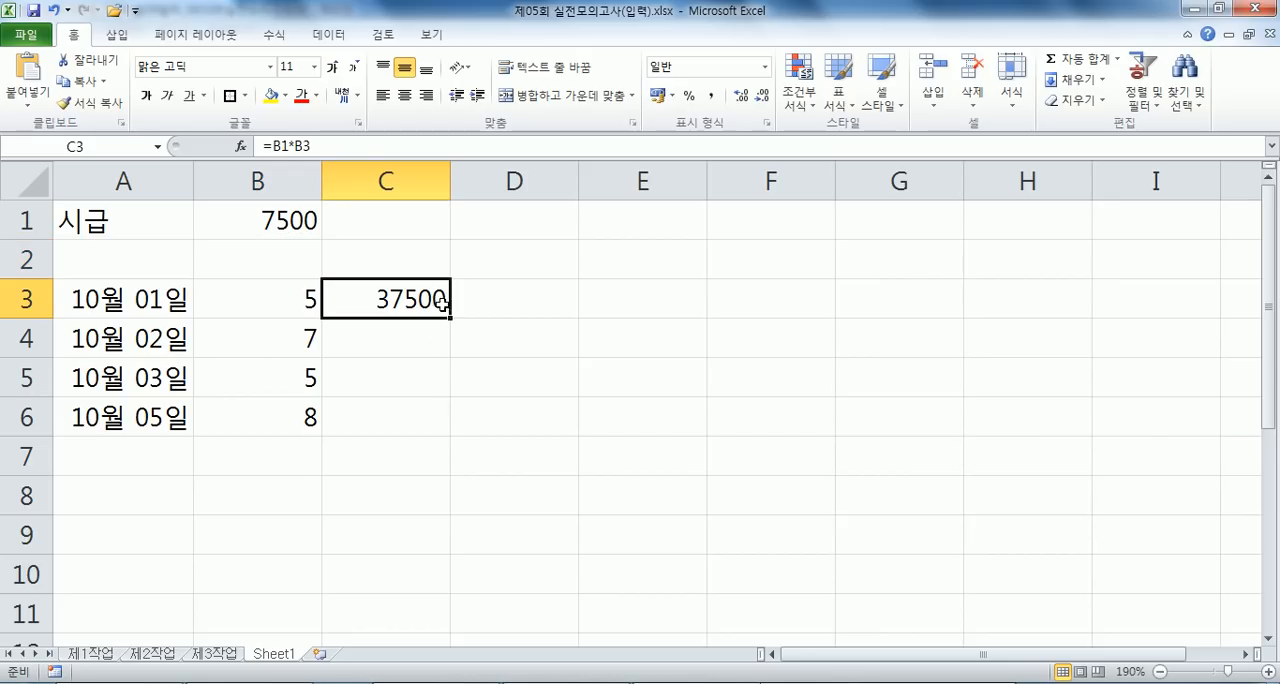
drag(452, 317, 448, 436)
click(428, 345)
key(F2)
key(Escape)
- Examine which cells the copied formulas in C5 and C6 refer to
click(418, 385)
key(F2)
key(Escape)
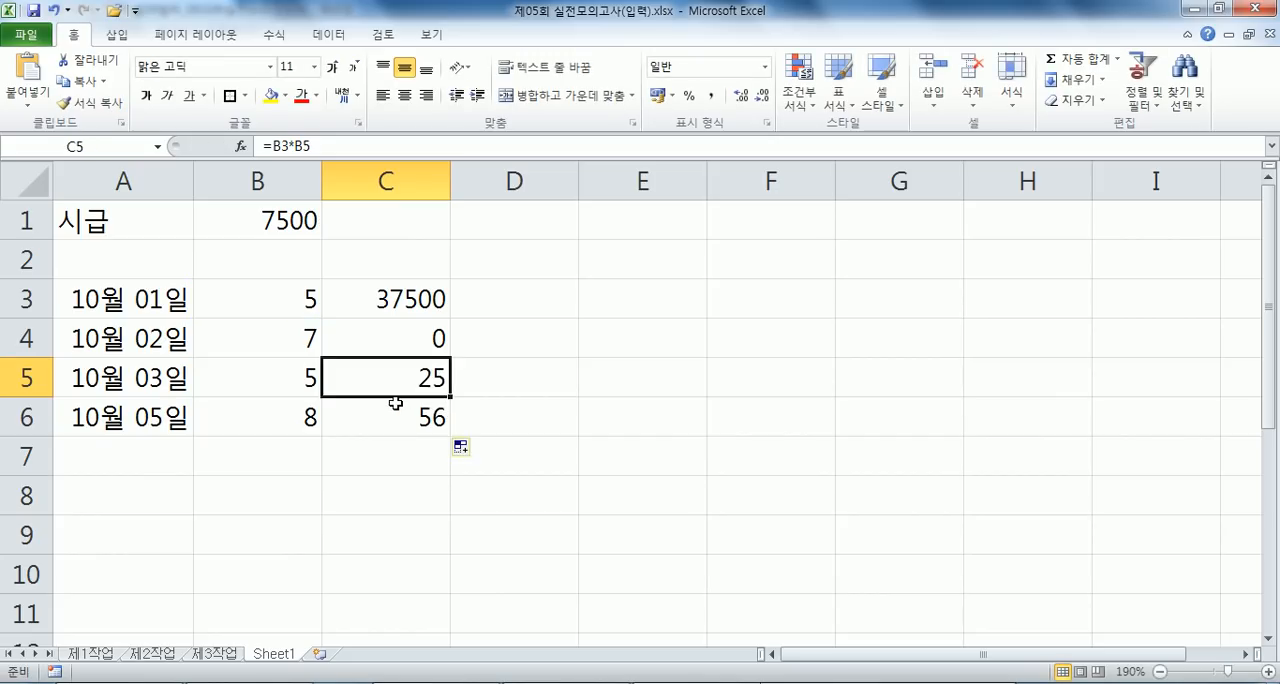
click(397, 410)
key(F2)
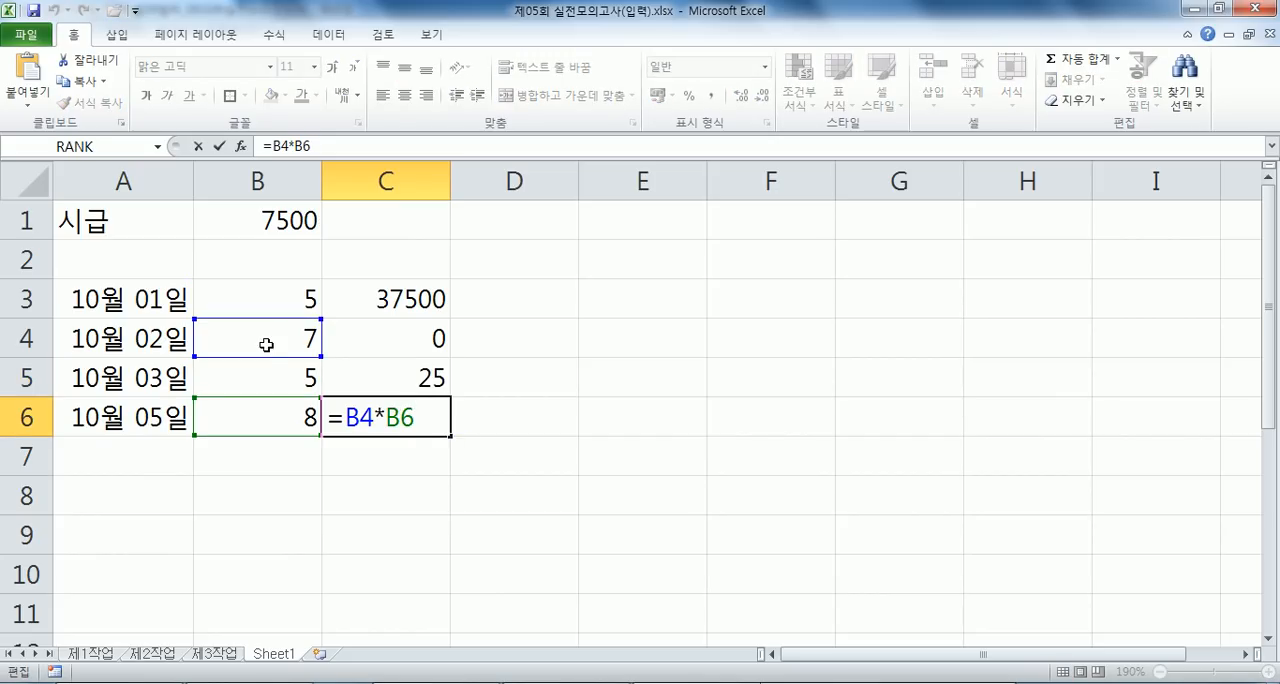
key(Escape)
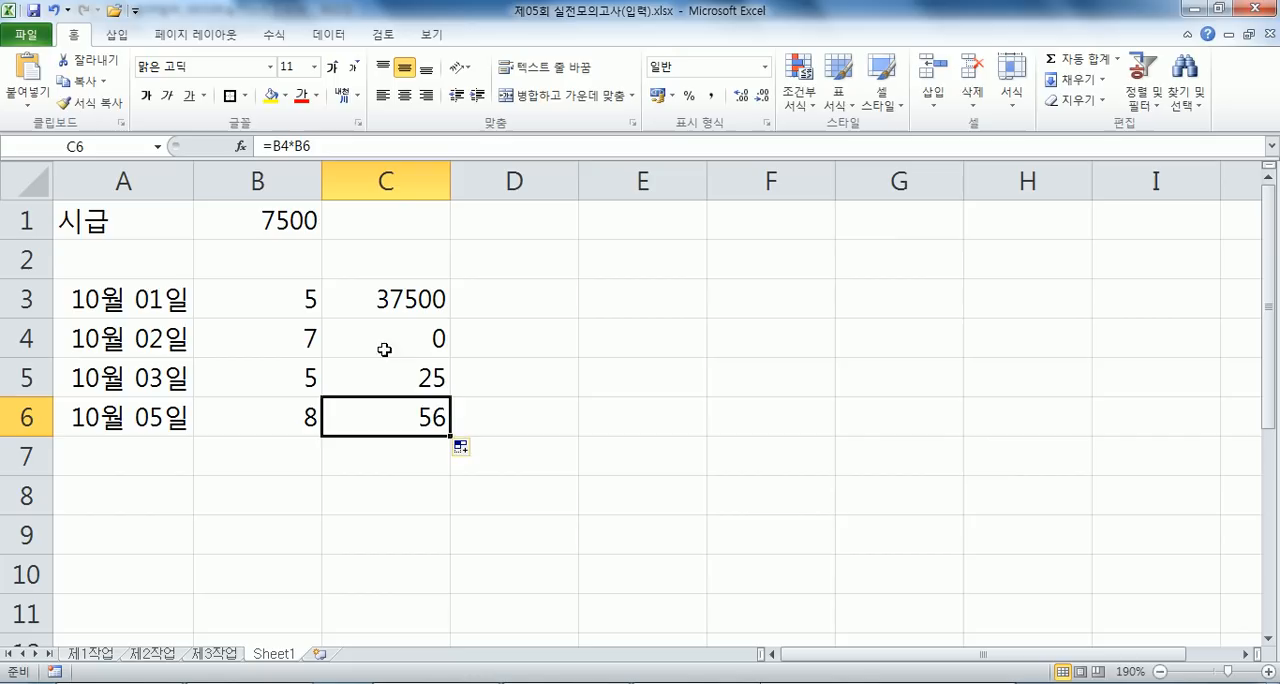
click(384, 370)
key(F2)
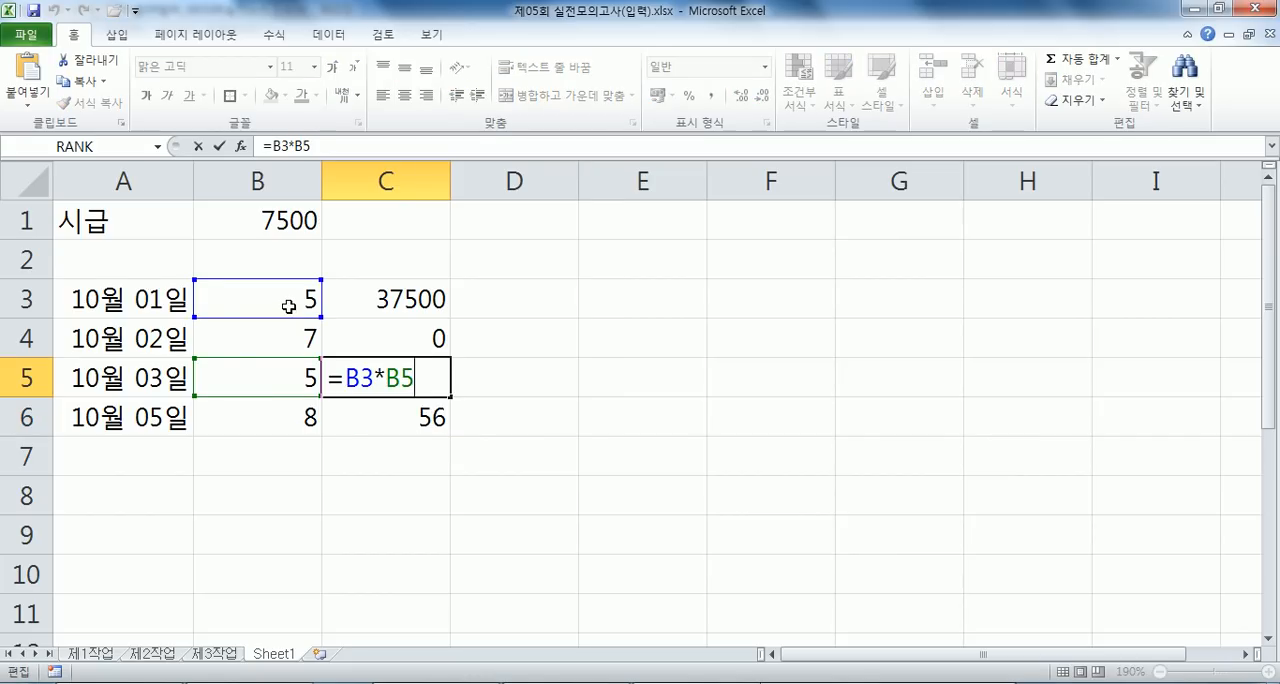
key(Escape)
- Make the wage reference in C3 absolute so the formula reads =$B$1*B3, and fill it down through C6
click(345, 290)
key(F2)
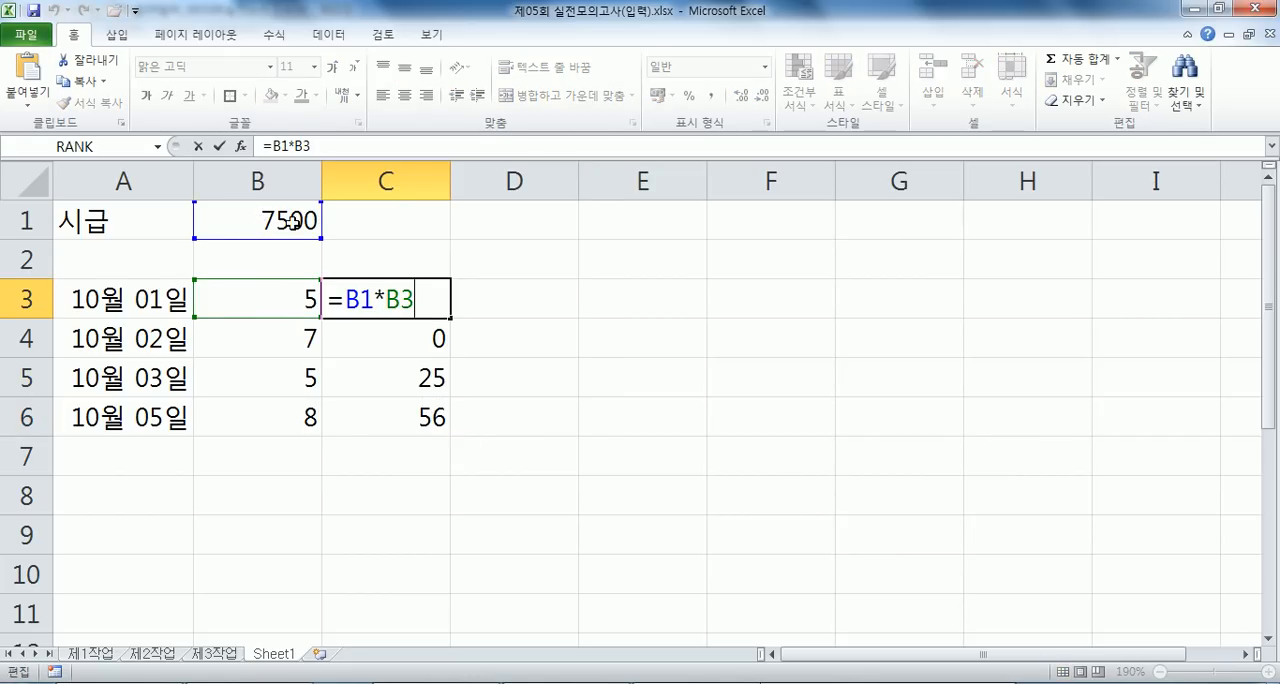
click(357, 300)
key(F4)
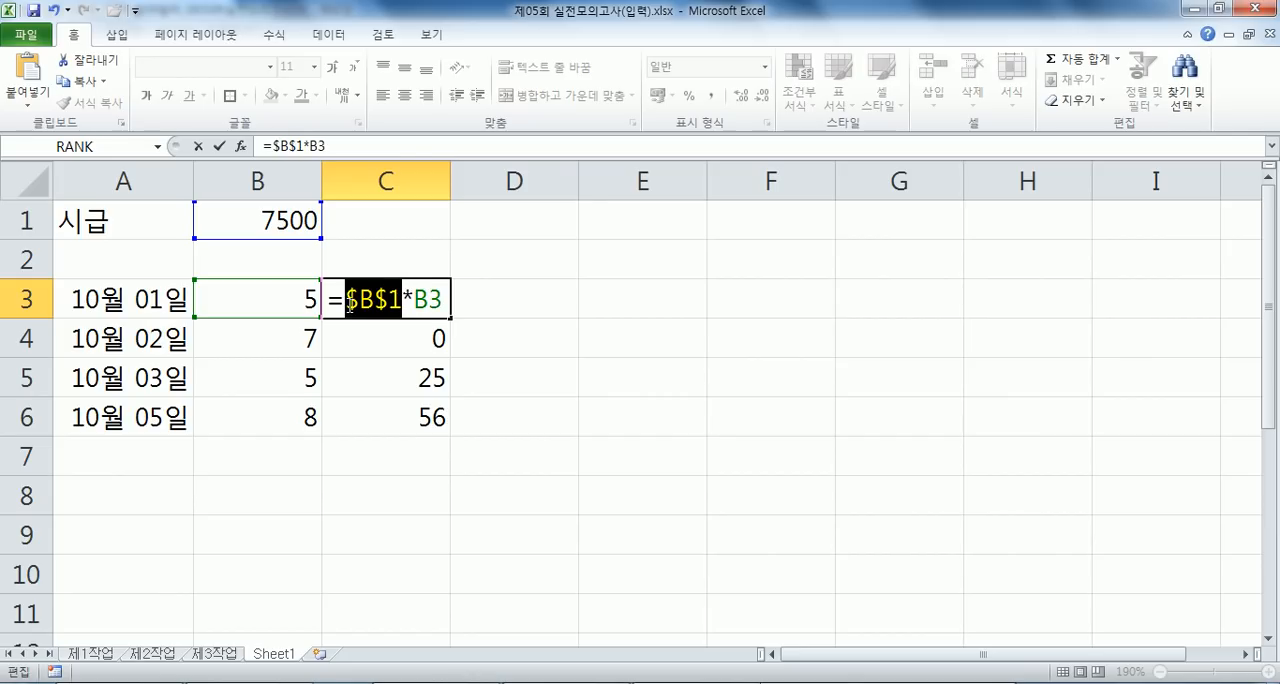
key(Return)
click(429, 296)
drag(450, 318, 433, 430)
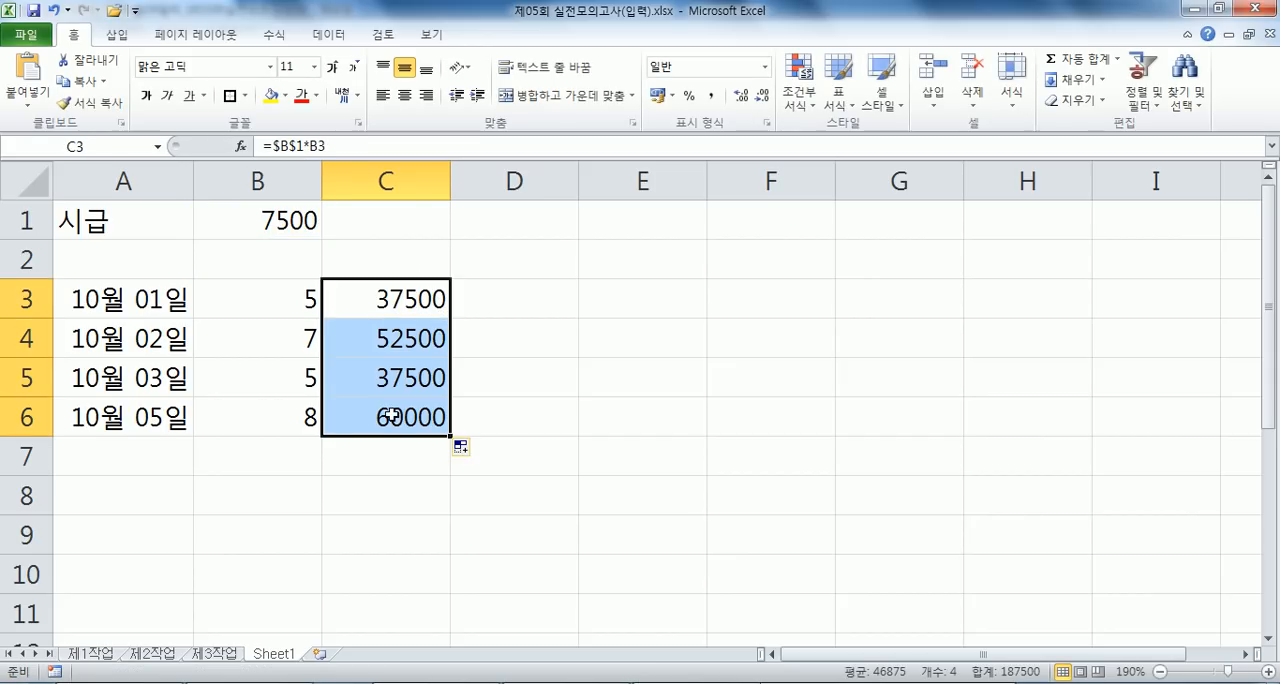
click(399, 457)
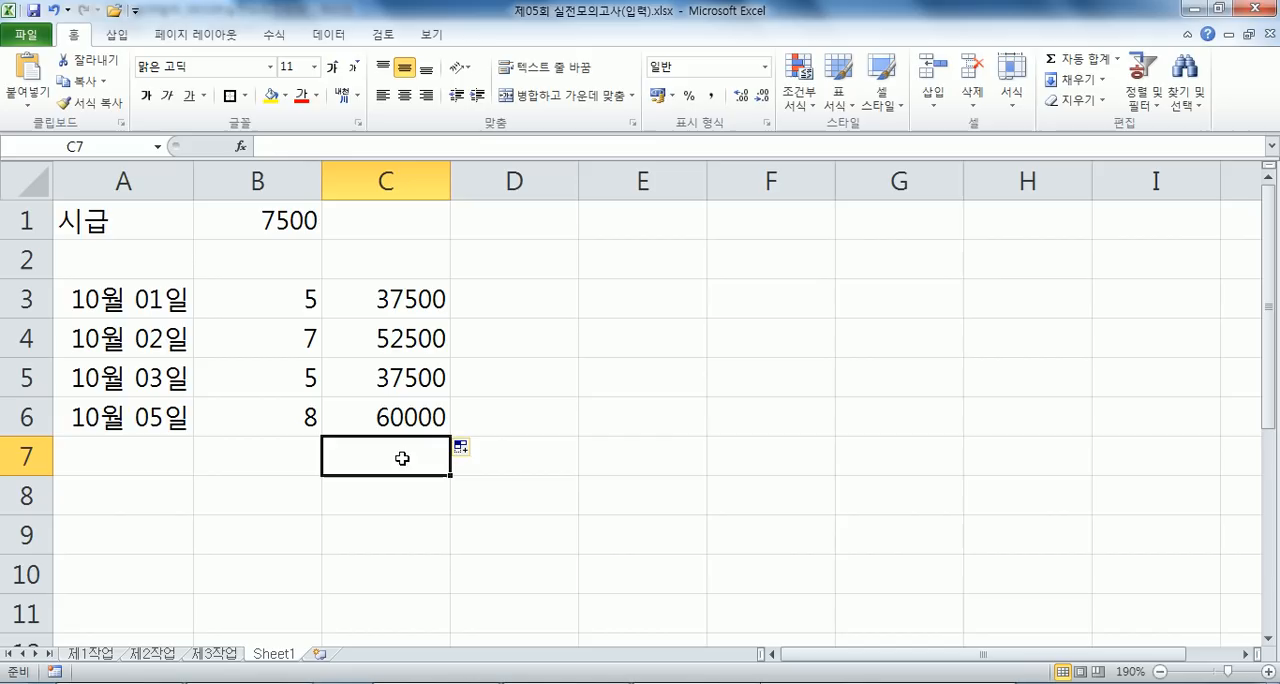
- Change the C3 formula to the row-locked =B$1*B3, fill it down through C6, and check C4 and C5
double_click(400, 302)
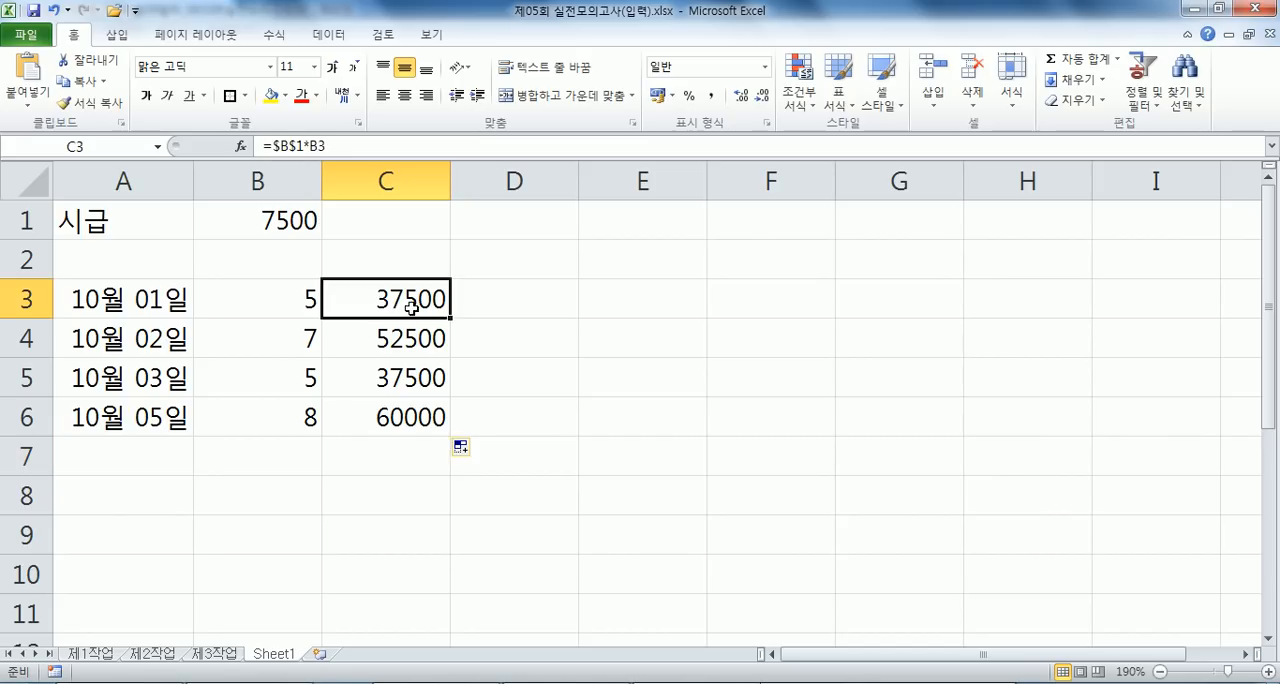
click(377, 298)
key(F4)
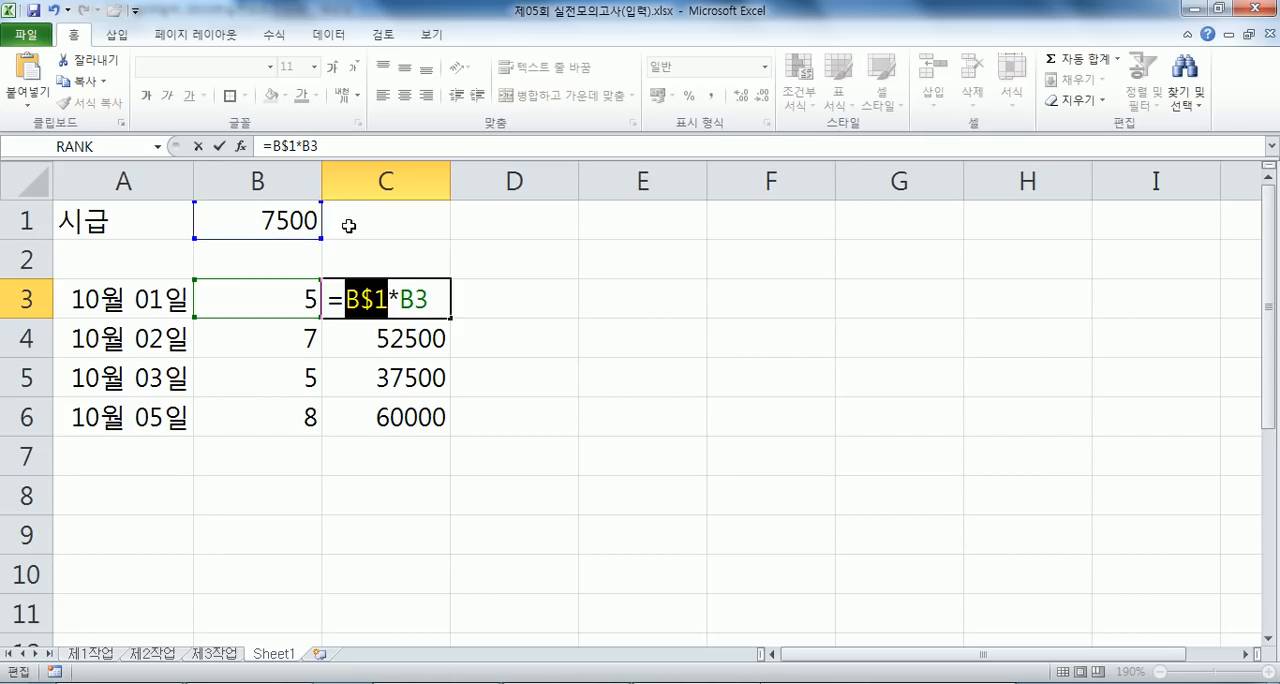
key(Return)
click(406, 297)
drag(451, 319, 451, 432)
double_click(406, 338)
key(Escape)
double_click(430, 378)
key(Escape)
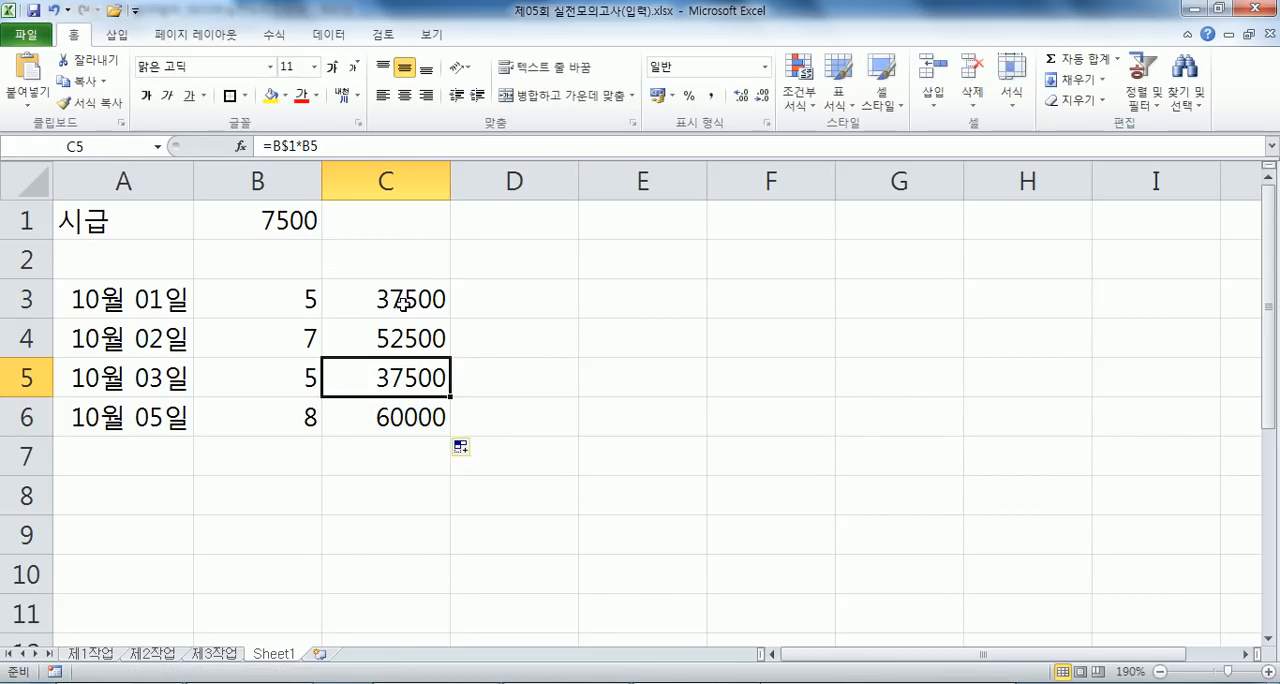
- Change the C3 formula to the column-locked =$B1*B3 and fill it down through C6
double_click(410, 298)
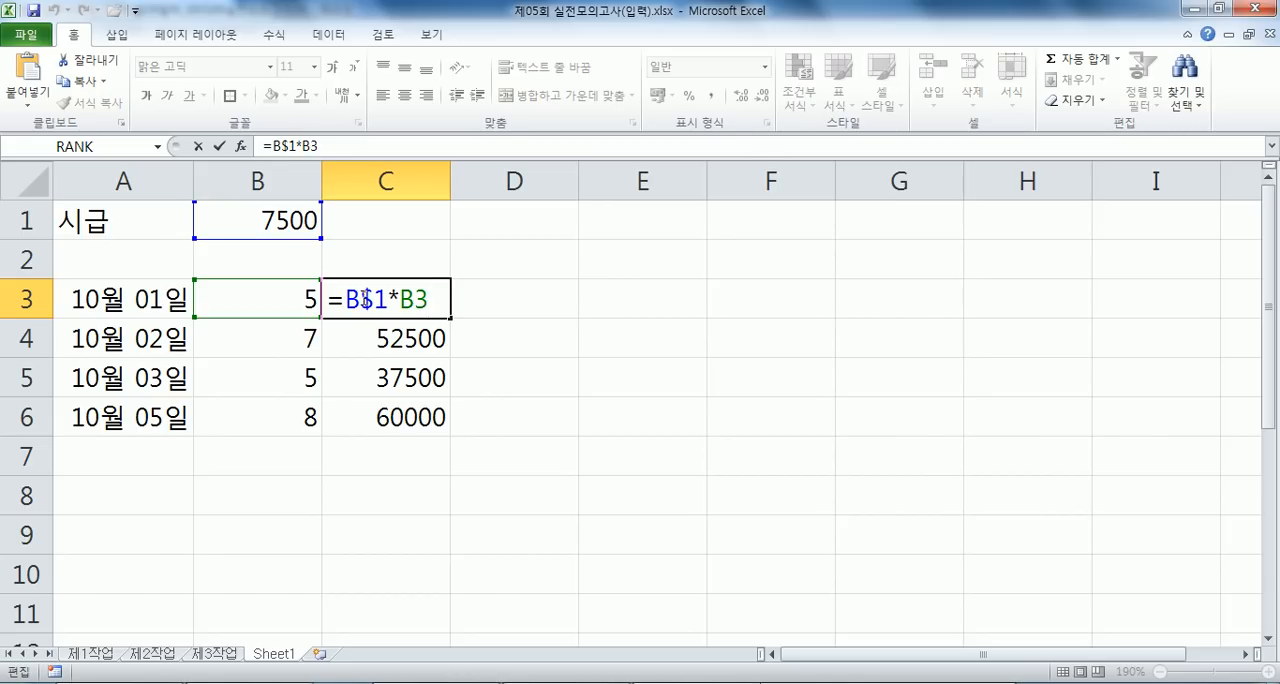
click(363, 300)
key(F4)
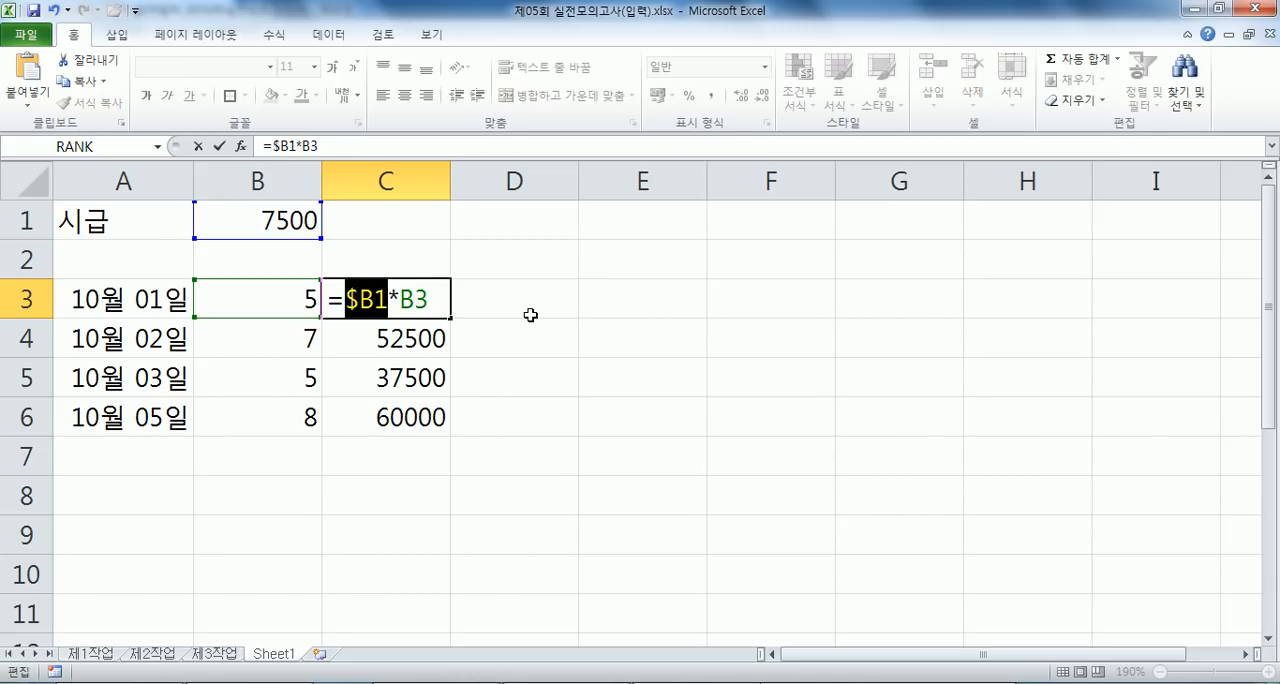
key(F4)
key(F4)
key(F4)
key(Return)
click(410, 305)
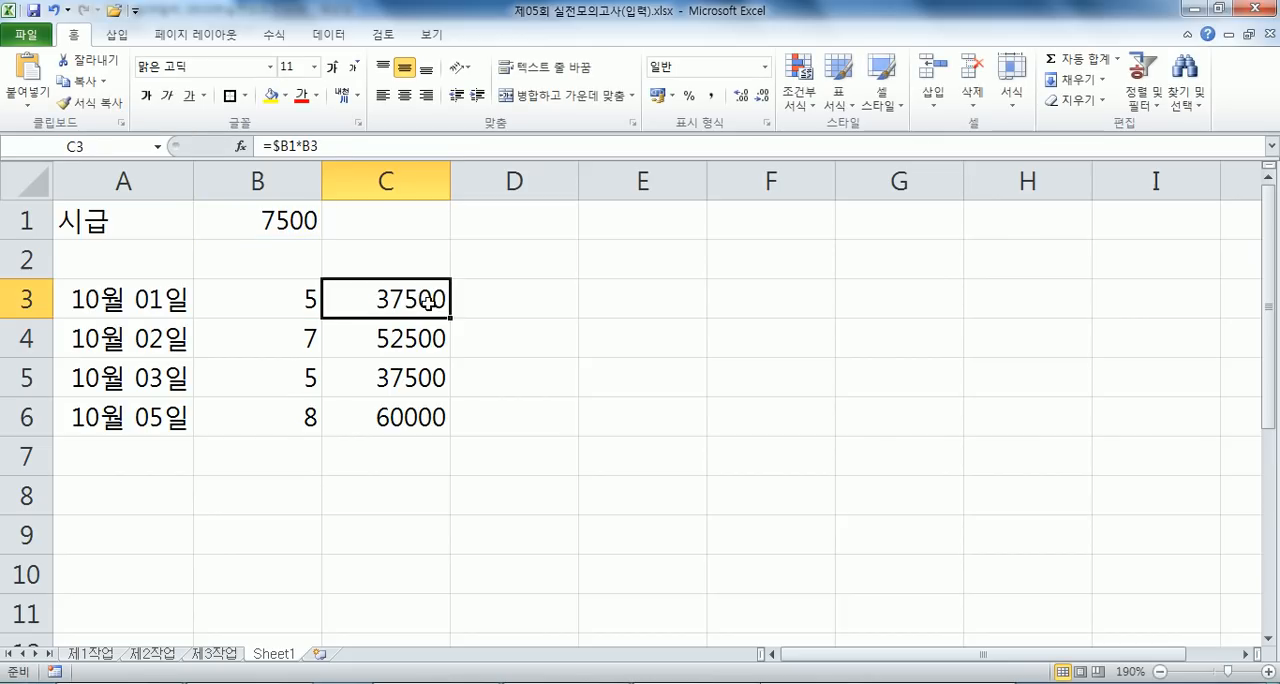
drag(449, 319, 444, 424)
- Examine the column-locked wage reference in the formulas in C3, C4 and C6
click(405, 306)
double_click(420, 338)
key(Escape)
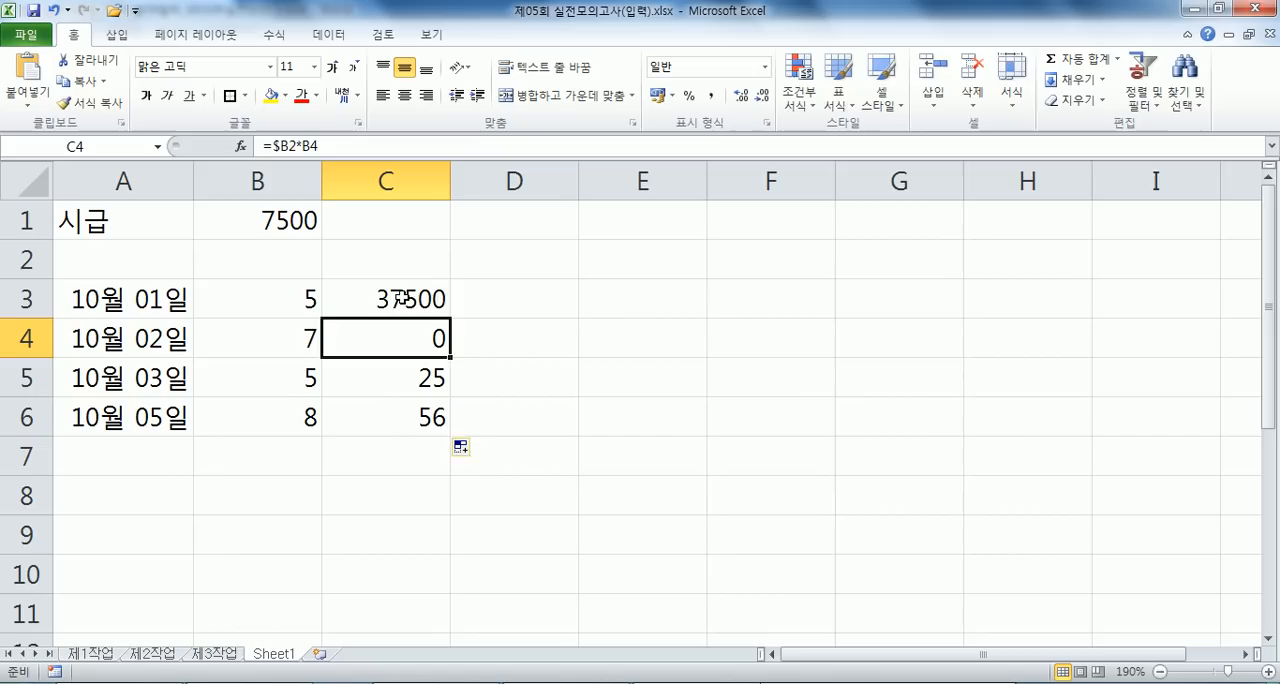
key(Up)
key(F2)
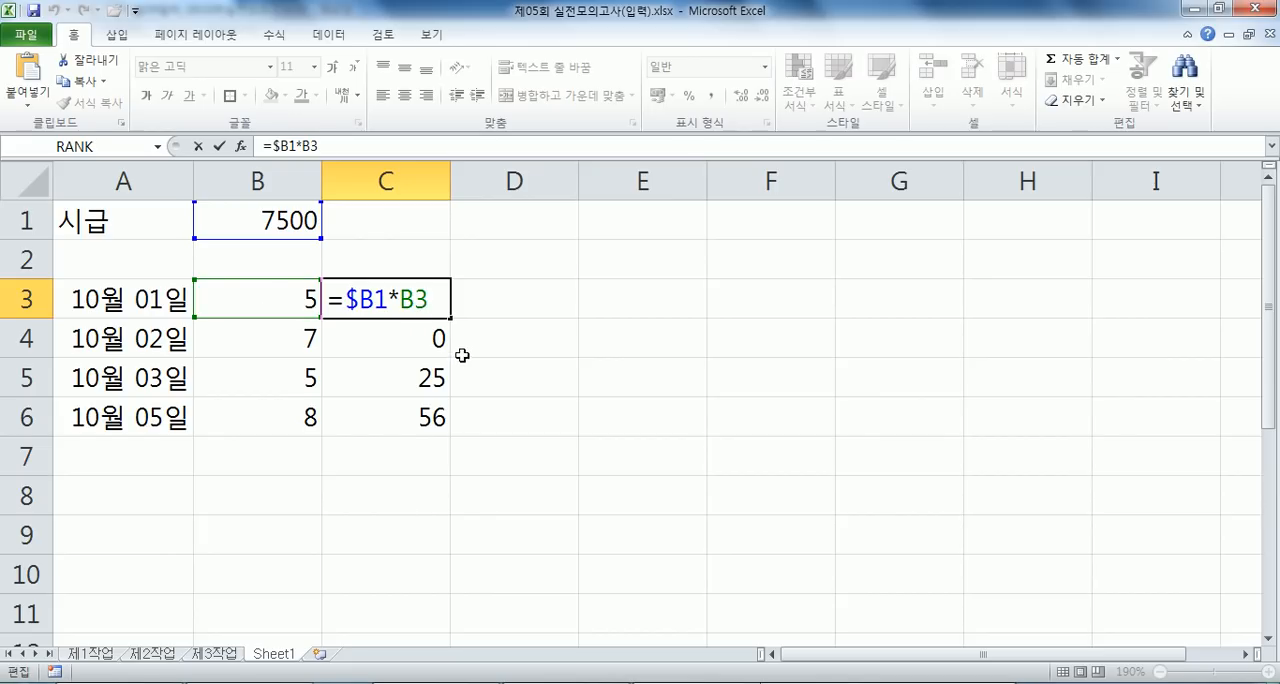
key(ctrl+Return)
double_click(386, 420)
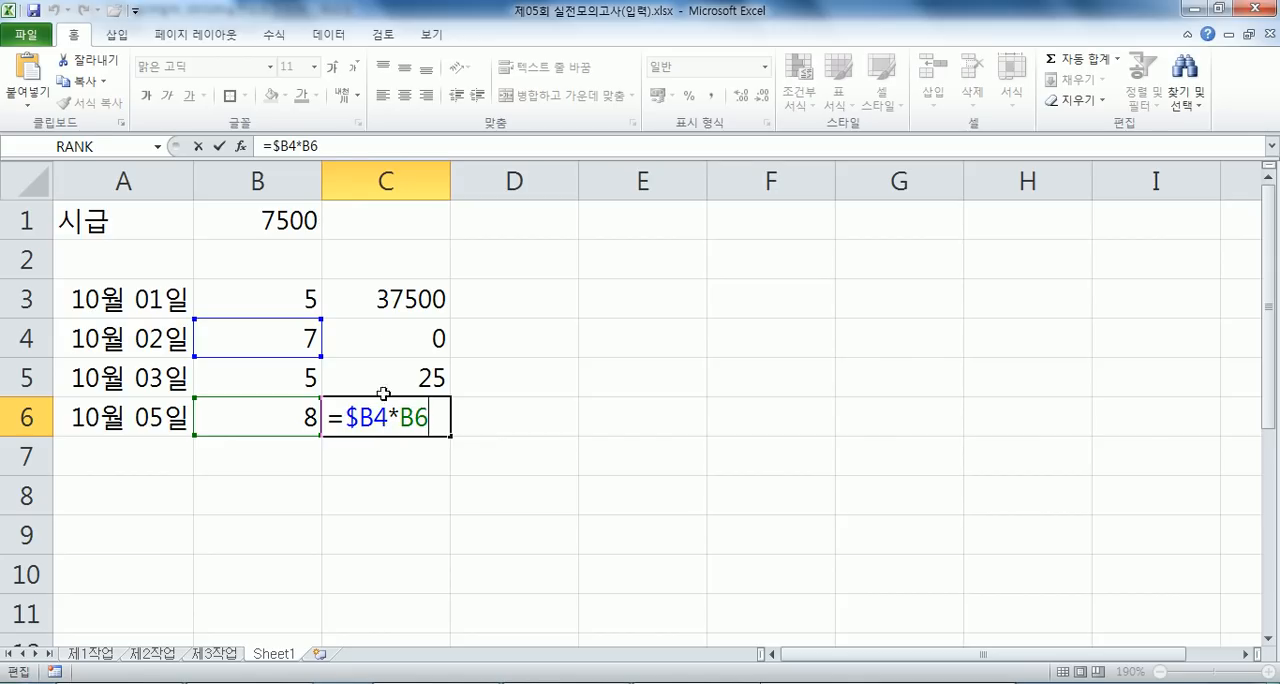
key(Escape)
- Set the C3 formula back to =$B$1*B3 with a fully absolute wage reference and fill it down through C6
double_click(349, 305)
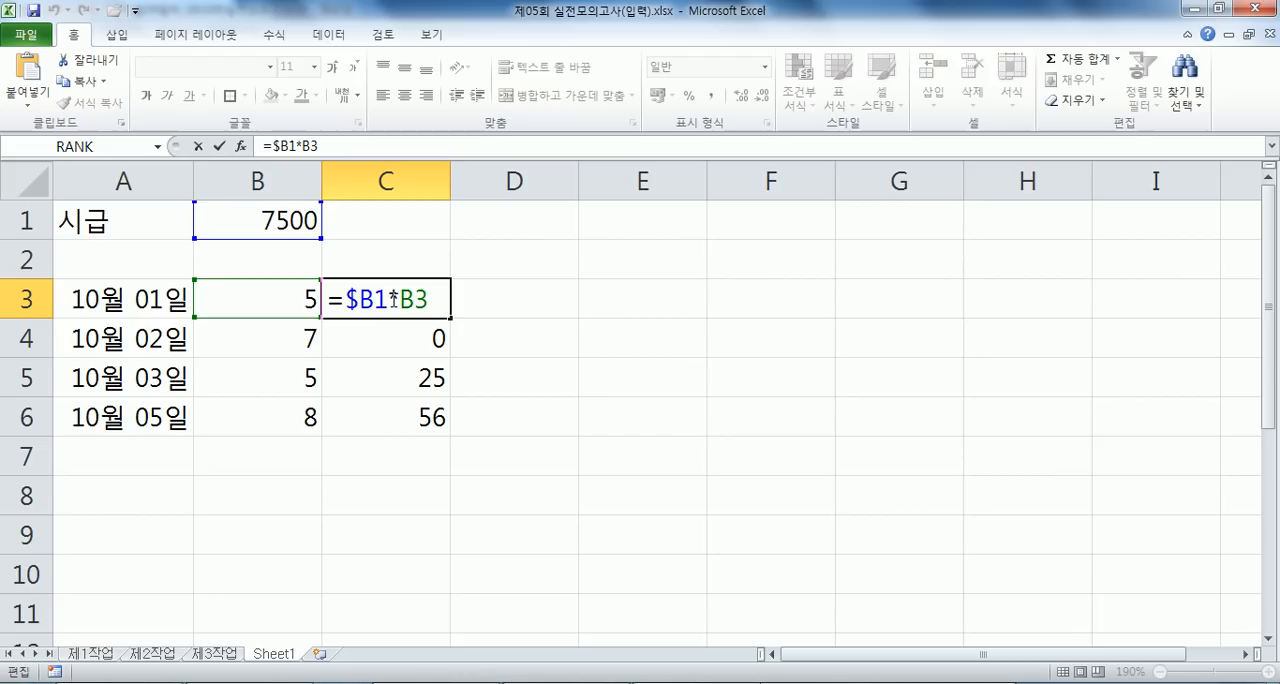
key(F4)
key(F4)
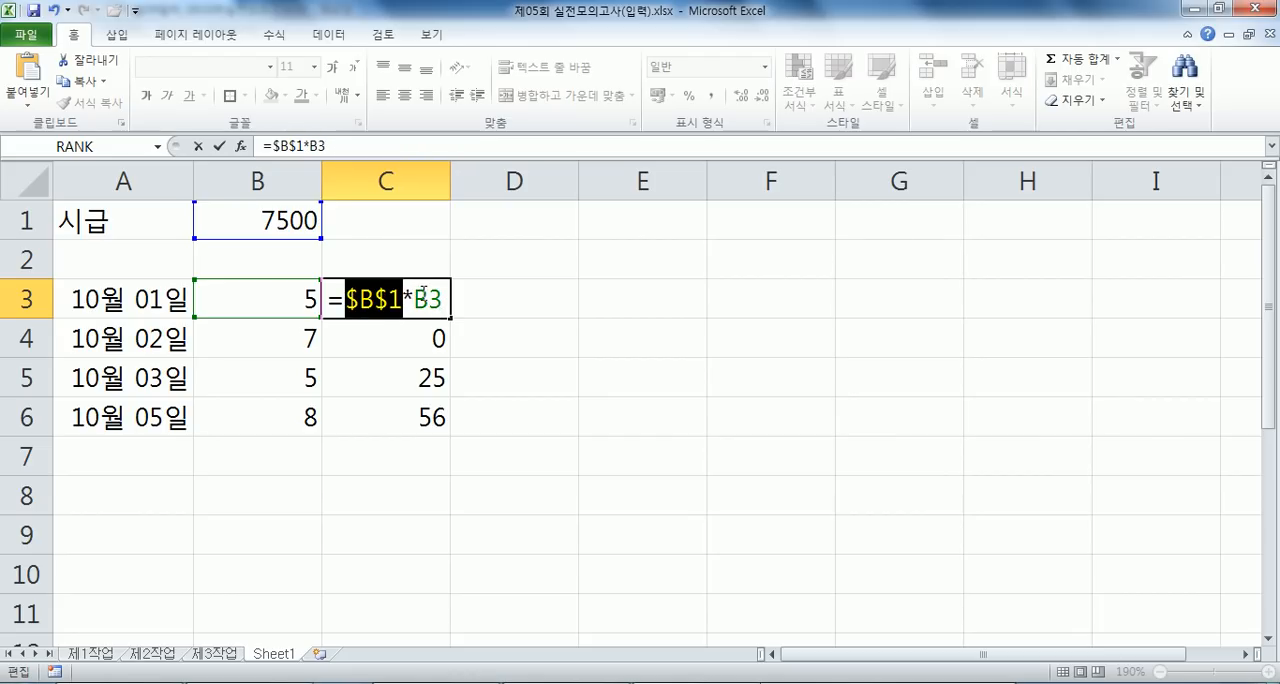
key(Return)
click(430, 297)
drag(449, 317, 441, 440)
click(370, 301)
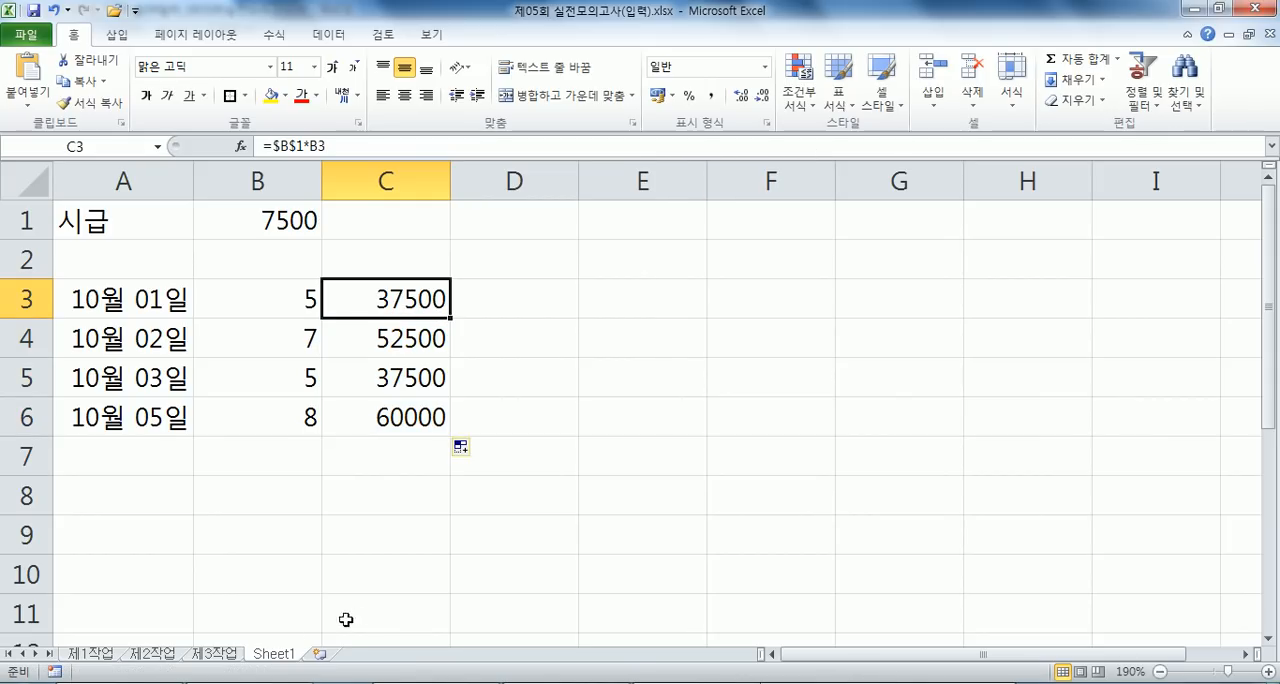
- Permanently delete Sheet1 with the hourly-wage example and return to the 제1작업 sheet
right_click(282, 656)
click(325, 461)
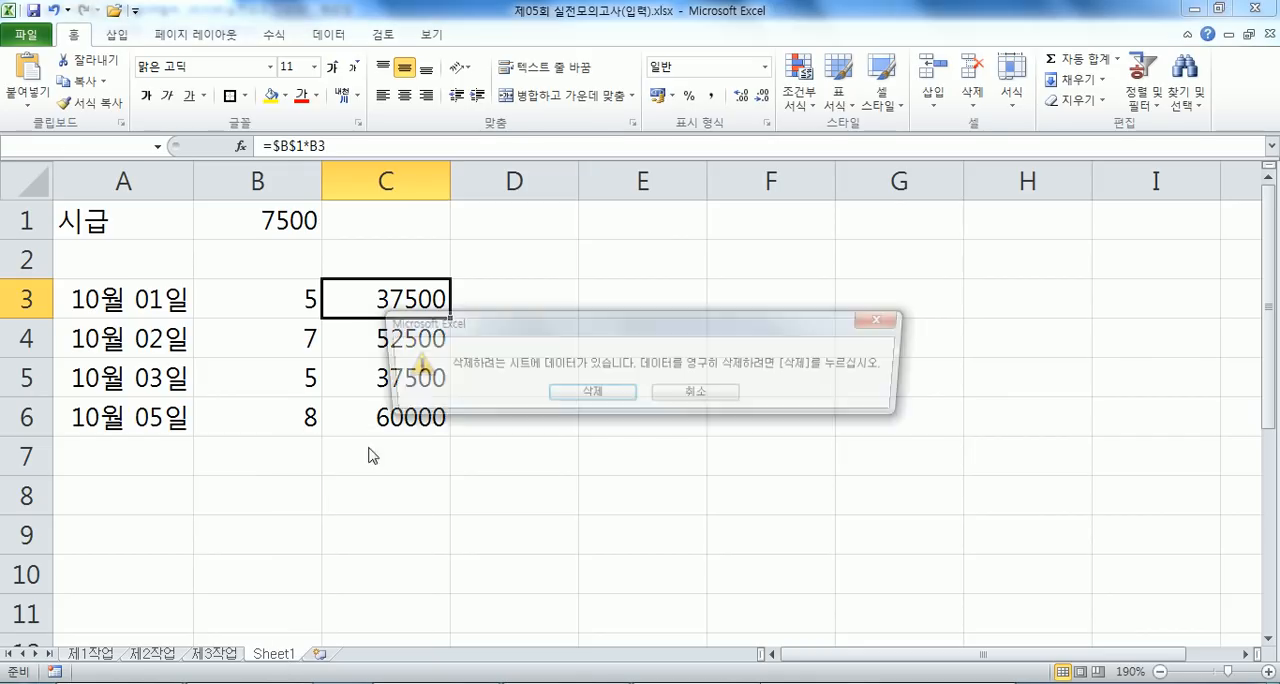
click(568, 396)
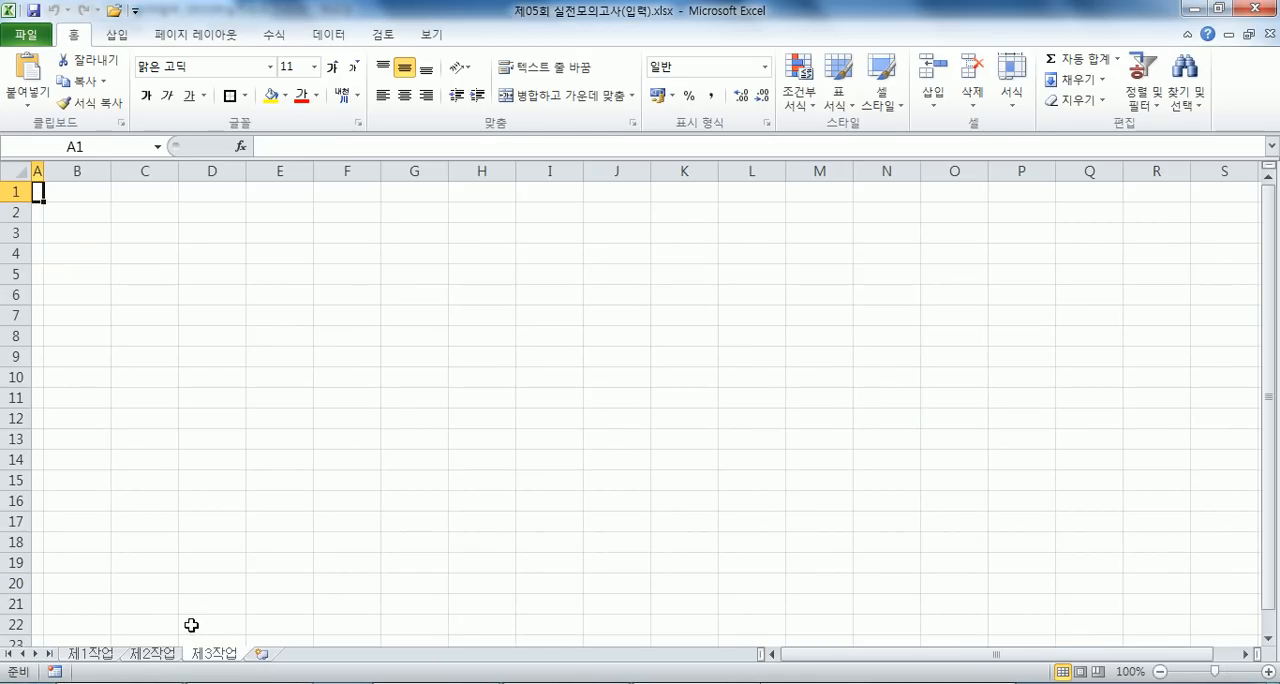
click(106, 655)
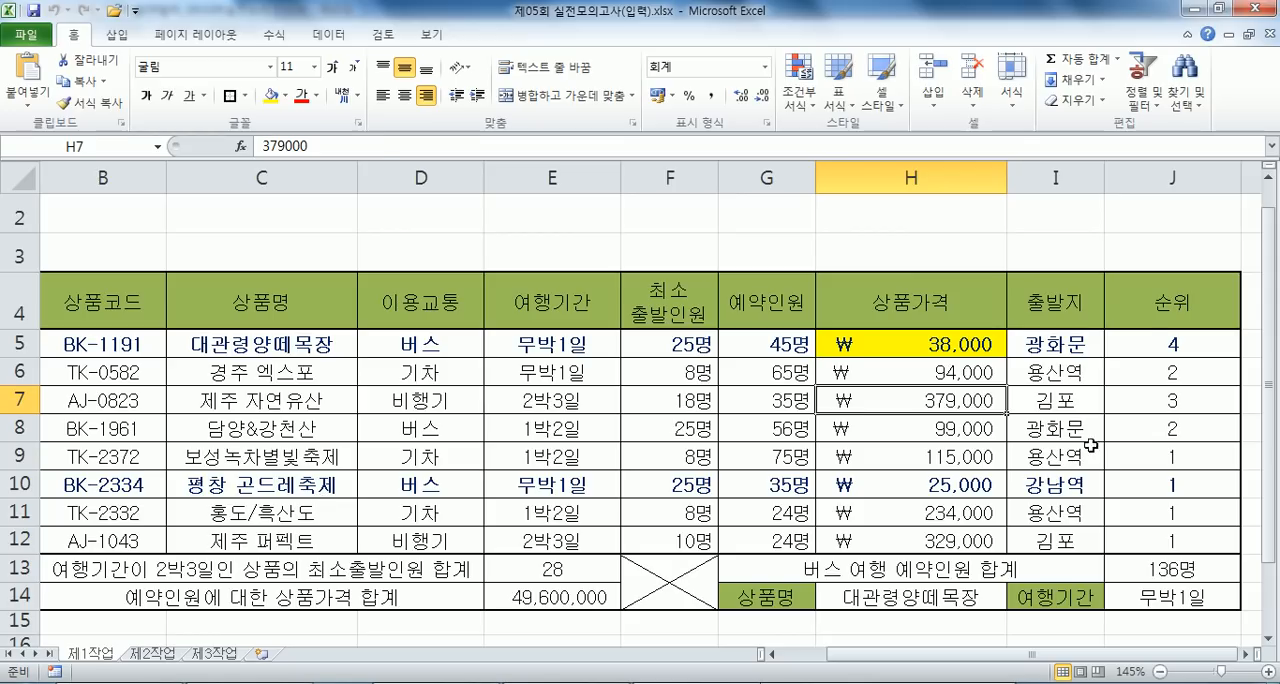
- Make the ranking range in the J5 formula fully absolute so it reads =RANK(G5,$G$5:$G$12)
click(1167, 343)
drag(779, 346, 766, 533)
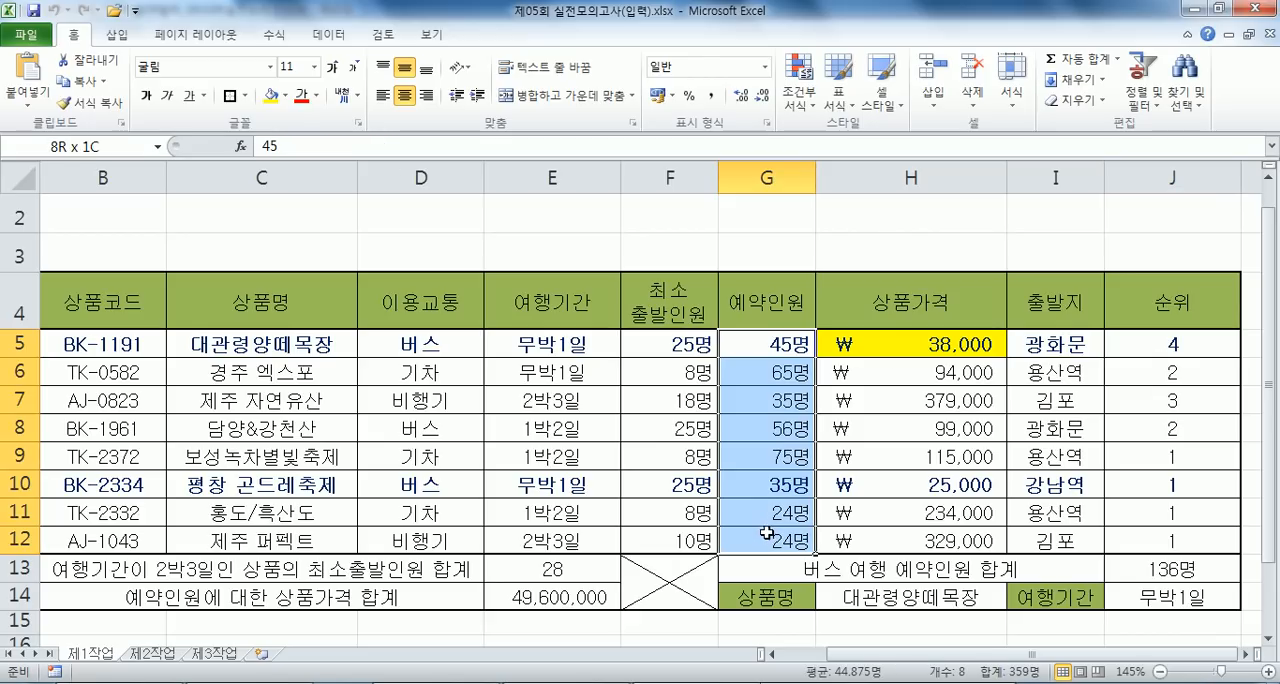
click(1146, 342)
double_click(1107, 348)
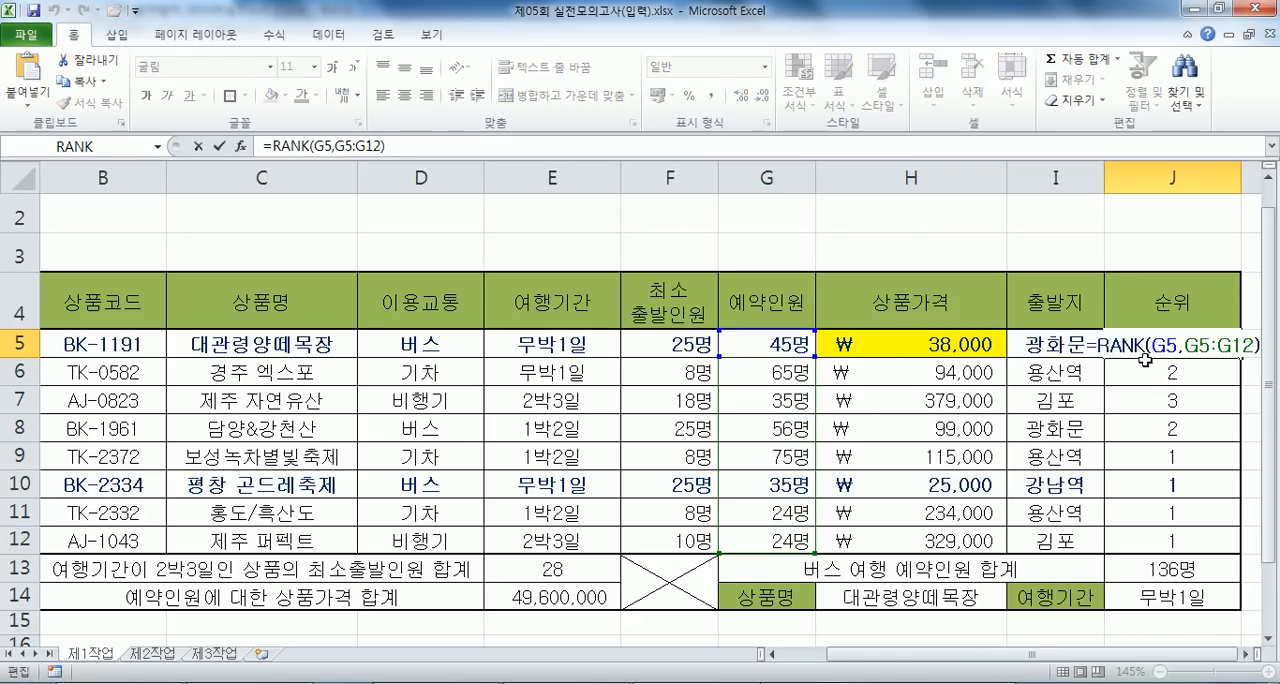
drag(1196, 351, 1262, 356)
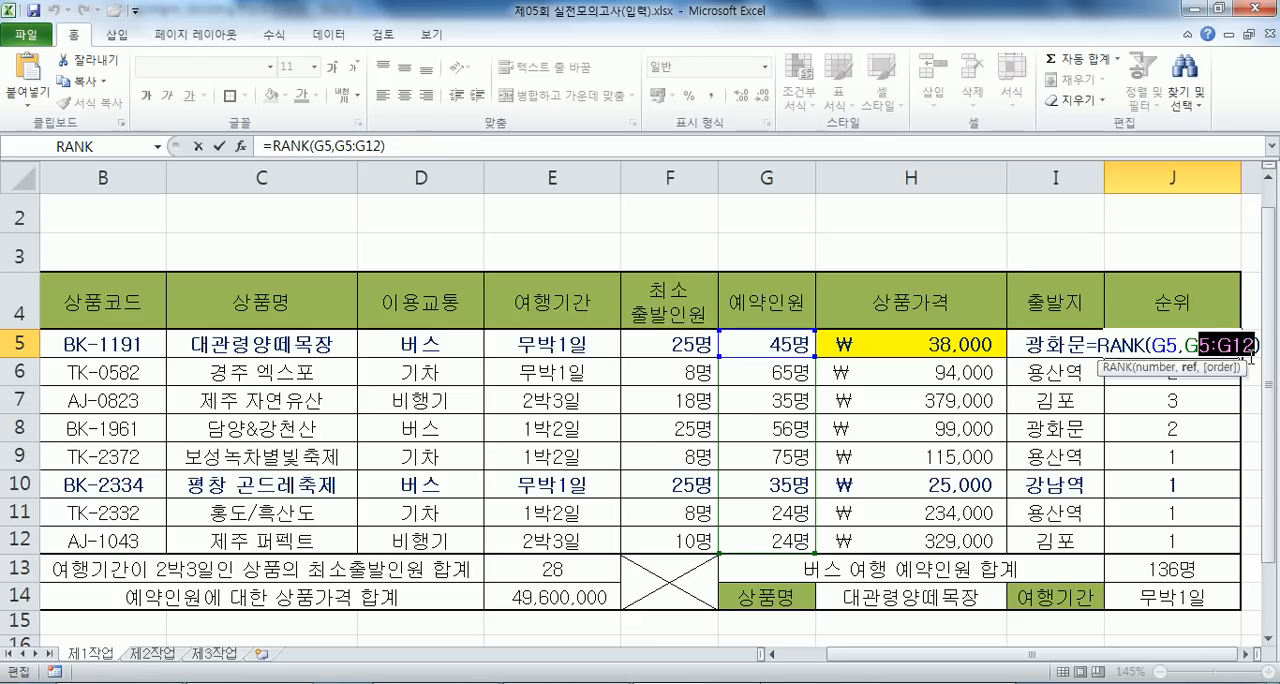
text($5:G$12))
key(ctrl+z)
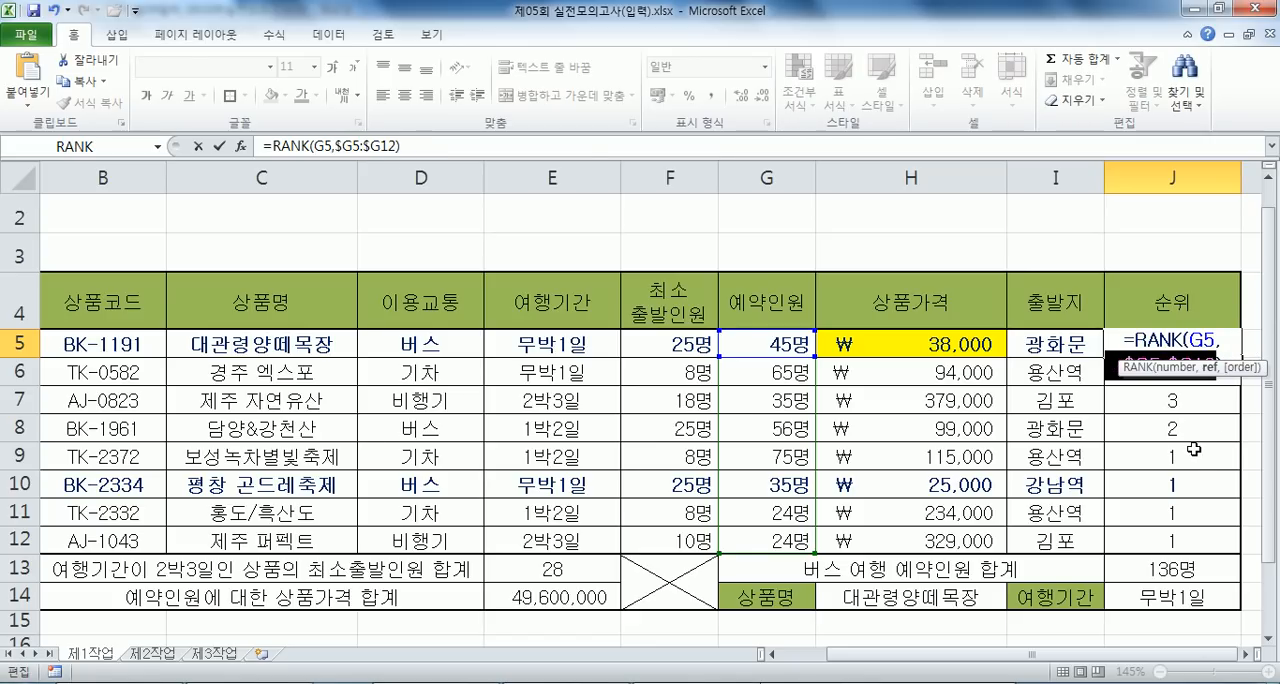
key(ctrl+z)
key(F4)
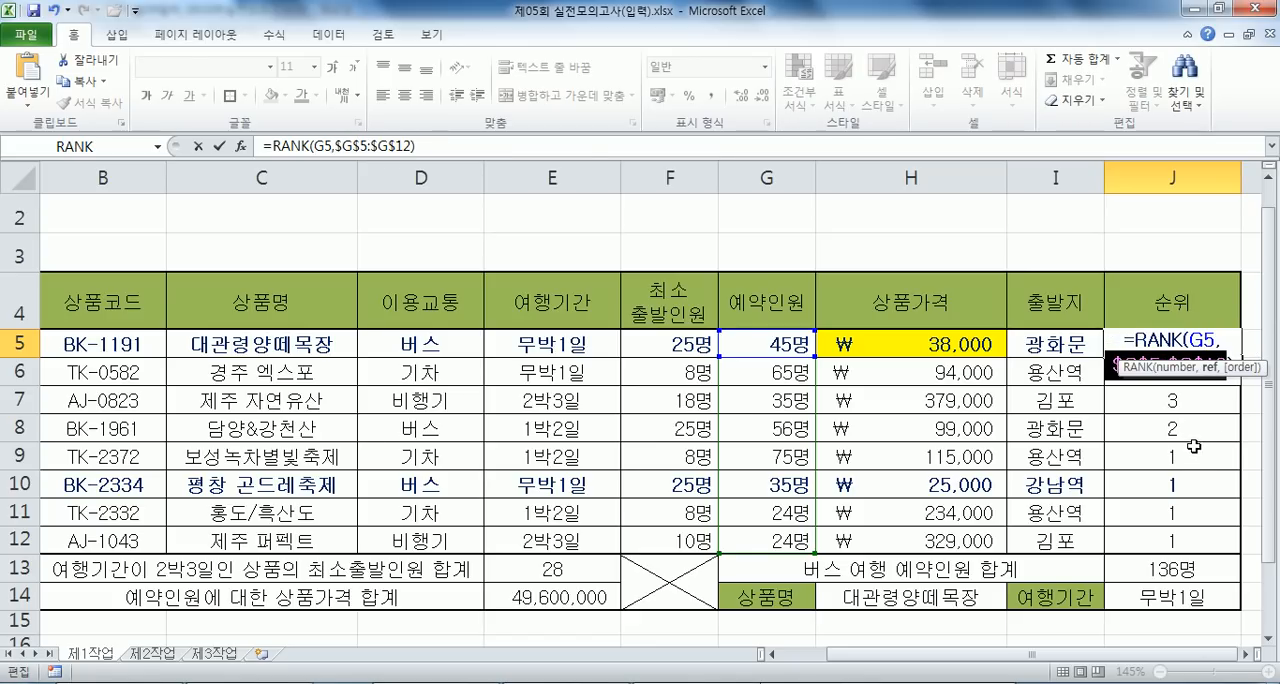
key(ctrl+Return)
- Fill the J5 rank formula down through J12 without formatting, and check the formulas in J6 and J5
drag(1241, 357, 1230, 548)
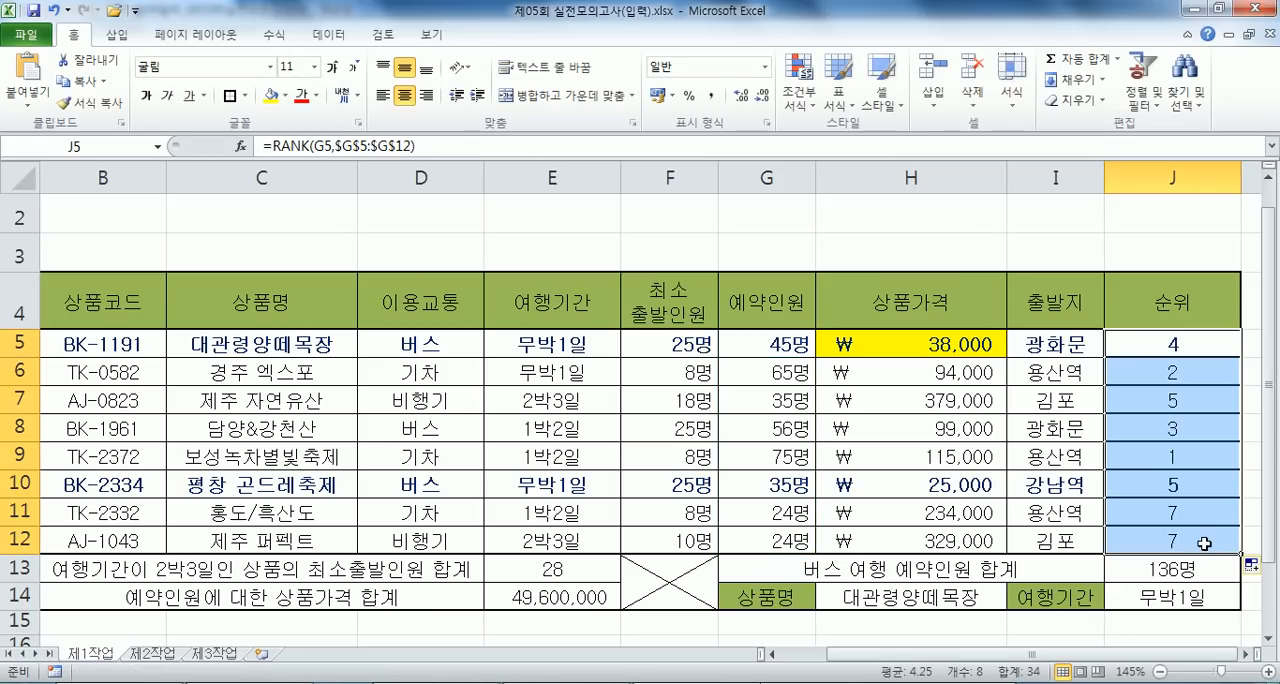
click(1257, 576)
click(1225, 634)
click(1180, 372)
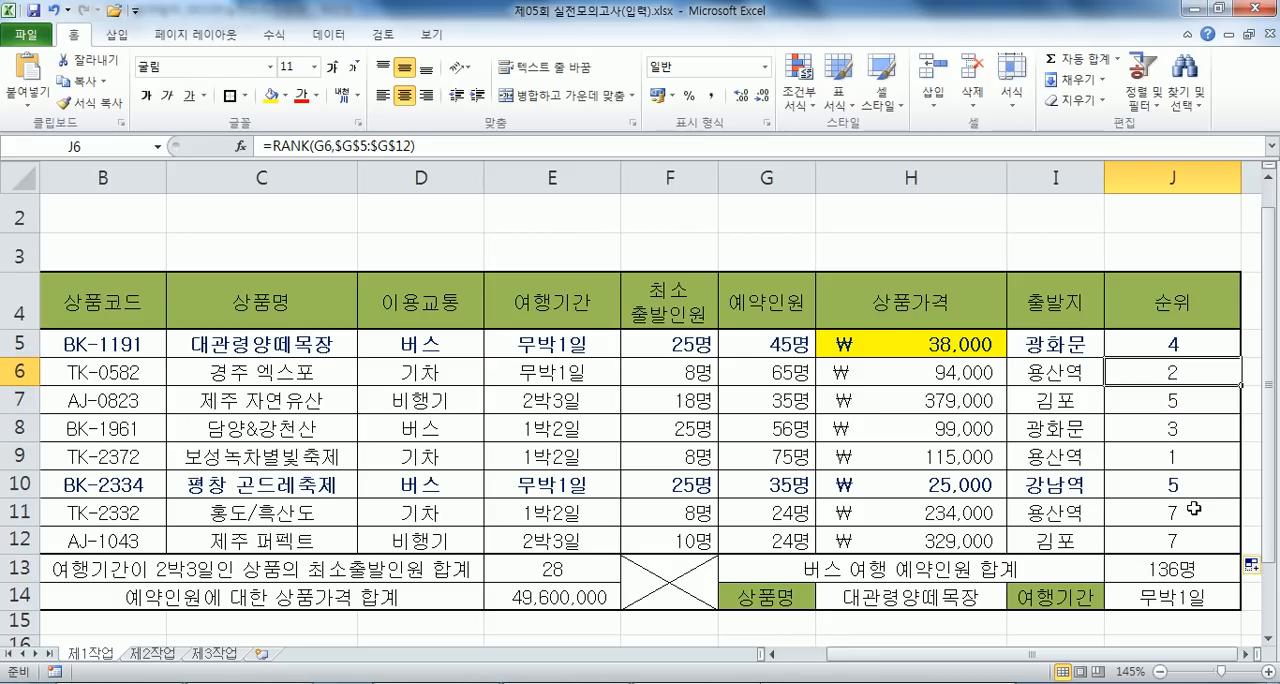
click(1138, 342)
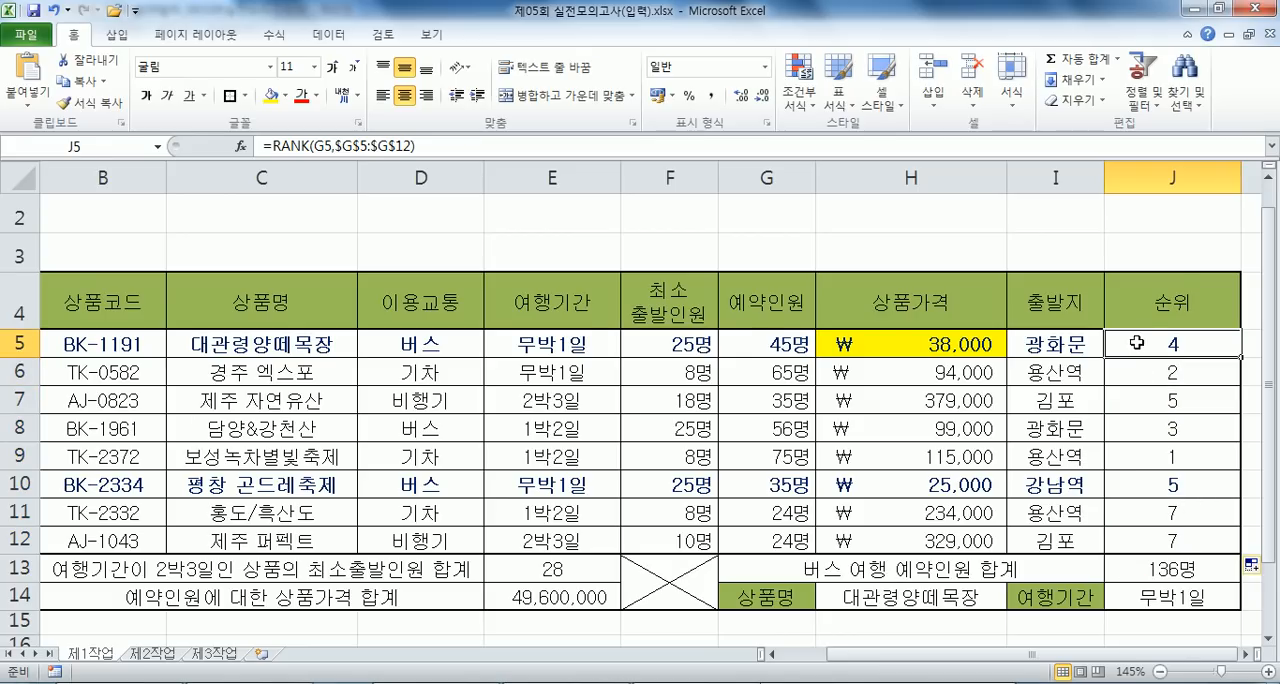
- Switch to the Notepad notes and compare the absolute range in 문제2's first RANK formula with the $ in 문제7's =$H5<50000
key(alt+Tab)
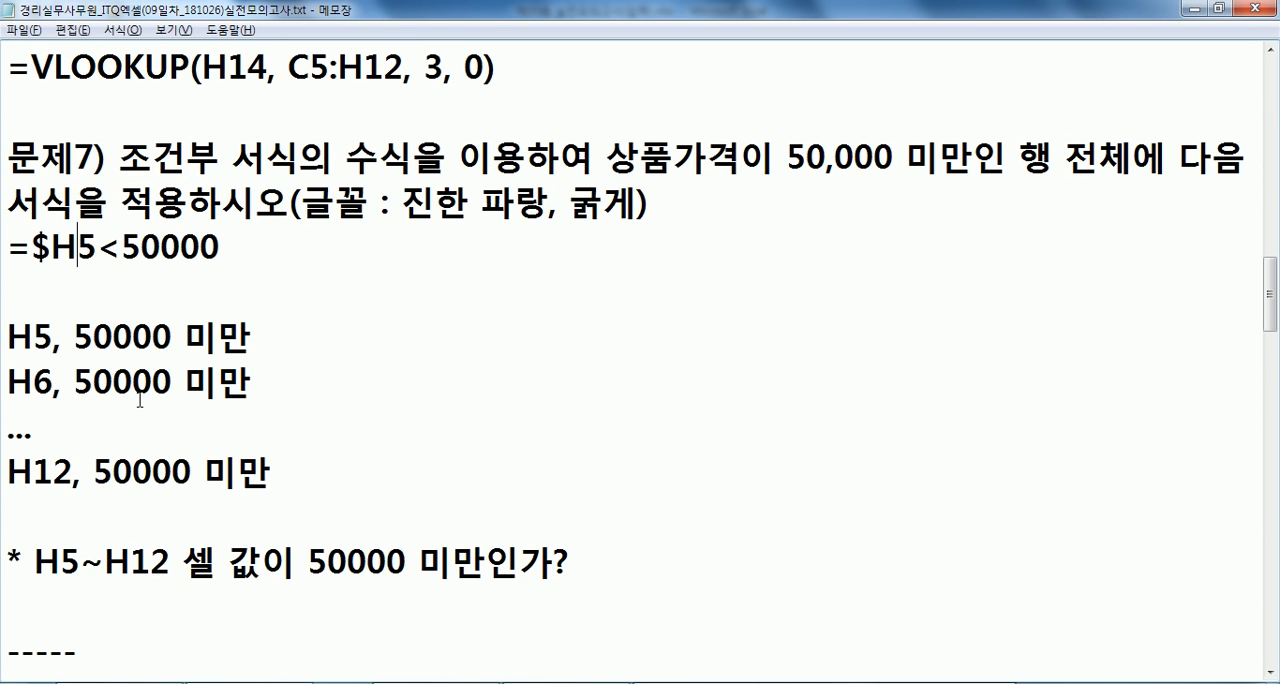
scroll(140, 400, up, 10)
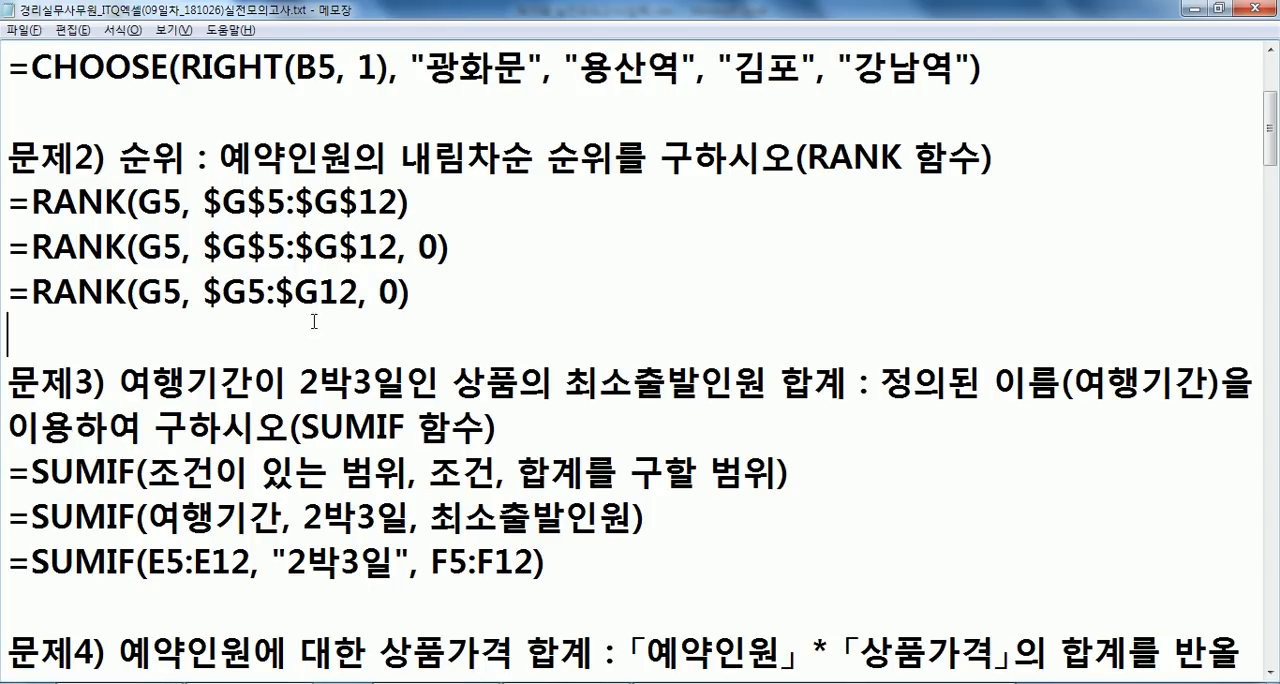
drag(436, 195, 68, 192)
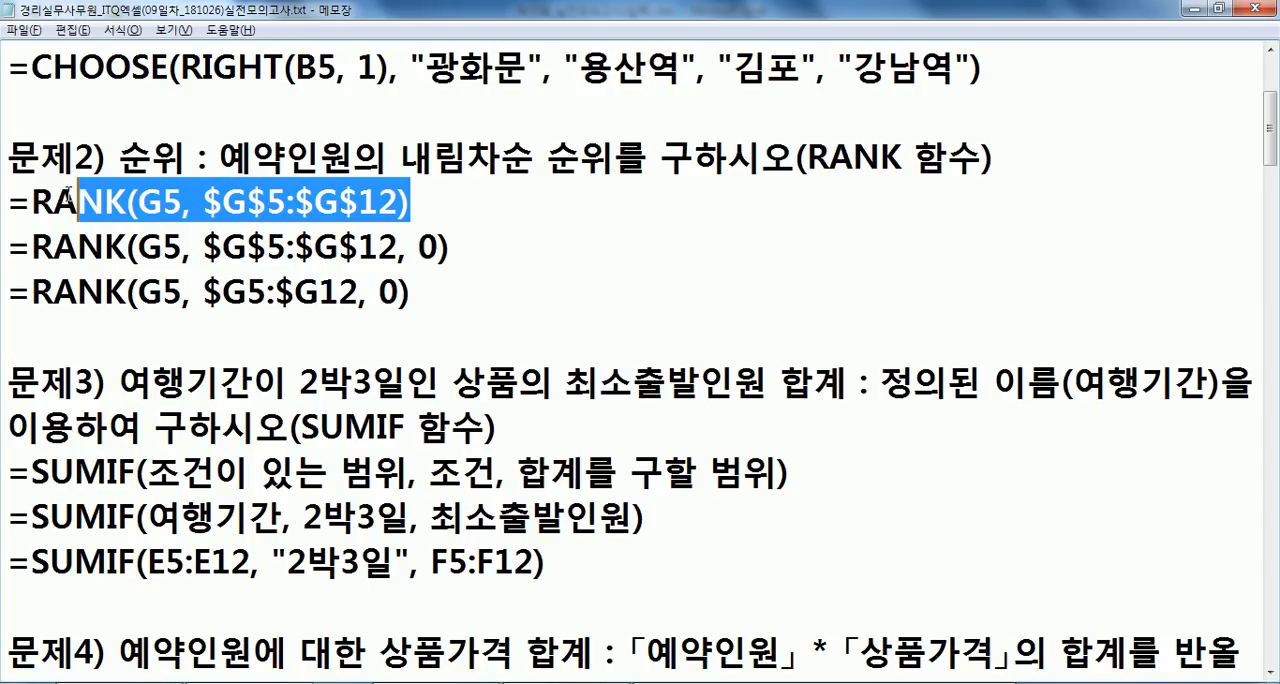
scroll(153, 508, down, 10)
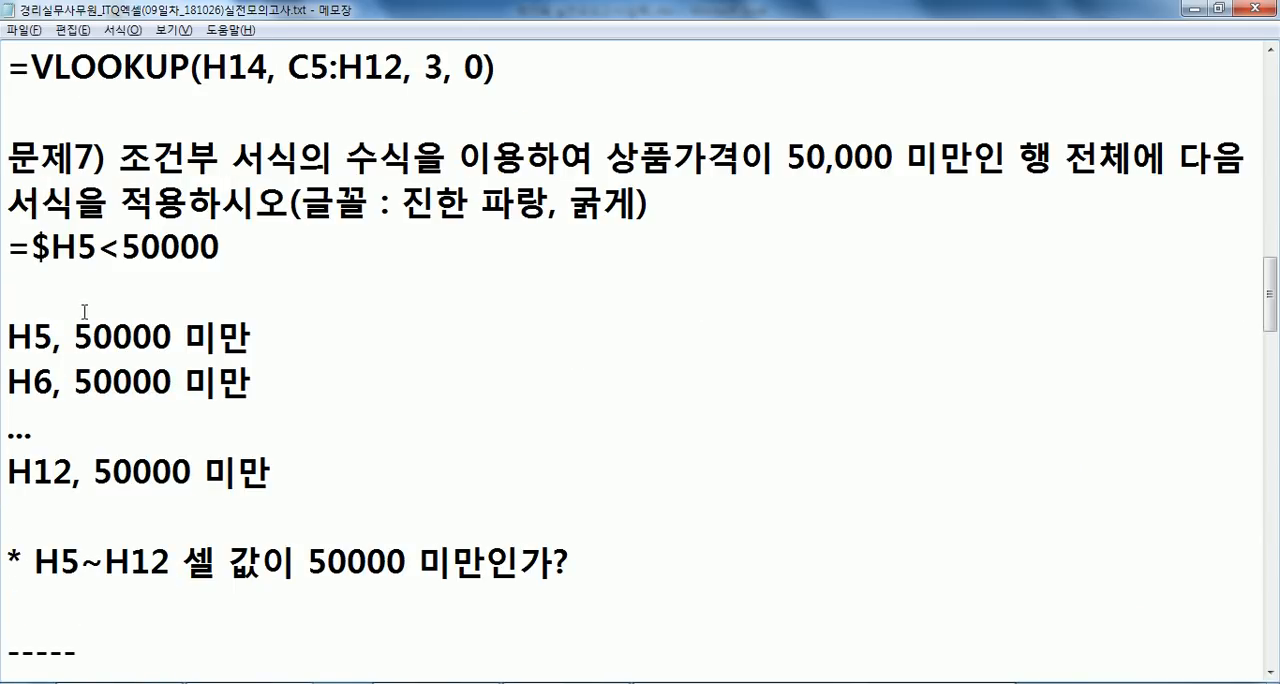
key(shift+Right)
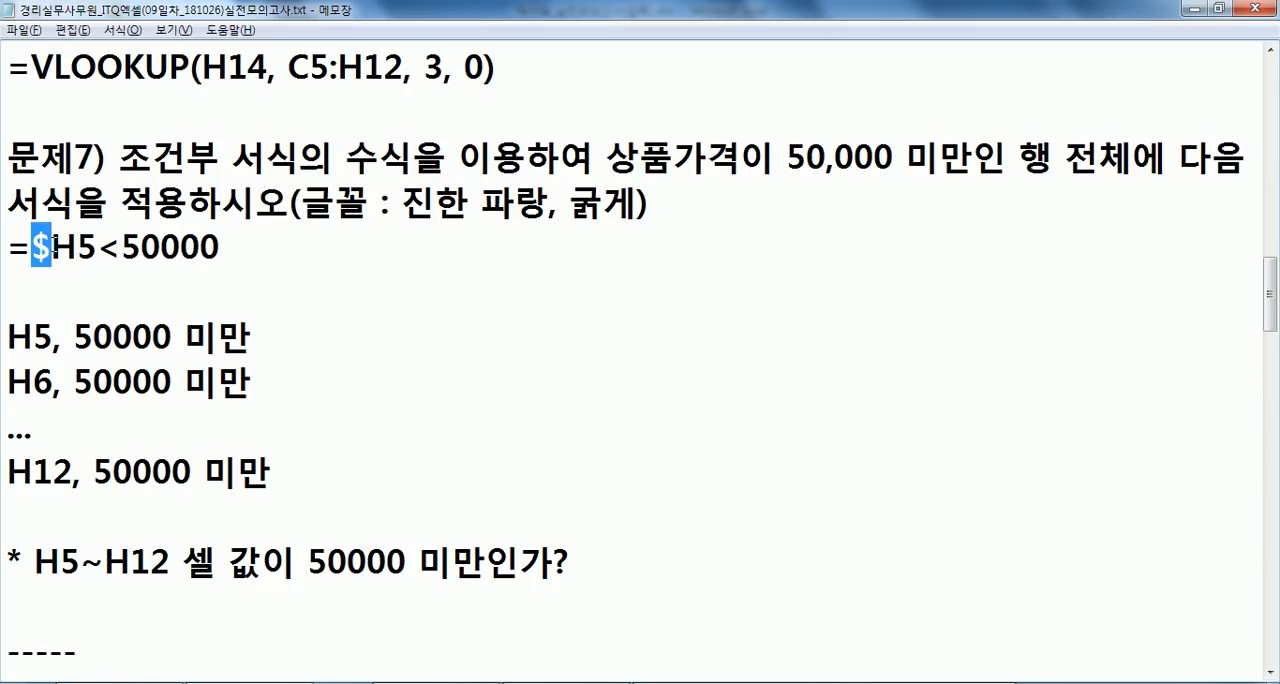
- Switch to Excel and check the filled rank formulas in J6 and J7
scroll(68, 235, down, 2)
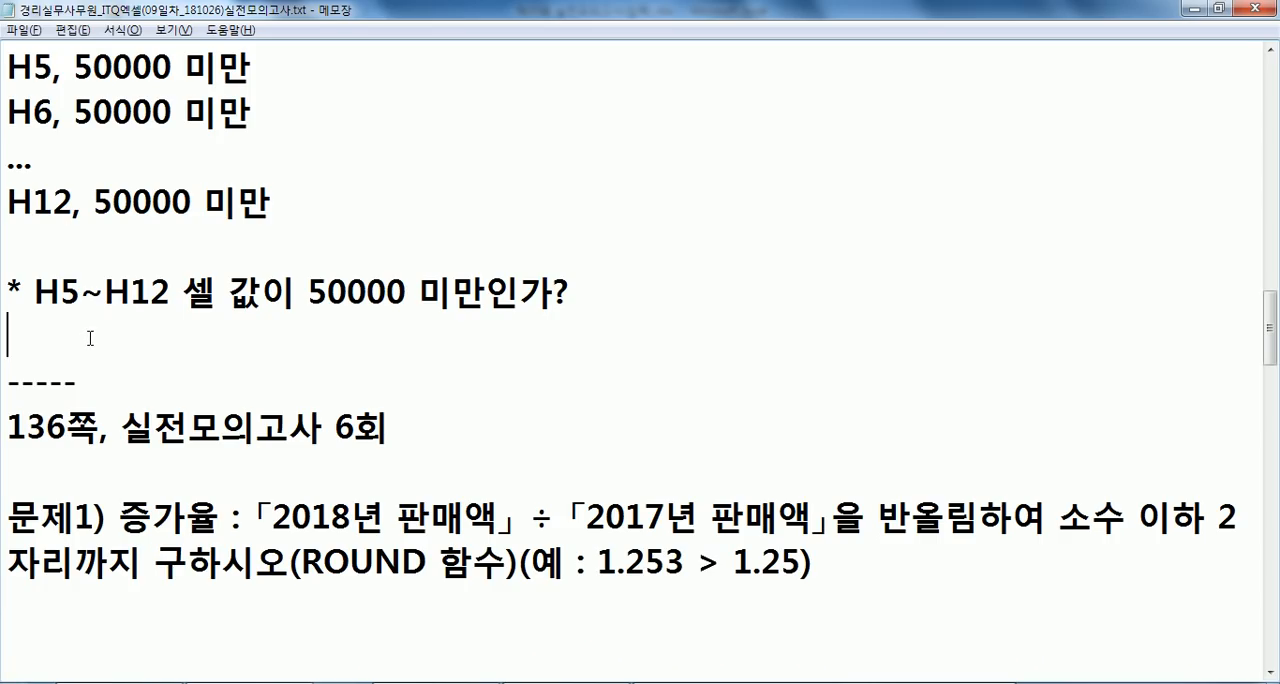
key(alt+Tab)
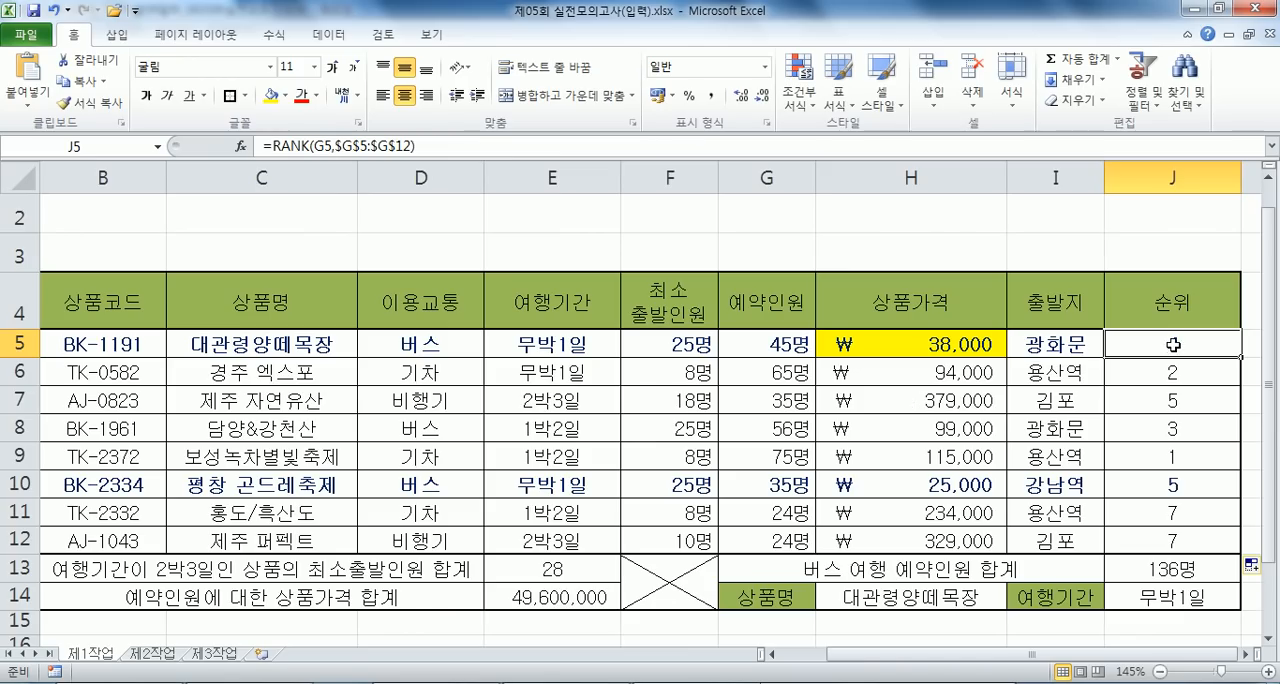
click(1160, 374)
click(1154, 398)
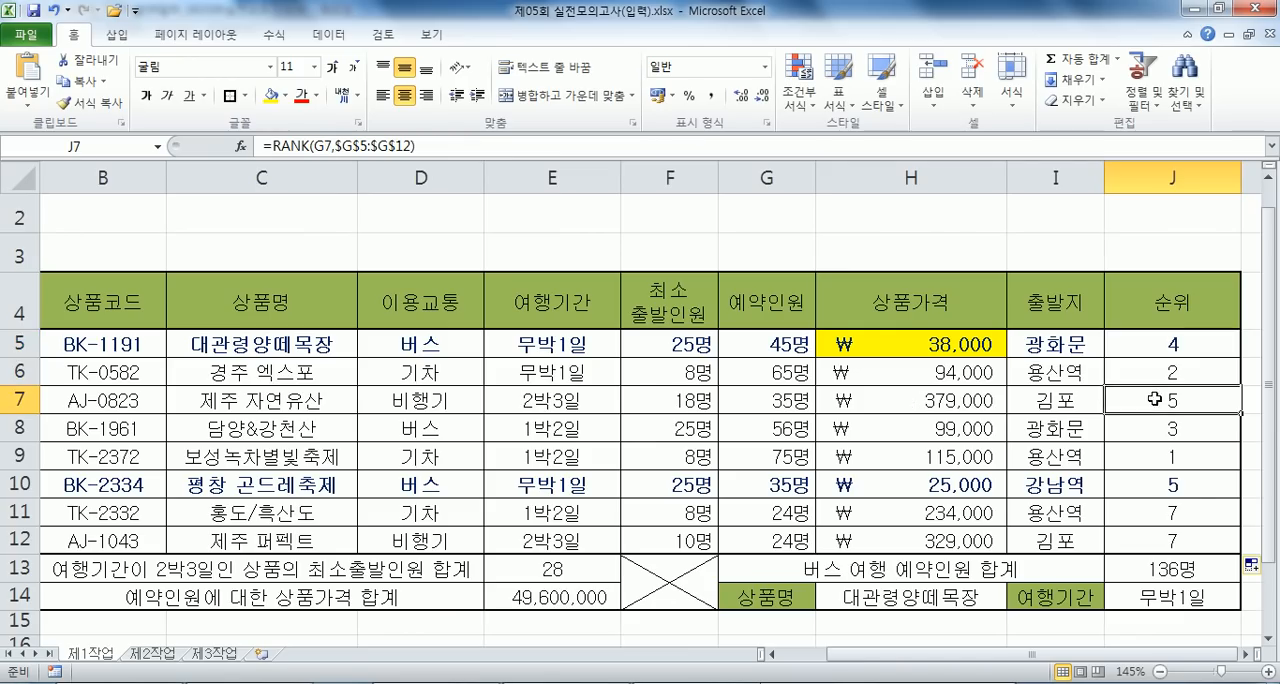
click(1246, 655)
click(1246, 655)
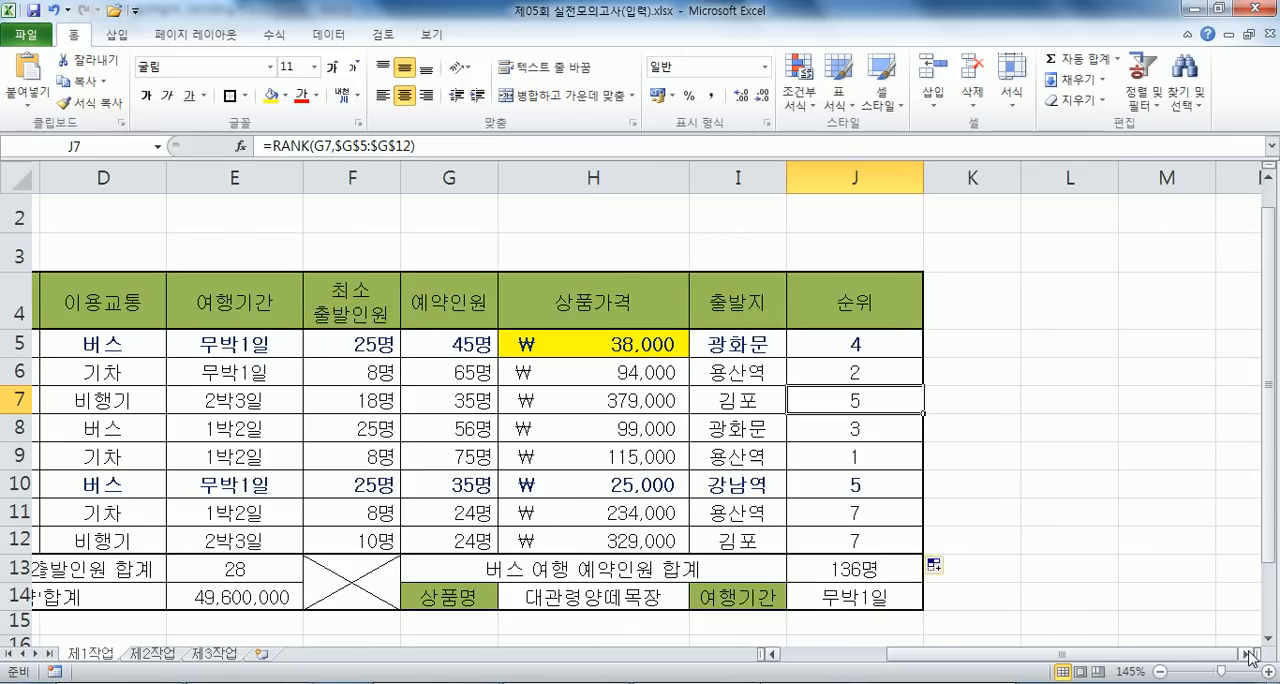
scroll(1058, 497, down, 1)
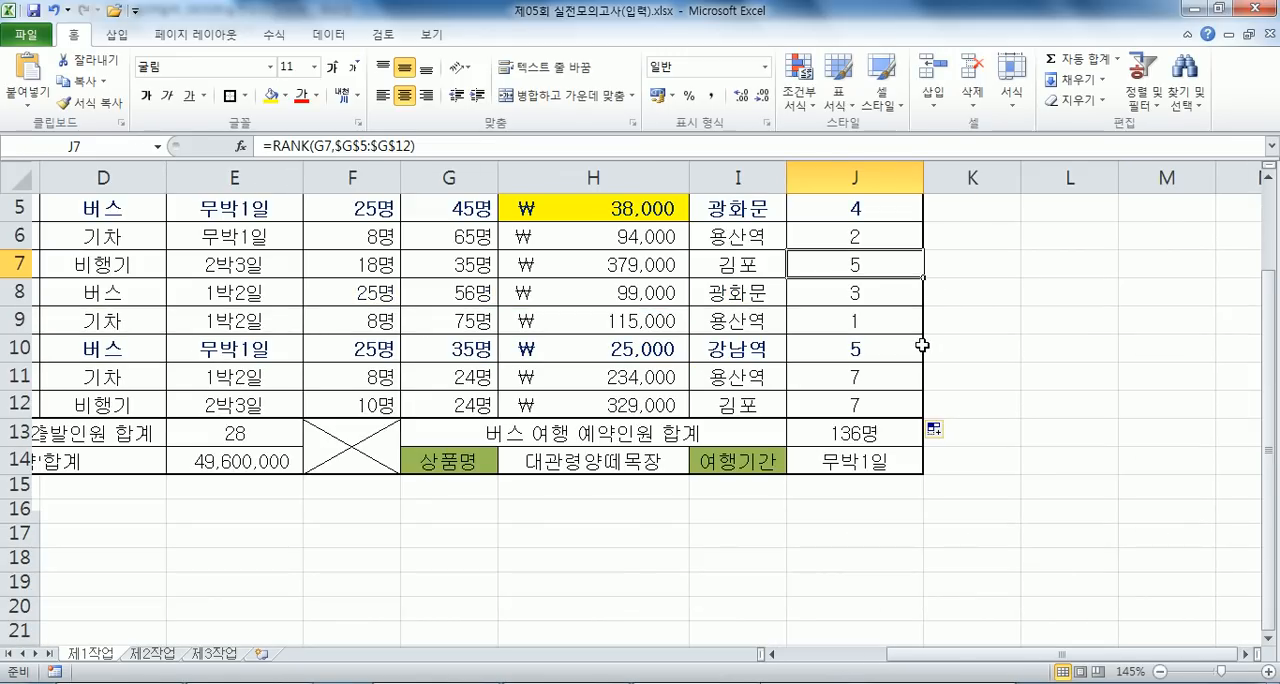
scroll(922, 345, up, 1)
- Make the ranking range in the J5 formula relative so it reads =RANK(G5,G5:G12)
click(801, 340)
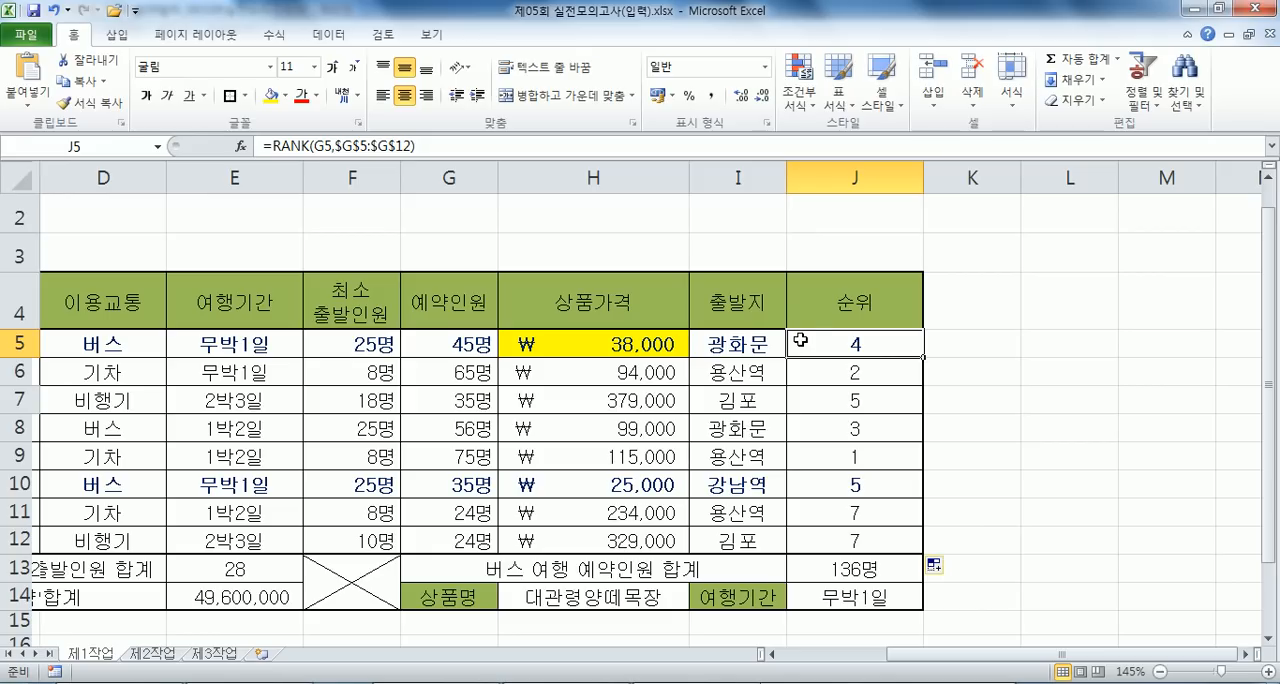
key(F2)
key(Escape)
key(F2)
drag(866, 344, 940, 344)
key(F4)
key(F4)
key(F4)
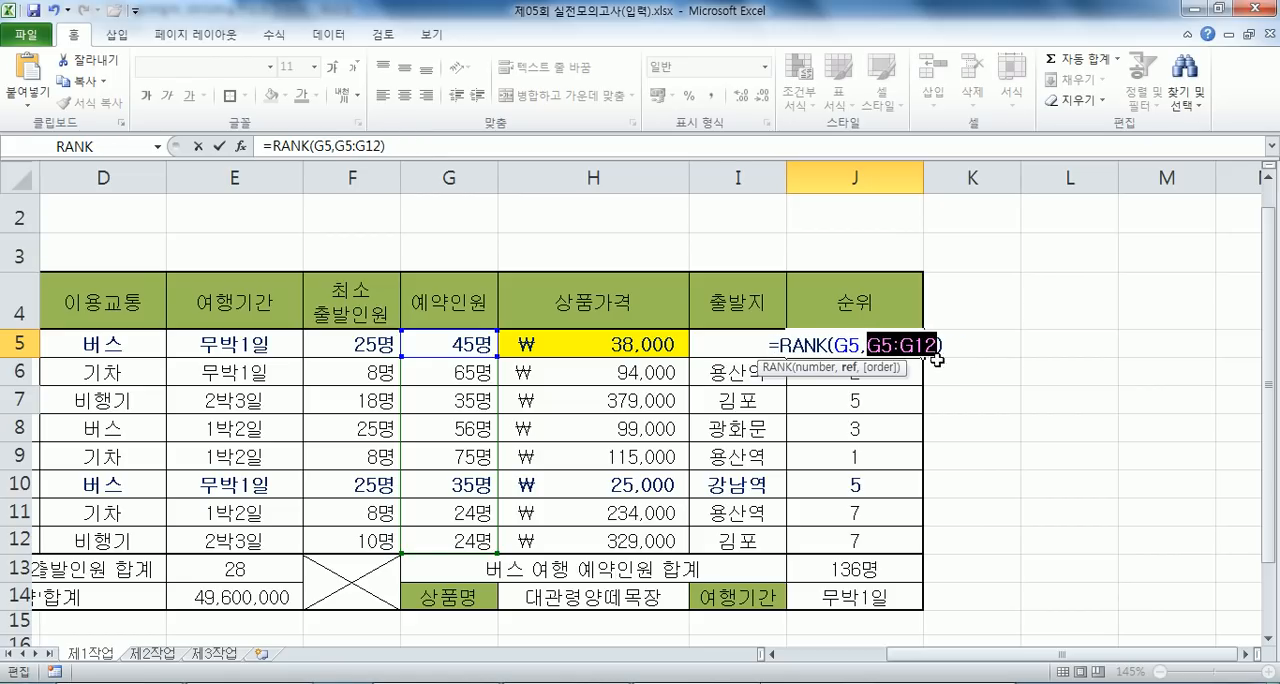
key(Return)
click(890, 344)
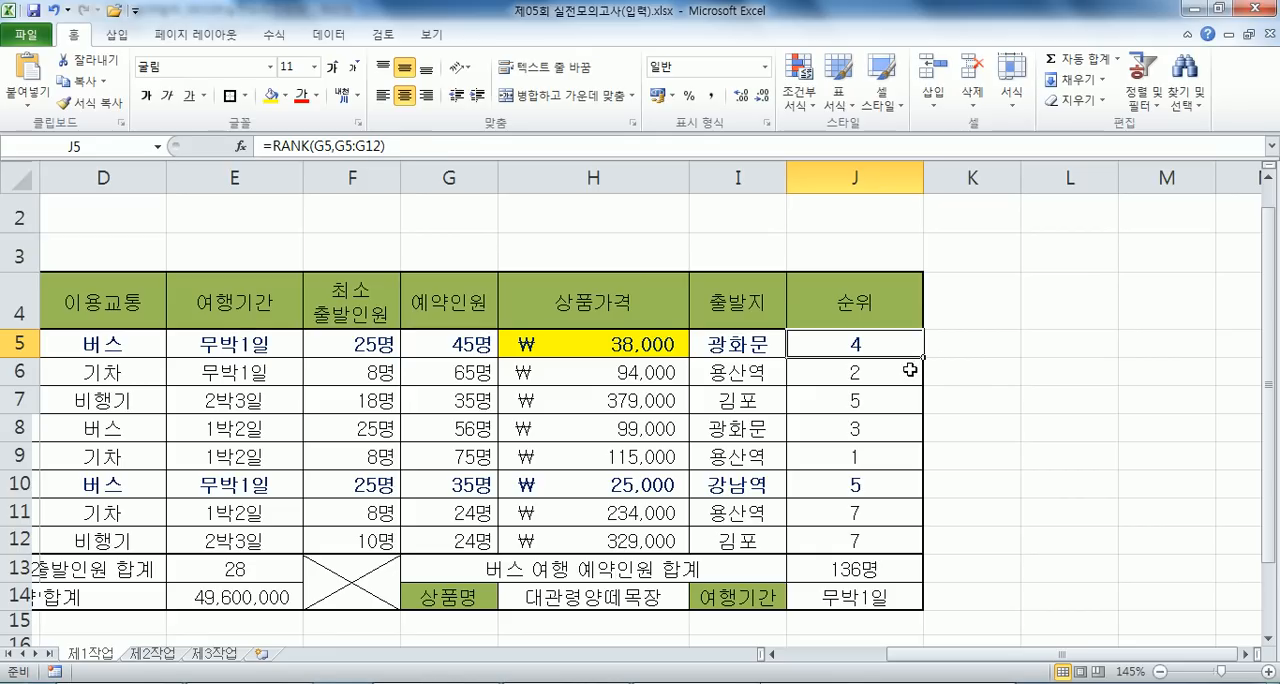
- Enter =RANK(G6,G5:G12) by hand in J6
click(914, 369)
text(=rank()
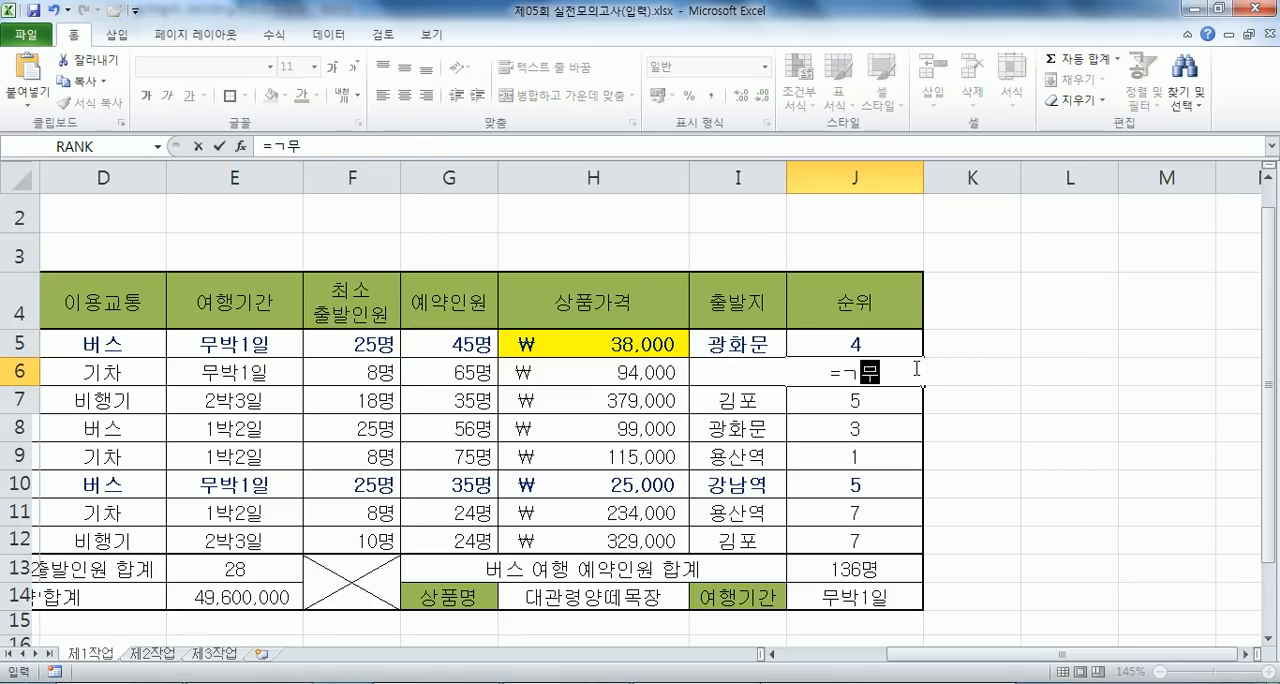
click(565, 373)
click(468, 372)
text(,)
drag(466, 340, 460, 535)
key(Return)
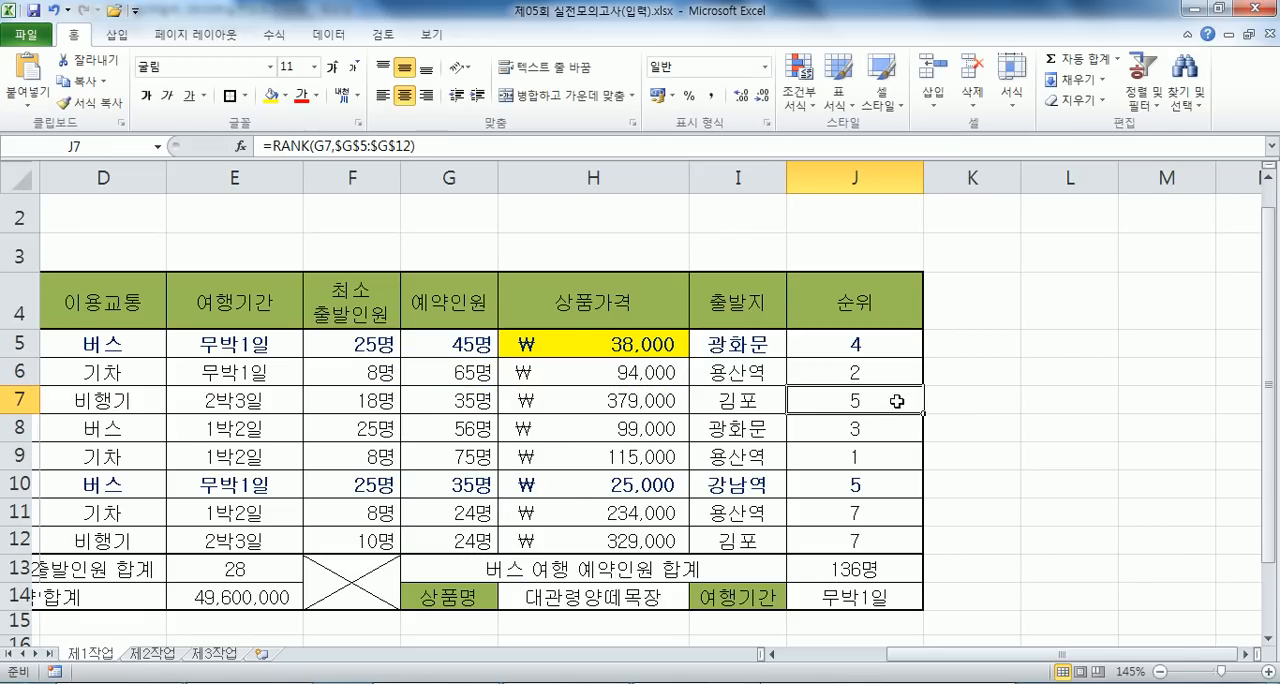
- Enter =RANK(G7,G5:G12) by hand in J7
text(=RANK()
click(465, 400)
text(,)
drag(440, 352, 440, 541)
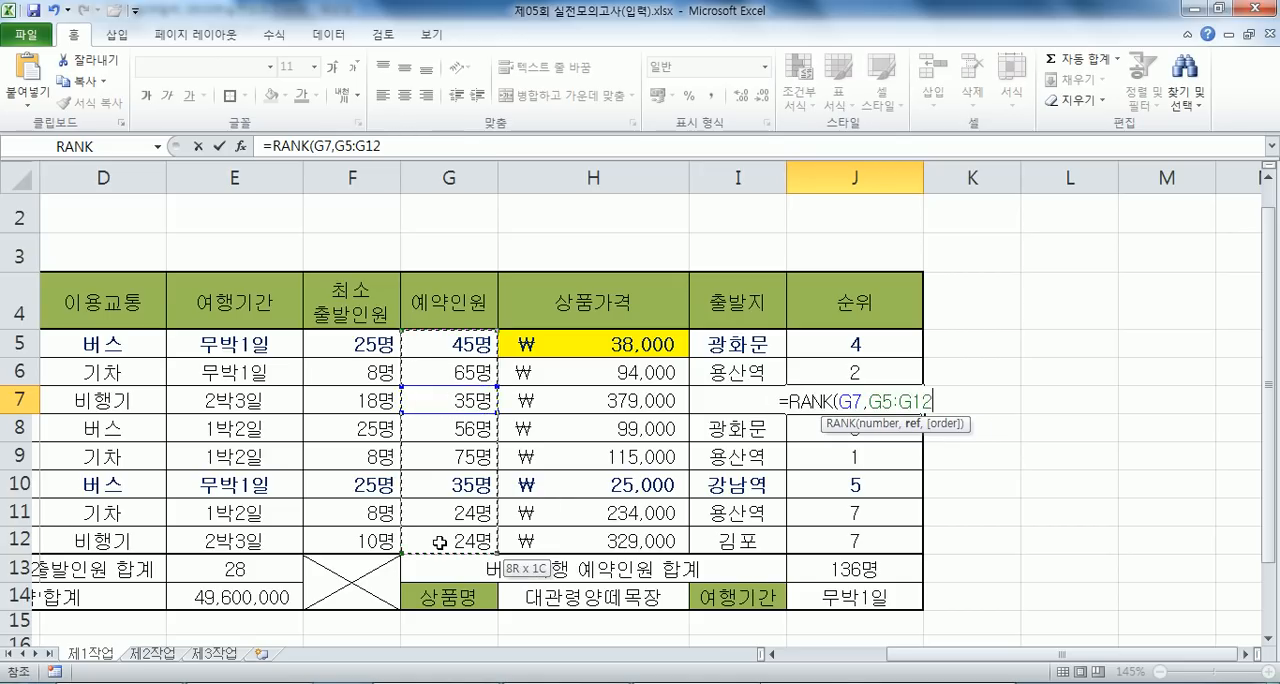
key(Return)
- Clear the ranks in J8:J11 and enter =RANK(G12,G5:G12) by hand in J12
drag(862, 431, 860, 515)
key(Delete)
click(860, 534)
text(=RANK()
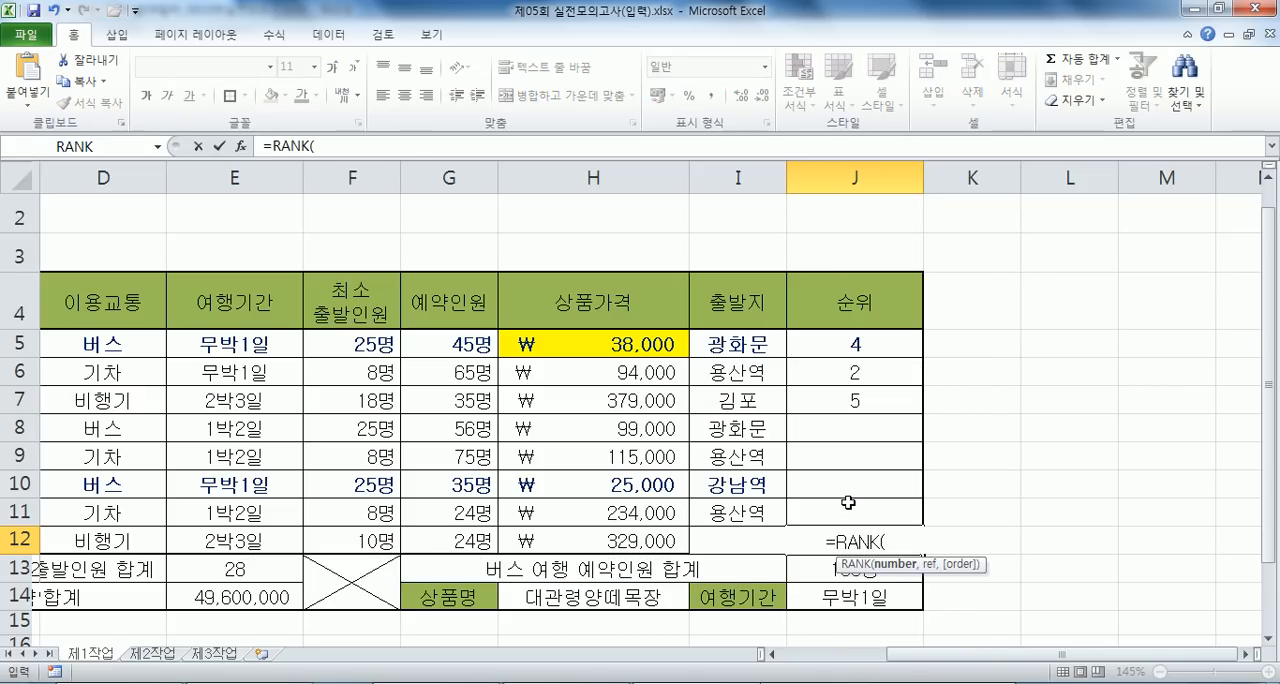
click(444, 540)
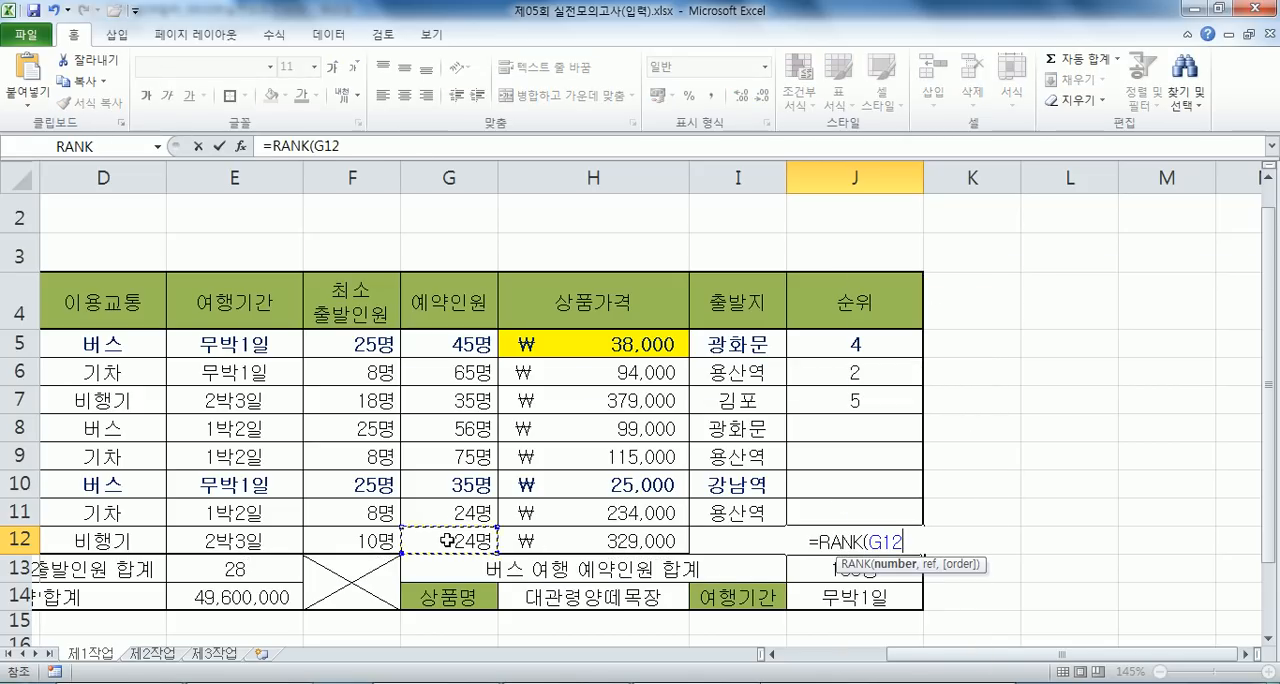
text(,)
drag(461, 342, 449, 540)
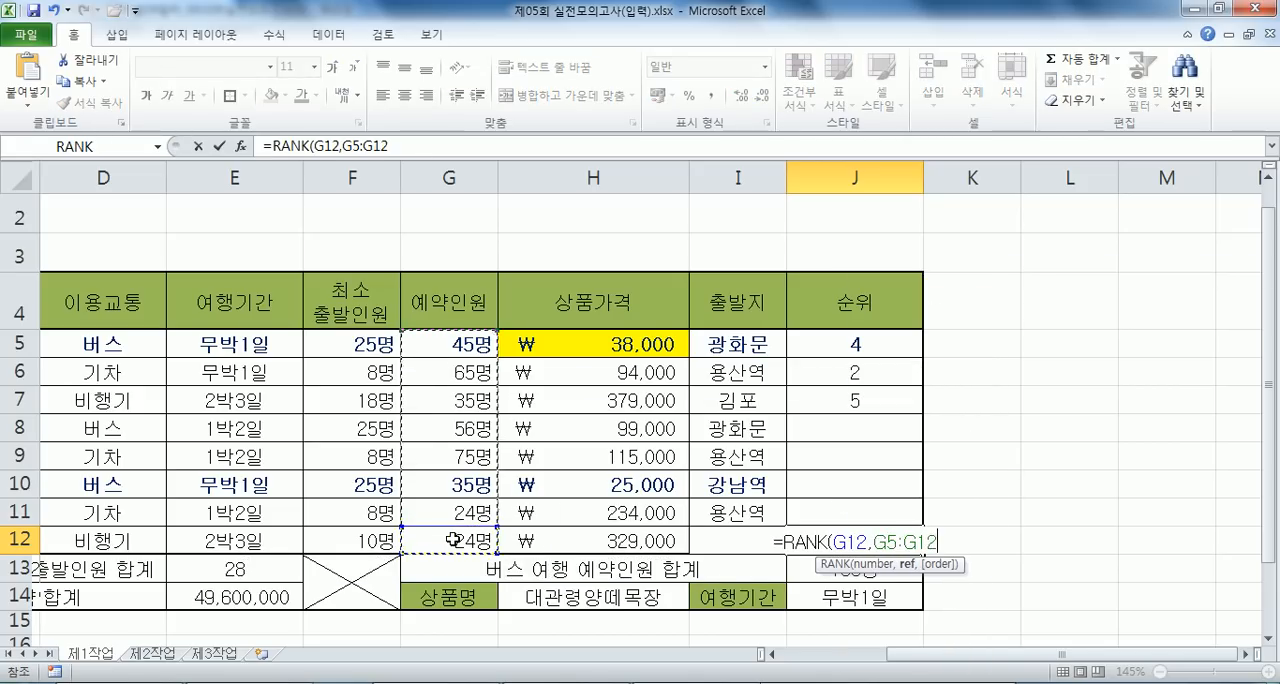
key(Return)
click(1040, 570)
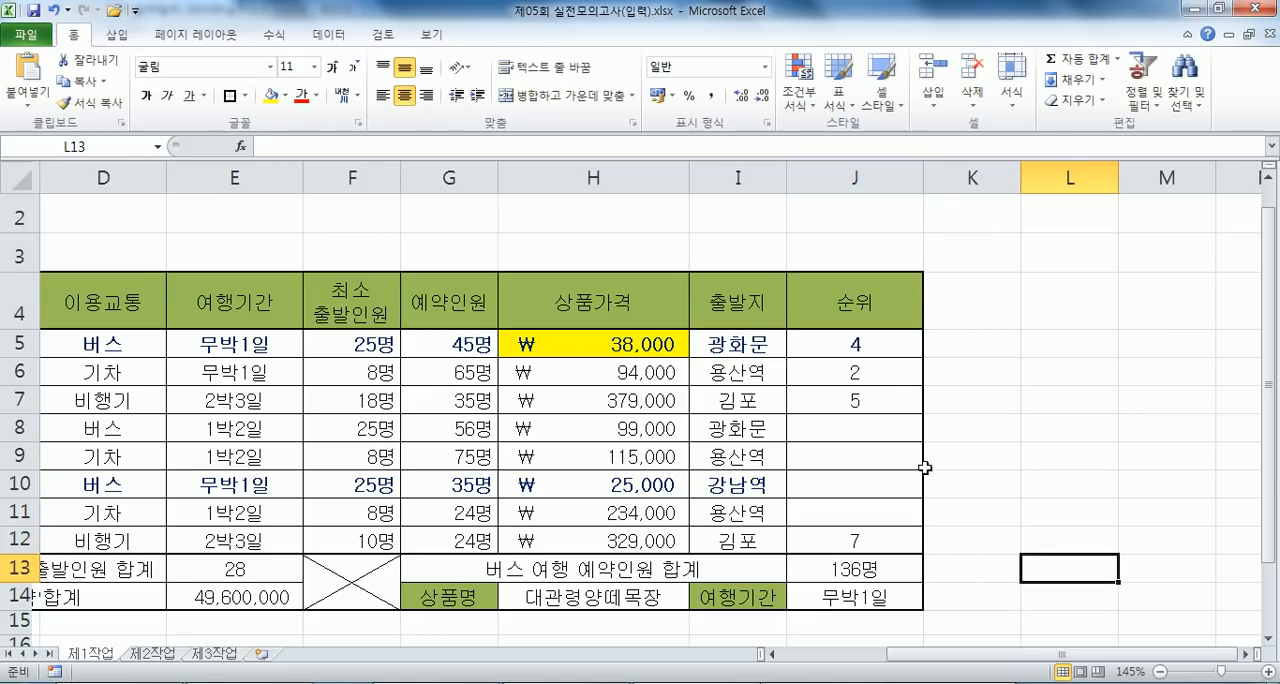
- Display the sheet's formulas instead of values and bring the 순위 column into view
click(858, 350)
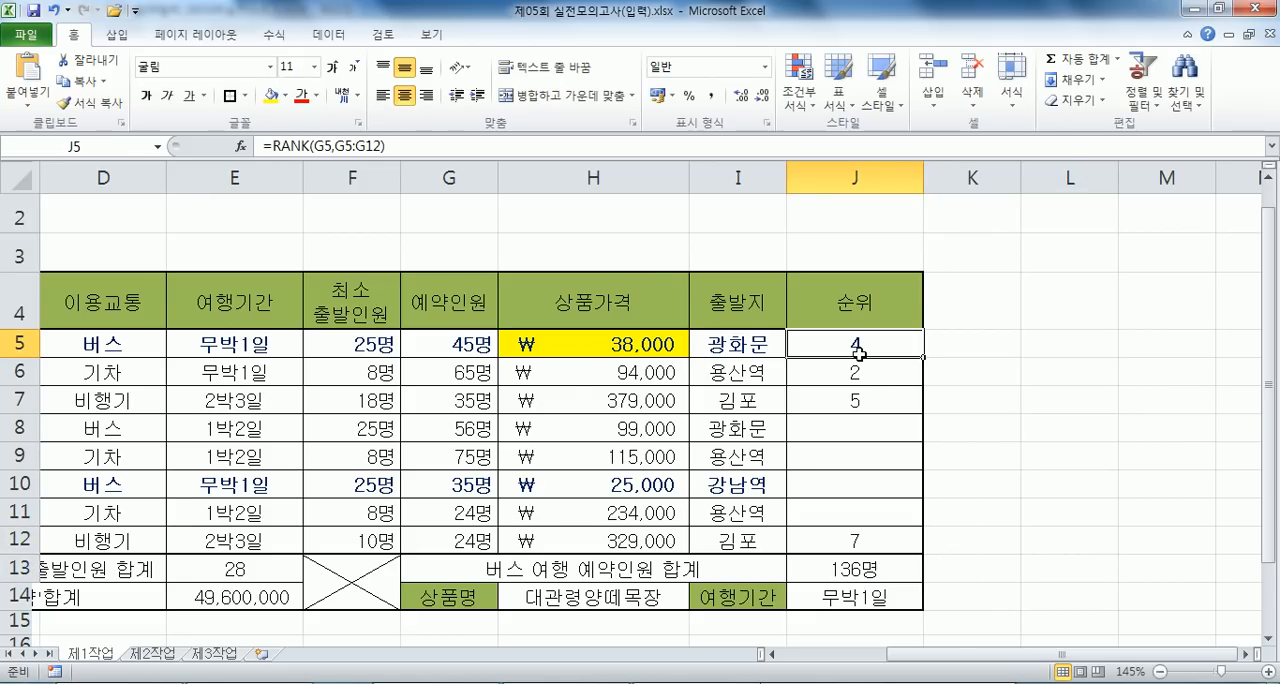
key(ctrl+grave)
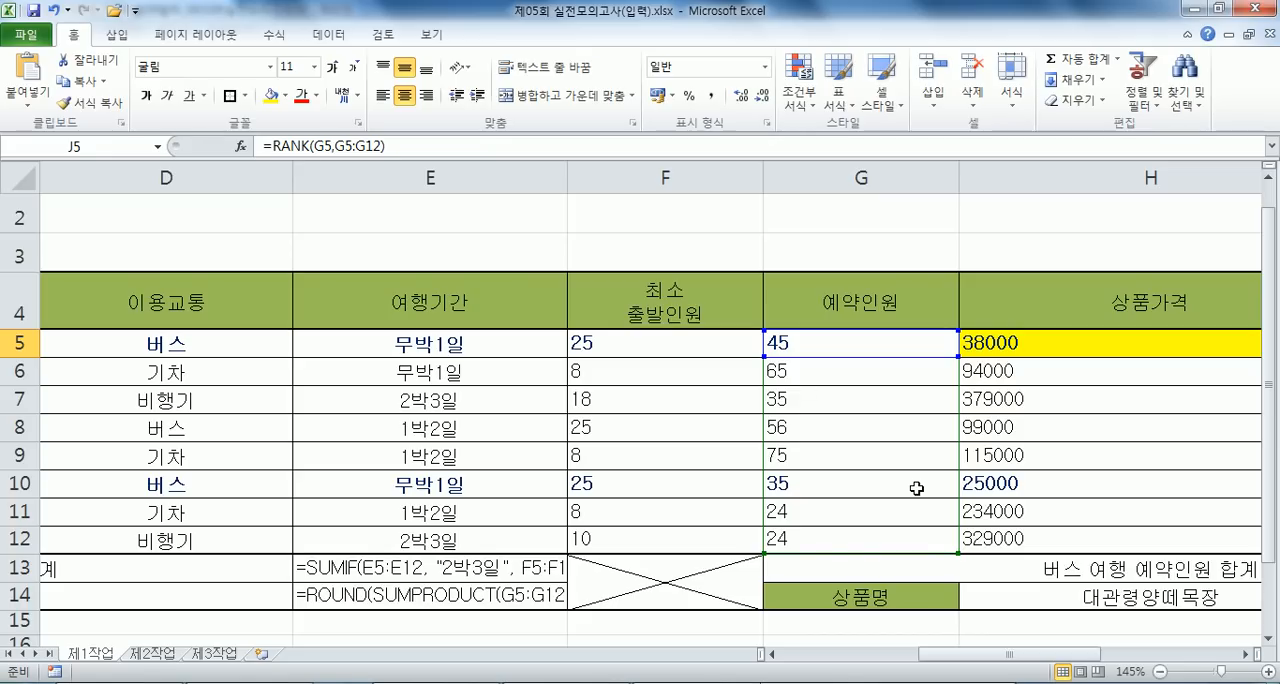
drag(950, 656, 1085, 657)
click(1140, 377)
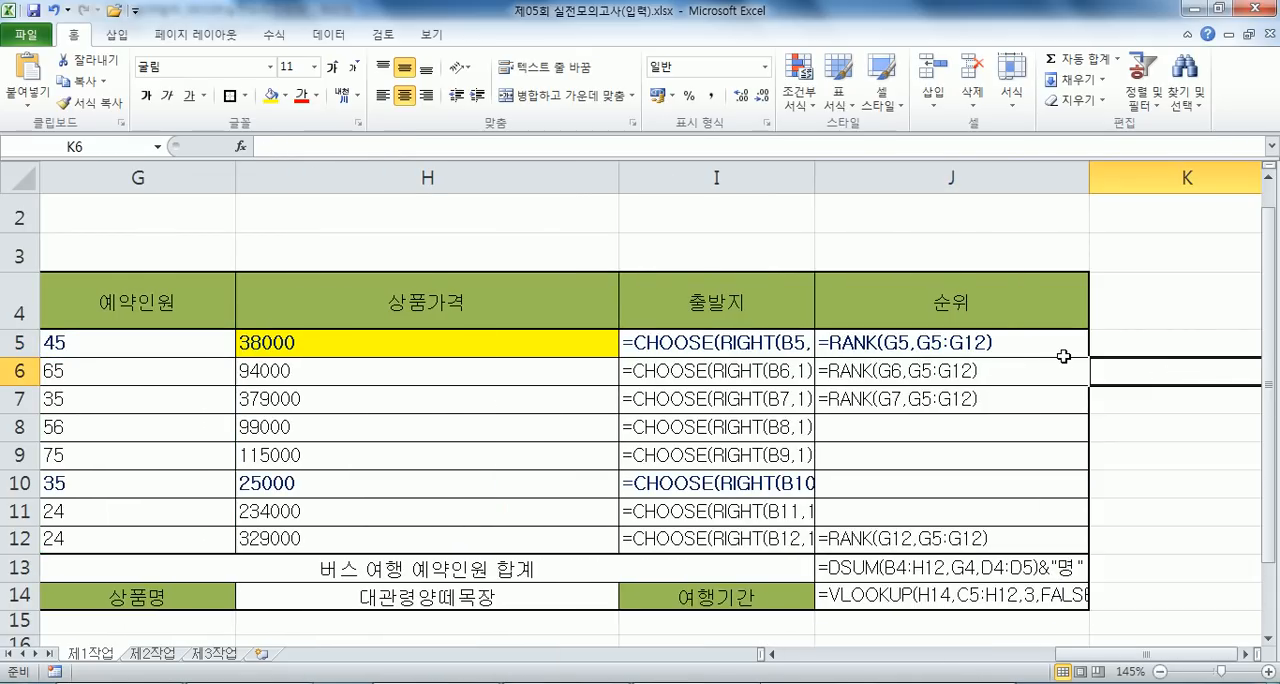
key(ctrl+grave)
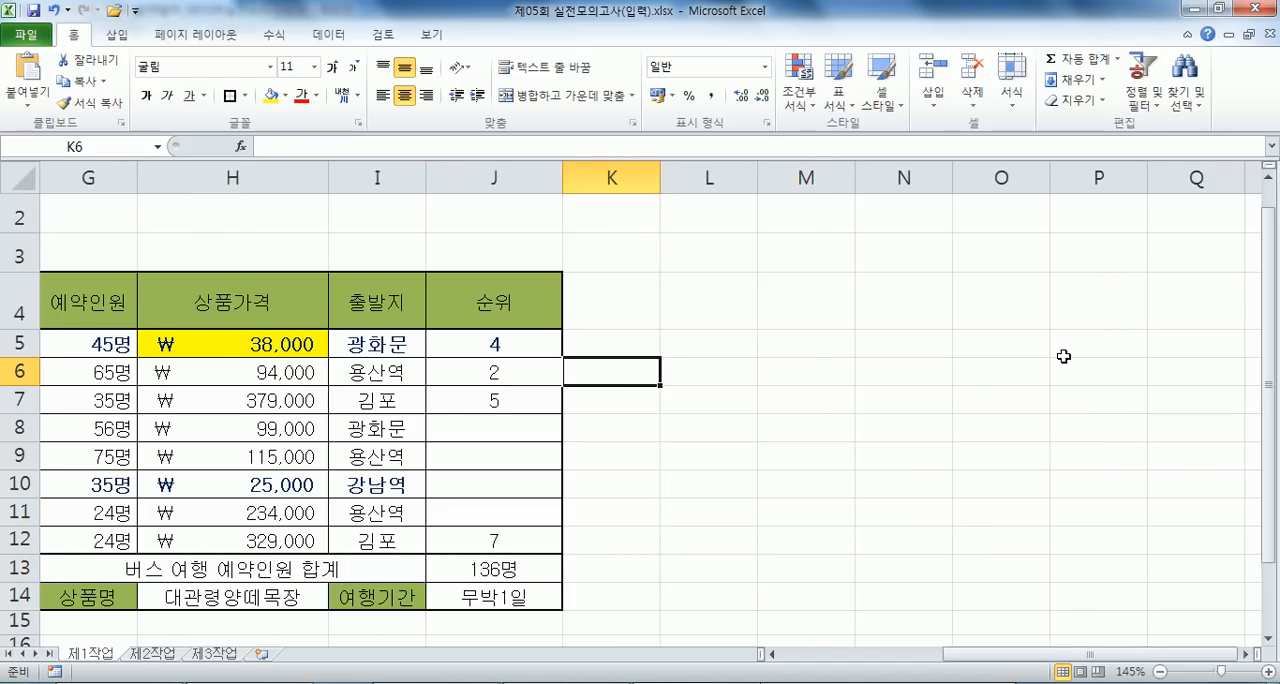
key(ctrl+grave)
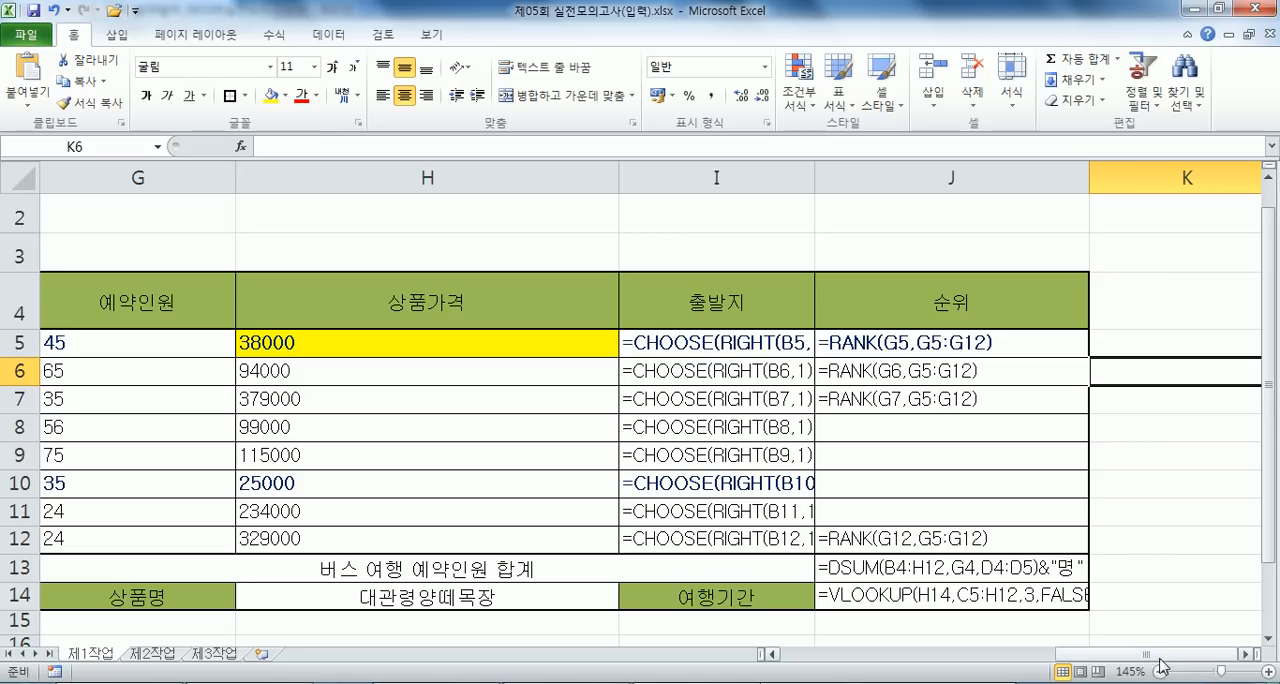
click(1244, 655)
click(1244, 655)
click(925, 446)
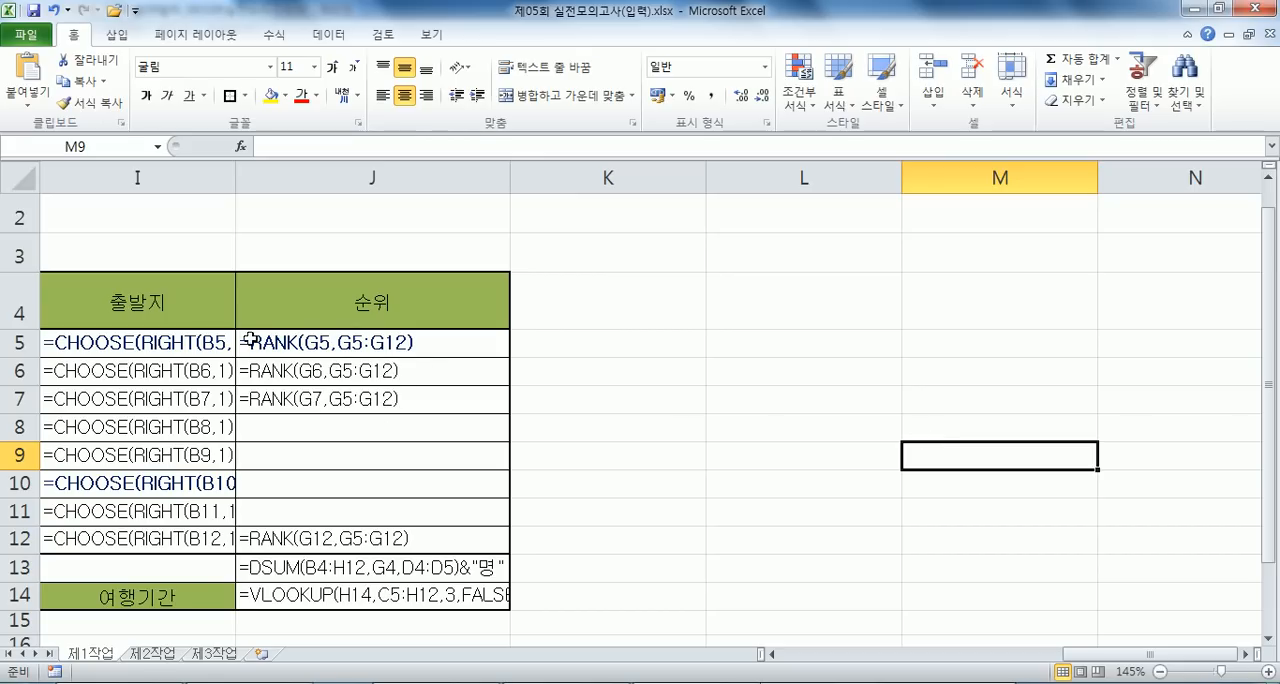
- Examine the CHOOSE formula in I5 and the 상품코드 cells from B5 down that the 출발지 formulas refer to
click(201, 344)
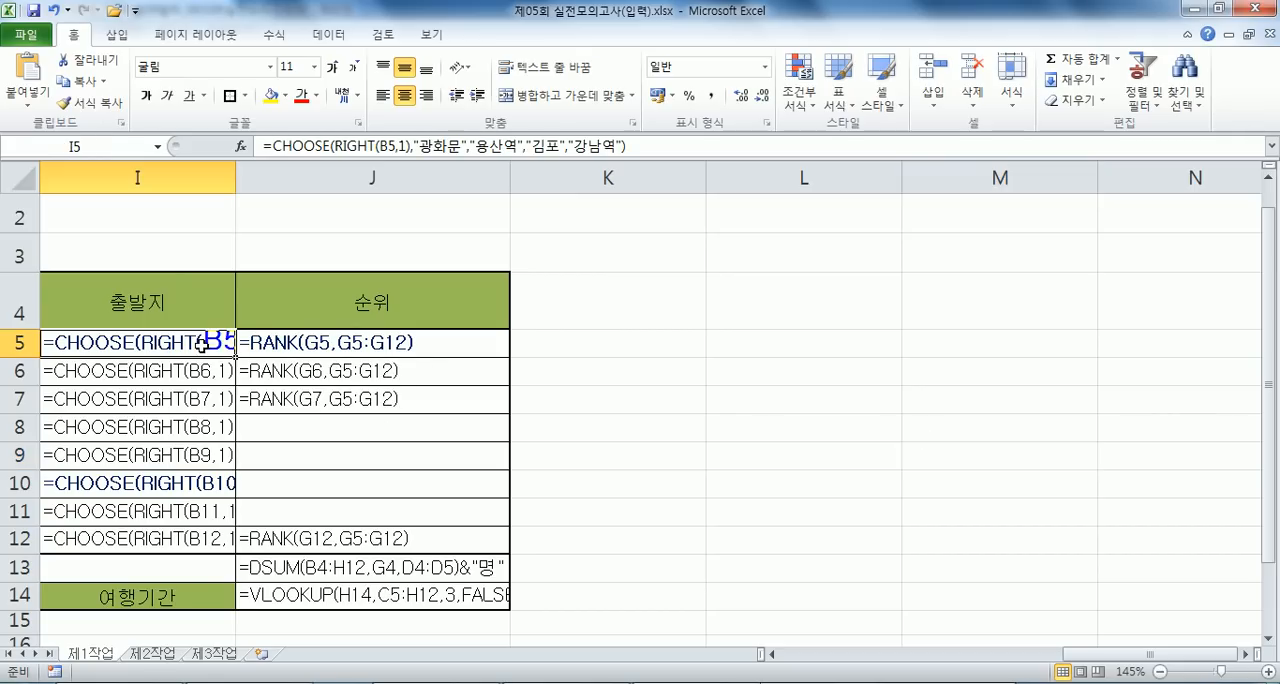
key(Home)
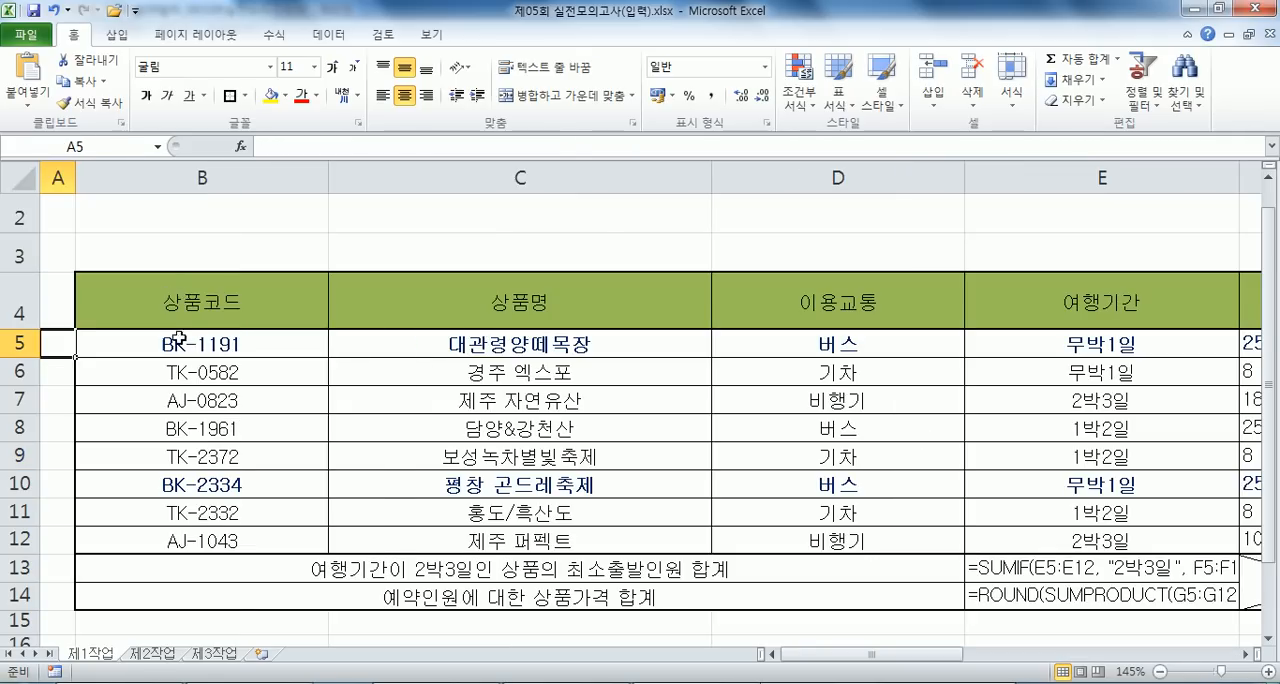
click(181, 343)
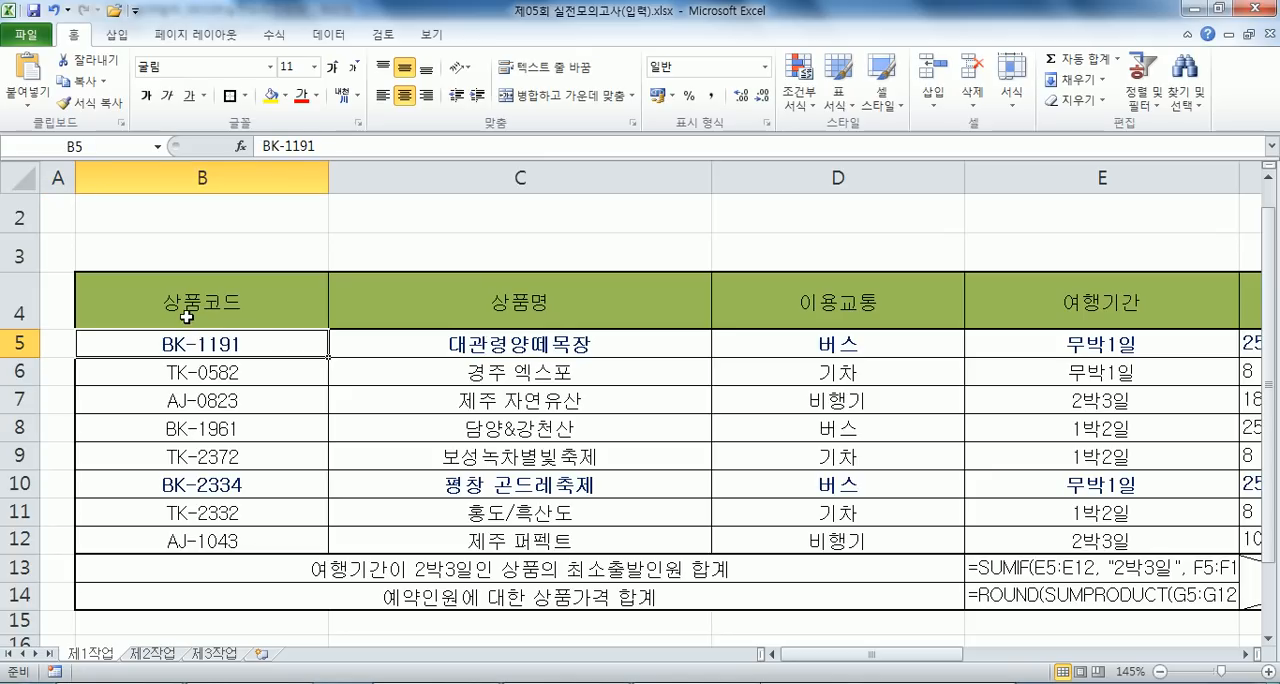
click(216, 376)
click(227, 402)
click(228, 430)
click(228, 457)
click(286, 350)
click(280, 376)
click(276, 398)
click(268, 427)
- Match the J5 rank formula to its G5 value and G5:G12 range, and dismiss the pop-up advertisement
drag(828, 655, 1150, 656)
click(1245, 657)
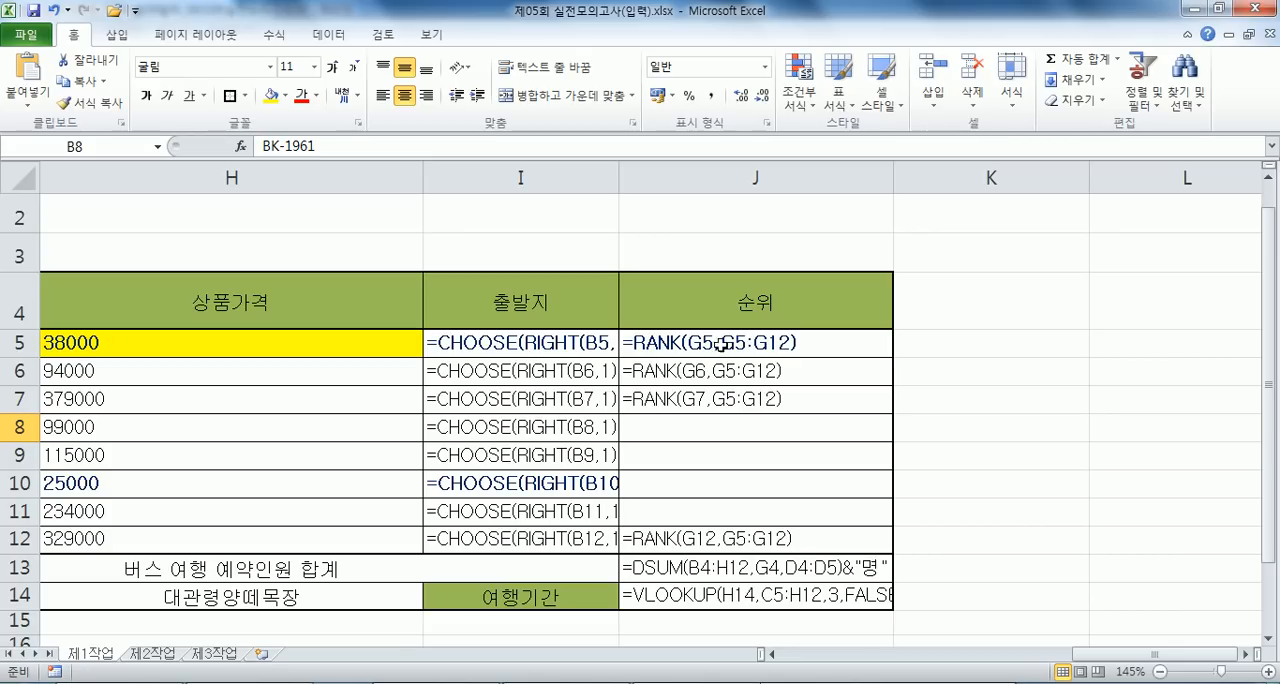
click(773, 655)
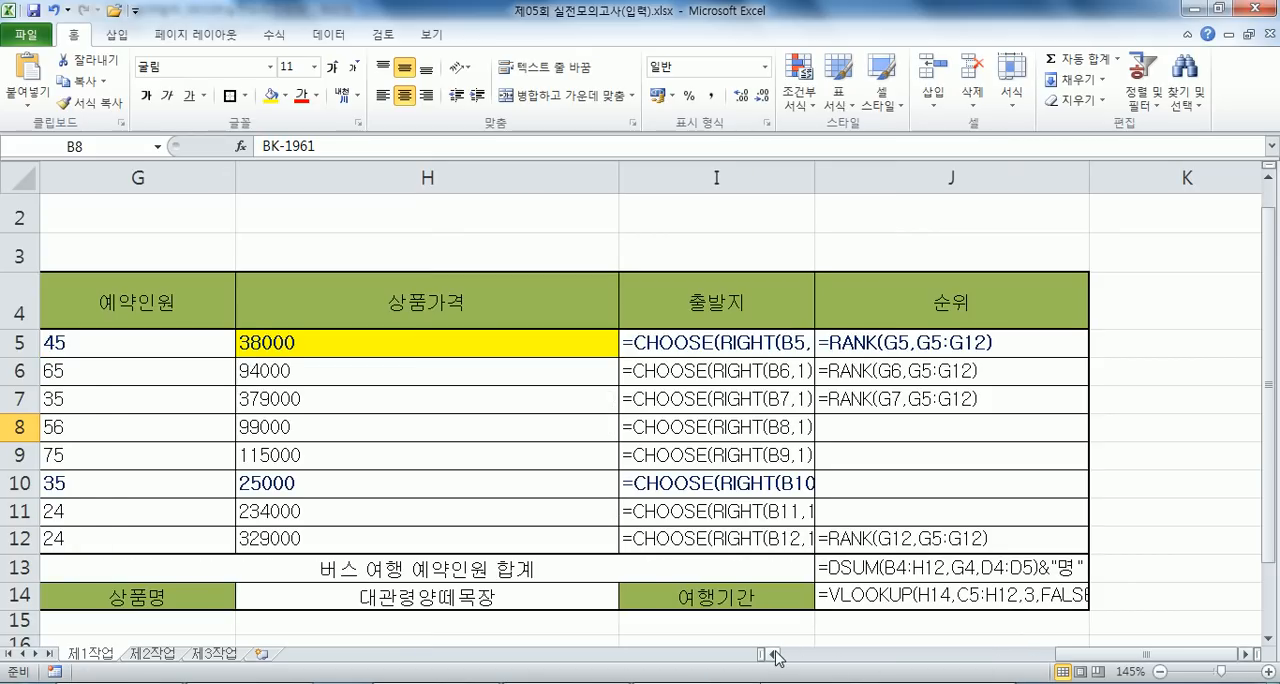
click(136, 344)
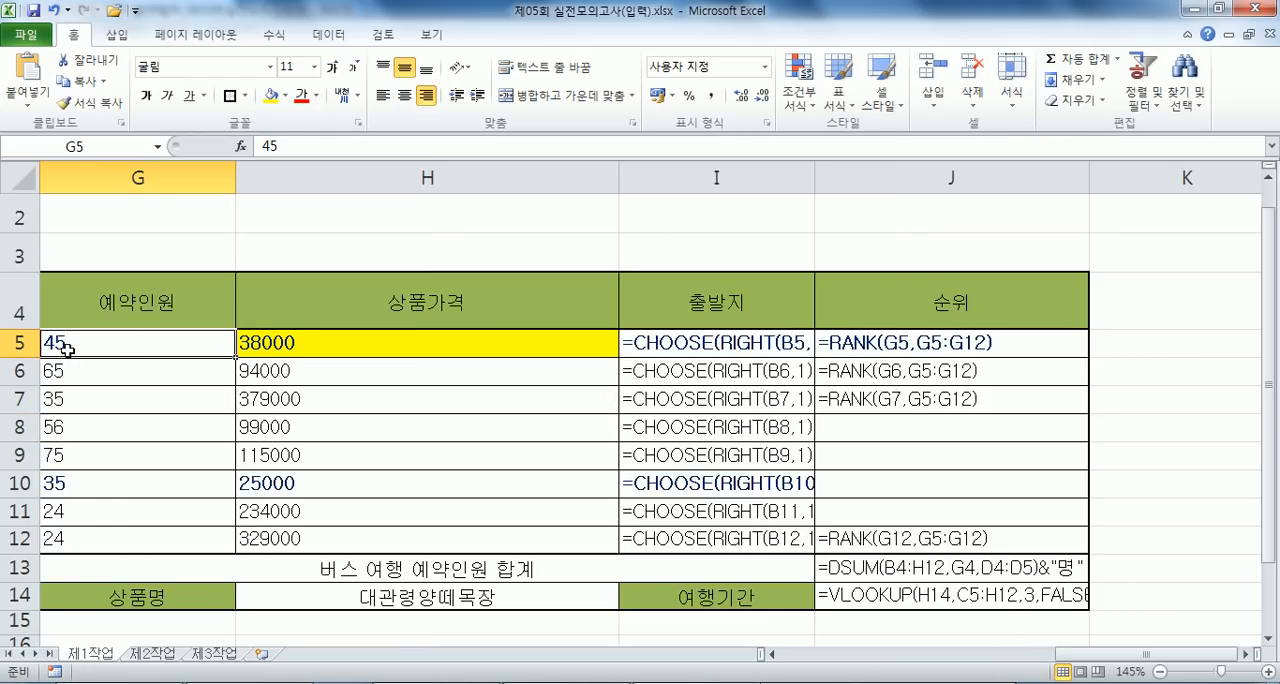
drag(57, 343, 81, 540)
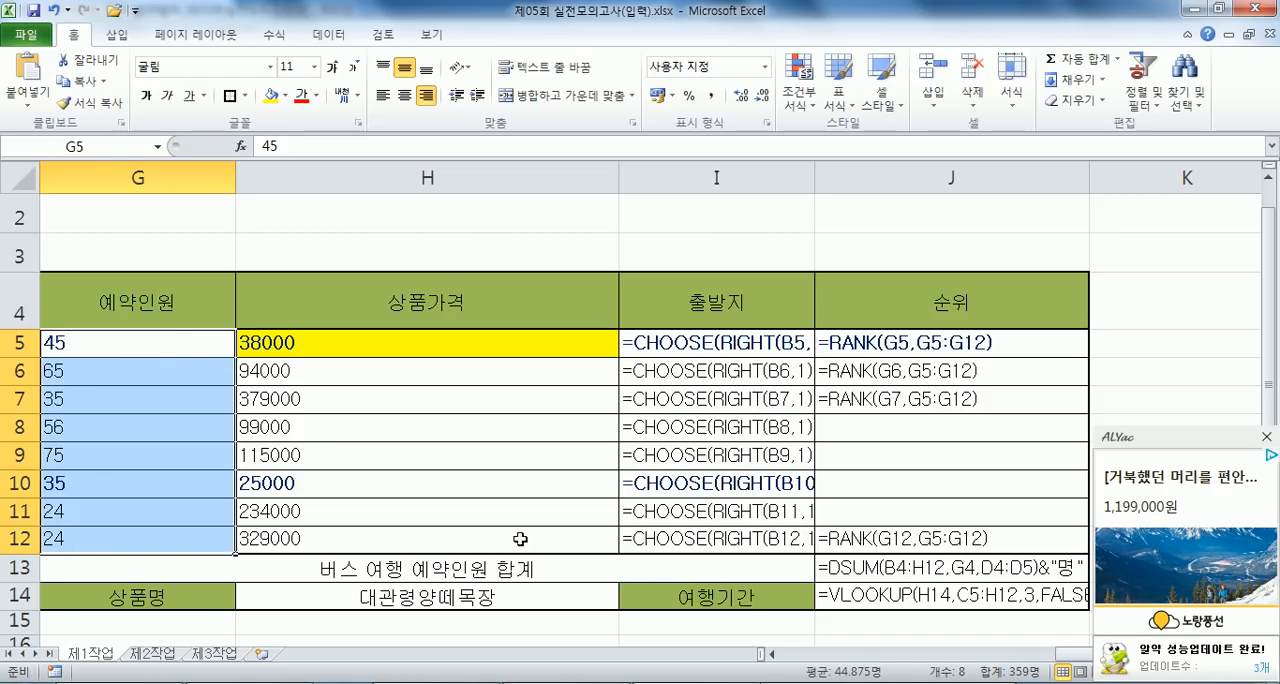
click(1266, 437)
- Trace the J6, J7 and J12 rank formulas to their own 예약인원 cells and the shared range G5:G12
double_click(1005, 367)
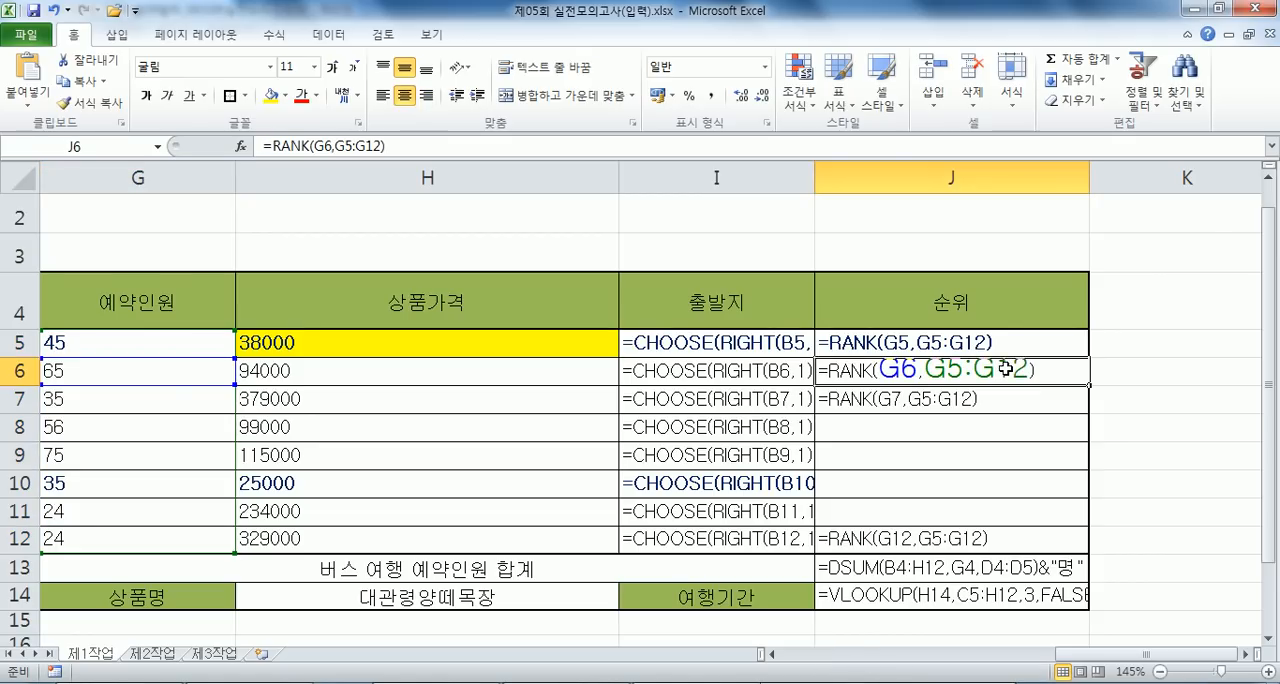
click(60, 367)
drag(64, 343, 84, 538)
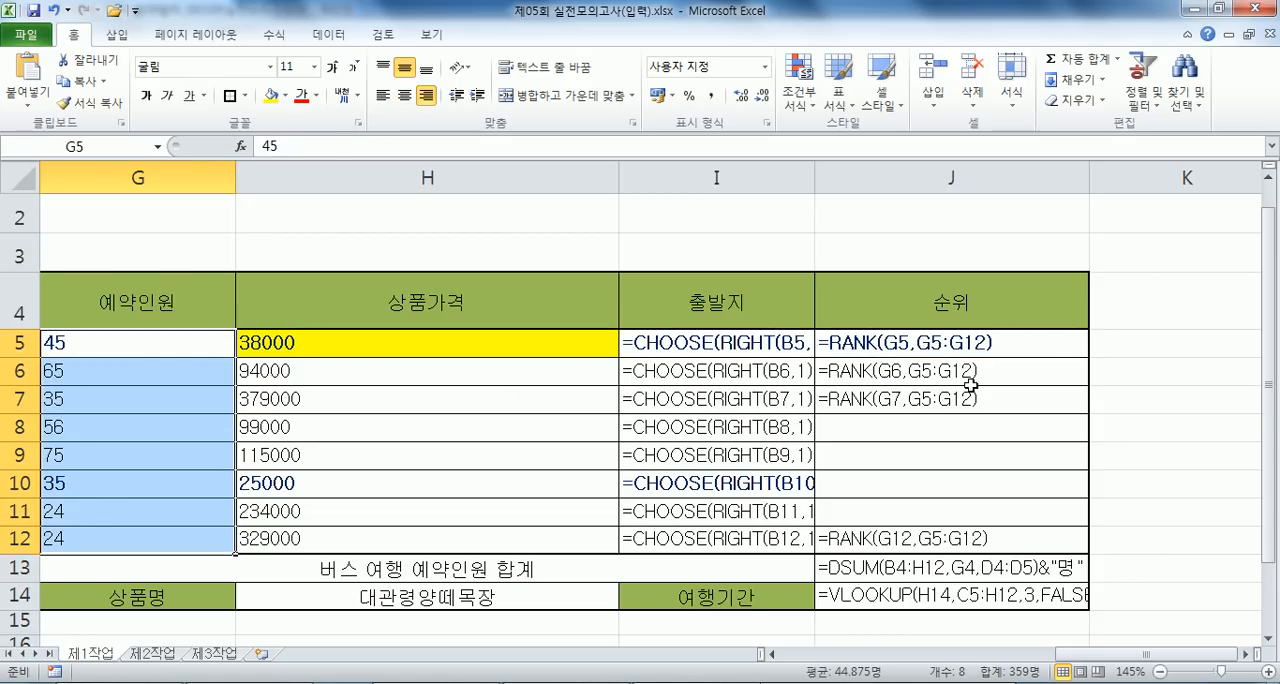
double_click(928, 403)
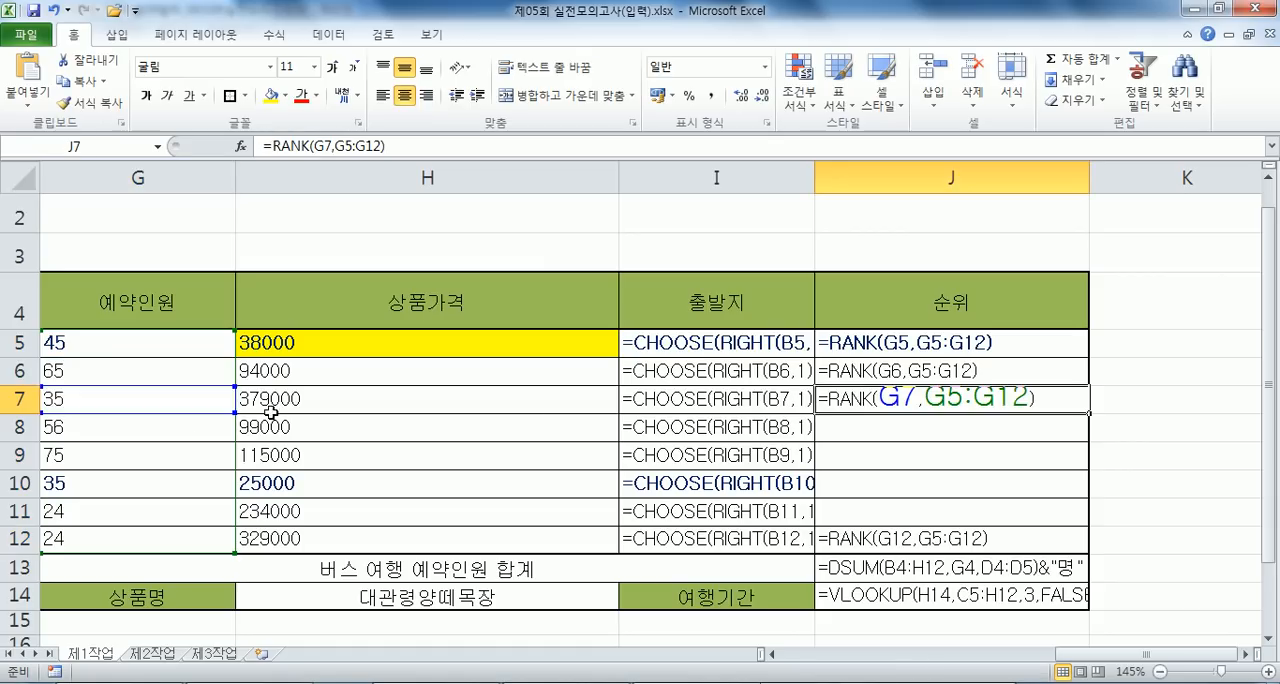
click(150, 399)
drag(113, 356, 100, 536)
double_click(905, 540)
click(52, 541)
drag(106, 342, 94, 533)
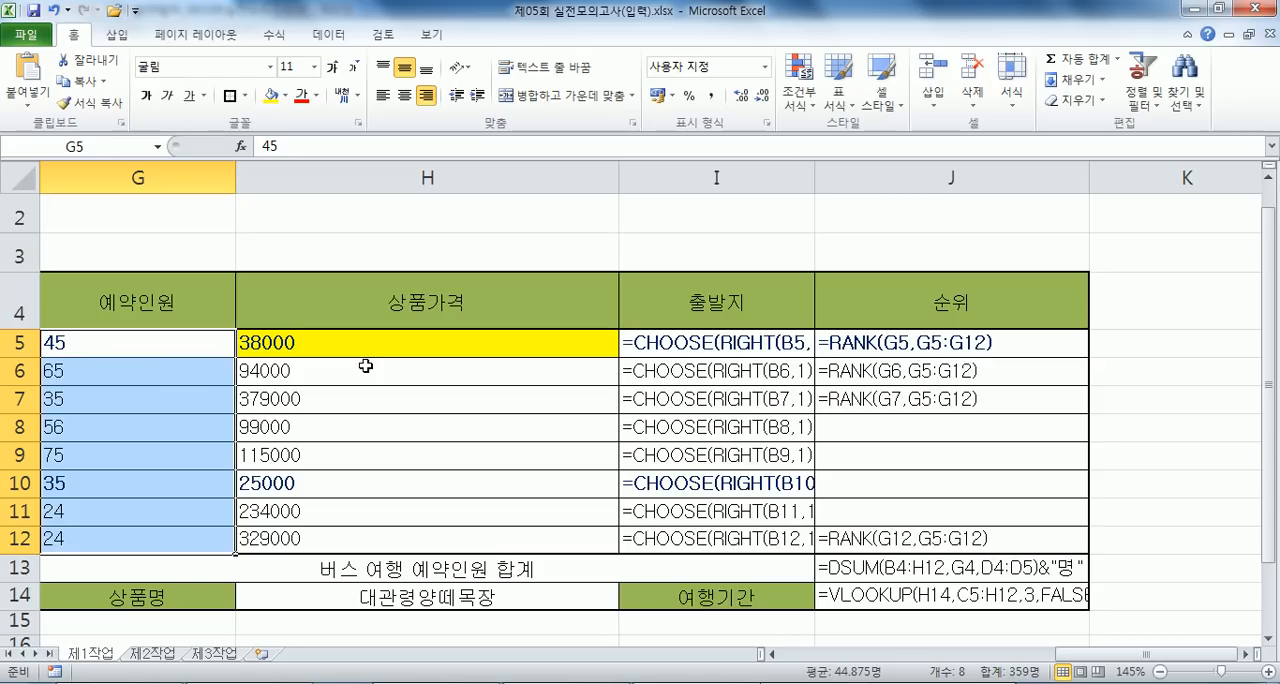
click(1244, 394)
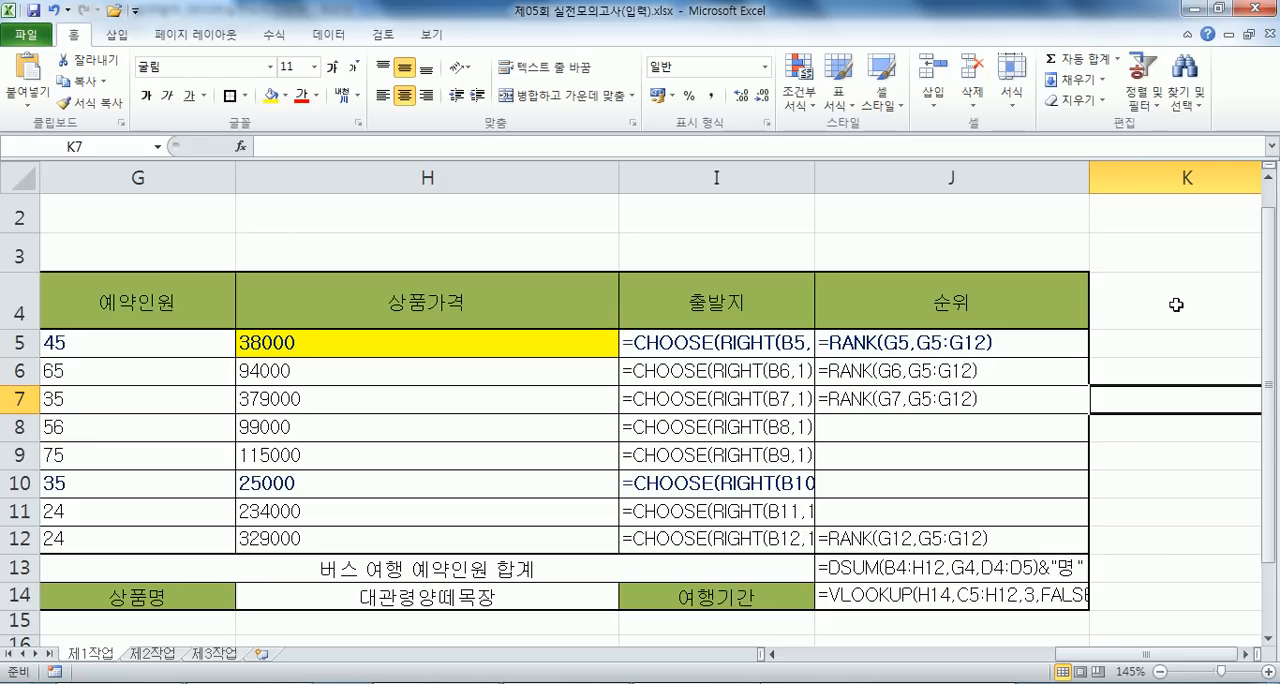
- Copy the rank formulas in J5:J12 and paste them into the Notepad notes below 문제2's RANK formulas
double_click(874, 348)
drag(880, 343, 826, 535)
key(ctrl+c)
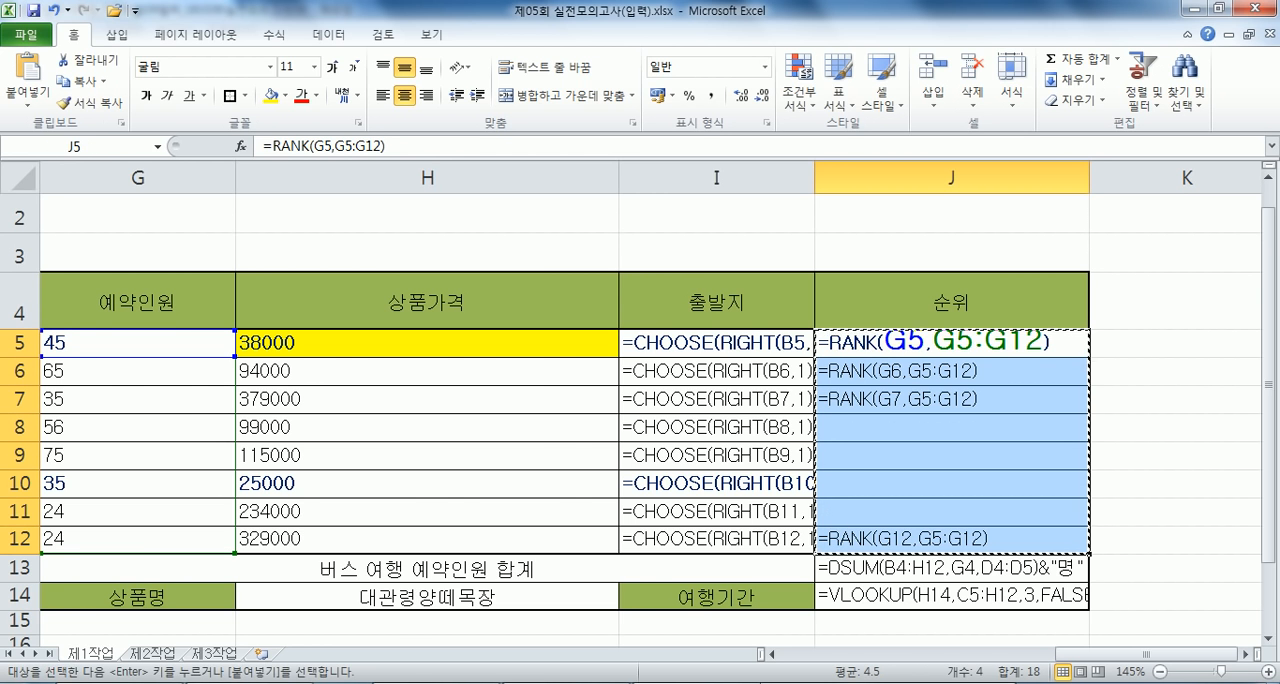
key(alt+Tab)
scroll(243, 463, up, 8)
scroll(272, 368, down, 1)
scroll(285, 366, up, 6)
click(486, 425)
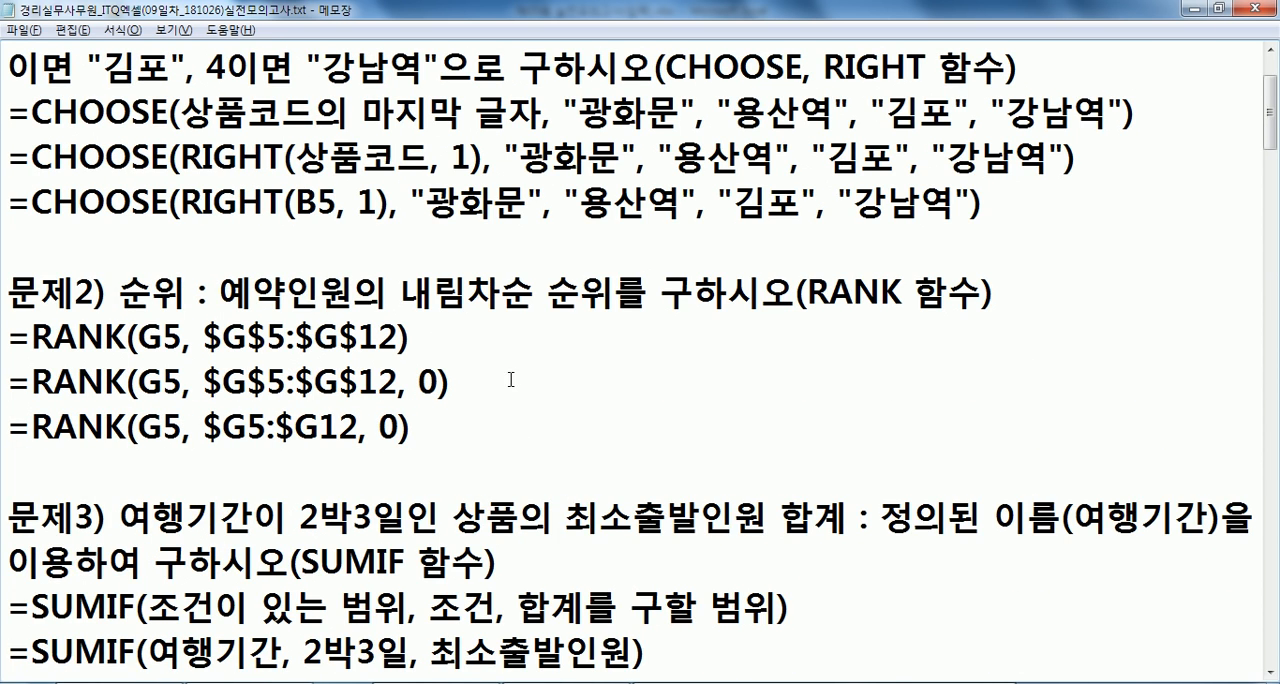
key(Return)
key(Return)
key(Return)
key(ctrl+v)
- Reduce the blank lines between the pasted G7 and G12 formulas to one line containing "..."
click(126, 429)
key(Delete)
key(Delete)
key(Delete)
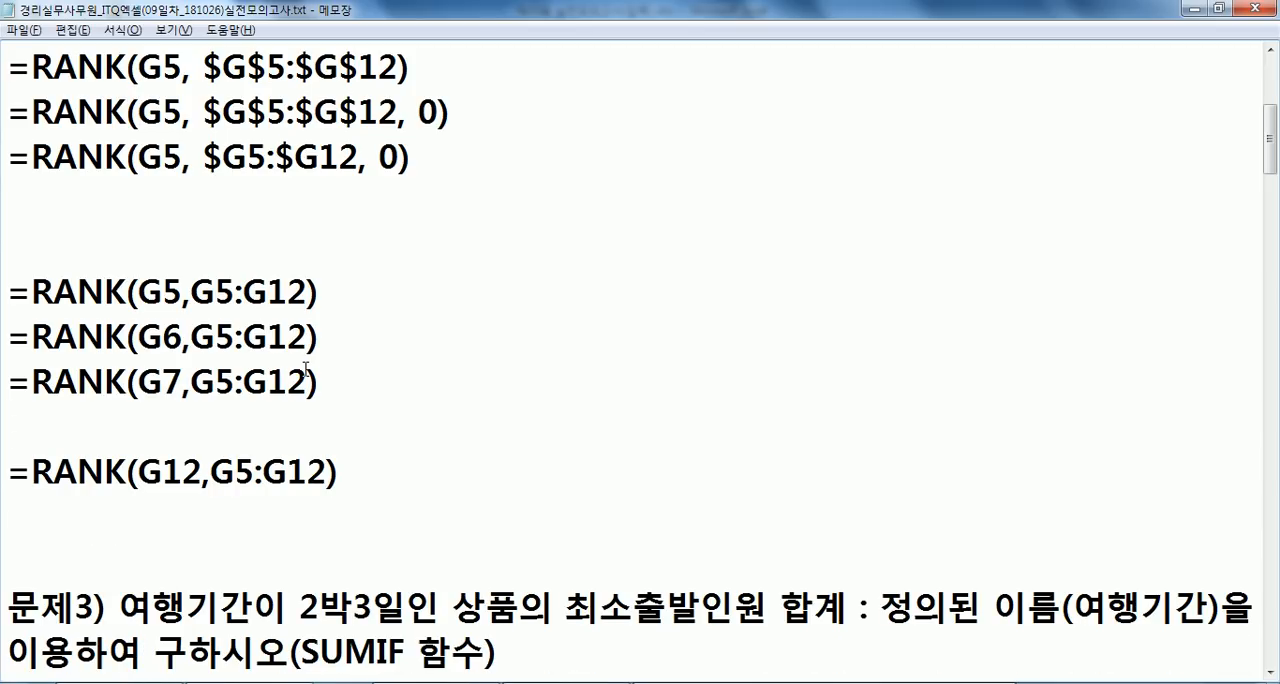
text(...)
- Check in Excel which cell holds the first pasted formula and prefix its line in the notes with J5
drag(139, 292, 183, 292)
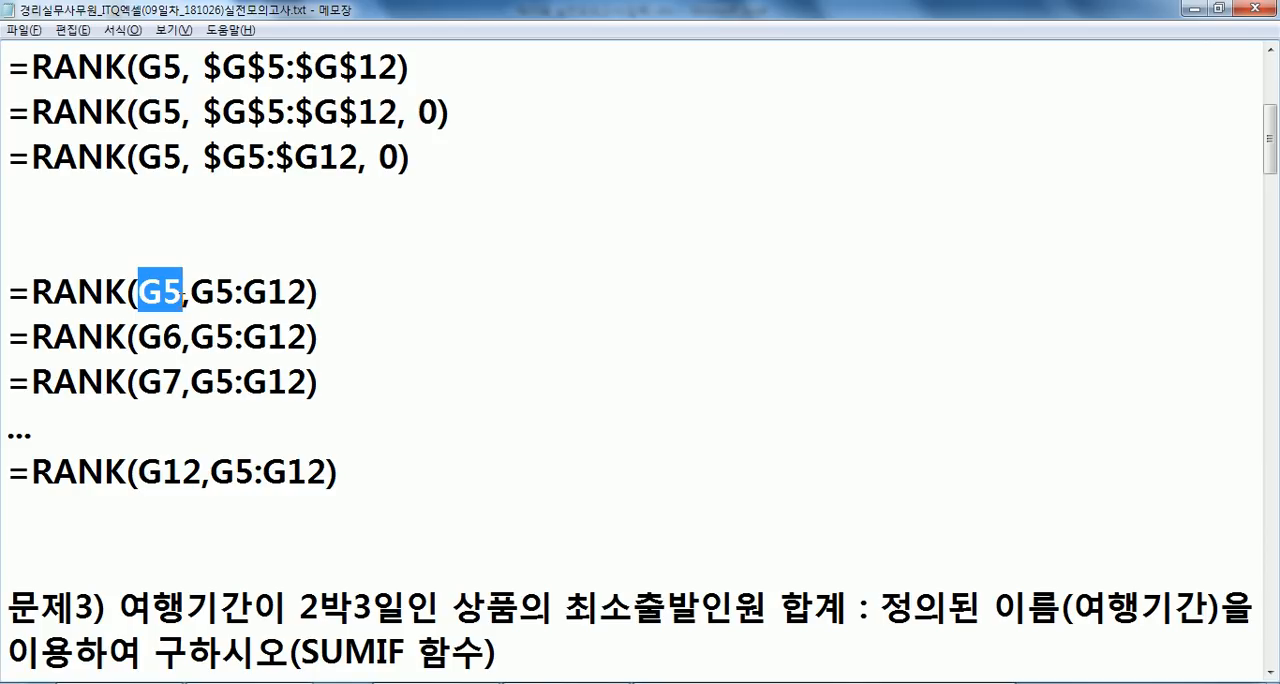
key(alt+Tab)
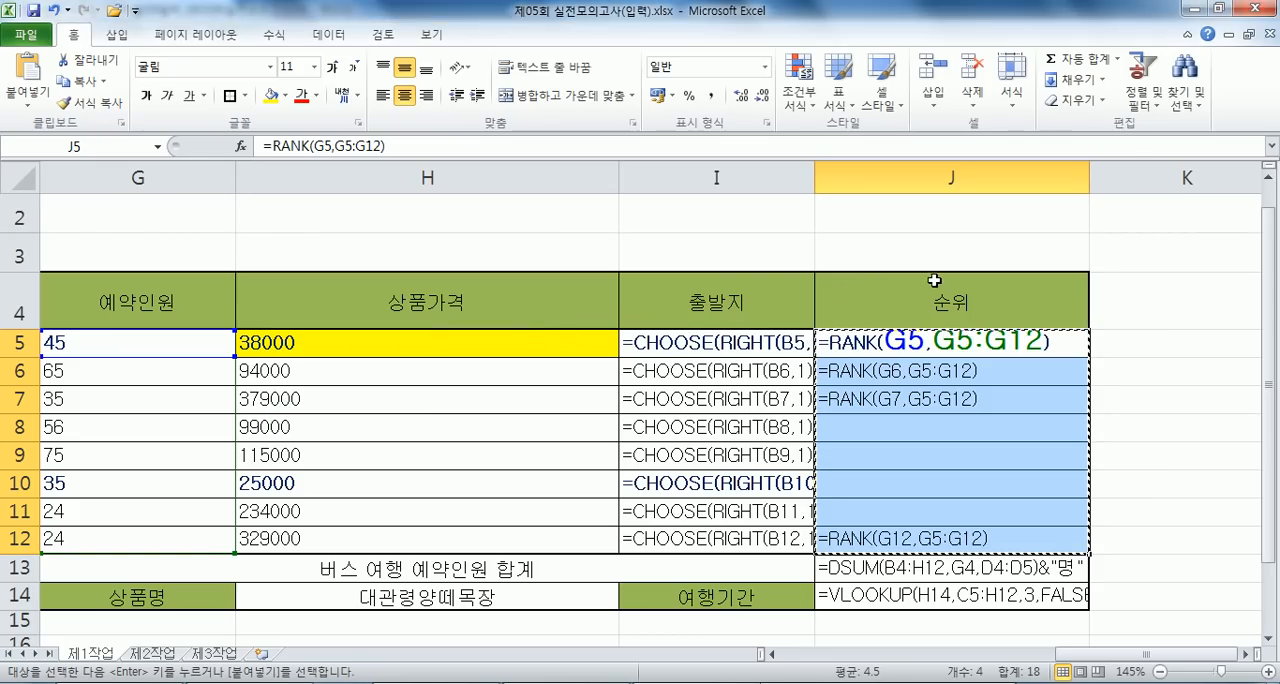
key(alt+Tab)
key(Home)
text(J5)
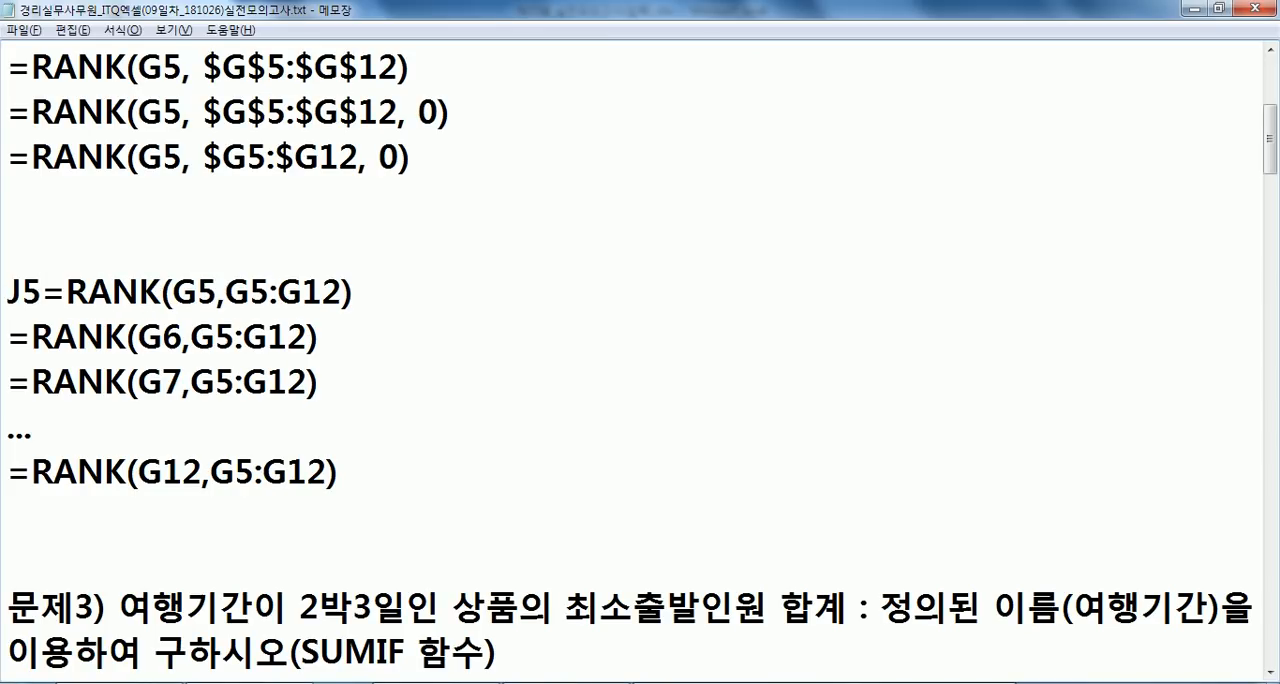
- Prefix the remaining pasted rank formulas in the notes with their cell addresses J6, J7 and J12
key(Down)
key(Home)
text(J6)
key(Down)
key(Left)
key(Left)
text(J7)
key(Down)
key(Down)
key(Down)
key(Left)
key(Up)
text(J12)
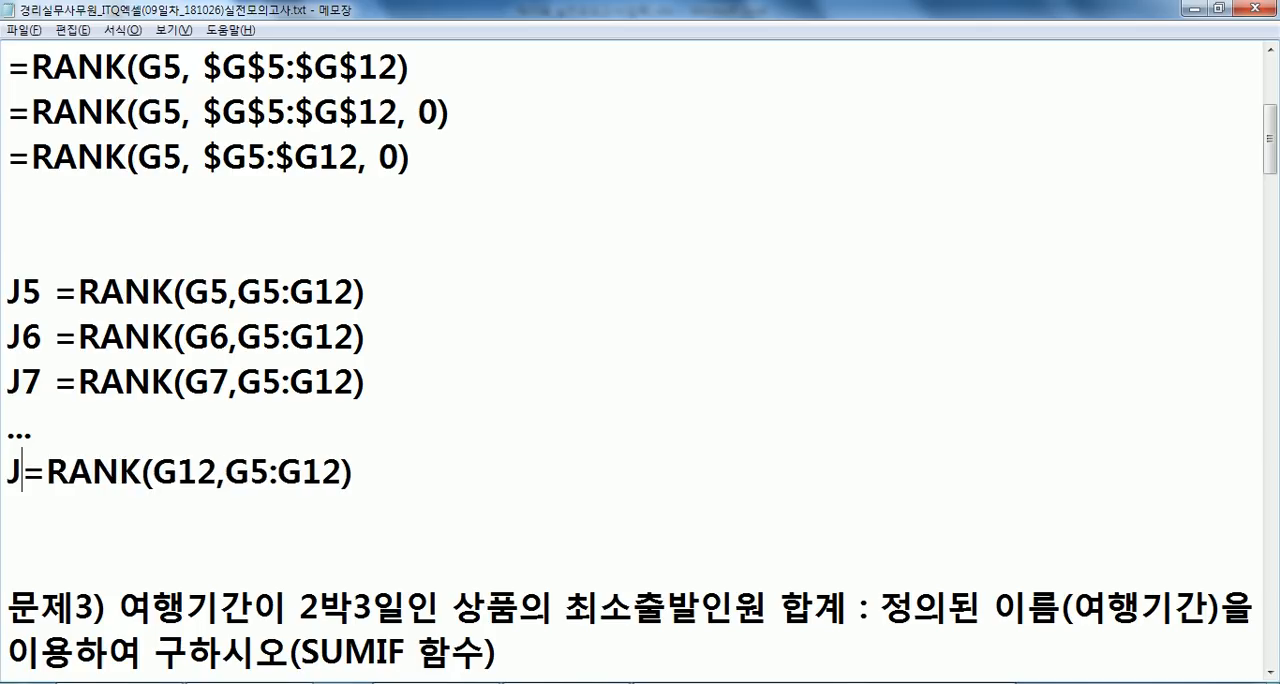
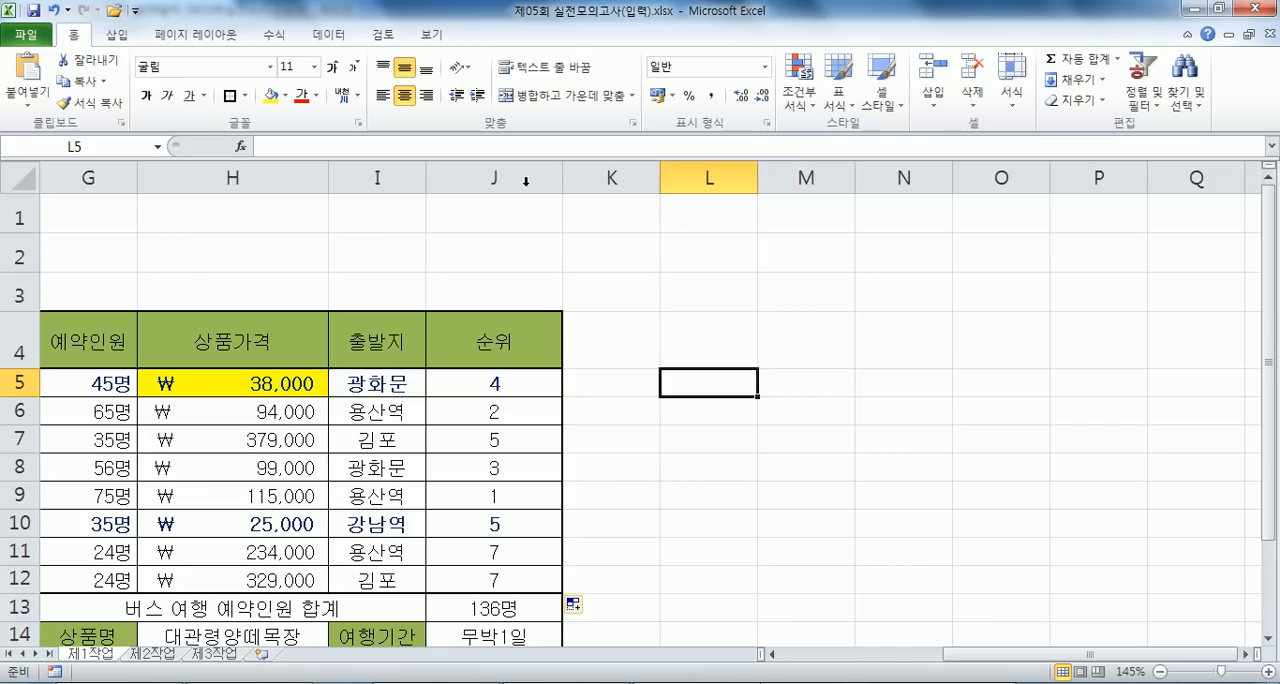
- Review the summary formulas in E13:J14 and the CHOOSE formula in I5 on the 제1작업 sheet
drag(960, 660, 853, 655)
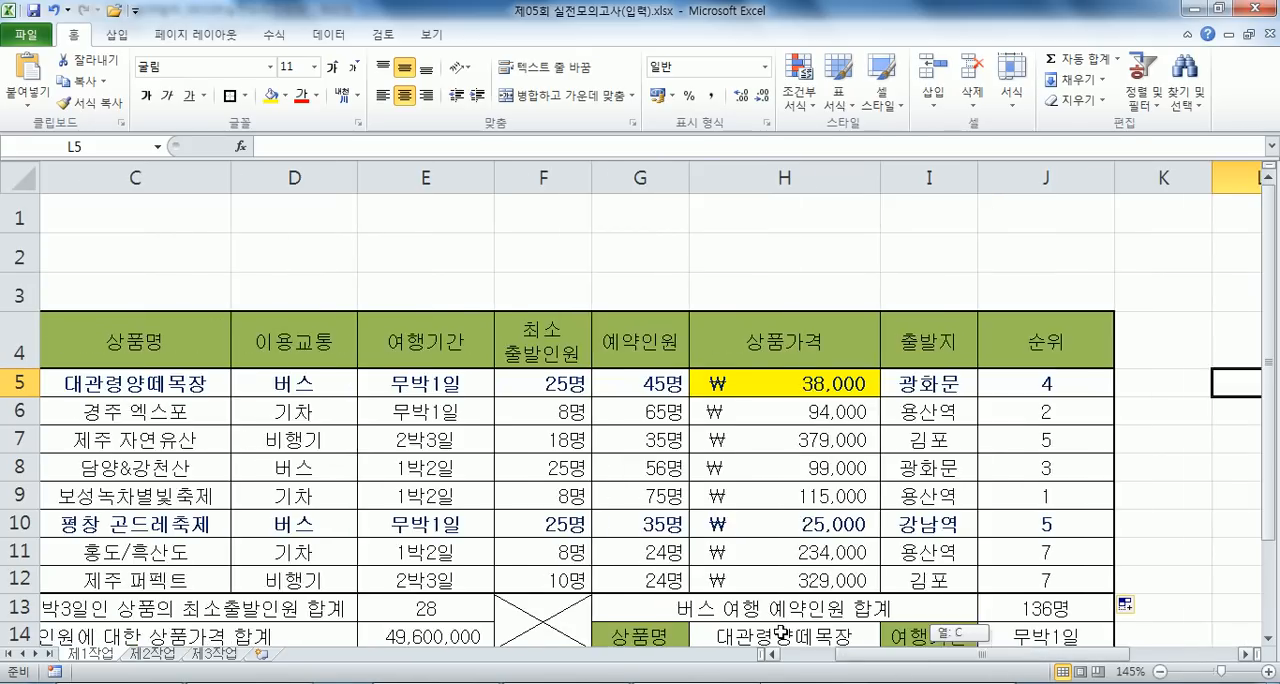
scroll(480, 510, down, 2)
click(406, 382)
click(408, 407)
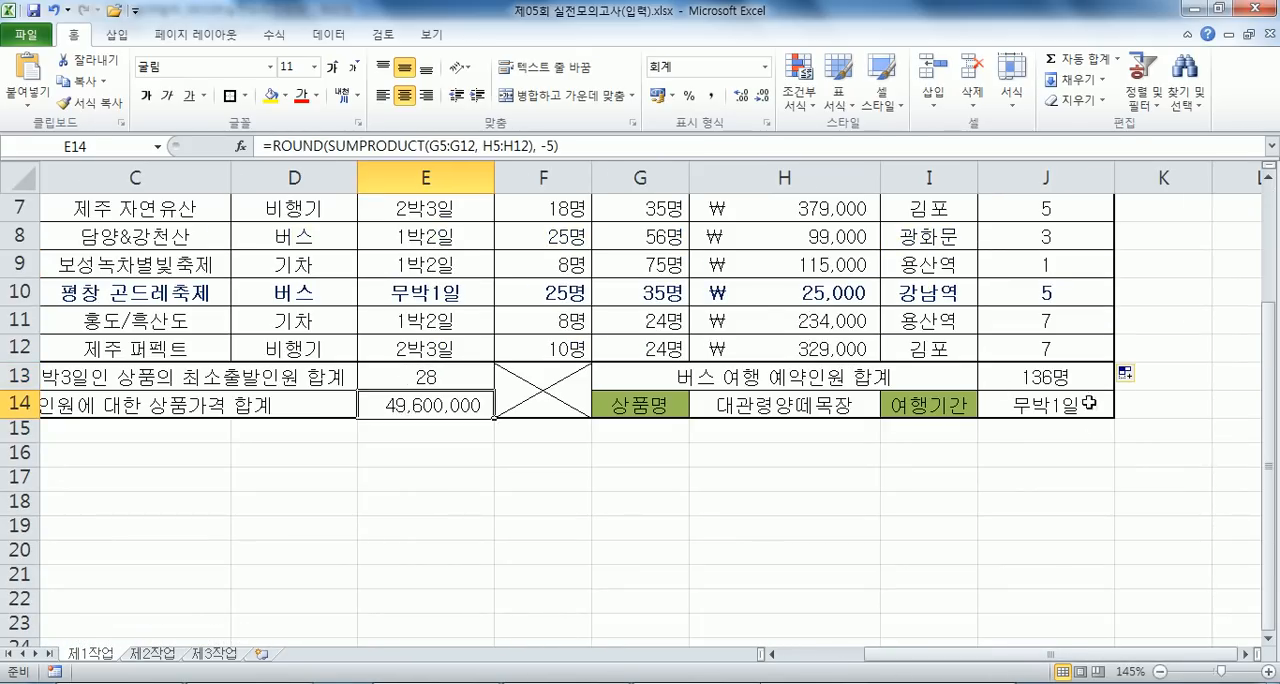
drag(381, 383, 1048, 385)
scroll(945, 400, up, 2)
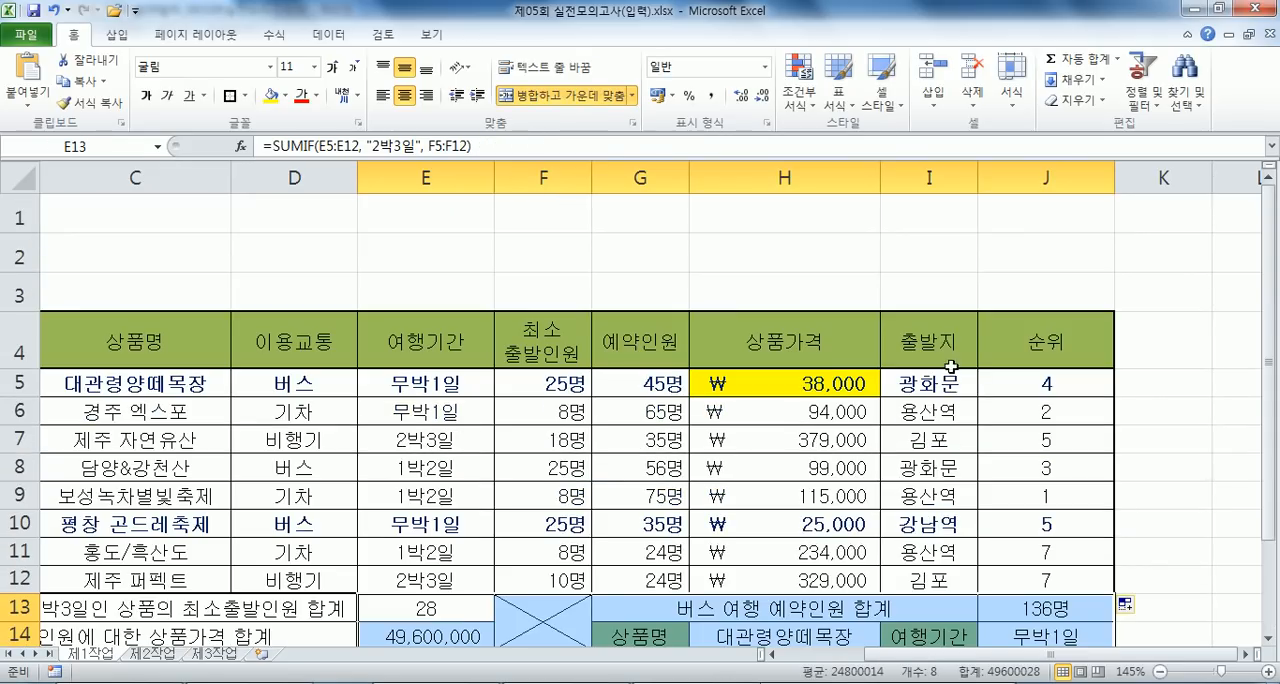
click(958, 380)
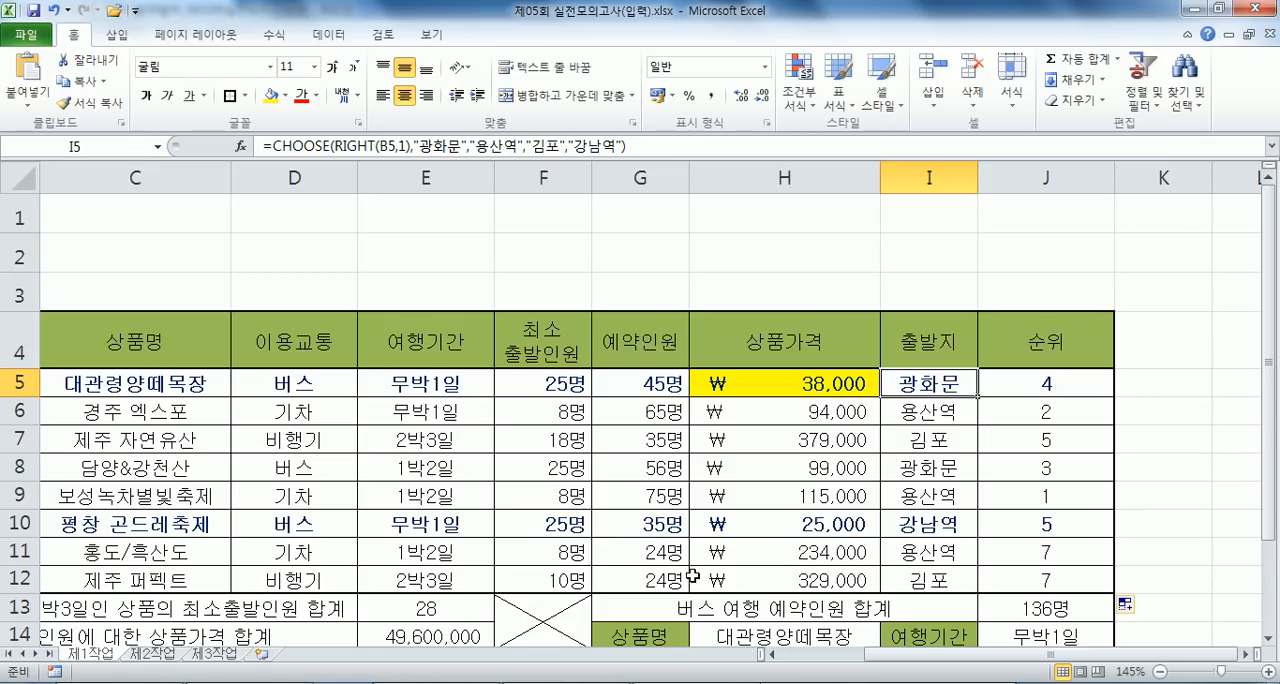
- Copy B4:H12 from 제1작업 and paste it at B2 of 제2작업, keeping the source column widths as well as all contents
ctrl+scroll(627, 585, down, 2)
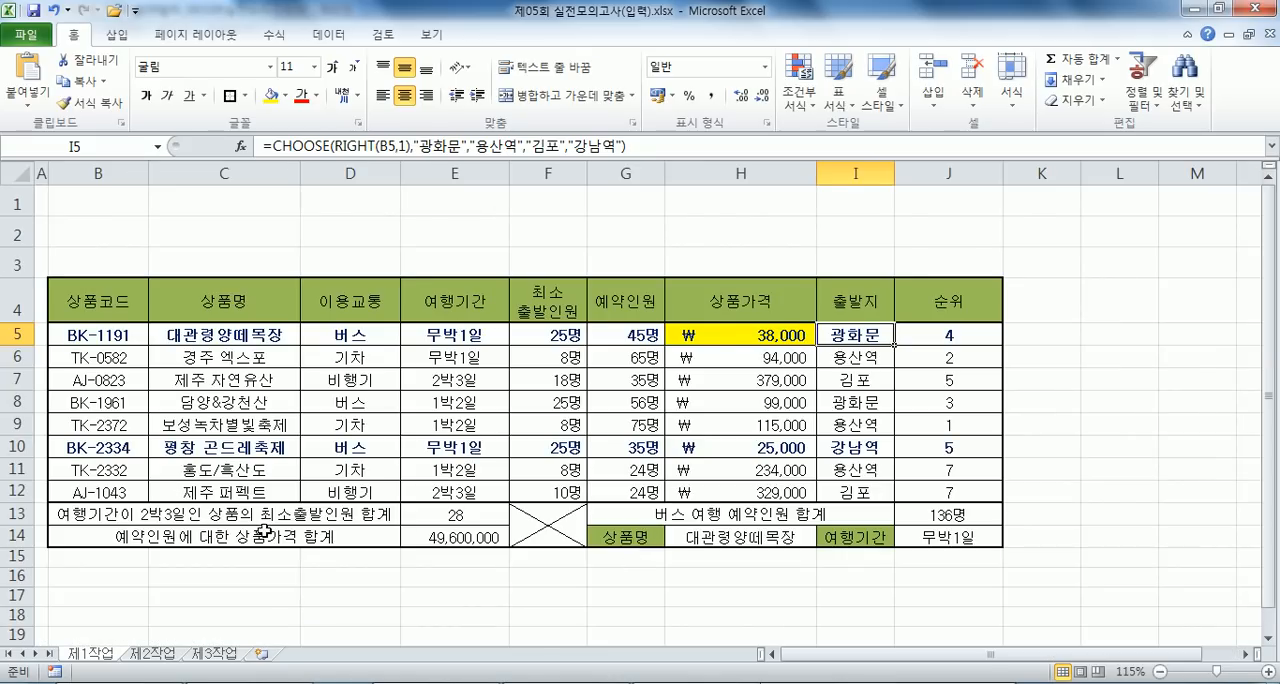
ctrl+scroll(231, 494, down, 1)
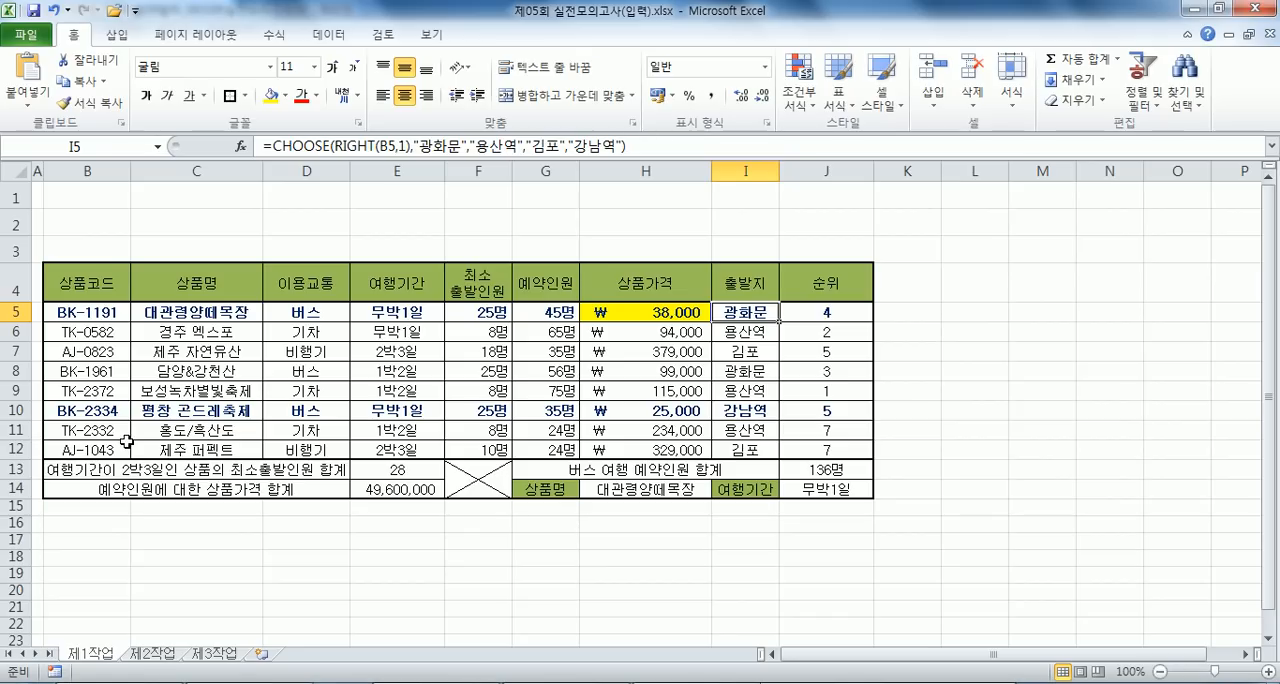
drag(72, 272, 613, 450)
key(ctrl+c)
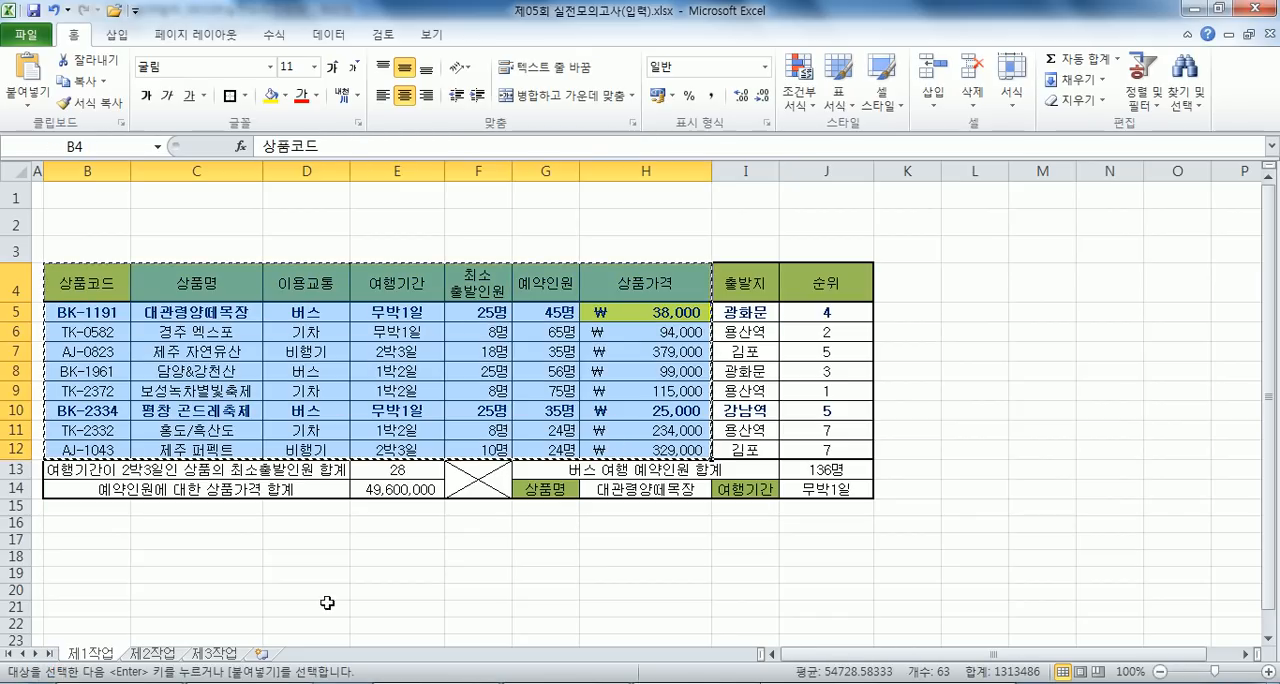
click(150, 652)
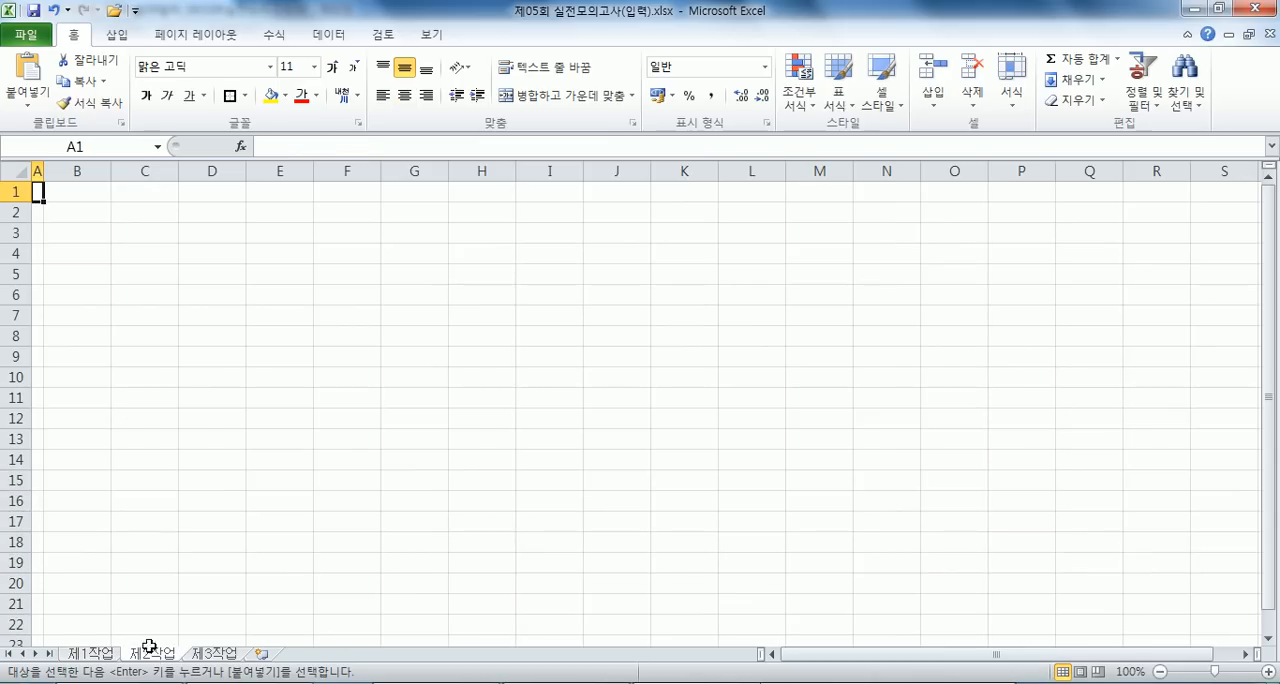
right_click(89, 216)
click(127, 316)
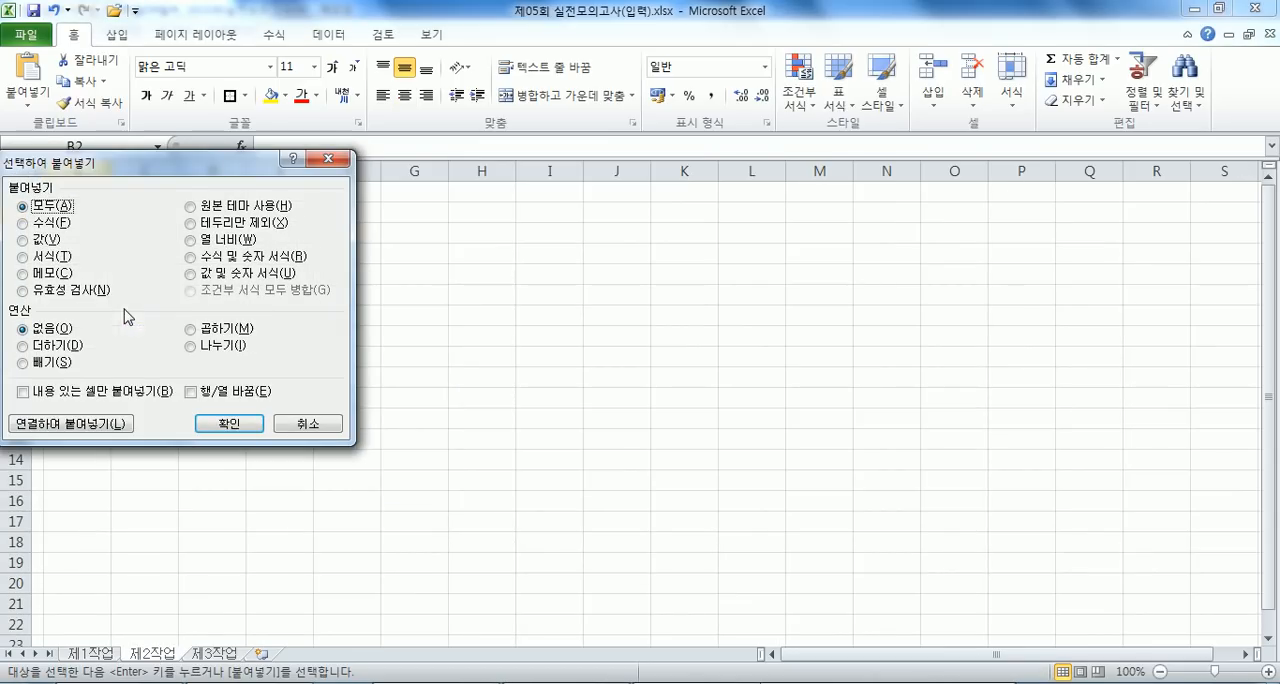
click(203, 242)
click(229, 424)
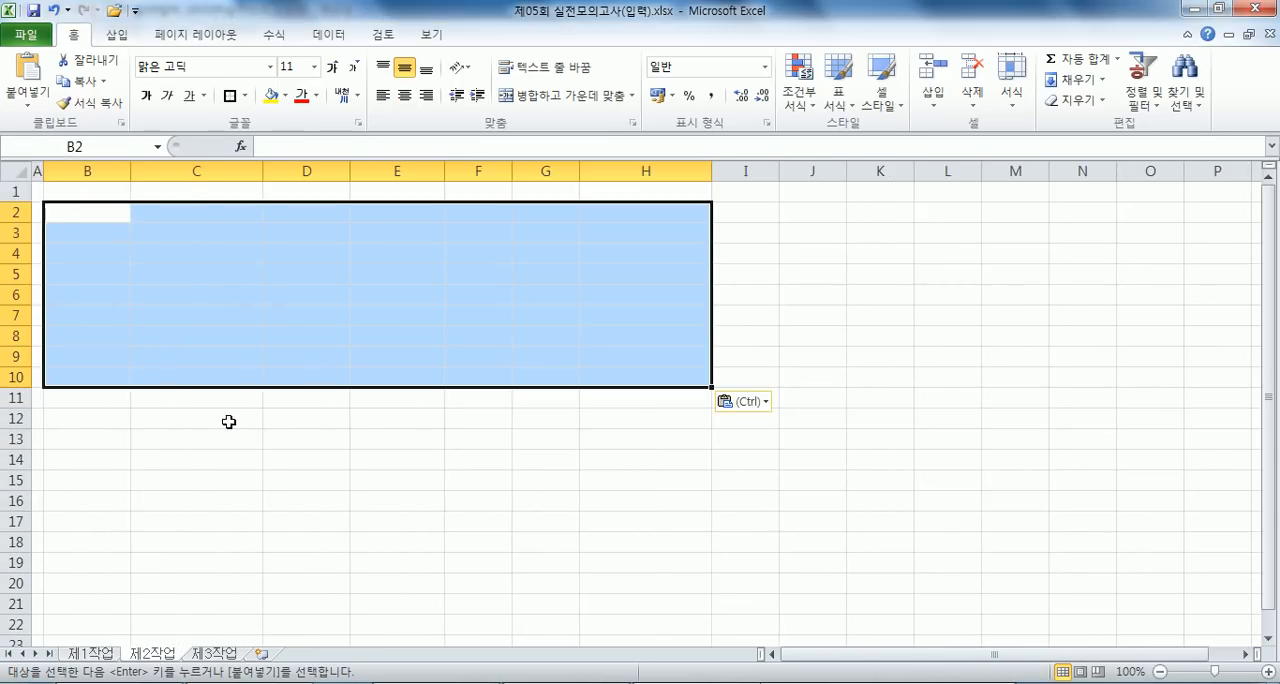
key(ctrl+v)
click(99, 222)
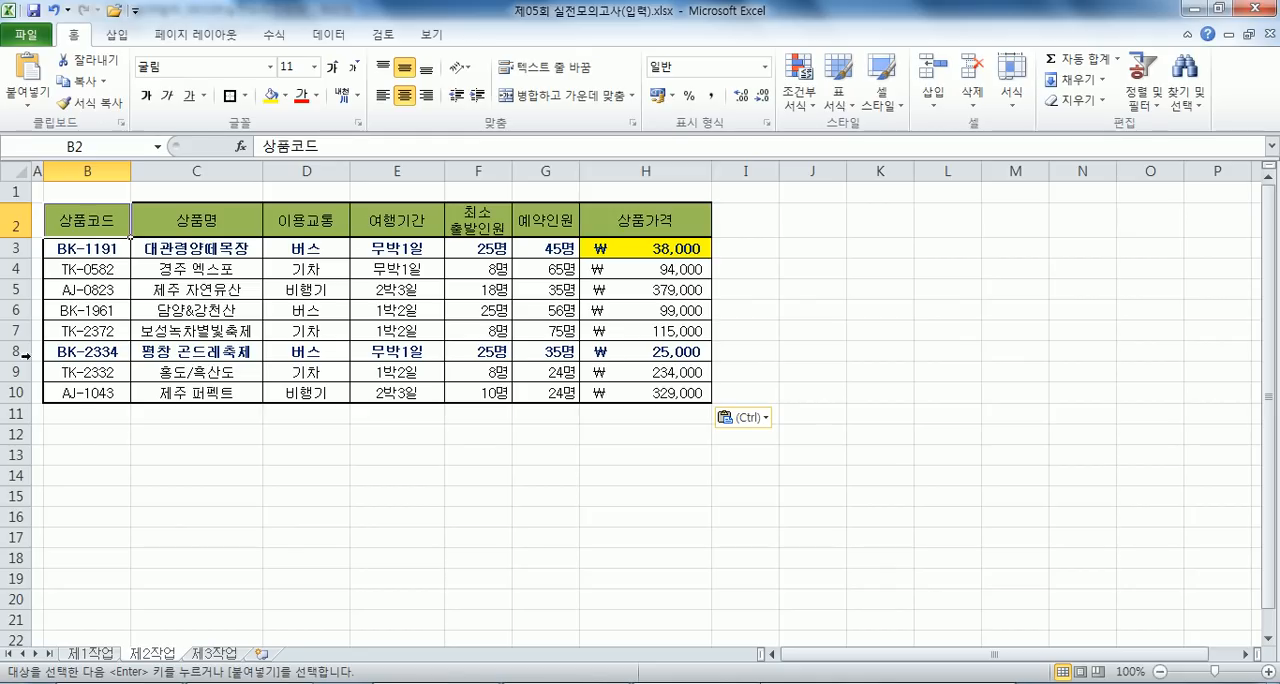
- Merge and center B11:G11 below the pasted table and enter the label "상품가격의 전체 평균"
drag(80, 411, 535, 413)
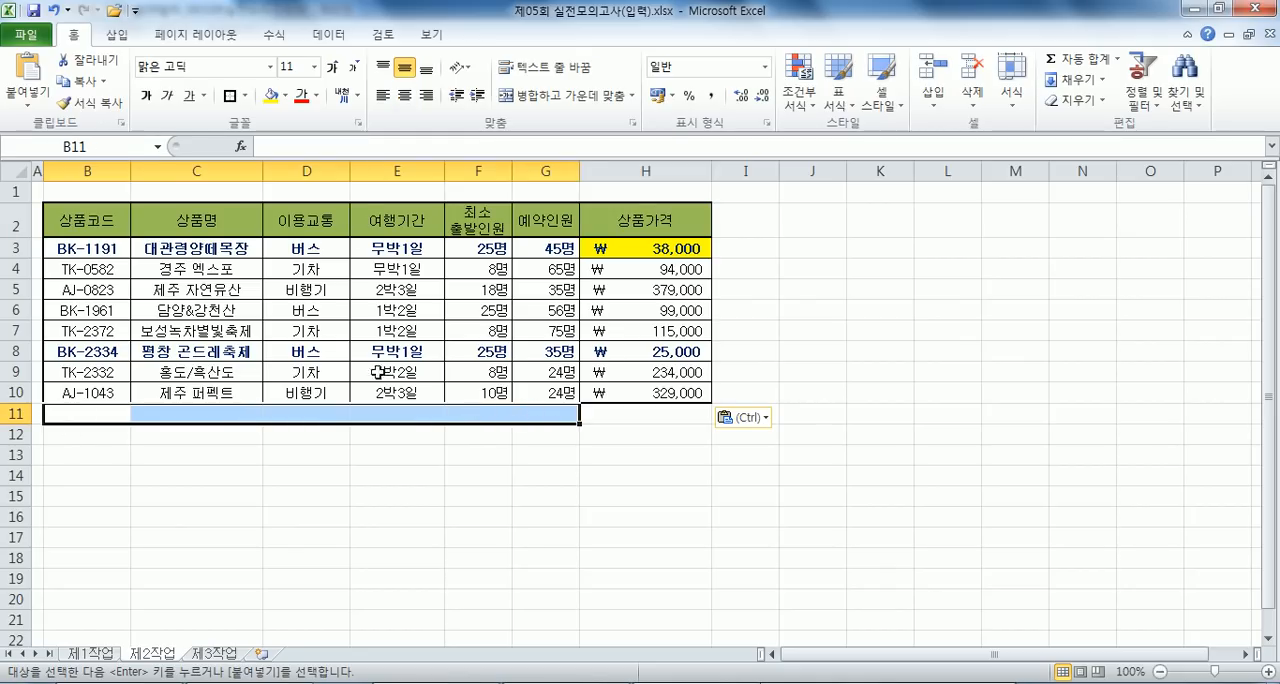
click(528, 96)
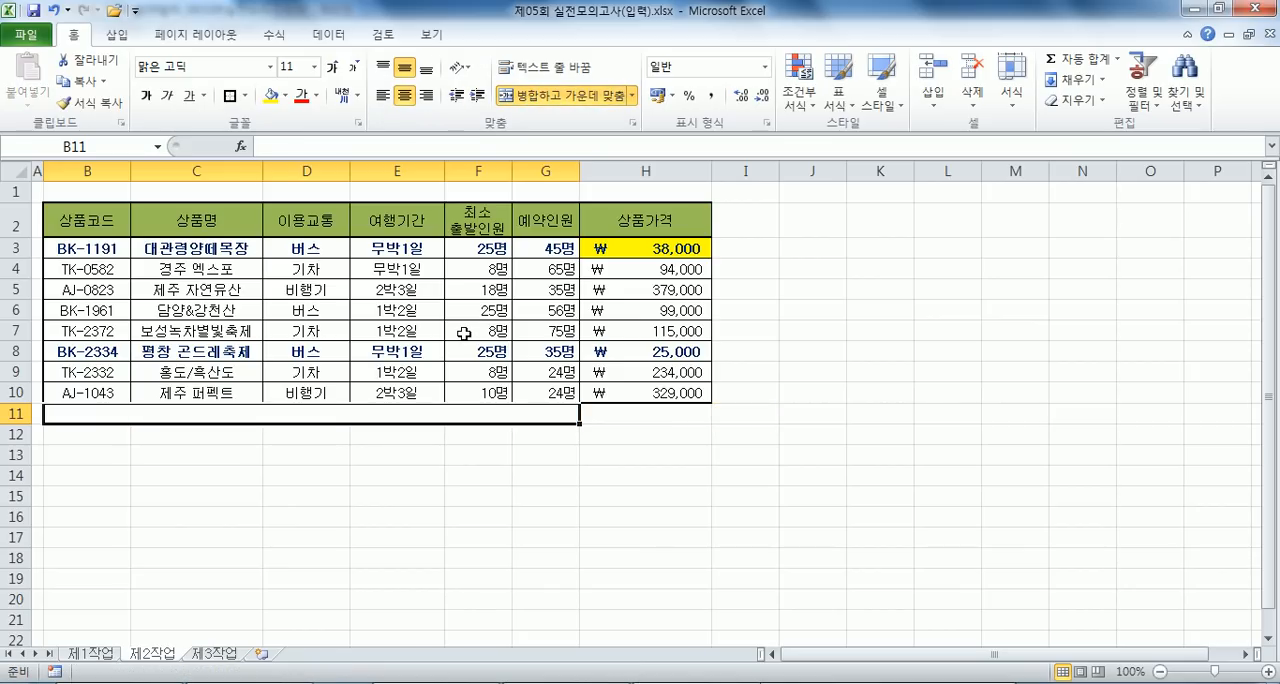
text(TKO)
key(Escape)
key(Hangul)
text(사ㅇ품가격의)
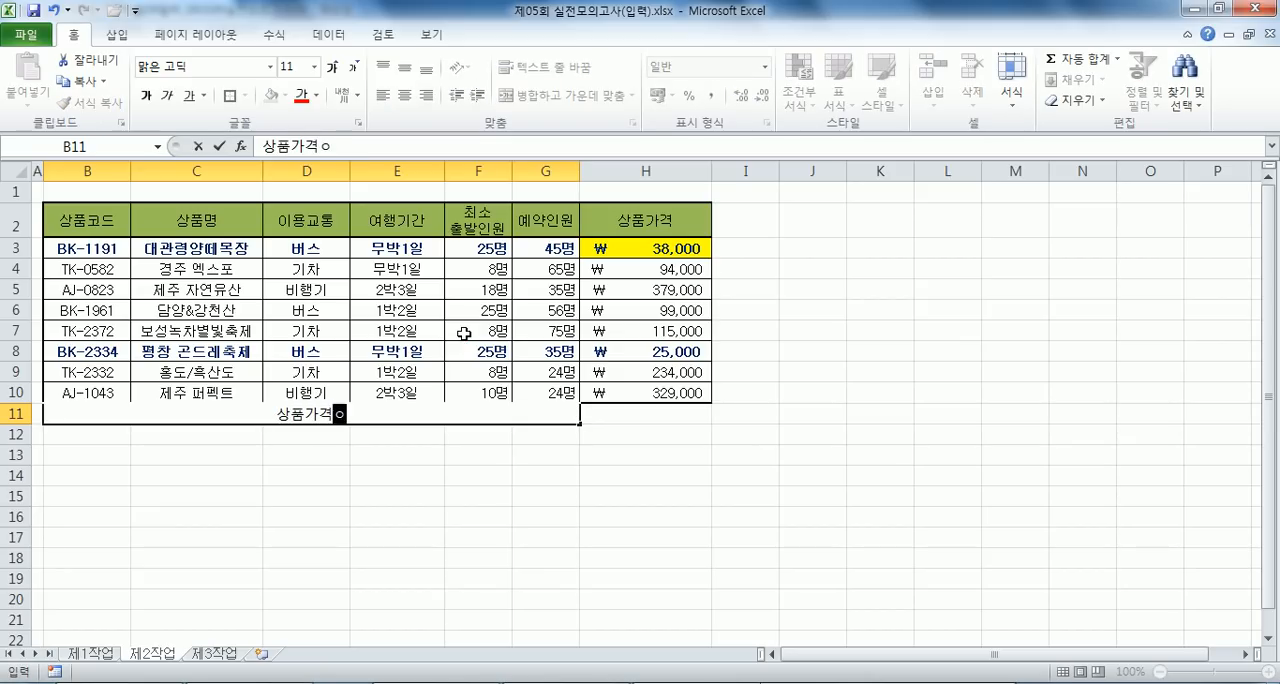
text( 전체 평균)
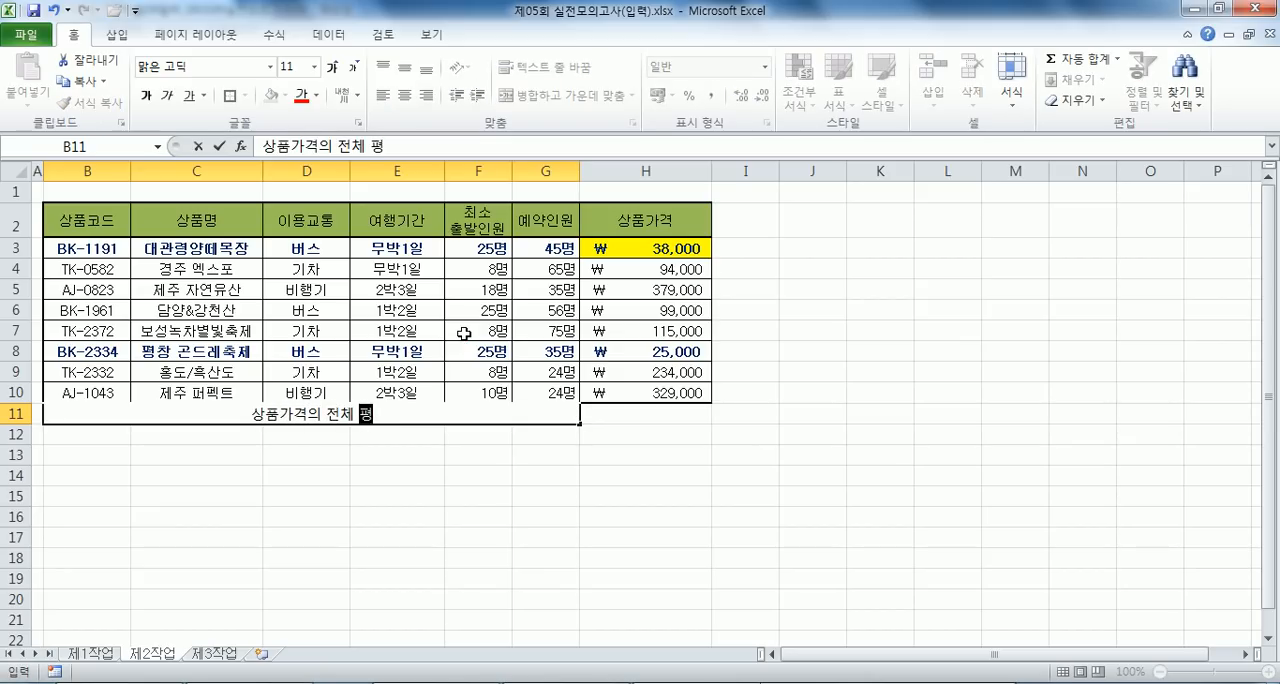
key(Return)
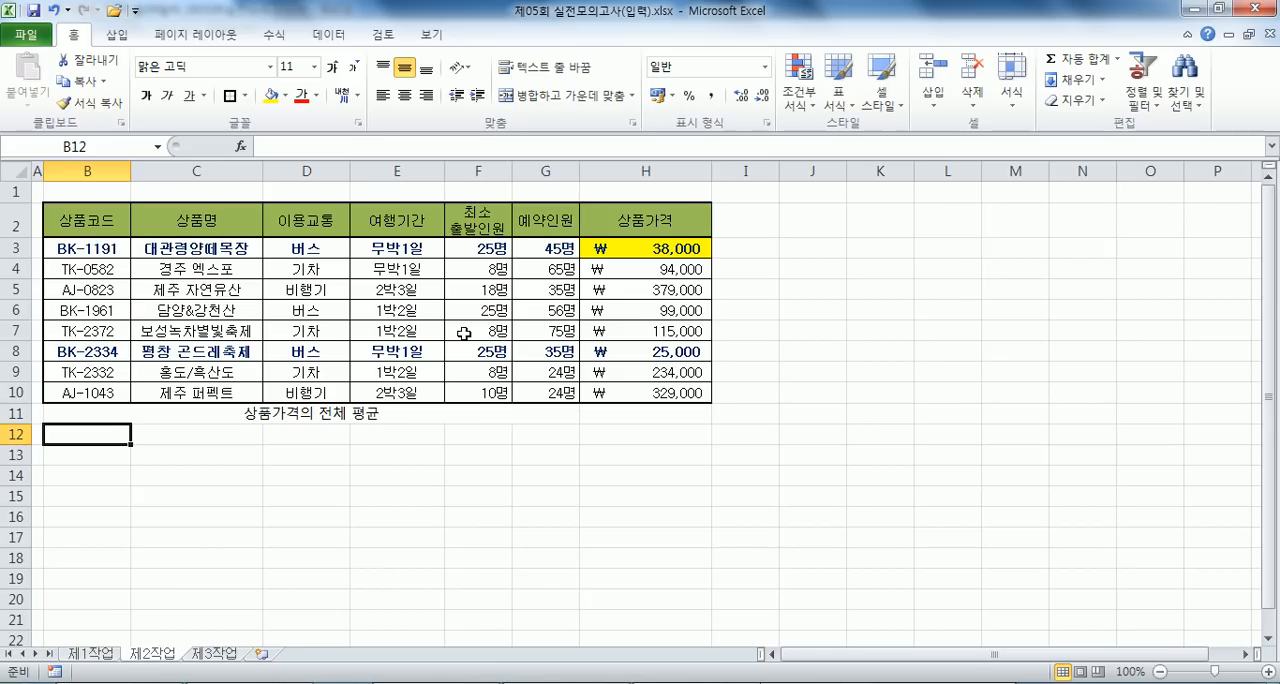
- Calculate the average product price in H11 with =AVERAGE(H3:H10)
click(650, 410)
drag(666, 249, 655, 408)
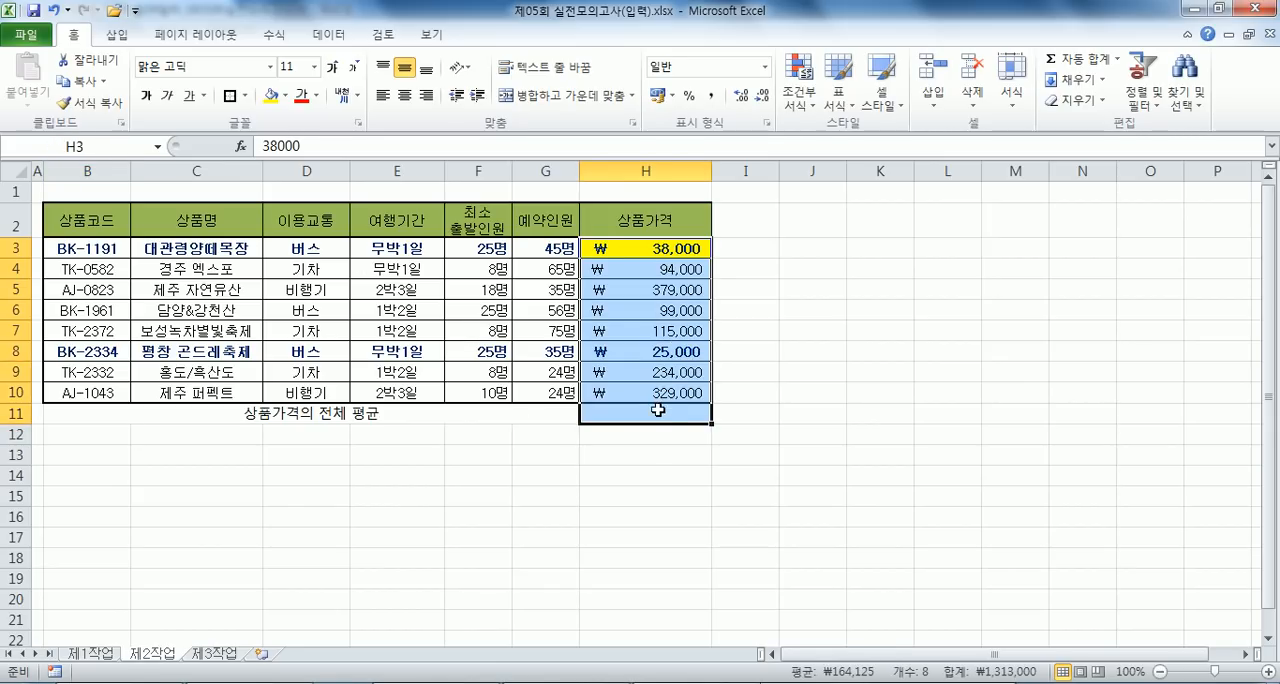
click(651, 411)
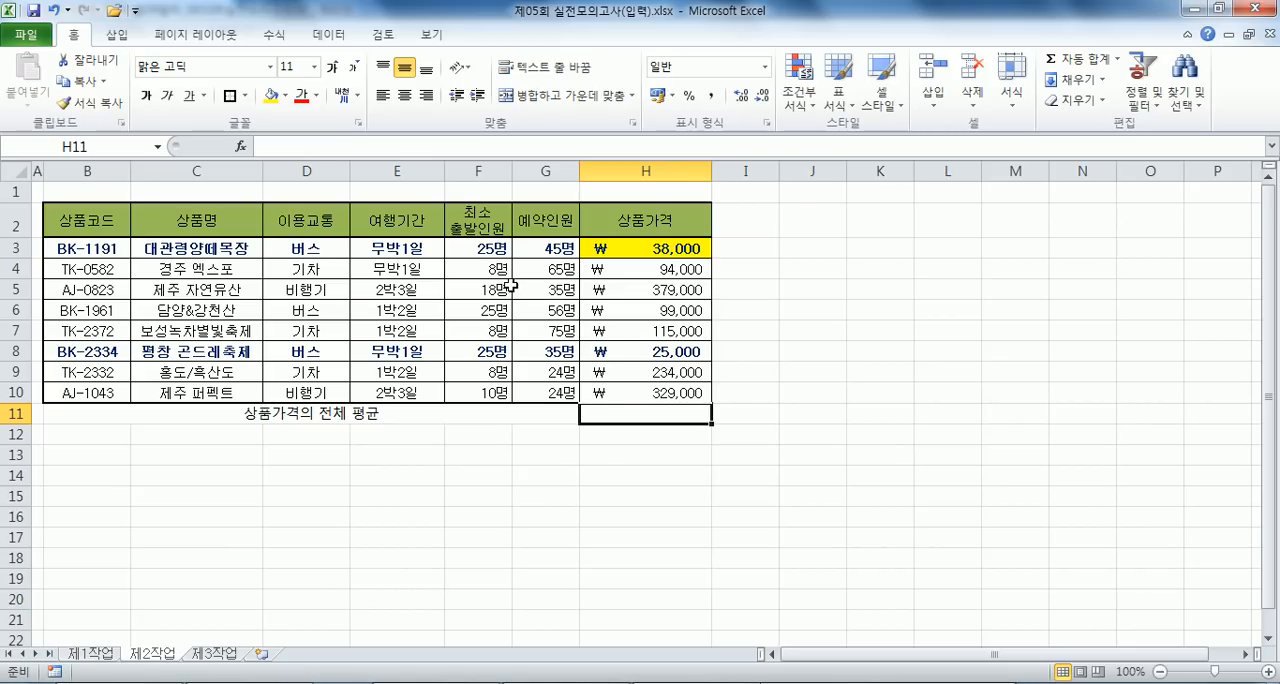
click(335, 34)
click(276, 34)
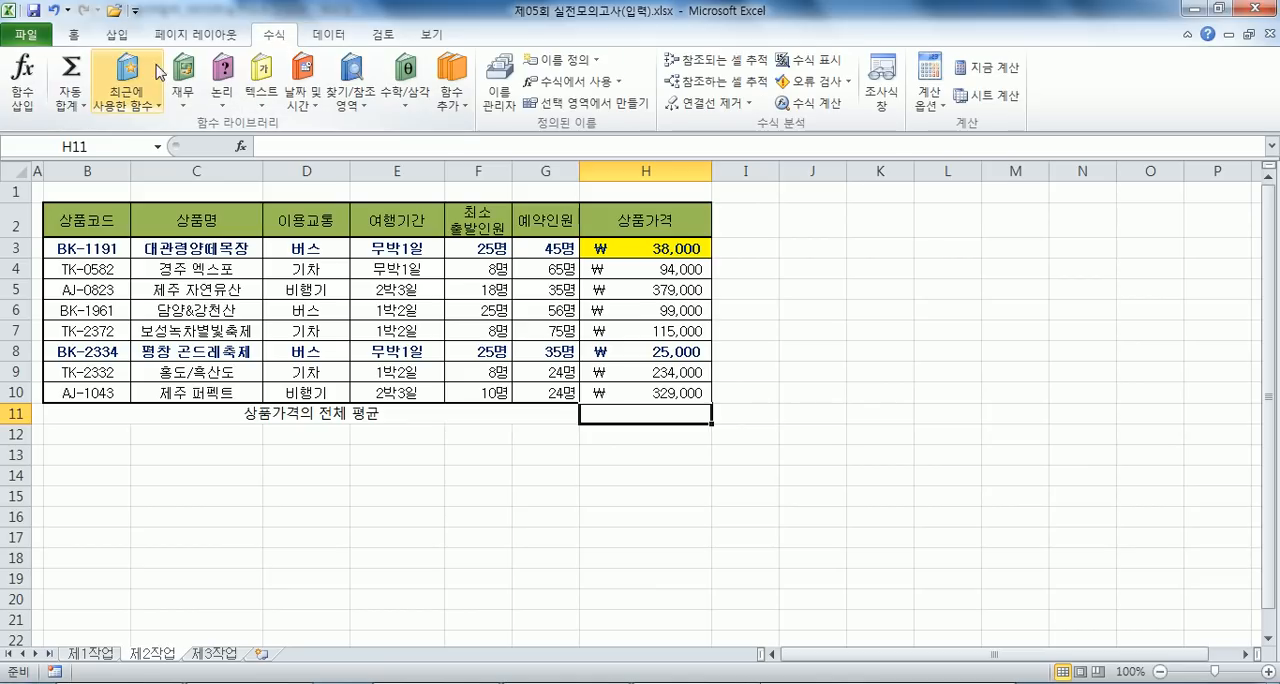
click(70, 104)
click(84, 146)
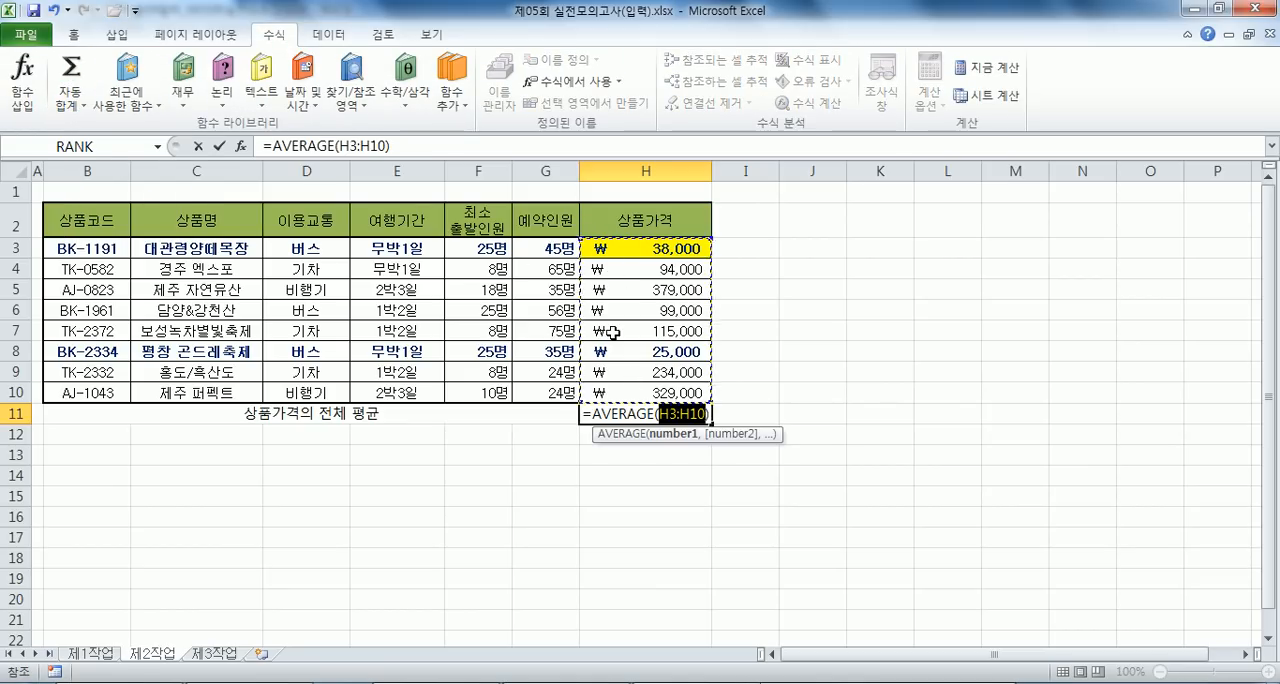
key(Return)
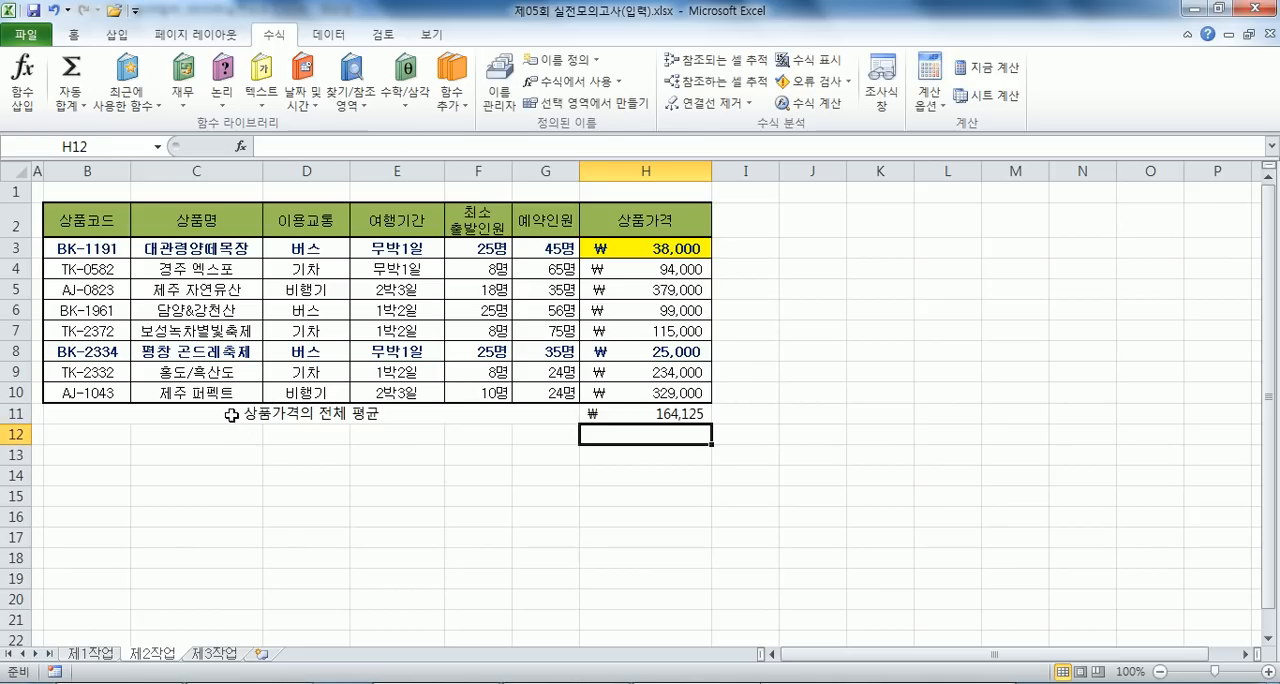
- Add thick solid borders around B11:H11 and between the merged label and the average cell
drag(231, 414, 588, 413)
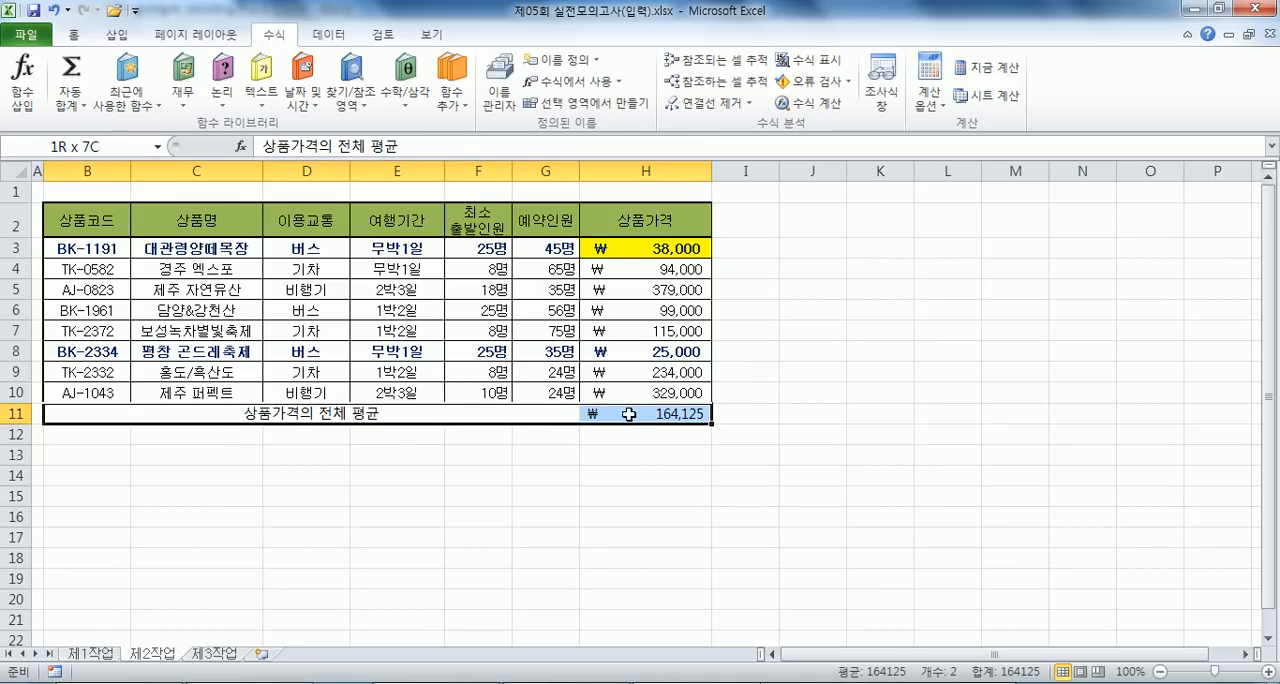
click(529, 489)
drag(130, 414, 637, 415)
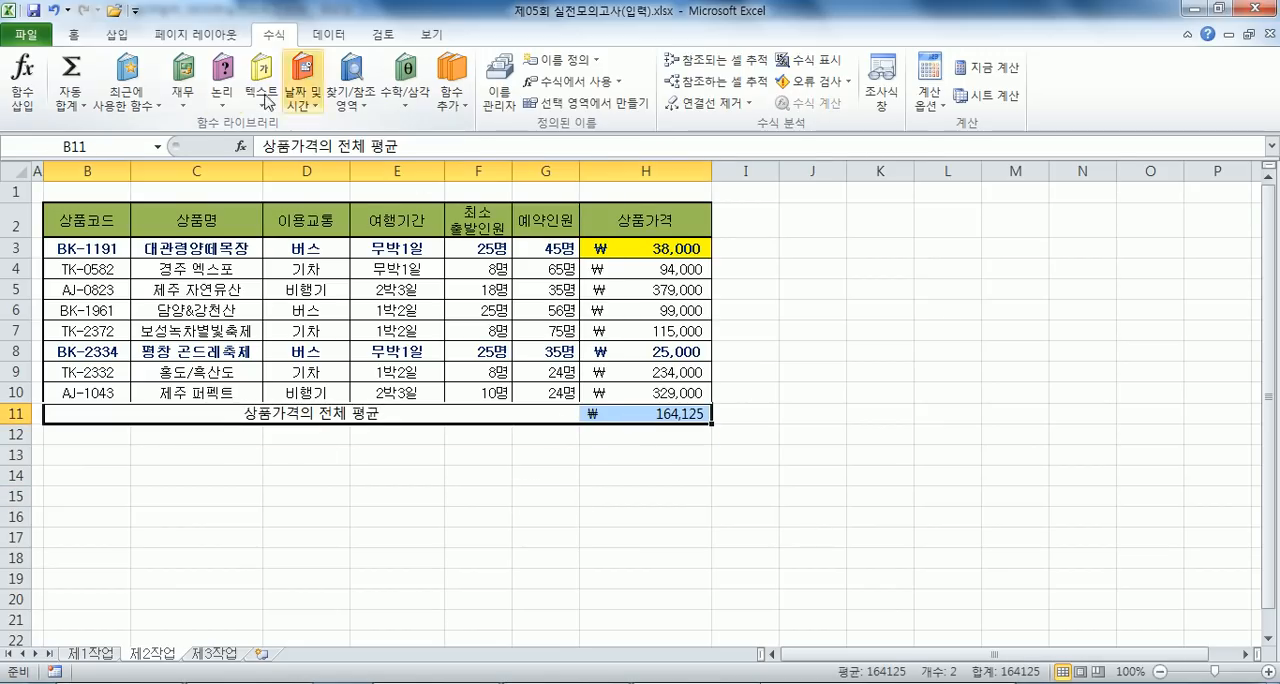
key(ctrl+1)
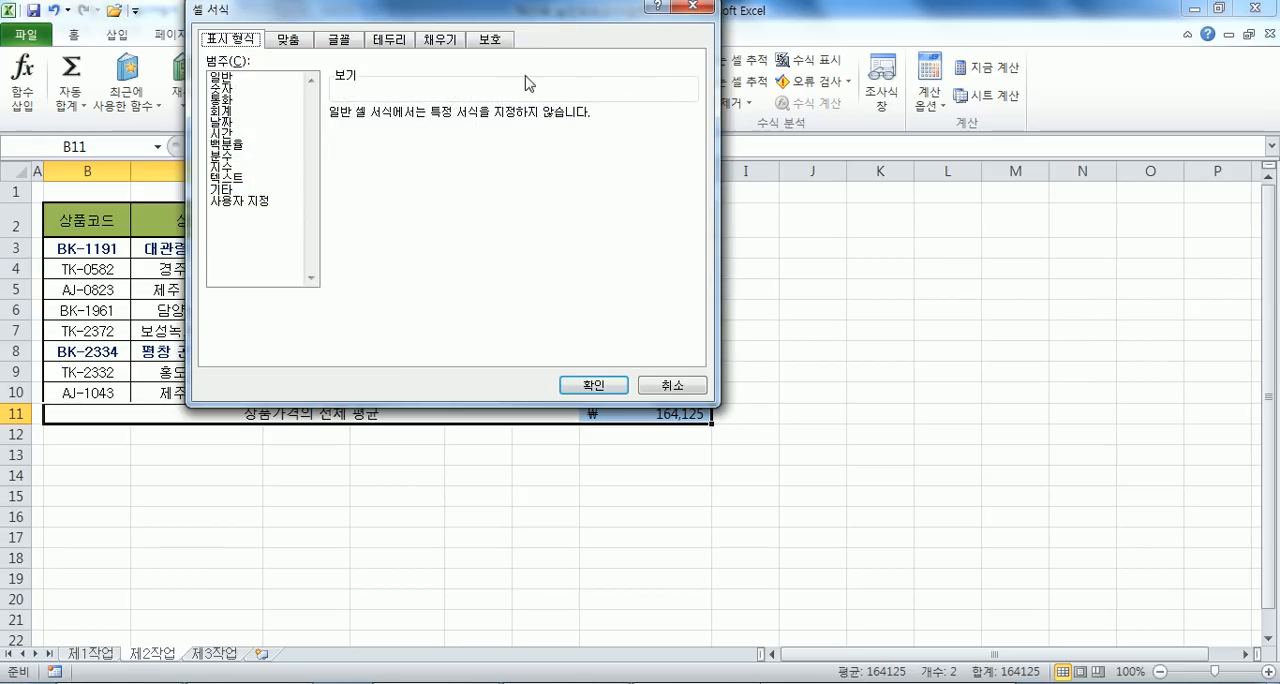
click(394, 40)
drag(440, 18, 783, 40)
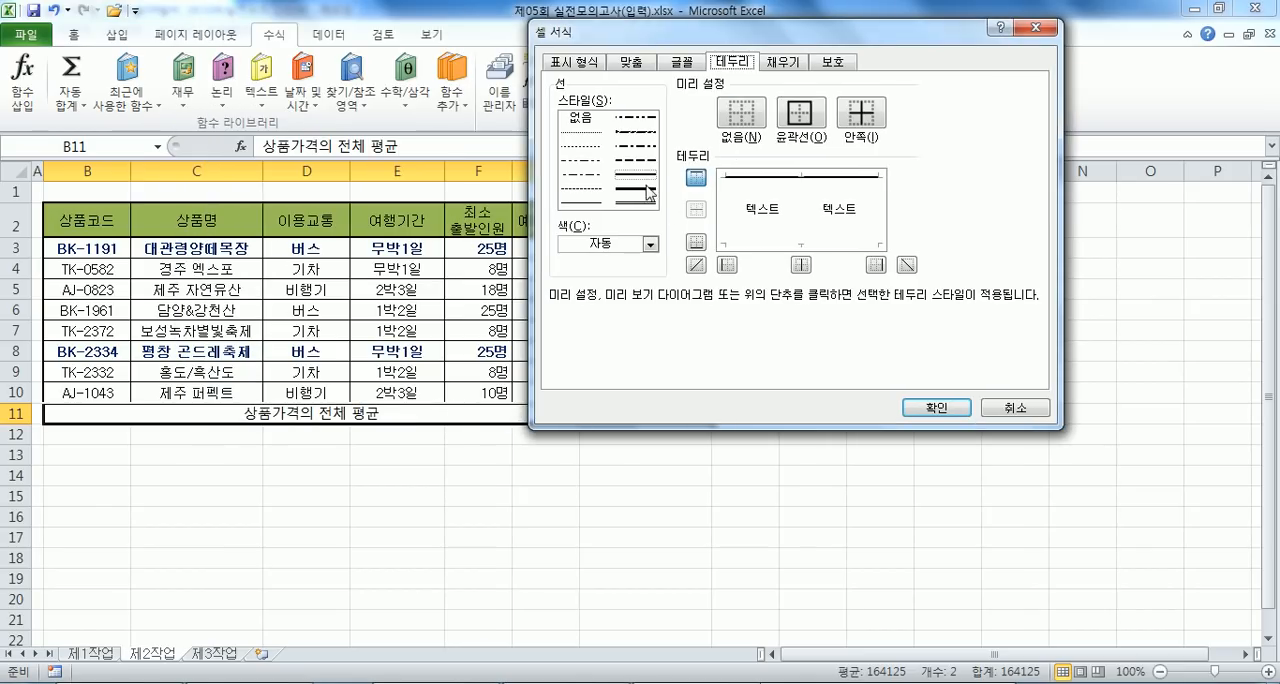
click(725, 232)
click(802, 244)
click(806, 208)
click(880, 222)
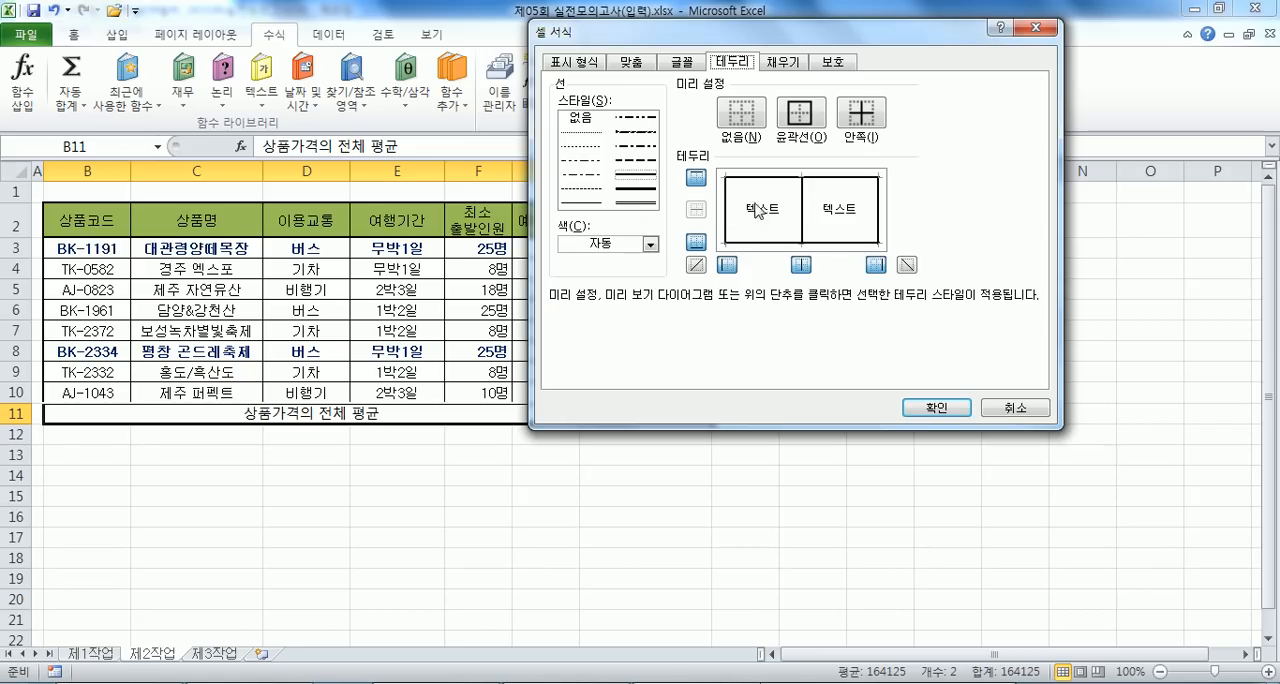
click(936, 408)
click(648, 476)
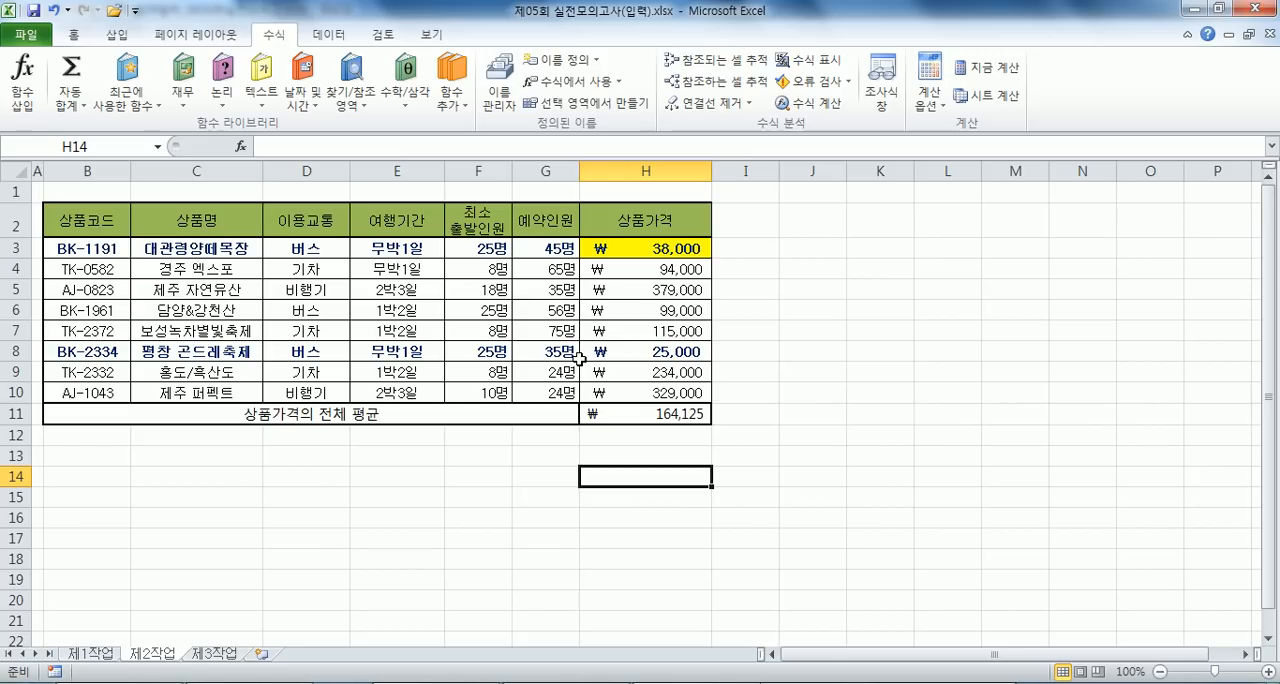
- Enter 165000 in H12 as a sample target value for the average in H11
click(670, 412)
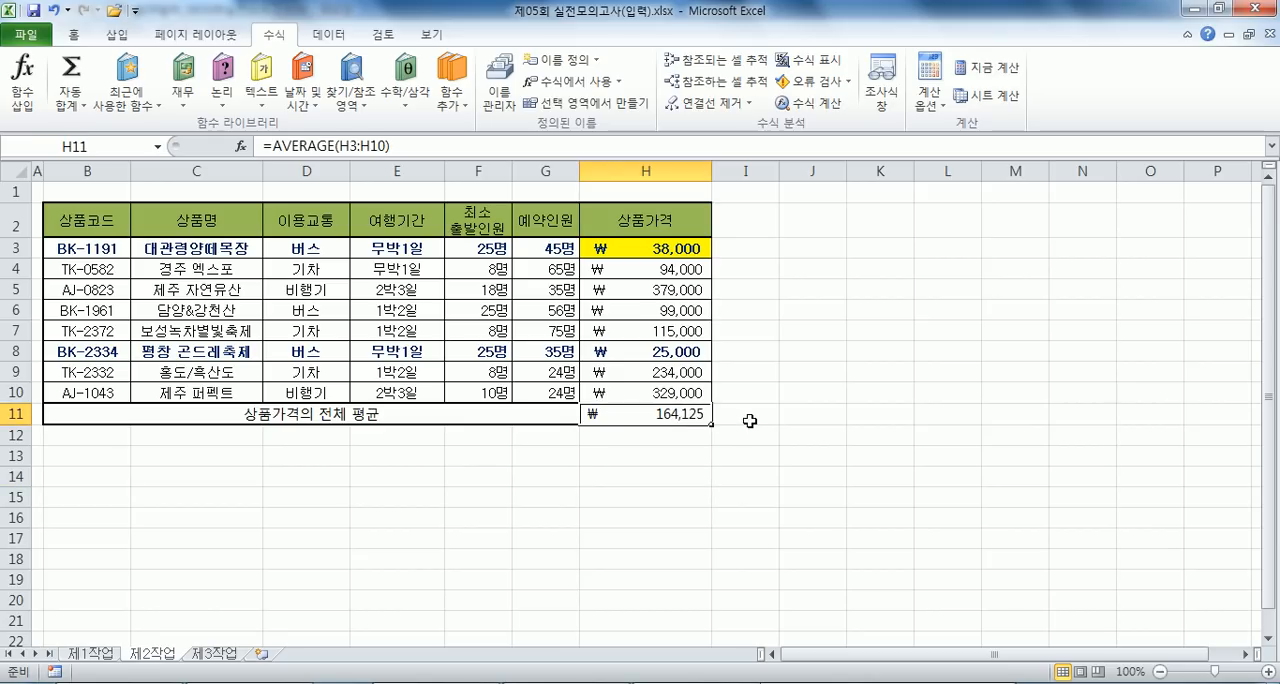
click(642, 440)
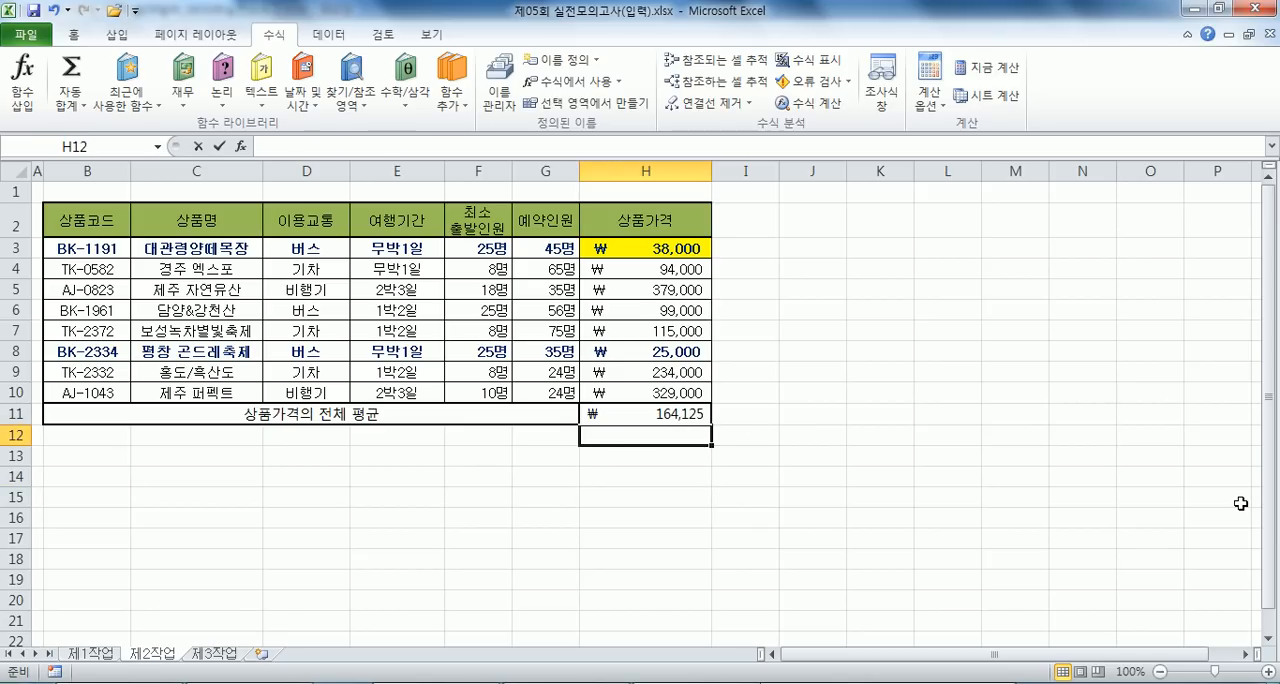
text(165000)
key(Return)
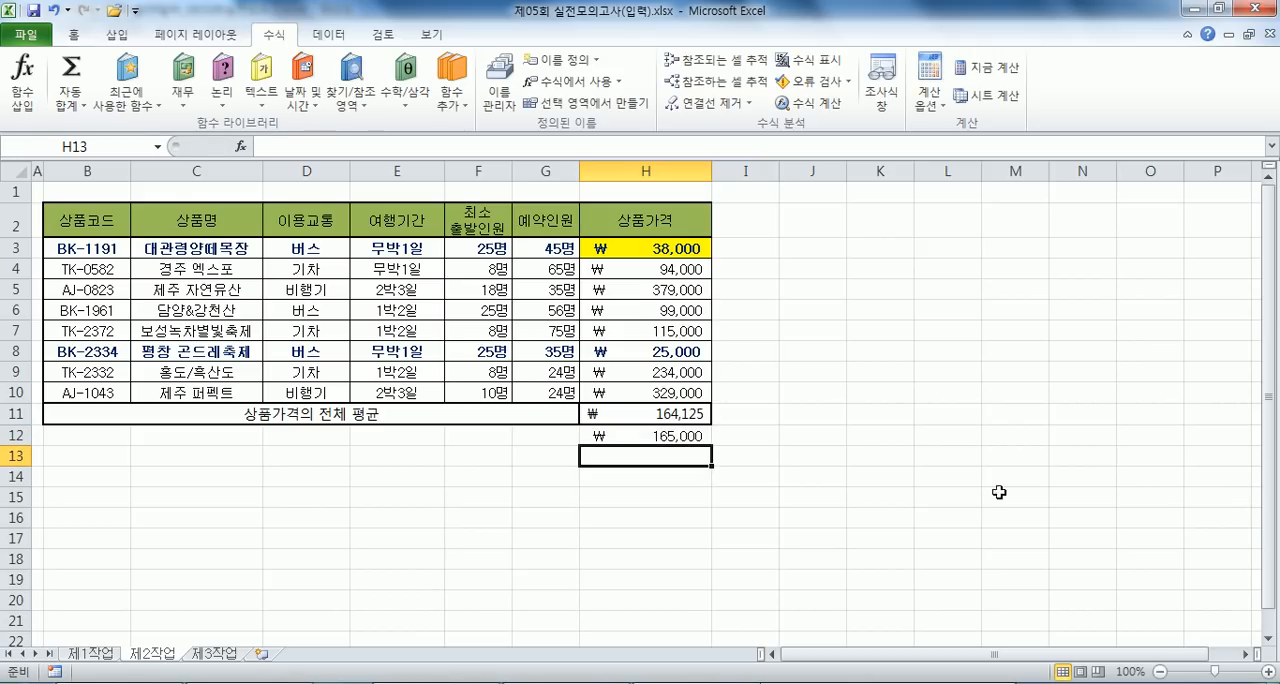
- Compare the average formula in H11 with the price in H3, and clear the sample value from H12
click(664, 416)
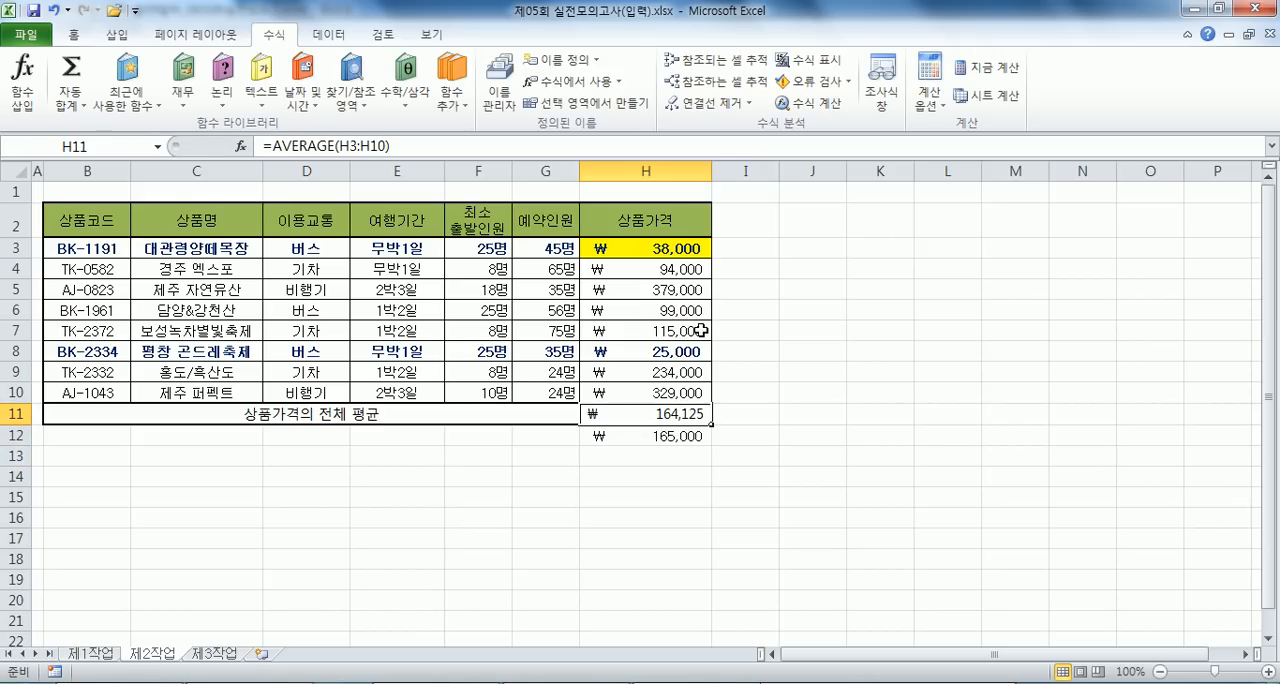
click(646, 250)
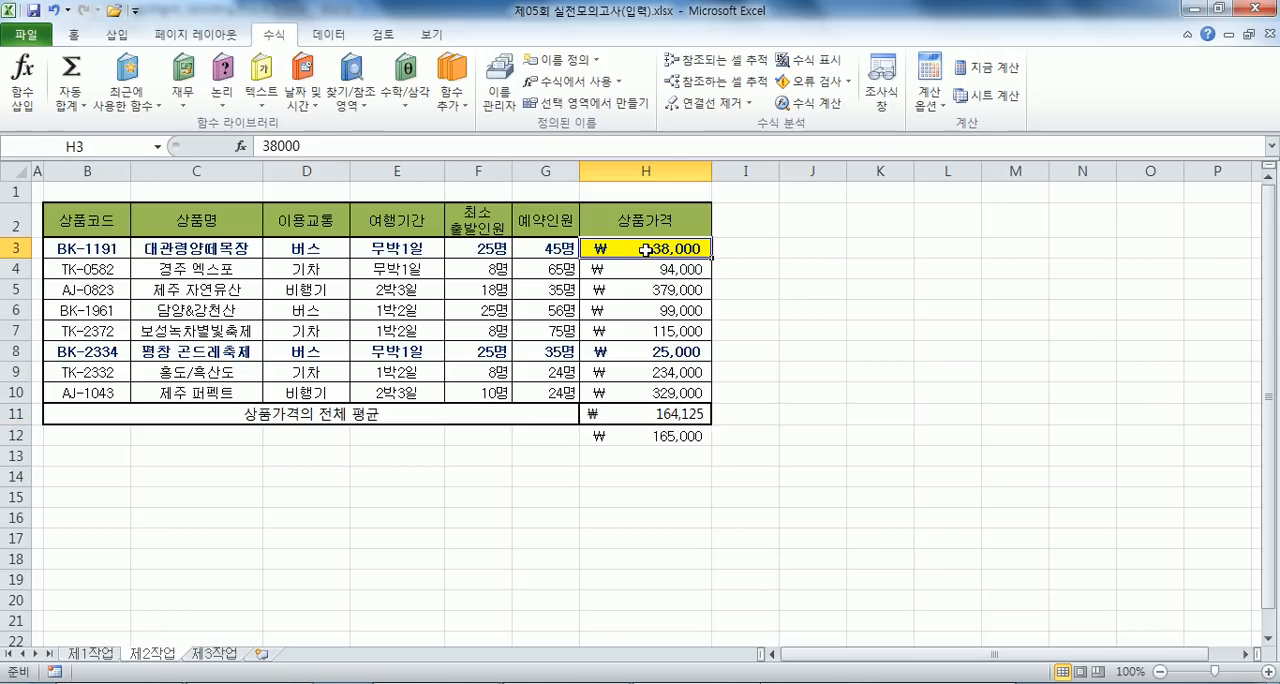
click(649, 436)
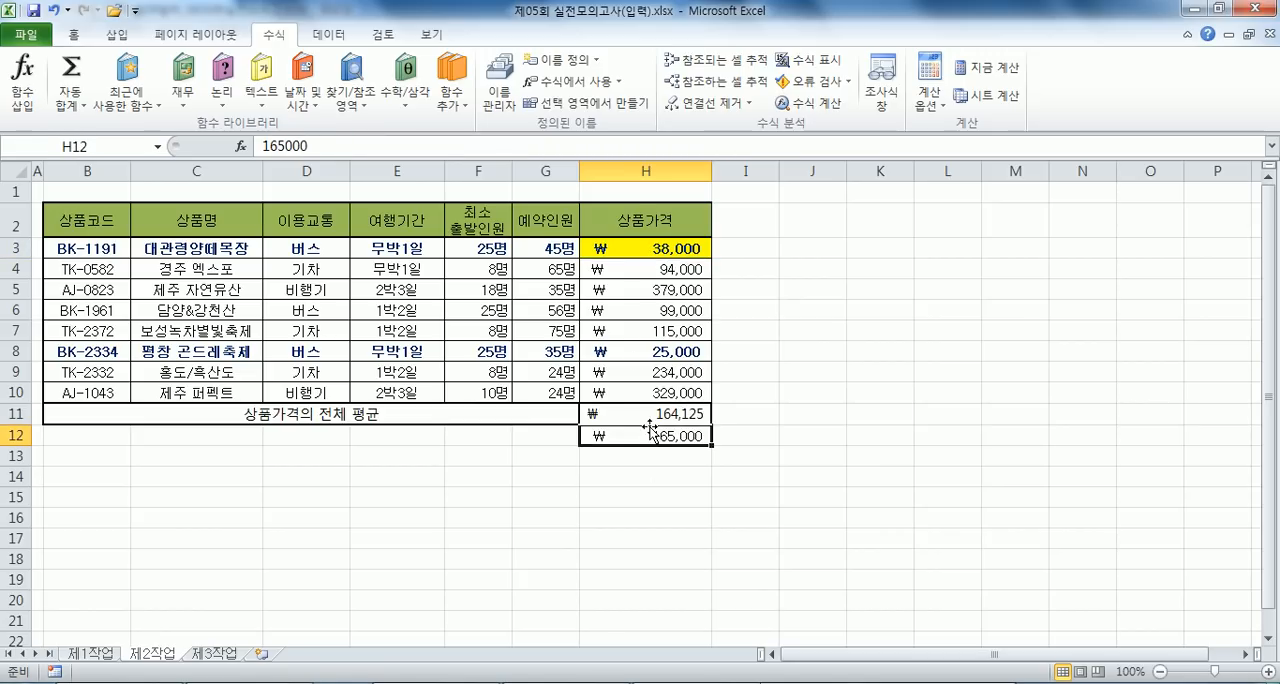
key(Delete)
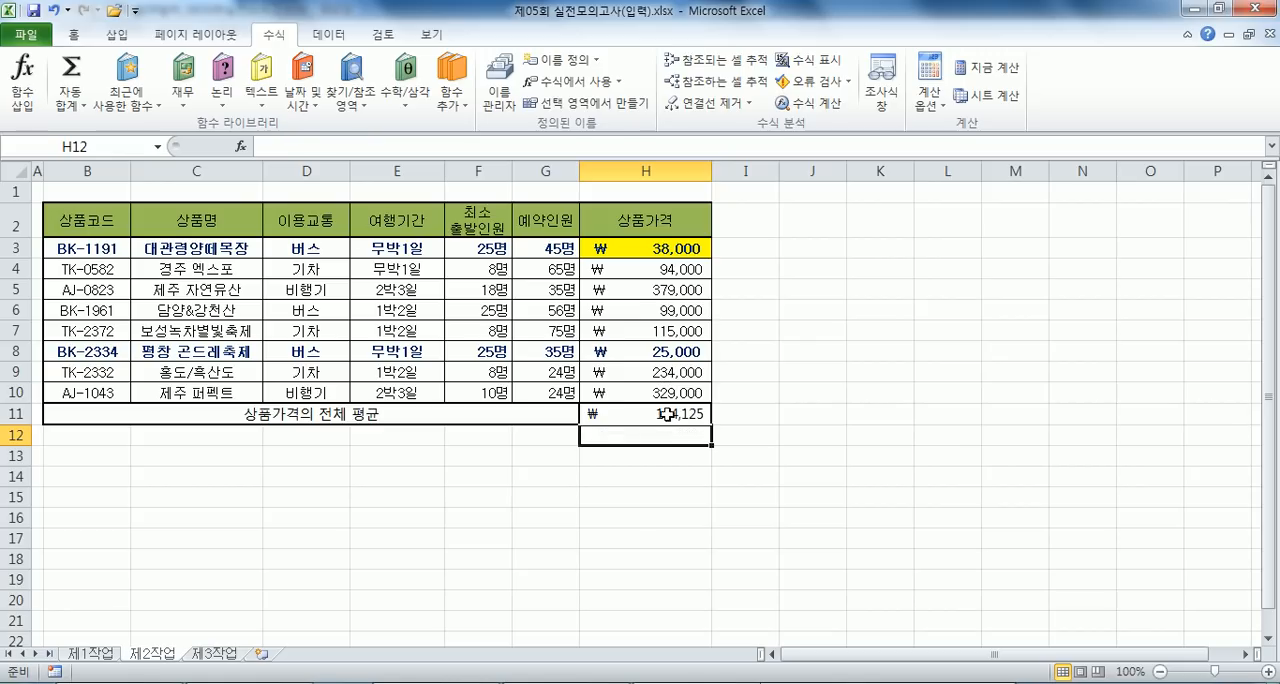
click(645, 414)
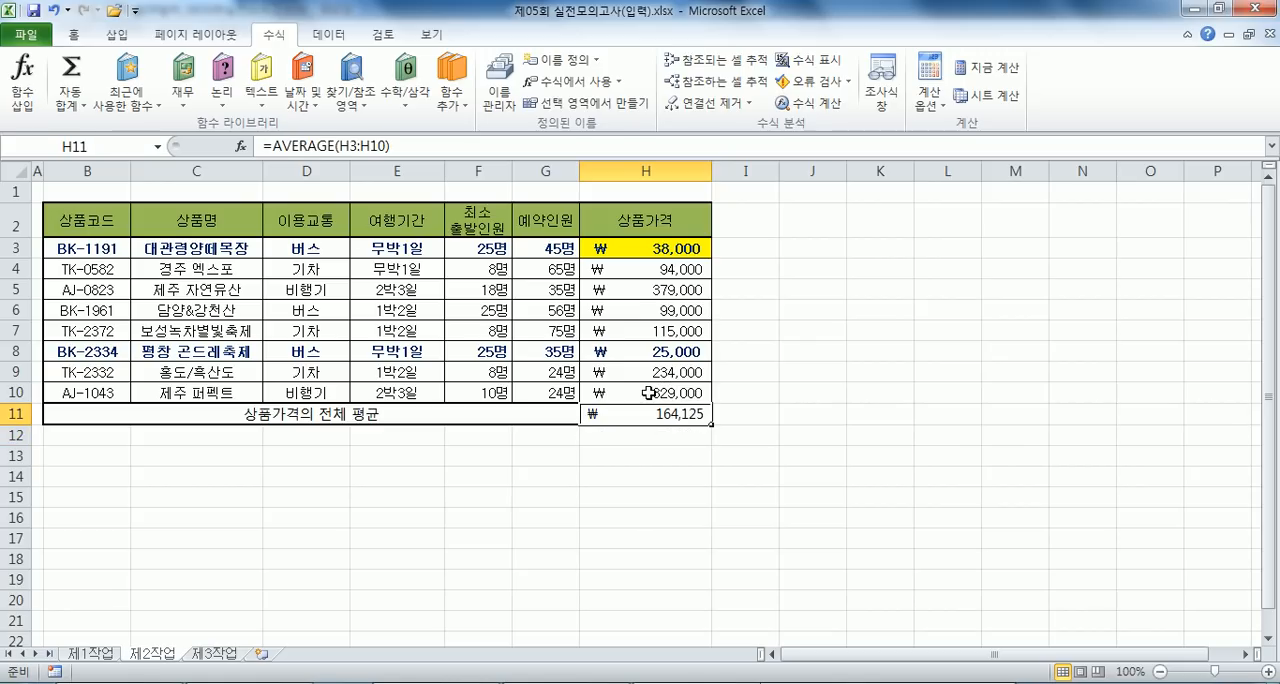
key(F2)
key(ctrl+Return)
click(329, 34)
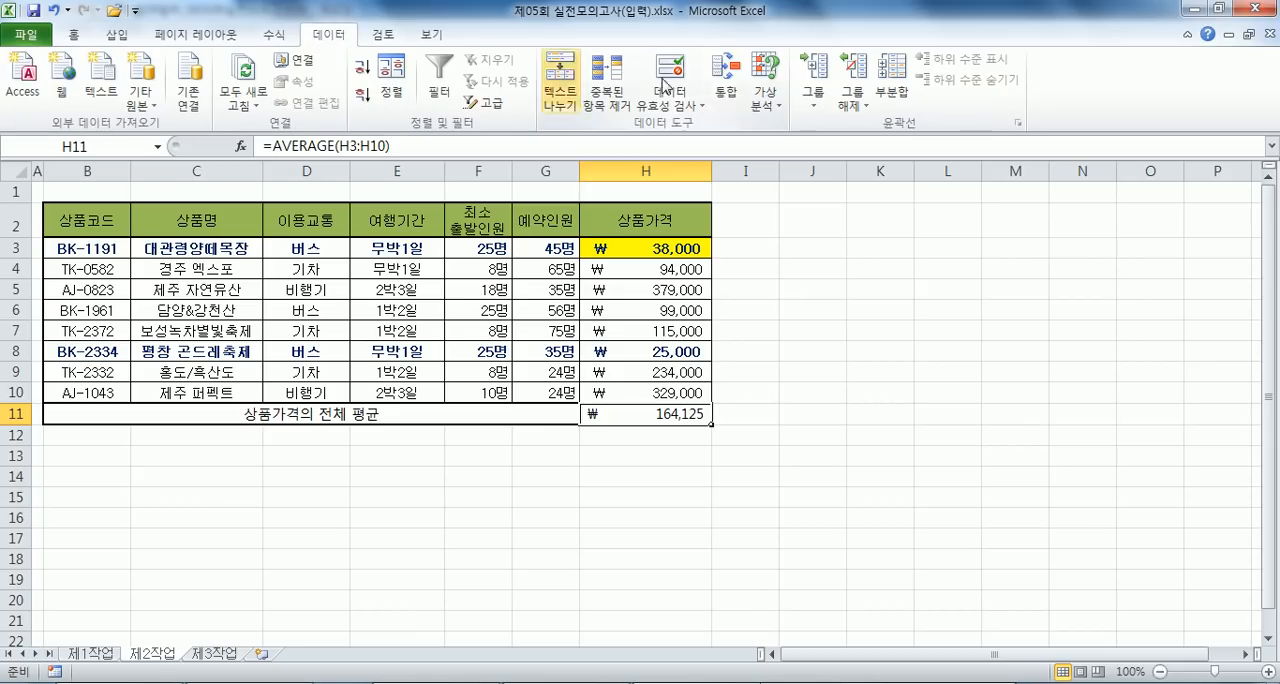
click(760, 108)
click(799, 148)
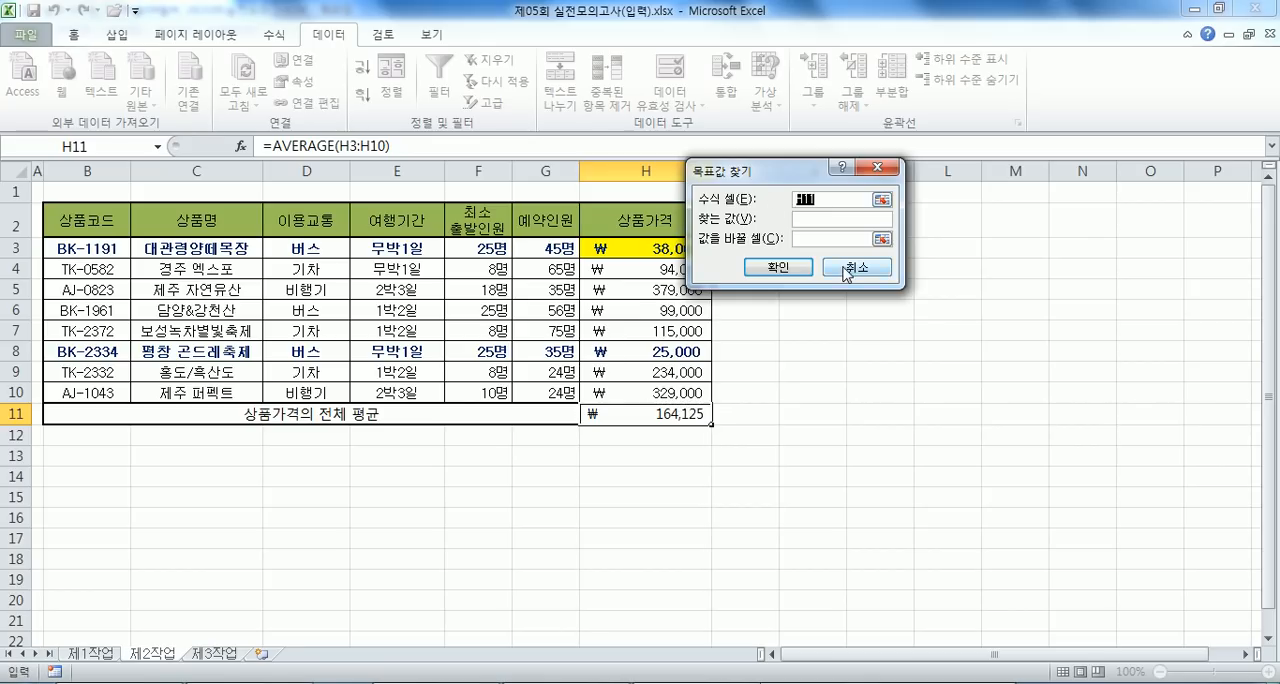
click(846, 268)
click(831, 412)
- Use Goal Seek to bring the average in H11 to 165000 by changing the price in H3, and accept the solution
click(754, 99)
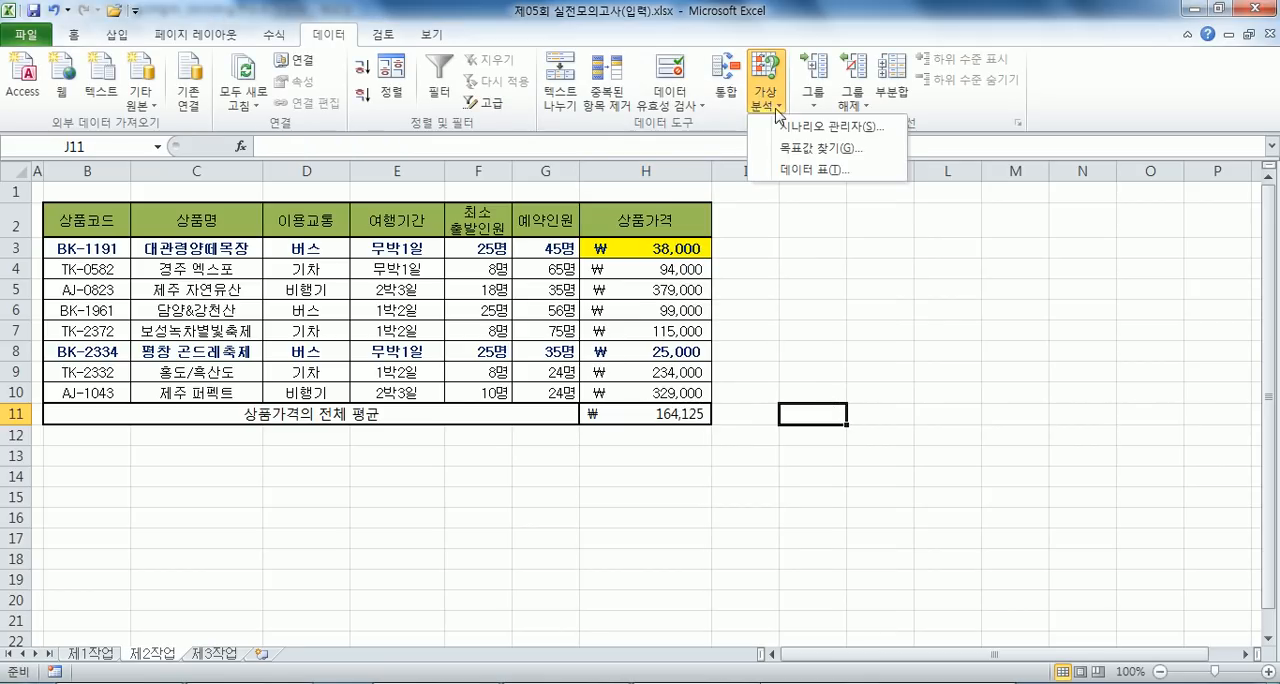
click(805, 147)
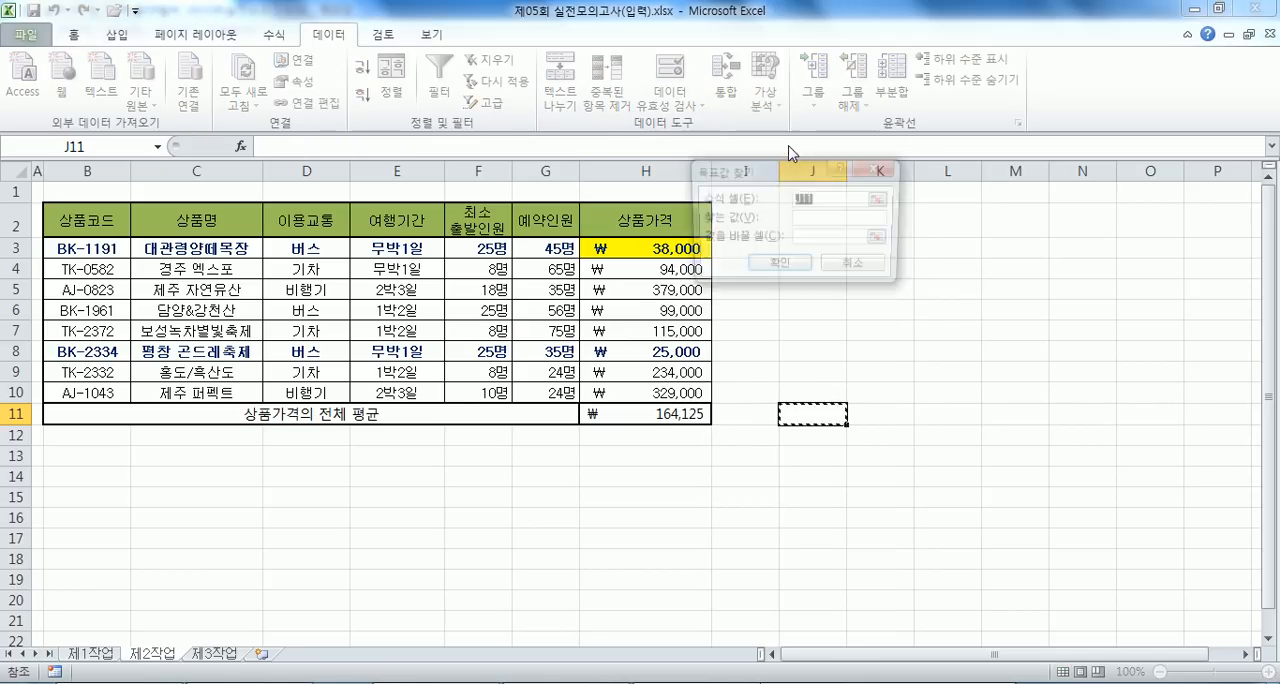
click(678, 418)
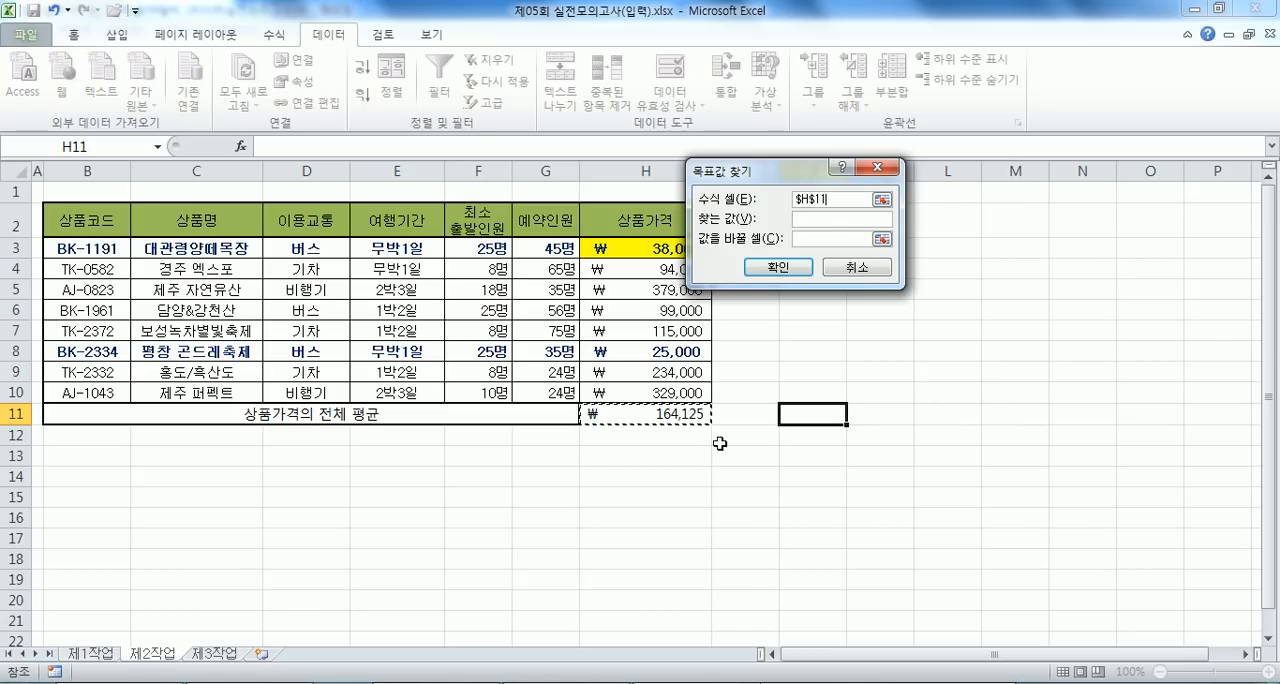
click(837, 219)
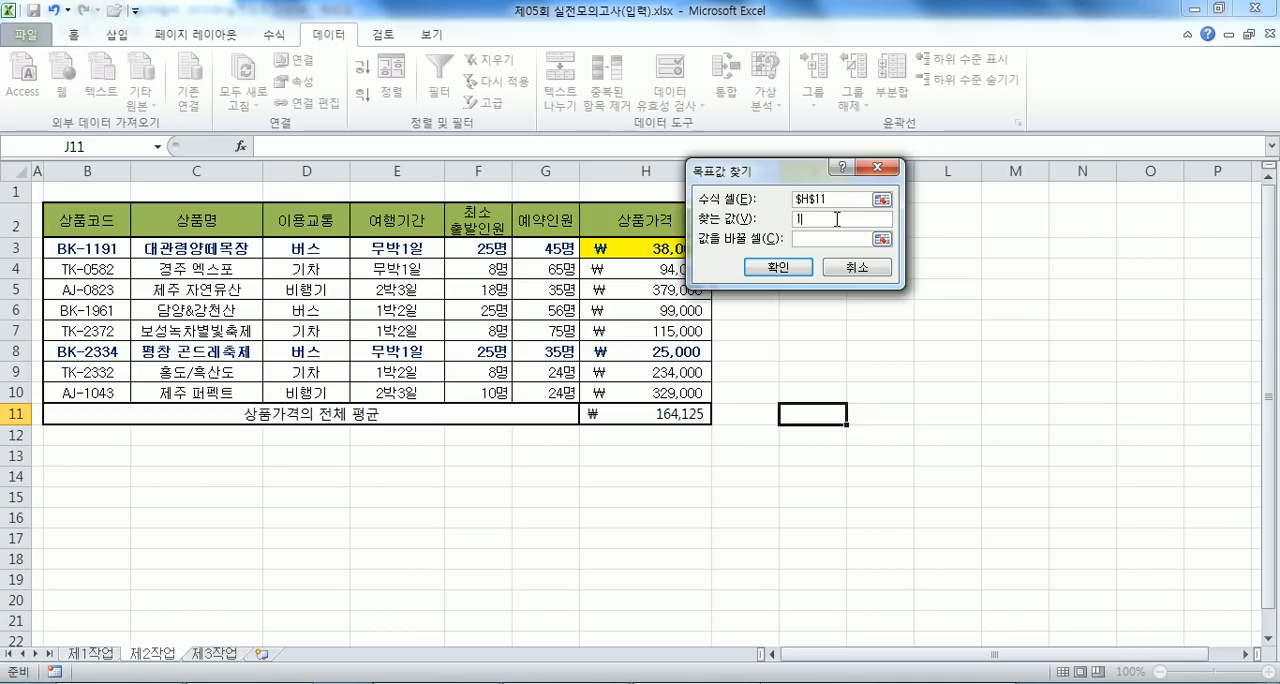
text(165000)
click(841, 237)
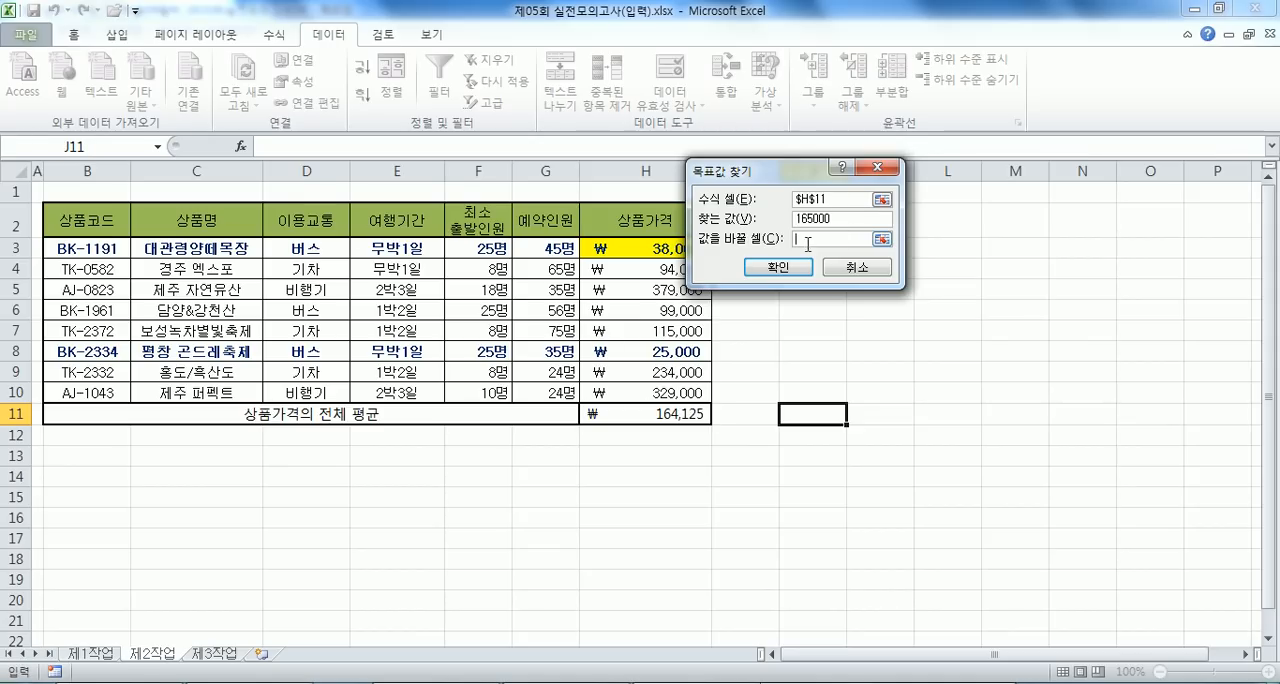
drag(740, 174, 775, 179)
click(648, 244)
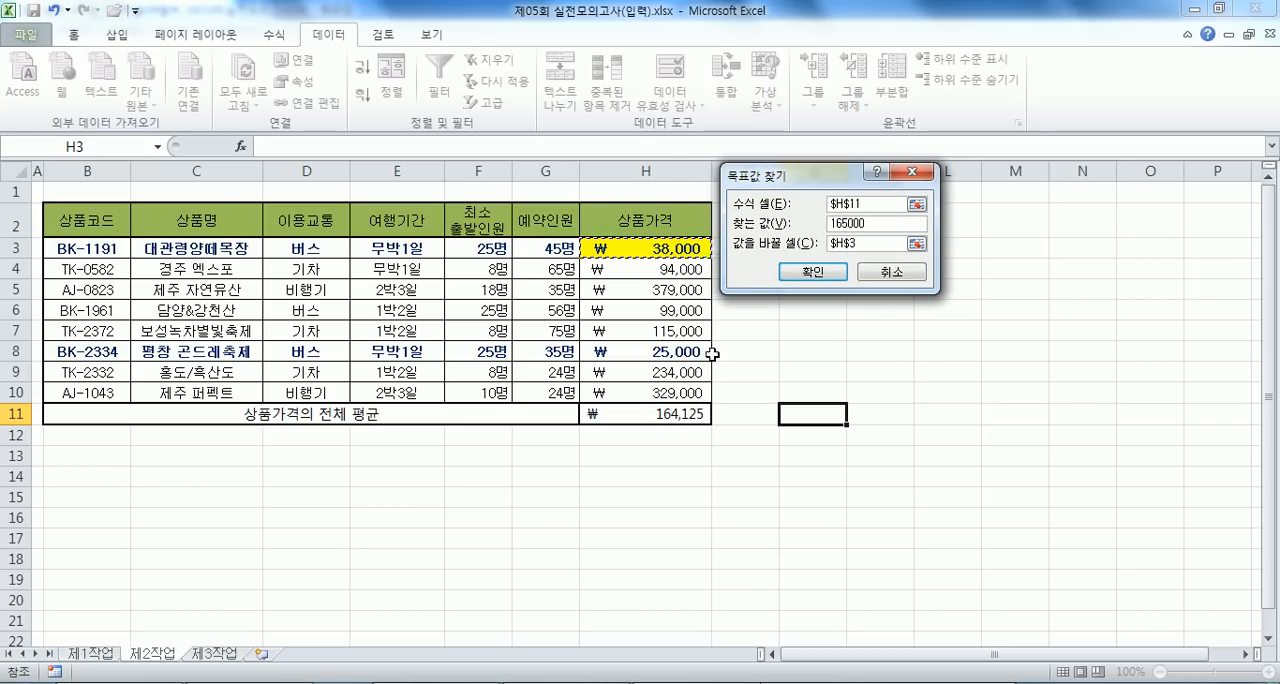
click(813, 272)
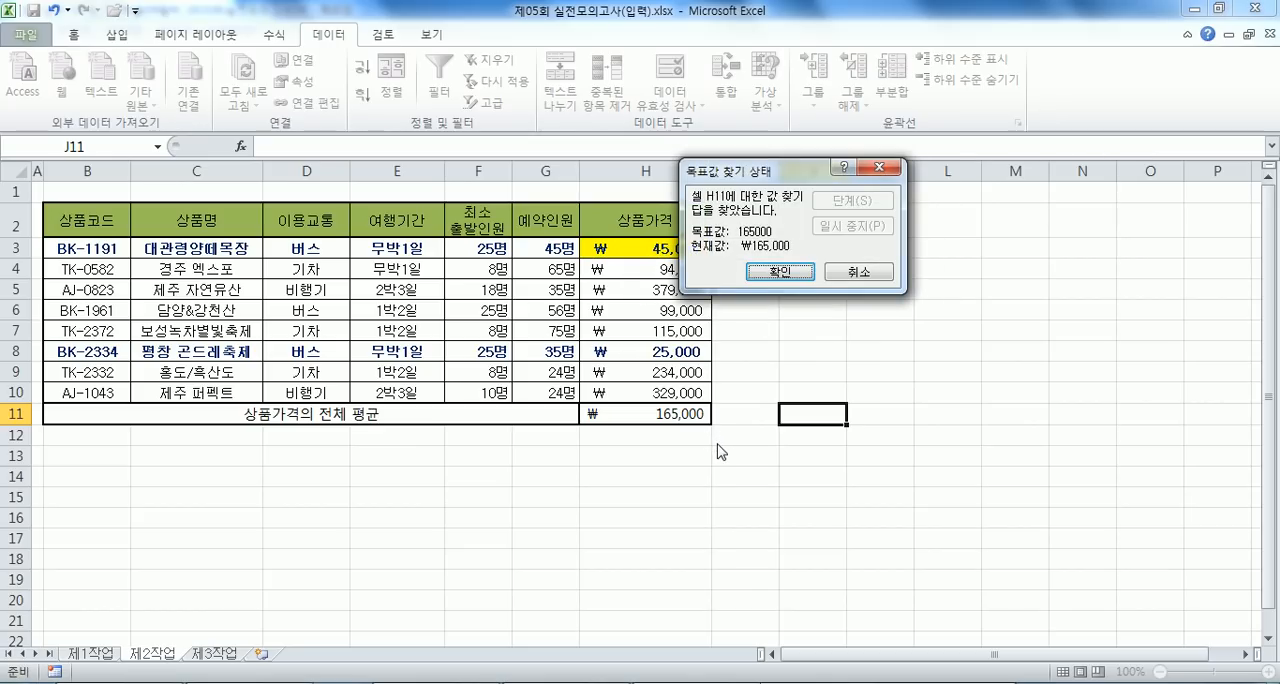
click(778, 271)
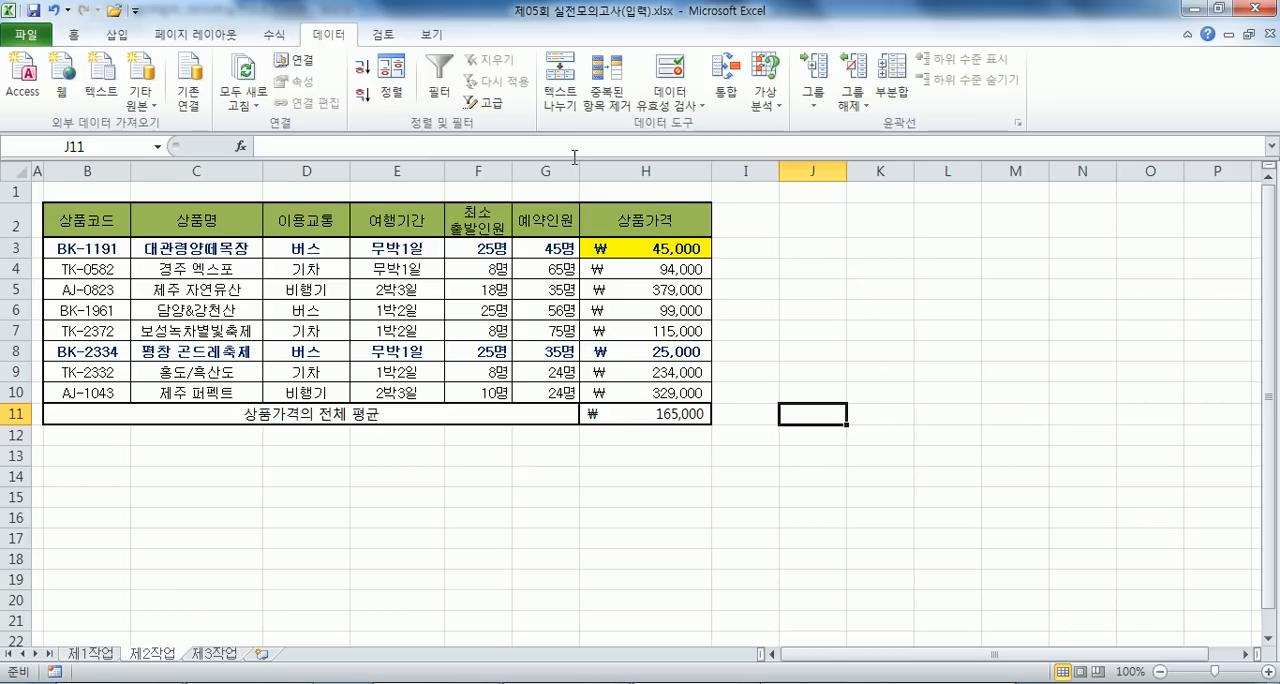
- Copy the 이용교통 header from D2 to B14 and enter 기차 beneath it in B15 as a filter criterion
click(334, 218)
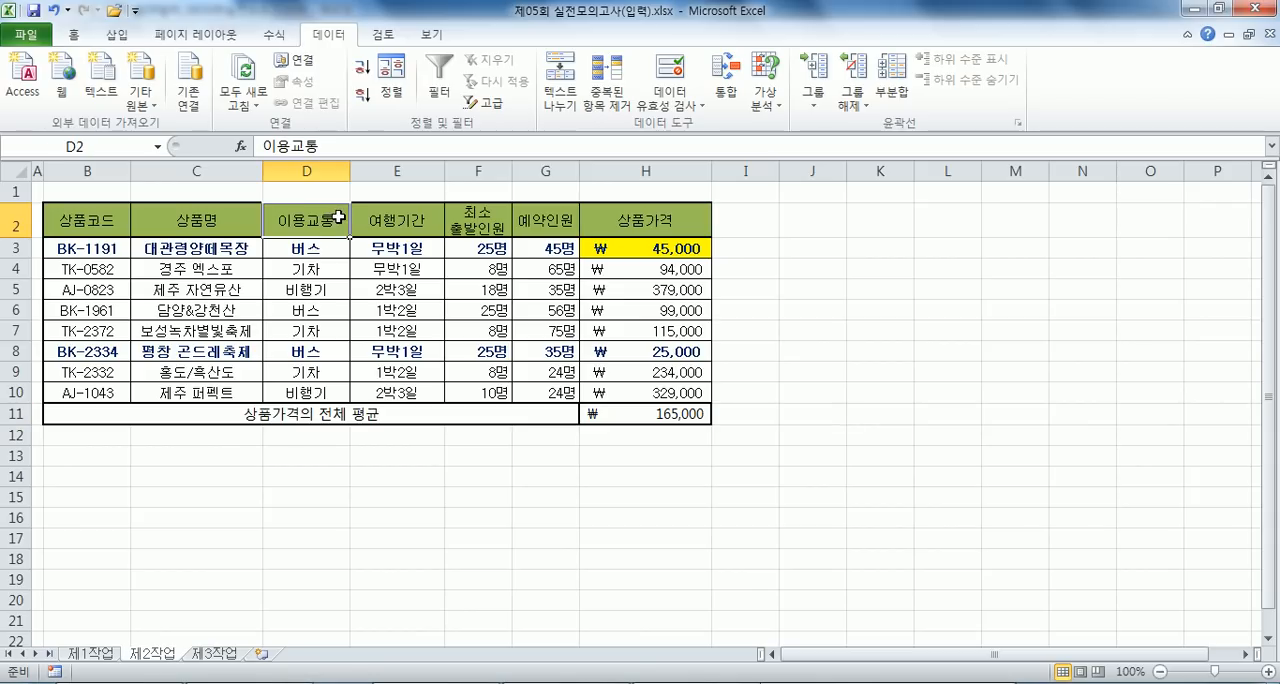
key(ctrl+c)
click(104, 471)
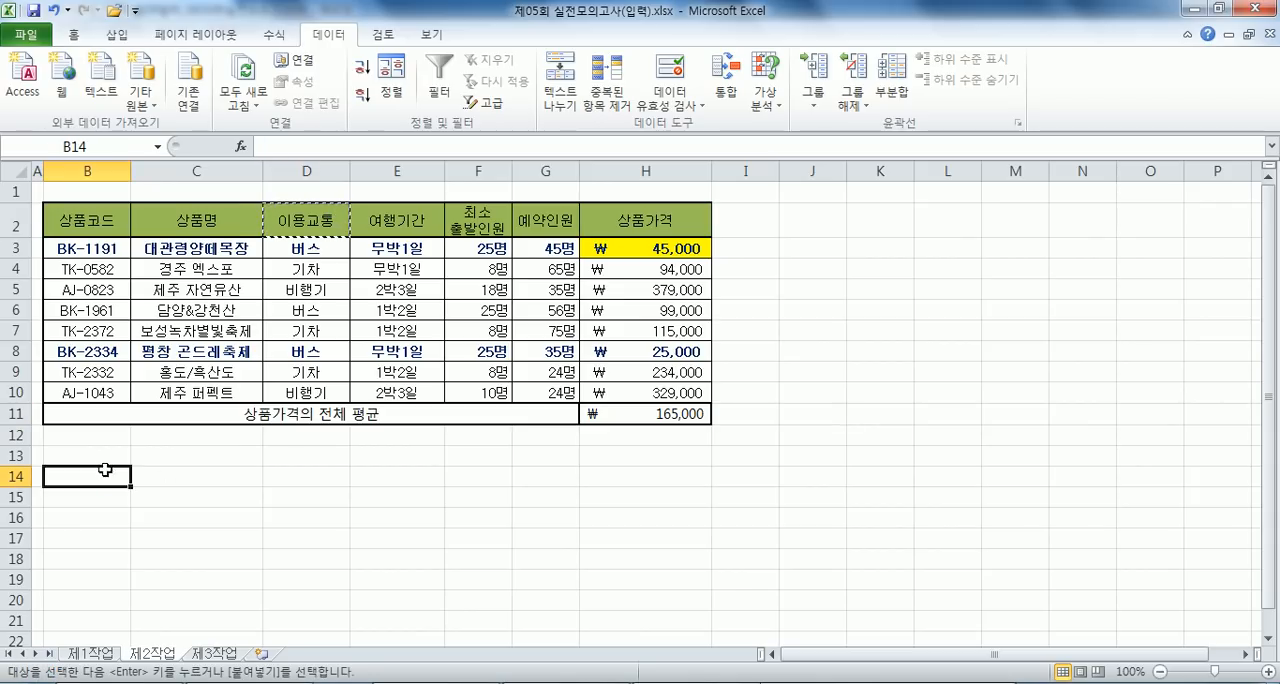
key(ctrl+v)
click(110, 494)
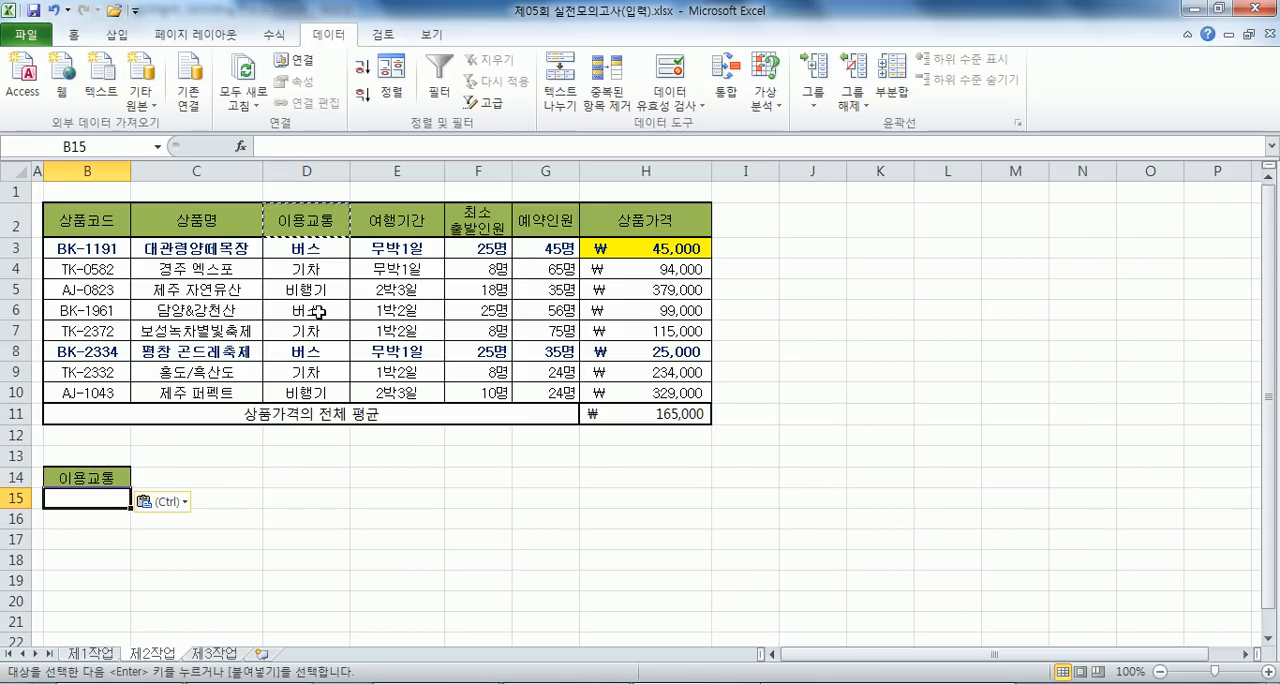
text(기차)
key(Return)
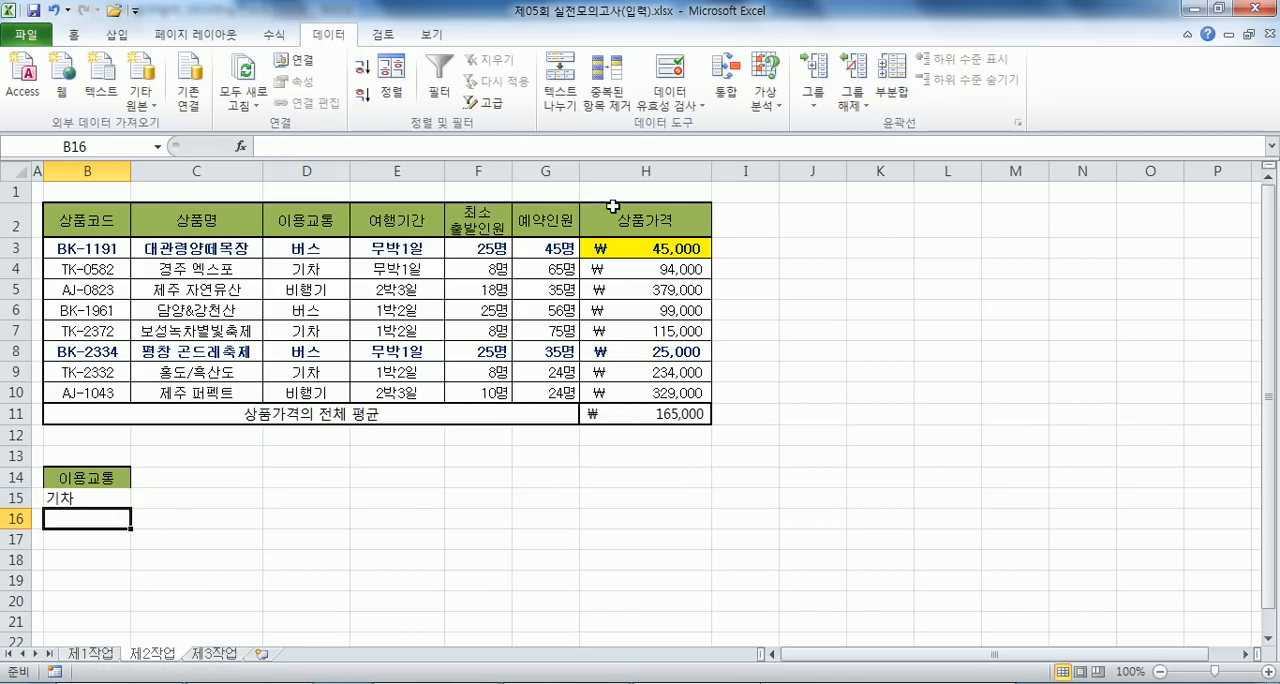
- Copy the 최소 출발인원 header from F2 to C14 and enter the criterion <=20 in C15
click(470, 214)
key(ctrl+c)
click(190, 478)
key(ctrl+v)
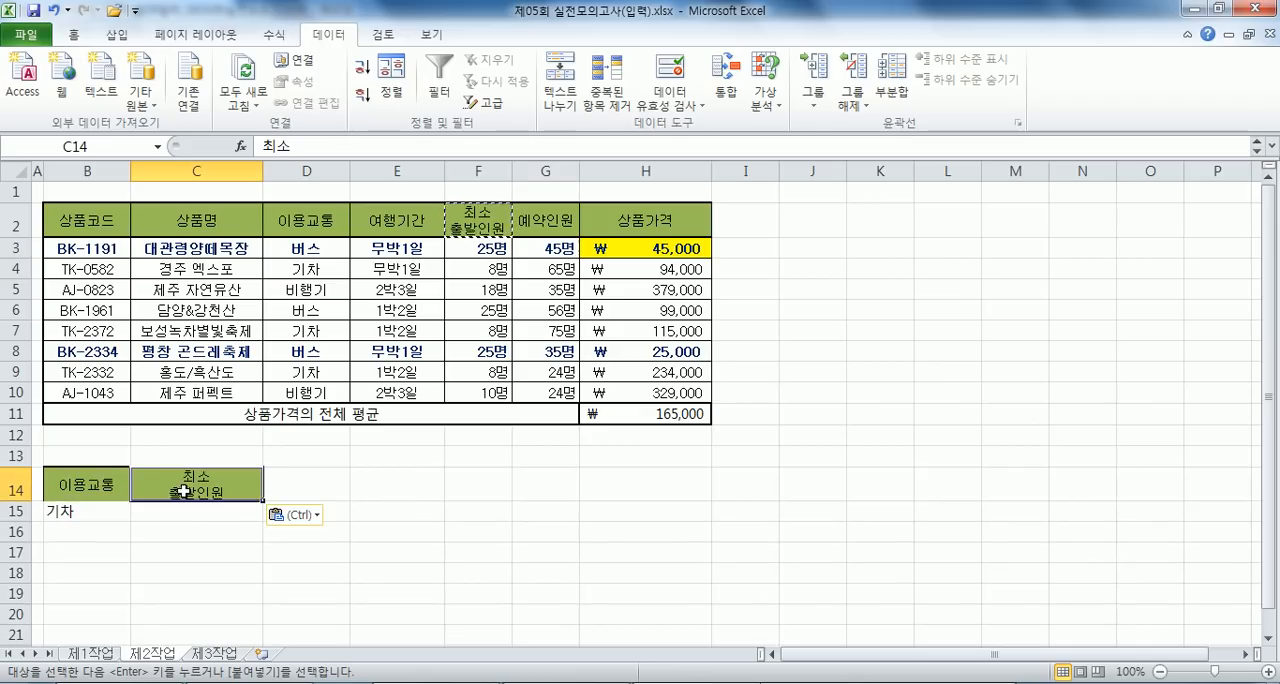
click(208, 512)
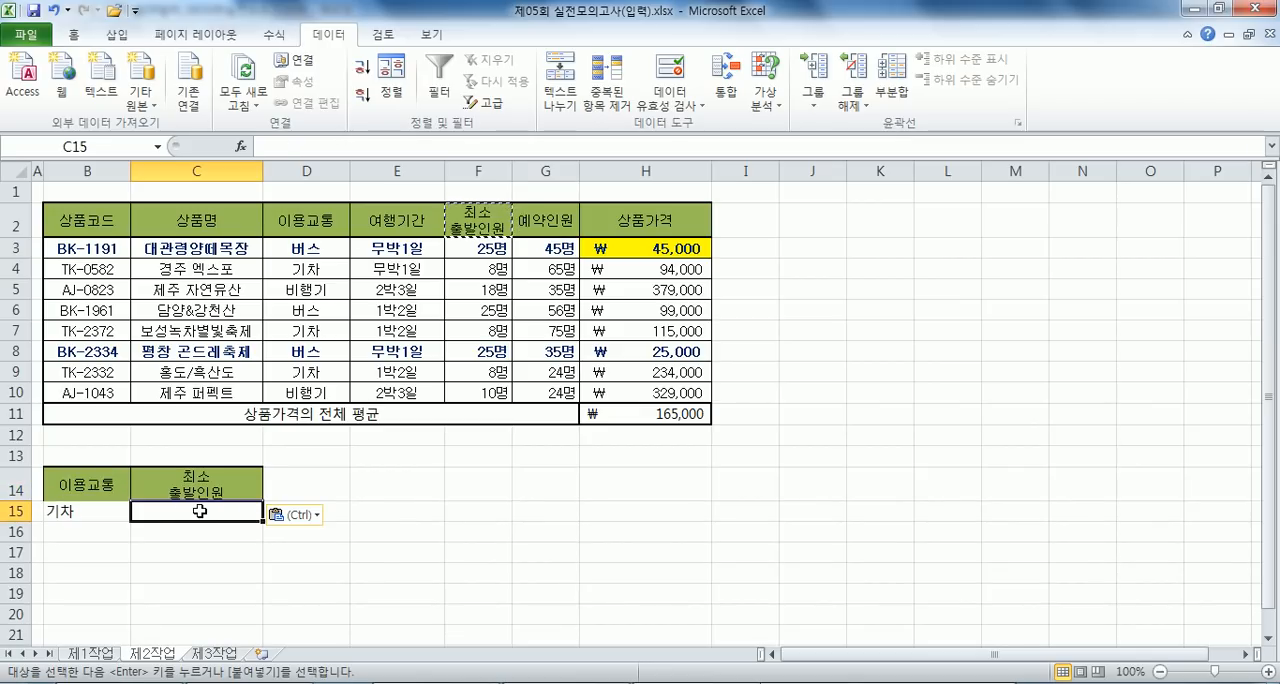
scroll(215, 500, down, 1)
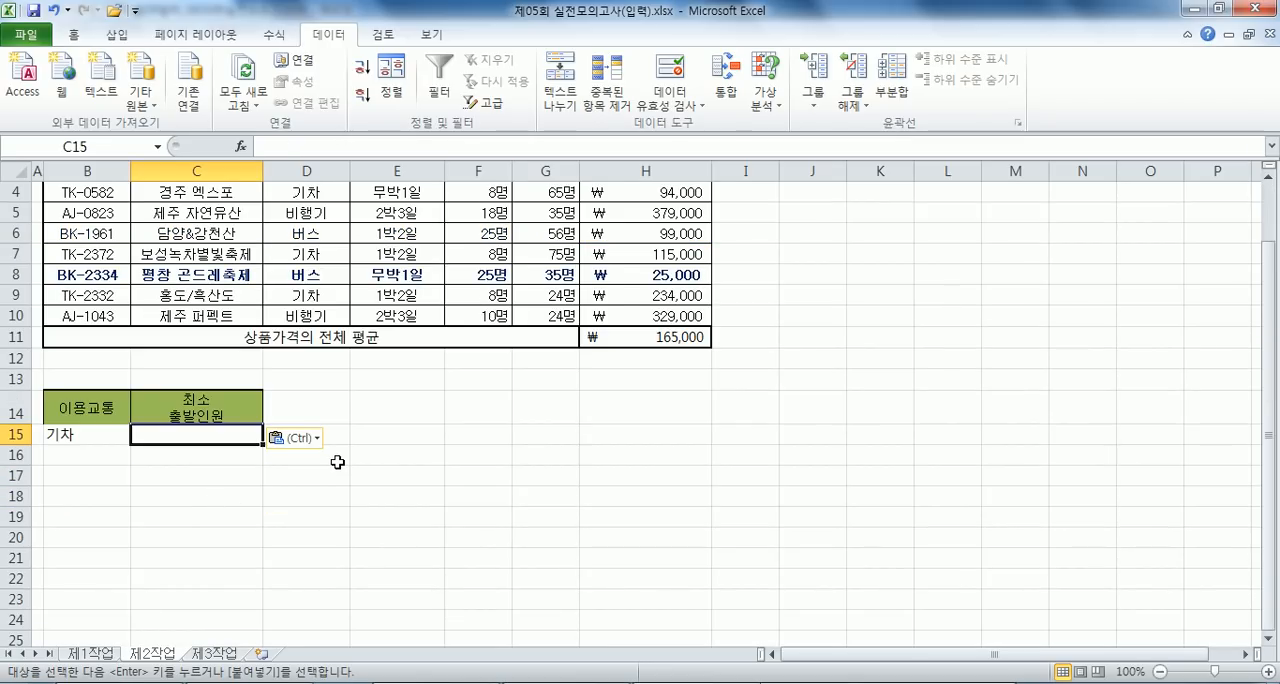
text(<)
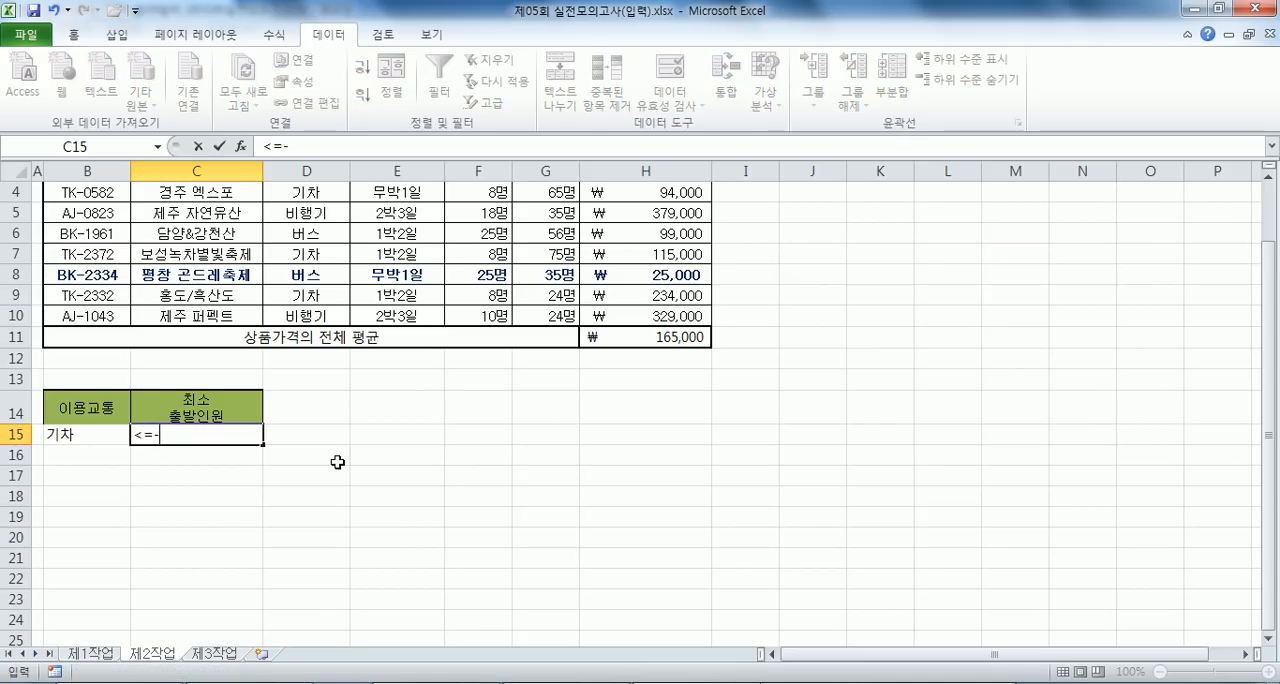
text(=20)
key(Return)
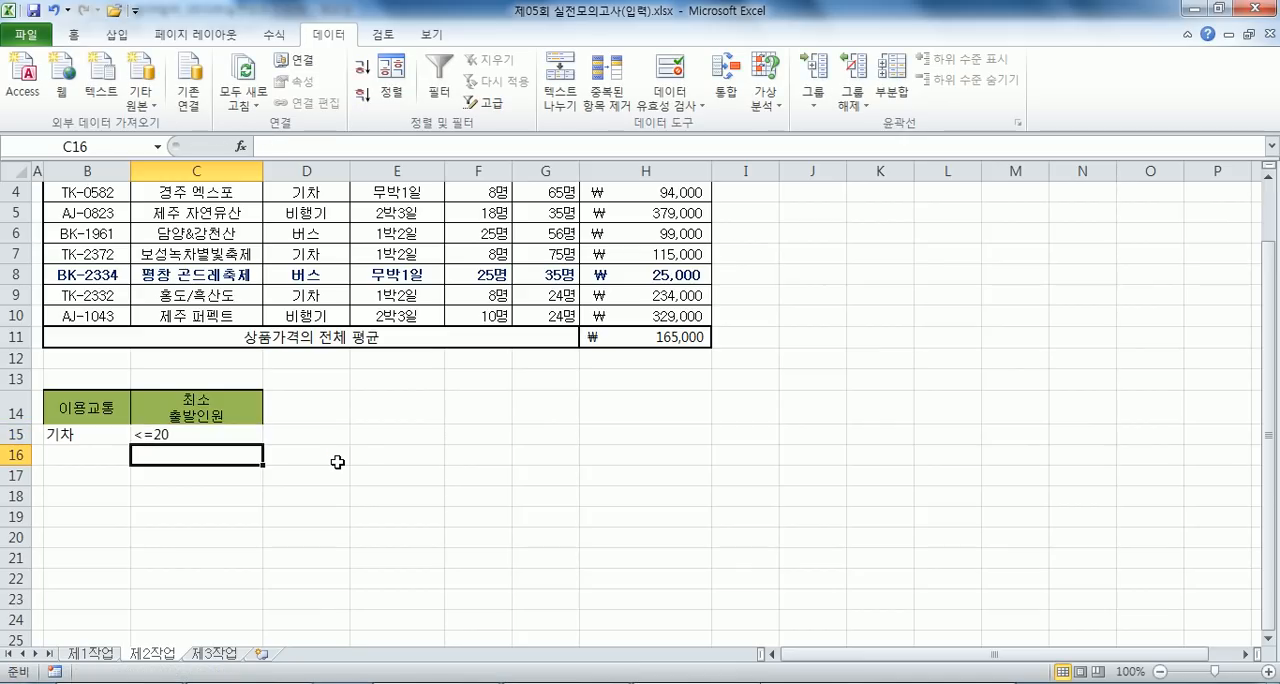
- Move the <=20 criterion down to C16 so it forms an OR condition with 기차 in B15
drag(94, 434, 145, 436)
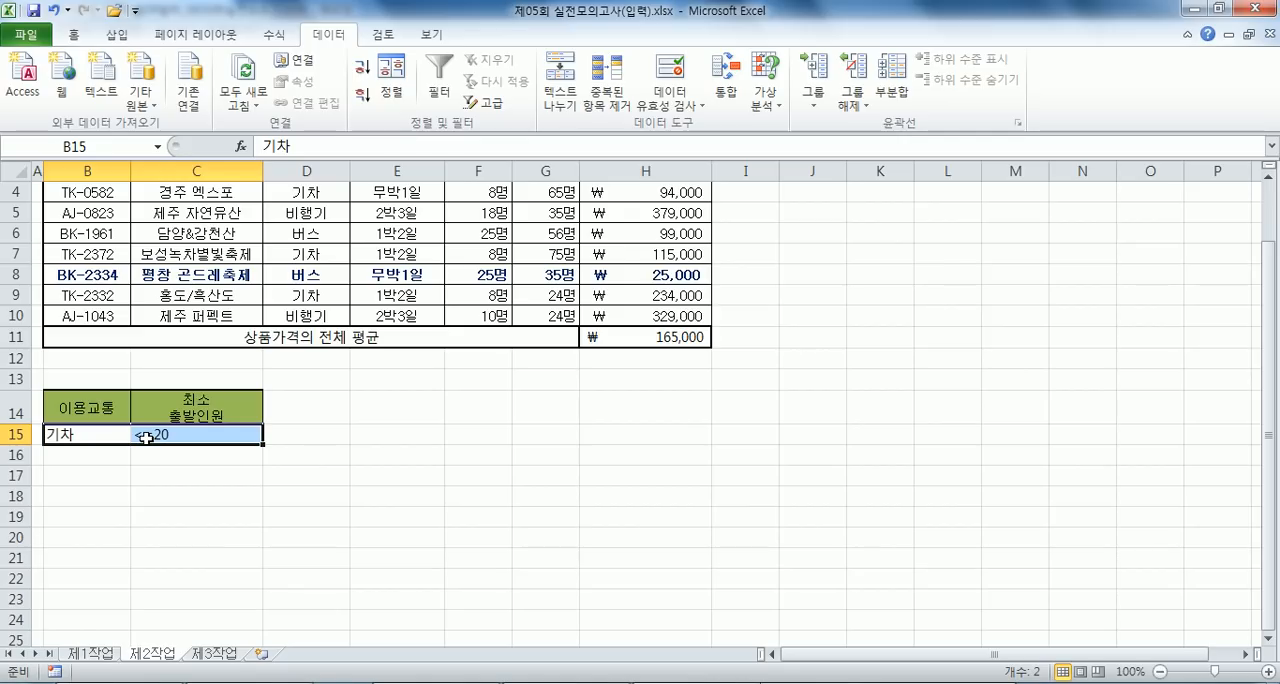
click(79, 433)
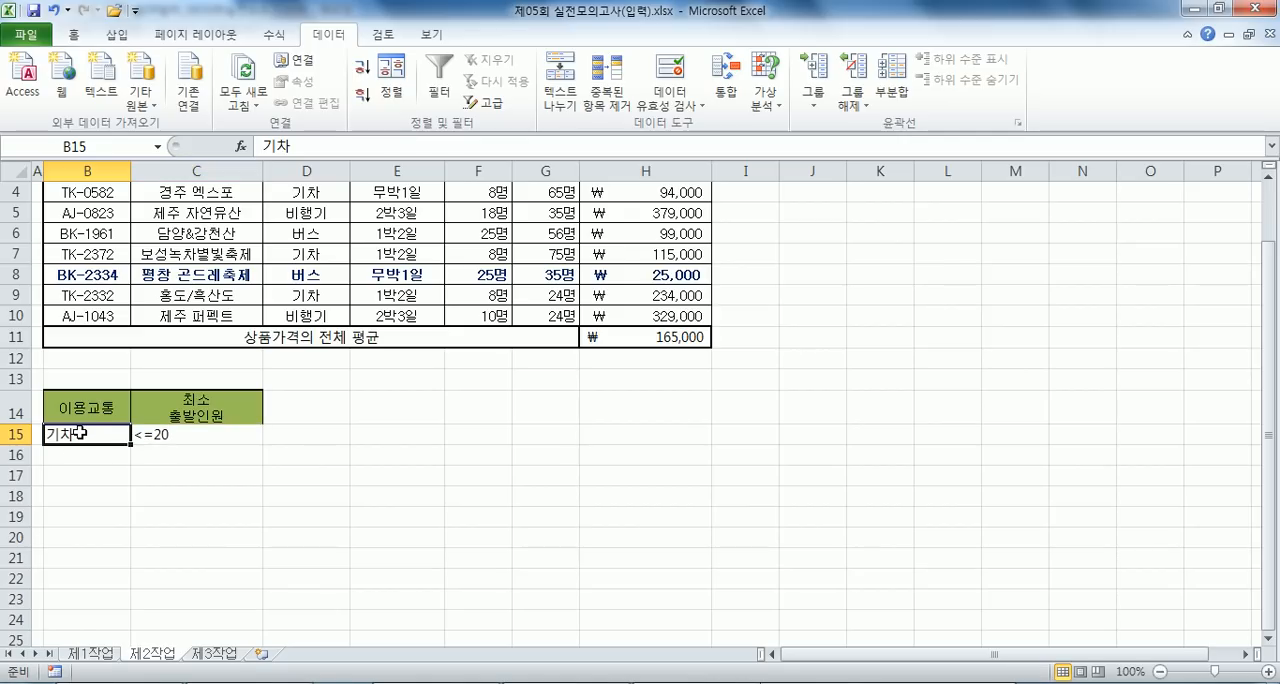
click(198, 433)
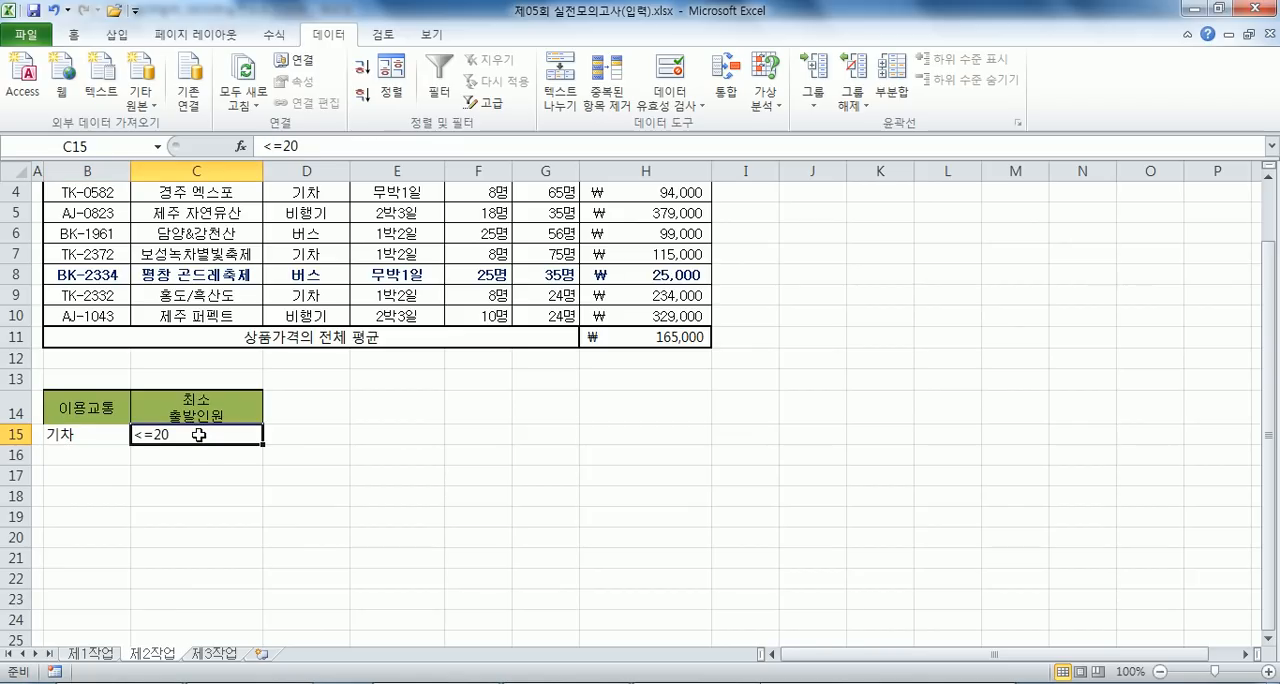
drag(194, 444, 195, 460)
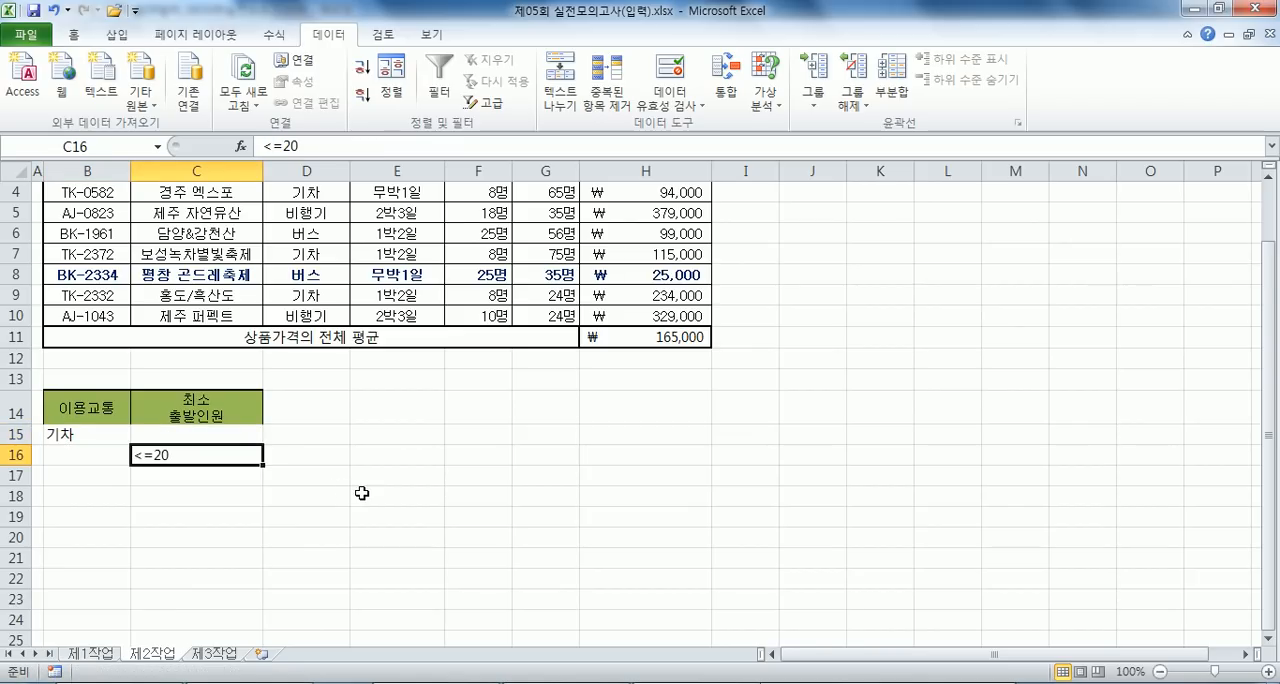
scroll(362, 493, down, 1)
drag(86, 372, 164, 394)
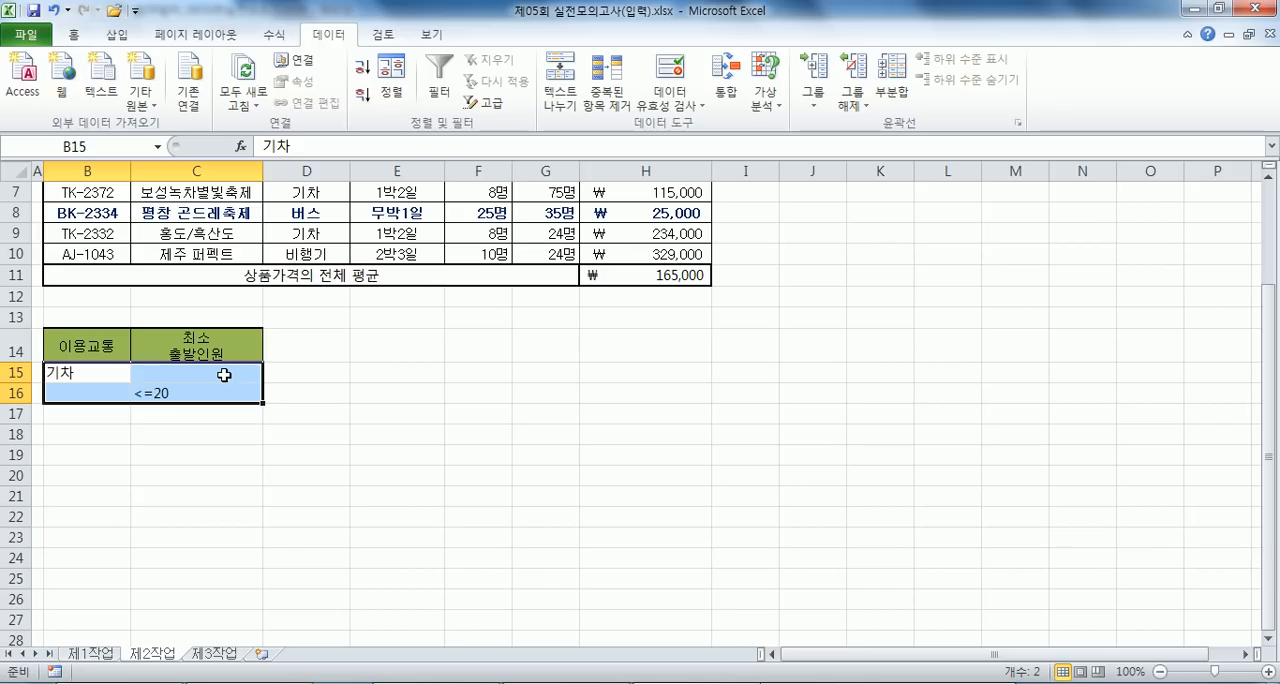
click(73, 437)
scroll(87, 435, up, 2)
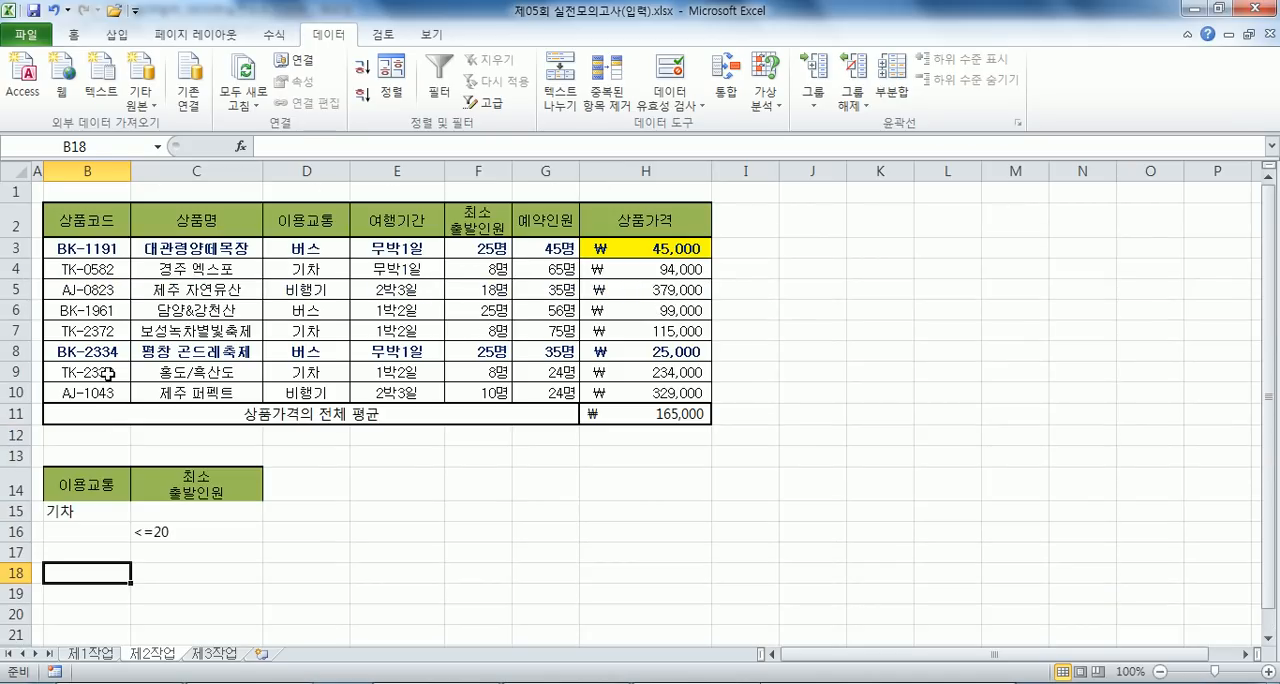
click(106, 289)
drag(66, 218, 635, 393)
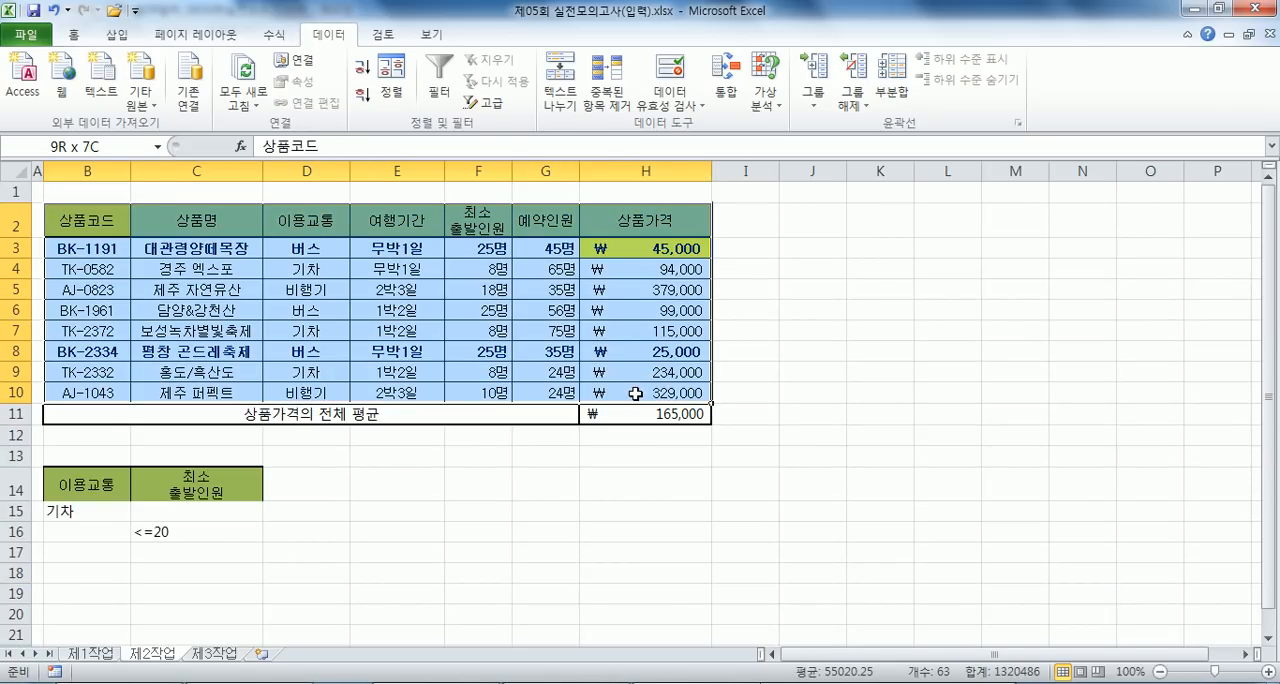
click(17, 414)
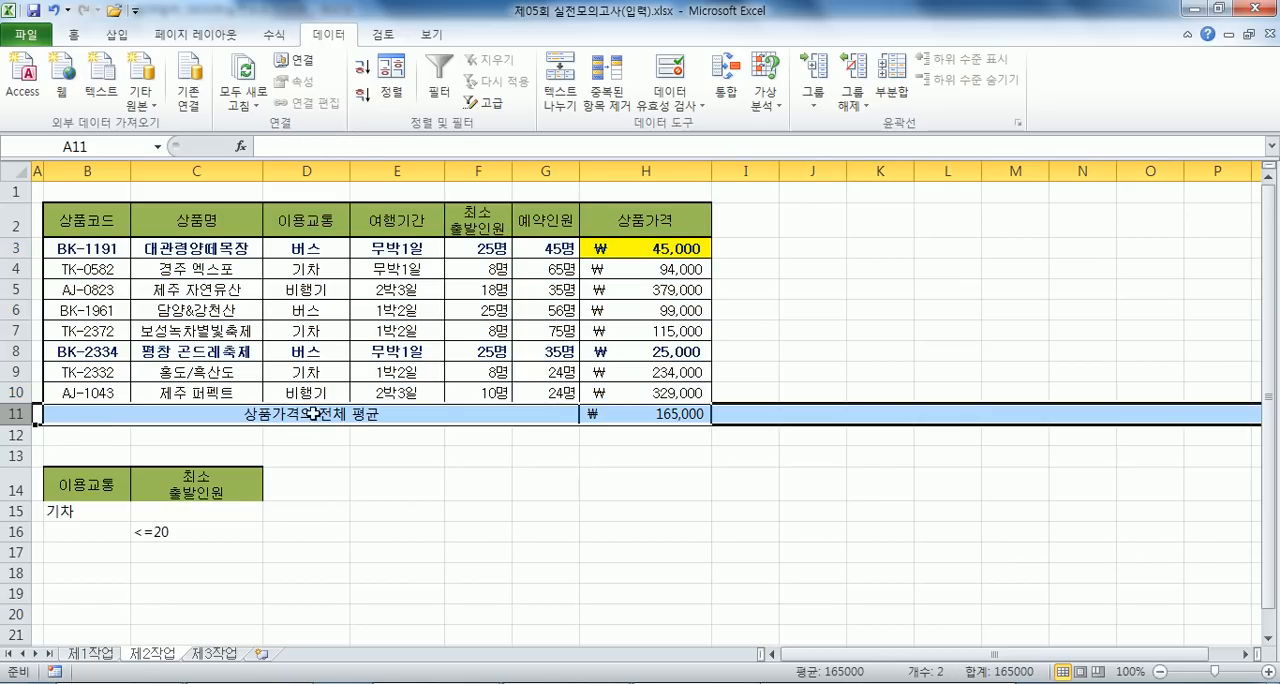
click(197, 309)
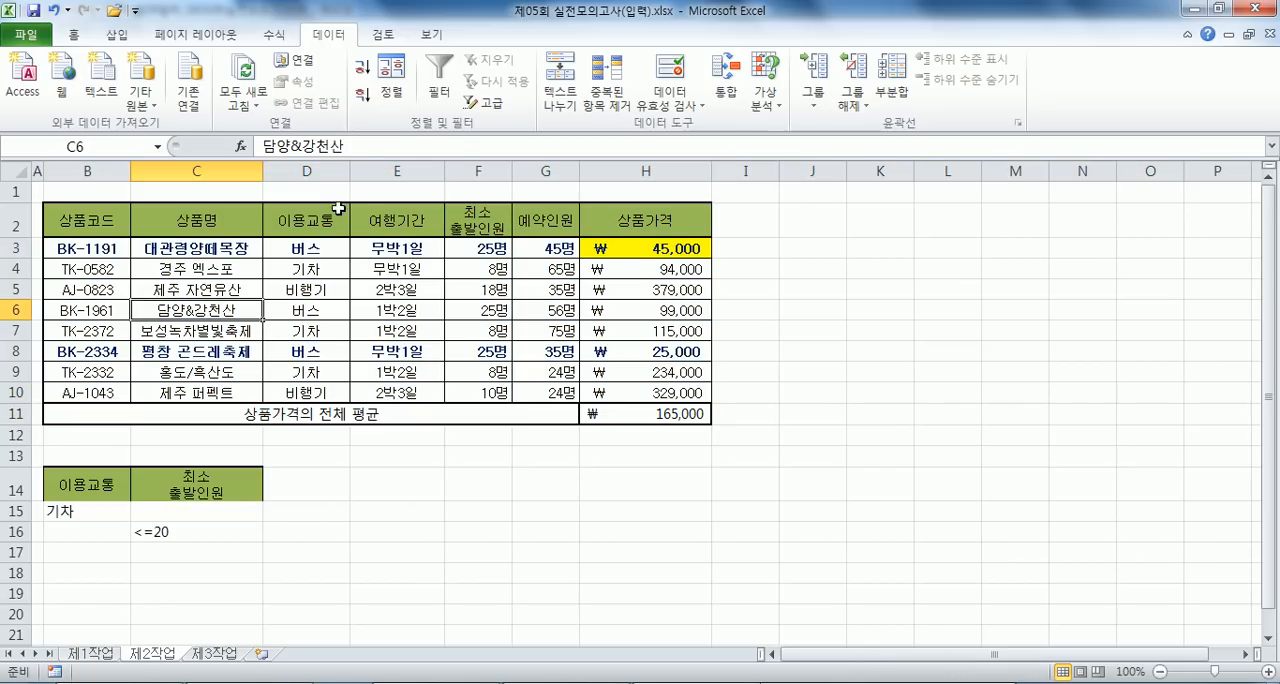
click(489, 103)
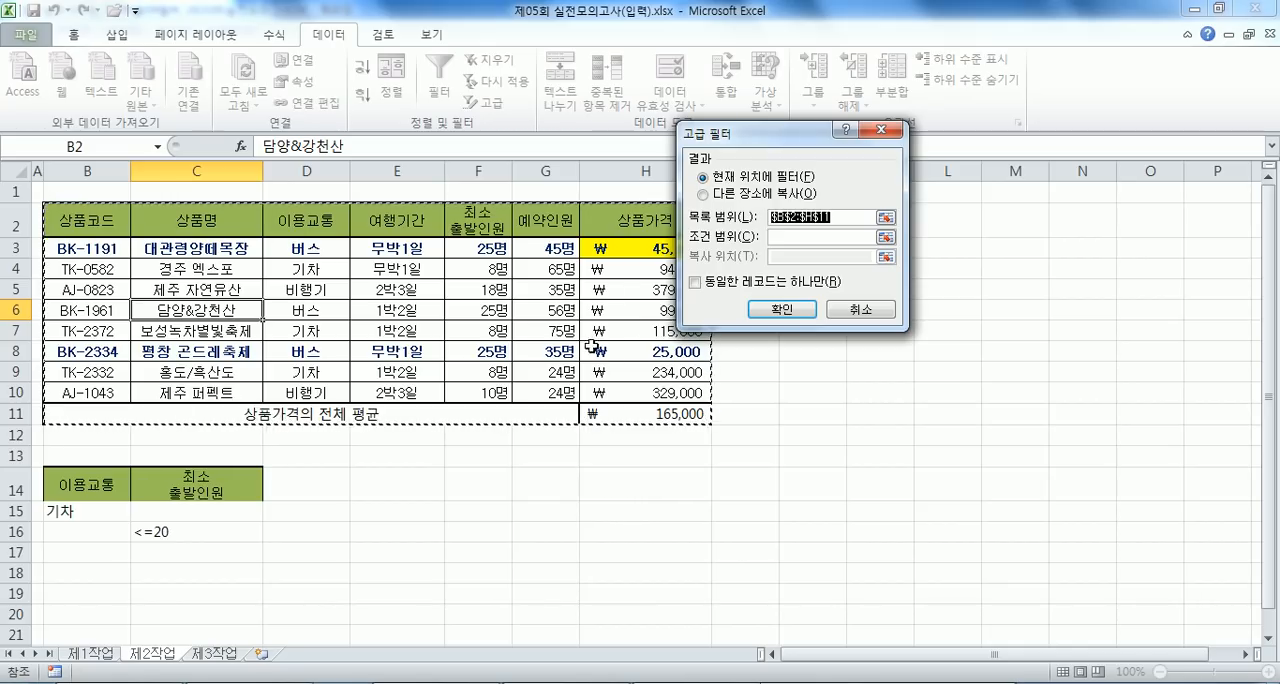
click(850, 312)
- Run an Advanced Filter on B2:H10 with criteria range B14:C16, copying the matching records to B18
drag(79, 224, 668, 391)
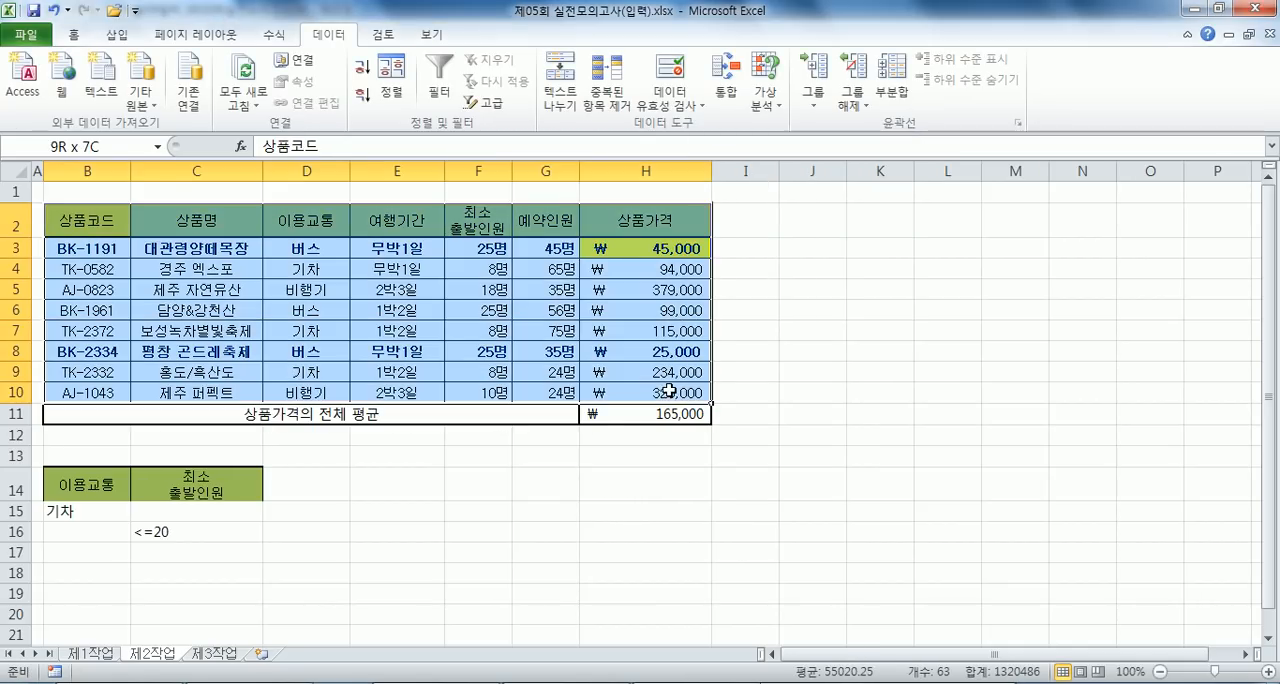
click(492, 103)
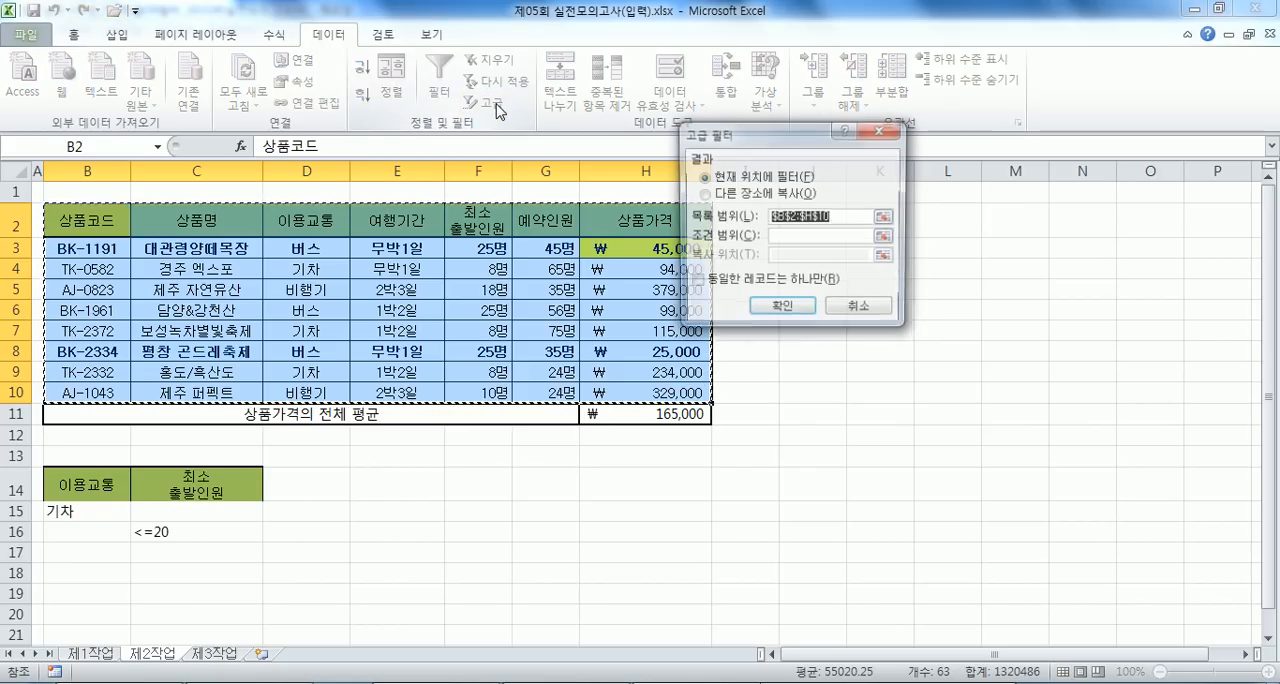
click(735, 196)
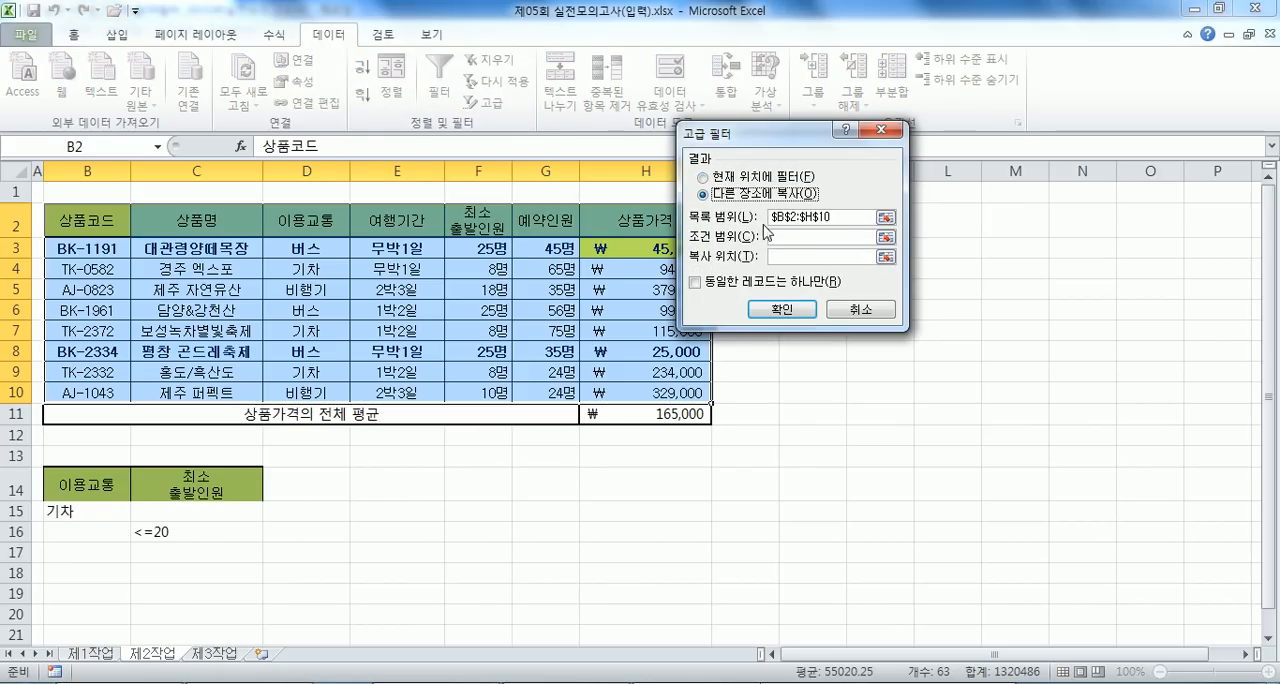
click(782, 237)
scroll(266, 372, down, 2)
drag(94, 346, 177, 389)
click(808, 254)
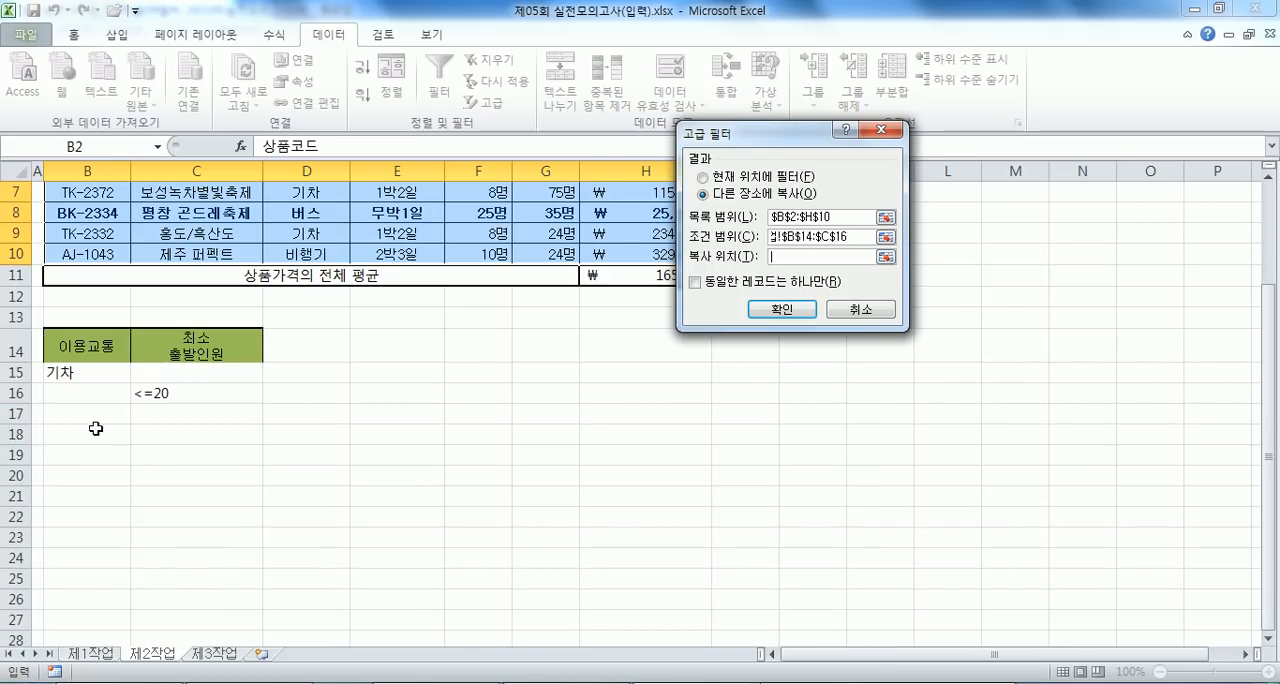
click(62, 438)
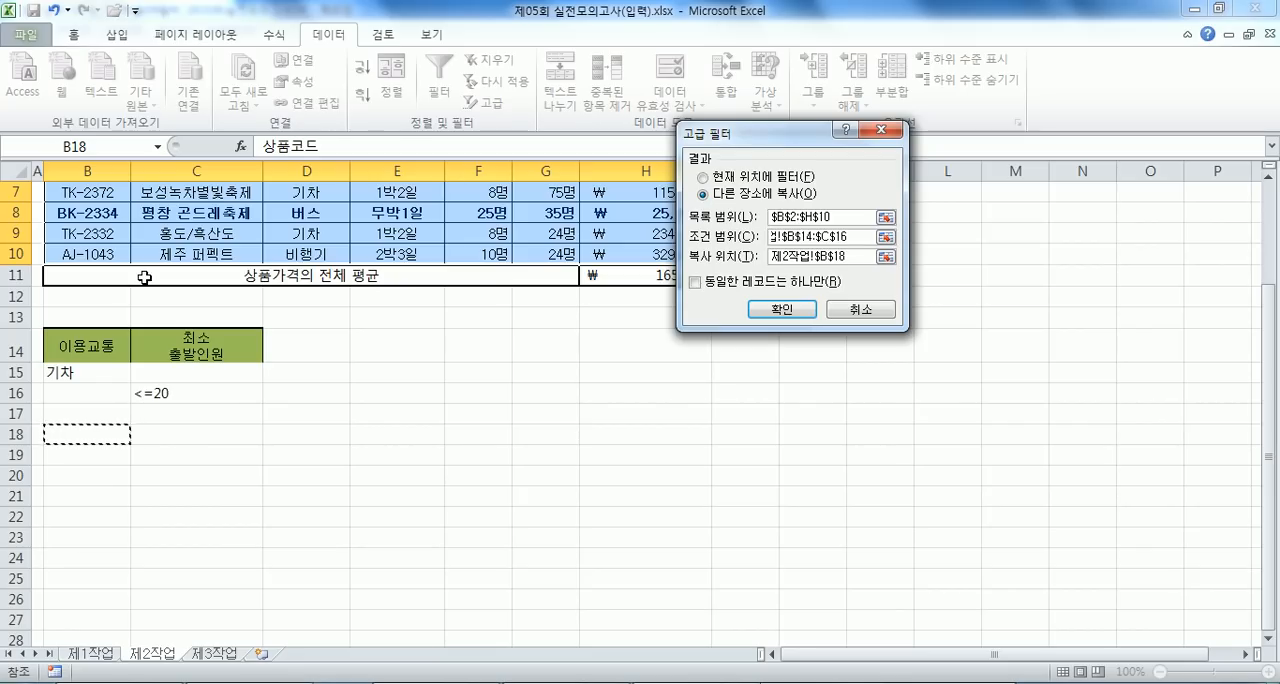
click(782, 309)
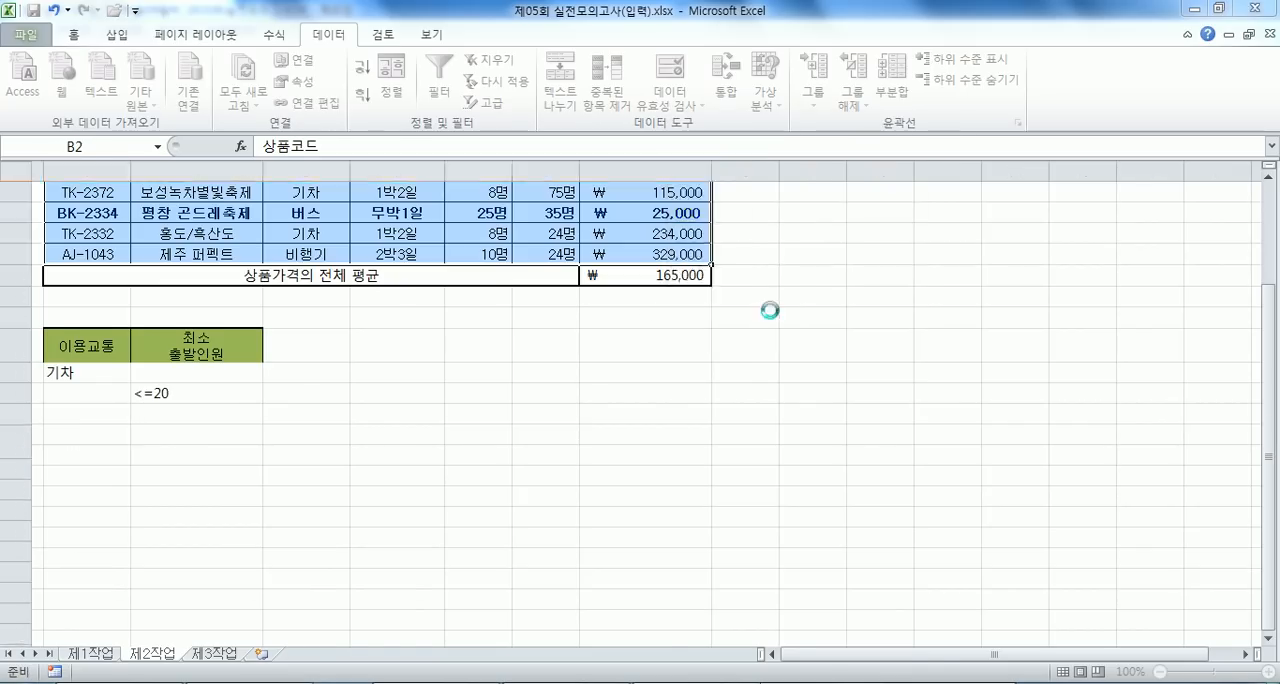
- Check the 이용교통 and 최소 출발인원 values of the extracted records against the filter criteria
scroll(196, 497, down, 3)
click(318, 389)
click(303, 432)
click(328, 447)
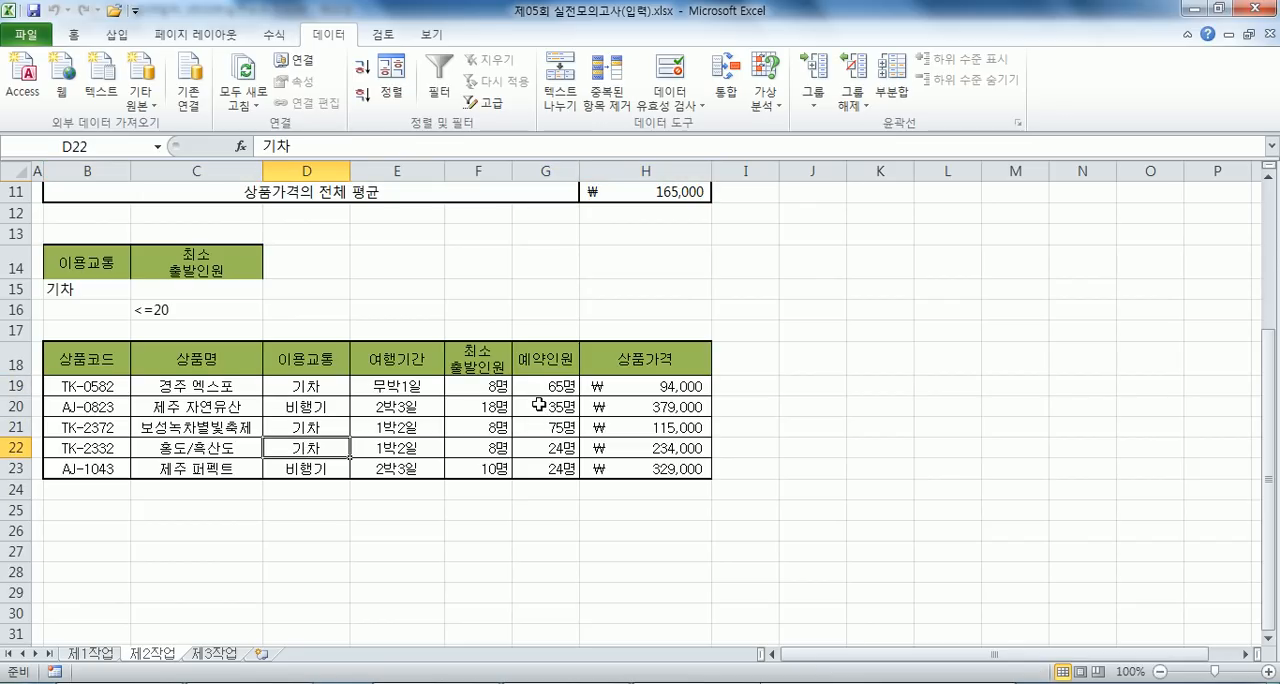
click(477, 407)
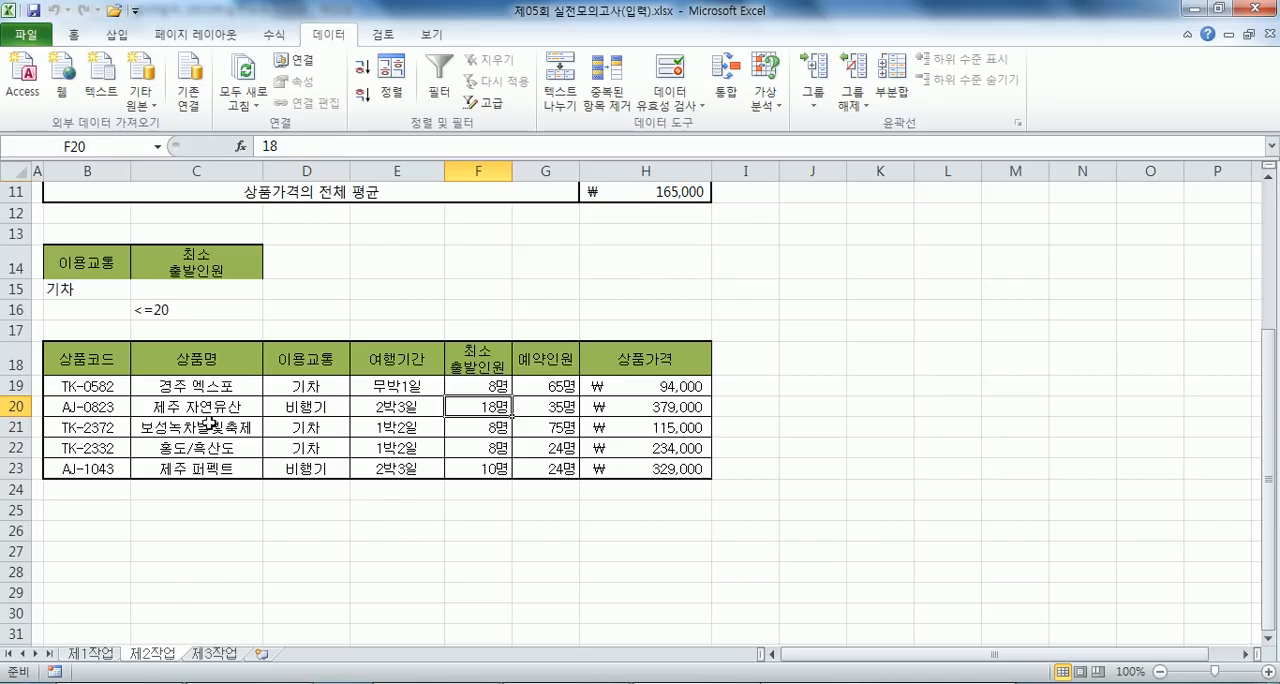
drag(104, 362, 640, 465)
click(73, 34)
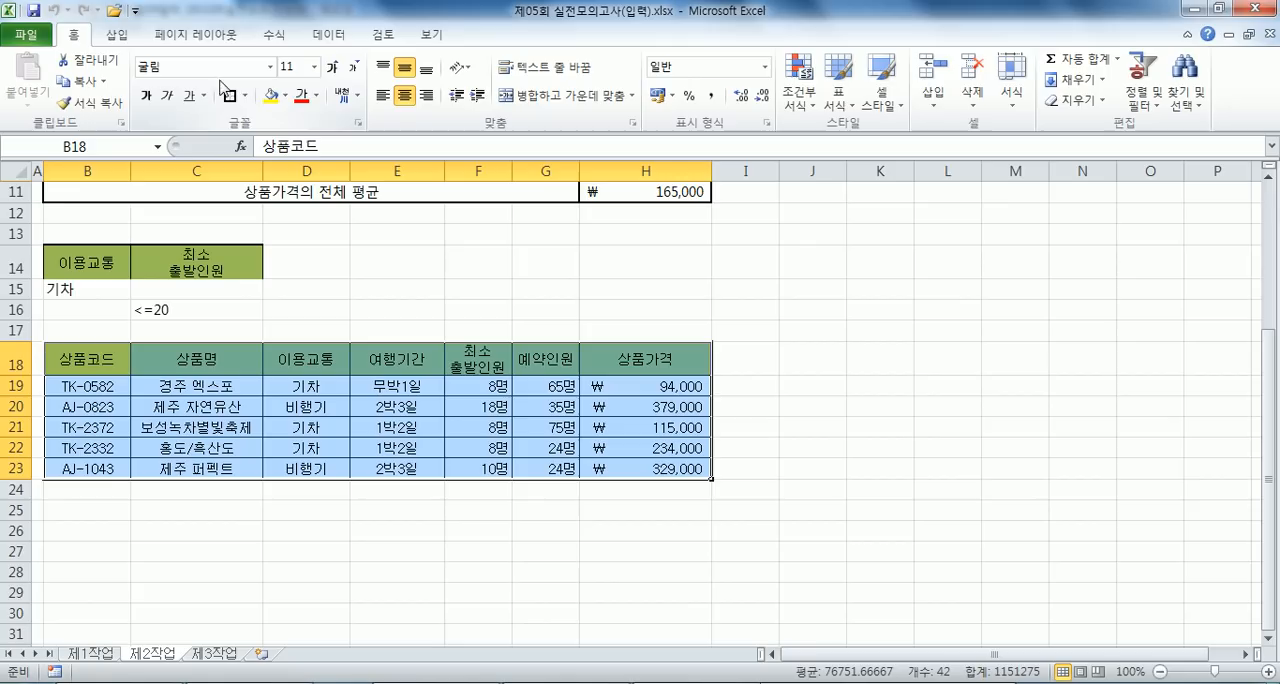
click(285, 95)
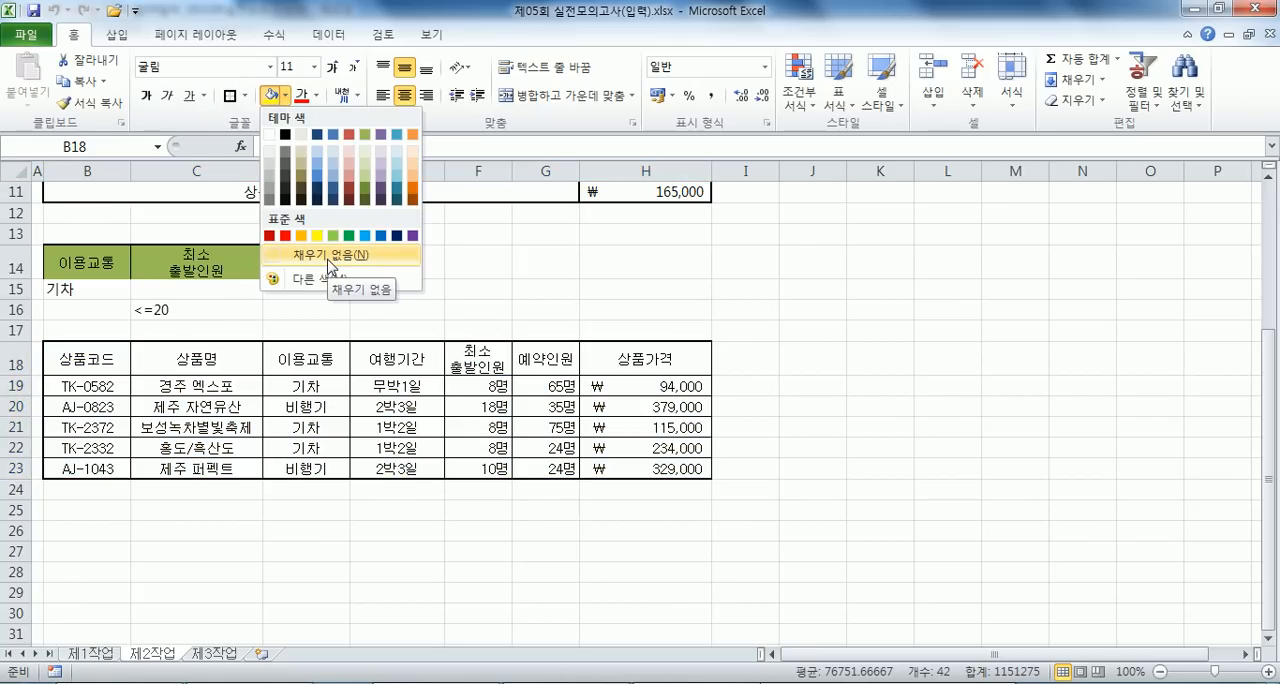
click(841, 105)
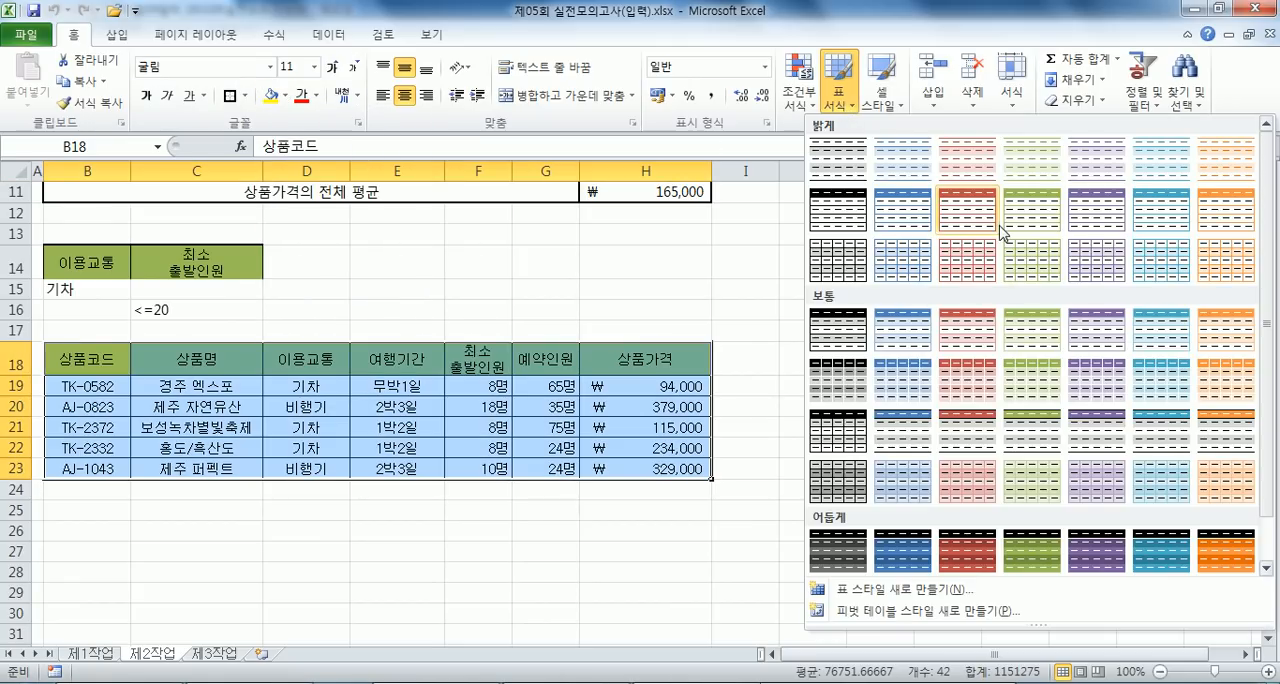
key(Escape)
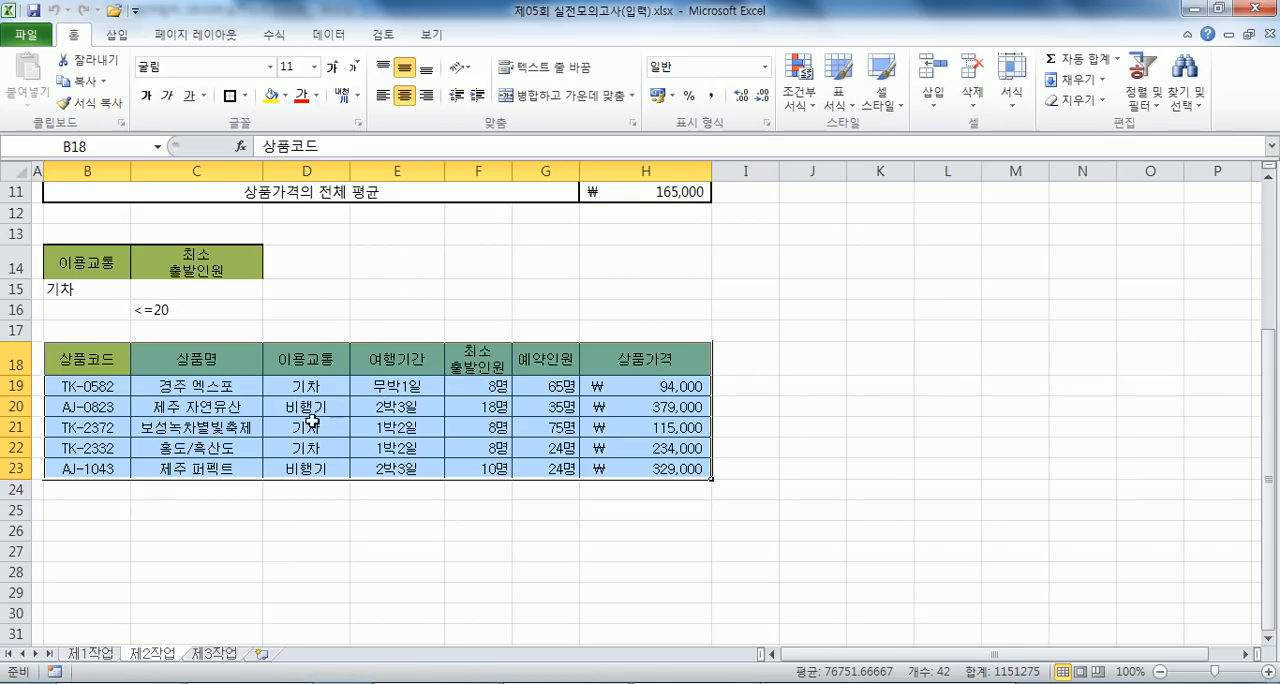
scroll(318, 420, up, 3)
click(265, 312)
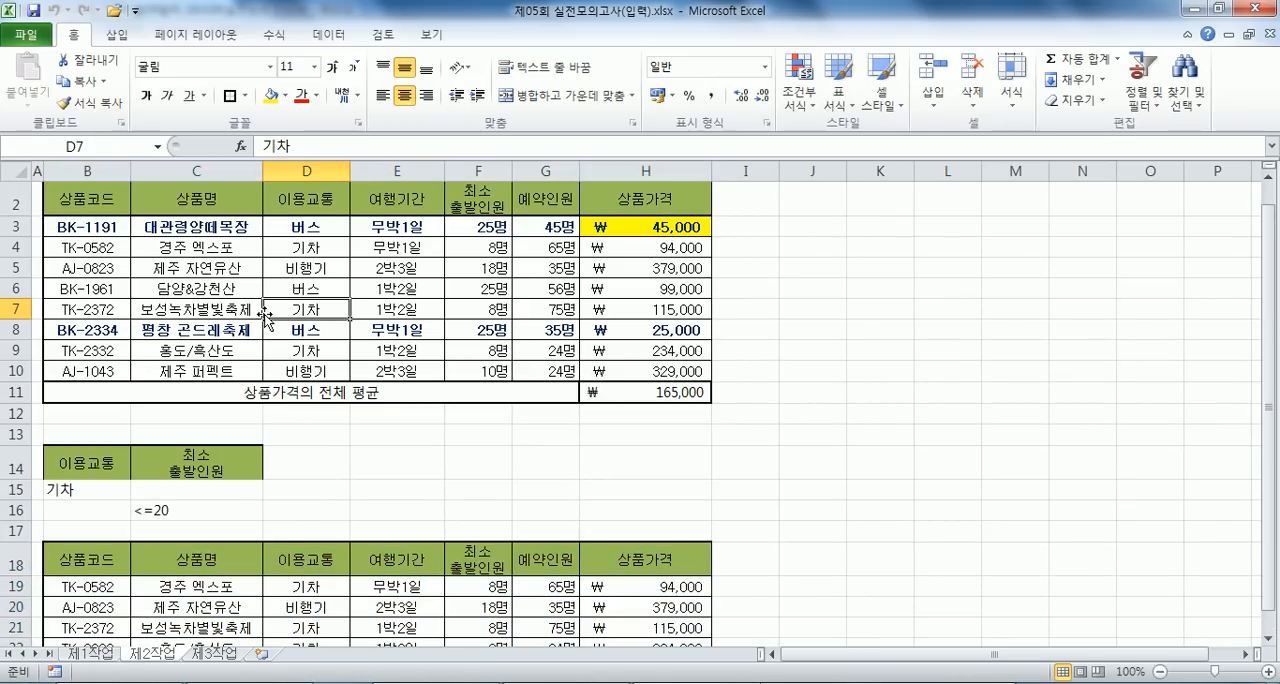
- Copy B4:H12 from the 제1작업 sheet and paste it with its column widths at B2 of the 제3작업 sheet
click(100, 655)
right_click(104, 294)
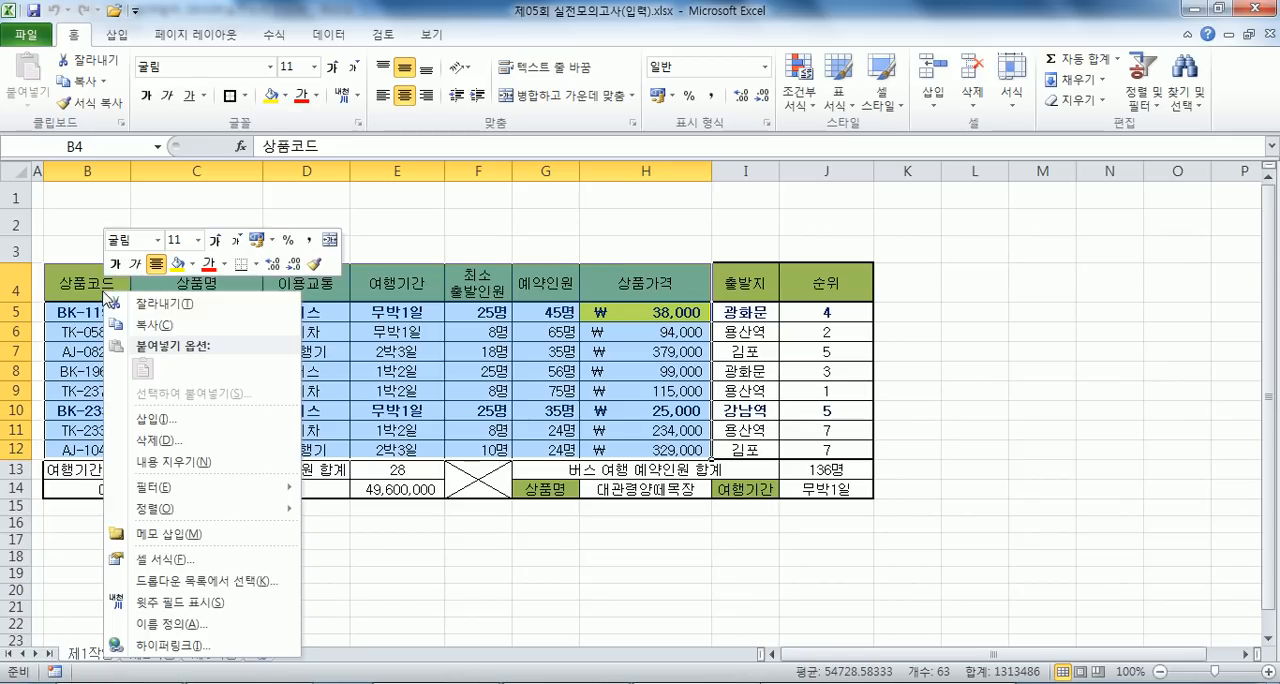
click(146, 325)
click(212, 654)
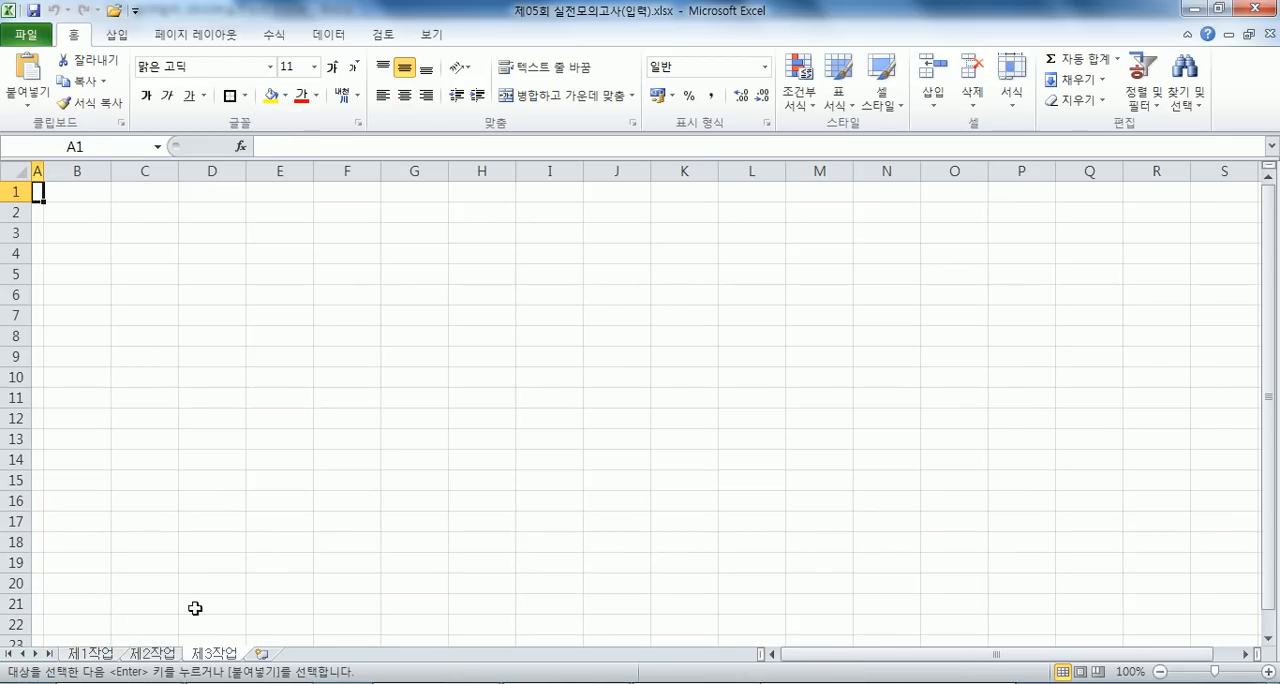
click(94, 210)
right_click(94, 210)
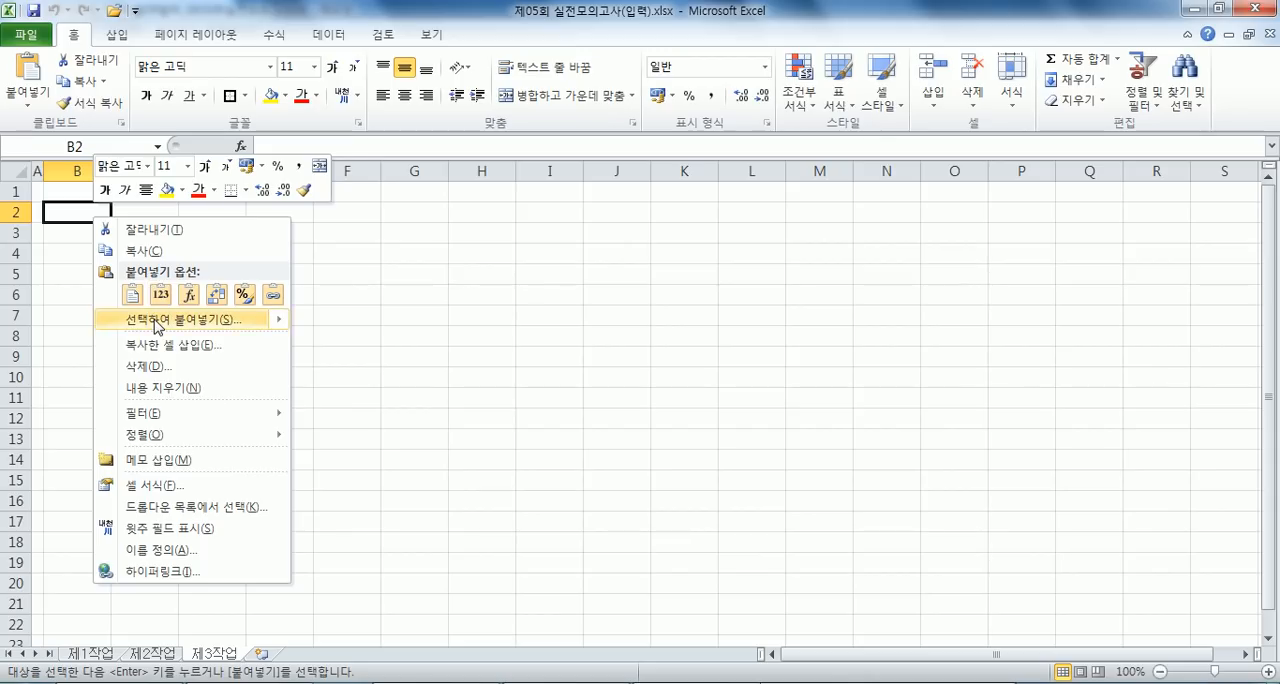
click(230, 318)
click(222, 252)
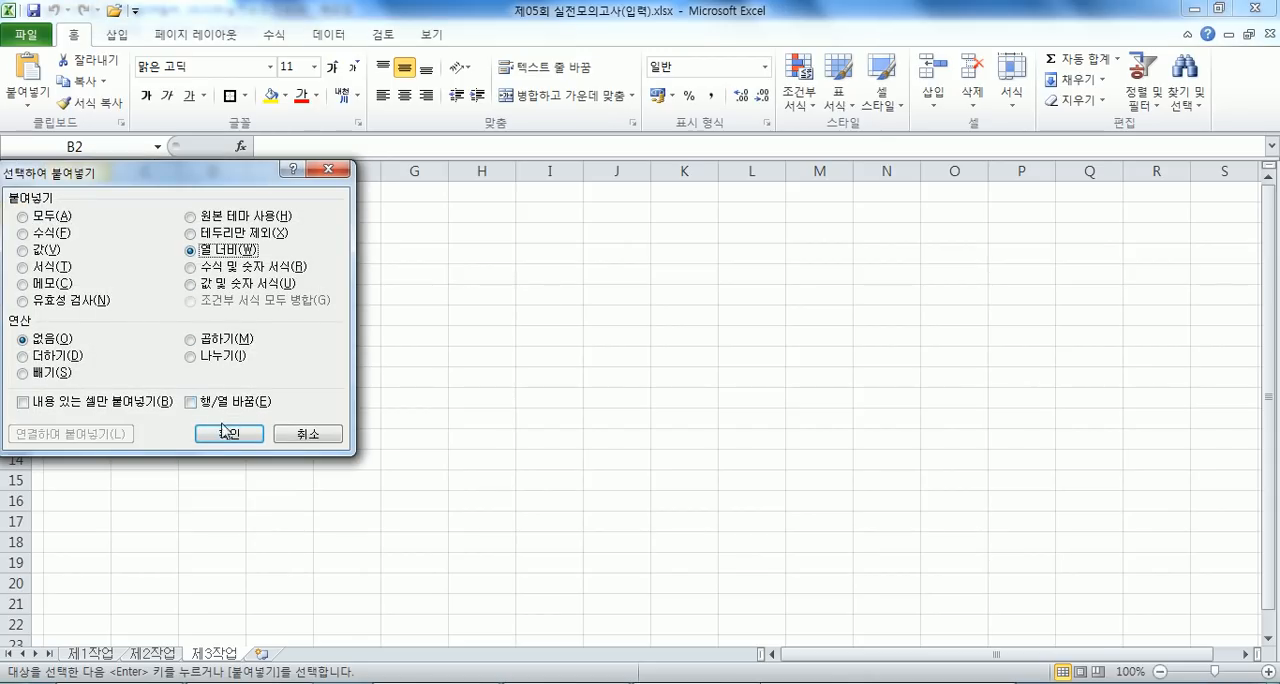
click(228, 432)
key(ctrl+v)
click(184, 304)
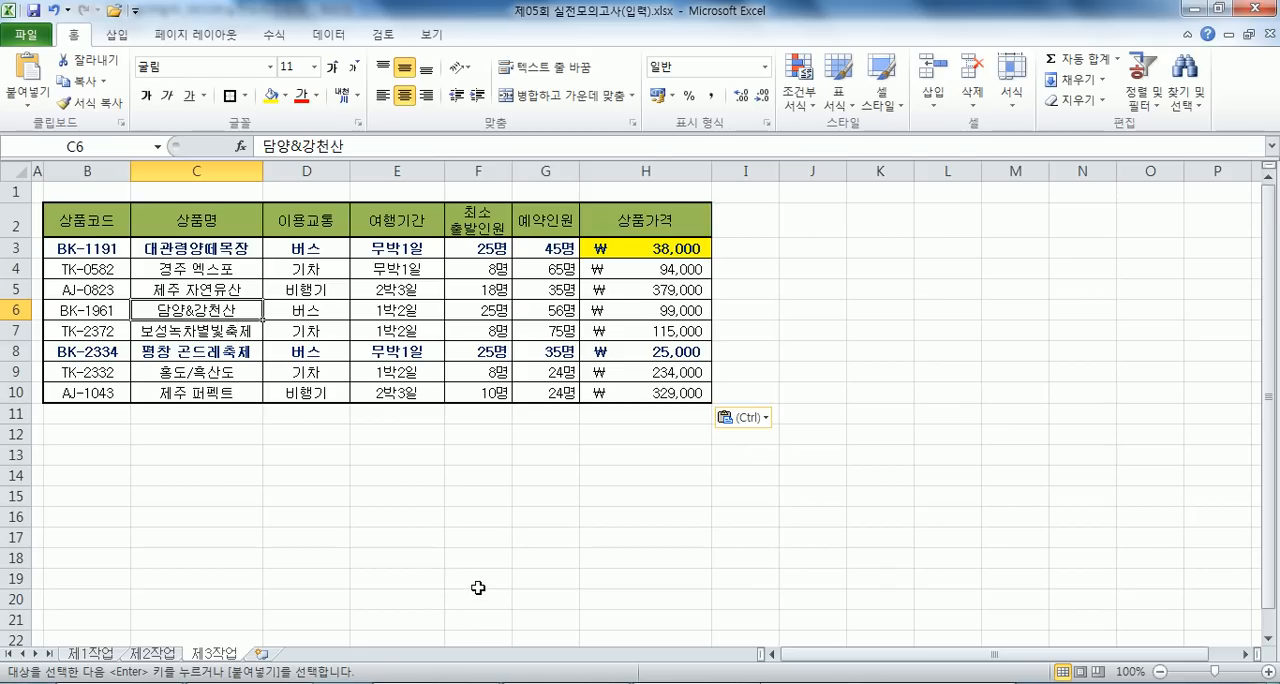
- Sort the copied table in descending order by the 이용교통 column
click(326, 271)
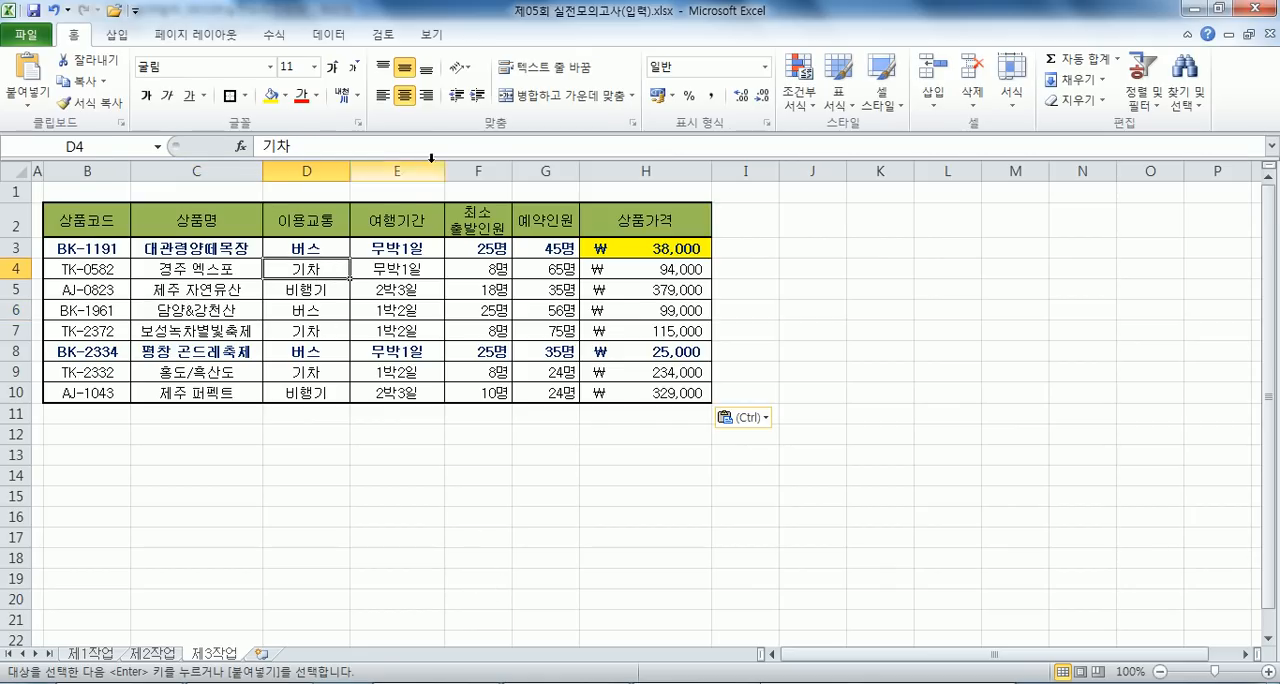
click(329, 34)
click(362, 90)
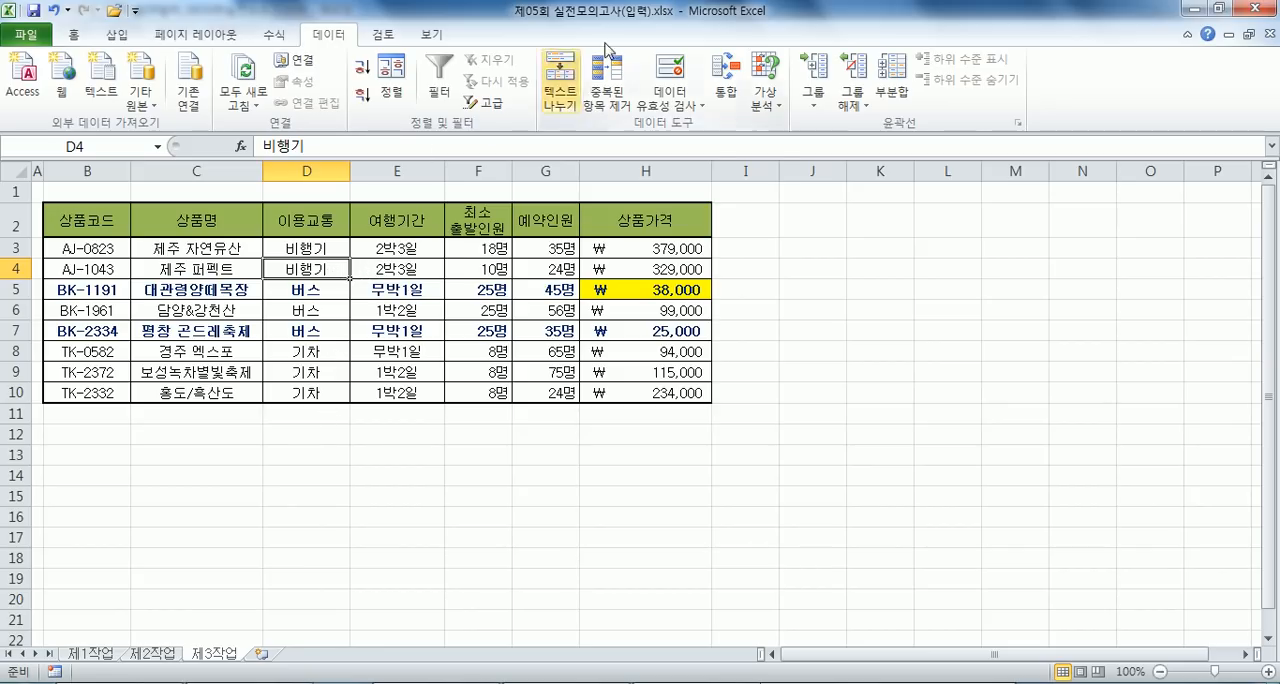
- Add a subtotal grouped by 이용교통 that uses 개수 on 상품명 only, with 상품가격 excluded
click(892, 88)
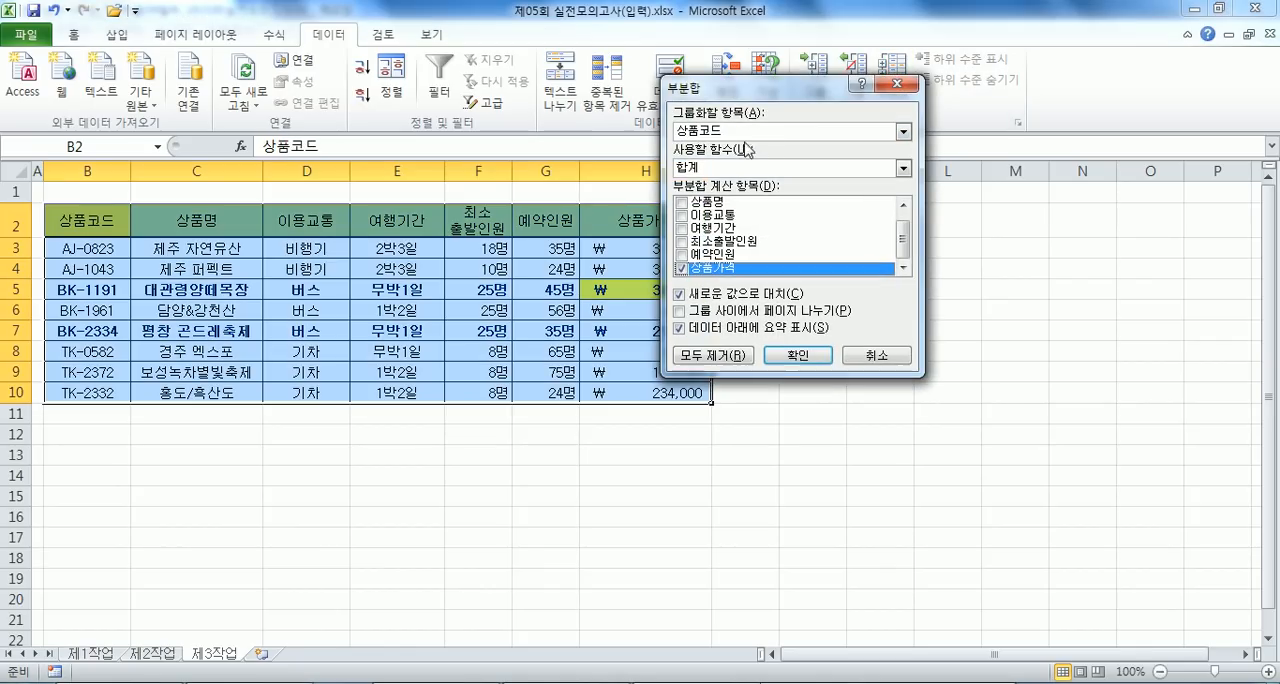
click(735, 132)
click(720, 175)
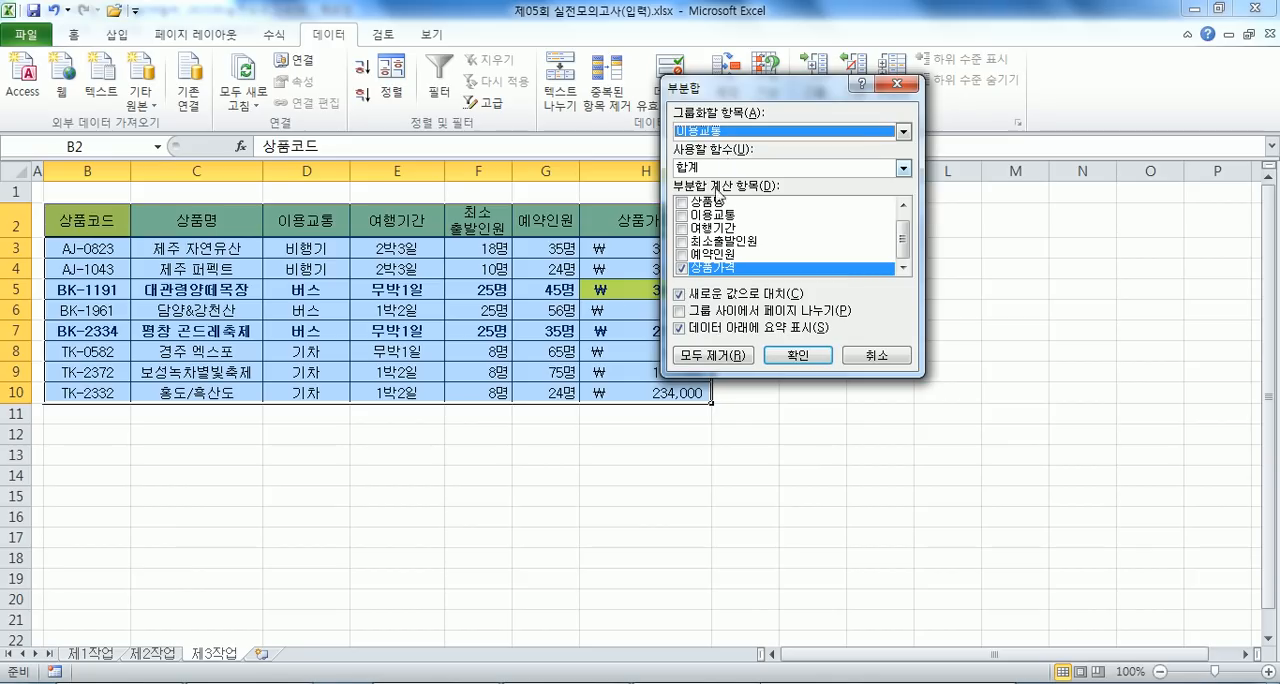
click(680, 268)
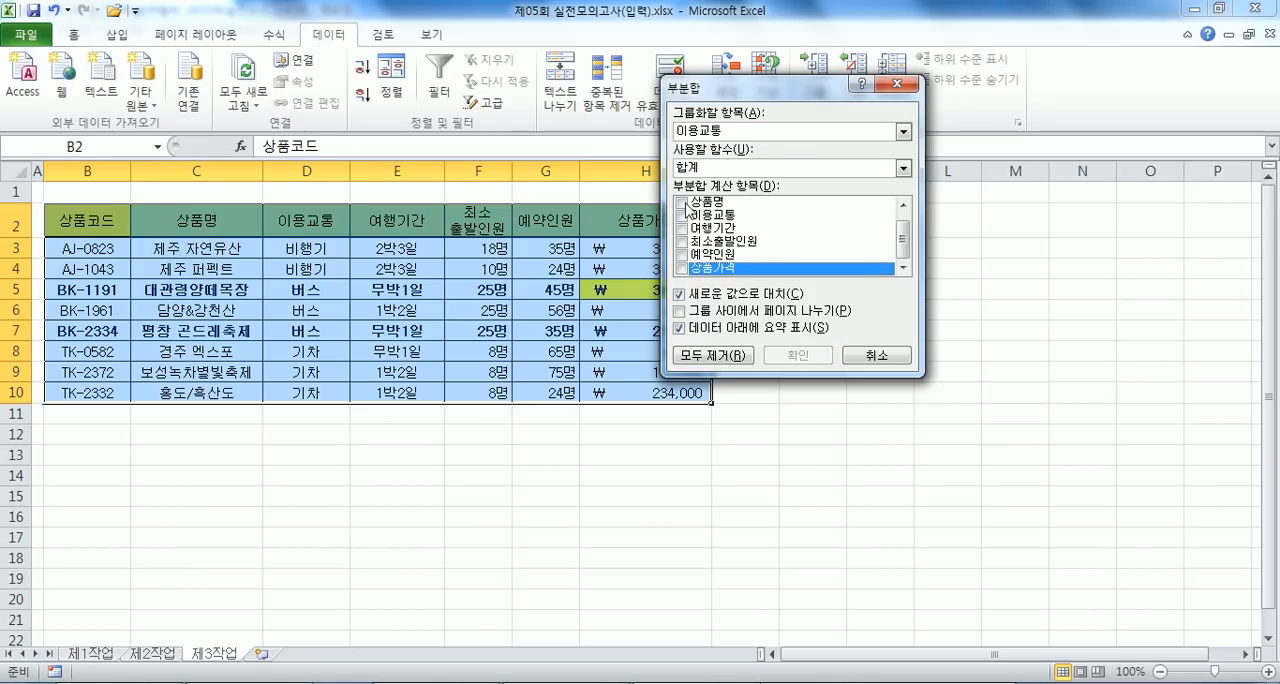
click(686, 204)
click(702, 172)
click(702, 194)
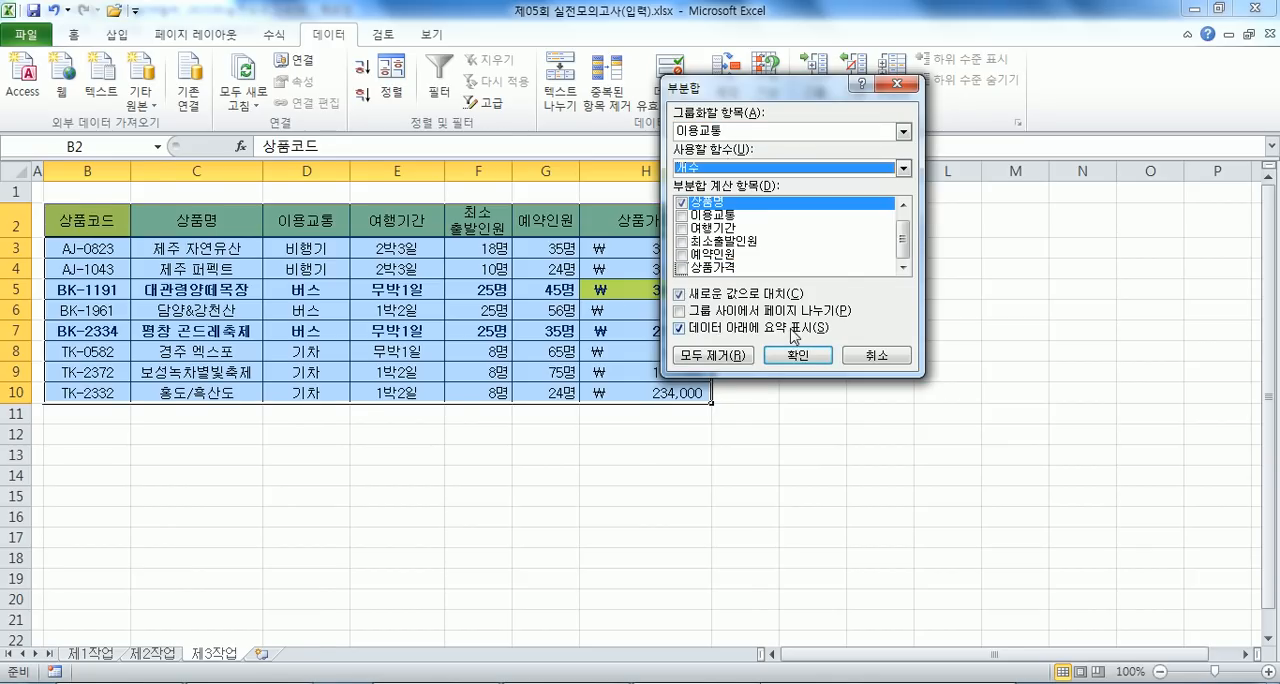
click(797, 355)
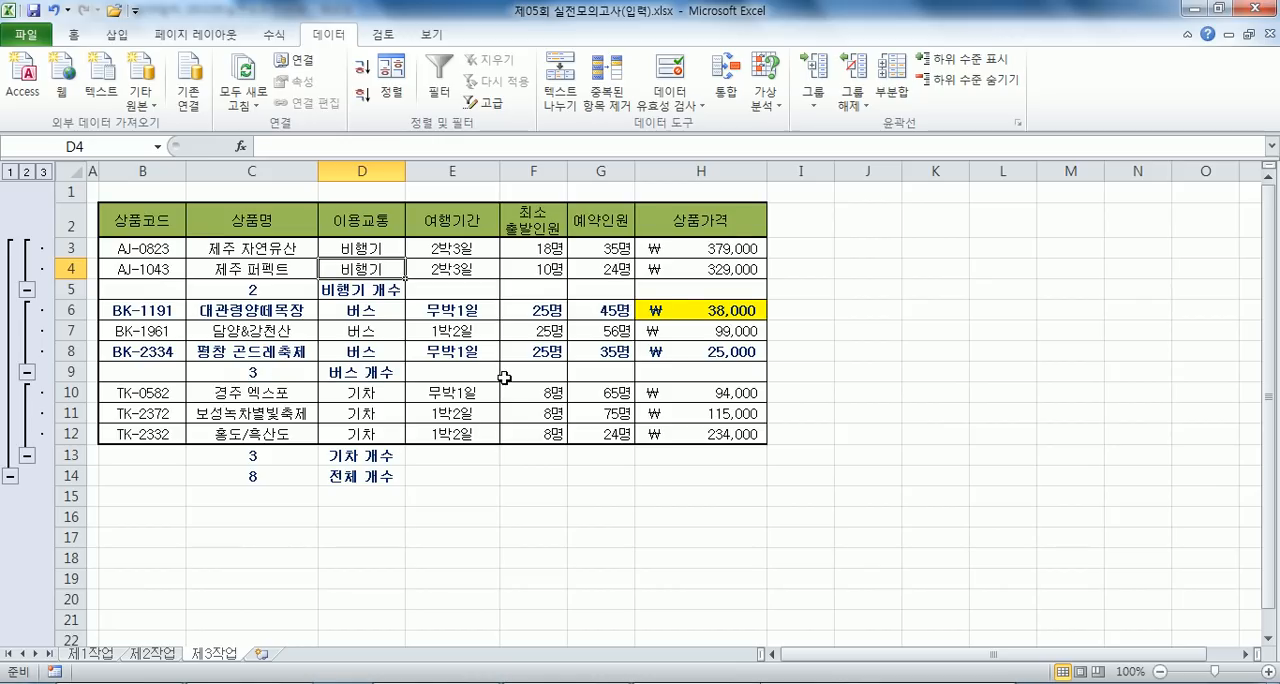
- Add a second 이용교통 subtotal using 최대값 on 예약인원 only, keeping the existing subtotals instead of replacing them
click(890, 92)
click(683, 216)
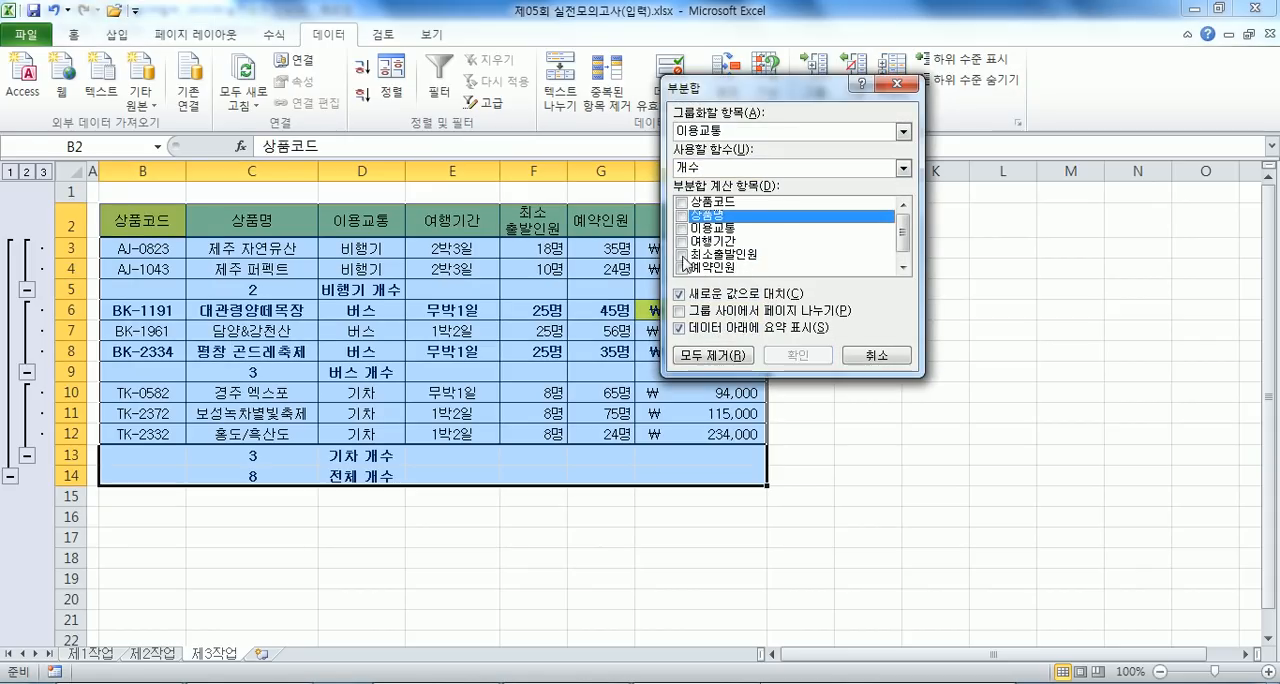
click(684, 268)
click(683, 269)
click(716, 170)
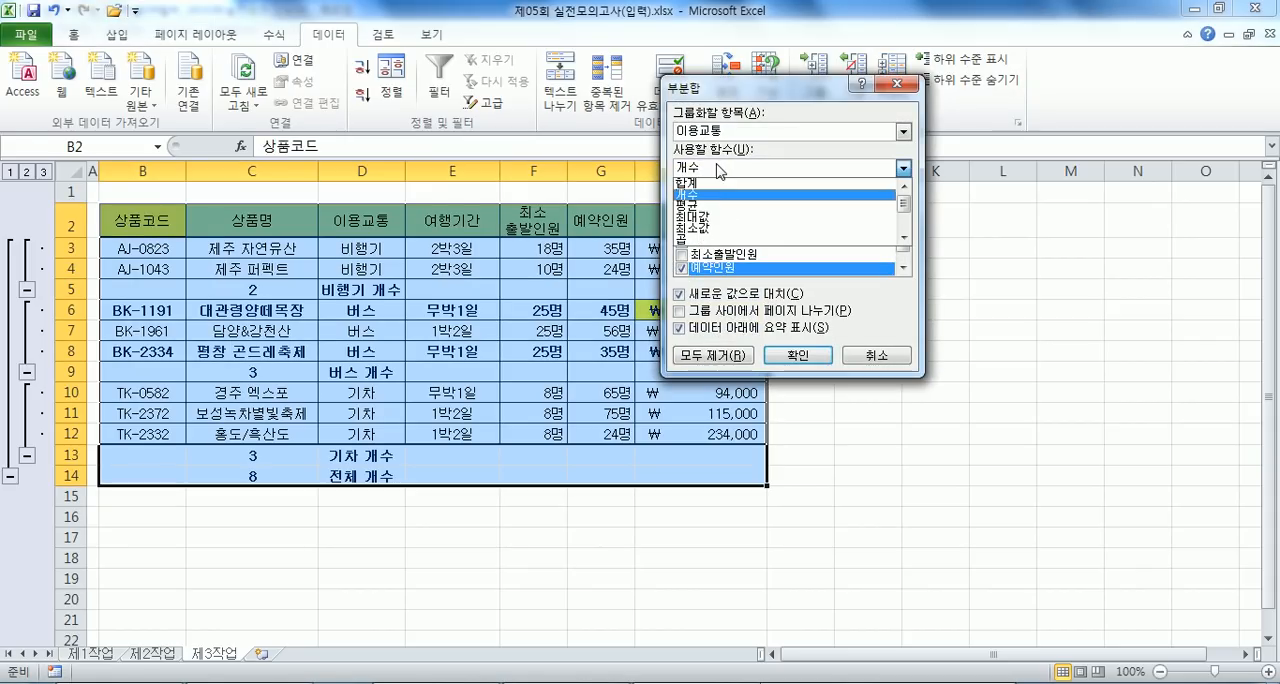
click(714, 222)
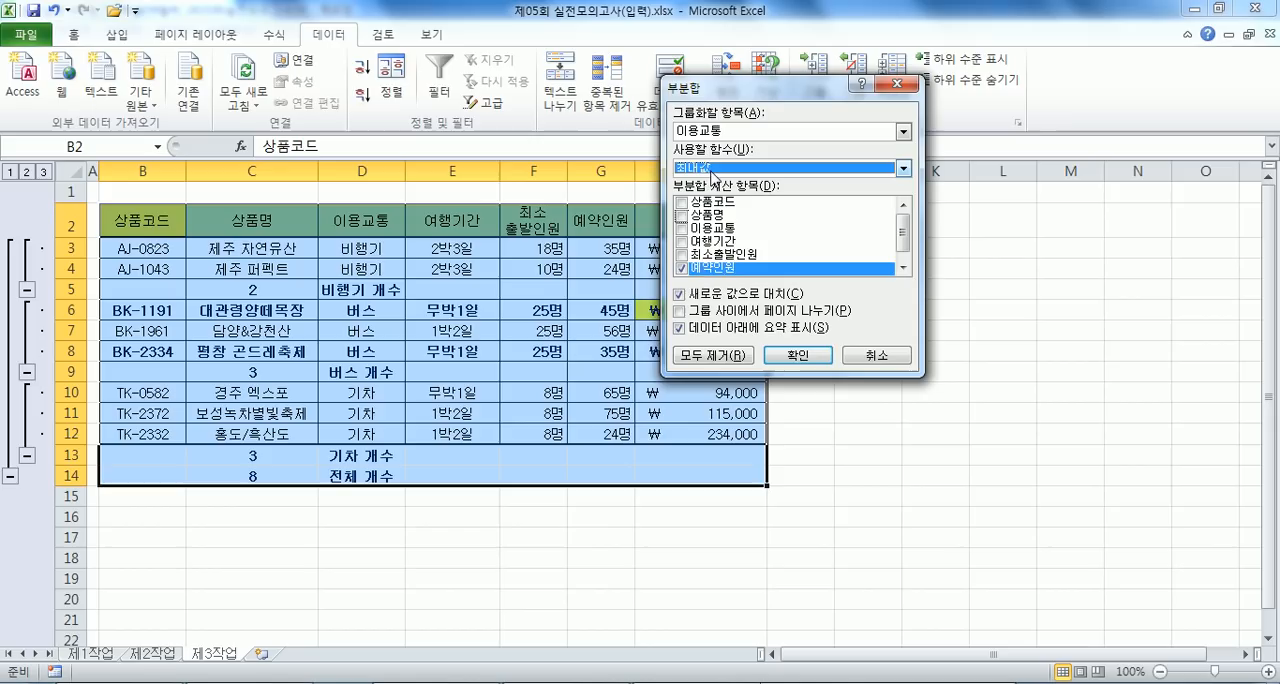
click(680, 295)
click(767, 356)
click(525, 560)
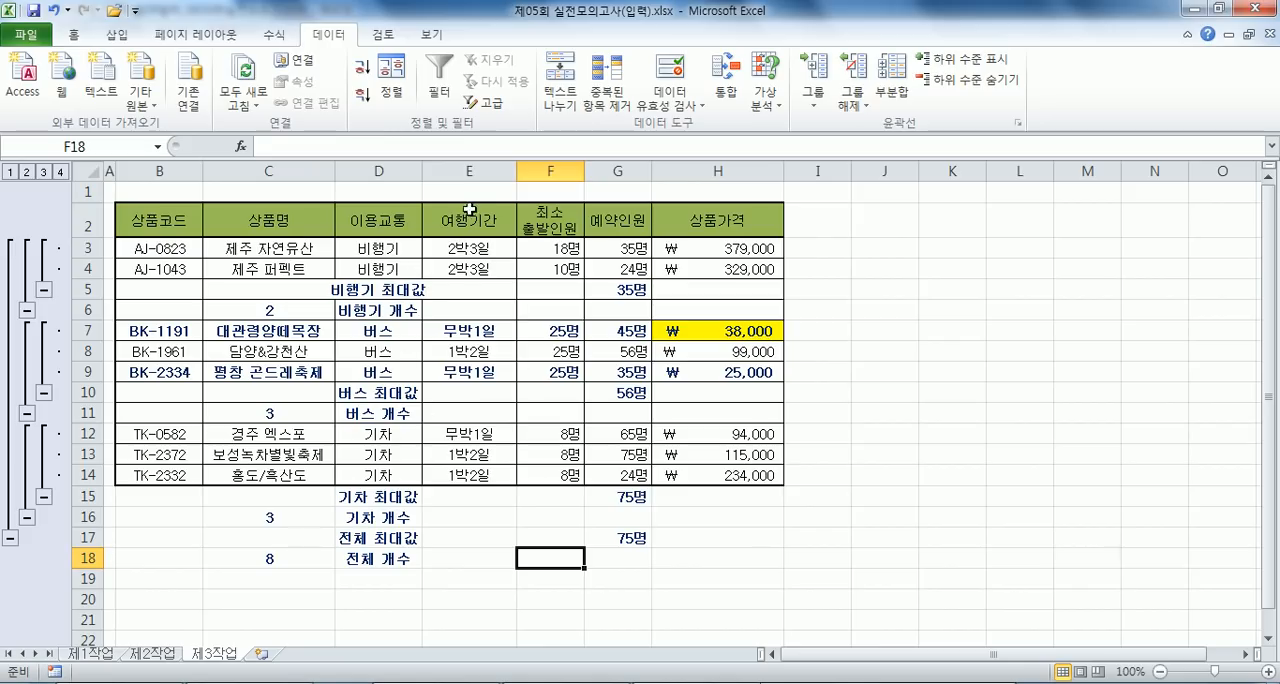
- Autofit the width of column D so the subtotal labels fit inside it
mouse_move(422, 171)
mouse_down()
mouse_move(451, 171)
mouse_move(423, 172)
mouse_up()
double_click(423, 171)
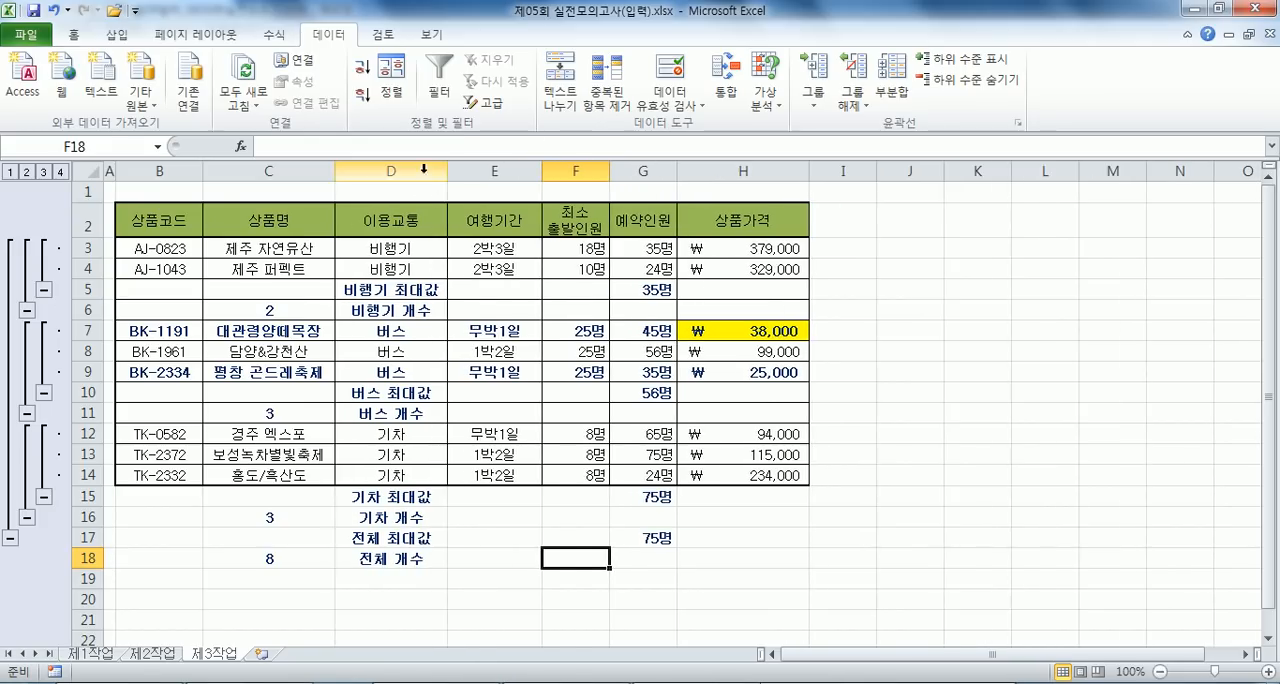
click(498, 287)
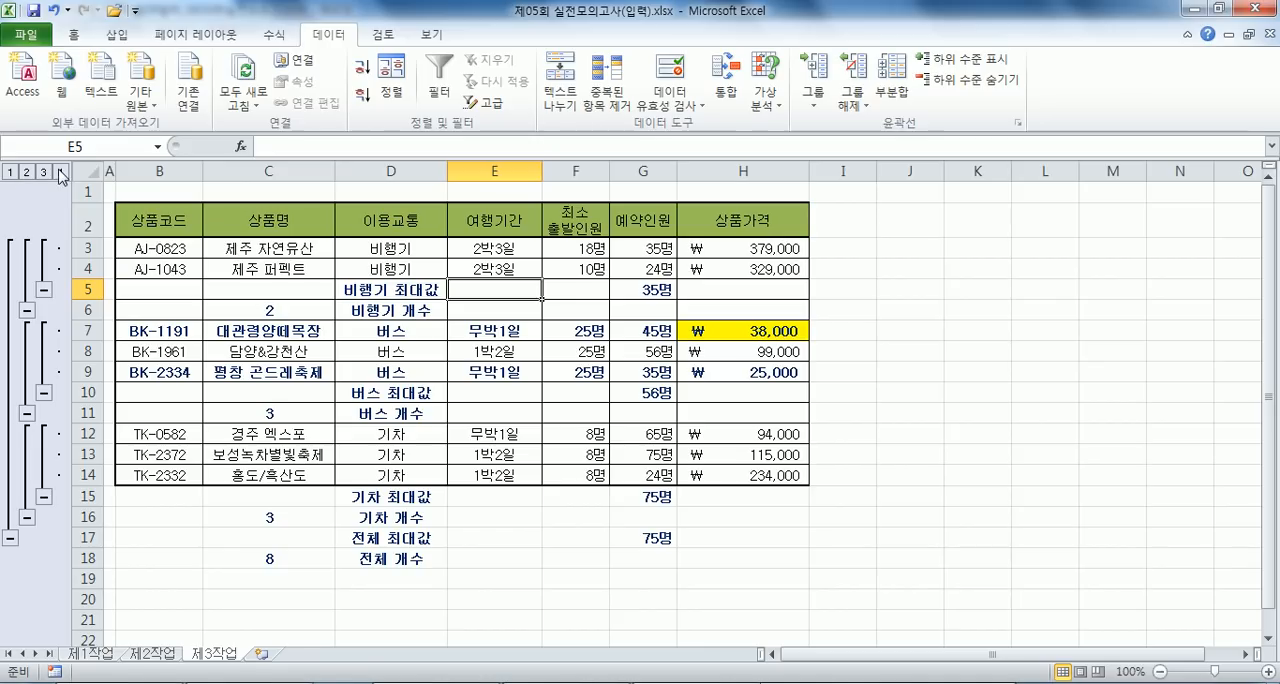
- Clear the outline from the subtotaled table on 제3작업
click(857, 108)
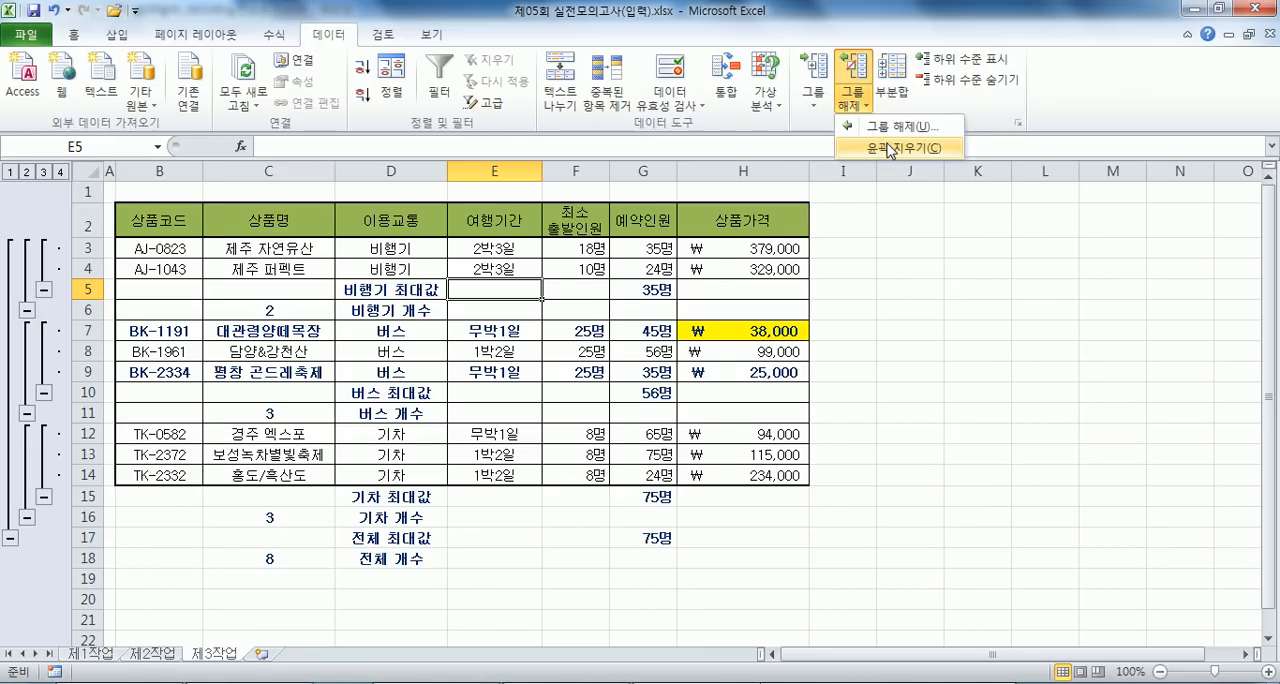
click(889, 150)
click(323, 243)
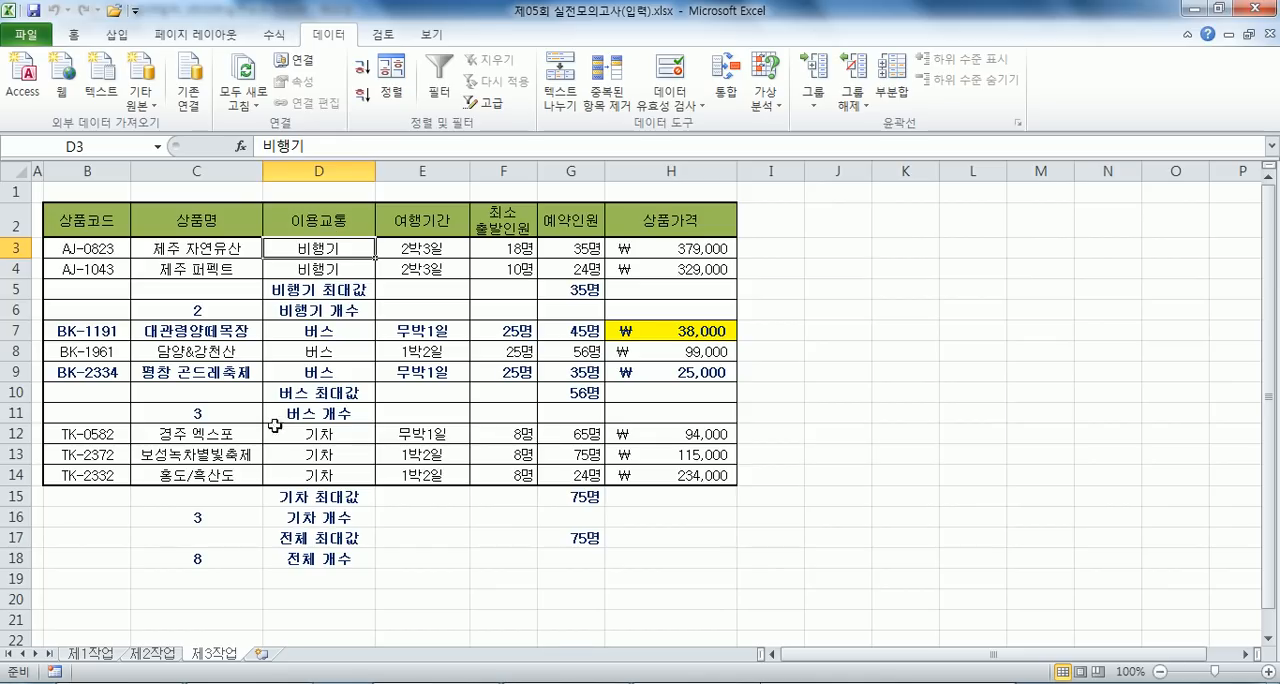
- On 제1작업, insert a clustered column chart from C4:C6, C8:C11, F4:H6 and F8:H11
click(98, 655)
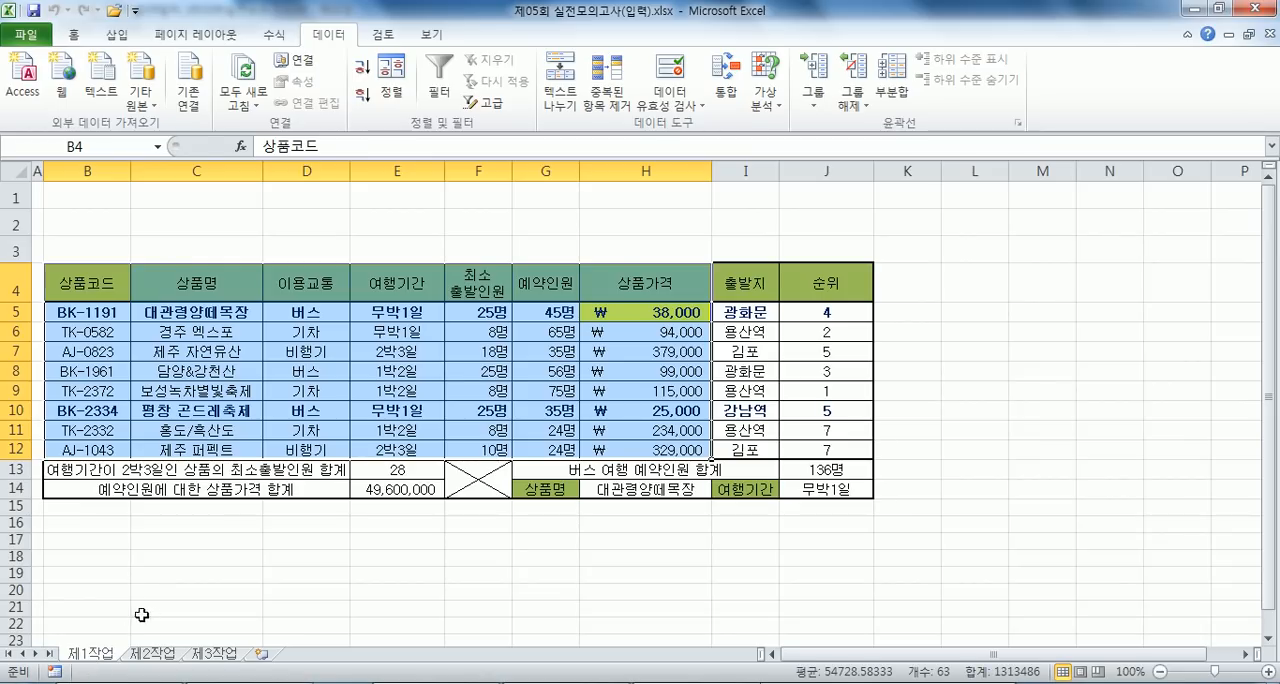
click(256, 390)
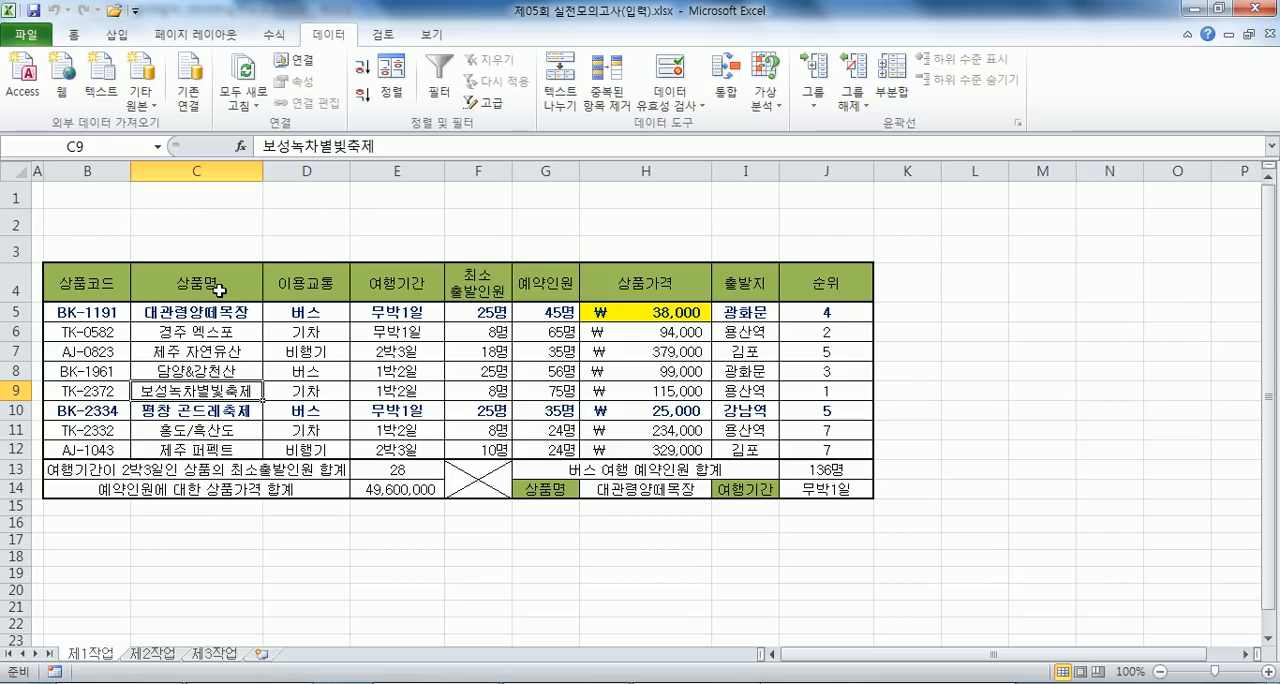
drag(206, 288, 216, 430)
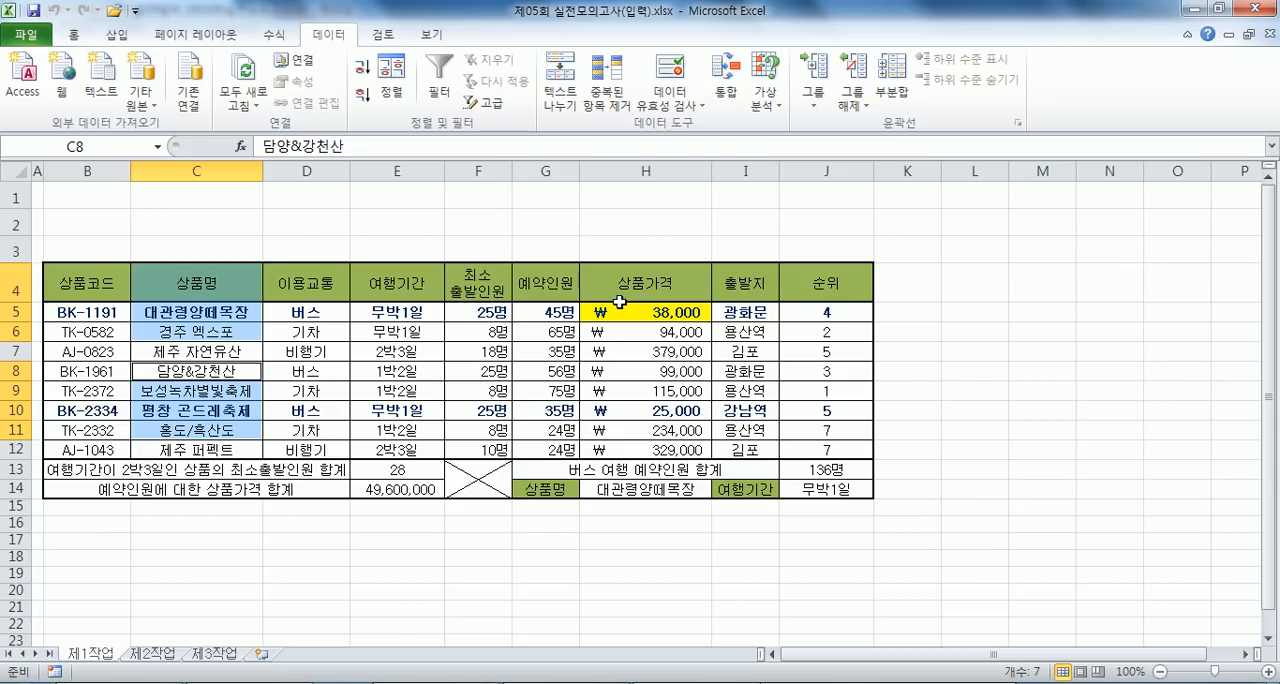
drag(470, 283, 605, 330)
drag(475, 372, 631, 428)
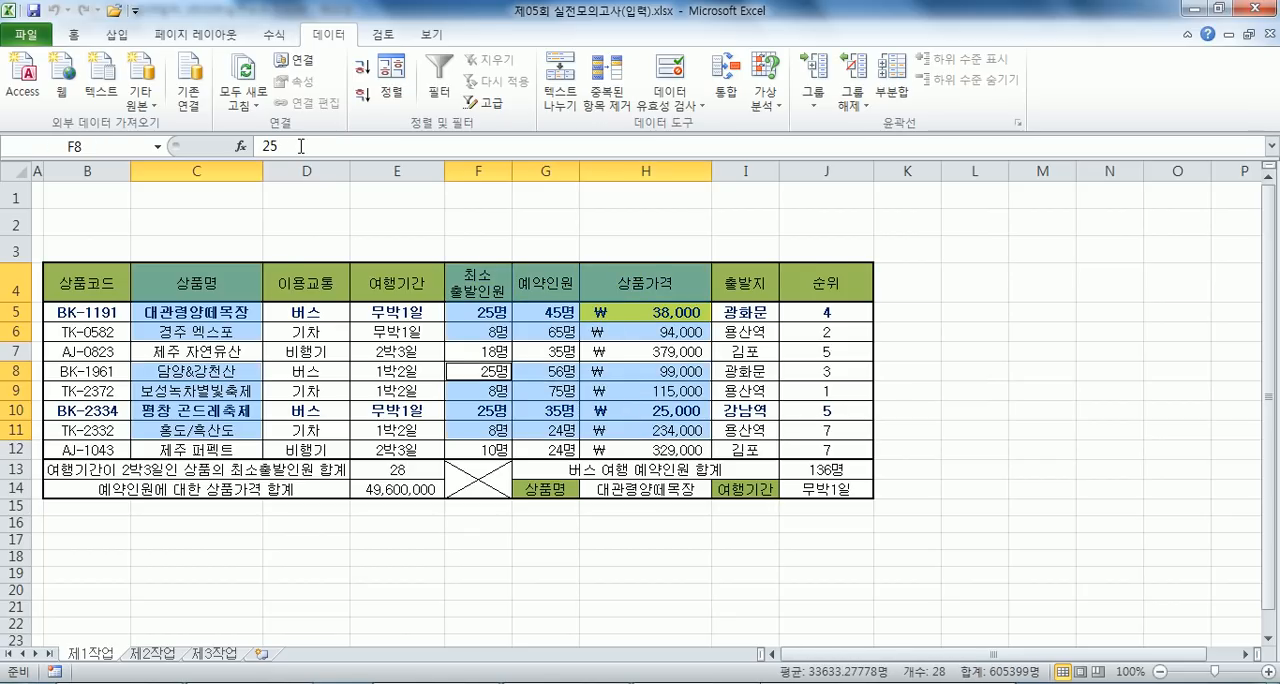
click(117, 34)
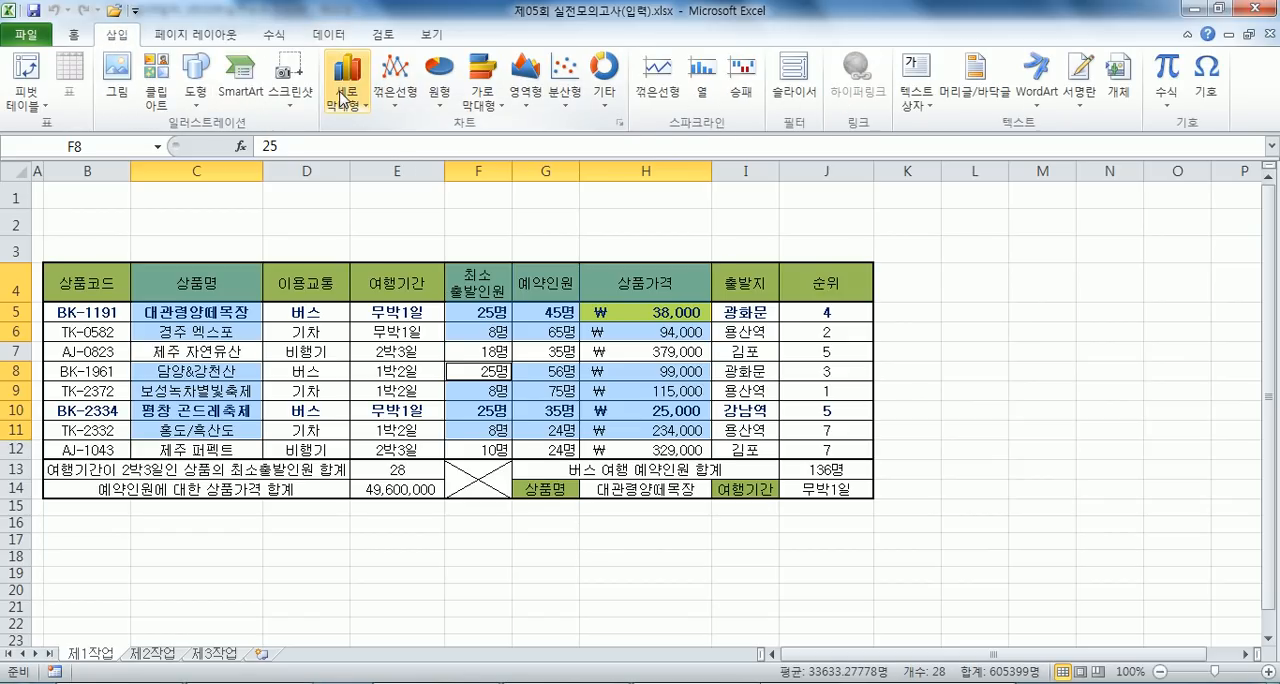
click(343, 96)
click(355, 165)
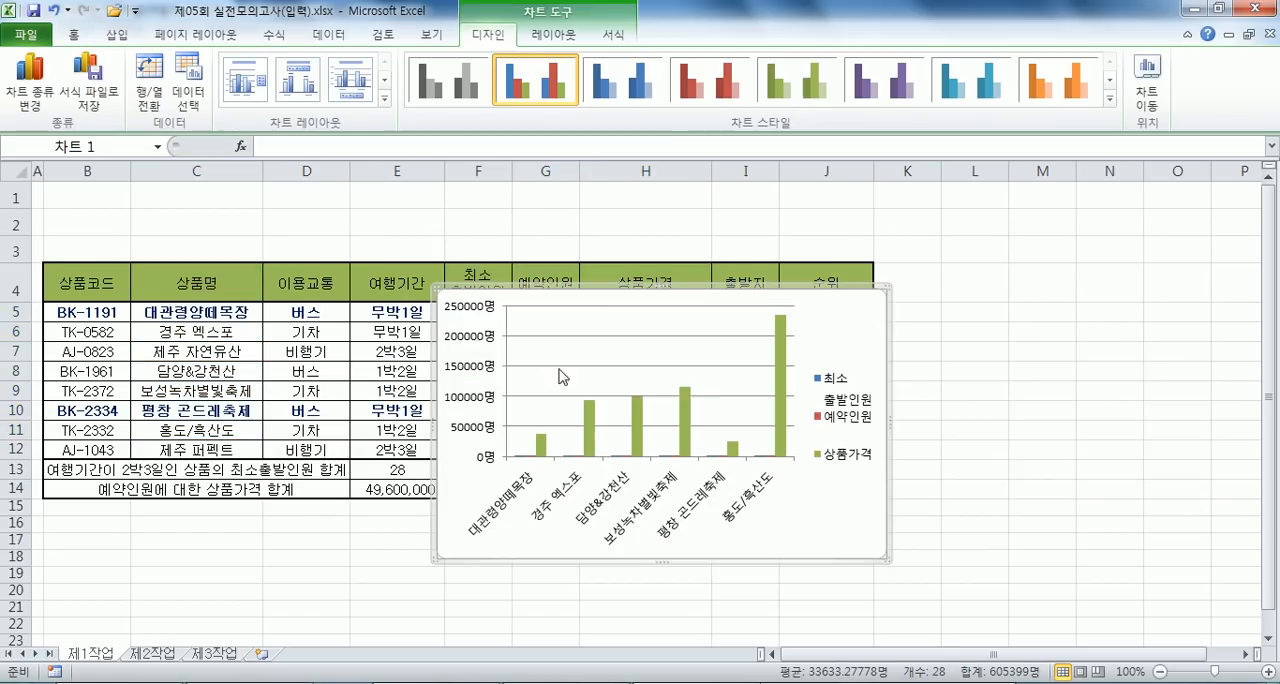
- Move the column chart to a new chart sheet named 제4작업
click(1146, 90)
click(803, 208)
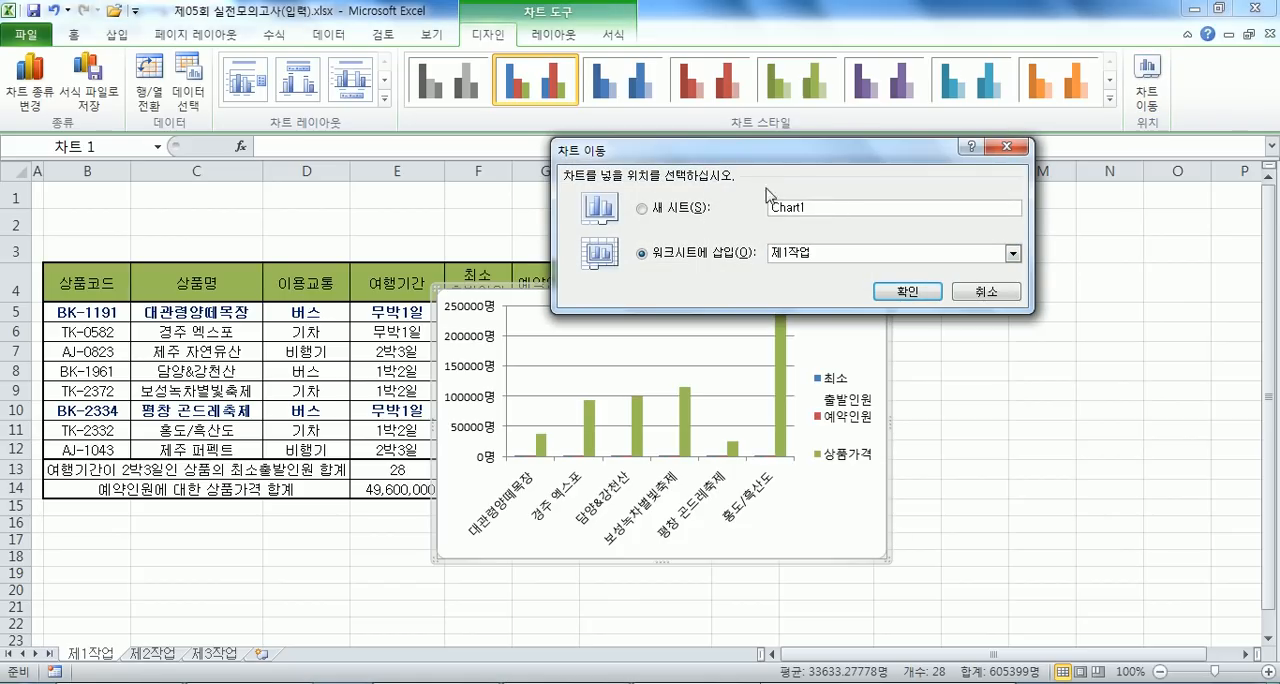
drag(822, 204, 762, 206)
text(제4시)
text(업)
key(Return)
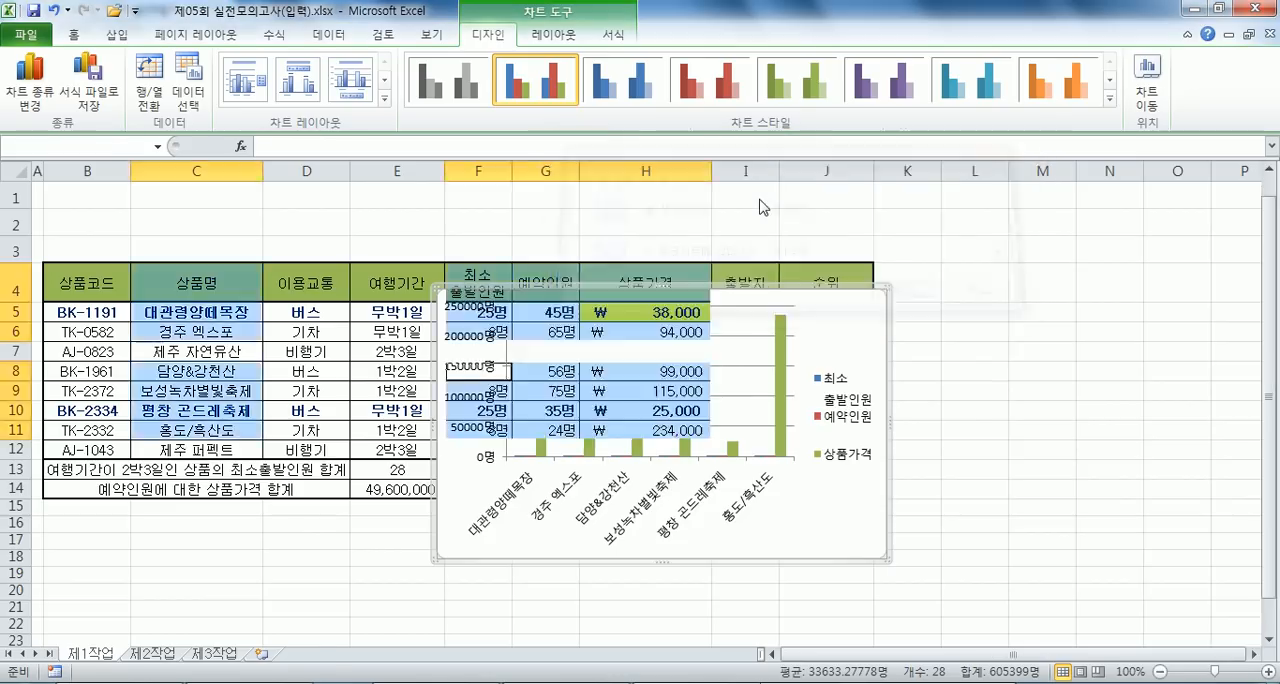
- Place the 제4작업 sheet after 제3작업 and give its chart a layout with title and bottom legend, in the purple style
drag(97, 665, 320, 655)
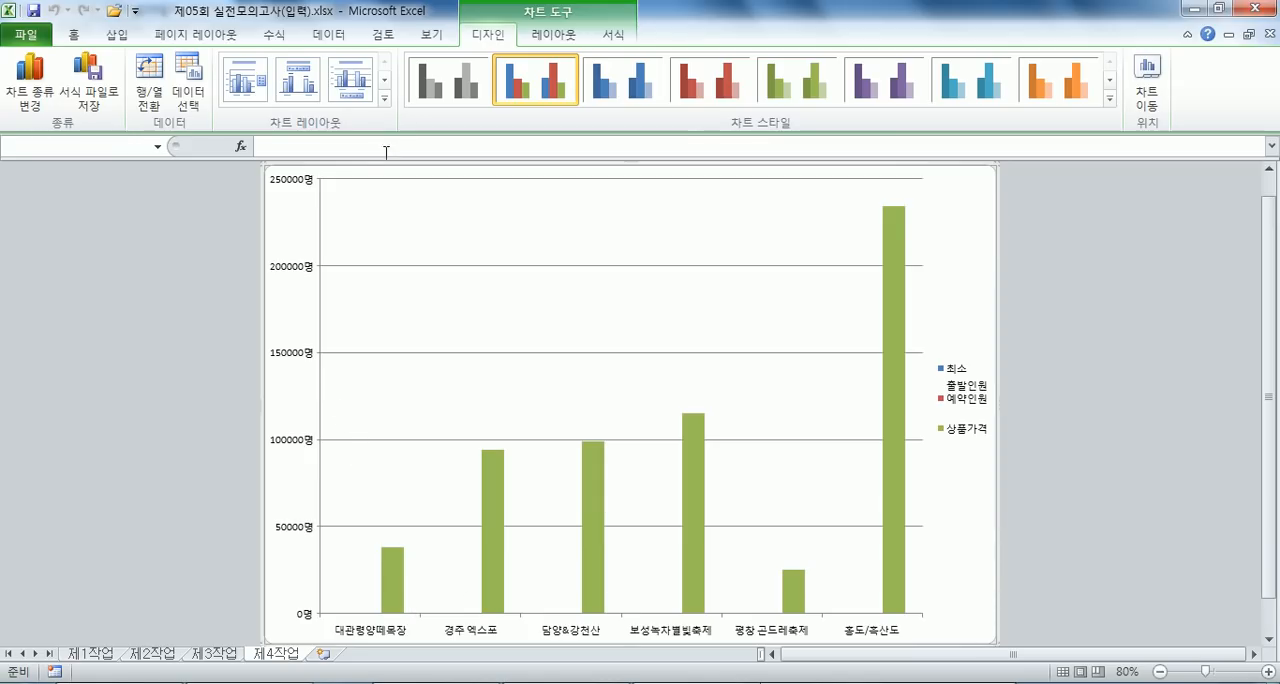
click(350, 80)
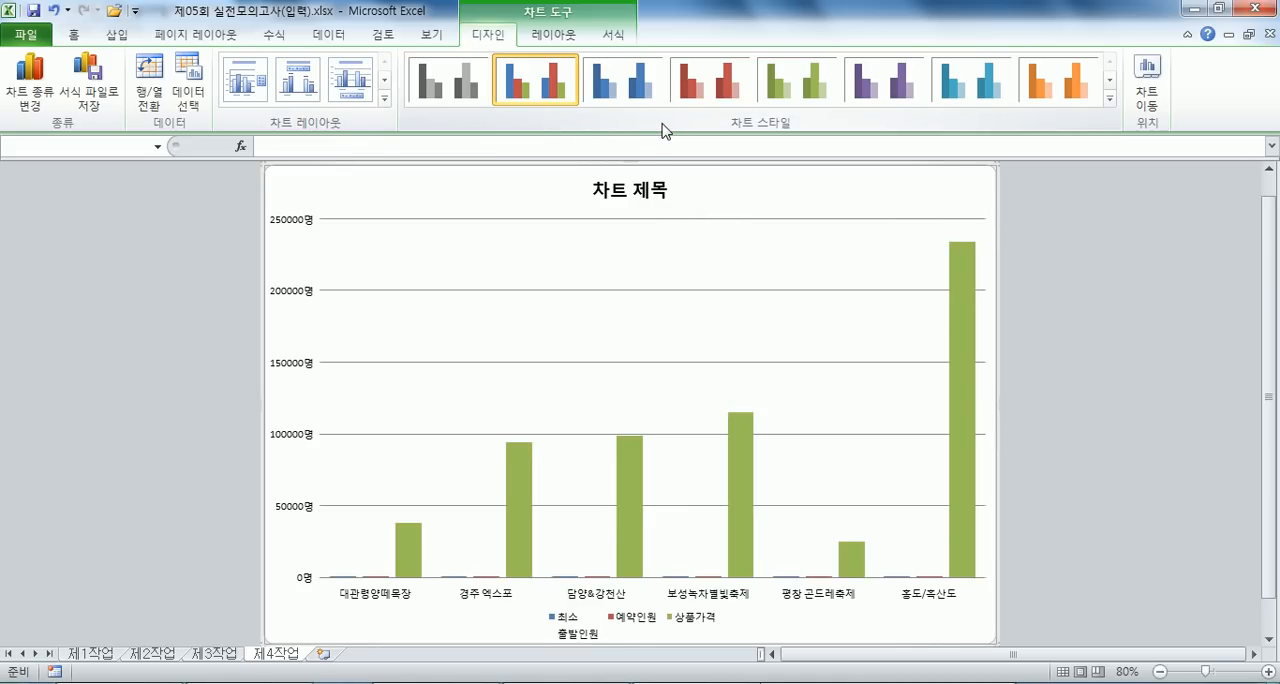
click(877, 98)
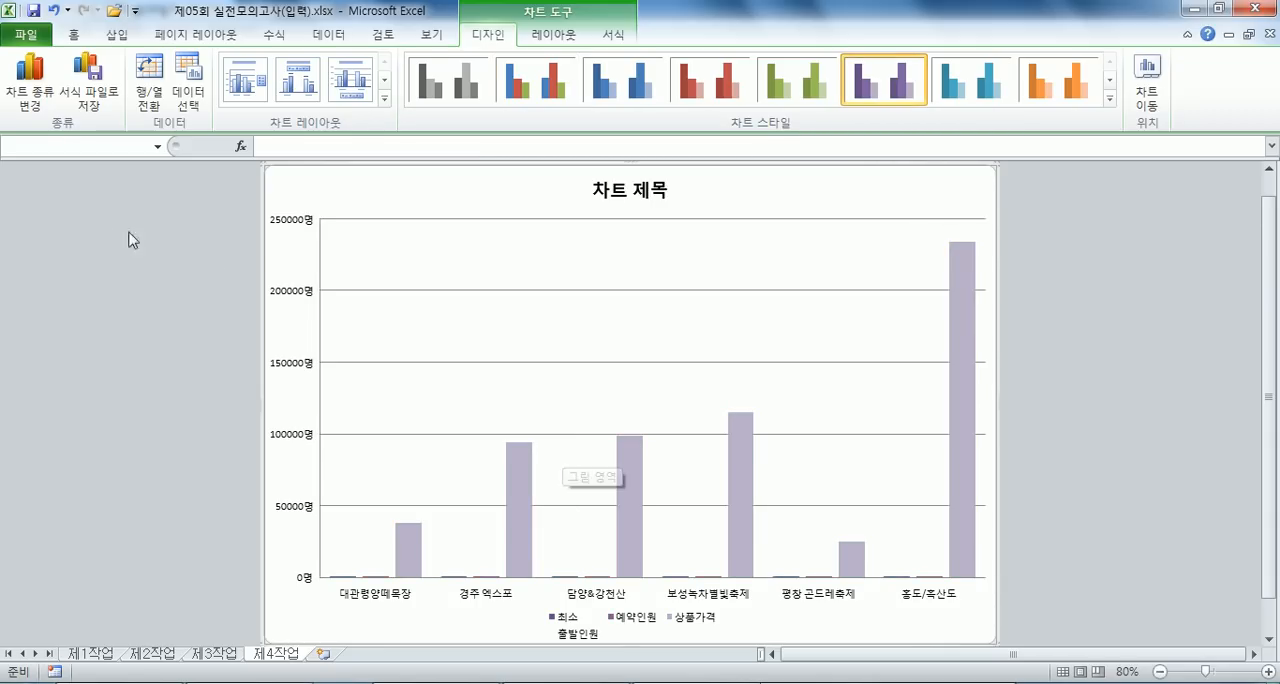
- Set the font of the whole chart area to 굴림, size 11
click(73, 34)
click(231, 70)
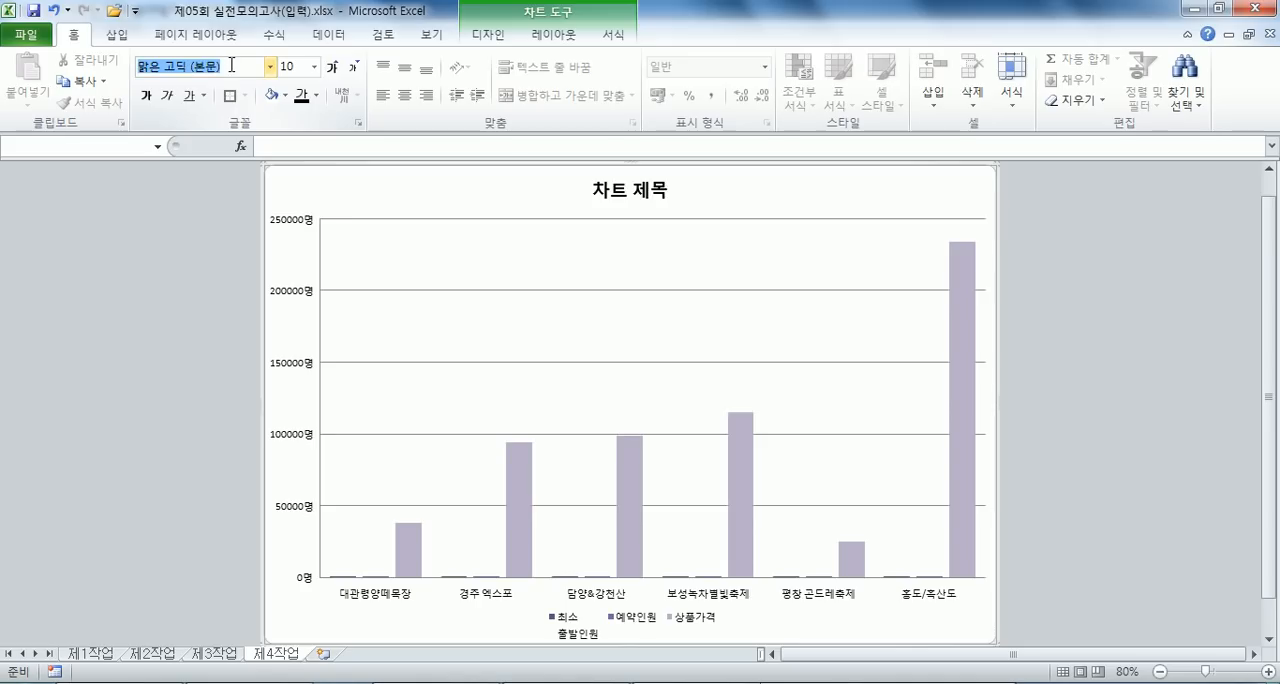
text(굴림)
key(Return)
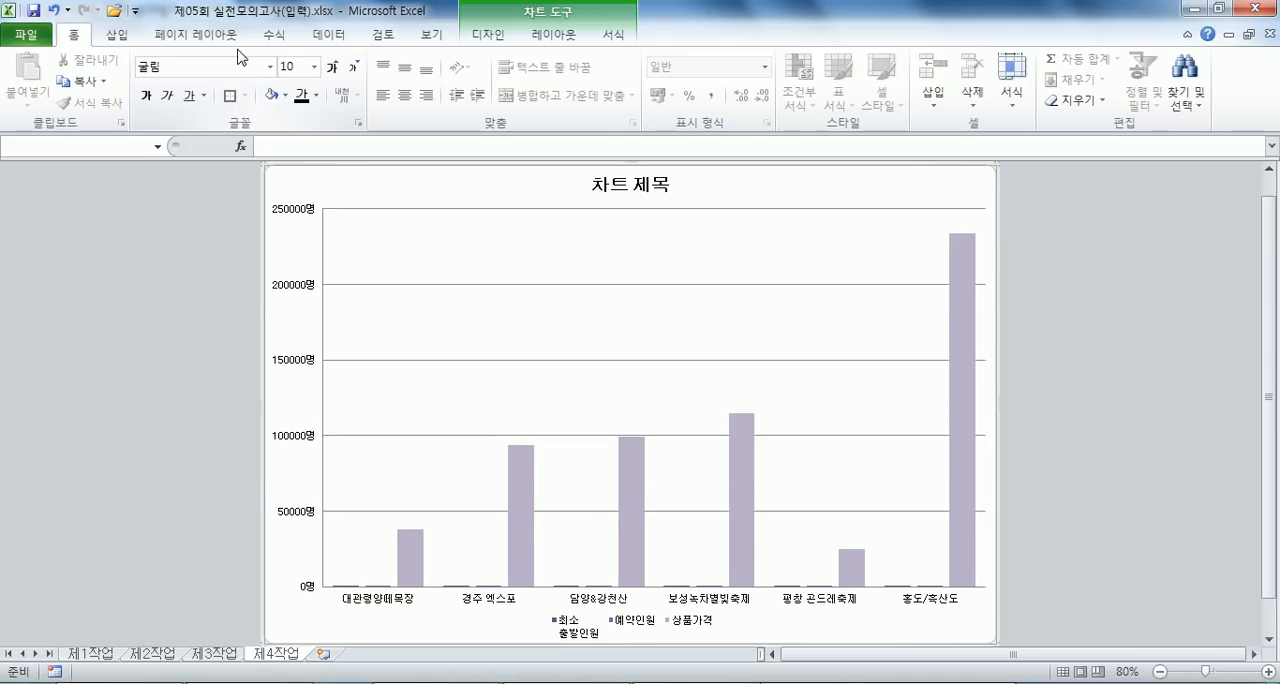
click(333, 67)
click(337, 67)
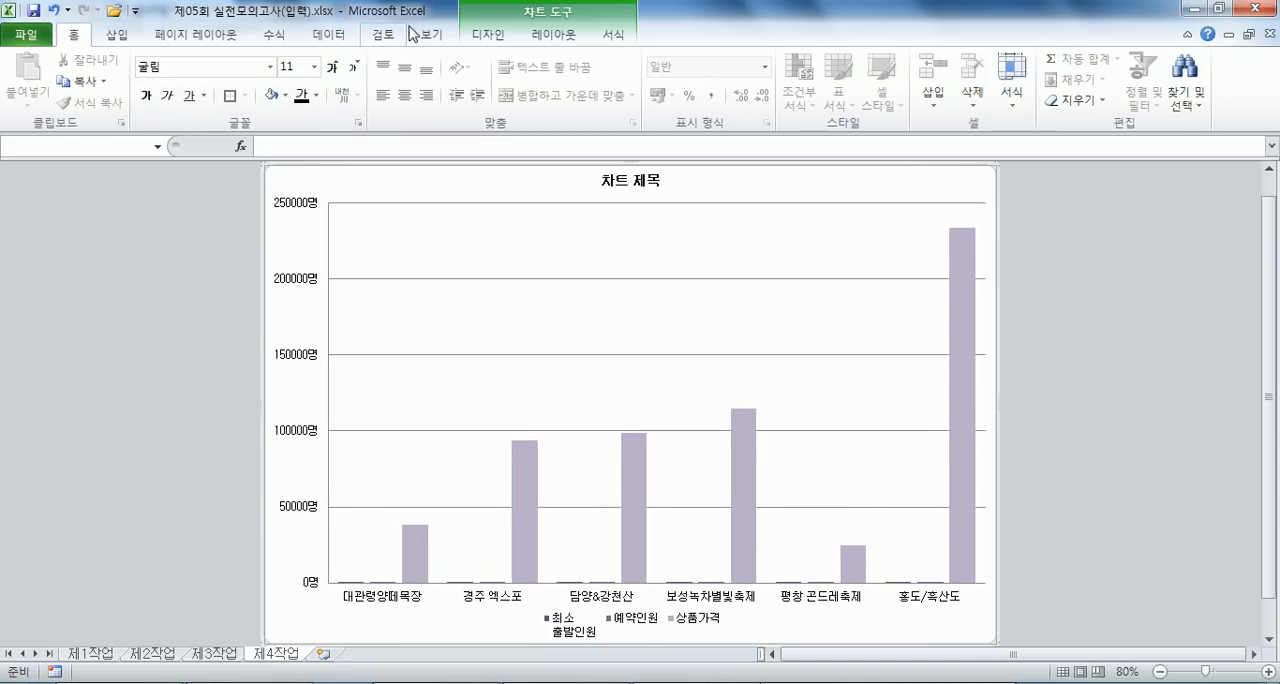
- Fill the chart area with the mottled blue-and-pink Bouquet texture
click(610, 34)
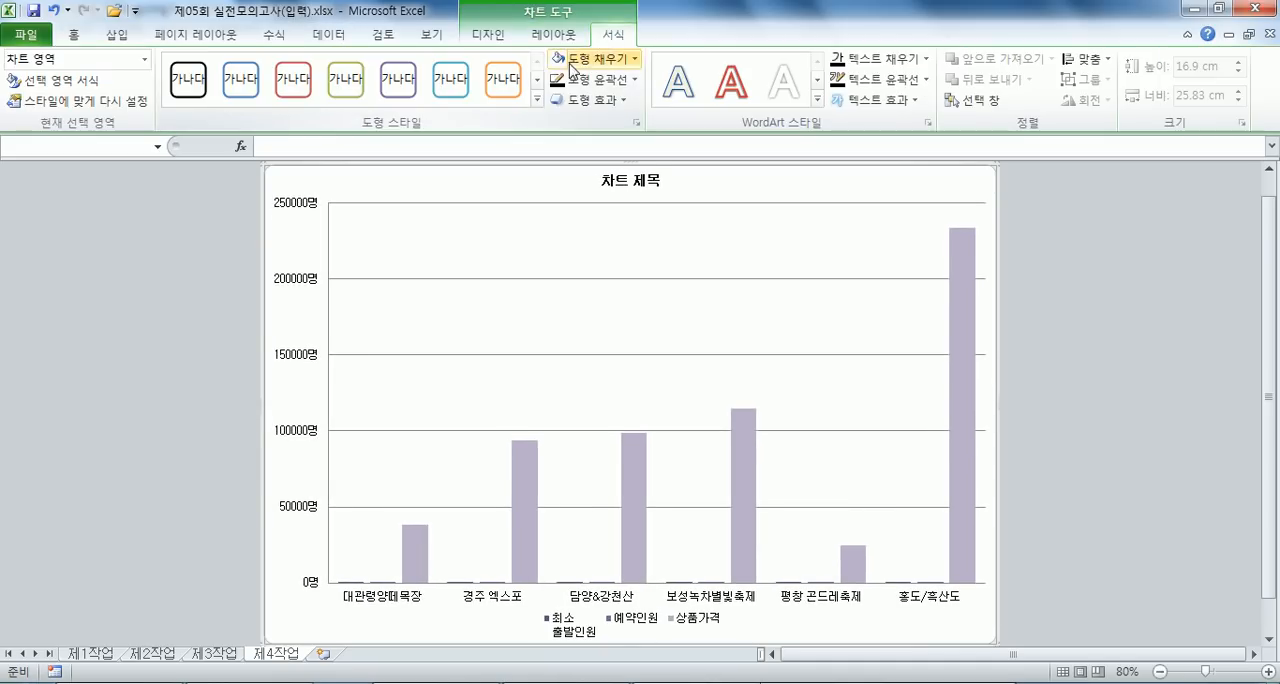
click(572, 62)
mouse_move(625, 329)
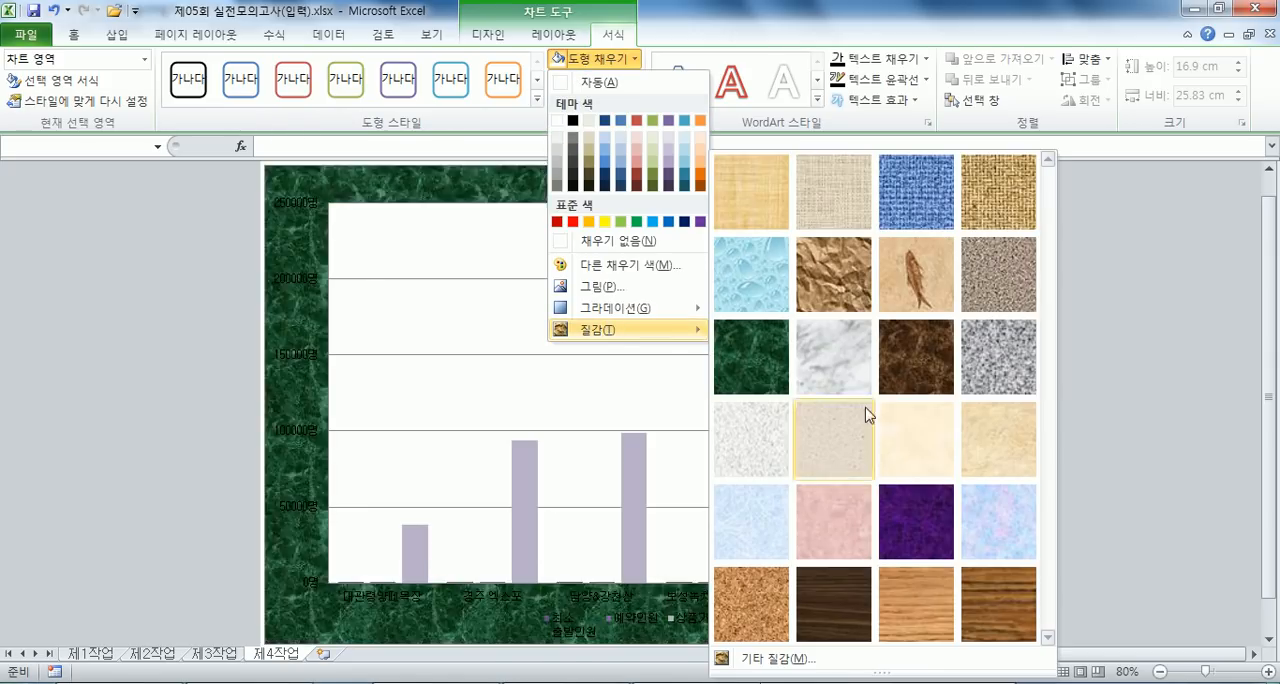
click(1013, 543)
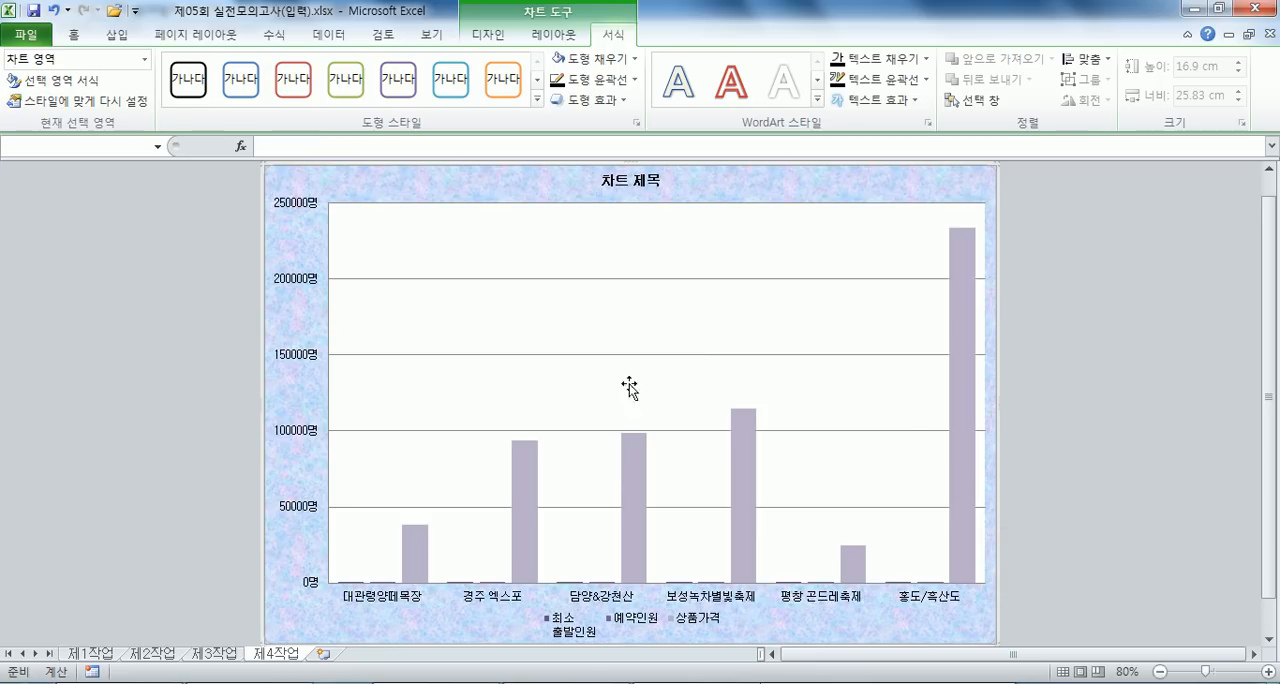
- Fill the chart's plot area with solid white
click(393, 233)
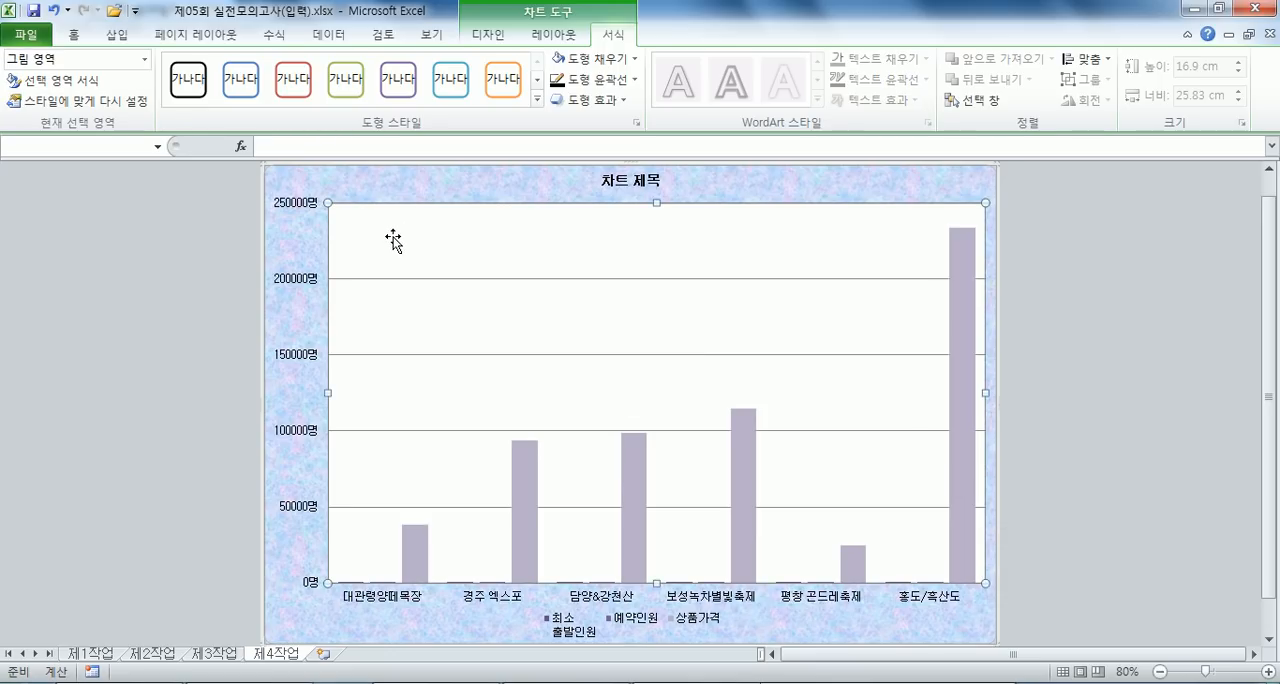
click(633, 59)
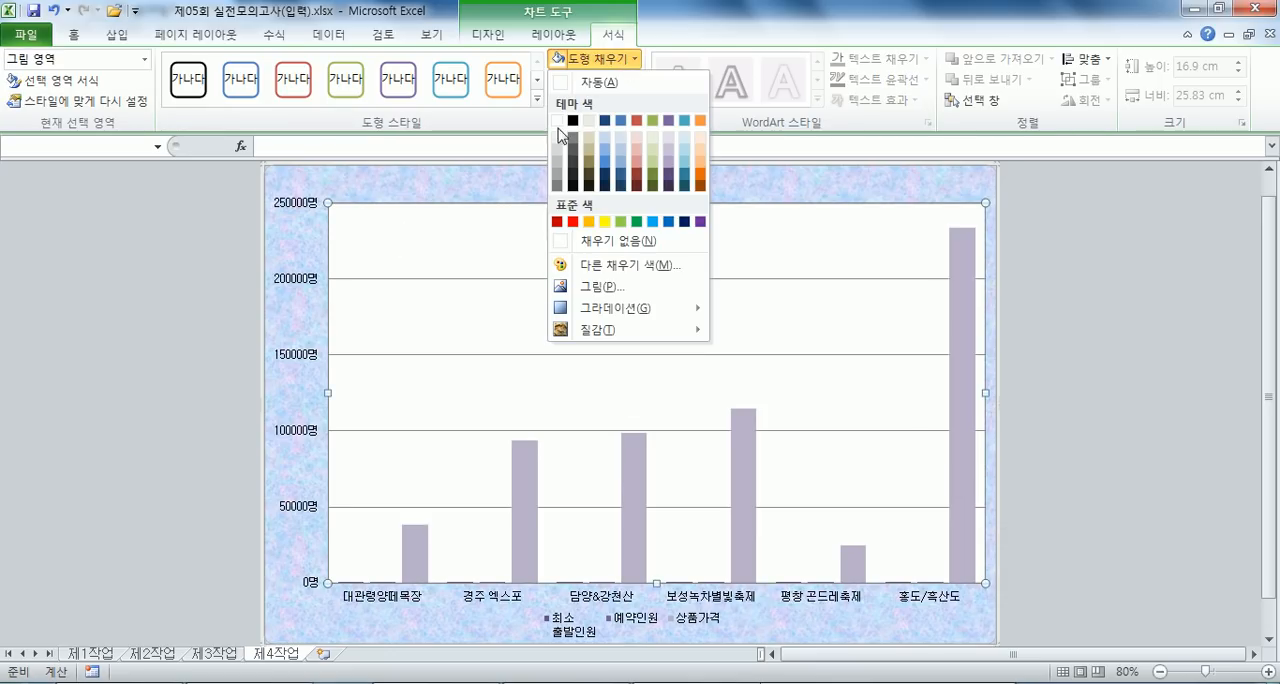
click(557, 121)
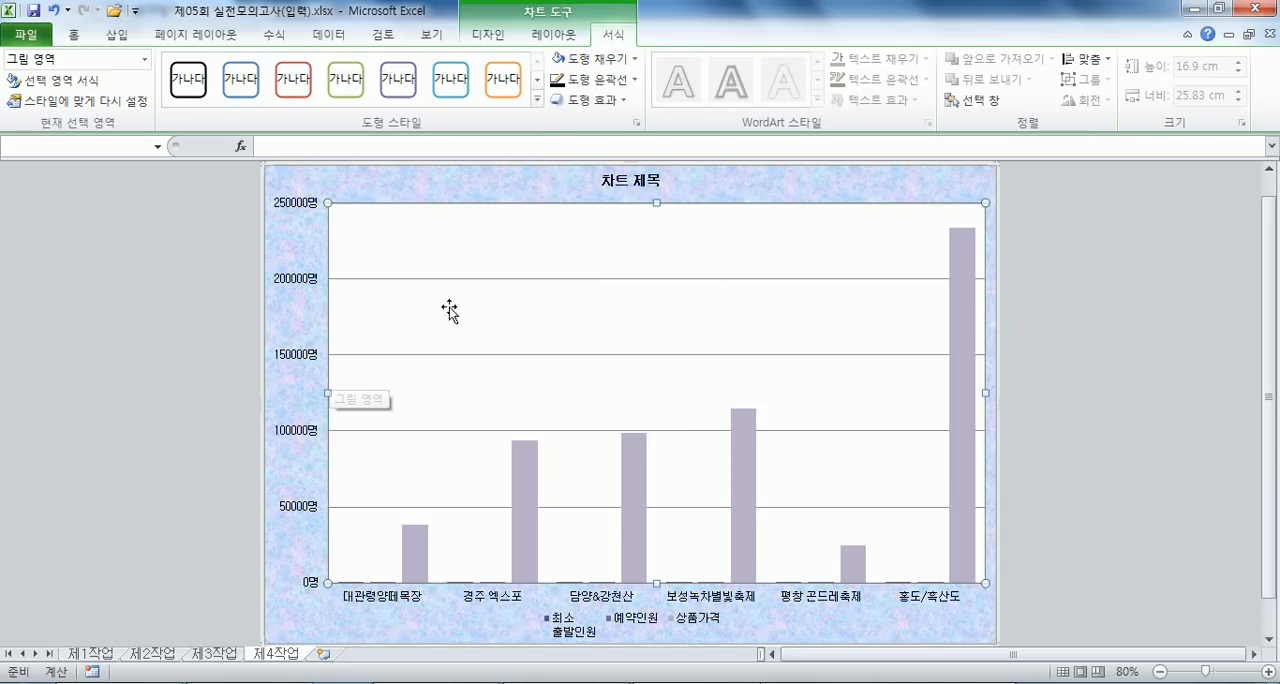
- Give the chart title a white fill and an automatic black outline
click(608, 180)
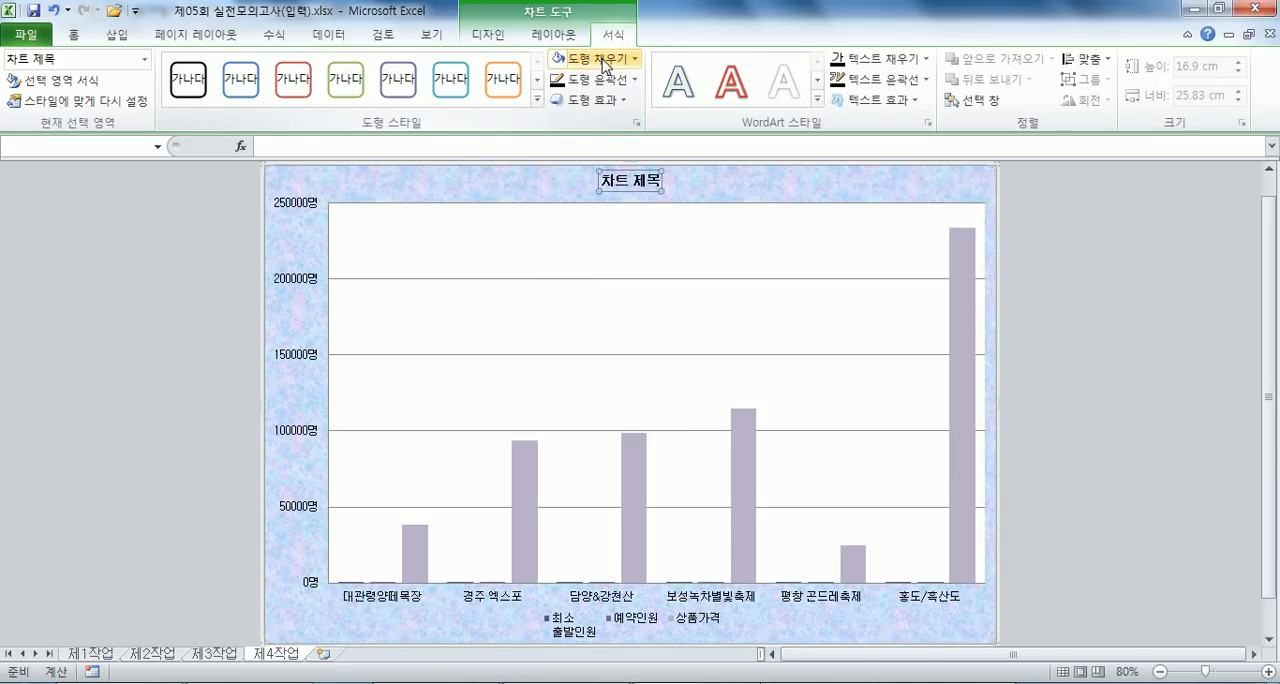
click(606, 66)
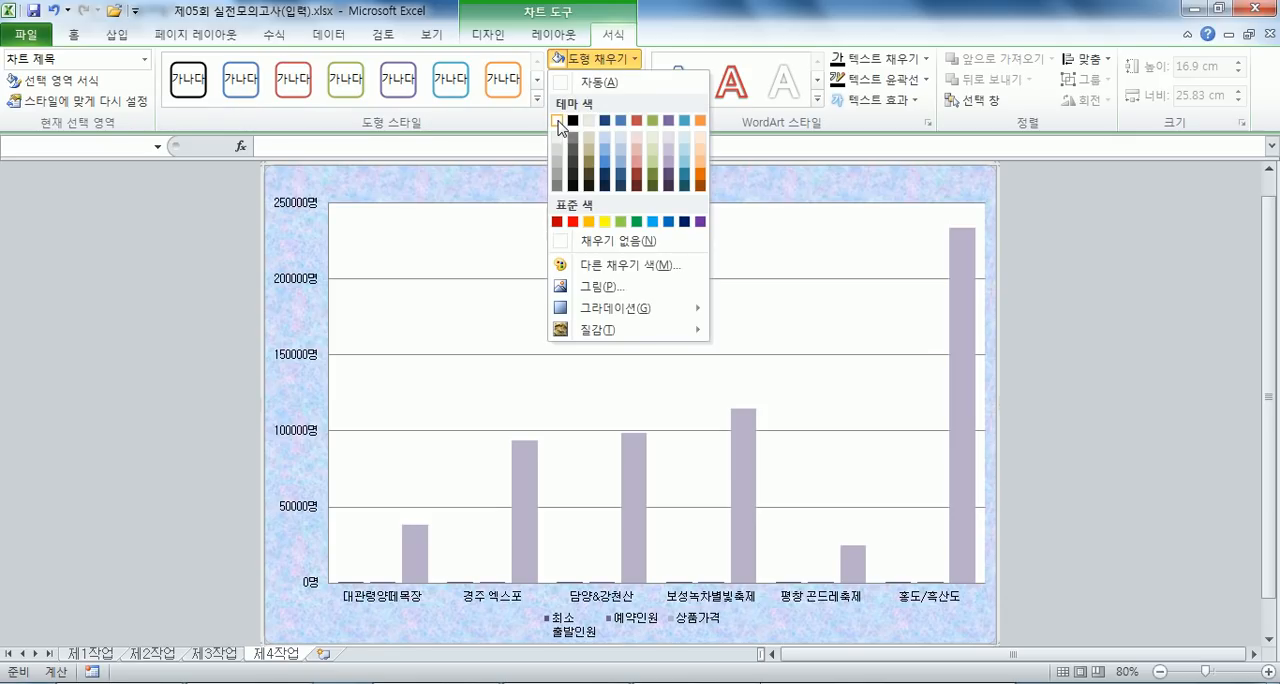
click(558, 121)
click(600, 79)
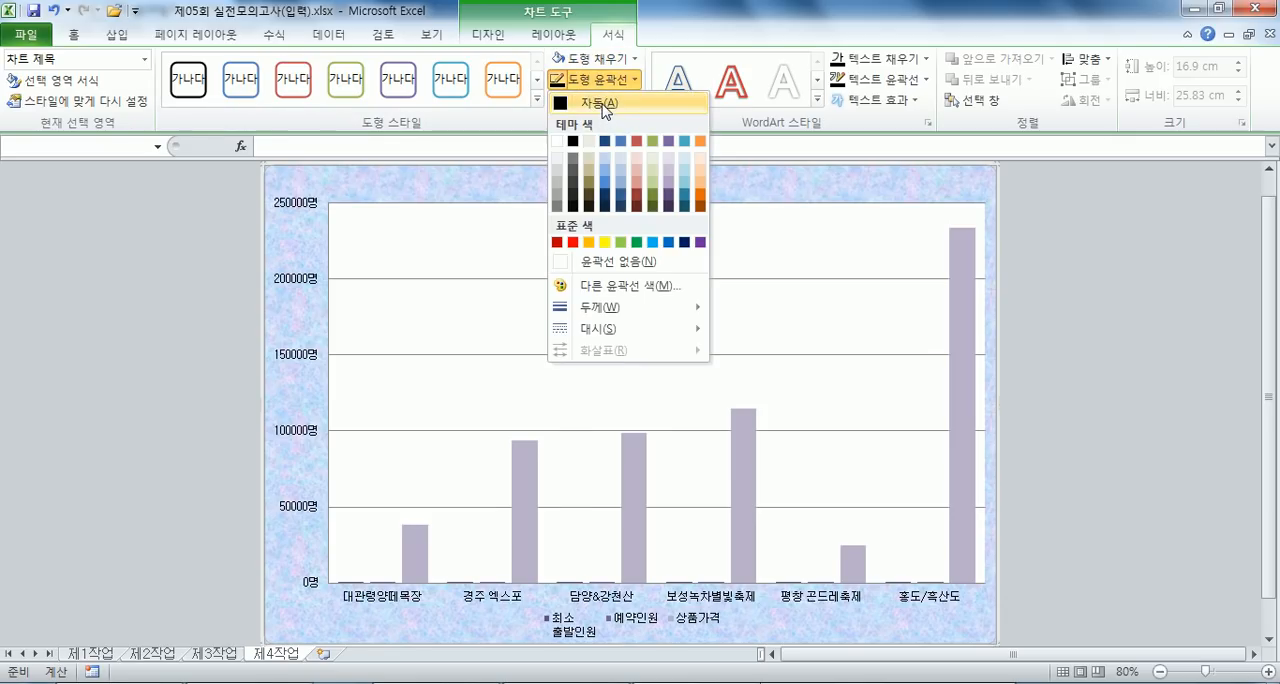
click(600, 103)
- Increase the chart title's font size to 20
click(73, 34)
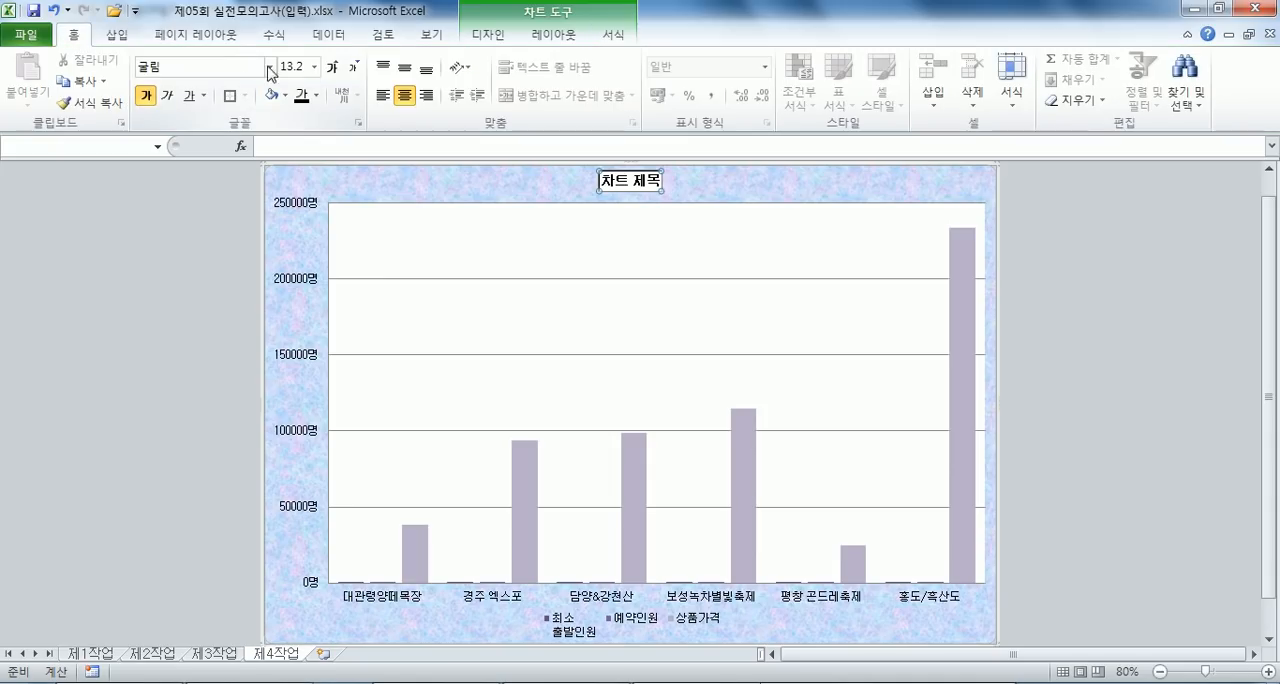
click(333, 66)
click(333, 66)
click(333, 66)
click(333, 66)
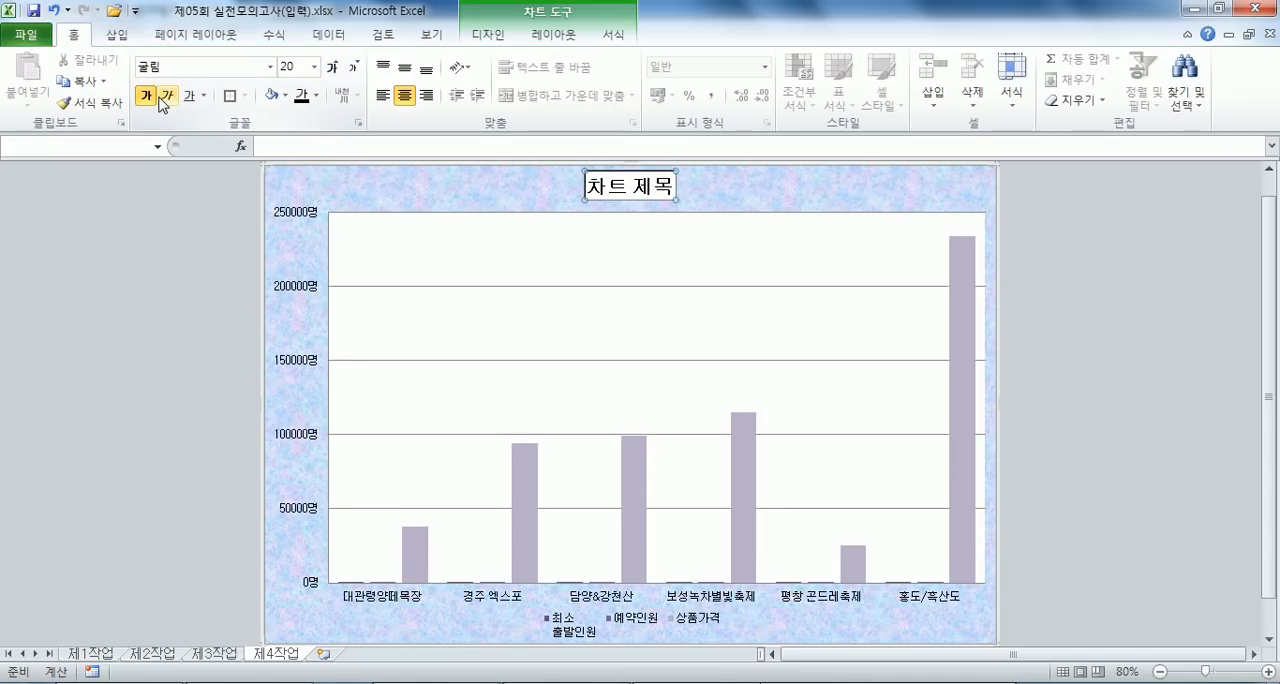
- Replace the chart title text with "5월 추천 버스/기차 여행상품"
text(5월 추천)
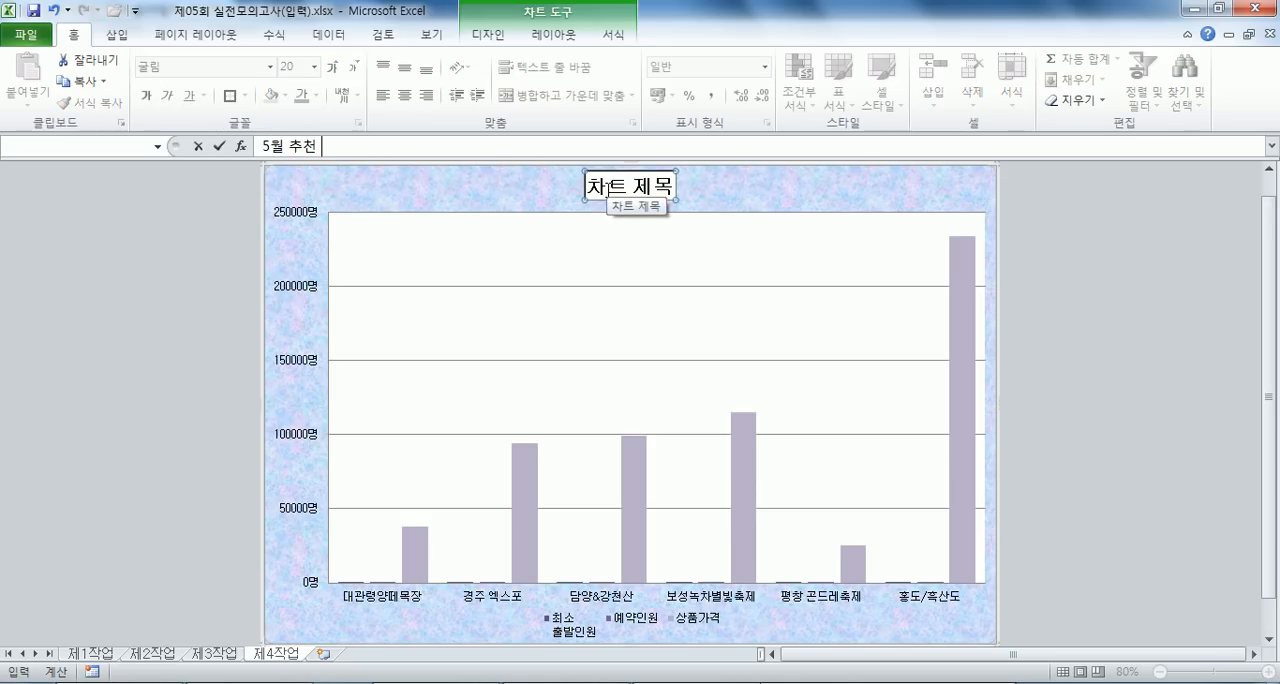
text( 벗기차ㅇ)
key(BackSpace)
key(BackSpace)
text(버스/ㅈ)
text(차)
text( 여행상품)
key(Return)
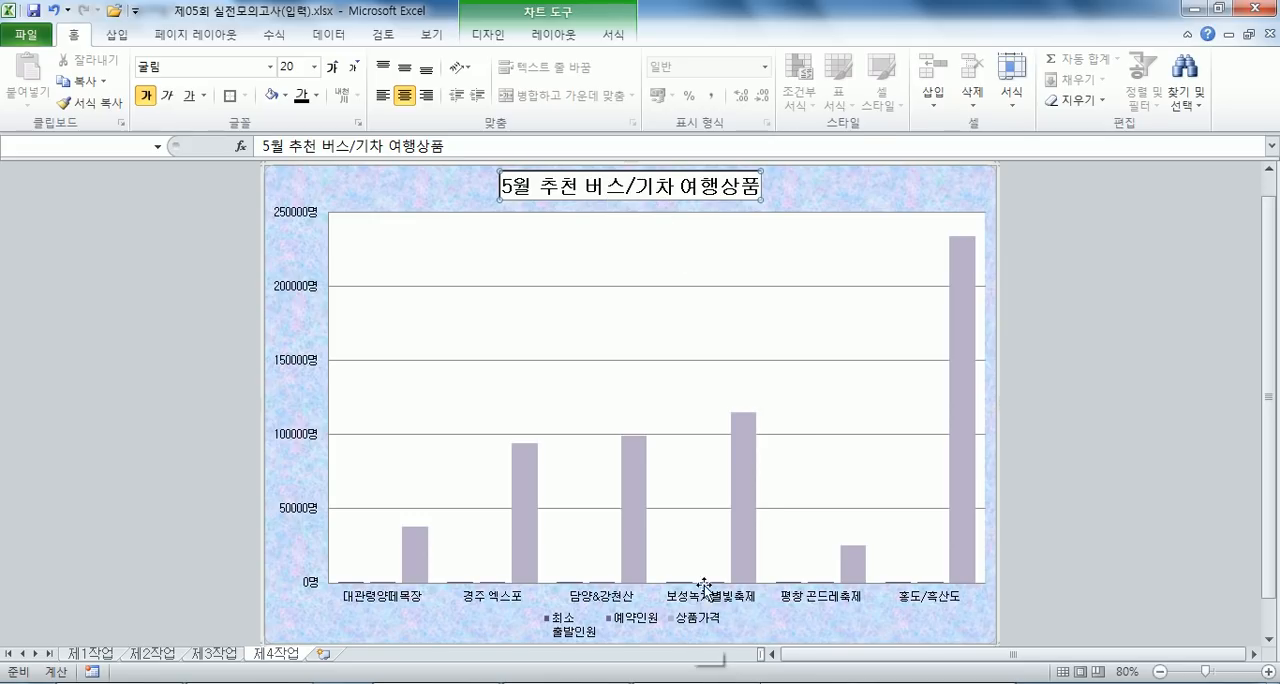
- Plot the 상품가격 series on the secondary axis
click(749, 476)
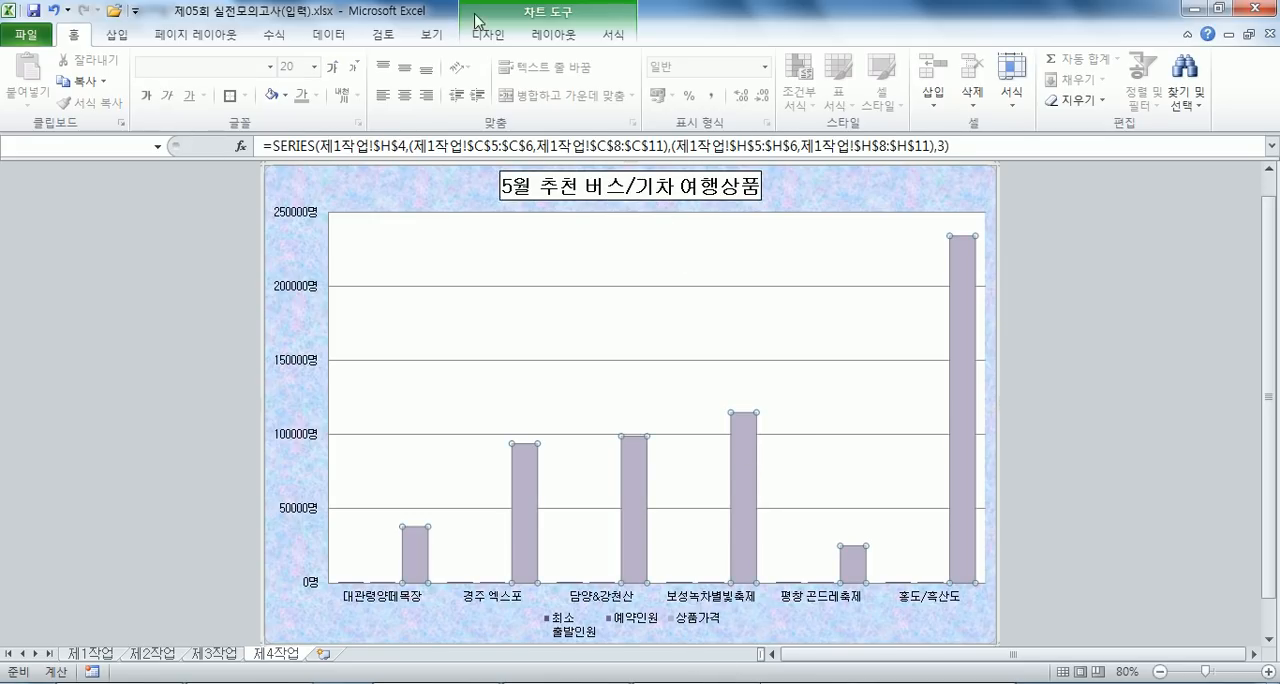
click(753, 480)
double_click(753, 480)
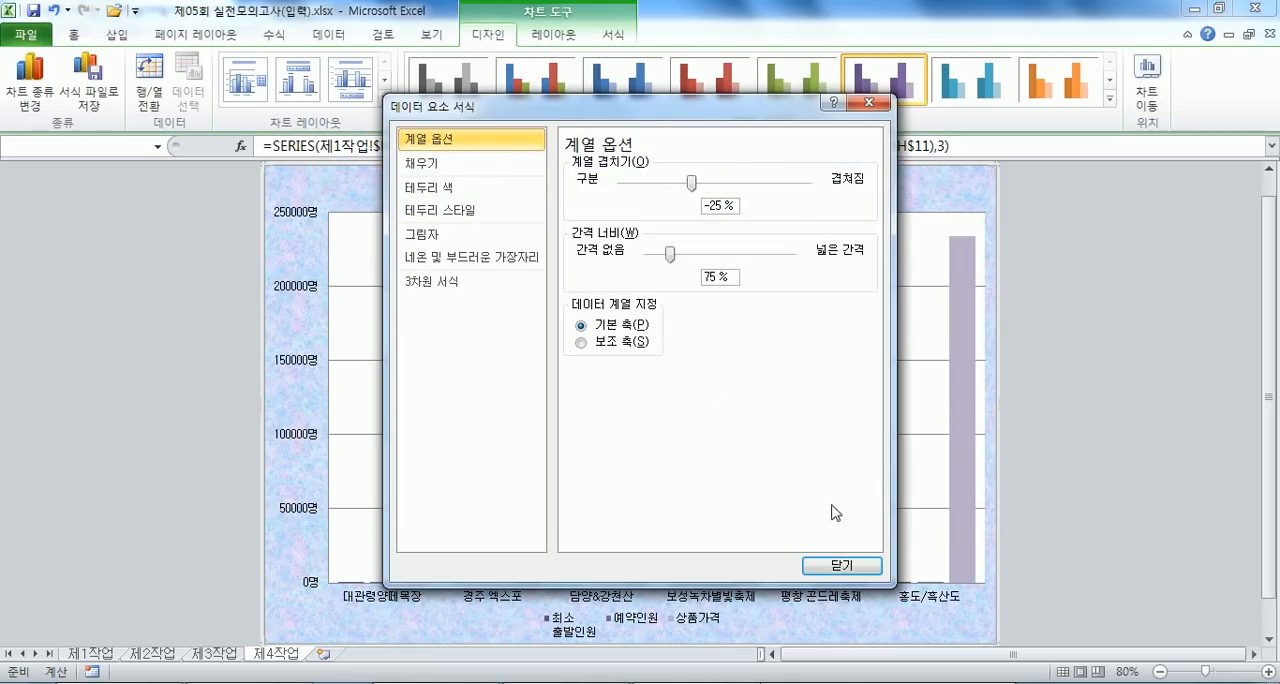
click(580, 342)
drag(718, 119, 816, 126)
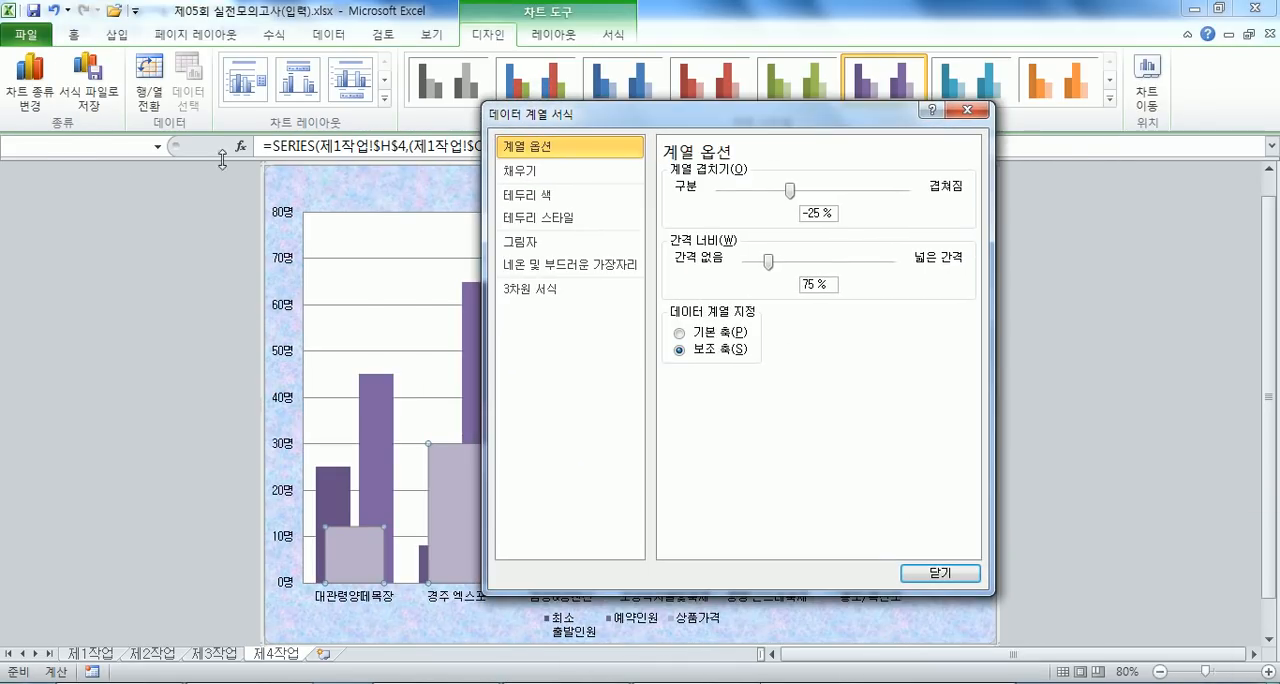
- Change the 상품가격 series to a line chart with markers and close the formatting dialog
click(30, 95)
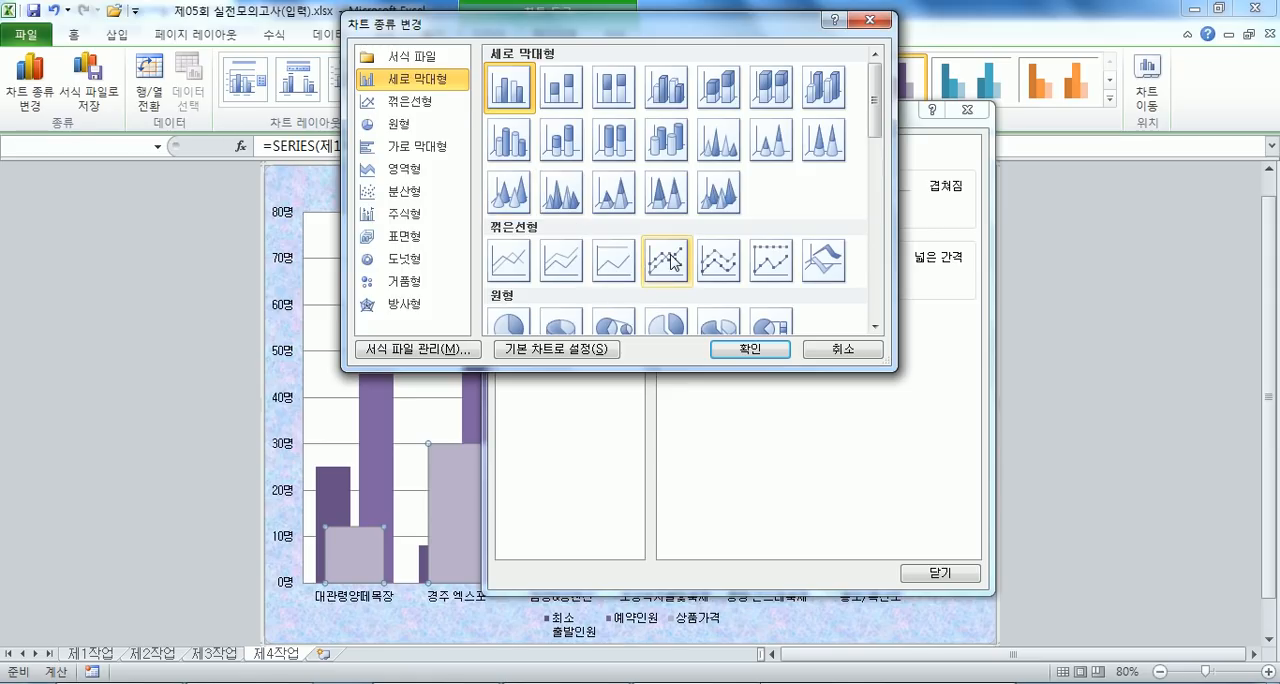
click(672, 262)
click(750, 349)
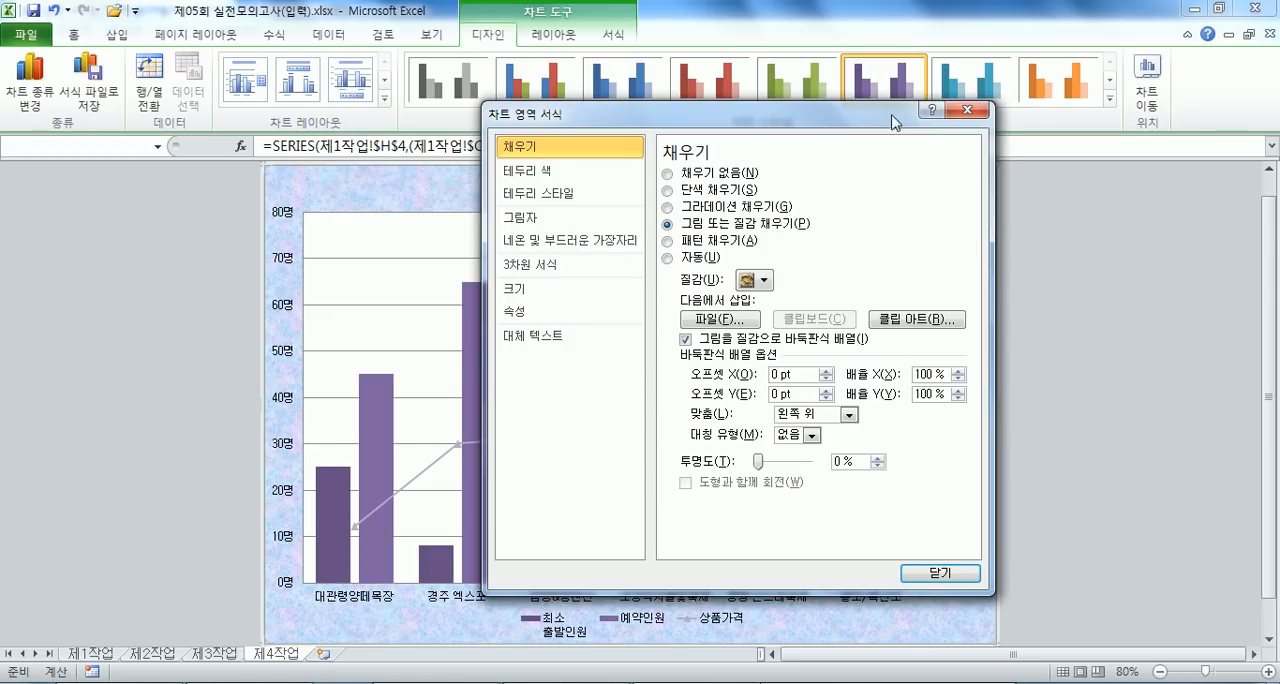
click(968, 110)
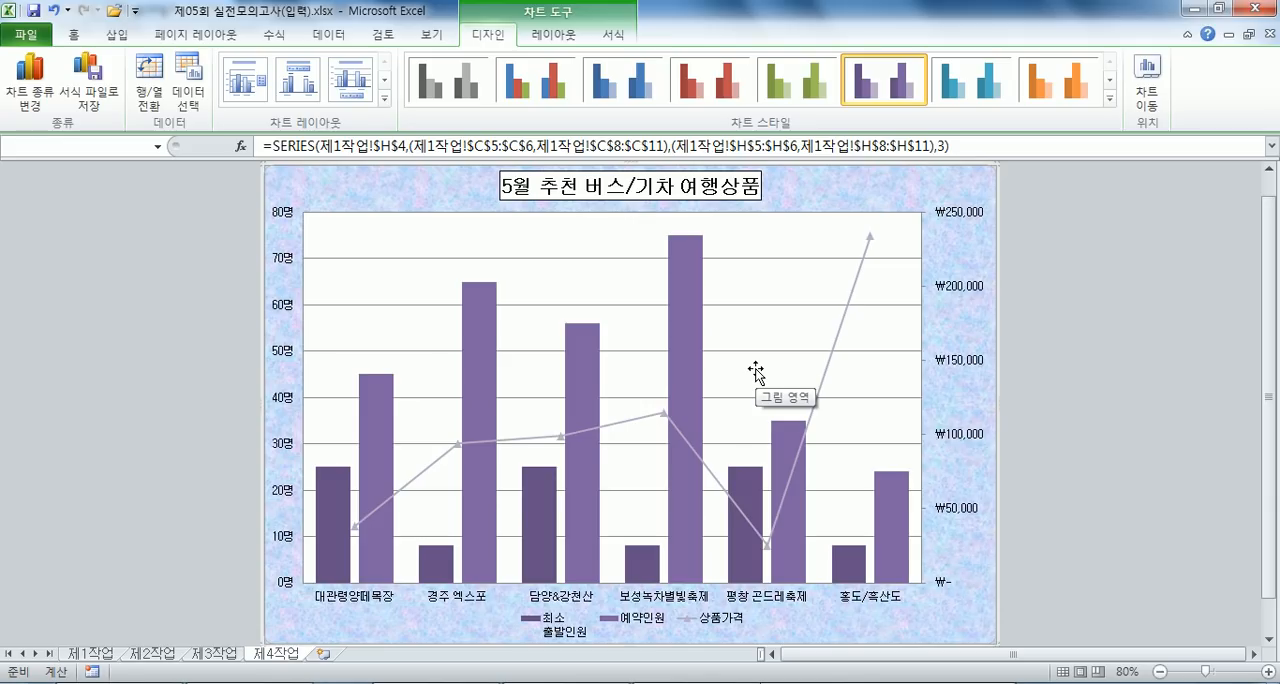
- Add an outside-end data label to only the 보성녹차별빛축제 column of the 예약인원 series
click(692, 259)
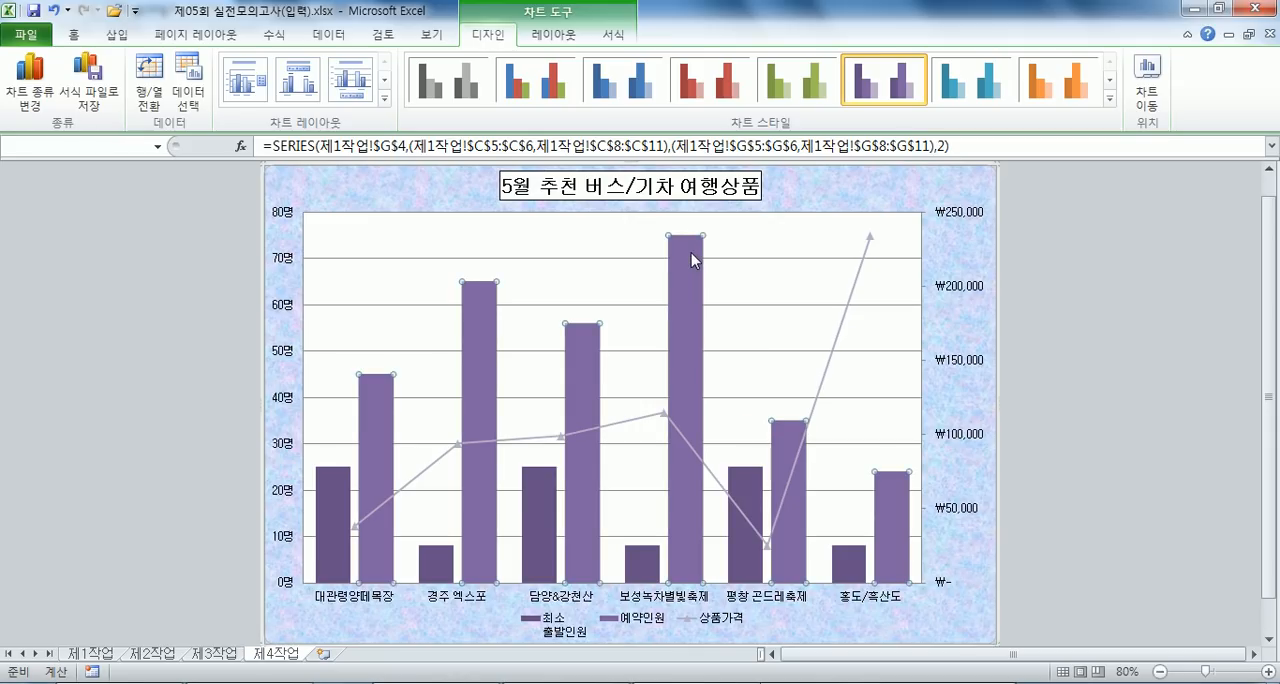
click(691, 253)
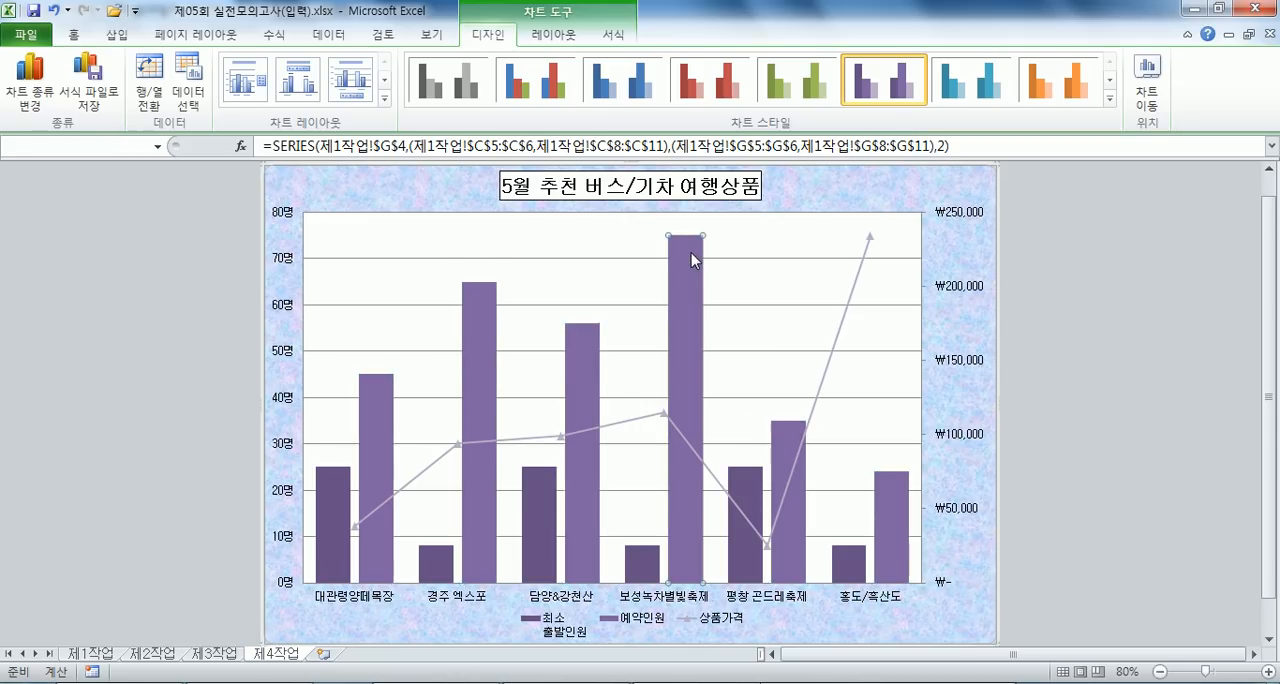
click(550, 37)
click(427, 90)
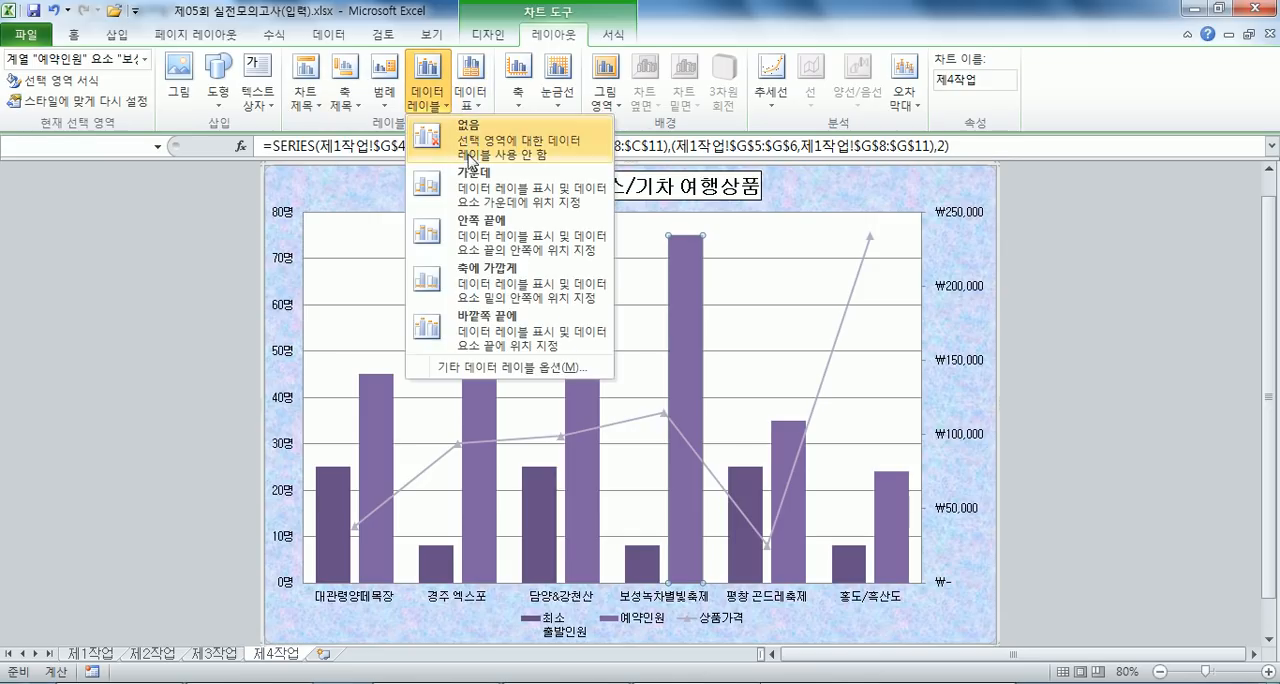
click(470, 327)
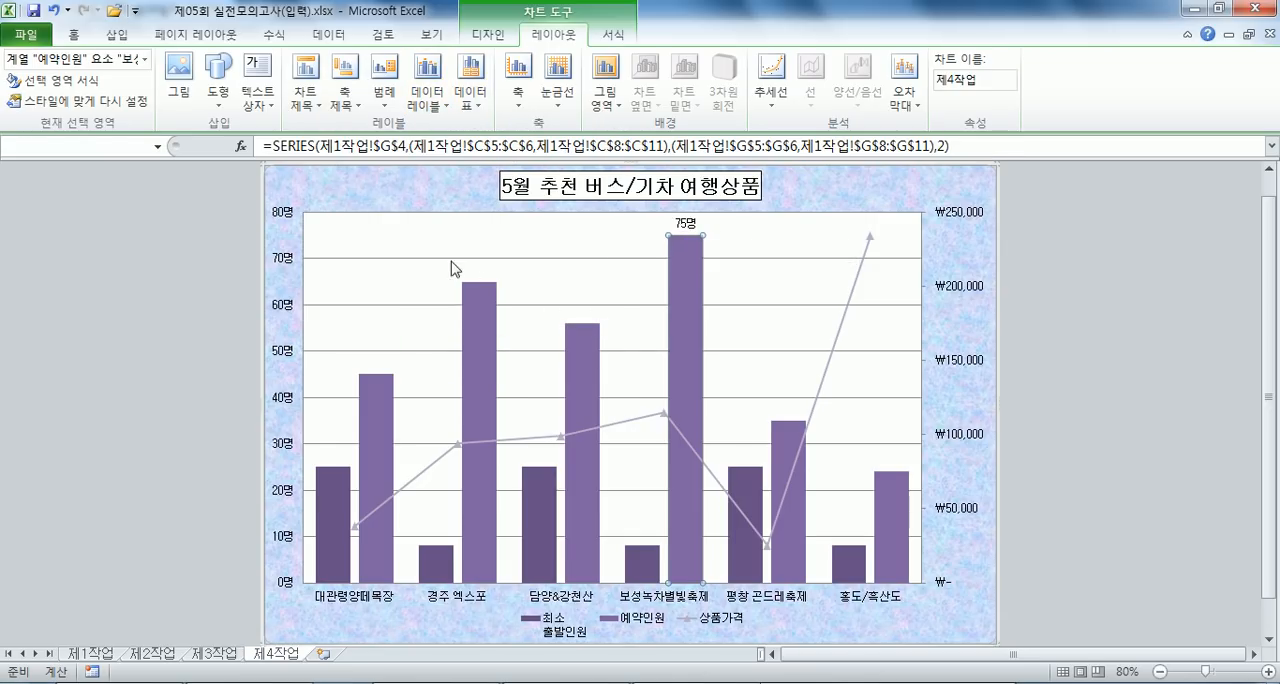
- Set the dash type of the vertical axis's major gridlines to 파선 (dashed)
double_click(400, 266)
click(548, 174)
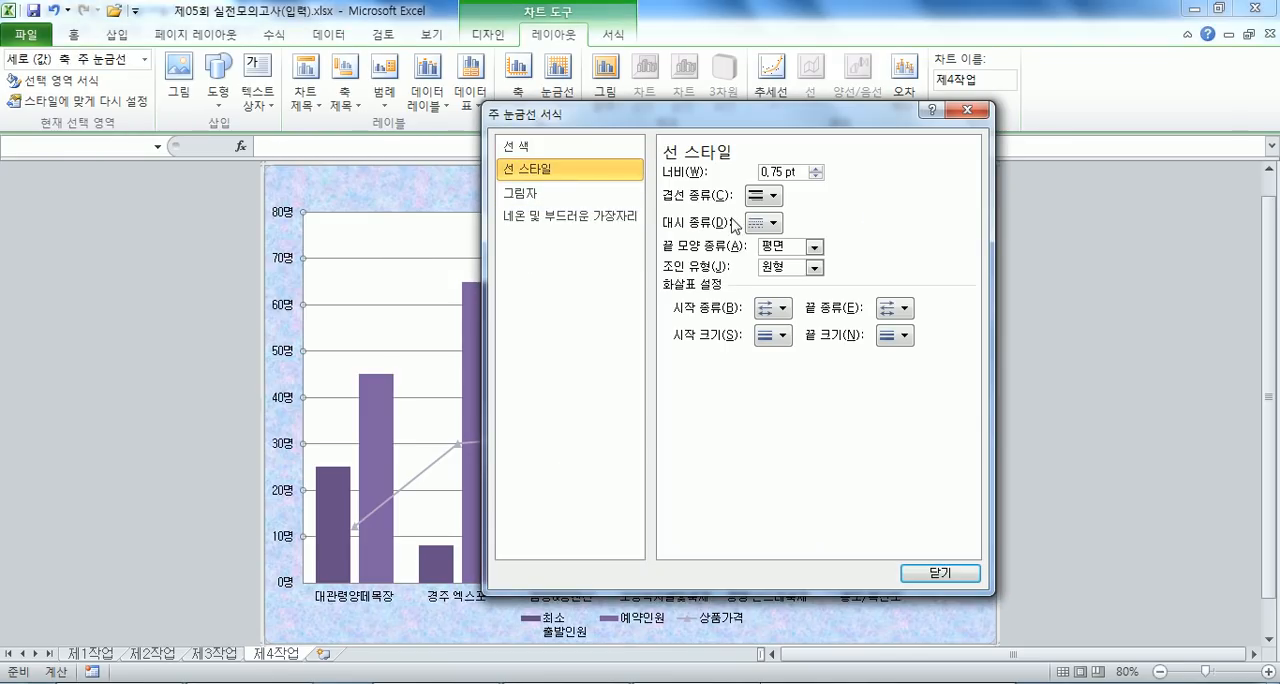
click(763, 227)
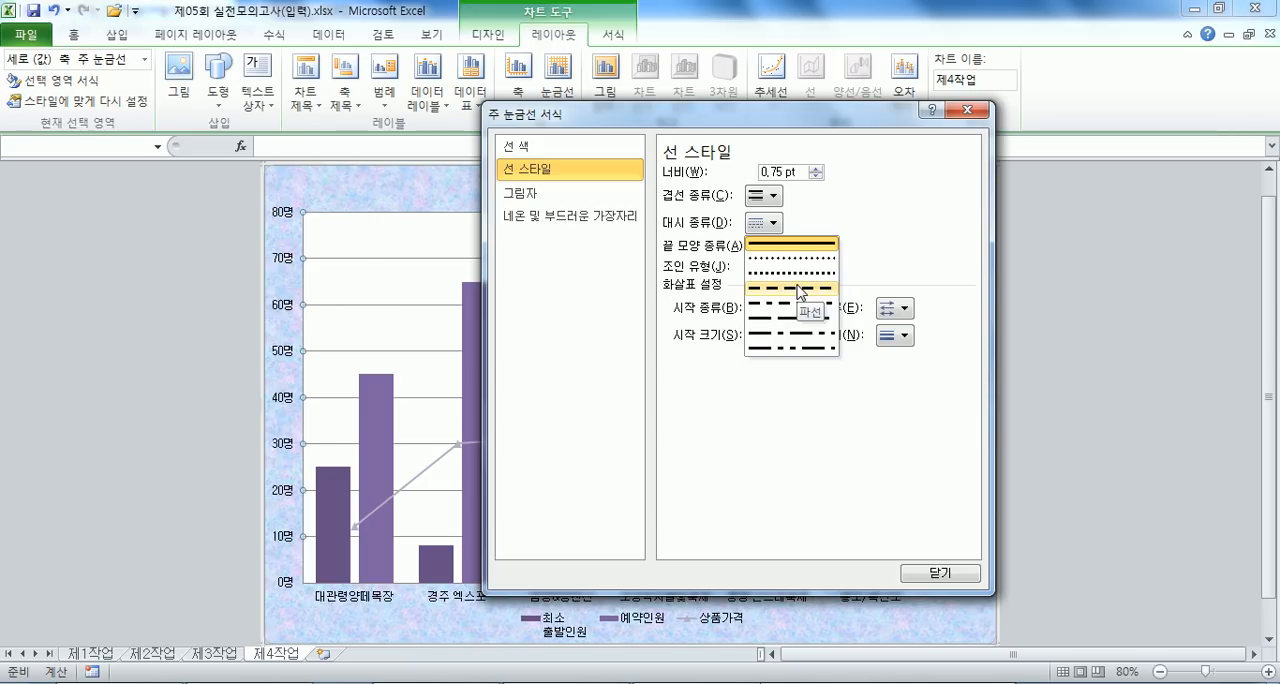
click(798, 290)
click(938, 574)
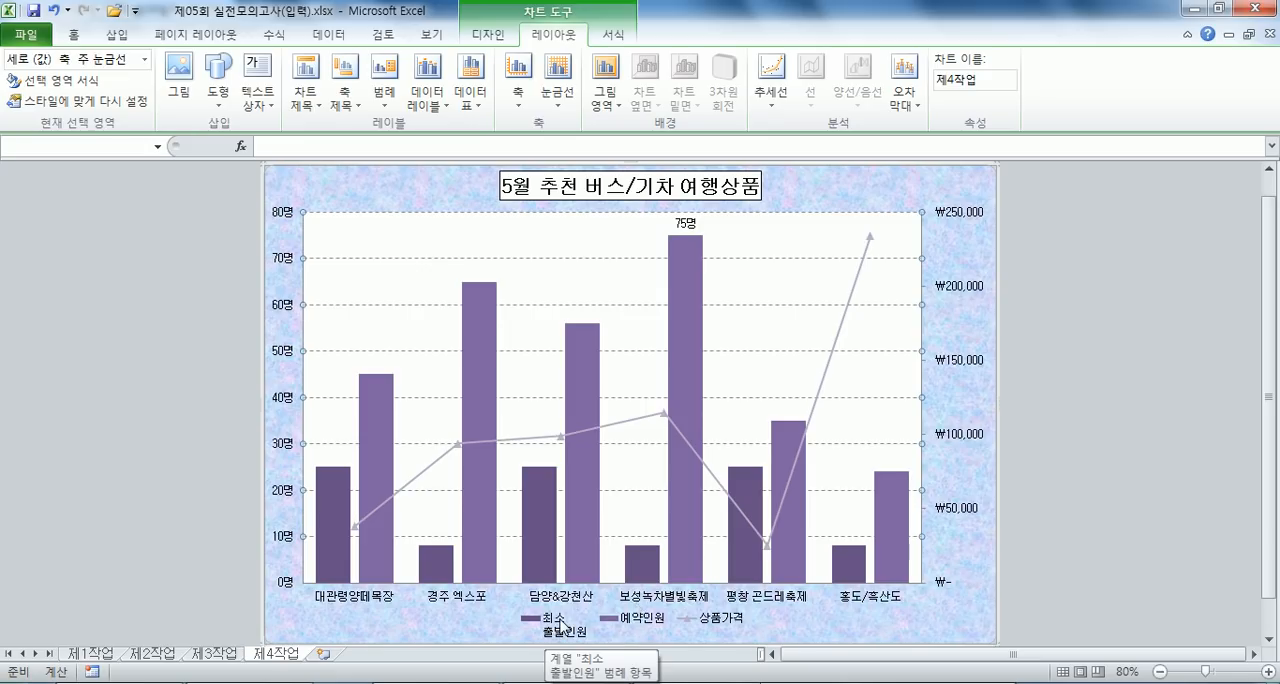
- Rename the chart's first data series as 최소출발인원 in the chart's data source
click(489, 36)
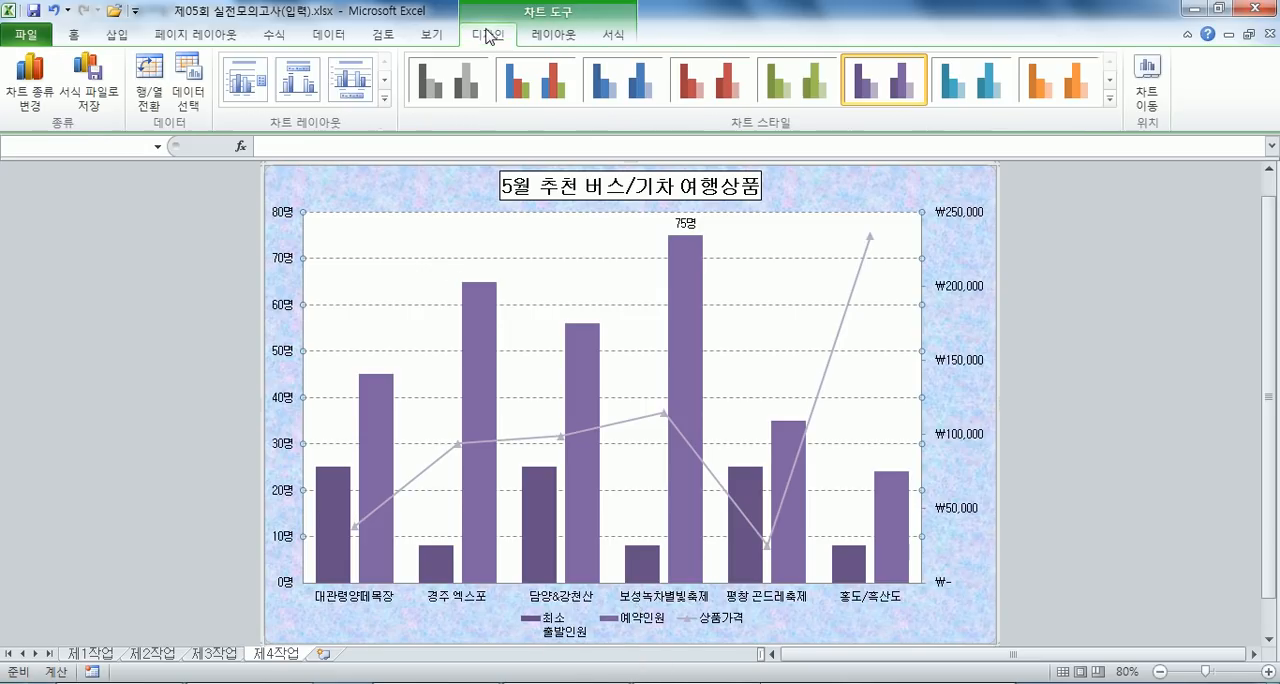
click(188, 97)
click(560, 247)
click(787, 172)
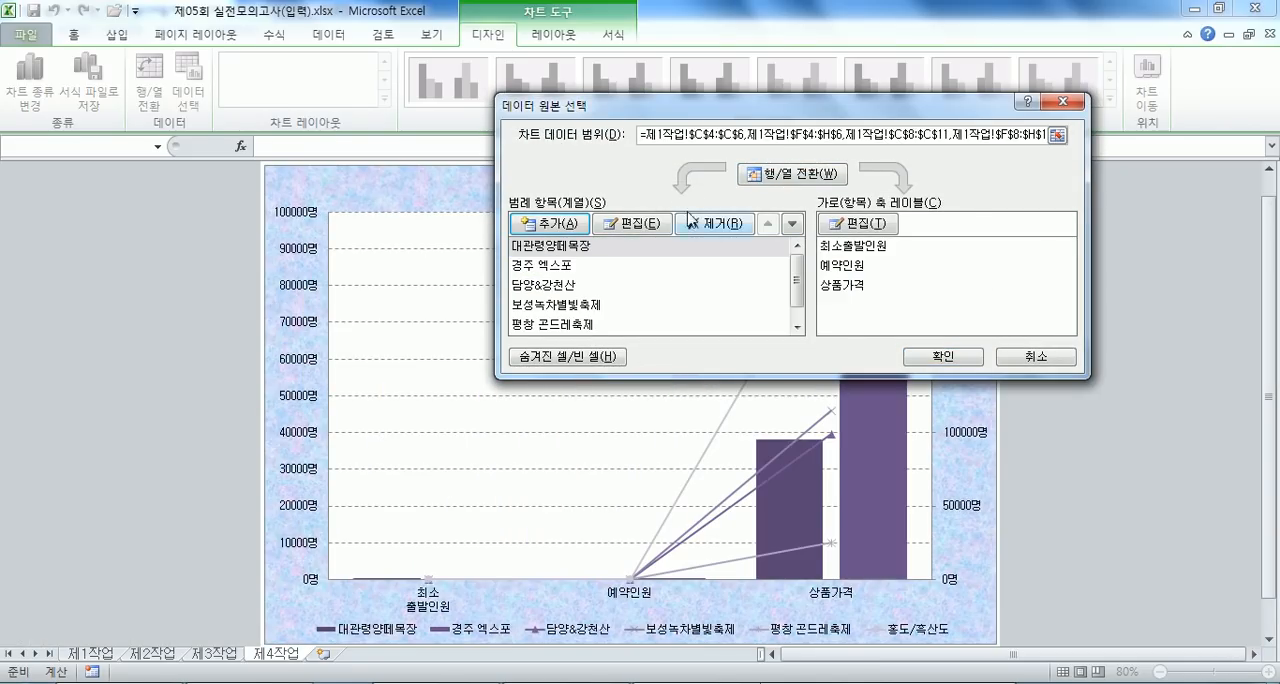
click(770, 175)
click(633, 223)
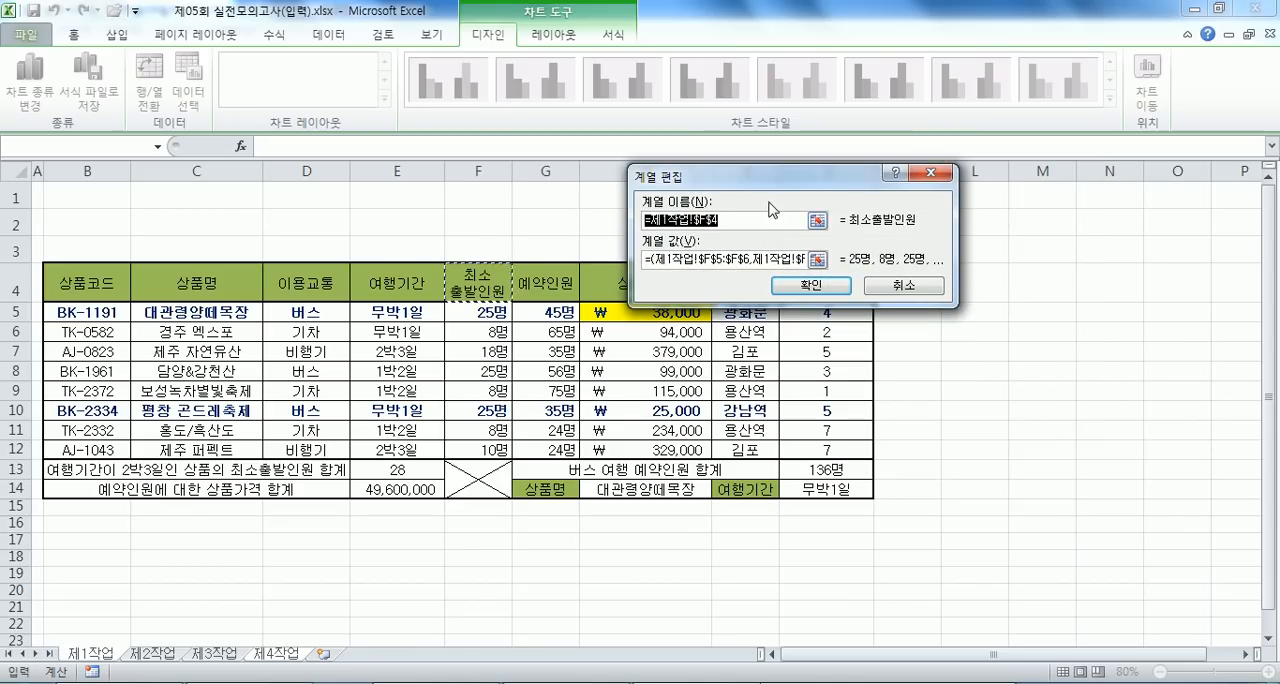
text(최소출발인원)
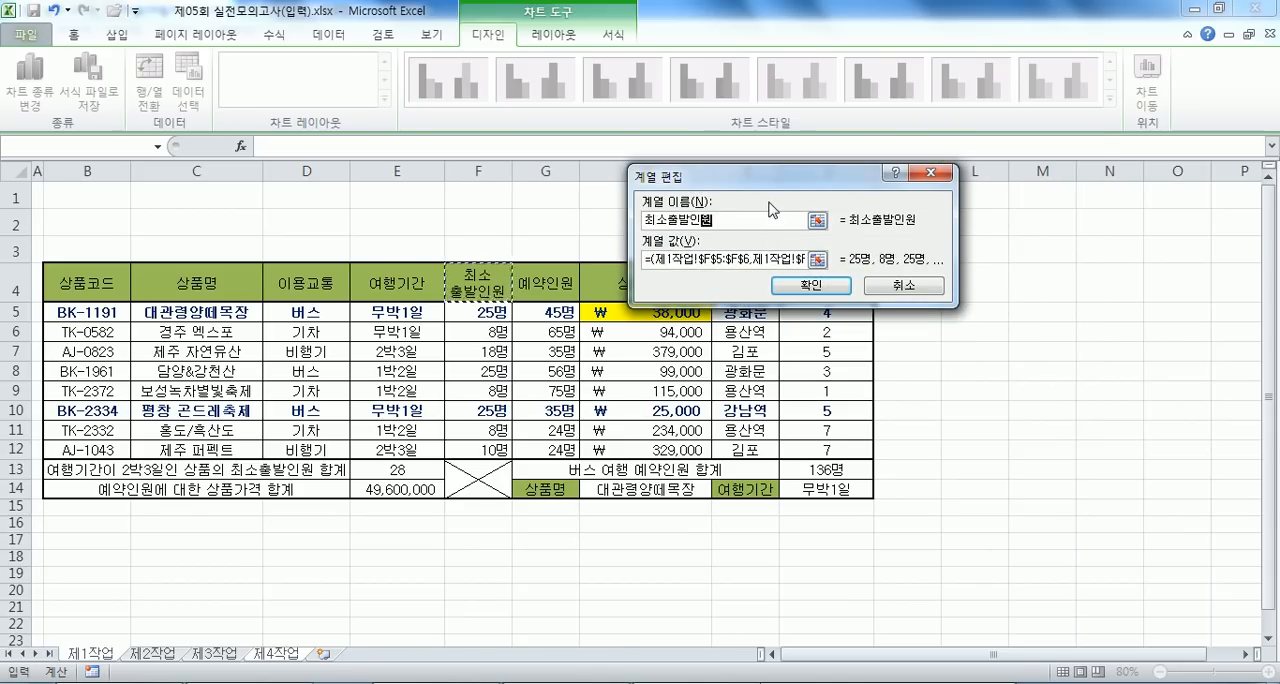
key(Return)
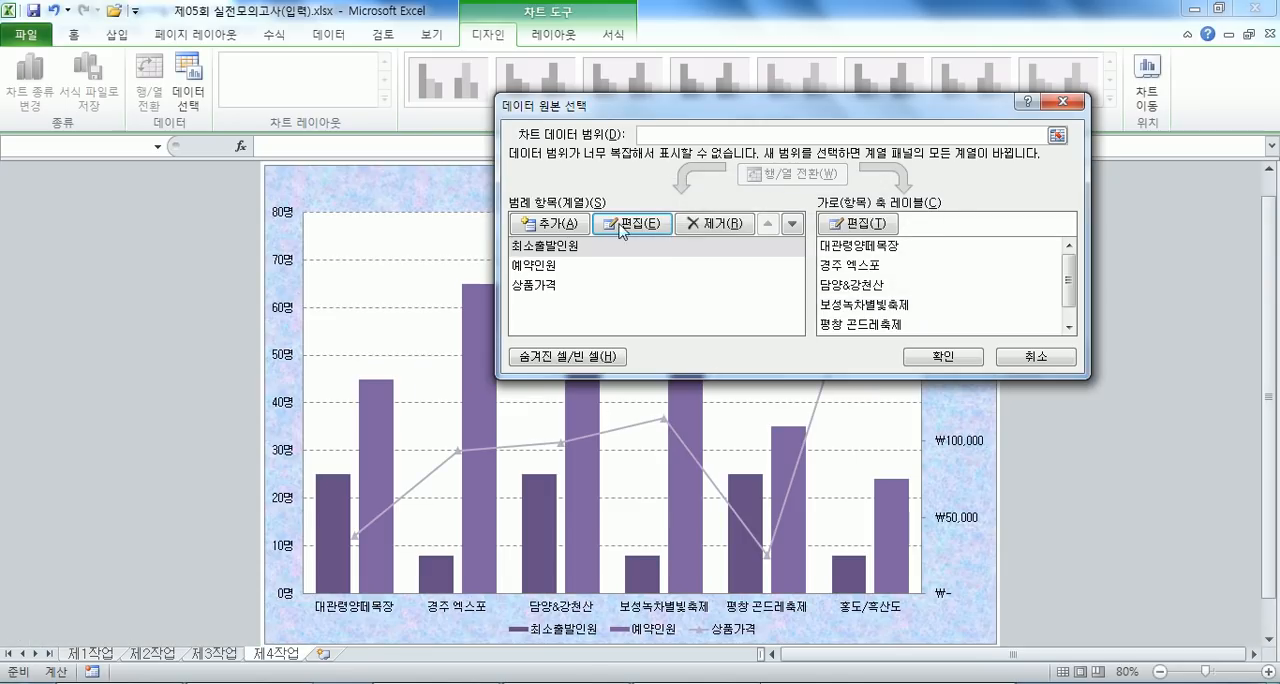
click(540, 266)
click(633, 223)
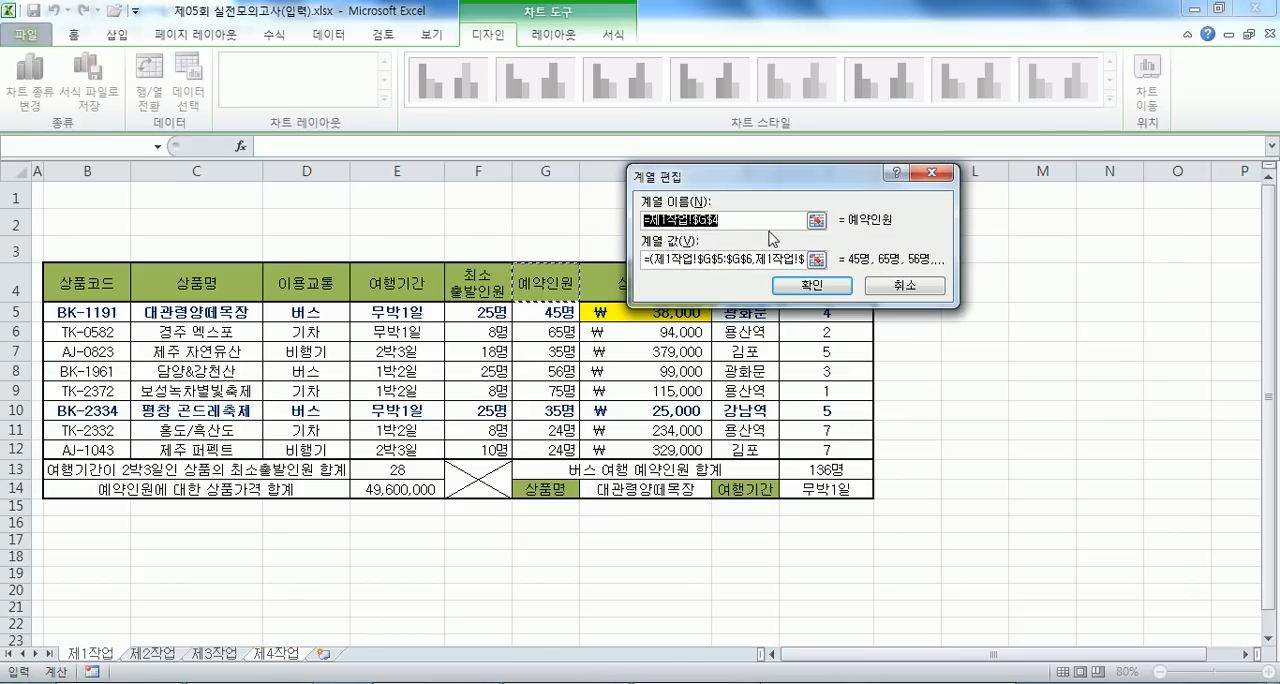
text(ㅇ)
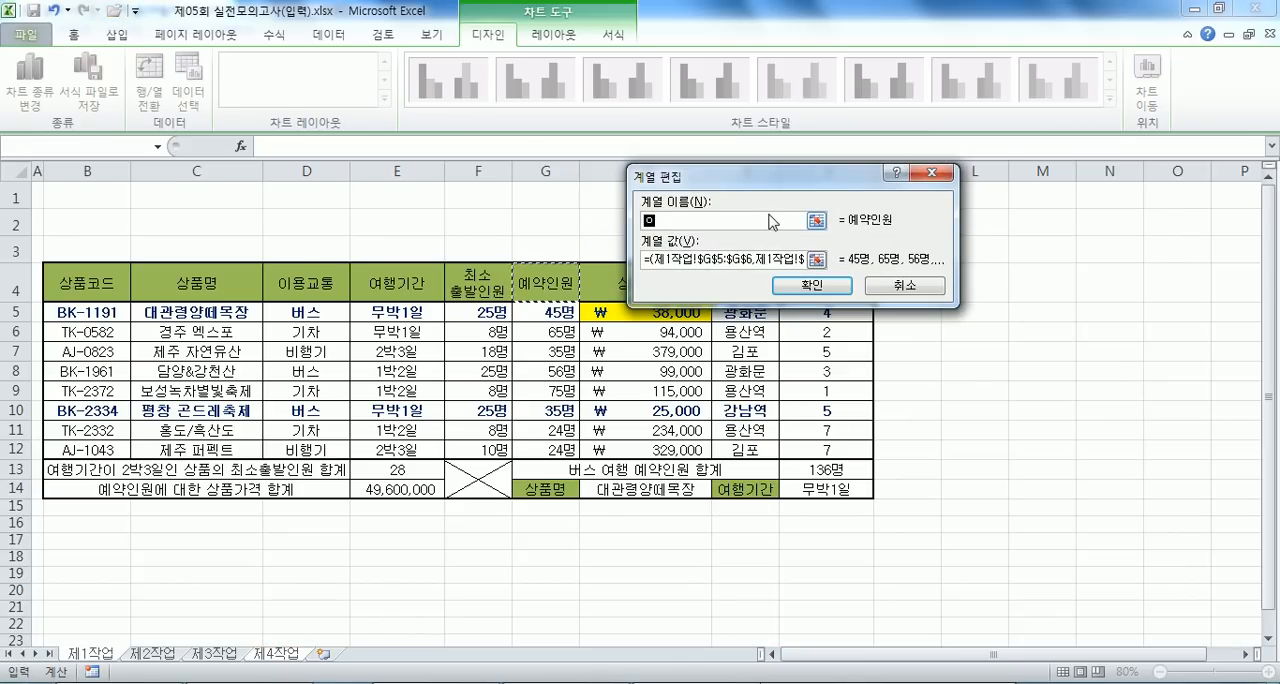
key(Escape)
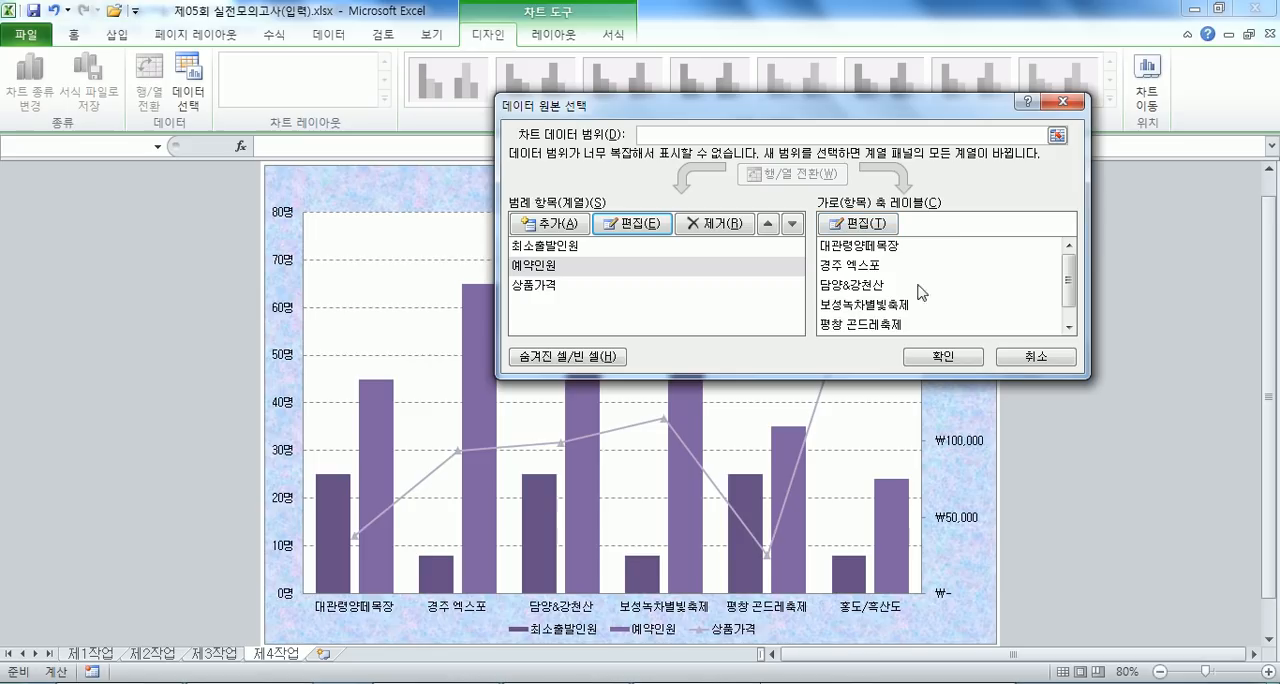
- Accept the data source changes and draw a cloud callout in the chart beside the 75명 data label
click(940, 357)
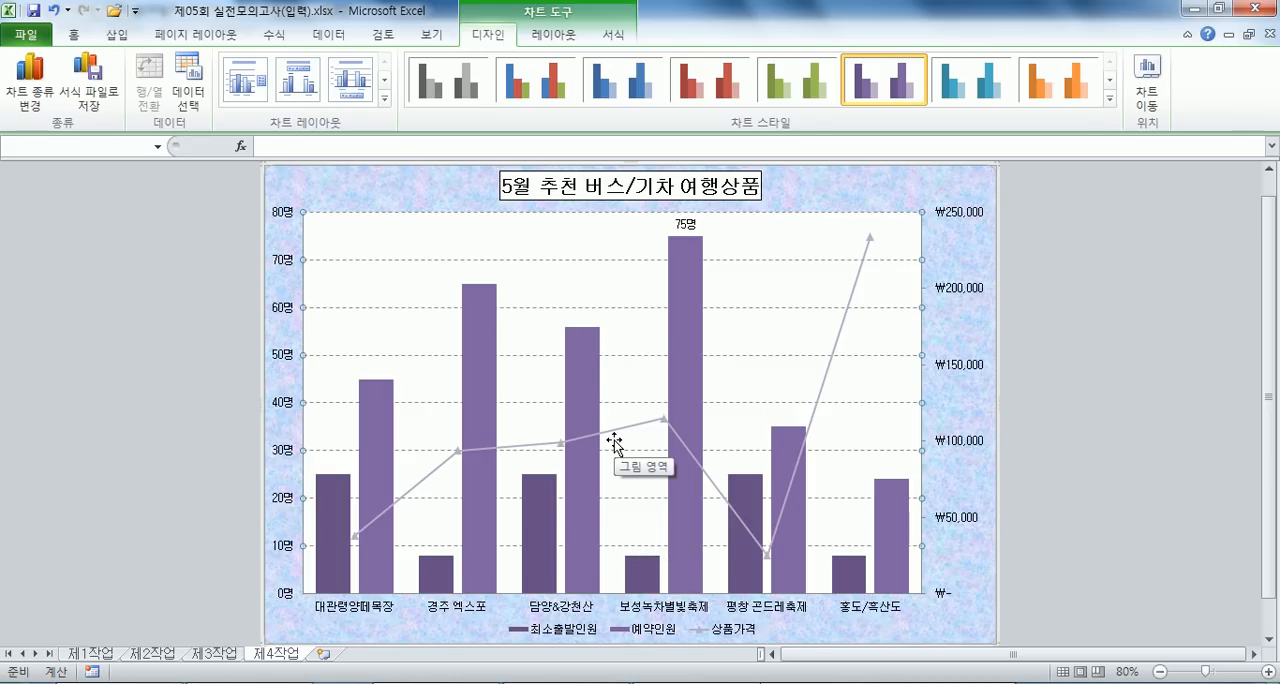
click(120, 42)
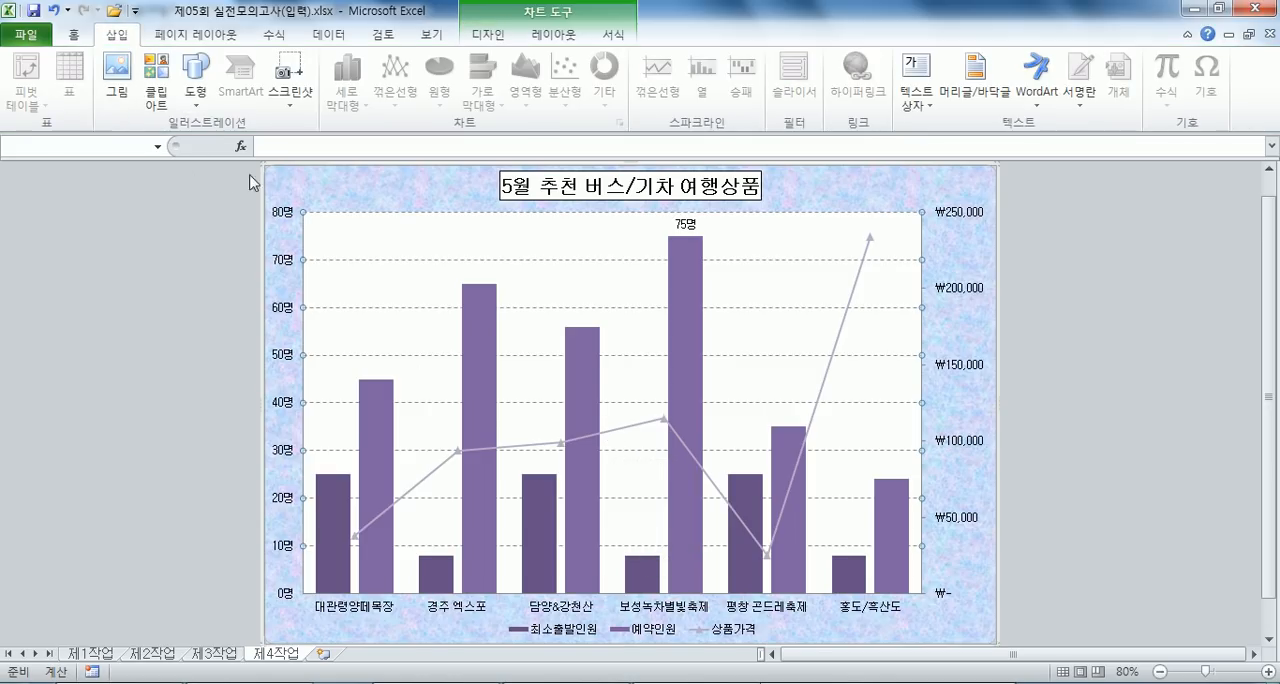
click(193, 92)
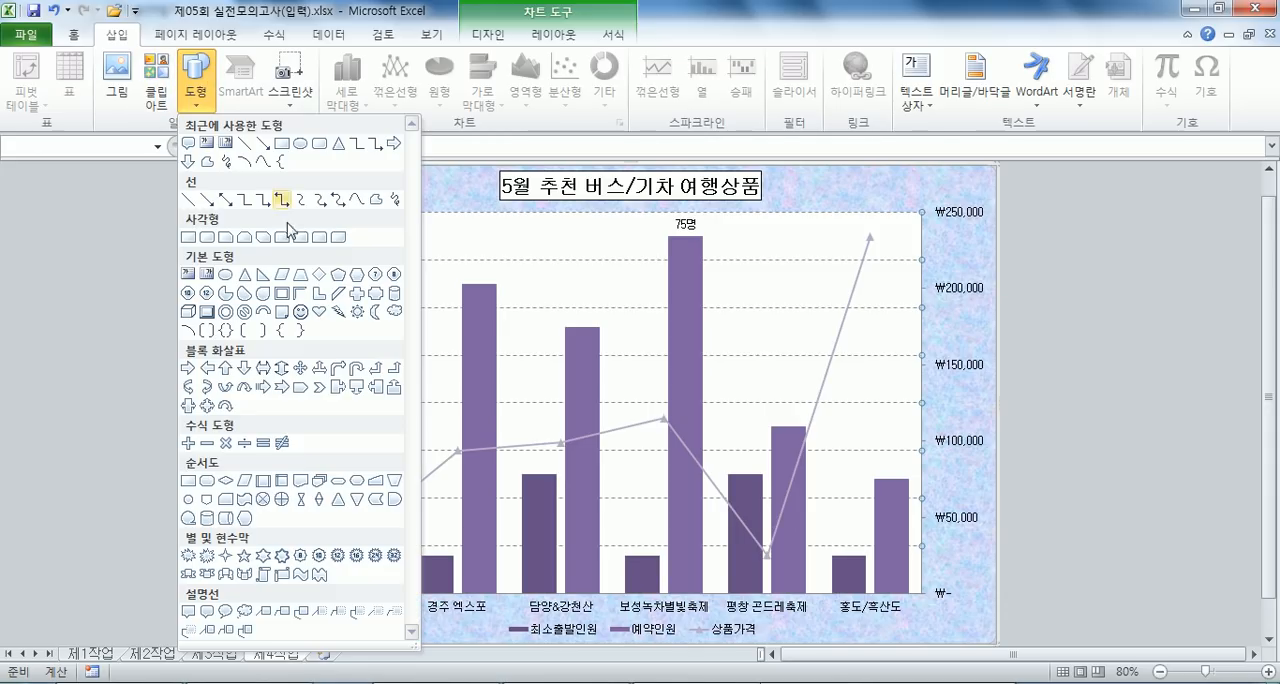
click(243, 610)
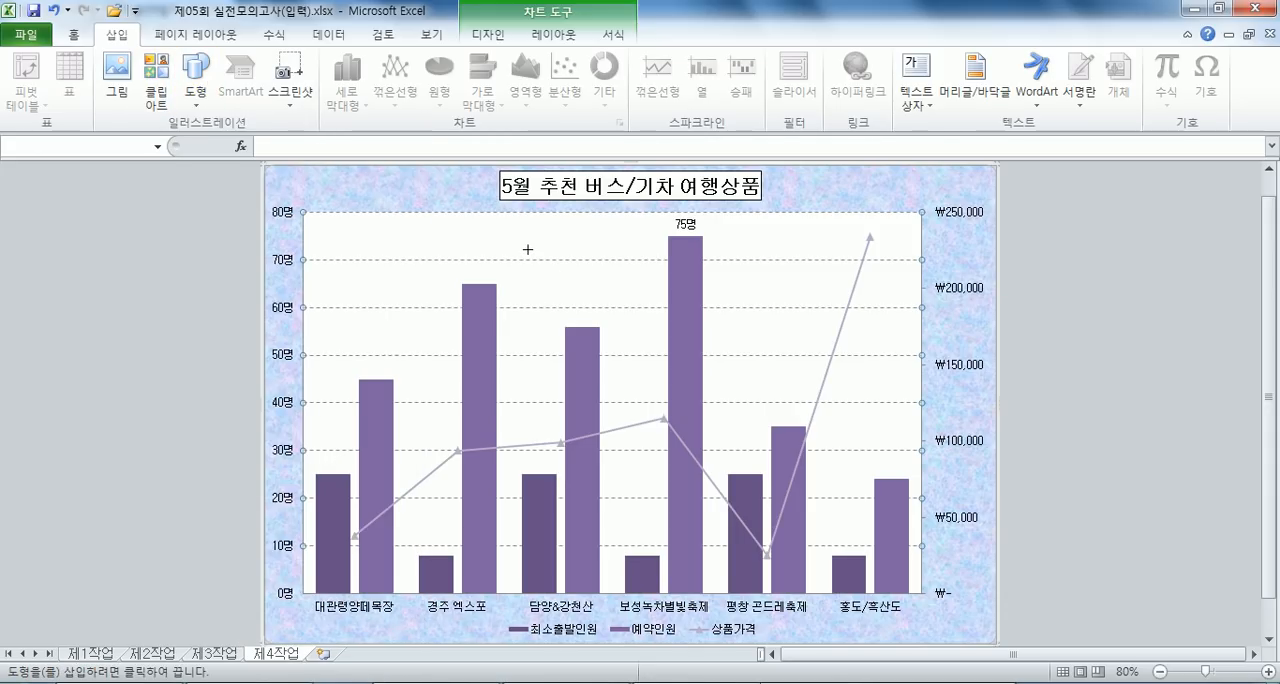
drag(528, 240, 660, 239)
click(780, 277)
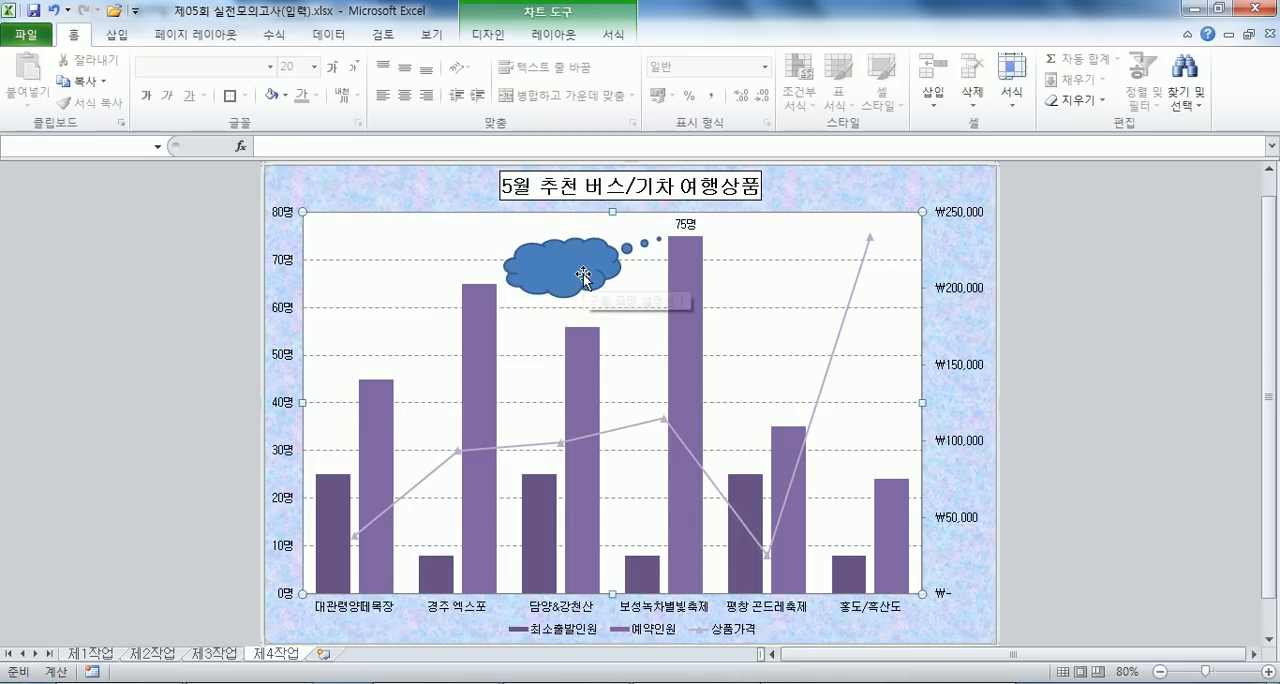
- Reposition and resize the cloud callout to about 2.75 × 4.73 cm with its tail pointing to the 보성녹차별빛축제 column
drag(578, 283, 568, 257)
drag(497, 277, 492, 296)
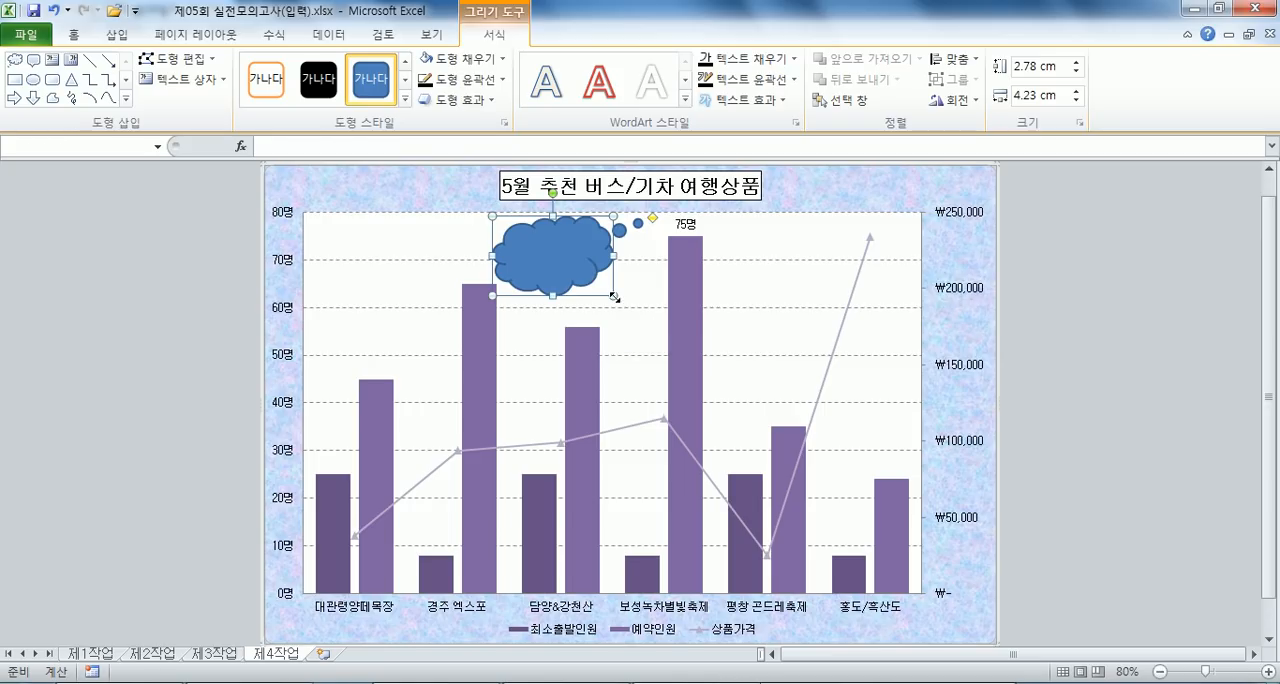
drag(614, 296, 627, 294)
drag(674, 219, 660, 234)
click(748, 297)
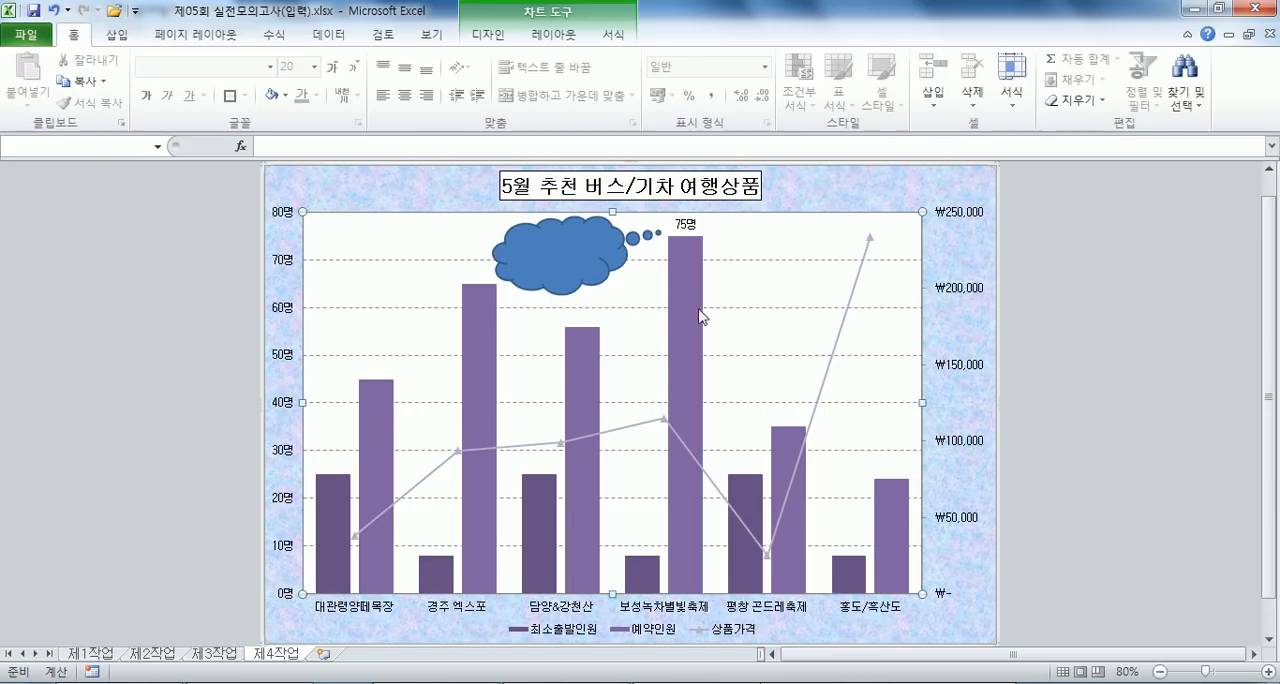
- Fill the cloud callout with white and give it black text centred horizontally and vertically
click(541, 271)
click(490, 59)
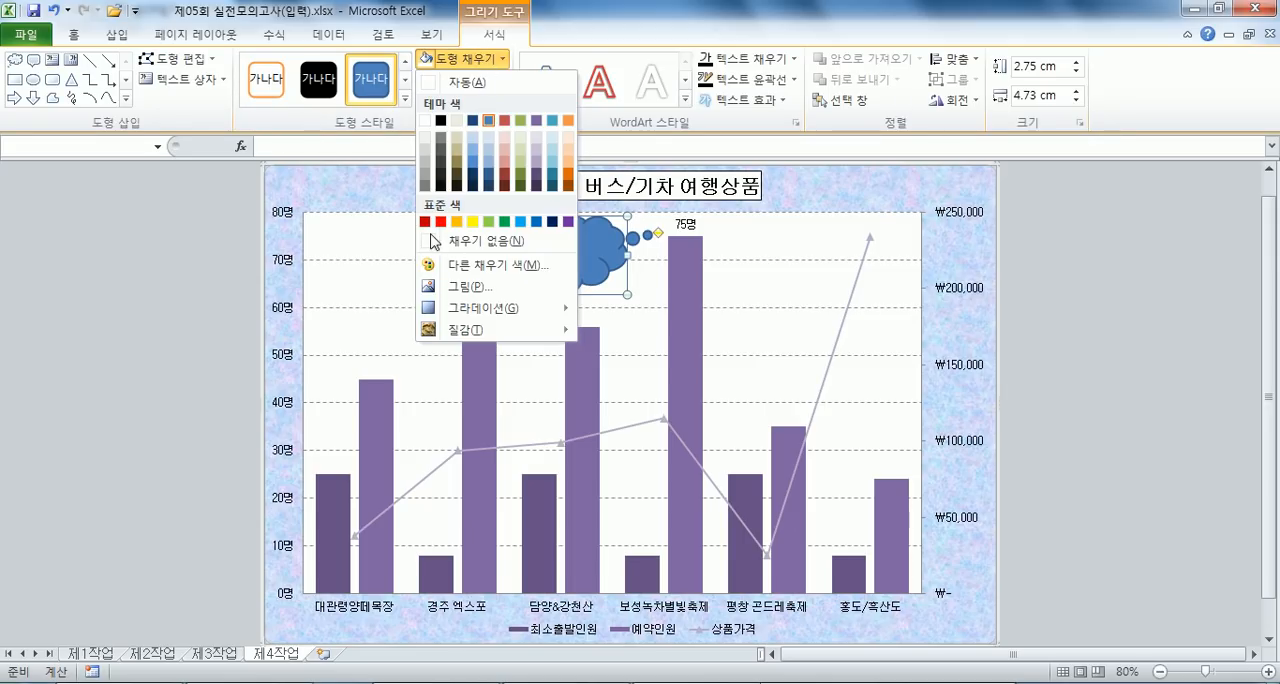
click(425, 121)
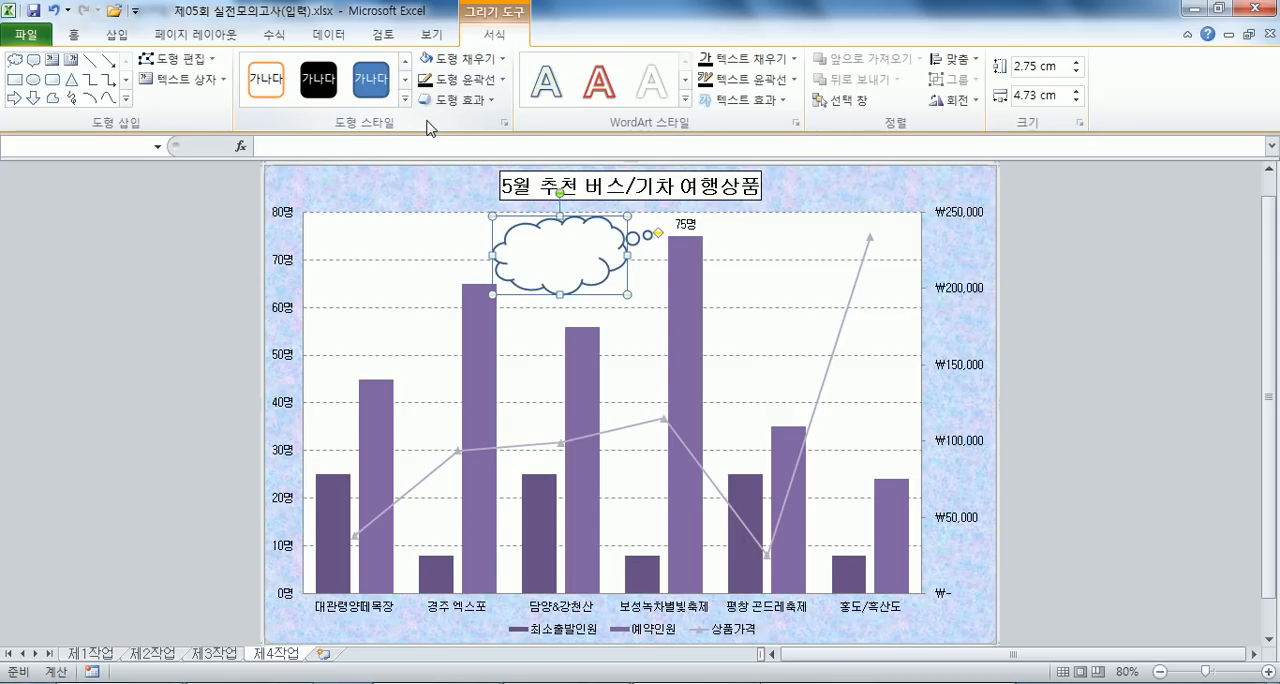
click(73, 34)
click(404, 95)
click(404, 67)
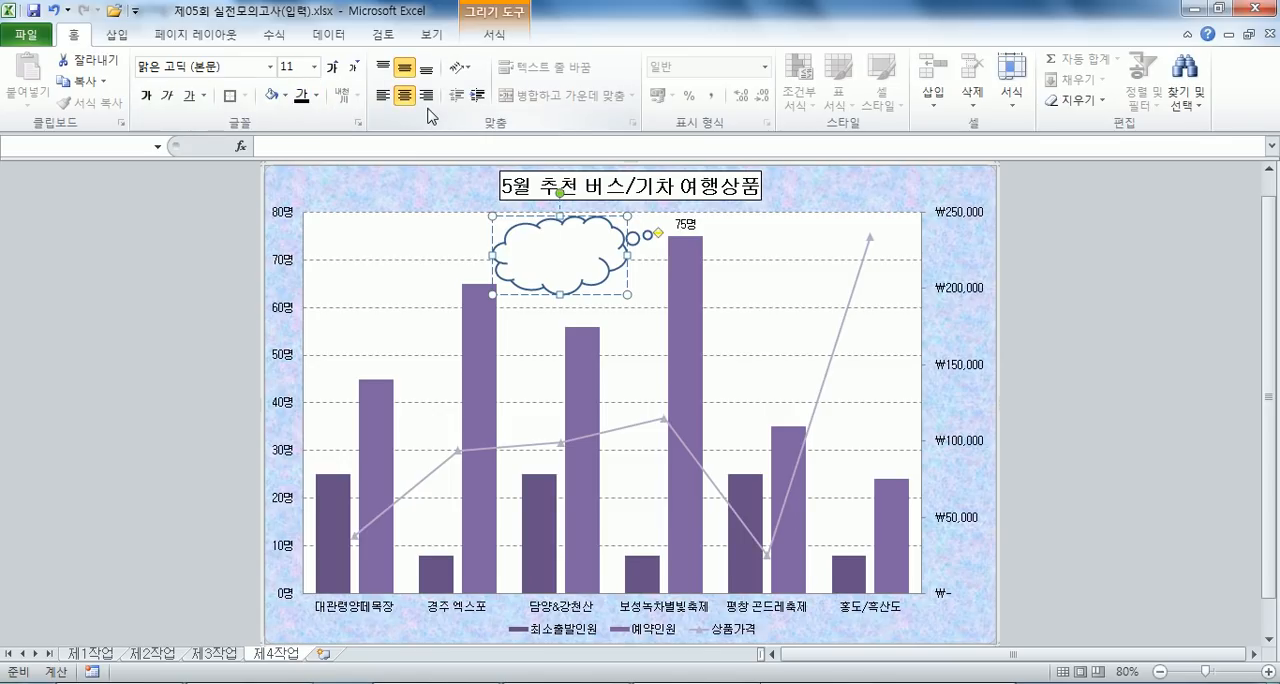
- Enter the two-line text "5월 녹차축제" and "겨울 별빛축제" in the cloud callout
text(5월)
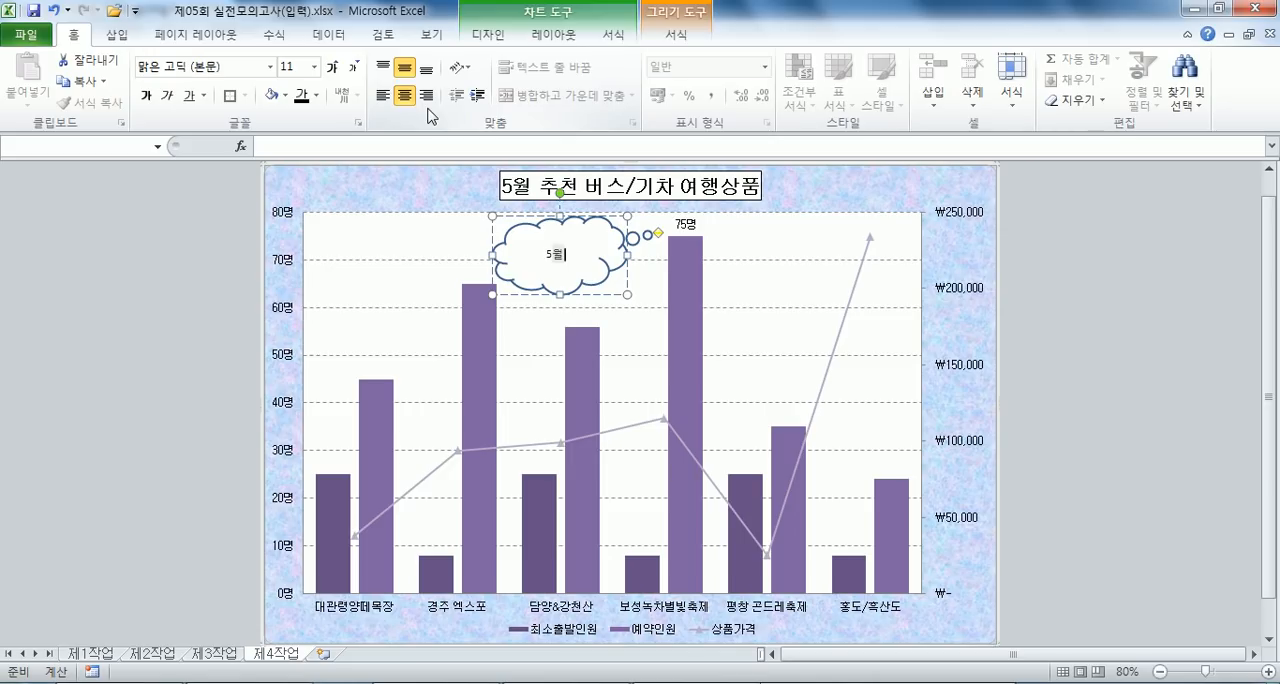
text( 노)
text(차)
text(ㅅㅍㅗㄱ제)
key(BackSpace)
key(BackSpace)
key(BackSpace)
text(차ㅊㅜㄱ제)
key(Return)
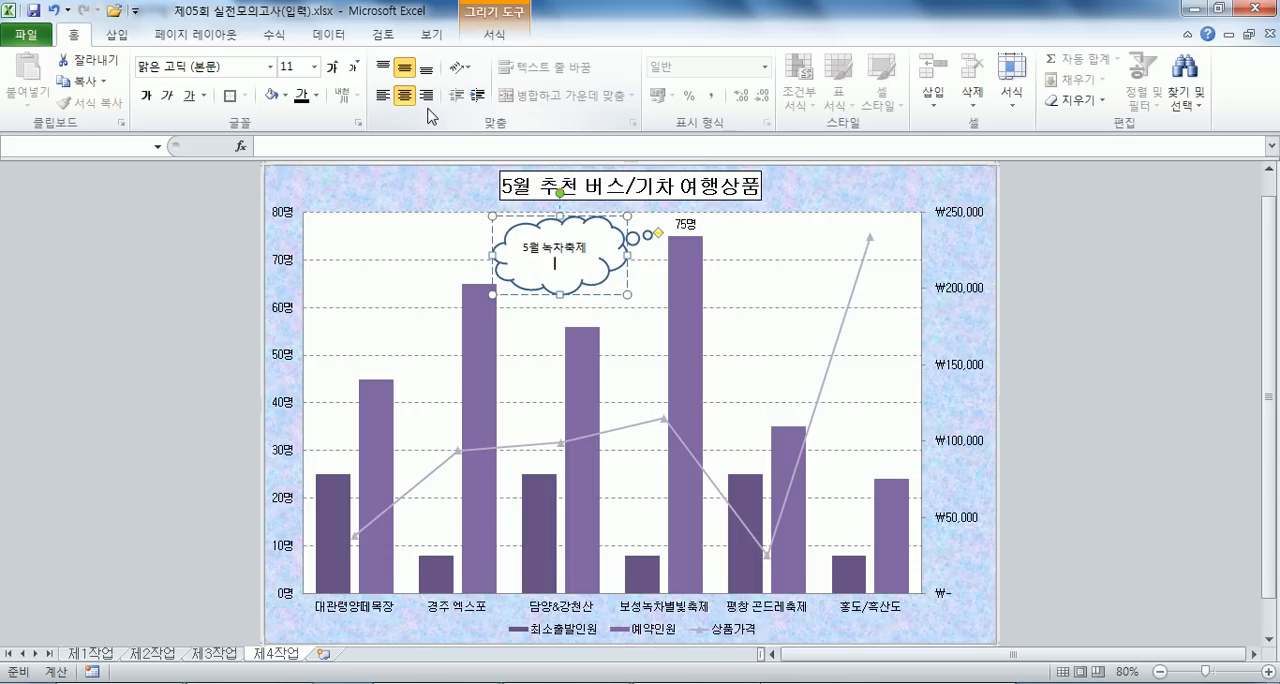
text(겨울 봇)
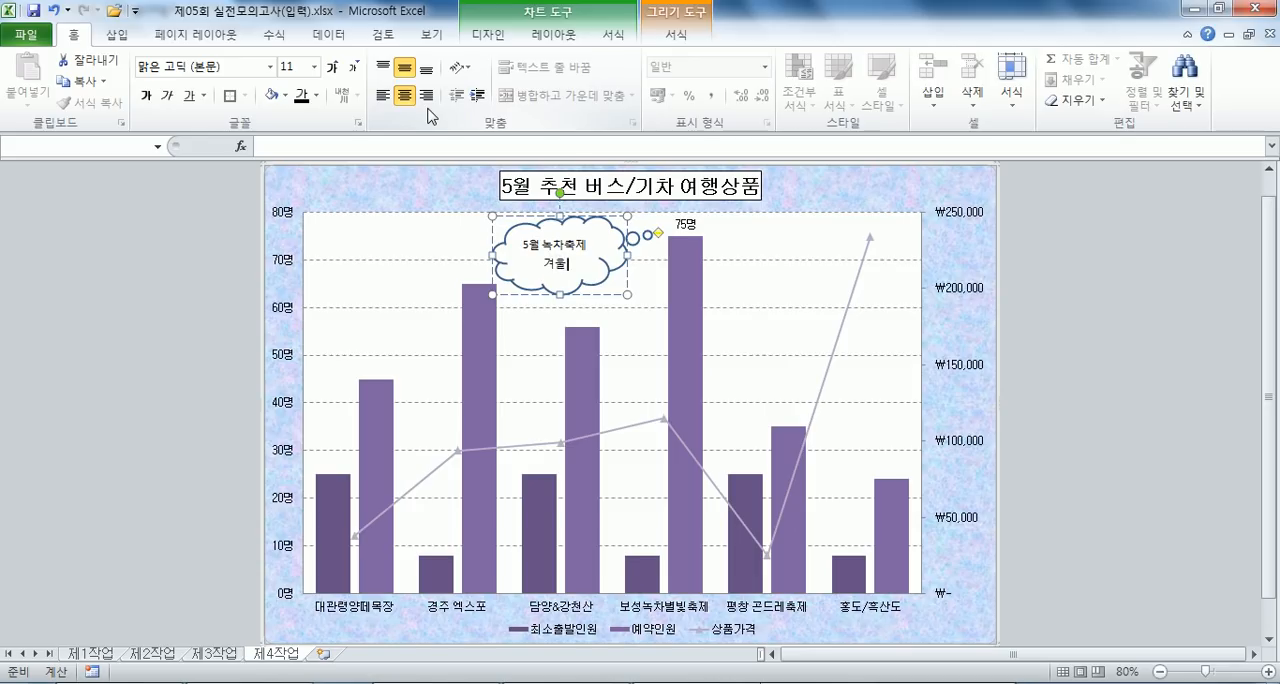
text(비)
key(BackSpace)
key(BackSpace)
text(별ㅂ빛추제)
click(1150, 381)
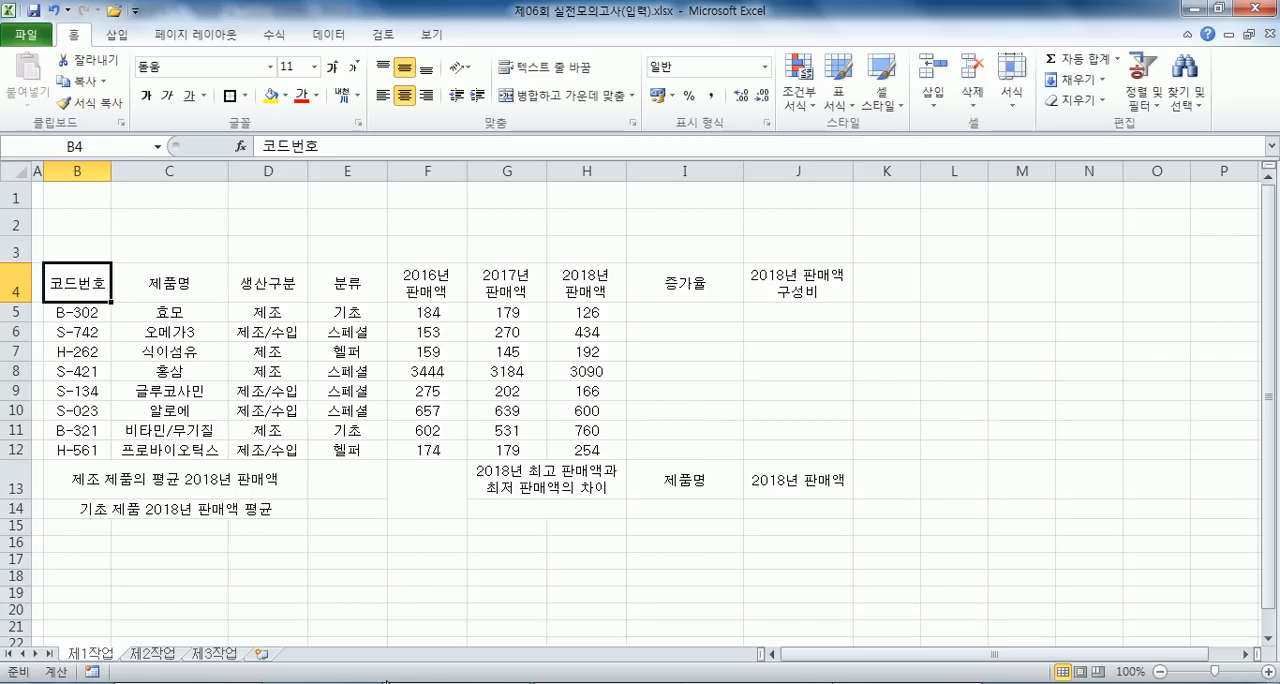
- In 제06회 실전모의고사(입력).xlsx, apply all borders and a thick outline to B4:J14, and a thick box border around B5:J12
drag(76, 284, 788, 480)
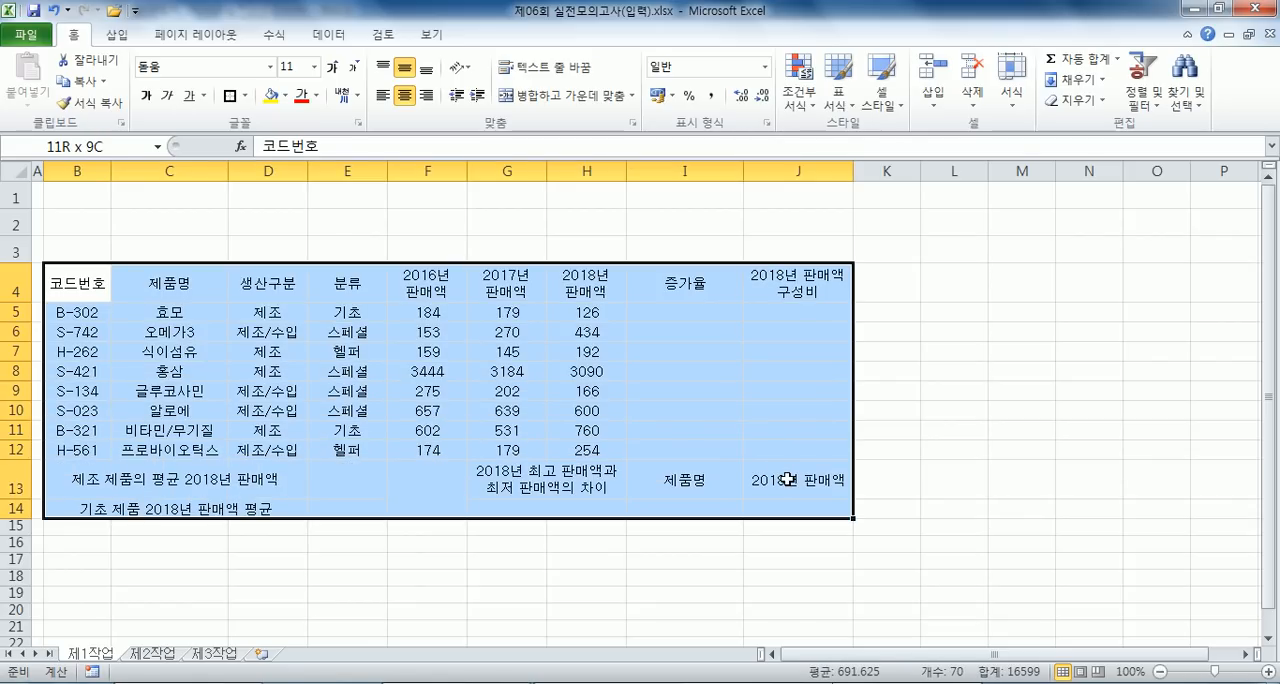
click(245, 96)
click(258, 251)
click(245, 96)
click(232, 295)
drag(96, 318, 753, 442)
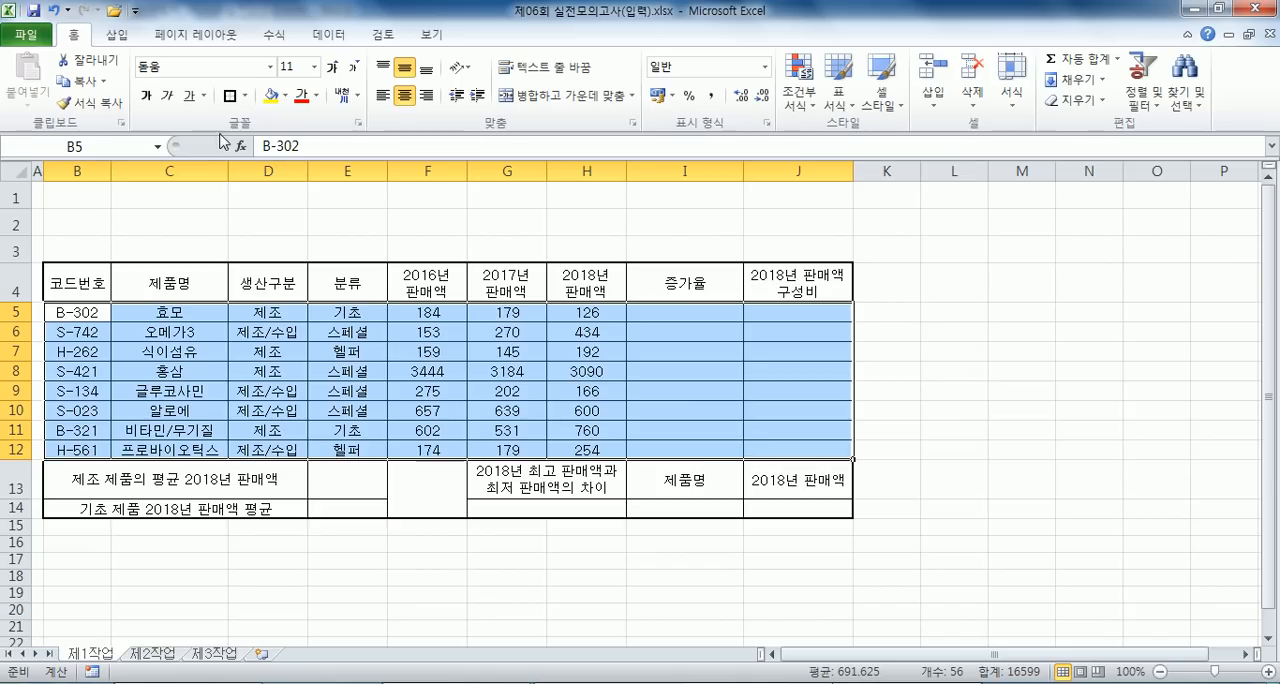
click(230, 96)
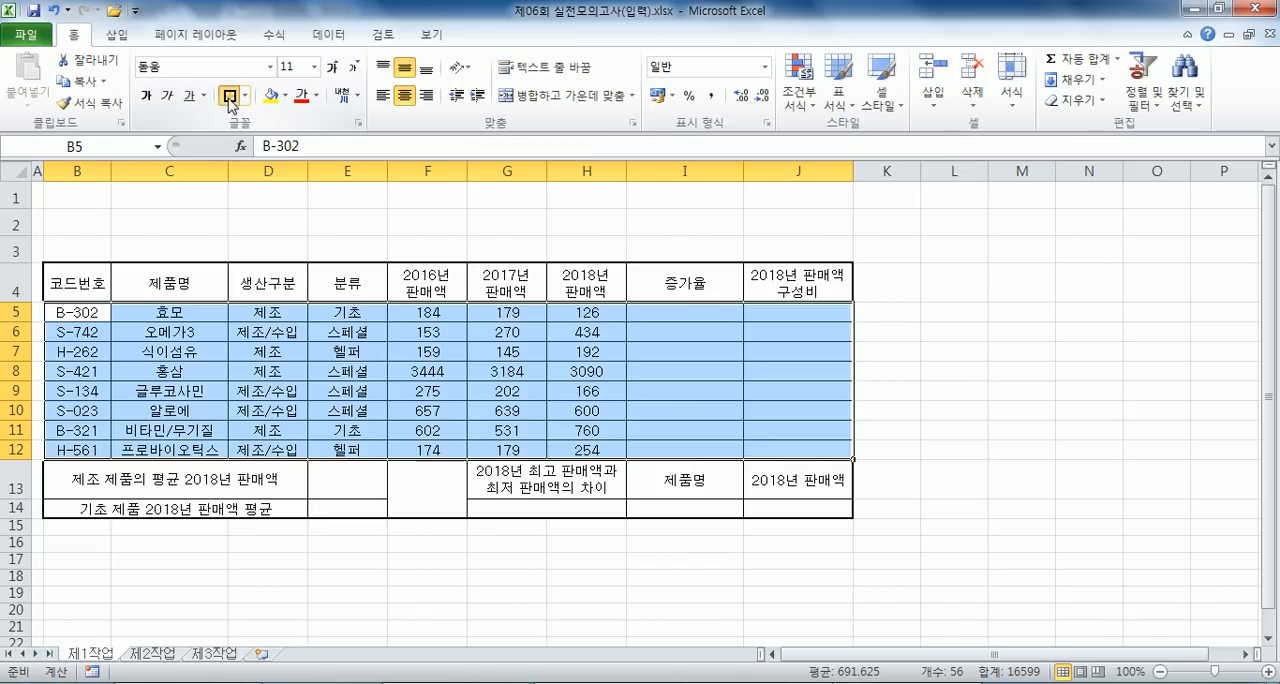
click(519, 510)
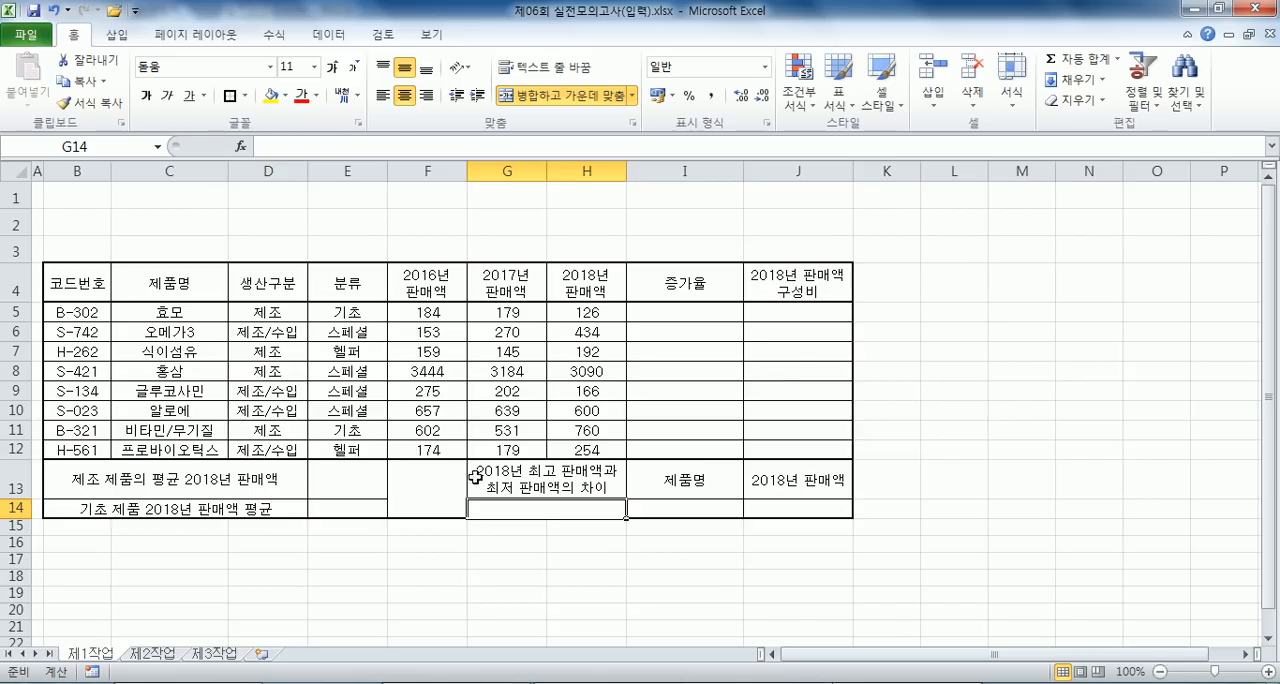
click(735, 505)
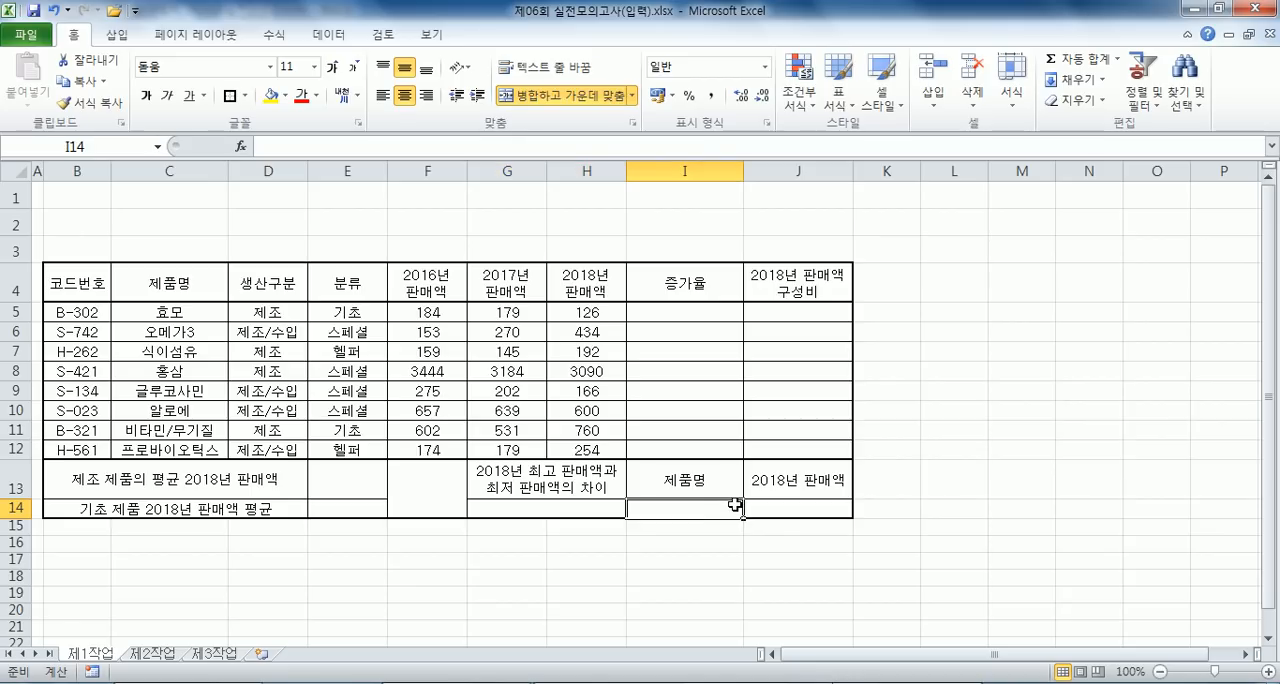
click(589, 514)
- Fill the header cells B4:J4 and G13:J13 with the standard orange color
drag(82, 284, 752, 282)
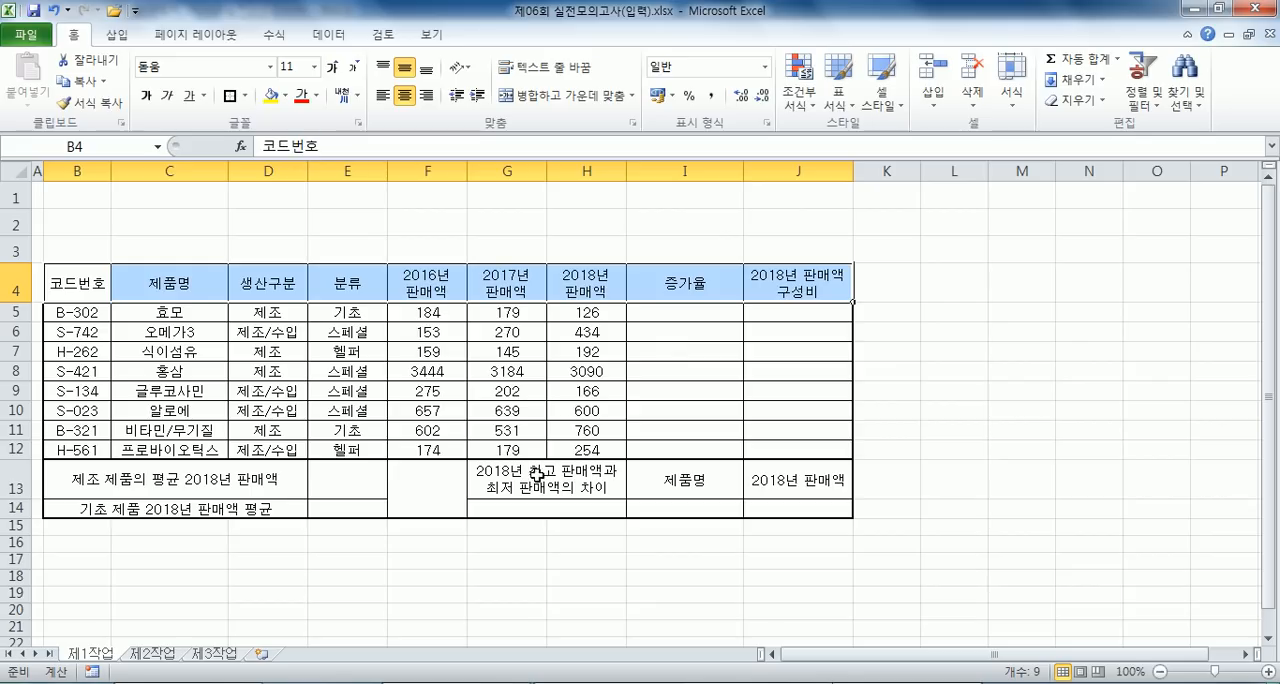
ctrl+drag(512, 492, 771, 478)
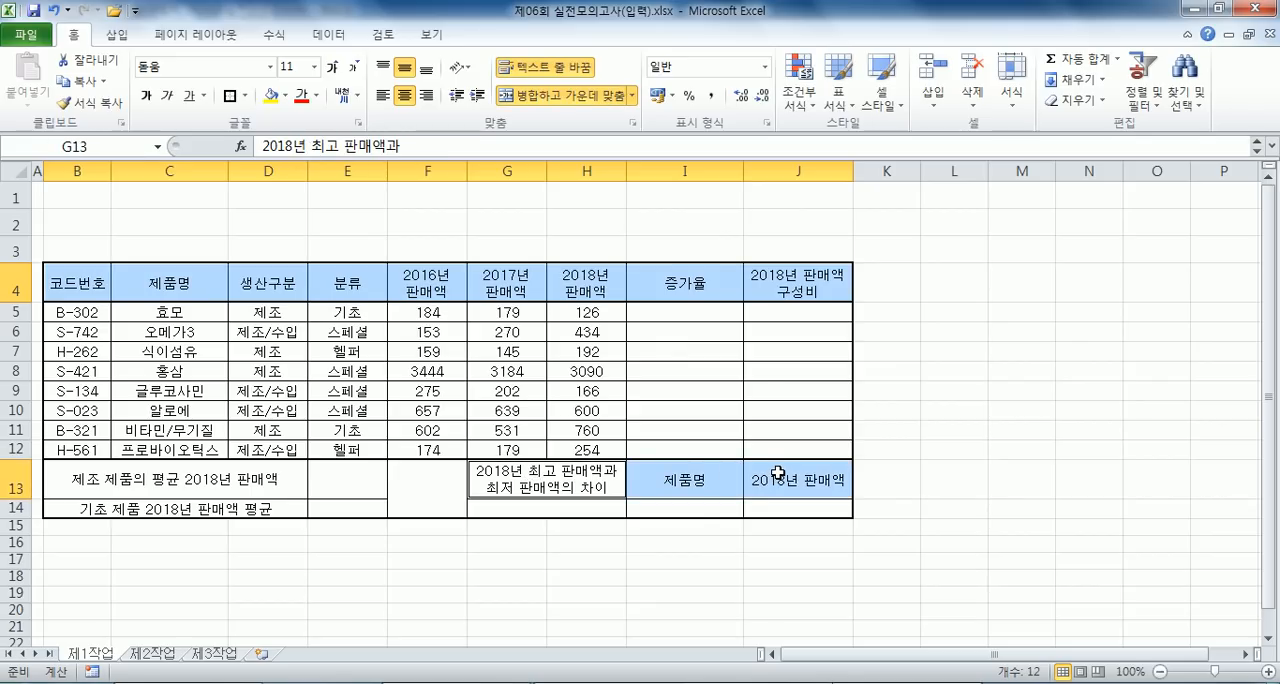
click(285, 96)
click(304, 237)
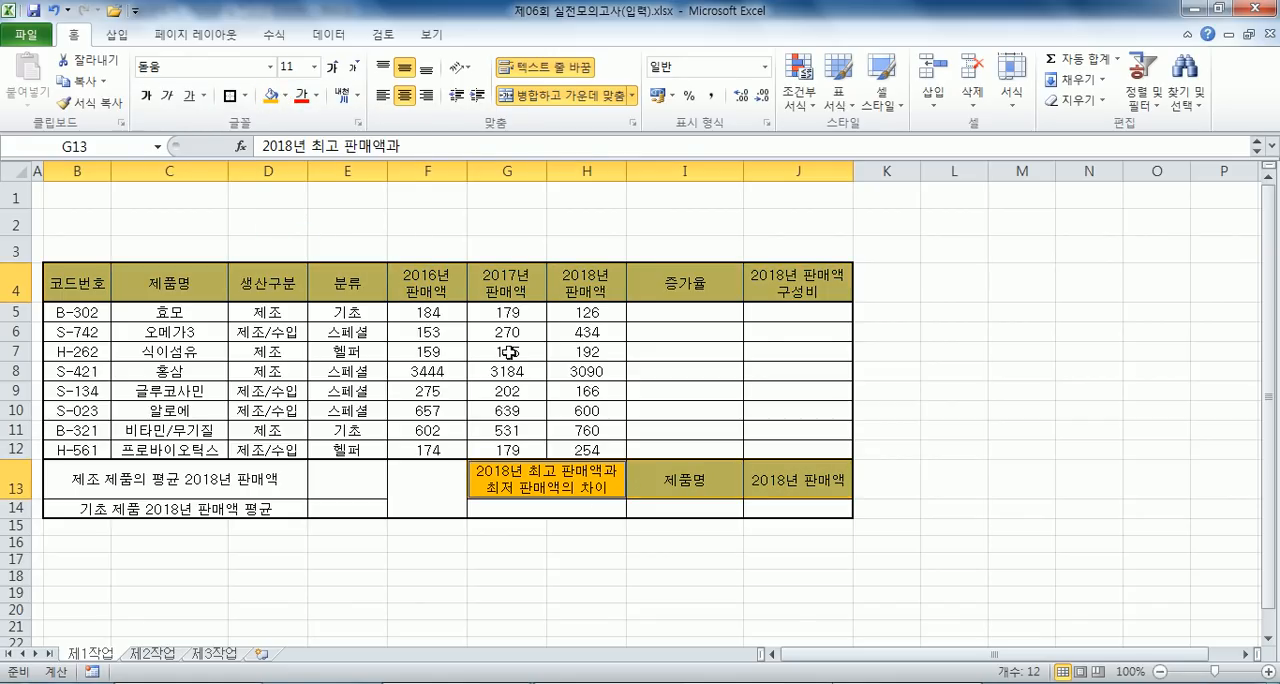
- Apply the comma style to the yearly sales figures in F5:H12
drag(436, 312, 590, 450)
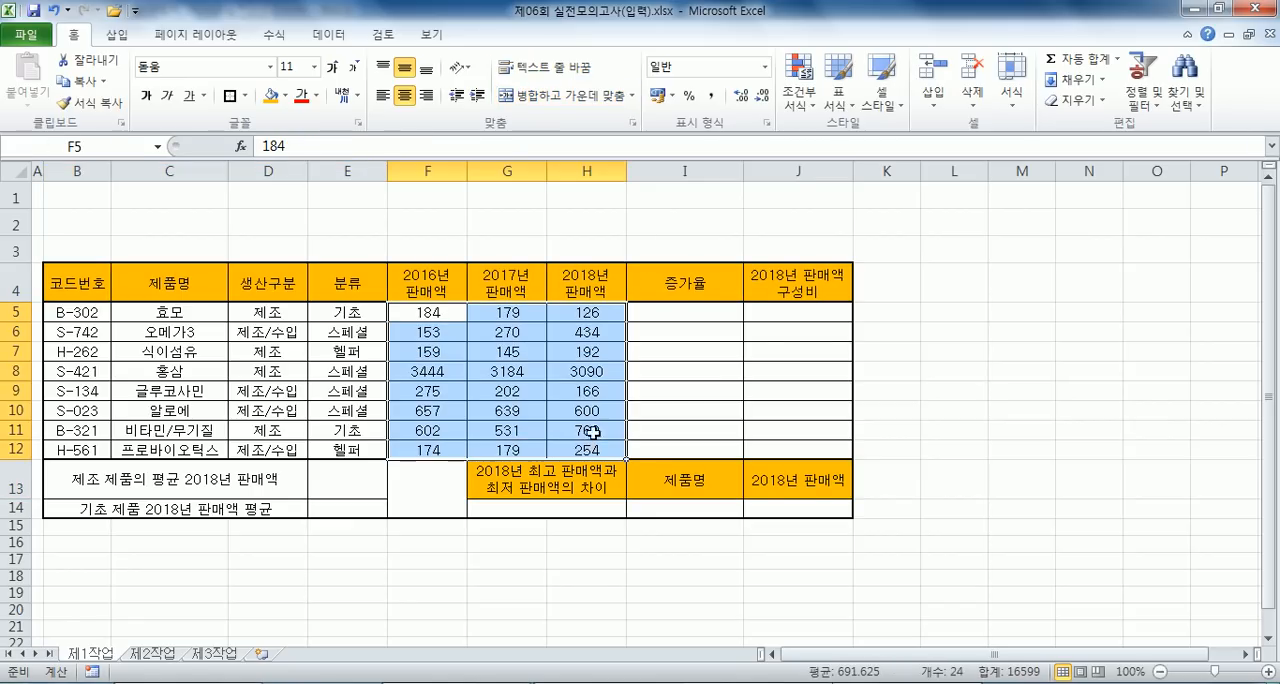
click(711, 95)
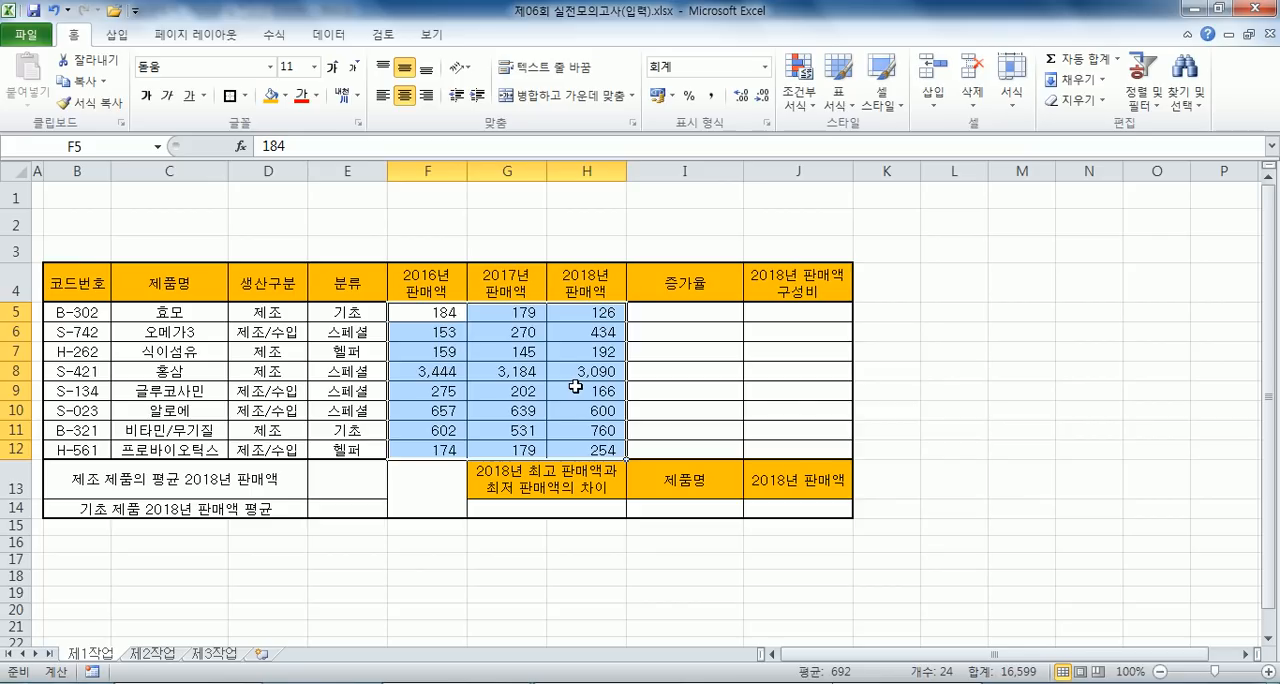
click(576, 387)
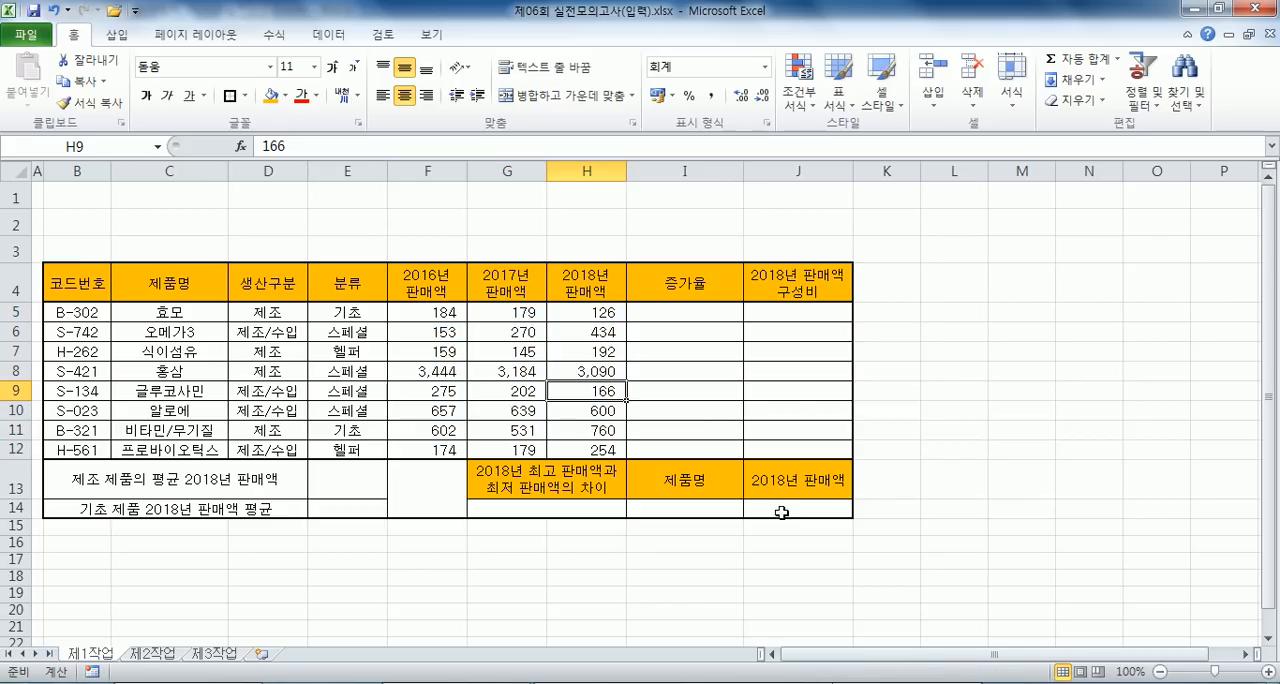
- Add list data validation to I14 using the product names in C5:C12 as the source, and choose 효모
click(703, 507)
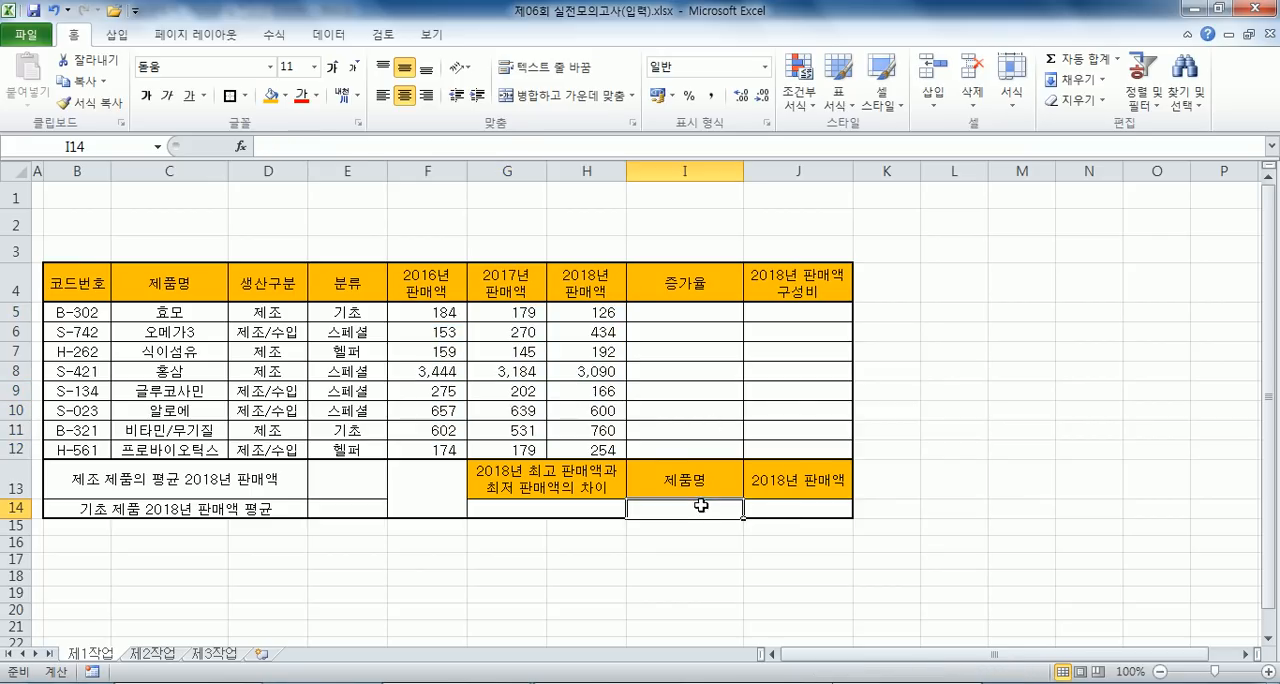
click(329, 34)
click(670, 68)
click(700, 184)
click(660, 232)
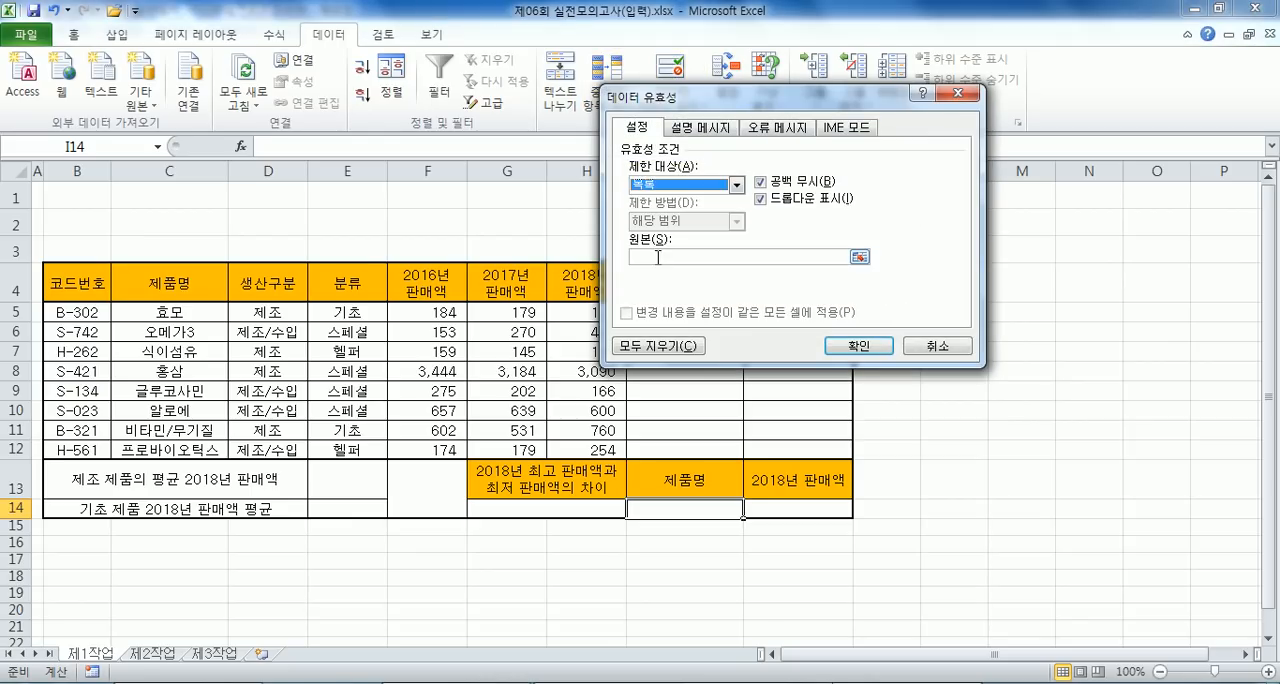
click(658, 256)
drag(190, 318, 215, 450)
click(858, 345)
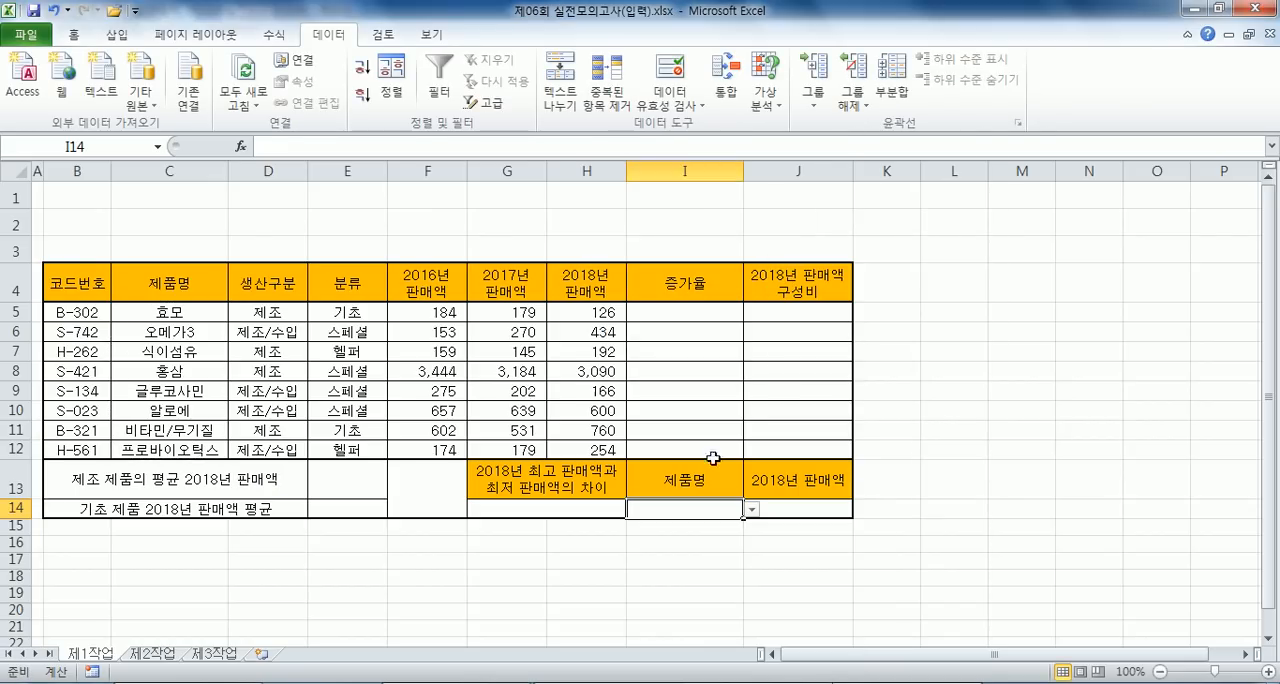
click(751, 510)
click(690, 524)
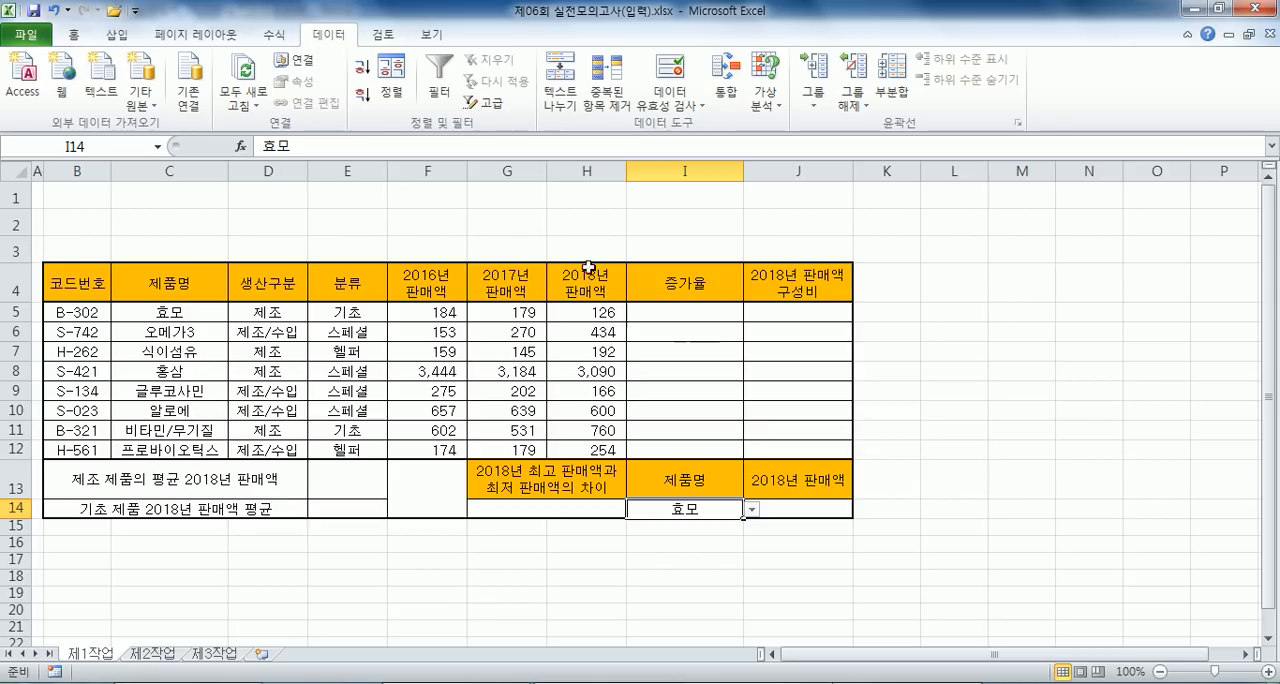
- Give the sales figures in F5:H12 a custom number format of #,##0 followed by 억원
drag(427, 311, 597, 443)
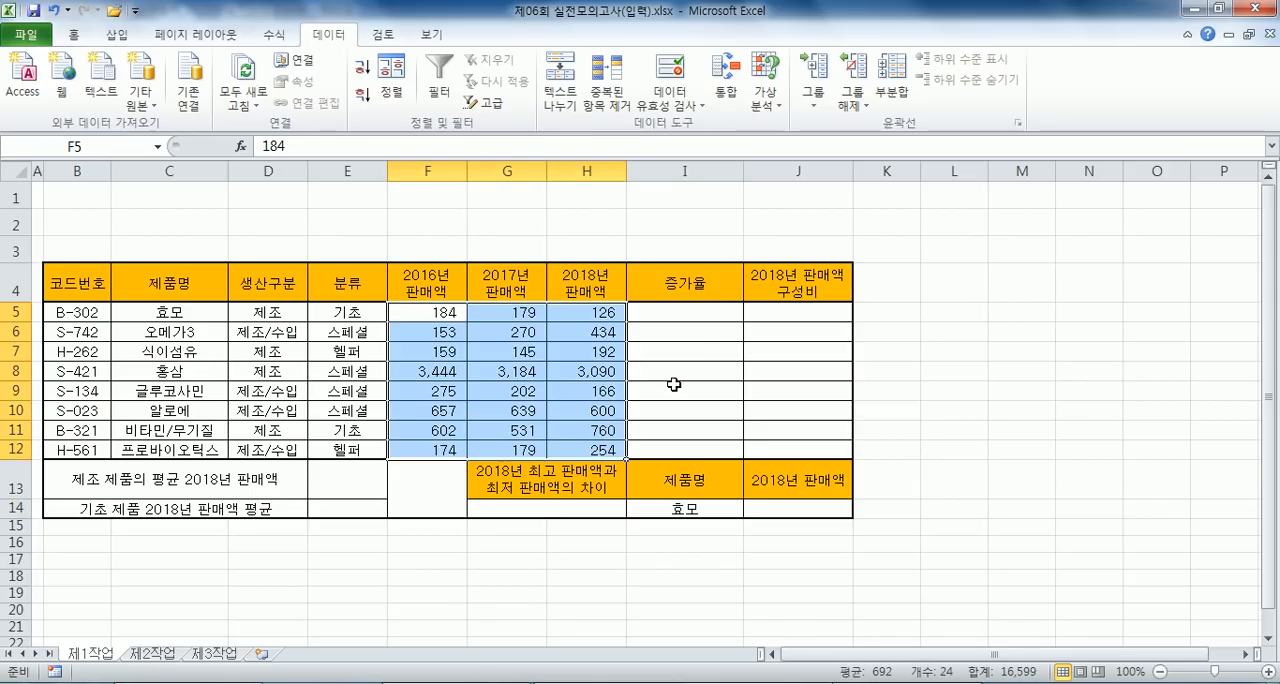
key(ctrl+1)
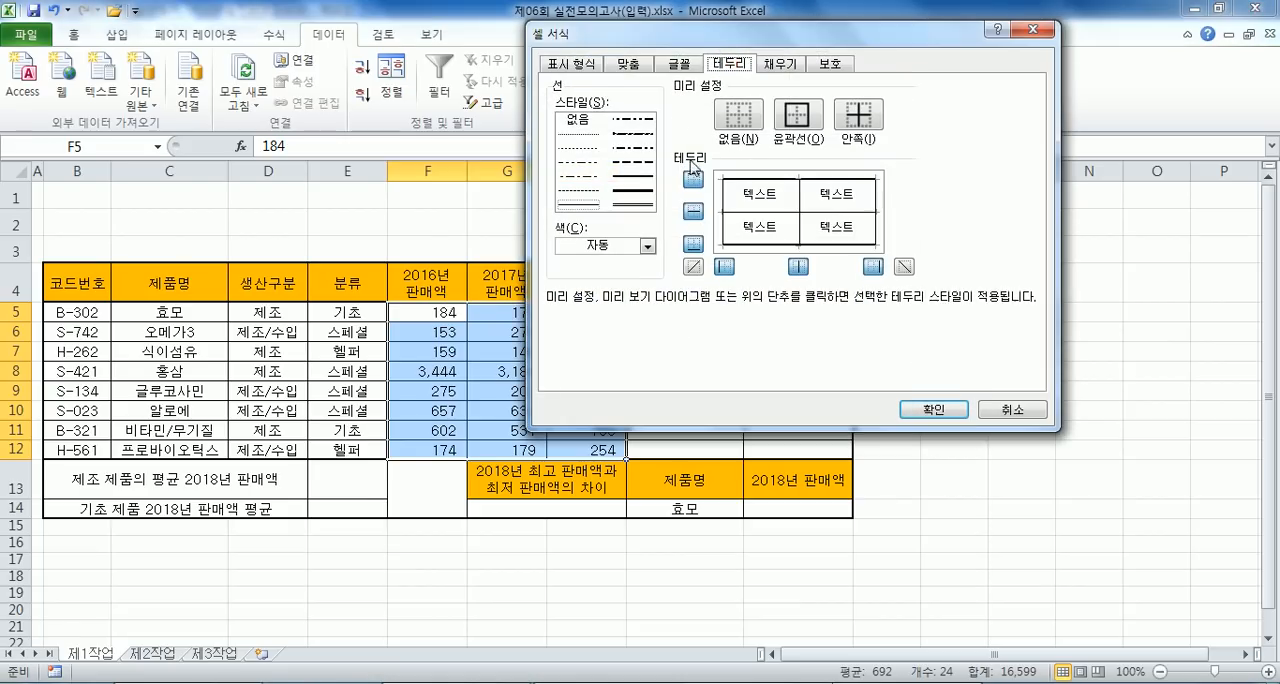
click(574, 70)
click(595, 226)
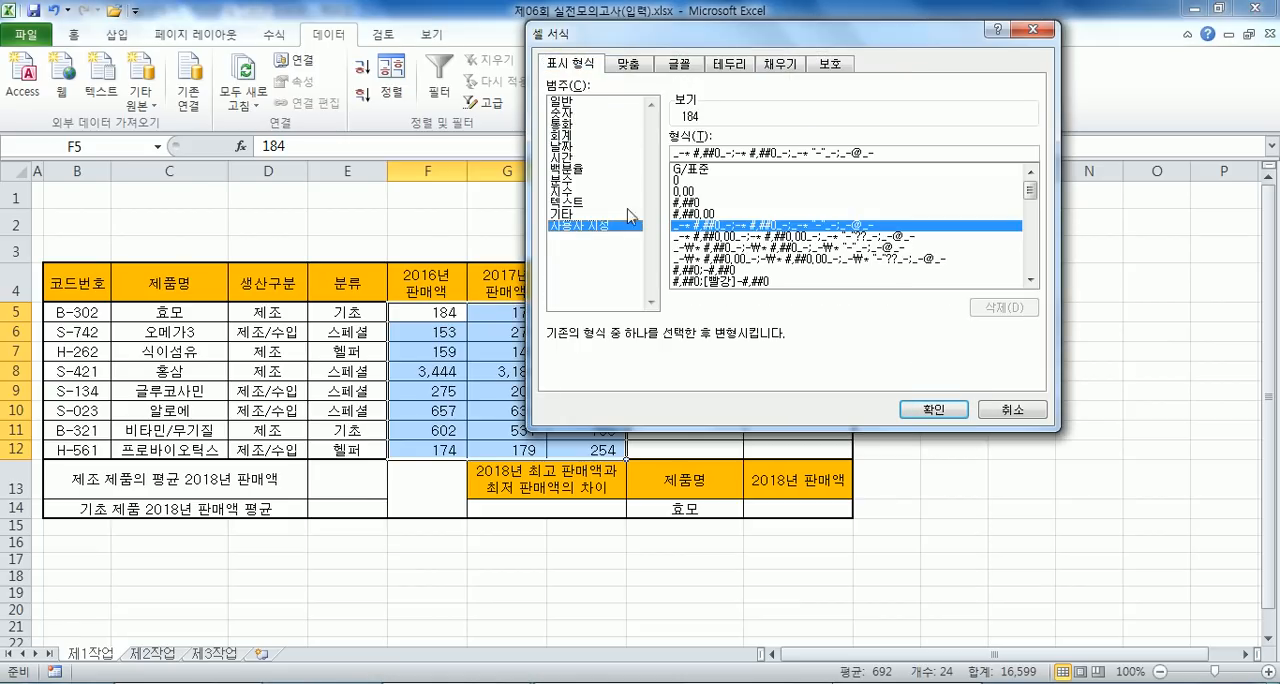
click(690, 203)
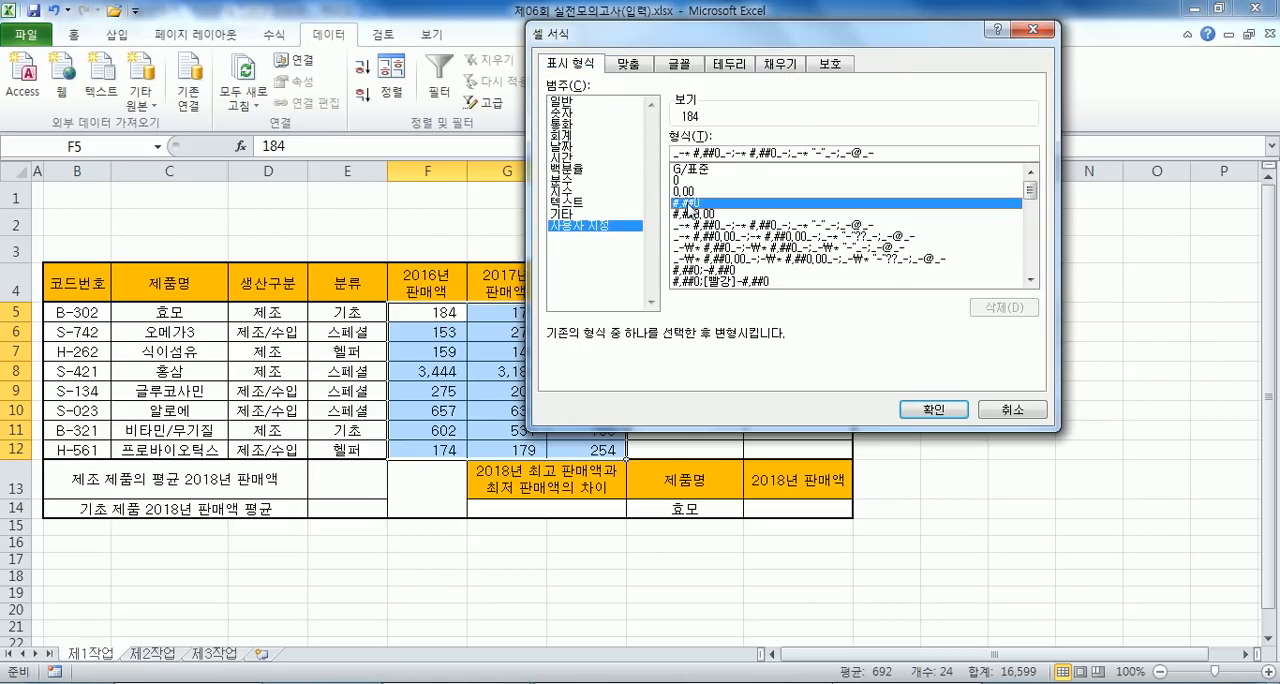
click(728, 150)
text("억원")
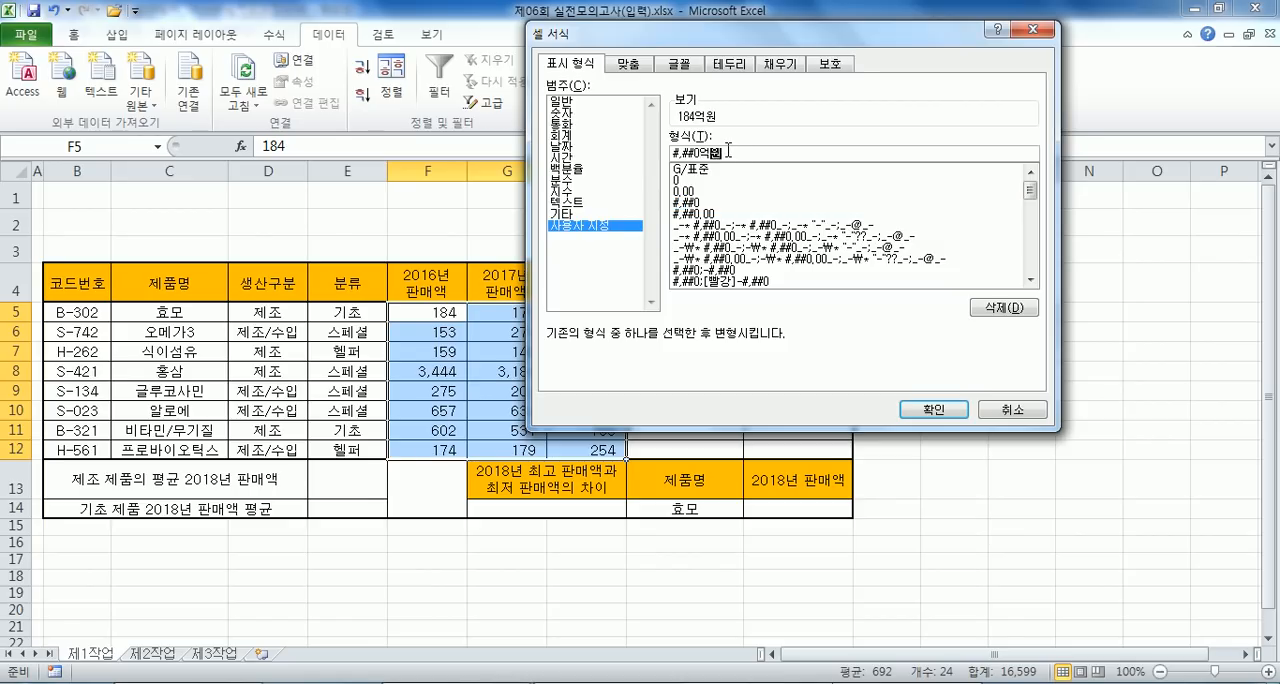
key(Return)
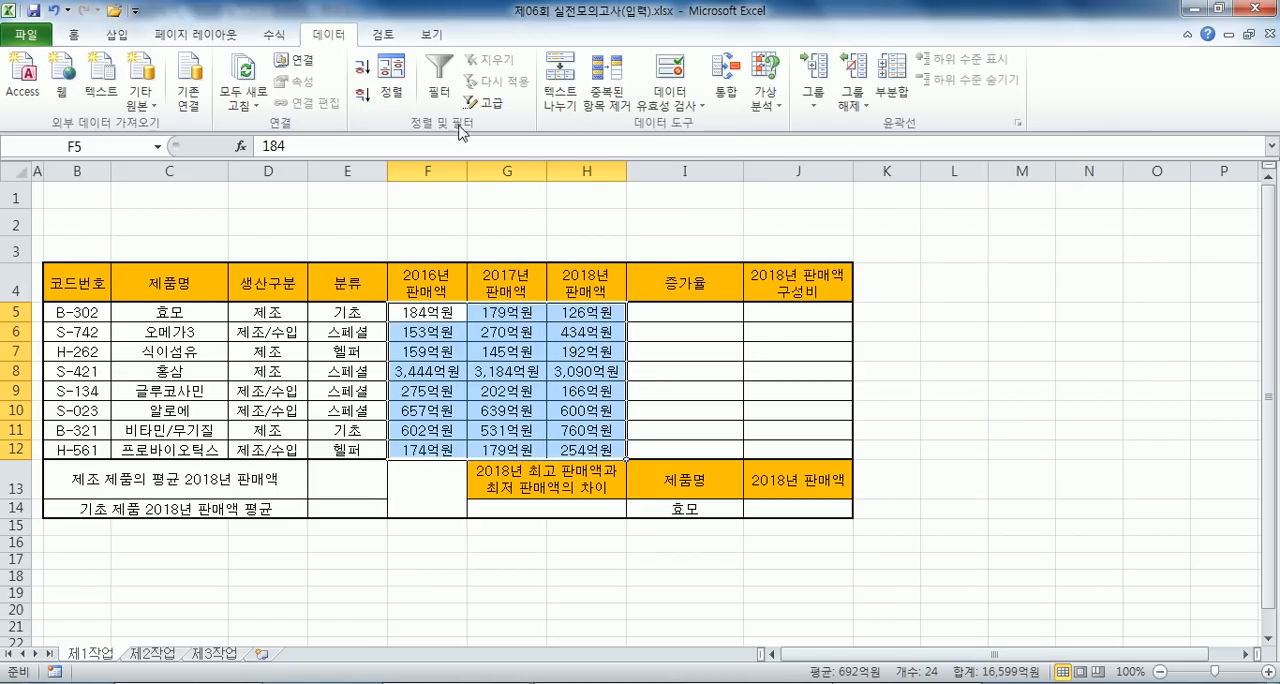
- Right-align the sales figures in F5:H12
click(74, 33)
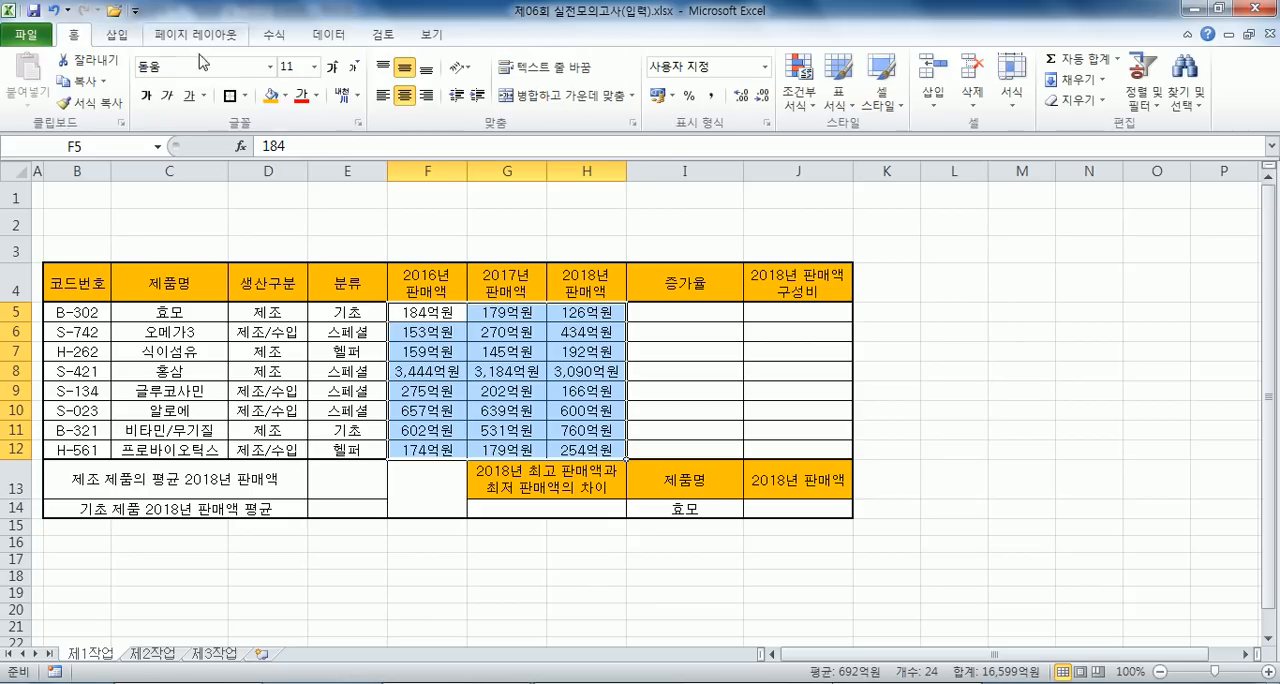
click(426, 95)
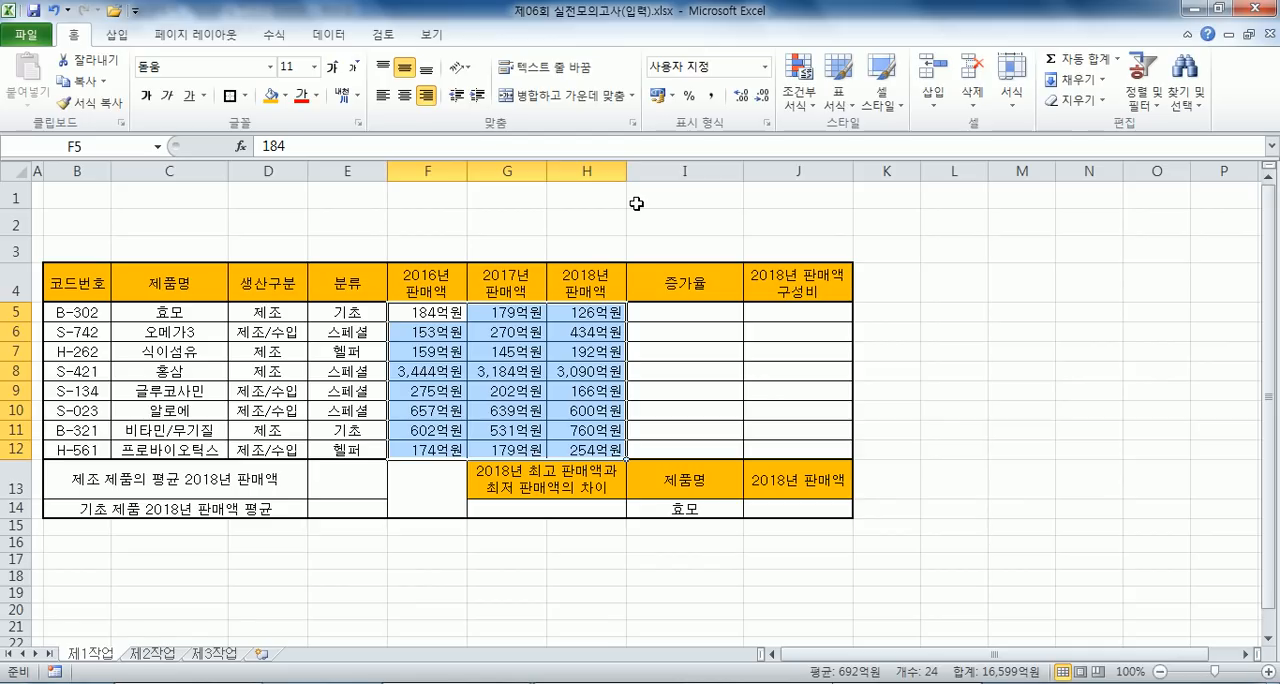
click(654, 350)
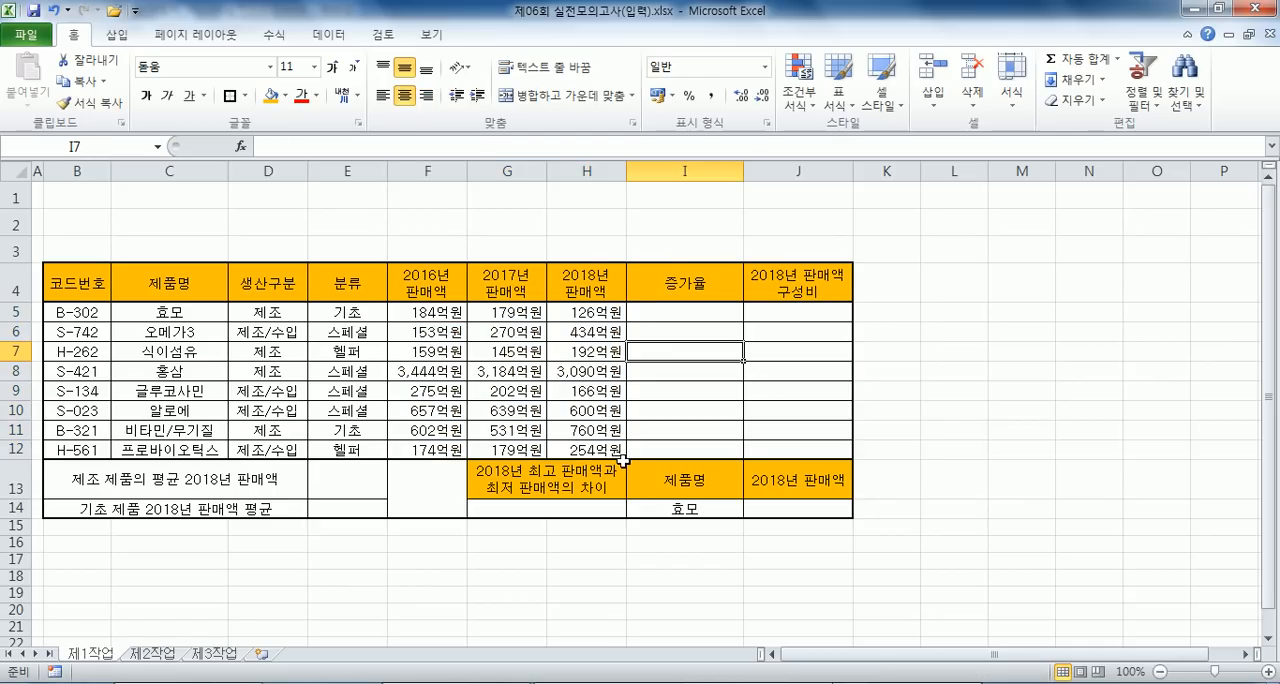
- Reapply the comma style to F5:H12 and copy its underlying custom format code
drag(450, 313, 560, 451)
click(713, 96)
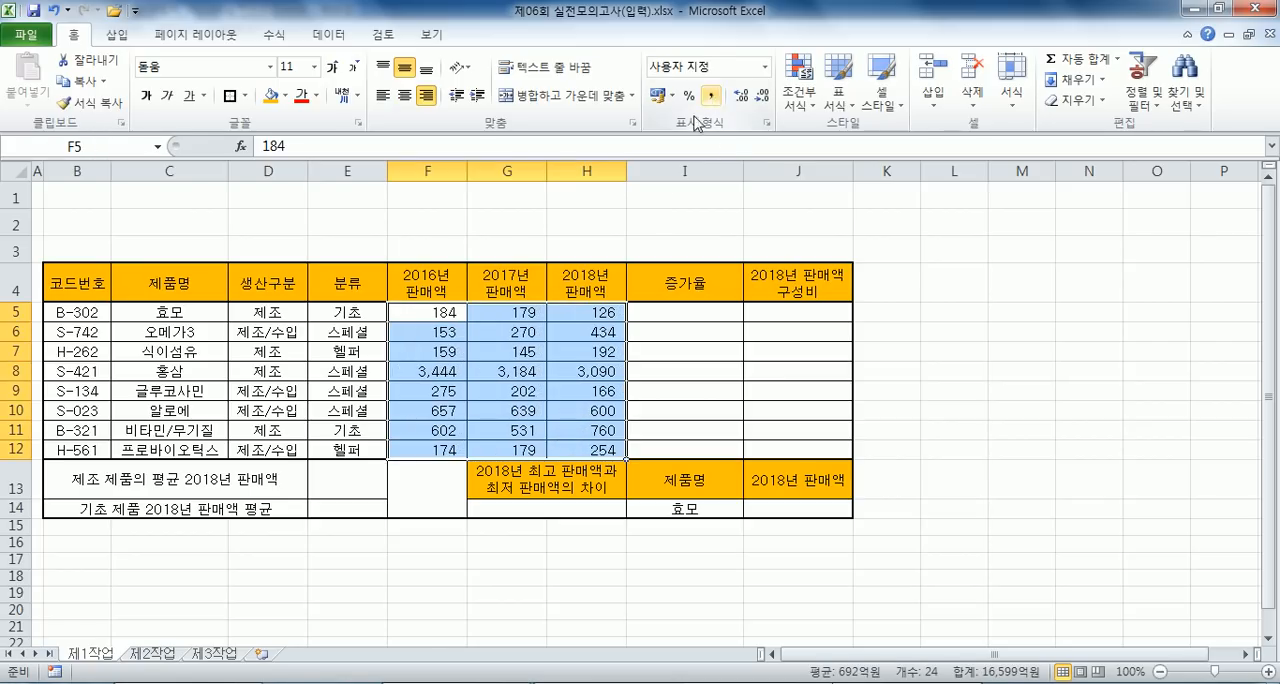
key(ctrl+1)
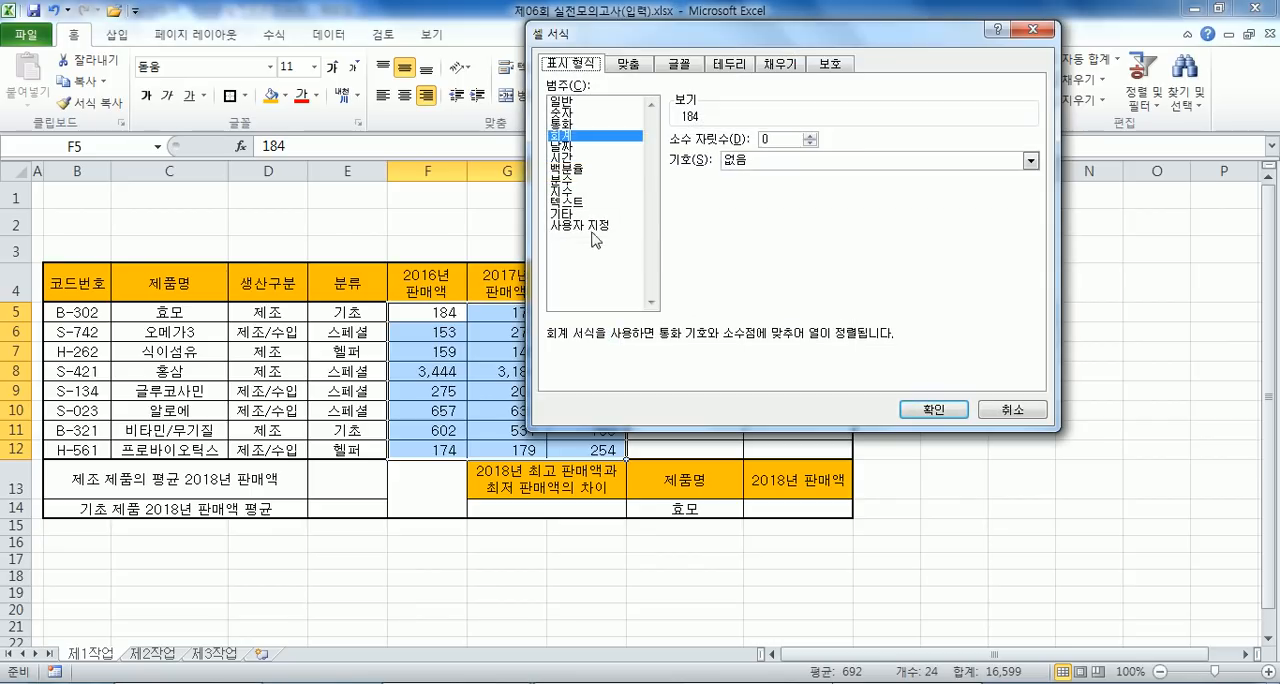
click(592, 227)
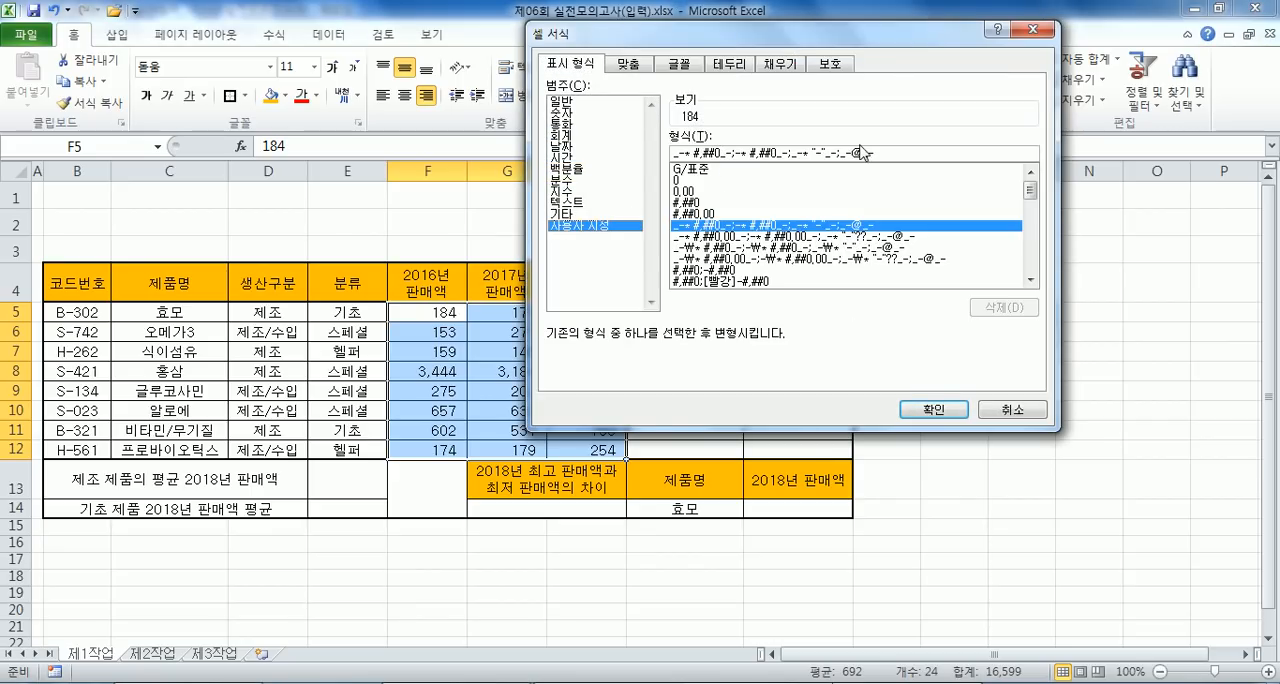
drag(878, 154, 681, 134)
key(ctrl+c)
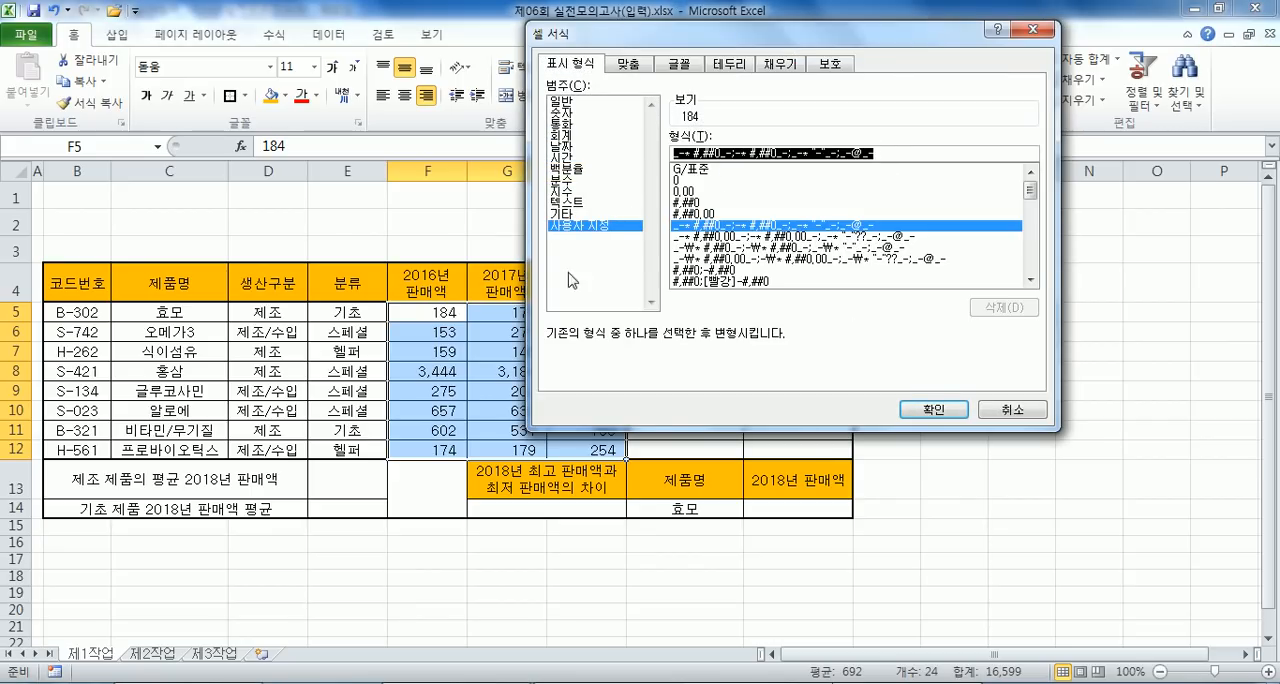
- Switch to the Notepad notes and paste the format code on its own line below the heading "136쪽, 실전모의고사 6회"
click(325, 683)
scroll(257, 322, up, 2)
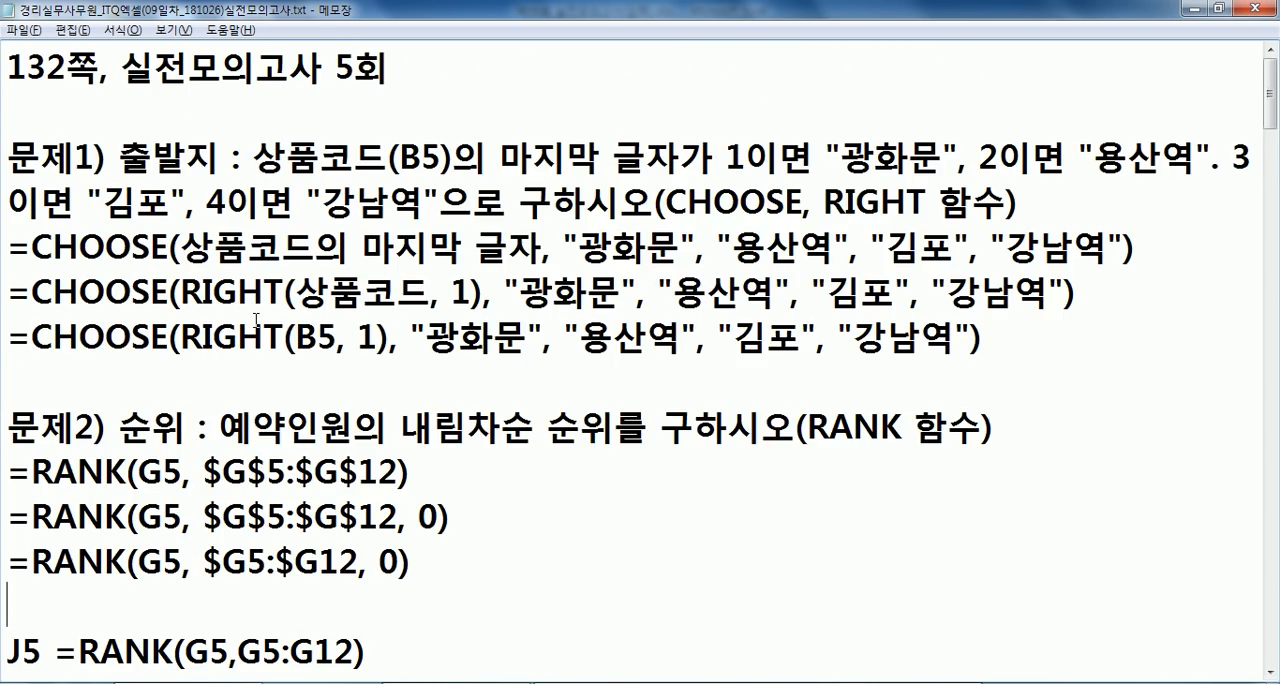
scroll(257, 322, down, 12)
click(265, 340)
key(Return)
key(Return)
key(Up)
key(ctrl+v)
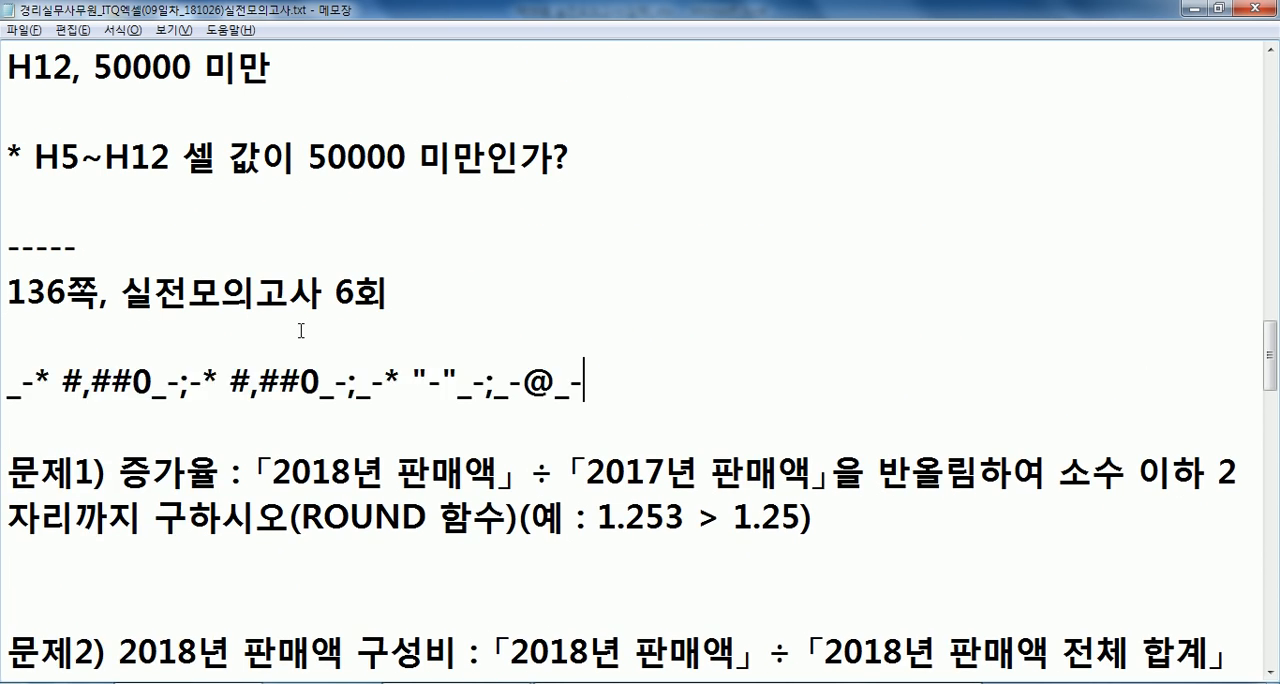
- Insert 억원 after the first #,##0 in the pasted format code, and highlight the _- that follows it
click(152, 388)
text(DJRD)
key(BackSpace)
key(BackSpace)
key(BackSpace)
key(BackSpace)
key(Caps_Lock)
text(ㅇㅓㄱ우ㅏㄴ)
key(BackSpace)
key(BackSpace)
text(ㅓㄴ)
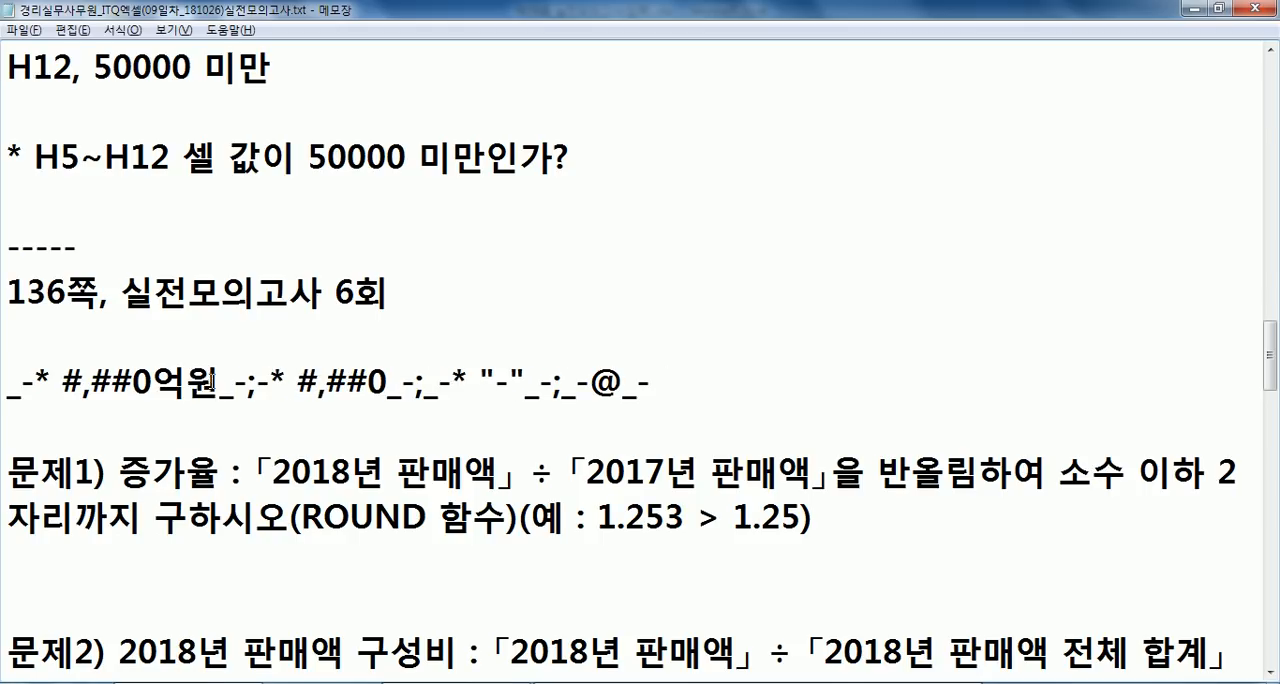
drag(219, 381, 247, 381)
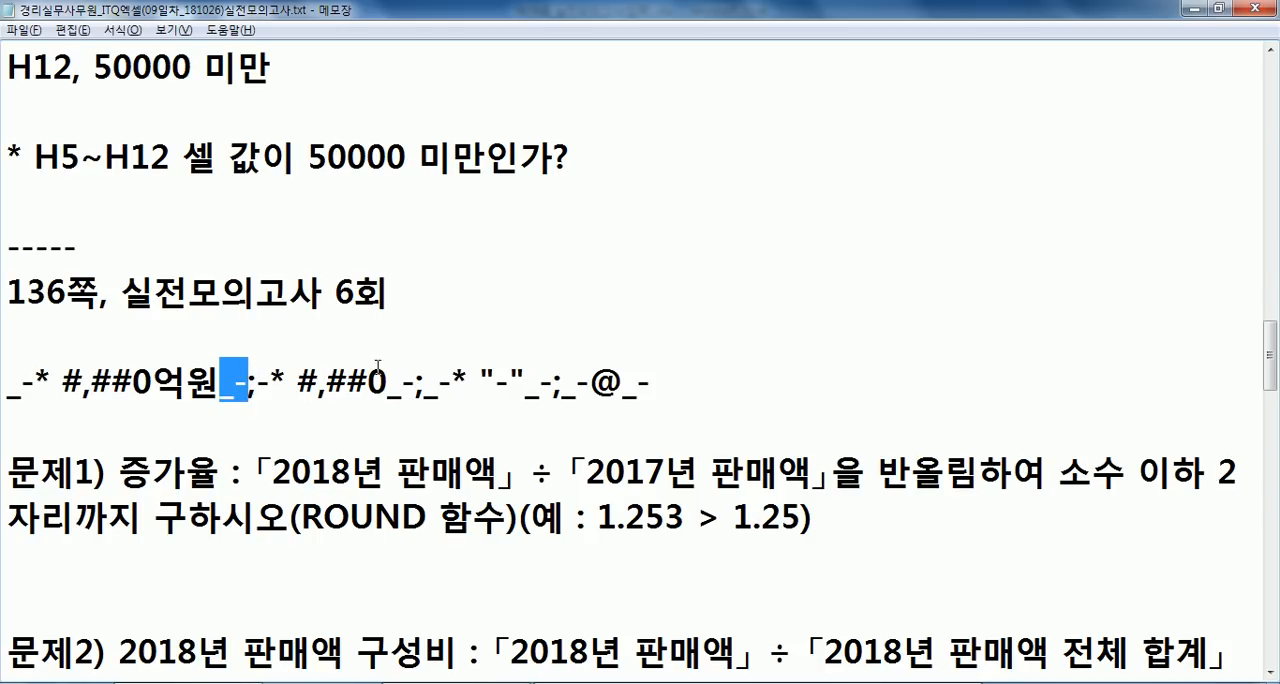
- Back in the Excel workbook, insert 억원 after the first #,##0 in the custom format code of F5:H12
key(alt+Tab)
click(722, 155)
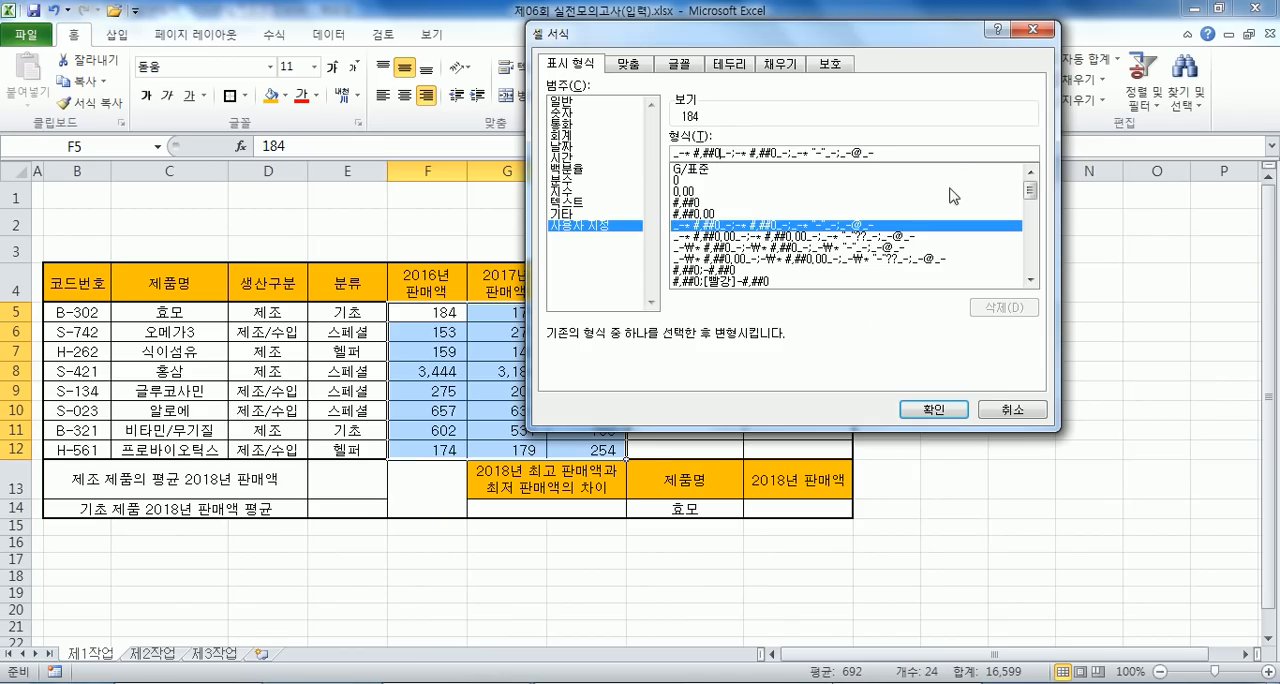
text(억ㅇ)
key(Return)
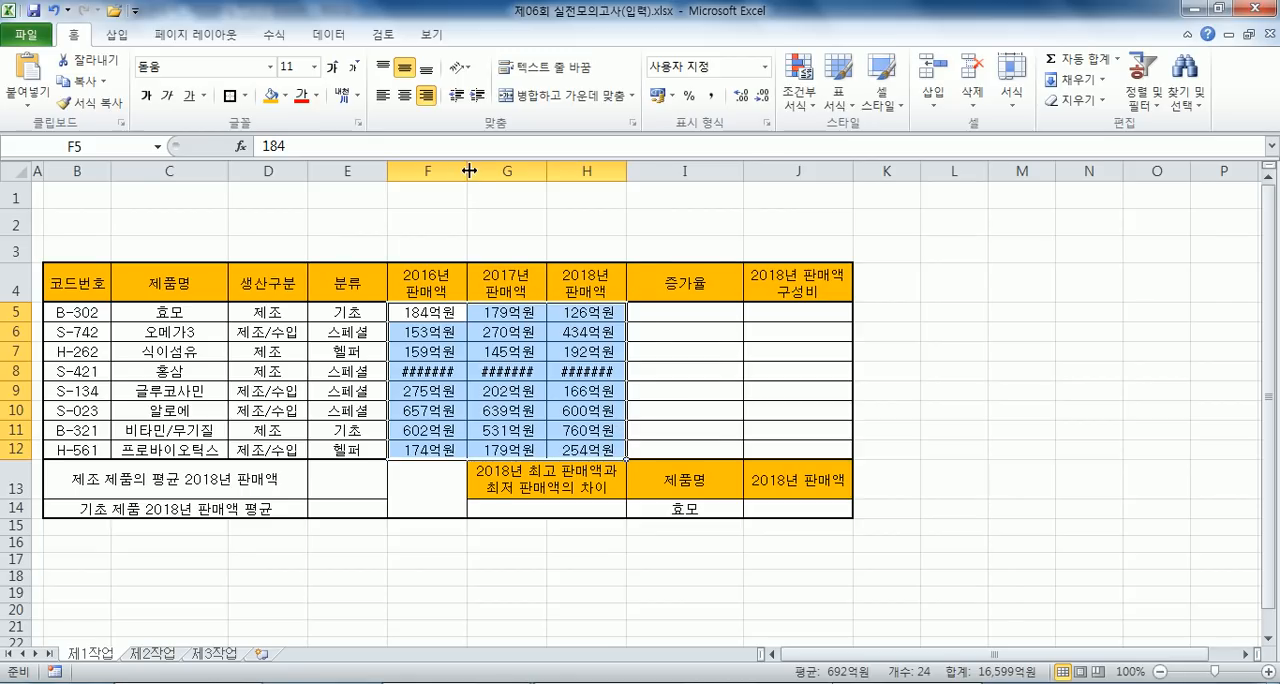
- Widen columns F, G and H to fit the sales figures, and recheck the format code in the notes
drag(468, 172, 484, 172)
drag(565, 171, 580, 171)
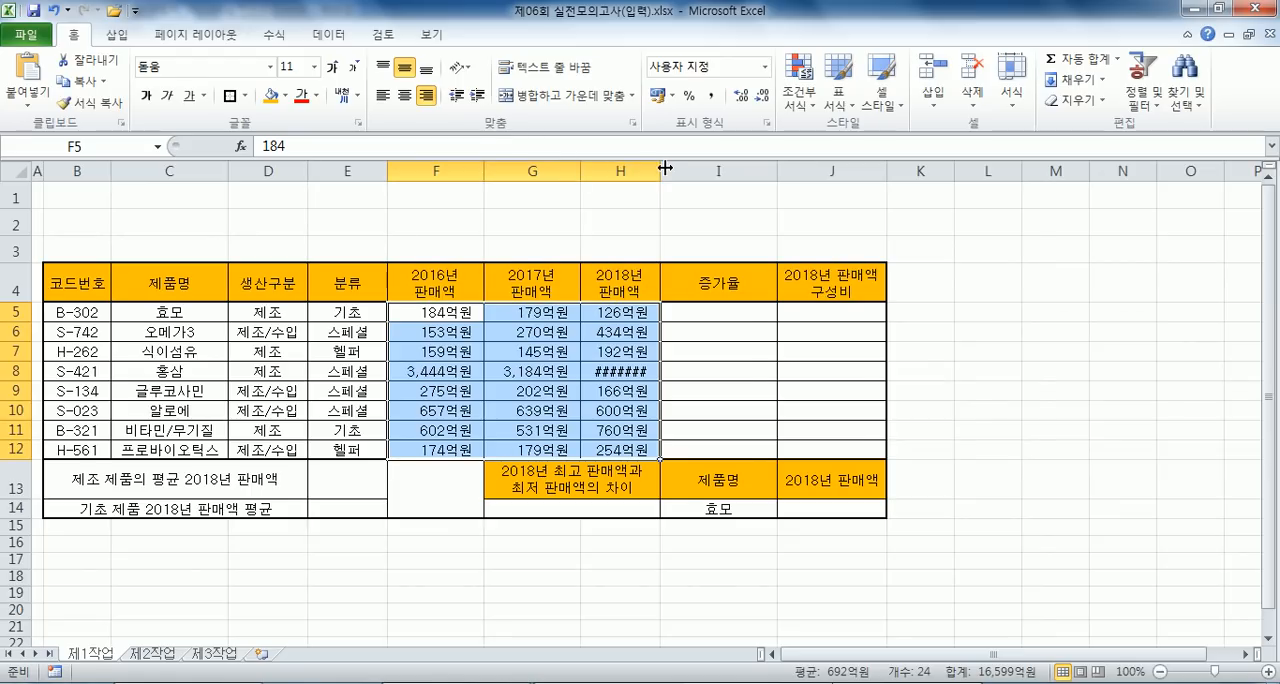
drag(660, 170, 677, 170)
click(609, 371)
key(alt+Tab)
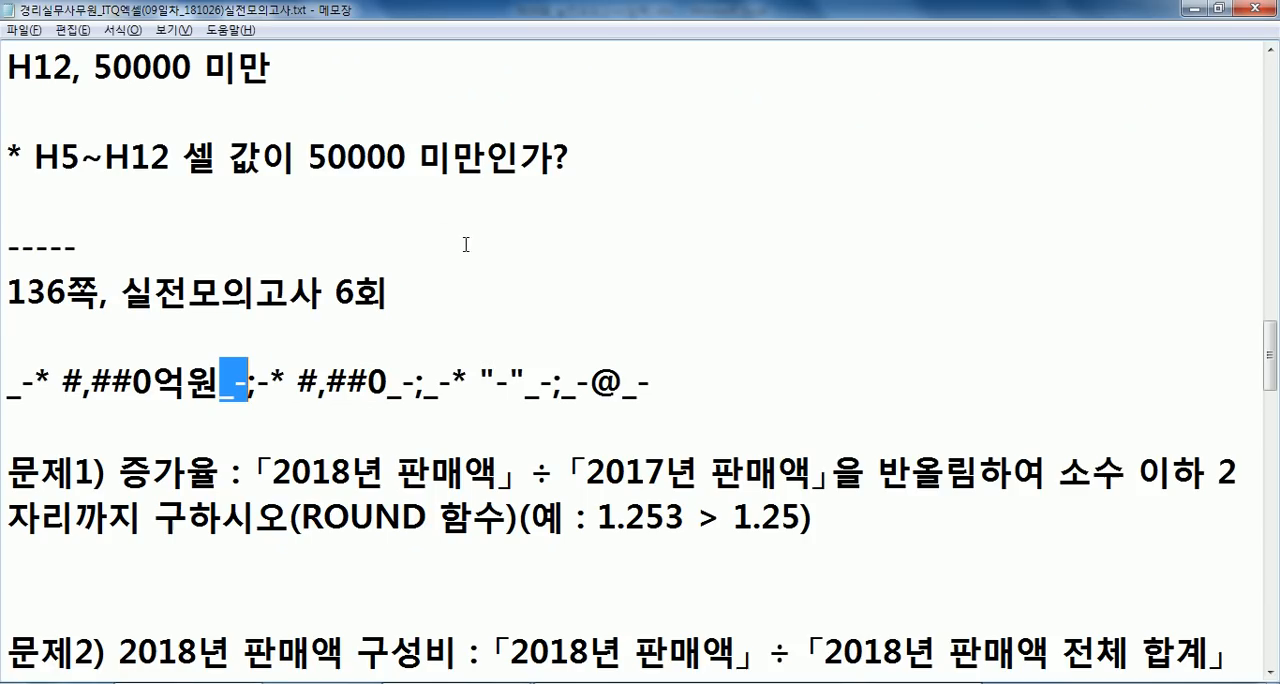
key(alt+Tab)
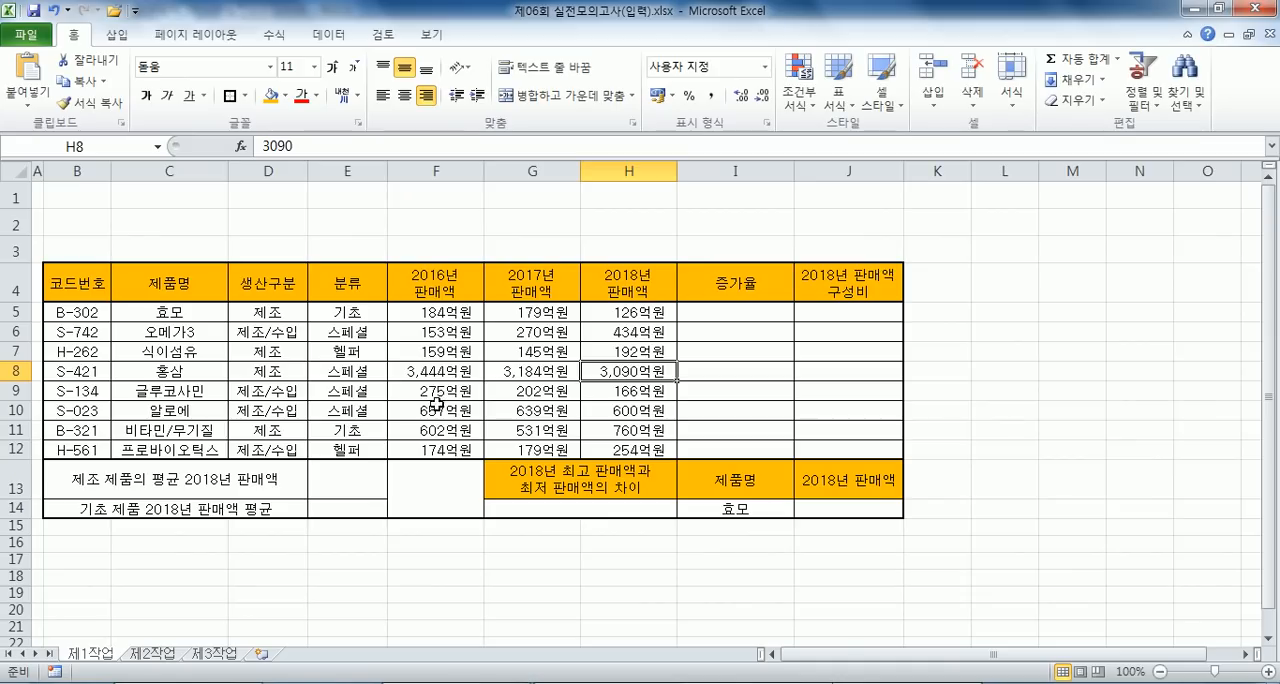
- Undo the width changes of columns F, G and H
key(ctrl+z)
key(ctrl+z)
key(ctrl+z)
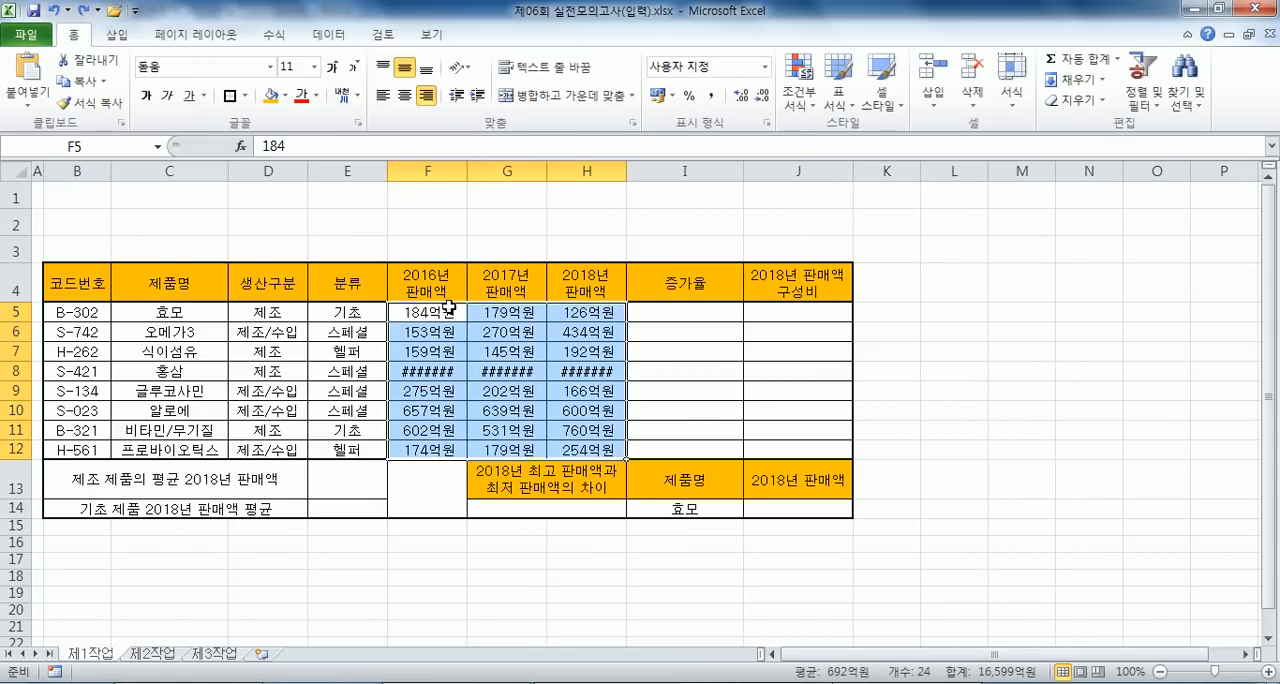
- Replace the number format of F5:H12 with the custom format #,##0억원
key(ctrl+1)
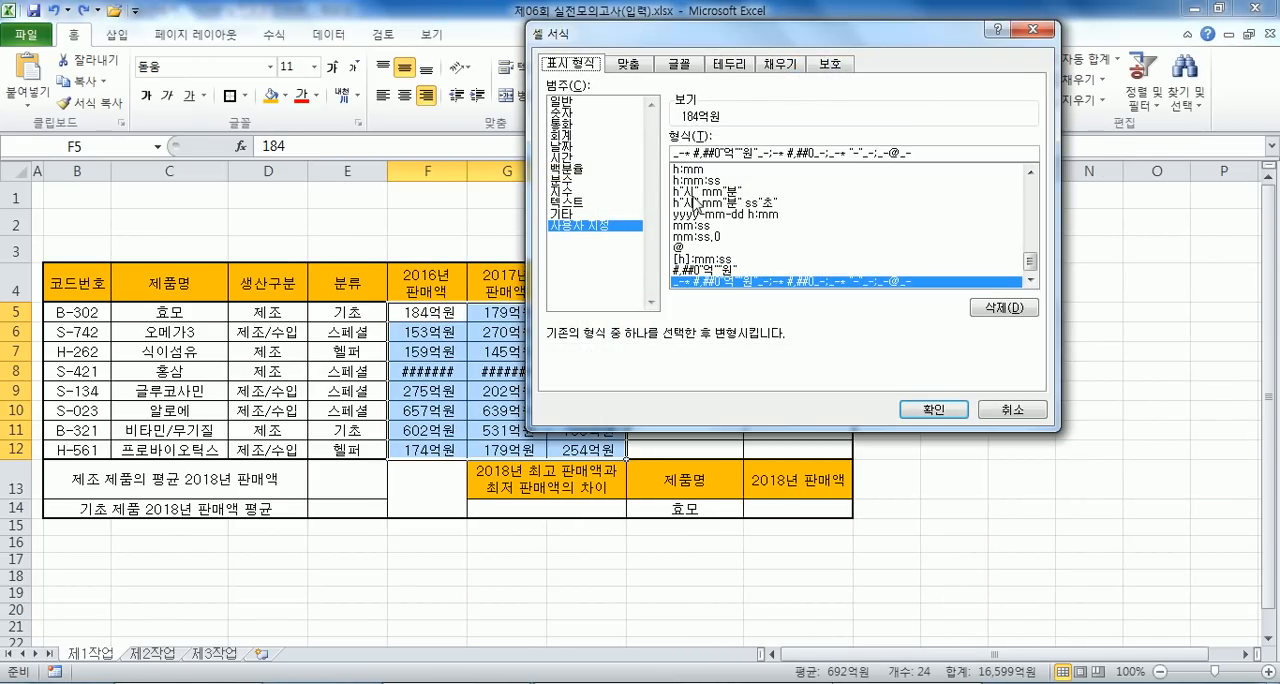
click(587, 214)
click(588, 226)
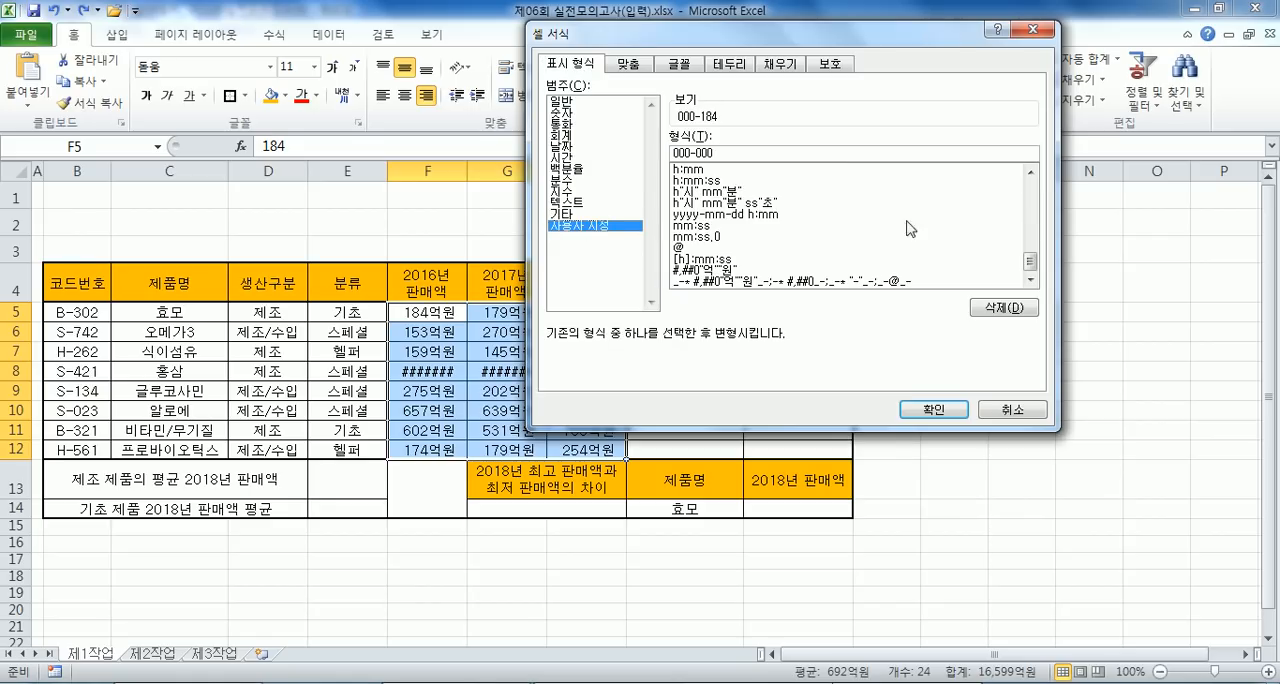
scroll(1017, 254, up, 10)
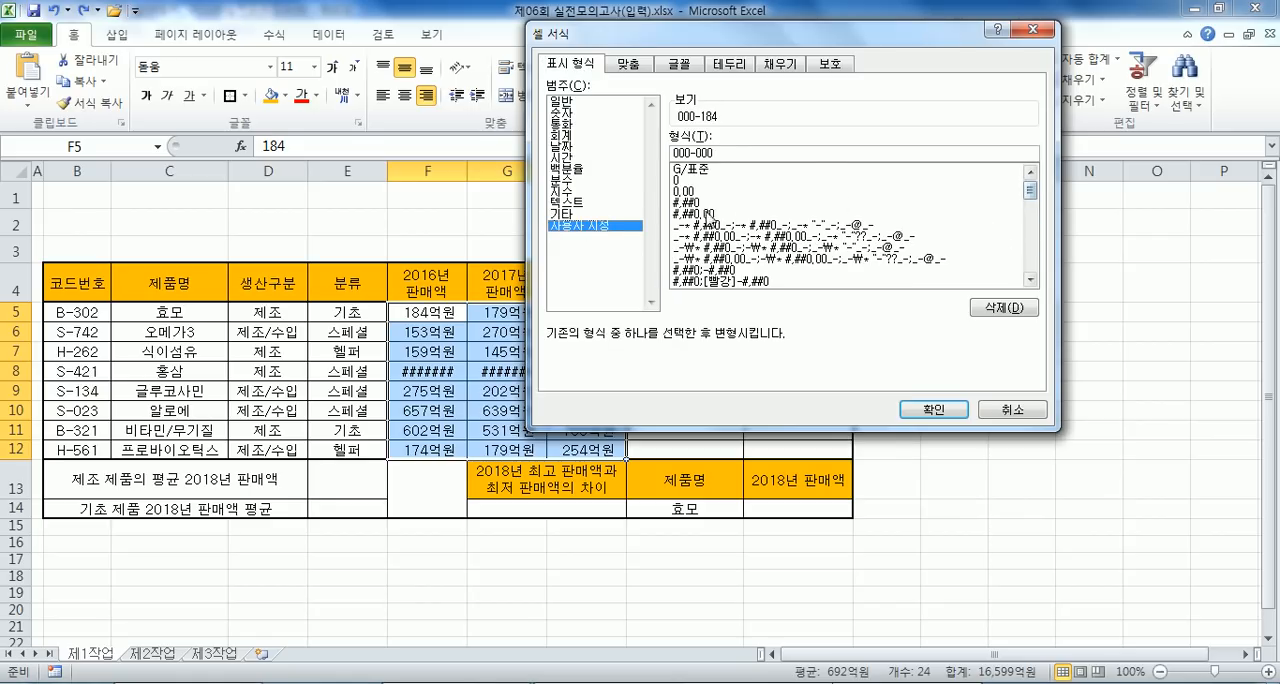
click(703, 204)
text(억원)
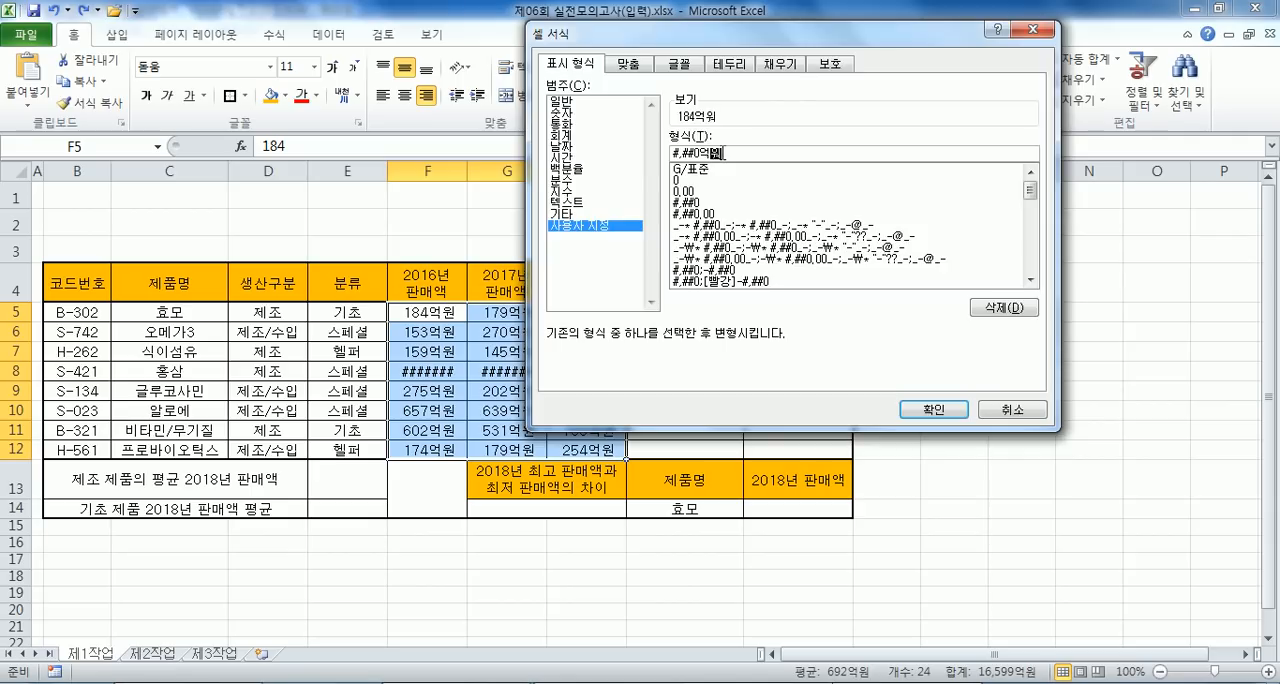
key(Return)
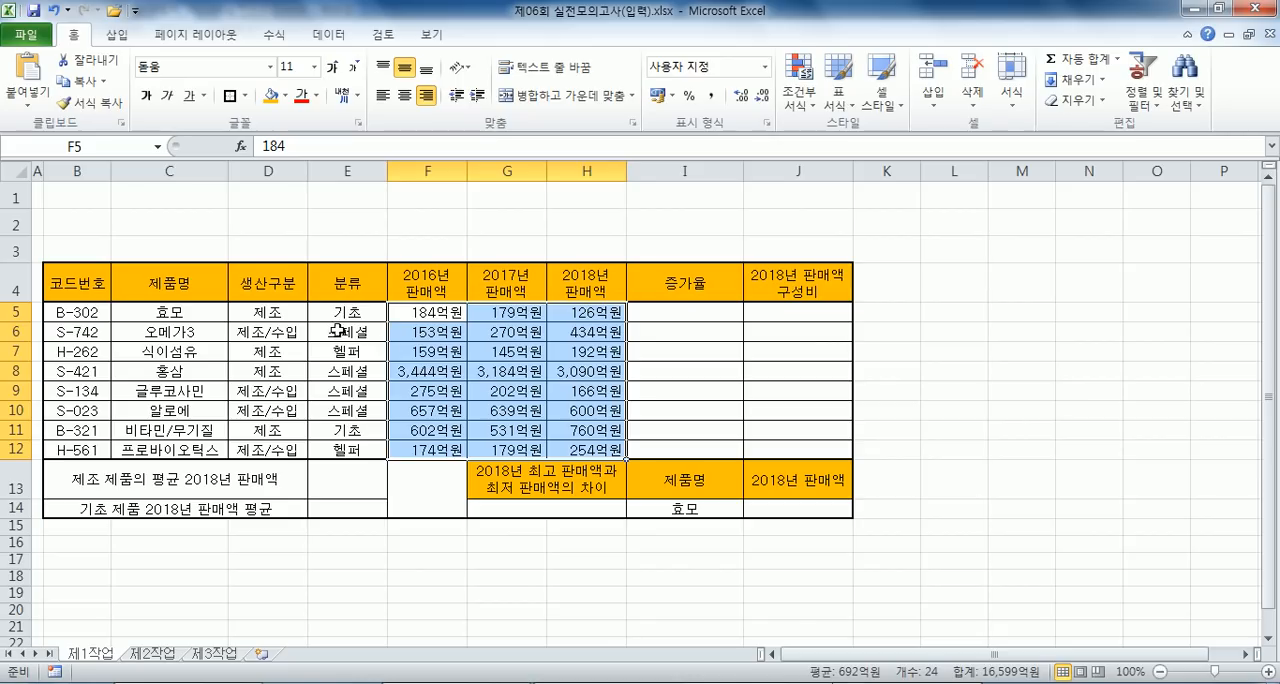
- Define the name 생산구분 for the range D5:D12
drag(287, 318, 283, 450)
text(생산구분)
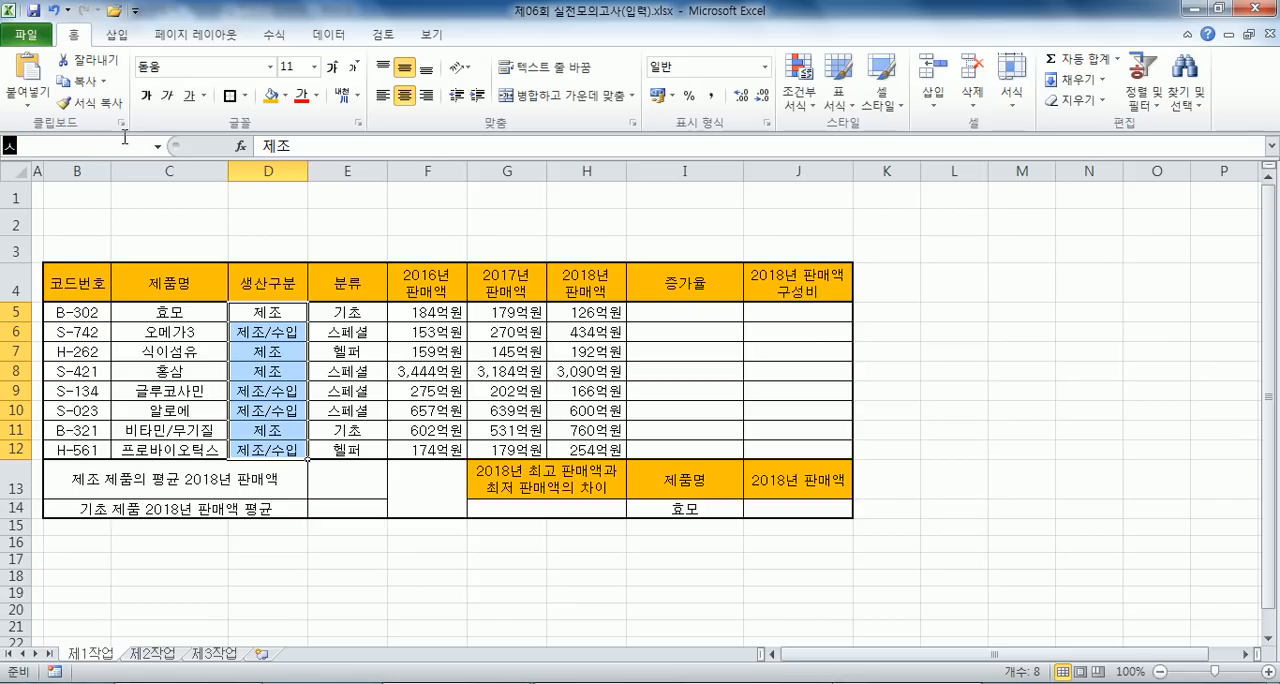
key(Return)
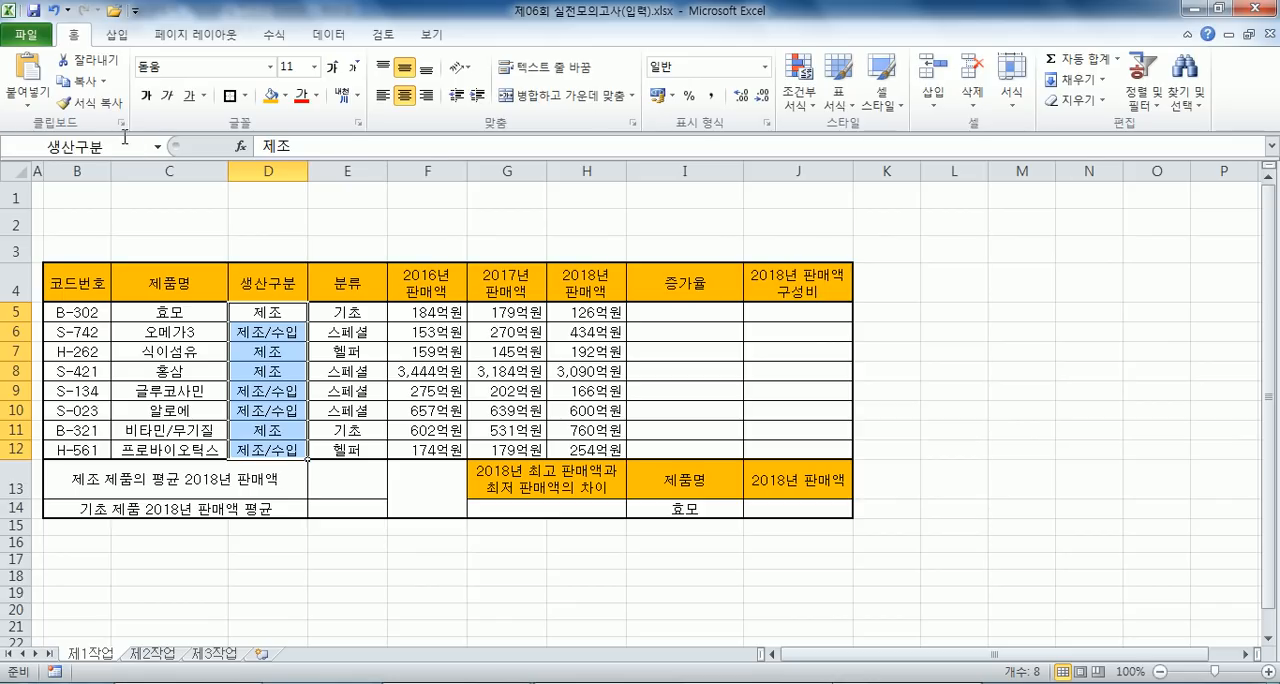
- Cross out the merged empty cell F13:F14 with both diagonal borders
click(417, 505)
key(ctrl+1)
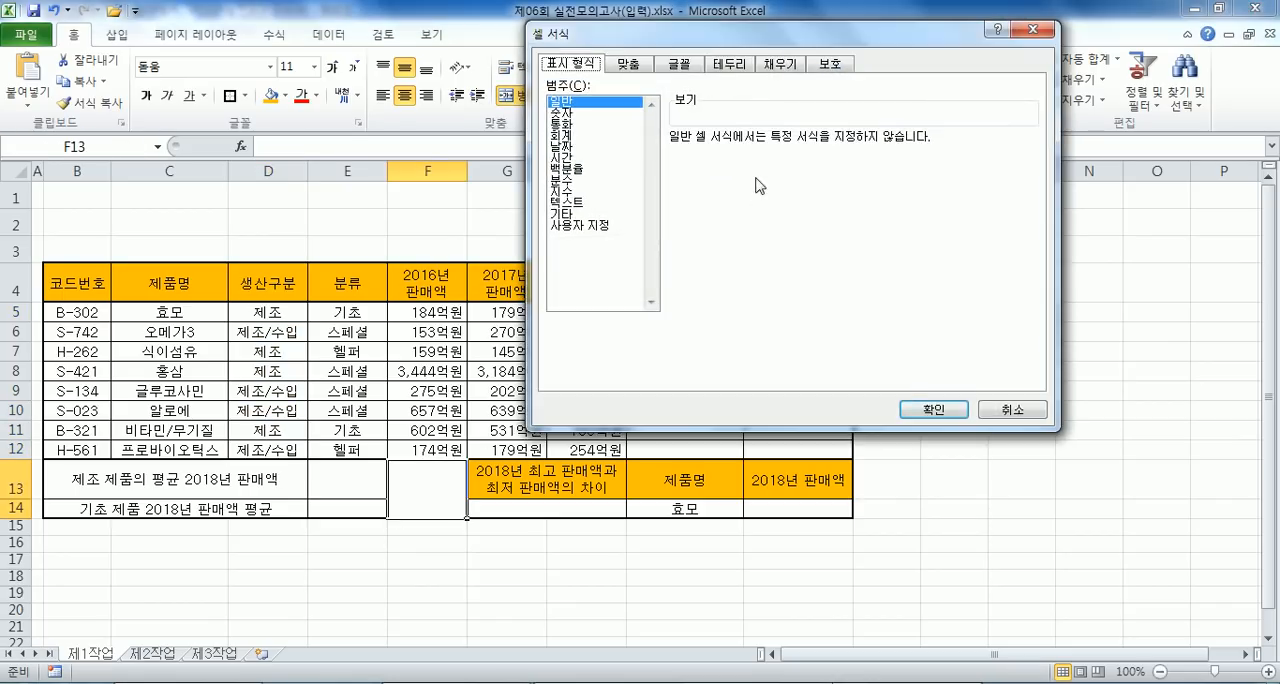
click(731, 64)
click(693, 266)
click(904, 266)
click(933, 409)
drag(903, 420, 913, 396)
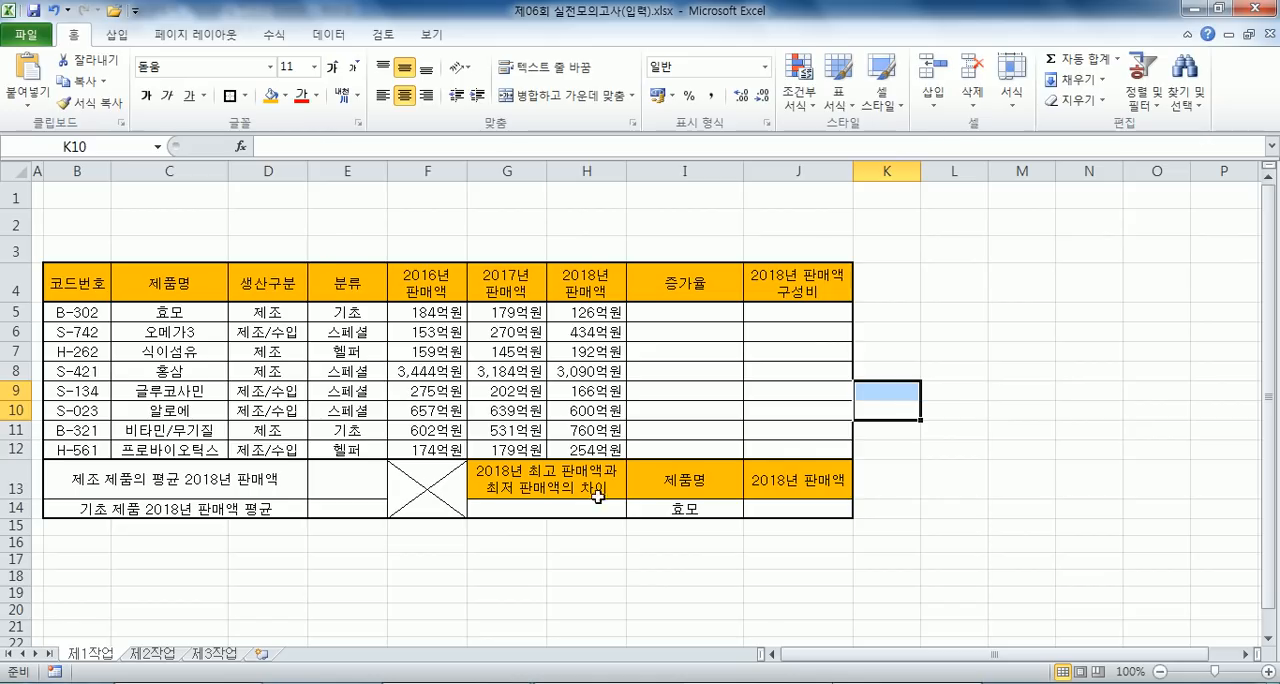
- Compare with the finished summary rows on sheet 제1작업 of 제05회 실전모의고사(입력).xlsx, and return to the 제06회 workbook
scroll(626, 528, down, 2)
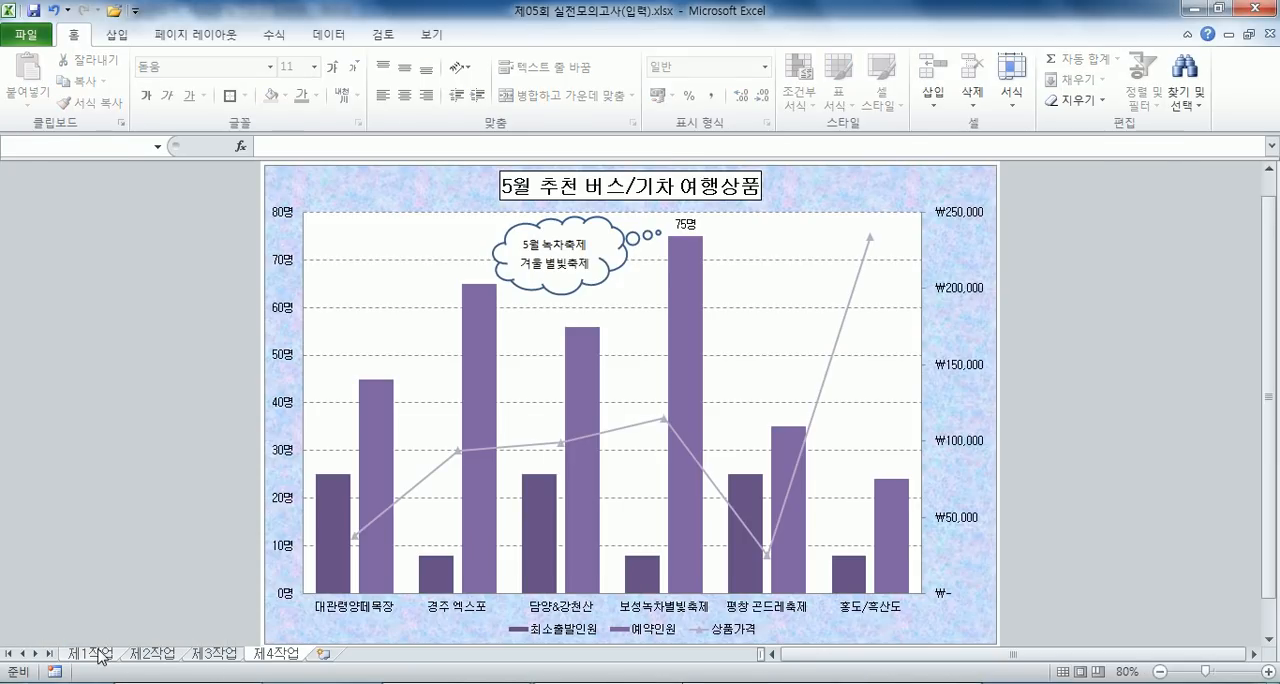
click(100, 656)
scroll(737, 481, down, 2)
drag(555, 334, 815, 327)
click(645, 397)
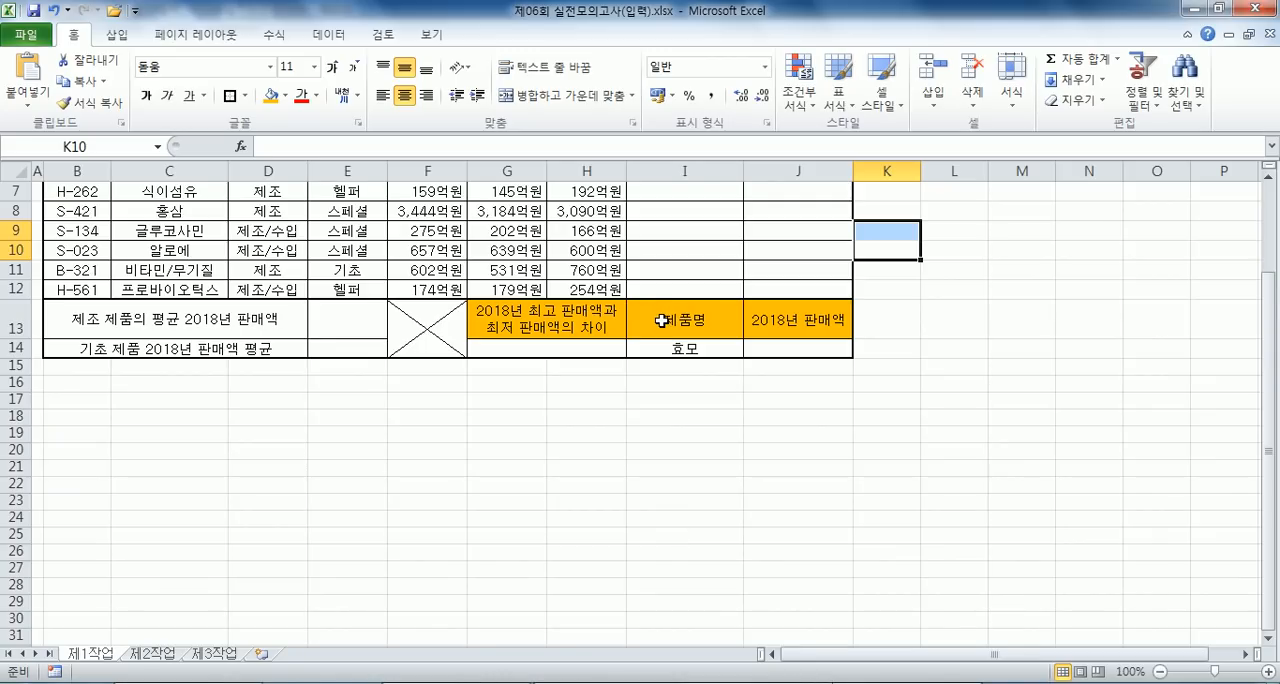
click(594, 405)
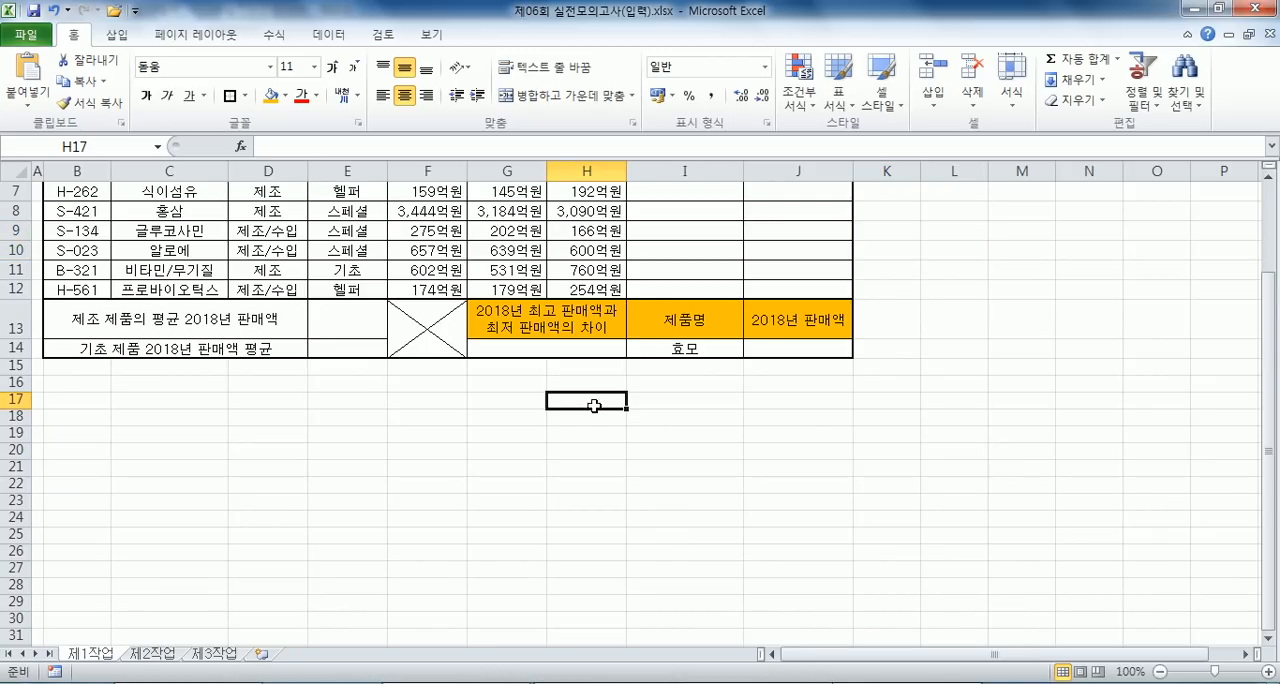
- Switch to the Notepad notes and place the cursor on the blank line under question 문제1) 증가율
key(alt+Tab)
scroll(163, 364, down, 4)
click(83, 146)
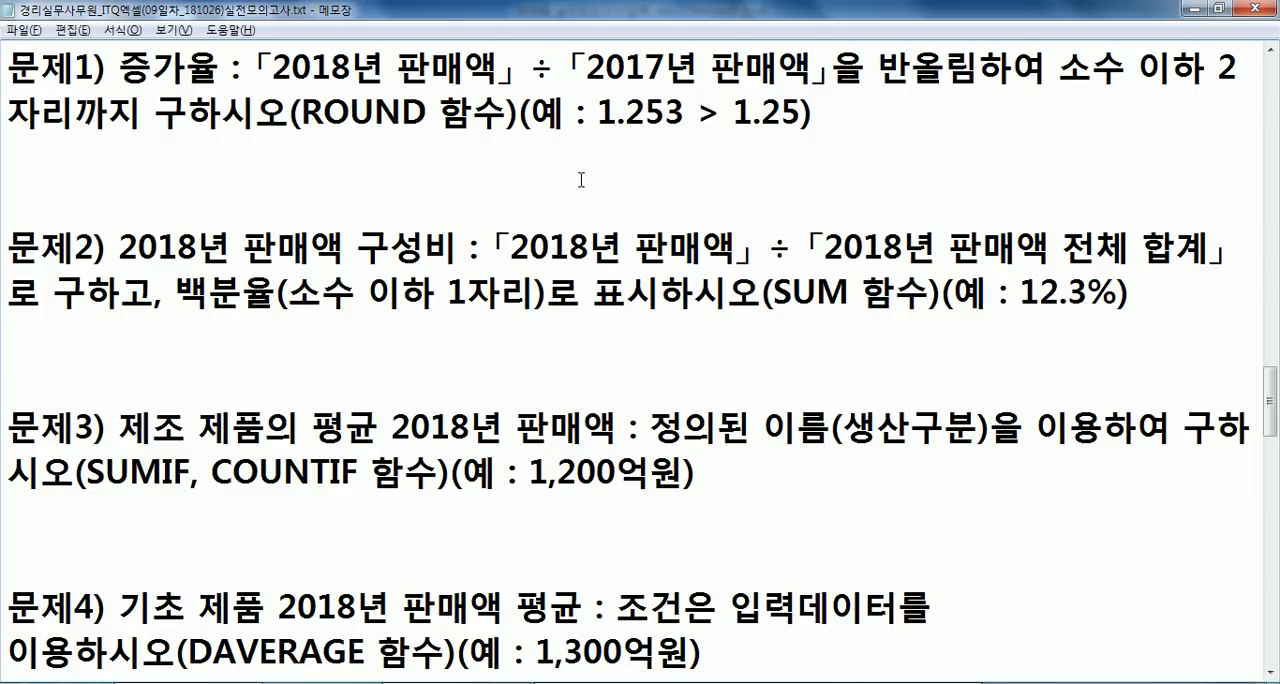
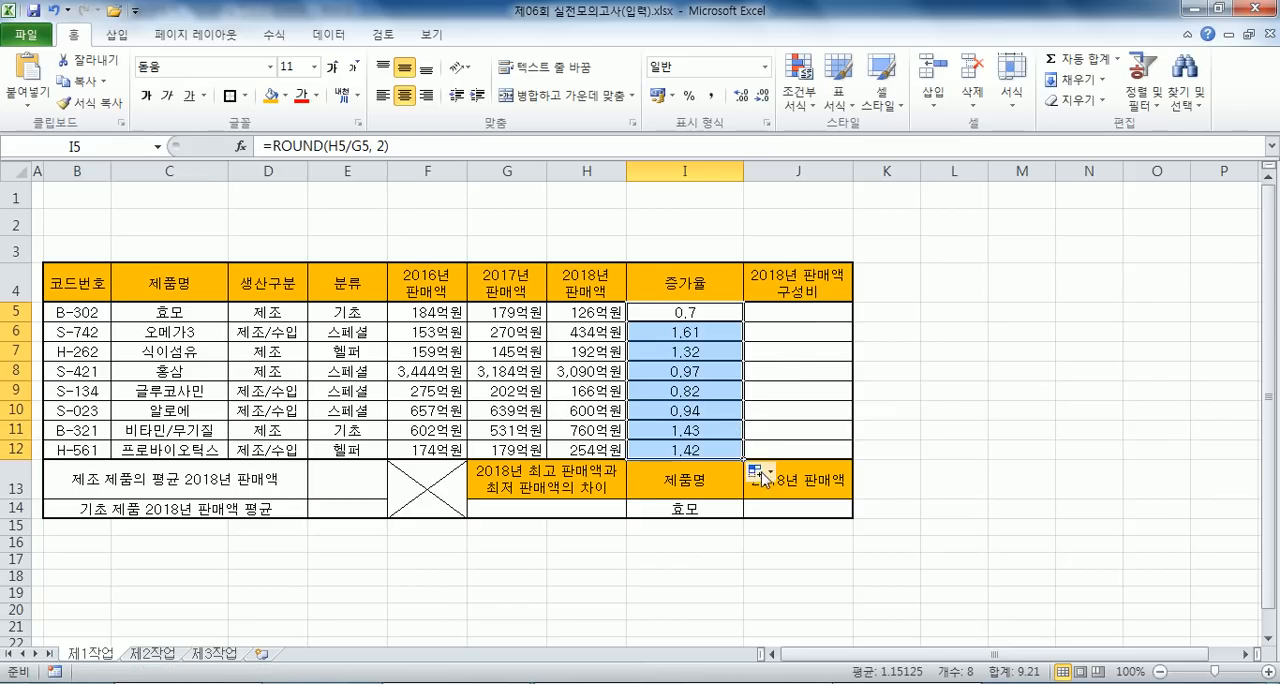
- Fill the 증가율 formula over I5:I12 without formatting and check it against question 문제1) in the notes
click(756, 471)
click(786, 540)
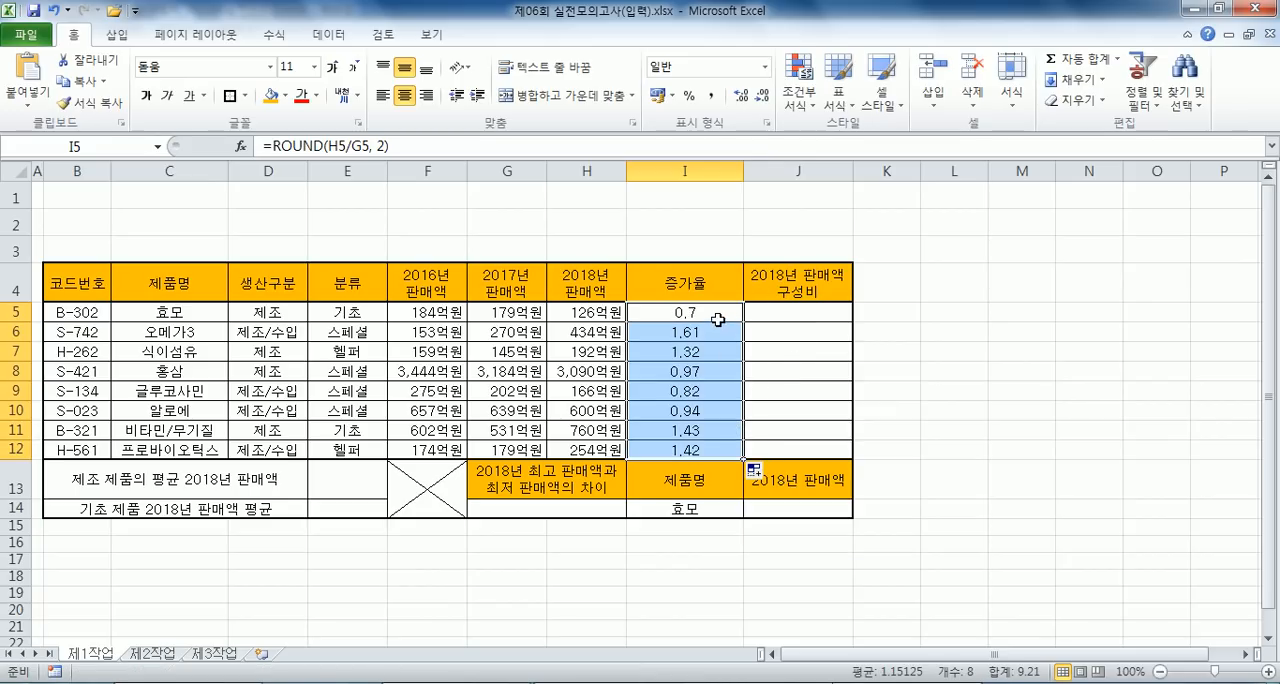
key(alt+Tab)
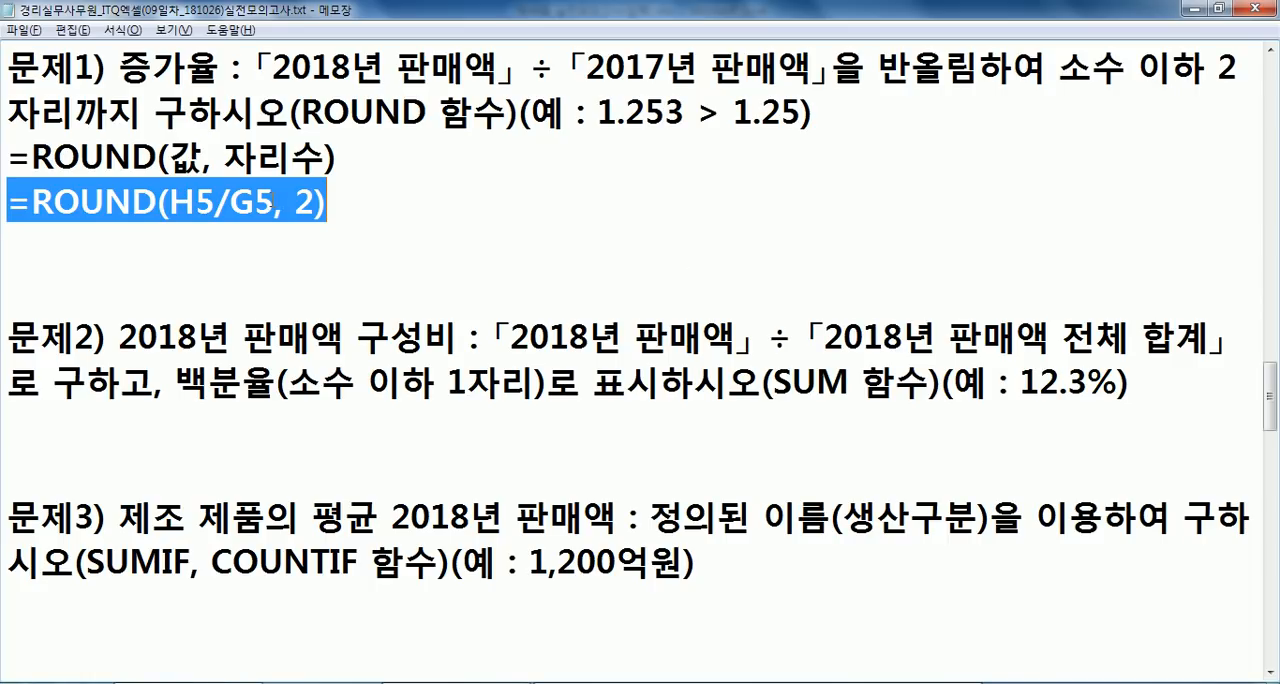
key(alt+Tab)
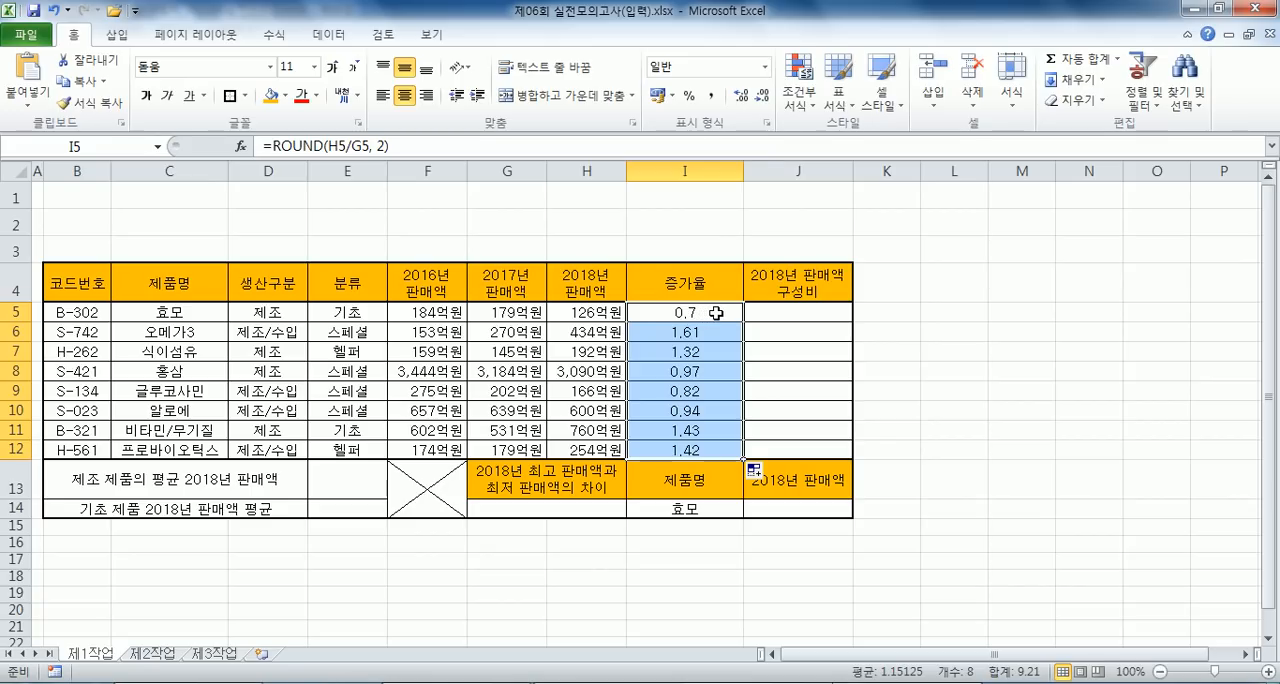
- Apply the General (일반) number format to the first 증가율 cell, I5
click(716, 313)
click(765, 67)
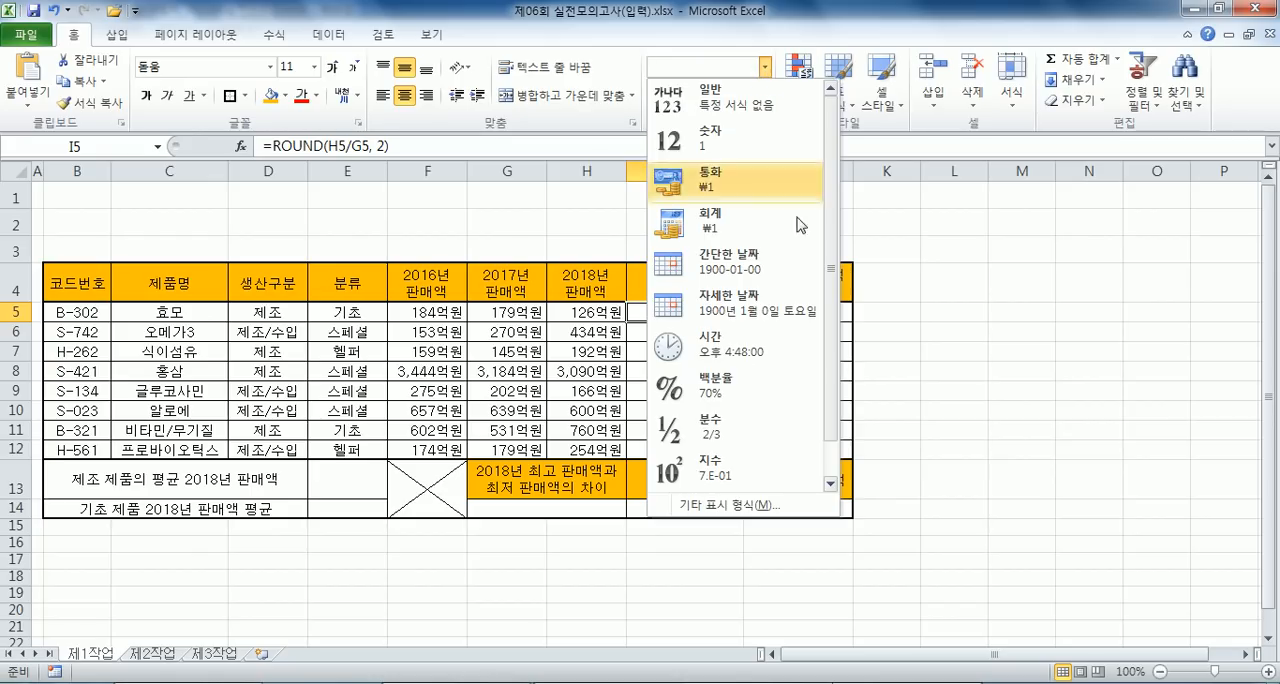
click(766, 110)
- Enter the unrounded check formula =H5/G5 in cell K5 beside the table and select it for comparison
click(905, 311)
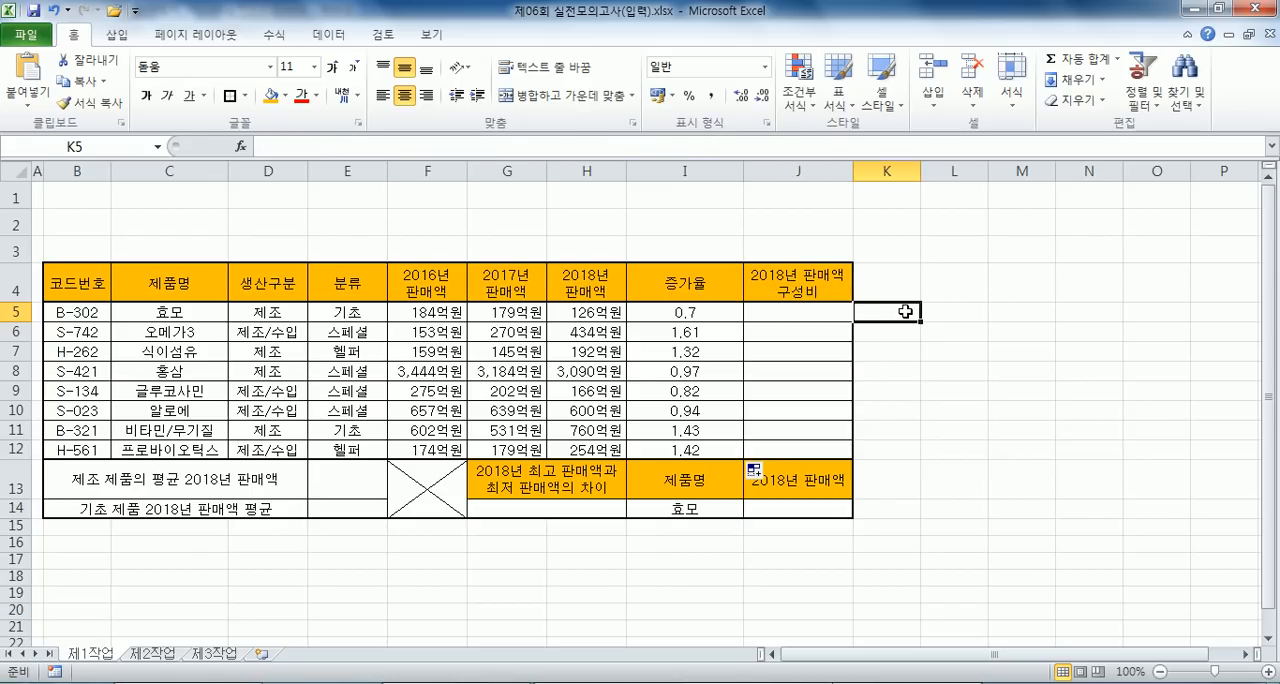
text(=)
click(563, 313)
text(/)
click(505, 313)
key(Return)
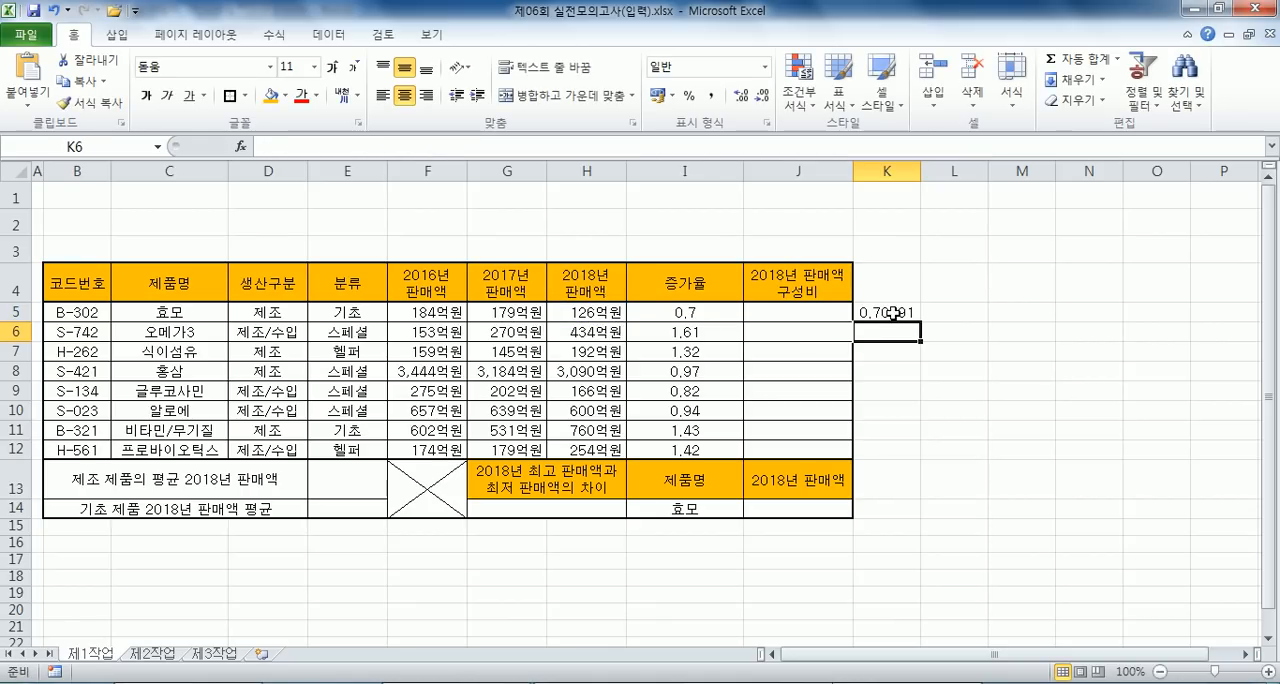
click(884, 314)
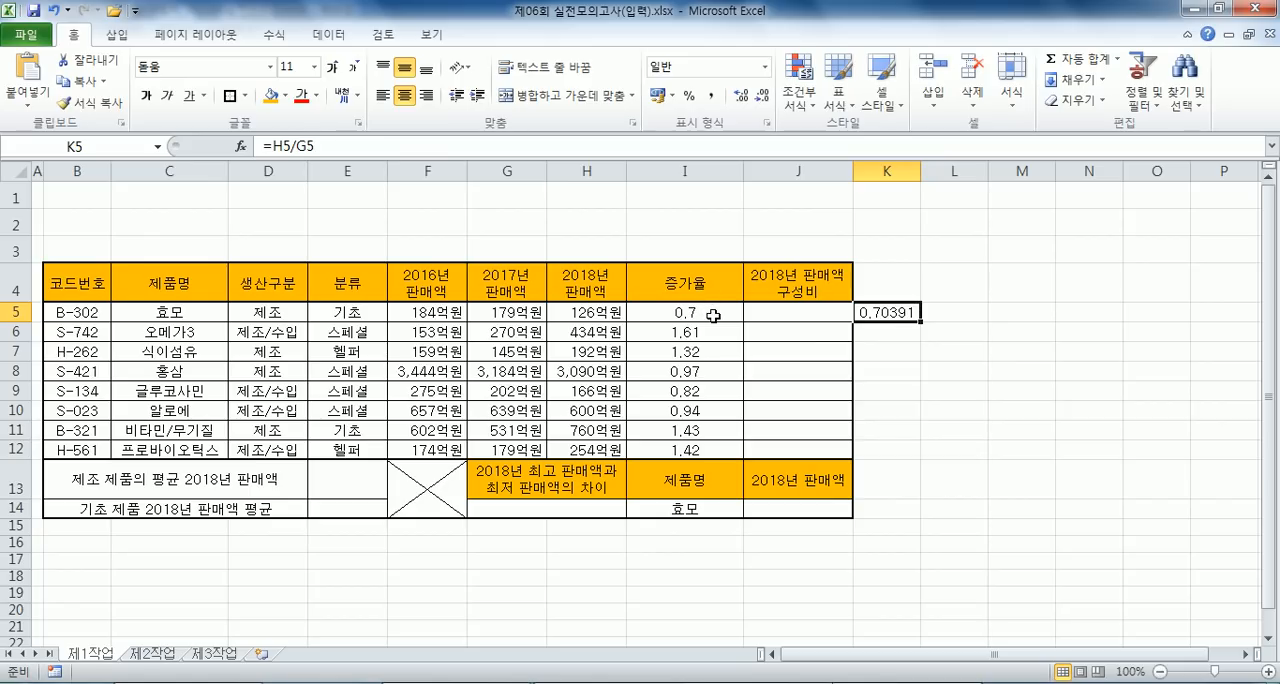
- Try displaying I5:I12 with two decimal places through number formatting, and return the range to the General (일반) format
drag(720, 312, 722, 448)
click(762, 95)
click(762, 95)
click(740, 95)
click(740, 95)
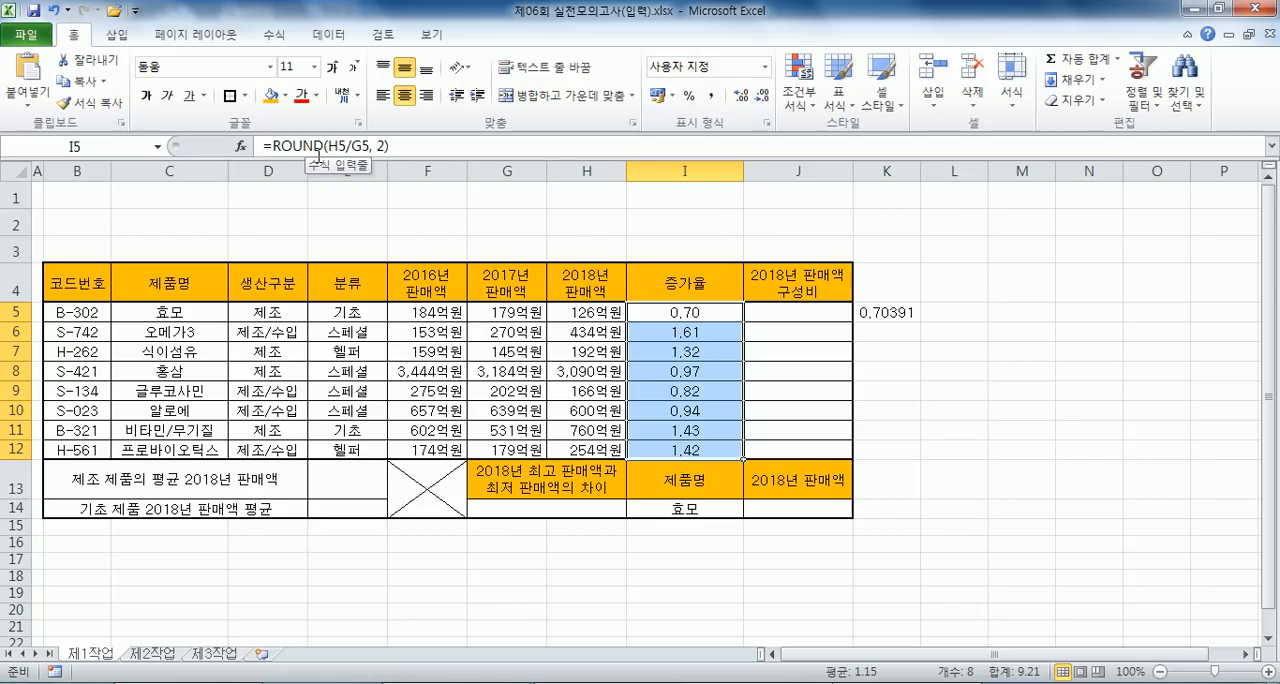
click(765, 67)
click(721, 90)
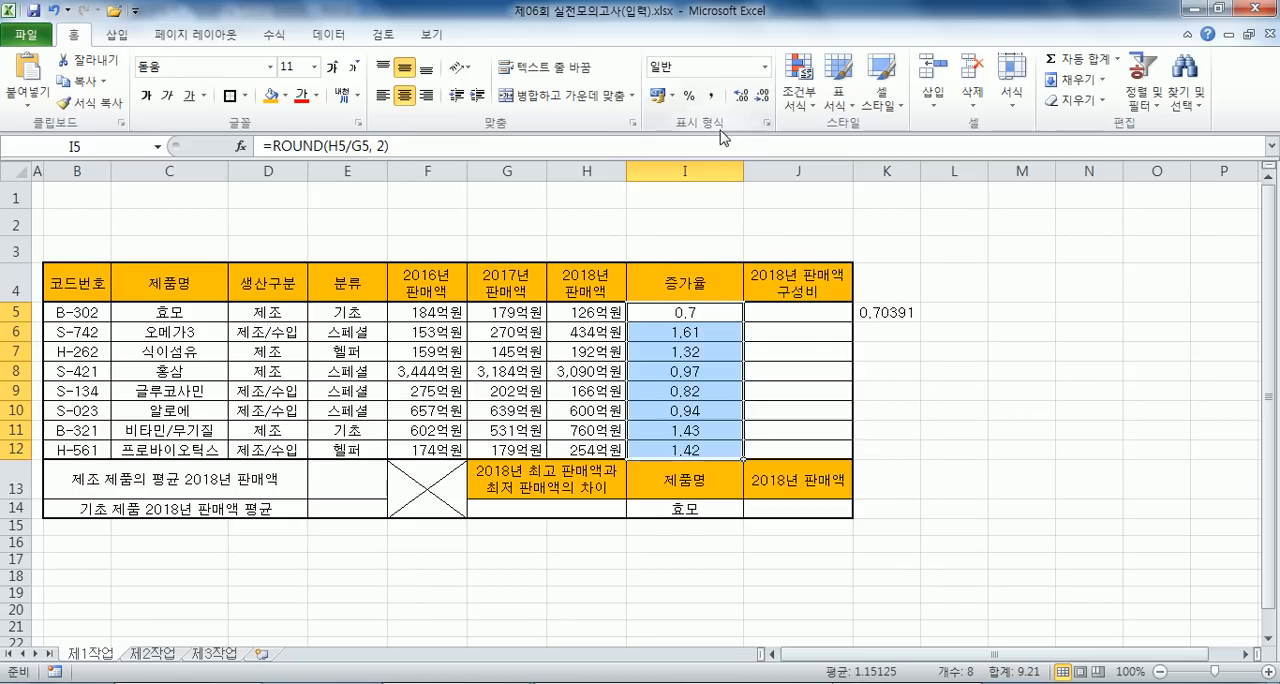
- Compare the rounded value in I5 with the unrounded check in K5, and clear K5
click(700, 312)
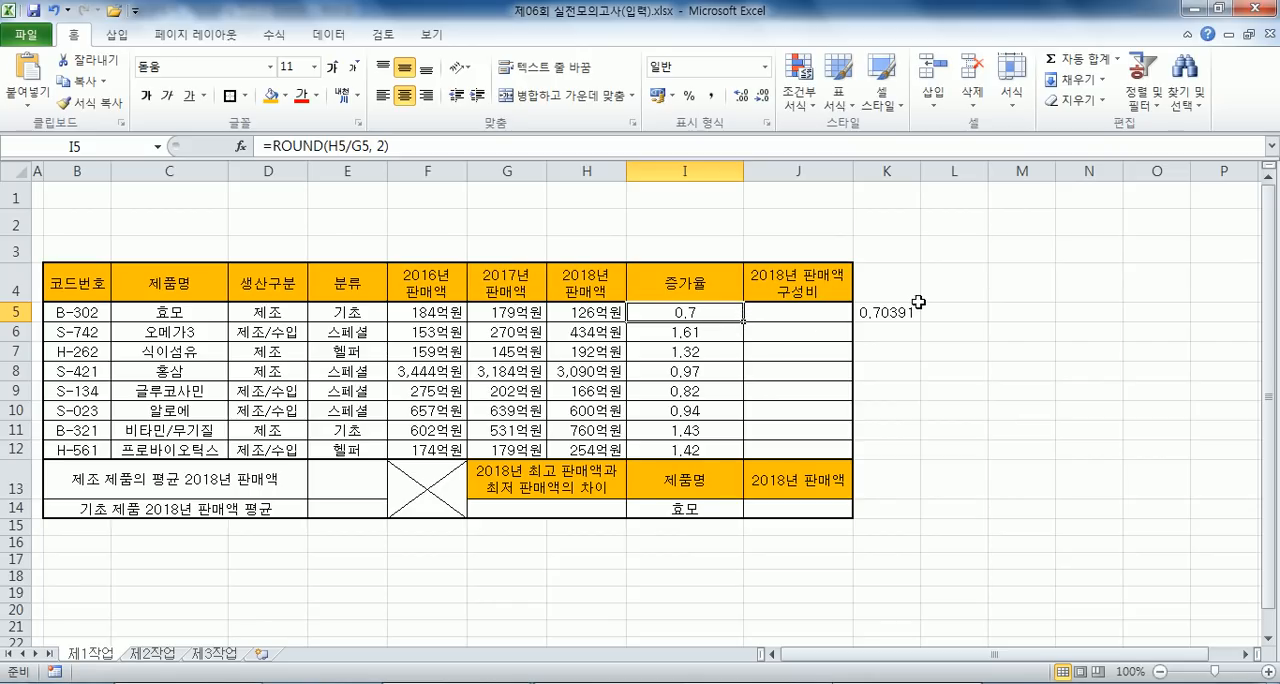
click(886, 312)
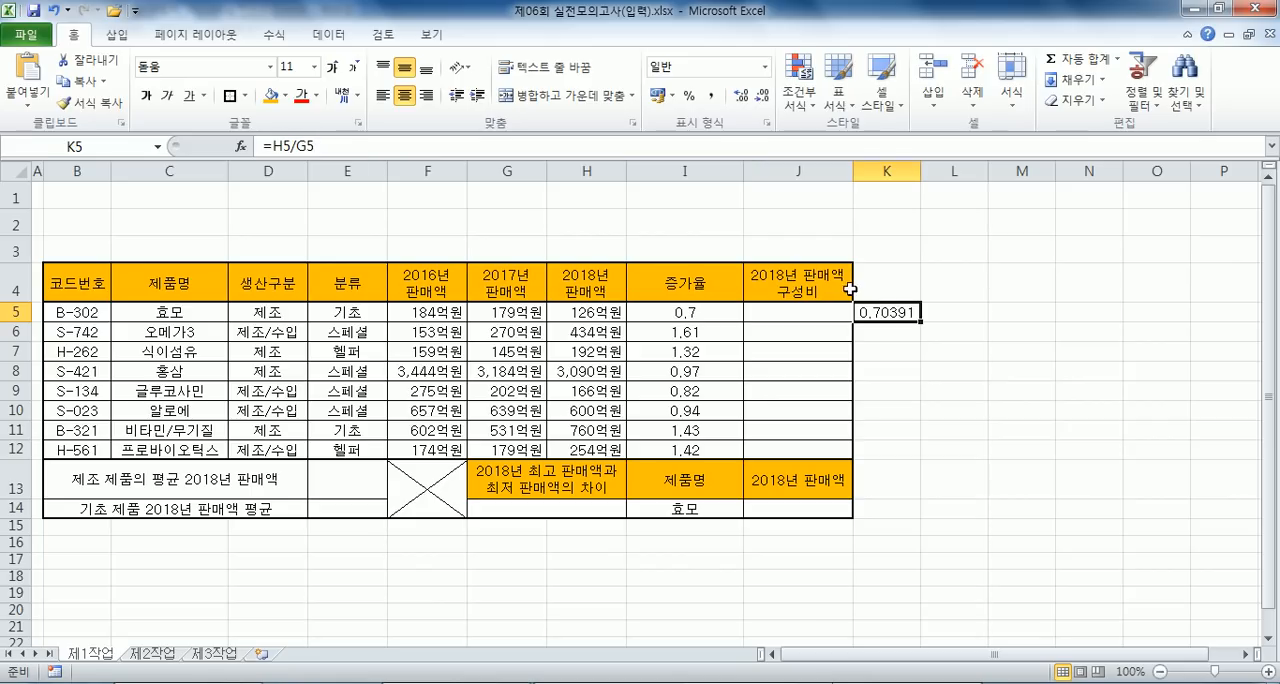
key(Delete)
click(672, 310)
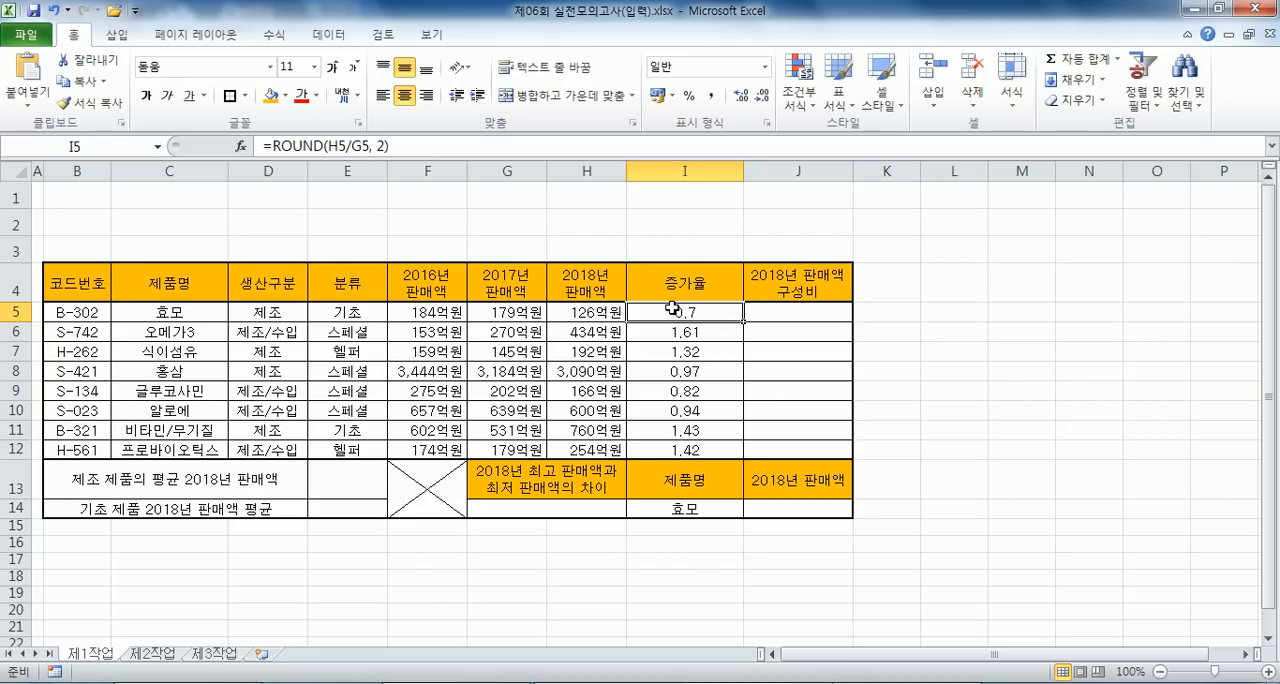
- In the Notepad notes, delete the extra blank line above question 문제2) and place the cursor on the line below that question
key(alt+Tab)
click(112, 234)
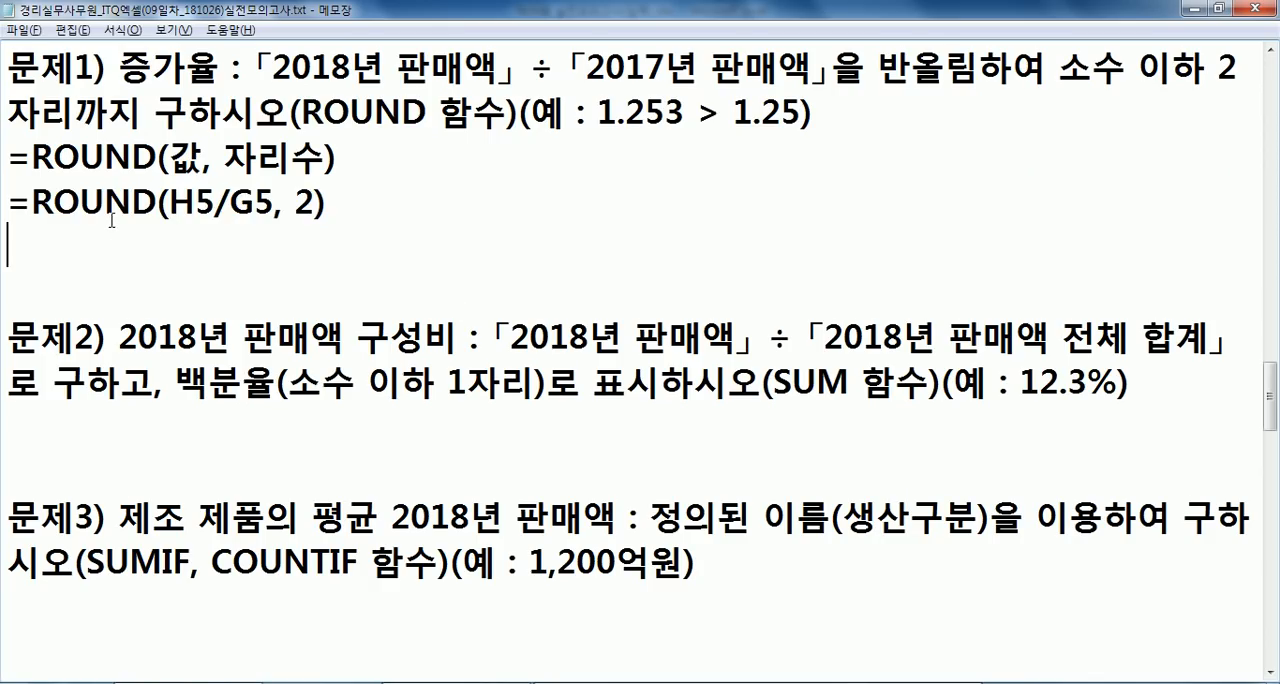
key(alt+Tab)
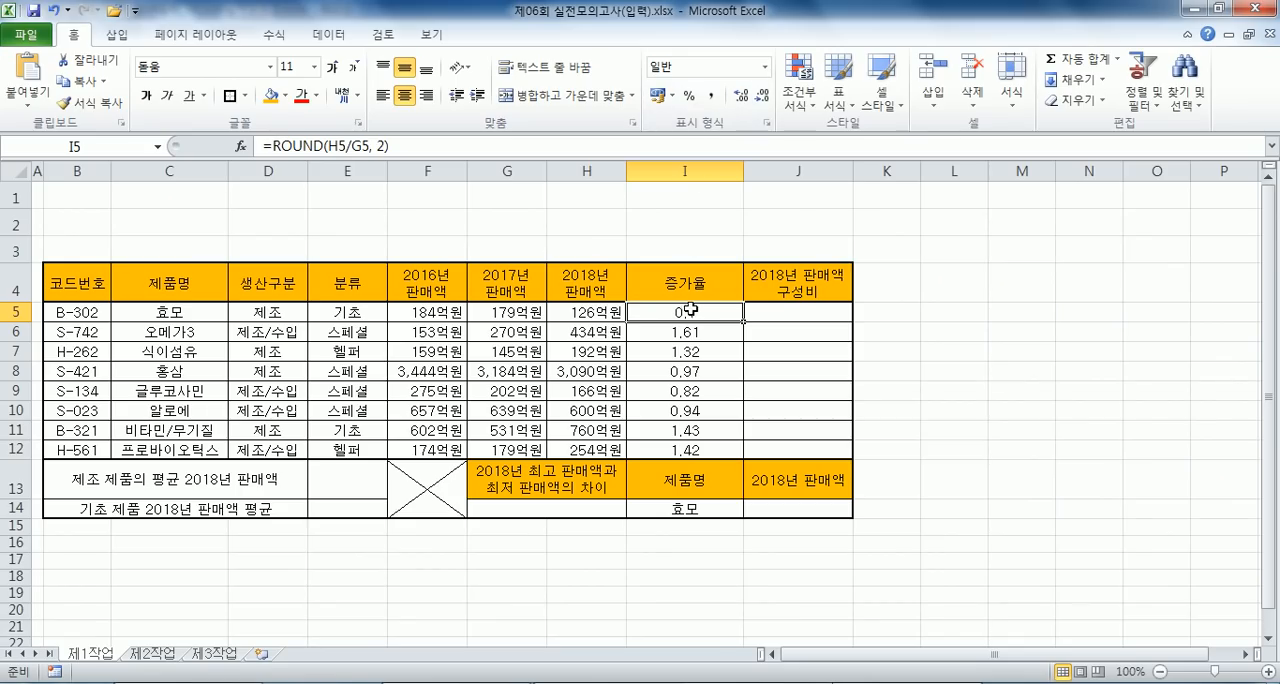
key(alt+Tab)
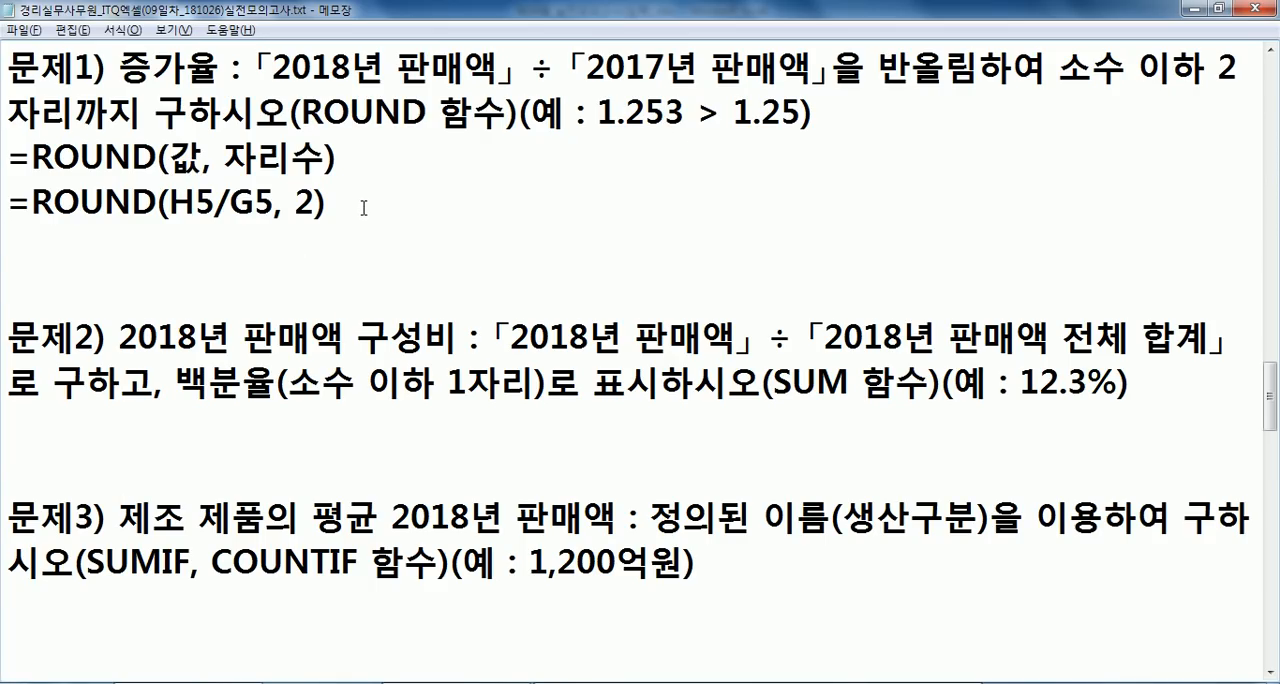
scroll(374, 208, down, 1)
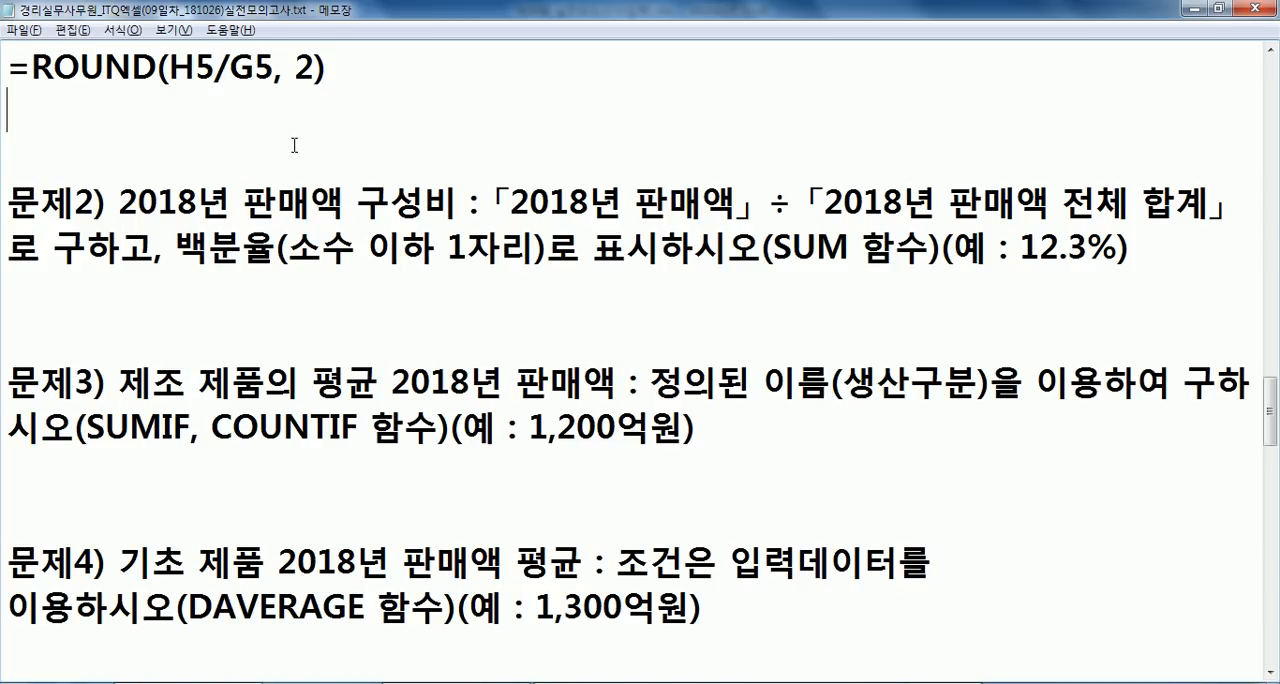
key(Delete)
click(238, 245)
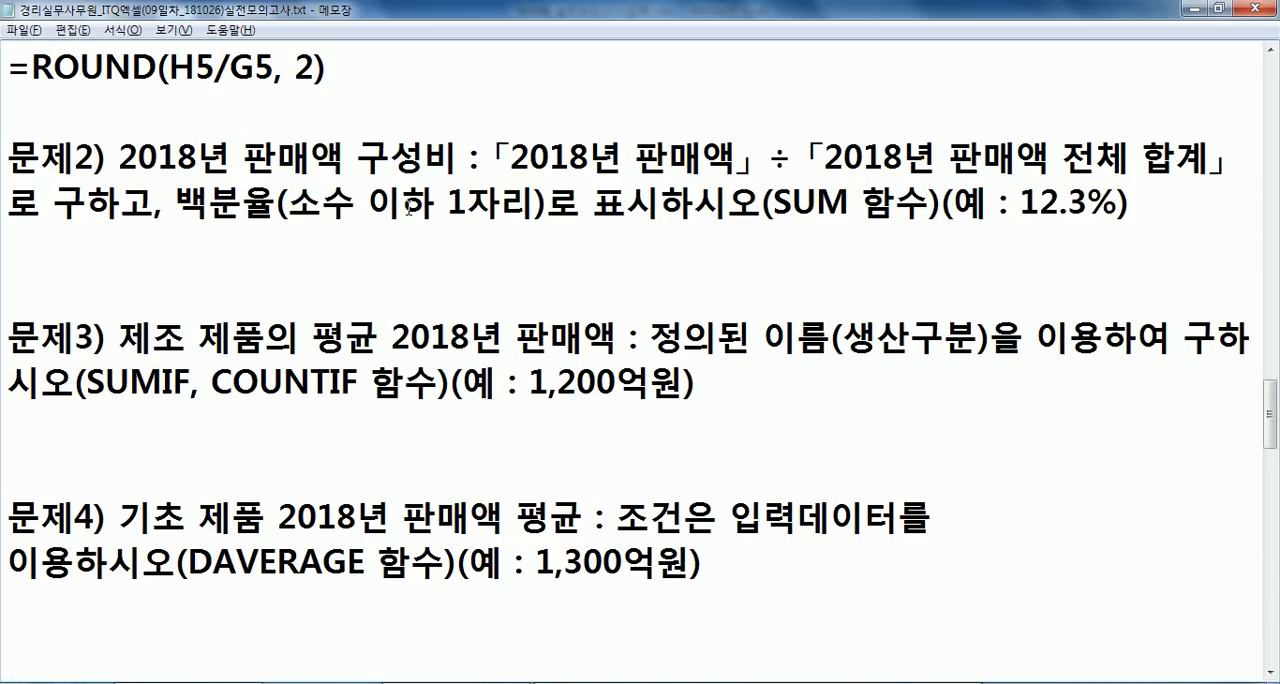
- Compare question 문제2) in the notes with cell H5 and the range H5:H12, highlighting the first term 2018년 판매액 in the notes
key(alt+Tab)
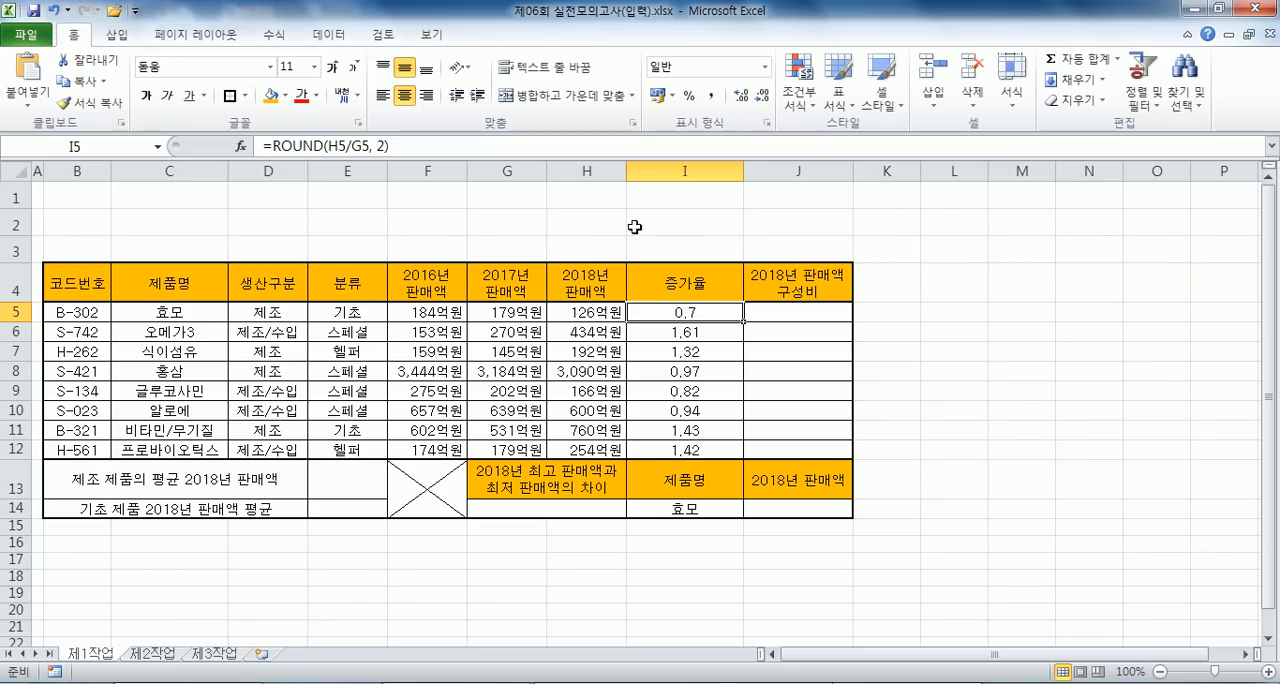
key(alt+Tab)
key(alt+Tab)
click(580, 310)
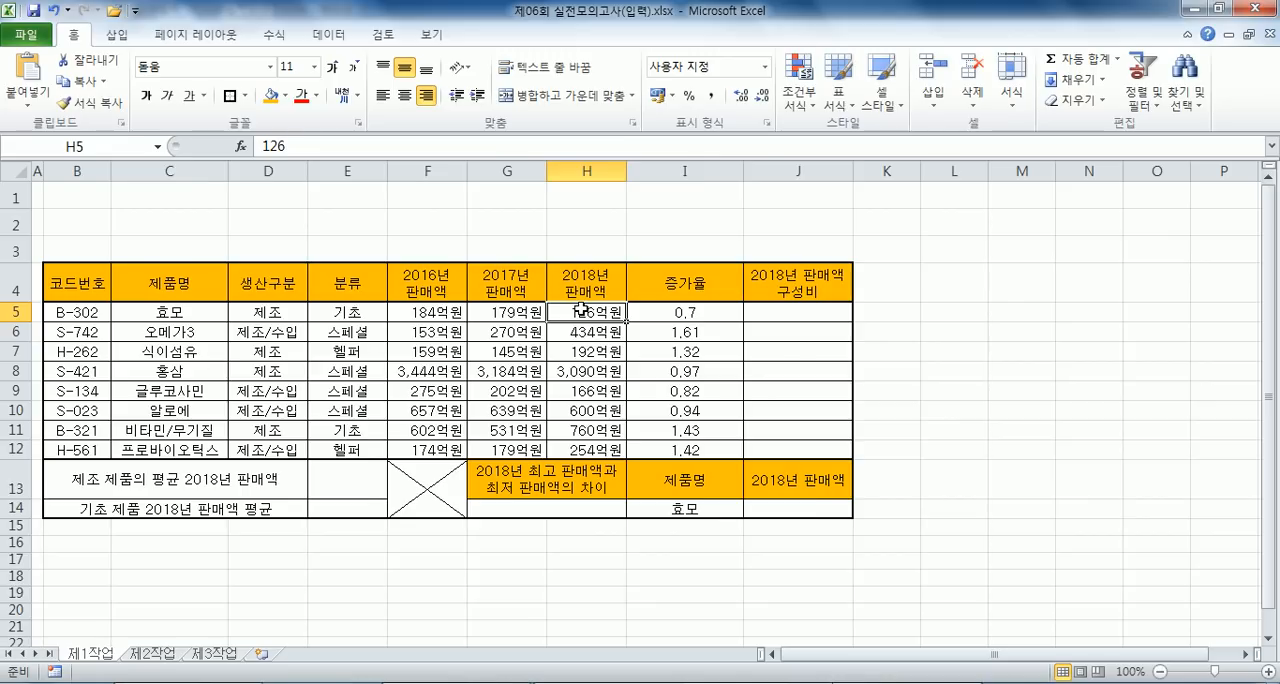
key(alt+Tab)
key(alt+Tab)
drag(572, 314, 572, 449)
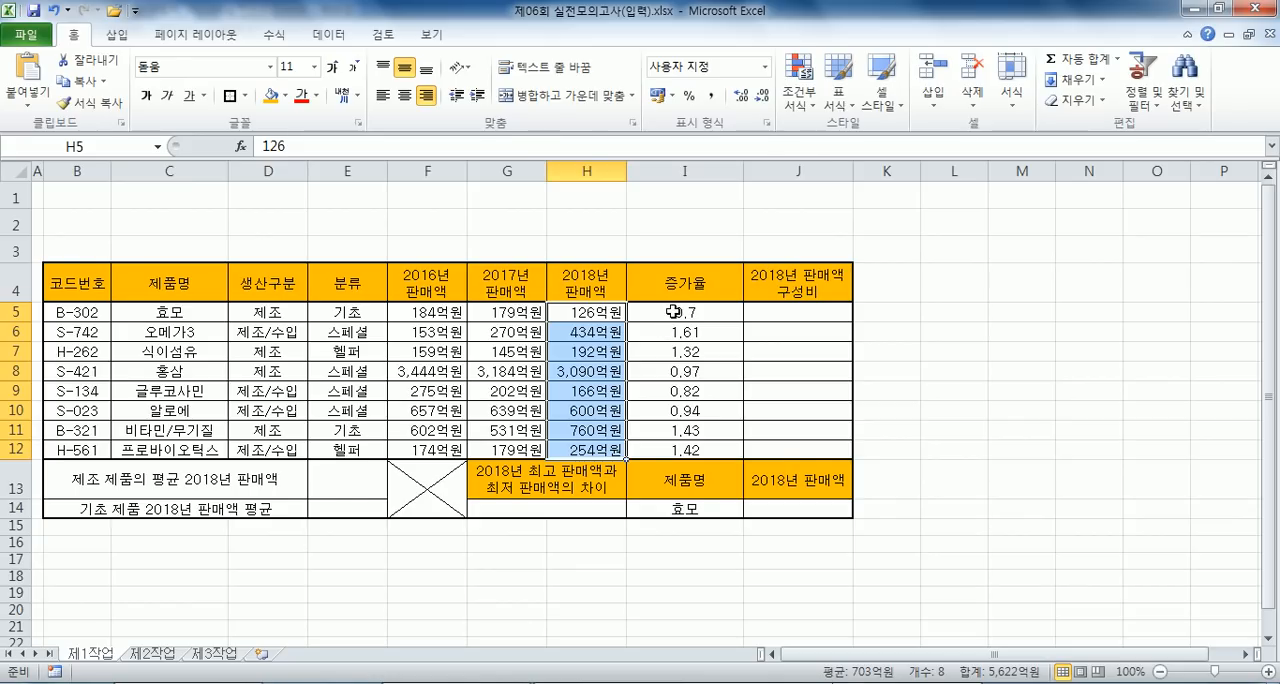
key(alt+Tab)
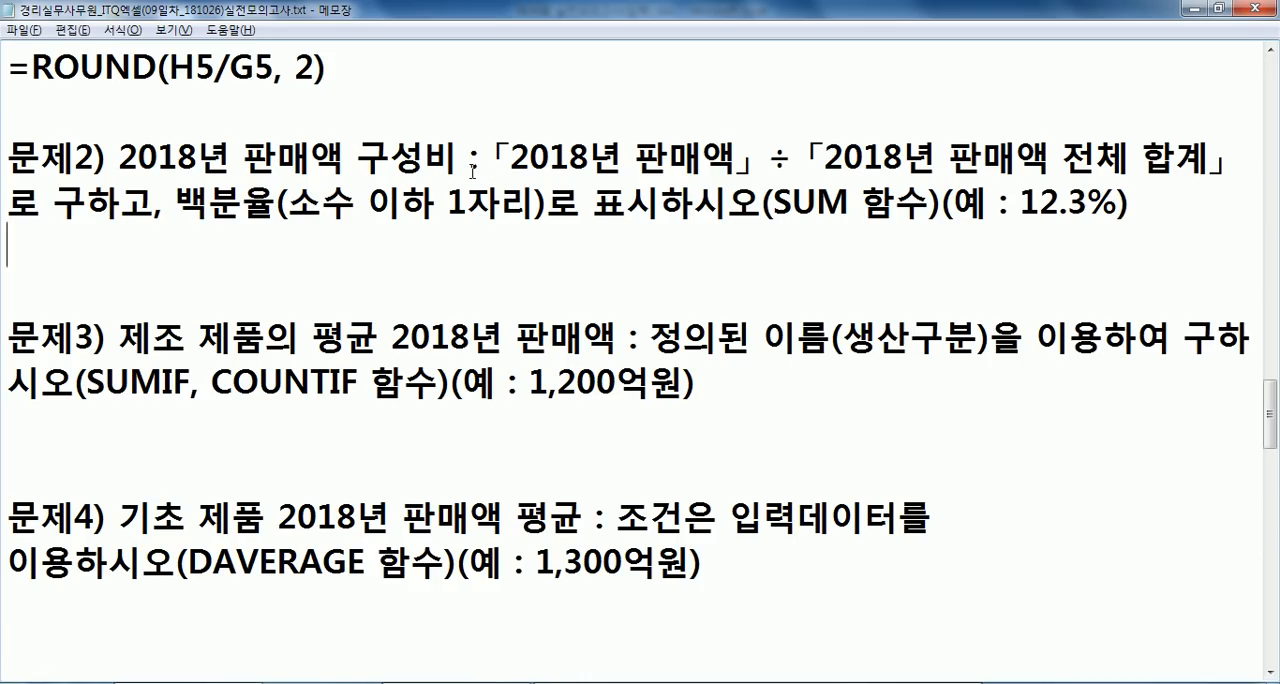
drag(503, 152, 717, 172)
- Begin the 구성비 formula in cell L5 of the workbook with =H5/ and check the divisor in question 문제2)
key(alt+Tab)
click(971, 314)
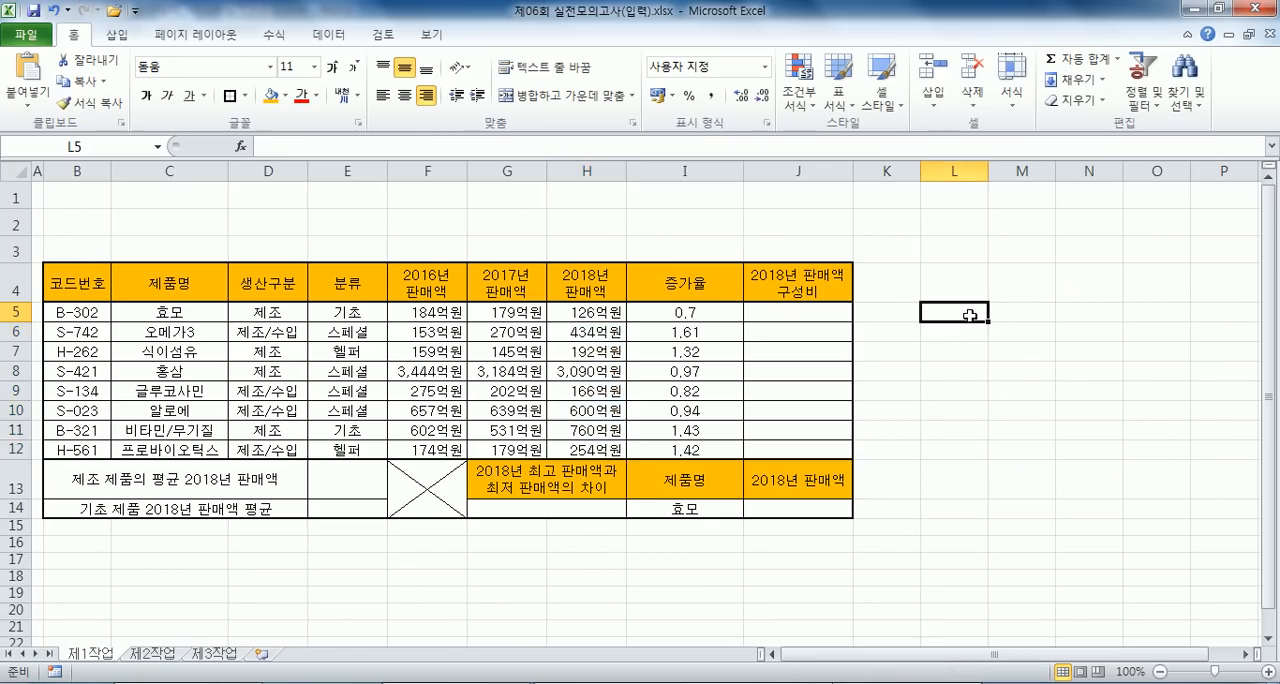
text(=)
click(605, 313)
text(/)
key(alt+Tab)
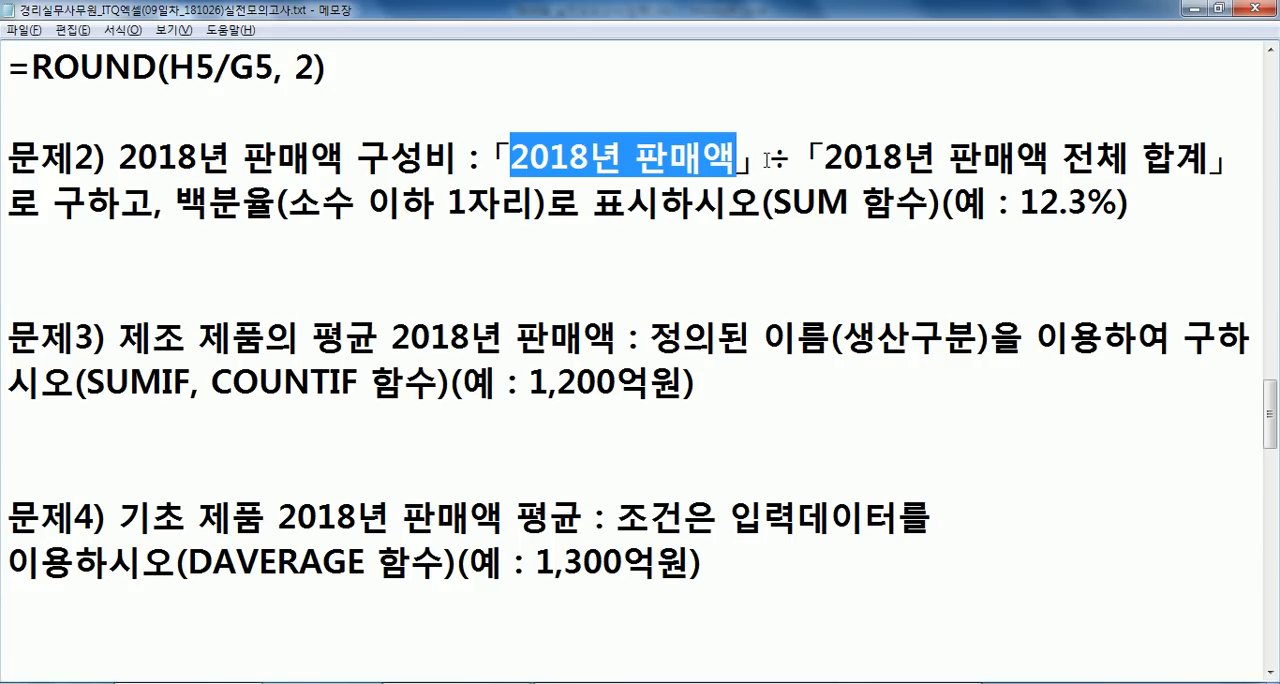
key(alt+Tab)
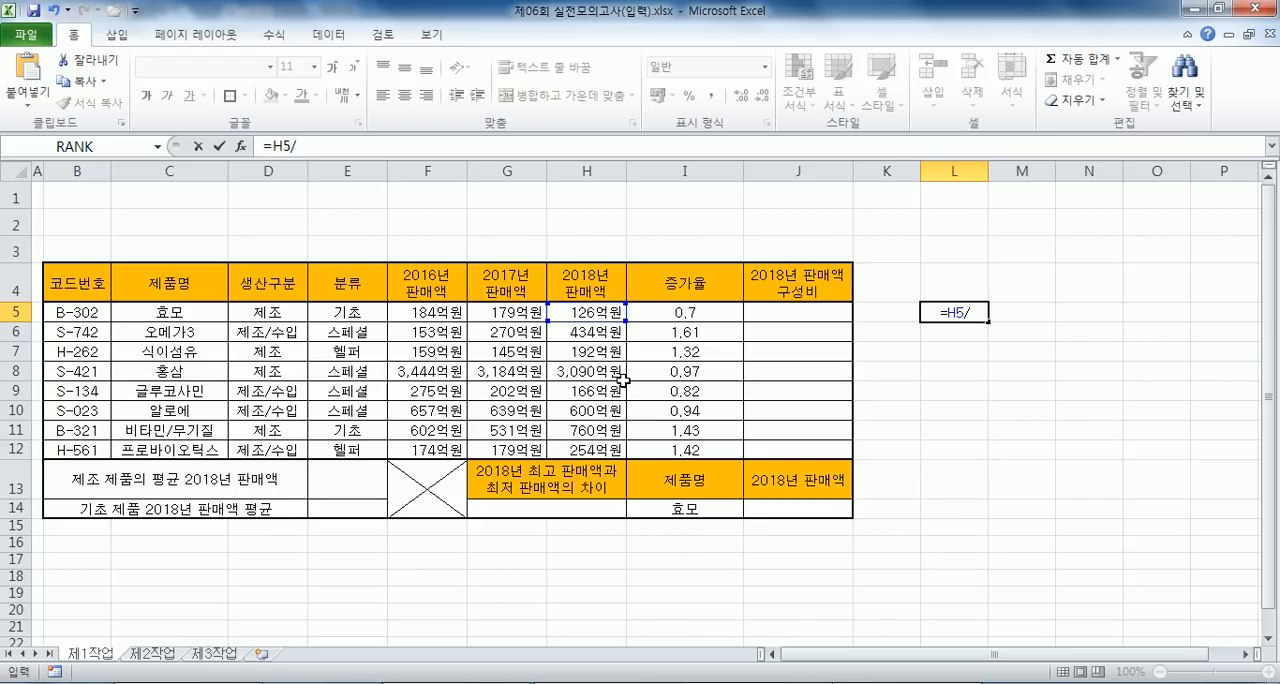
- Add SUM($H$5:$H$12) as the divisor of the L5 formula, making the range reference absolute
text(녀ㅡ)
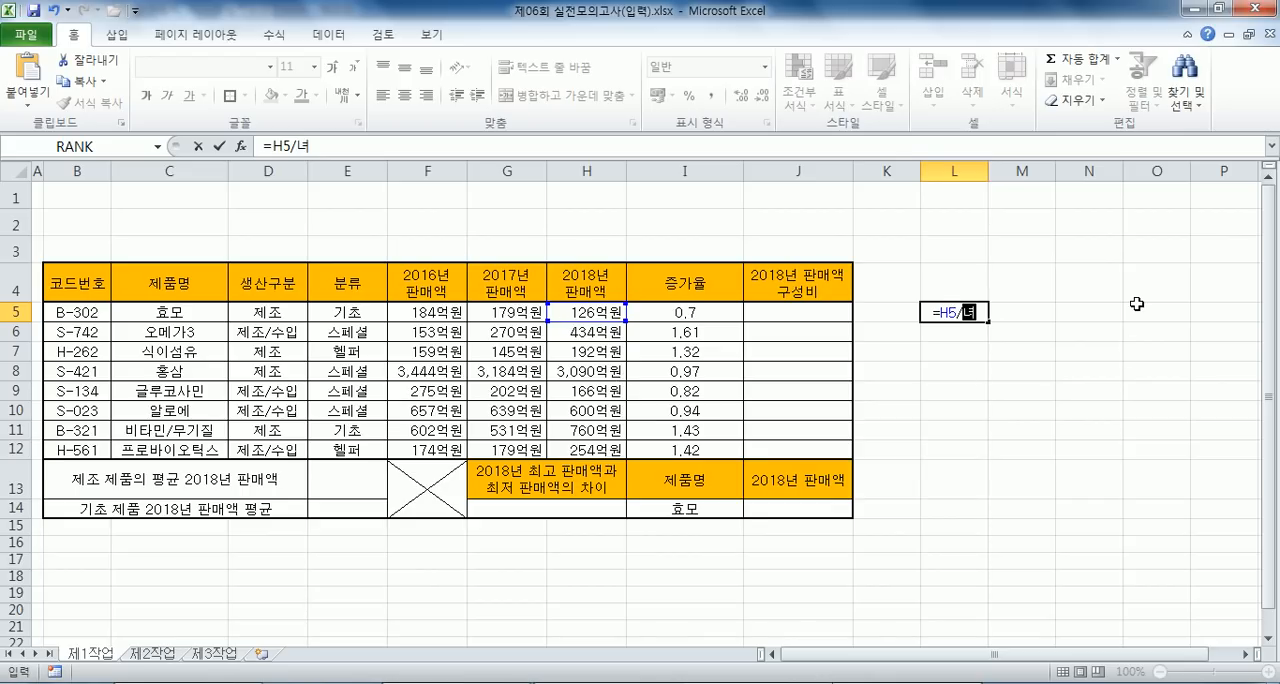
key(BackSpace)
key(BackSpace)
key(Hangul)
text(SUM()
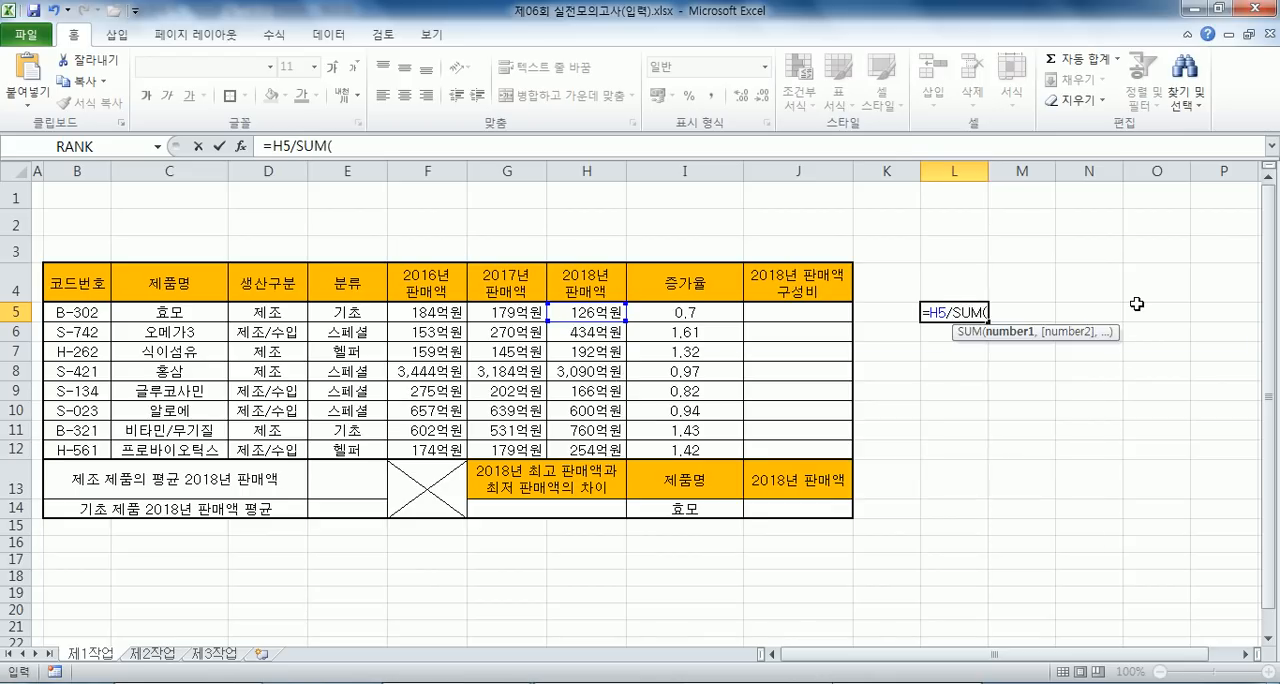
drag(604, 314, 603, 450)
text()))
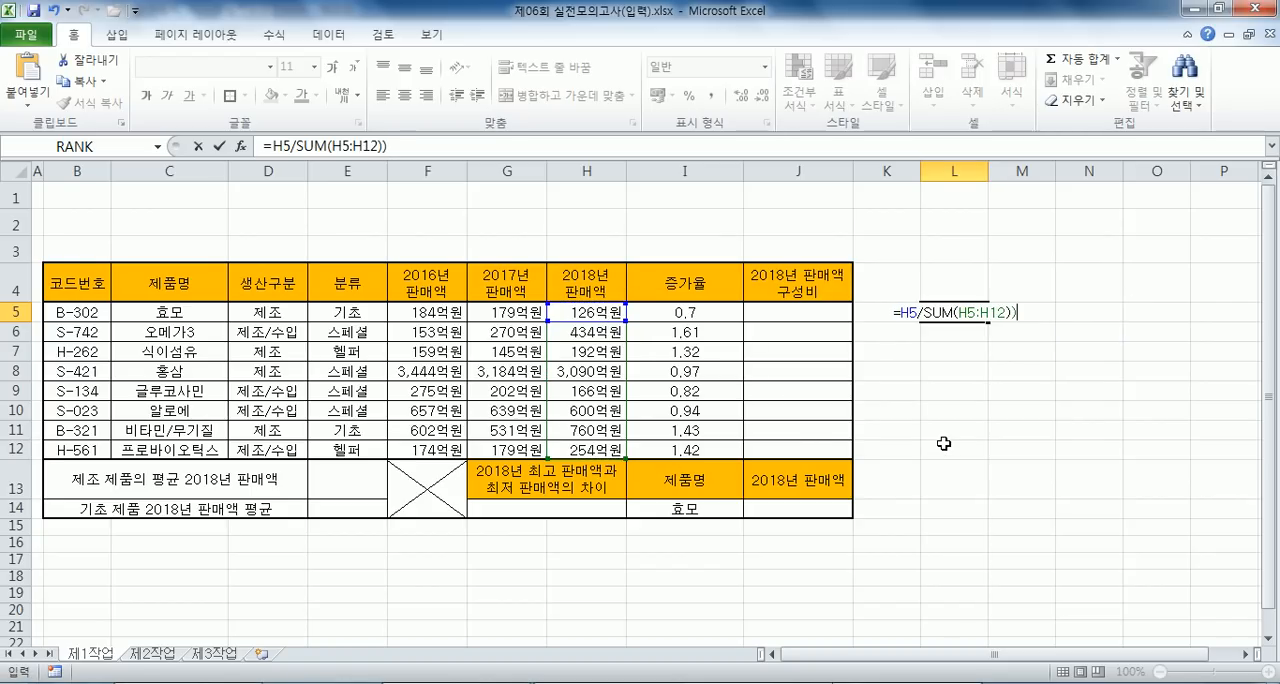
key(BackSpace)
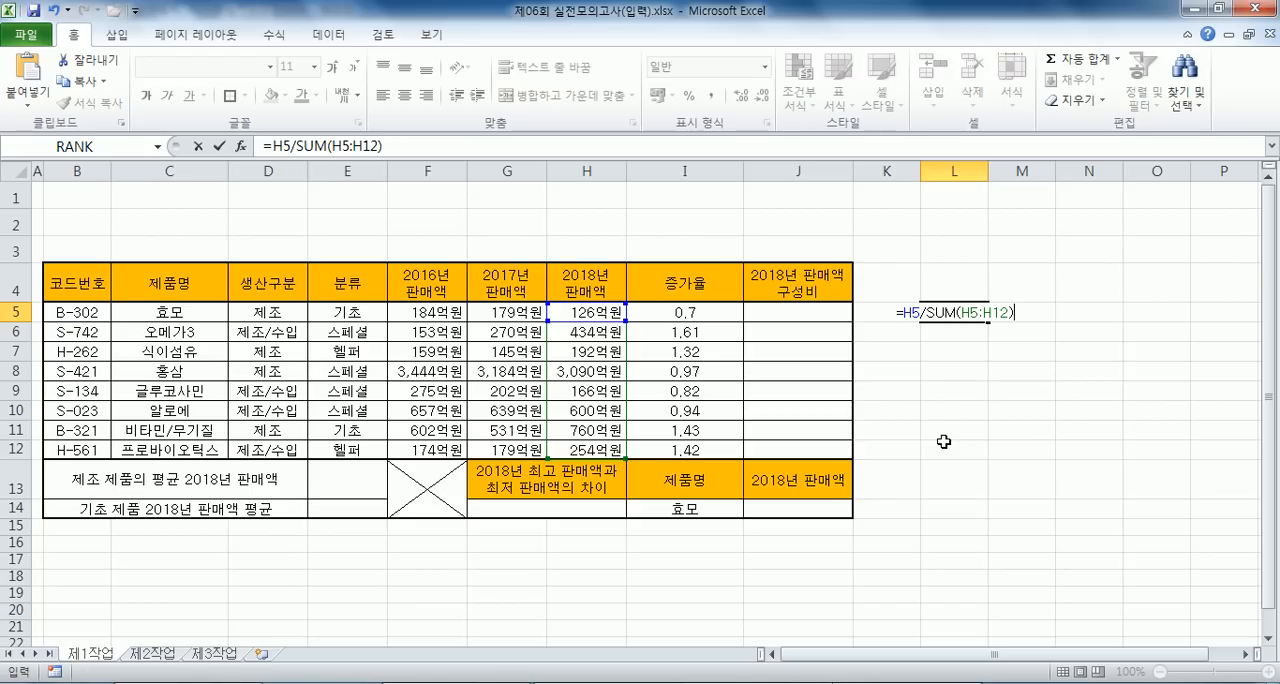
drag(958, 313, 1010, 314)
key(F4)
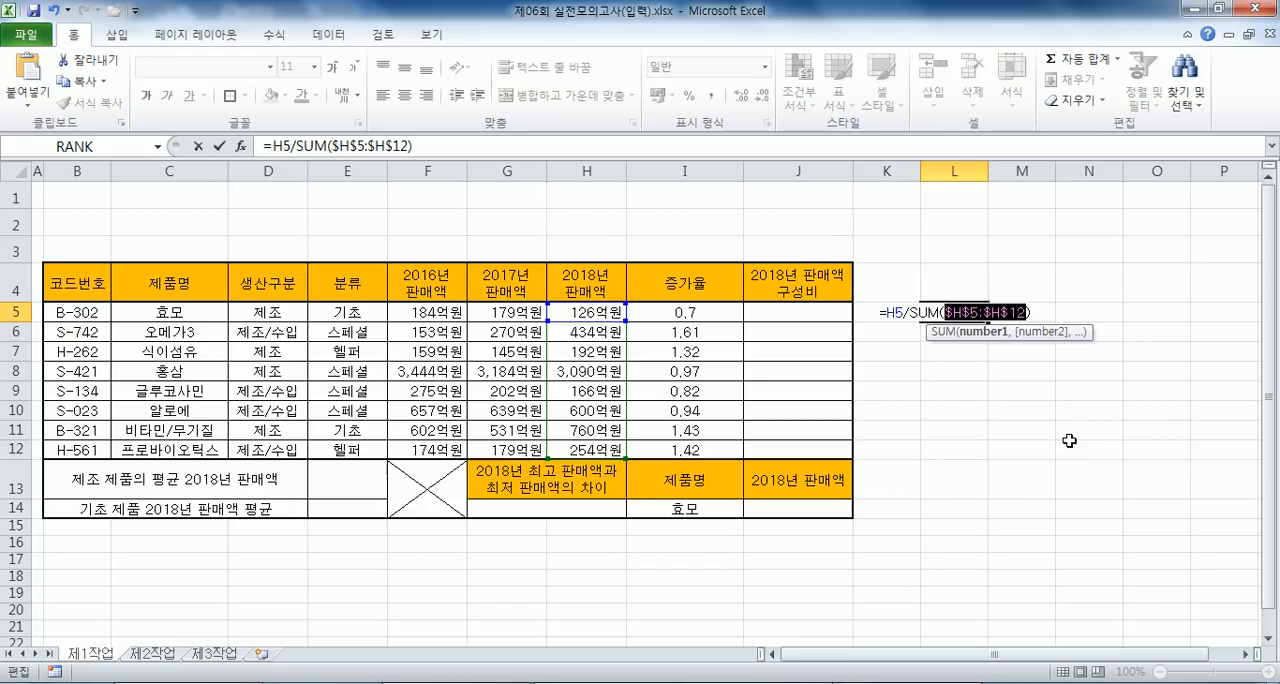
key(alt+Tab)
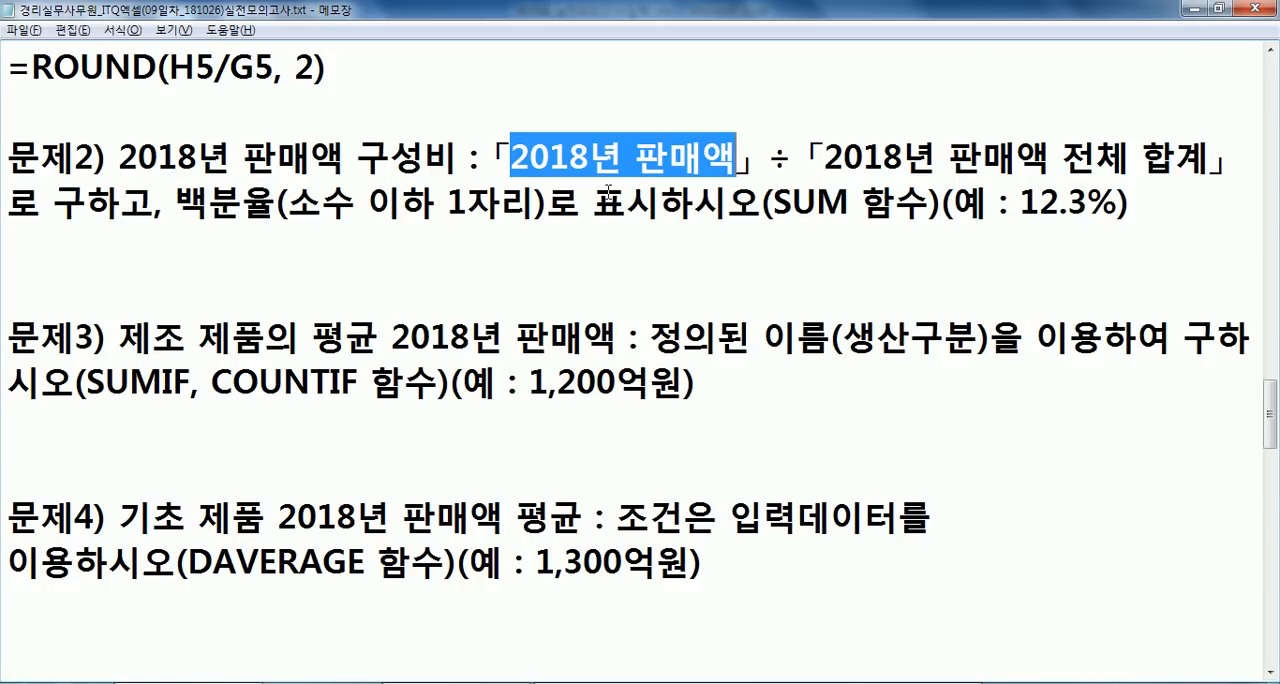
key(ctrl+x)
key(Escape)
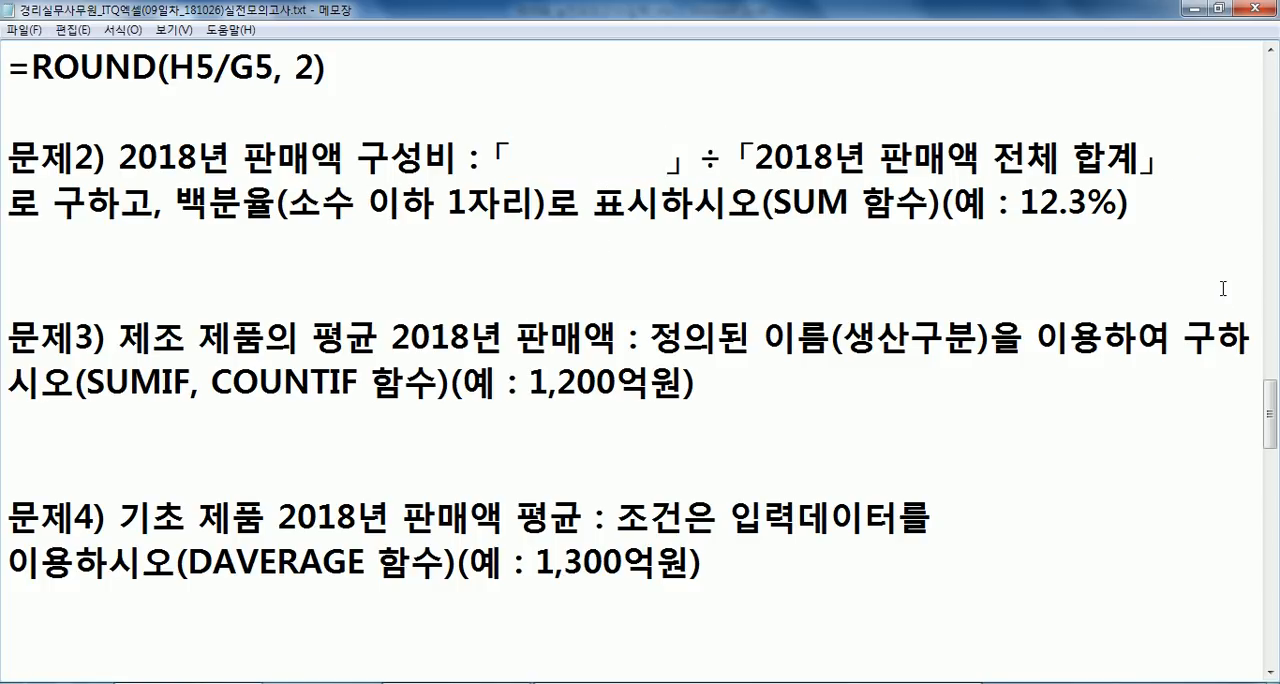
key(ctrl+z)
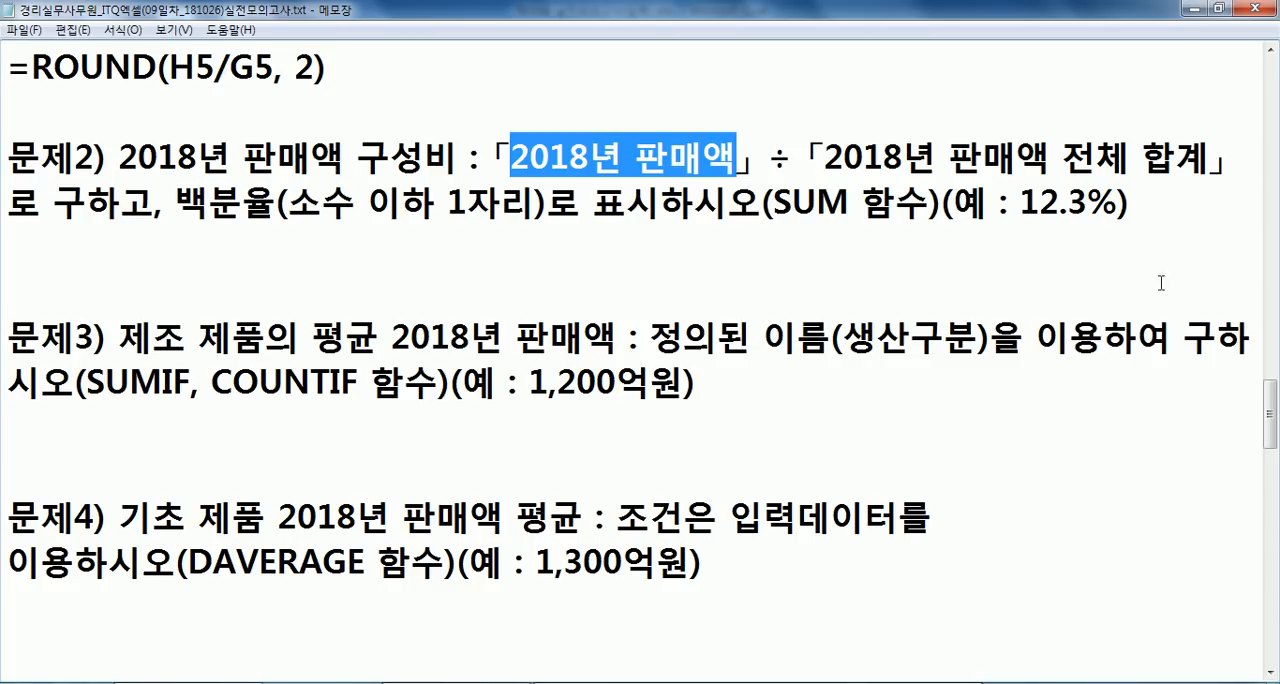
- Return to the workbook, commit the formula in L5 and format the cell as a percentage with one decimal place
key(alt+Tab)
key(Return)
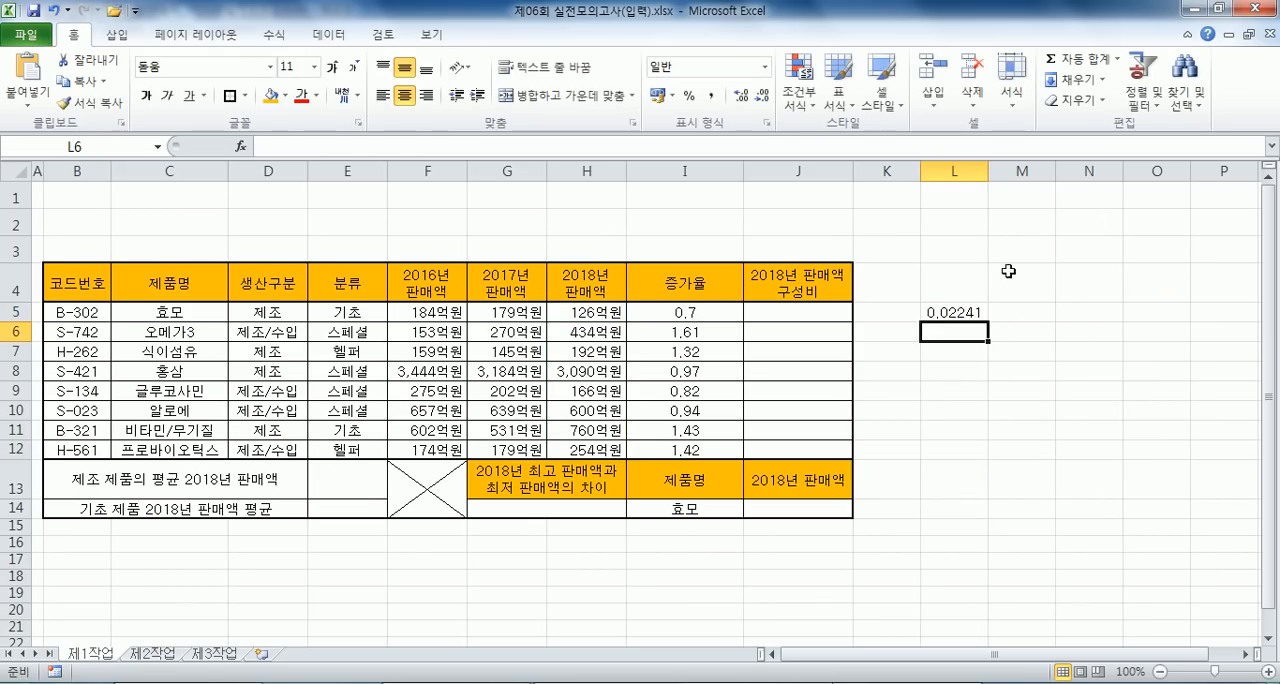
click(958, 311)
click(689, 95)
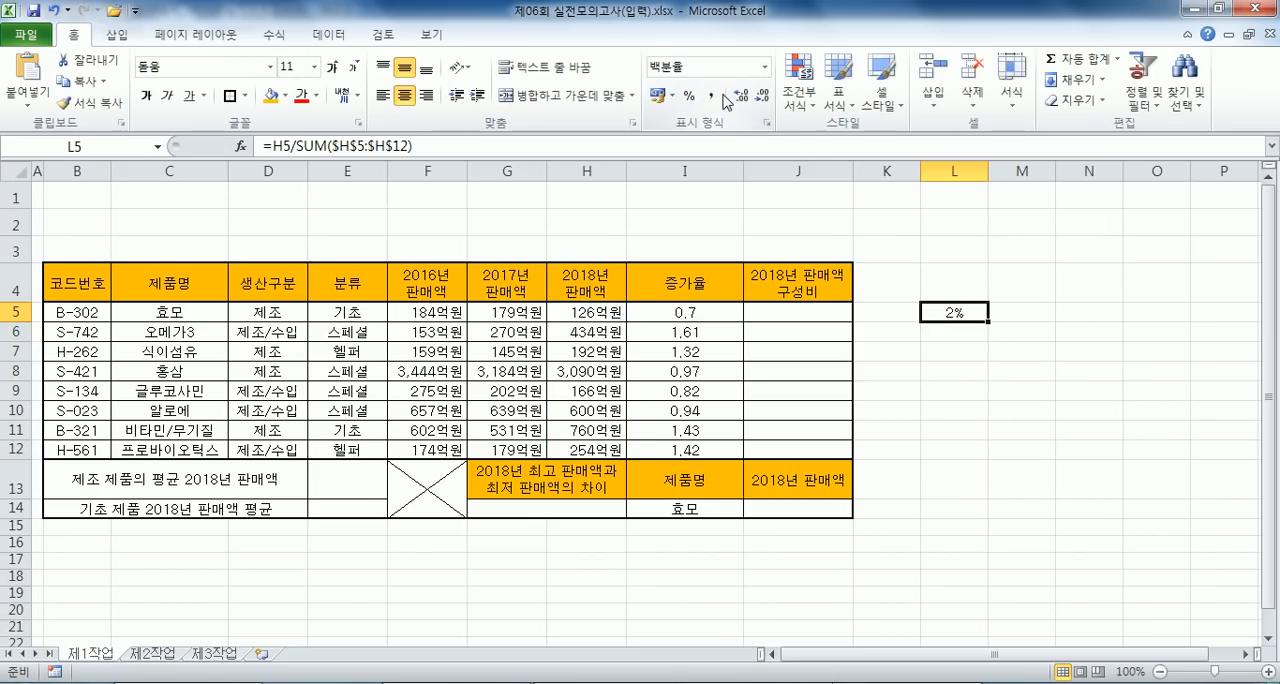
click(740, 95)
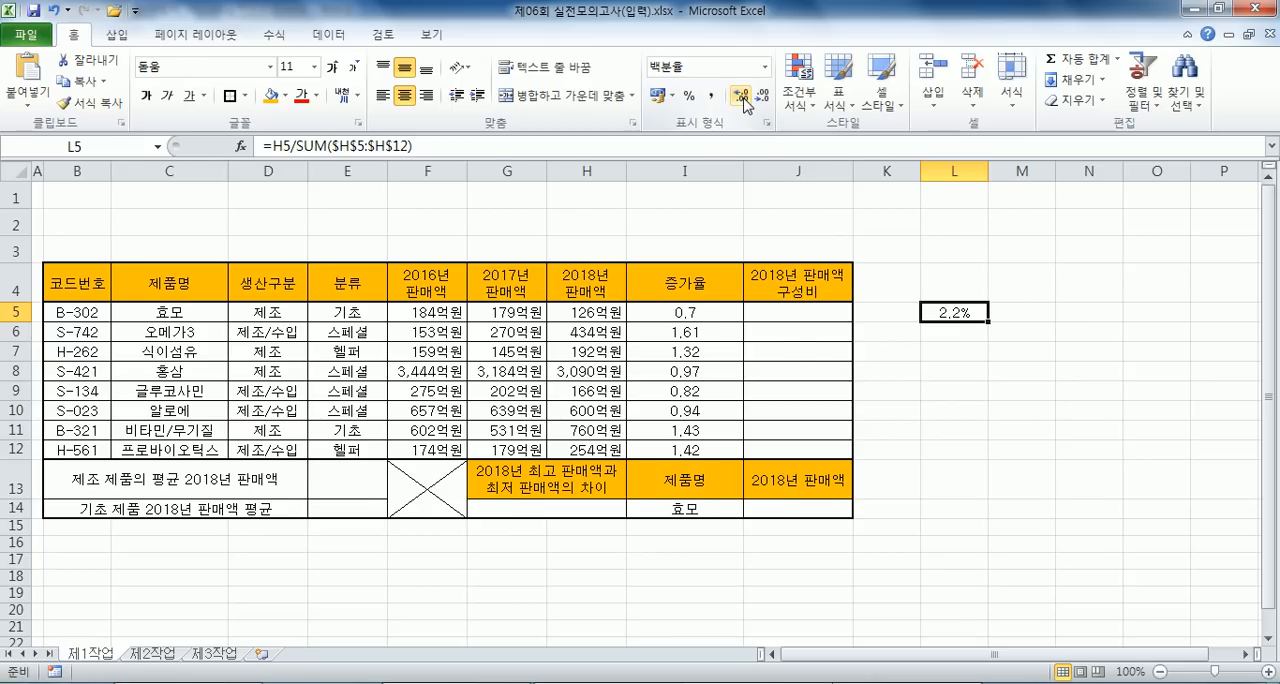
- Recheck the percentage requirement of question 문제2) in the notes and reset cell L5 in the workbook to the 일반 number format
key(alt+Tab)
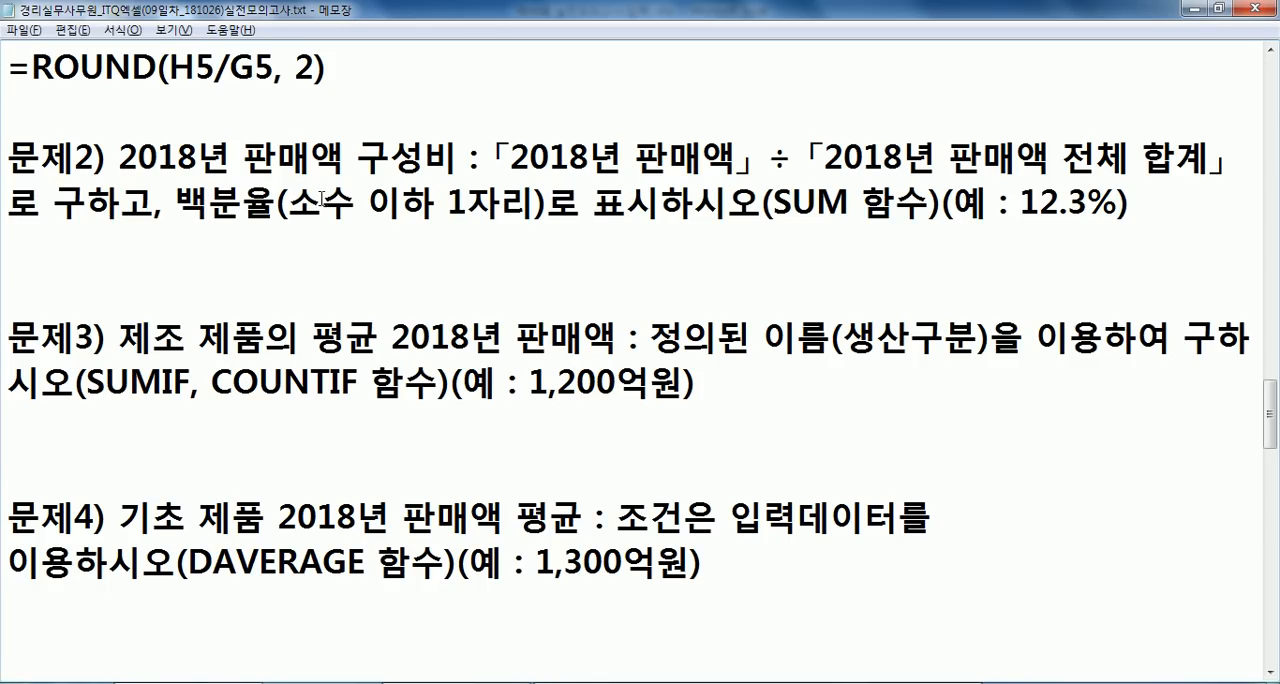
key(alt+Tab)
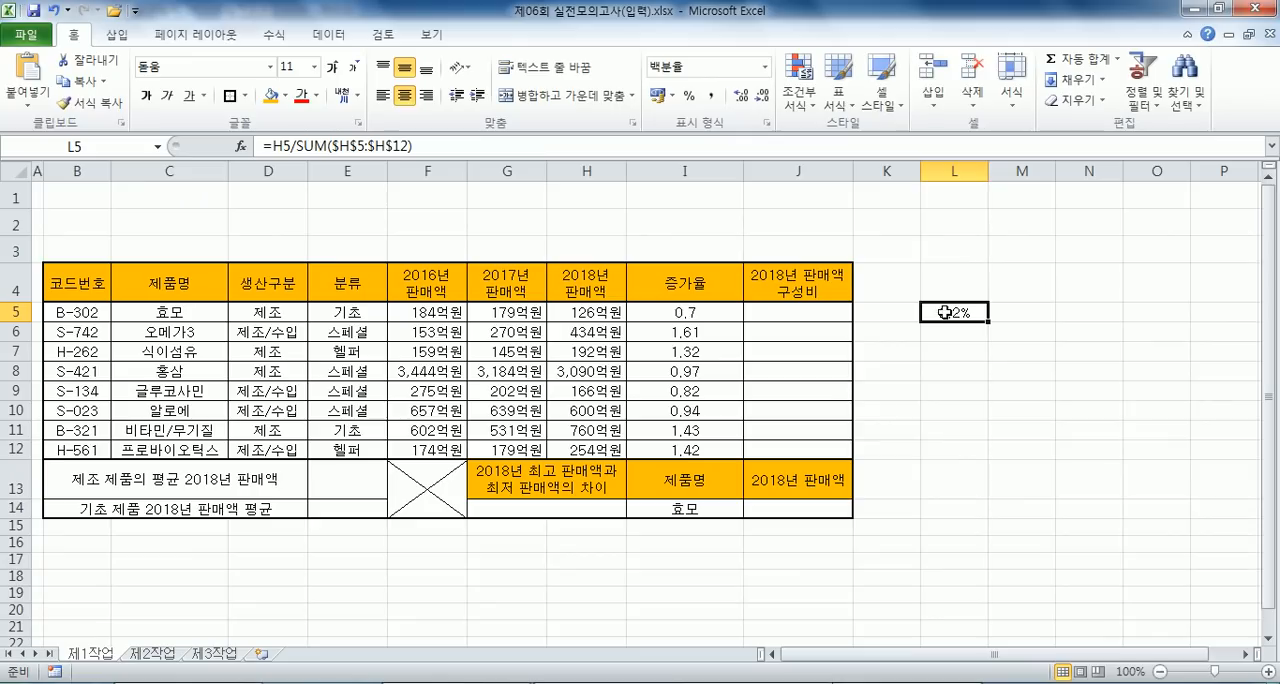
click(765, 67)
click(770, 100)
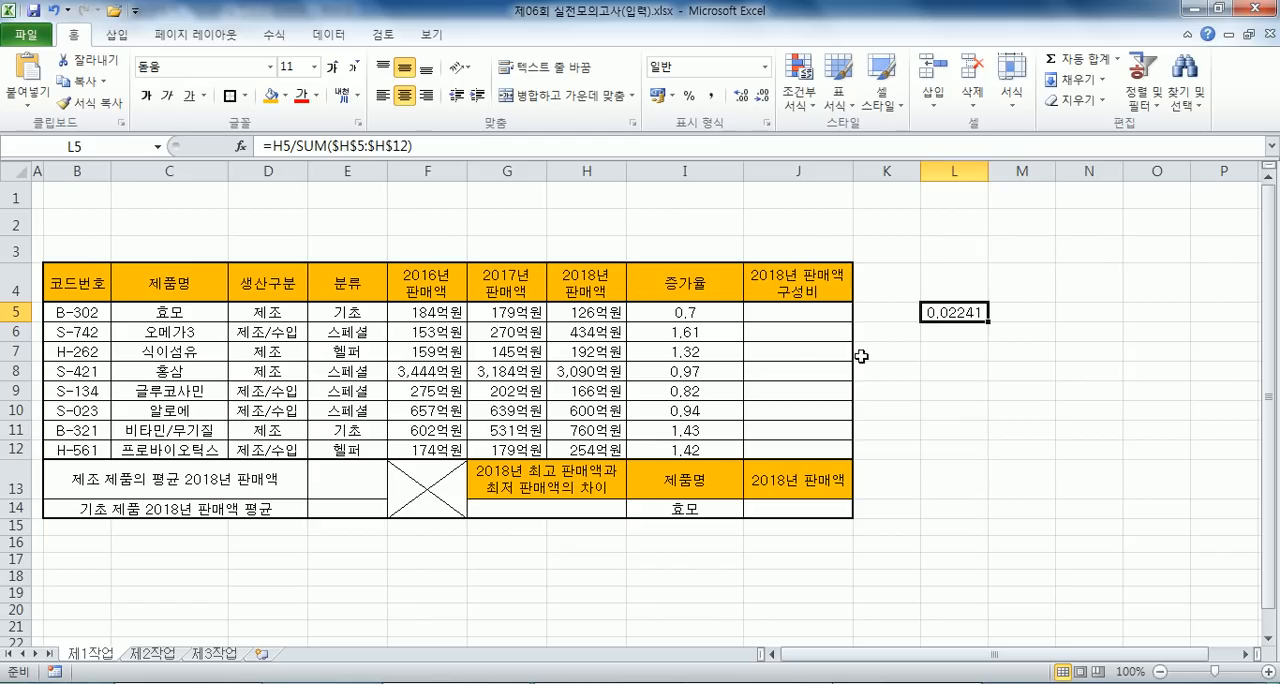
- Enter =H5/SUM($H$5:$H$12) in cell J5 as the 2018년 판매액 구성비 of the first product, with an absolute sum range
click(788, 311)
text(=)
click(602, 313)
text(/SUM()
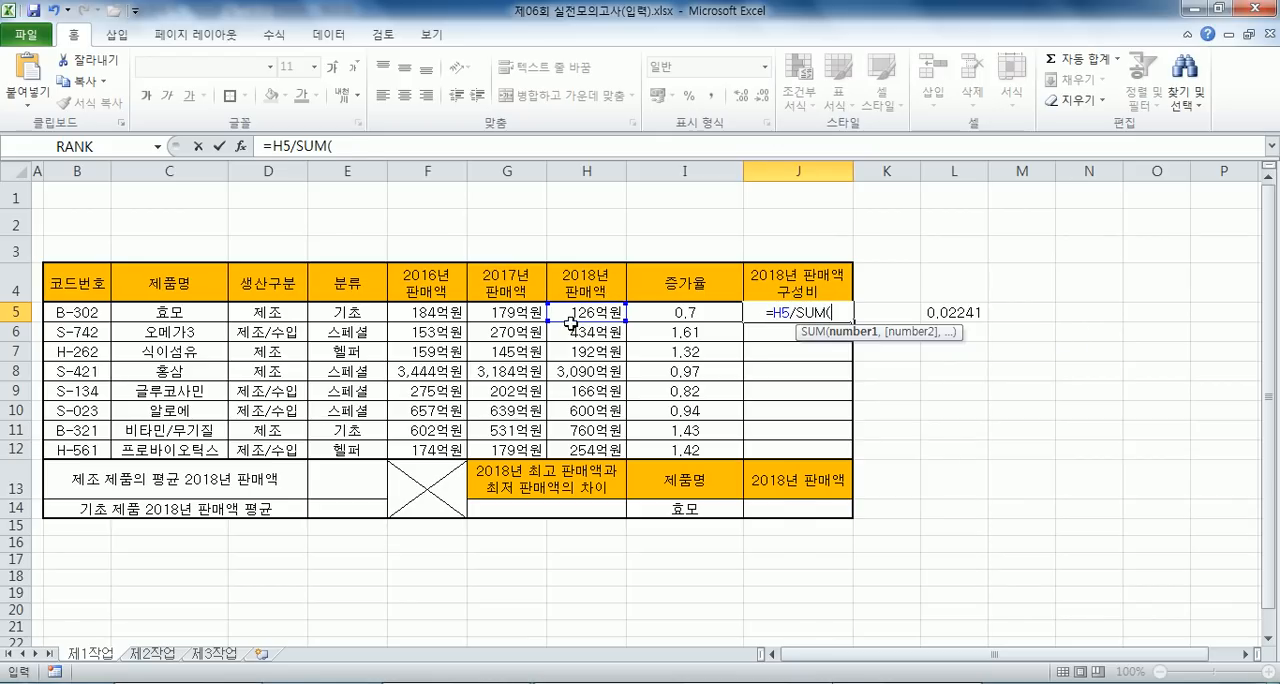
drag(570, 321, 588, 450)
key(F4)
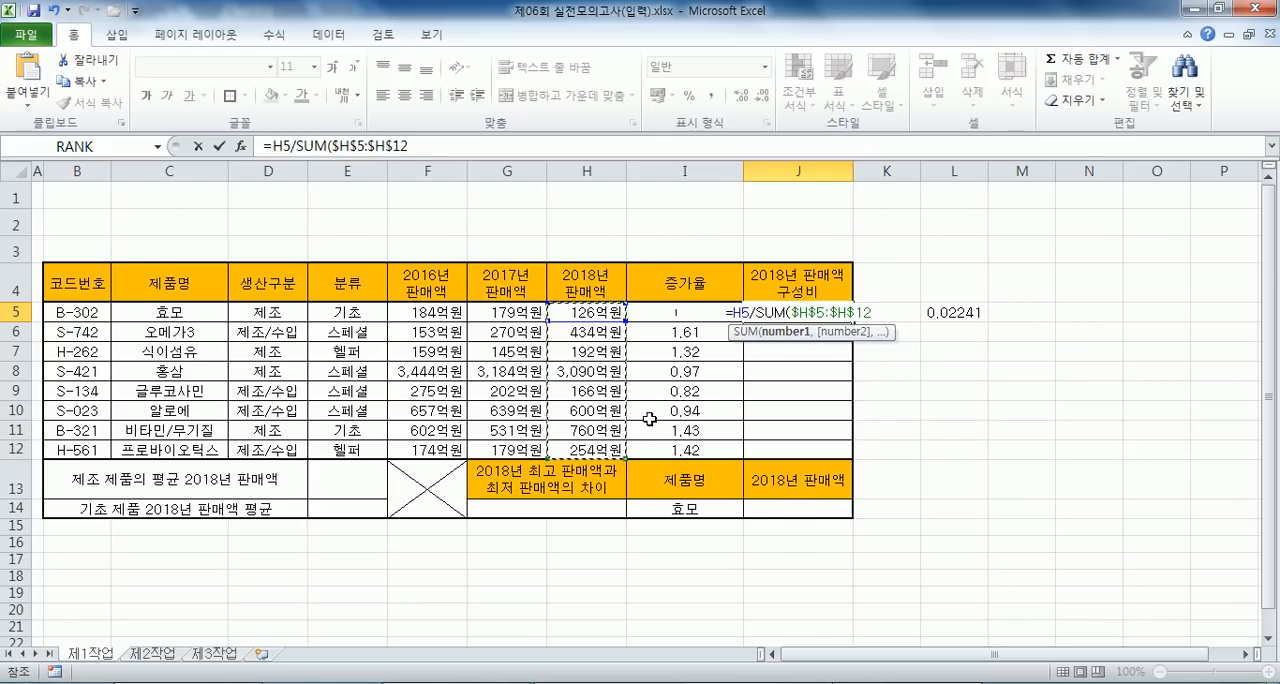
text())
key(Return)
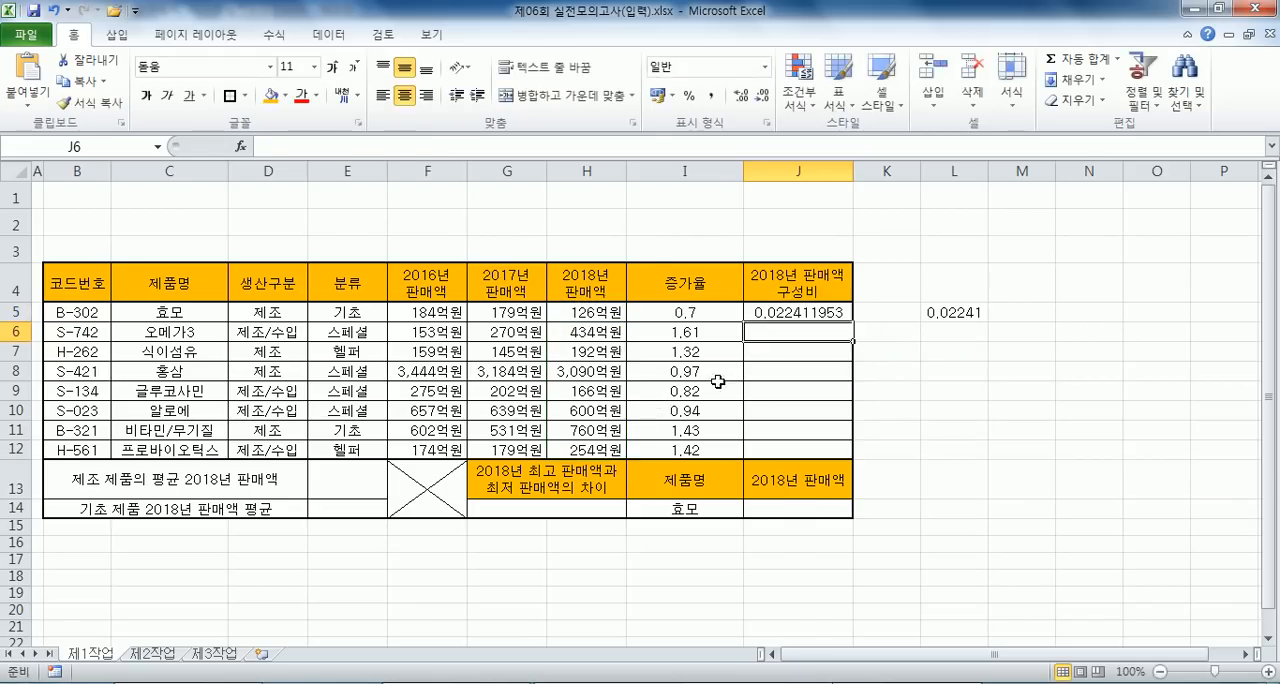
- Format cell J5 as a percentage with one decimal place
click(806, 314)
drag(855, 322, 826, 314)
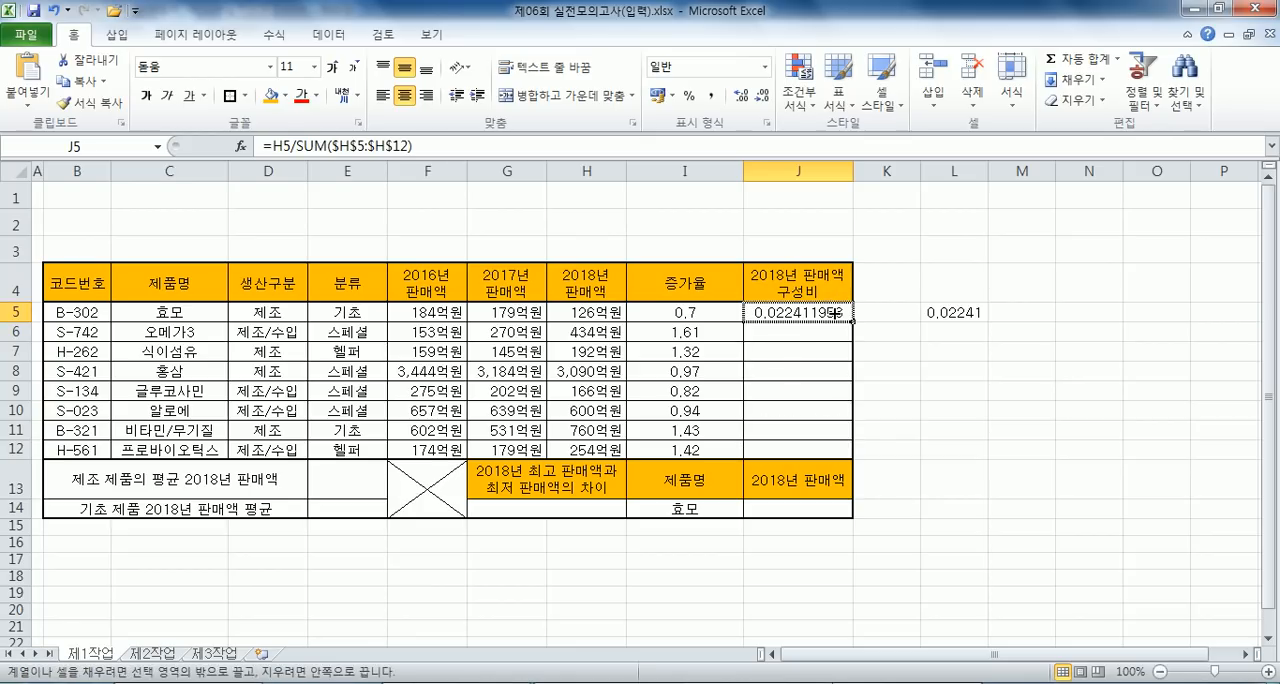
click(690, 98)
click(741, 95)
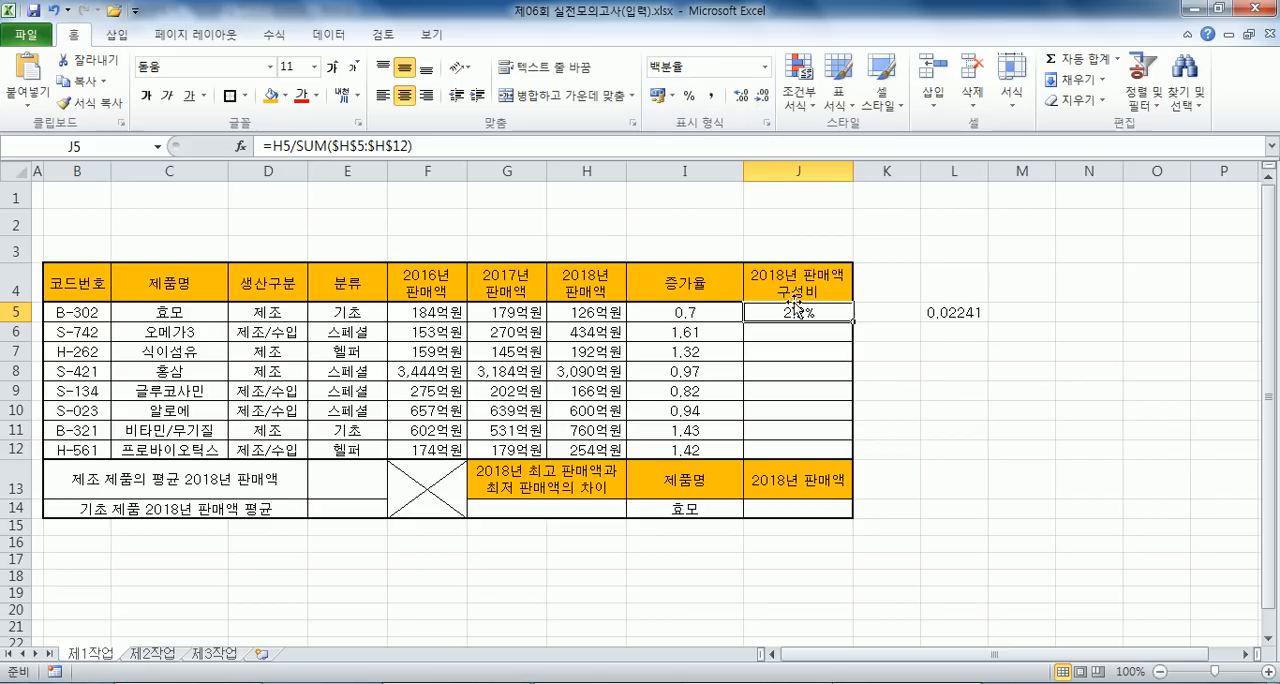
- Fill the J5 formula down to J12 without formatting and format J5:J12 as percentages with one decimal place
drag(853, 321, 857, 452)
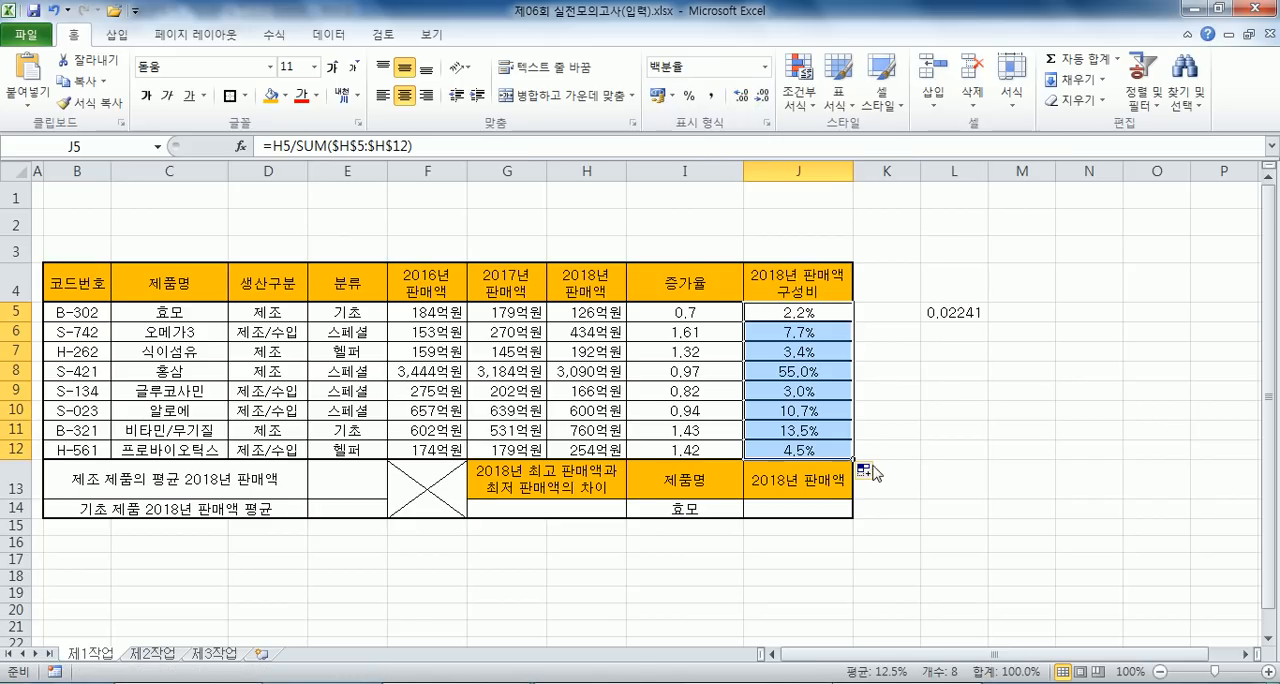
click(870, 471)
click(930, 538)
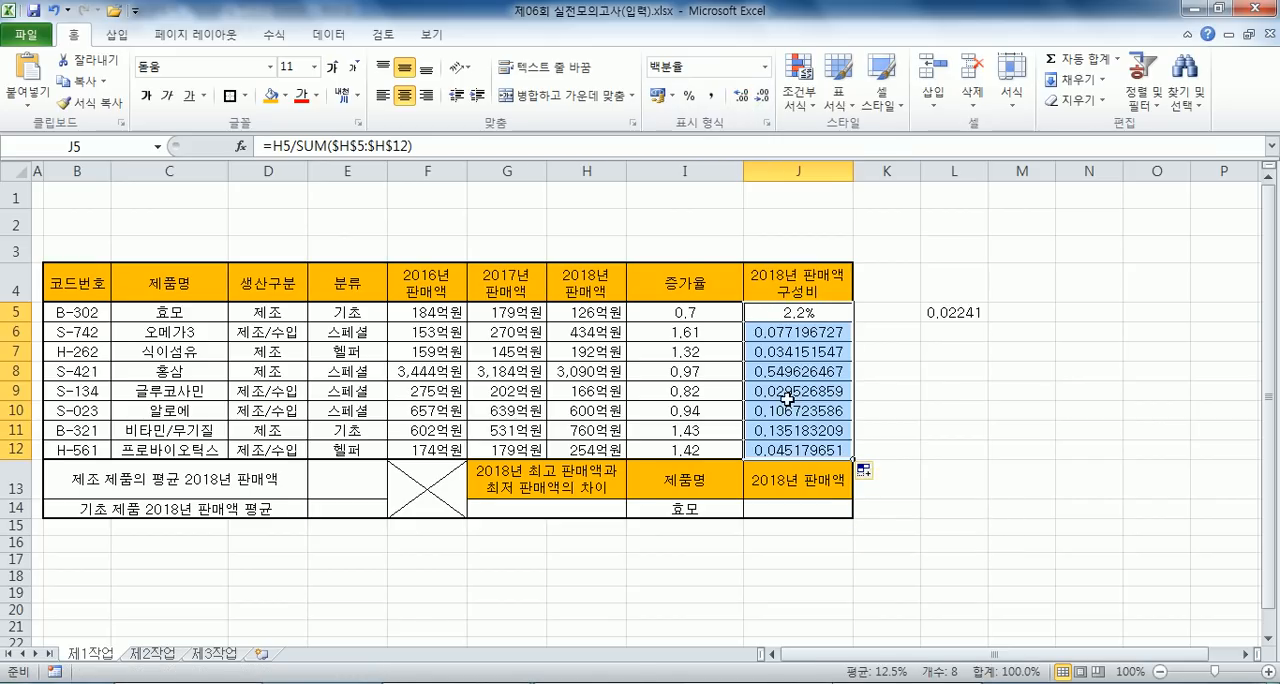
click(691, 96)
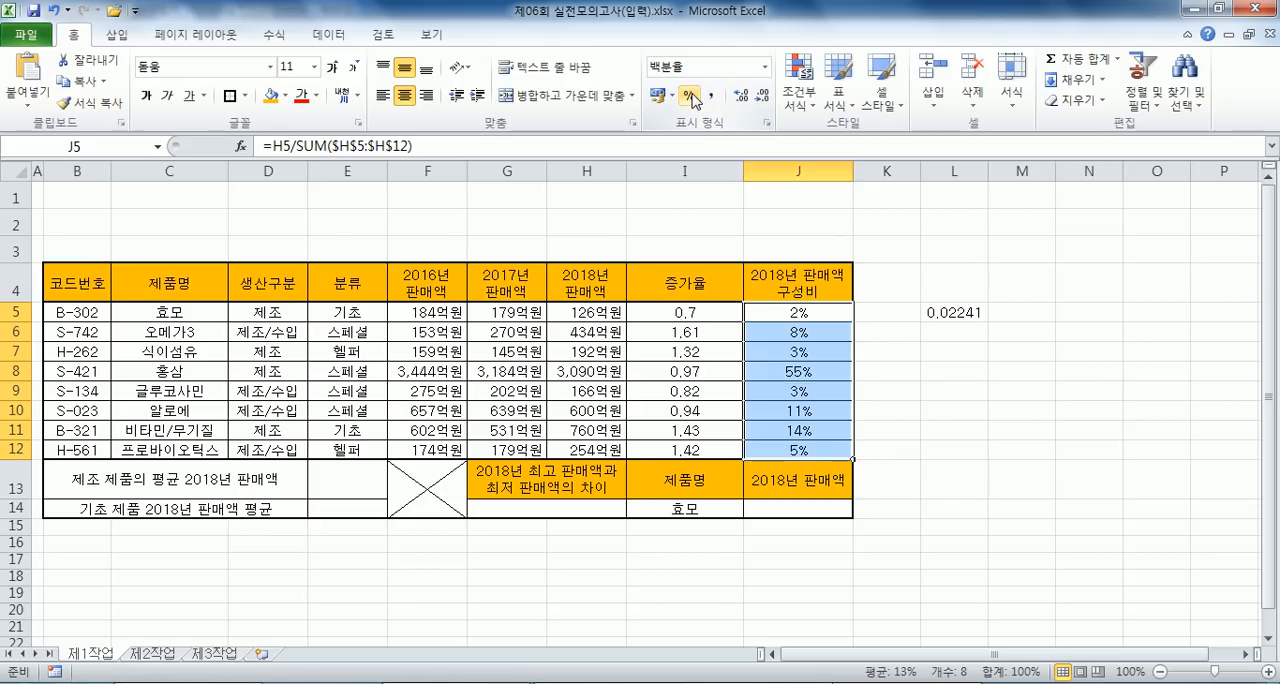
click(742, 96)
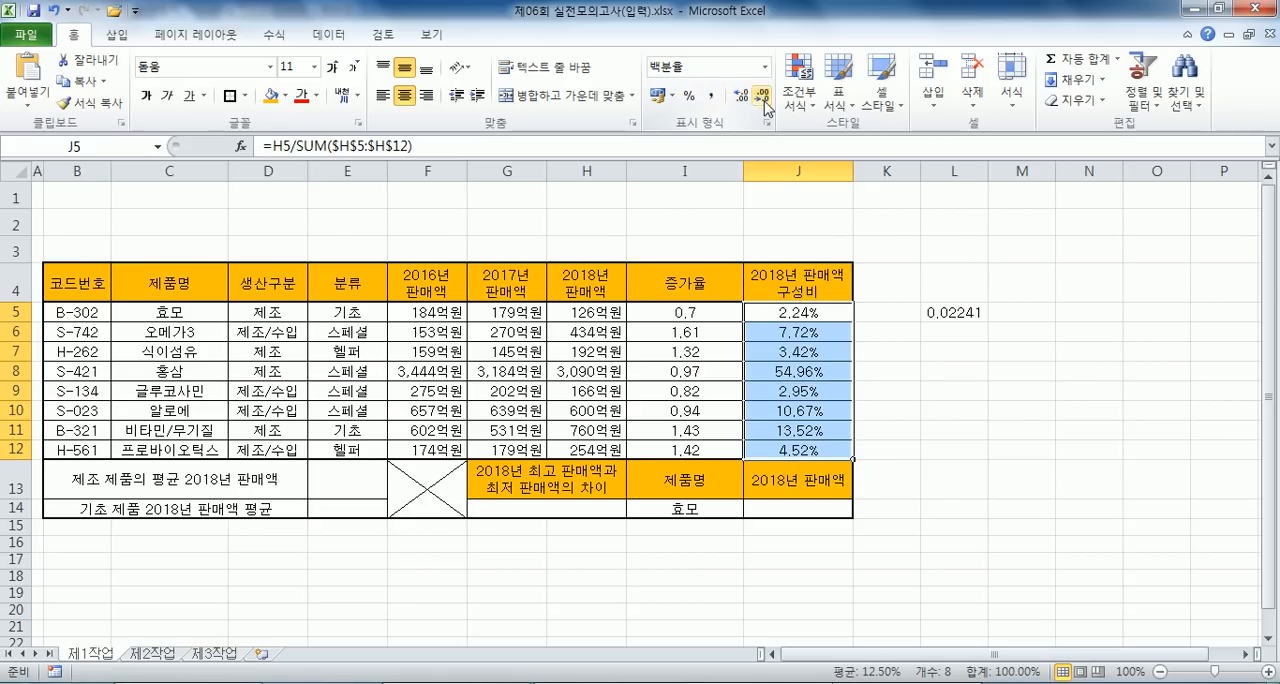
click(763, 96)
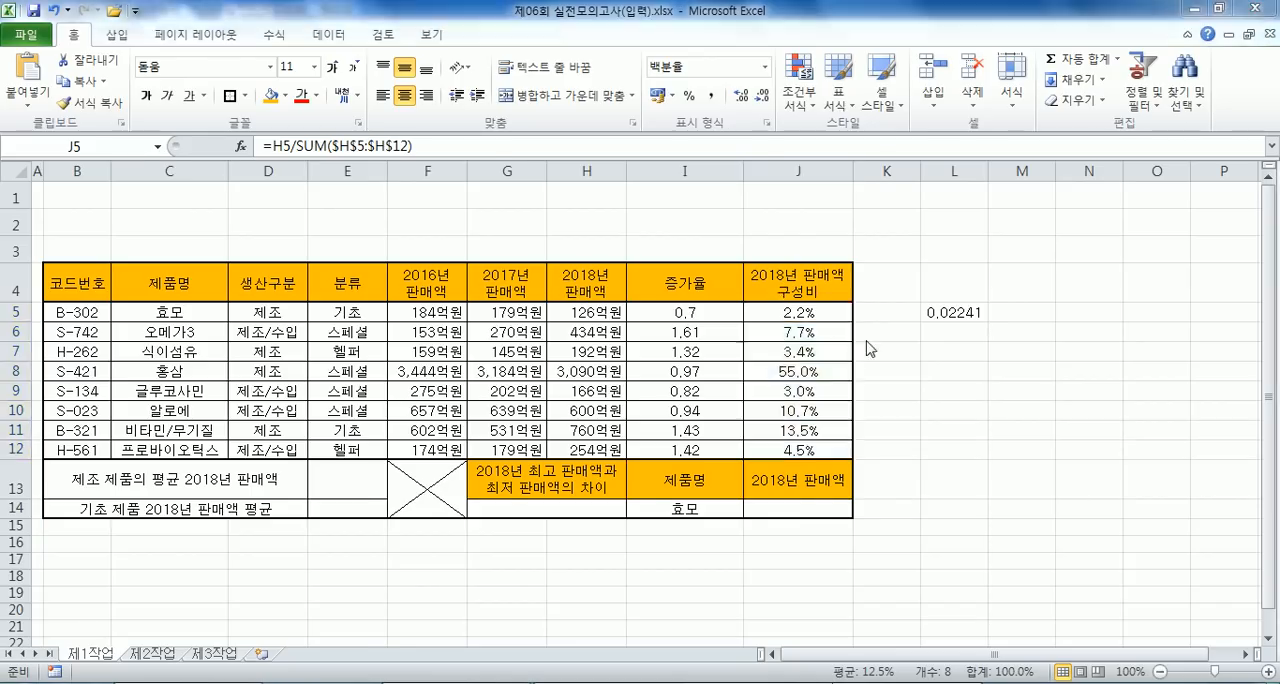
- Right-align the 증가율 and 구성비 results in I5:J12
key(alt+Tab)
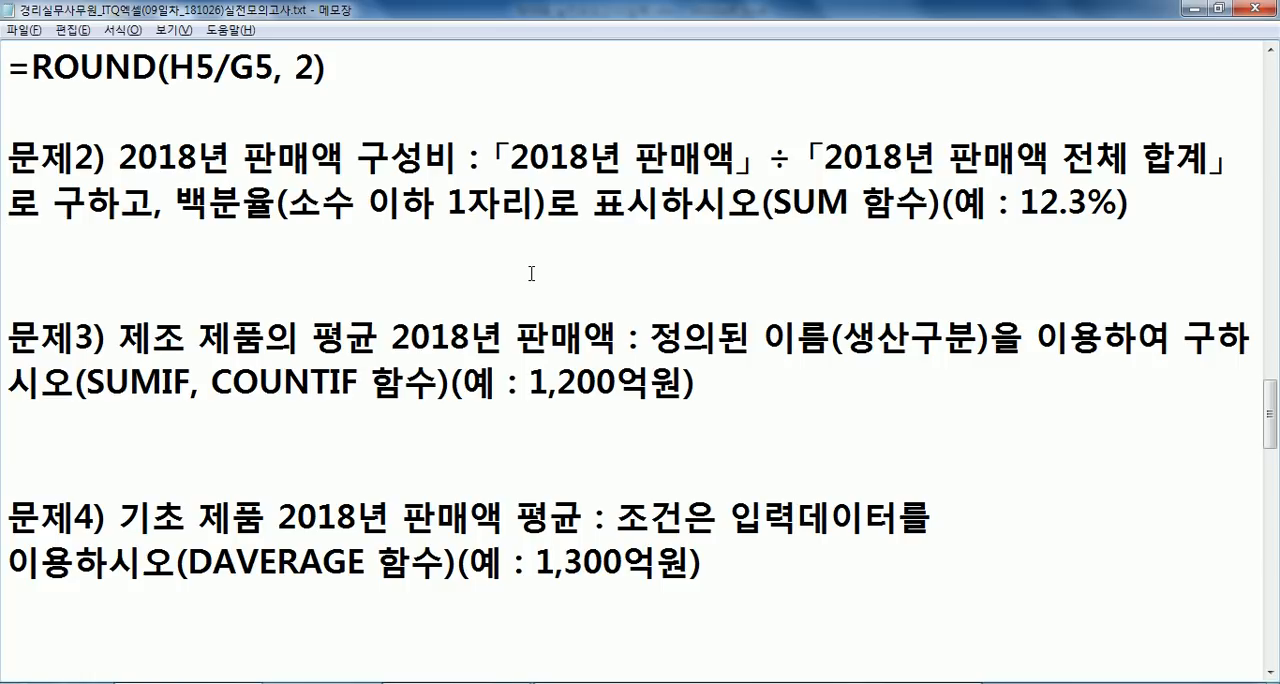
key(alt+Tab)
drag(668, 308, 800, 451)
click(427, 95)
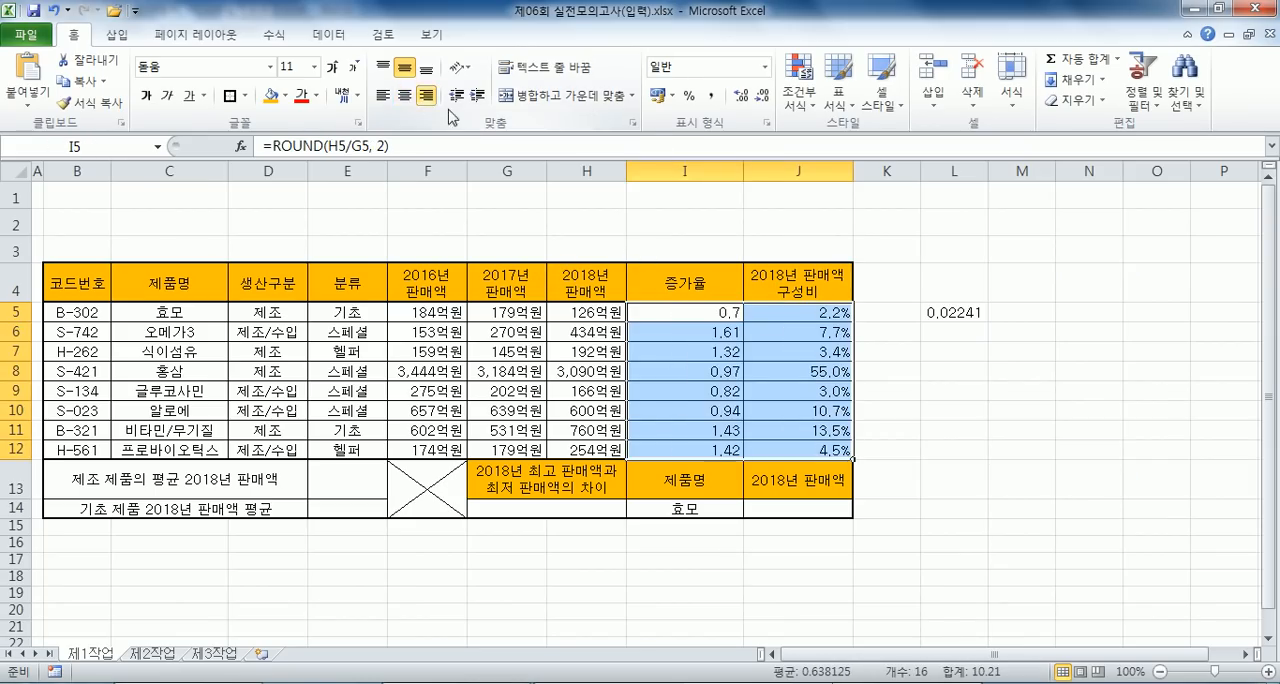
click(807, 340)
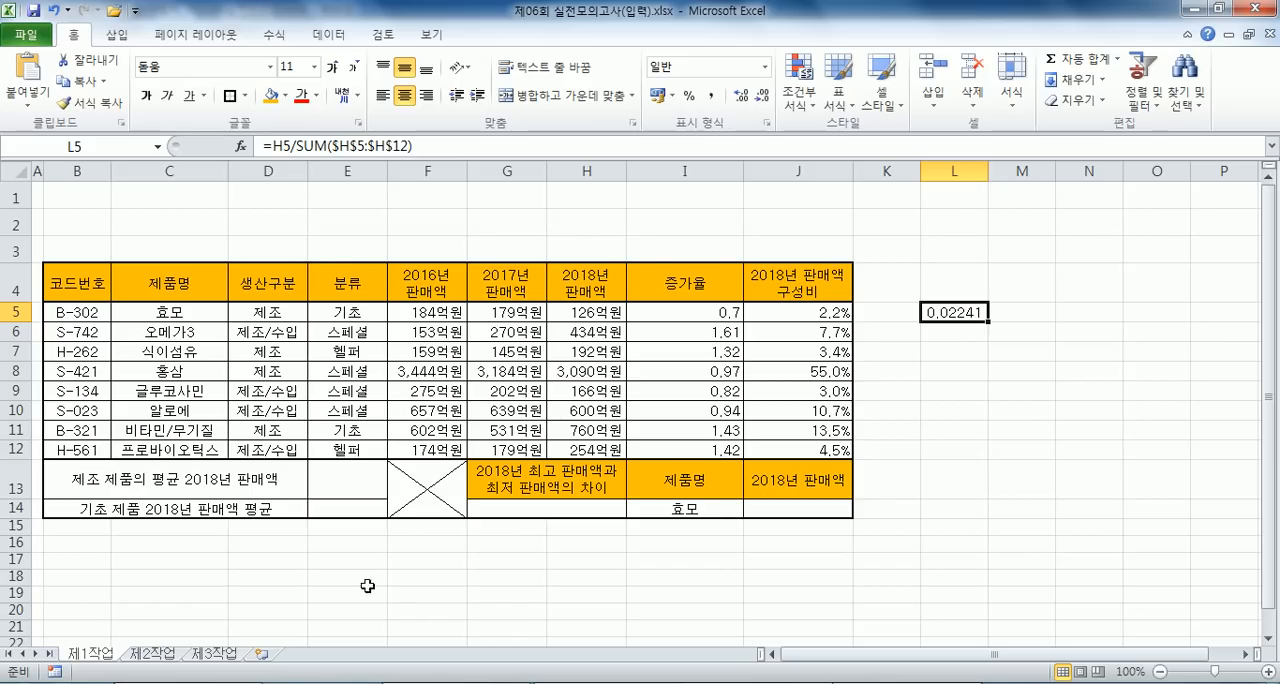
- Examine the 제조 average target cell E13 together with the 생산구분 column and the 2018년 판매액 range H5:H12
click(362, 484)
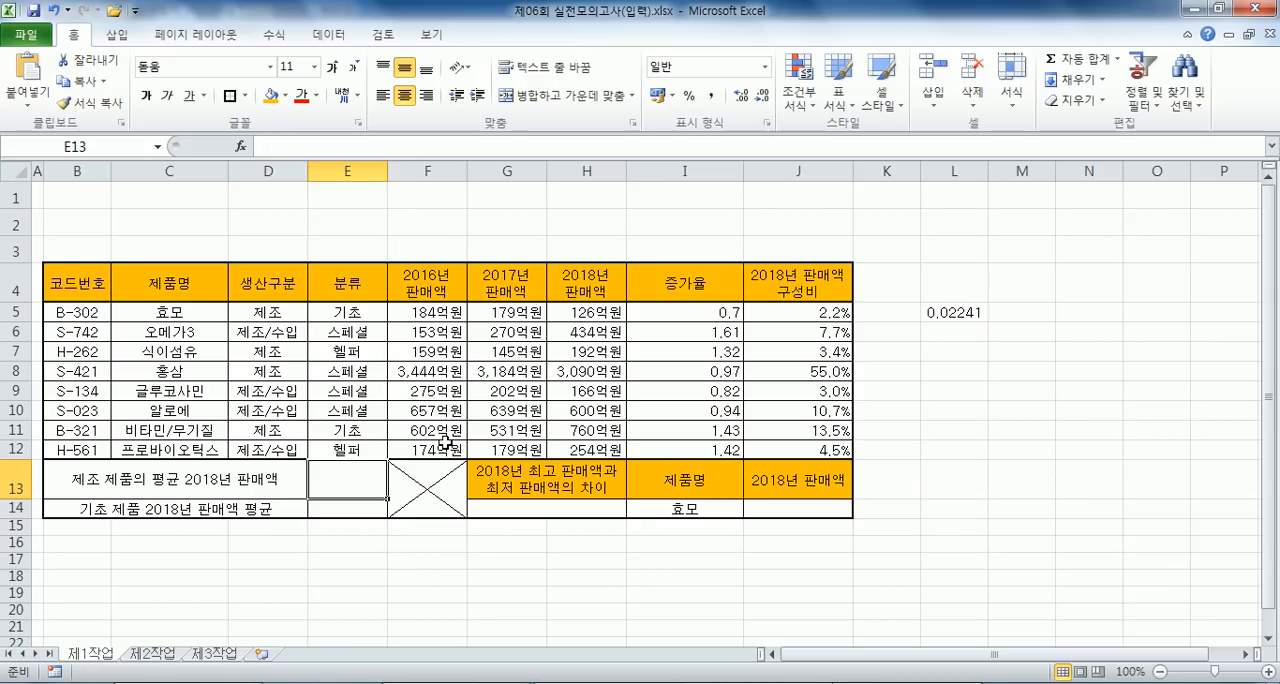
drag(289, 289, 288, 316)
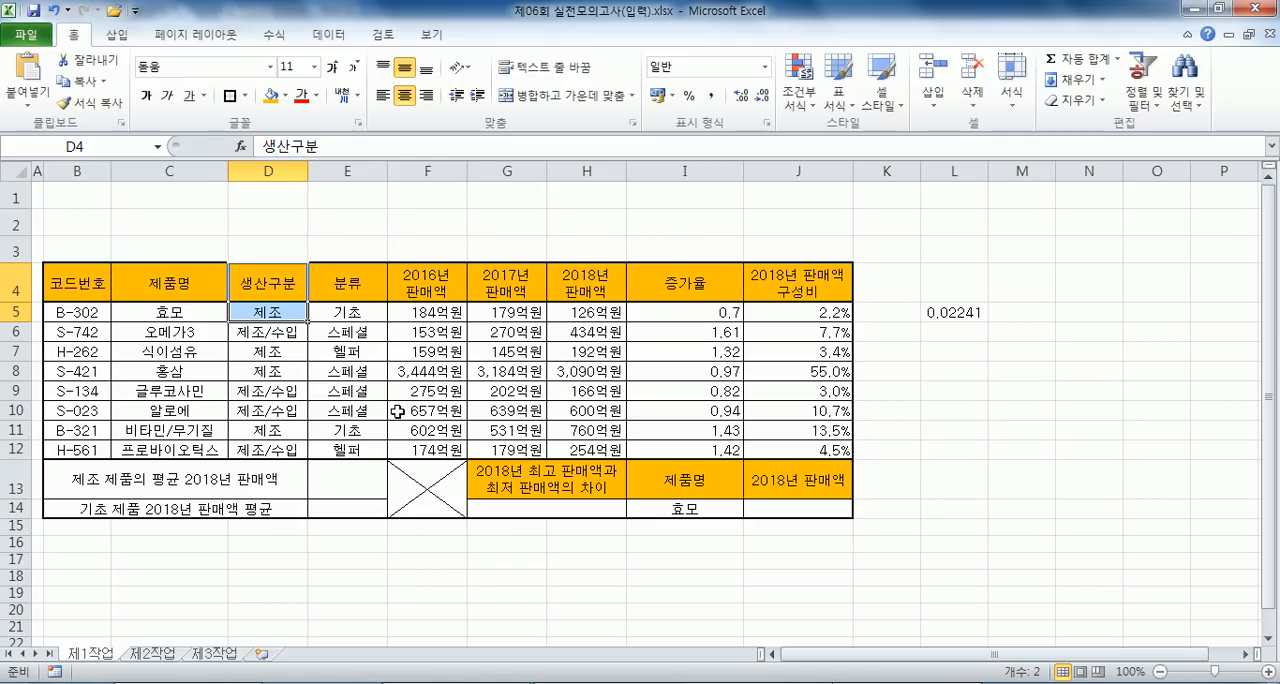
drag(577, 310, 590, 445)
click(365, 482)
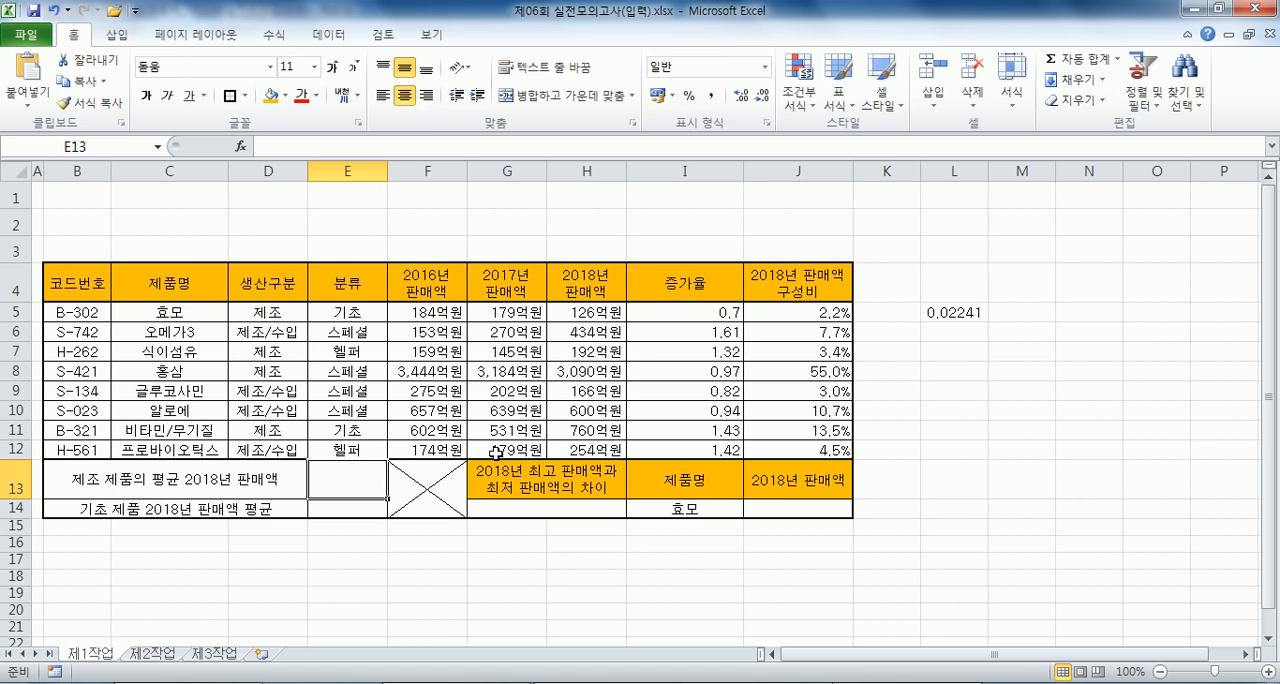
- Copy the formula text of cell J5 from the workbook onto the blank line under question 문제2) in the notes
key(alt+Tab)
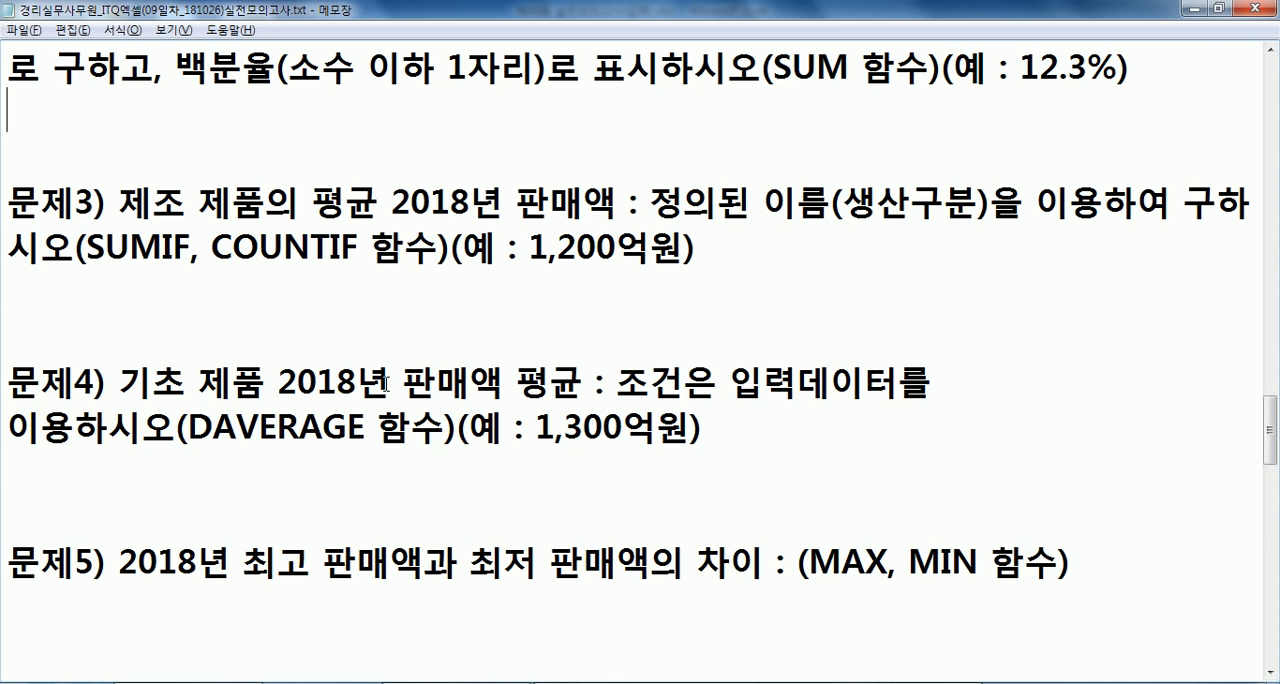
scroll(601, 303, up, 1)
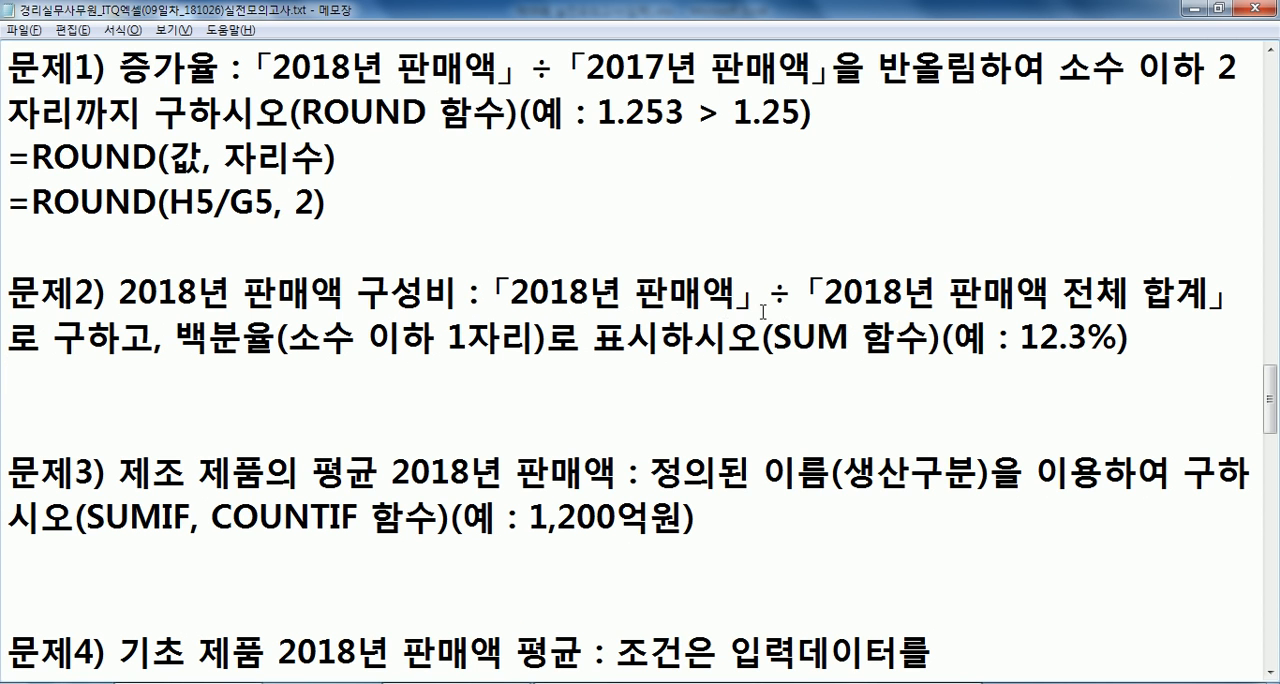
key(alt+Tab)
click(840, 305)
drag(412, 146, 264, 146)
key(ctrl+c)
key(alt+Tab)
key(ctrl+v)
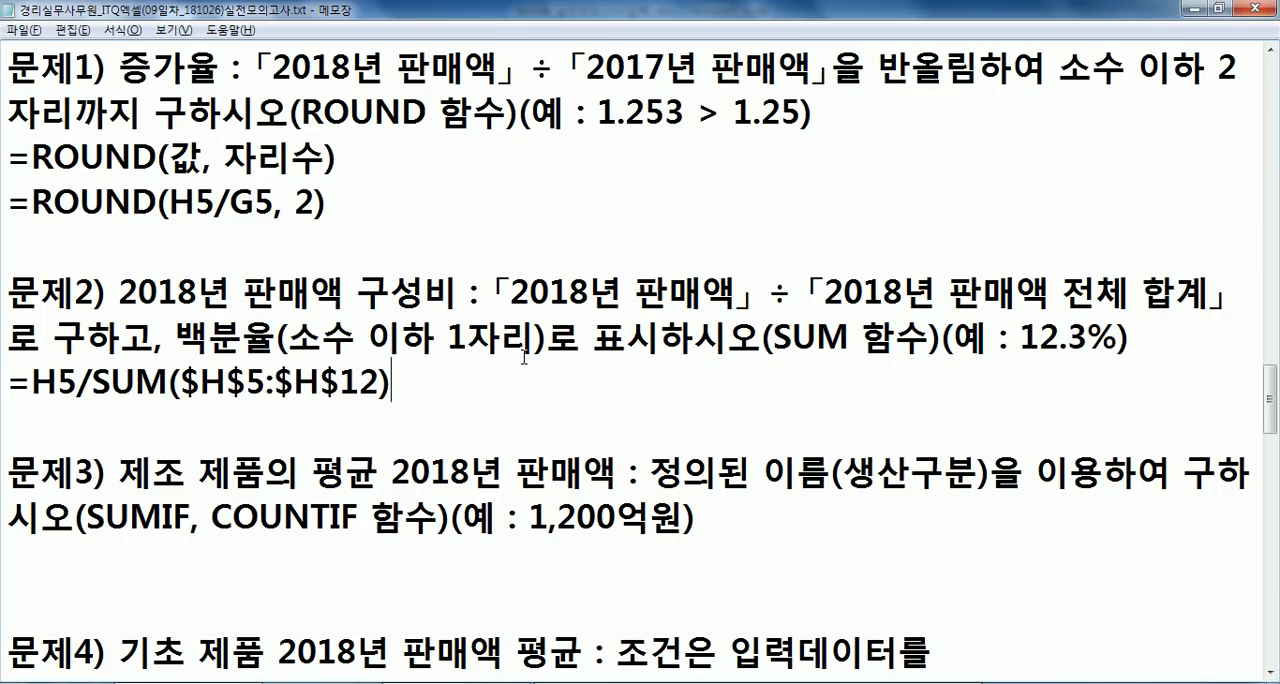
- Place the text cursor on the blank line under question 문제3) in the notes
scroll(524, 356, down, 1)
click(340, 414)
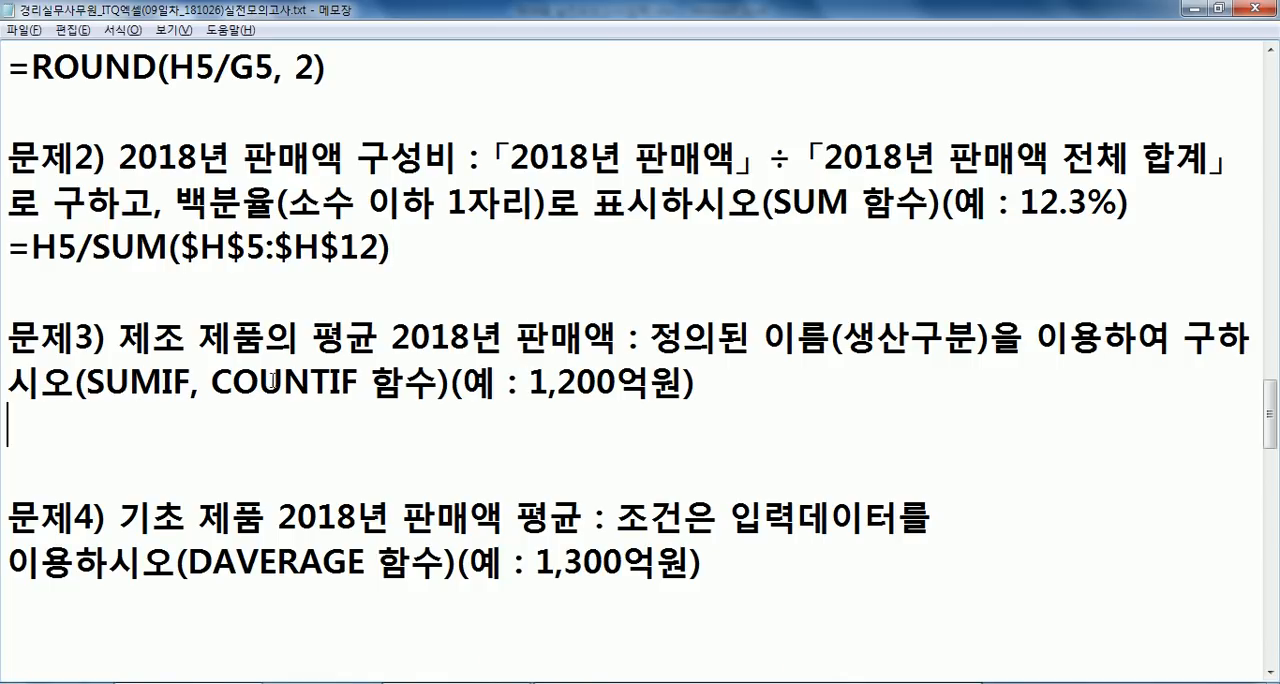
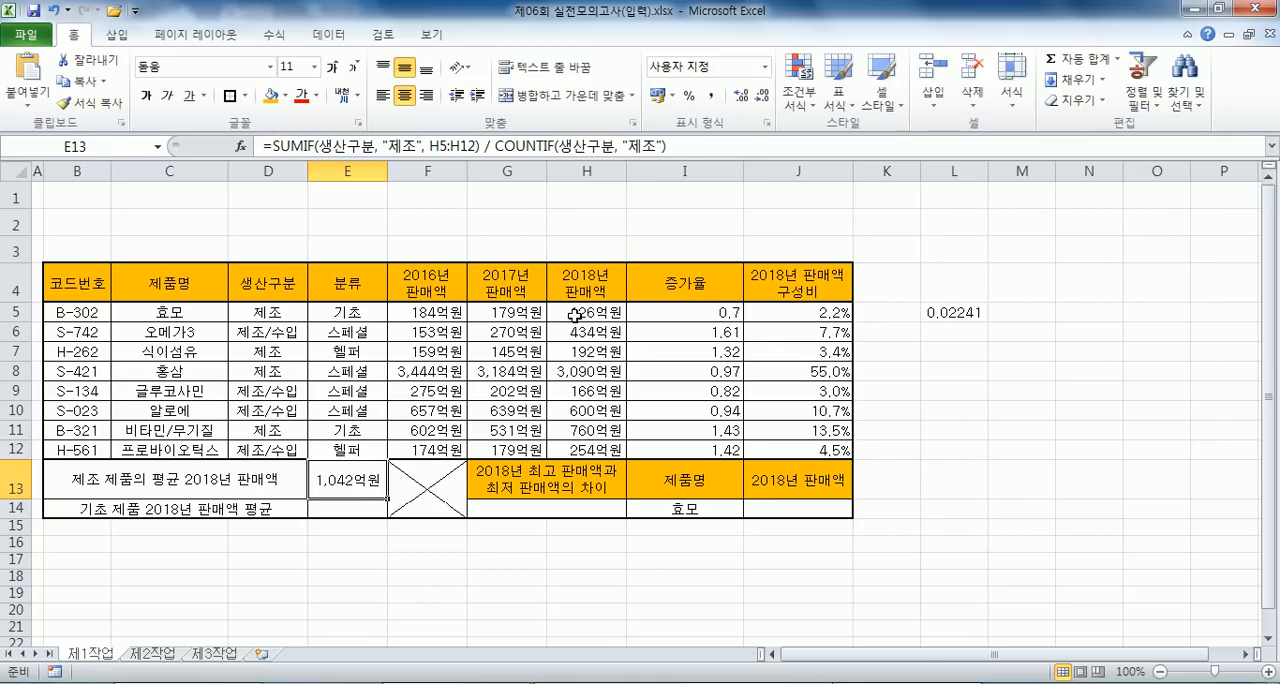
- Check the 2018년 판매액 range H5:H12 against the 제조 average in E13, and select cell E14
drag(577, 312, 579, 450)
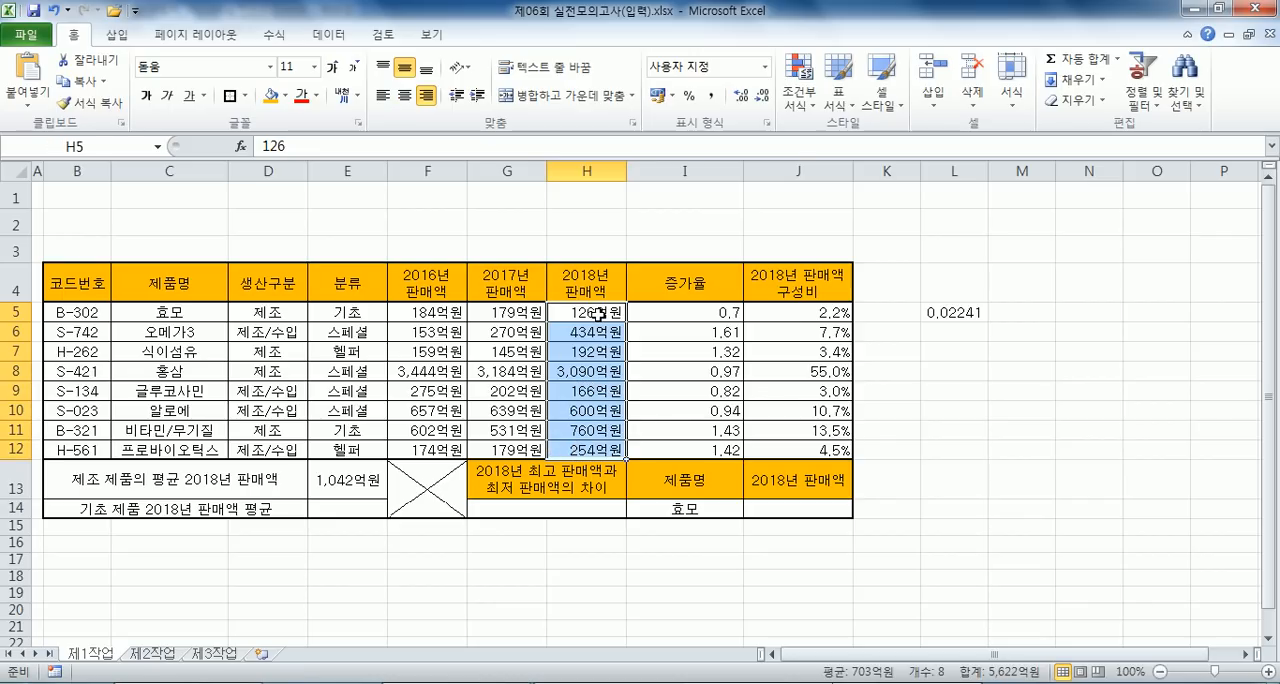
click(342, 479)
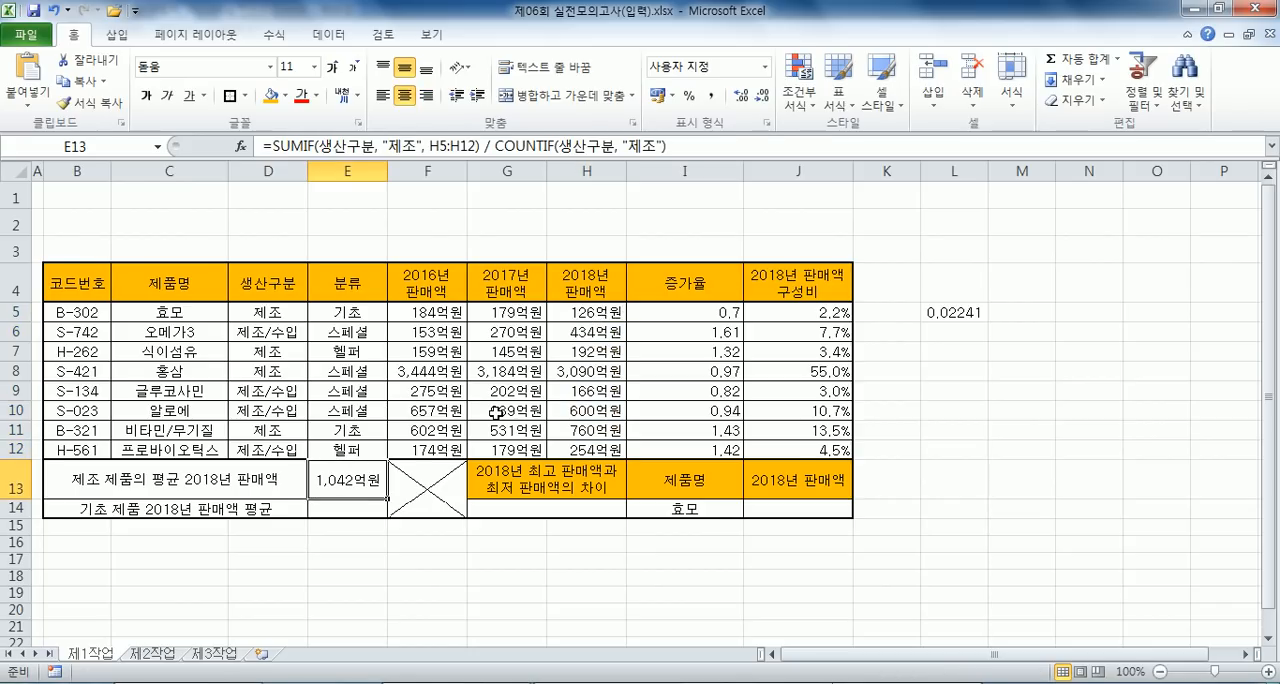
click(344, 508)
- Switch to the notes, add a space before (DAVERAGE 함수) in question 문제4), and remove the line break after 입력데이터를
key(alt+Tab)
click(275, 424)
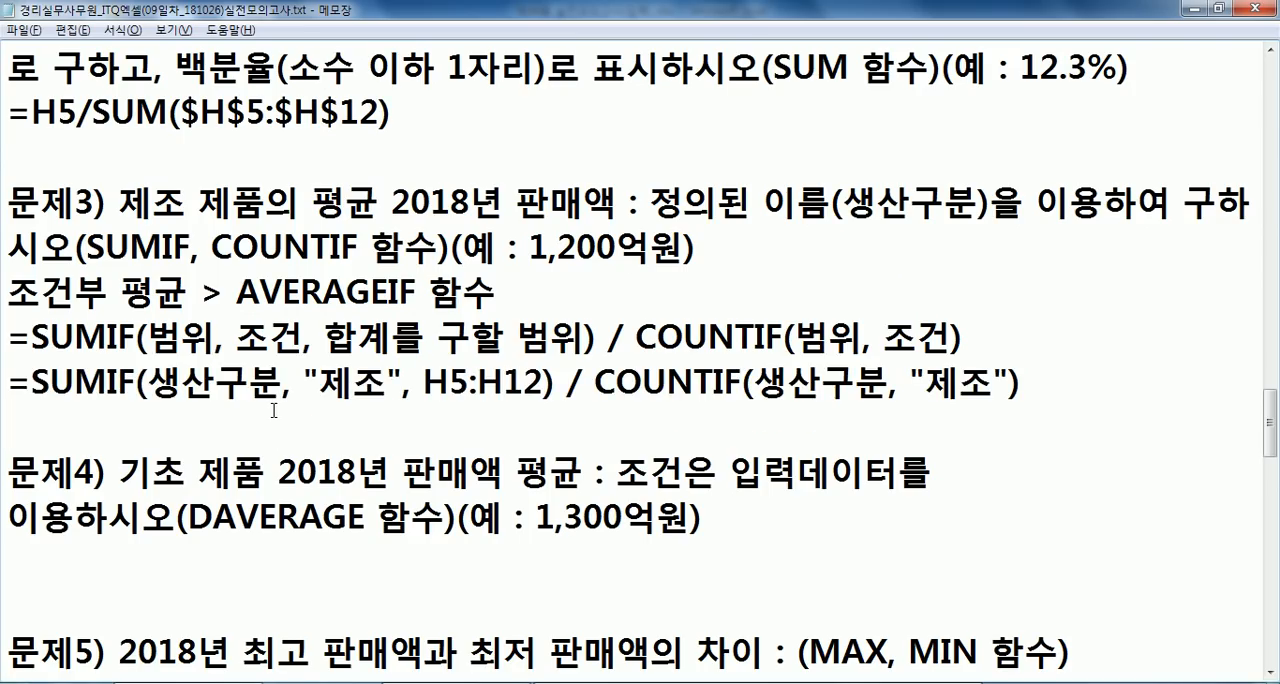
click(973, 479)
key(Right)
key(Right)
key(Right)
key(Right)
key(Right)
key(Right)
key(Right)
key(Left)
key(Left)
key(Up)
click(965, 479)
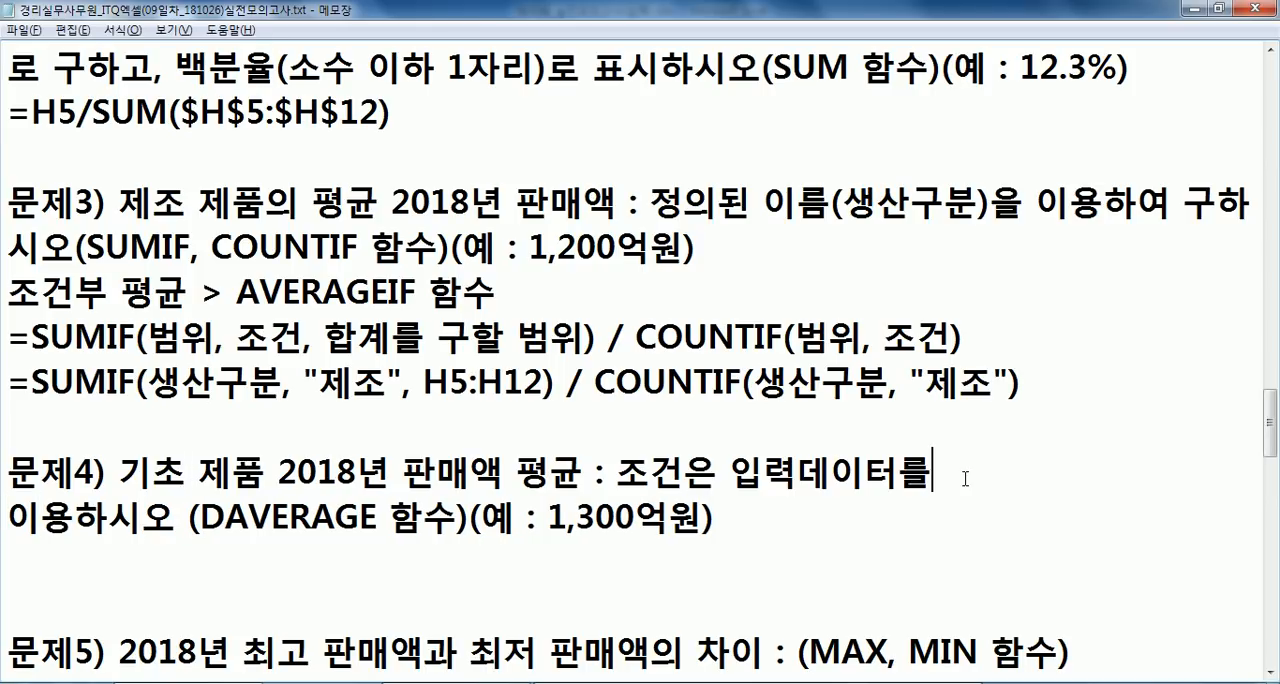
key(Delete)
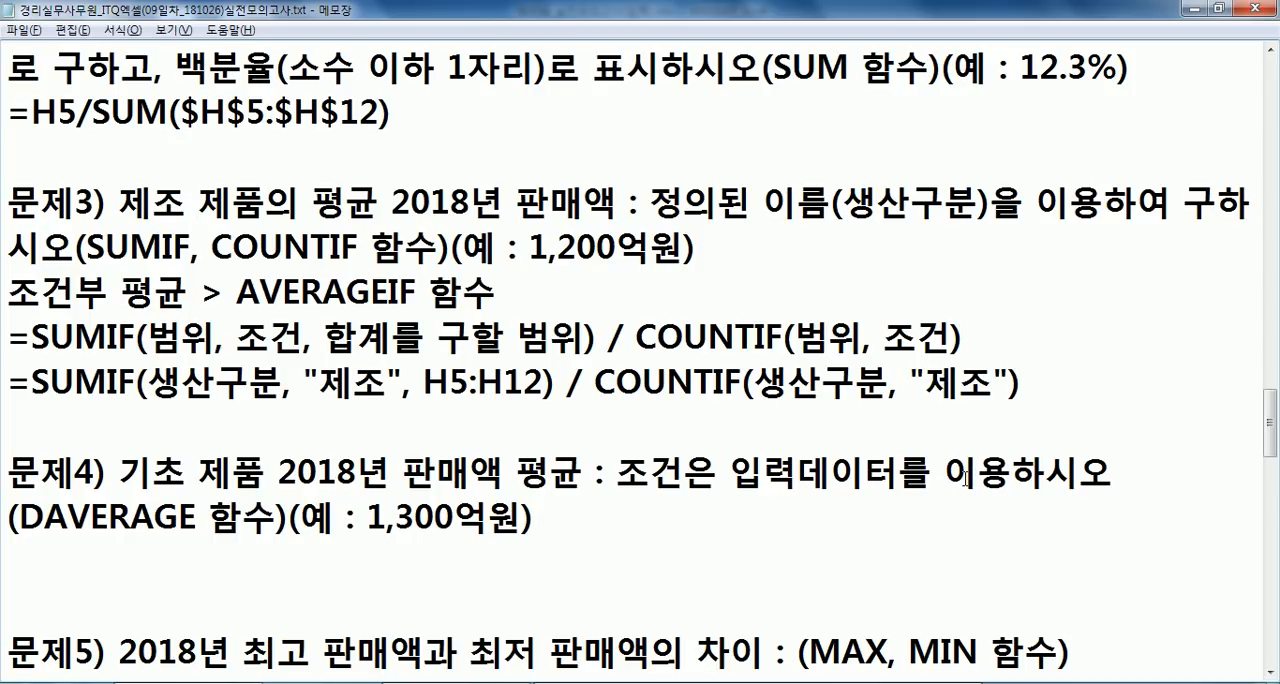
- Add a blank line beneath the 문제4) question in the notes and place the text cursor there
scroll(953, 478, down, 1)
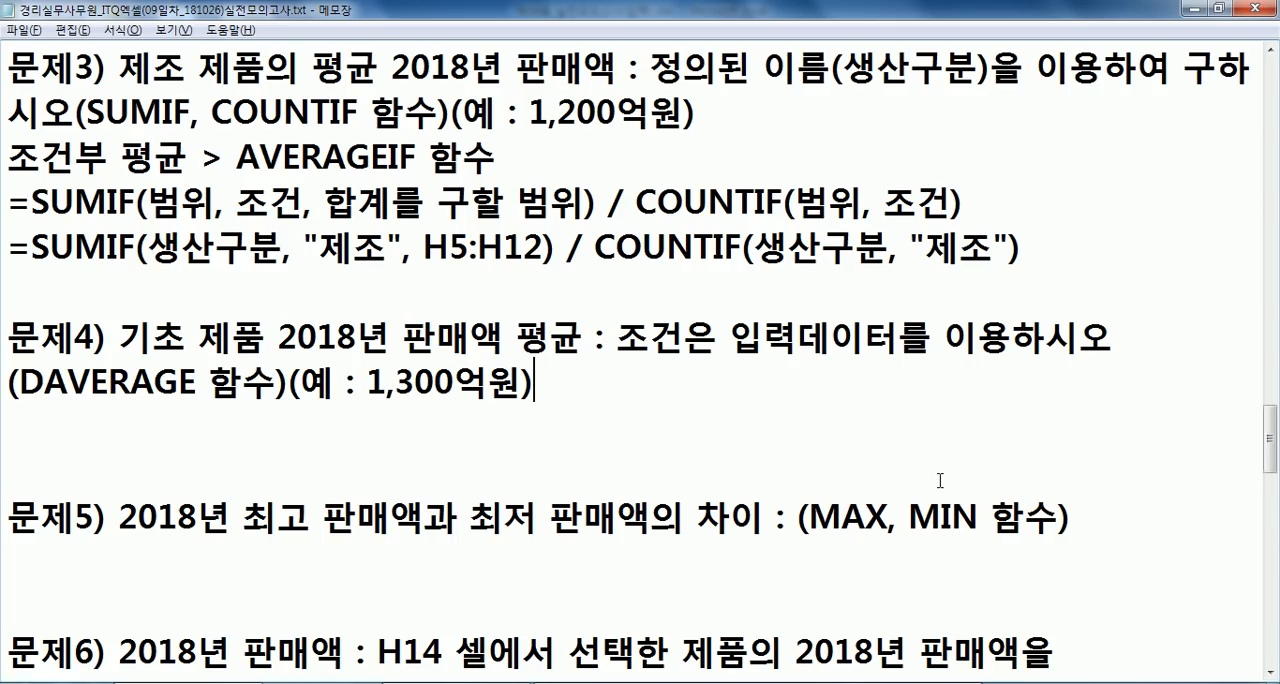
key(Return)
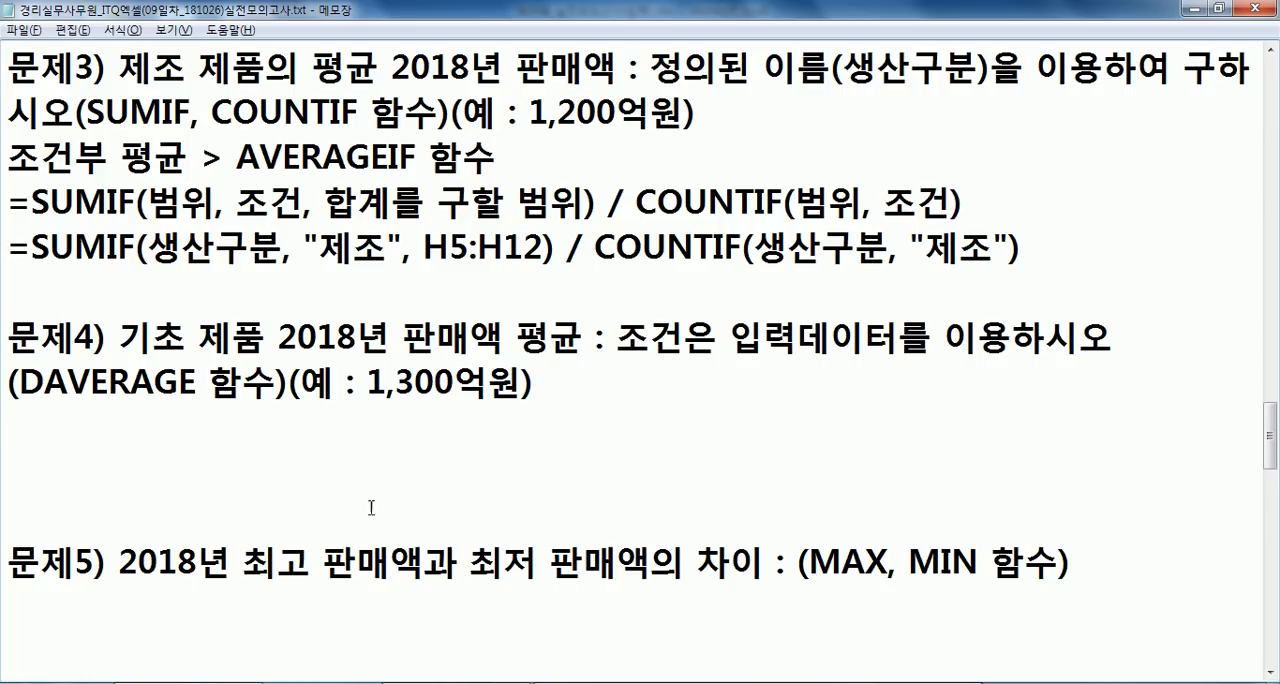
drag(20, 382, 262, 374)
click(251, 412)
- Examine the DAVERAGE arguments in the workbook: table range B4:H12, field heading H4 and the 분류/기초 criteria E4:E5, against question 문제4)
key(alt+Tab)
drag(86, 282, 596, 446)
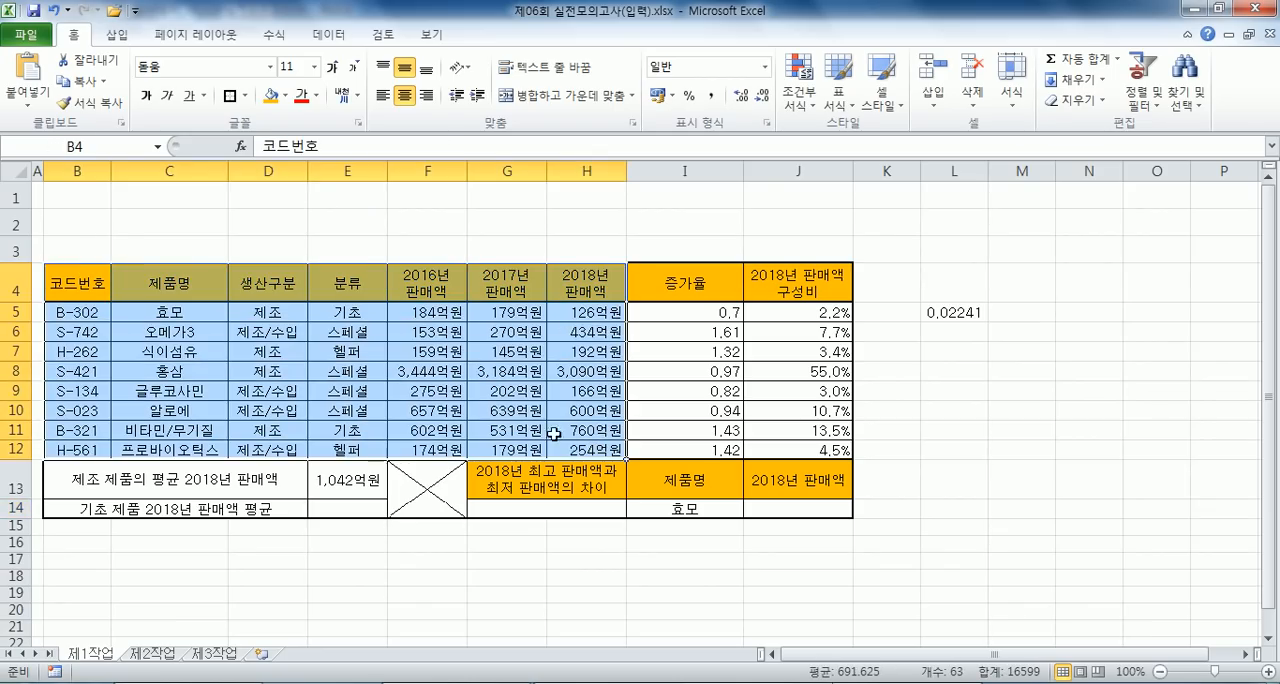
drag(341, 285, 349, 319)
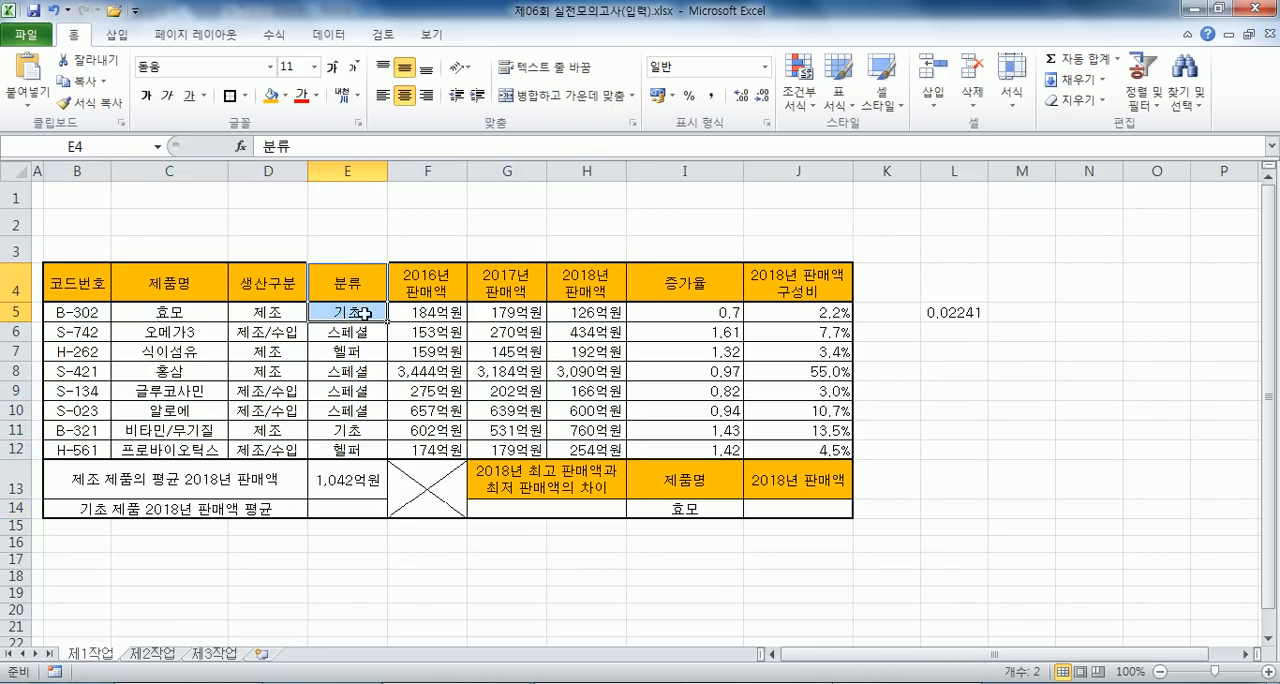
key(alt+Tab)
key(alt+Tab)
drag(588, 290, 578, 347)
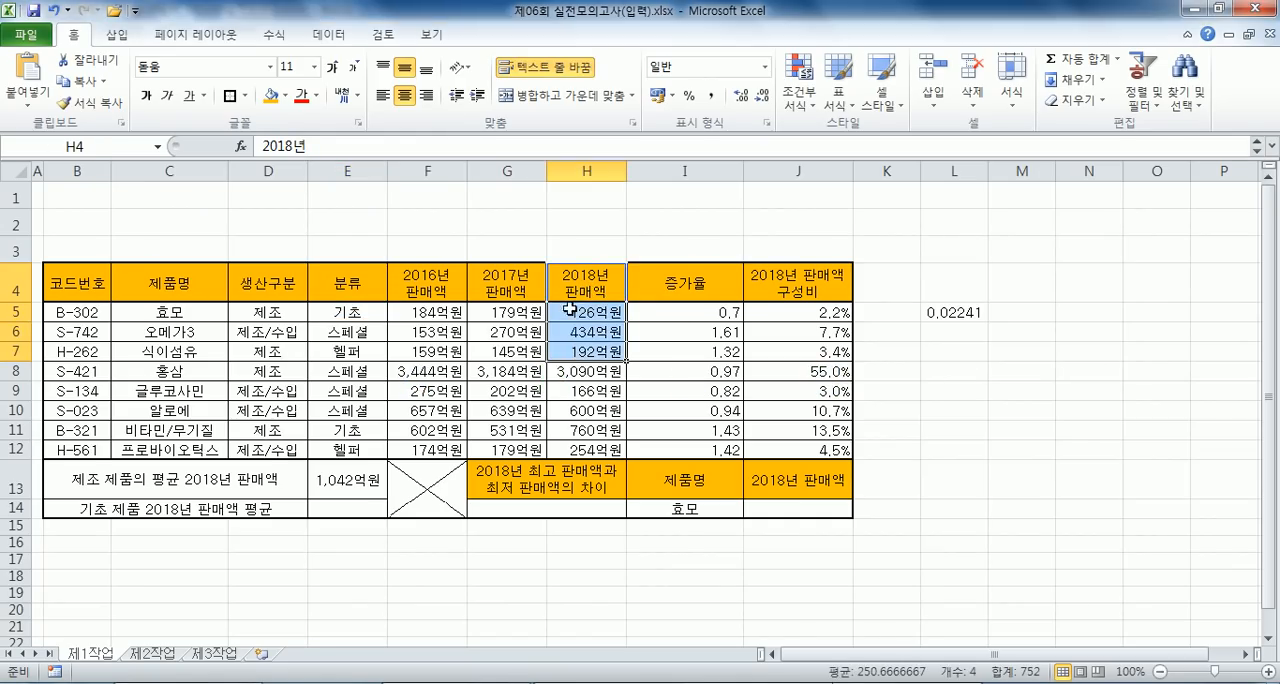
click(577, 285)
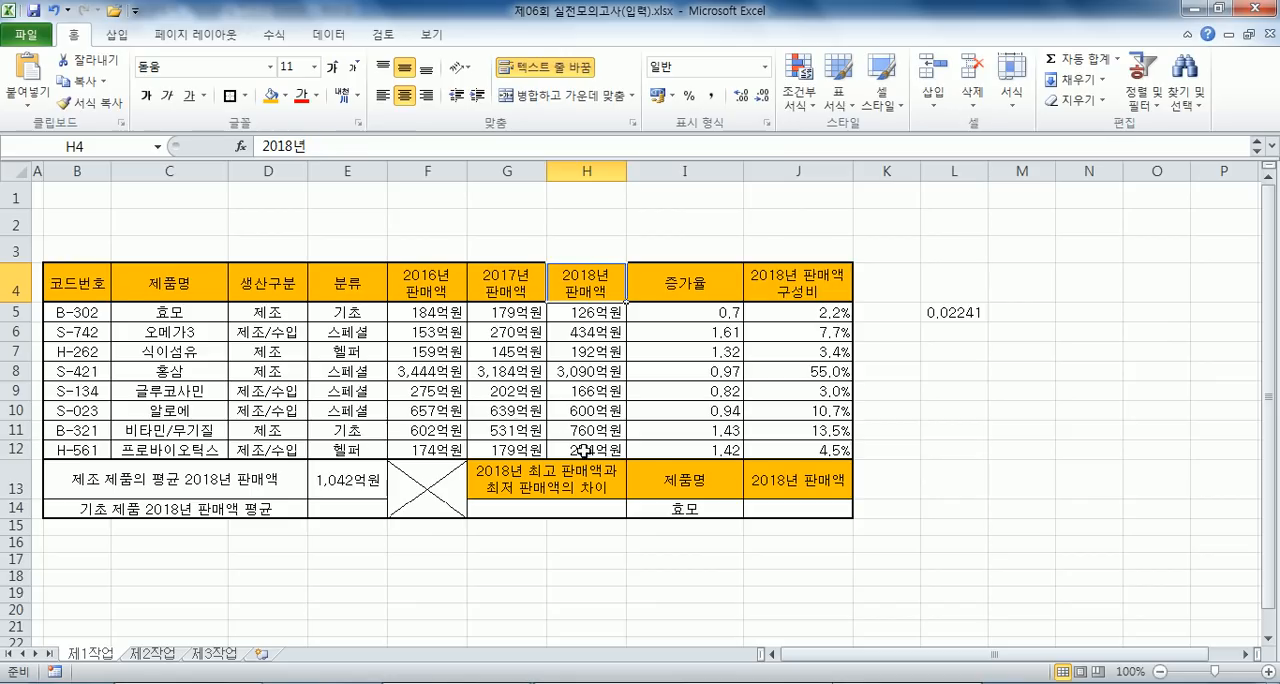
drag(83, 283, 571, 449)
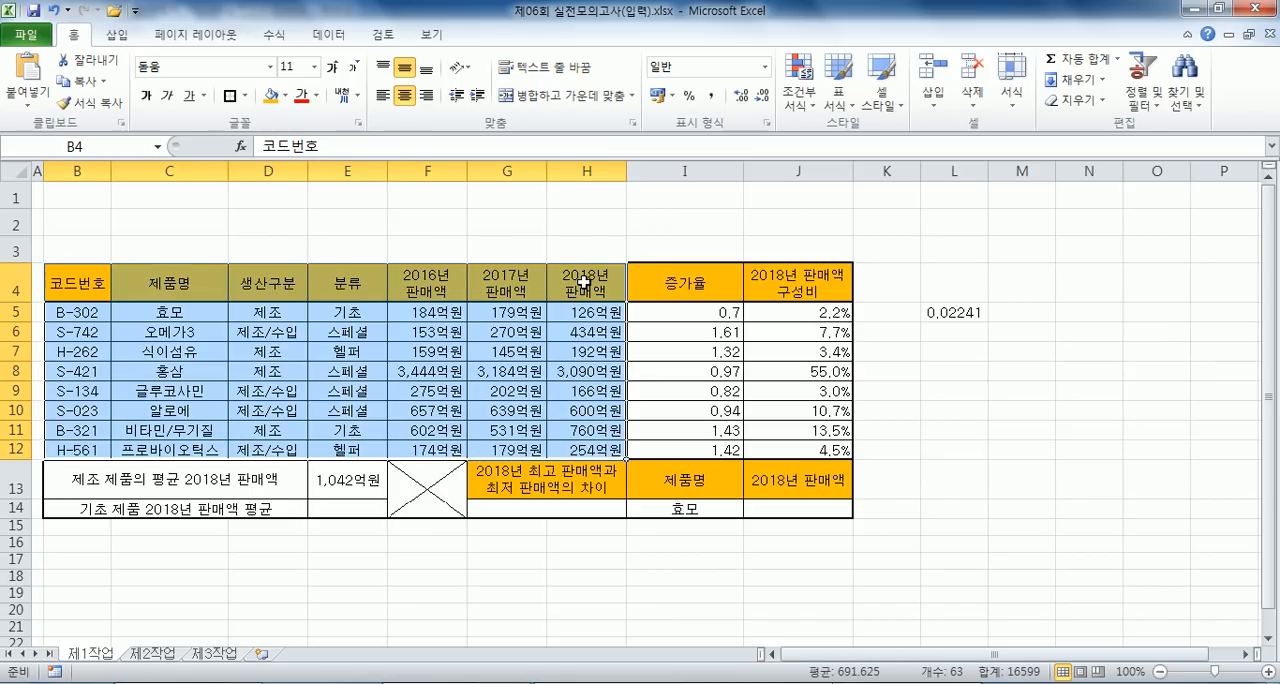
click(585, 284)
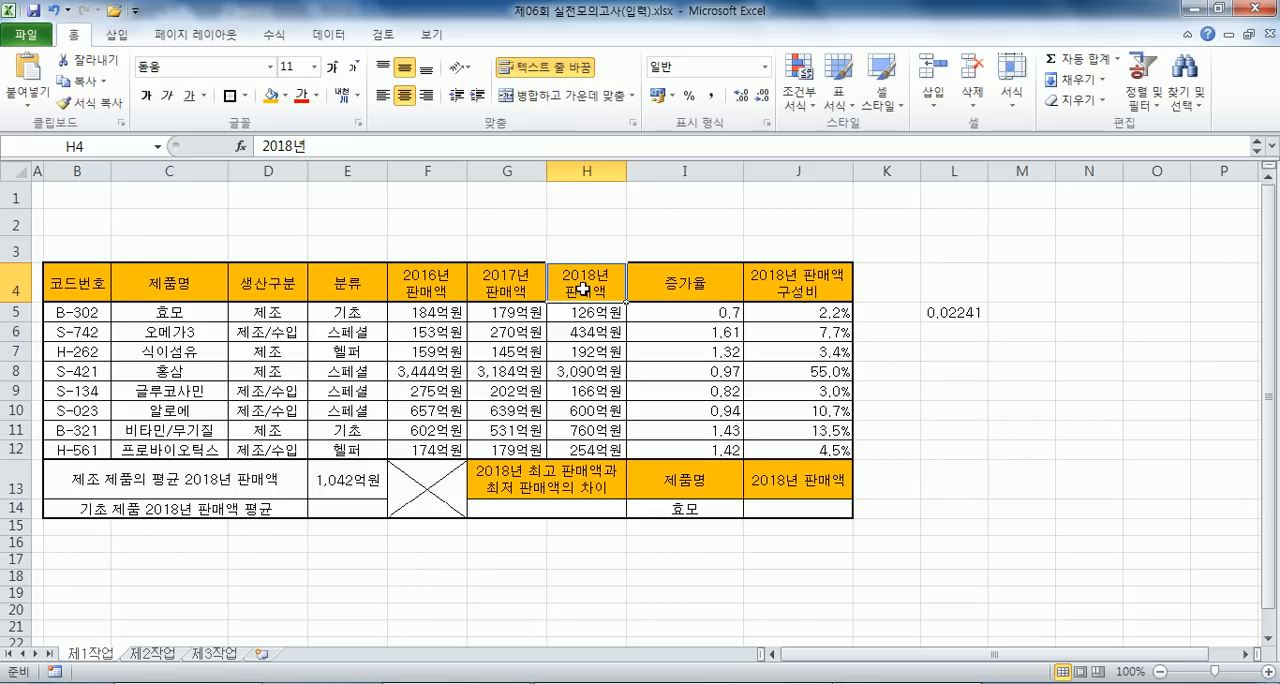
drag(356, 273, 356, 313)
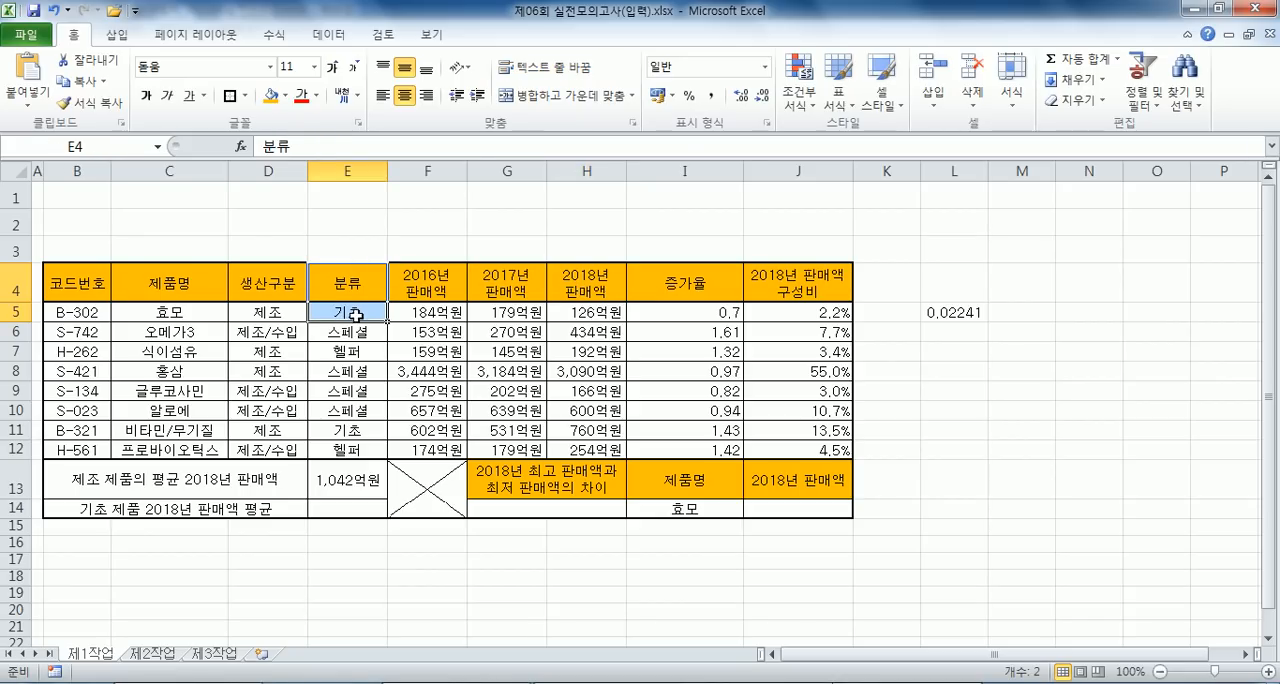
key(alt+Tab)
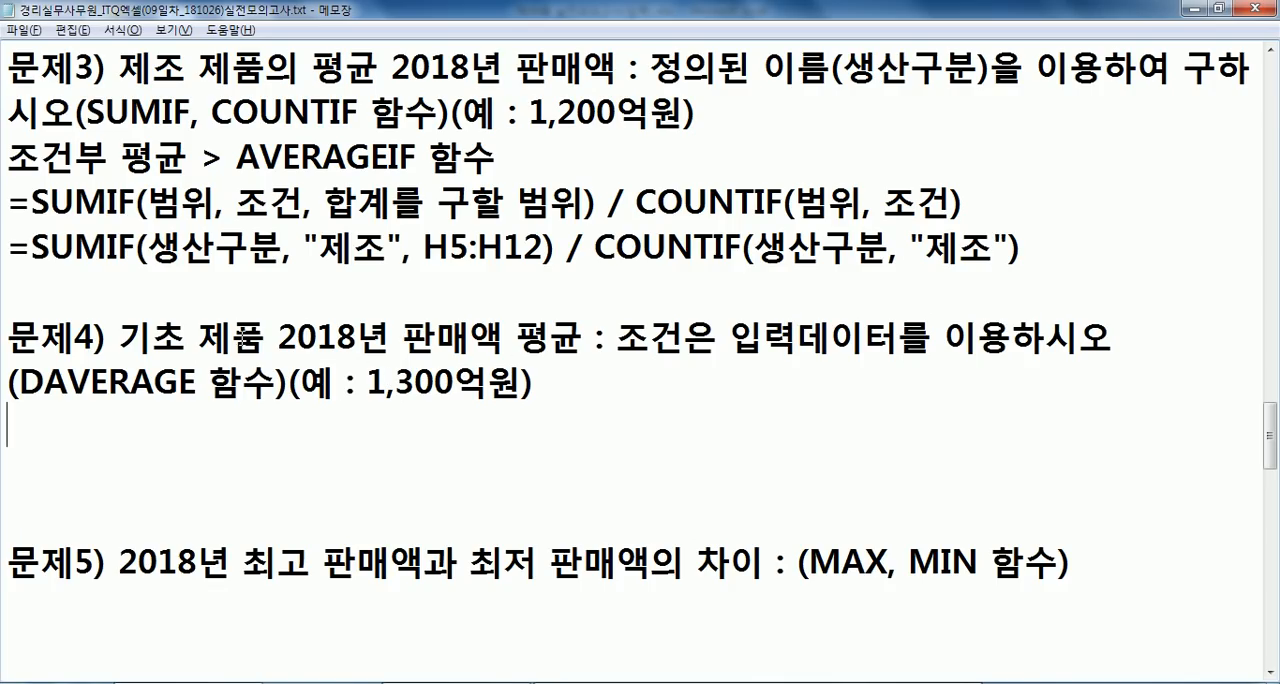
- Return to the workbook and clear the leftover value in cell L5
key(alt+Tab)
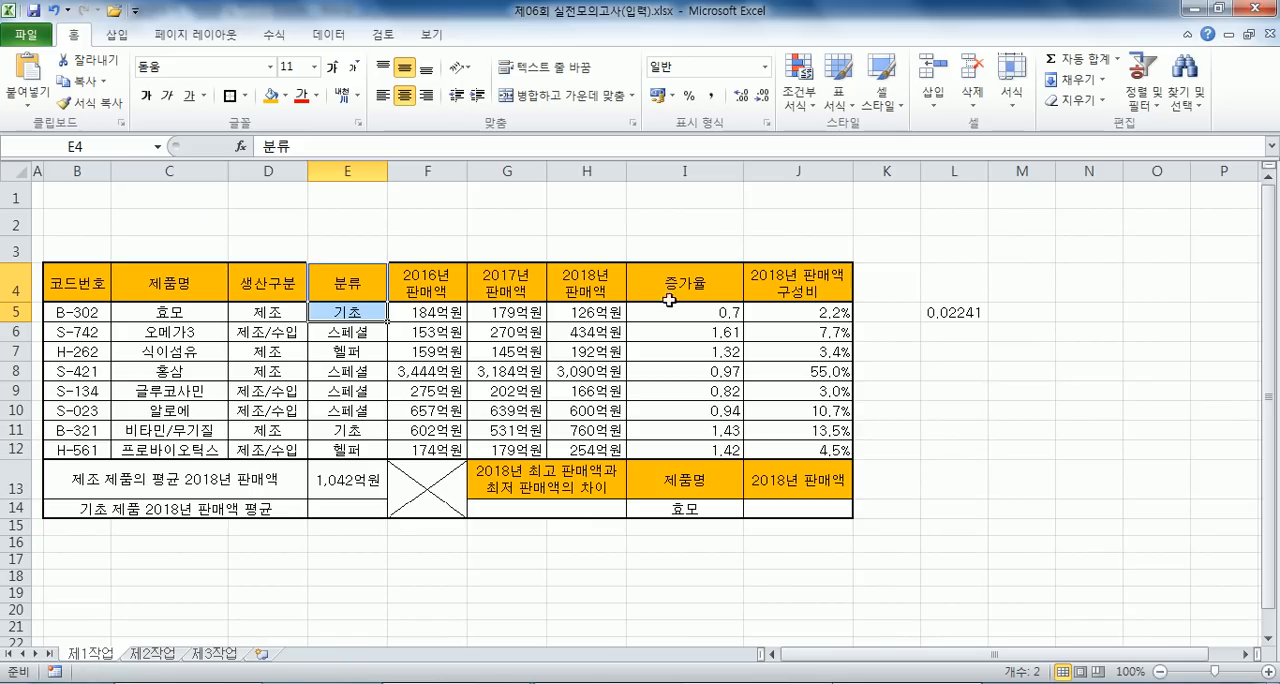
click(936, 313)
key(Delete)
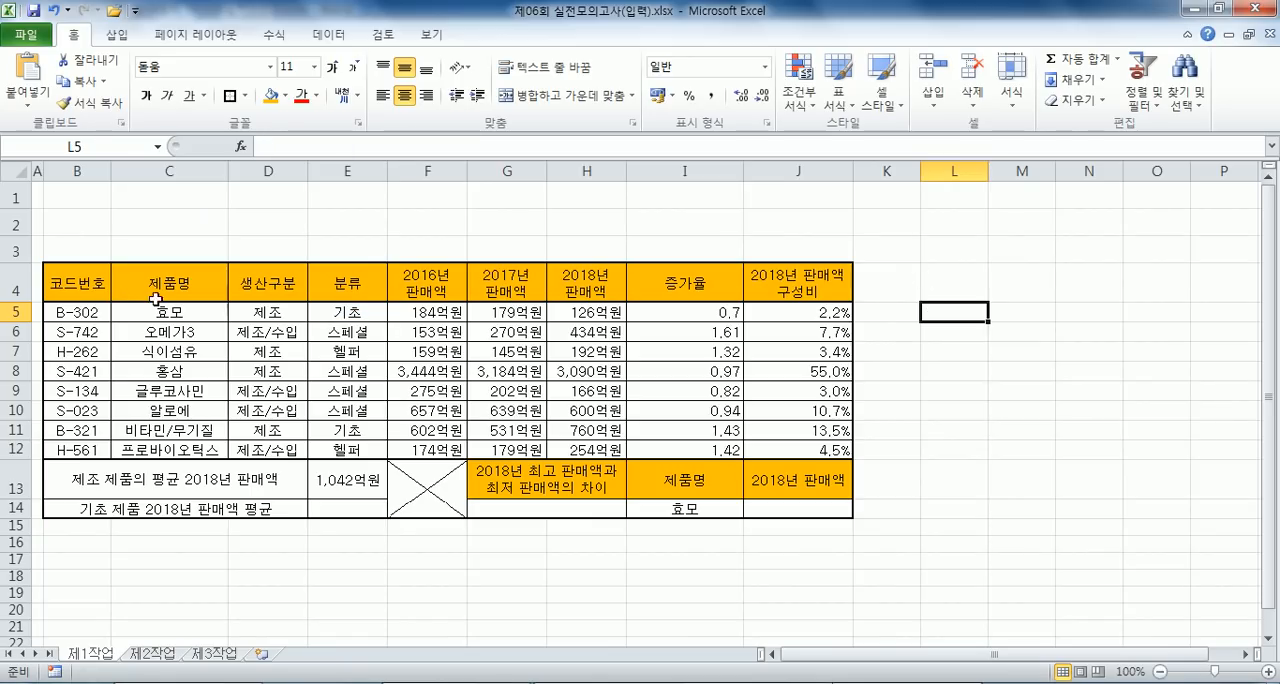
- Examine the table with and without its heading row 4, comparing the 분류 data and the 2018년 판매액 ranges H5:H12 and H4:H12
drag(57, 283, 651, 429)
click(507, 370)
drag(415, 312, 420, 450)
drag(84, 312, 805, 447)
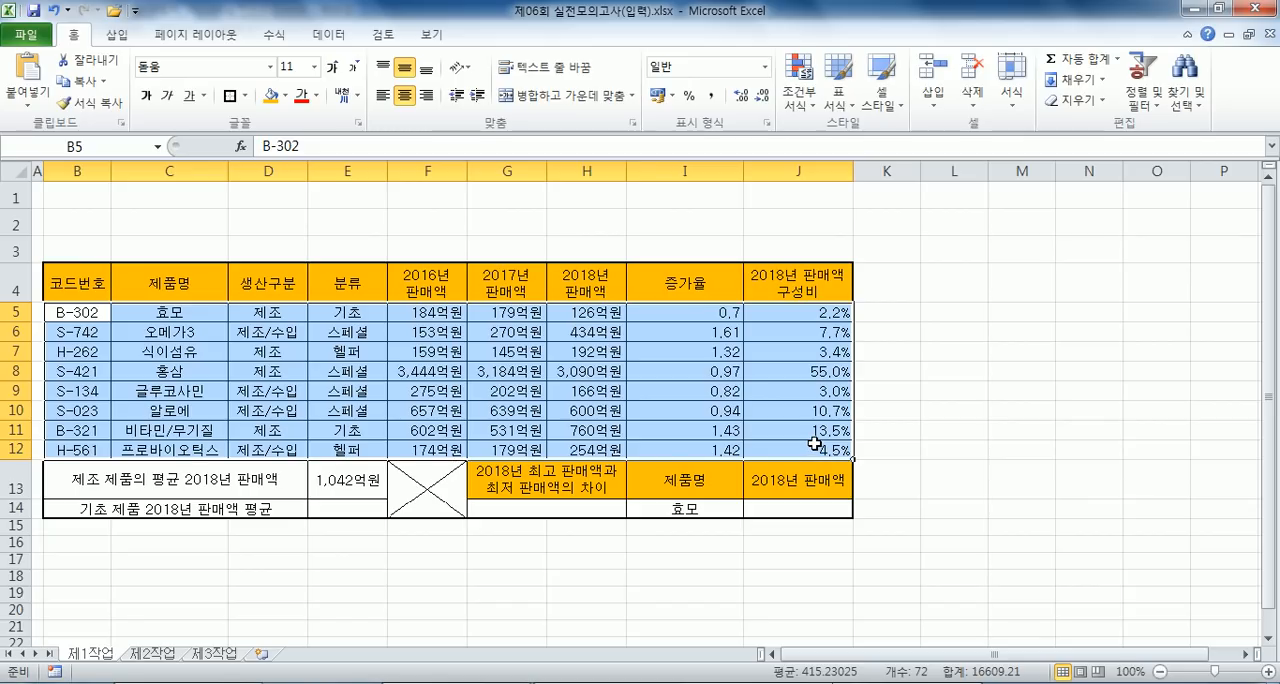
click(14, 285)
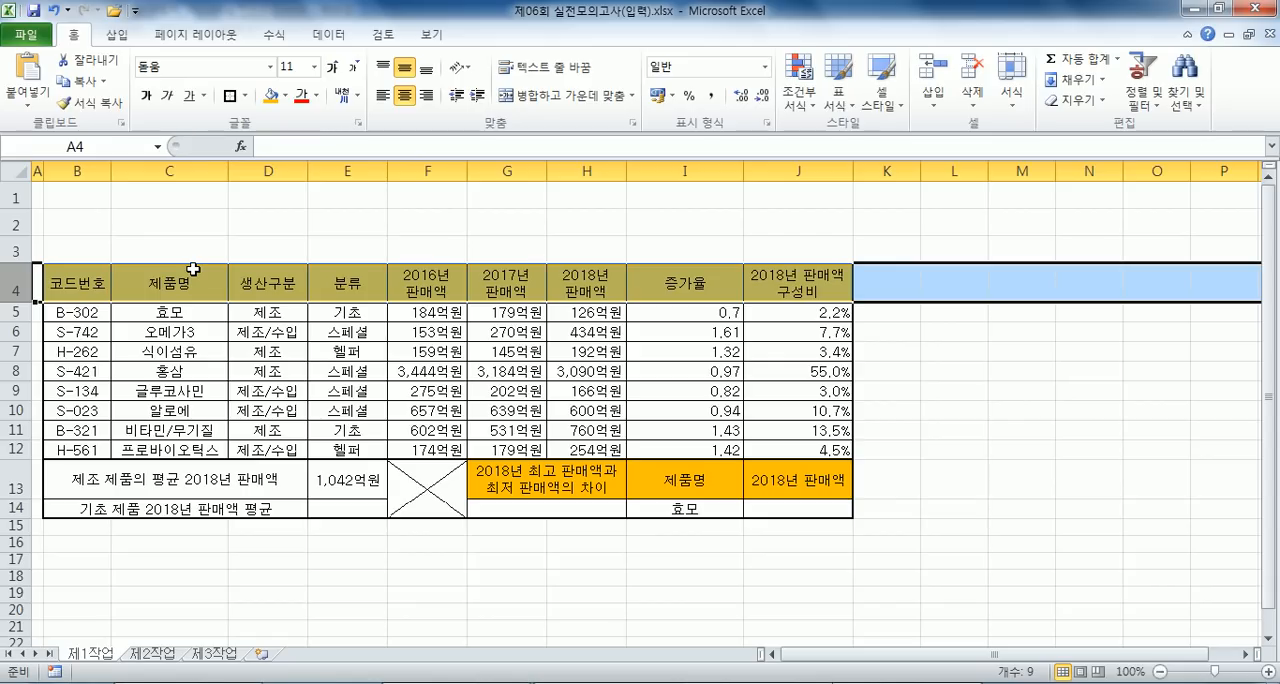
drag(320, 313, 321, 392)
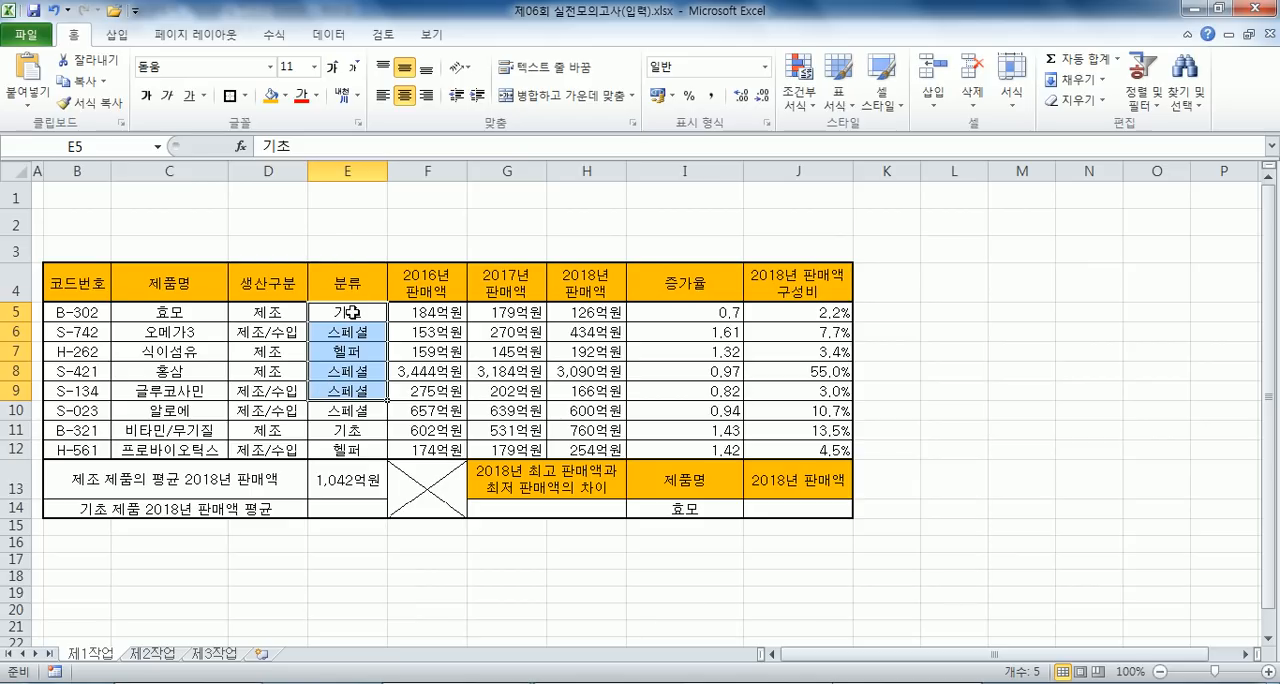
drag(364, 313, 343, 450)
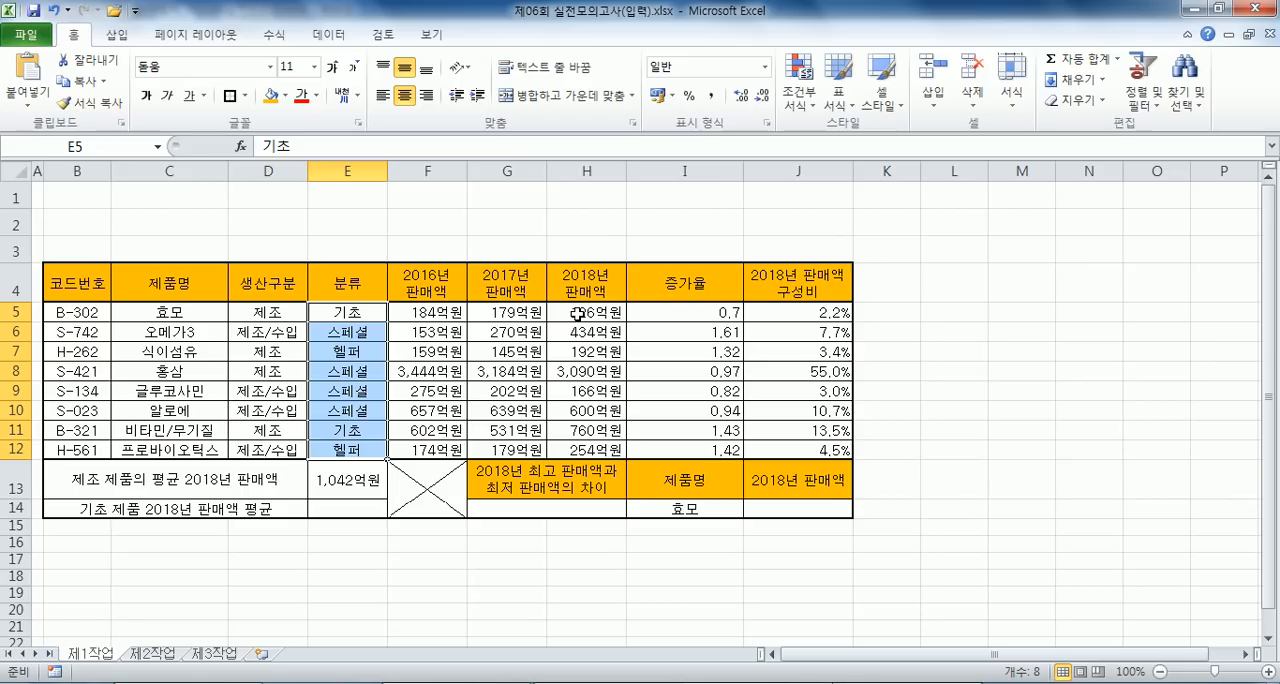
drag(578, 313, 574, 445)
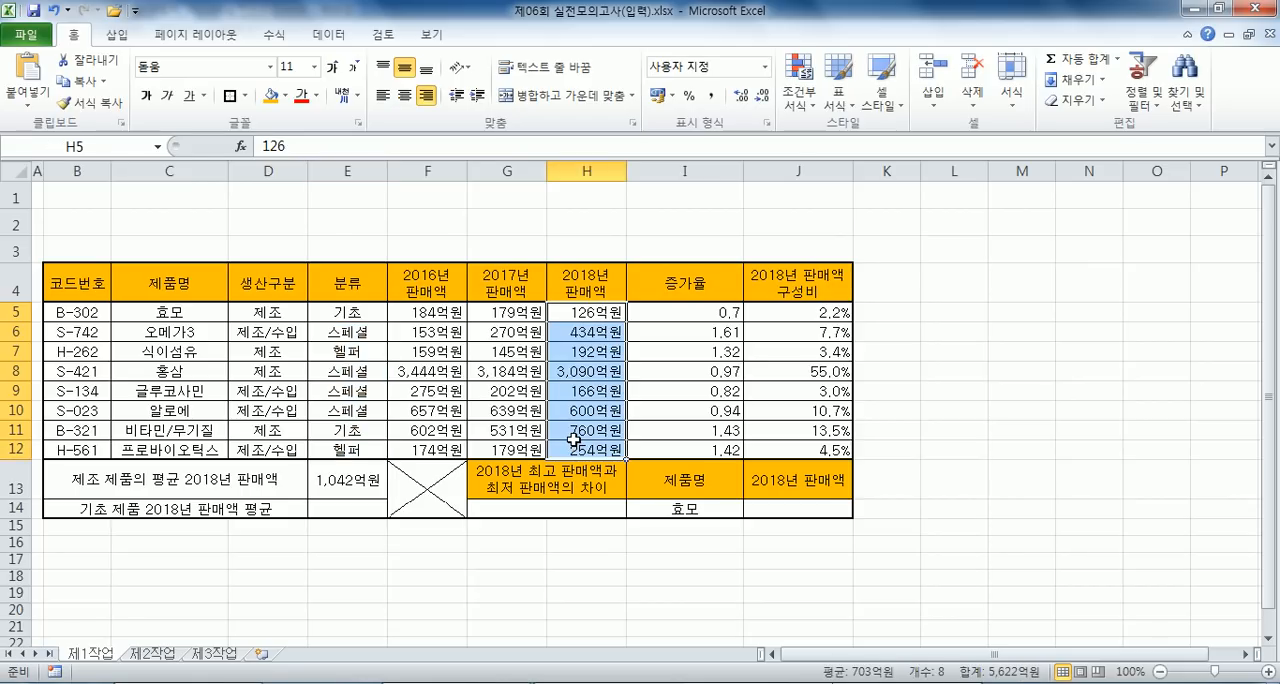
drag(586, 274, 585, 446)
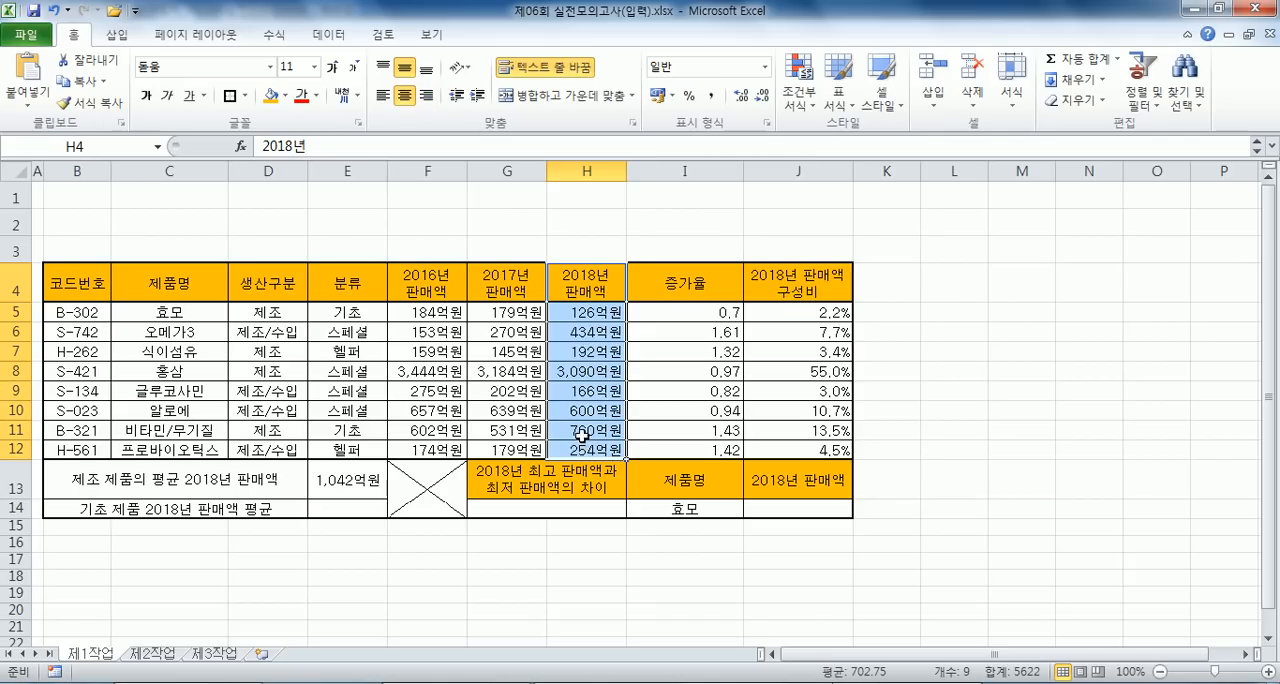
click(577, 283)
click(575, 310)
drag(574, 279, 585, 447)
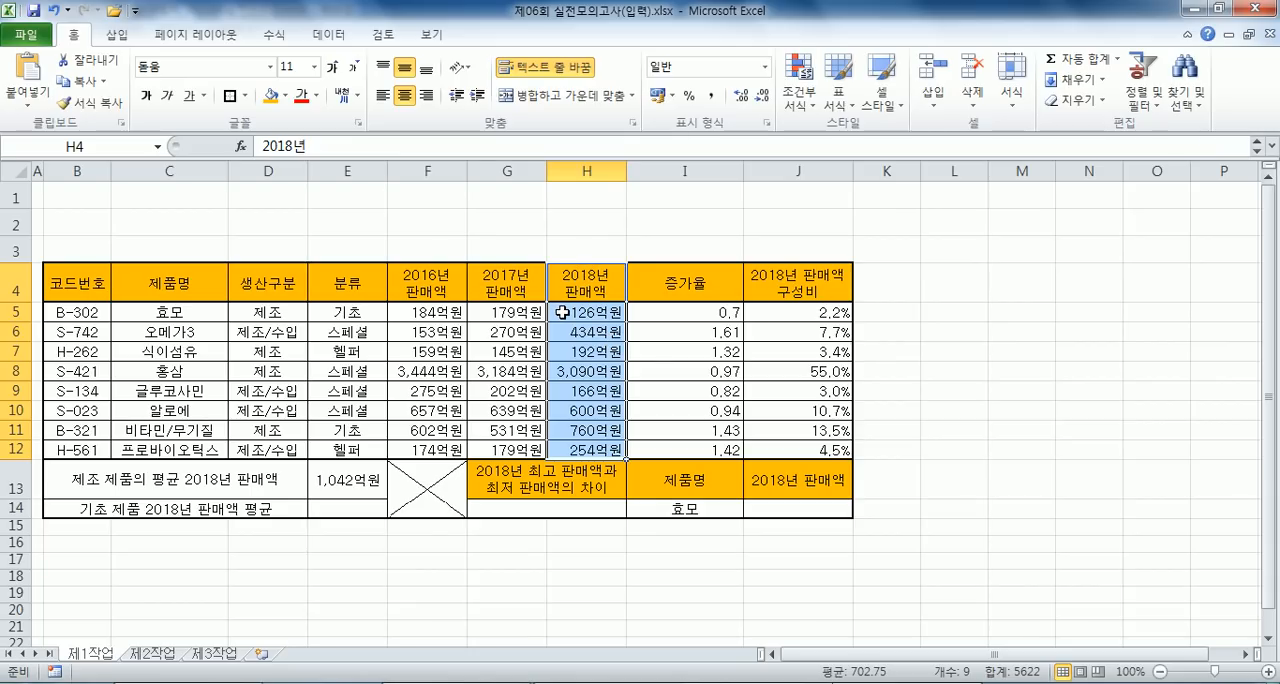
- Enter =SUM(H4:H12) in cell H2 to total the 2018년 판매액 column including its heading
click(596, 214)
text(=녀ㅡ)
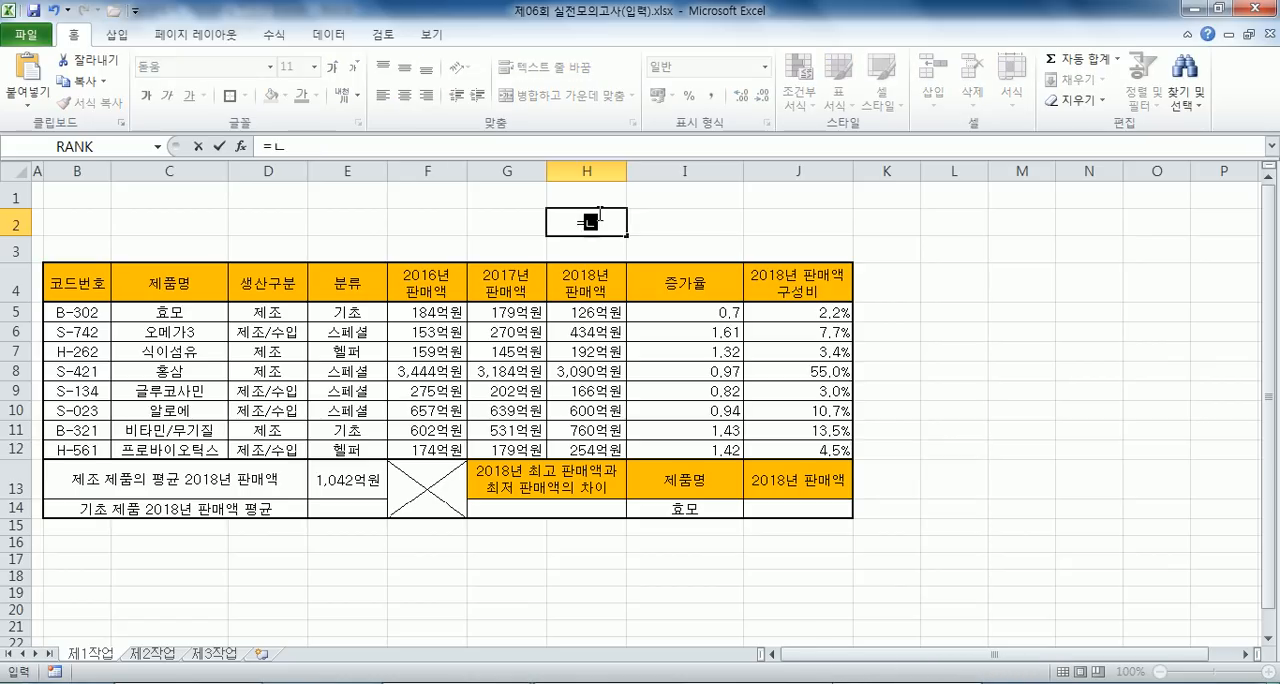
text(()
drag(600, 292, 594, 449)
key(Return)
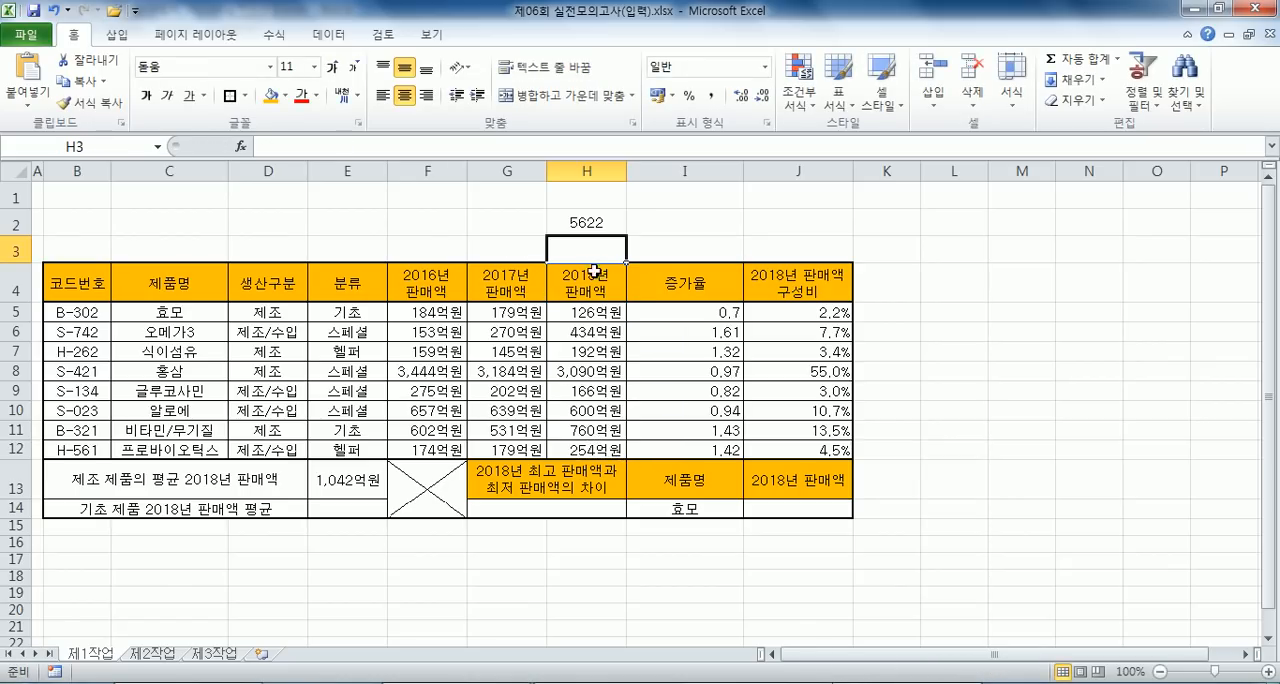
- Enter =SUM(H5:H12) in cell H3 to total the 2018년 판매액 column without its heading
text(=SUM()
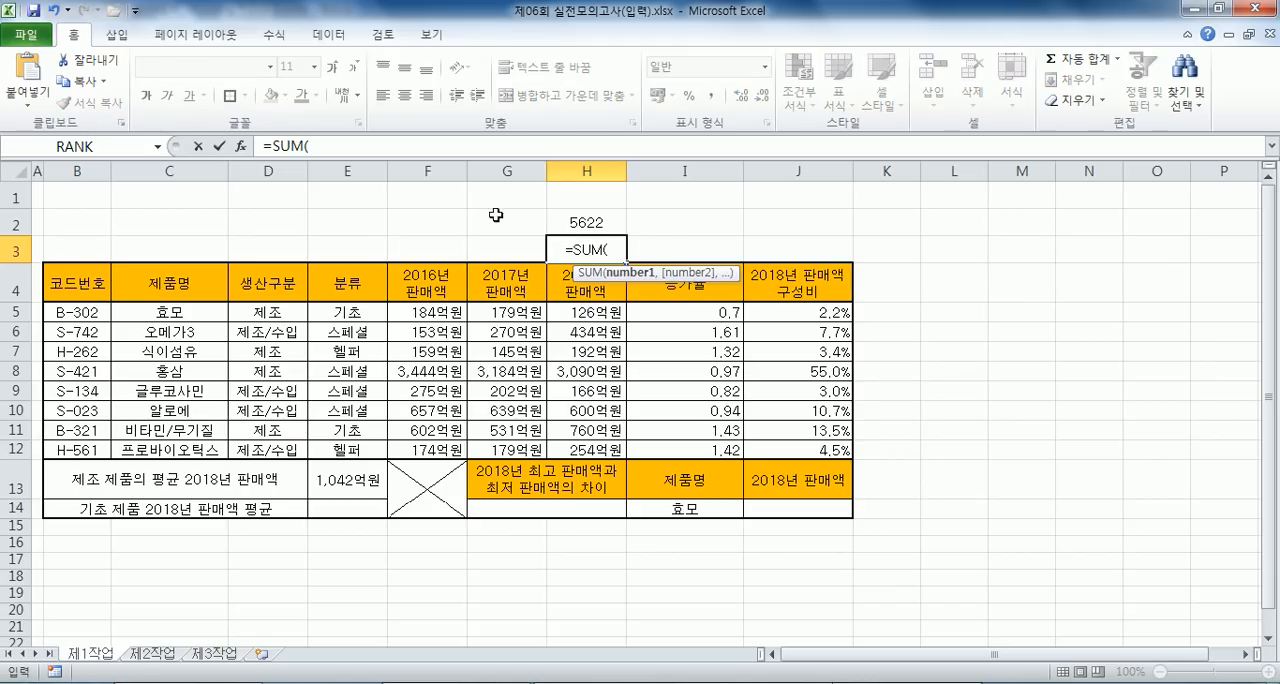
drag(585, 313, 579, 451)
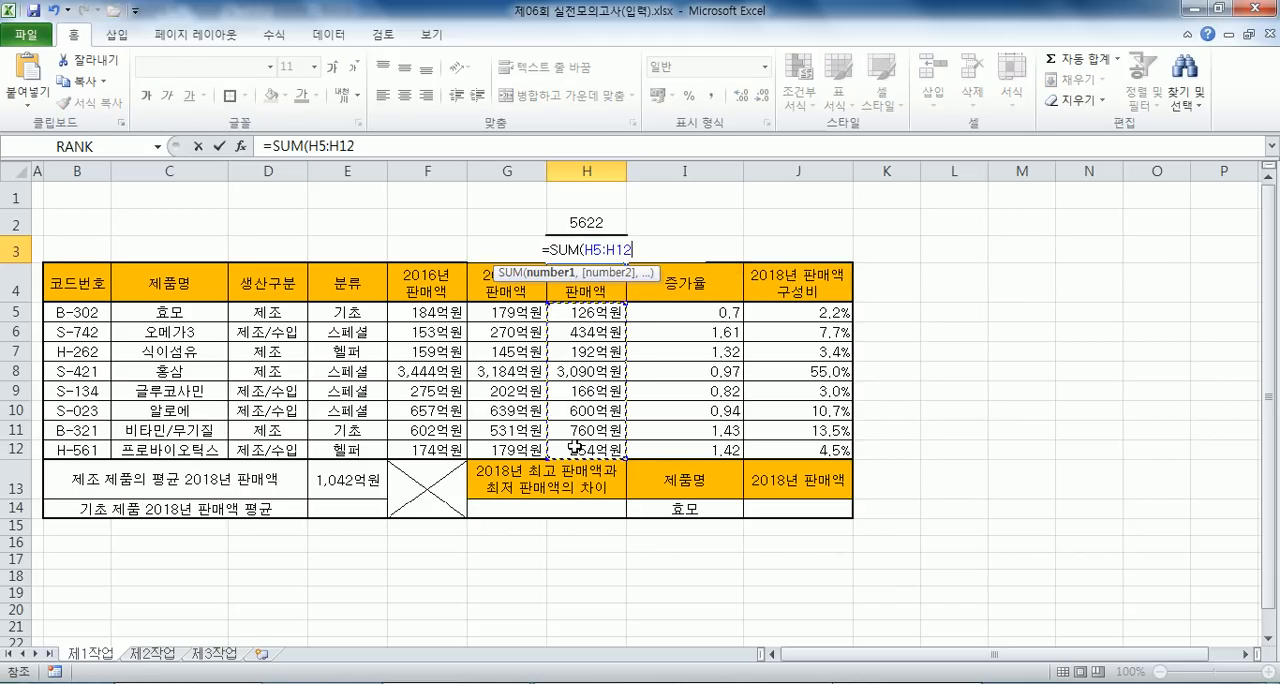
key(Return)
click(612, 249)
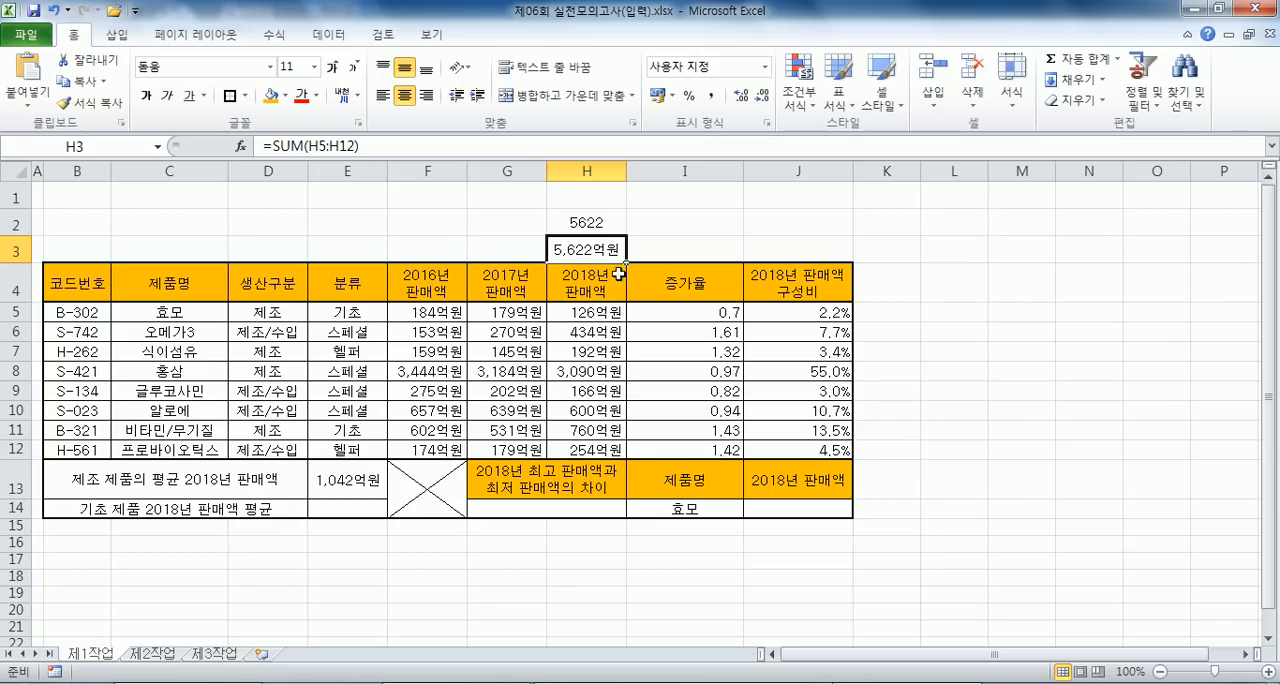
- Review which cells the SUM formula in H2 covers and compare them with the year heading cells of the sales columns
click(606, 229)
key(F2)
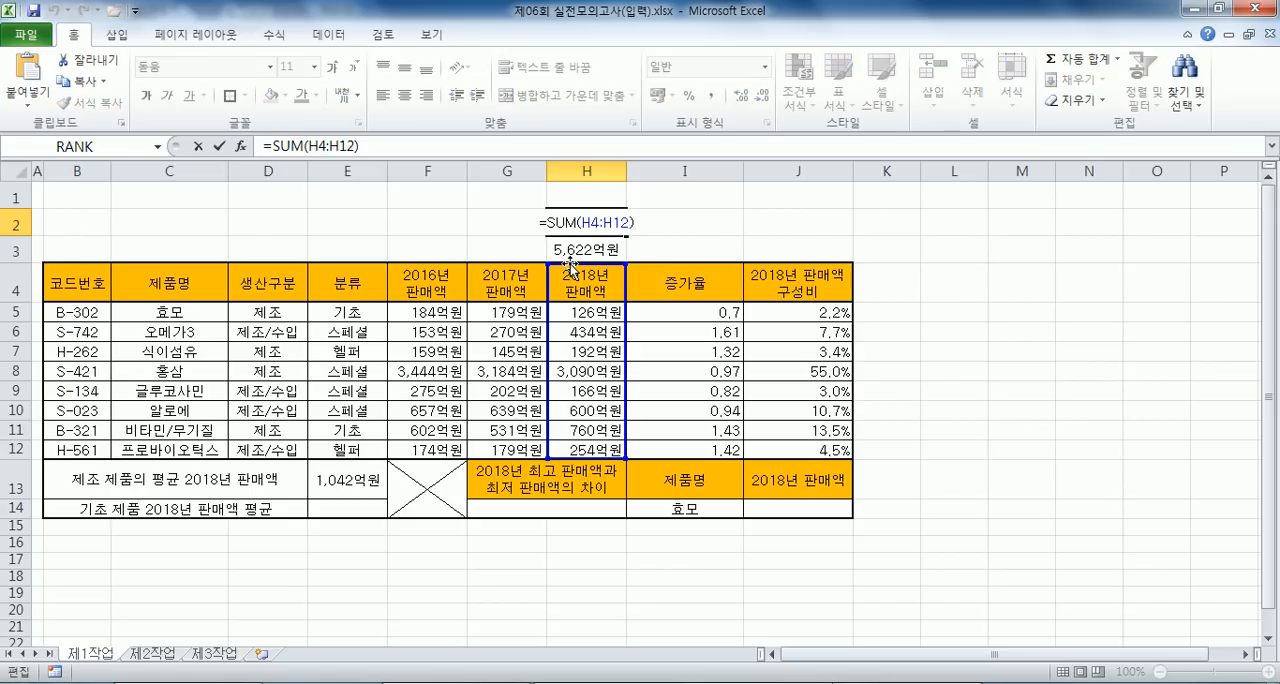
key(ctrl+Return)
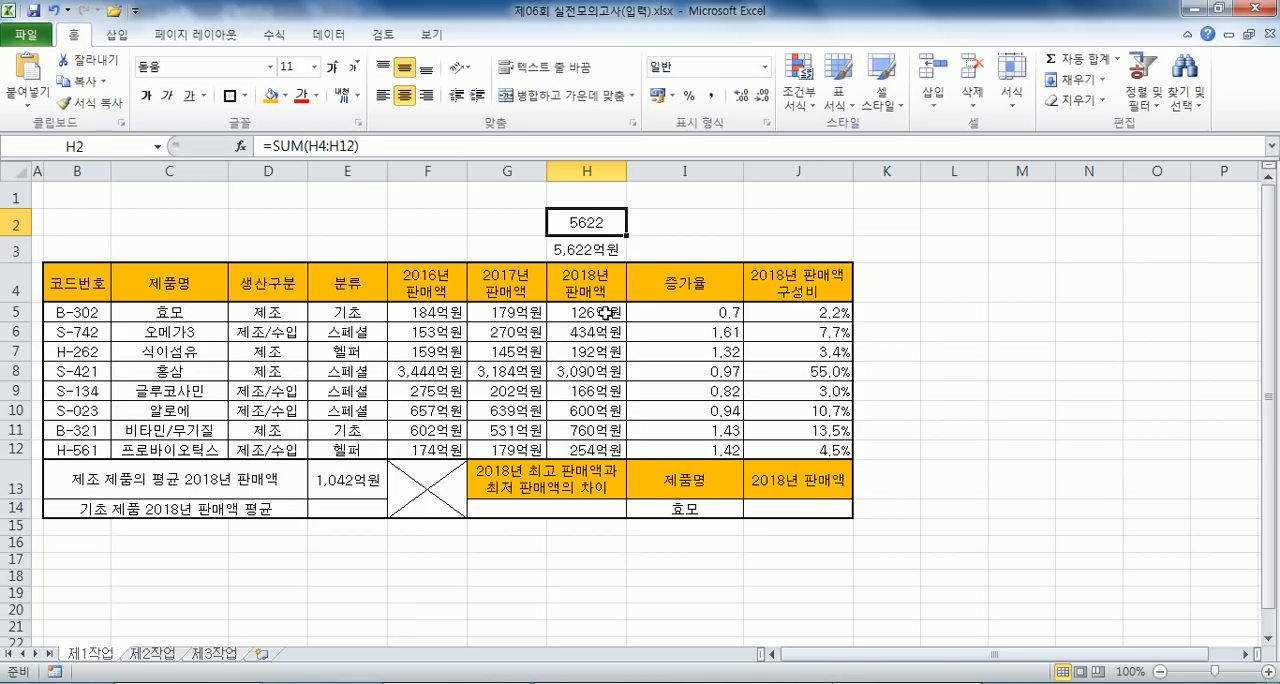
drag(590, 285, 595, 410)
drag(507, 285, 462, 388)
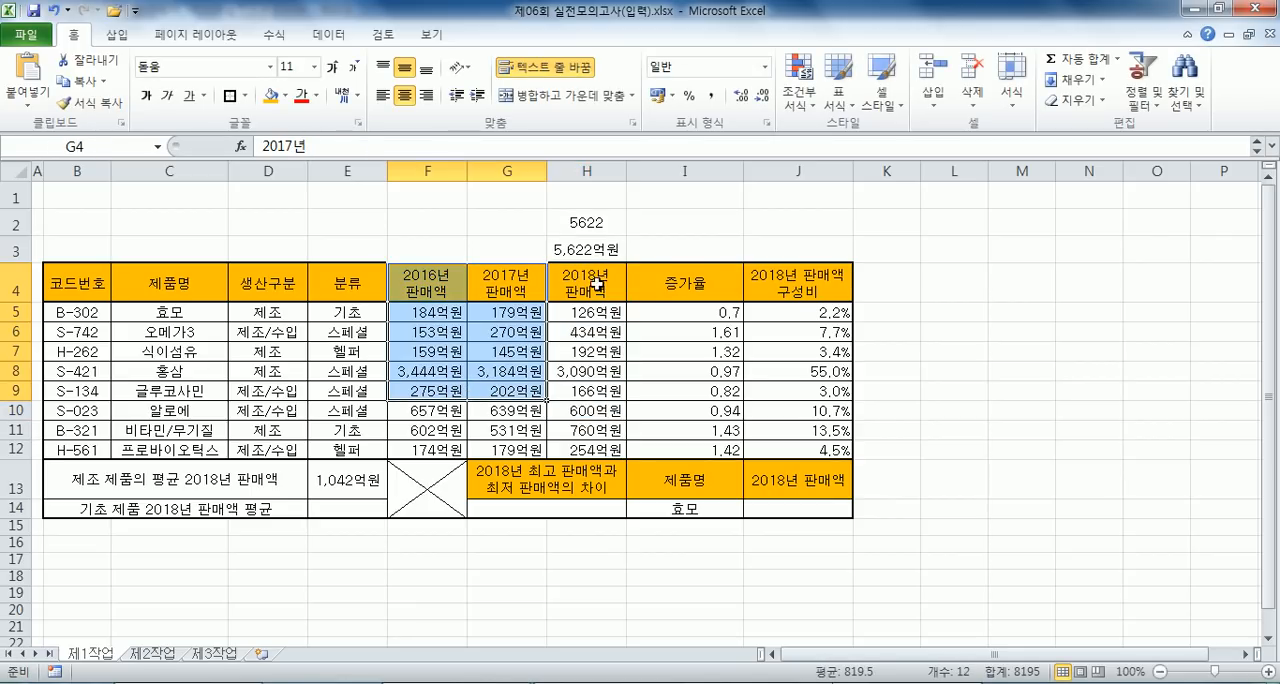
click(596, 285)
double_click(588, 224)
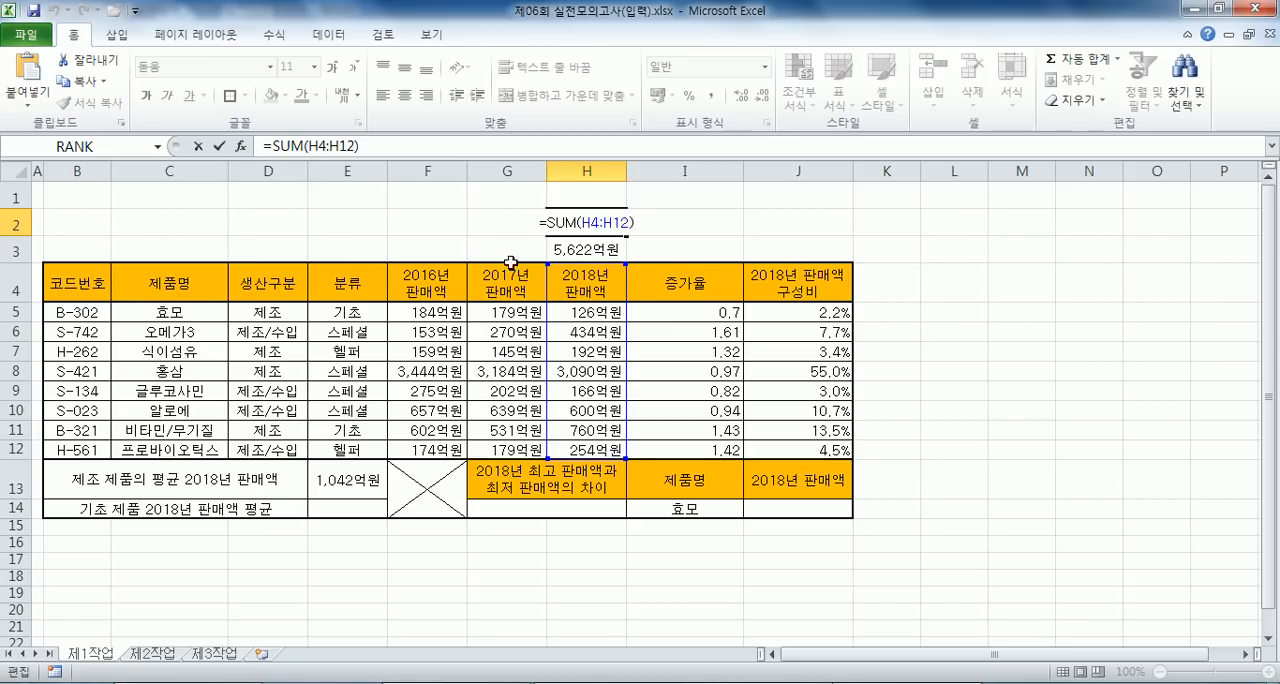
key(Escape)
- Compare the full table range B4:J12 with the data-only range B5:J12, checking which cell comes first in the 2018년 판매액 column
drag(58, 285, 790, 450)
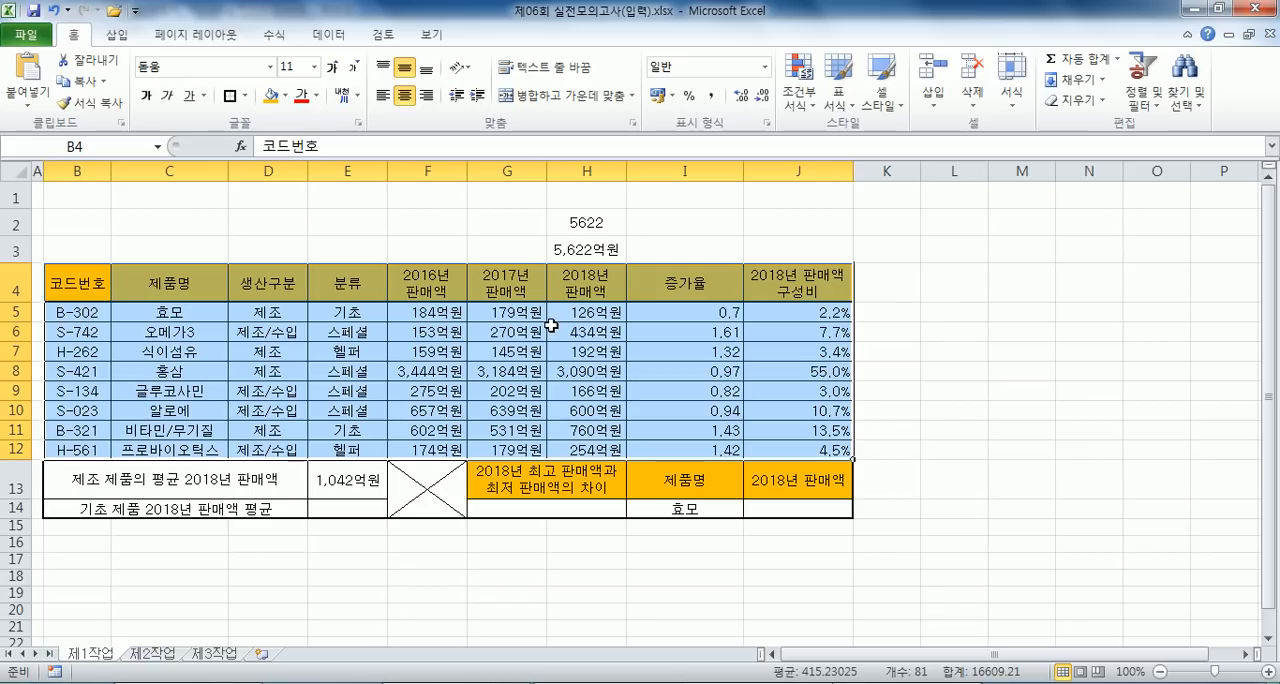
drag(100, 312, 774, 443)
key(Tab)
key(Tab)
key(Tab)
key(Tab)
key(Tab)
key(Tab)
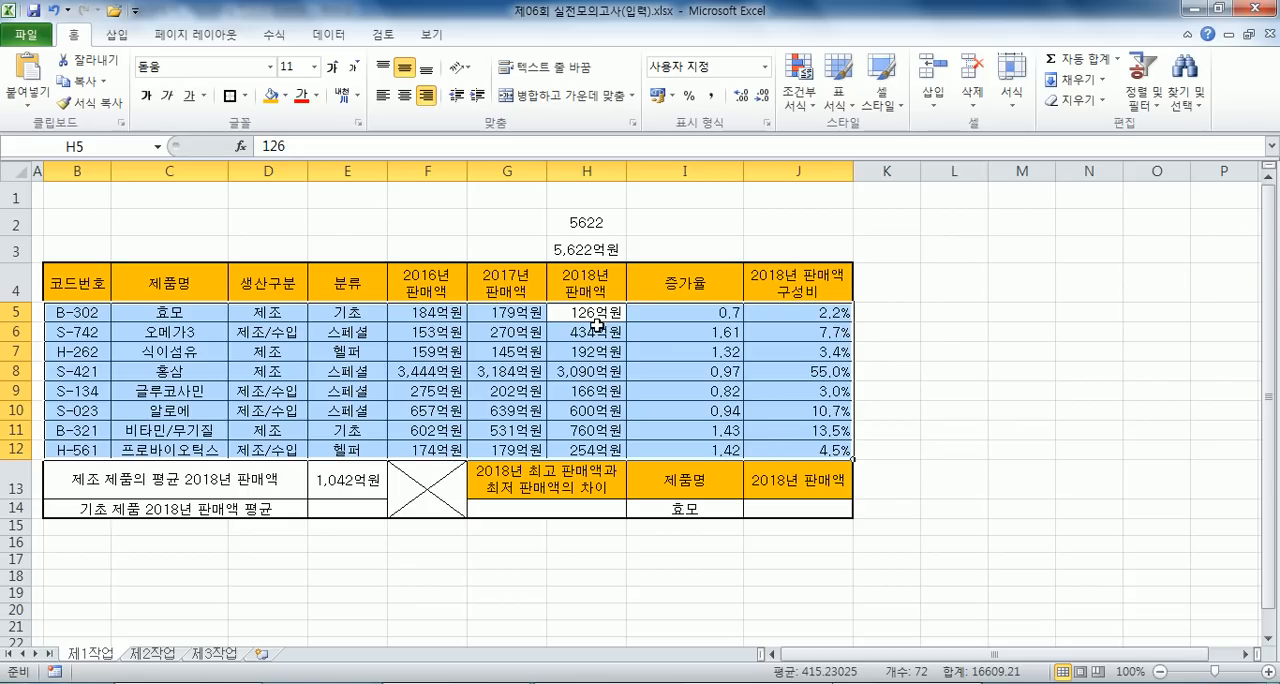
drag(73, 298, 773, 441)
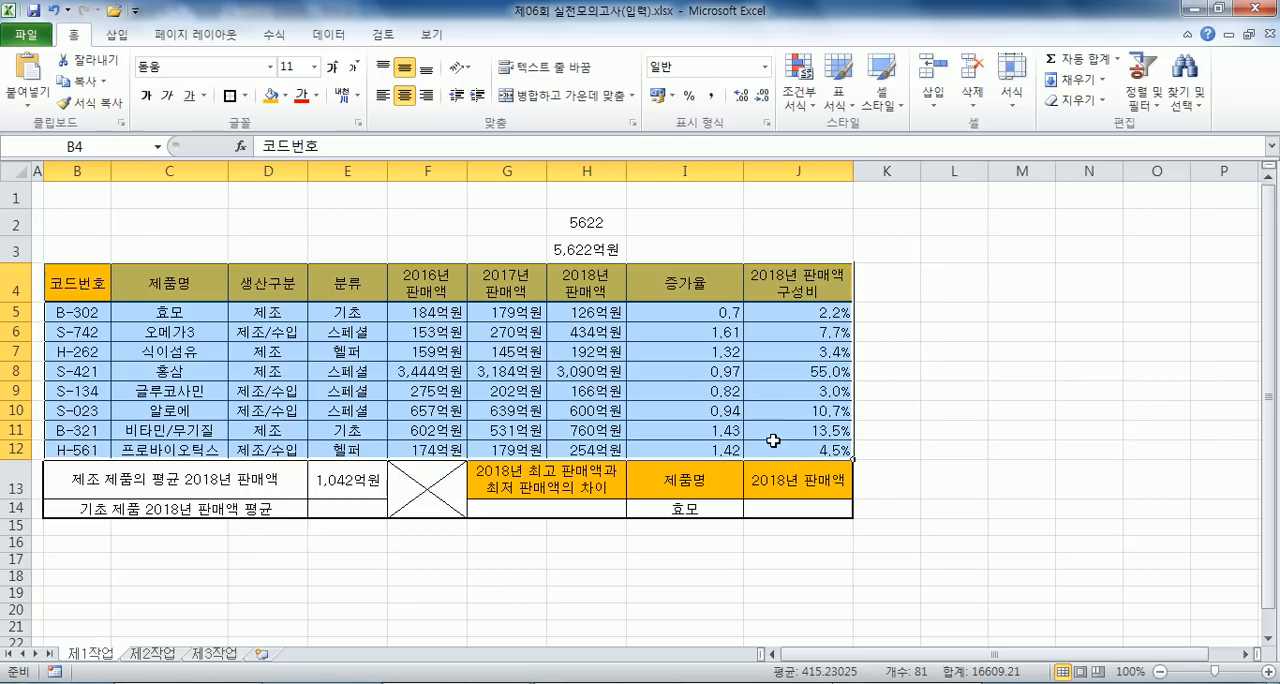
key(Tab)
key(Tab)
key(Tab)
key(Tab)
key(Tab)
key(Tab)
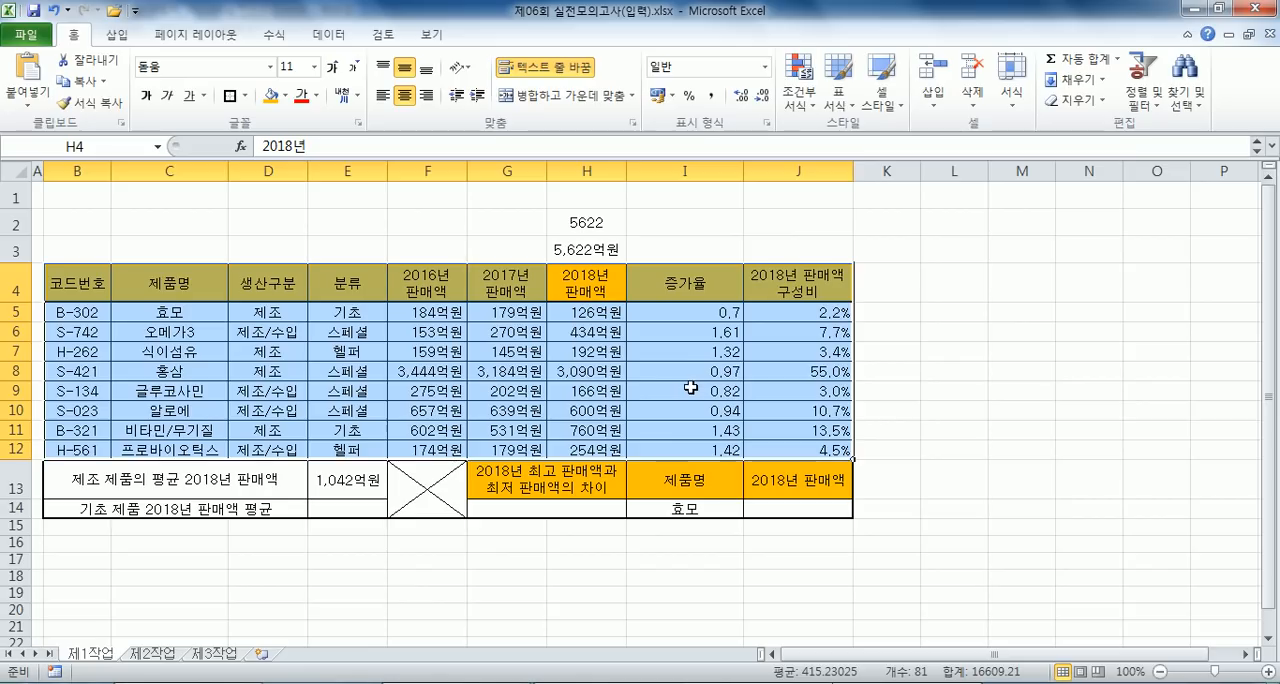
key(Return)
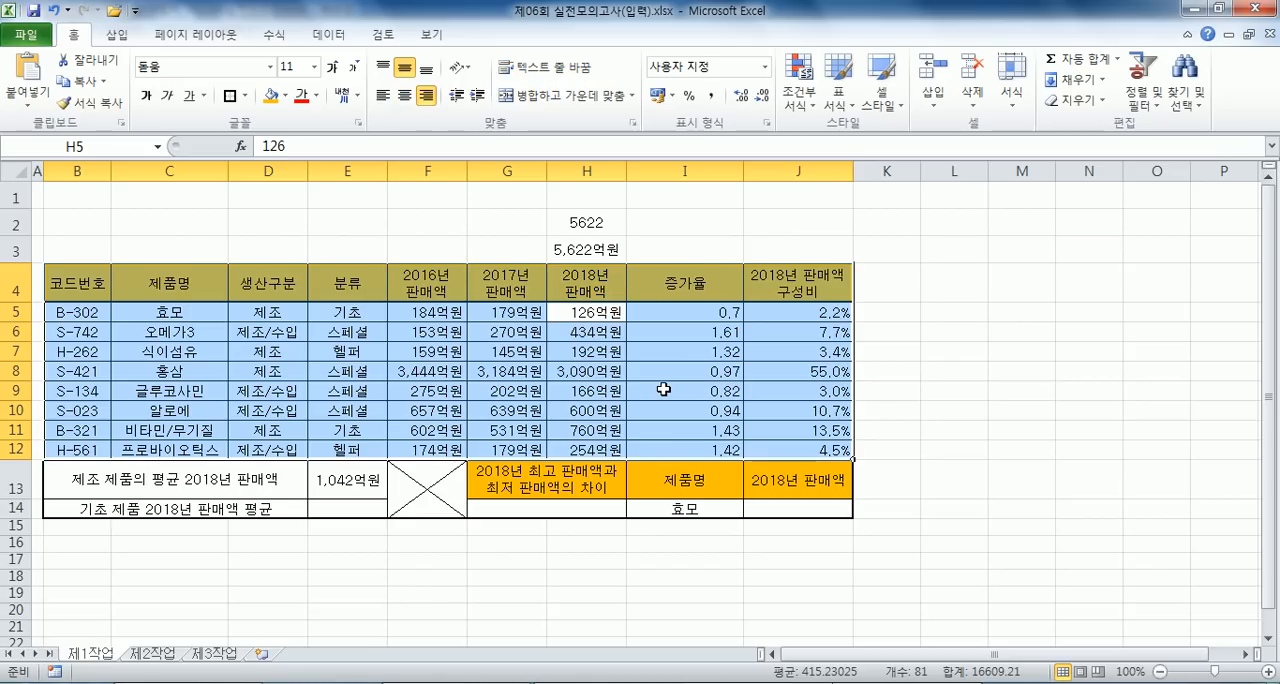
drag(80, 314, 777, 442)
key(Tab)
key(Tab)
key(Tab)
key(Tab)
key(Tab)
key(Tab)
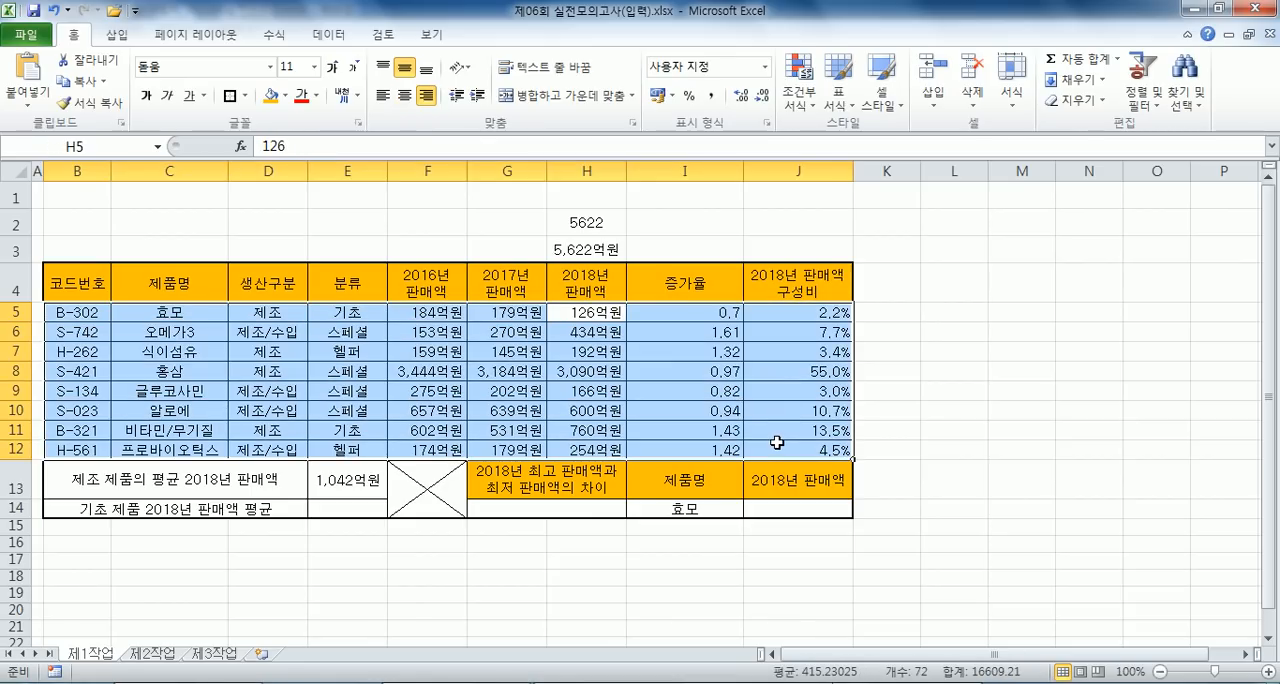
- Examine the 2018년 판매액 cells H4 and H12 within range B4:J12, selecting the range from its first cell and from its last cell
drag(80, 284, 790, 442)
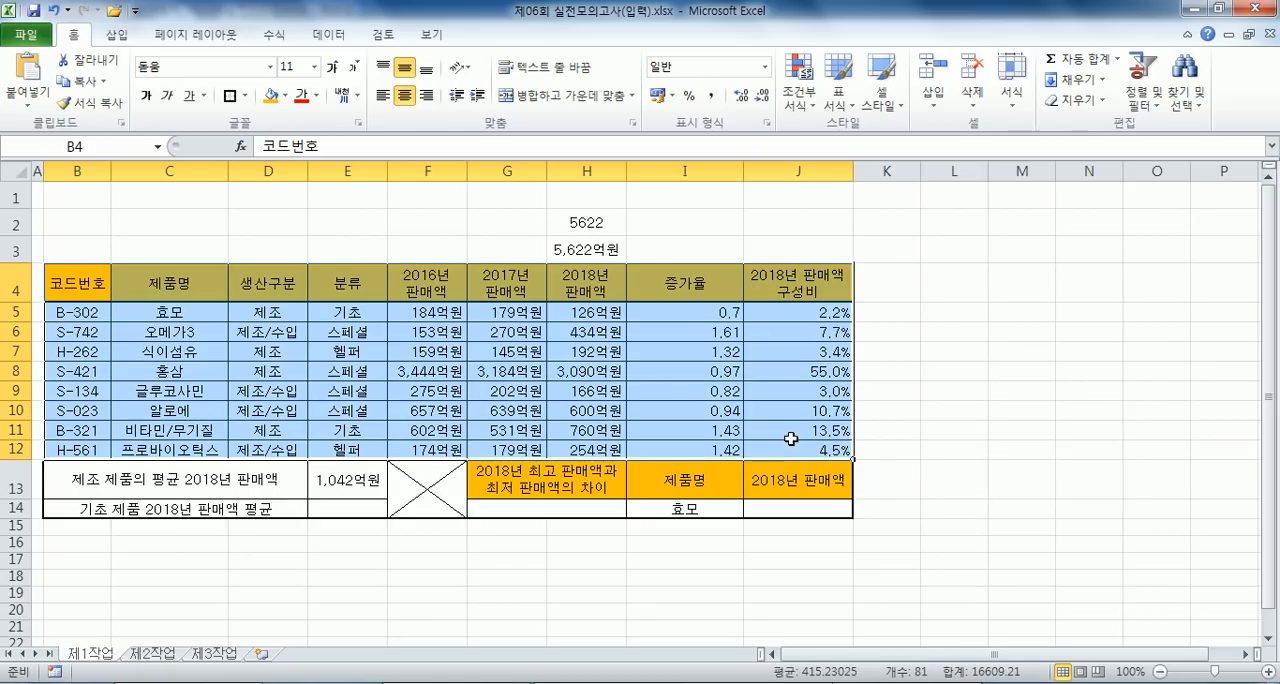
key(Tab)
key(Tab)
key(Tab)
key(Tab)
key(Tab)
key(Tab)
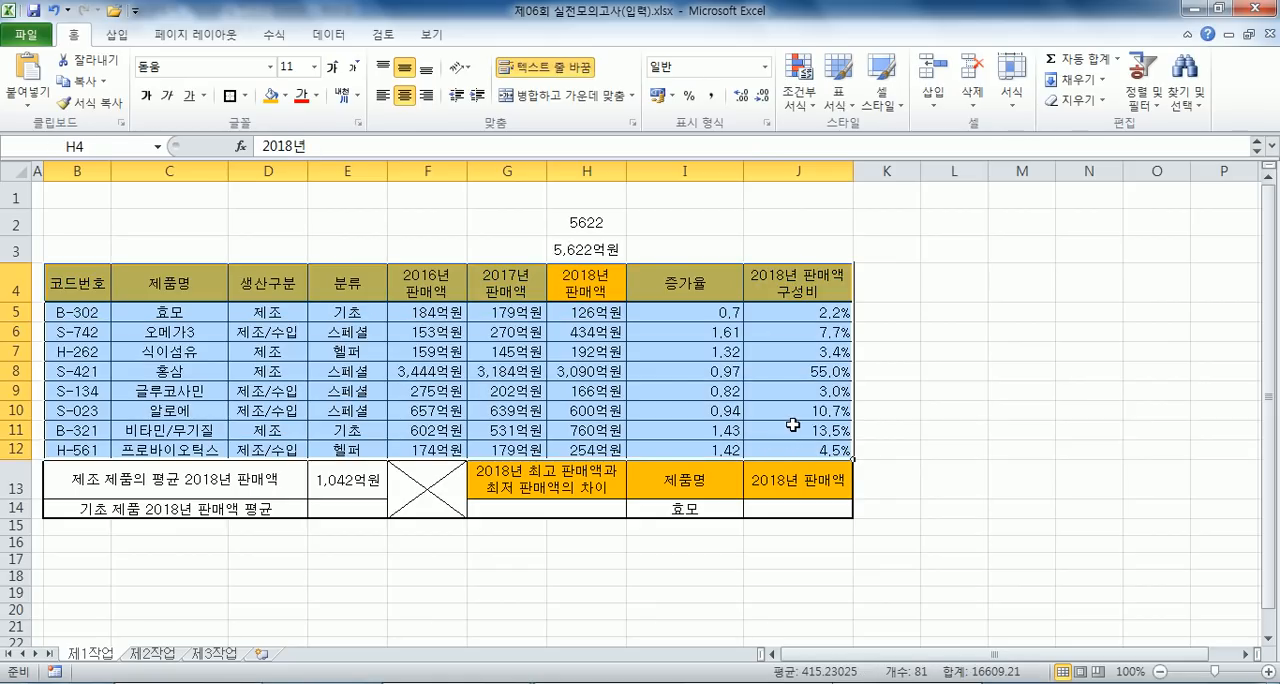
drag(790, 450, 99, 295)
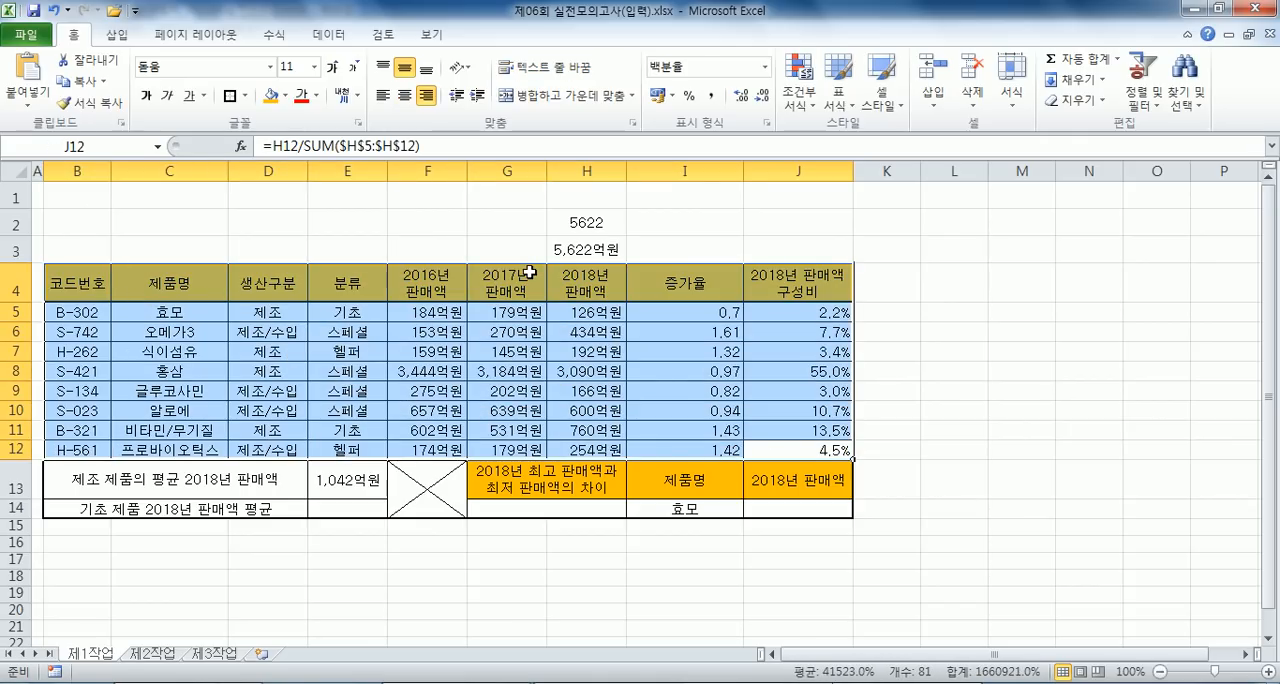
click(590, 449)
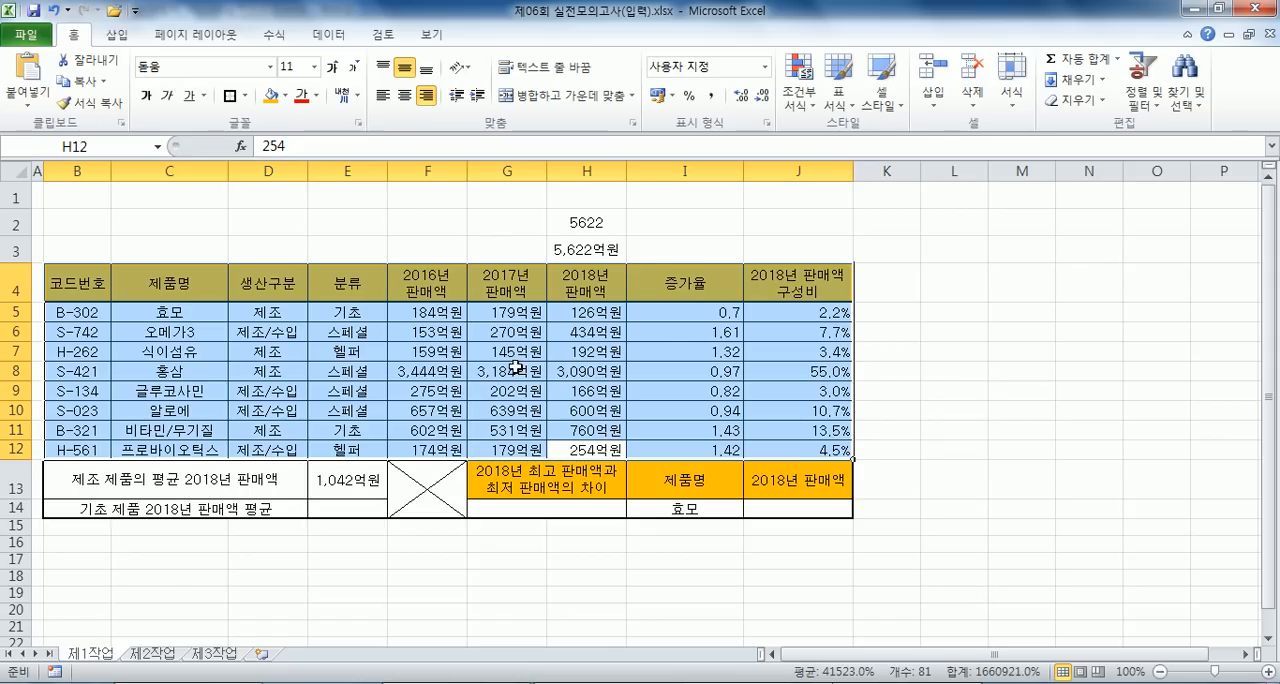
click(493, 218)
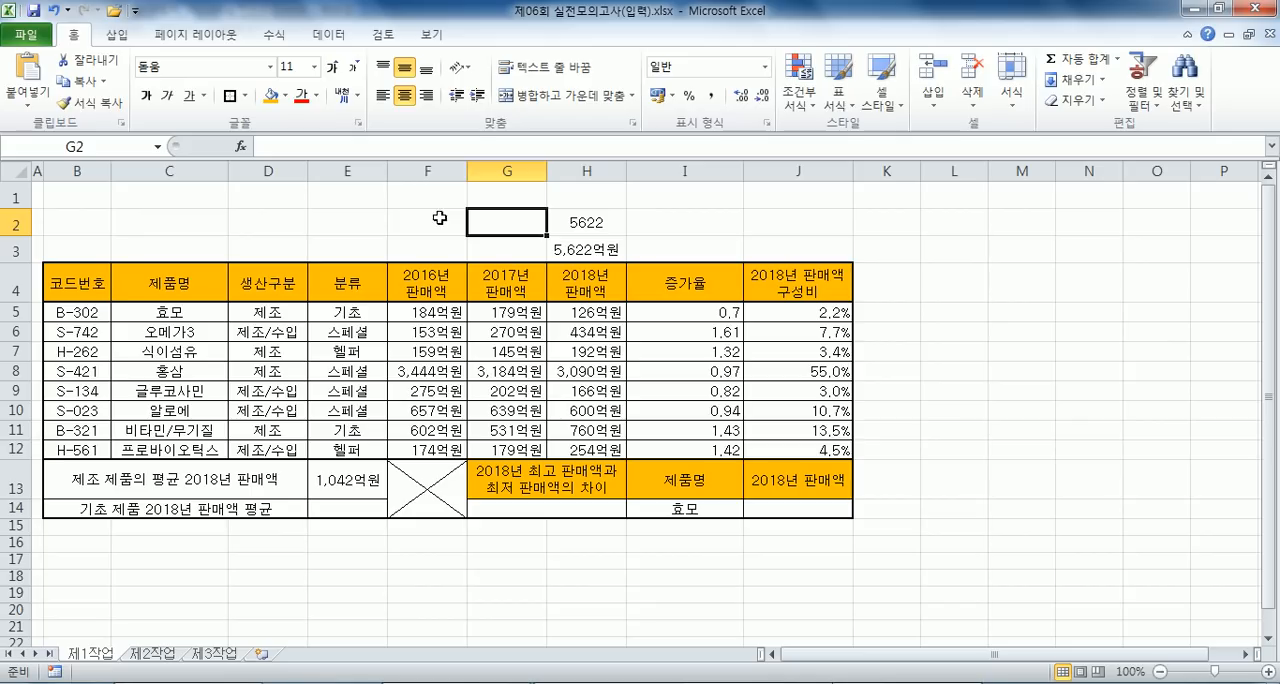
- Examine partial ranges with and without the heading row: columns B to G, the 2016년 판매액 column alone, and columns B to H
drag(73, 312, 541, 449)
drag(60, 283, 503, 450)
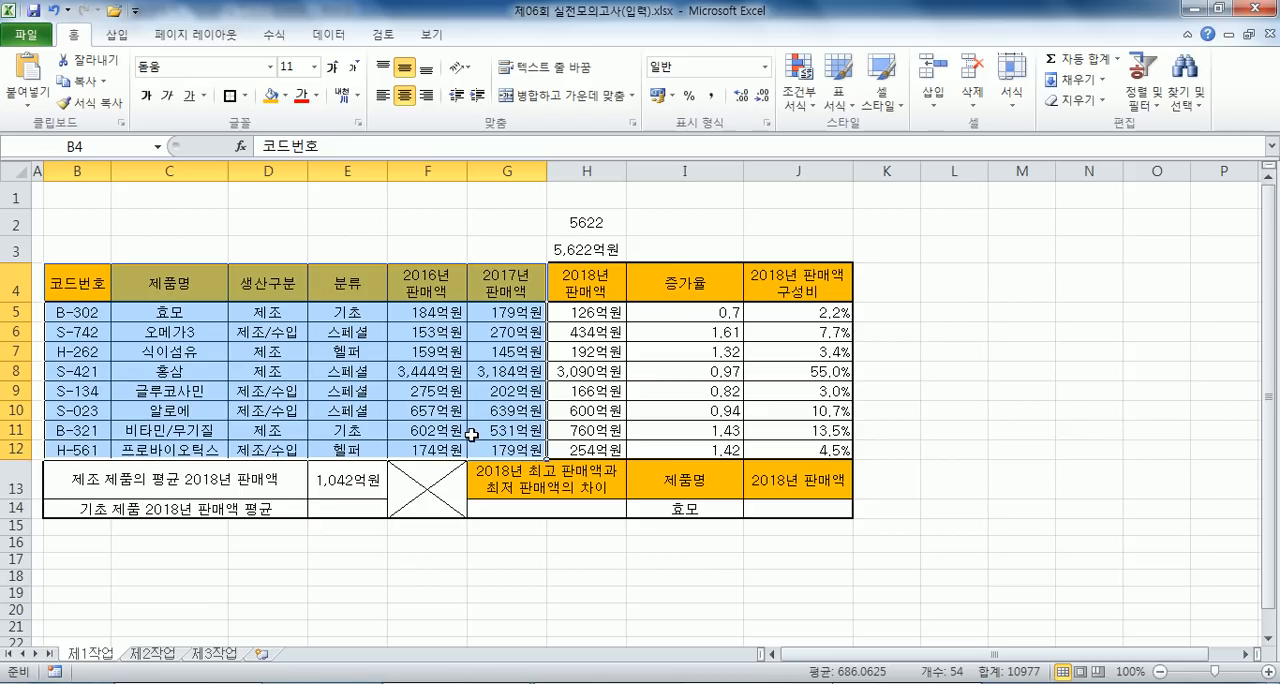
drag(88, 282, 425, 450)
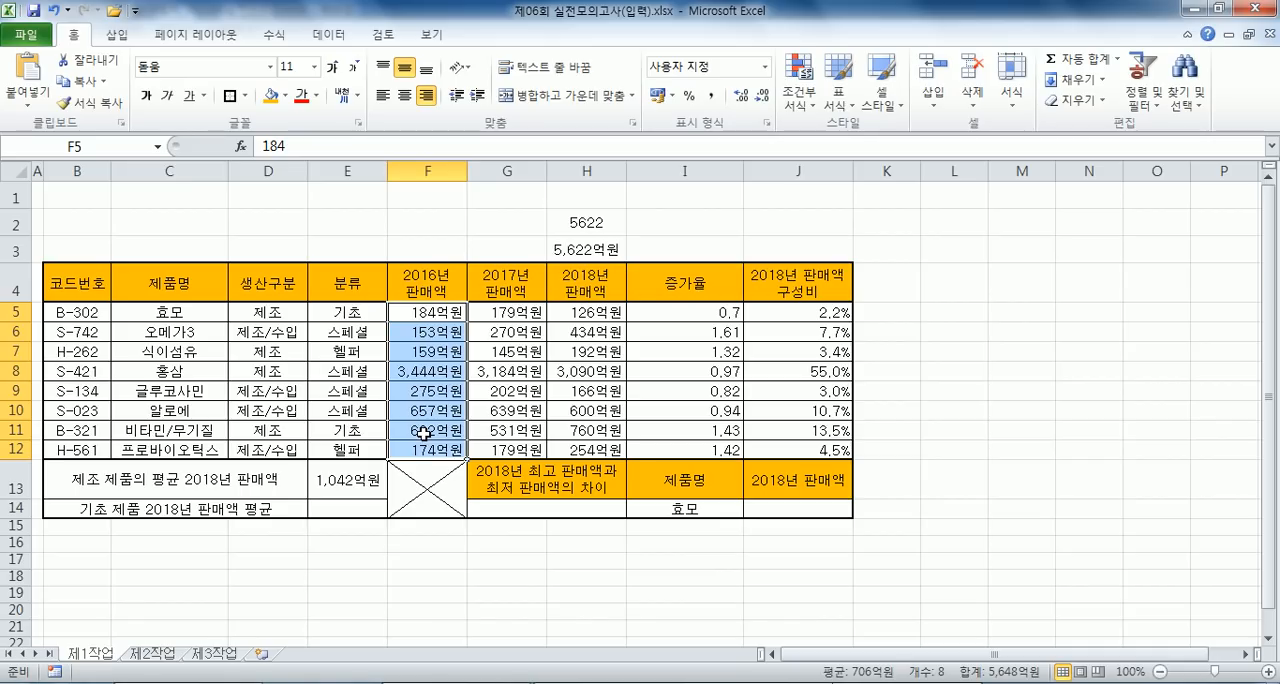
drag(418, 285, 418, 446)
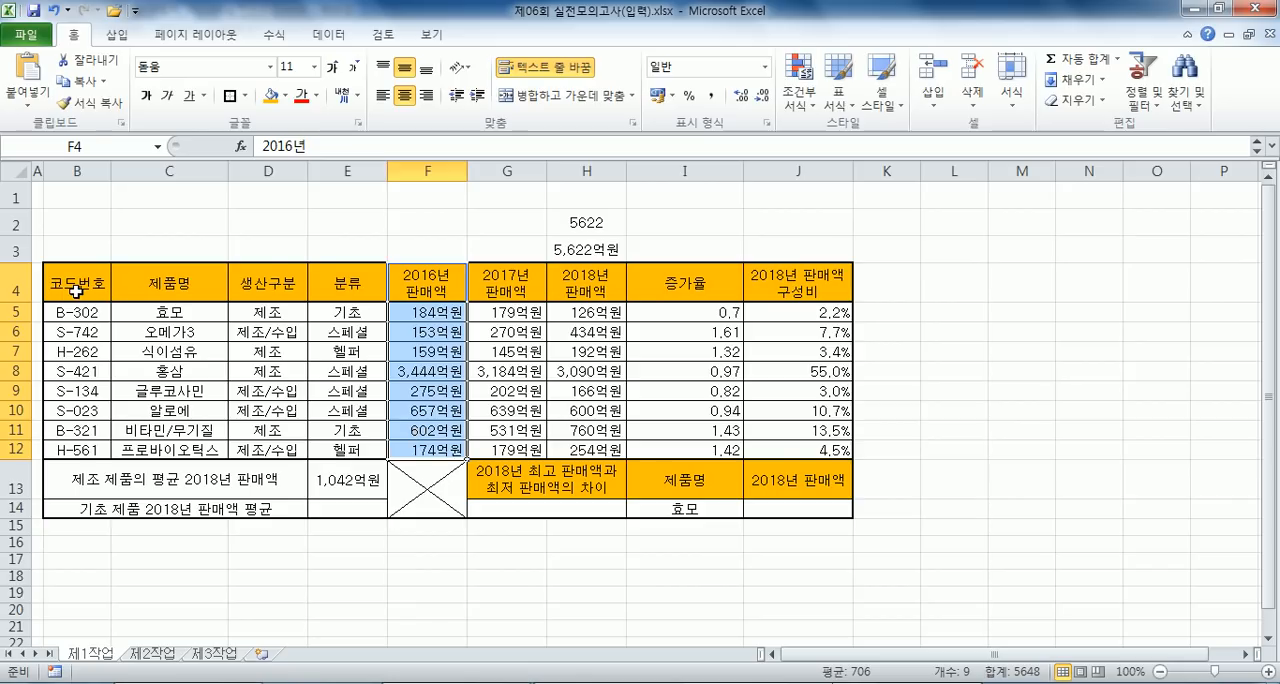
drag(75, 289, 605, 428)
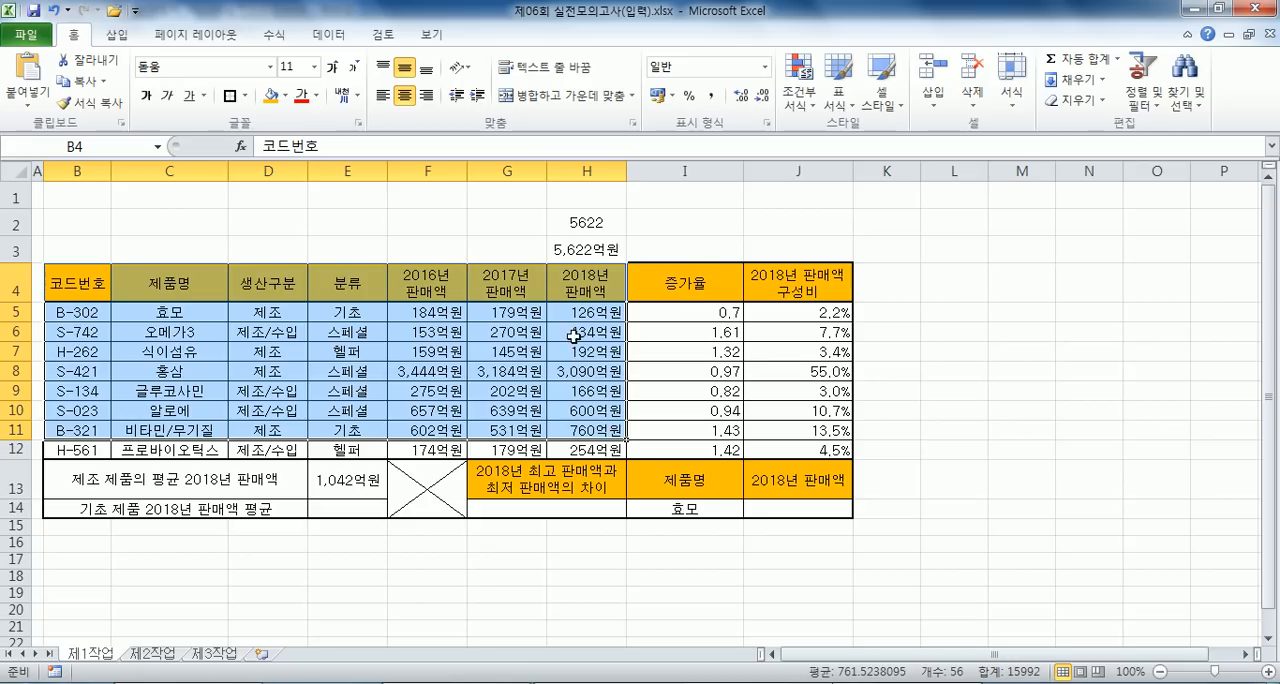
click(552, 220)
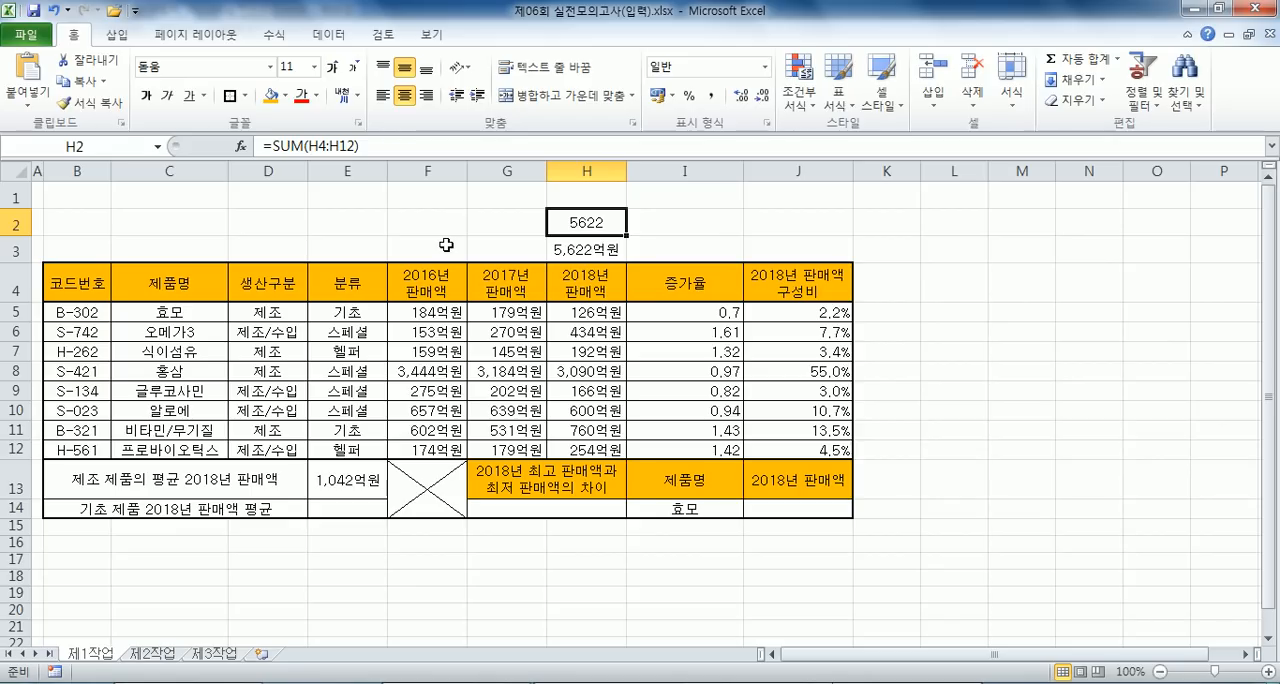
- Enter =DAVERAGE(B4:H12,H4,E4:E5) in cell E14 for the average 2018년 판매액 of 기초 products
click(344, 508)
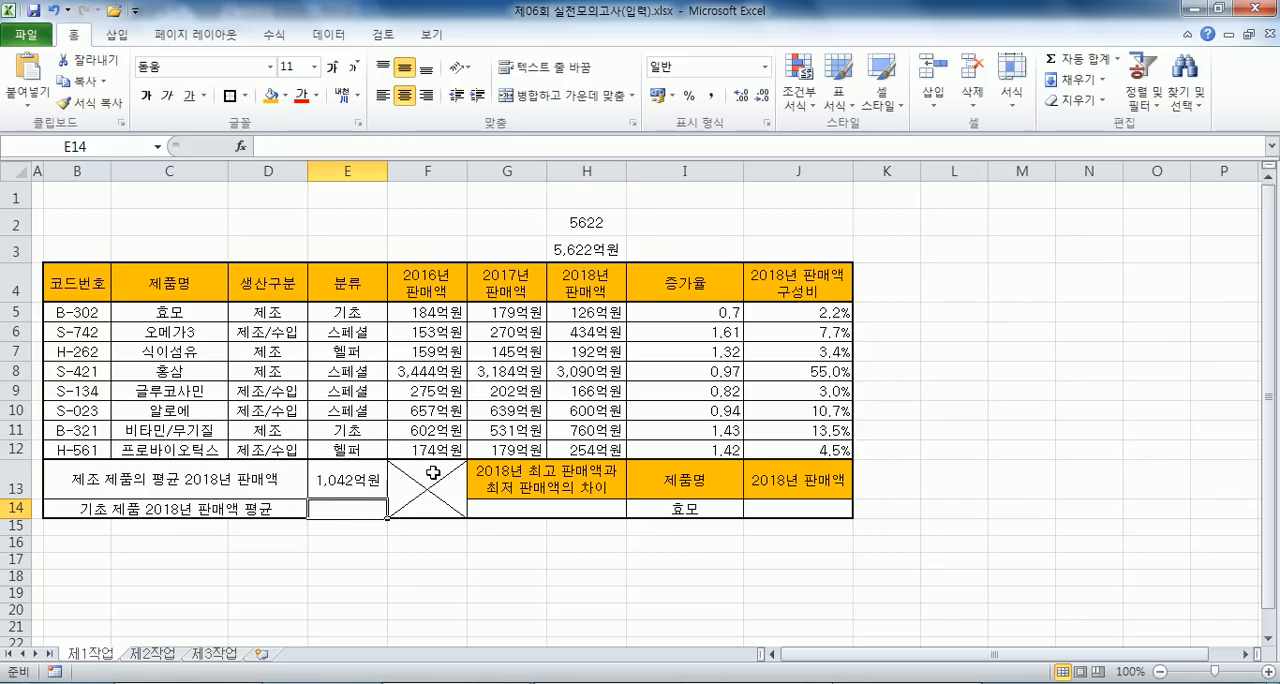
text(=DAVERAGE()
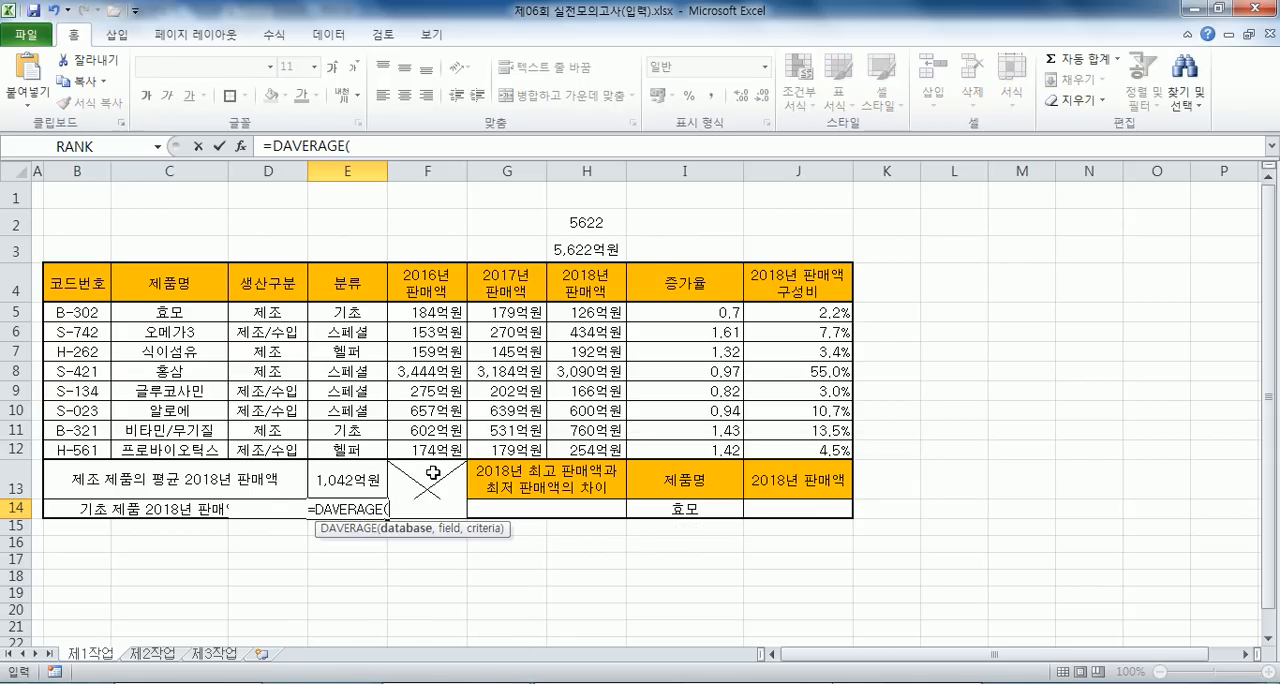
drag(70, 286, 590, 447)
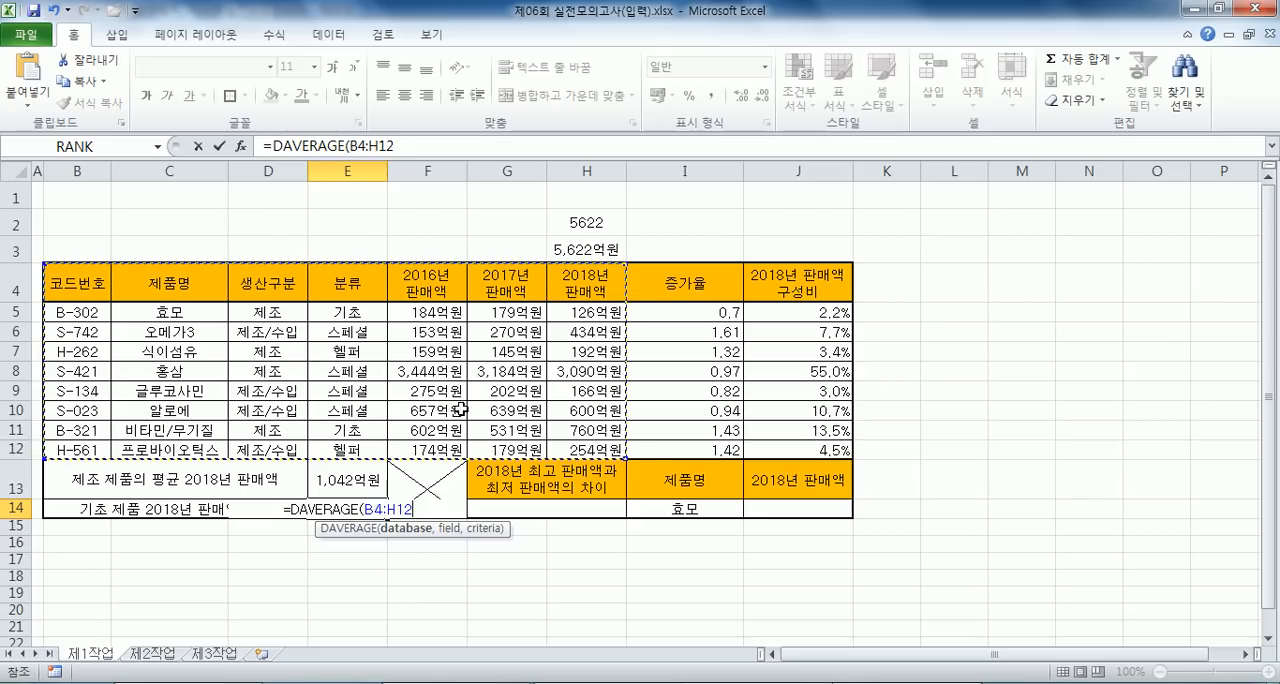
text(,)
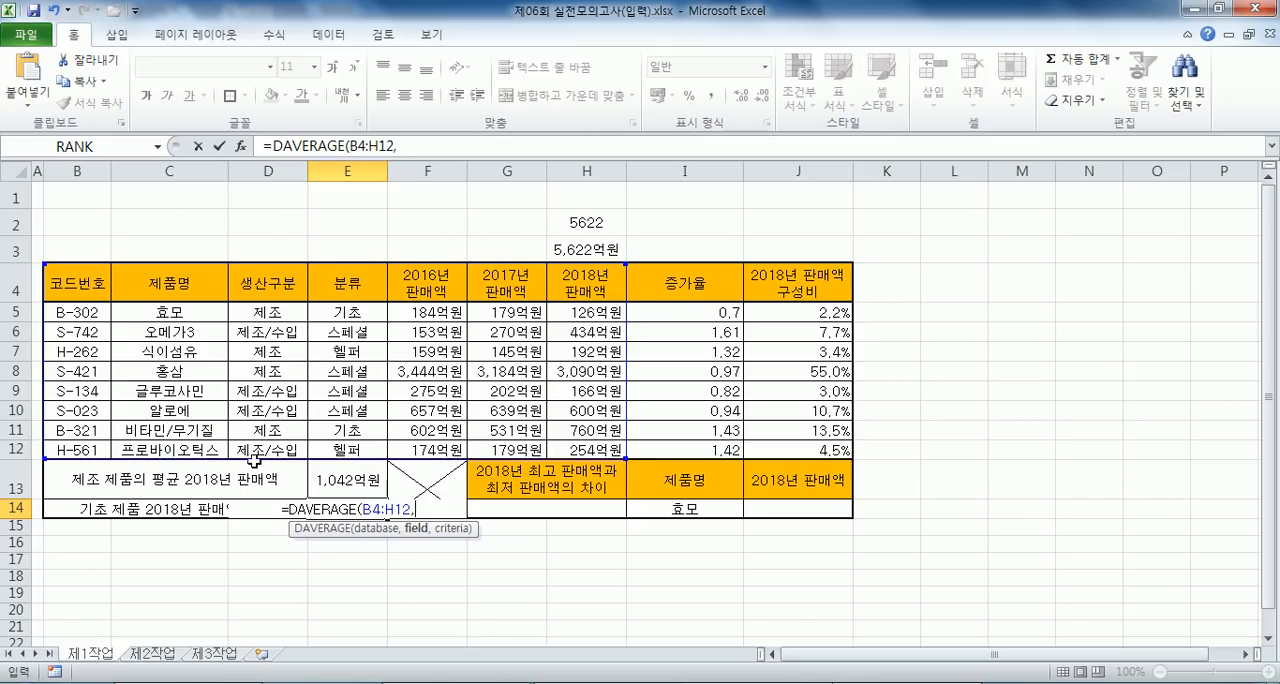
click(584, 288)
text(,)
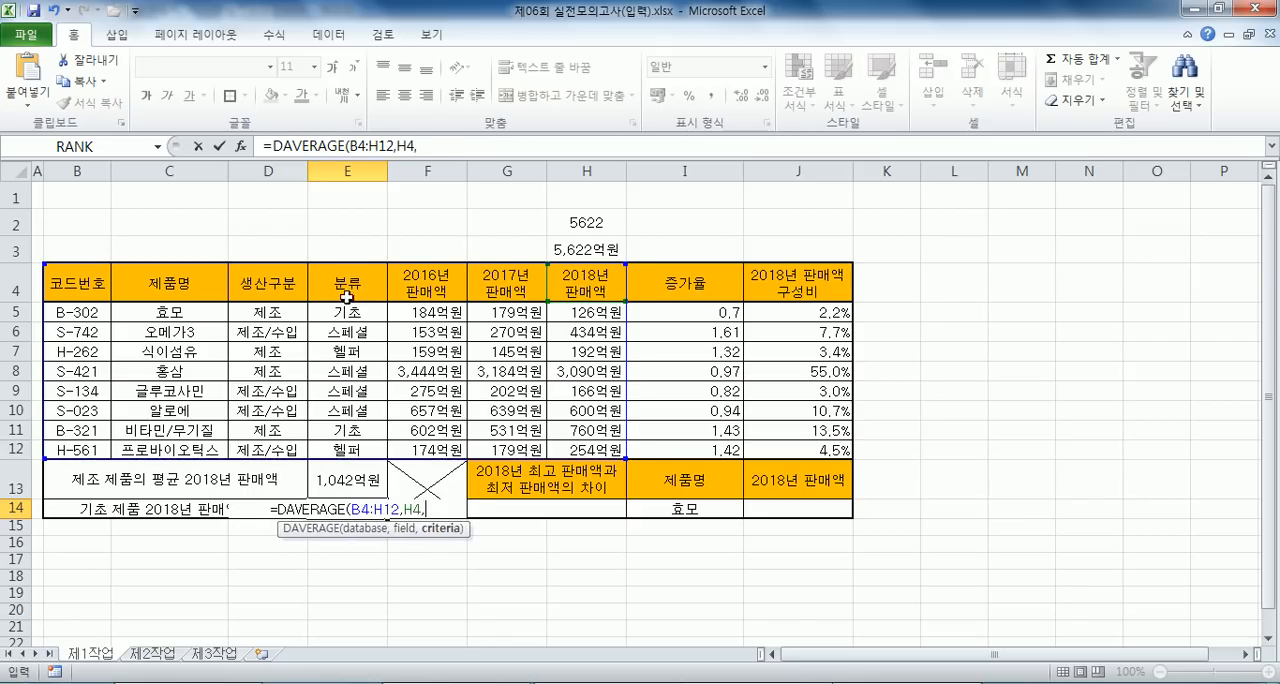
drag(347, 294, 340, 311)
key(Return)
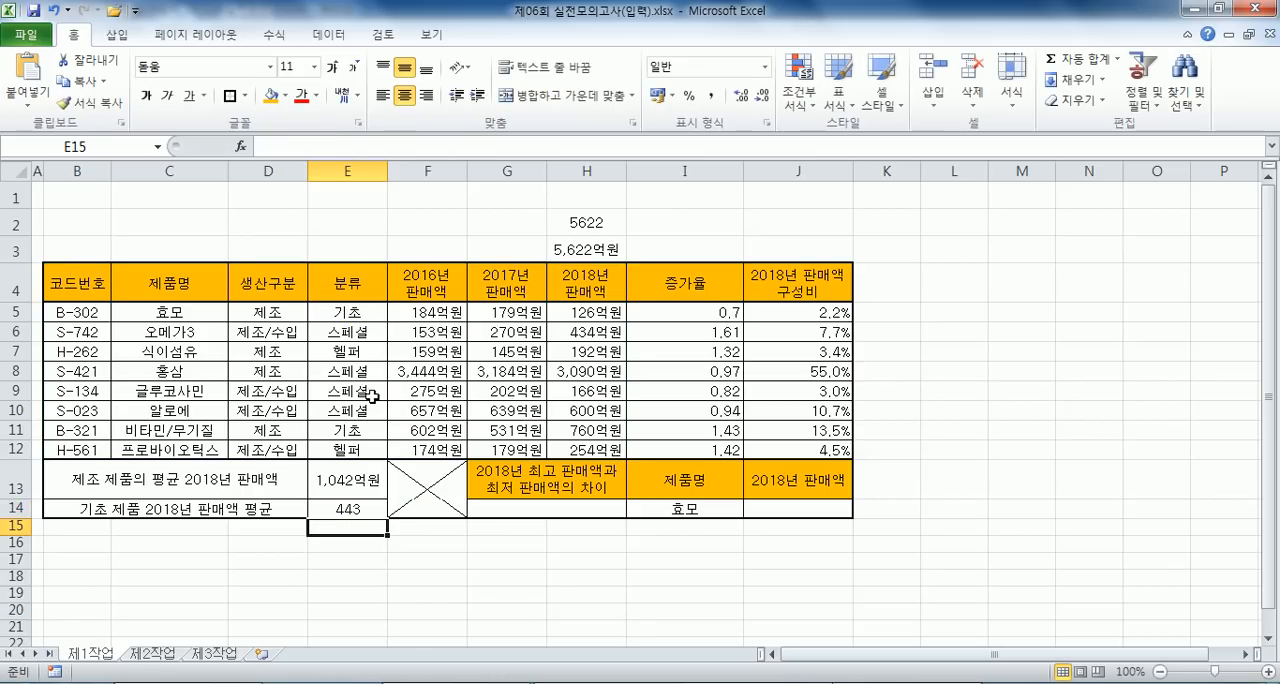
- Review the DAVERAGE formula in E14 and the cell ranges covered by the SUM formulas in H3 and H2
click(350, 508)
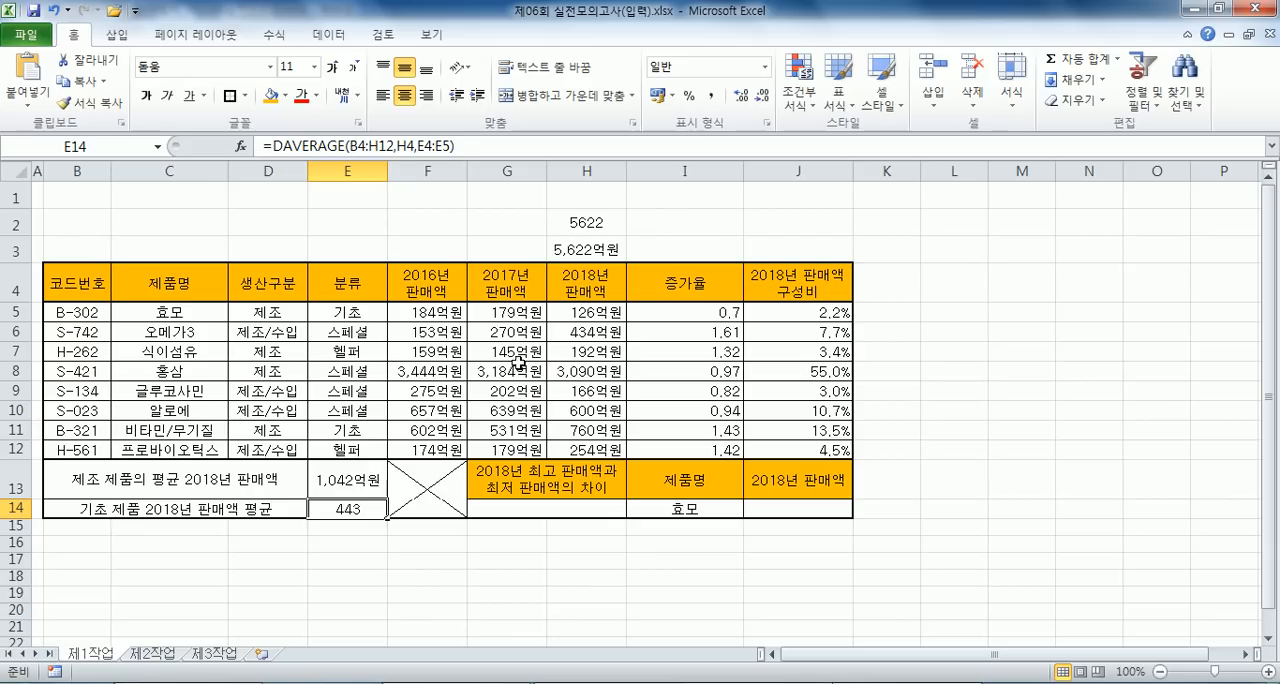
double_click(568, 247)
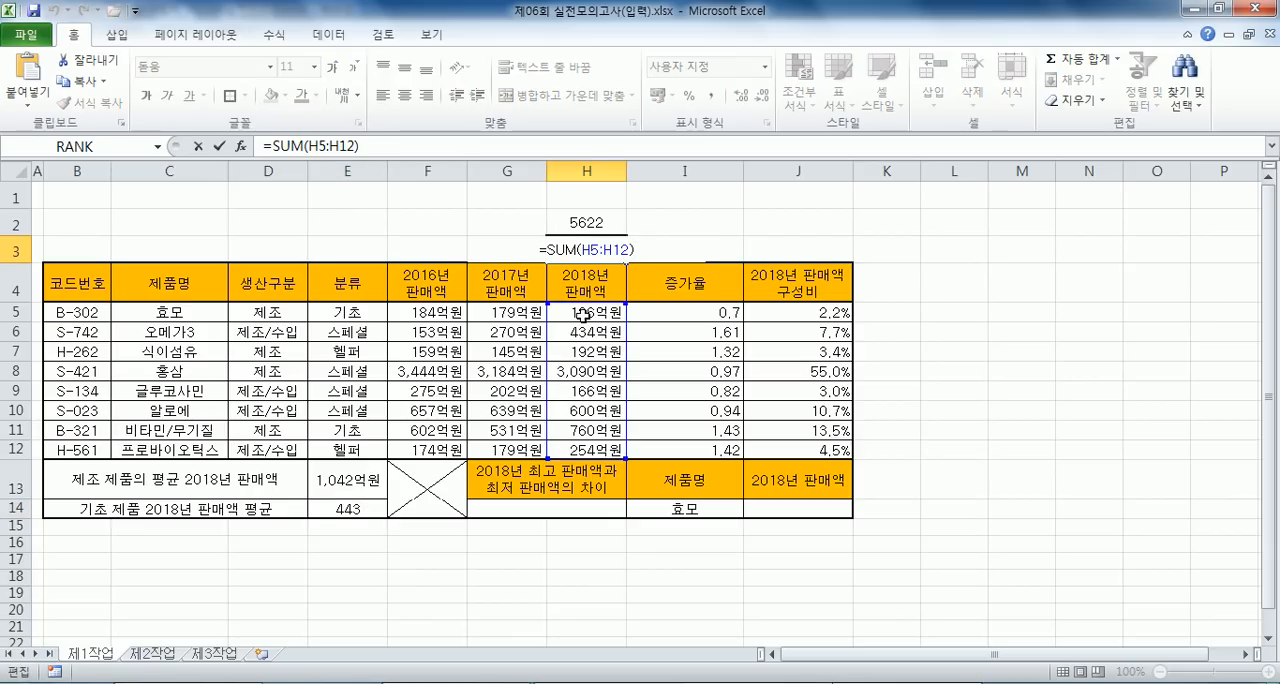
drag(600, 316, 616, 444)
click(620, 252)
double_click(604, 222)
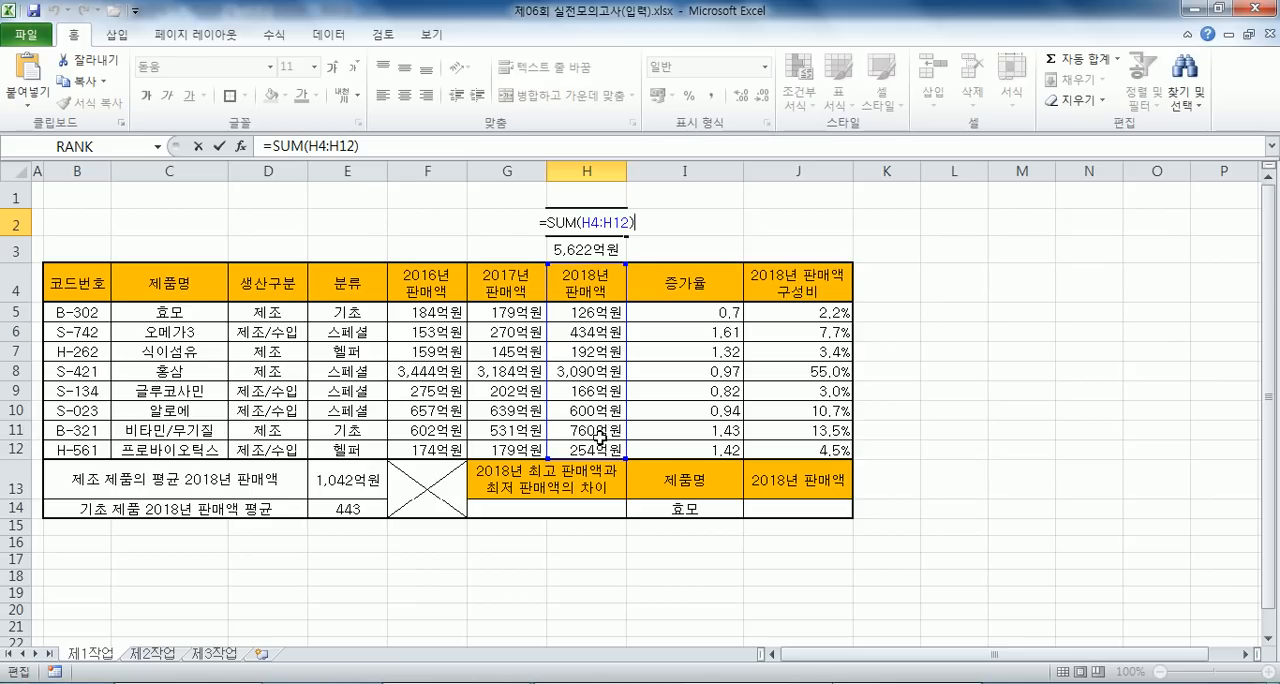
key(ctrl+Return)
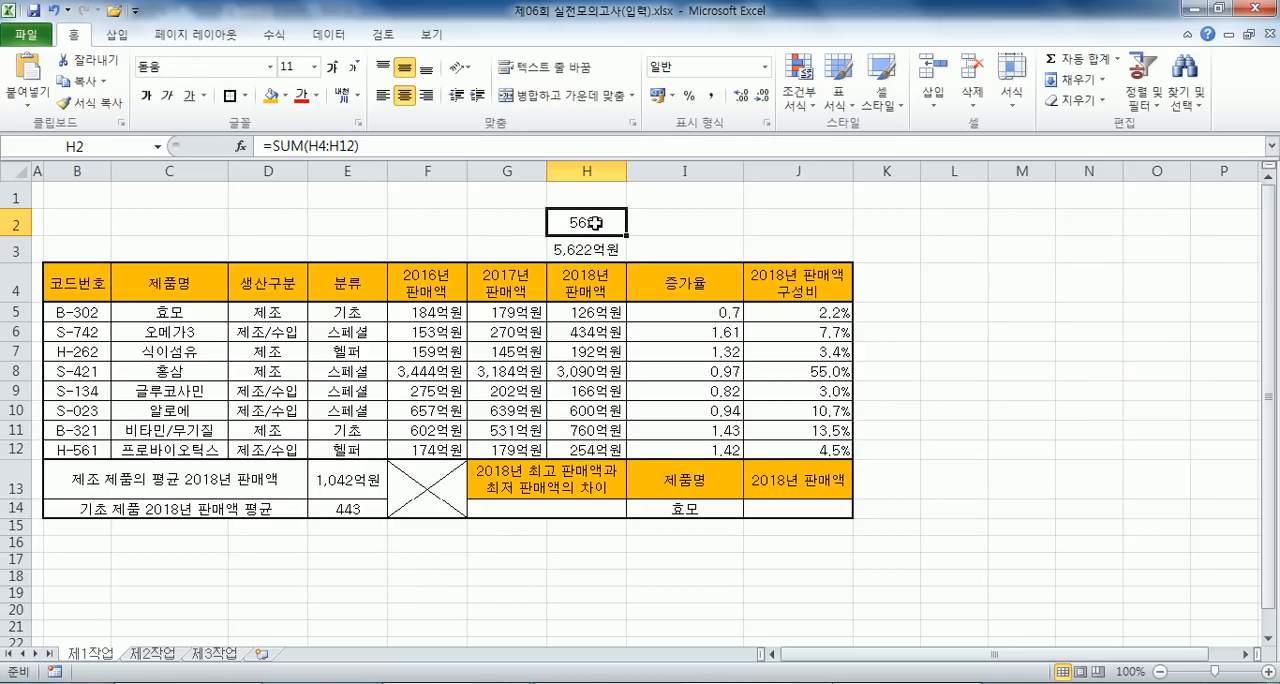
- Check the example format of 문제4) in the notes and apply the custom number format #,##0억원 to cell E14
click(352, 512)
scroll(446, 409, down, 2)
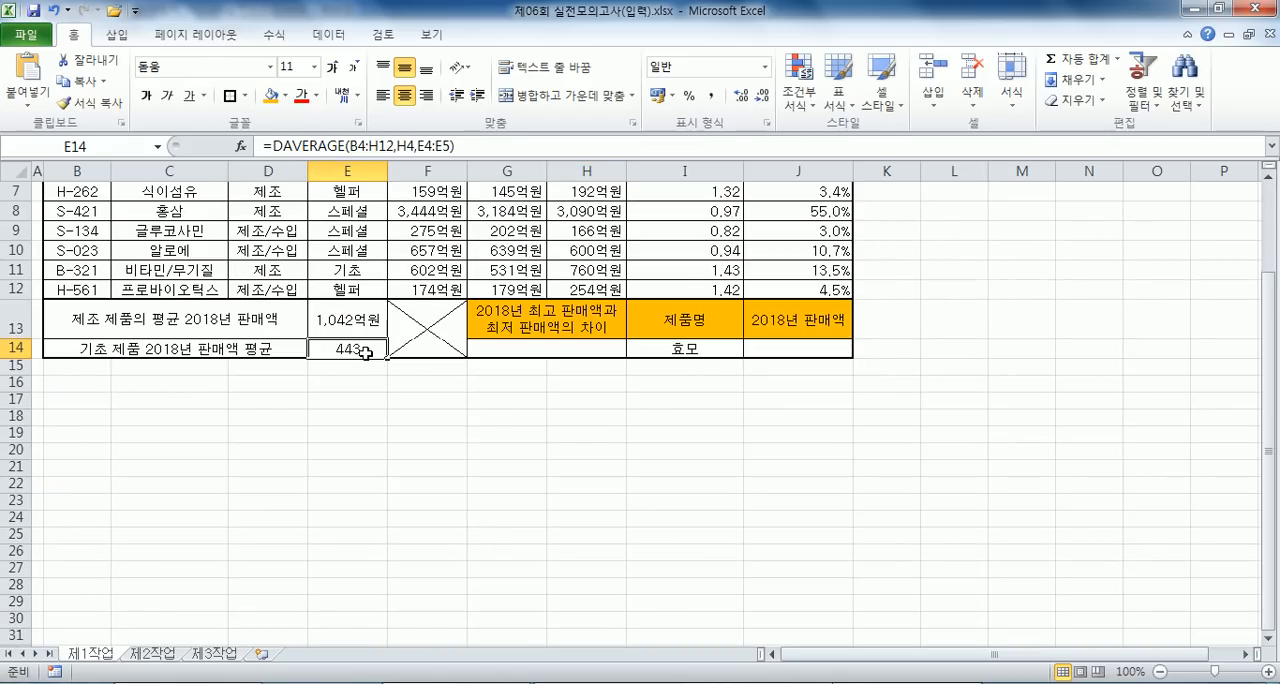
key(ctrl+1)
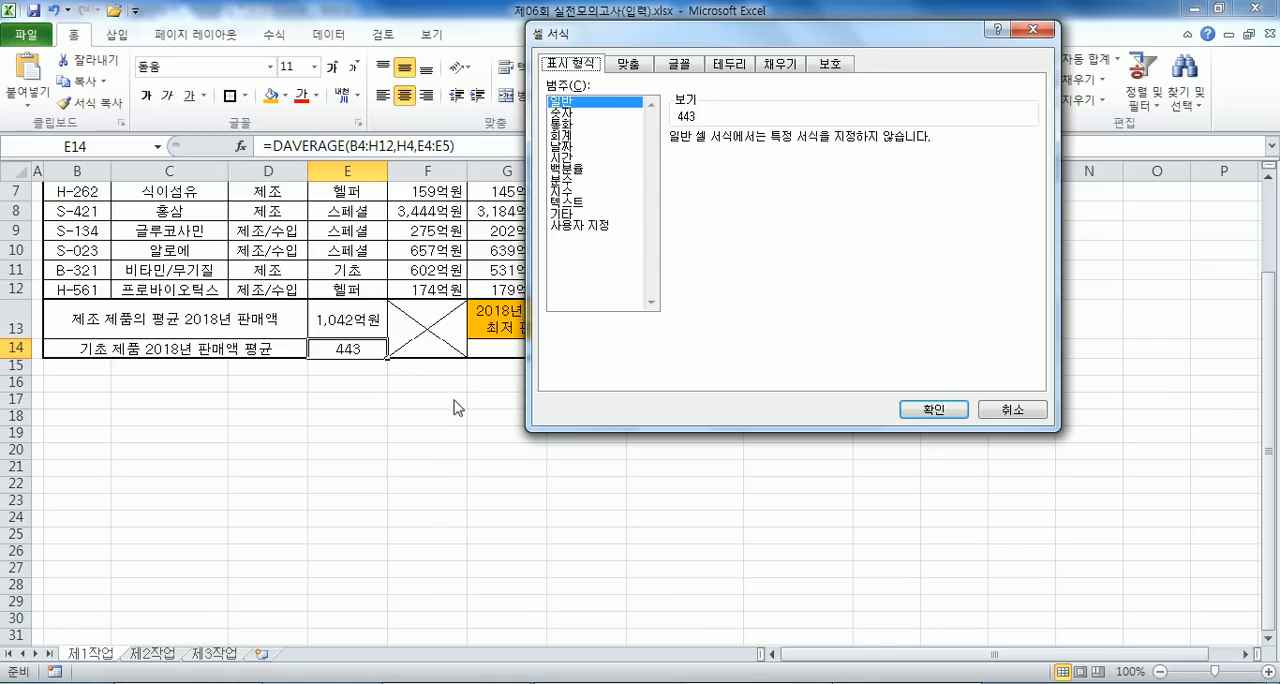
key(alt+Tab)
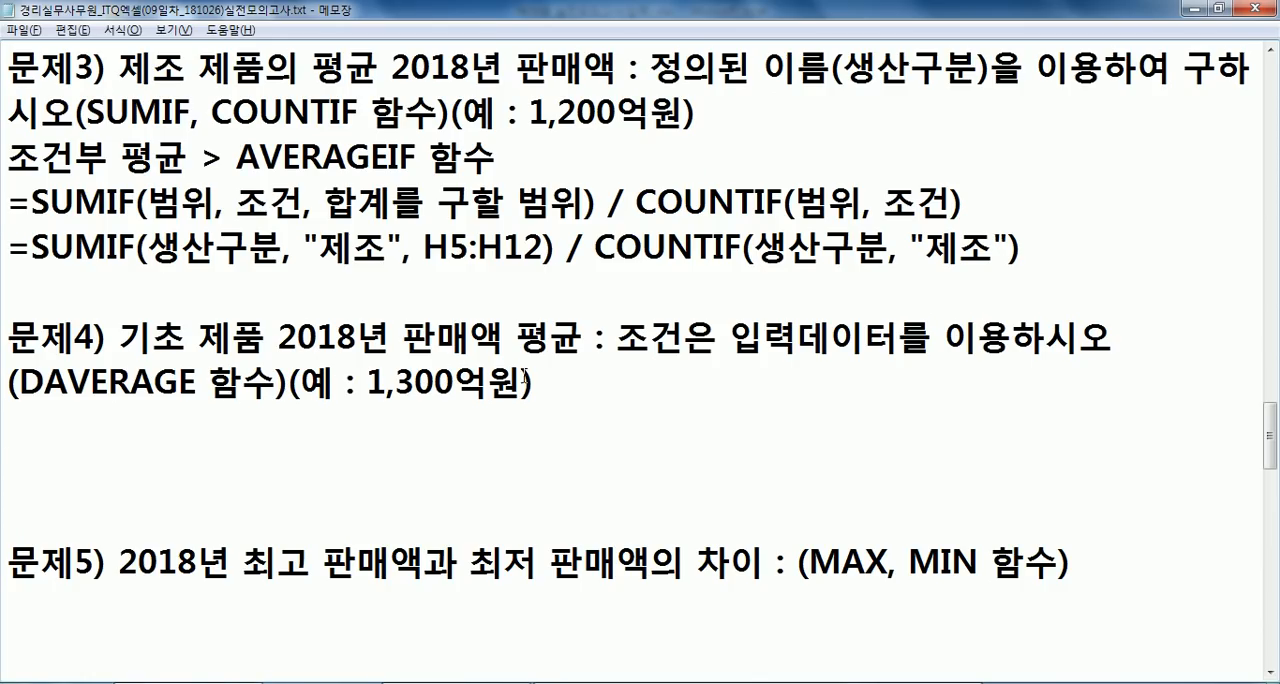
drag(533, 385, 364, 390)
click(375, 413)
key(alt+Tab)
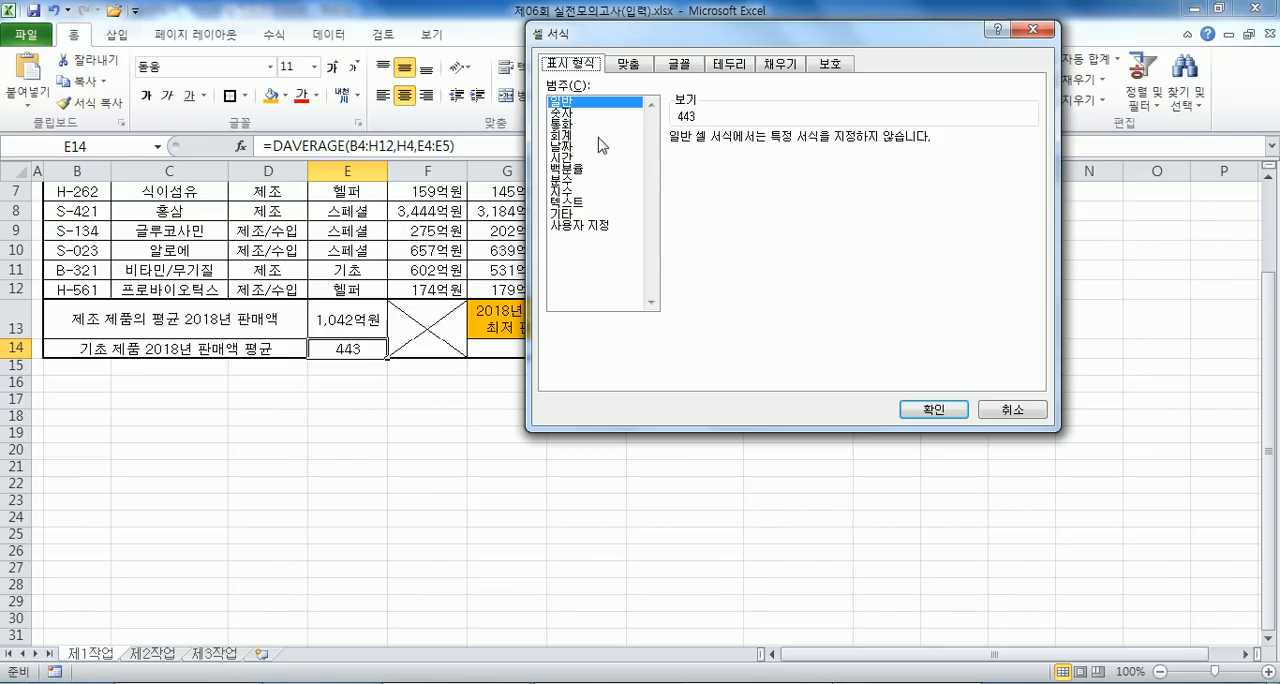
click(580, 227)
click(692, 203)
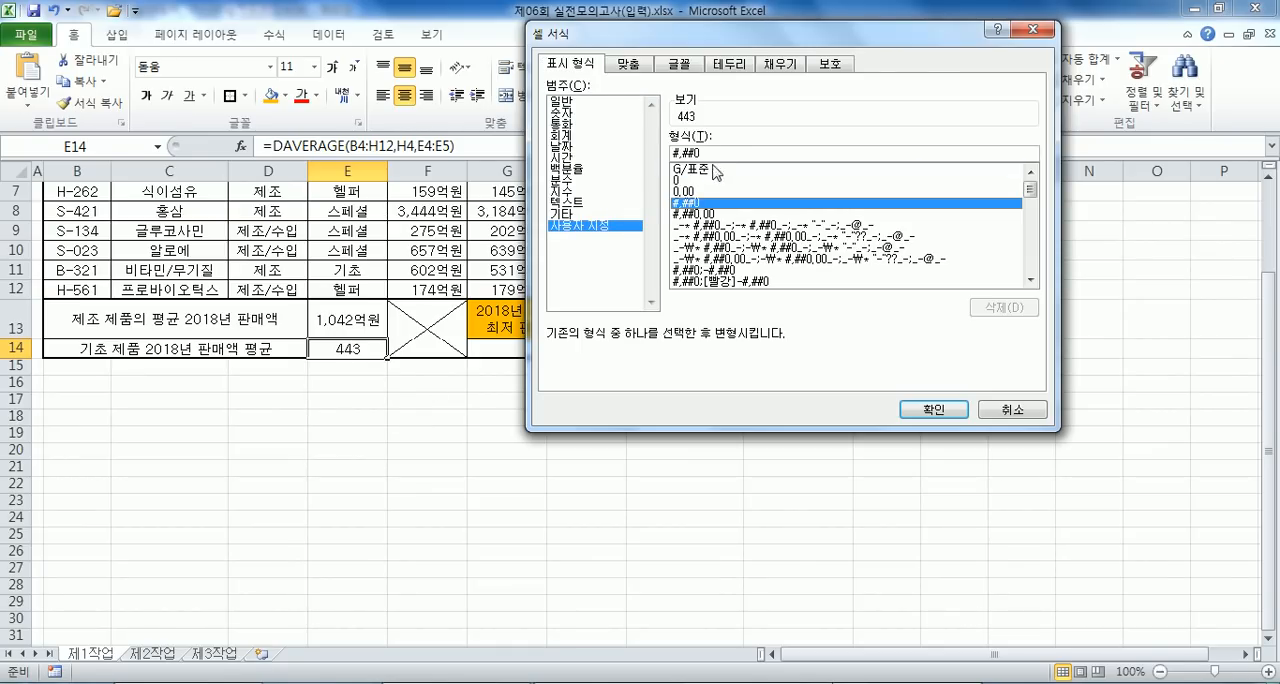
click(718, 150)
text(DJE)
key(BackSpace)
key(BackSpace)
key(BackSpace)
key(Hangul)
text(억원)
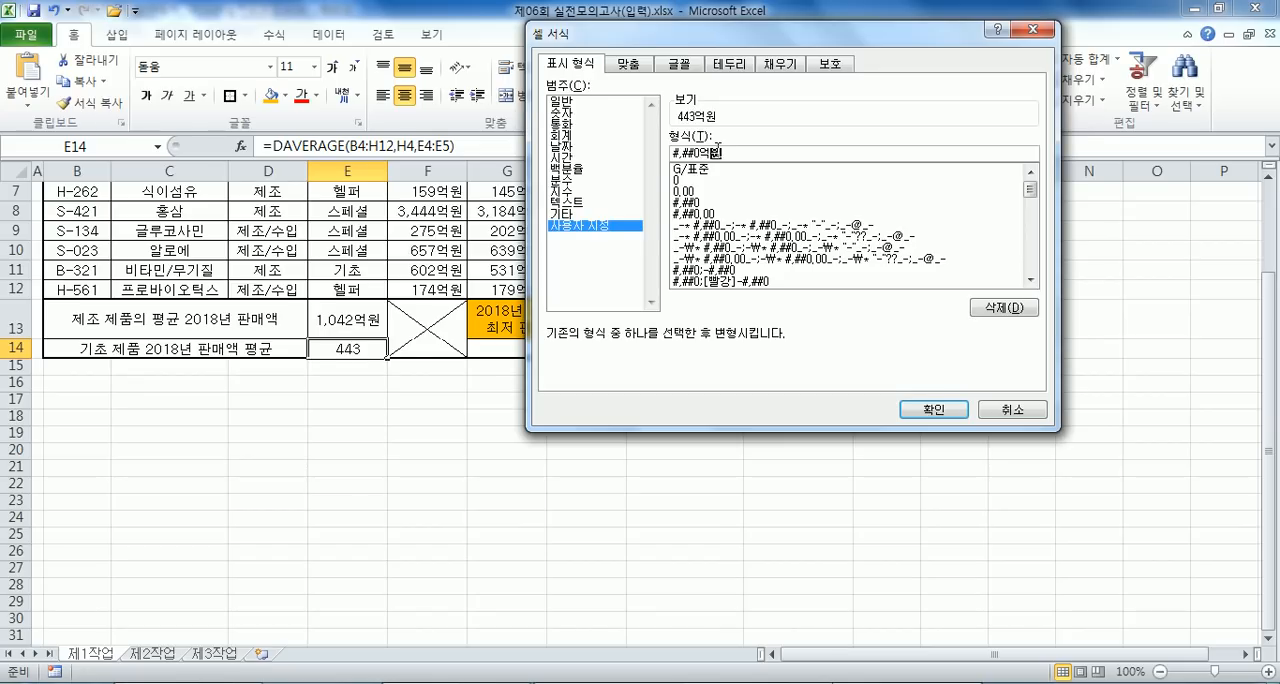
key(Return)
- Try to copy the DAVERAGE formula of E14 into the Notepad notes under 문제4)
drag(482, 147, 260, 147)
key(ctrl+c)
key(Escape)
key(alt+Tab)
key(ctrl+v)
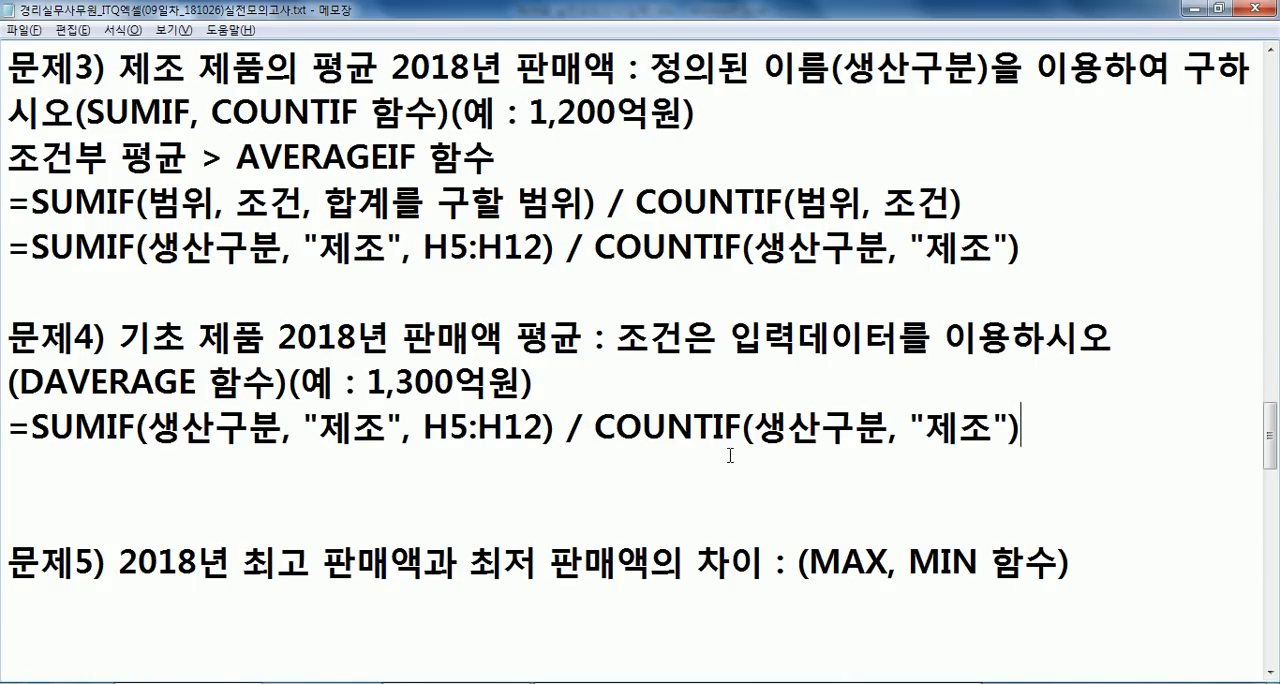
- Add a line reading "결과 > $,$$" below the pasted formula of 문제4)
key(Return)
text(ㄱ결과 > )
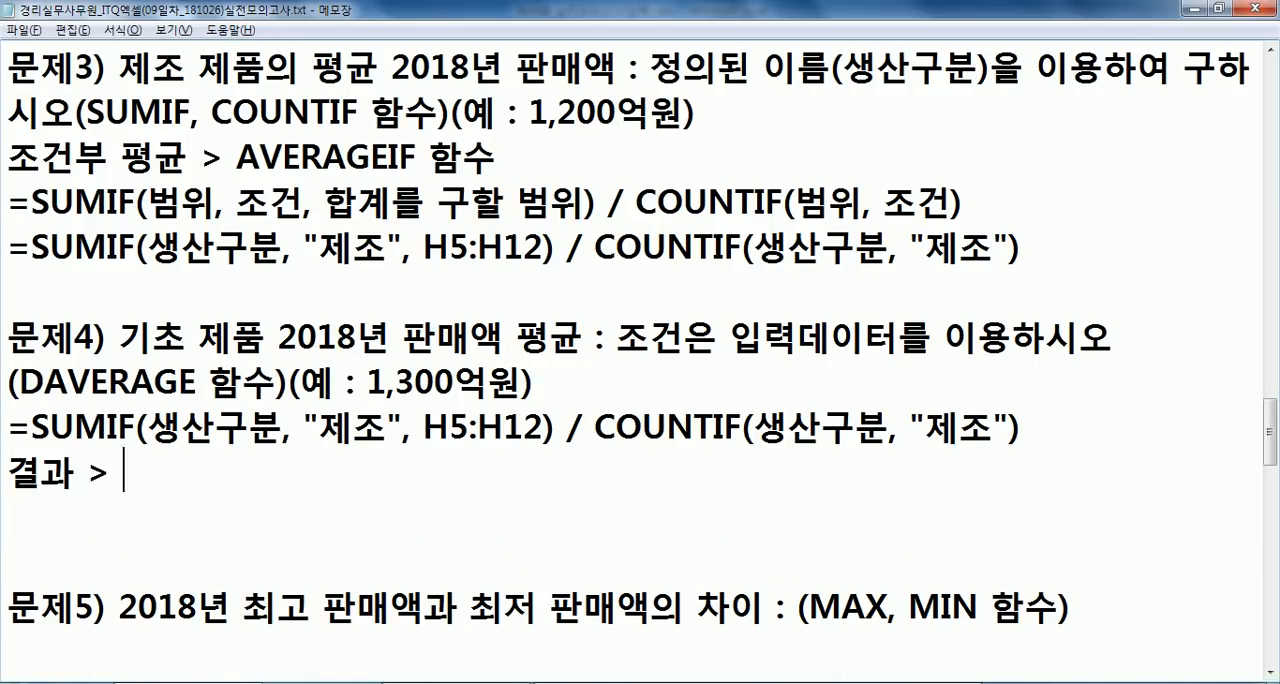
text($,$$0)
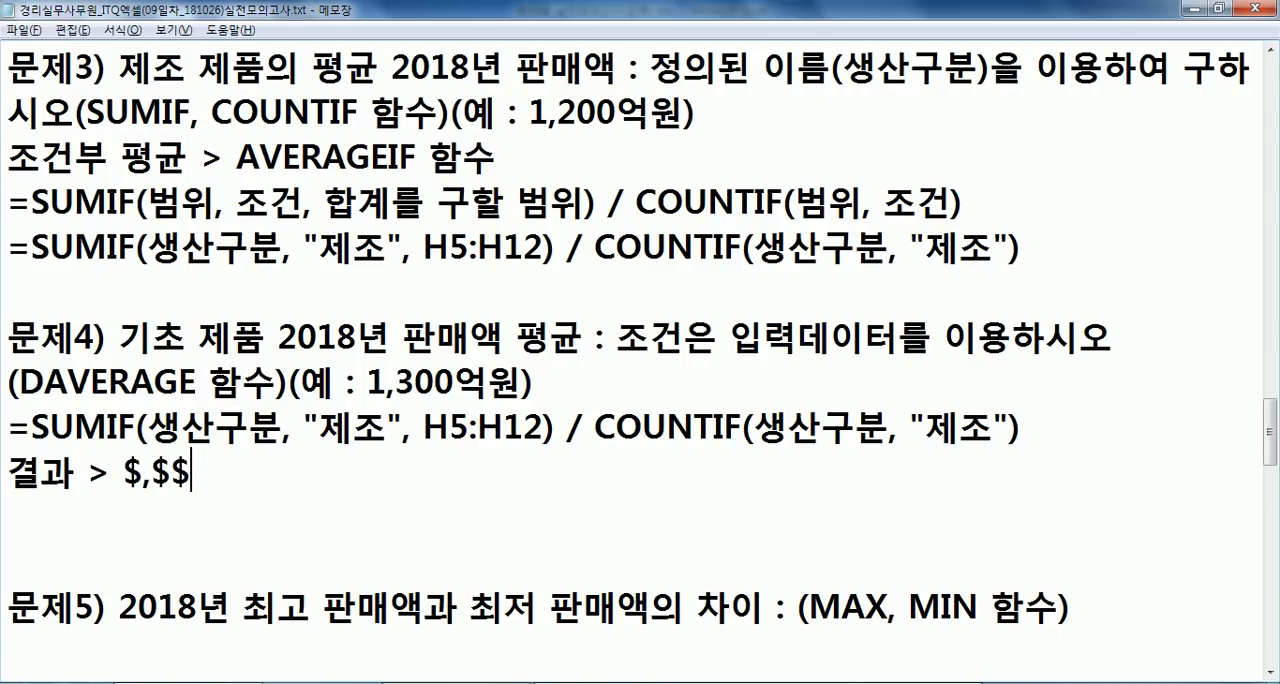
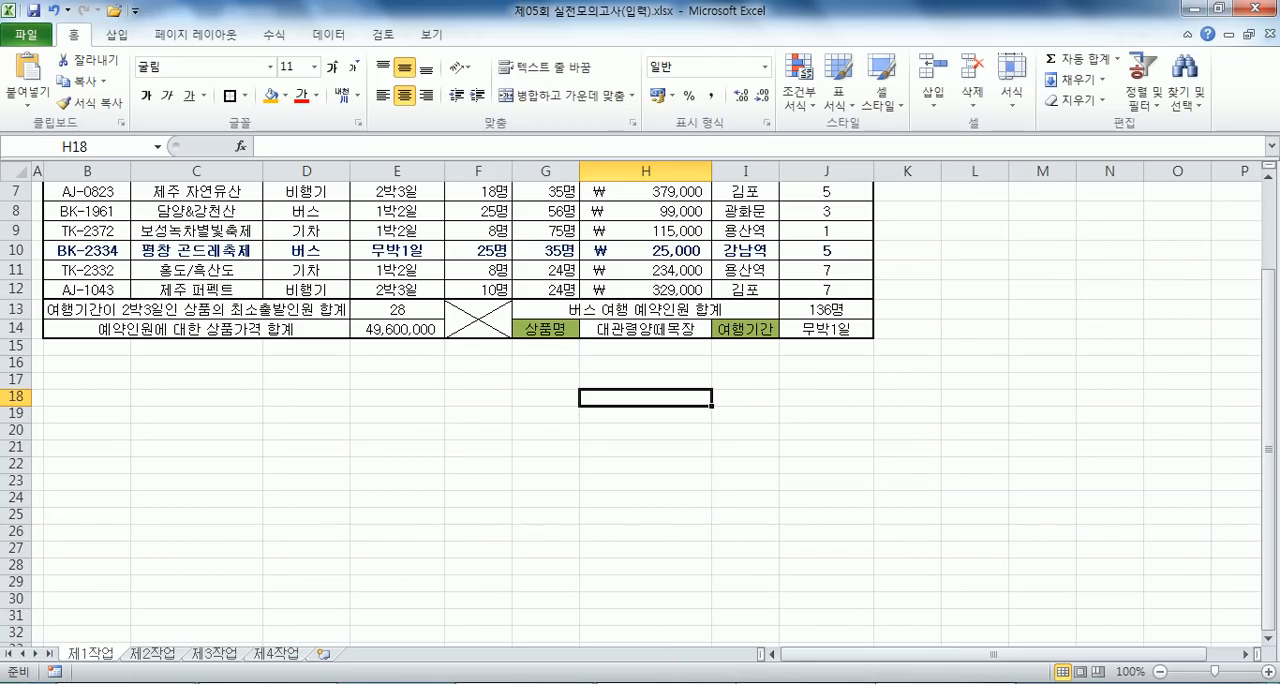
- Switch to the 제06회 실전모의고사 workbook and enter =VLOOKUP(I14,C5:H12,6,0) in cell J14 under 2018년 판매액
click(805, 615)
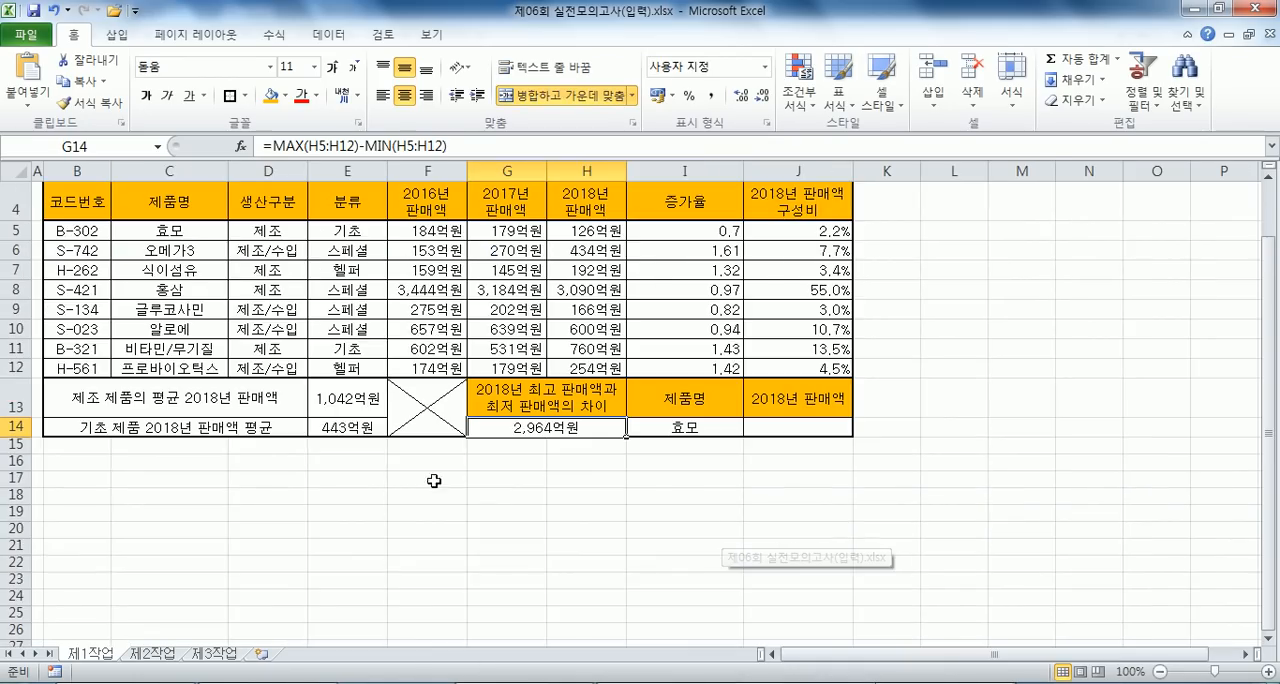
click(757, 421)
text(=VL)
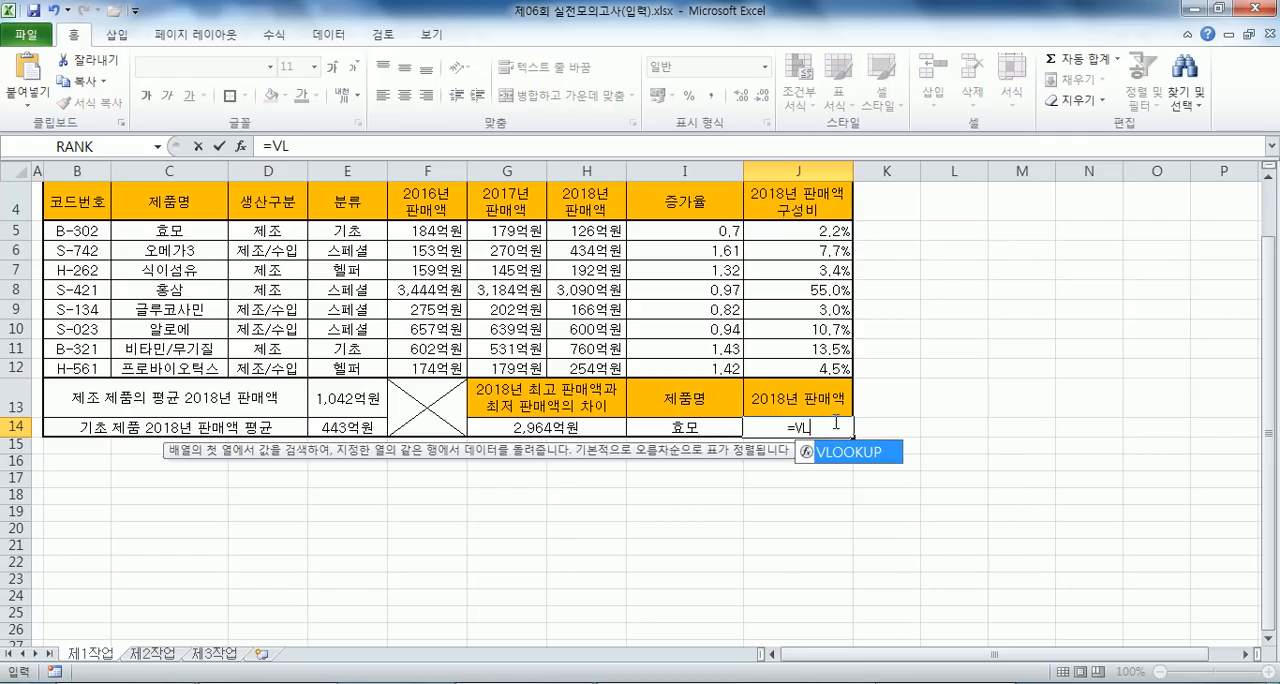
key(Tab)
click(684, 430)
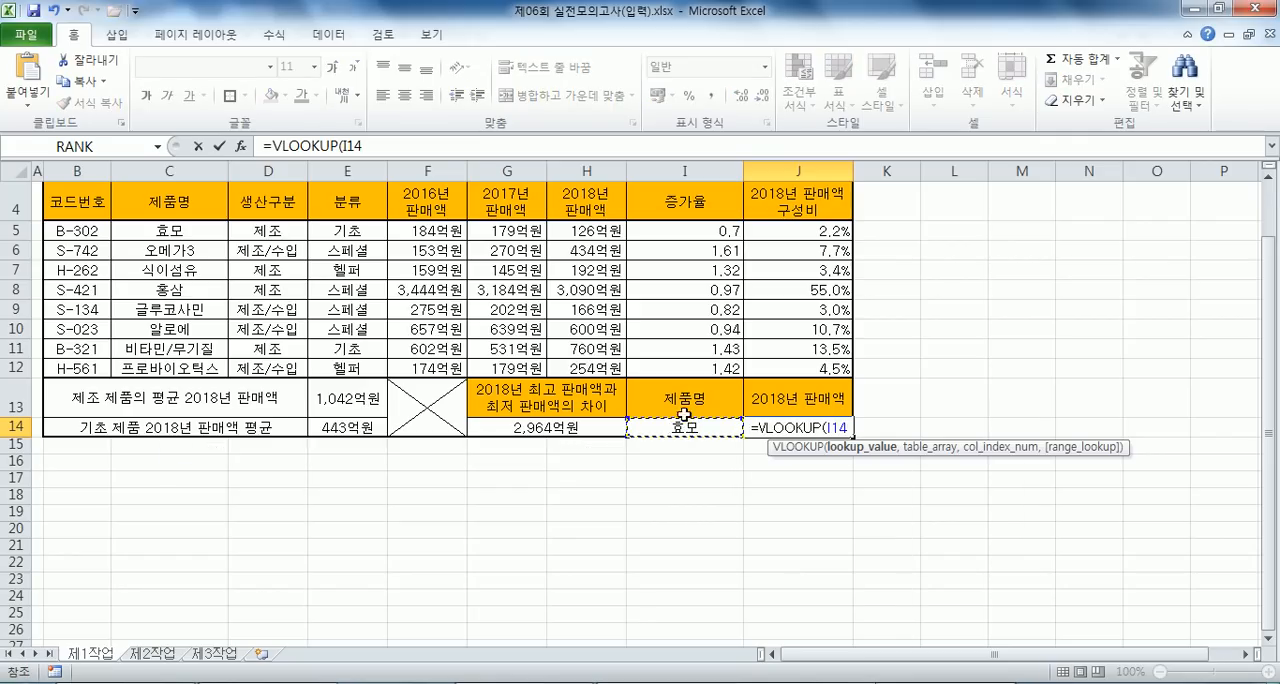
text(,)
drag(166, 226, 590, 374)
text(,)
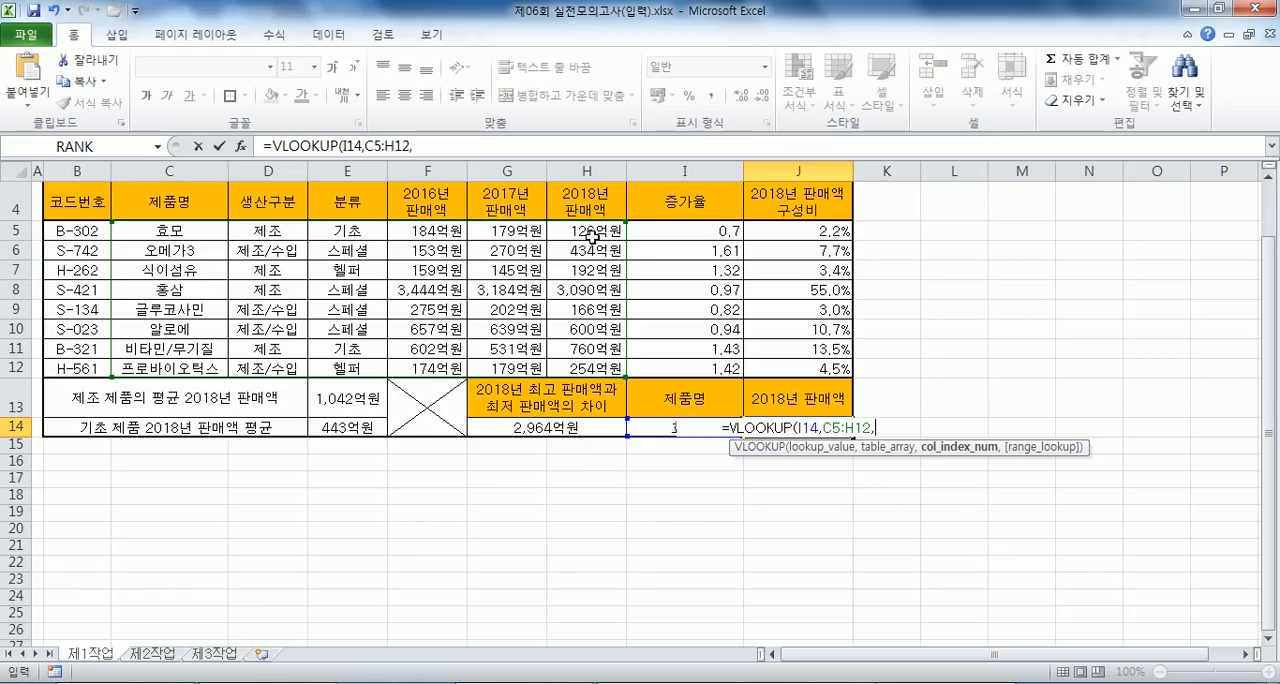
text(6)
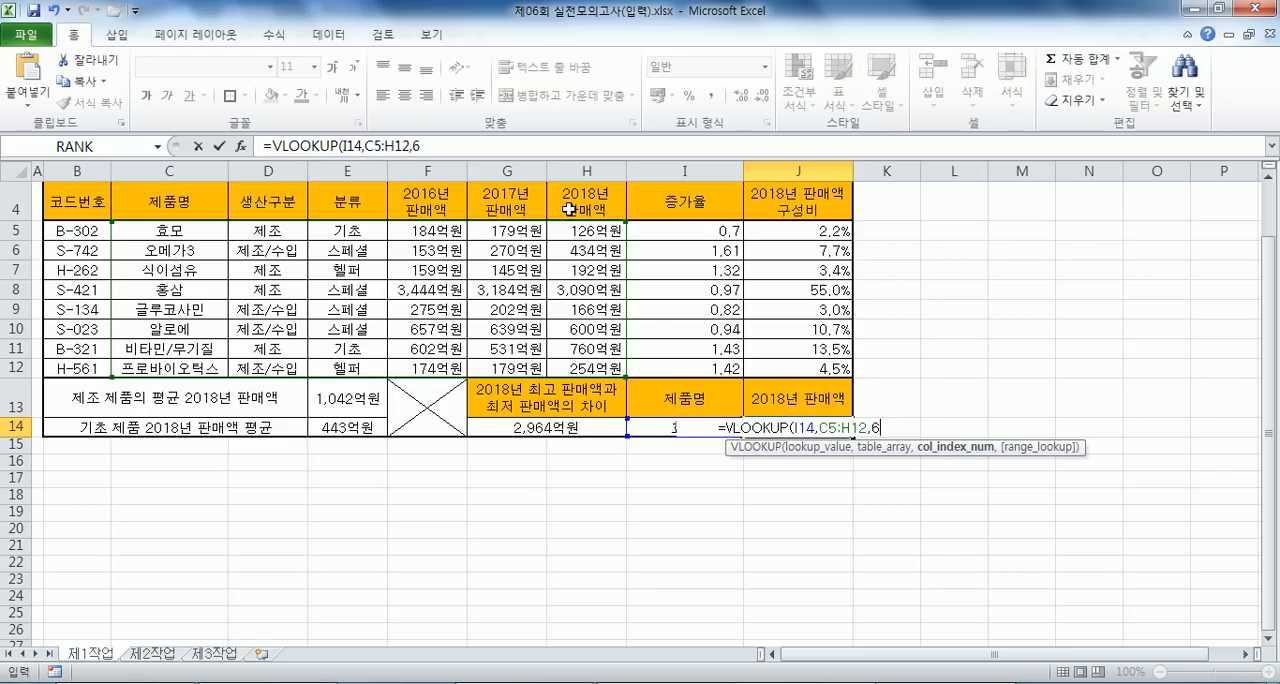
text(,0)
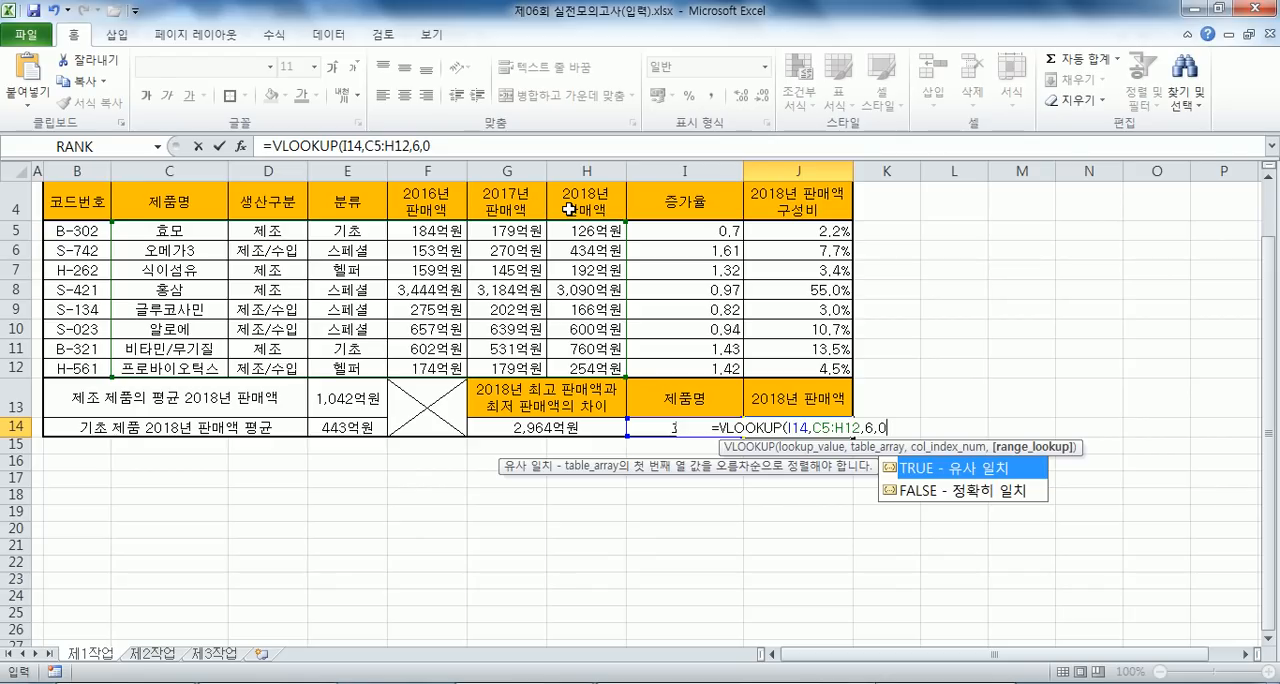
key(ctrl+Return)
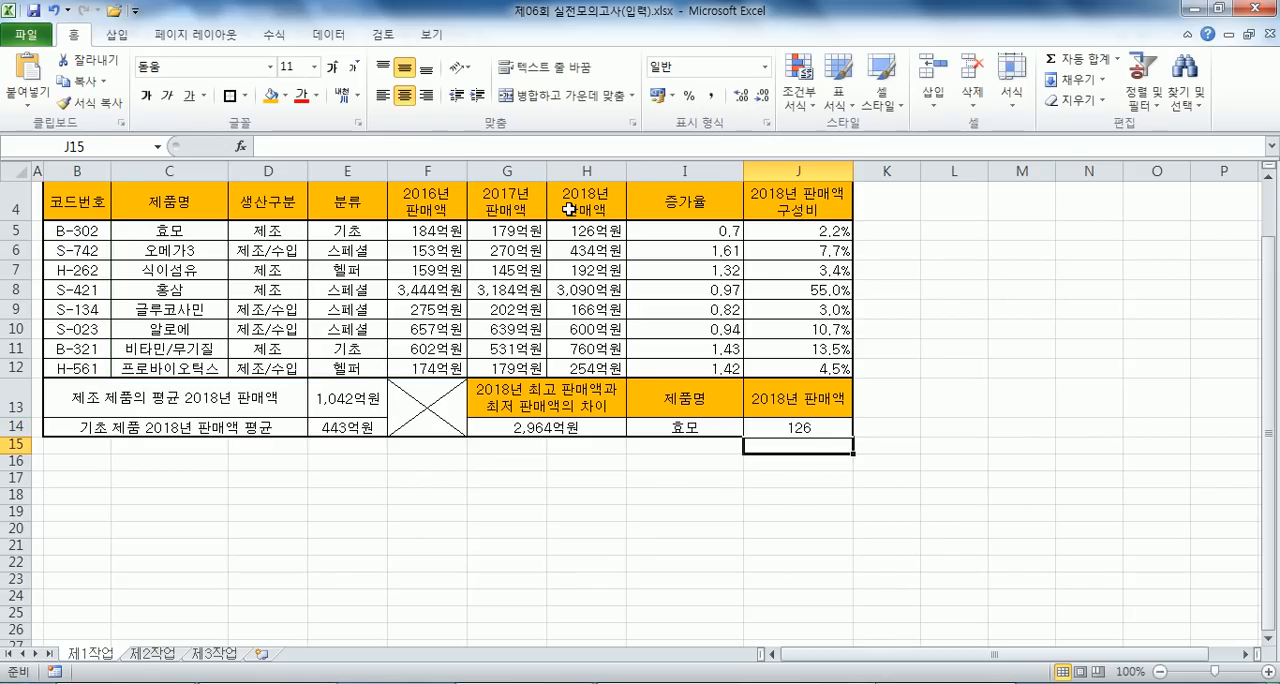
- Copy the J14 formula into the Notepad notes under 문제6) and space its arguments as =VLOOKUP(I14, C5:H12, 6, 0)
drag(446, 146, 262, 146)
key(ctrl+c)
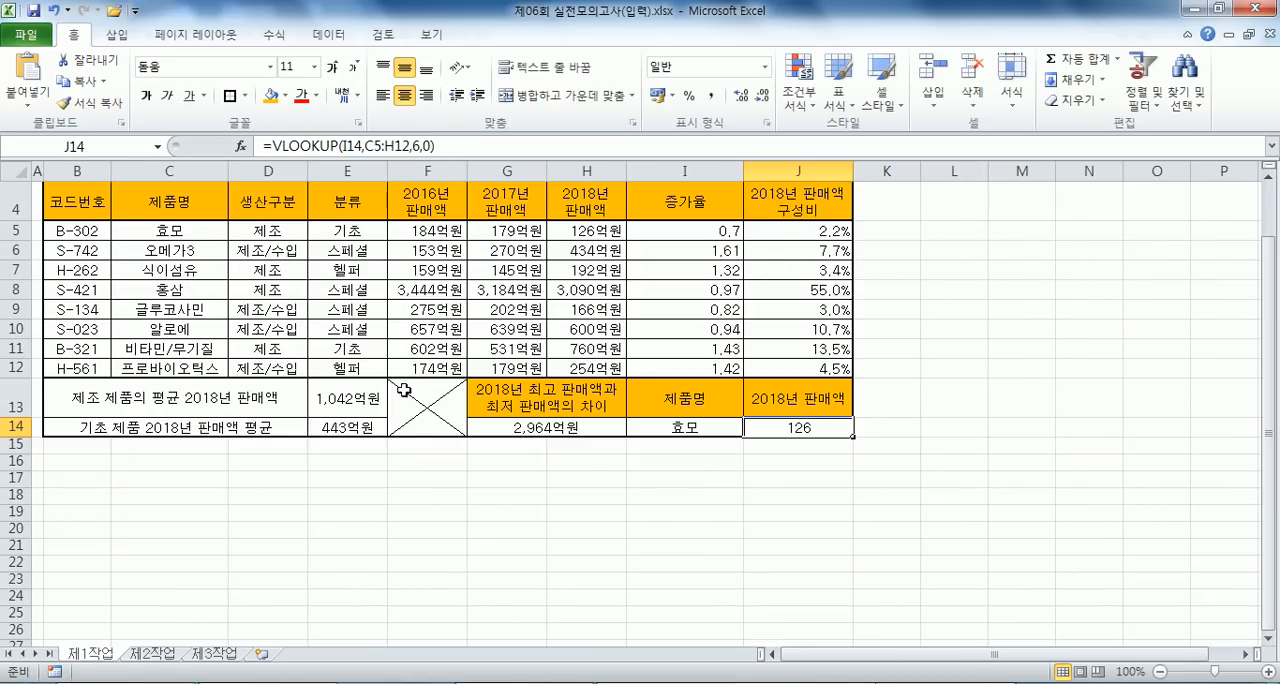
key(alt+Tab)
key(ctrl+v)
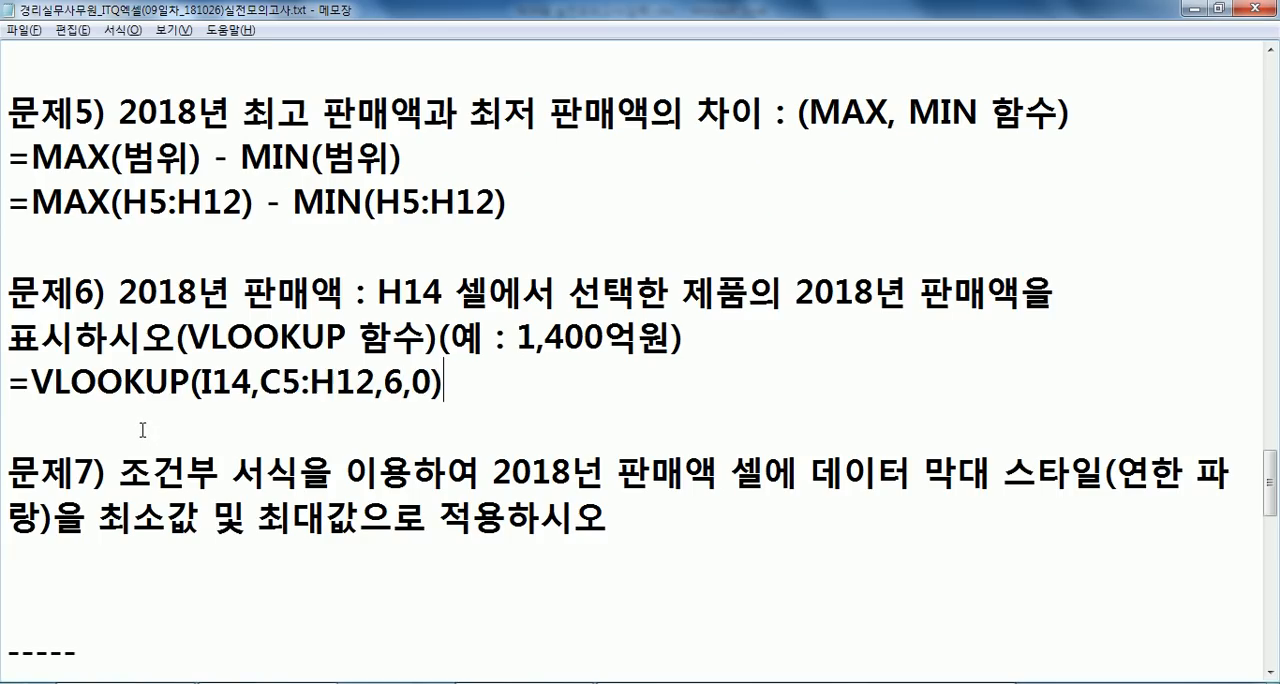
click(262, 383)
click(398, 383)
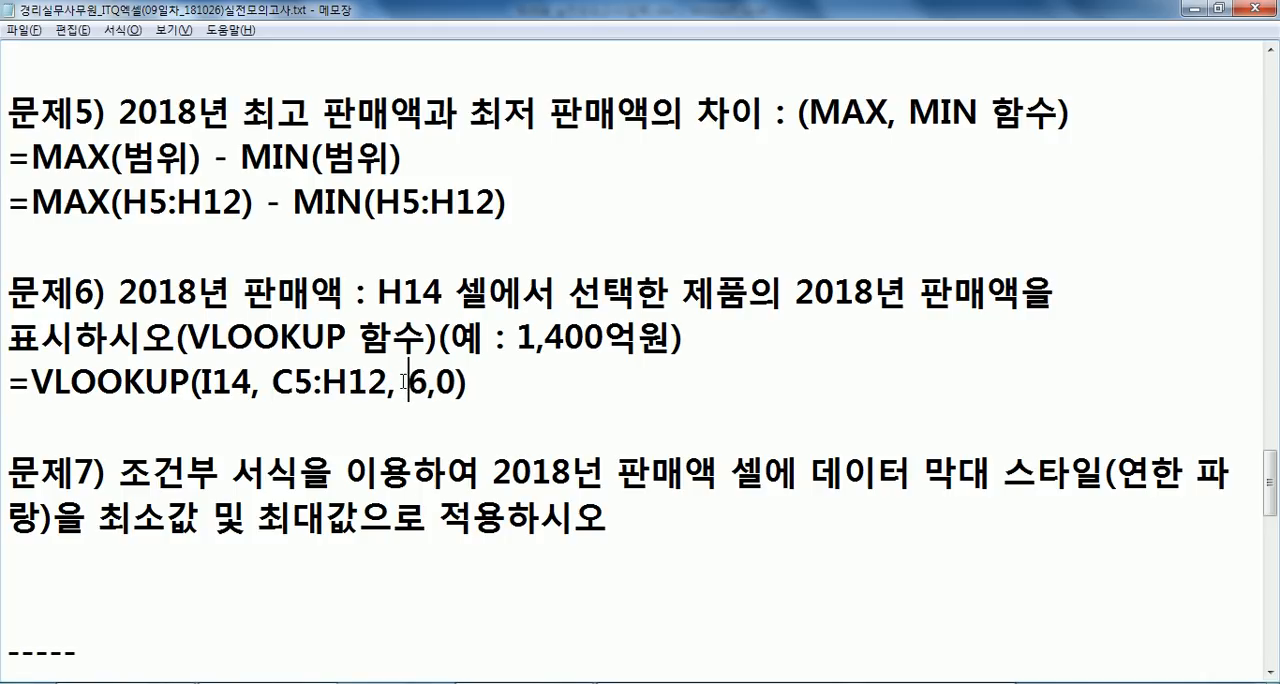
click(432, 388)
click(570, 404)
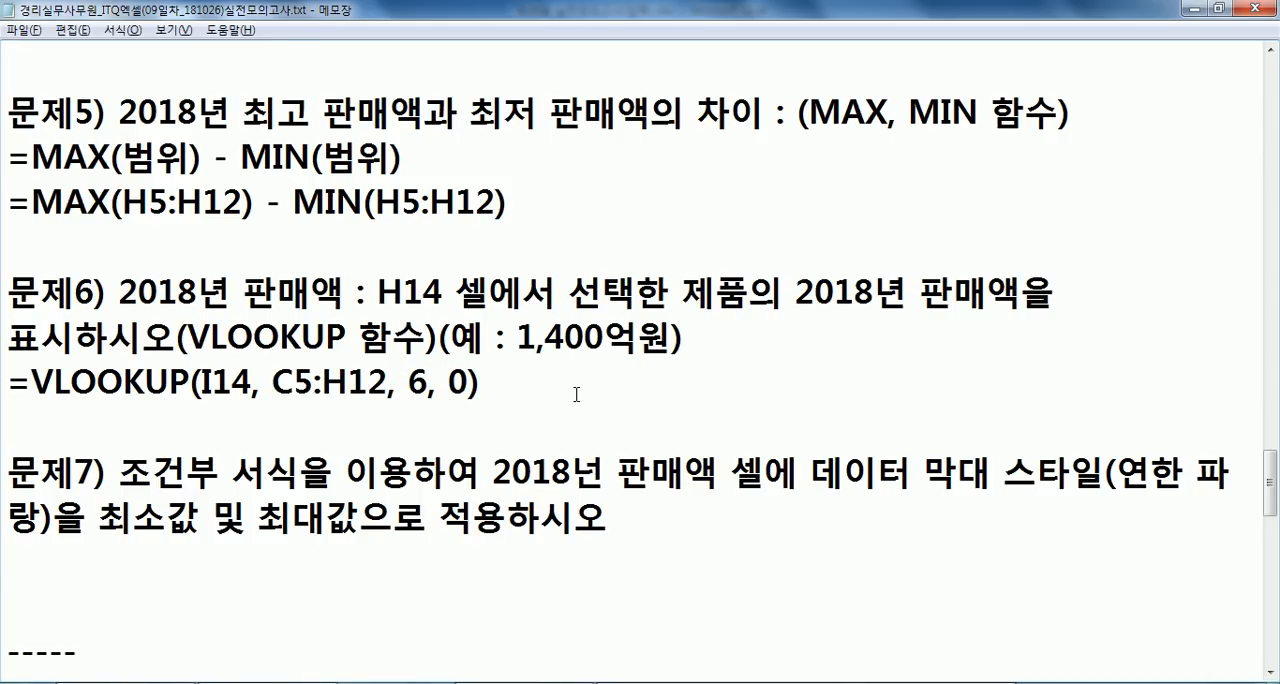
- Correct the misspelled year in the notes' 문제7) text to 2018년
scroll(576, 394, down, 1)
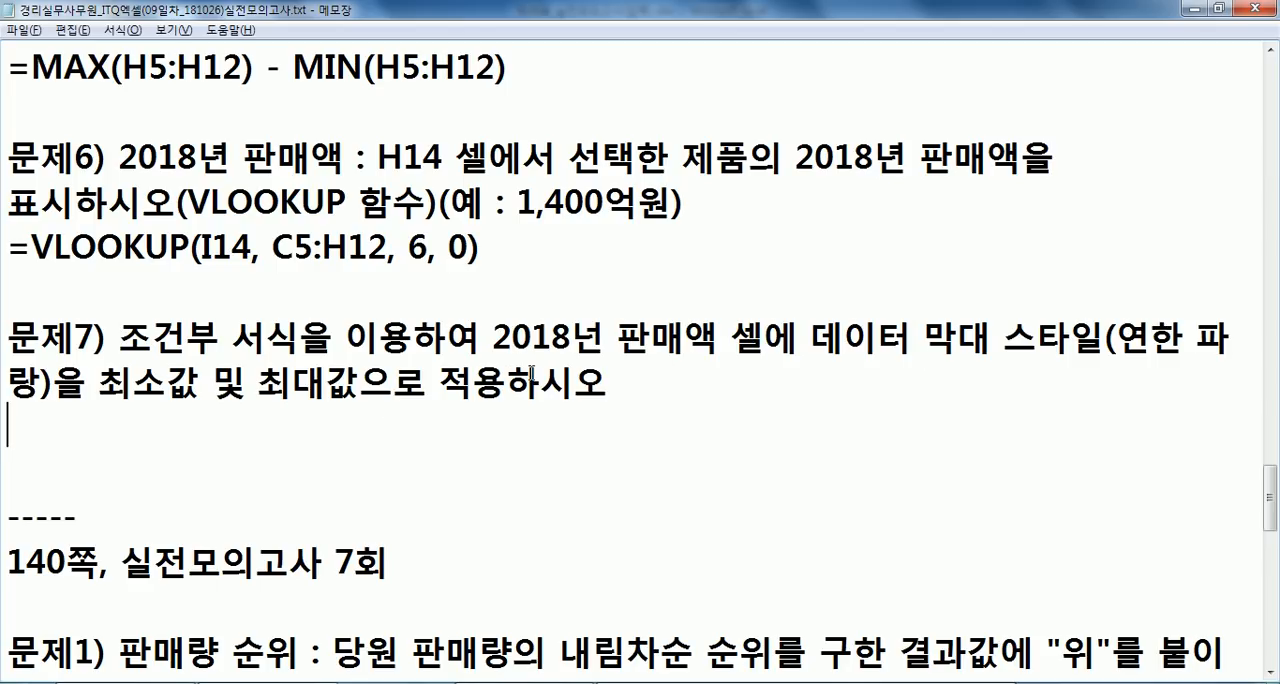
click(570, 338)
text(년)
key(BackSpace)
click(571, 423)
- Switch back to the workbook and apply light blue gradient data bars to the 2018년 판매액 cells H5:H12
key(alt+Tab)
drag(605, 231, 605, 368)
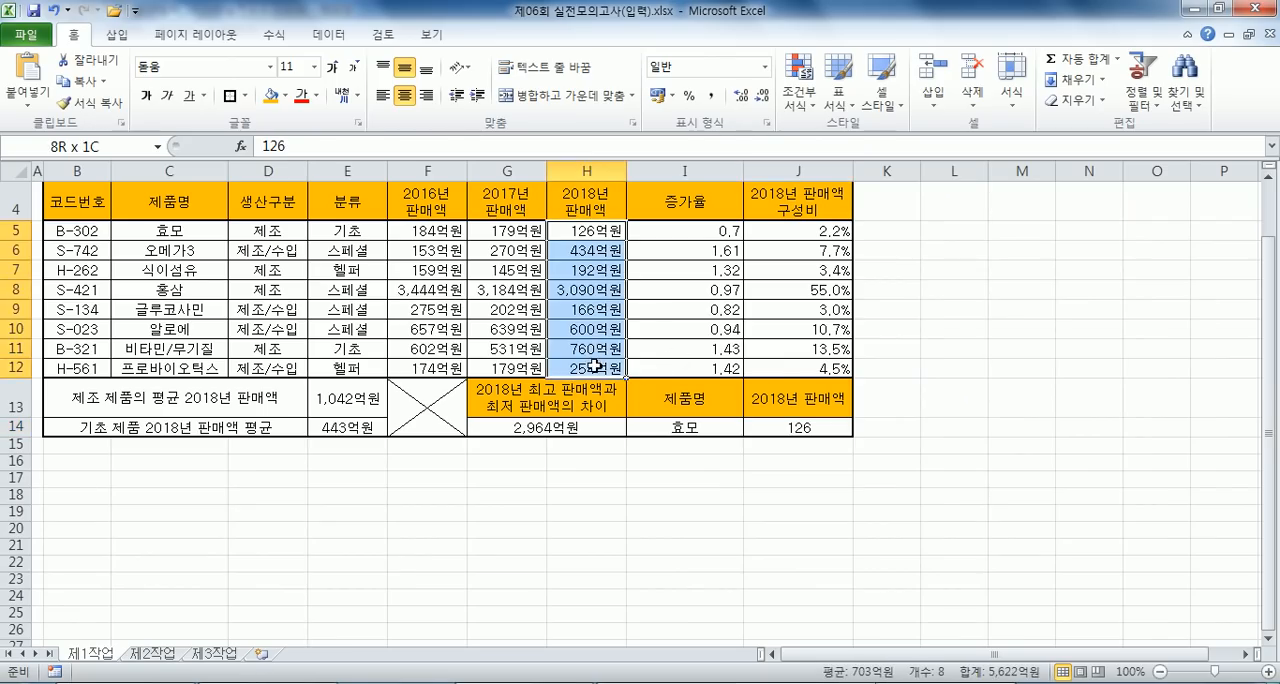
click(800, 98)
mouse_move(865, 222)
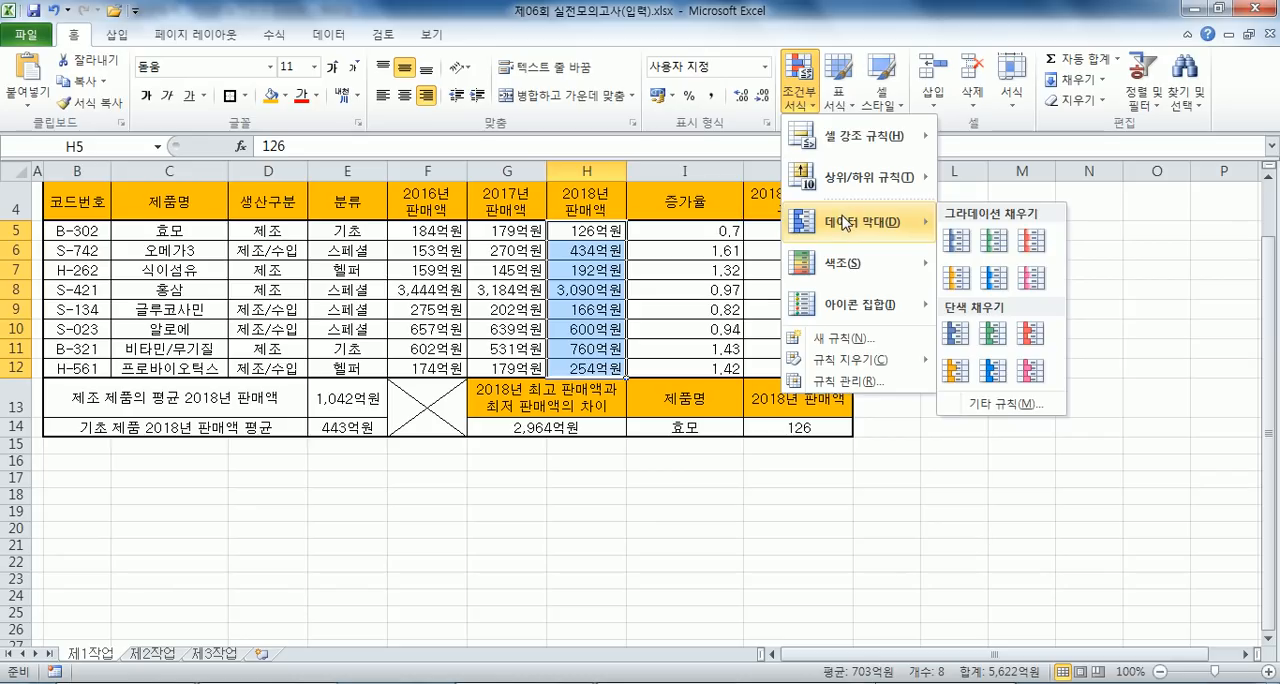
click(1003, 280)
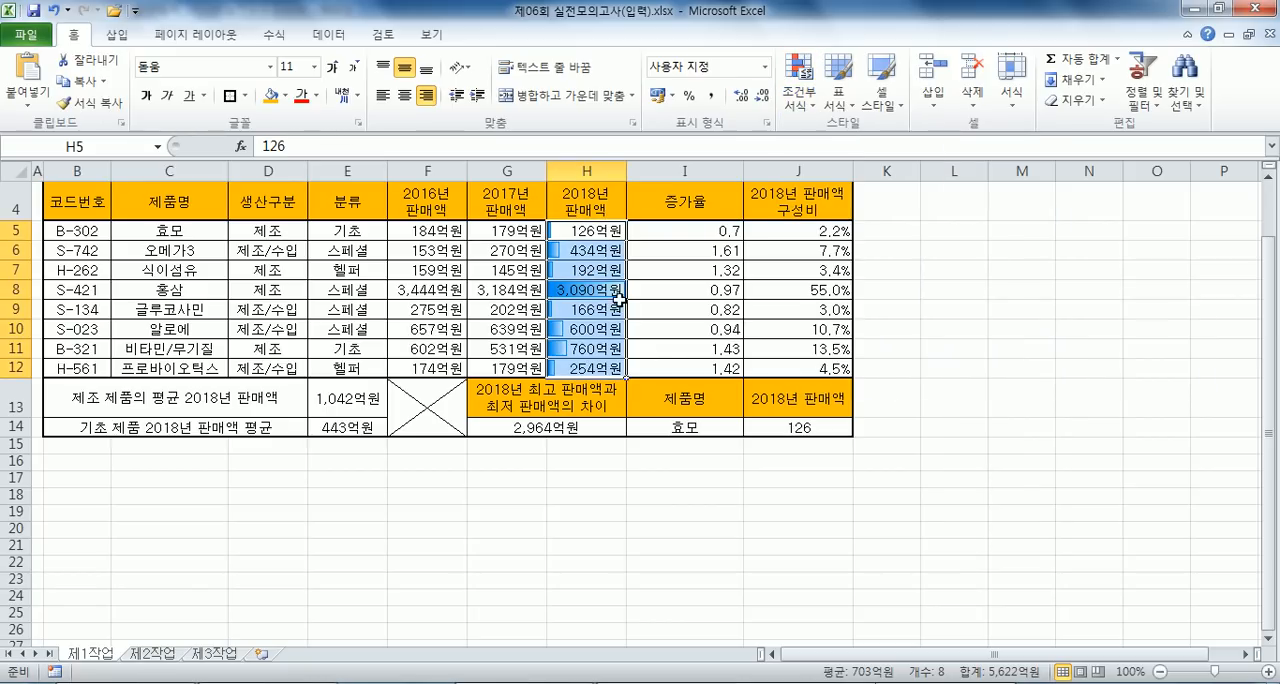
click(590, 242)
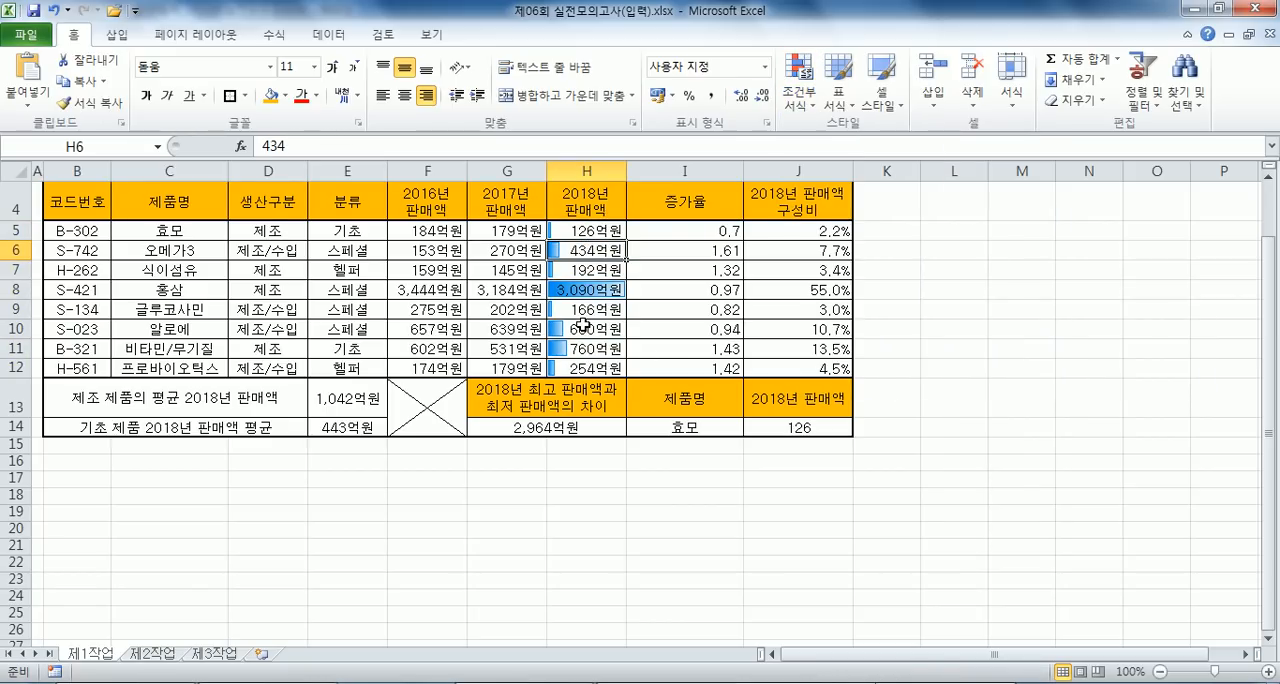
- Choose the light blue gradient data bars again for H5:H12 and undo the data bar formatting
drag(585, 230, 585, 366)
drag(590, 226, 586, 368)
click(807, 104)
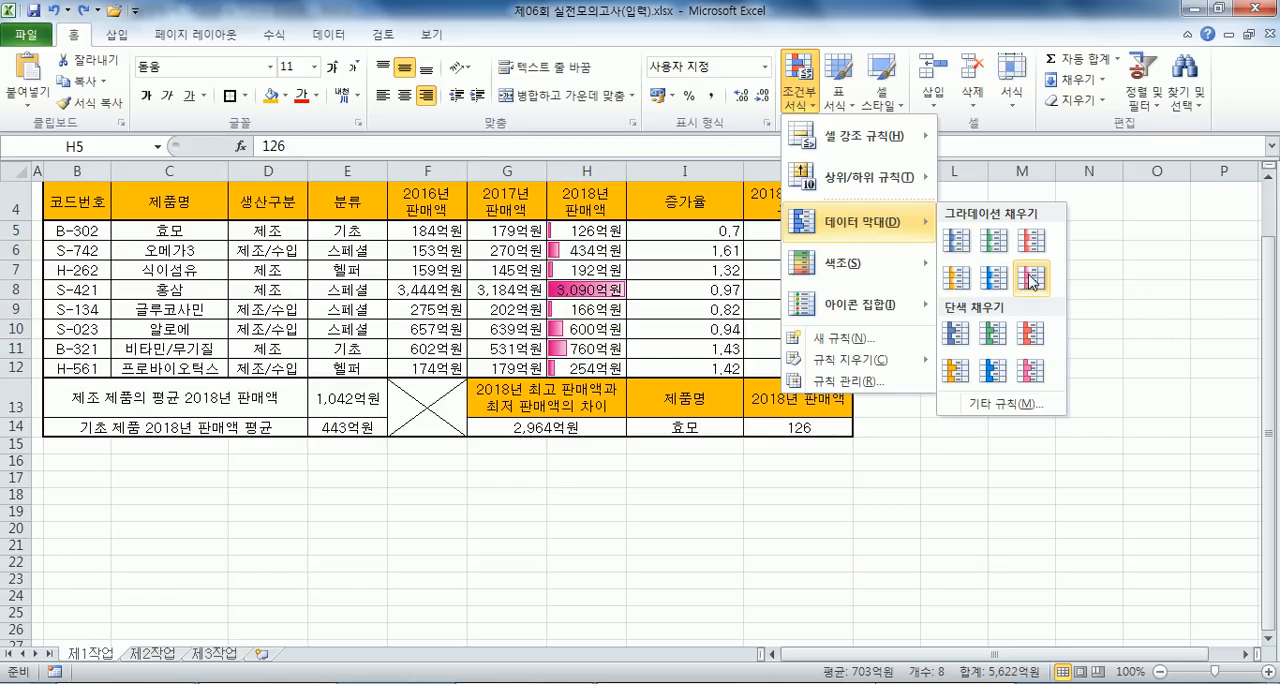
click(992, 281)
key(ctrl+z)
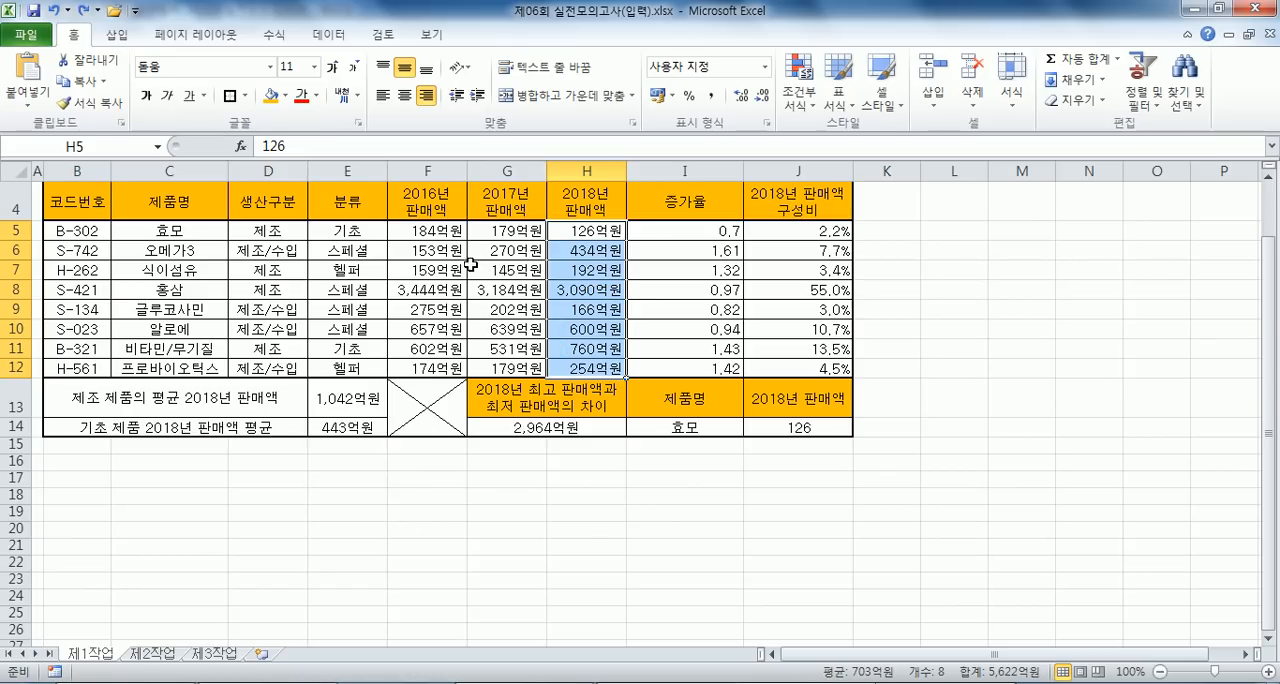
- Apply light blue gradient data bars to the 2017년 판매액 cells G5:G12
drag(500, 234, 506, 367)
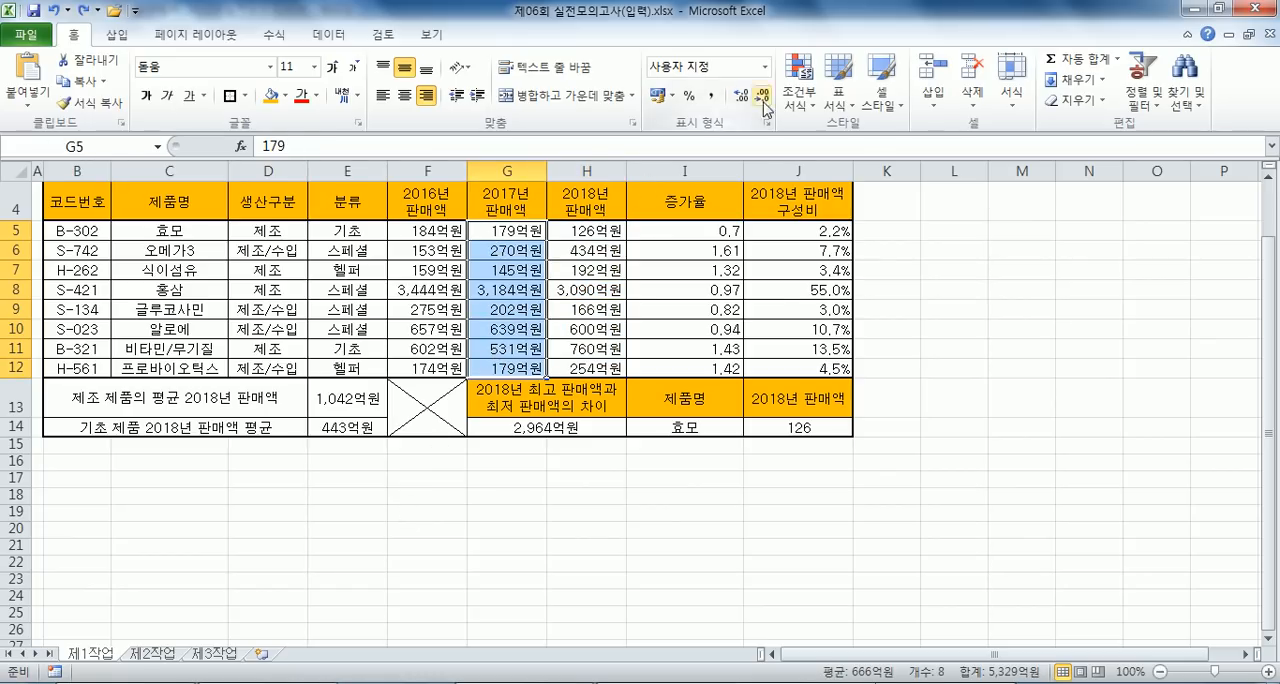
click(806, 106)
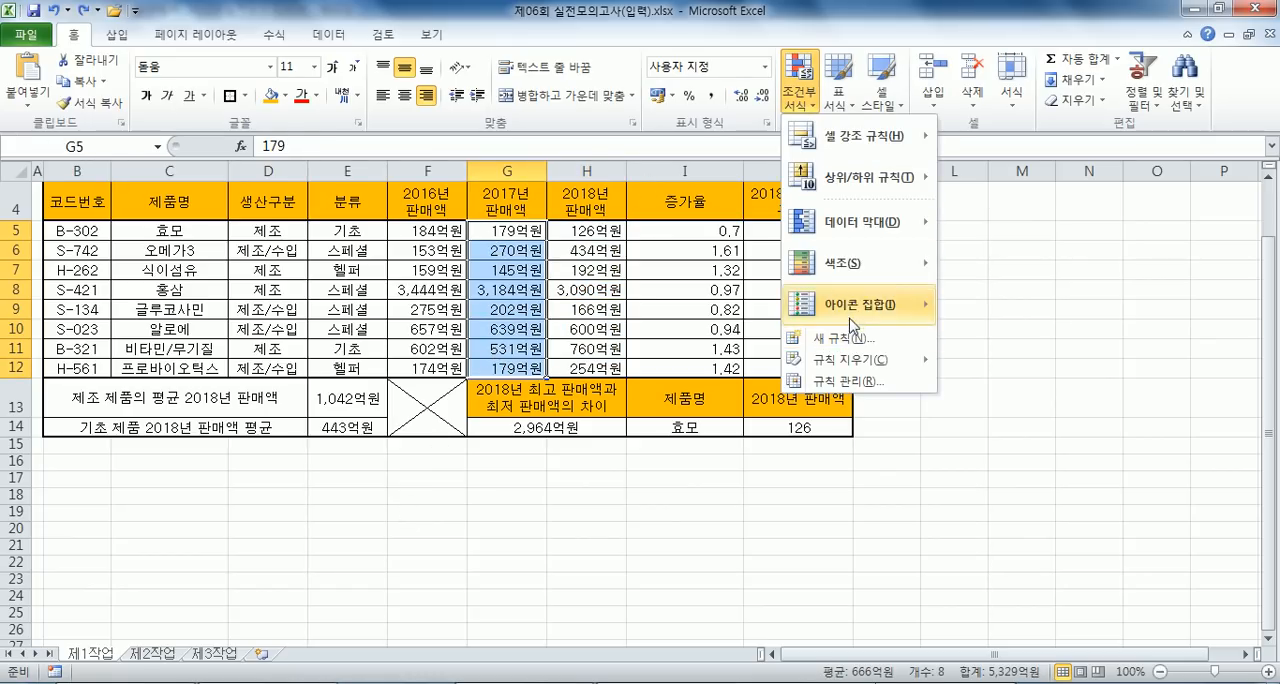
mouse_move(853, 219)
click(955, 290)
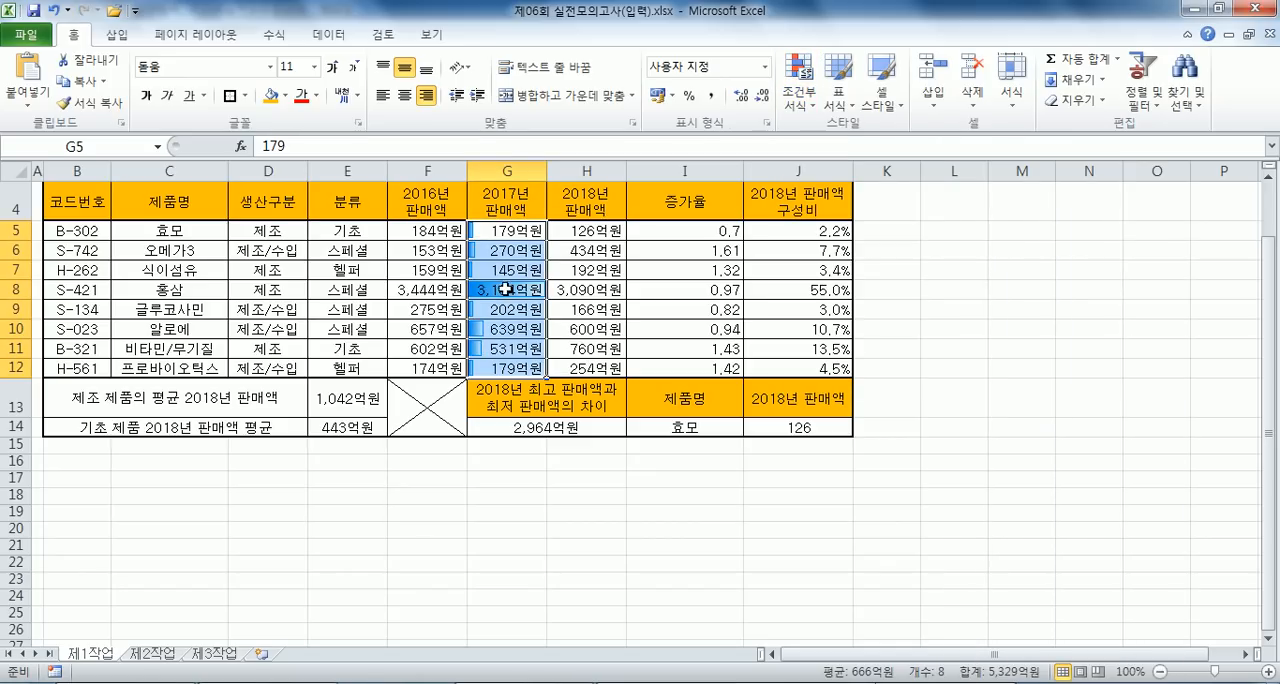
click(499, 488)
- Apply light blue gradient data bars as conditional formatting to the 2018년 판매액 cells H5:H12
drag(583, 230, 583, 368)
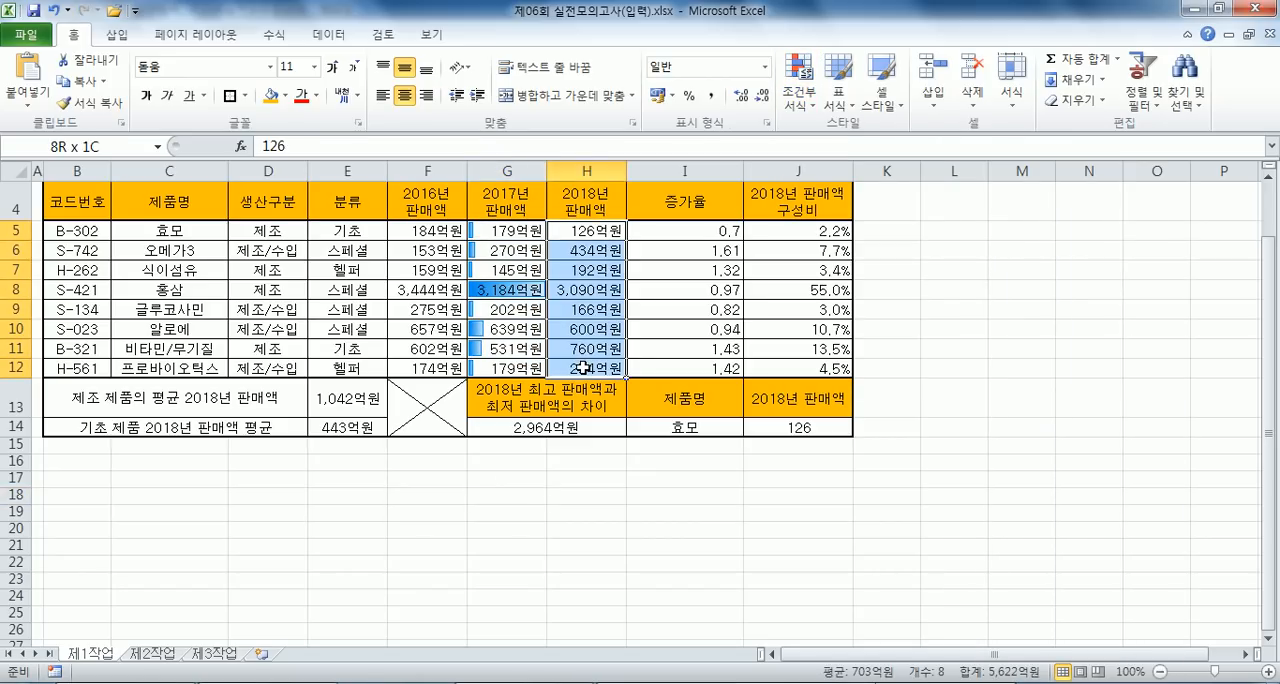
click(799, 80)
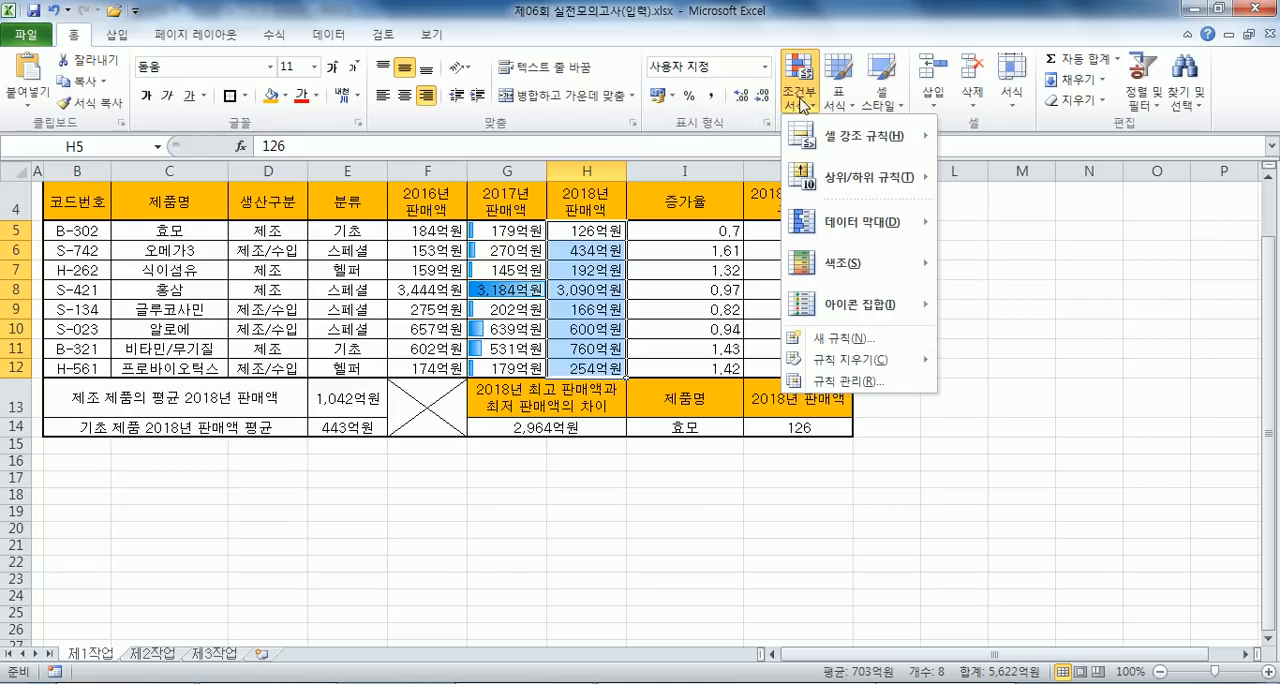
mouse_move(828, 221)
click(955, 290)
click(684, 368)
- Delete the data bar rule applied to G5:G12 through the conditional formatting rules manager
drag(506, 237, 492, 366)
click(799, 80)
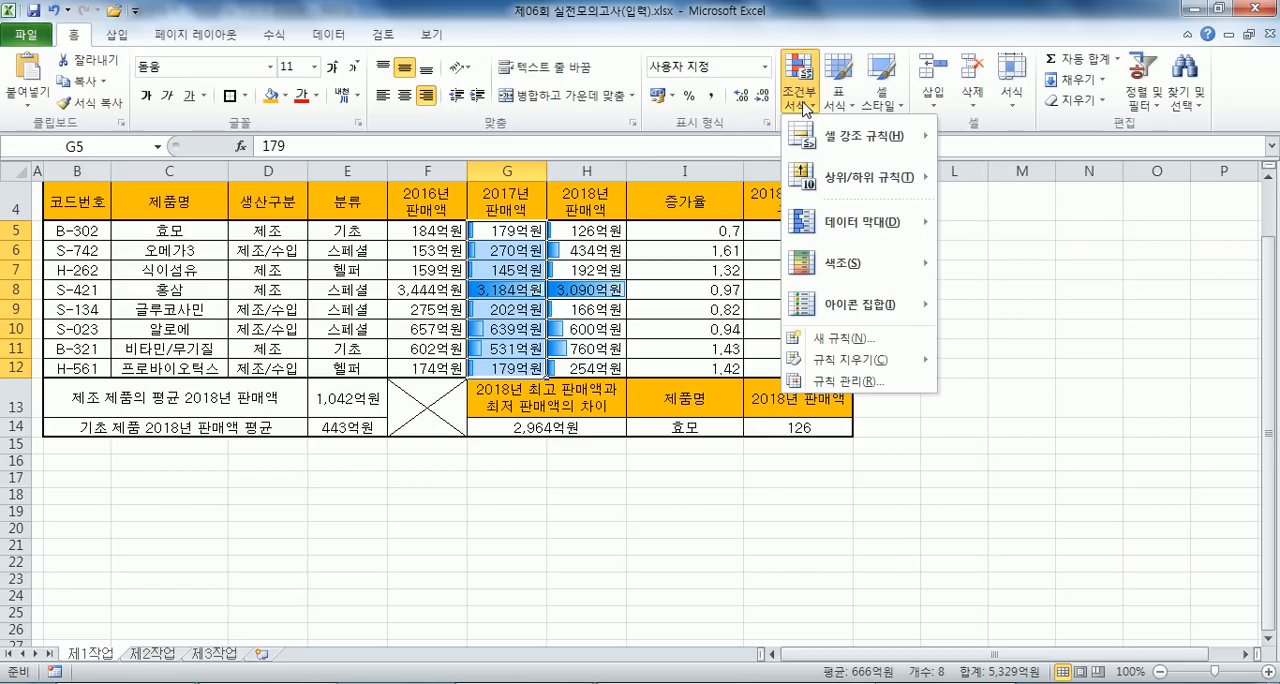
click(827, 382)
drag(680, 120, 848, 55)
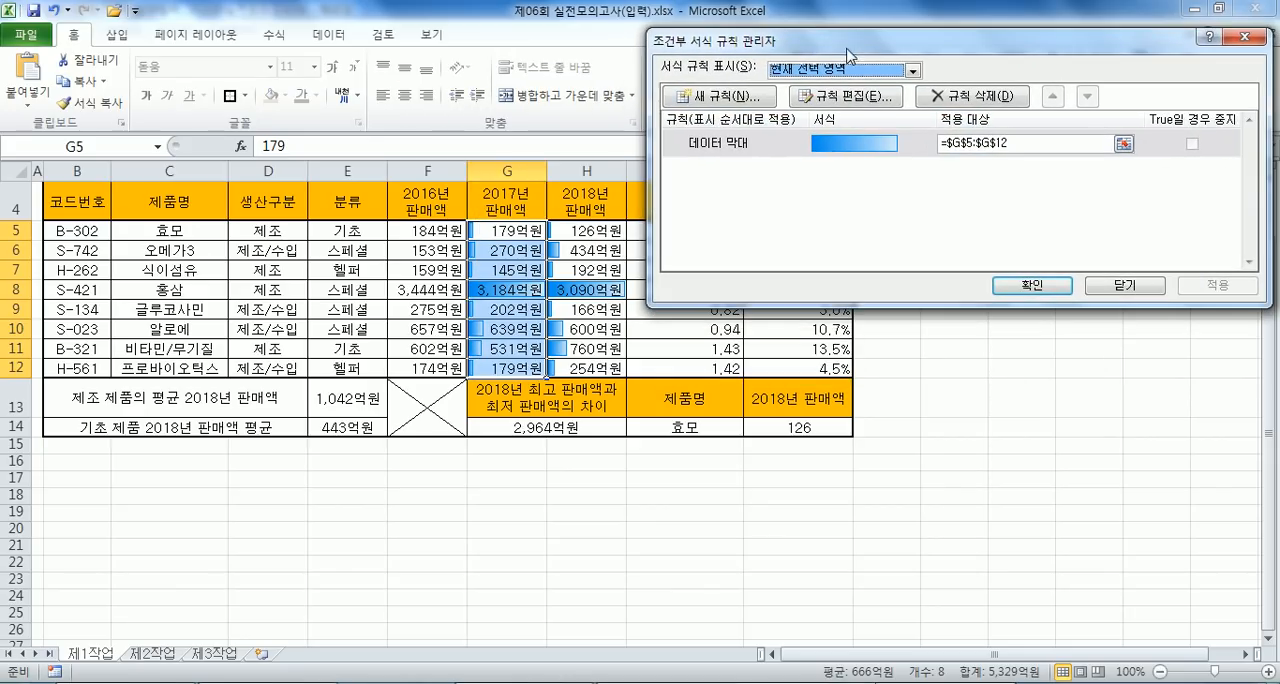
click(748, 148)
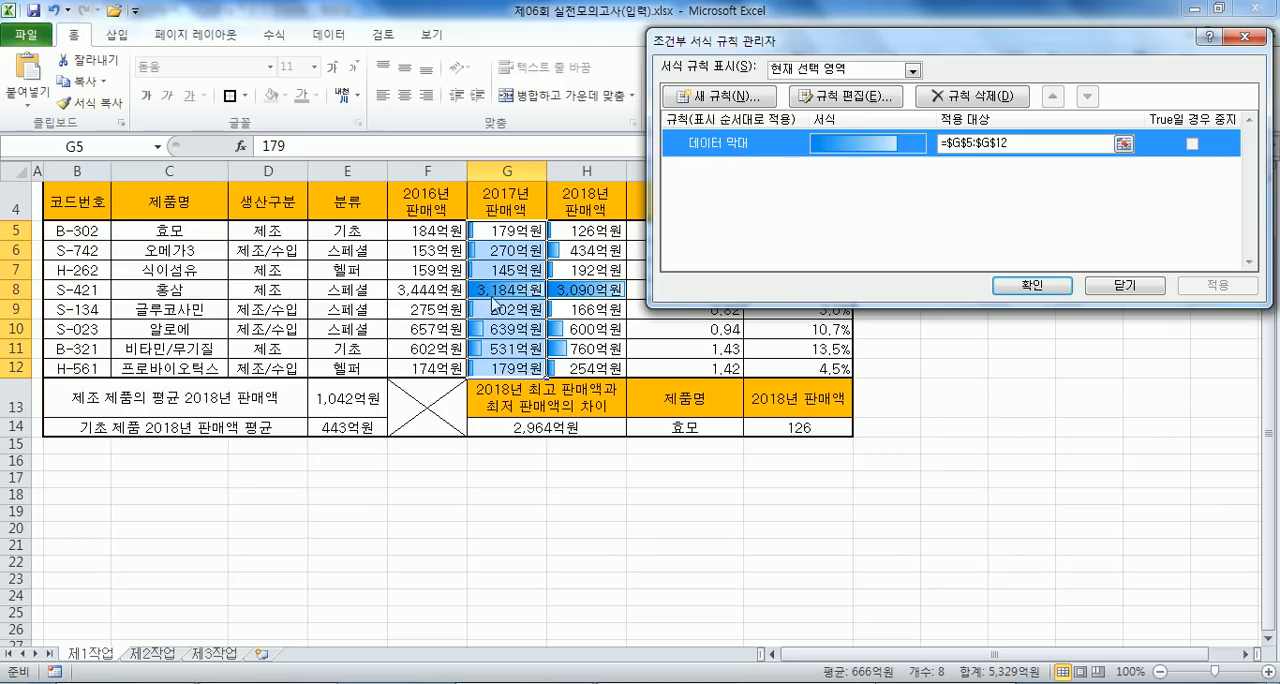
click(979, 97)
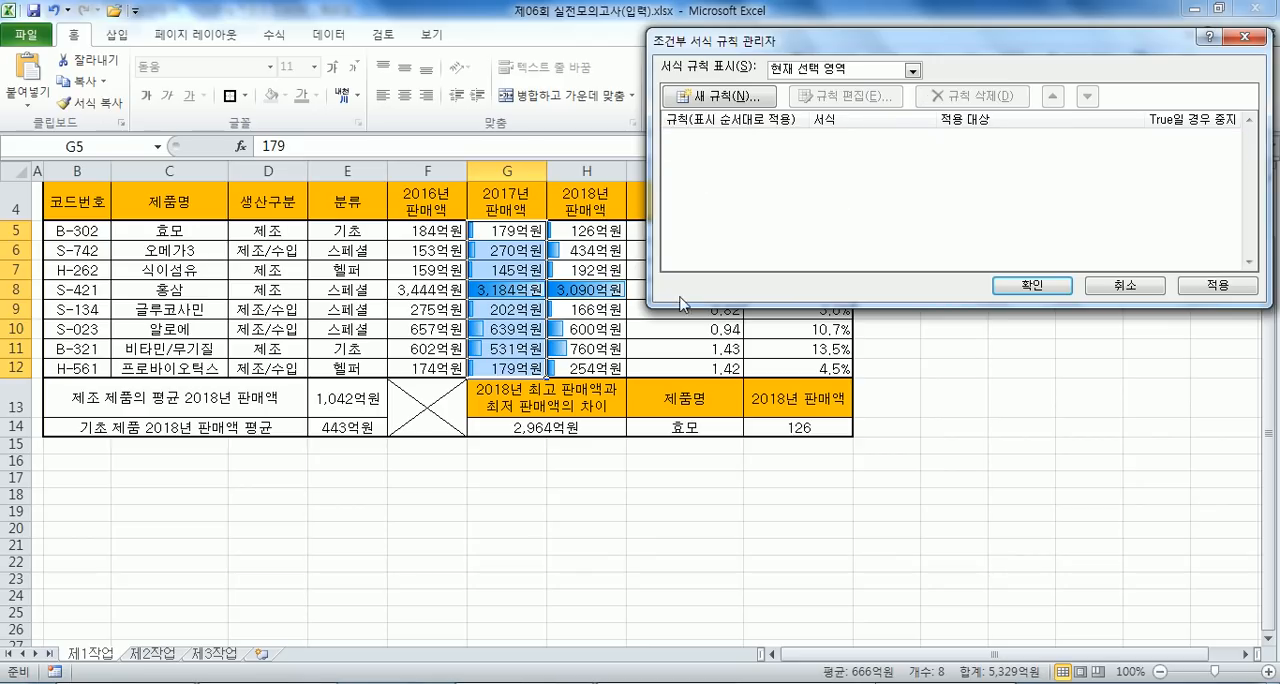
click(1025, 287)
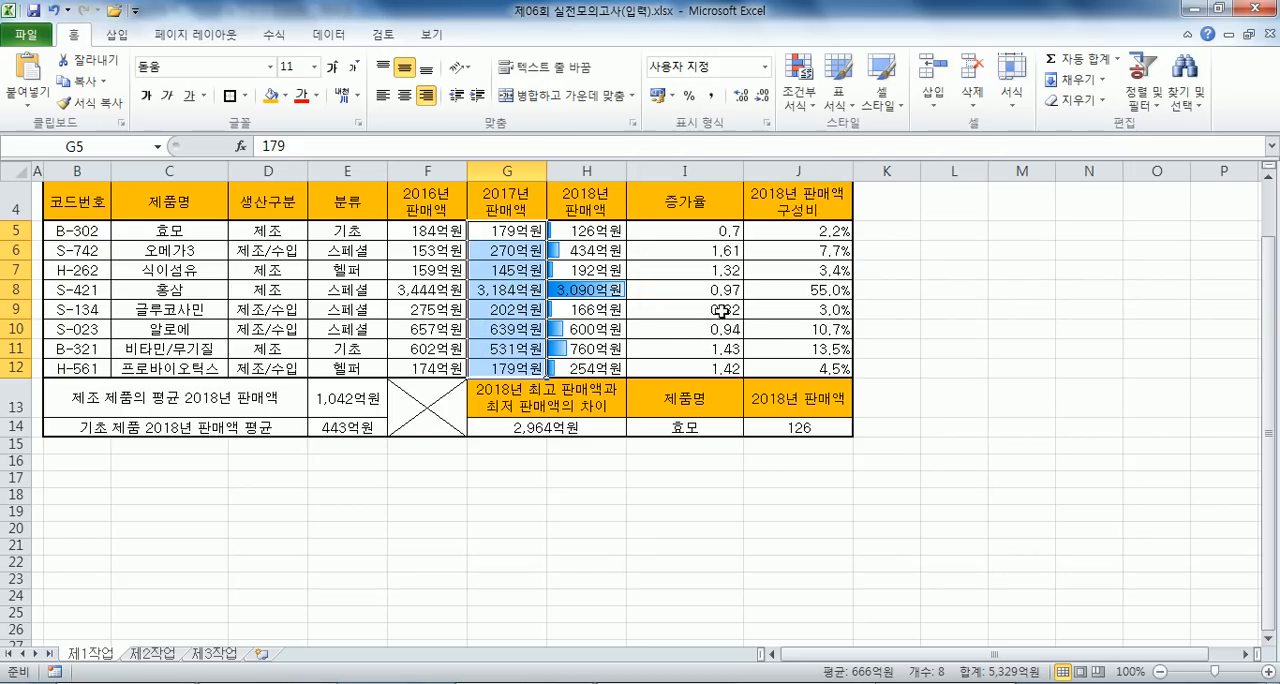
click(955, 346)
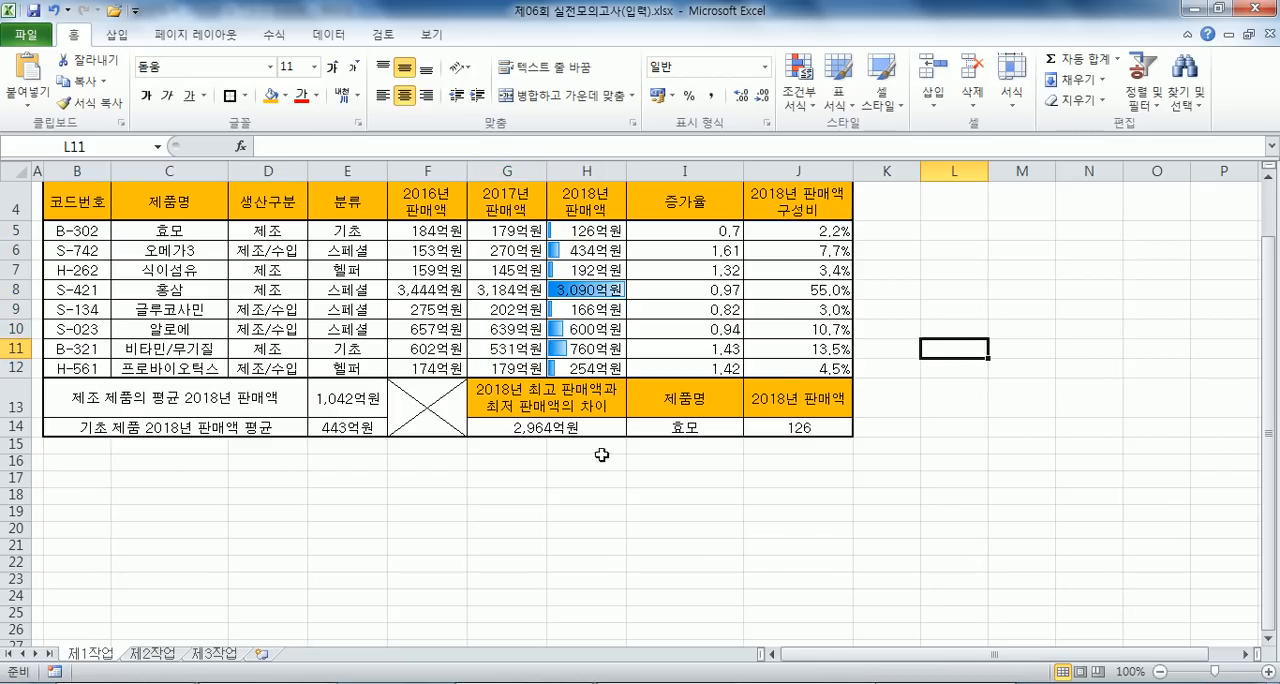
- Test the product list in I14 by choosing 오메가3 and switching it back to 효모
click(710, 427)
click(751, 428)
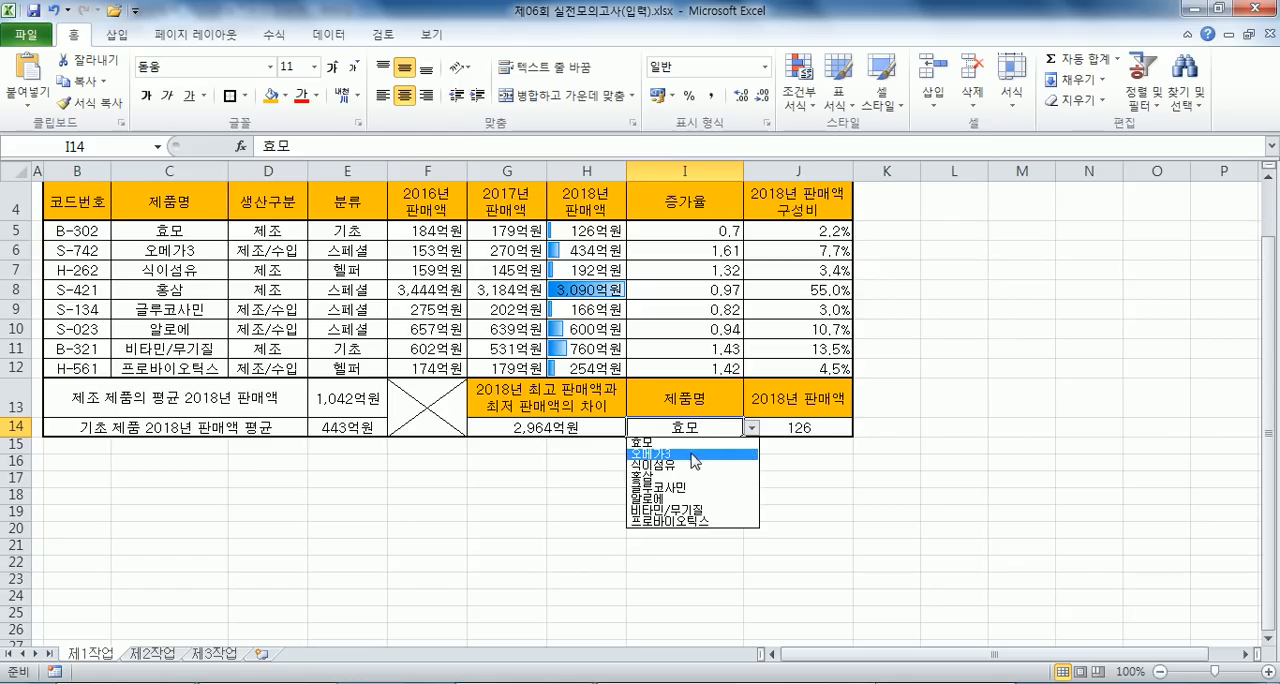
click(690, 453)
click(750, 428)
click(697, 443)
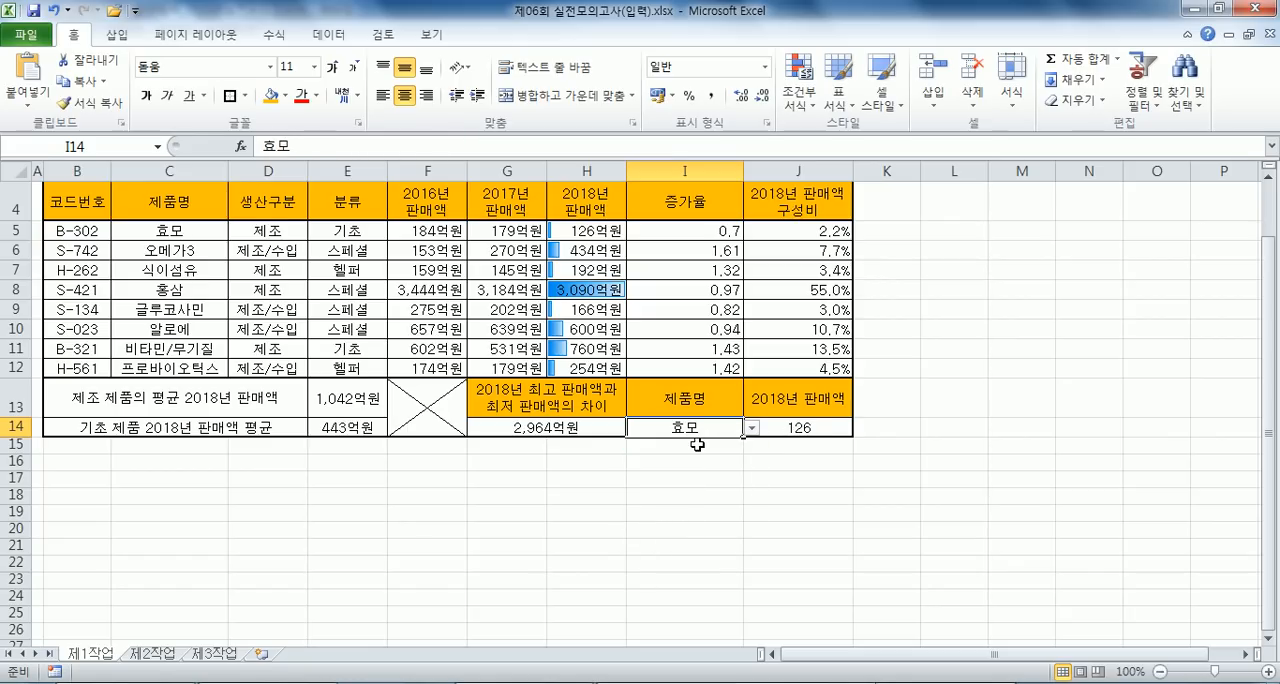
- Copy the table range B4:H12, including the header row, from the 제1작업 sheet
click(167, 461)
click(88, 458)
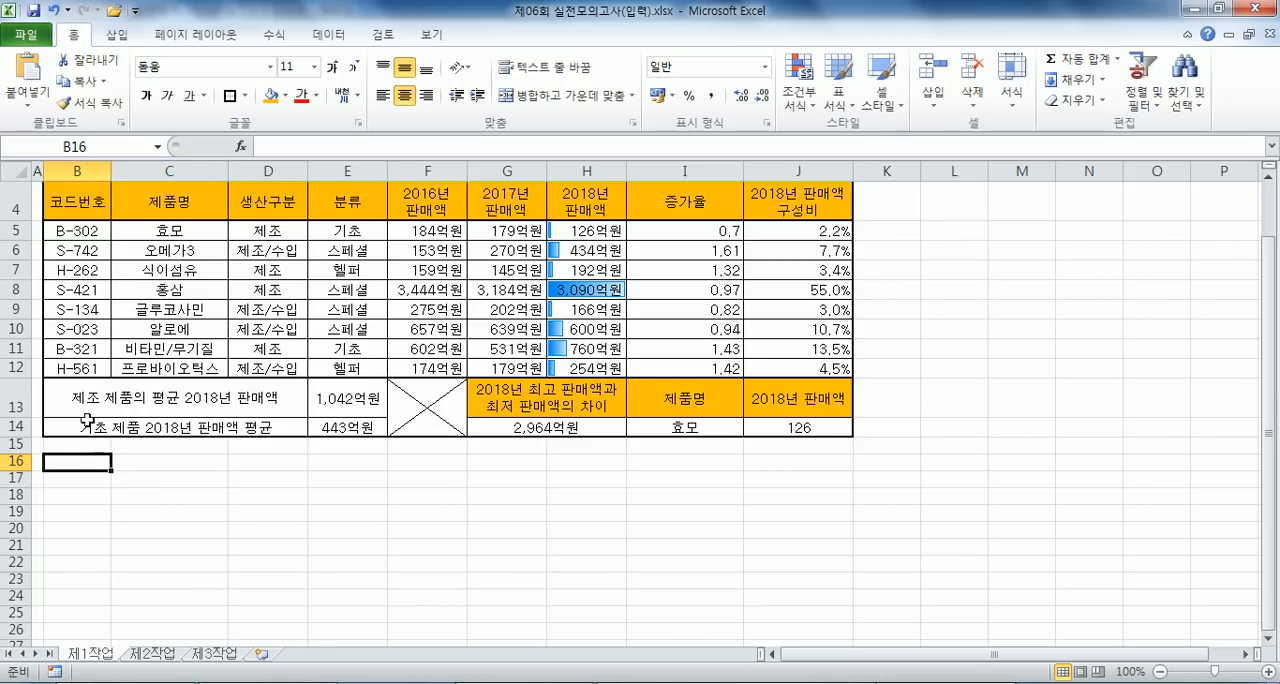
scroll(88, 421, up, 1)
drag(57, 283, 586, 446)
key(ctrl+c)
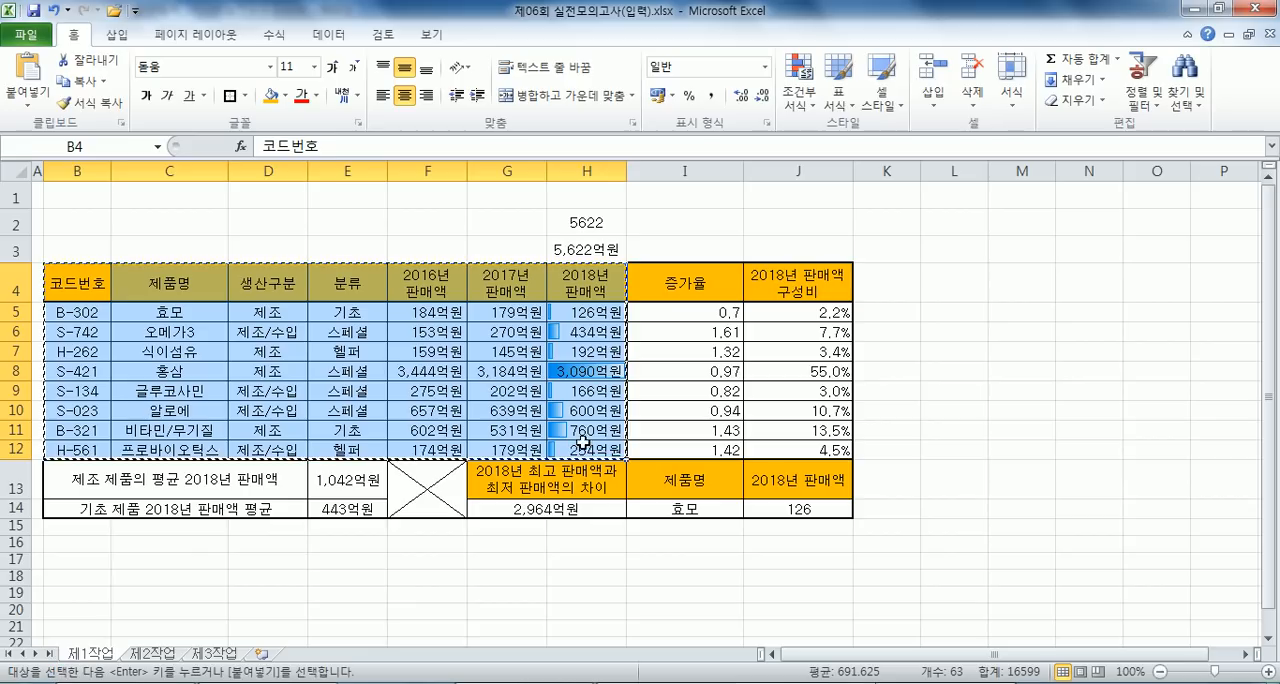
- Paste the copied product table at B2 of the 제2작업 sheet, carrying over the source column widths
click(155, 655)
right_click(62, 212)
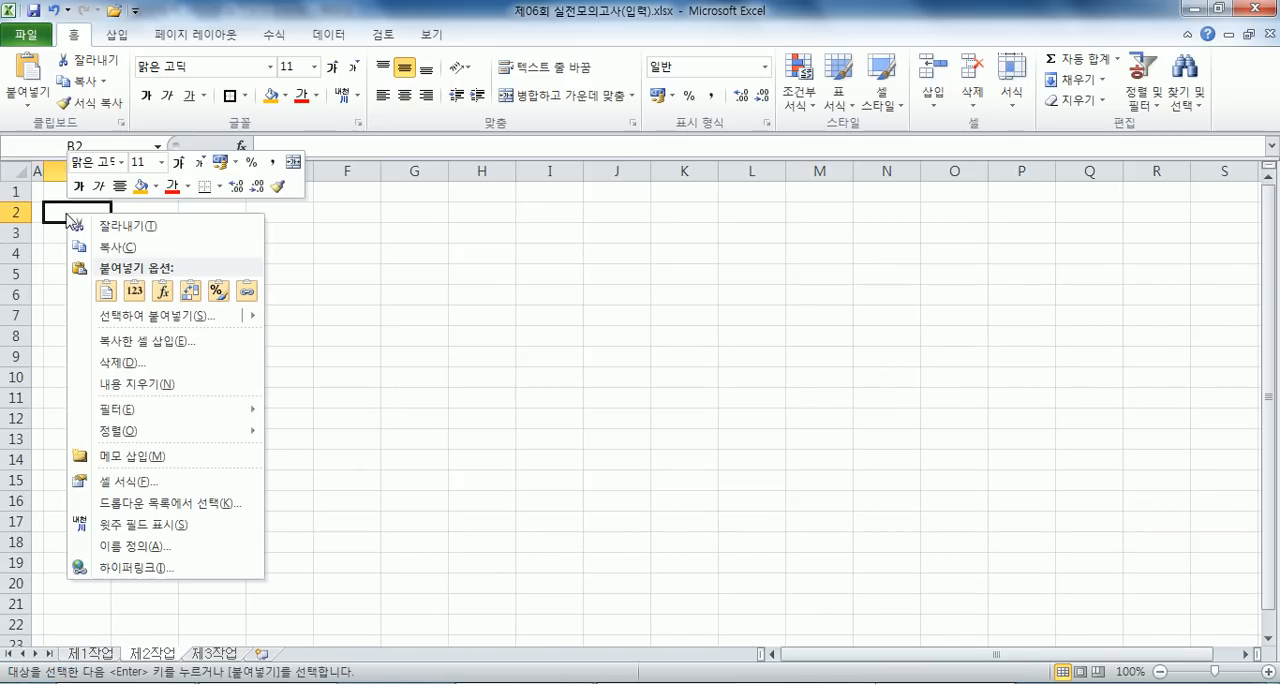
click(133, 291)
right_click(60, 210)
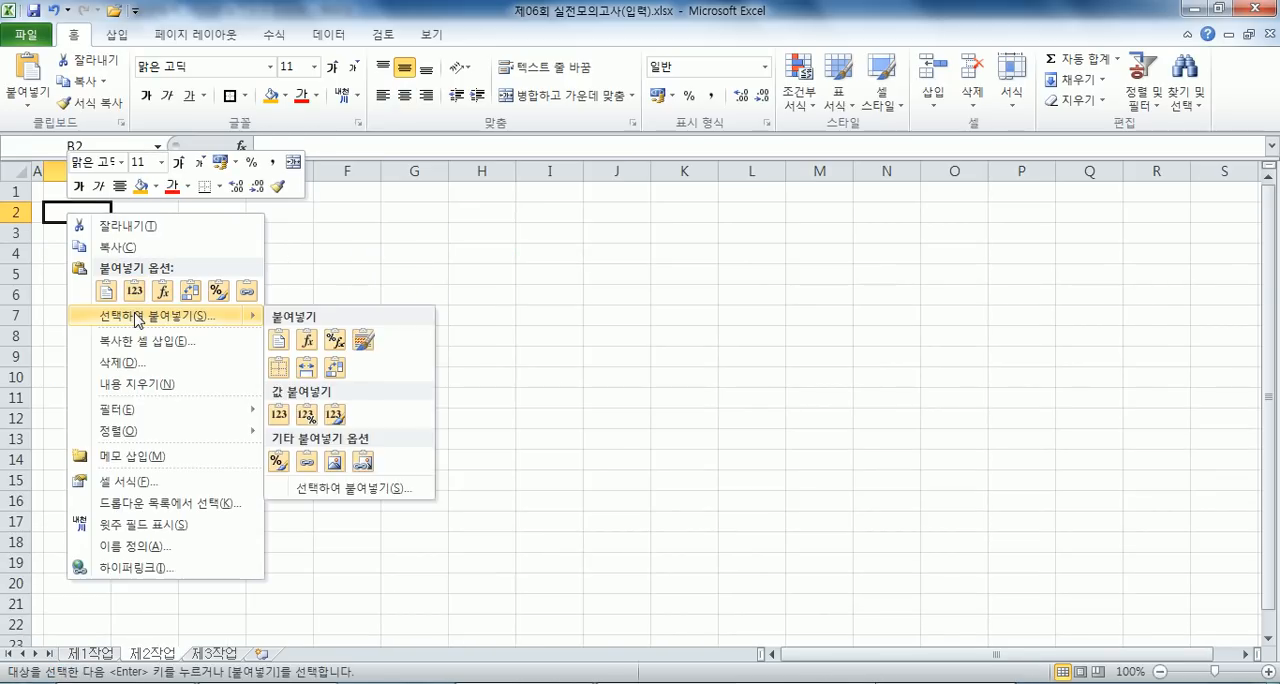
click(150, 317)
click(225, 245)
click(229, 427)
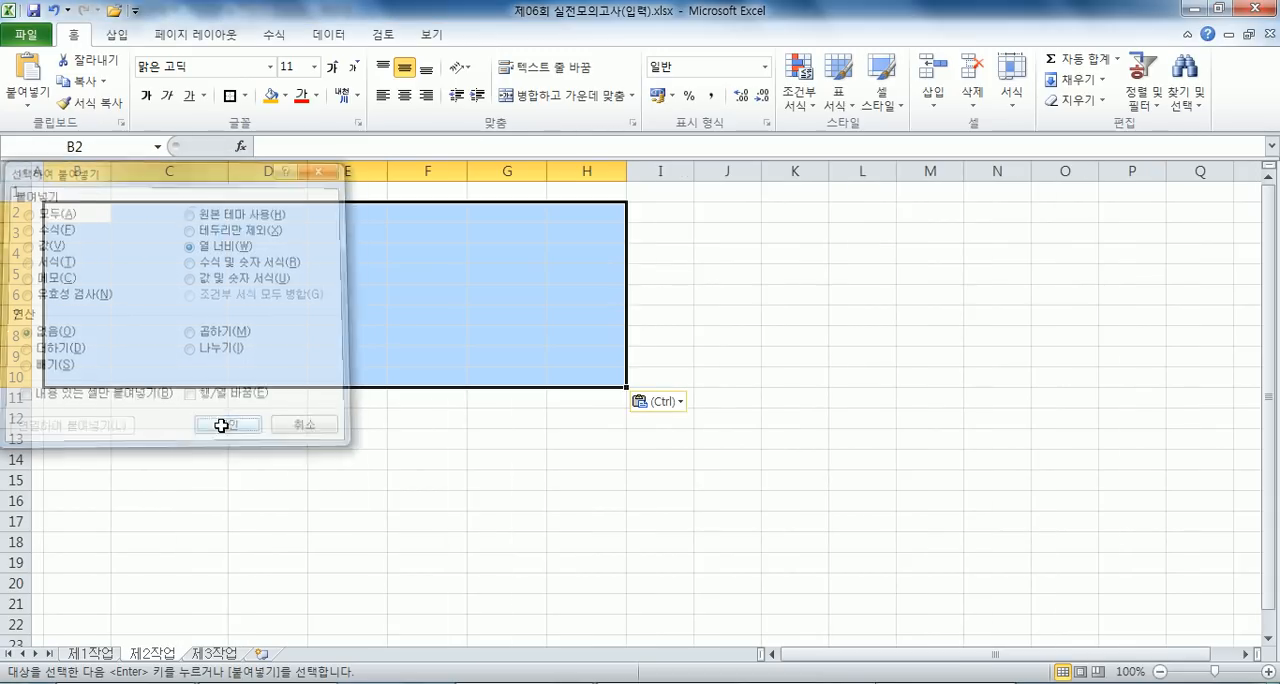
click(102, 221)
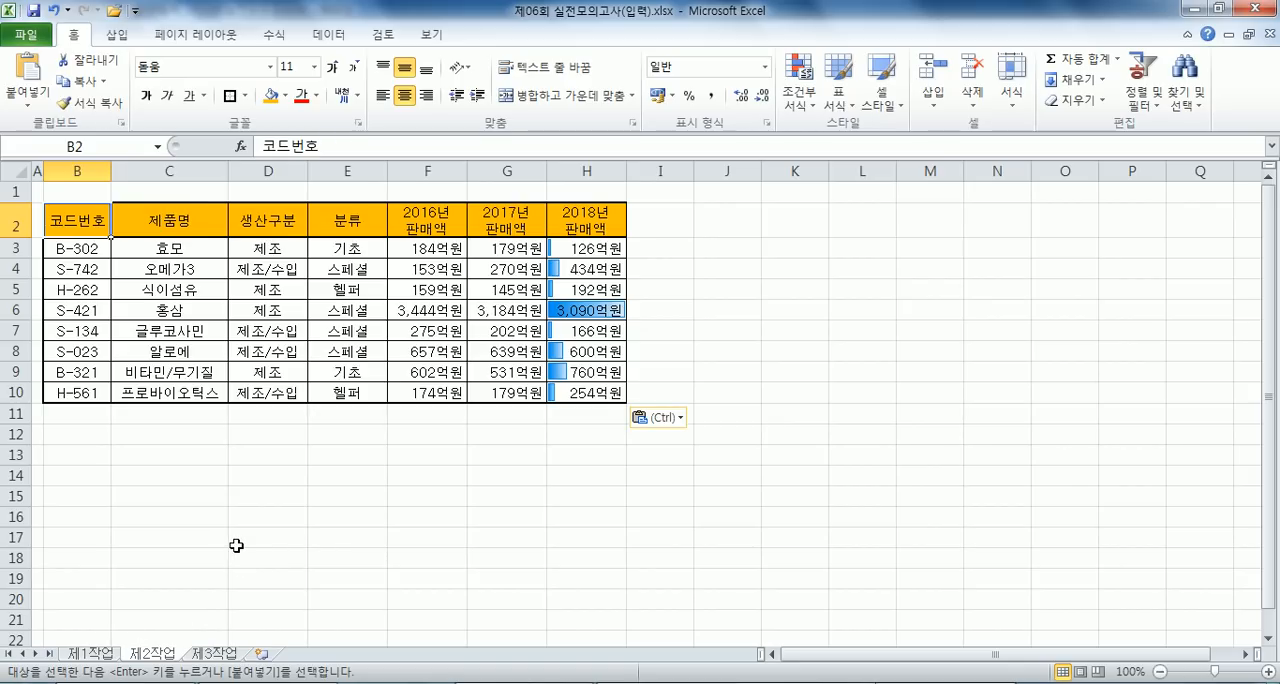
click(395, 327)
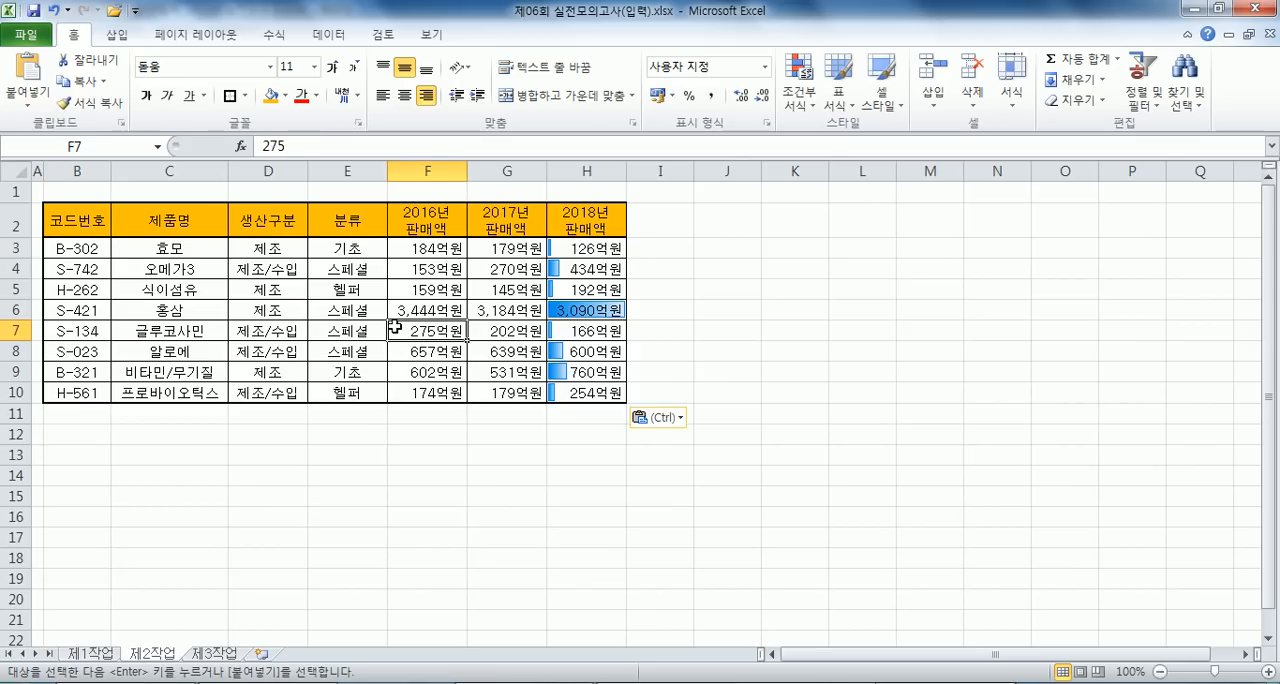
click(329, 34)
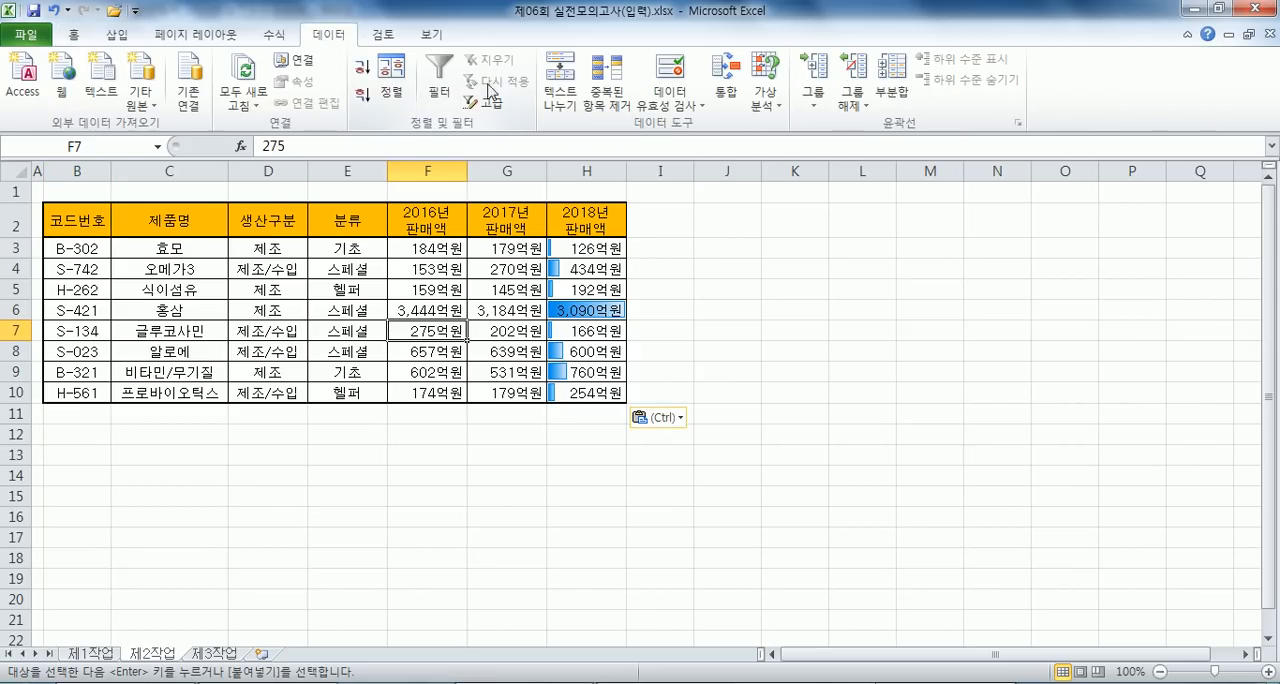
click(439, 80)
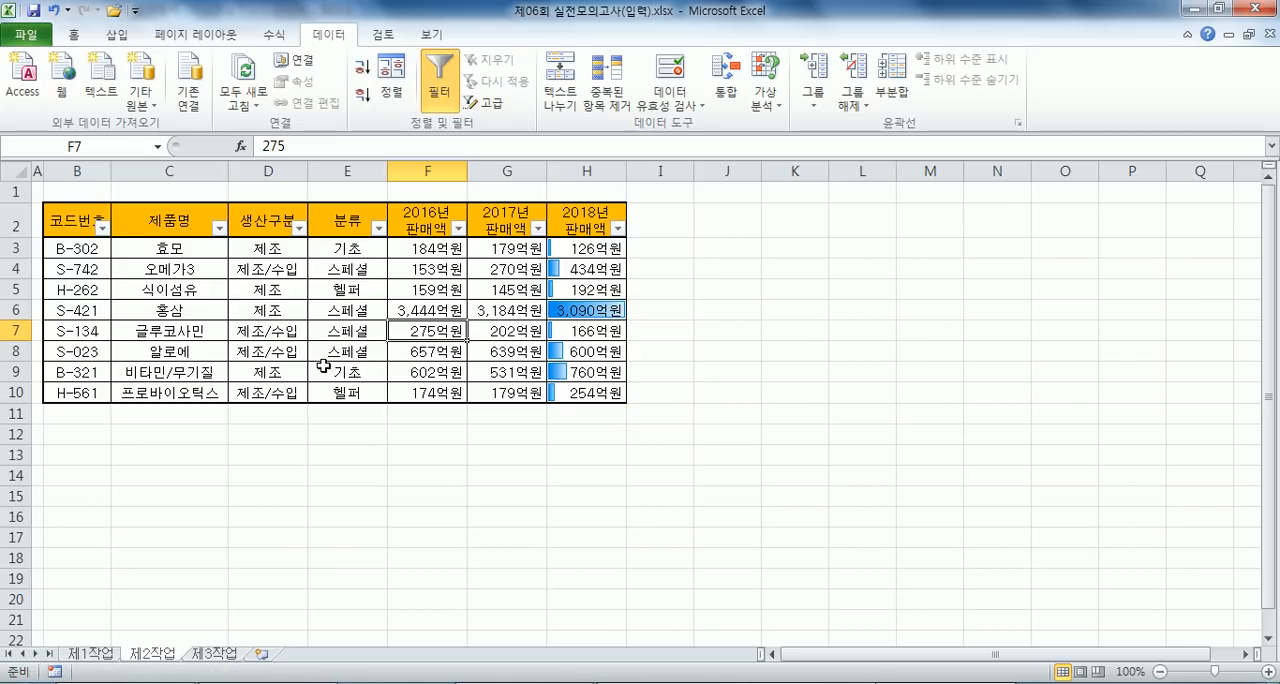
scroll(281, 366, up, 3)
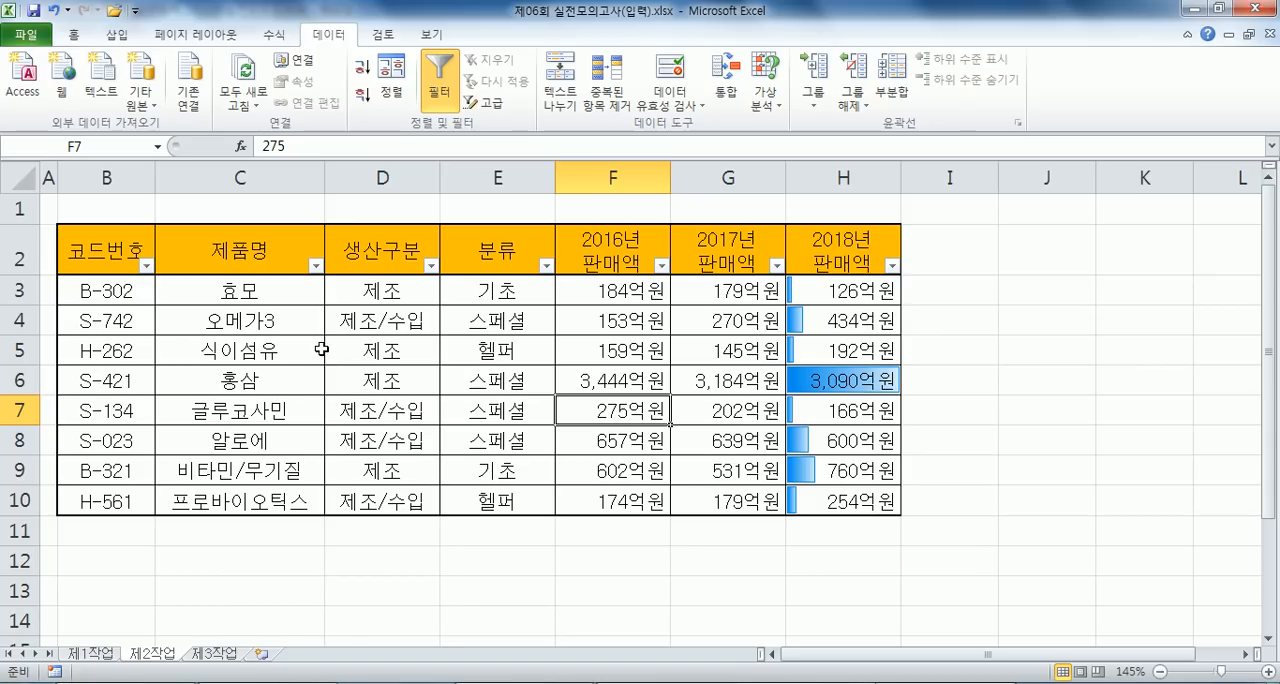
scroll(322, 349, down, 1)
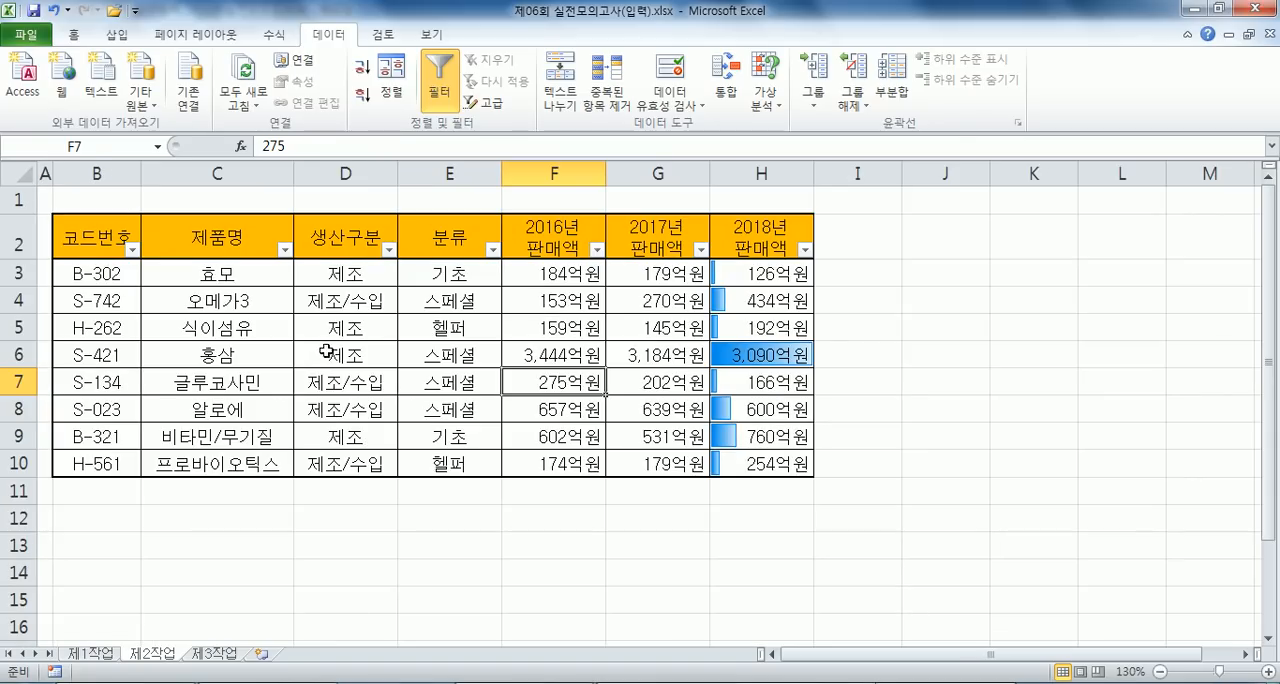
click(455, 95)
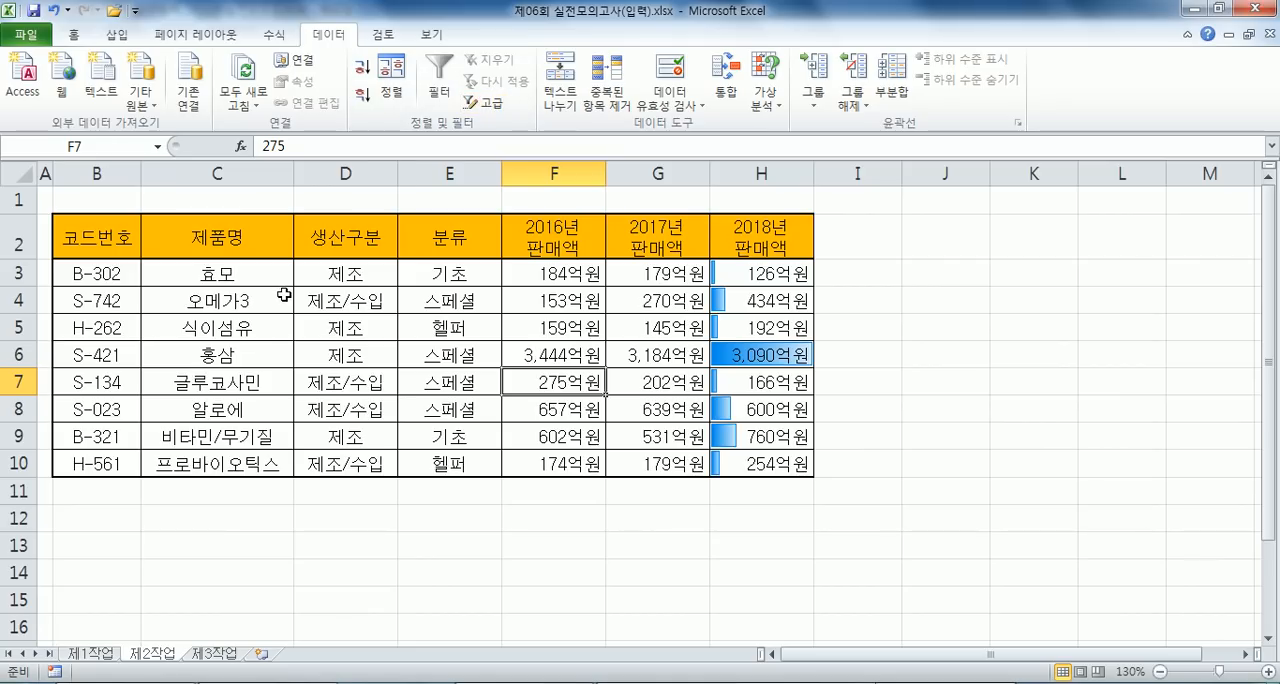
- Copy the 분류 header from E2 into B13 as the first heading of the filter criteria
click(459, 239)
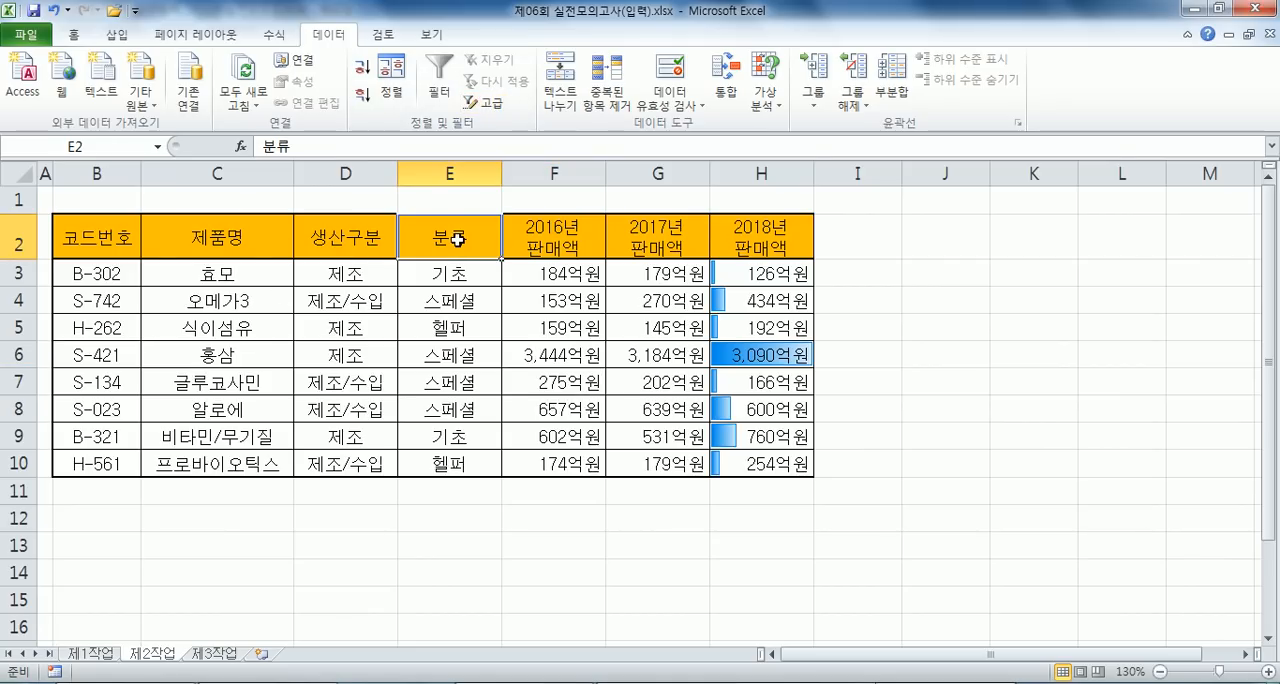
key(ctrl+c)
click(86, 577)
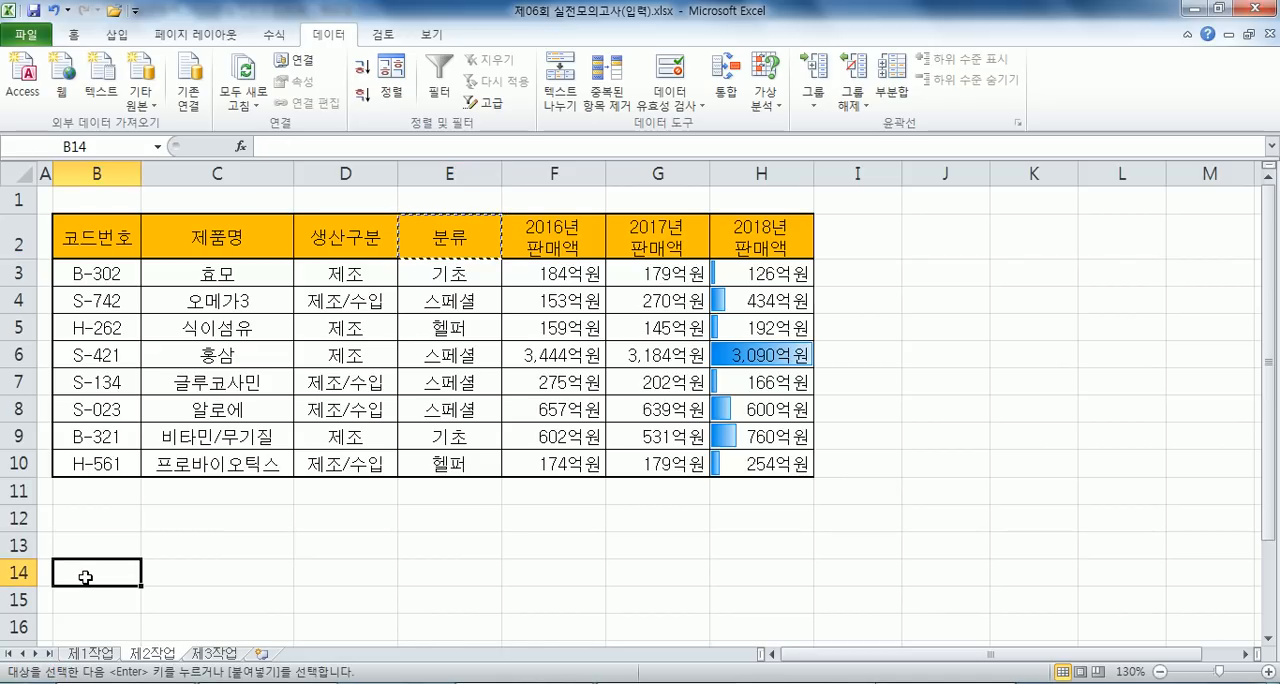
click(108, 541)
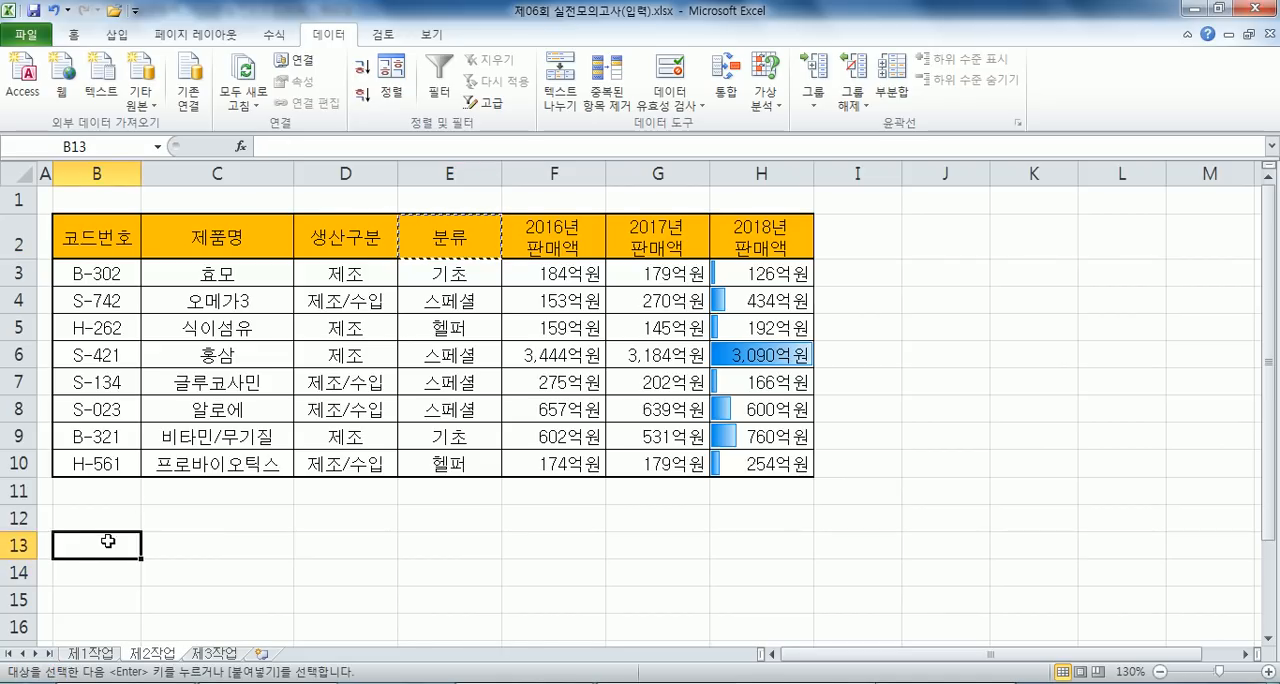
key(ctrl+v)
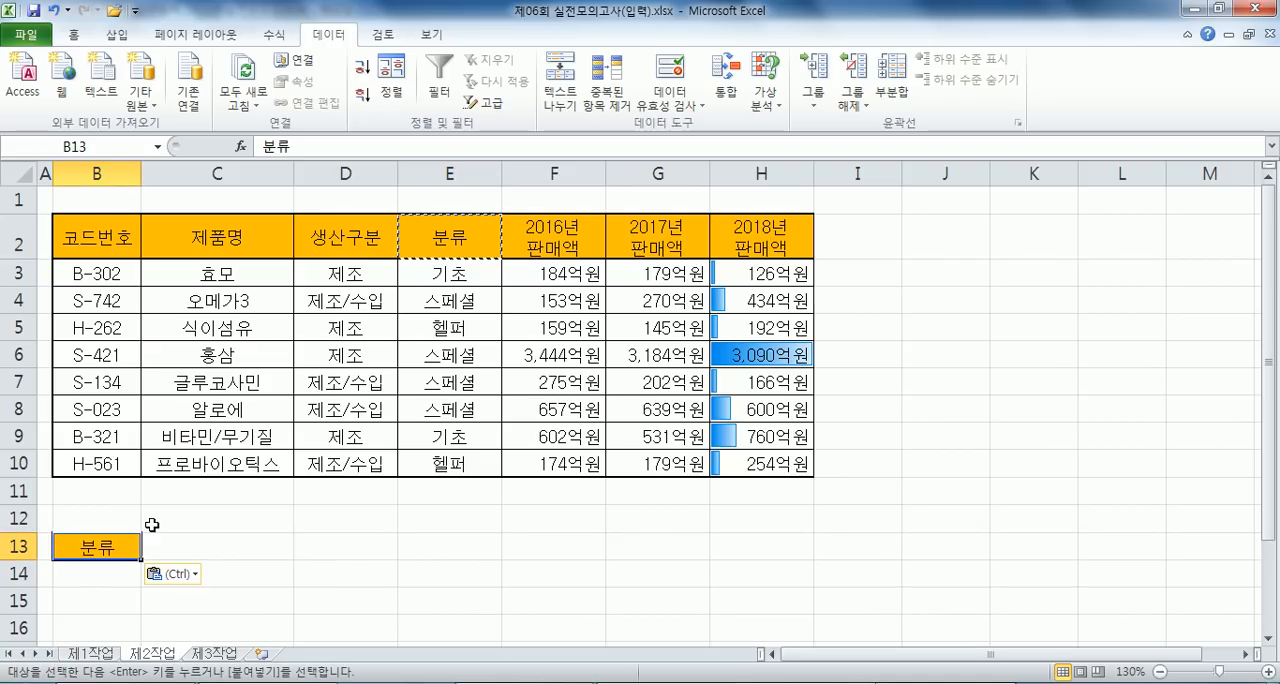
- Enter 헬퍼 in B14 as the criterion under the 분류 heading
click(101, 580)
text(GOFVJ)
key(Return)
click(117, 572)
key(Hangul)
text(핼)
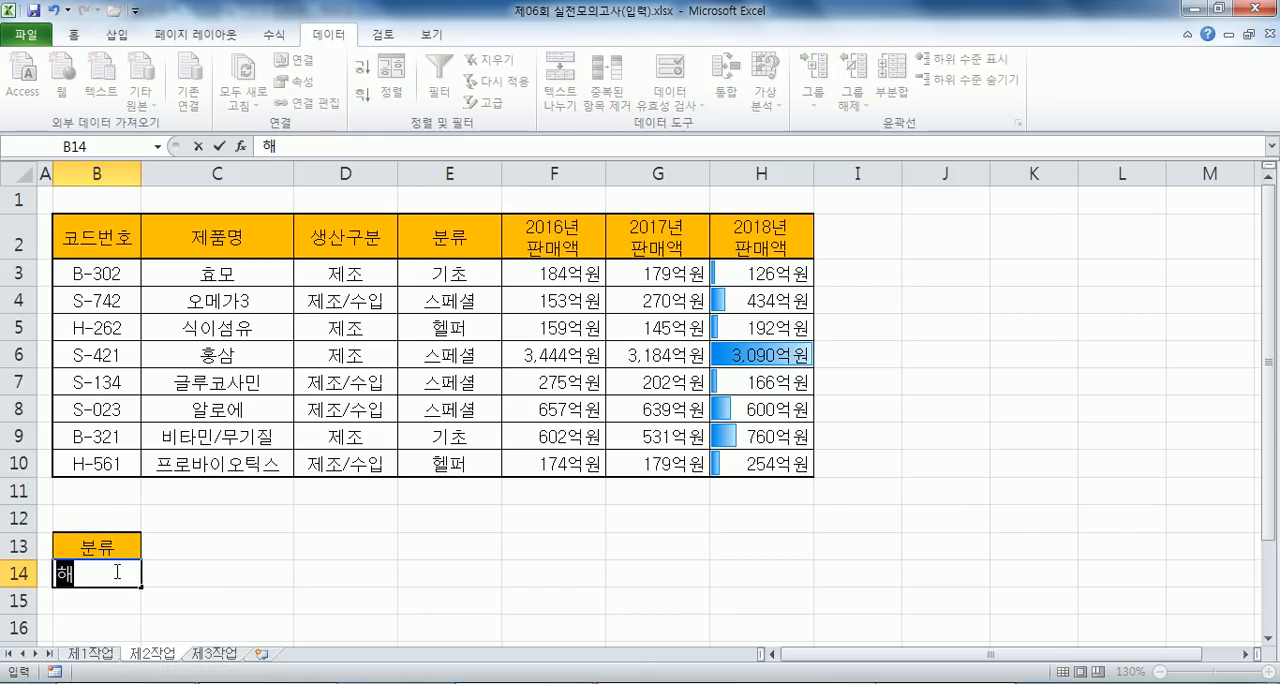
text(퍼)
key(Return)
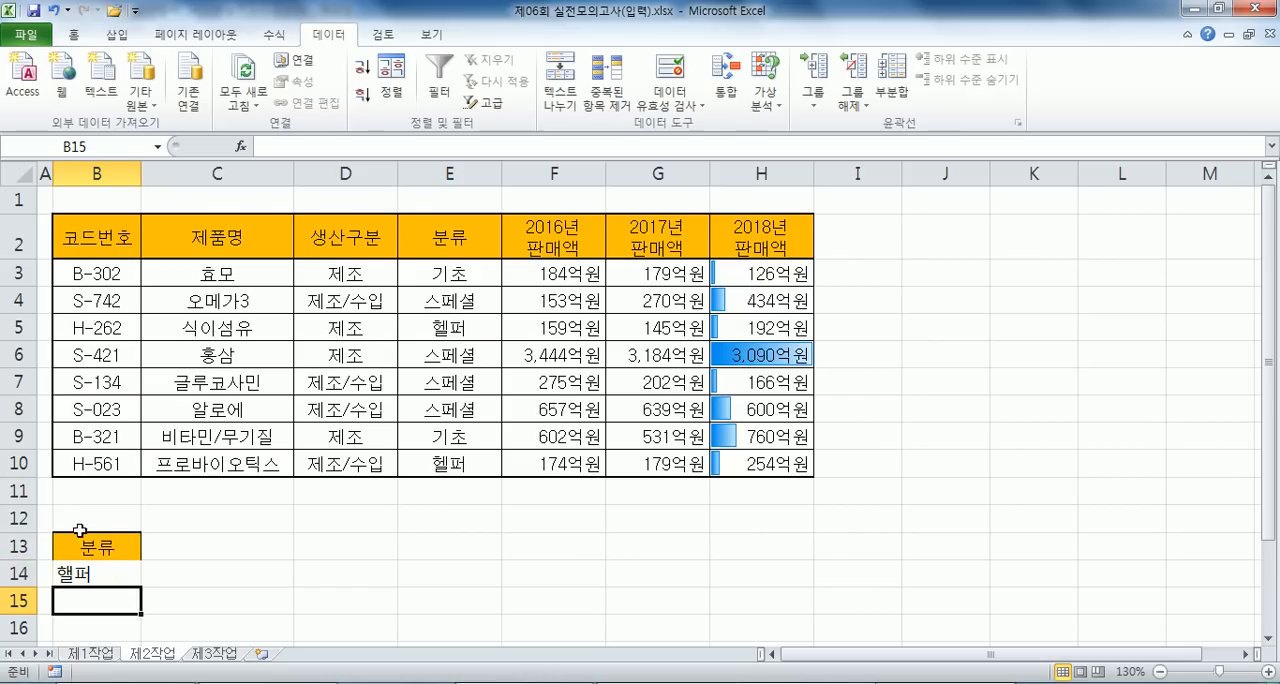
click(86, 562)
text(헬퍼)
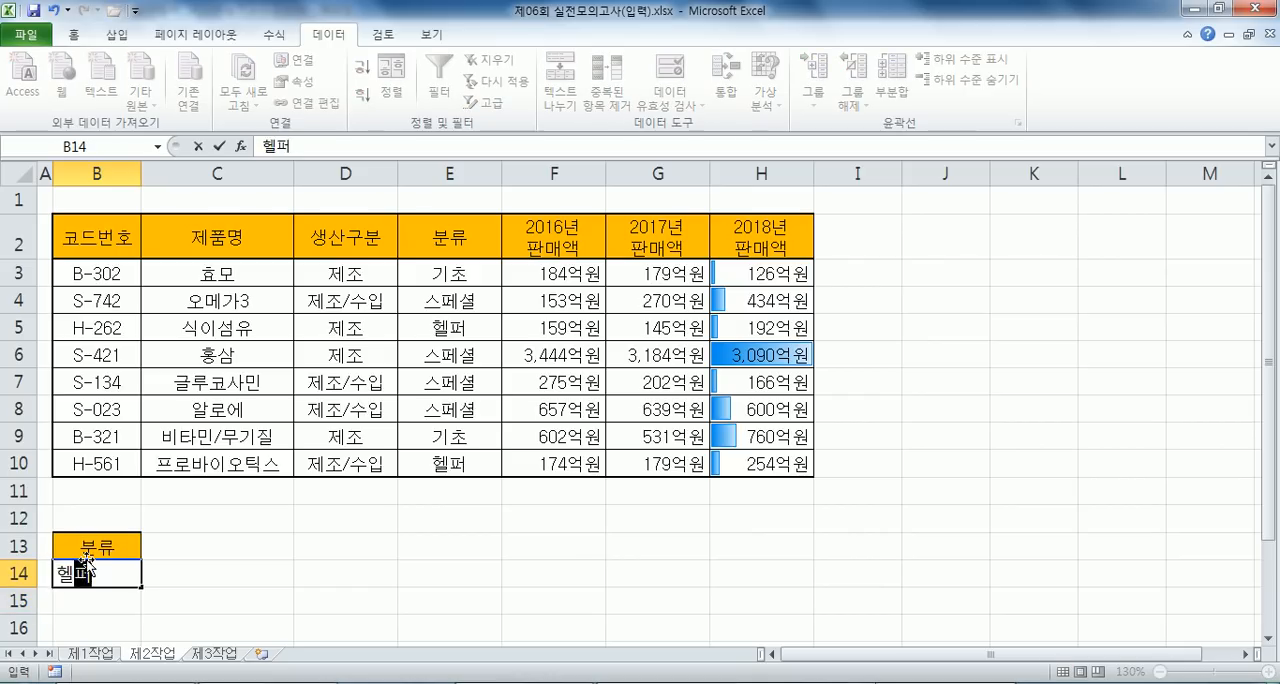
key(Return)
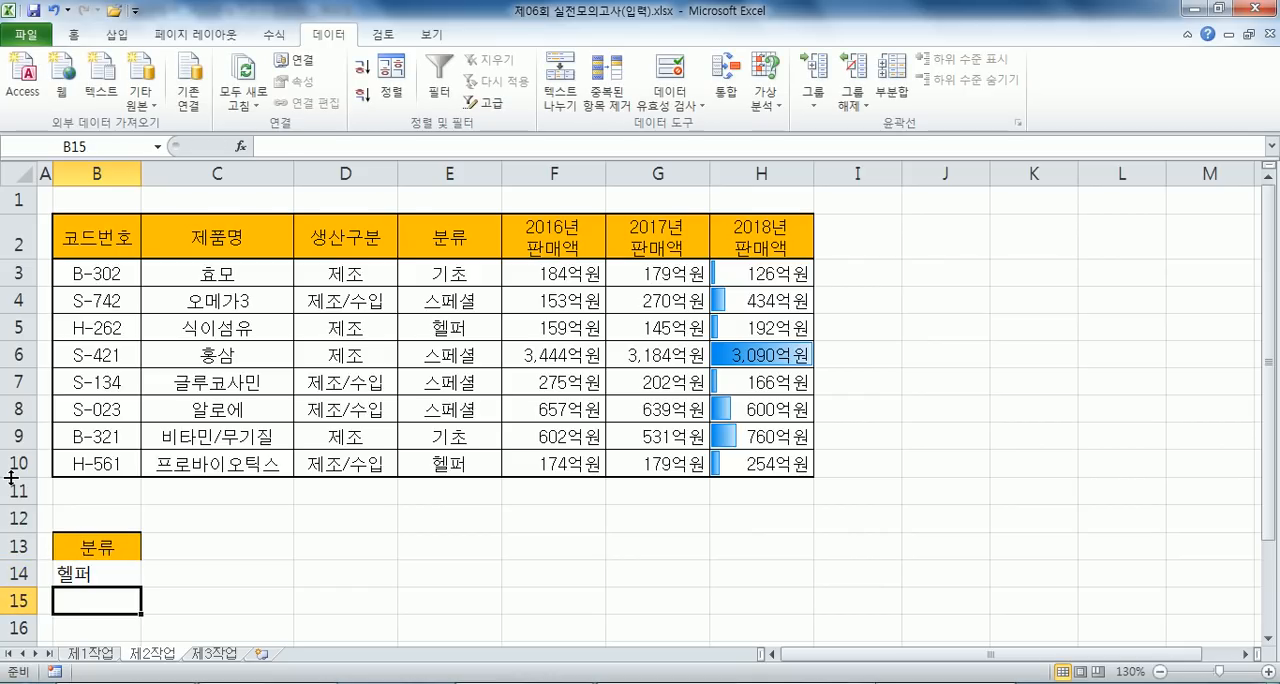
- Copy the 2018년 판매액 header from H2 into C13 as the second criteria heading
click(760, 242)
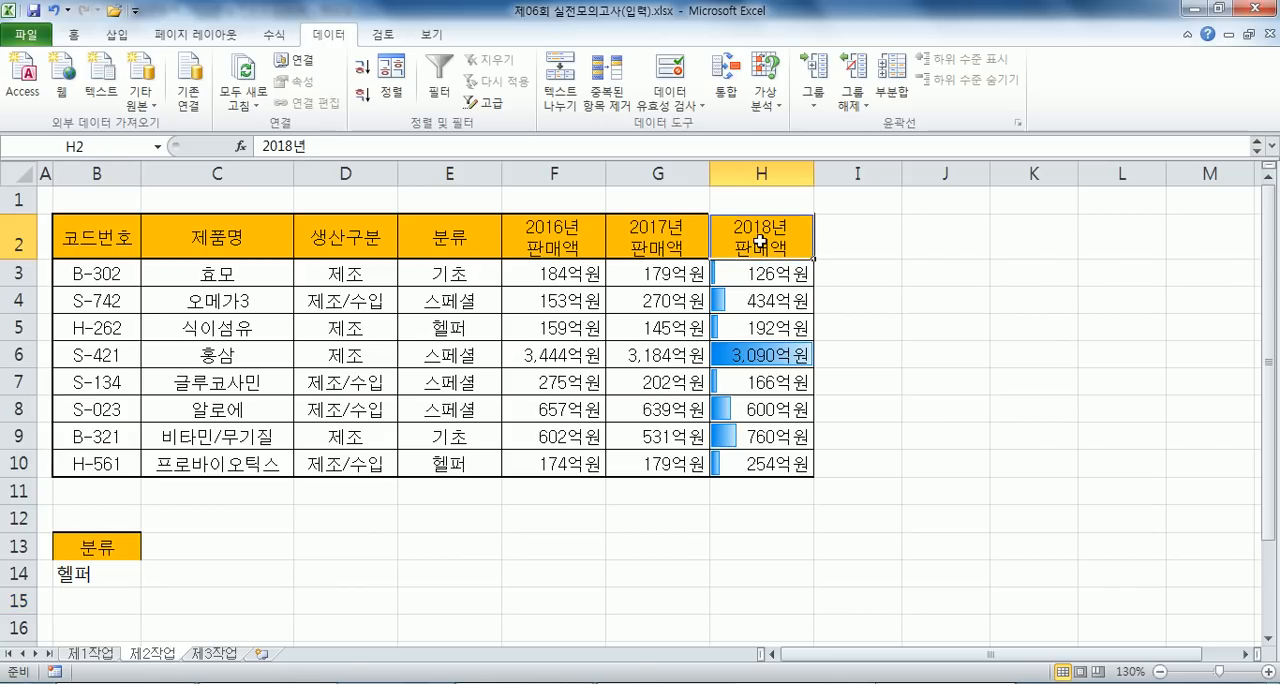
key(ctrl+c)
click(150, 546)
key(ctrl+v)
- Enter the criterion >=1000 in C15, one row below the 헬퍼 row, so it acts as an OR condition
click(158, 597)
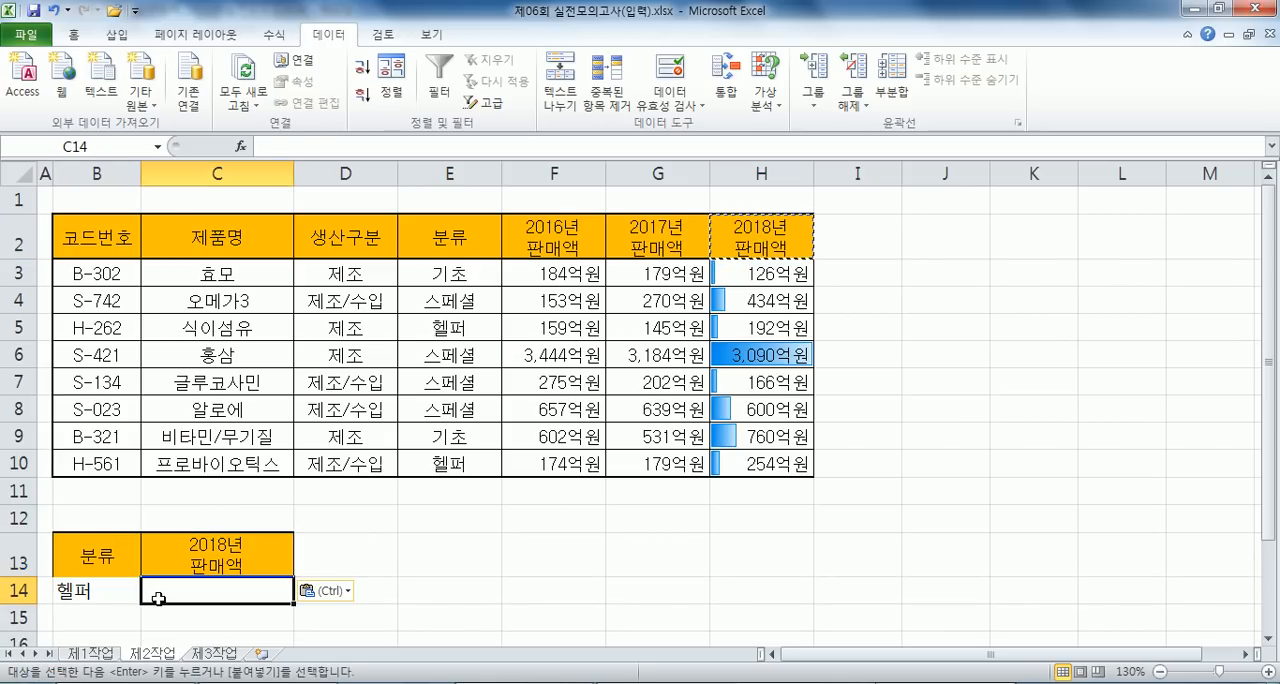
scroll(160, 597, down, 1)
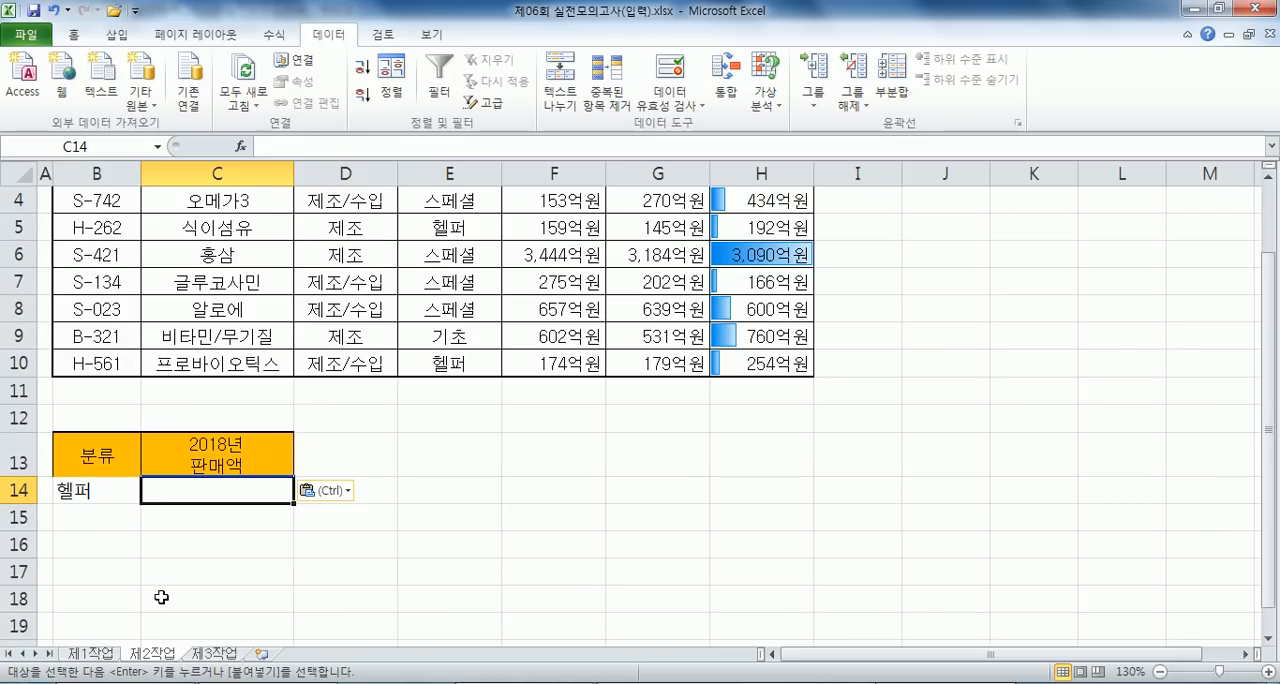
click(172, 522)
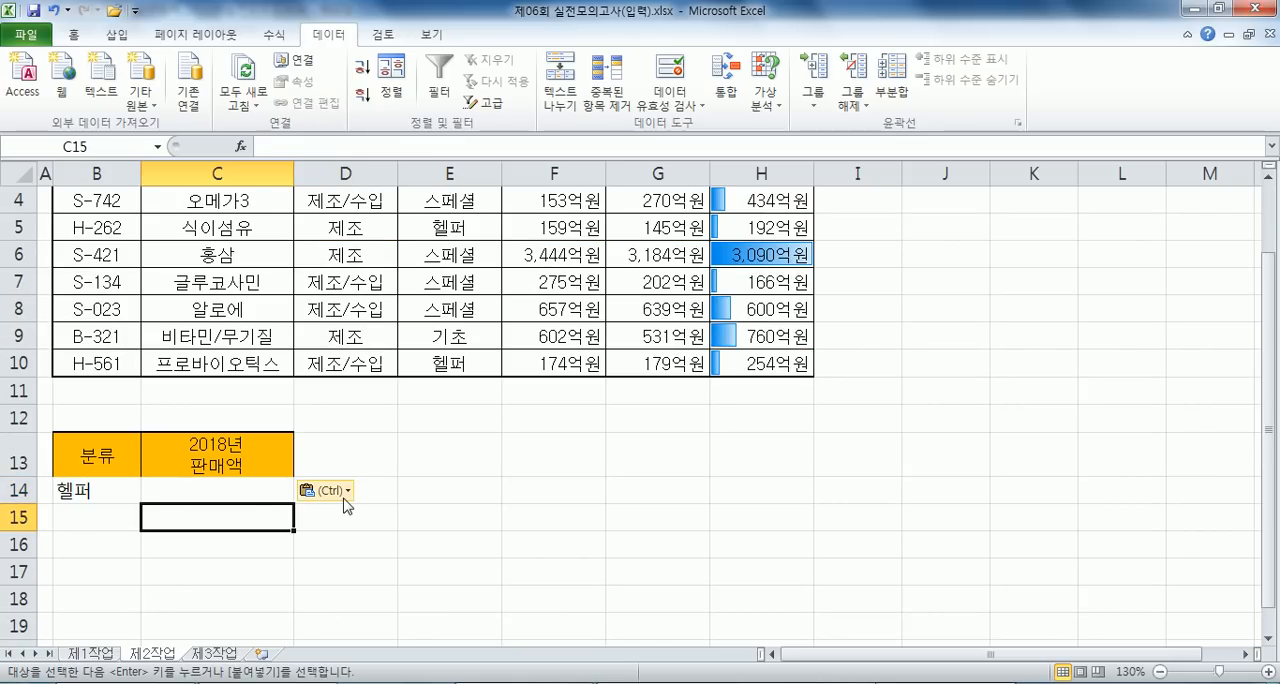
text(>=1000)
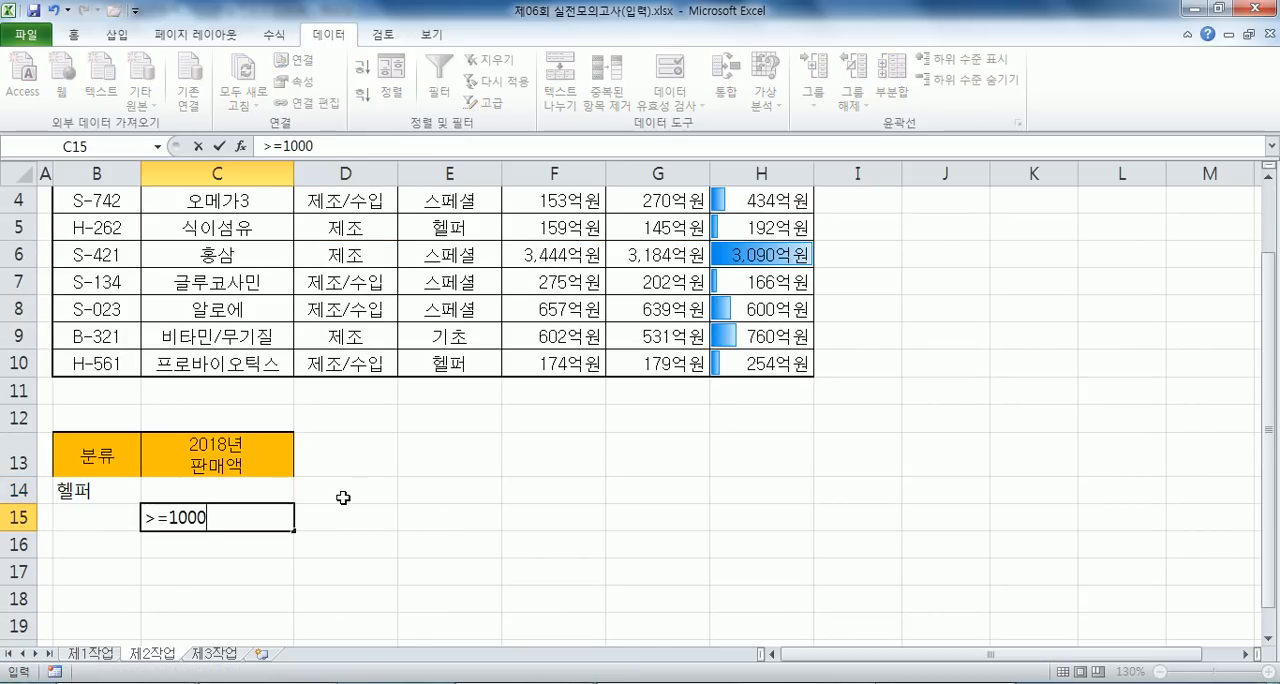
key(Return)
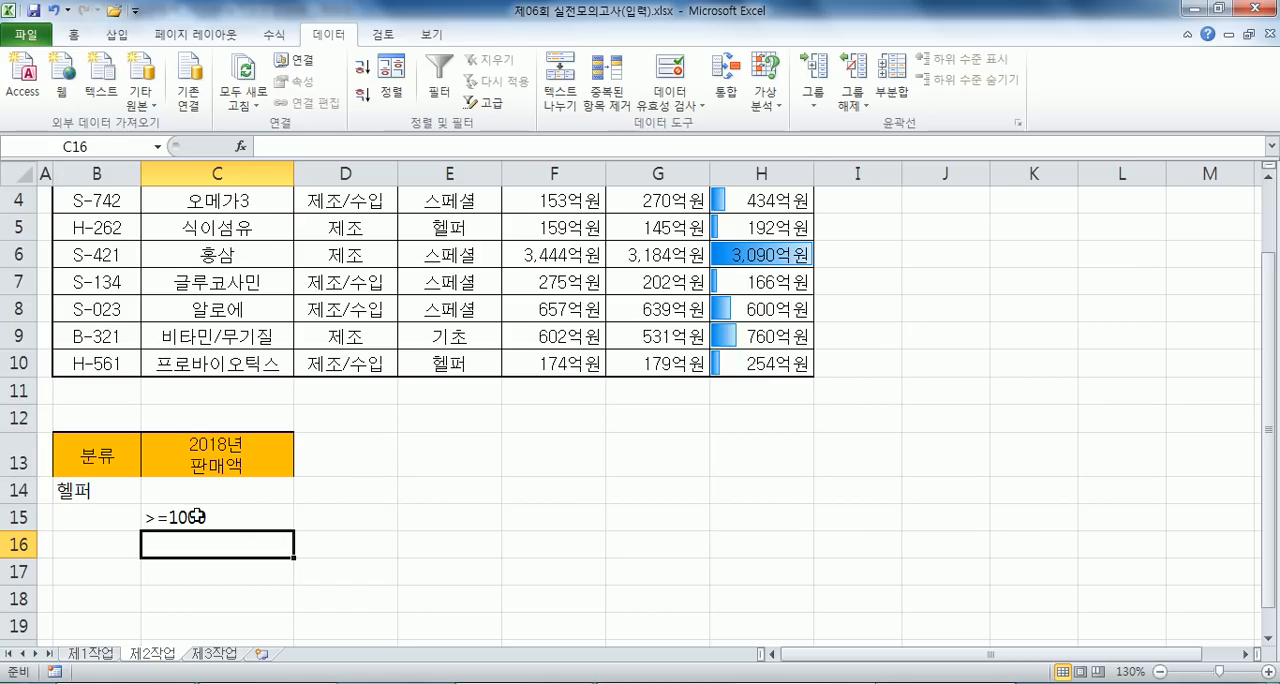
scroll(193, 516, down, 3)
double_click(180, 270)
text(,)
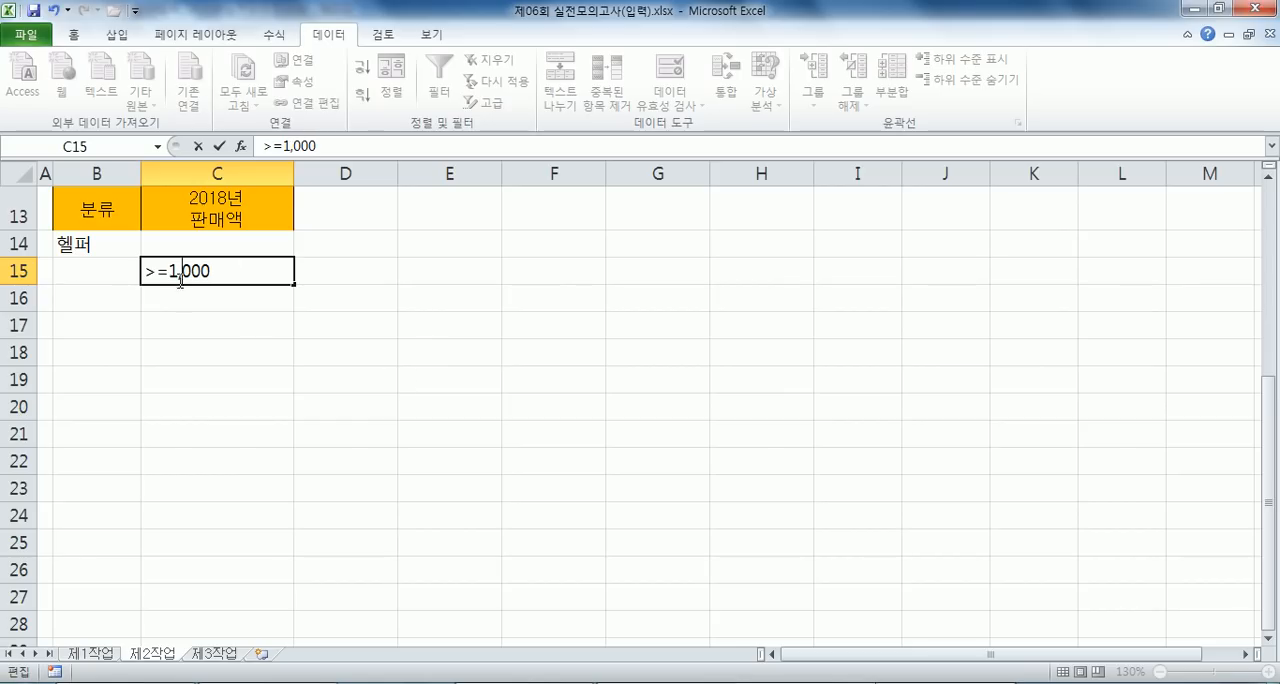
drag(180, 270, 229, 284)
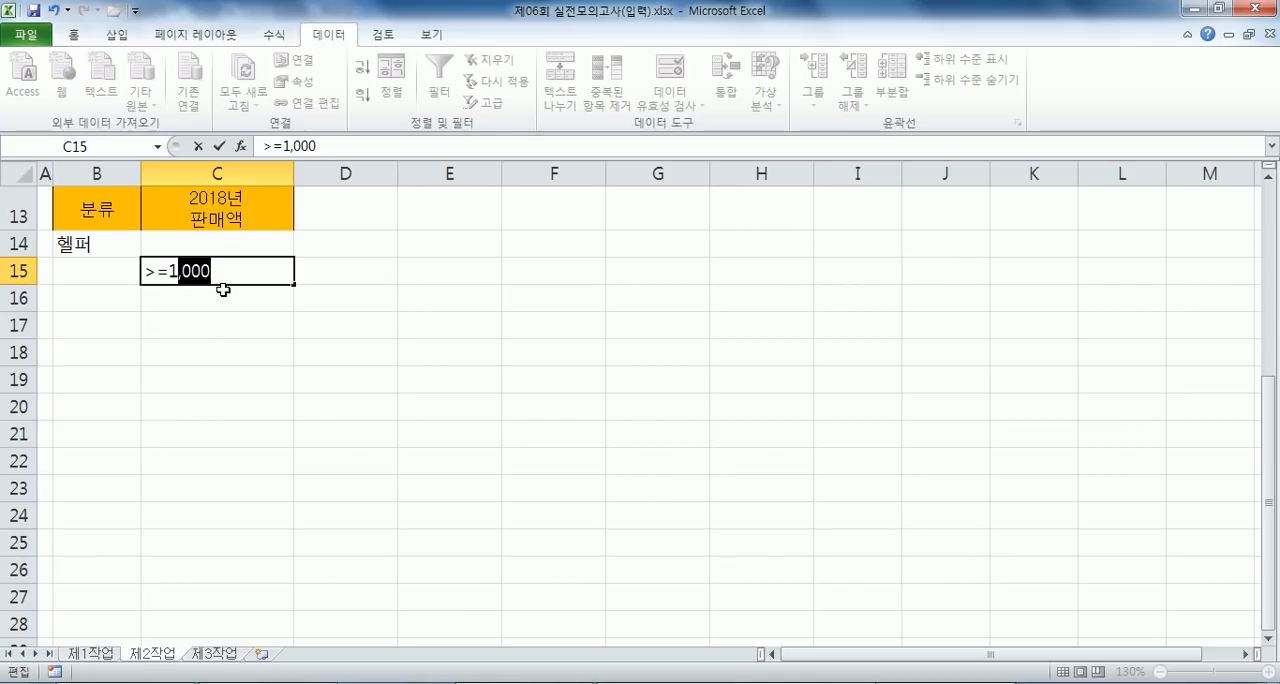
key(Escape)
- Start an advanced filter on the table B2:H10 with the result copied to another location (다른 장소에 복사)
scroll(227, 296, up, 1)
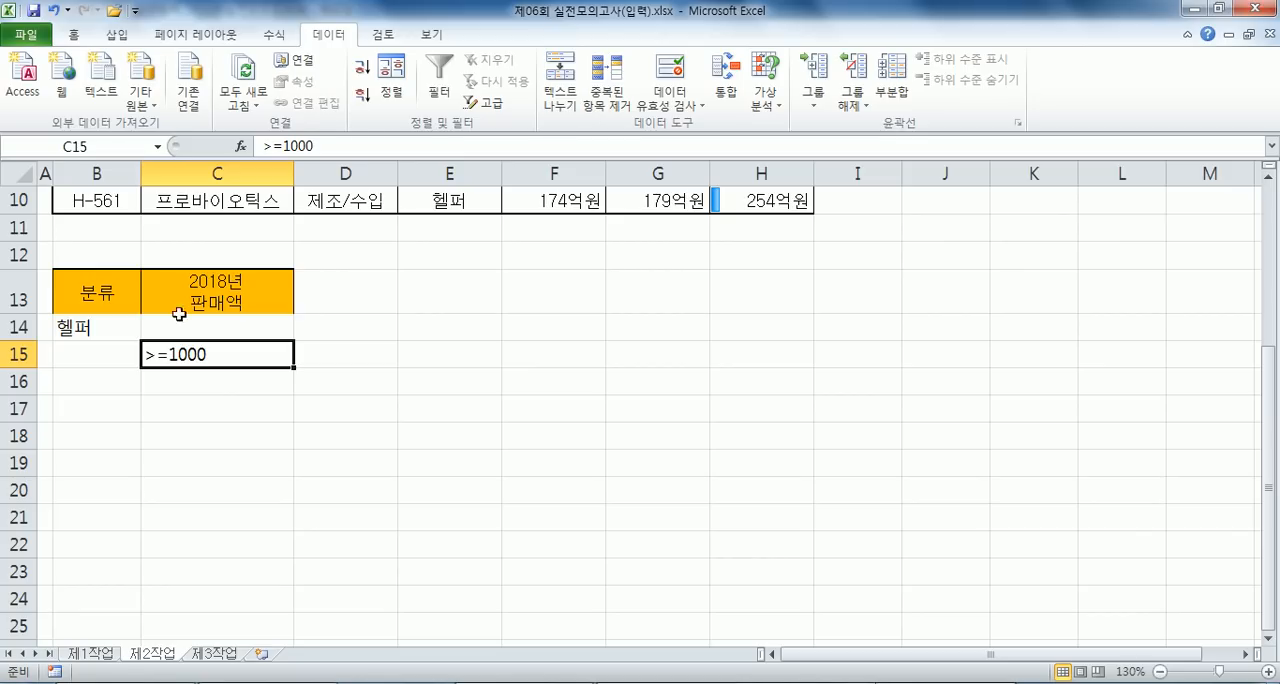
click(76, 432)
scroll(171, 394, up, 2)
scroll(200, 330, down, 2)
click(200, 310)
click(488, 104)
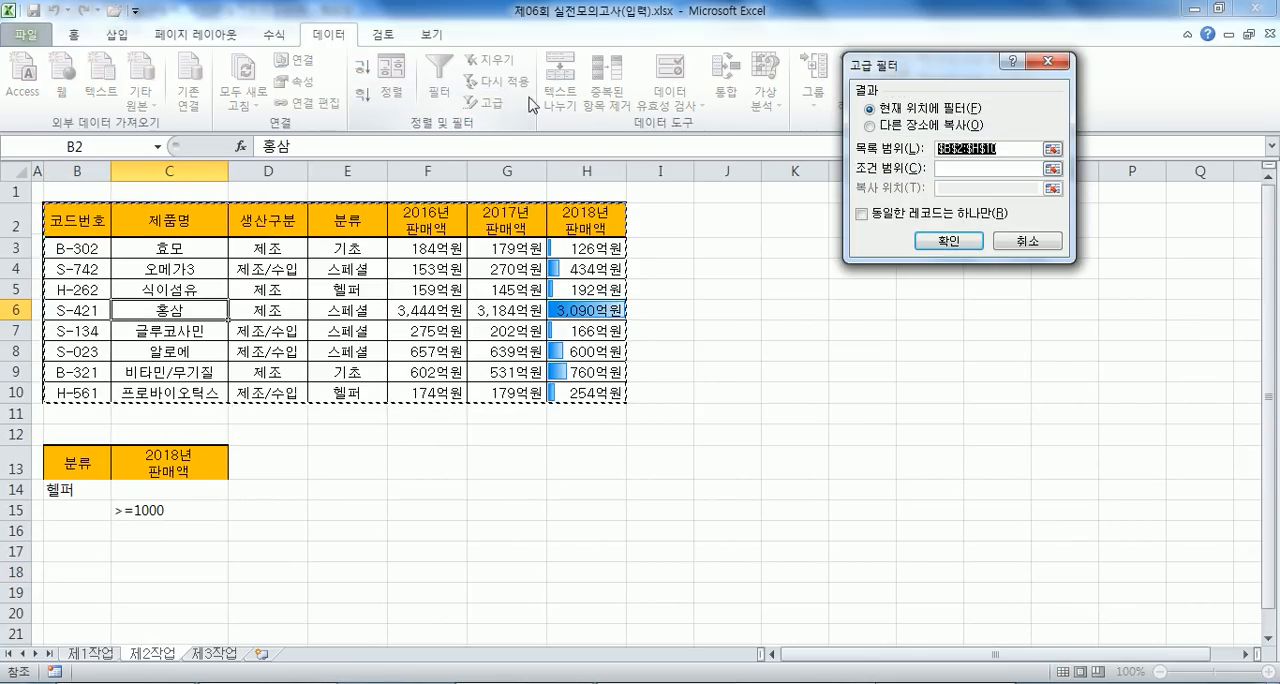
drag(946, 64, 588, 64)
click(588, 125)
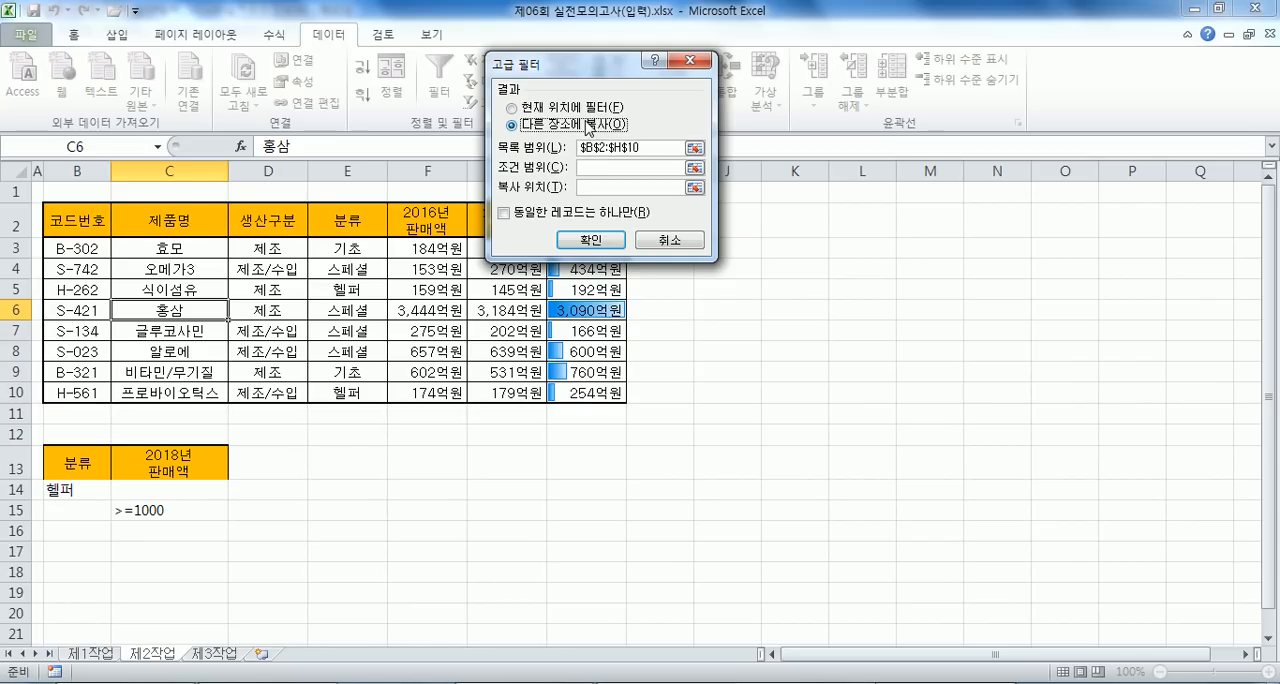
- Set the advanced filter's criteria range to B13:C15 and its copy destination to B18, and run it
click(604, 167)
drag(75, 455, 150, 507)
click(600, 187)
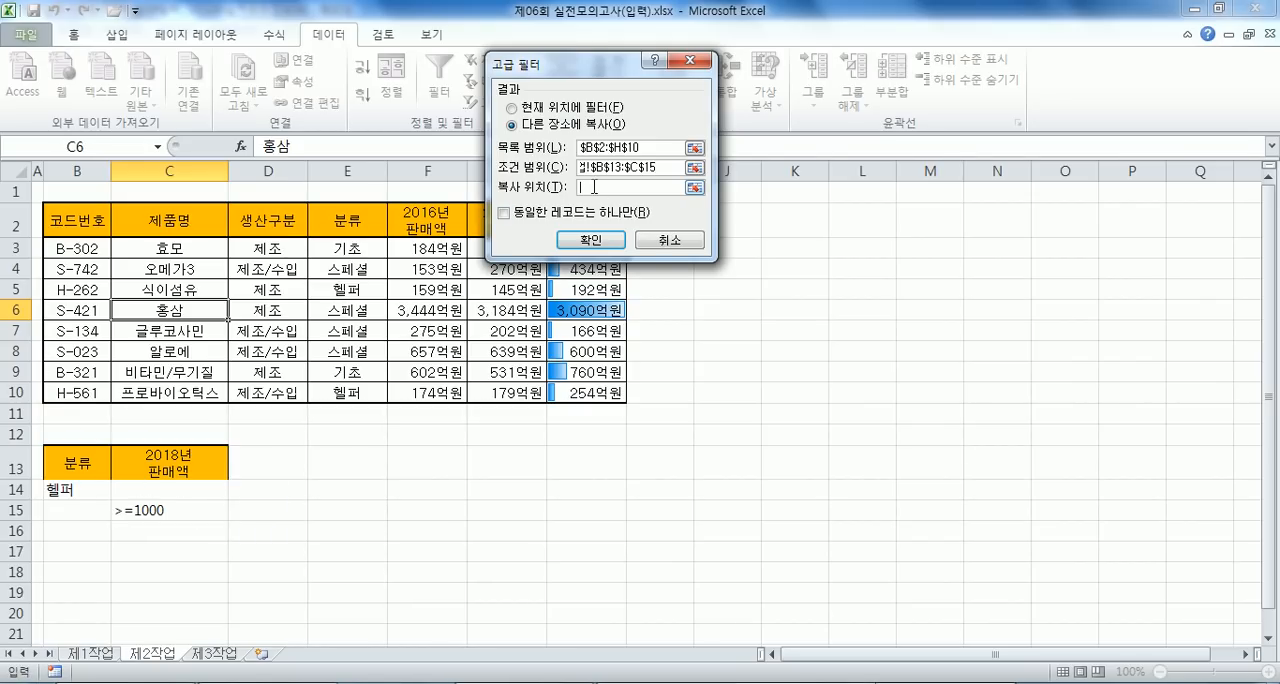
scroll(134, 348, down, 3)
click(75, 378)
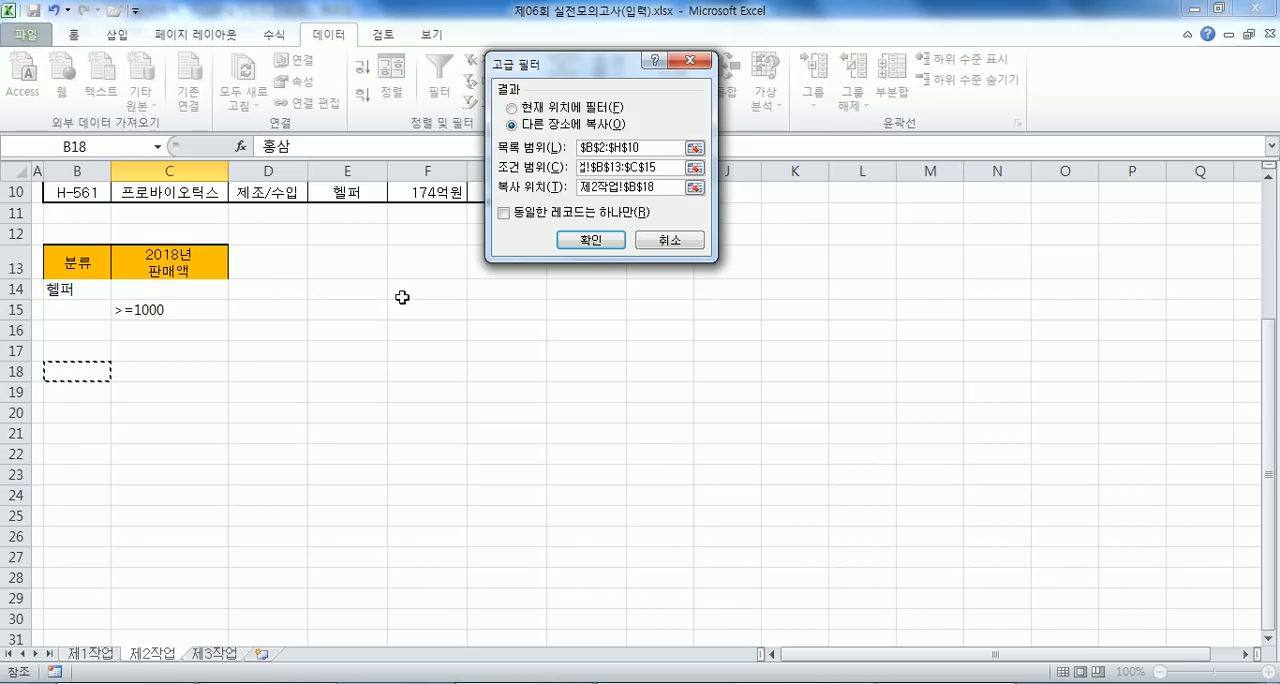
click(591, 240)
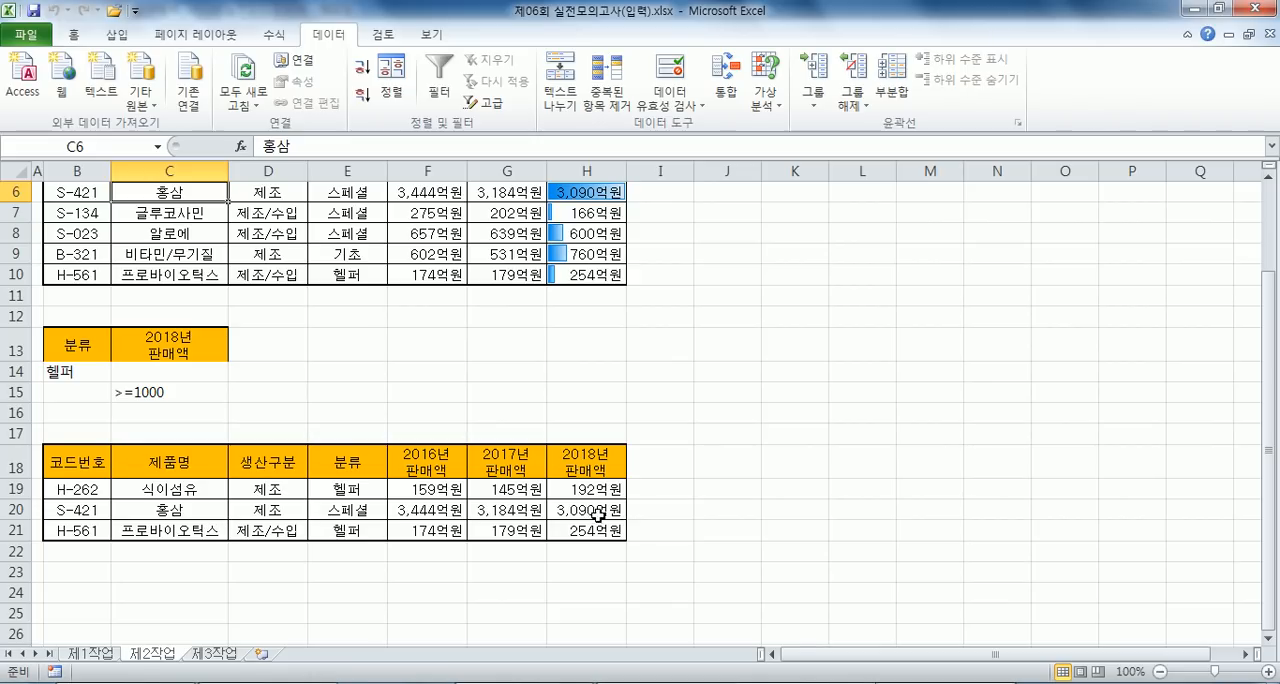
- Check the extracted rows against the source table and criteria, and return to the 제1작업 sheet
scroll(586, 450, up, 2)
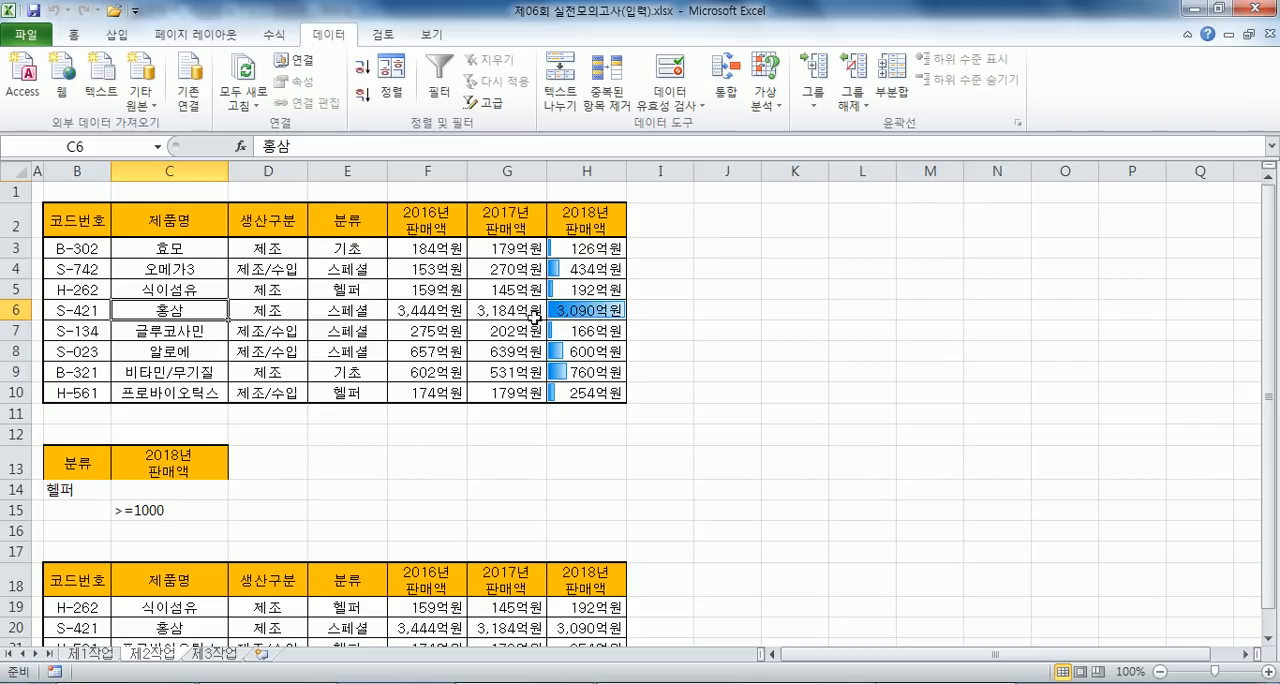
scroll(495, 360, down, 3)
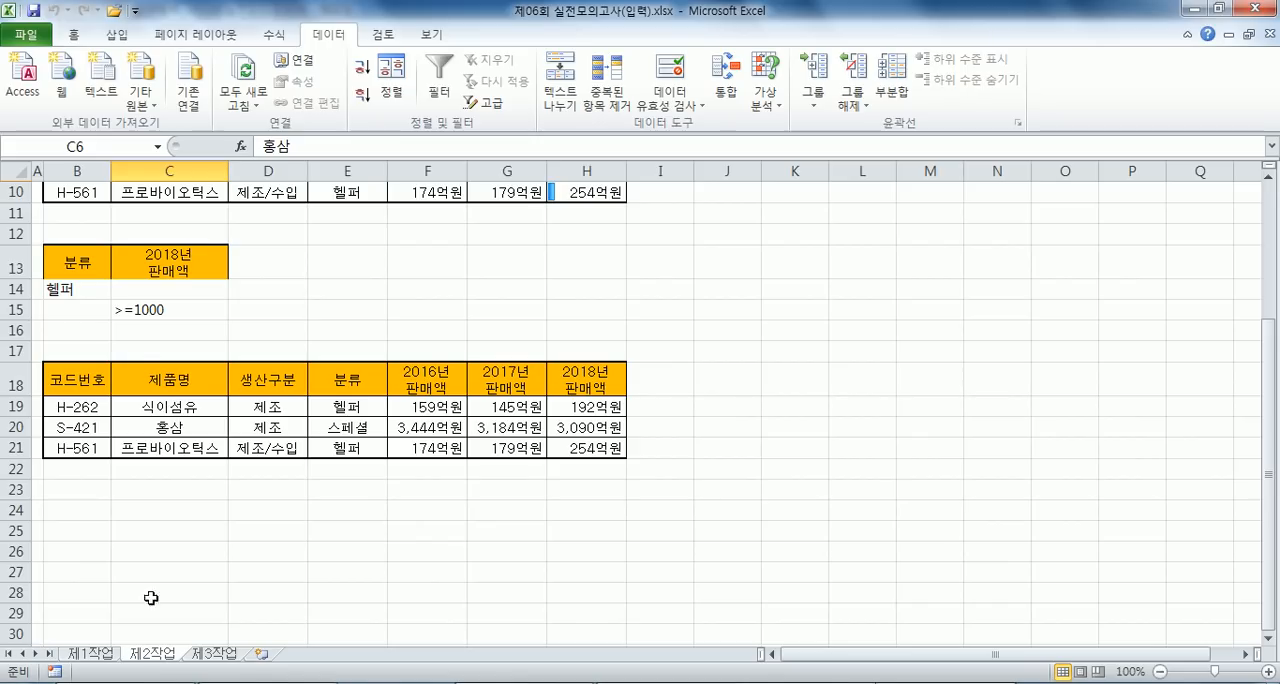
scroll(160, 580, up, 1)
click(92, 656)
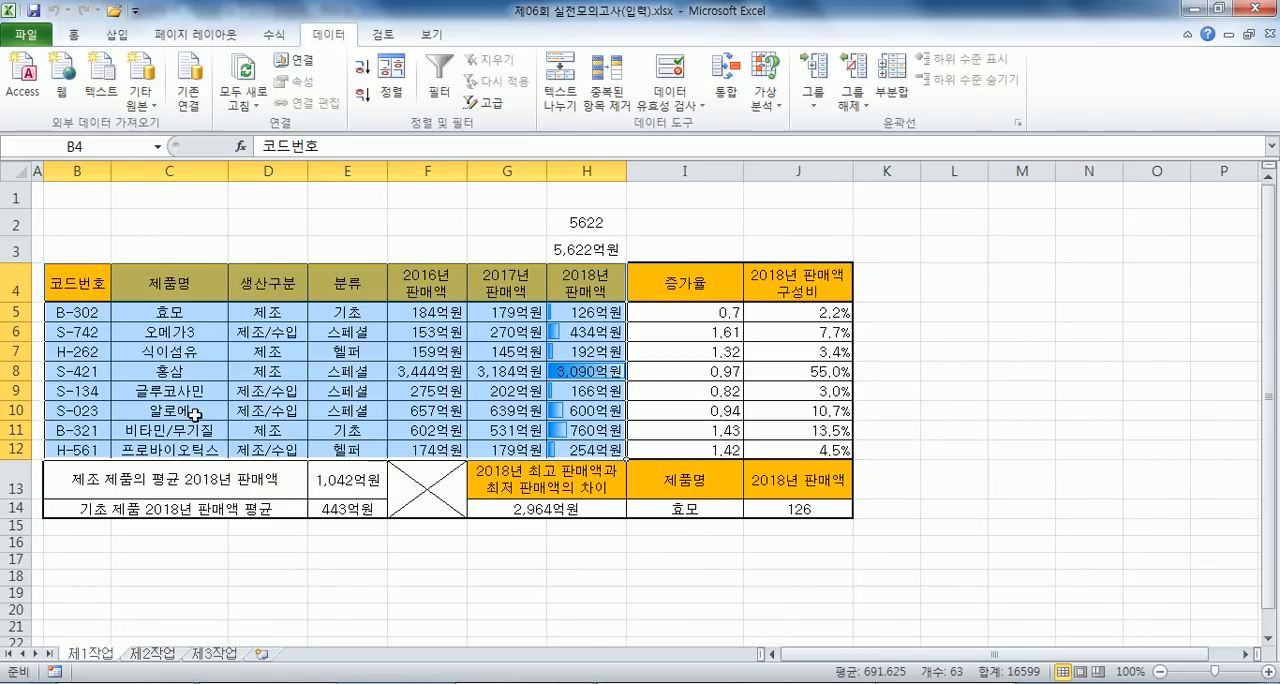
- Copy the 제1작업 table B4:H12 to cell B2 of the 제3작업 sheet, keeping the source column widths
key(ctrl+c)
click(205, 655)
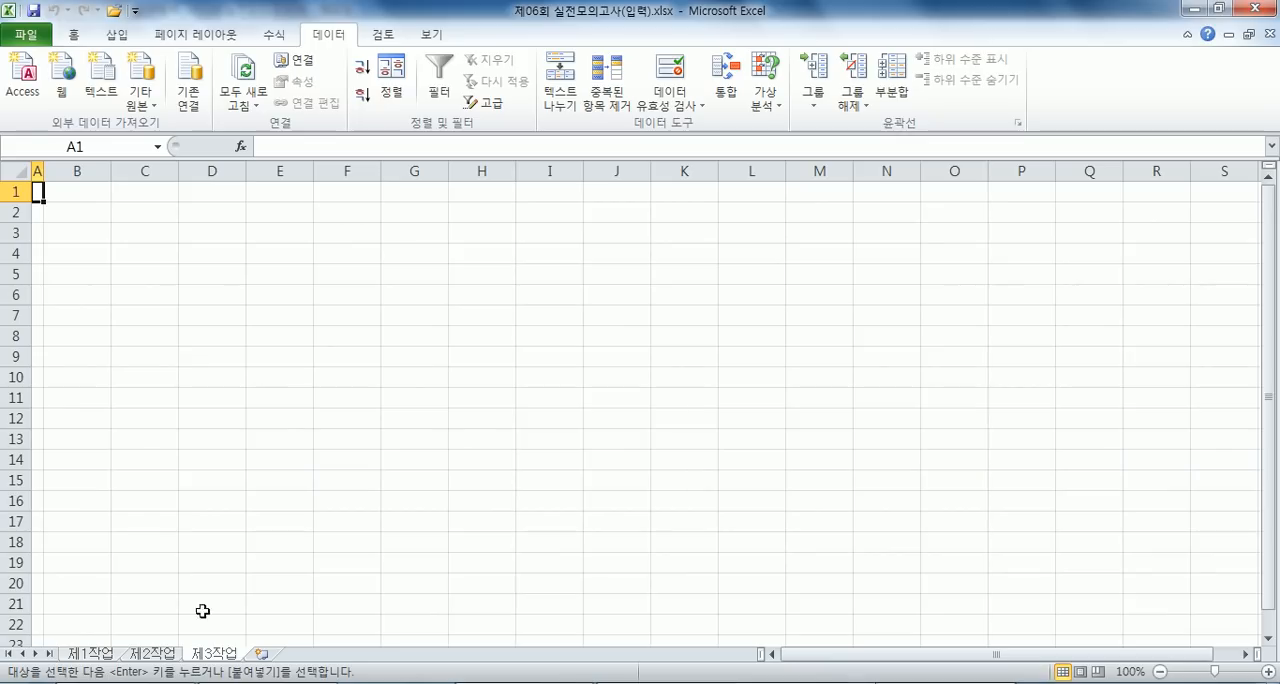
click(90, 211)
right_click(90, 212)
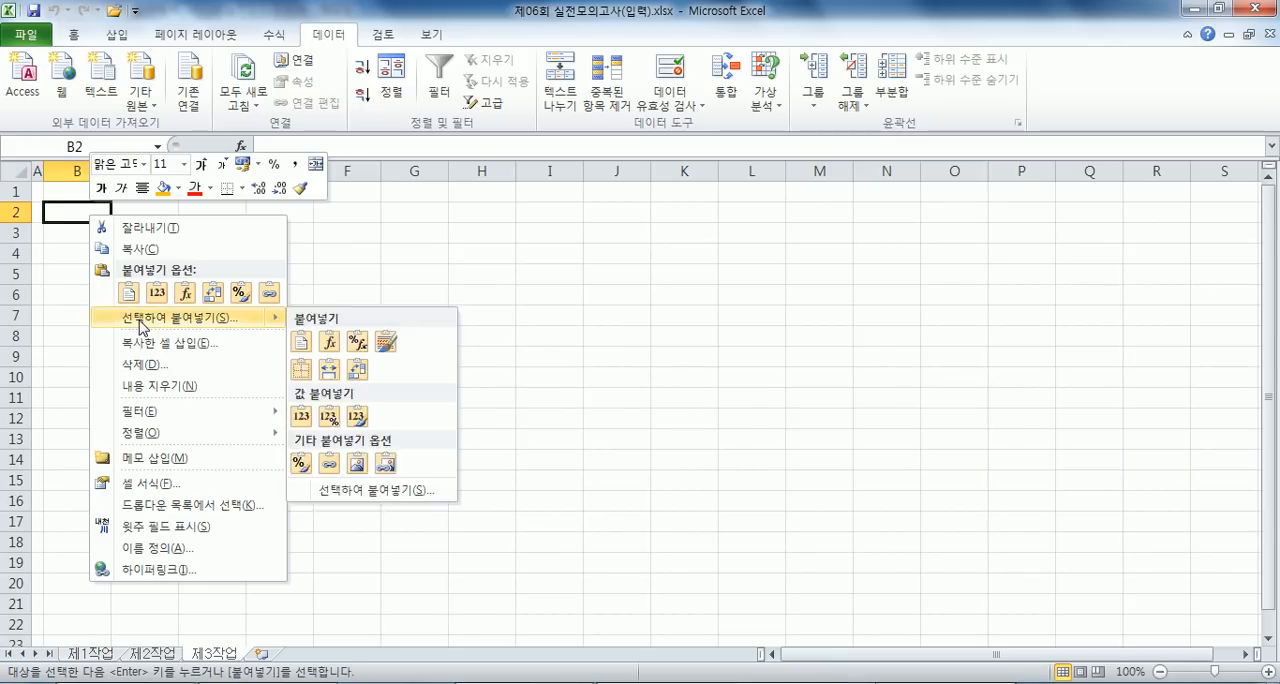
click(180, 317)
click(212, 251)
click(215, 432)
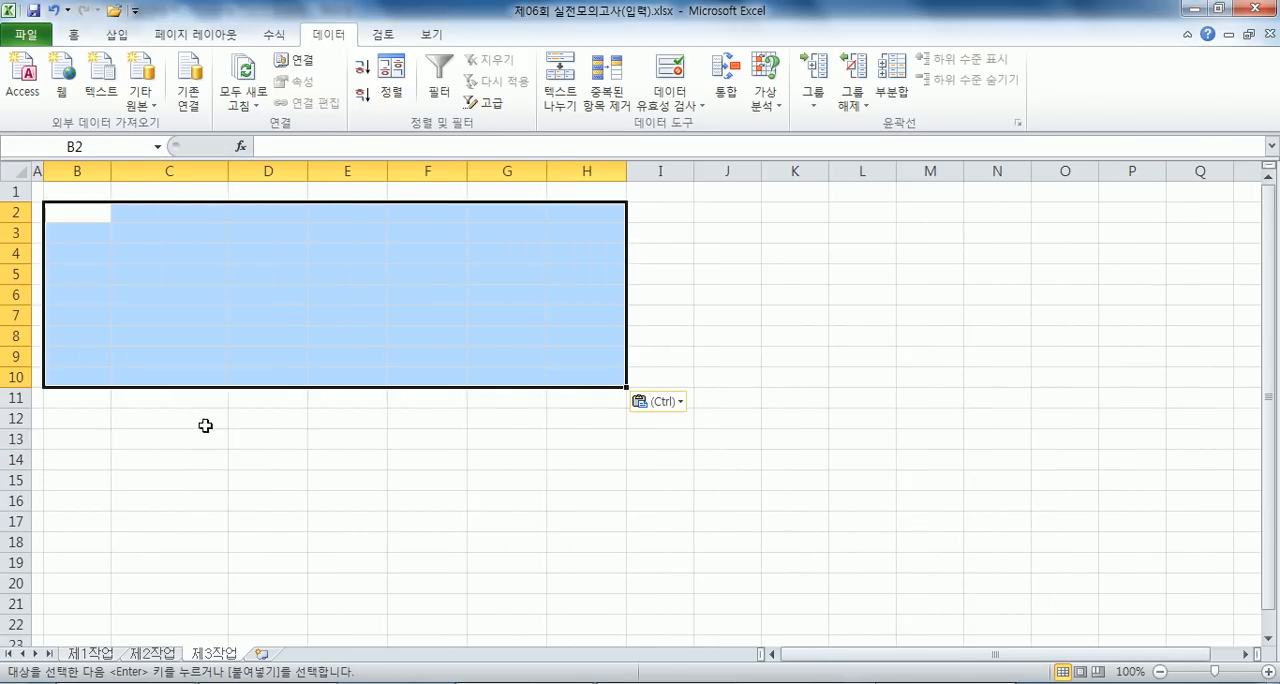
key(ctrl+v)
- Sort the table on the 제3작업 sheet by 생산구분 in descending order
click(87, 229)
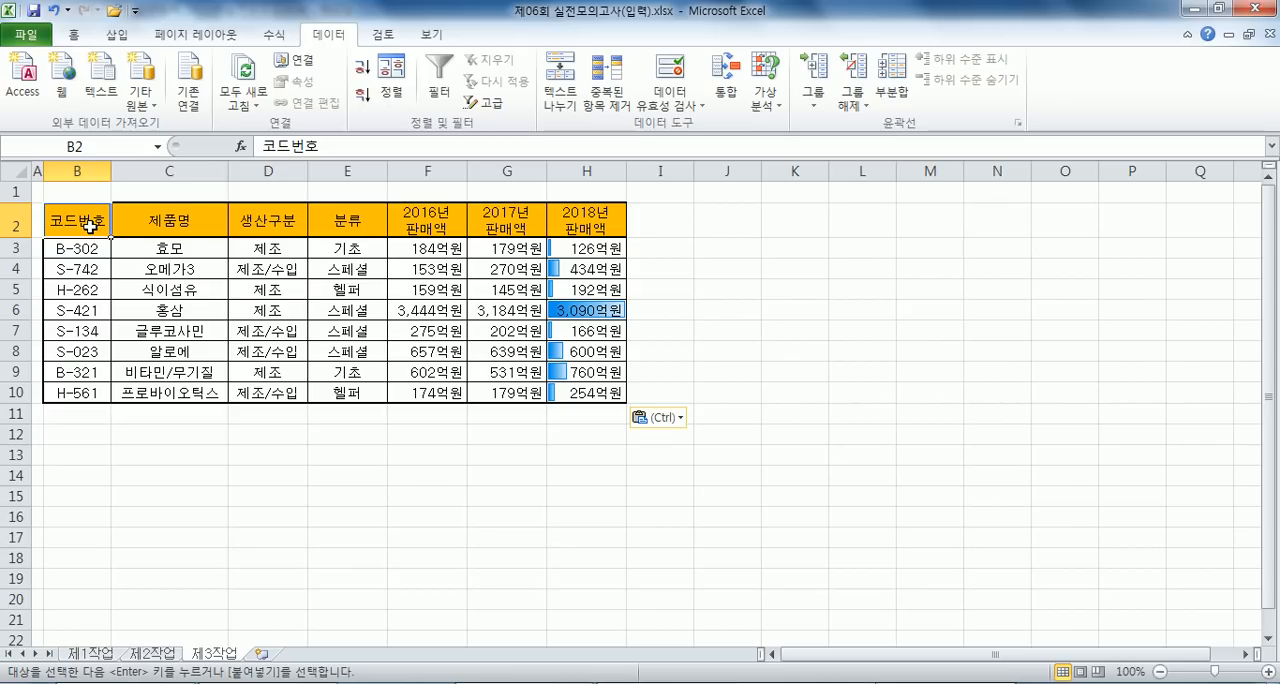
click(268, 240)
click(362, 95)
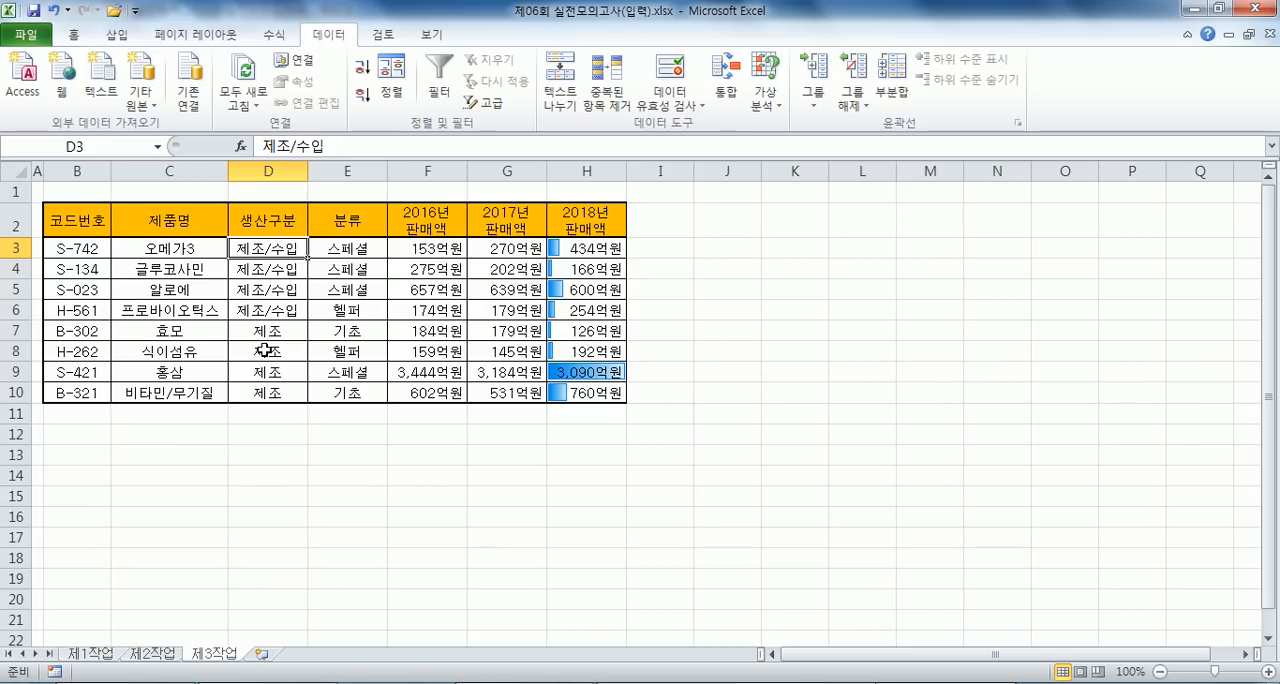
- Add a subtotal (부분합) grouped by 생산구분 that counts (개수) only the 제품명 column
click(893, 92)
click(548, 63)
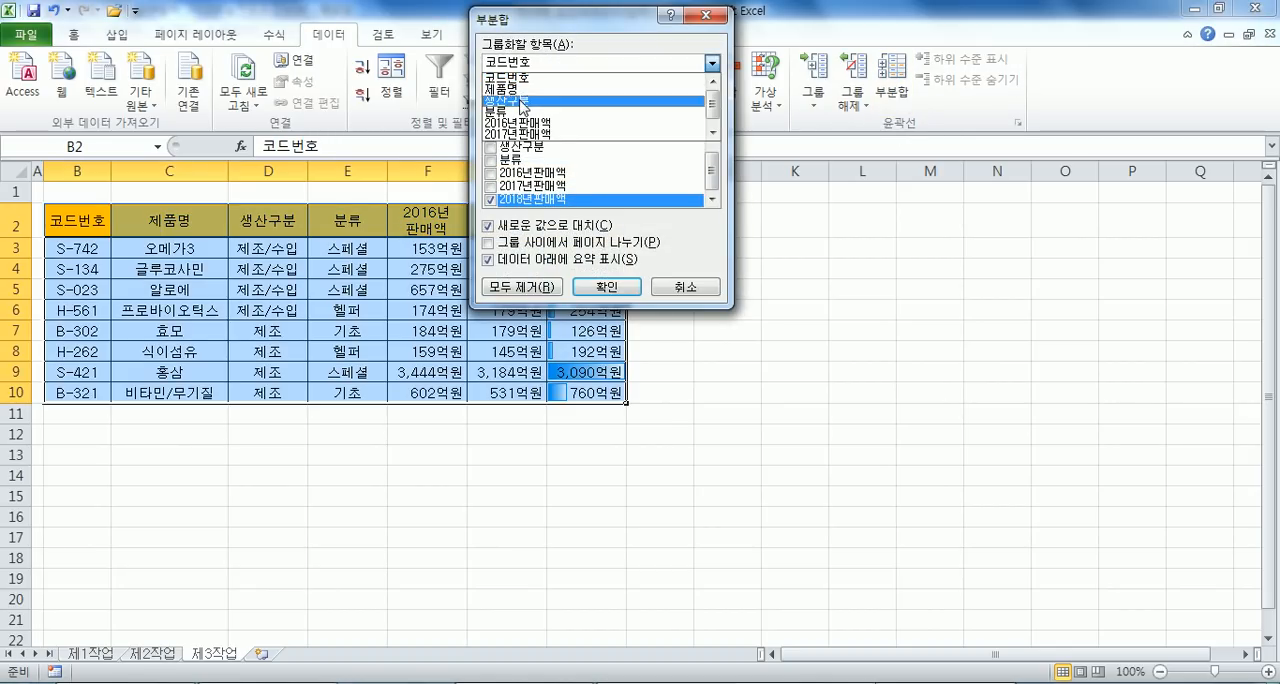
click(525, 104)
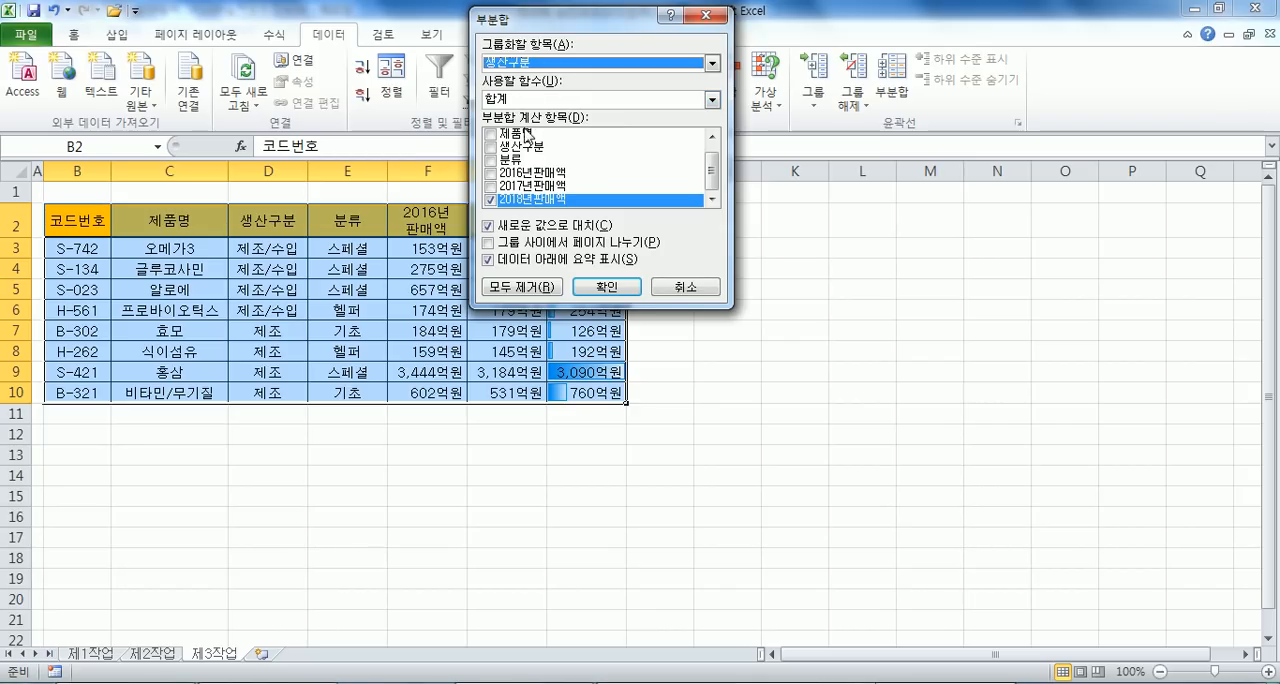
click(490, 200)
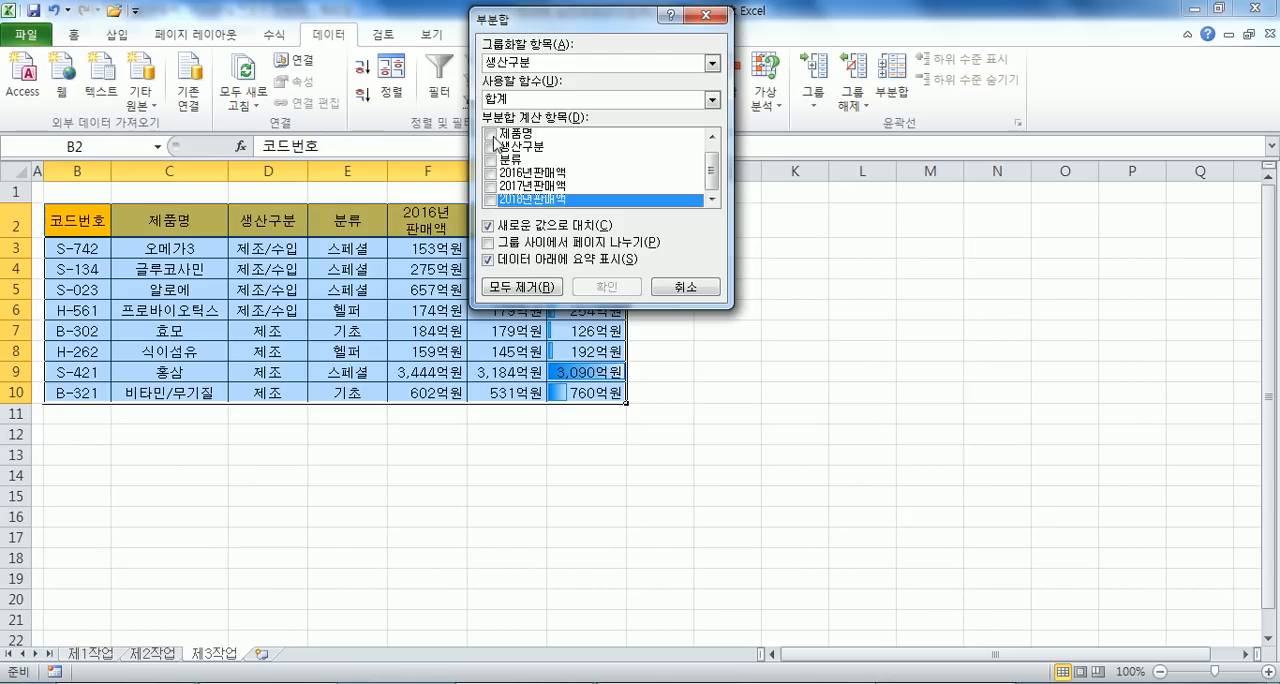
click(491, 134)
click(530, 99)
click(520, 125)
click(606, 287)
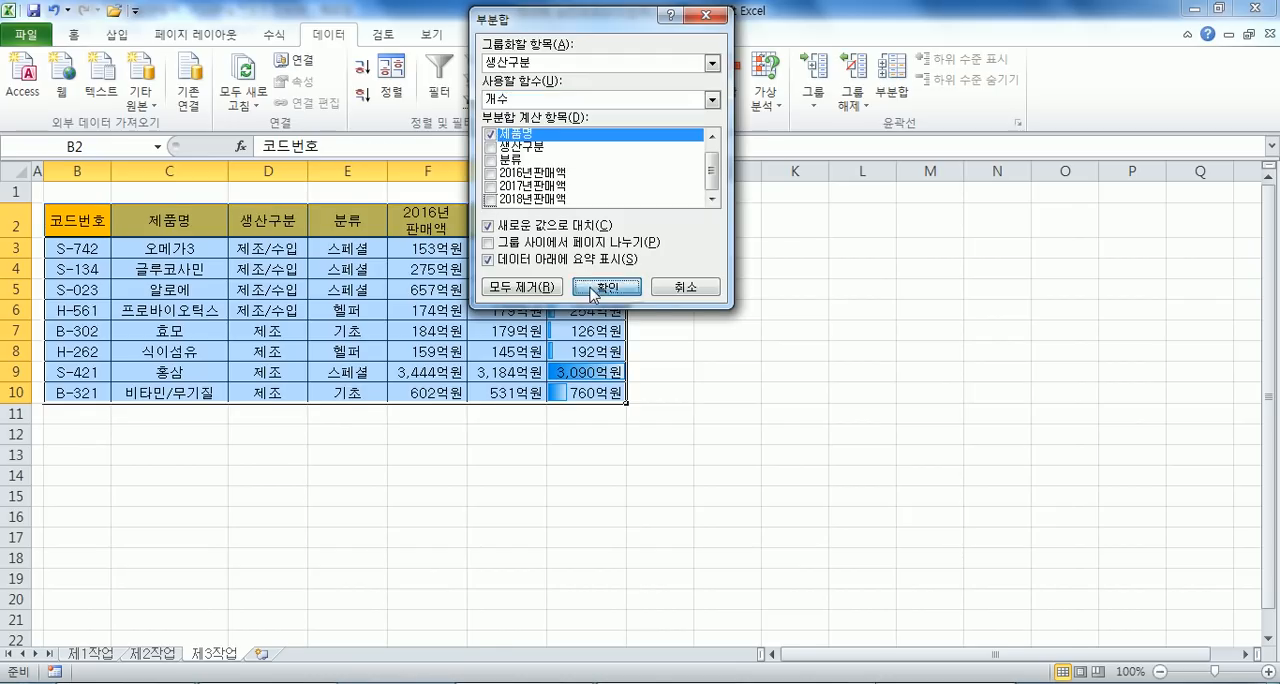
- Add a second subtotal by 생산구분 giving the 최소값 of 2018년 판매액, without replacing the existing subtotals
click(892, 75)
click(490, 149)
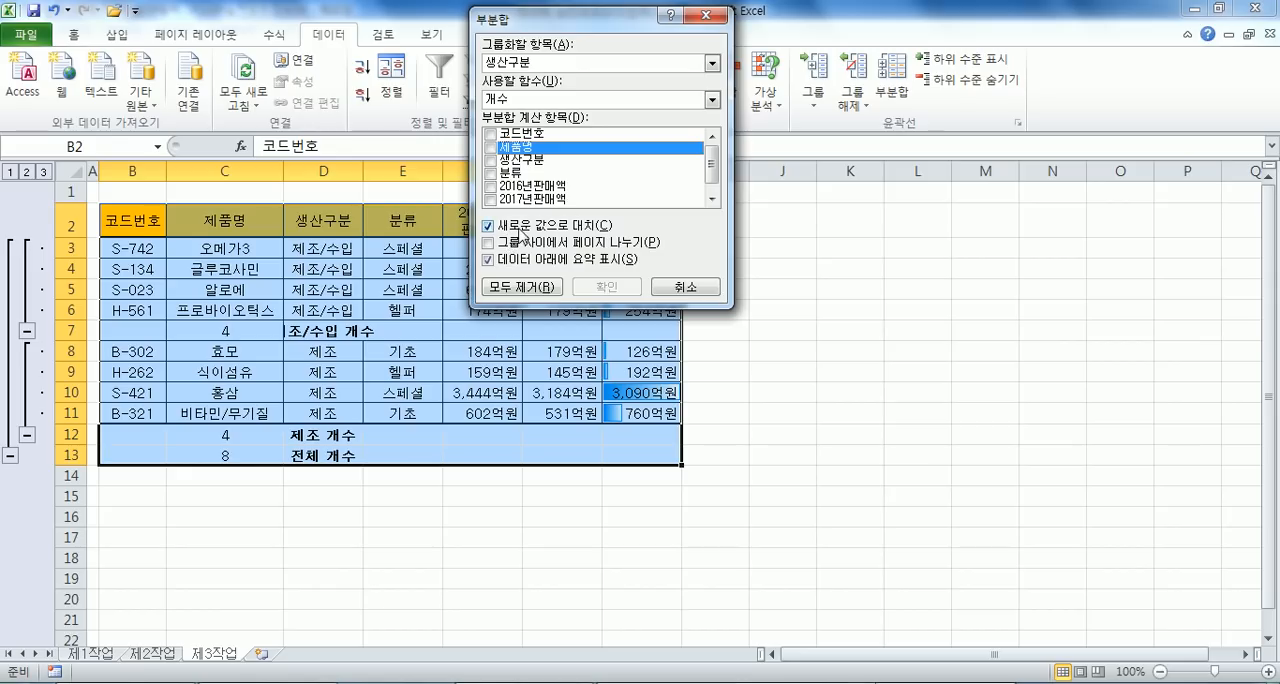
scroll(530, 205, down, 1)
click(489, 200)
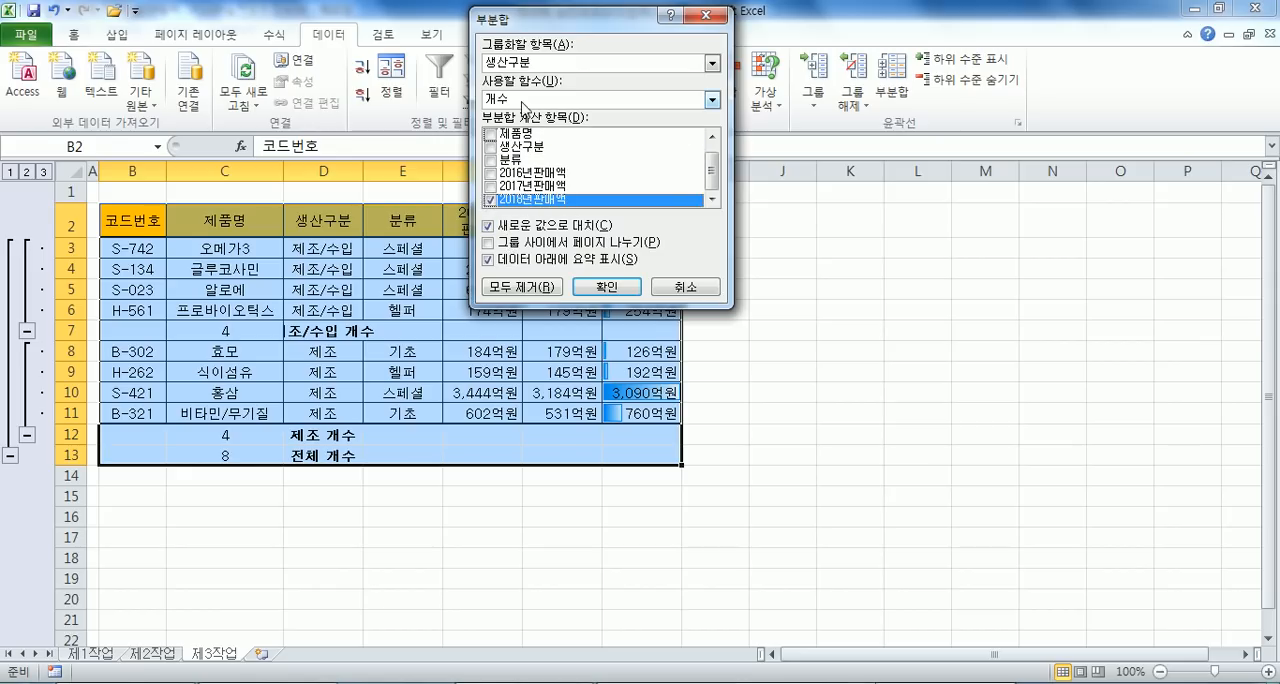
click(521, 100)
click(515, 166)
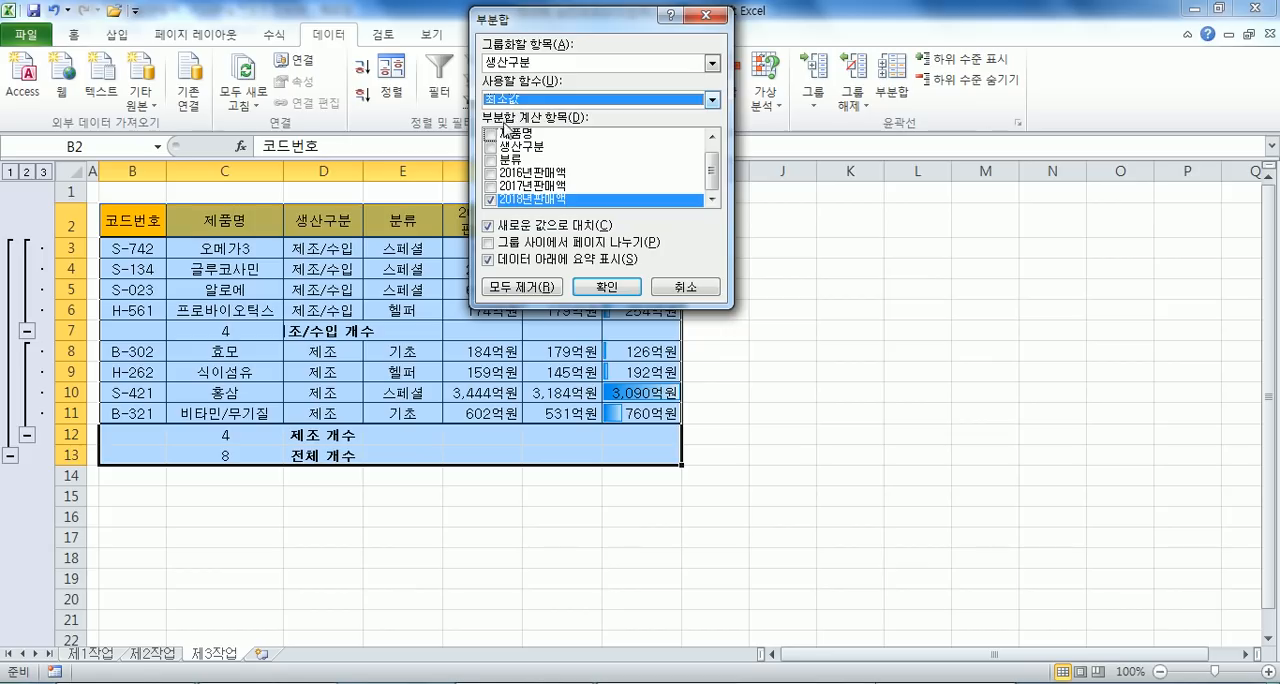
click(489, 226)
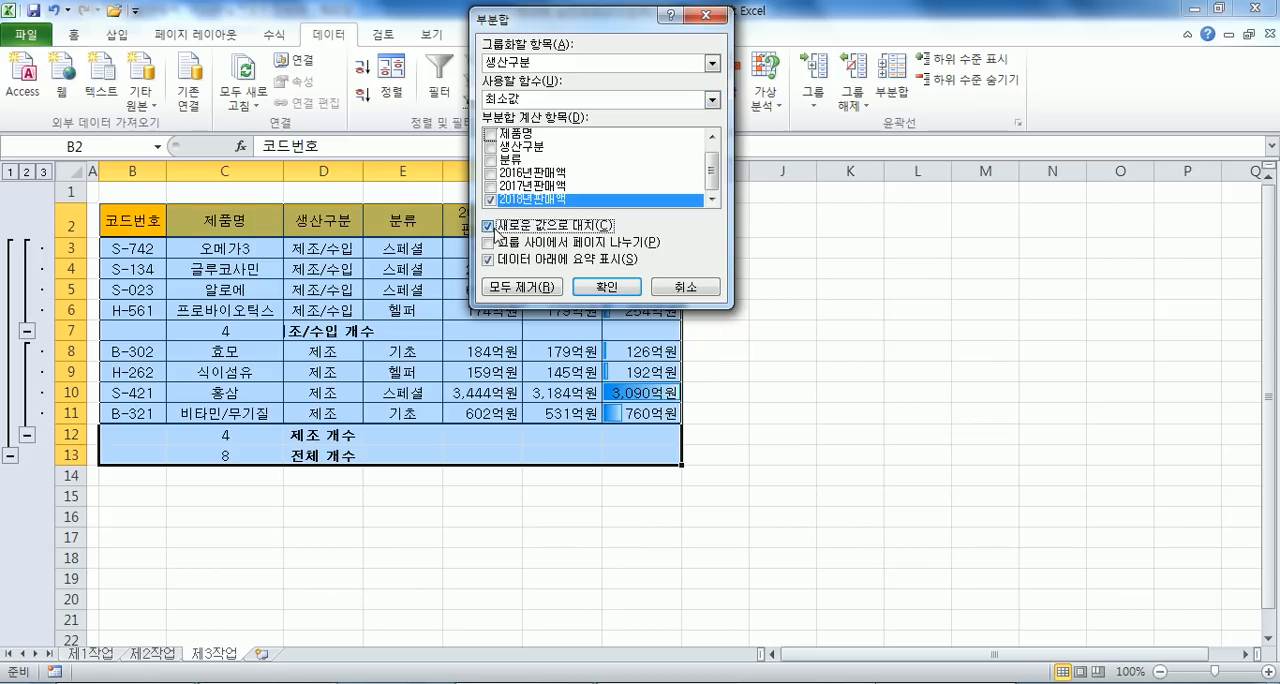
click(590, 289)
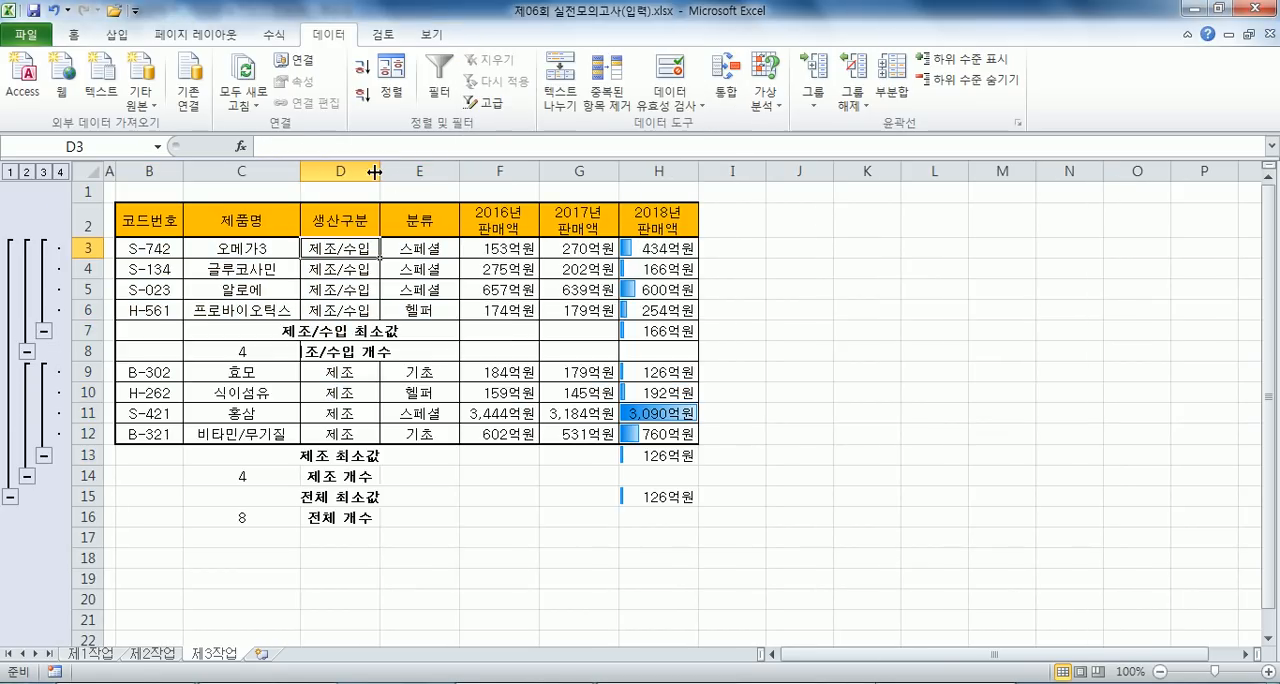
- Fit column D's width to its subtotal labels and clear the table's outline (윤곽 지우기)
double_click(376, 171)
click(370, 170)
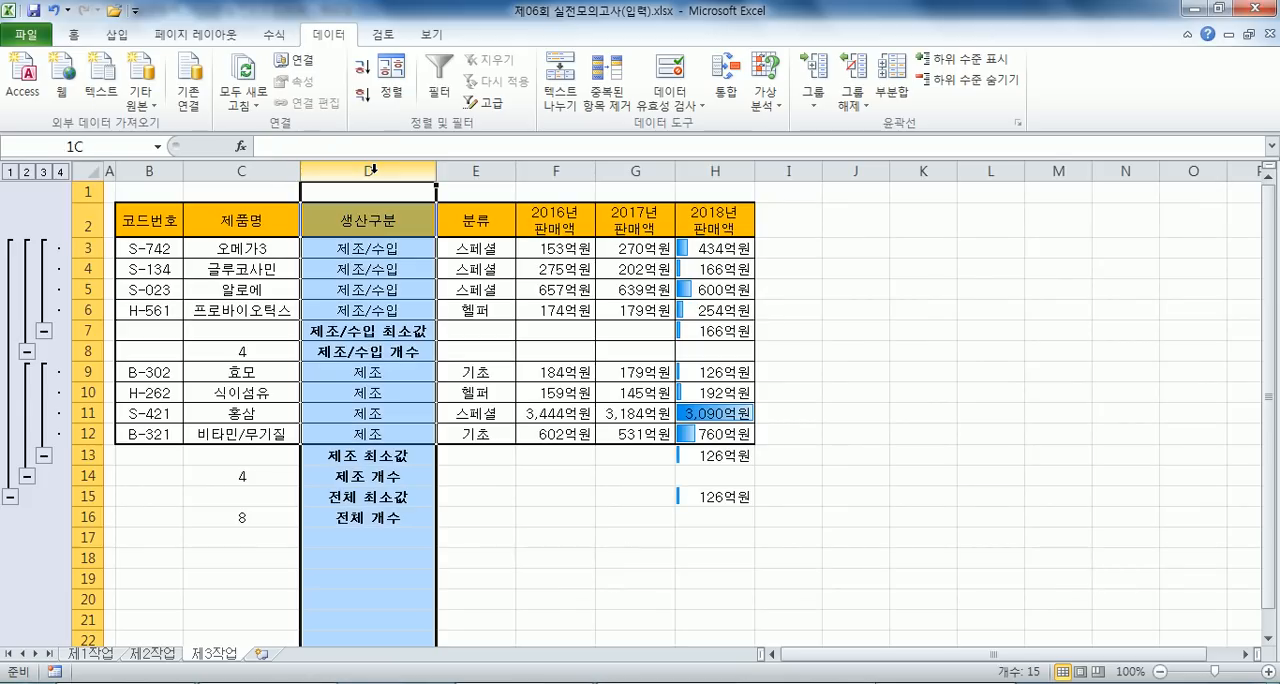
click(373, 287)
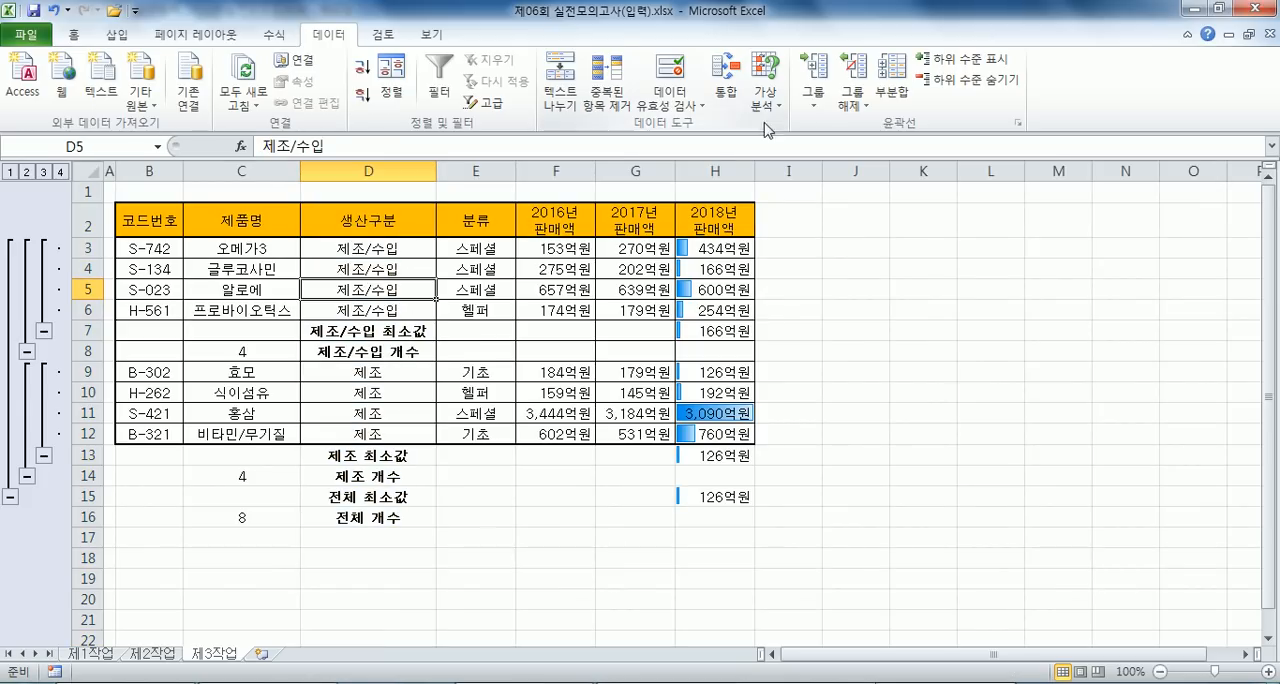
click(855, 112)
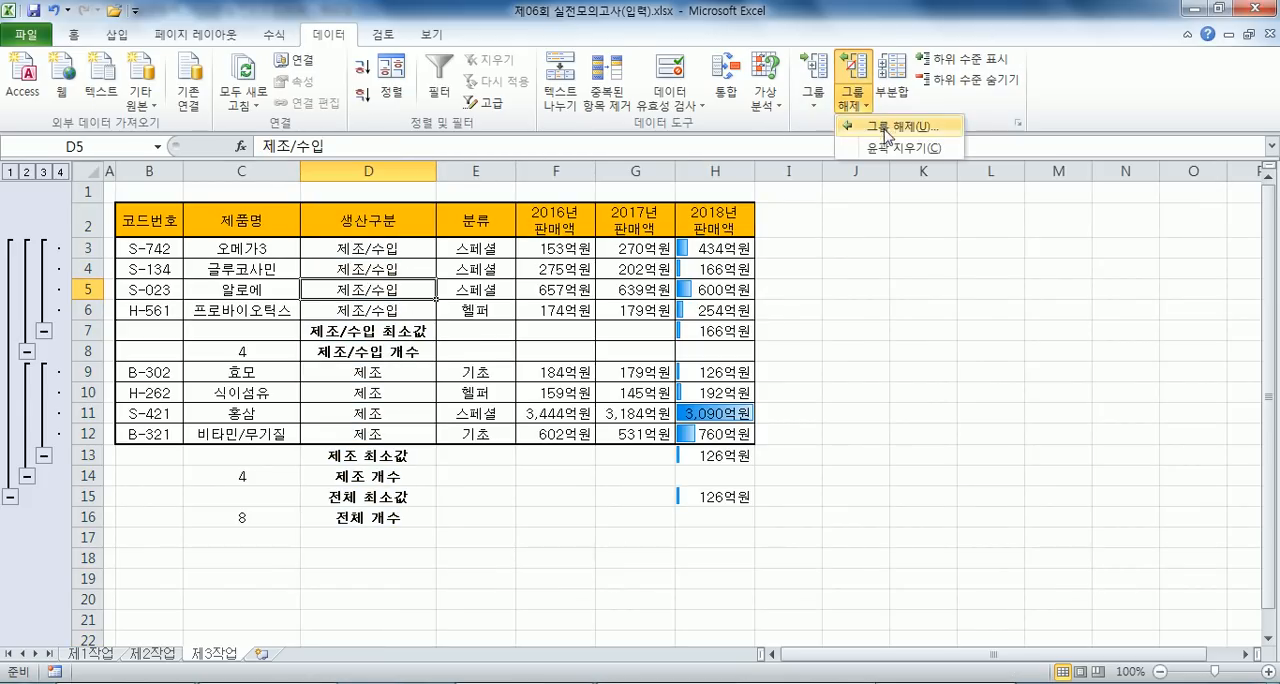
click(885, 148)
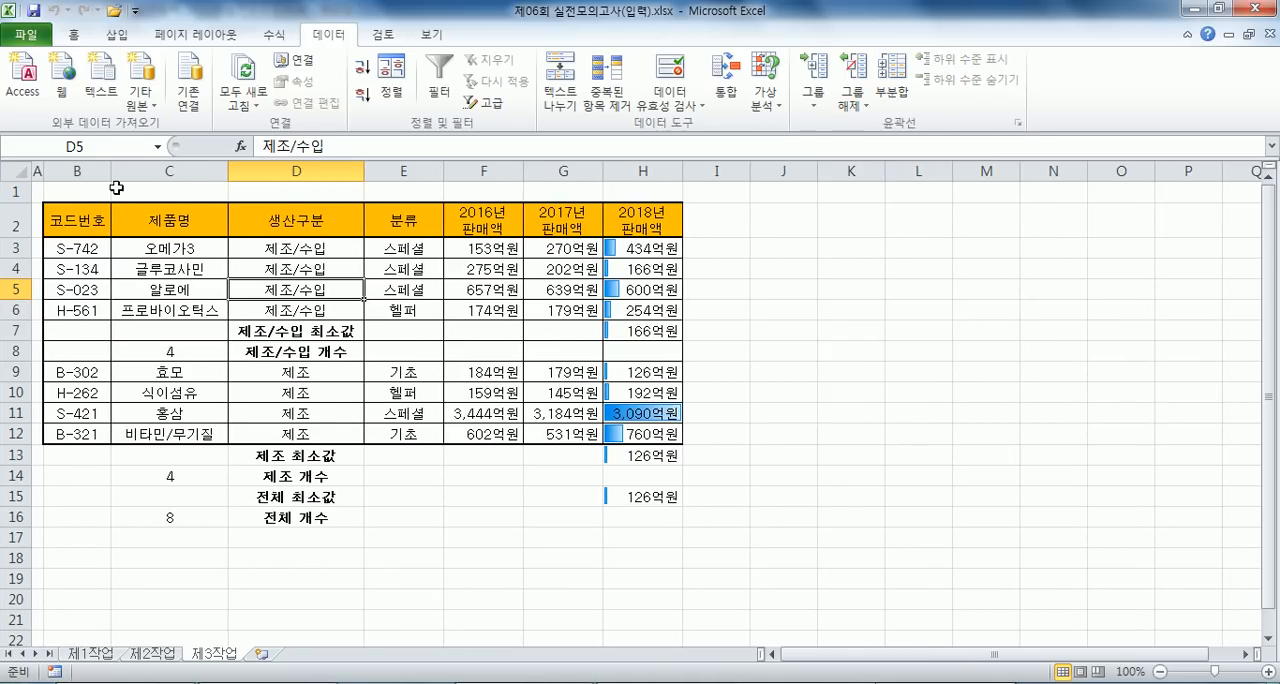
click(438, 306)
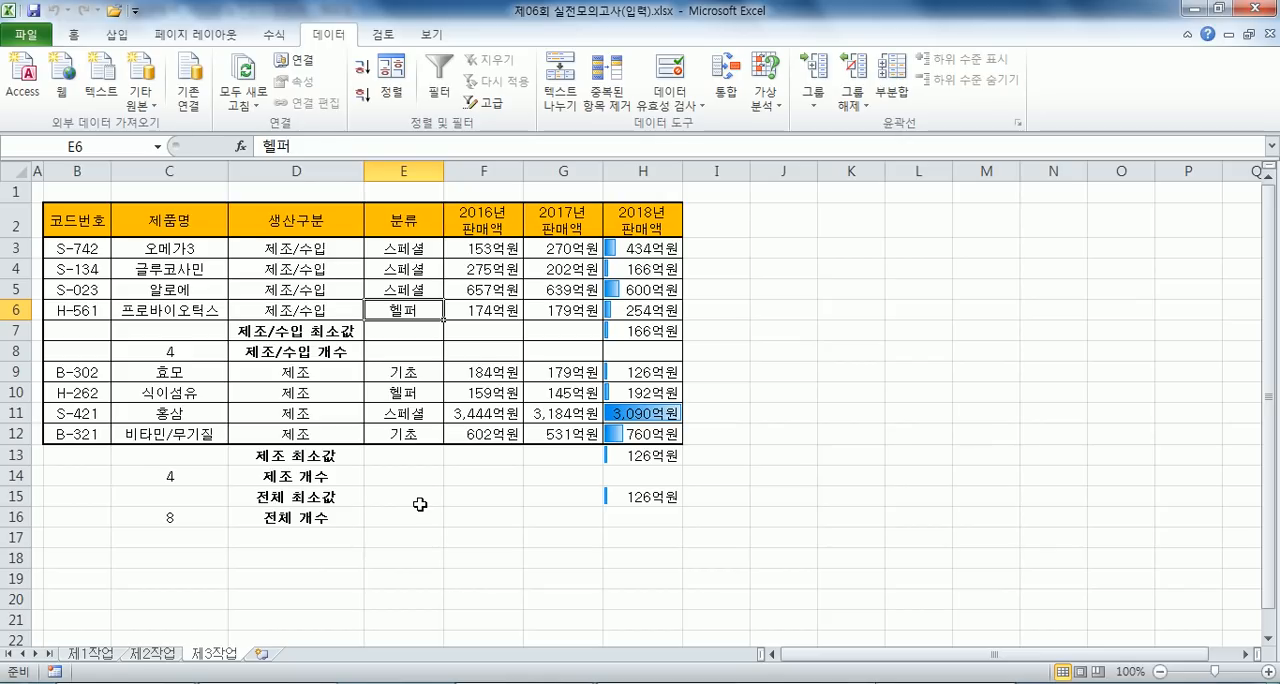
- Insert a clustered column chart on 제1작업 comparing 2017년 and 2018년 판매액 for the products 오메가3, 홍삼, 글루코사민 and 알로에
click(93, 656)
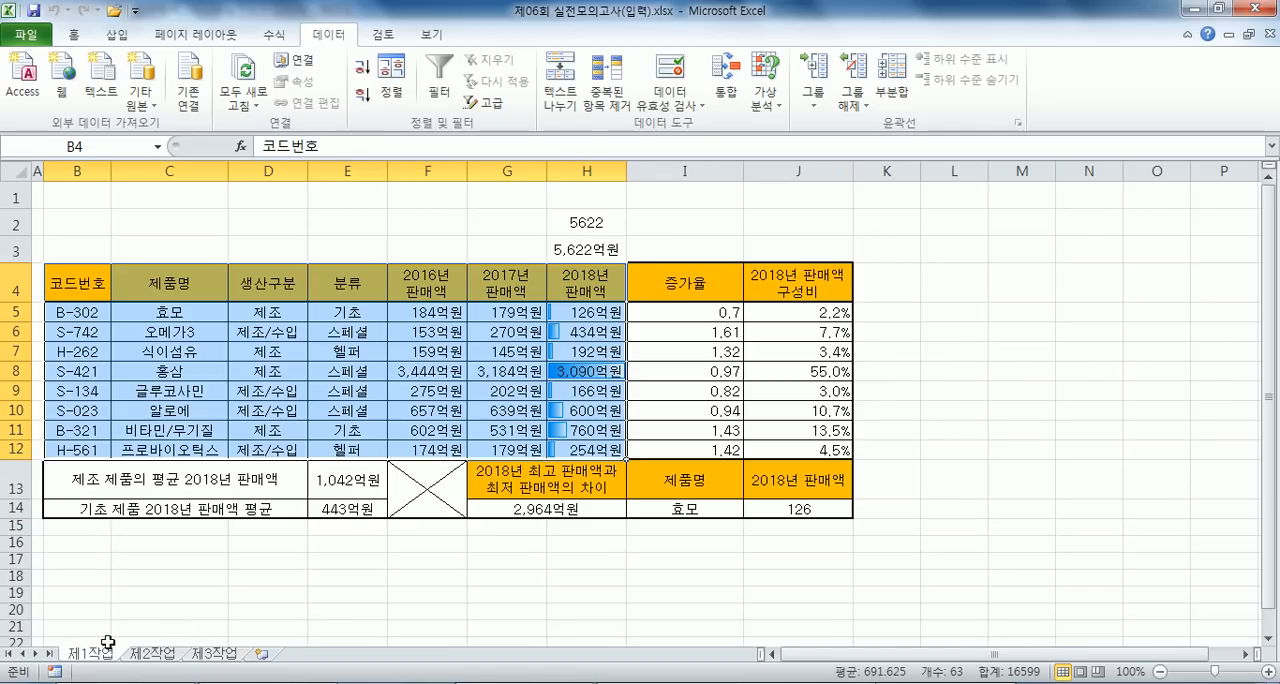
click(345, 358)
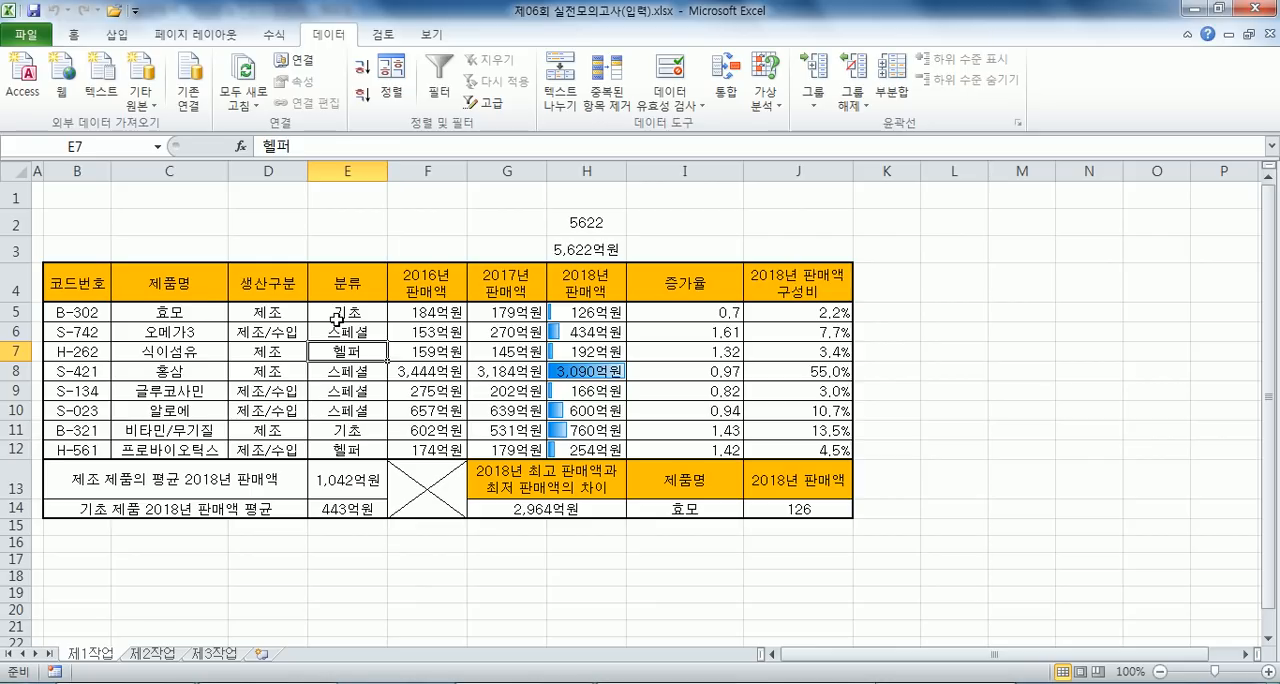
click(199, 285)
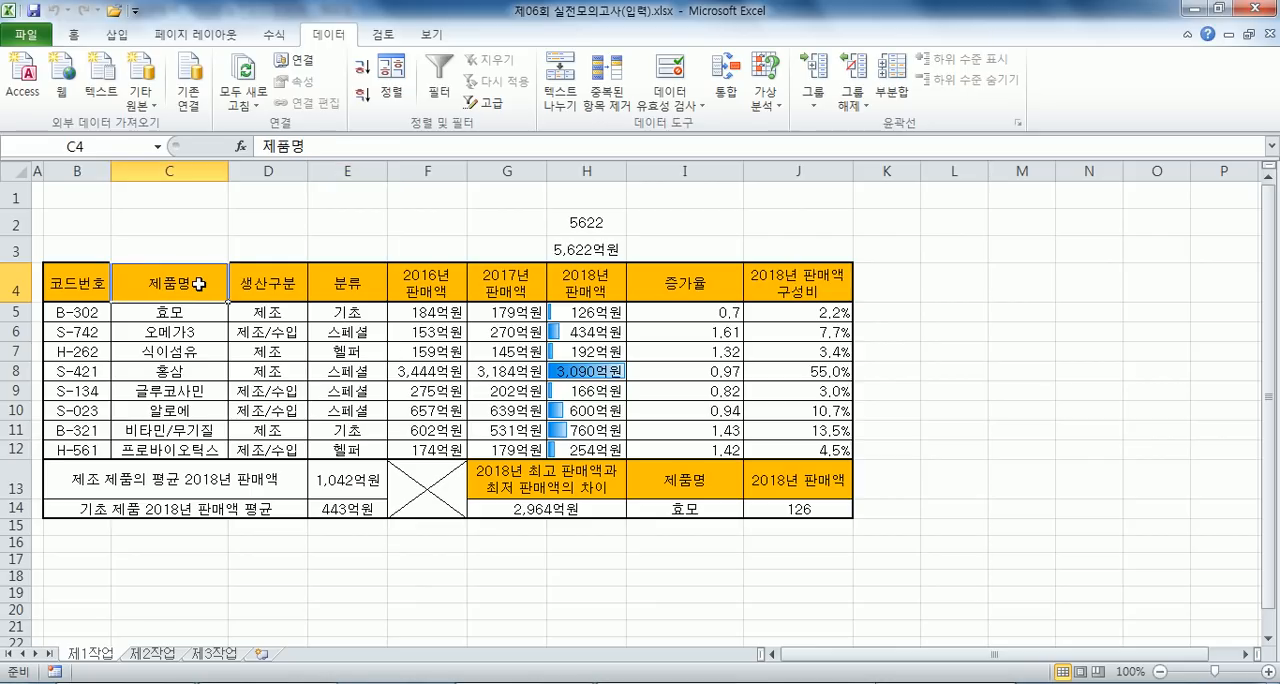
ctrl+click(177, 335)
ctrl+drag(174, 370, 174, 410)
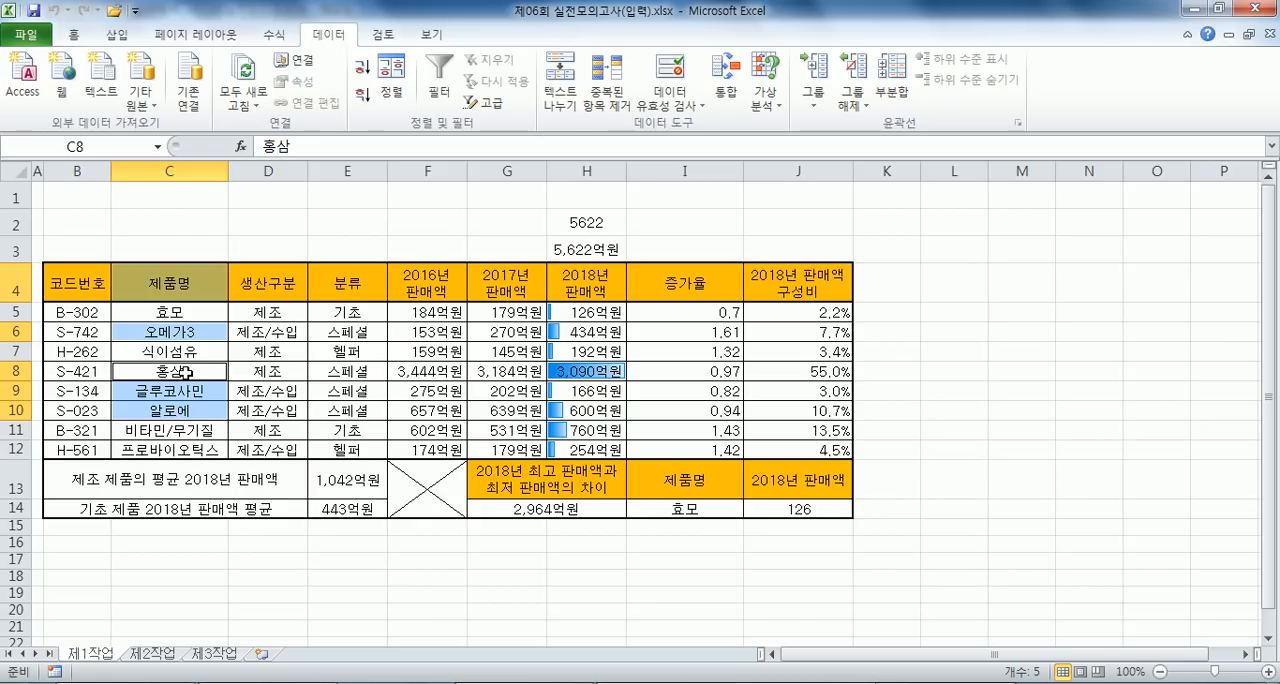
ctrl+drag(503, 282, 560, 284)
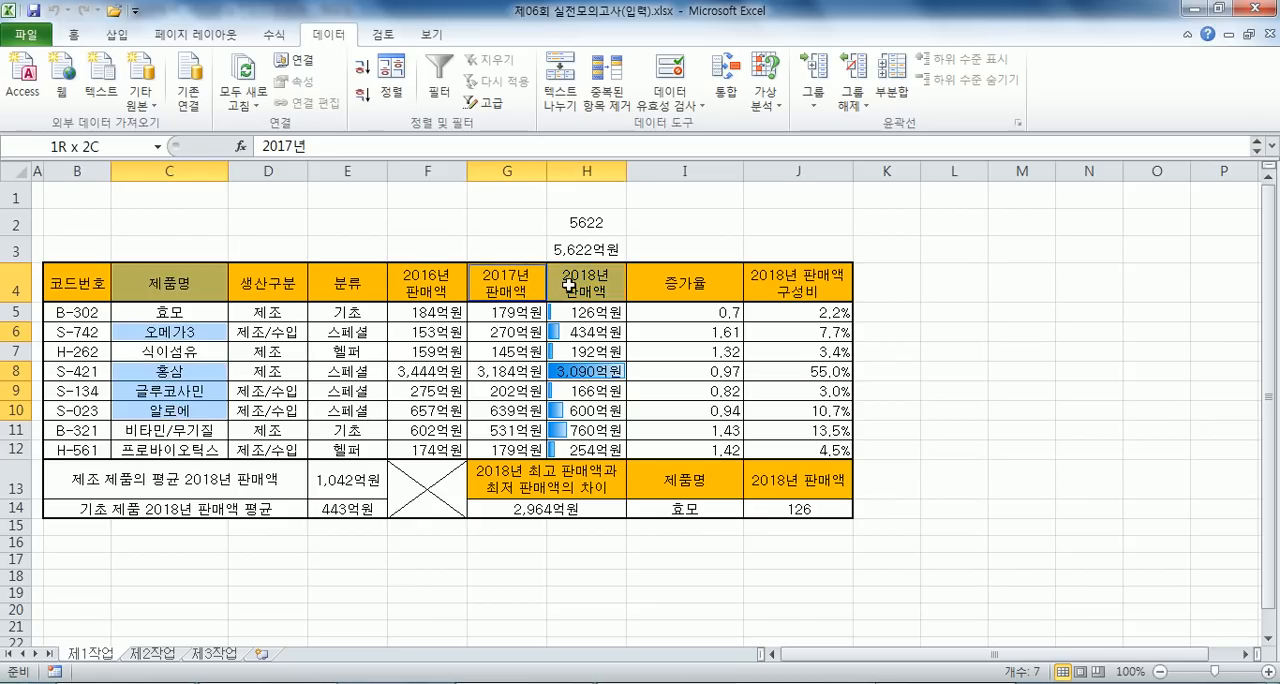
ctrl+drag(503, 320, 590, 332)
ctrl+drag(520, 368, 570, 410)
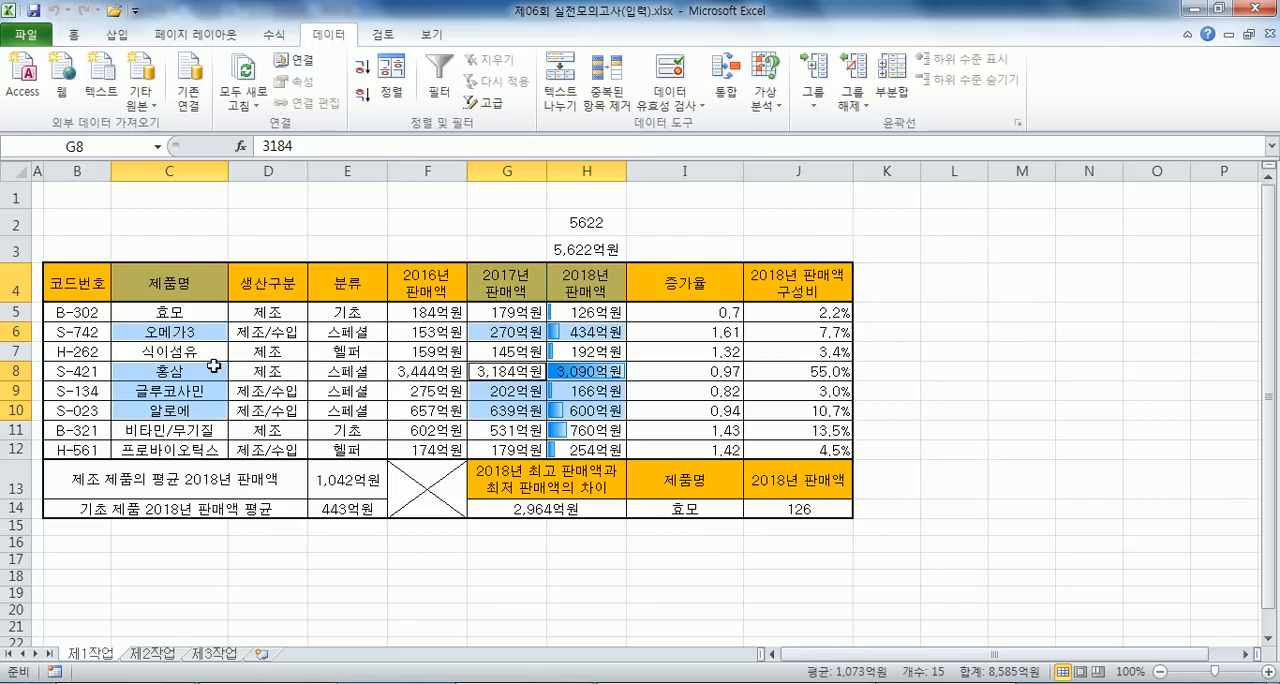
click(117, 34)
click(347, 82)
click(352, 158)
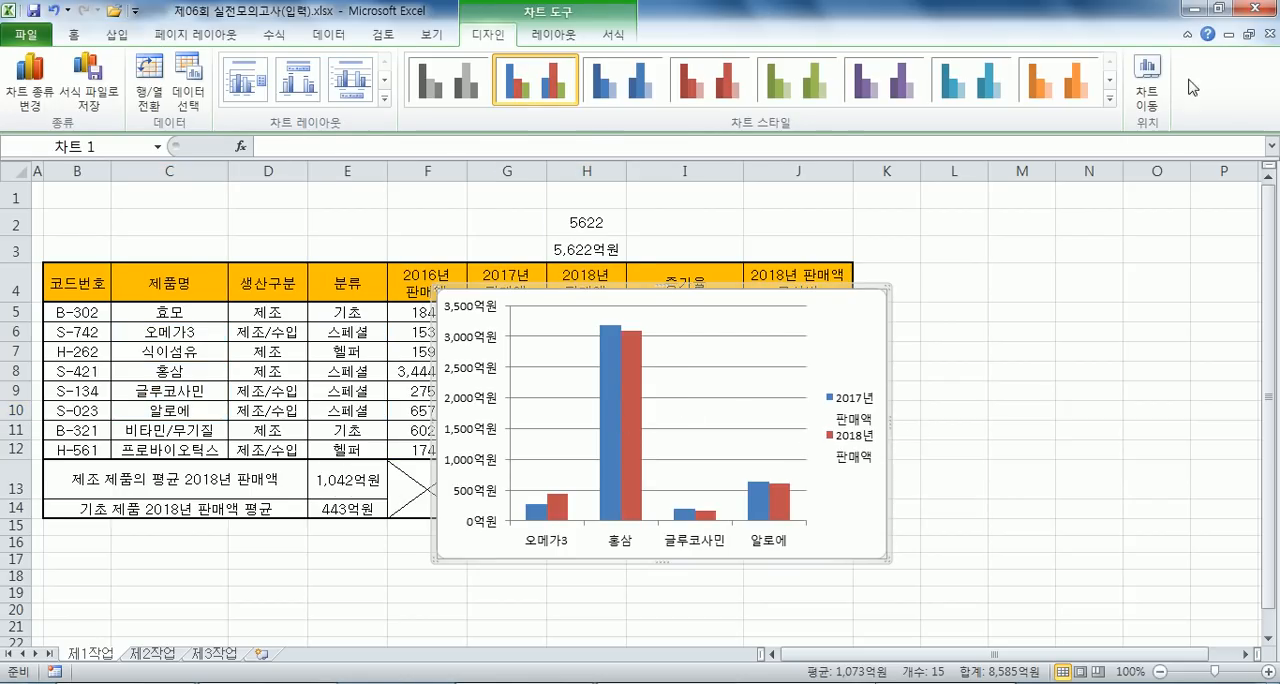
- Move the chart to a new chart sheet named 제4작업 and place that sheet after 제3작업
click(1147, 82)
drag(640, 141, 536, 152)
text(ㅈ)
text(4작업)
key(Return)
drag(90, 660, 310, 655)
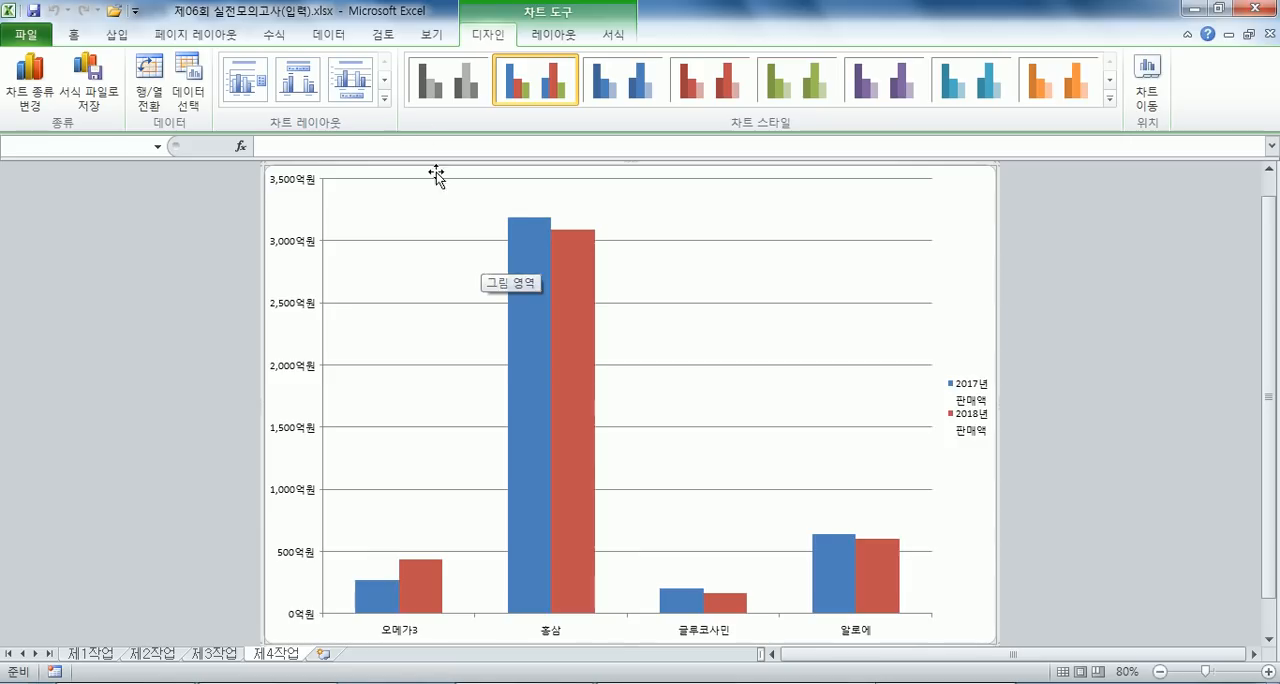
- Apply the chart layout with a title above and the legend below, and chart style 스타일 10
click(362, 80)
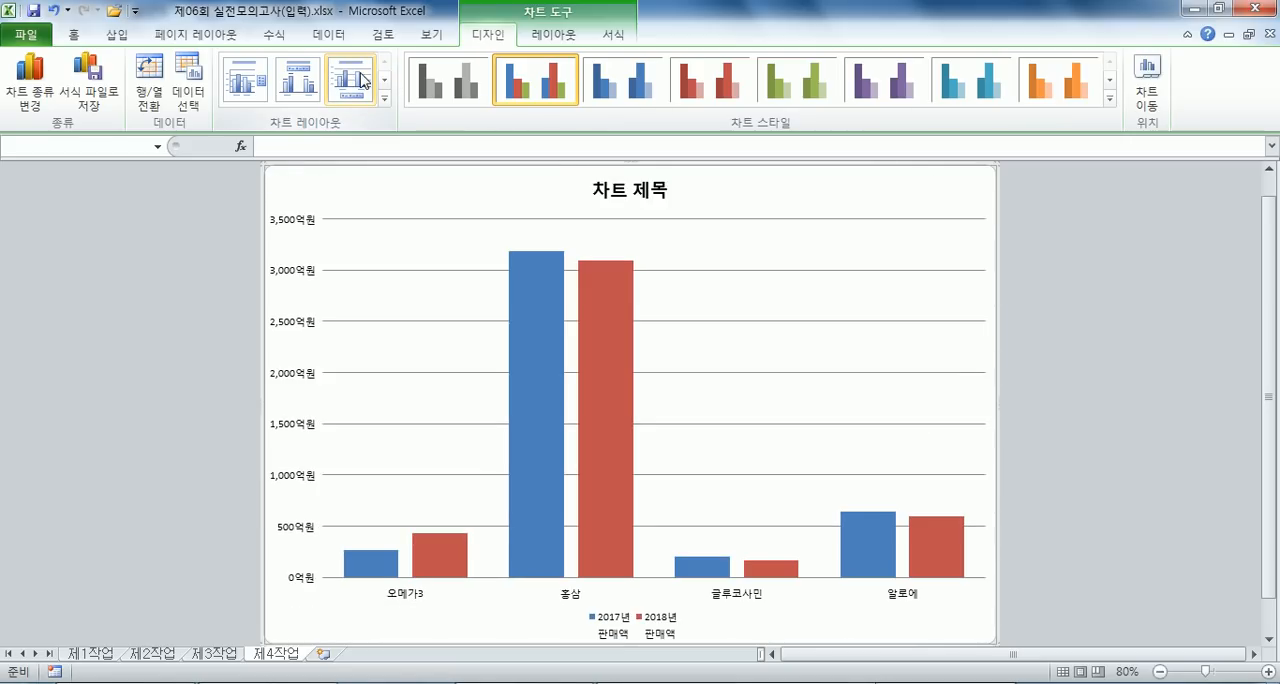
click(1110, 98)
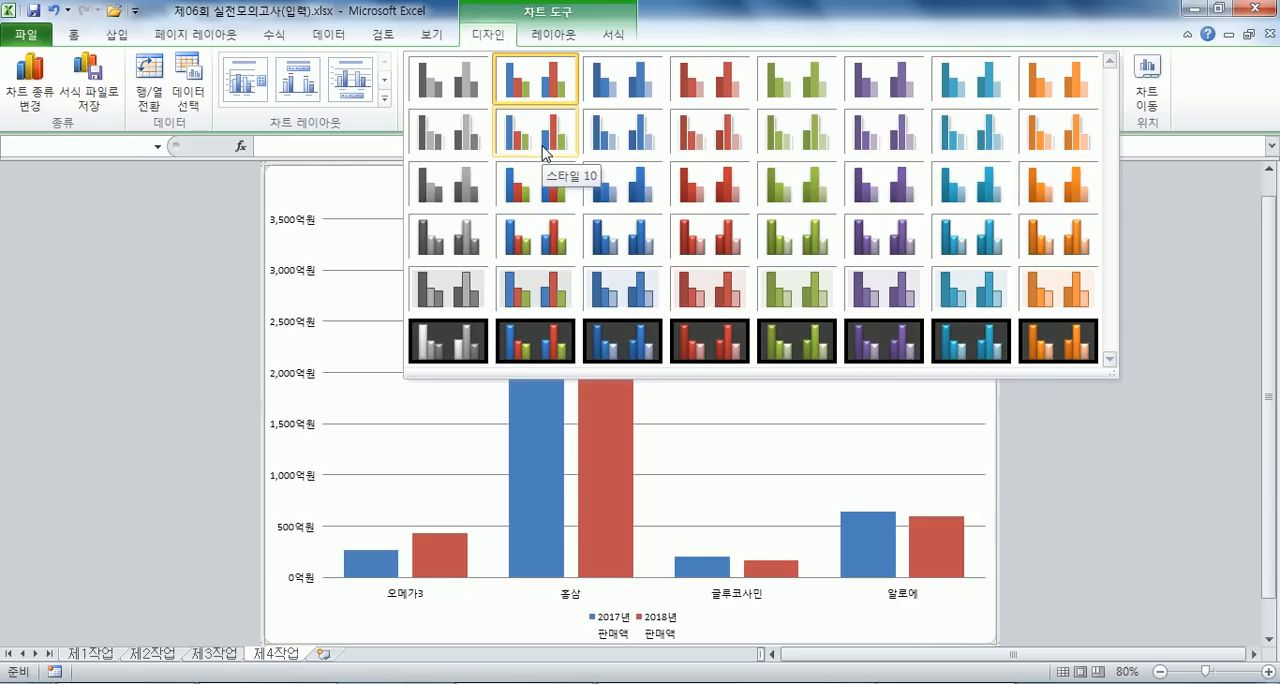
click(543, 152)
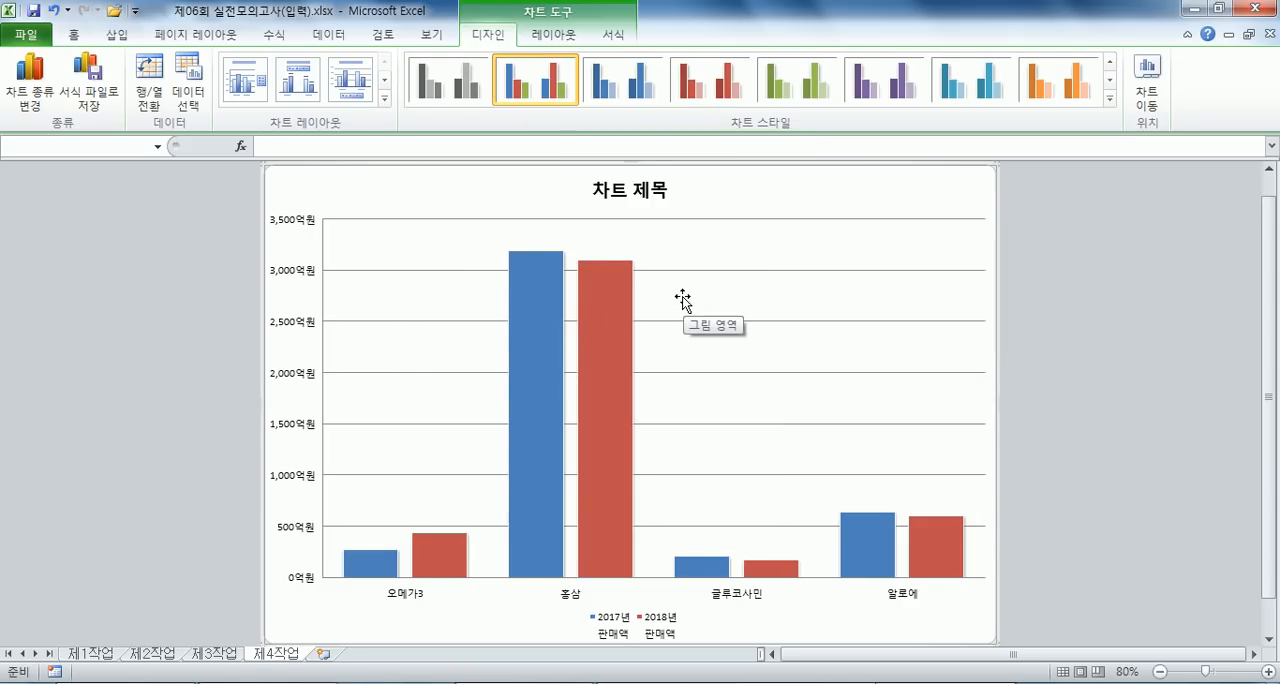
- Set the font of the whole chart area to 돋움 and increase its text size by two increments
click(73, 33)
click(240, 65)
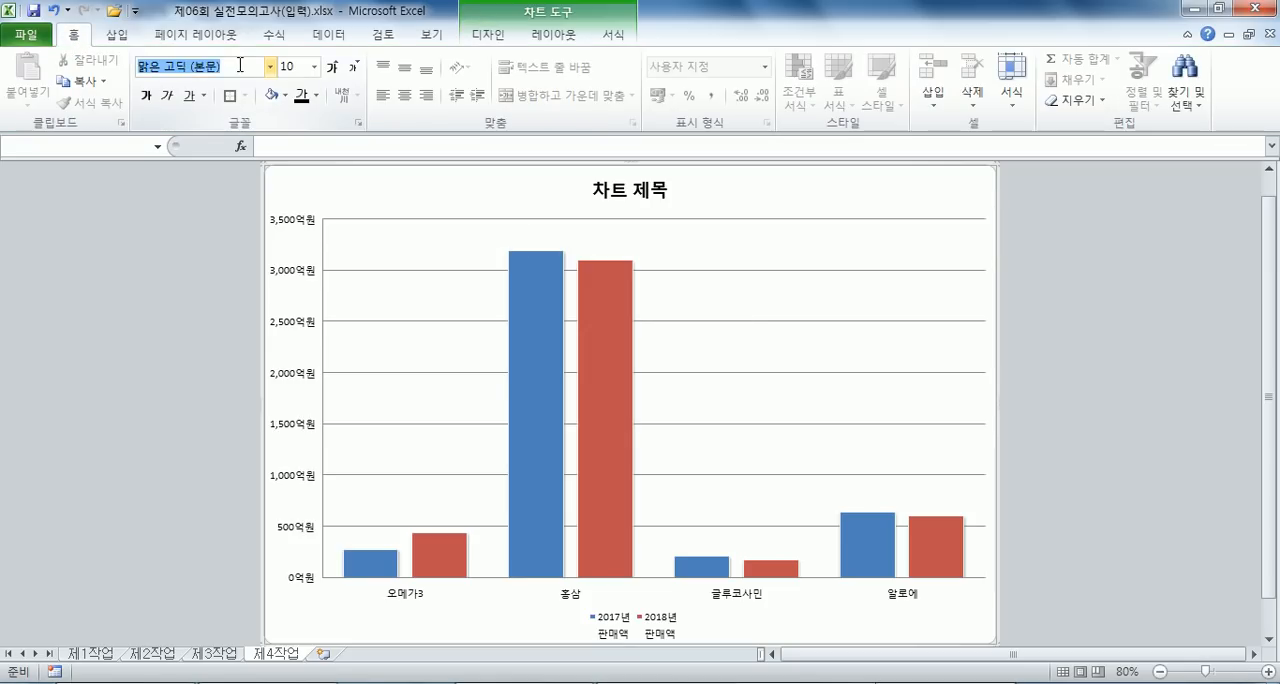
text(돋움)
key(Return)
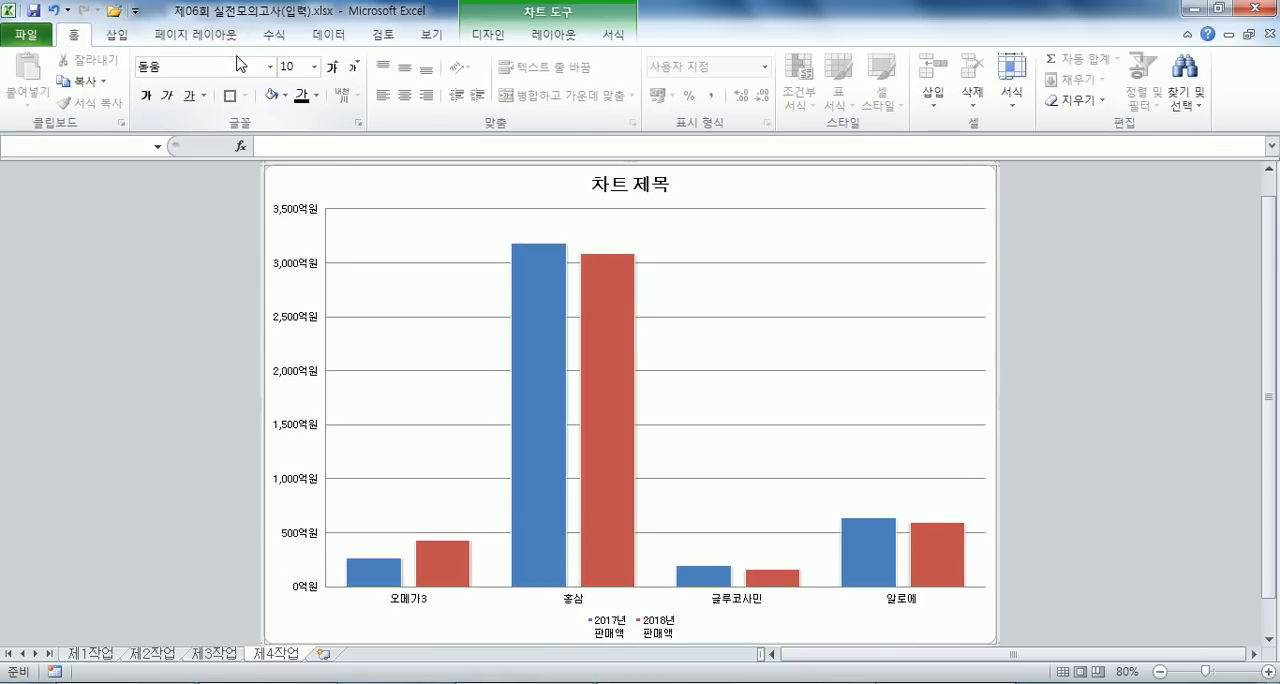
click(333, 66)
click(333, 66)
- Fill the chart area with the light blue tissue-paper texture (질감)
click(612, 34)
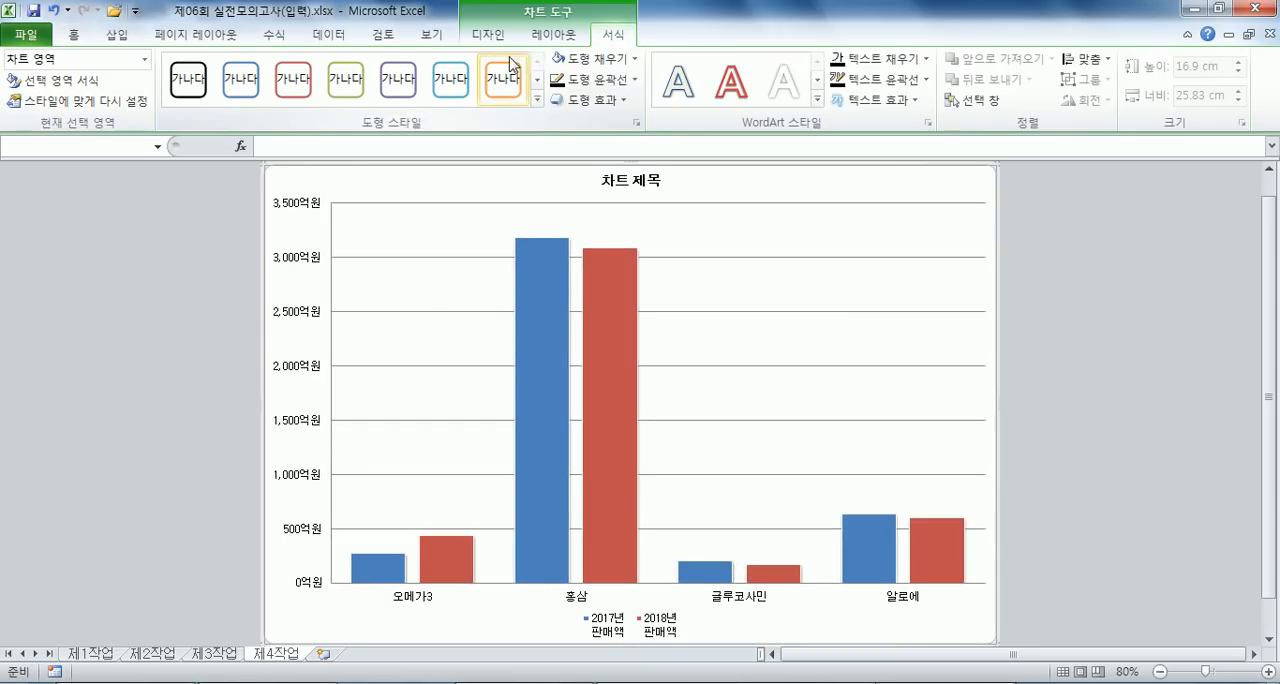
click(600, 58)
mouse_move(601, 337)
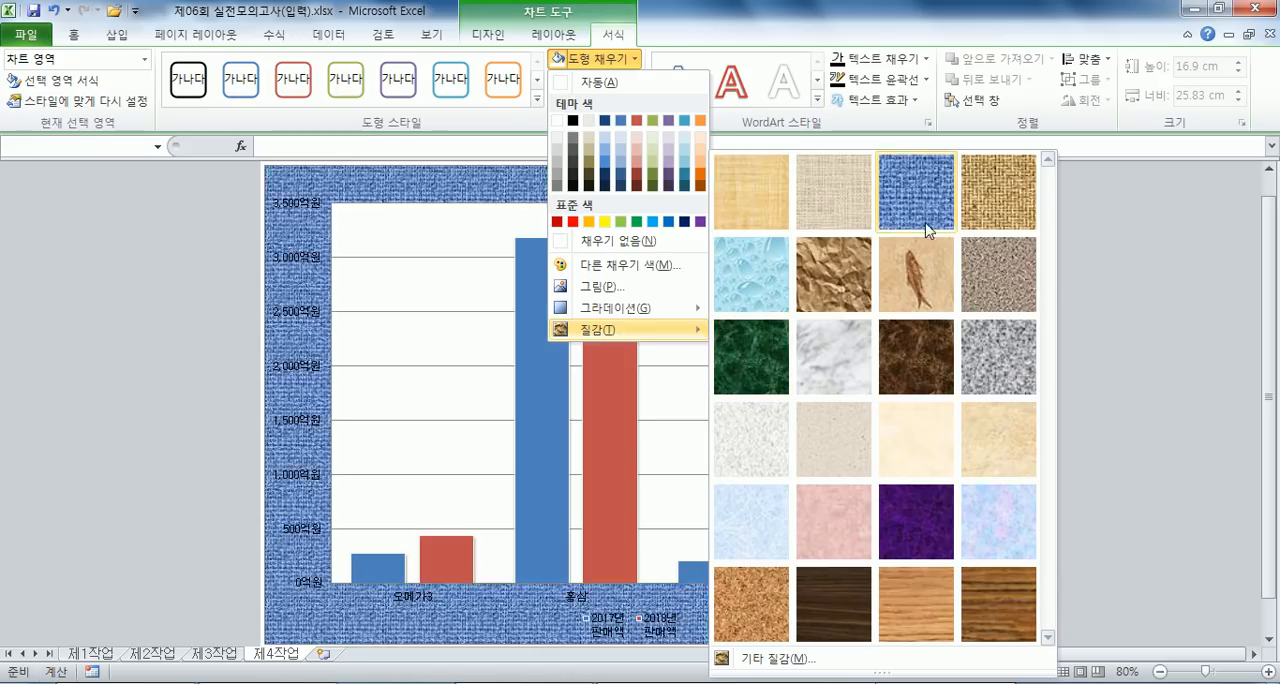
click(768, 517)
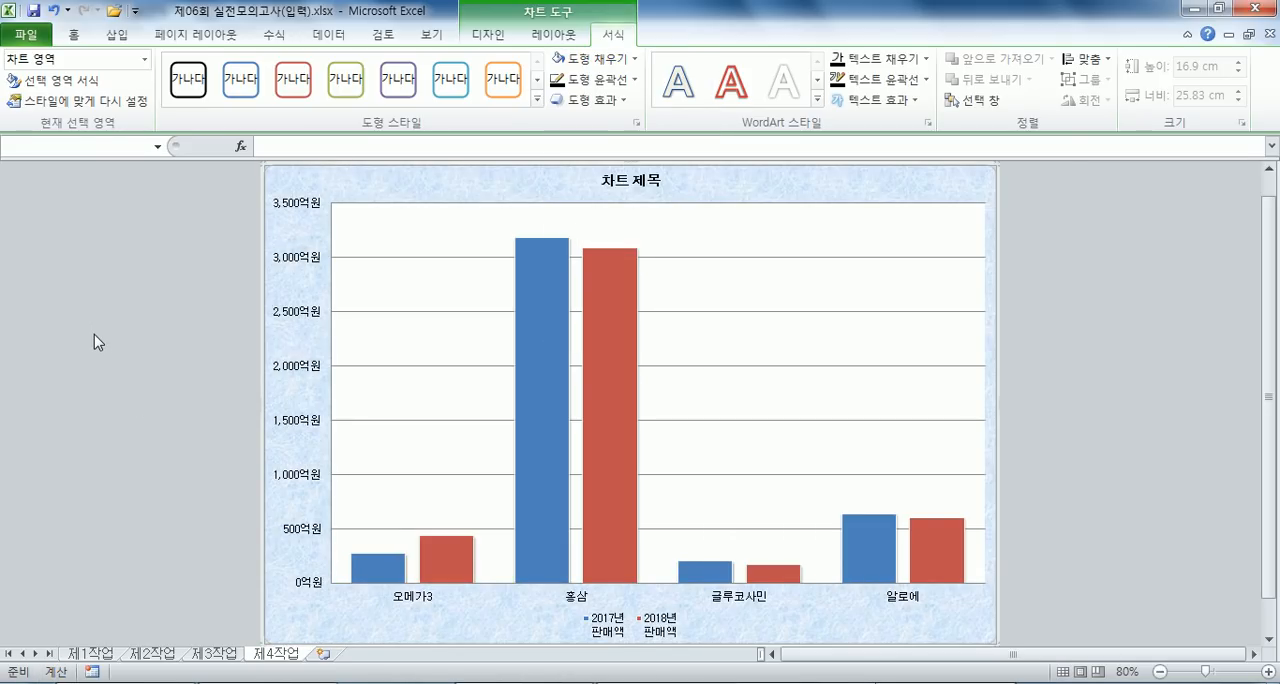
- Fill the chart's plot area with solid white
click(380, 216)
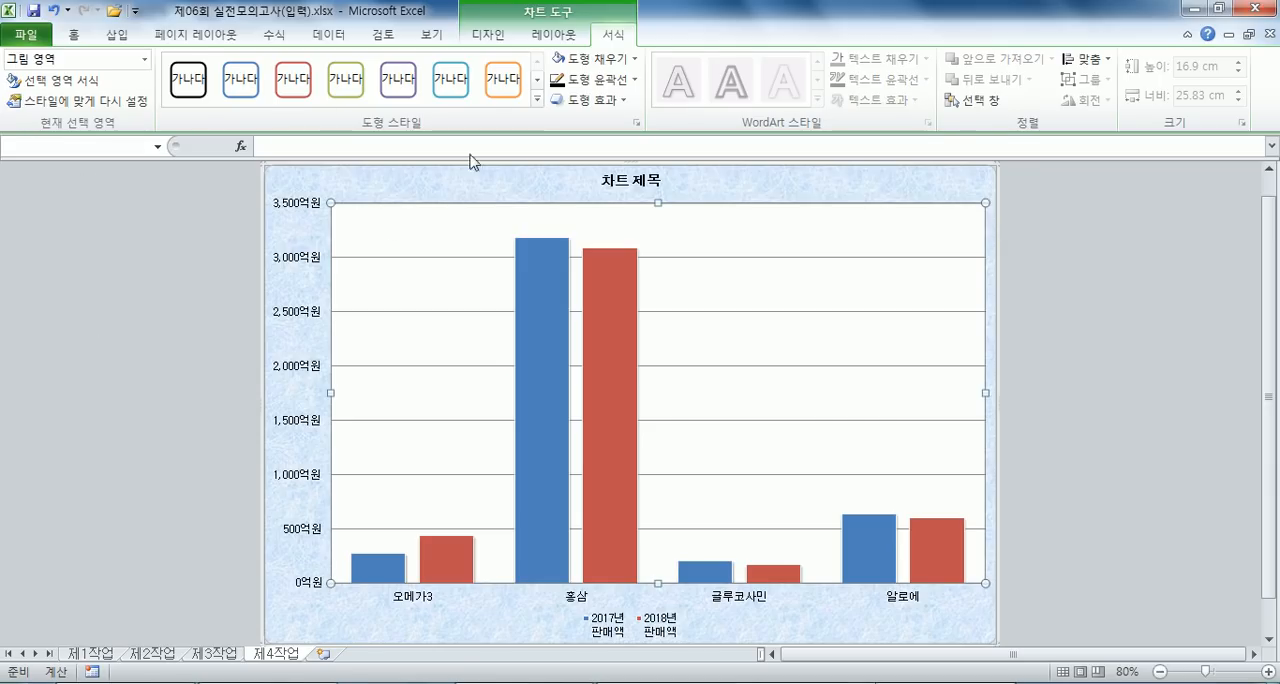
click(599, 67)
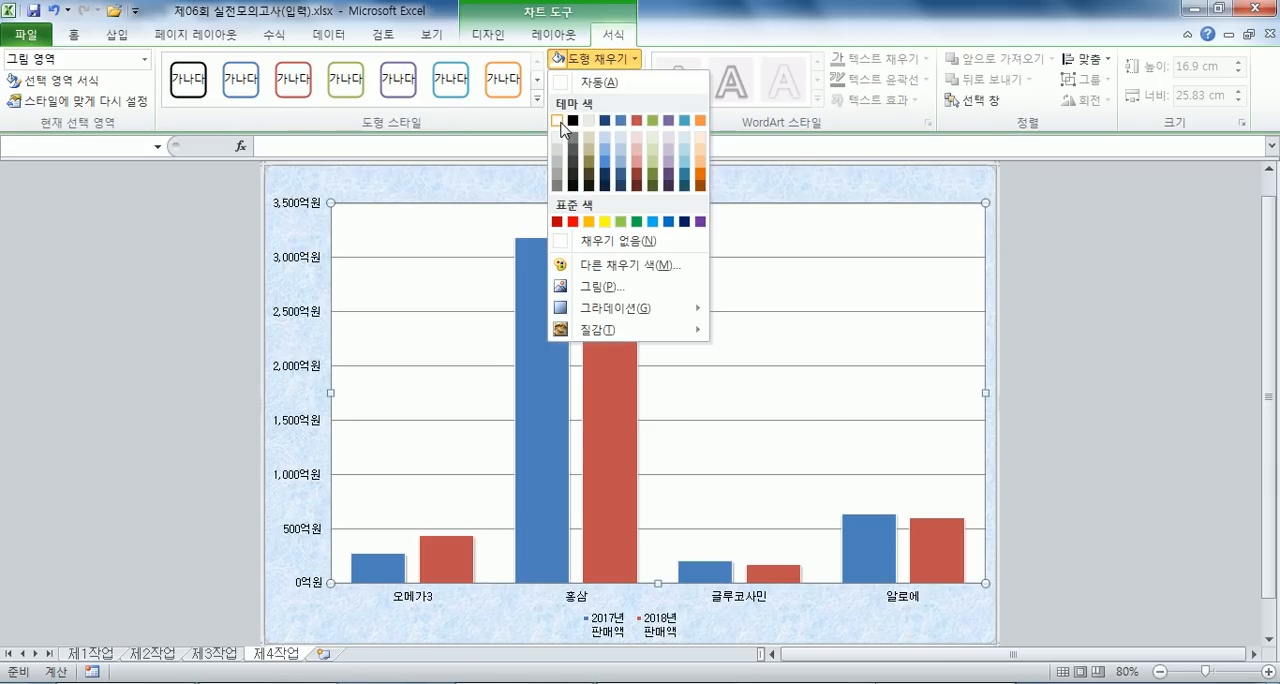
click(557, 120)
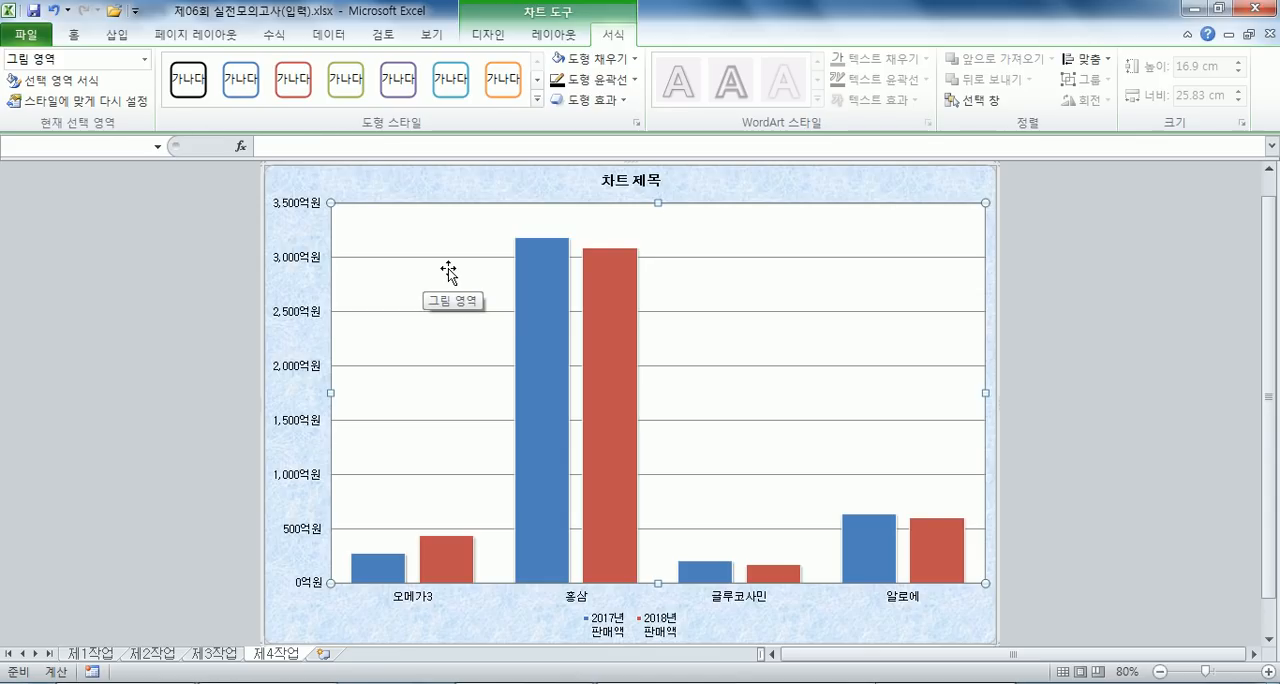
- Fill the chart title box with solid white and give it a black outline
click(630, 180)
click(631, 60)
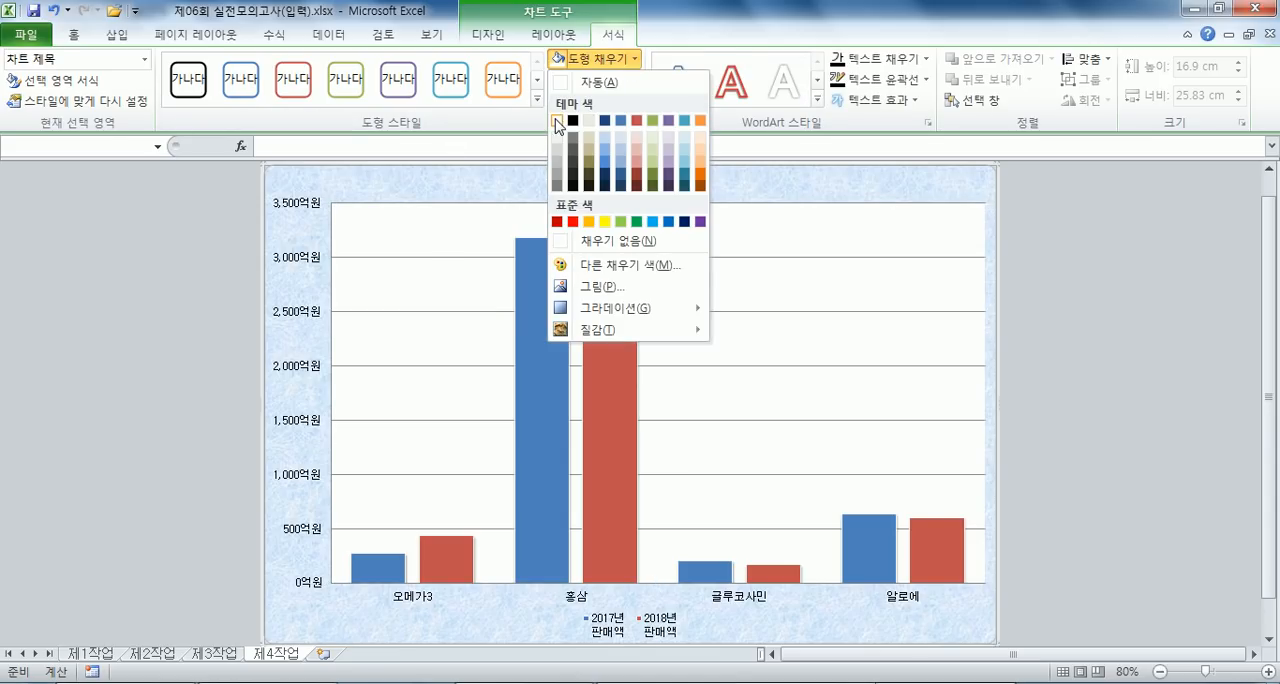
click(558, 122)
click(592, 80)
click(600, 105)
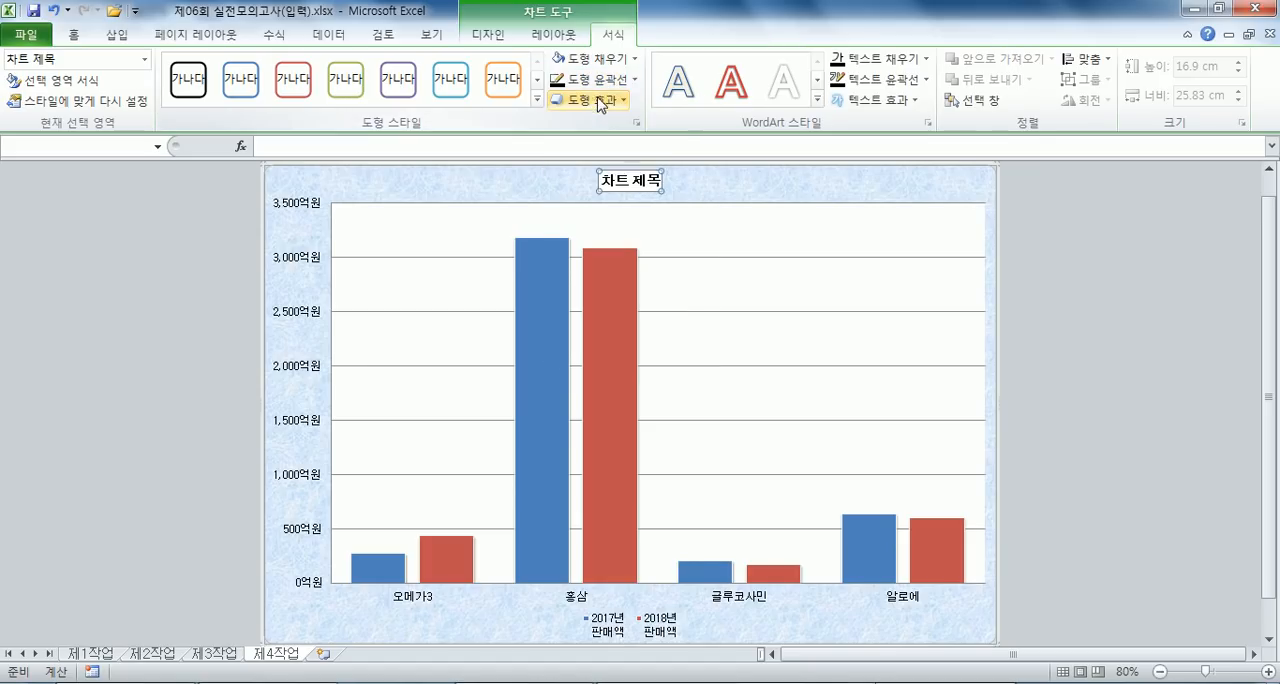
- Increase the chart title's font size to 20
click(73, 34)
click(335, 67)
click(335, 67)
click(335, 67)
click(335, 67)
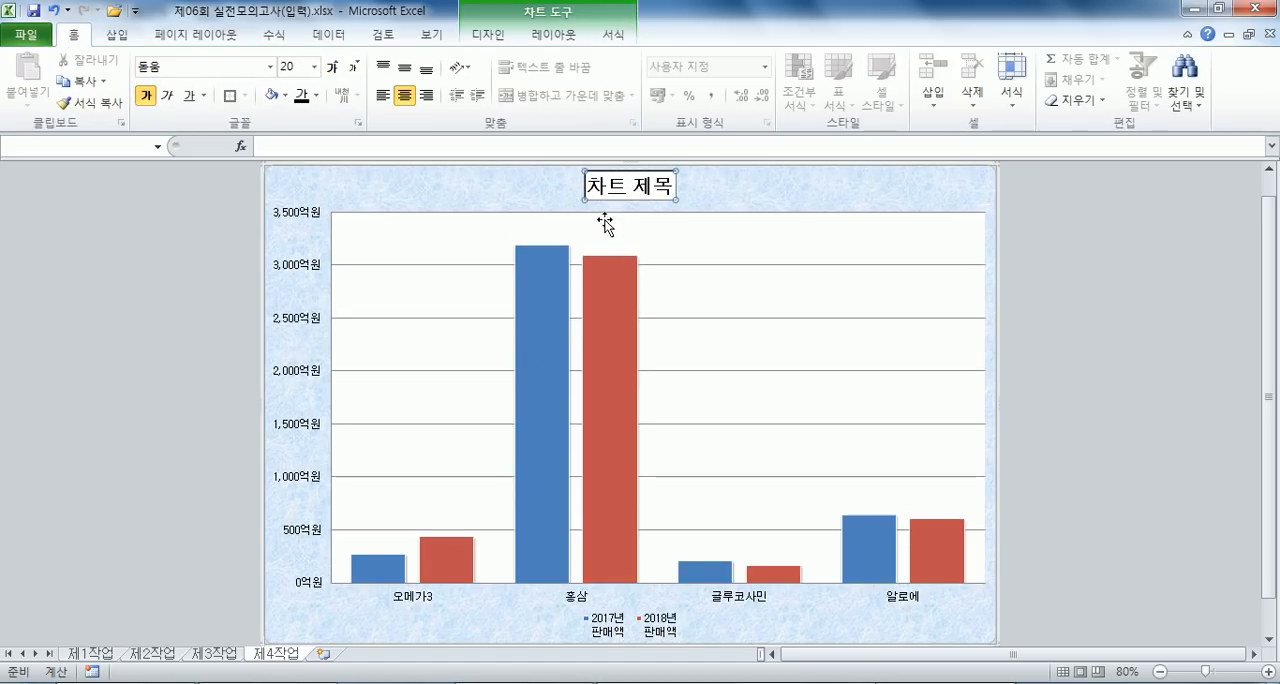
- Replace the chart title text with "스페셜 제품 판매 현황"
text(스,포)
key(BackSpace)
key(BackSpace)
key(BackSpace)
key(BackSpace)
text(ㅅ,ㅍ)
key(BackSpace)
key(BackSpace)
key(BackSpace)
key(BackSpace)
text(스페)
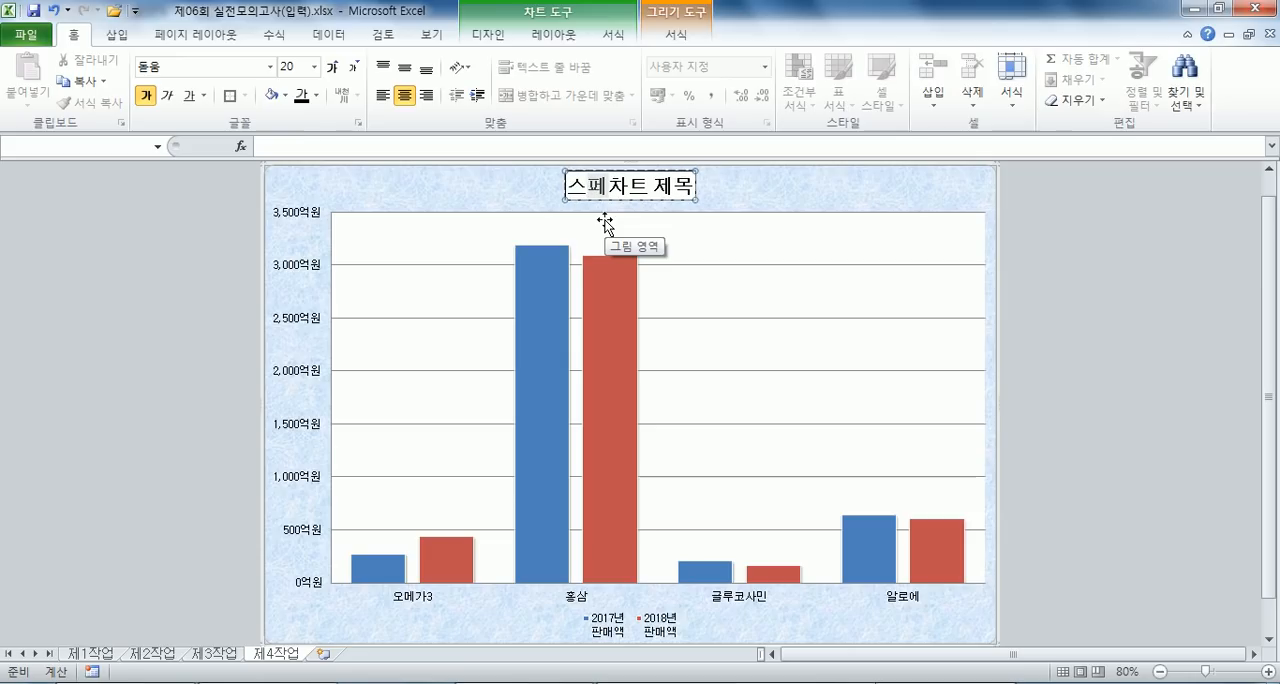
text(샤)
key(BackSpace)
key(BackSpace)
text(서)
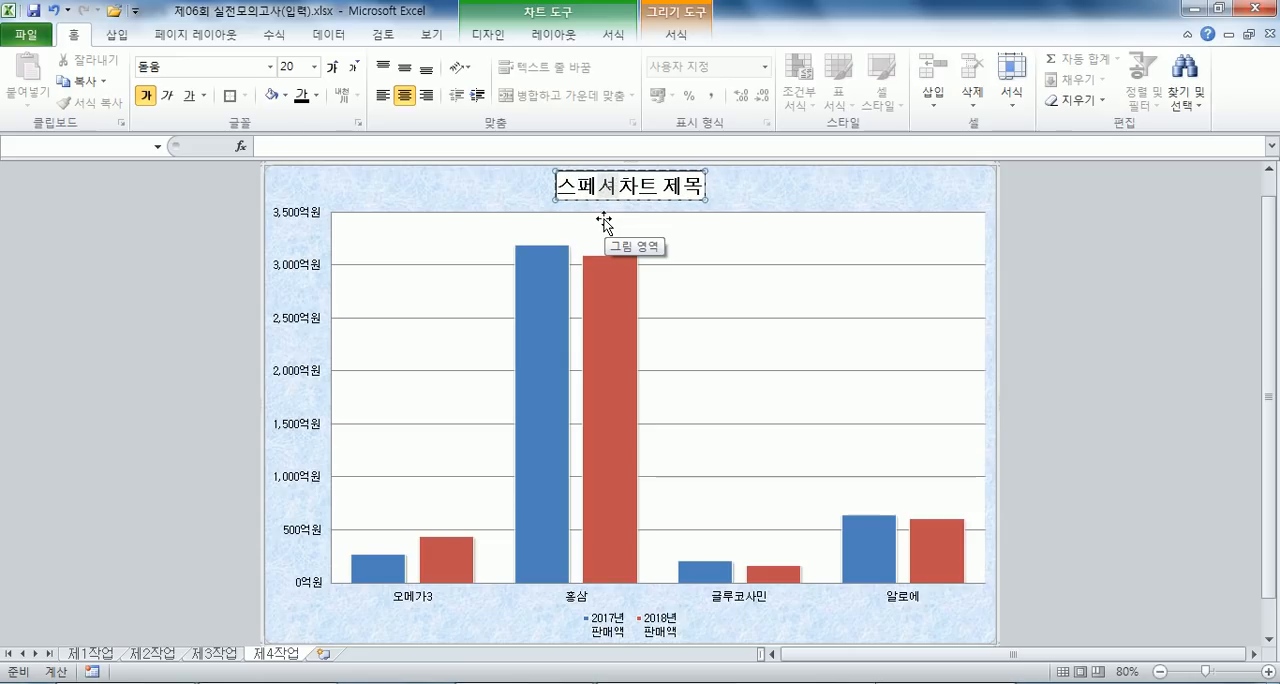
text( 제품 판매)
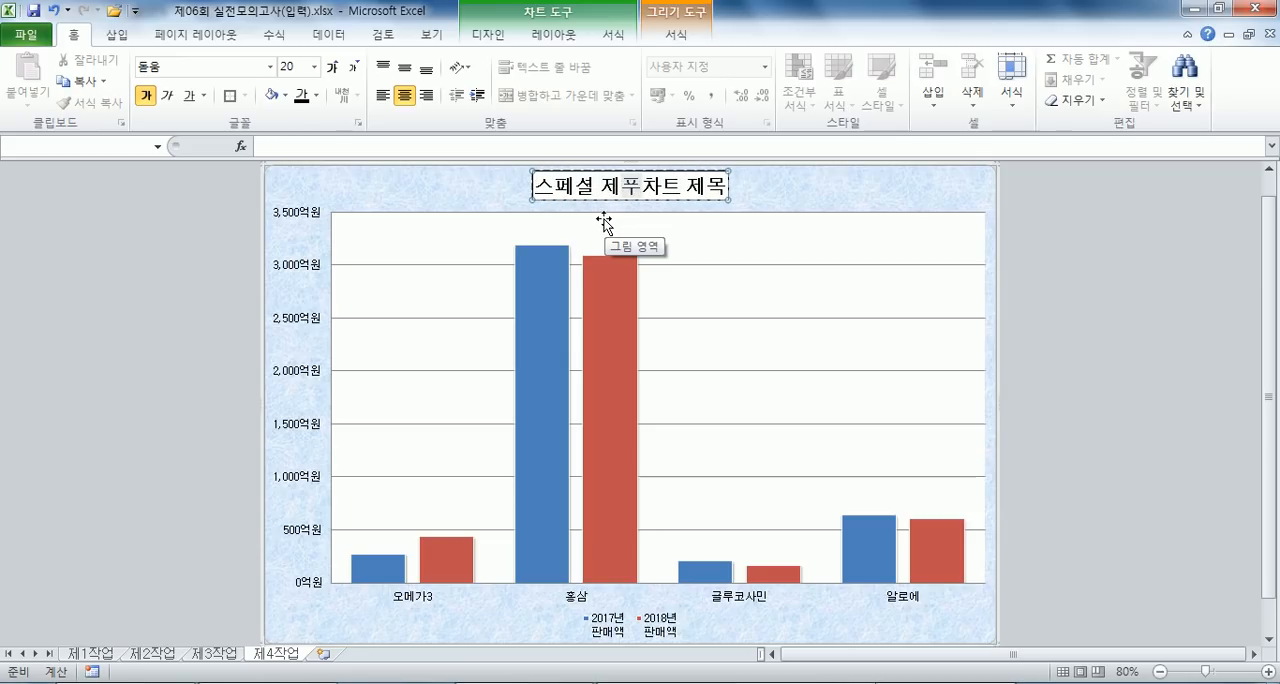
text( 현호)
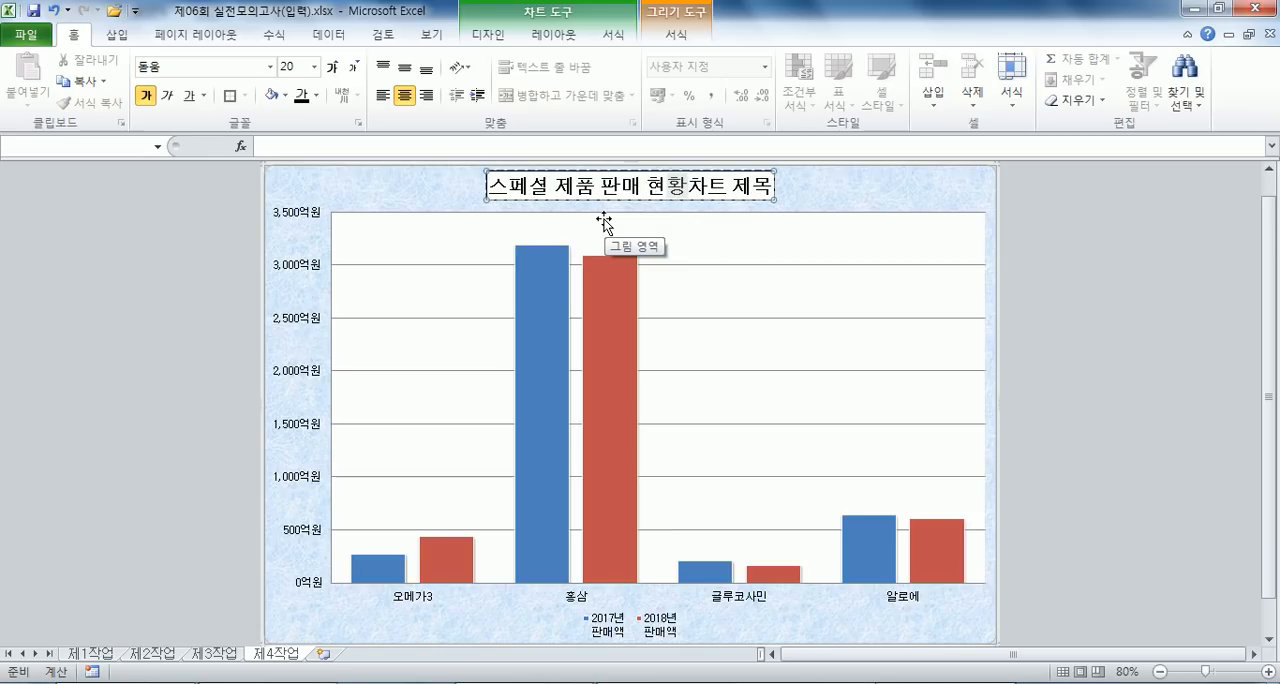
key(Delete)
key(Delete)
key(Delete)
key(Delete)
key(Delete)
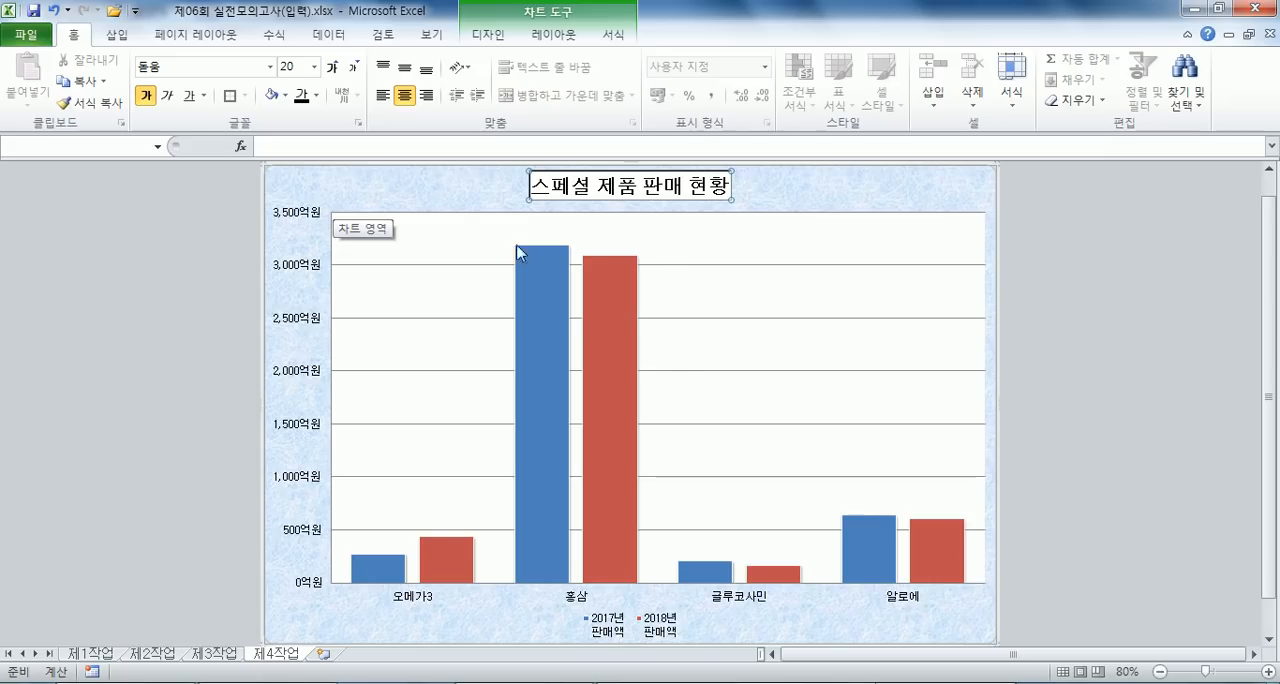
- Change the 2018년 판매액 series to a line chart with markers (꺾은선형)
click(612, 306)
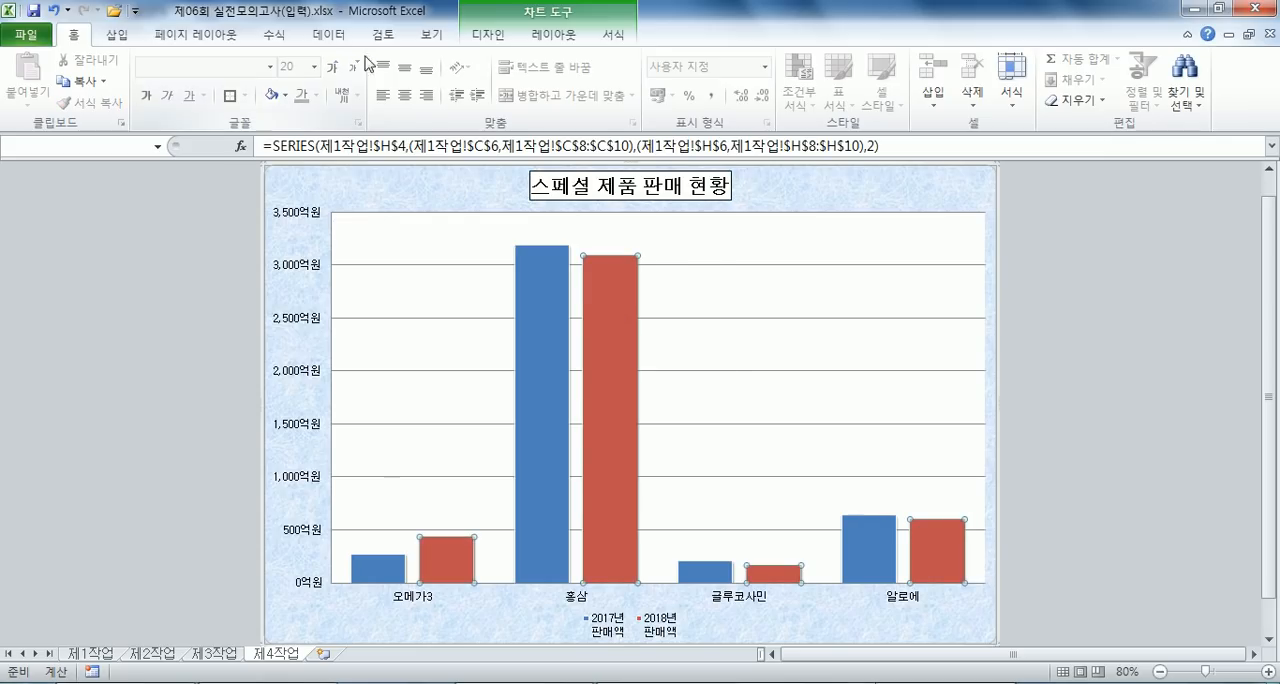
click(488, 34)
click(30, 82)
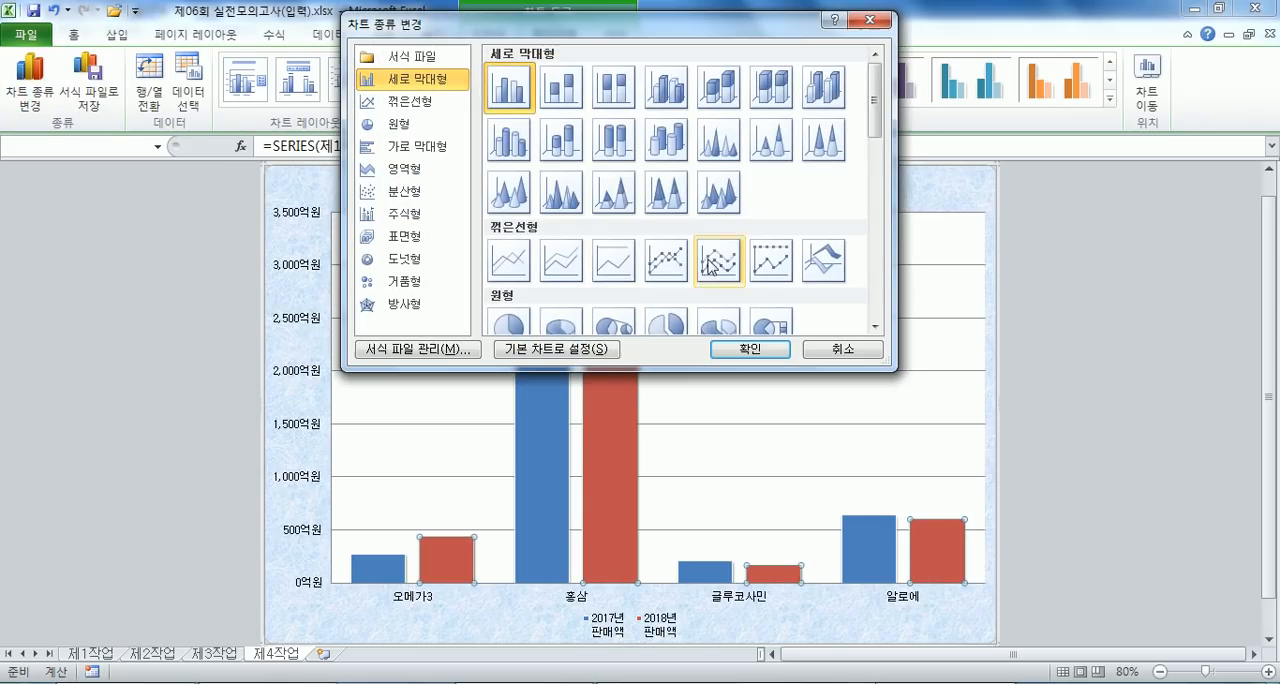
click(668, 262)
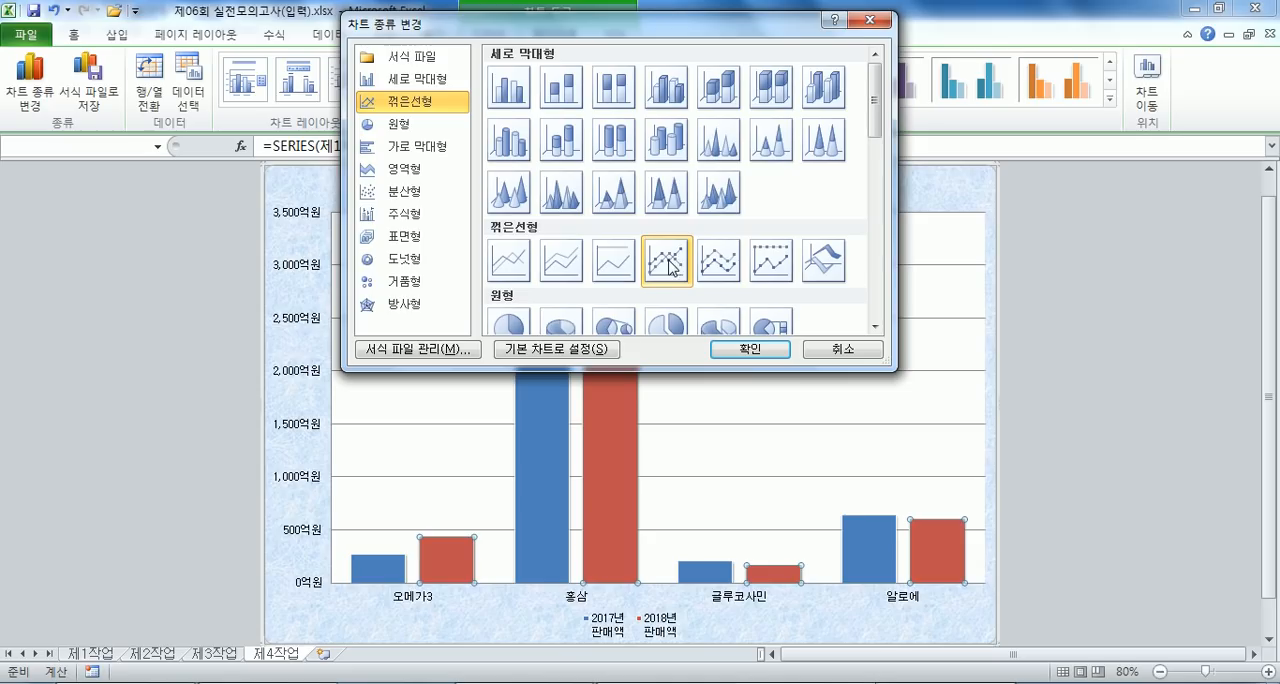
click(755, 348)
- Plot the 2018년 판매액 line series on the secondary axis (보조 축)
double_click(617, 338)
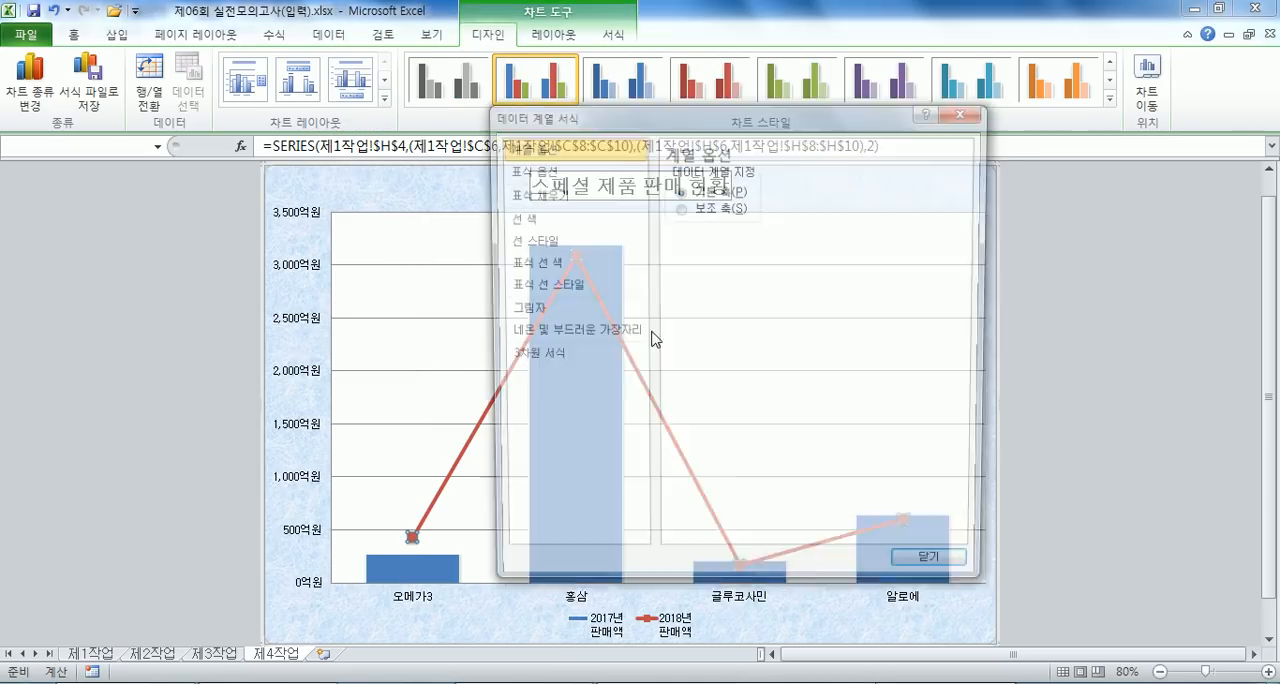
click(711, 207)
click(926, 572)
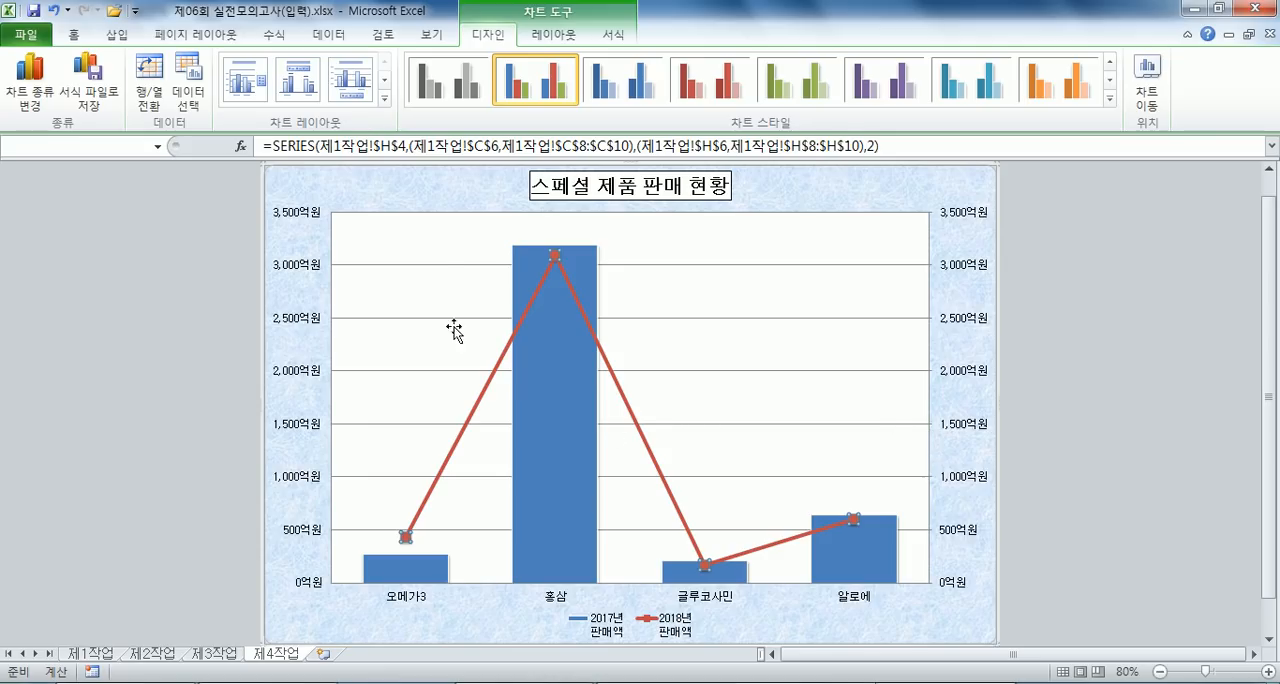
- Set the dash type of the chart's major horizontal gridlines to a dashed line
double_click(439, 264)
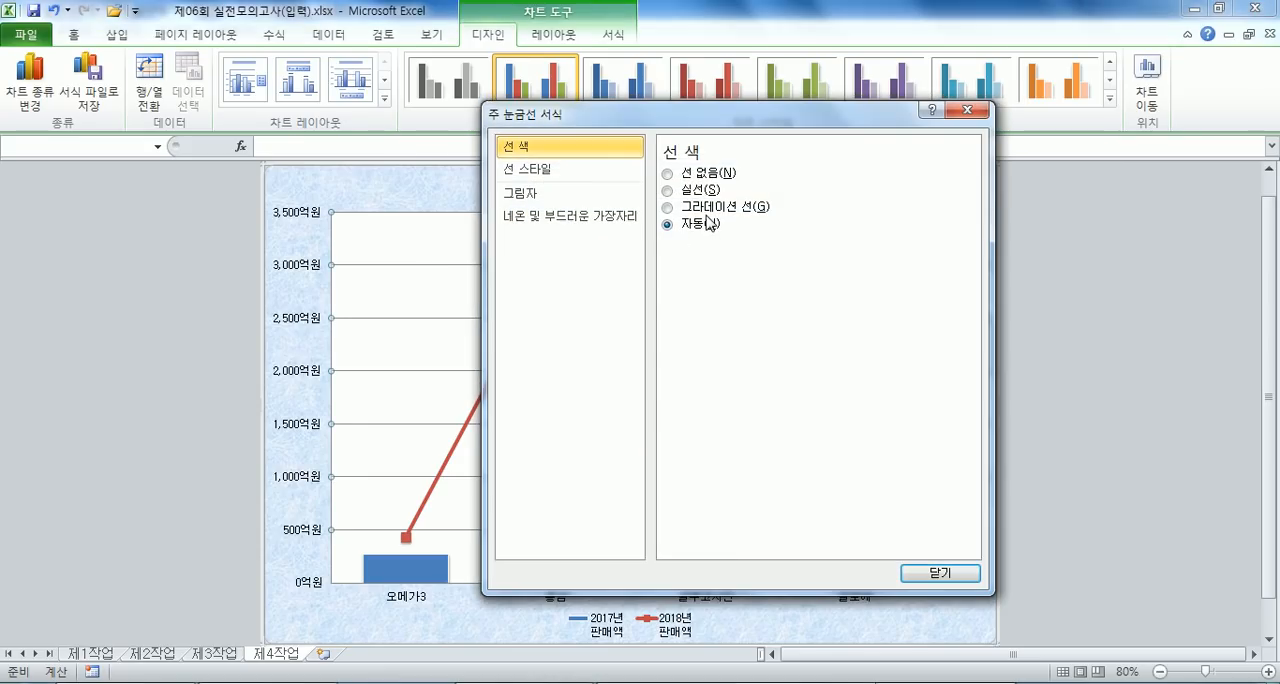
click(560, 170)
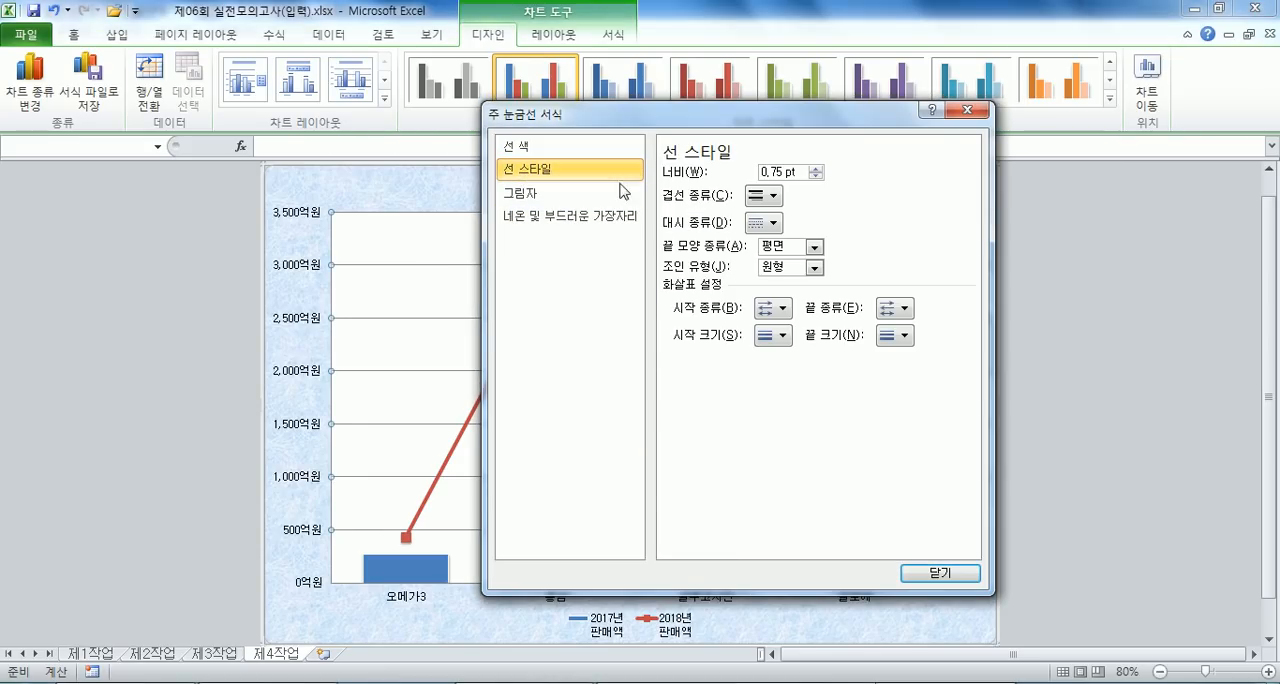
click(762, 224)
click(777, 292)
drag(686, 118, 910, 93)
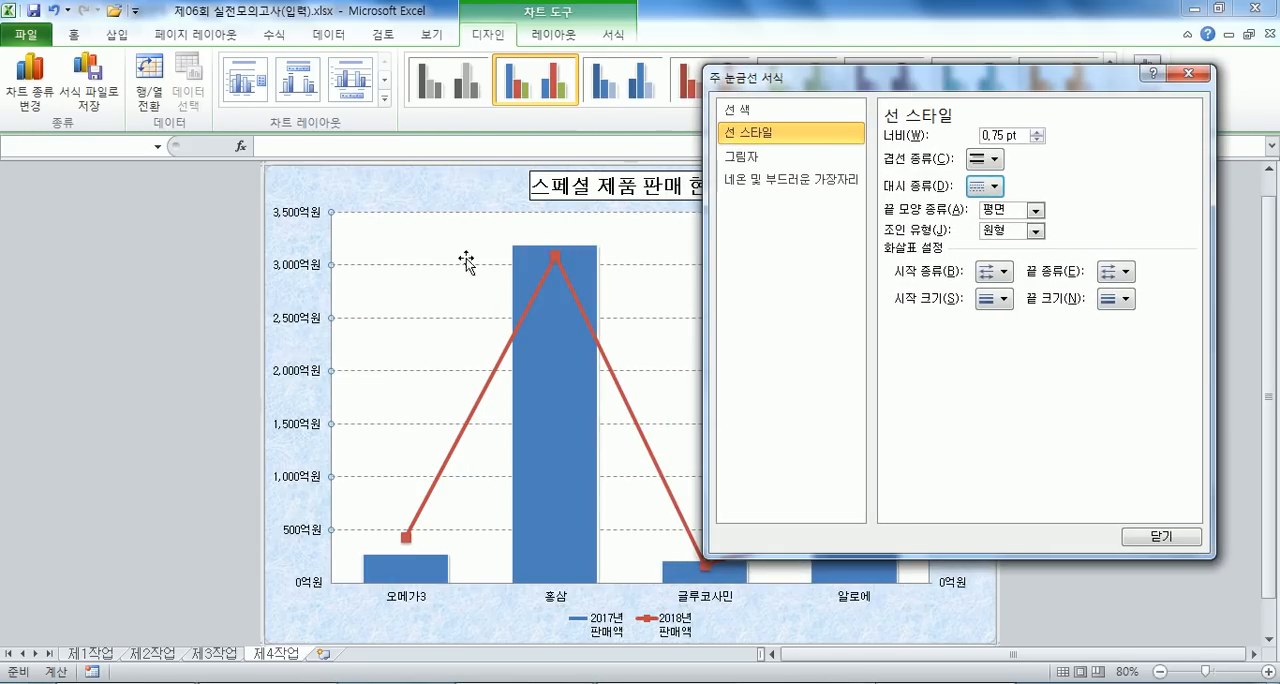
click(362, 196)
click(366, 251)
click(593, 206)
click(600, 191)
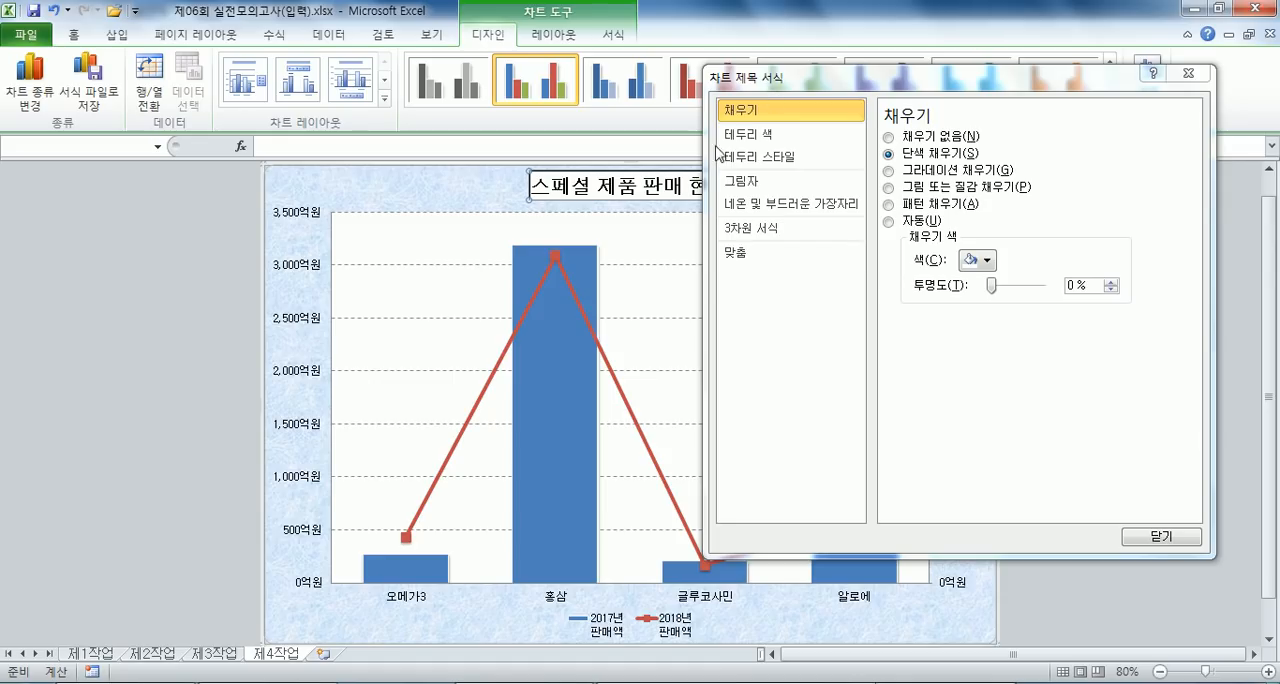
click(612, 632)
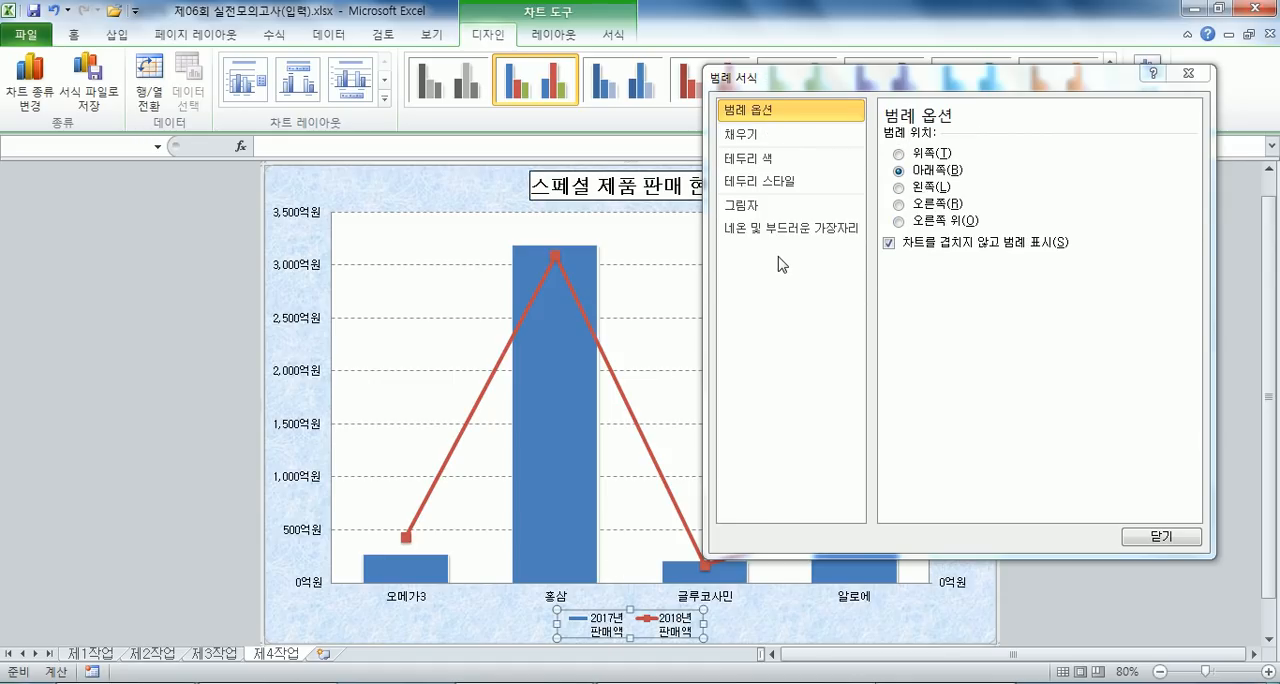
click(1188, 73)
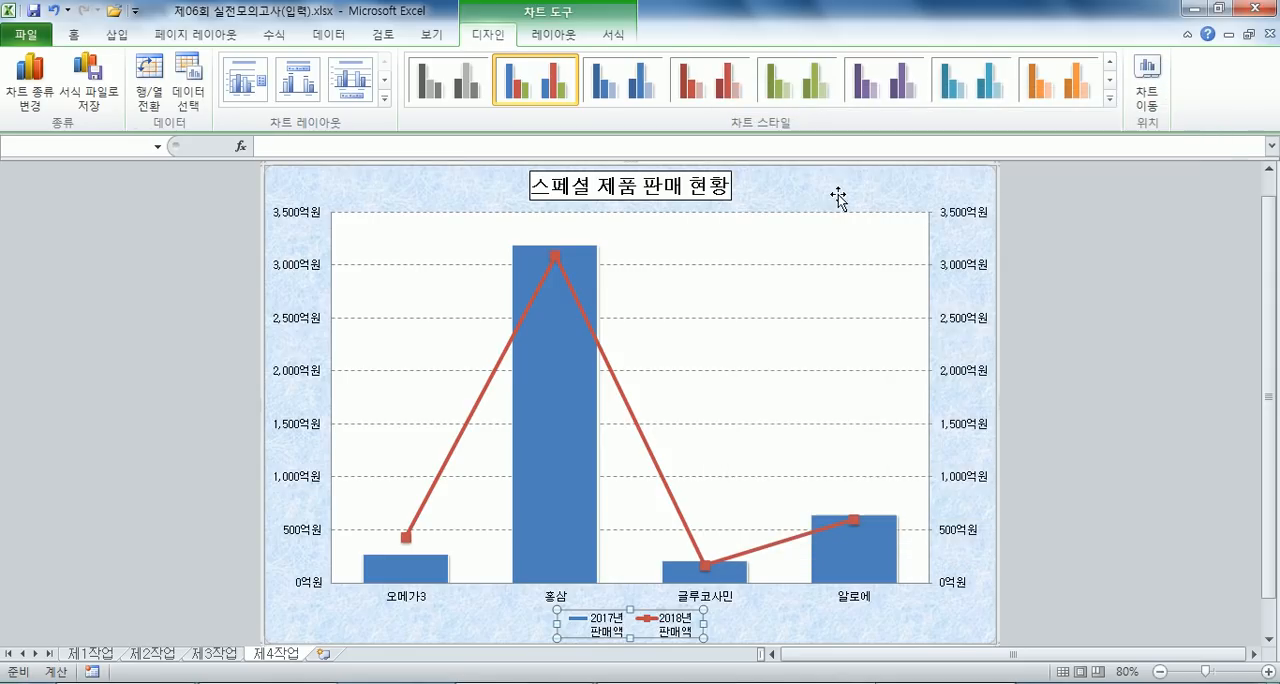
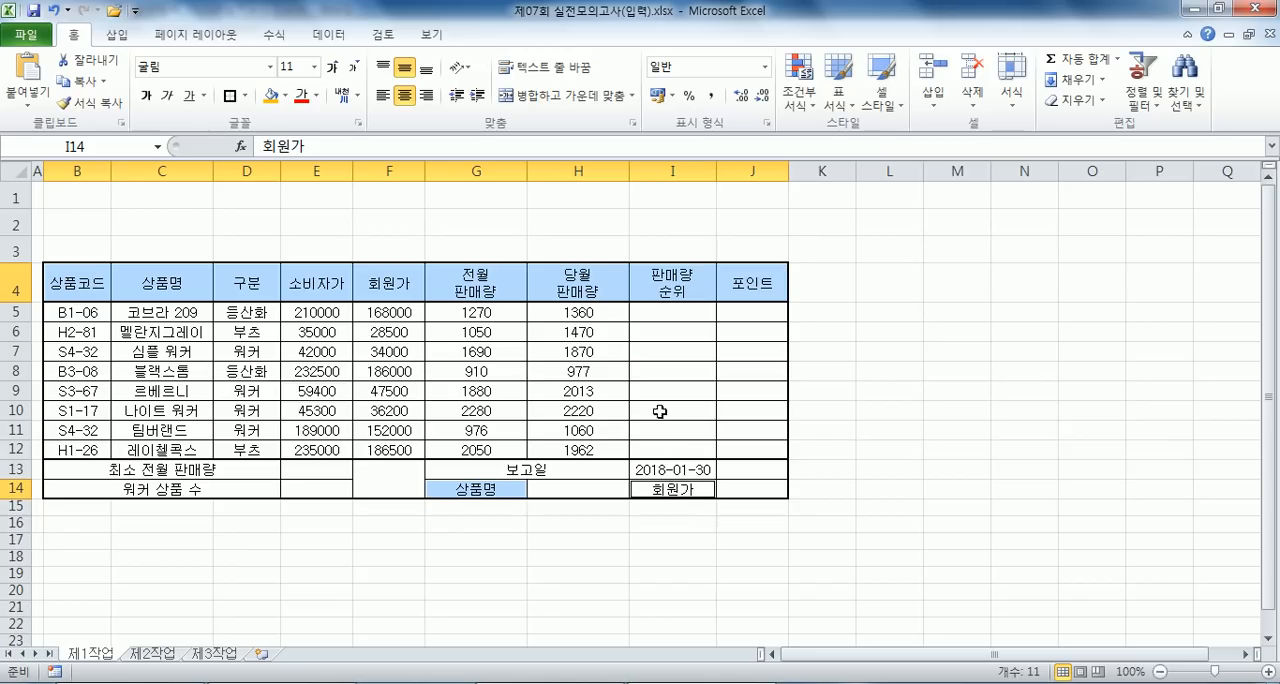
- Fill the header row and the 상품명 and 회원가 label cells in row 14 with standard orange
click(286, 97)
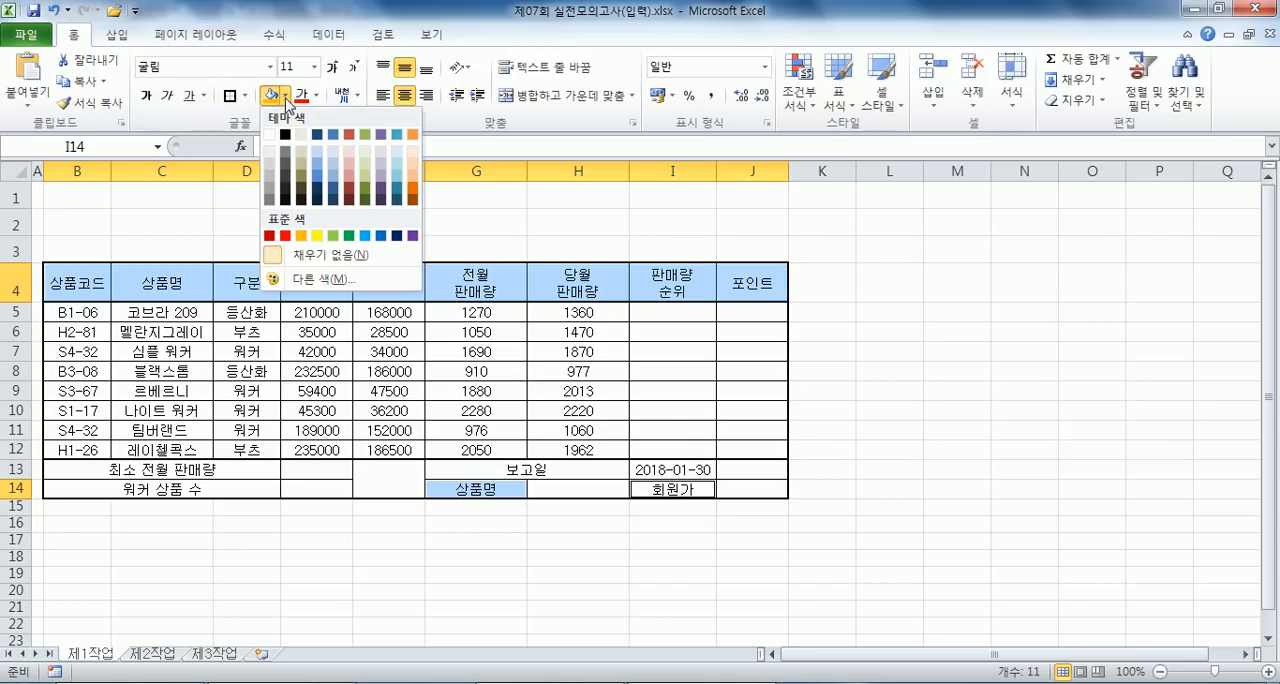
click(301, 236)
- Add both diagonal borders to the merged empty cell F13 so they form an X
click(391, 470)
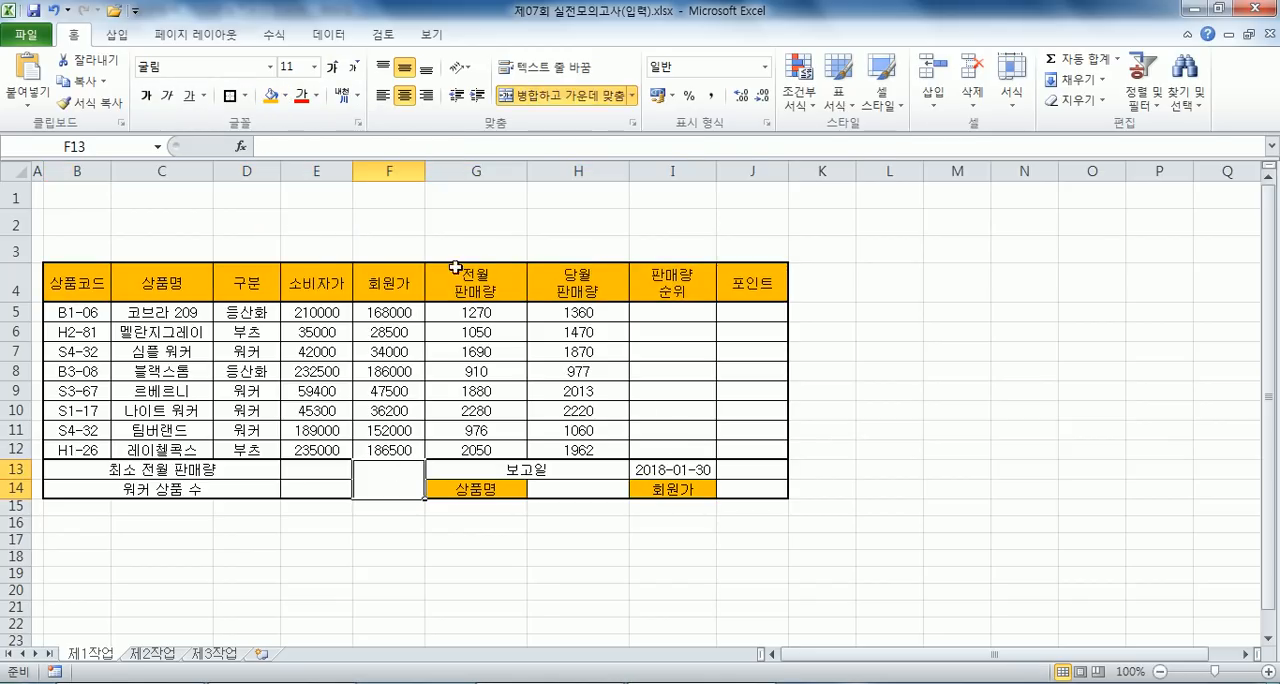
key(ctrl+1)
click(527, 42)
click(545, 206)
click(566, 187)
click(742, 385)
- Apply list data validation to cell H14, using the product names in =$C$5:$C$12 as the source
click(580, 489)
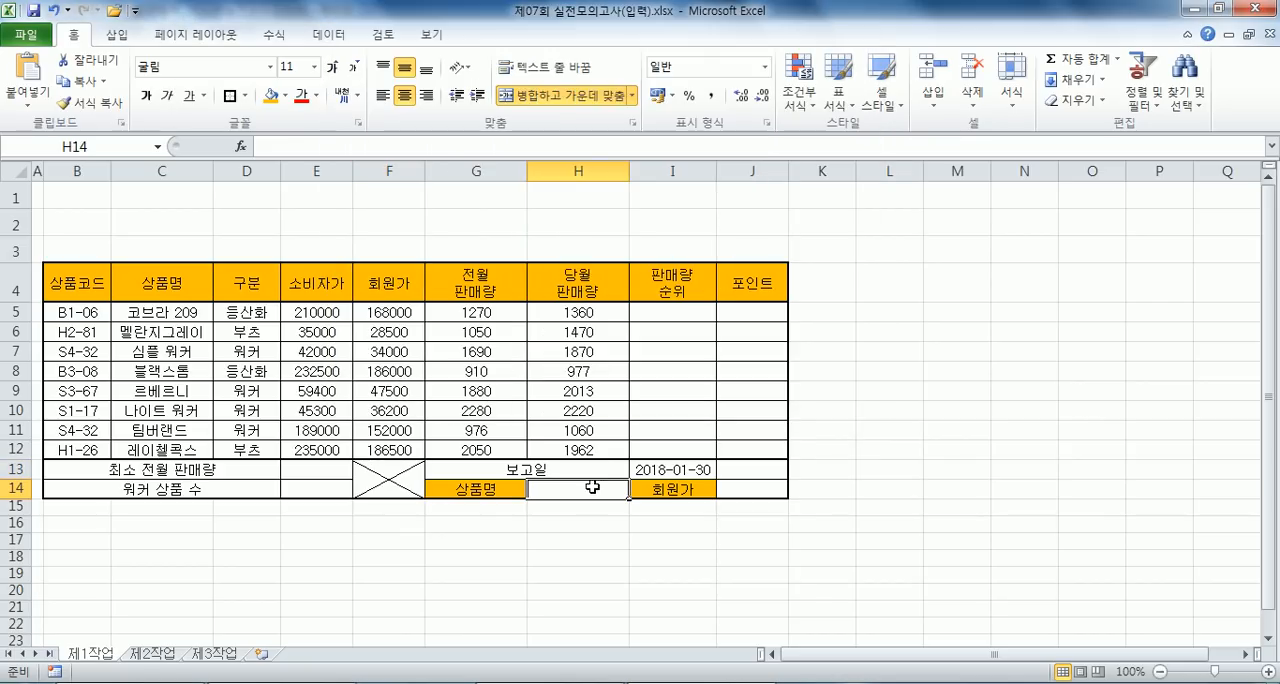
click(328, 34)
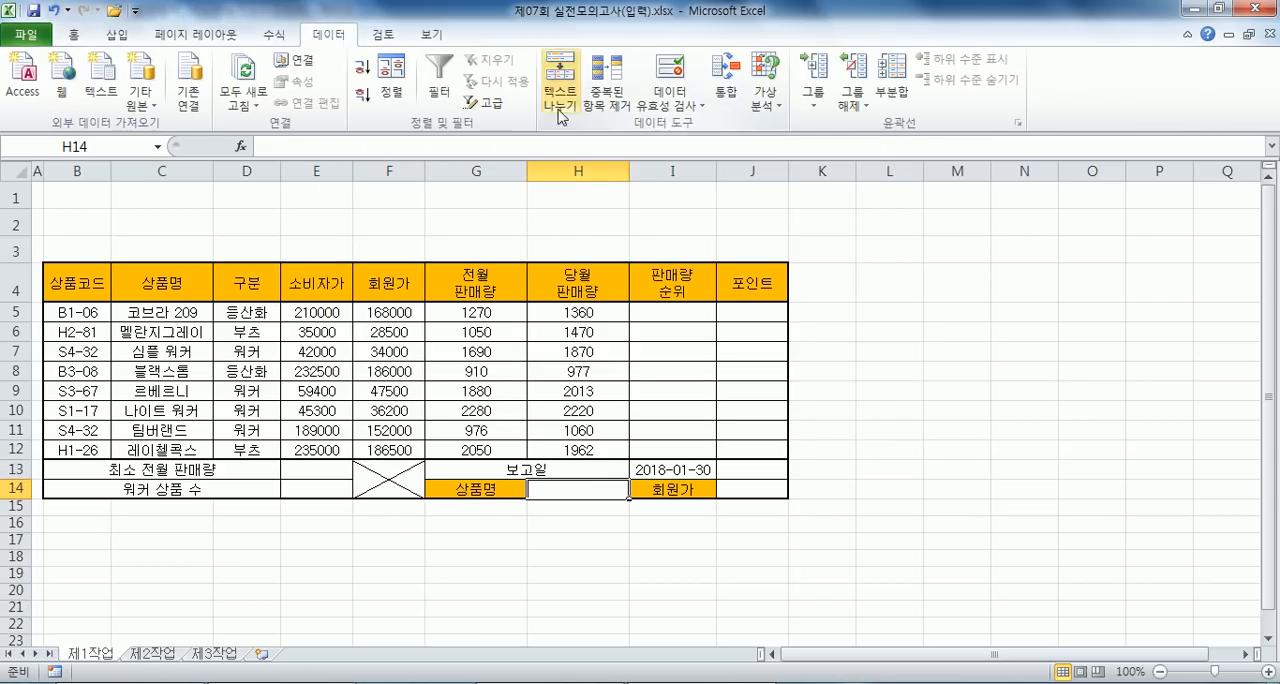
click(671, 80)
click(494, 161)
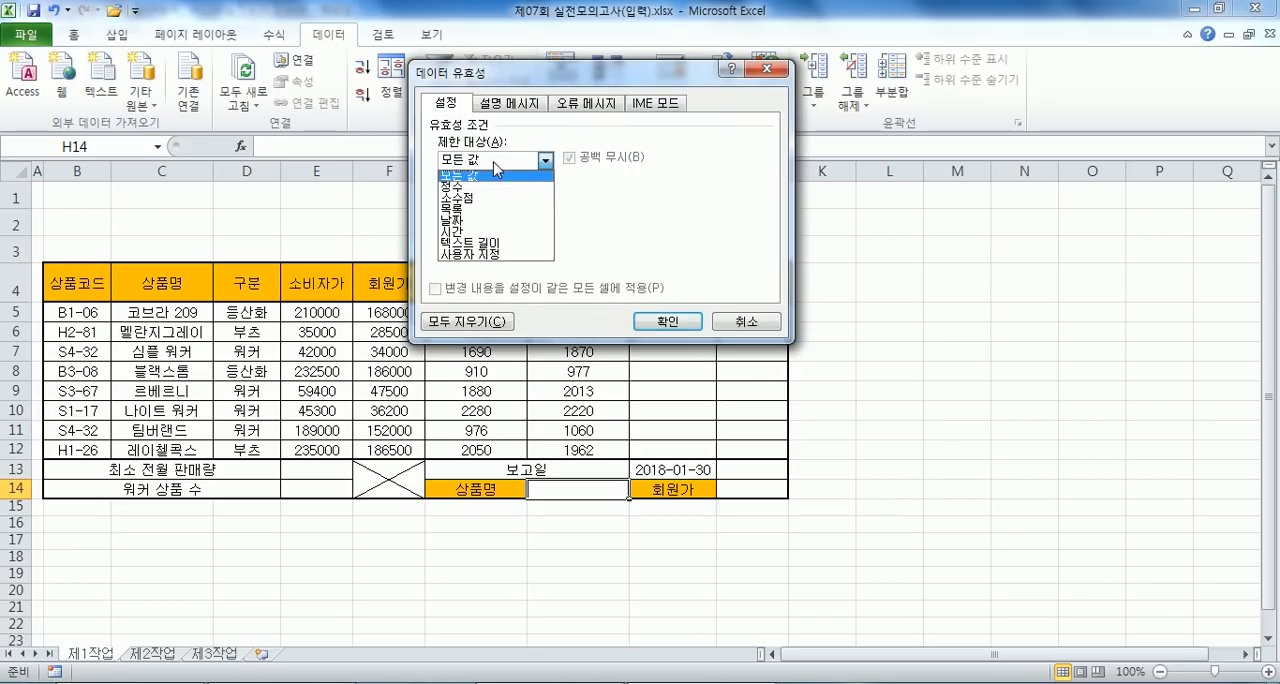
click(465, 208)
click(465, 232)
drag(150, 313, 205, 452)
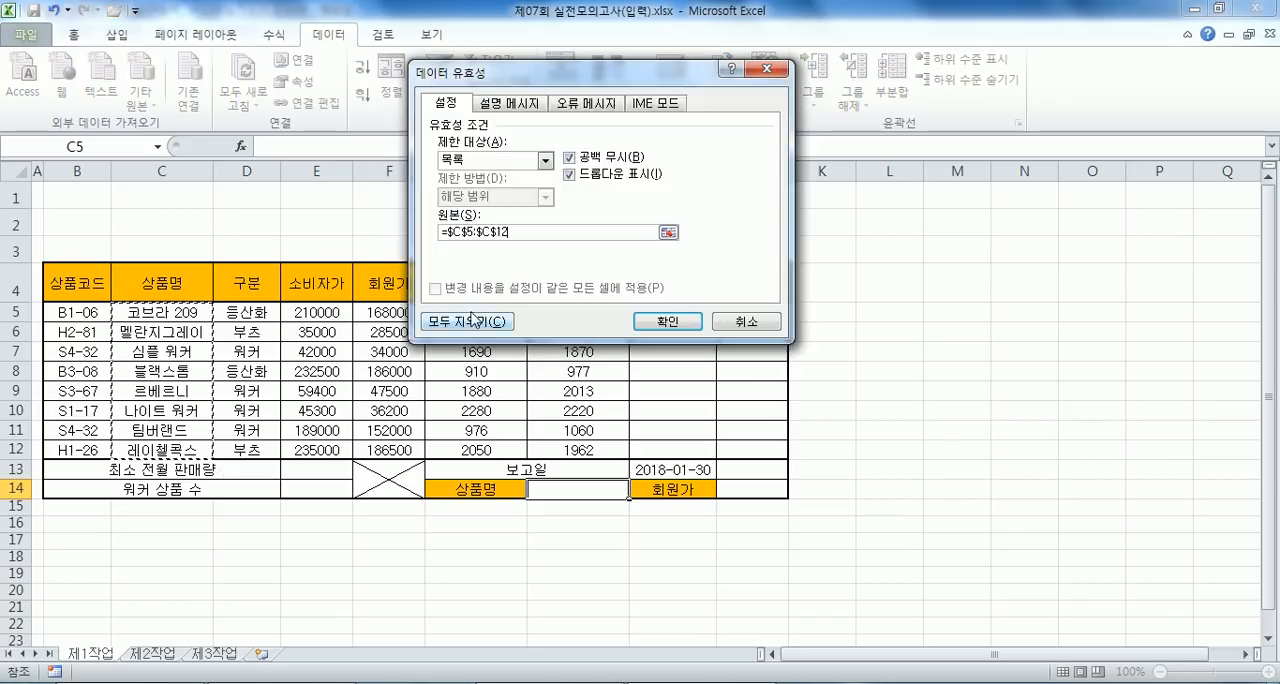
click(664, 321)
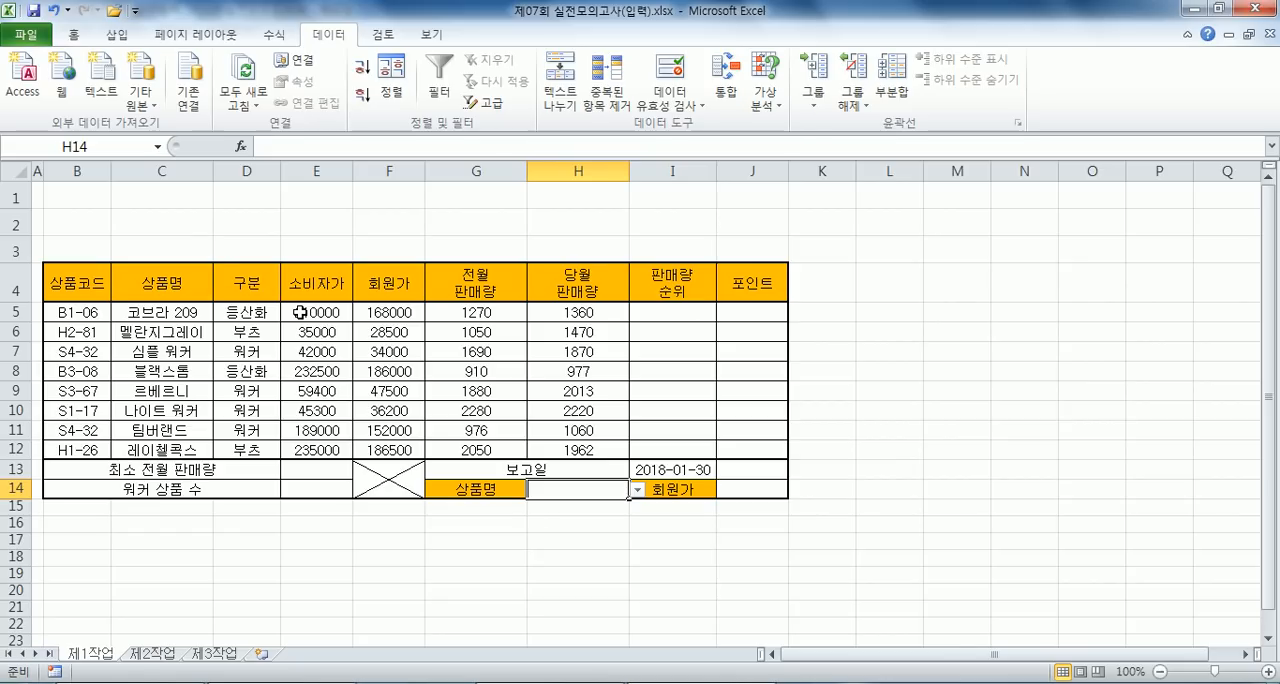
- Fill header cells B4:J4 and the label cells G14 and I14 with a light blue theme colour
mouse_move(114, 284)
mouse_down()
mouse_move(794, 280)
mouse_move(90, 284)
mouse_up()
ctrl+click(460, 490)
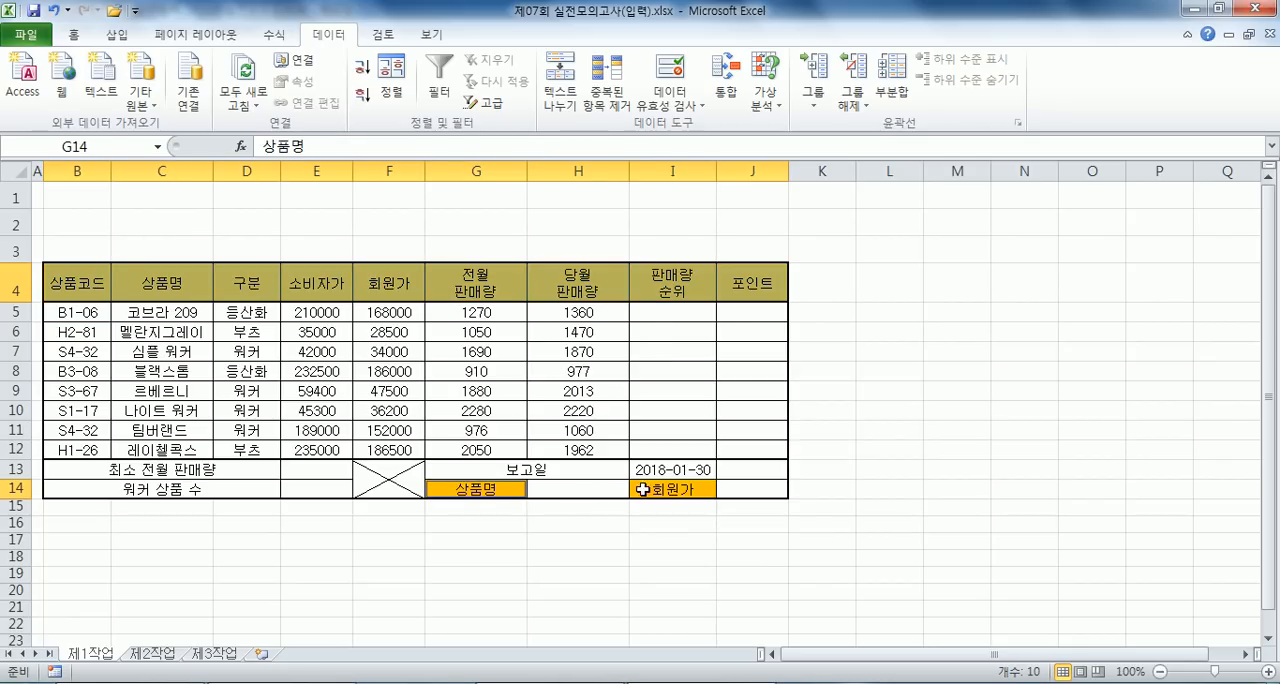
ctrl+click(643, 489)
click(73, 33)
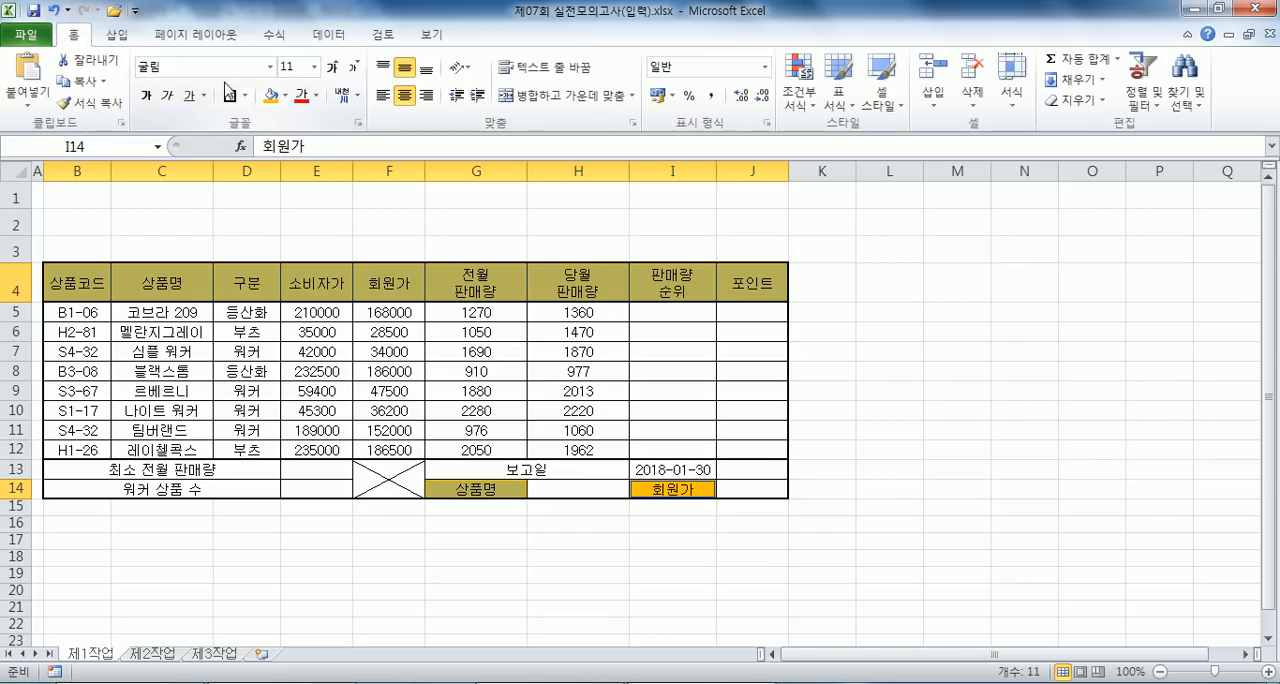
click(283, 97)
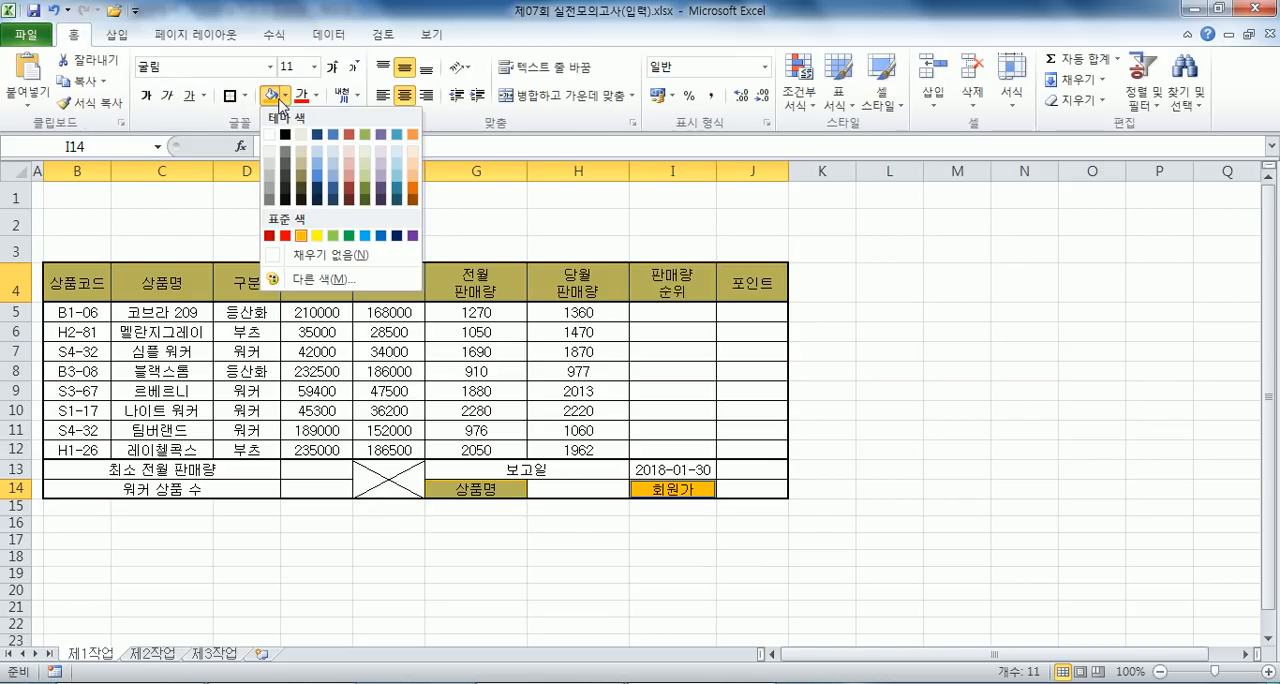
click(334, 172)
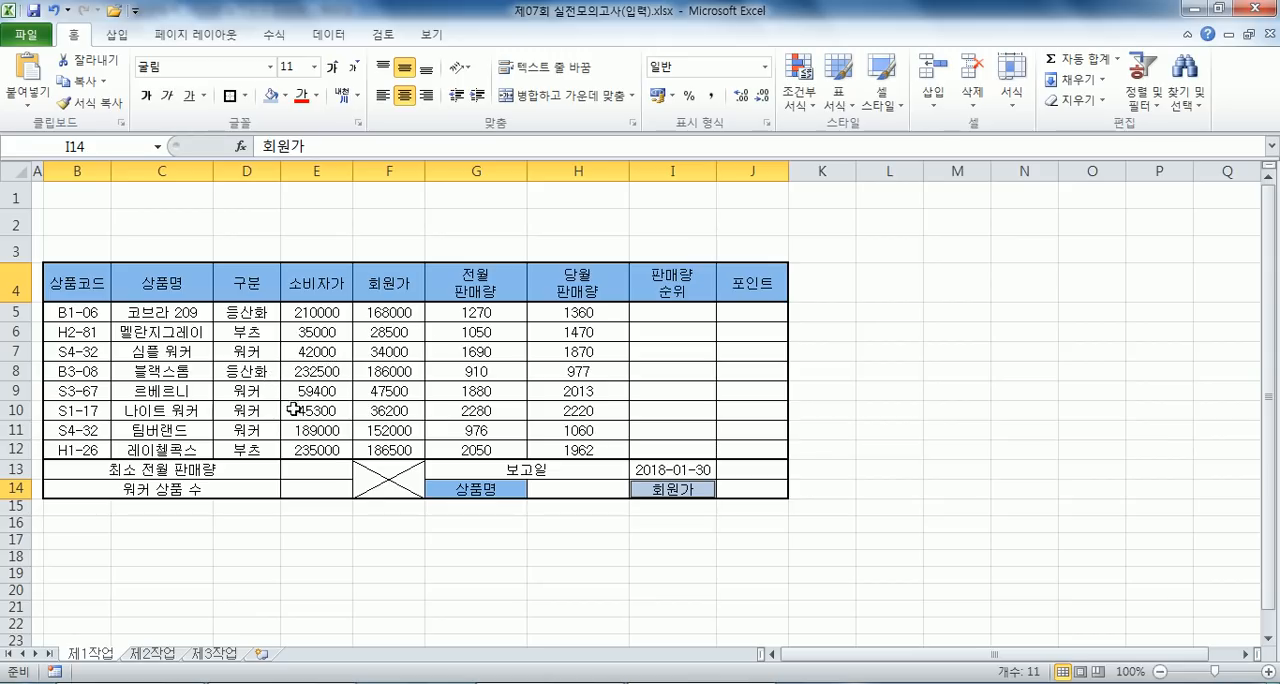
- Apply the custom number format G/표준"EA" to the sales volumes in G5:H12
drag(477, 314, 567, 451)
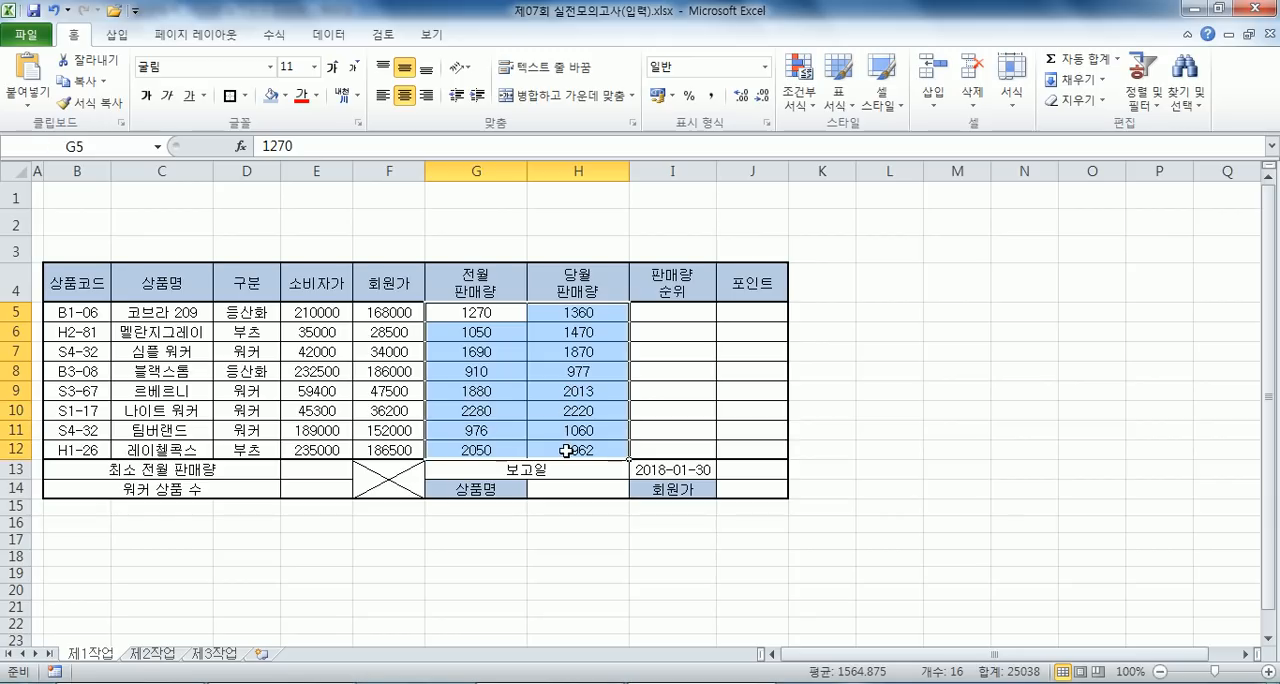
key(ctrl+1)
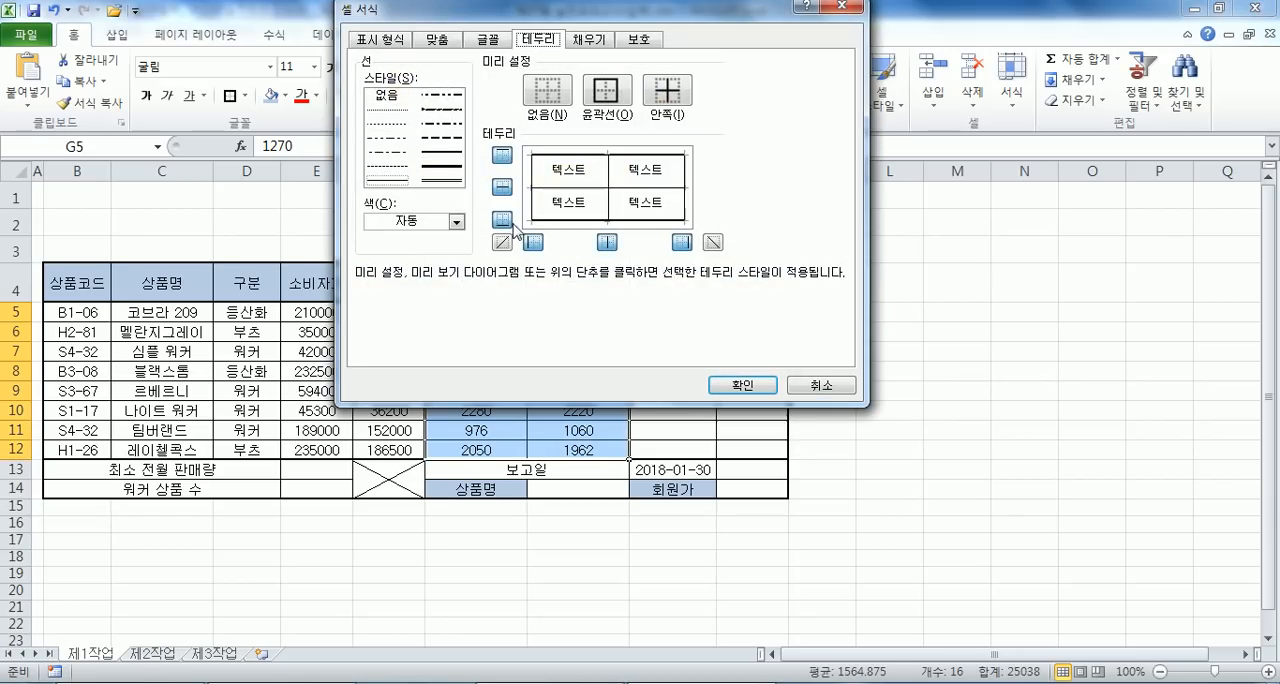
click(396, 41)
click(405, 201)
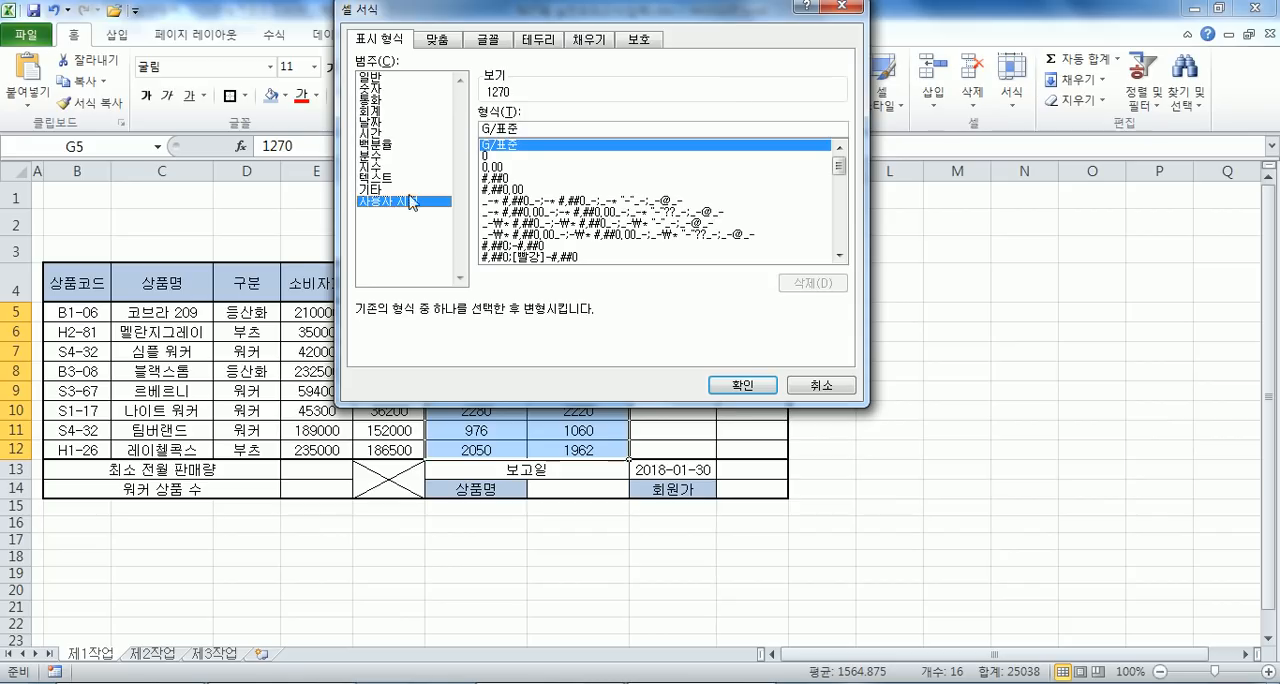
click(555, 133)
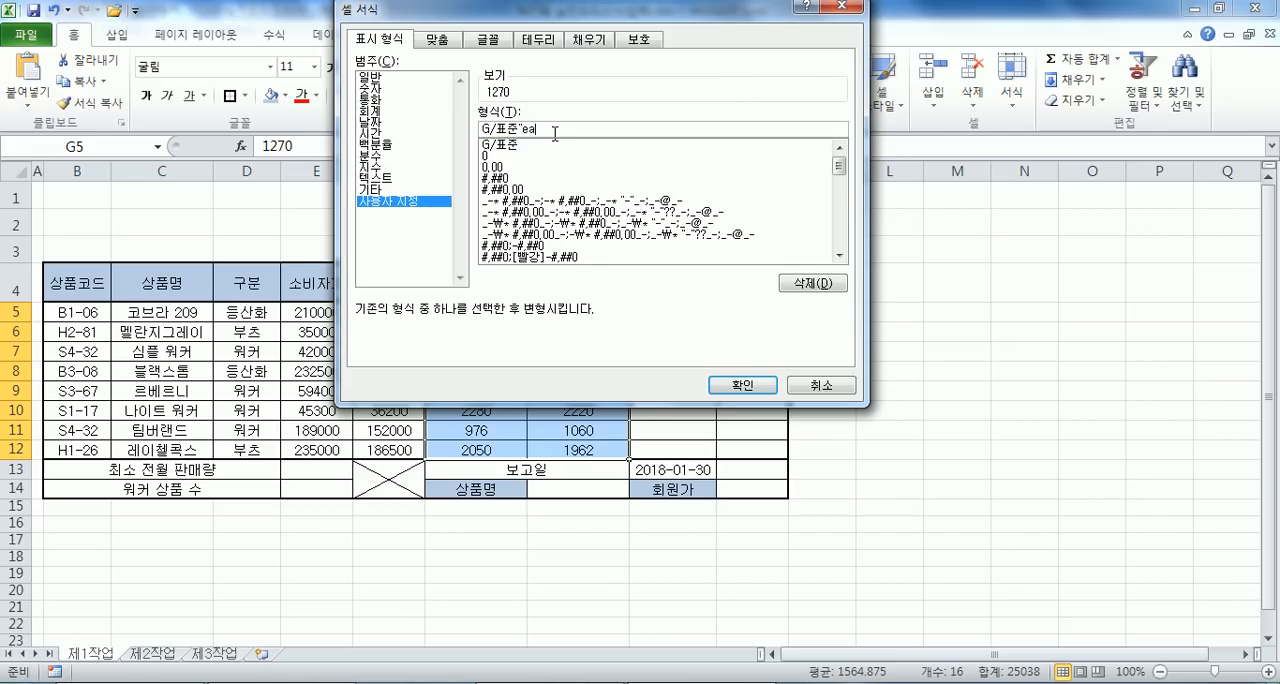
text("EA")
key(Return)
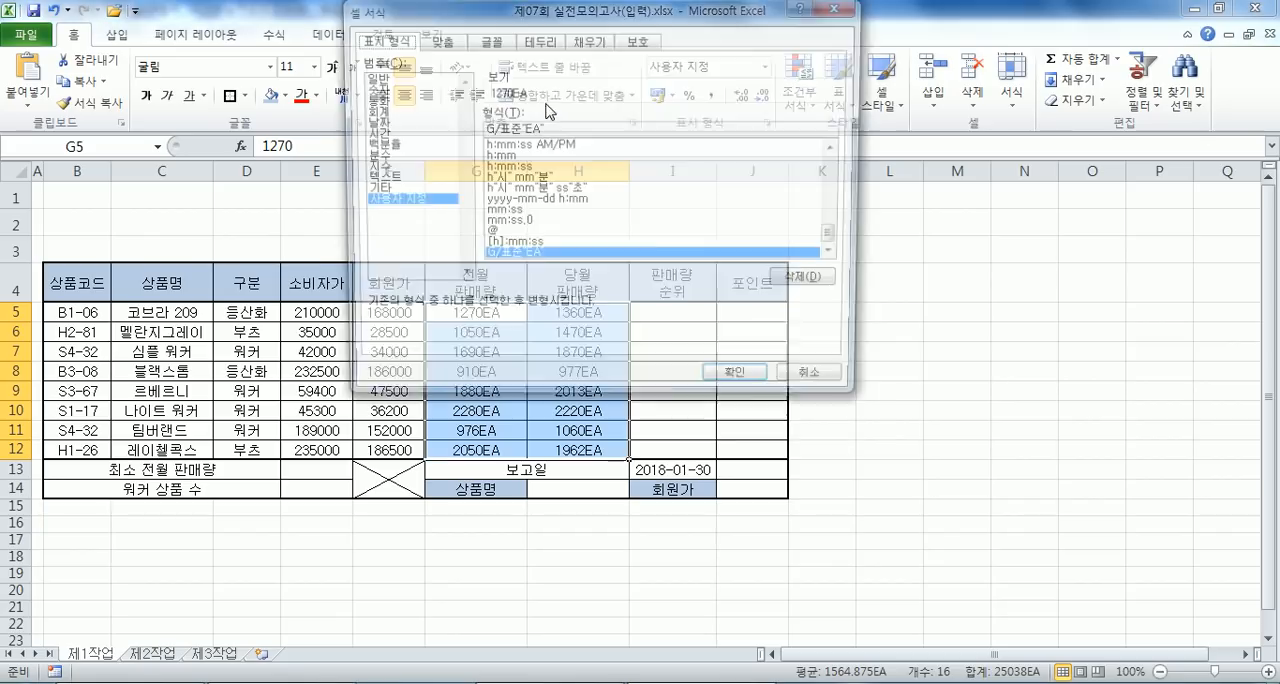
key(ctrl+1)
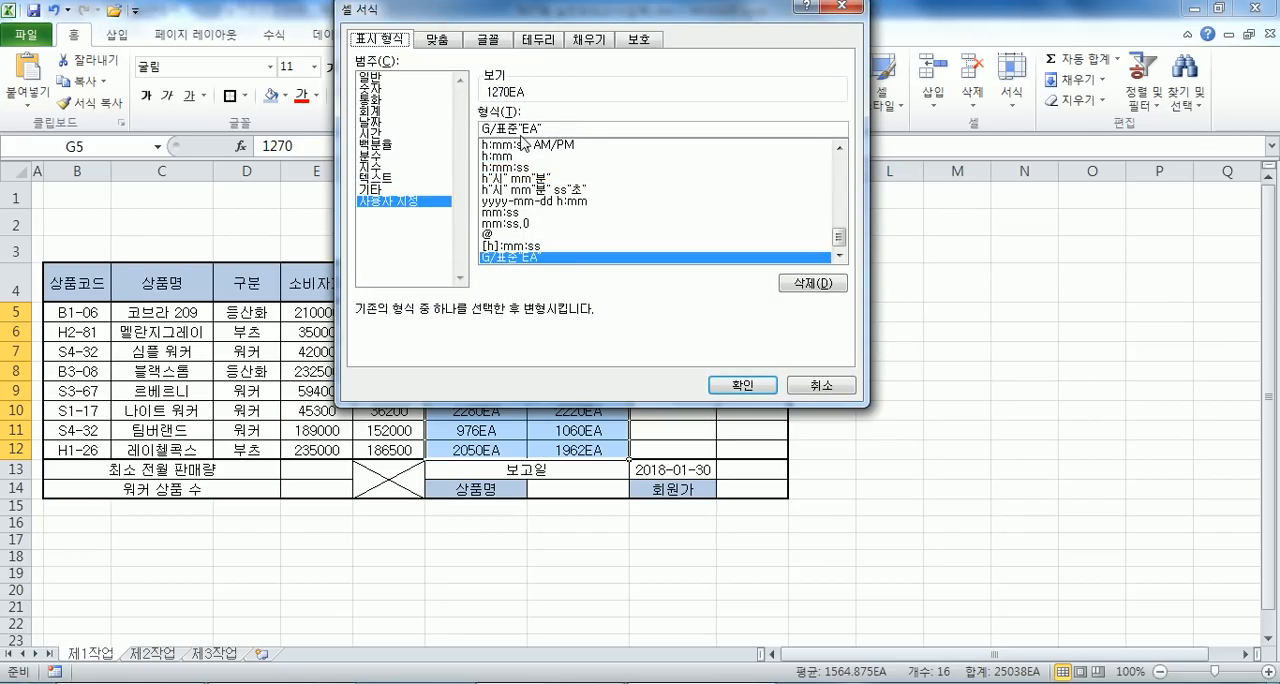
drag(520, 130, 377, 150)
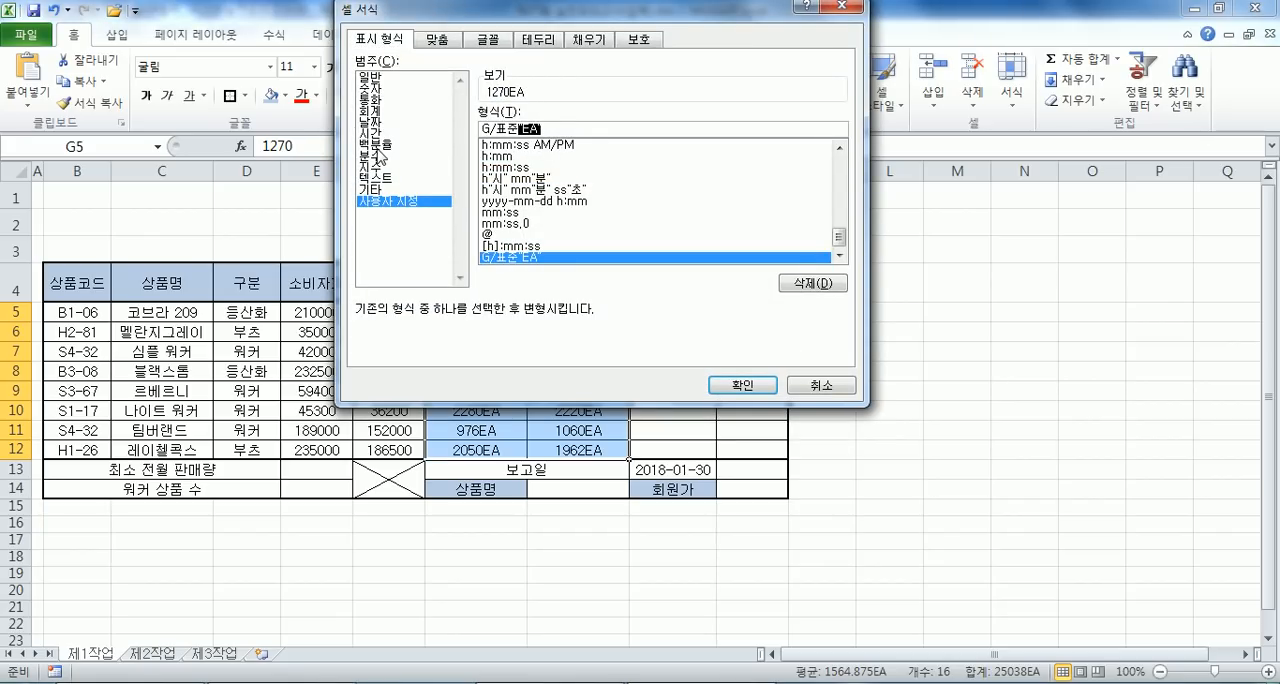
text(#,##0)
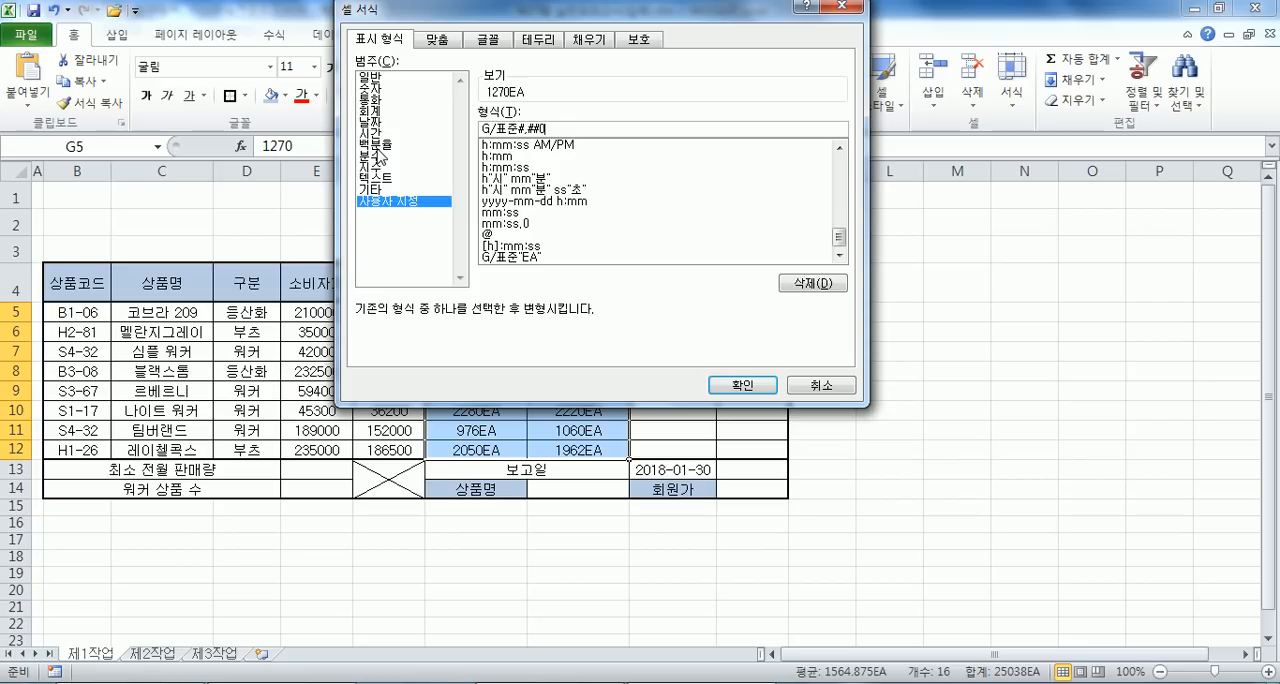
key(Escape)
- Change the custom number format of G5:H12 to $,$$0"EA"
key(ctrl+1)
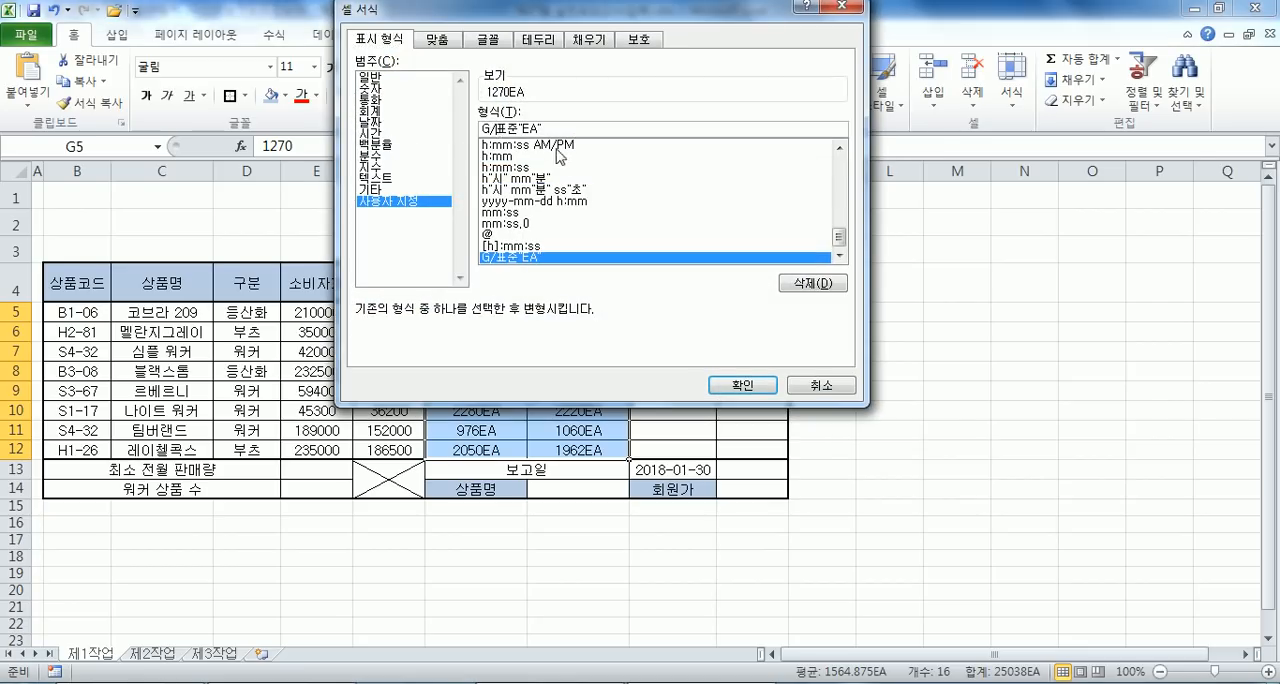
key(BackSpace)
key(BackSpace)
text($,$$0)
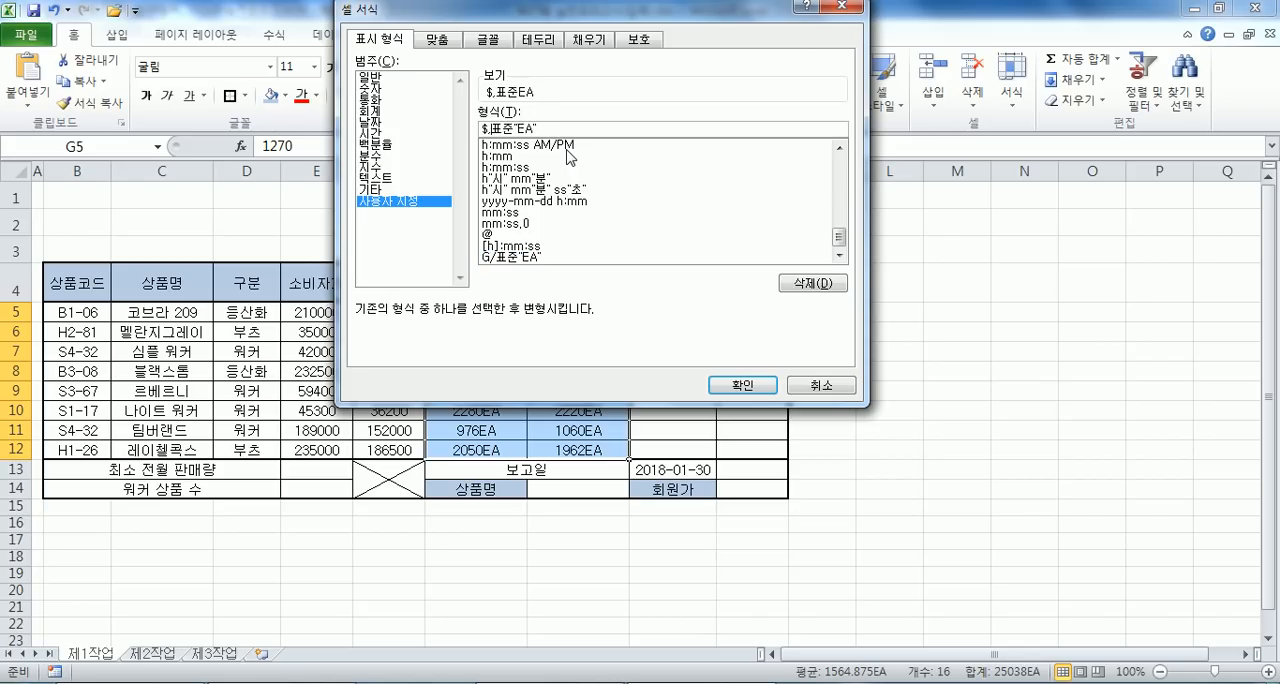
key(Delete)
key(Delete)
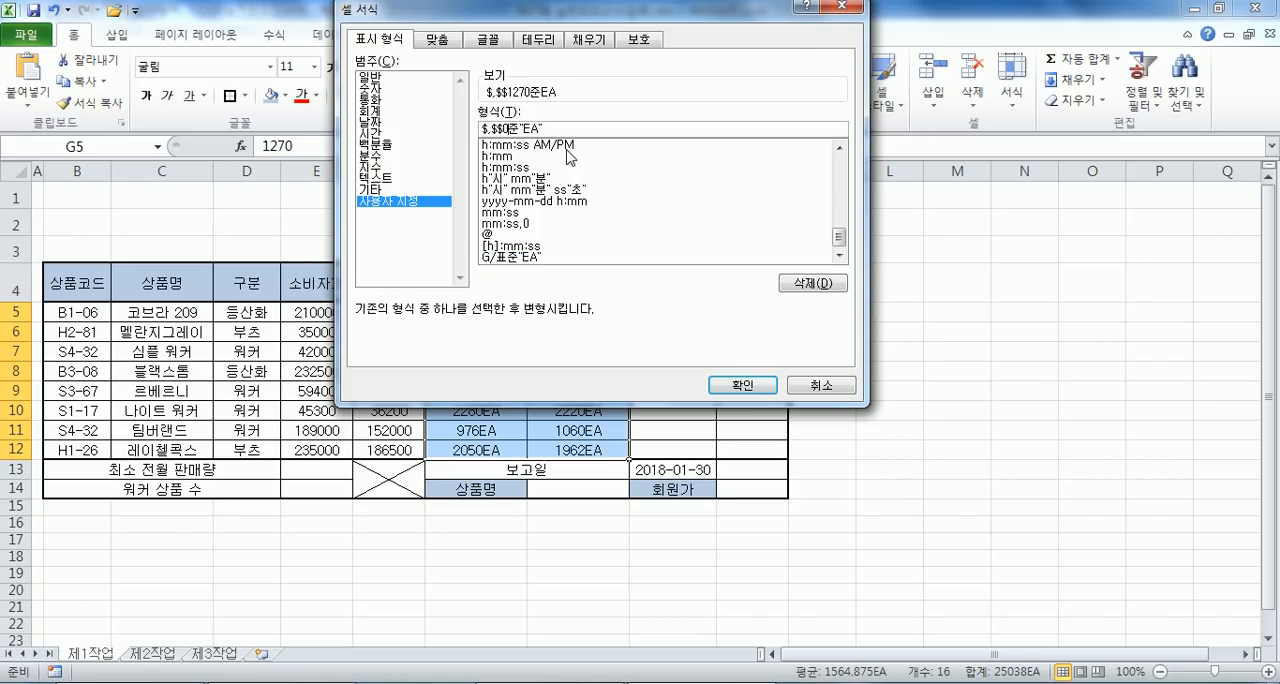
key(Return)
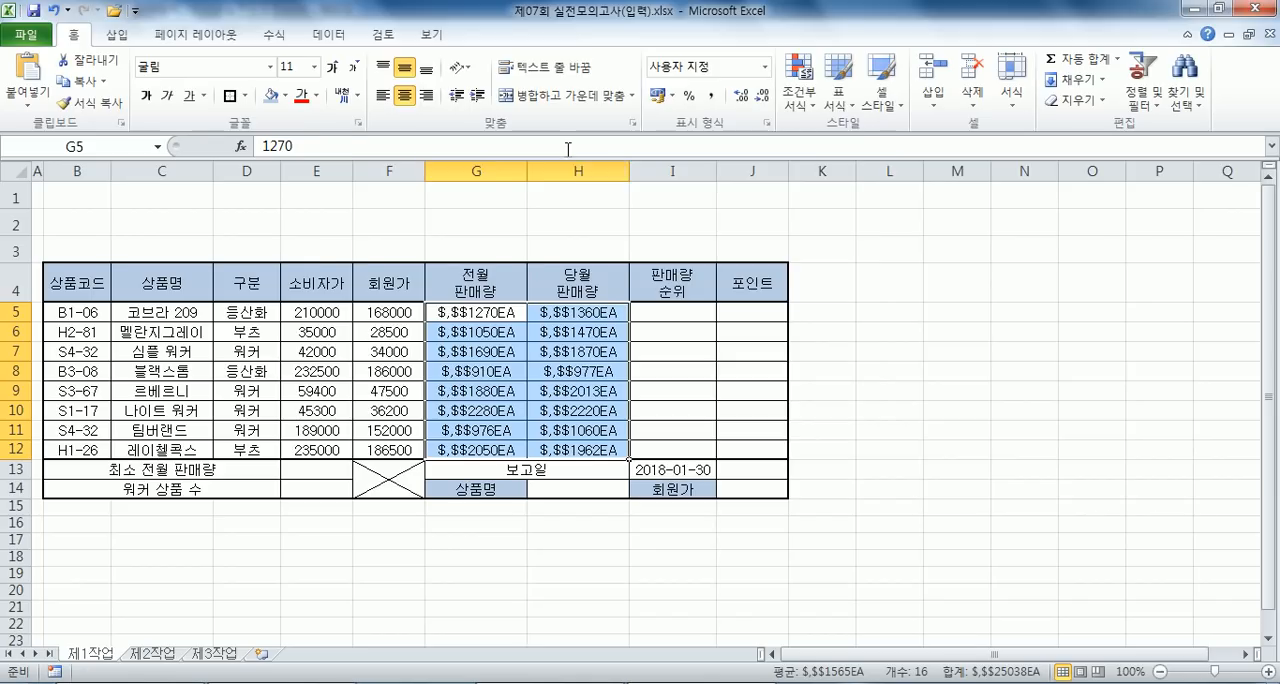
- Correct the custom number format of G5:H12 to #,##0"EA" and right-align the cells
key(ctrl+1)
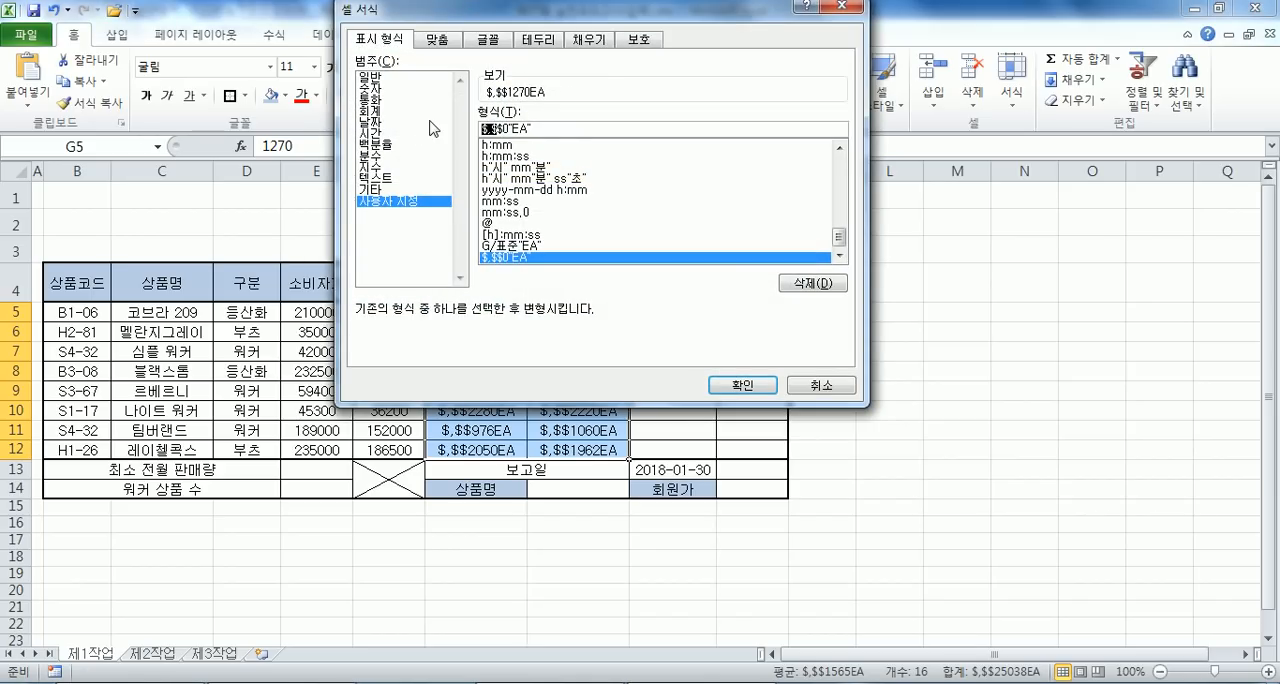
text(#,##)
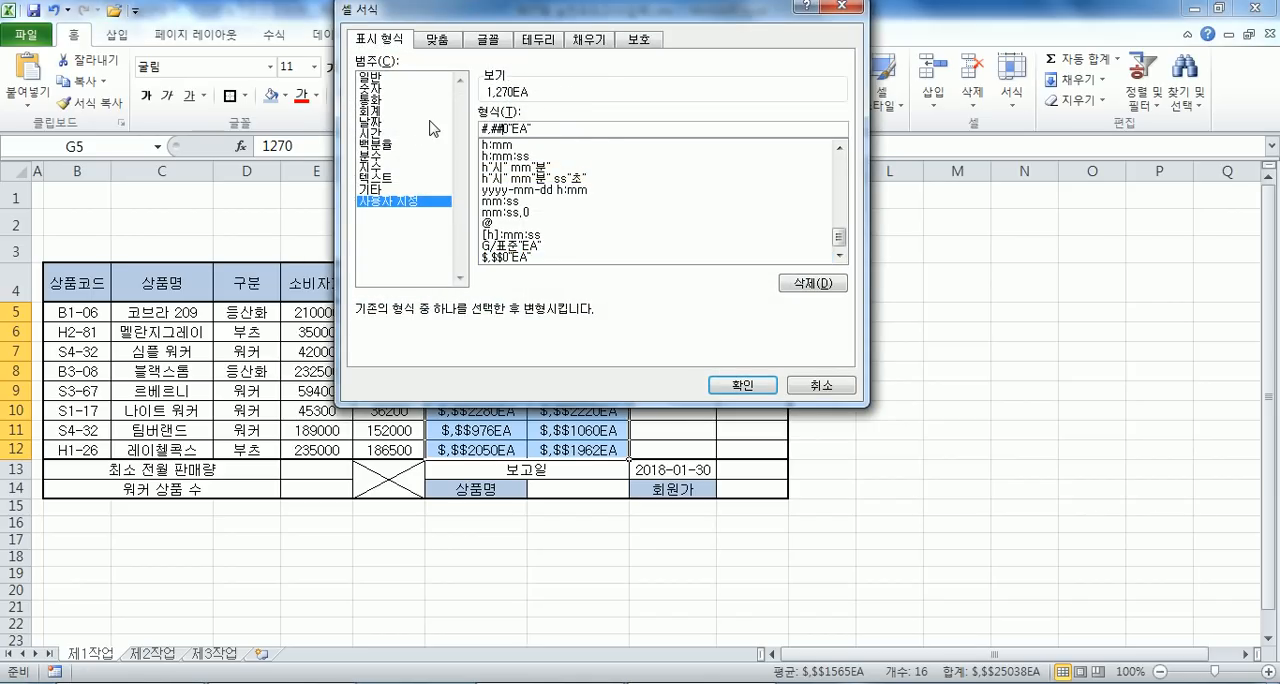
key(Return)
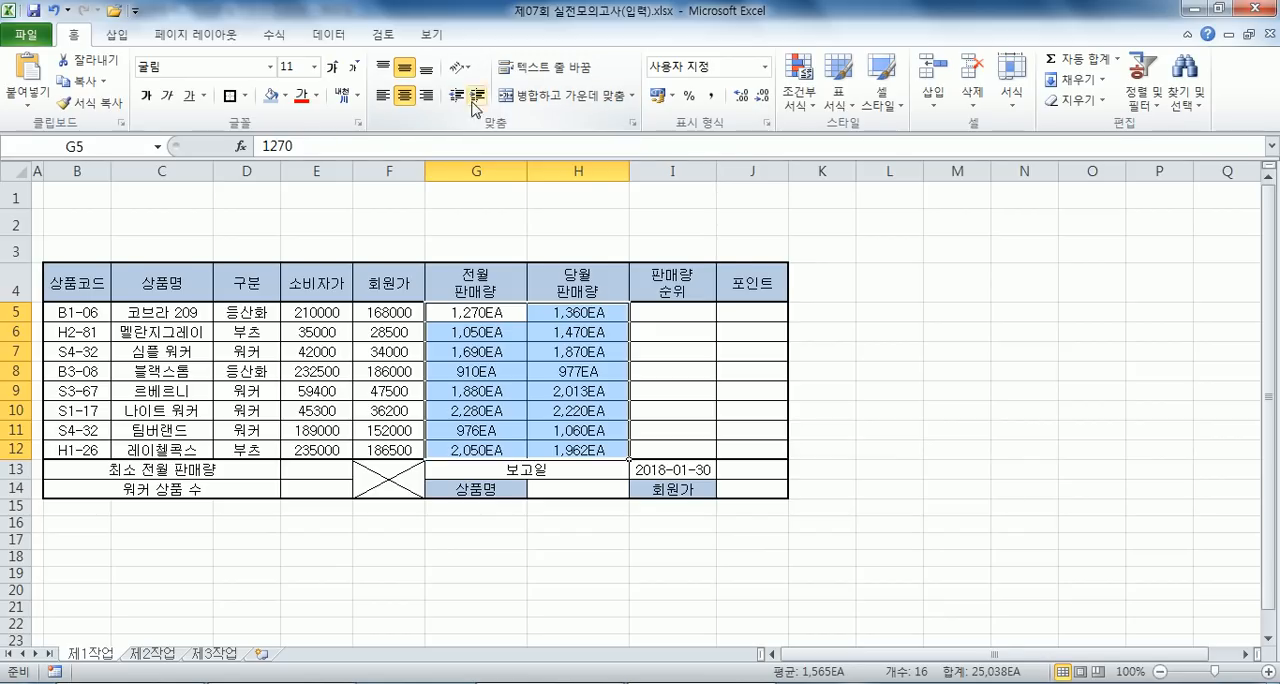
click(426, 95)
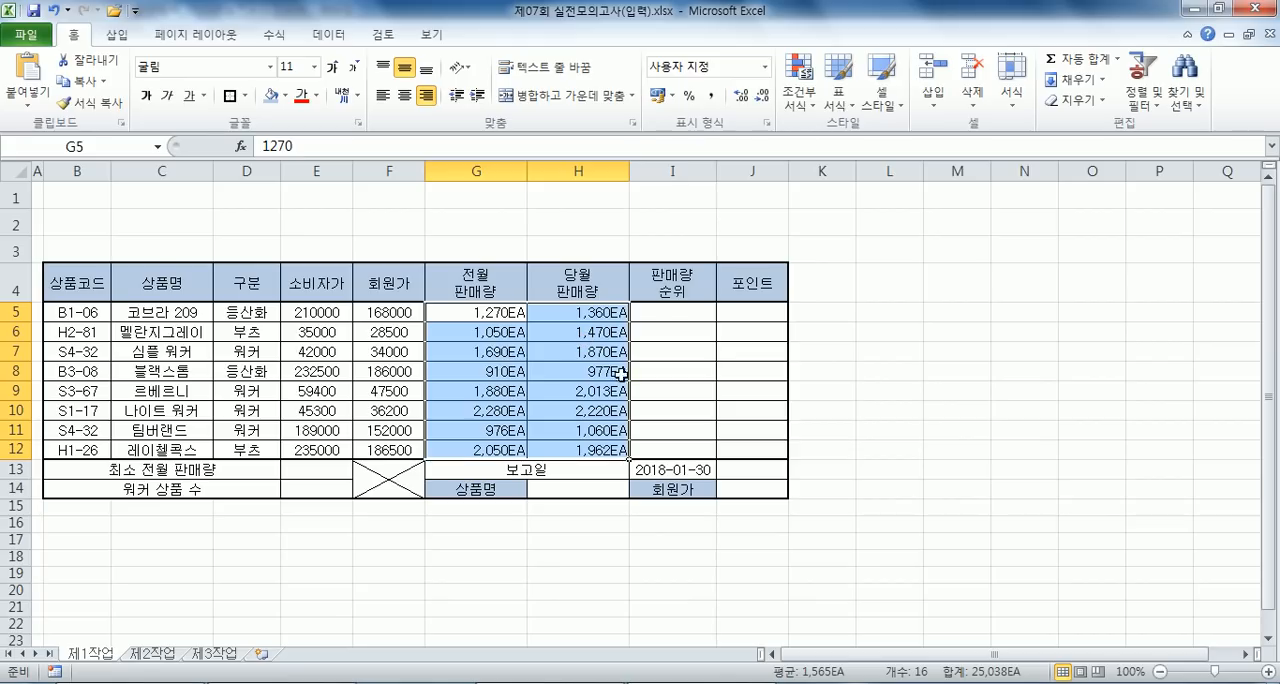
- Define the name 전월판매량 for the previous-month sales range G5:G12
drag(490, 314, 494, 452)
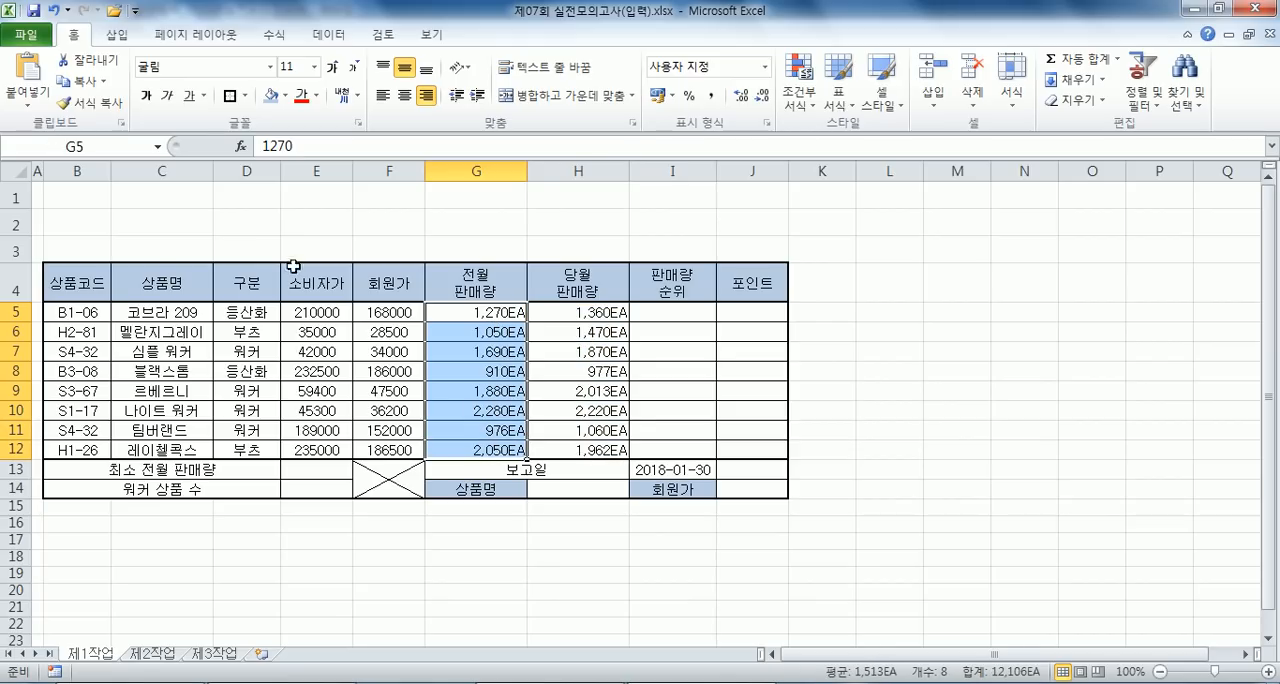
click(155, 143)
text(전우)
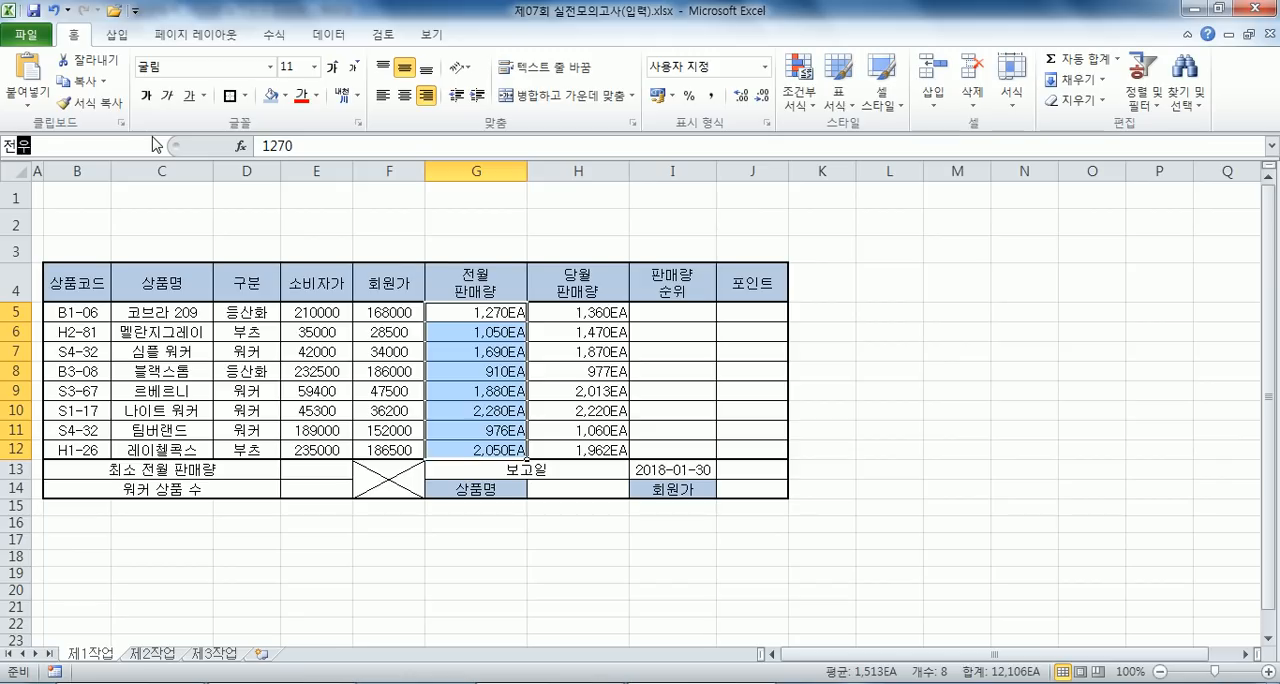
text(판매랴)
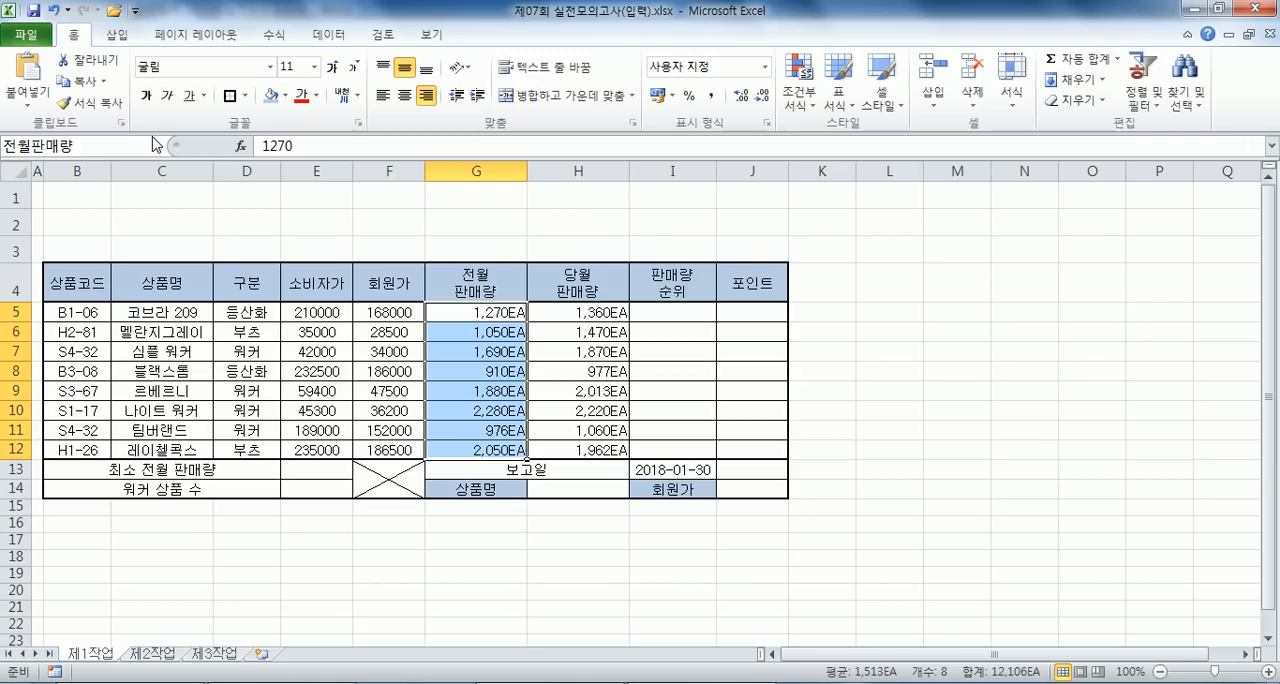
key(Return)
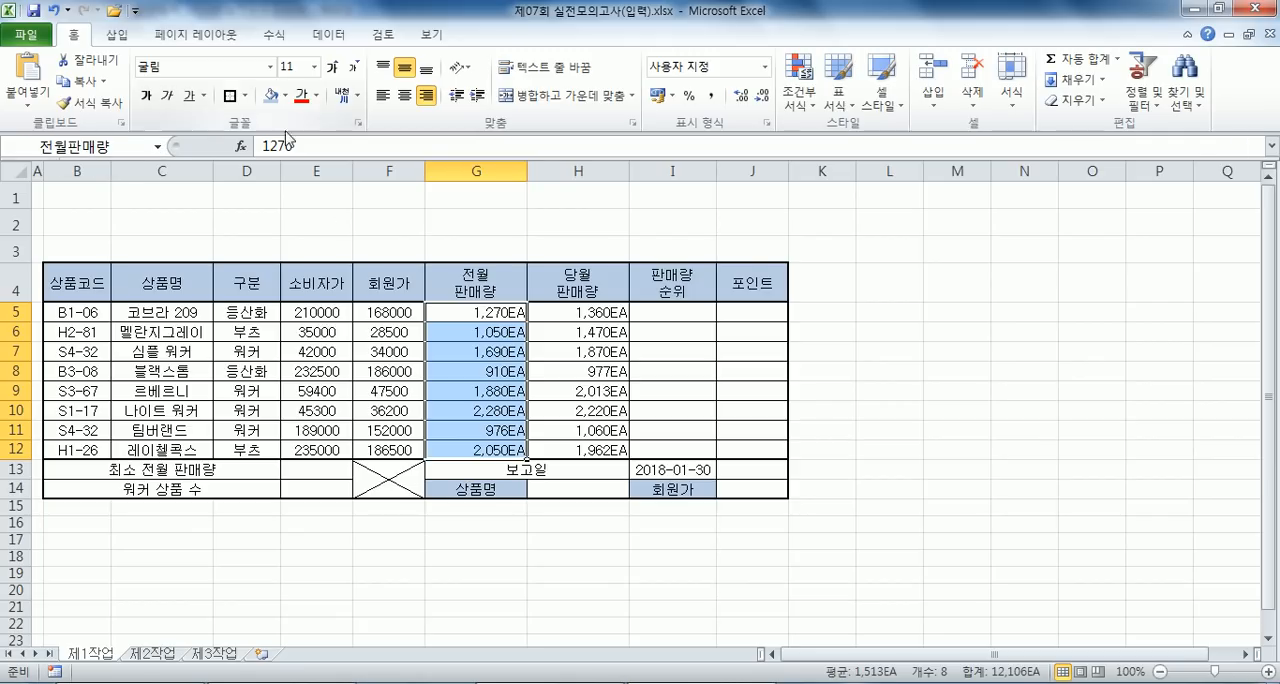
- Switch to the Notepad file to read the function problem instructions, and return to the Excel worksheet
click(389, 351)
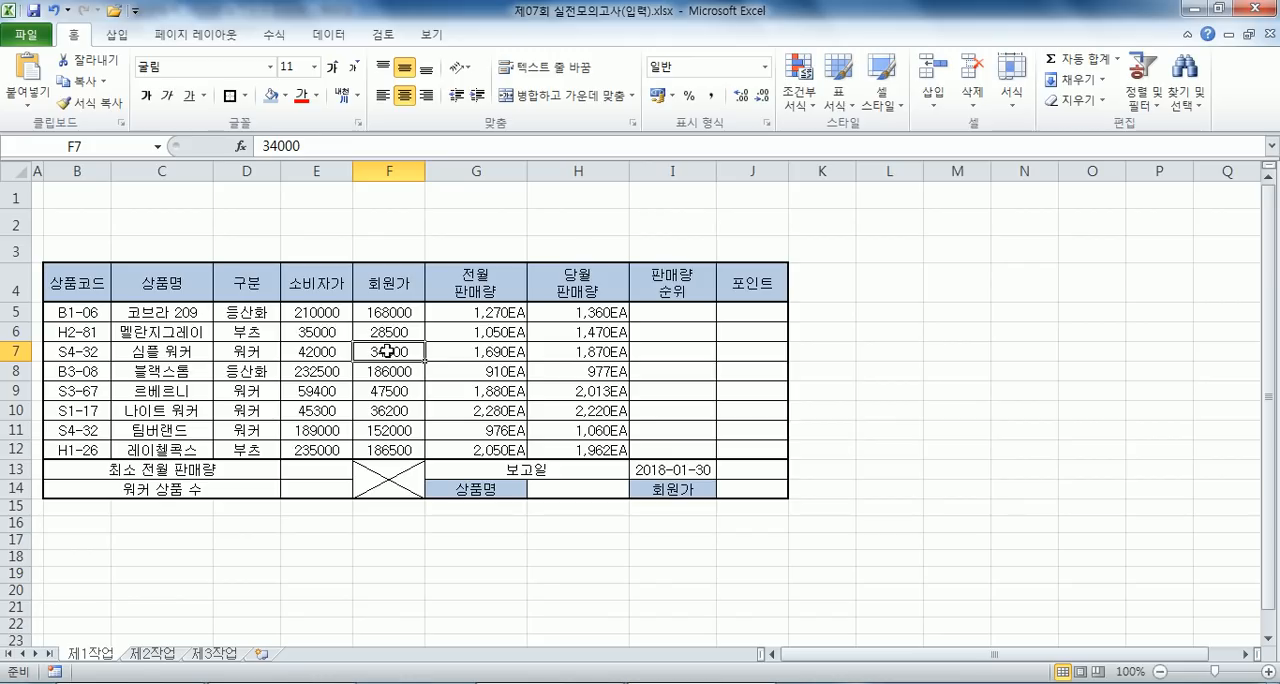
scroll(412, 339, down, 1)
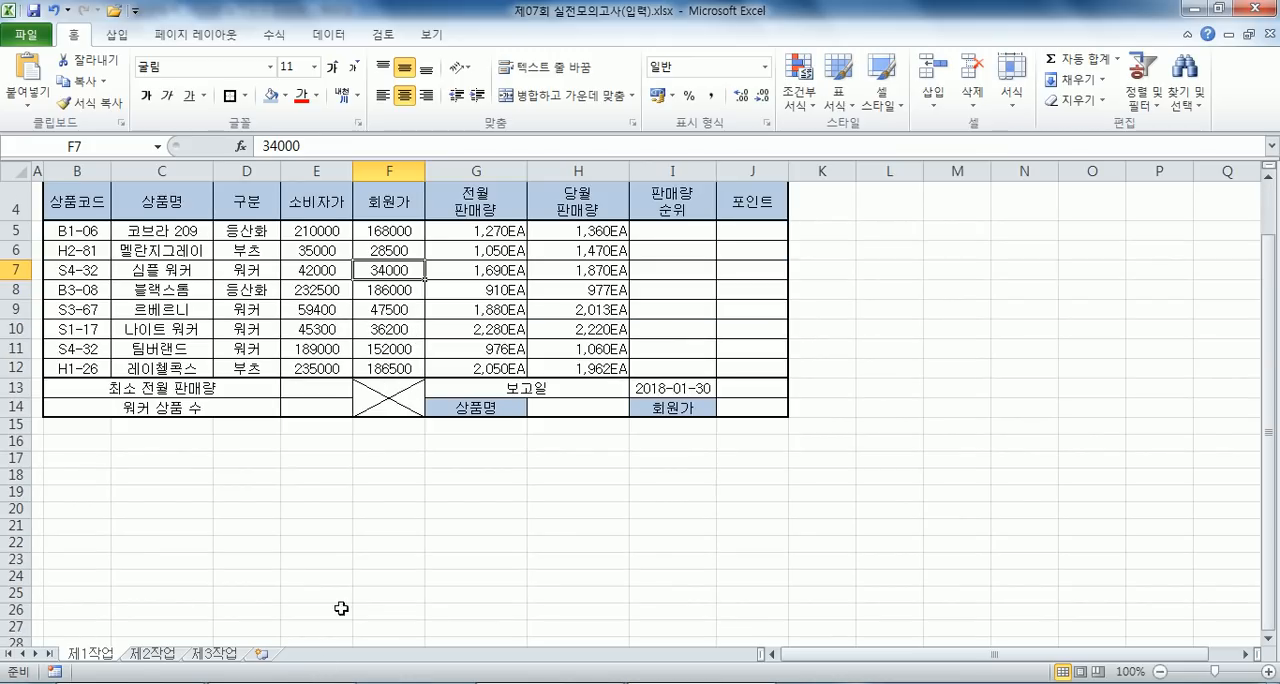
key(alt+Tab)
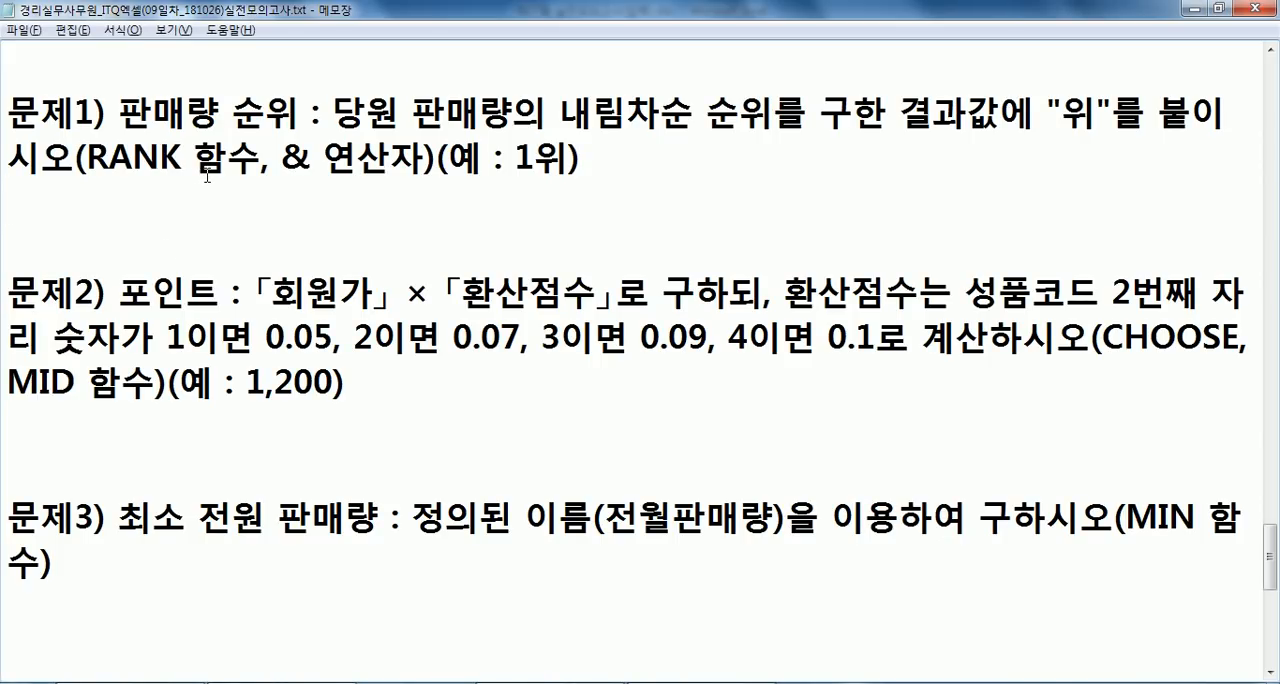
key(alt+Tab)
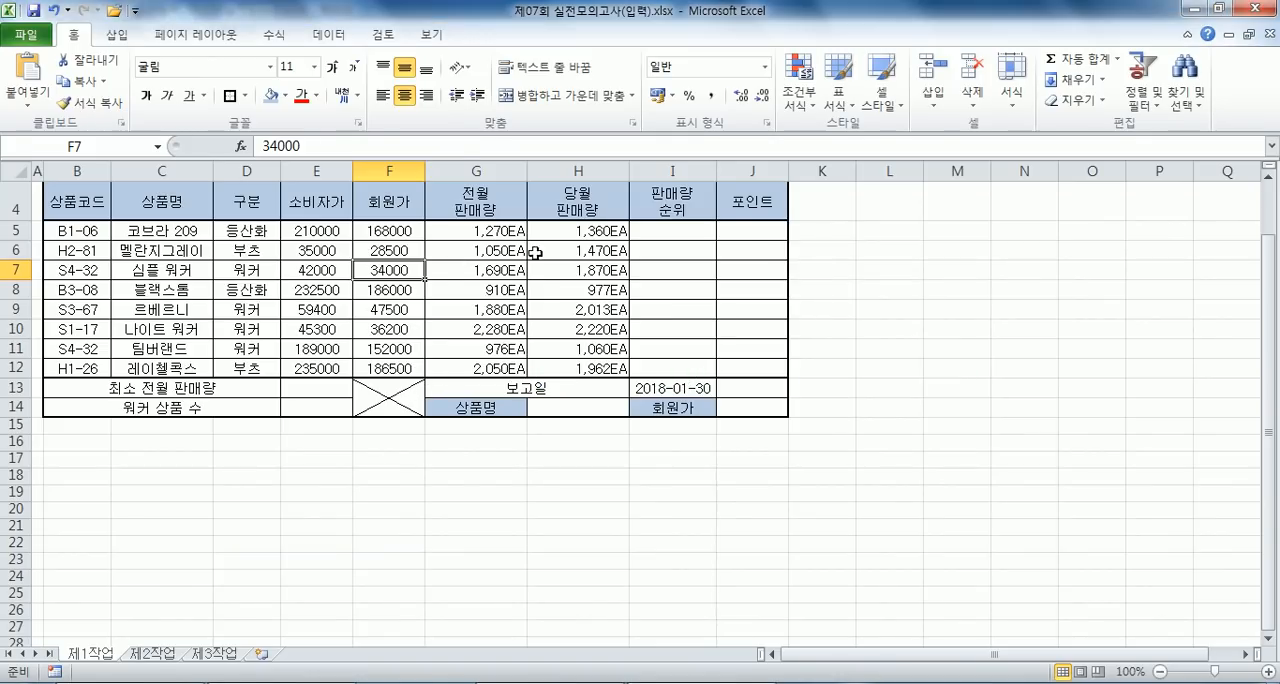
- Switch to Notepad and correct problem 1's wording to 당월 판매량, keeping the line breaks and spacing of the text tidy
key(alt+Tab)
click(360, 117)
text(월)
key(Delete)
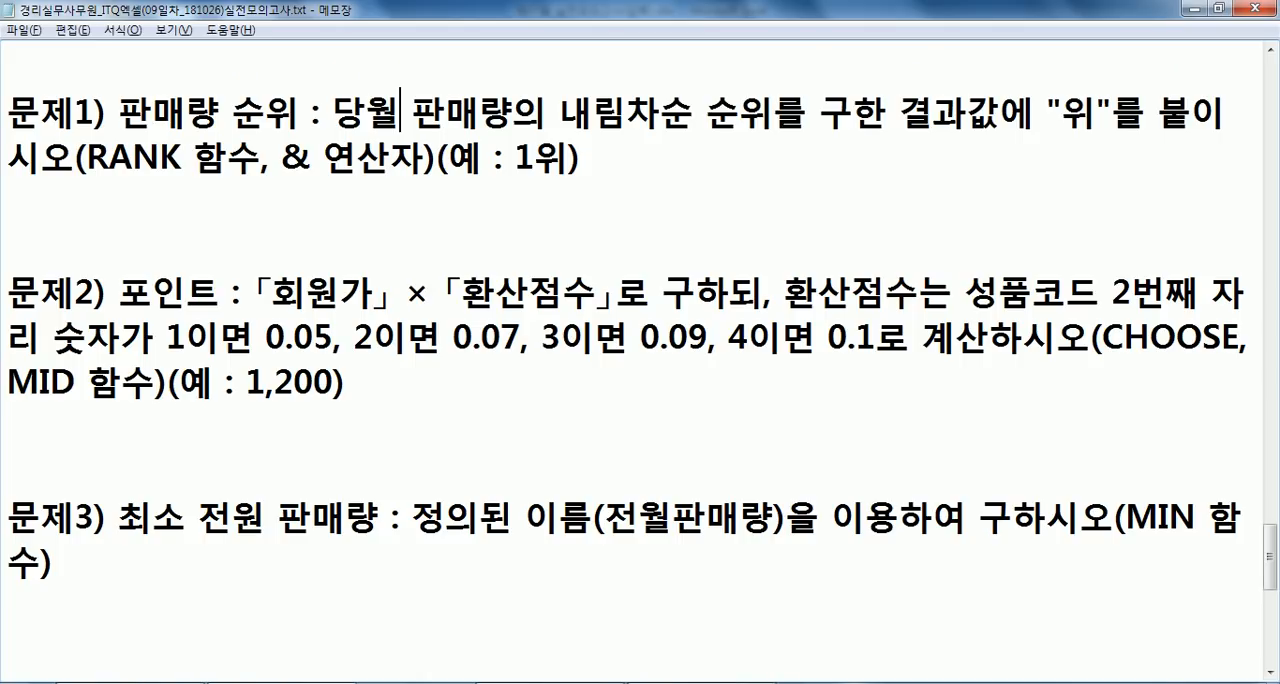
key(End)
key(Right)
key(Up)
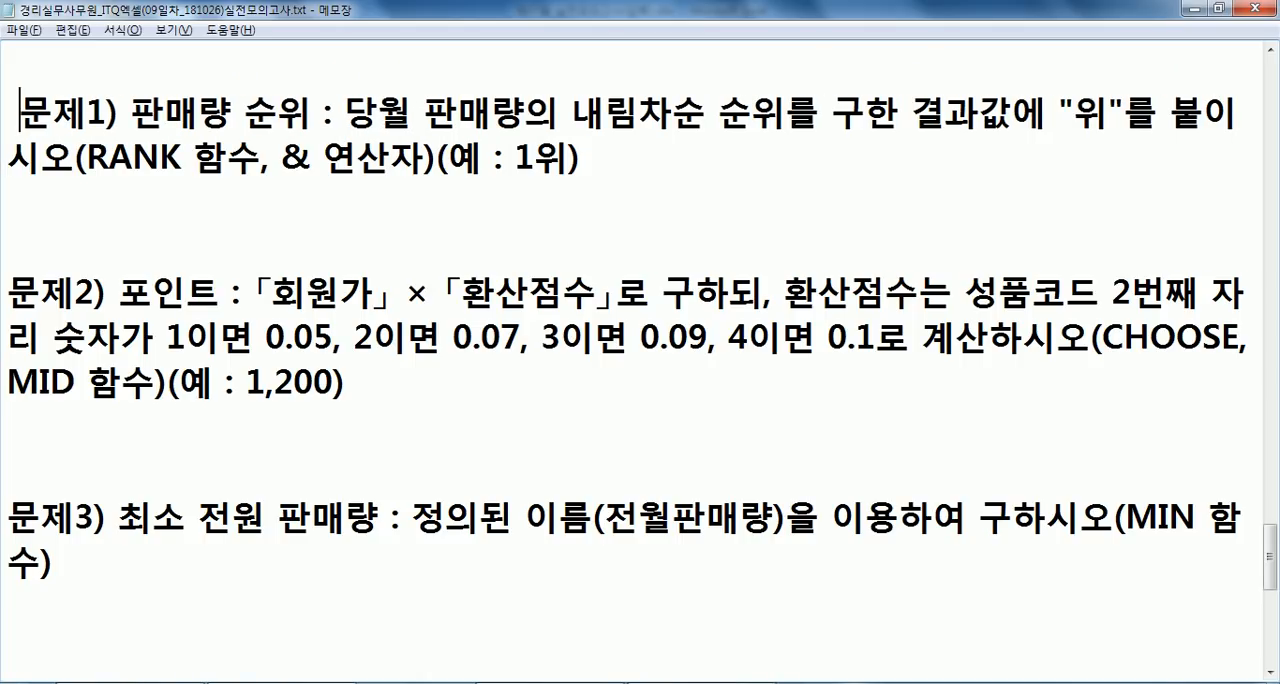
key(Down)
key(Delete)
key(BackSpace)
key(BackSpace)
key(BackSpace)
key(Down)
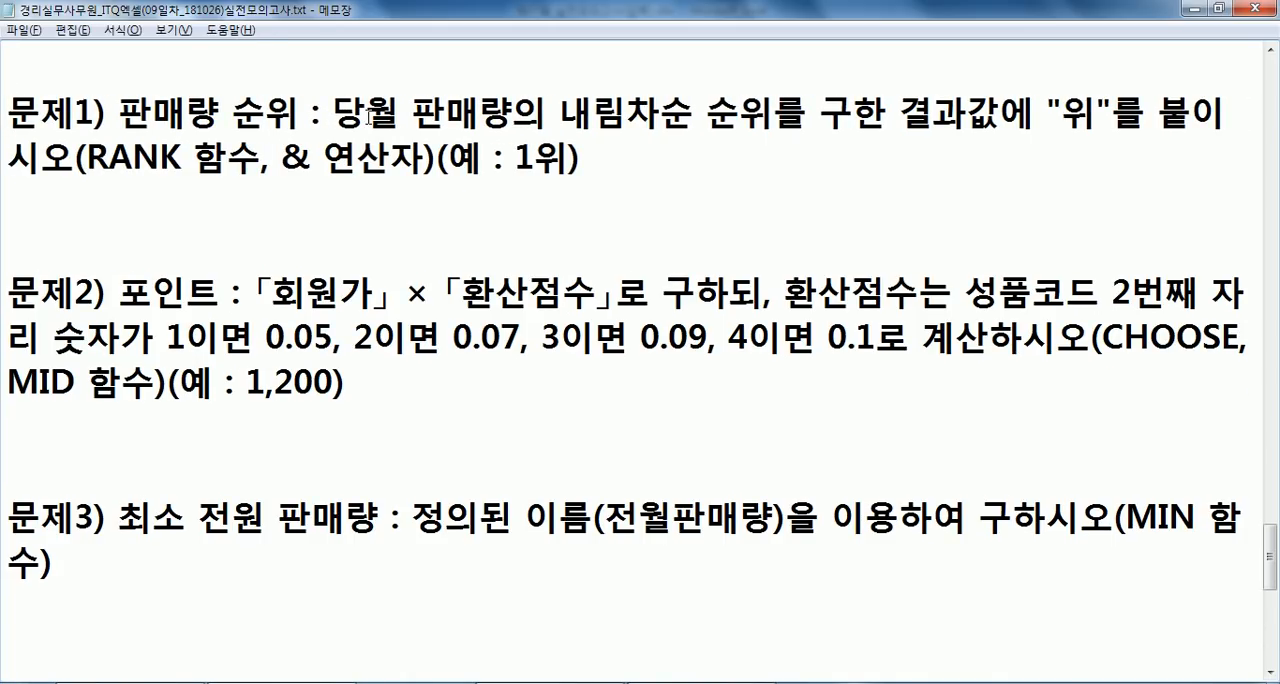
- Switch to Excel and enter =RANK(H5,$H$5:$H$12) in I5 to rank the current-month sales
key(alt+Tab)
key(Right)
key(Right)
key(Right)
key(Up)
key(Up)
text(=RANK()
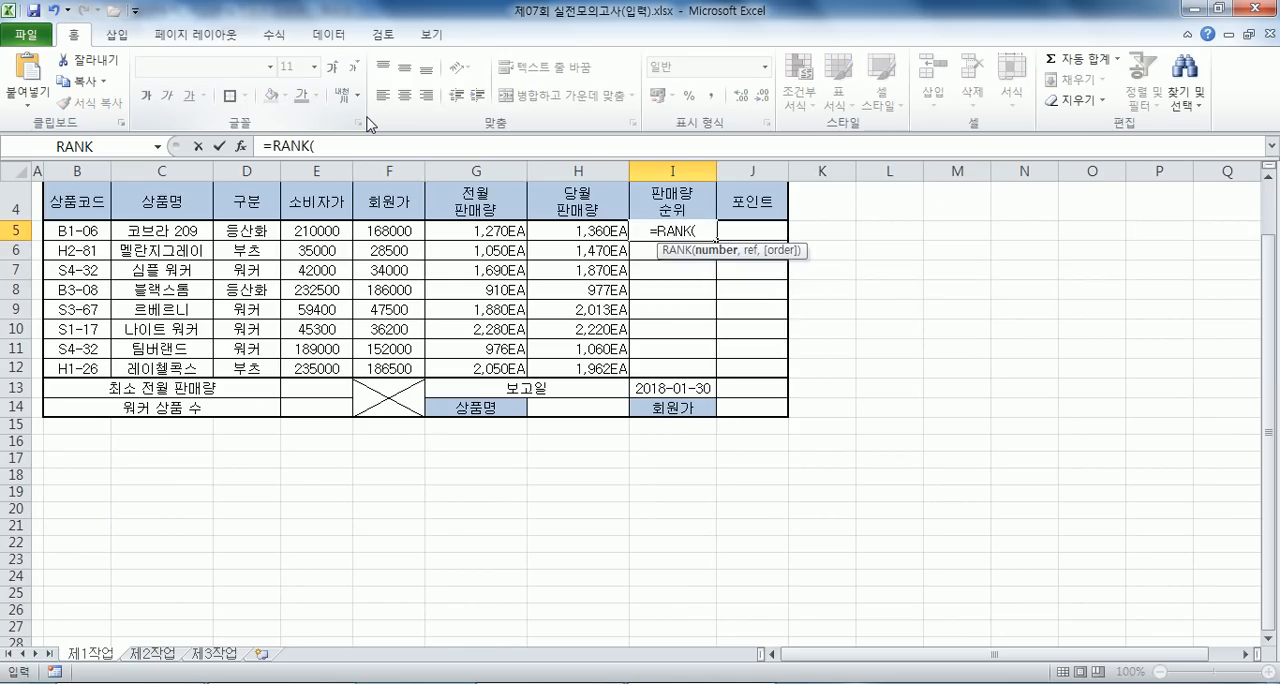
key(Left)
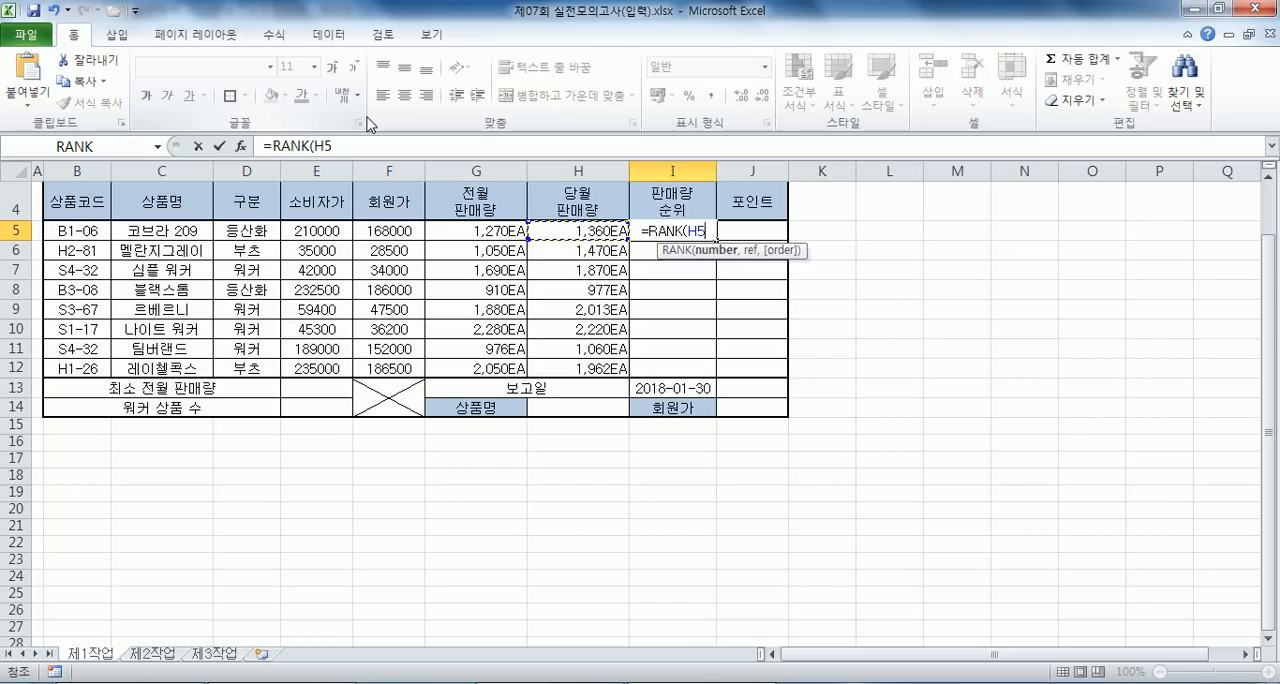
text(,)
key(Left)
key(shift+Down)
key(shift+Down)
key(shift+Down)
key(shift+Down)
key(shift+Down)
key(shift+Down)
key(shift+Down)
key(F4)
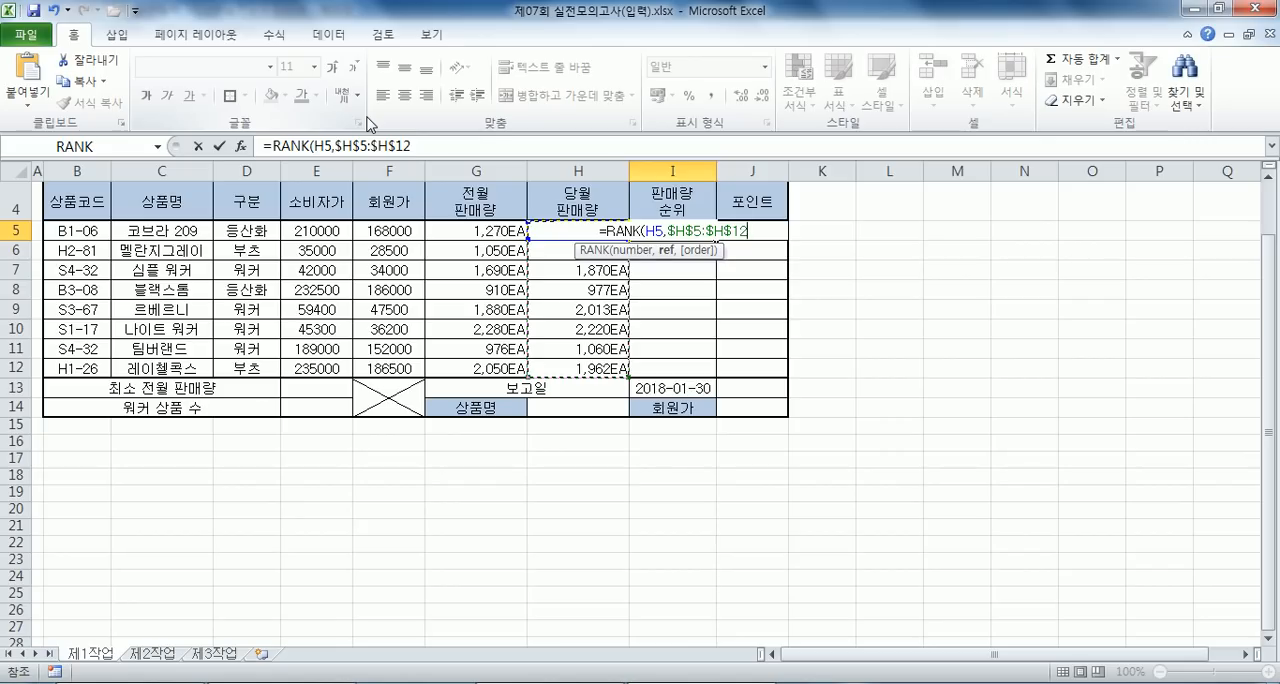
key(Return)
- Fill the rank formula from I5 down to I12 without copying the formatting
key(Up)
drag(715, 241, 713, 374)
click(729, 389)
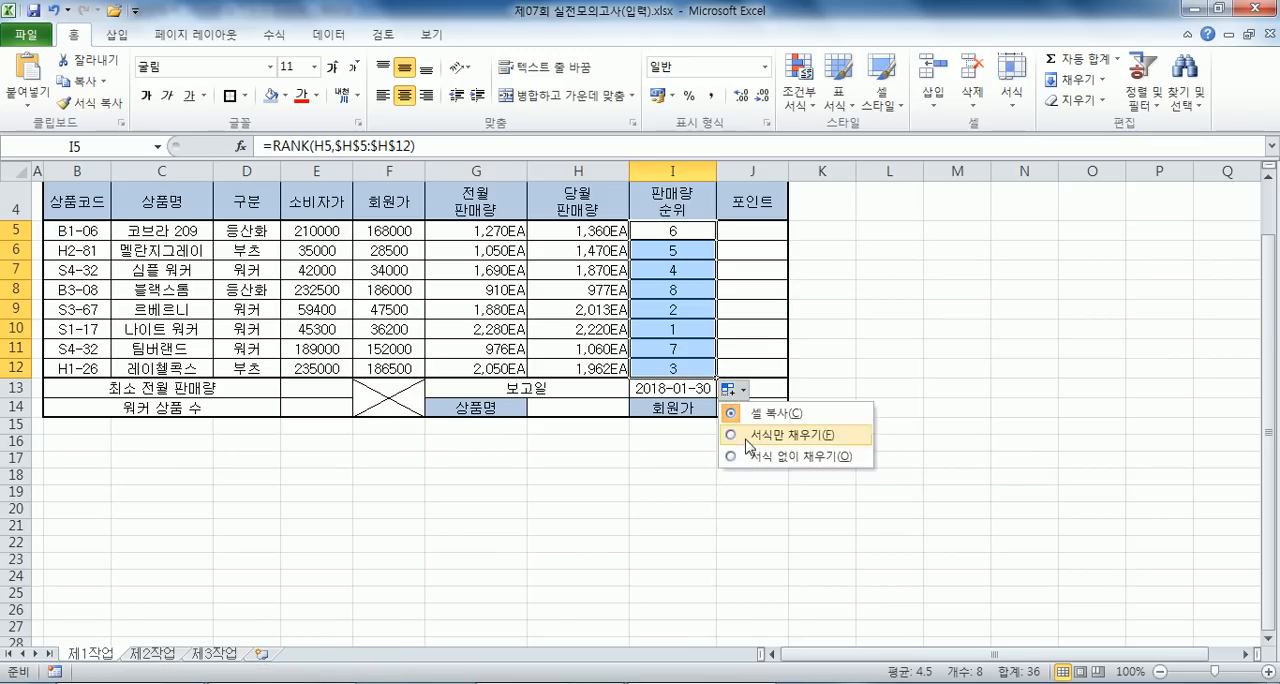
click(752, 456)
- Copy the RANK formula from I5 into Notepad under problem 1, spacing out its arguments
drag(486, 146, 170, 135)
key(ctrl+c)
key(alt+Tab)
key(ctrl+v)
click(193, 203)
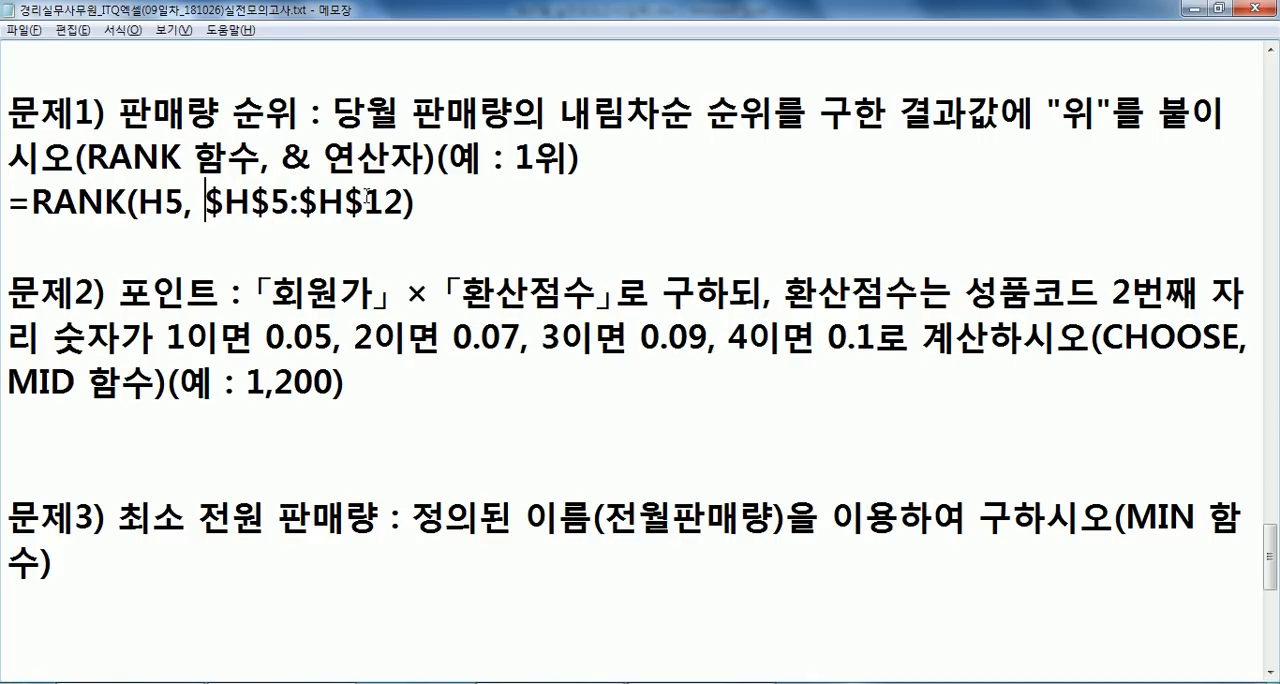
- Append & "위" to the end of the RANK formula noted under problem 1
click(424, 203)
text(^)
key(BackSpace)
text(7)
key(BackSpace)
text(& )
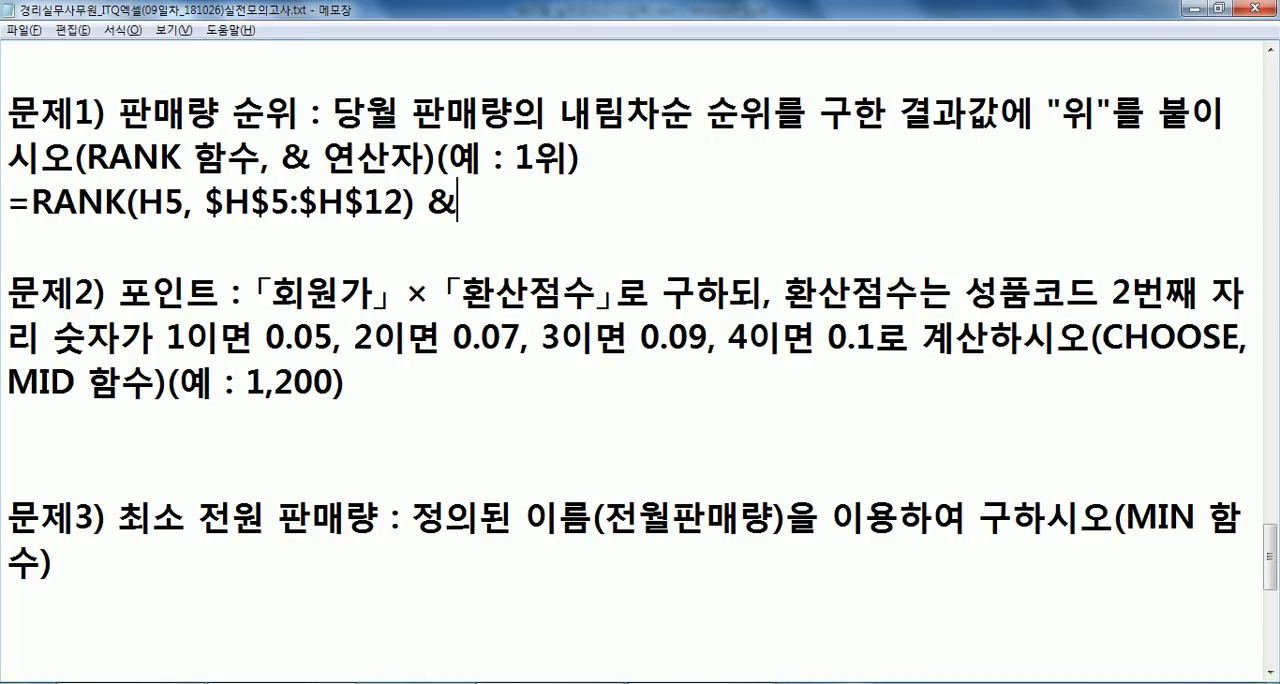
text("우ㅏ)
key(BackSpace)
key(BackSpace)
text(우ㅏㅣ)
key(BackSpace)
key(BackSpace)
key(BackSpace)
text(우ㅏ)
key(BackSpace)
key(BackSpace)
text(위")
- Cut the & "위" ending, add a blank line below the noted RANK formula, and paste the ending back
key(shift+Left)
key(shift+Left)
key(shift+Left)
key(shift+Left)
key(shift+Left)
key(shift+Left)
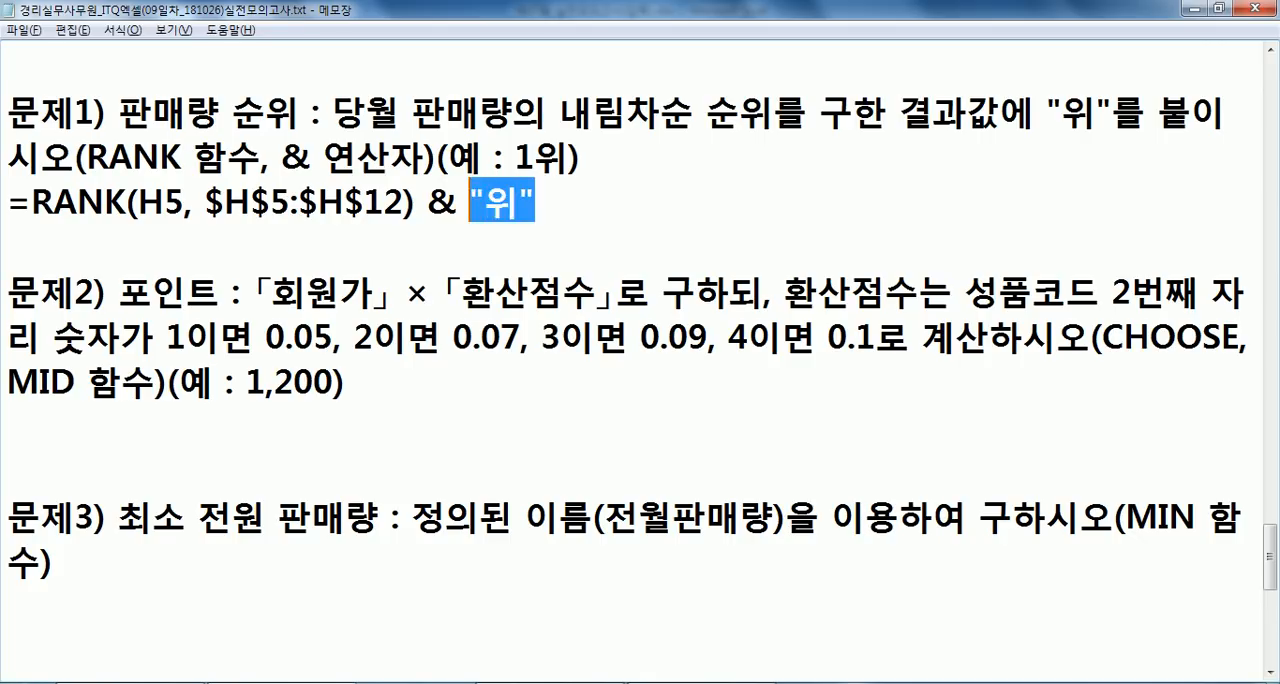
key(Return)
key(Left)
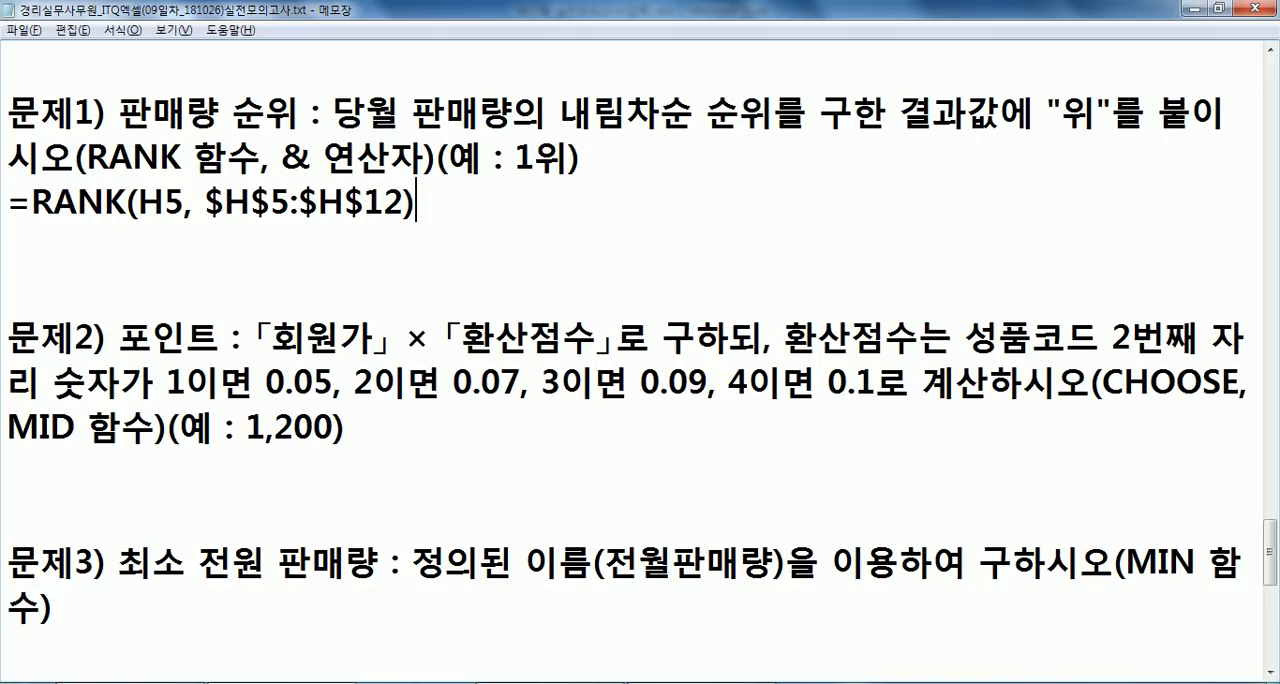
key(ctrl+v)
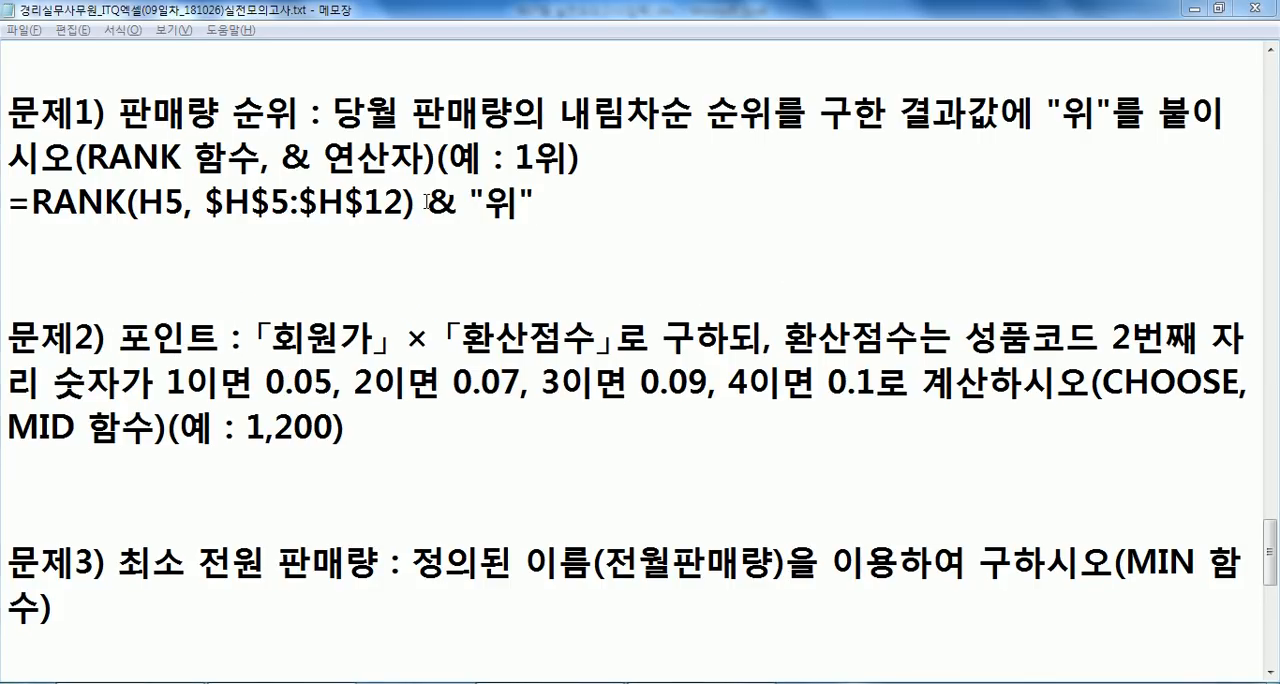
- Switch to Excel and change the formula in I5:I12 to =RANK(H5,$H$5:$H$12) & "위"
key(alt+Tab)
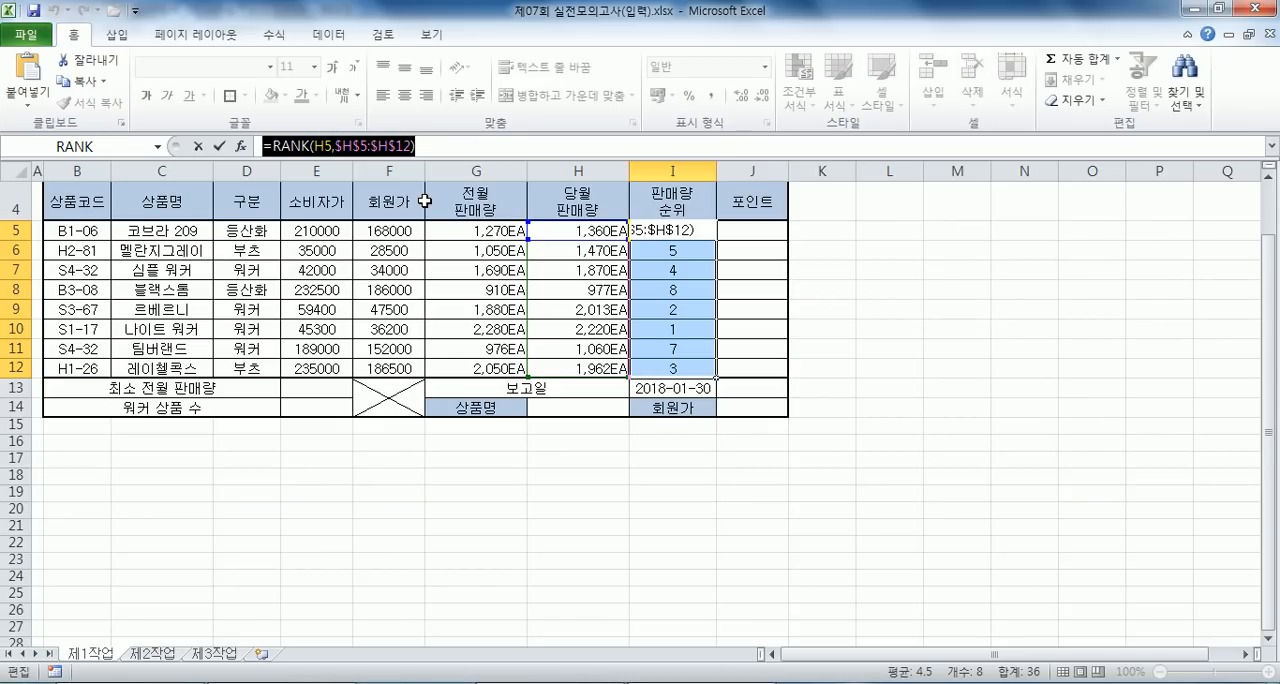
key(ctrl+v)
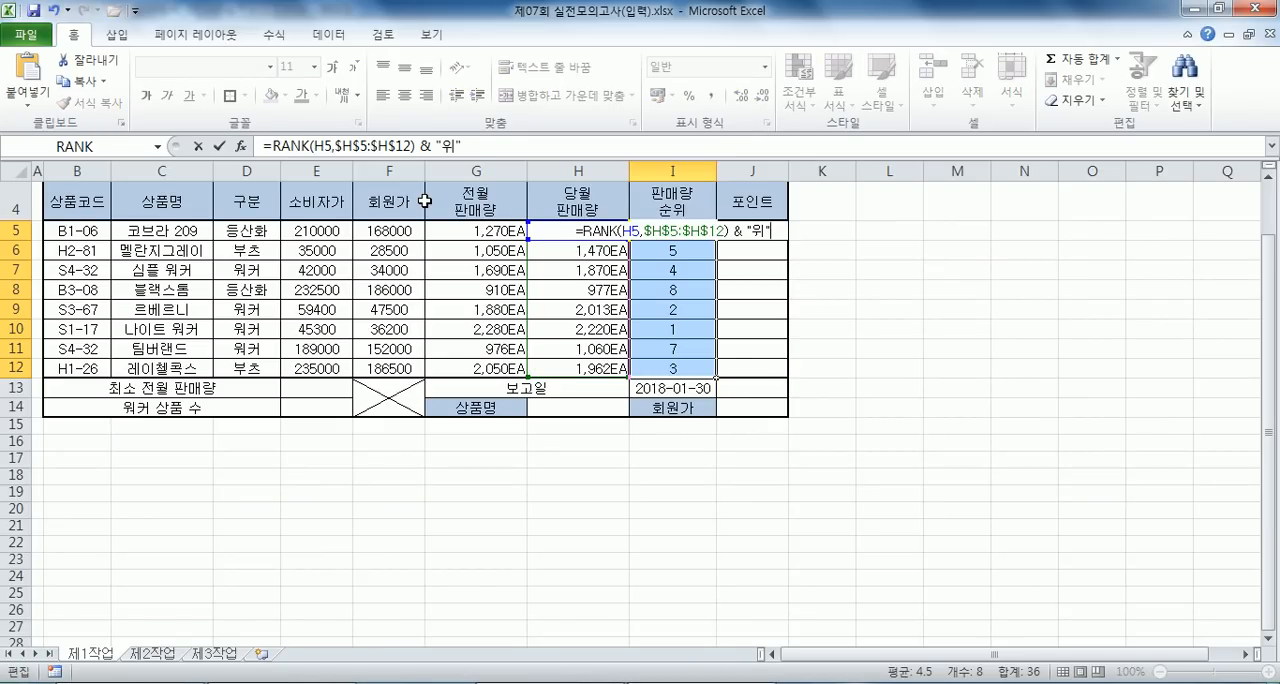
key(ctrl+Return)
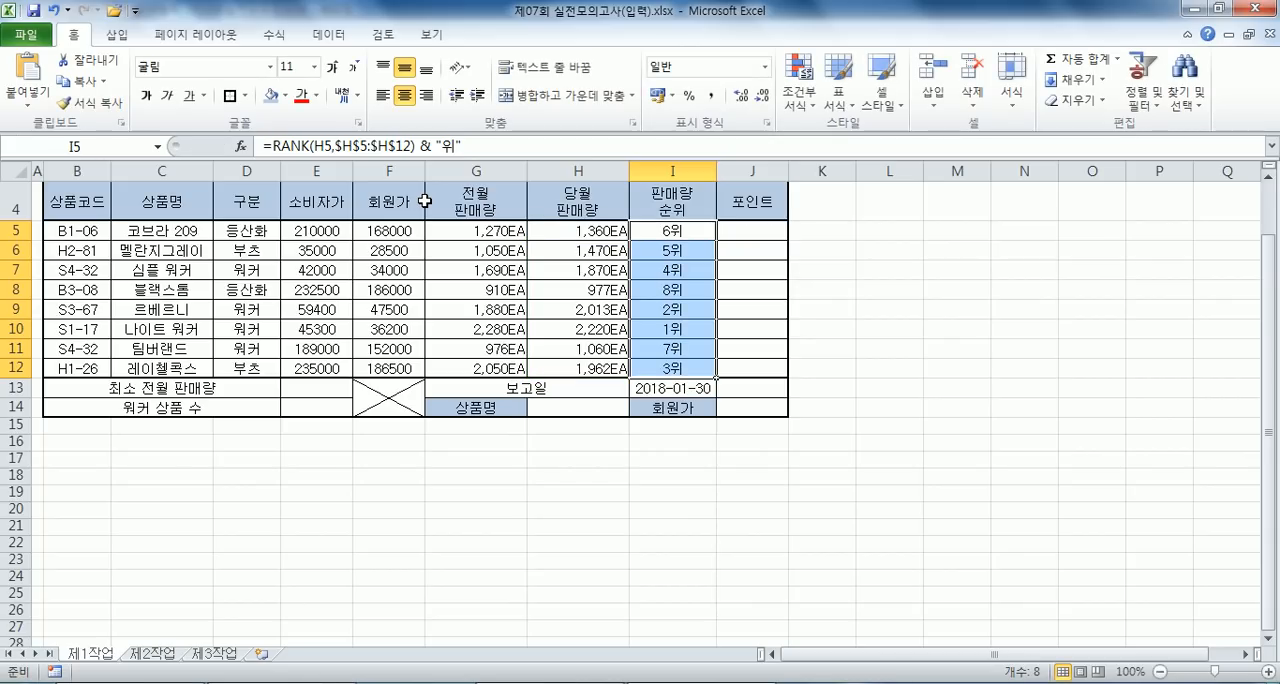
- Select J5 for the points formula, then switch to Notepad and remove the extra blank line above problem 2
key(Right)
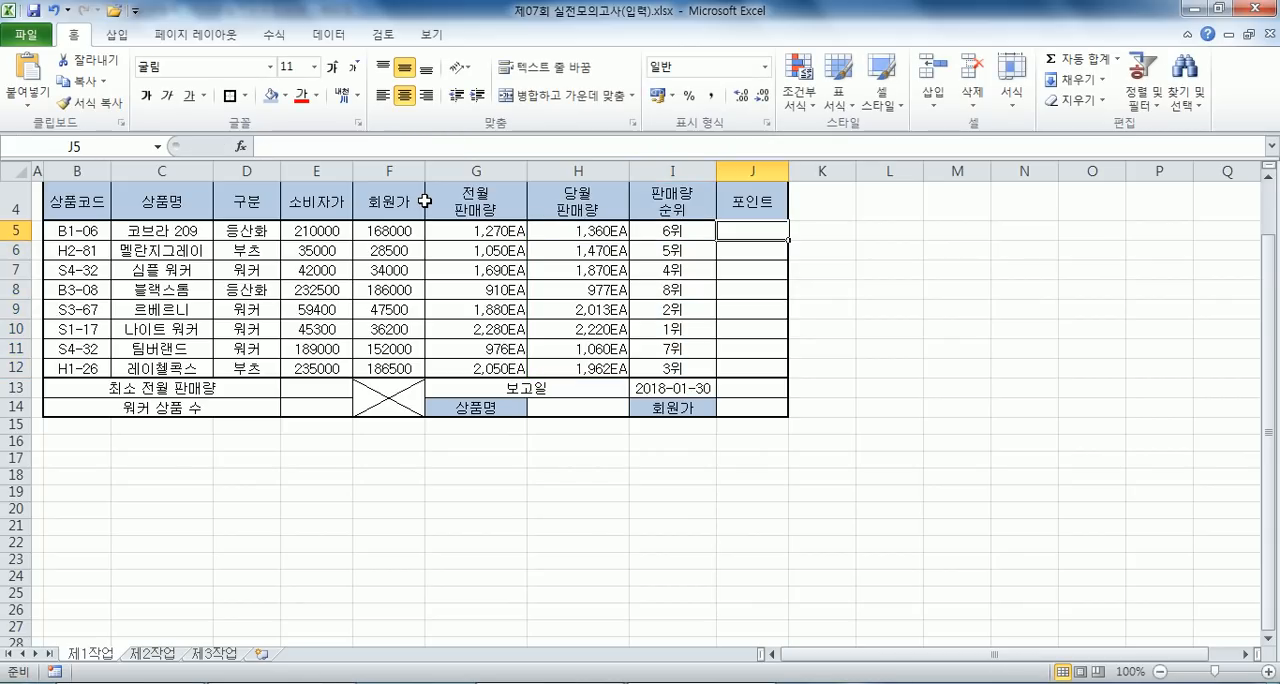
key(alt+Tab)
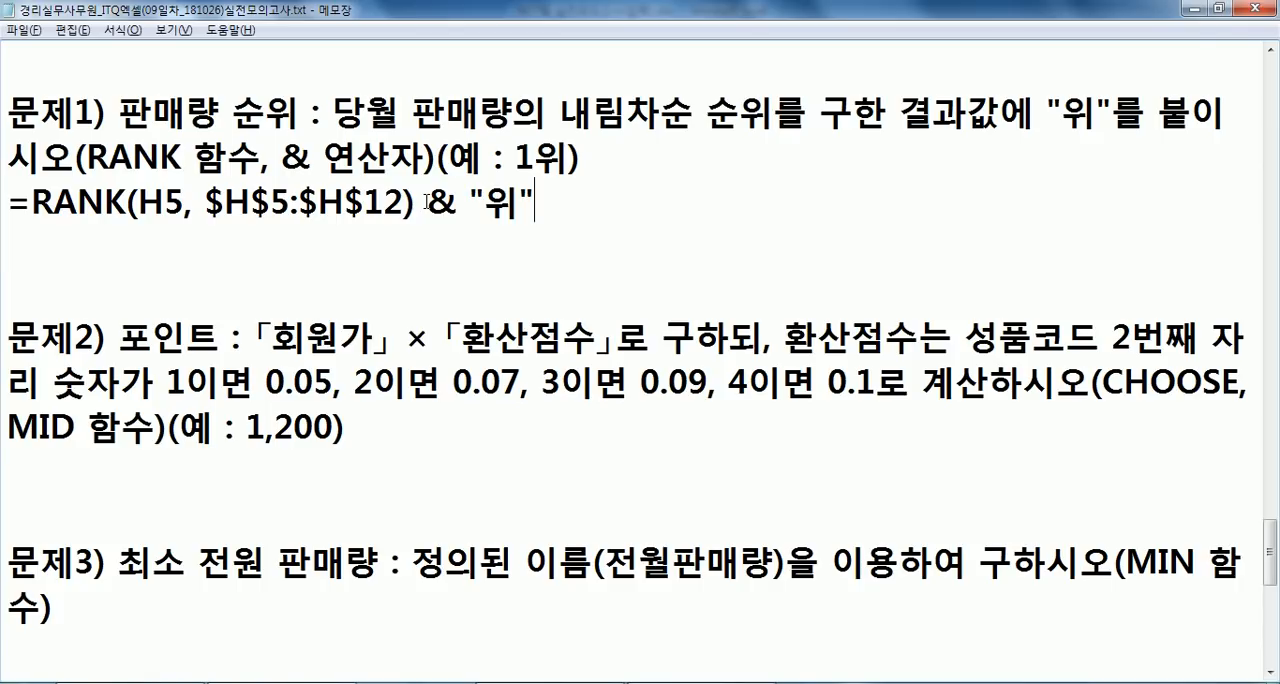
scroll(283, 157, down, 1)
click(97, 114)
key(Delete)
click(134, 276)
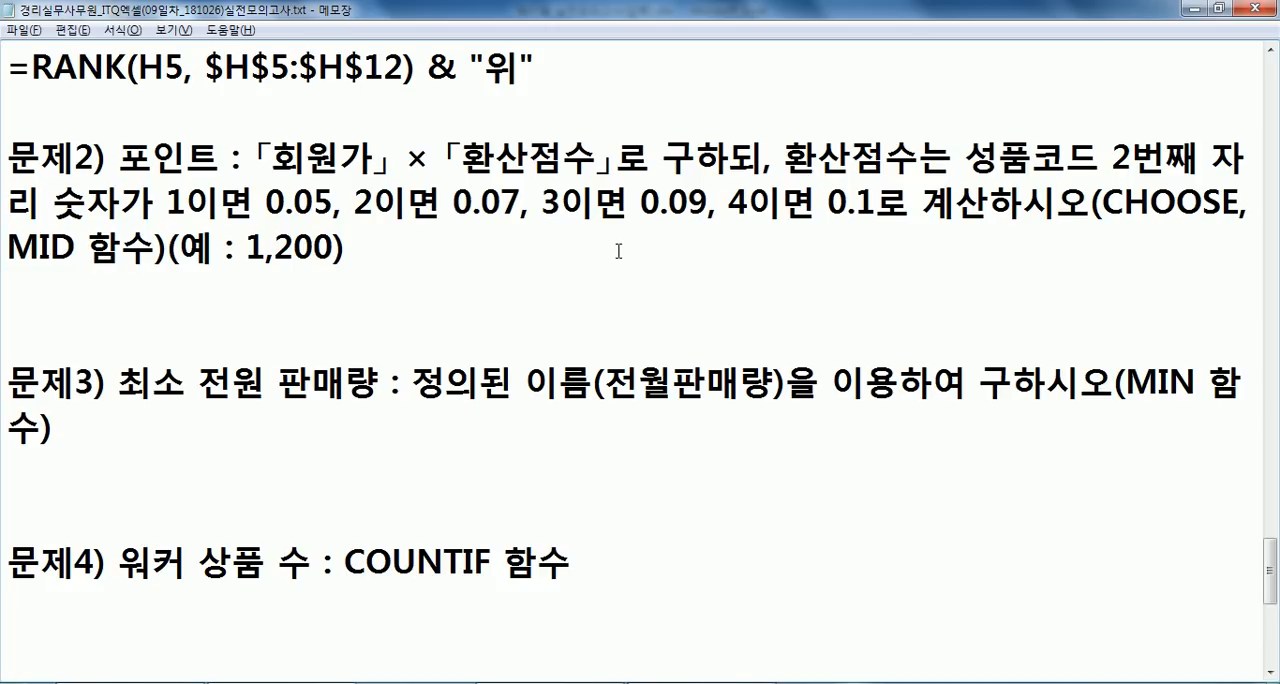
- Correct 성품코드 to 상품코드 in problem 2 and add its cell reference (B5) after the word
click(1005, 165)
key(BackSpace)
text(상)
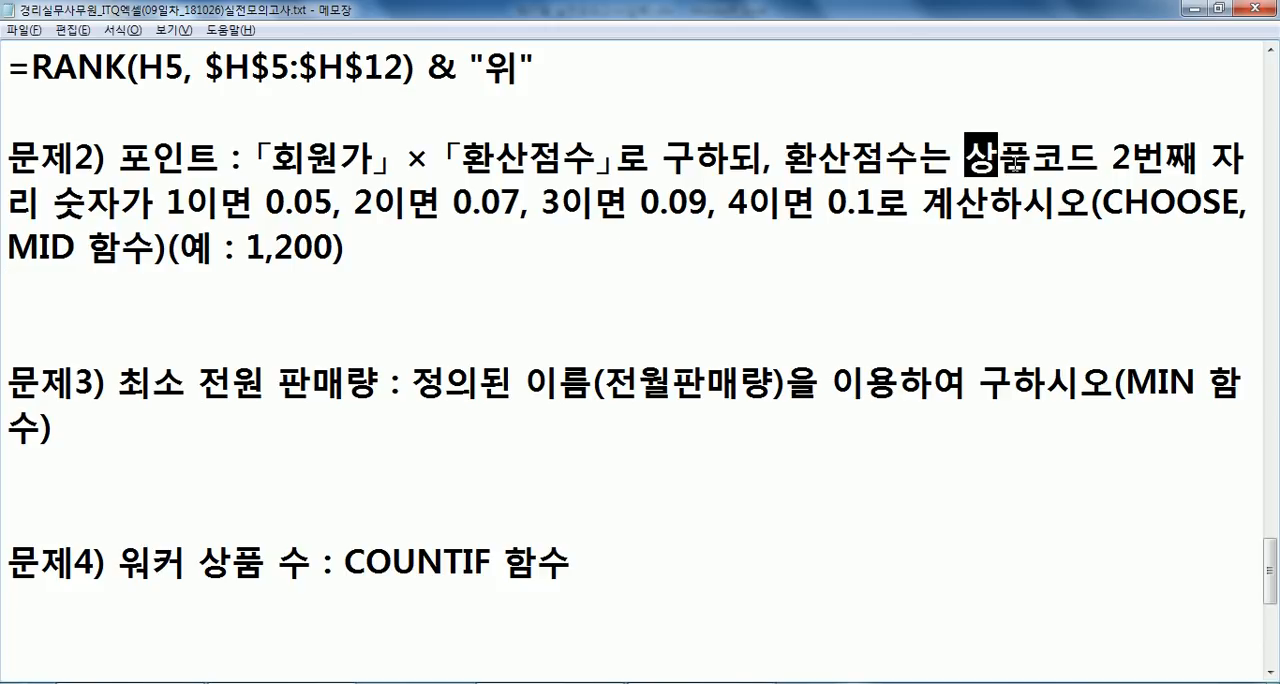
key(alt+Tab)
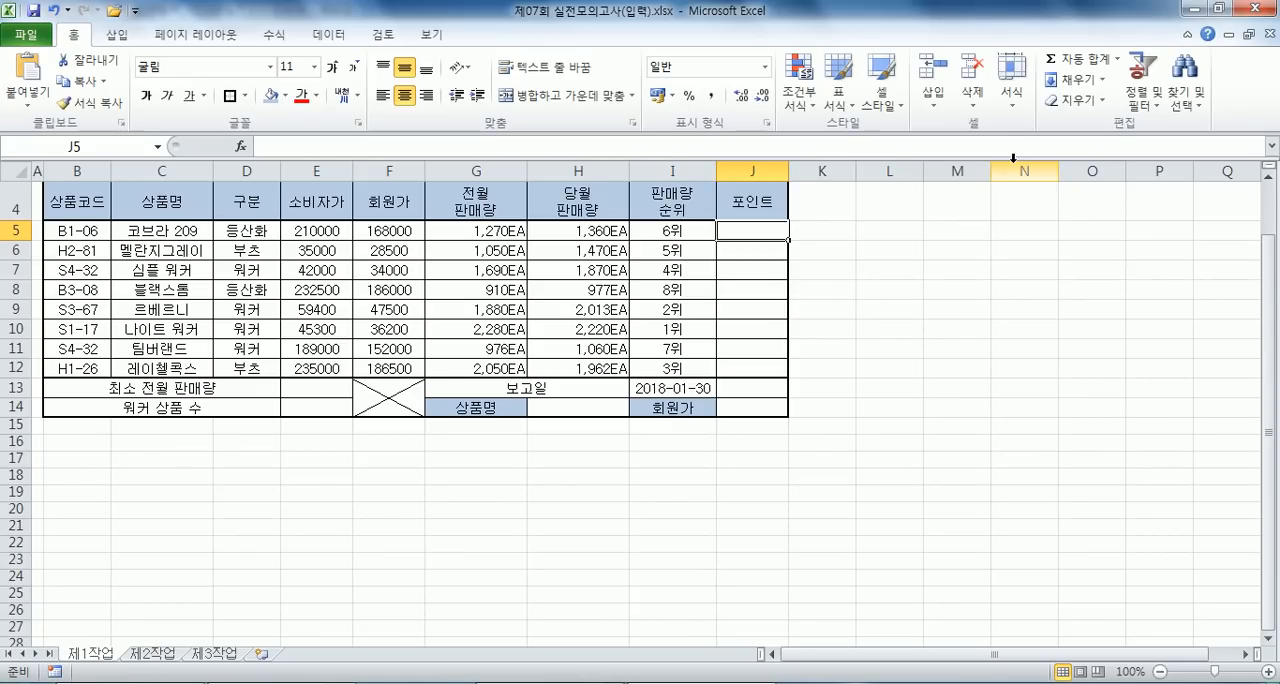
key(alt+Tab)
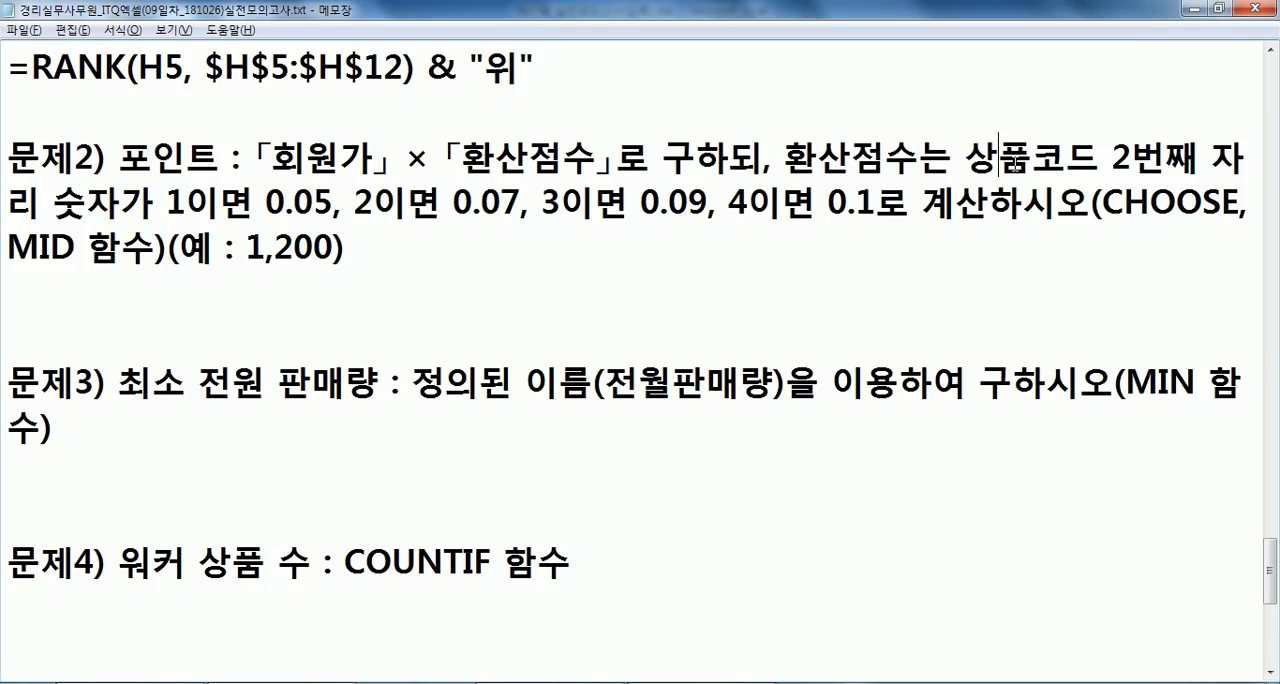
key(Right)
key(Right)
text(B5))
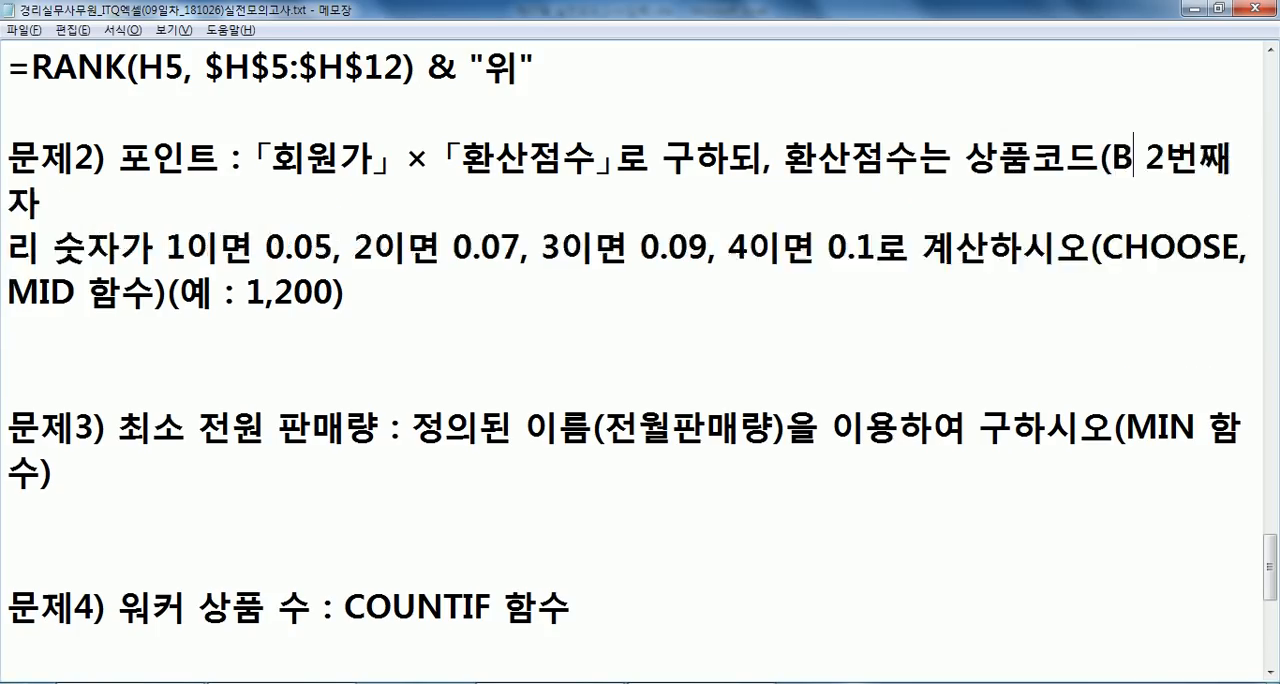
- Rejoin the broken lines of problem 2 so that 계산하시오(CHOOSE, MID 함수) stays together on one line
key(Down)
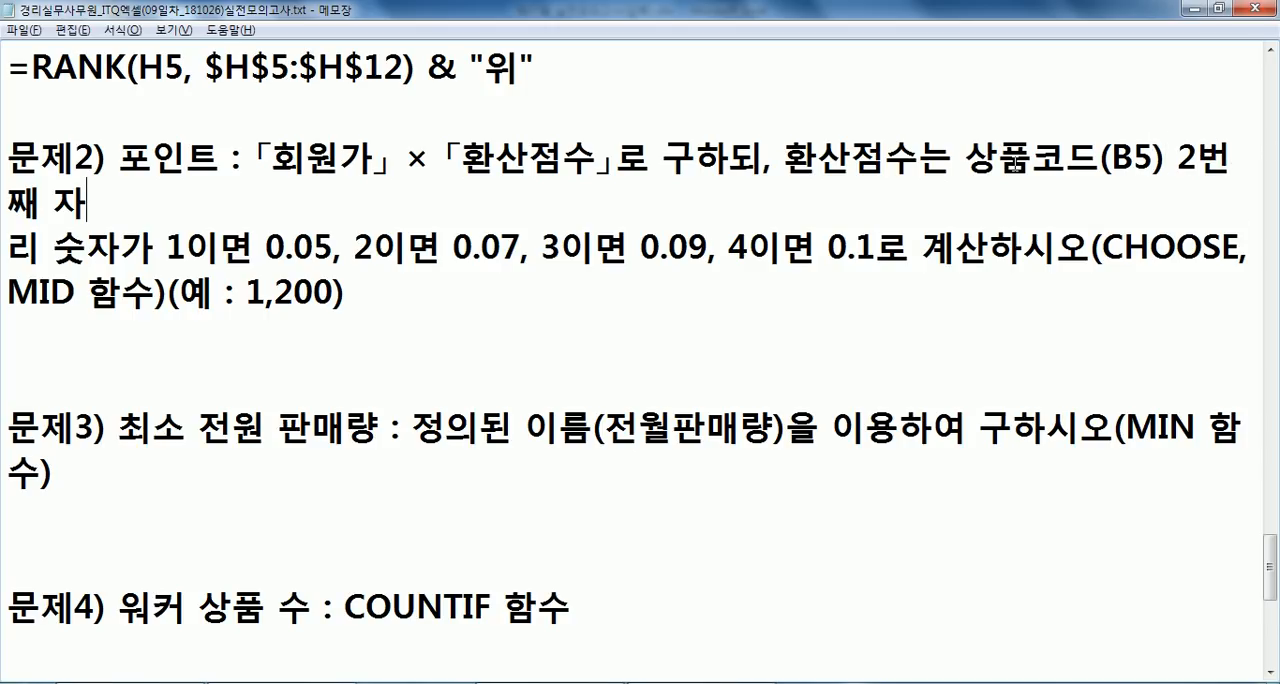
key(Delete)
key(End)
key(Delete)
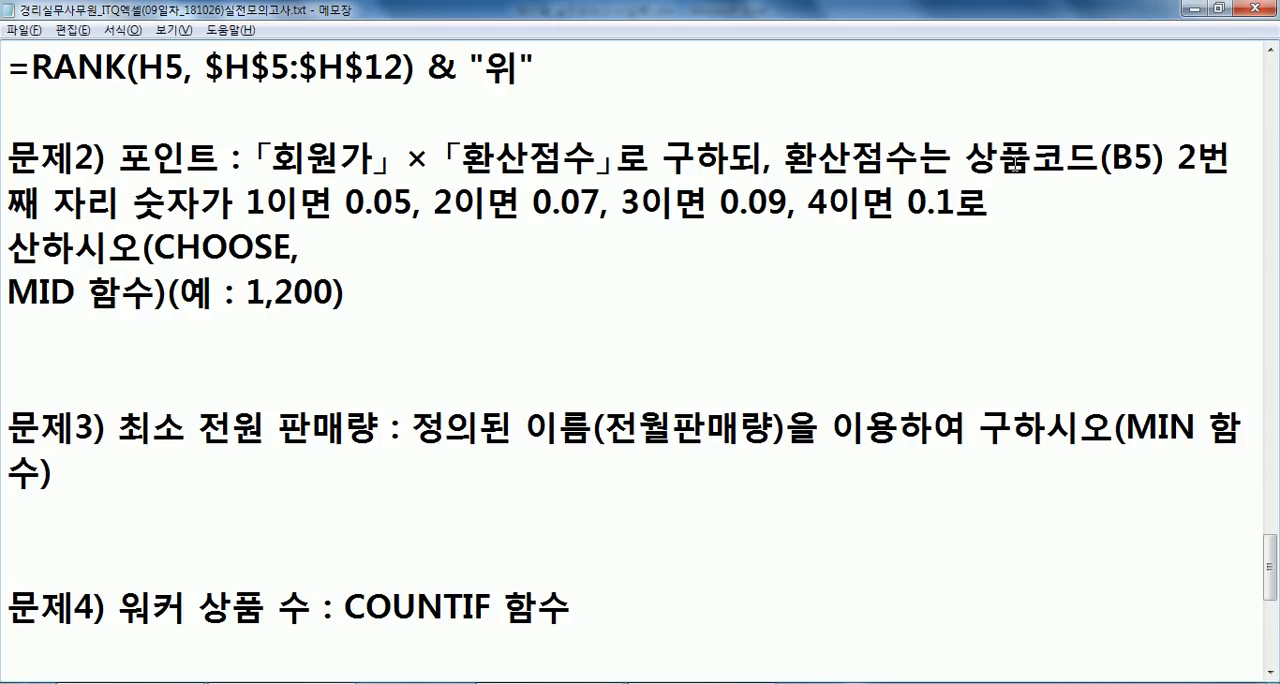
text(계)
key(End)
key(Delete)
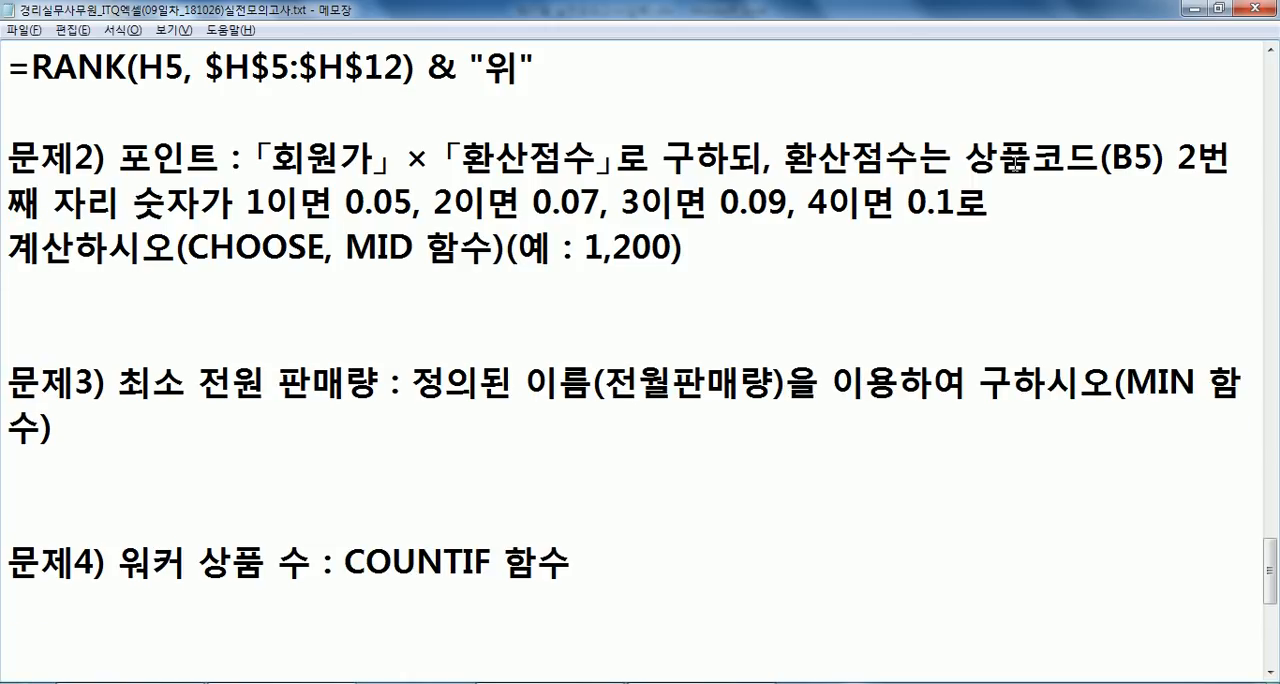
- Start the formula outline under problem 2 with =CHOOSE(상품코드의 2번째 자리 숫자, as the first argument
key(Down)
text(=채)
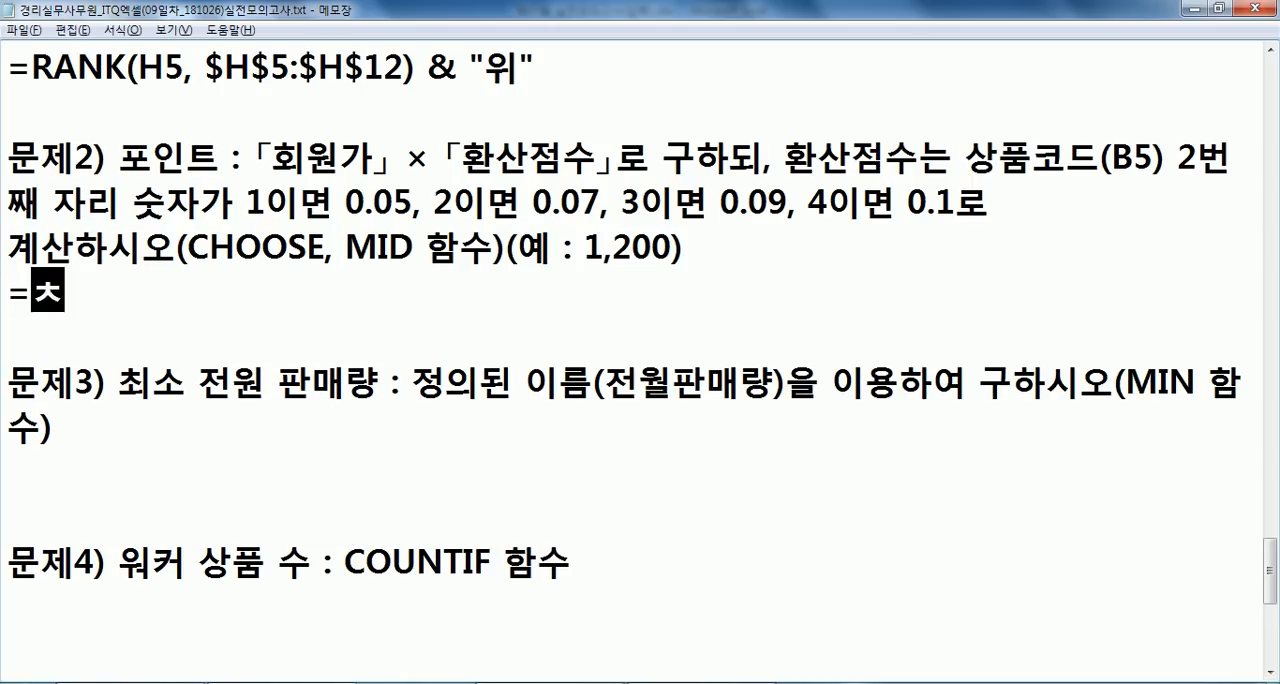
key(BackSpace)
key(BackSpace)
key(Hangul)
text(CHOOSE()
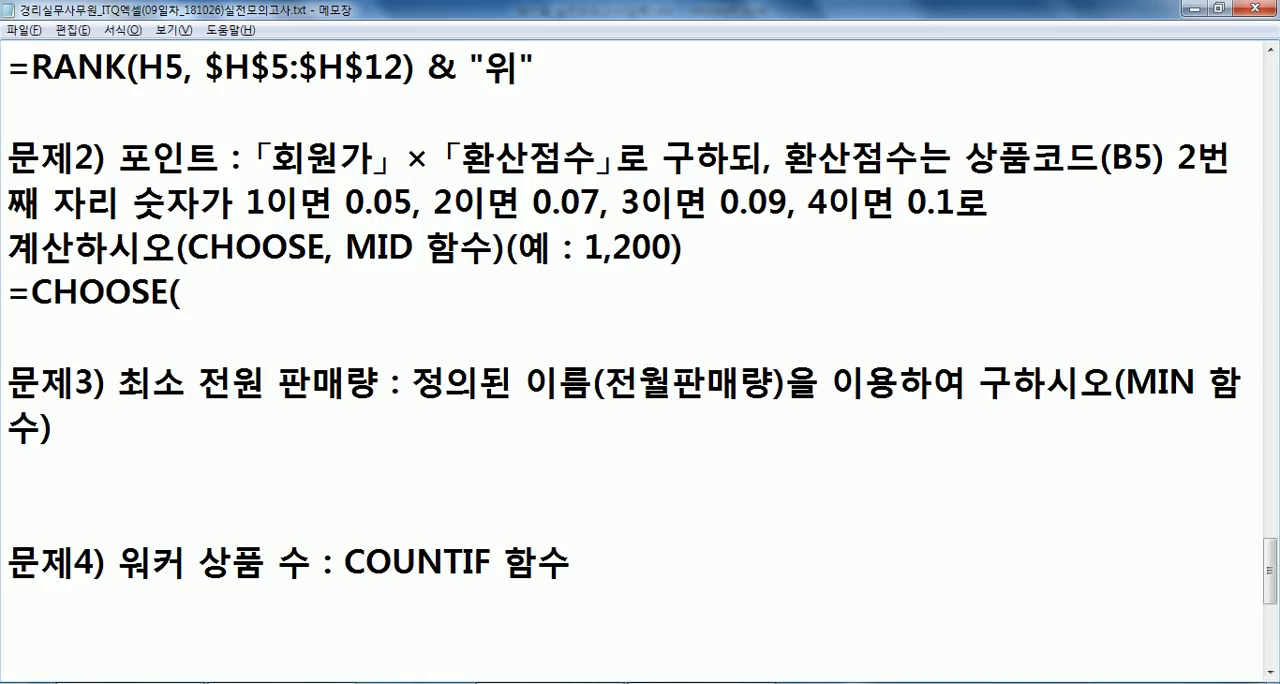
key(Hangul)
text(상품ㅋ)
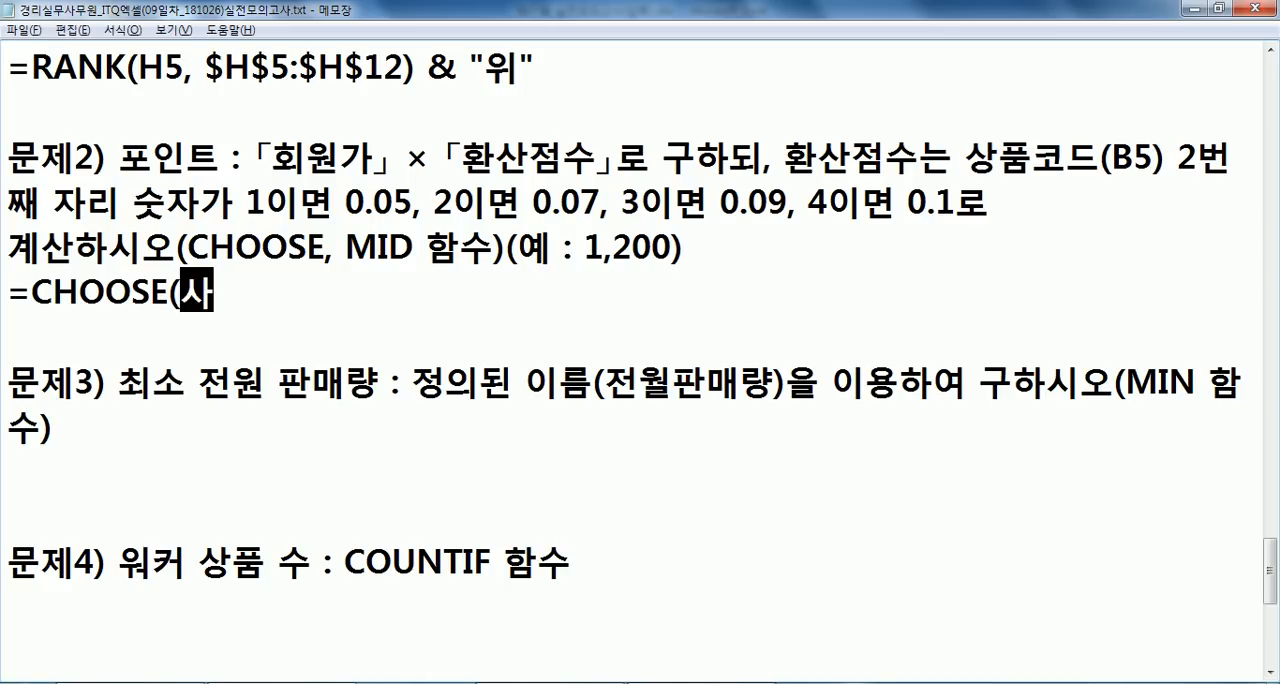
text(코드의 2번ㅉ)
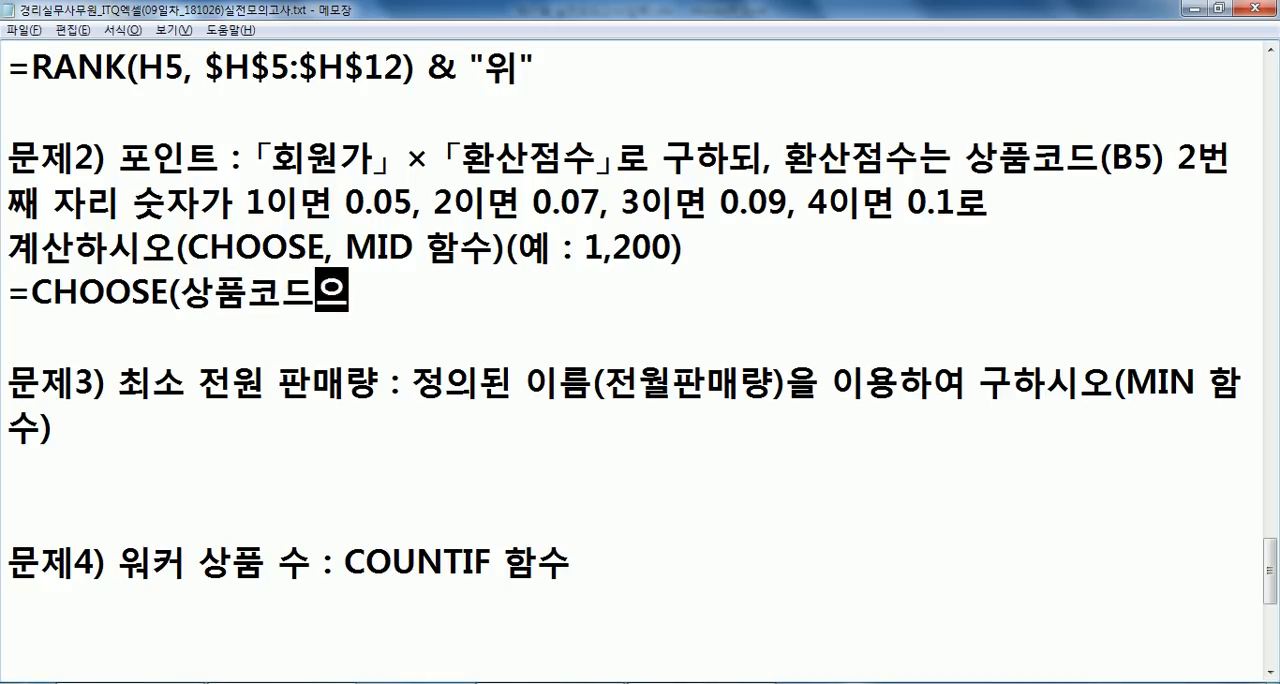
text(째 자리 숫자,)
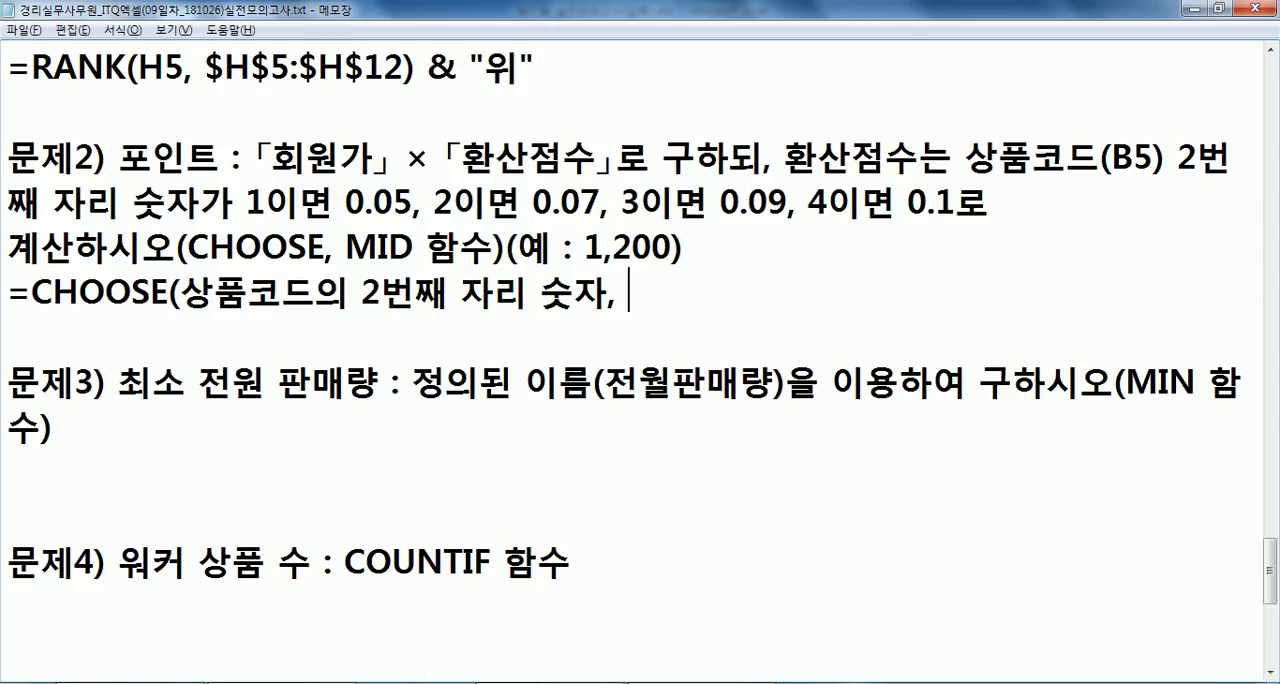
- Check the sales table in Excel, then insert 회원가 * before CHOOSE in the Notepad outline and select 회원가
key(alt+Tab)
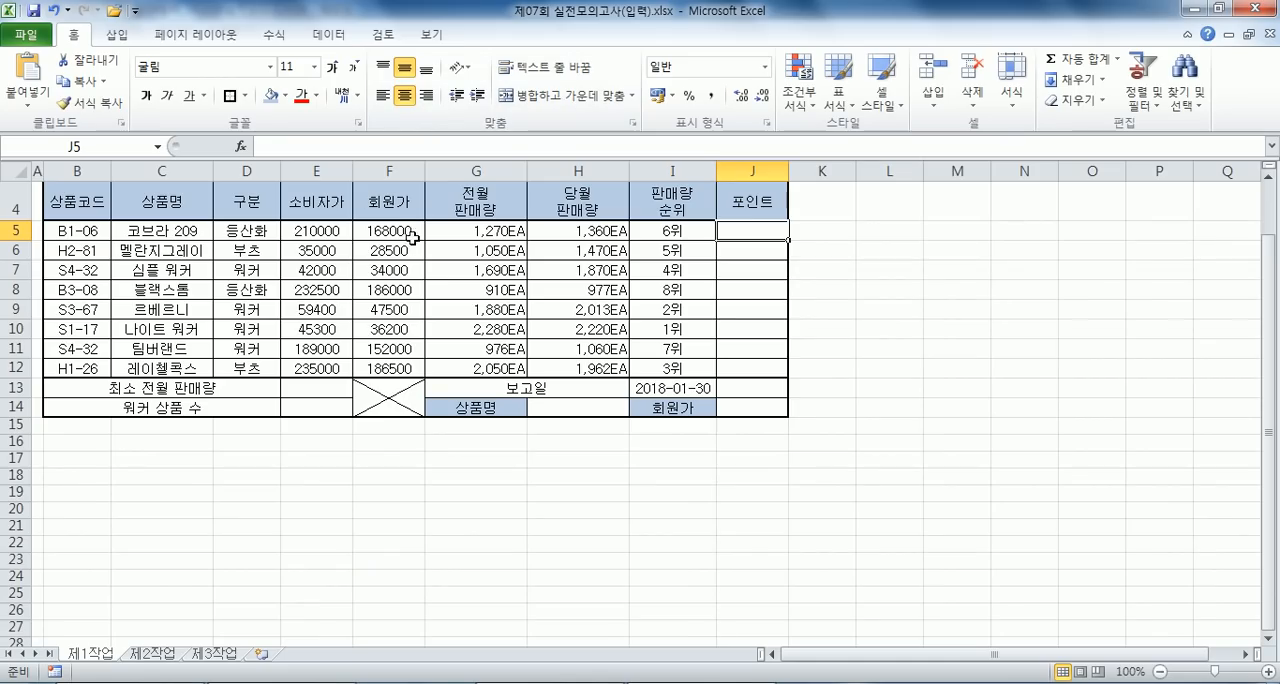
key(alt+Tab)
click(40, 291)
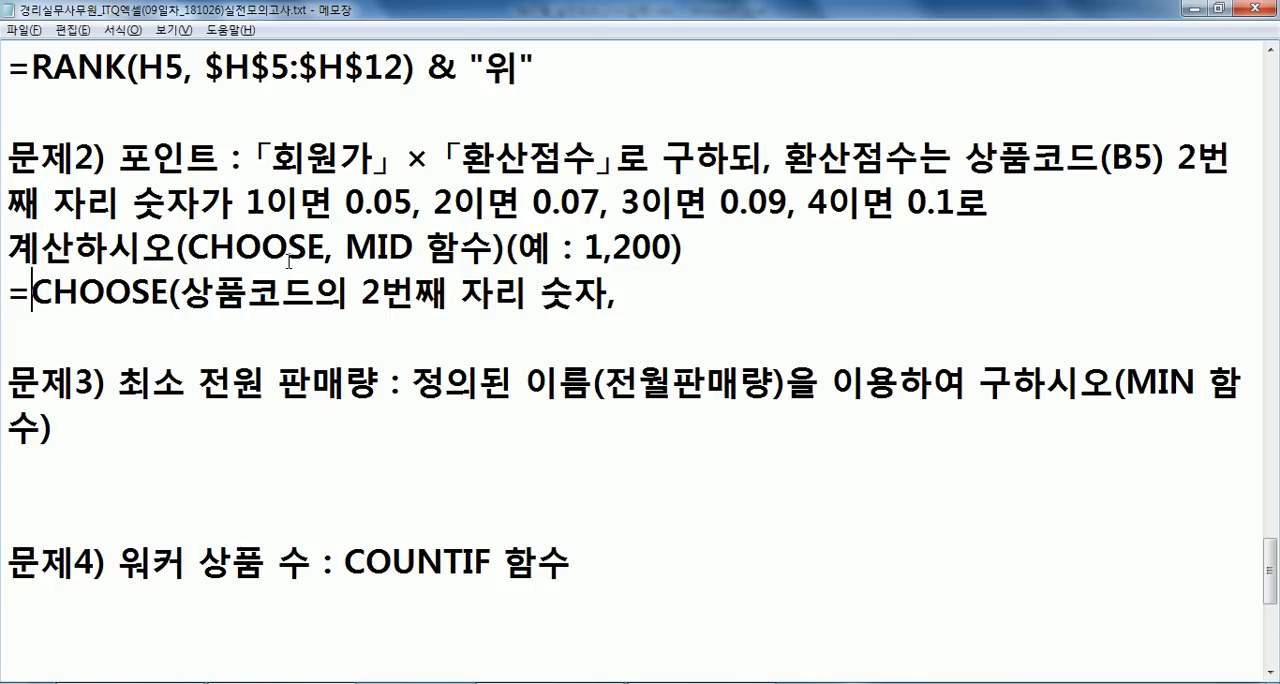
text(회원ㄱㅏ )
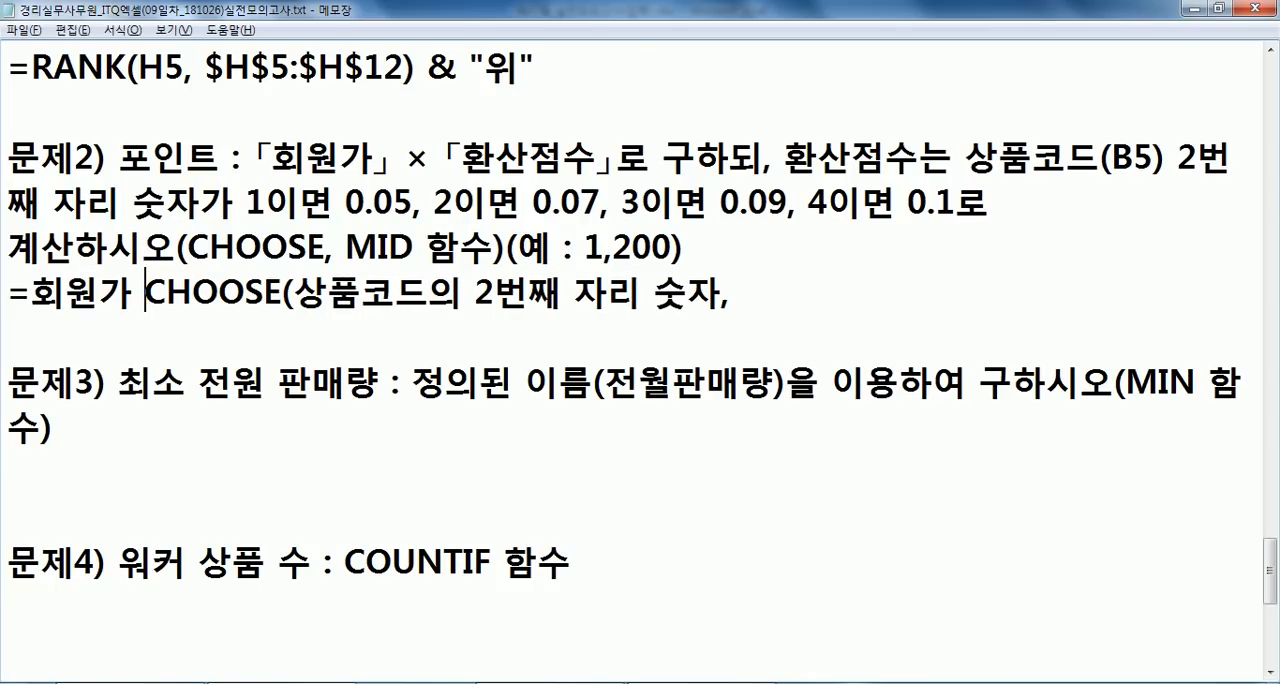
text(*)
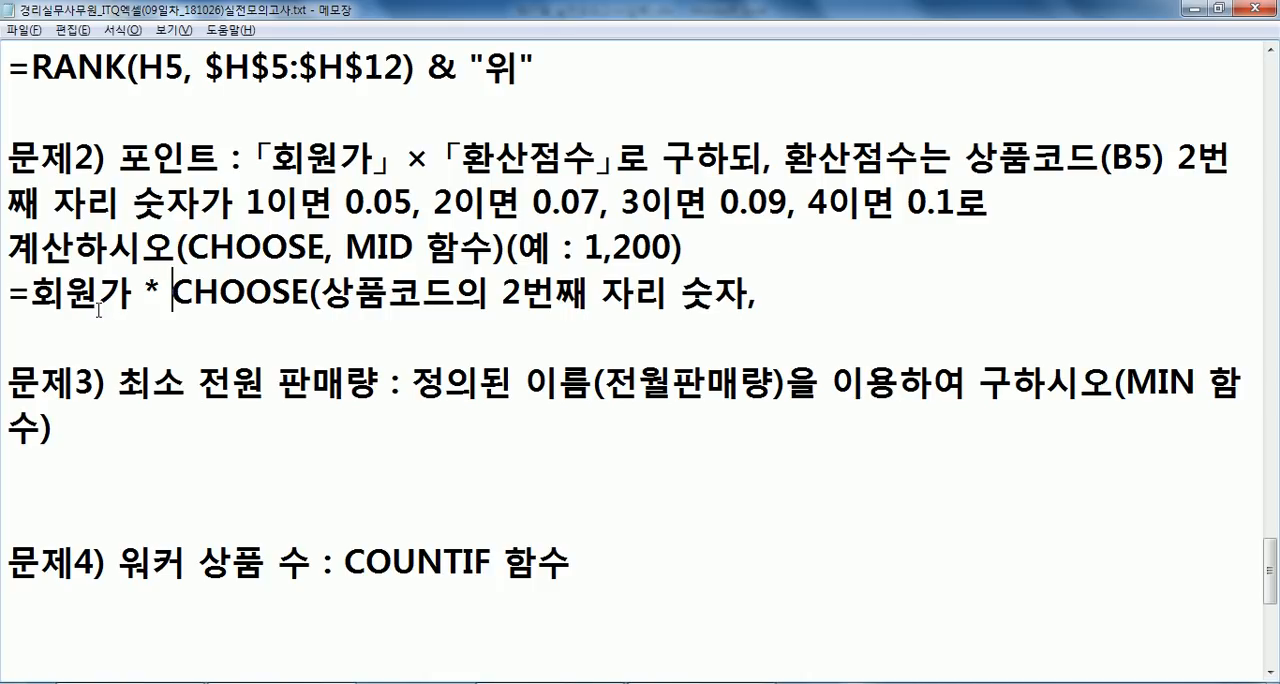
double_click(132, 292)
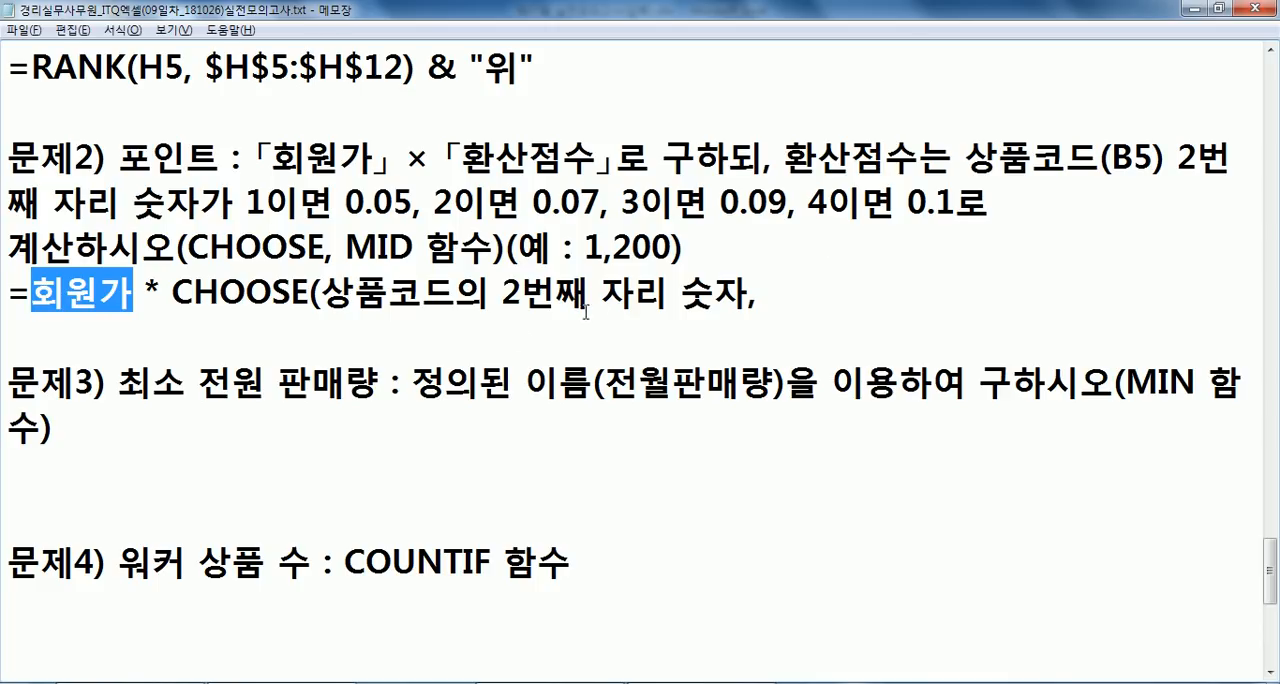
- Complete the CHOOSE outline under problem 2 with the values 0.05, 0.07, 0.09, 0.1 and a closing parenthesis
click(820, 290)
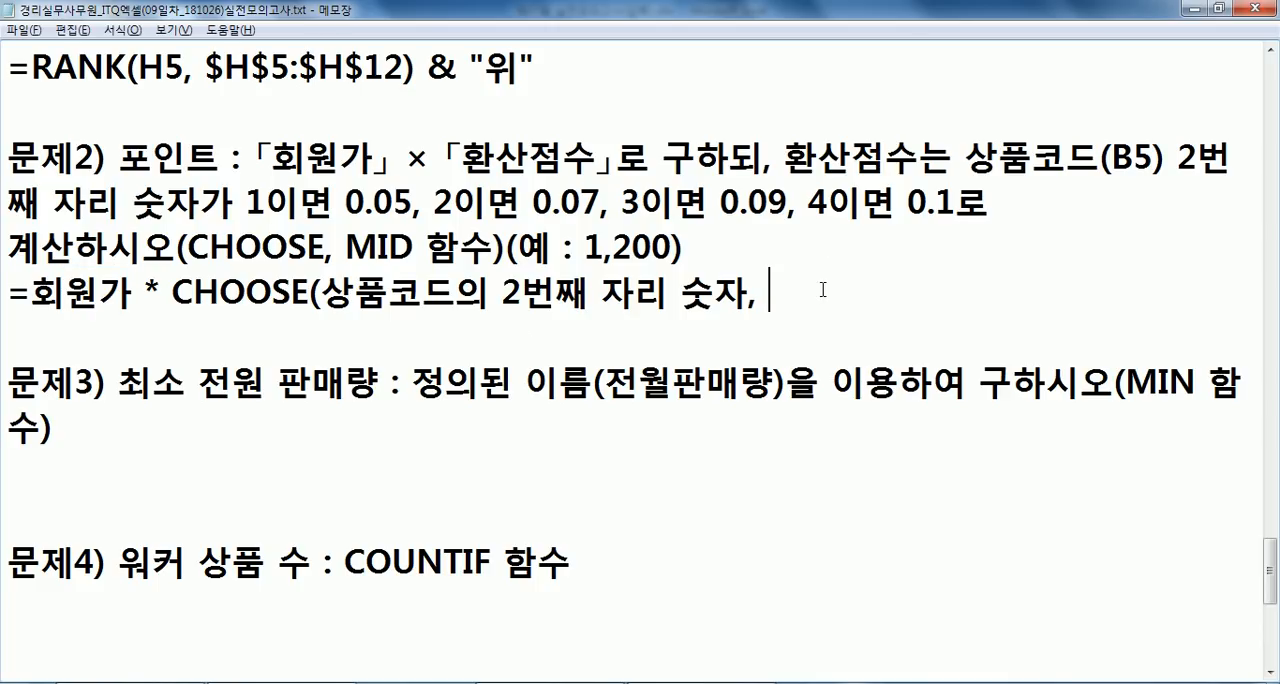
text(0.05, 0.0)
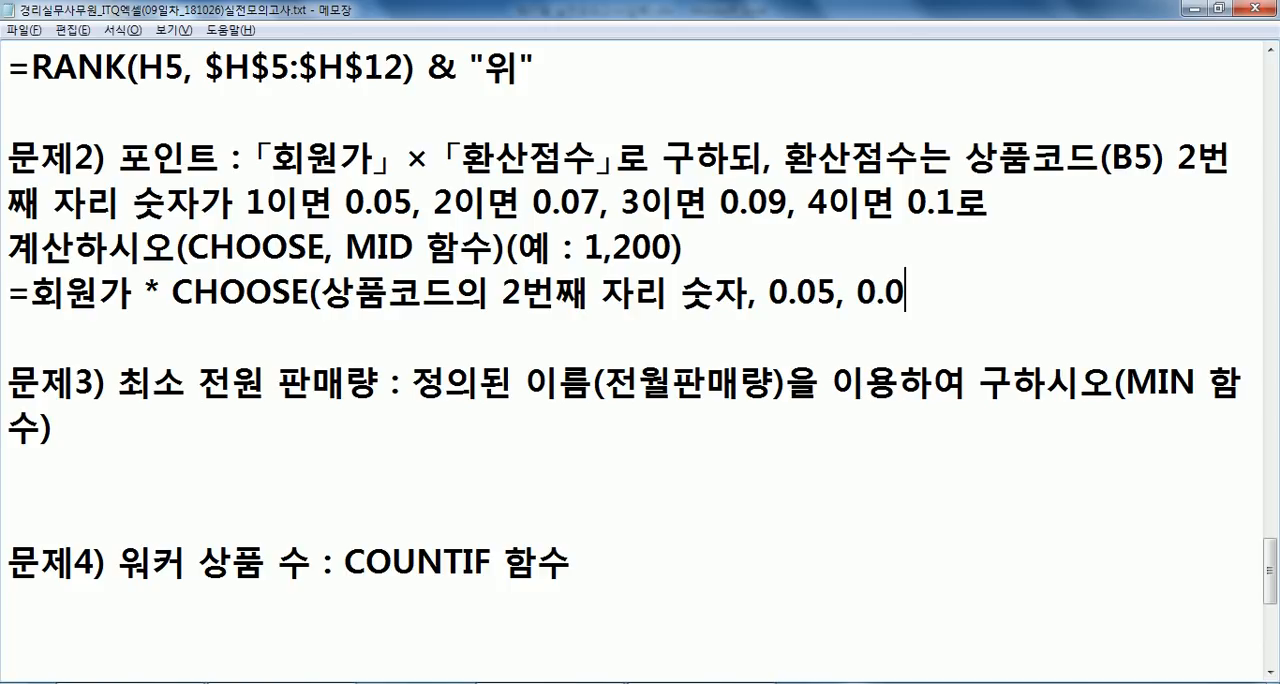
text(7, 0.)
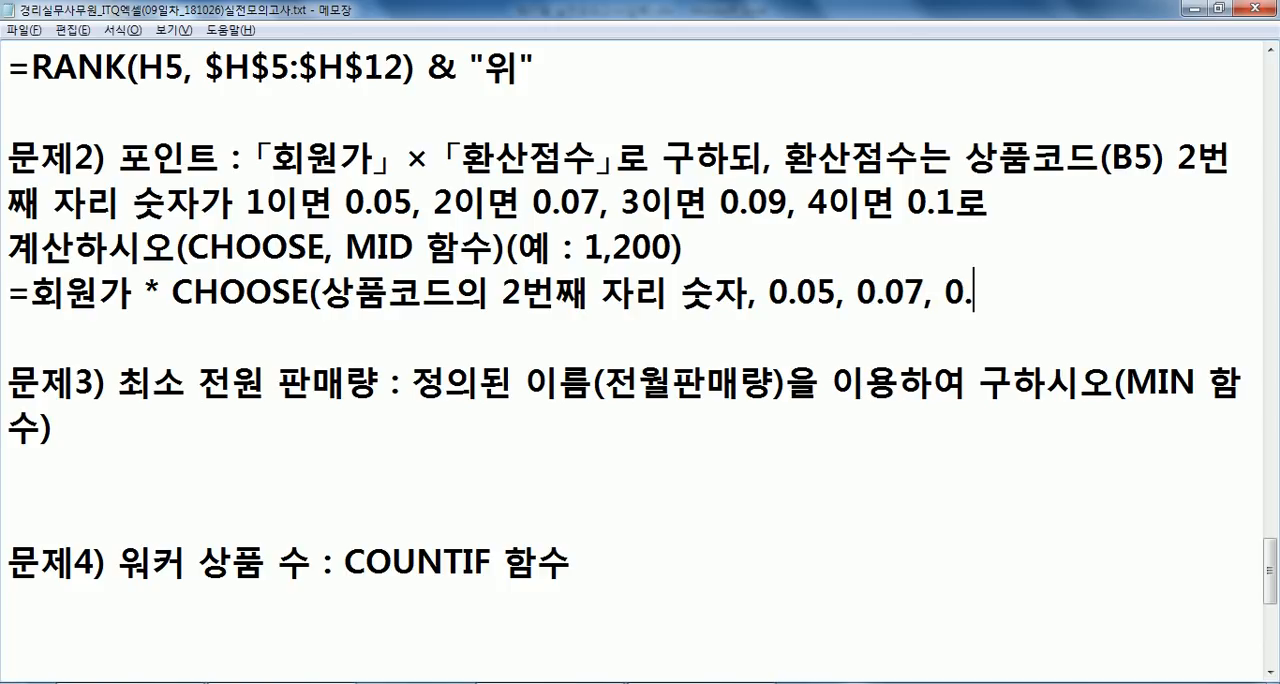
text(09, 0.1)
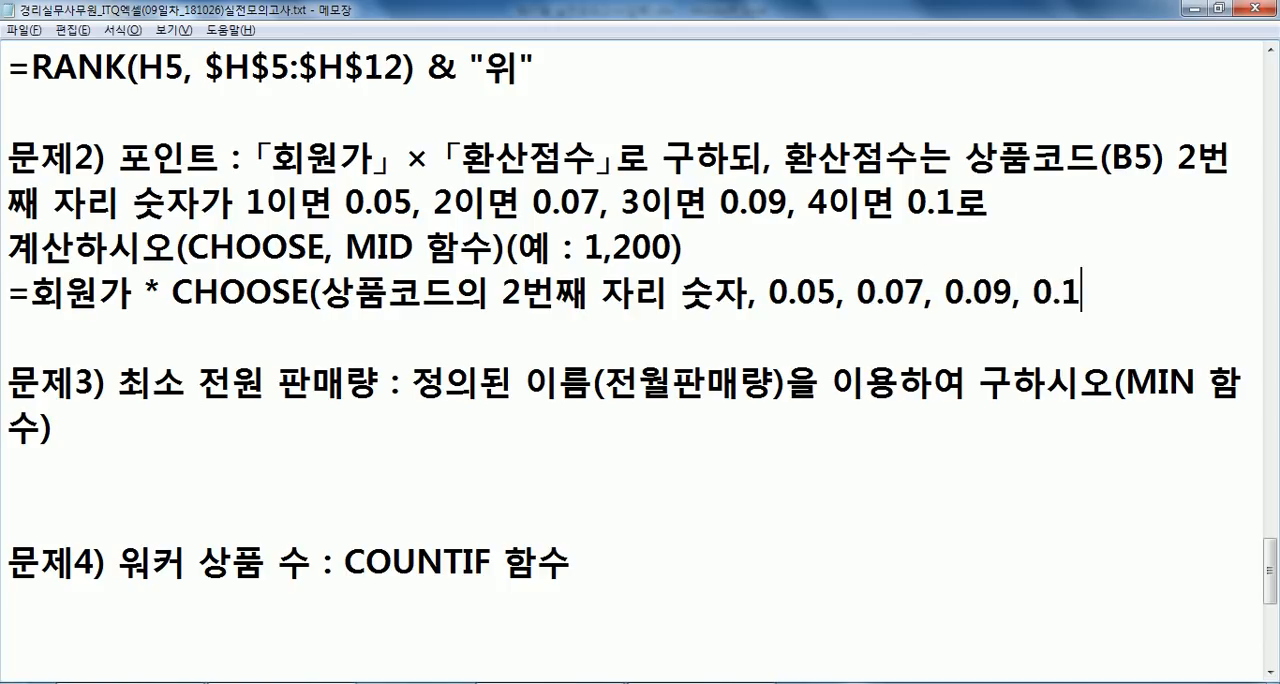
text())
- Check the sales table in Excel, then duplicate the problem 2 outline line in Notepad and replace 회원가 with F5 in the copy
key(alt+Tab)
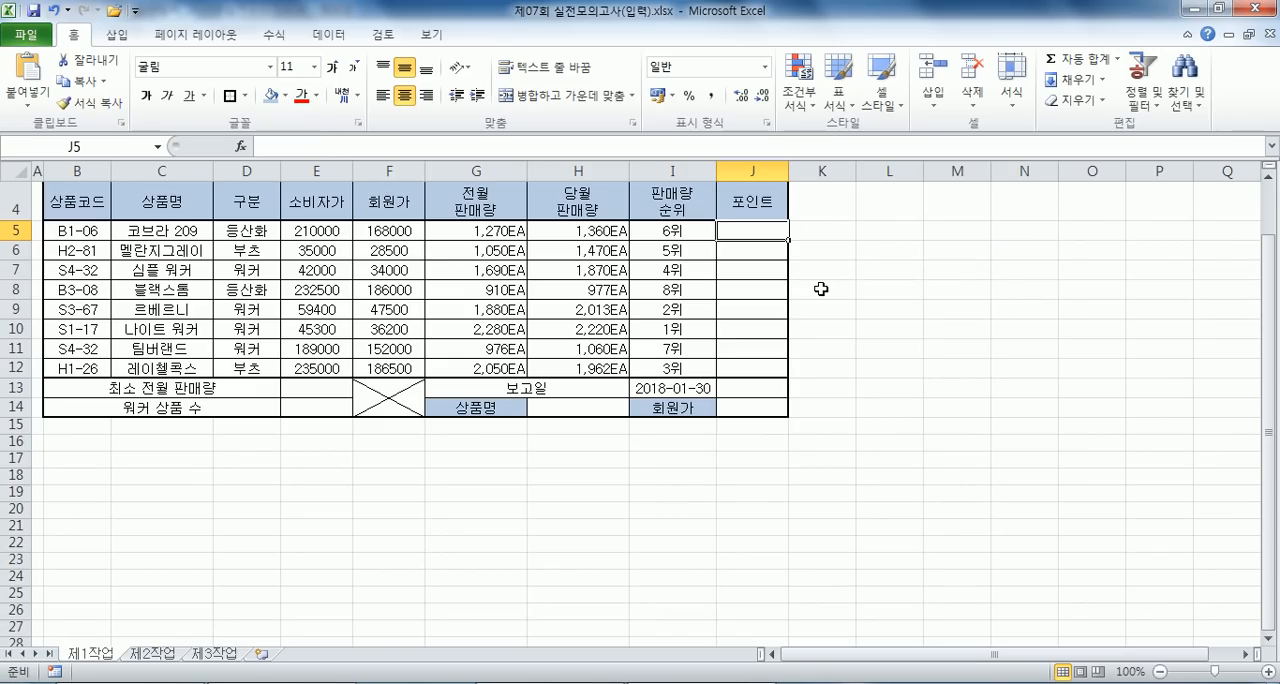
key(alt+Tab)
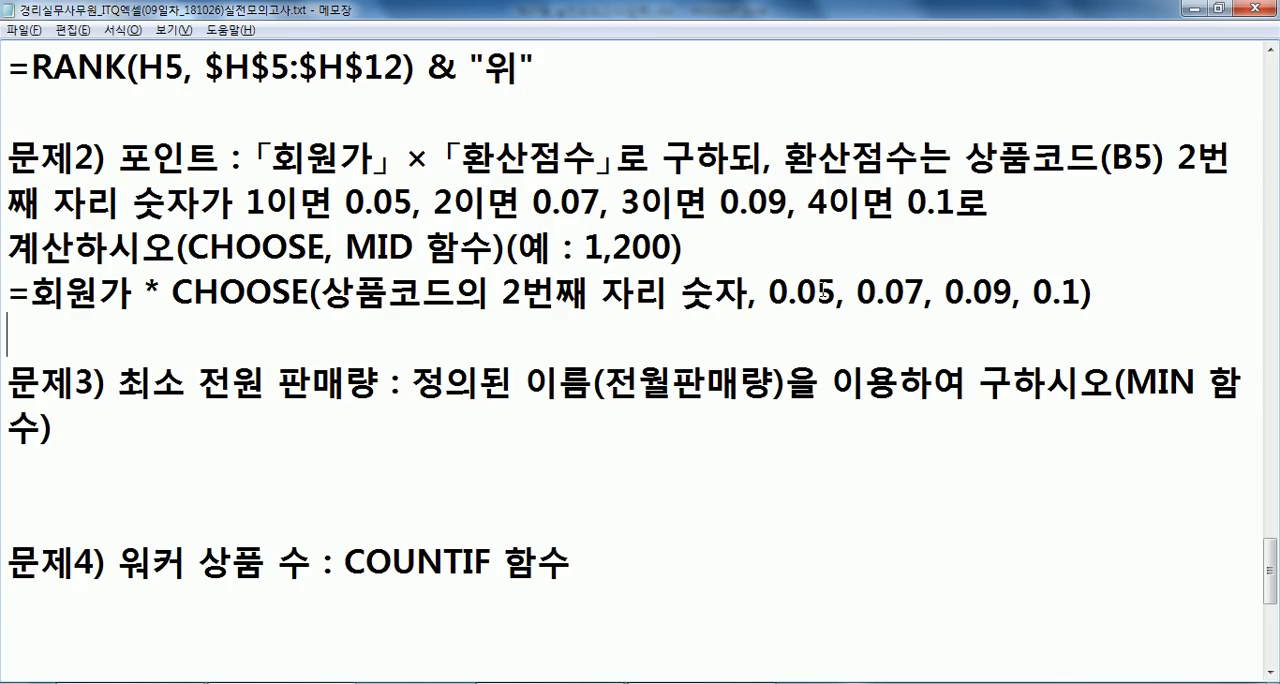
key(shift+Down)
key(ctrl+c)
key(ctrl+v)
key(ctrl+v)
key(Up)
key(Right)
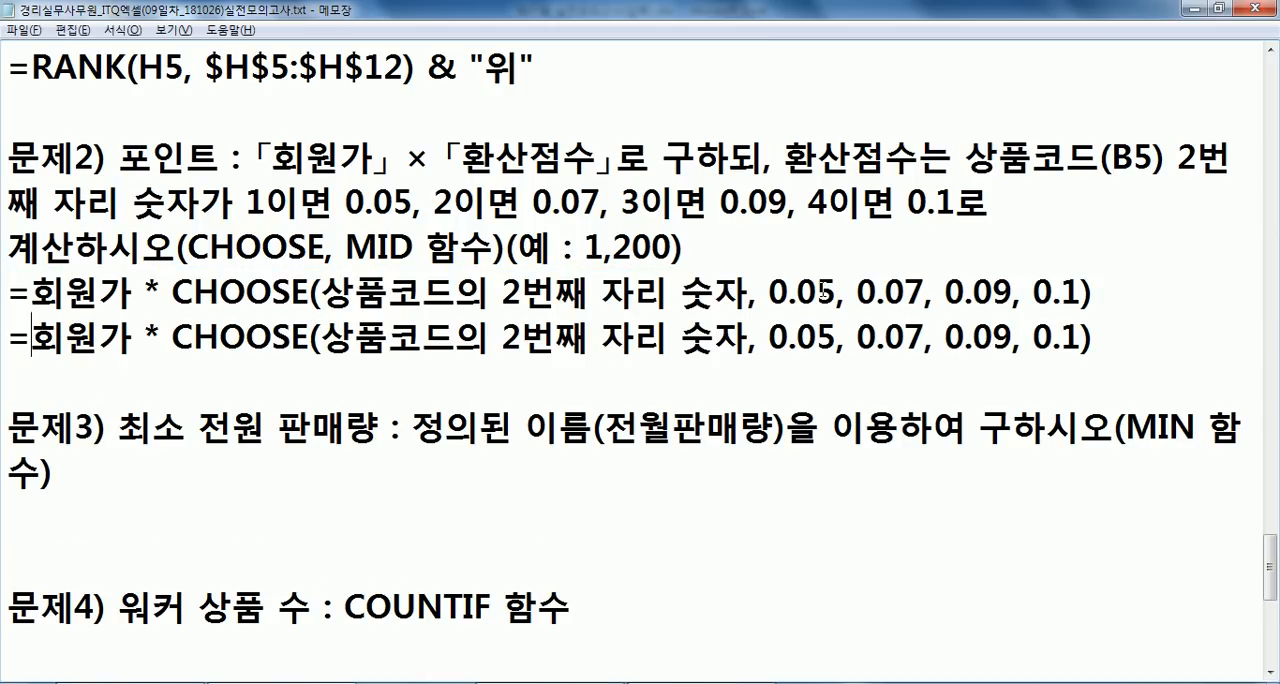
text(G)
key(BackSpace)
text(F5)
key(Delete)
key(Delete)
key(Delete)
- Insert MID( as the first argument of CHOOSE in the copied line and replace 상품코드 with B5
key(Right)
key(Right)
key(Right)
key(Right)
key(Right)
key(Right)
key(Right)
key(Right)
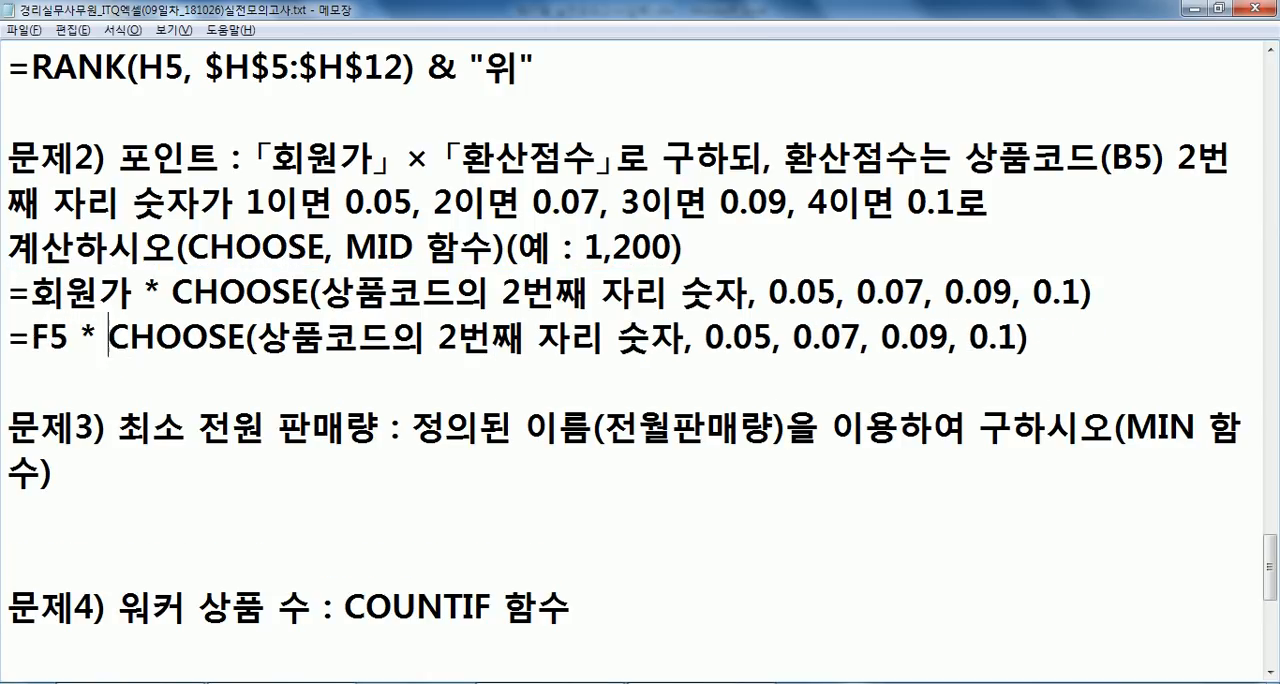
key(Right)
key(Right)
text(MID()
key(Right)
key(Right)
key(Right)
key(Right)
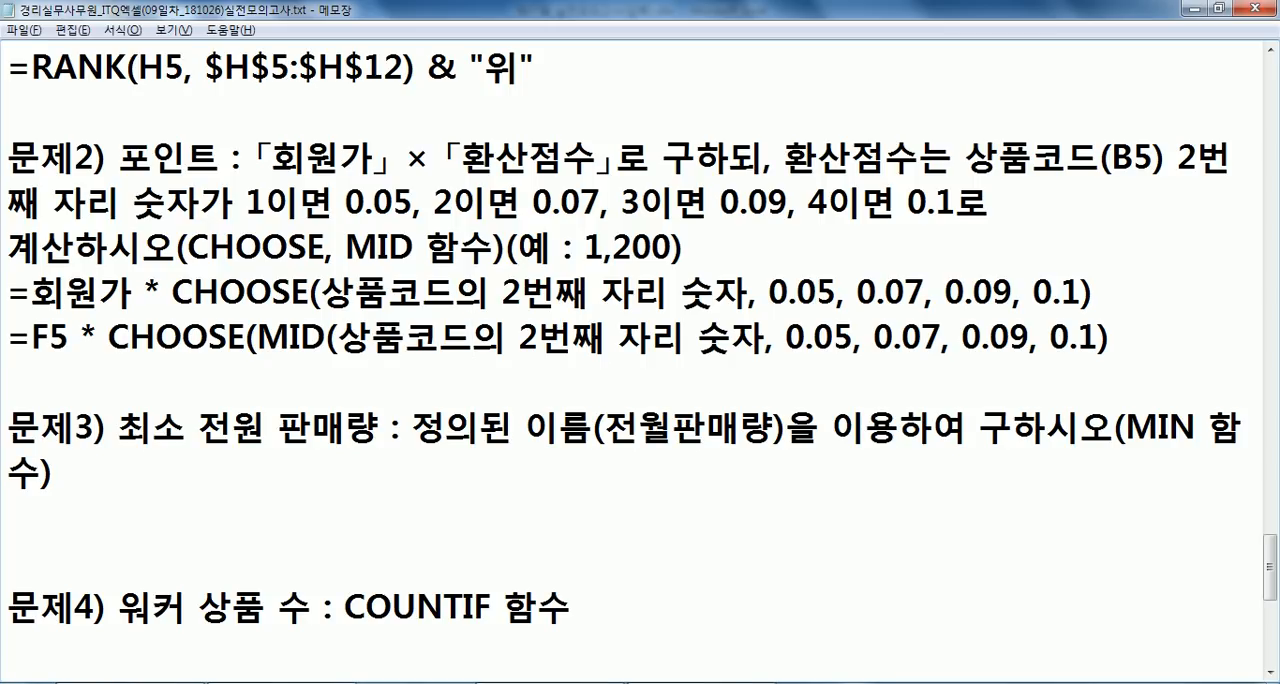
key(BackSpace)
key(BackSpace)
key(BackSpace)
key(BackSpace)
text(B5)
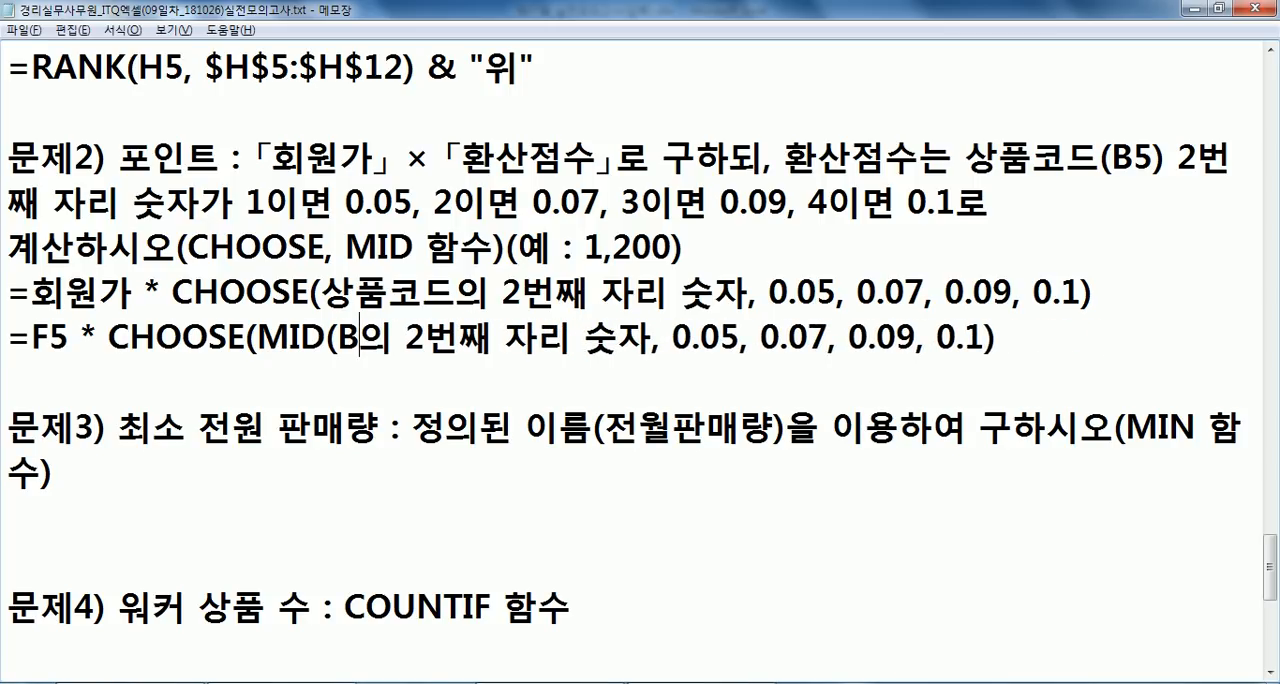
text(, 2, 1))
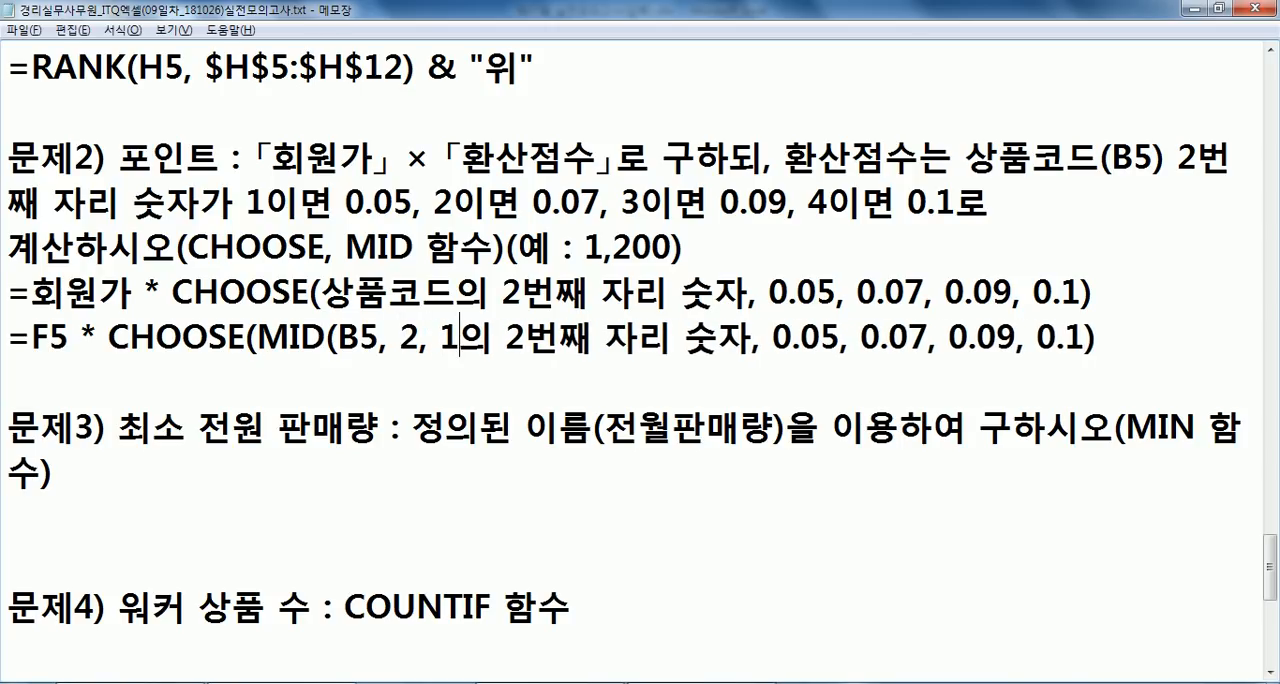
- Finish the MID function with , 2, 1) and remove the leftover wording 의 2번째 자리 숫자, checking it against the outline above
key(Delete)
key(Delete)
key(Delete)
key(Delete)
key(Delete)
key(Delete)
key(Delete)
key(Delete)
key(Delete)
key(Delete)
key(Delete)
drag(320, 293, 664, 292)
double_click(346, 336)
click(504, 292)
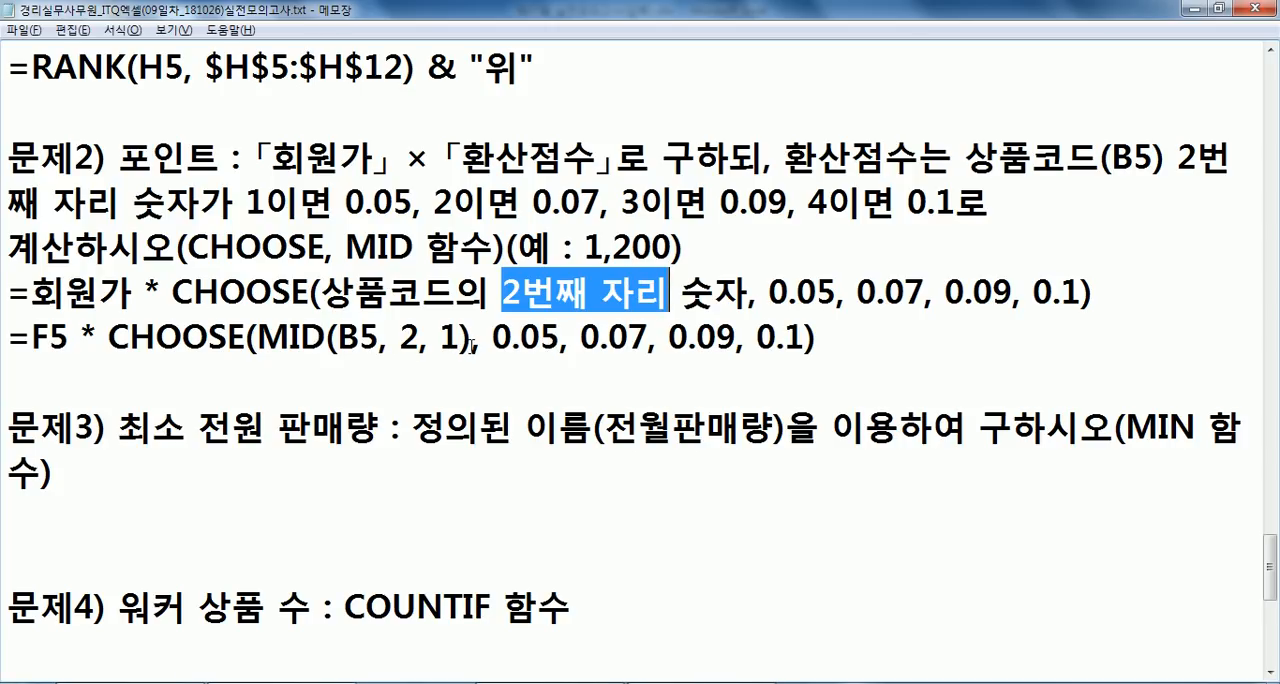
click(326, 336)
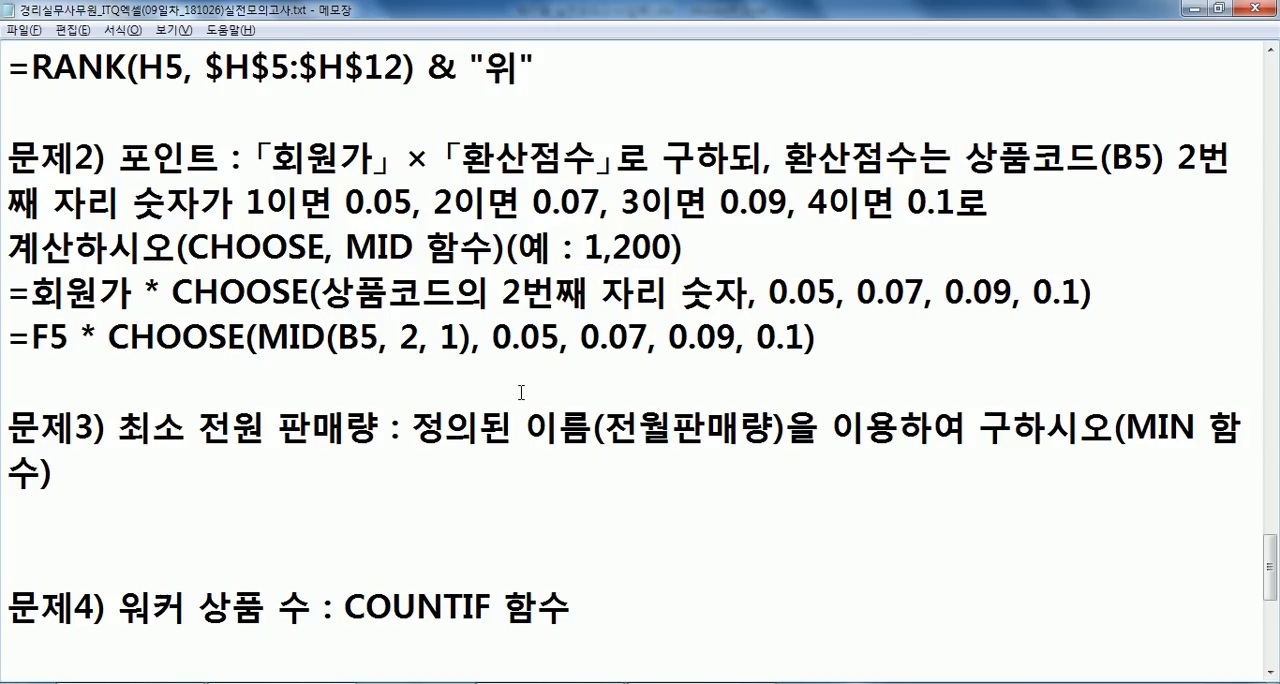
- Copy the finished F5 formula into Excel cell J5, fill it down to J12 and apply the comma style to the range
drag(835, 345, 4, 328)
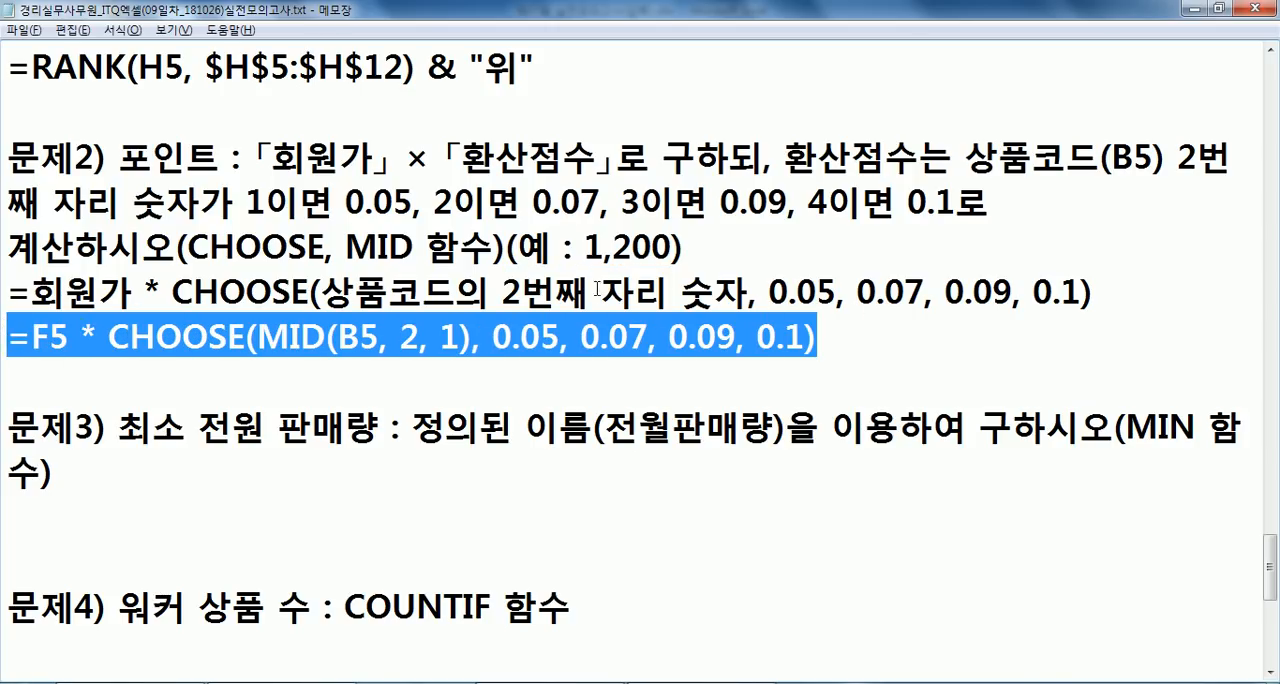
key(ctrl+c)
key(alt+Tab)
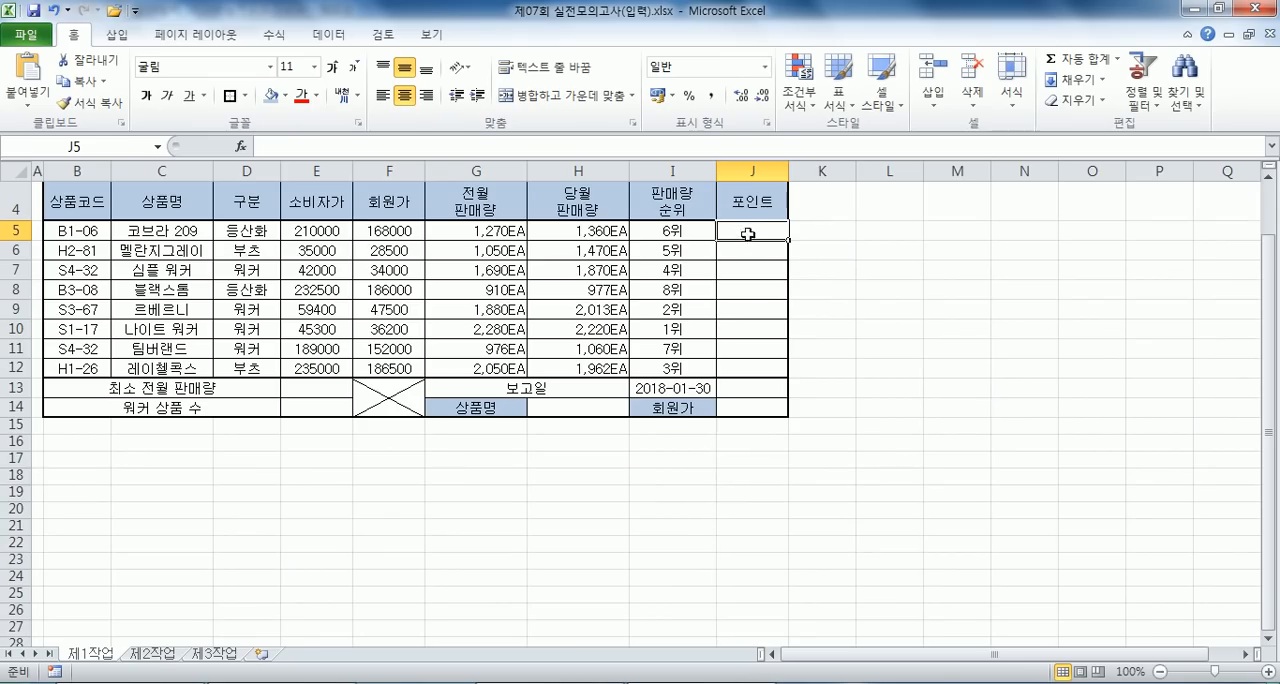
key(ctrl+v)
drag(788, 240, 788, 372)
click(806, 390)
click(810, 456)
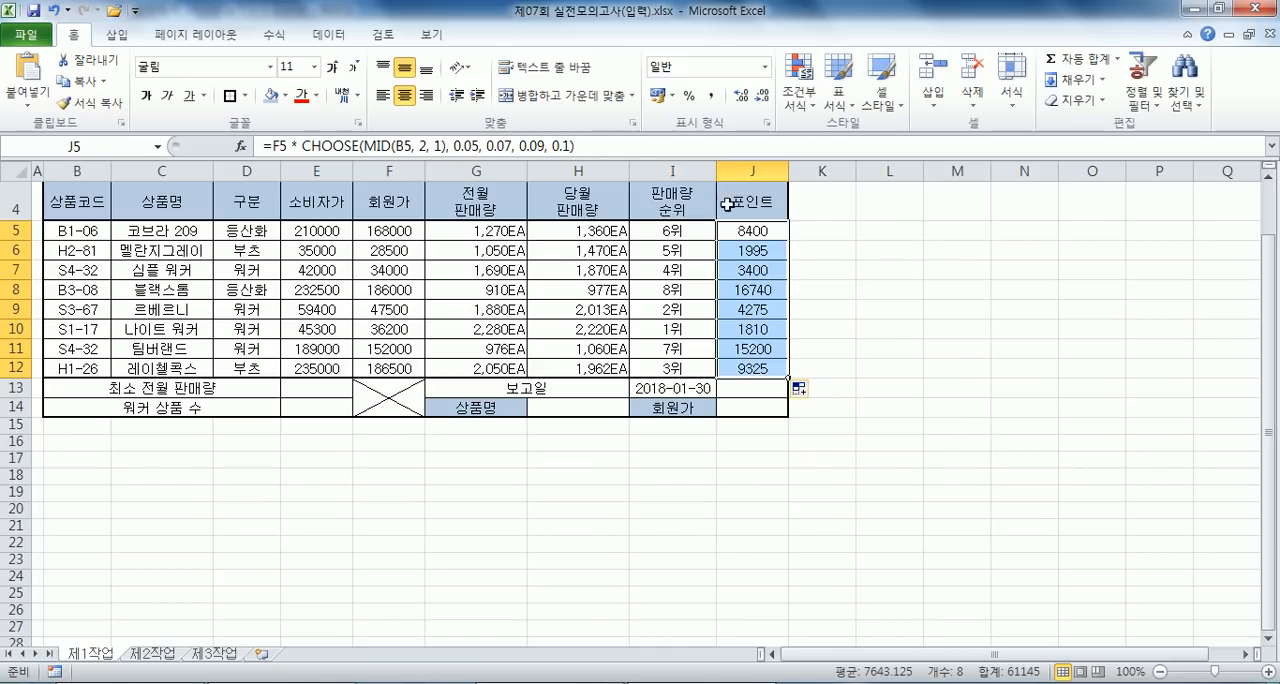
click(712, 95)
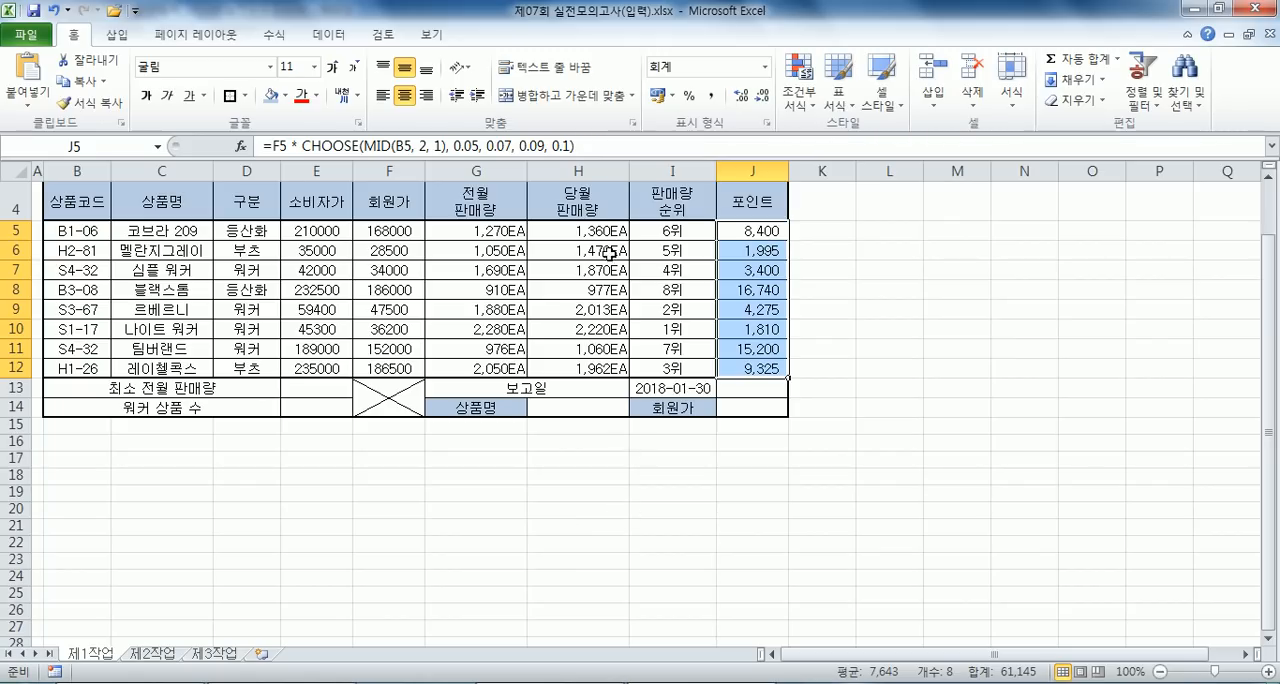
- Write =MIN(전월판매량) under problem 3 in Notepad
key(alt+Tab)
click(256, 371)
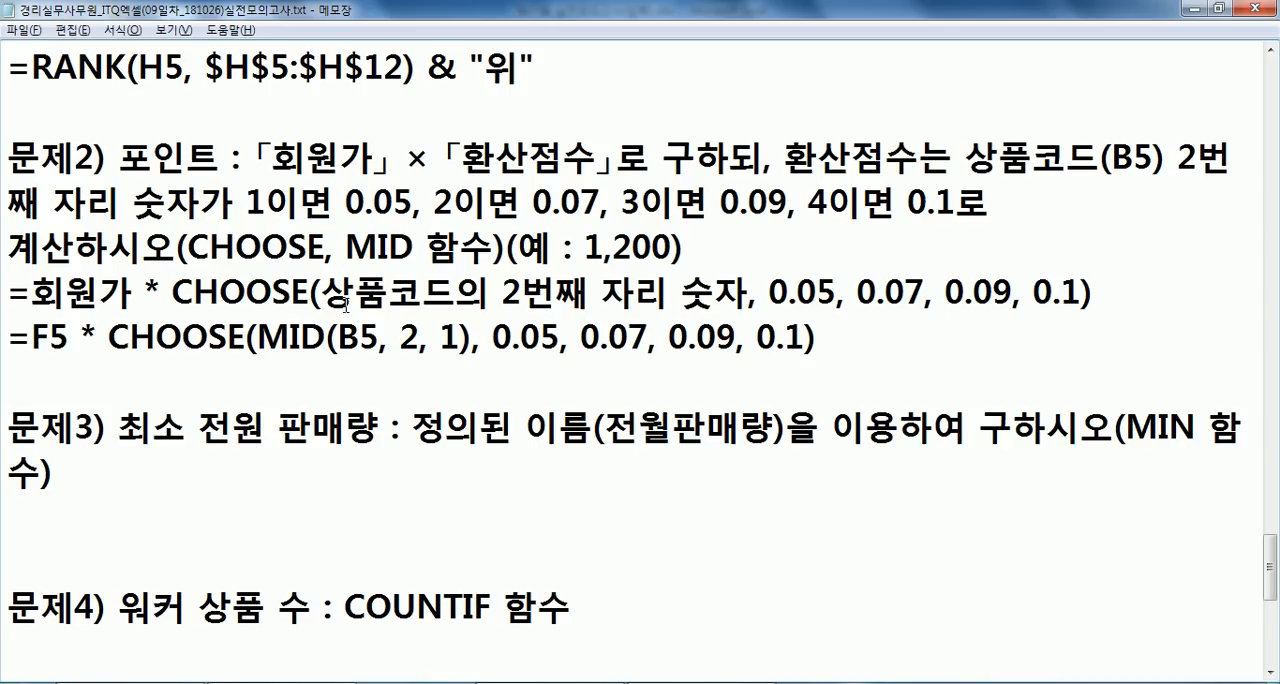
scroll(342, 372, down, 1)
click(198, 372)
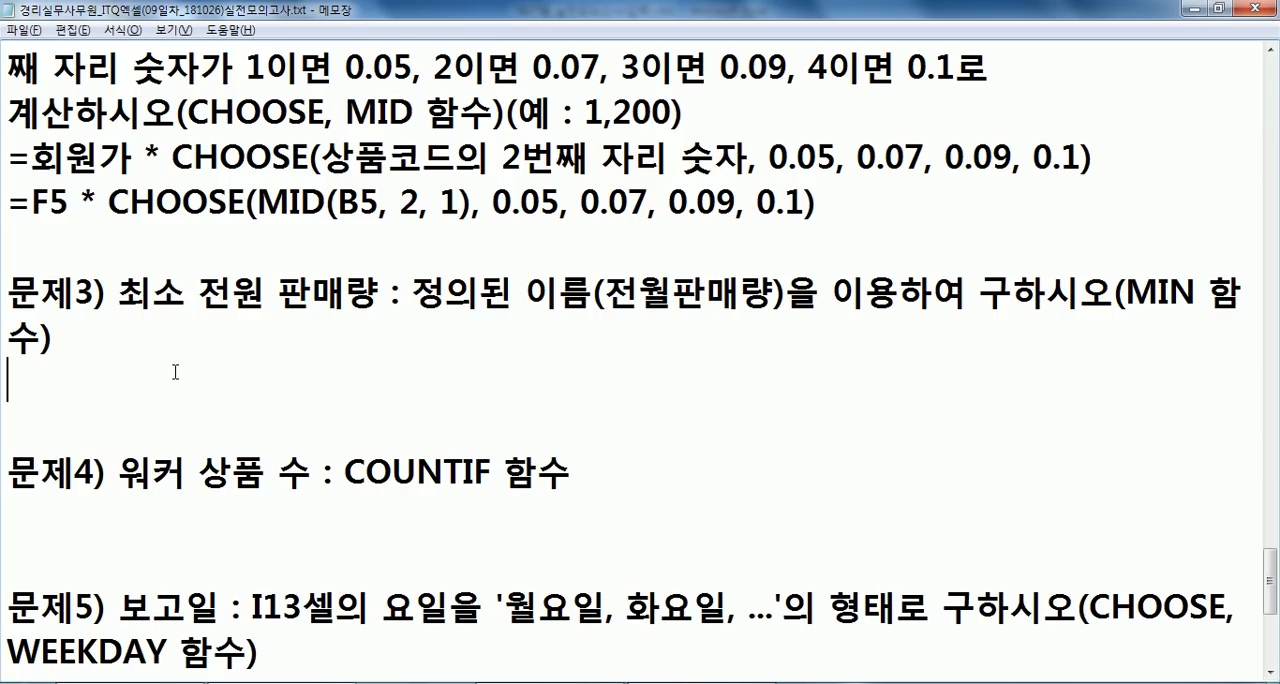
text(=)
text(ㅡㅑ)
key(BackSpace)
key(BackSpace)
key(Hangul)
text(MIN(WJSDN)
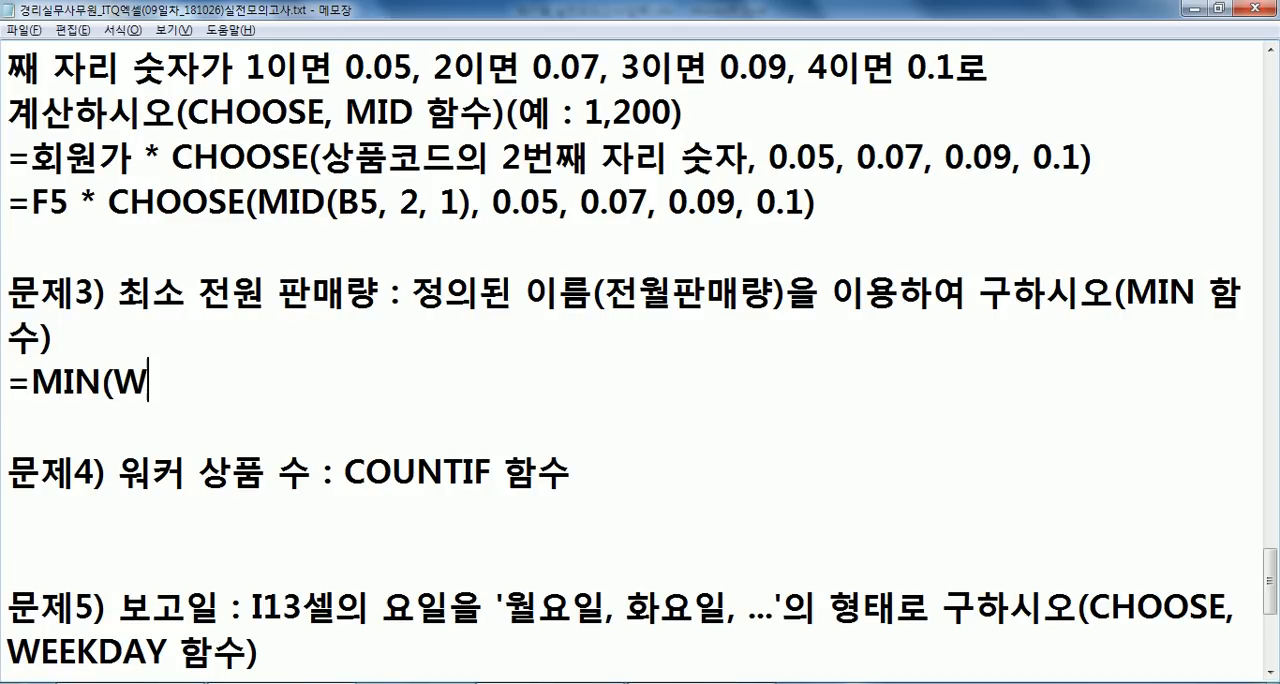
key(BackSpace)
key(BackSpace)
key(BackSpace)
key(BackSpace)
key(BackSpace)
key(Hangul)
text(전월판)
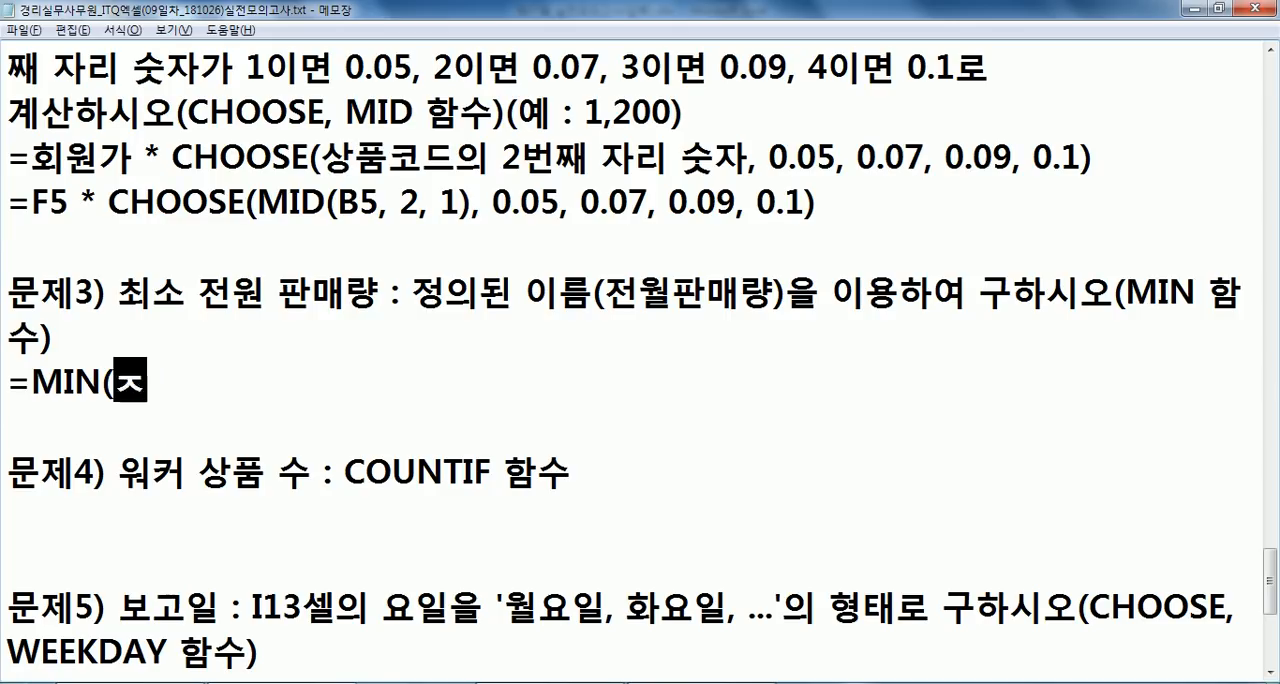
text(매량))
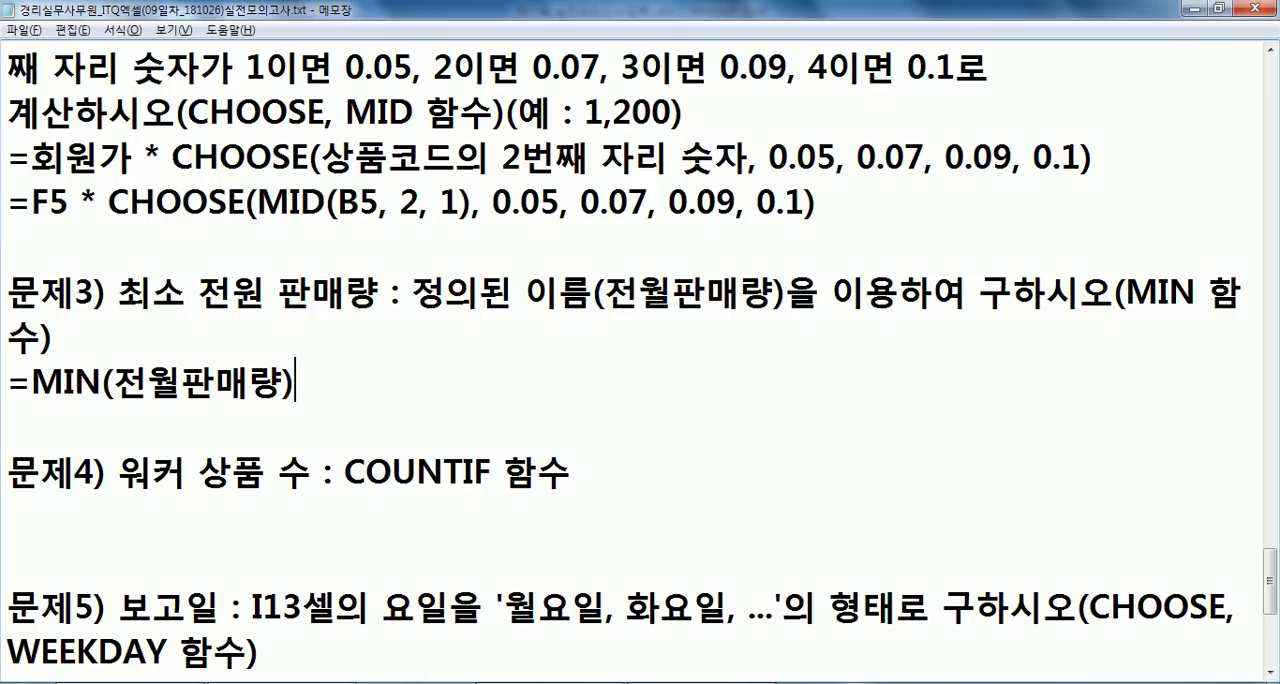
- Copy the MIN formula into Excel cell E13 for the 최소 전월 판매량 row
key(shift+Home)
key(ctrl+c)
key(Down)
key(alt+Tab)
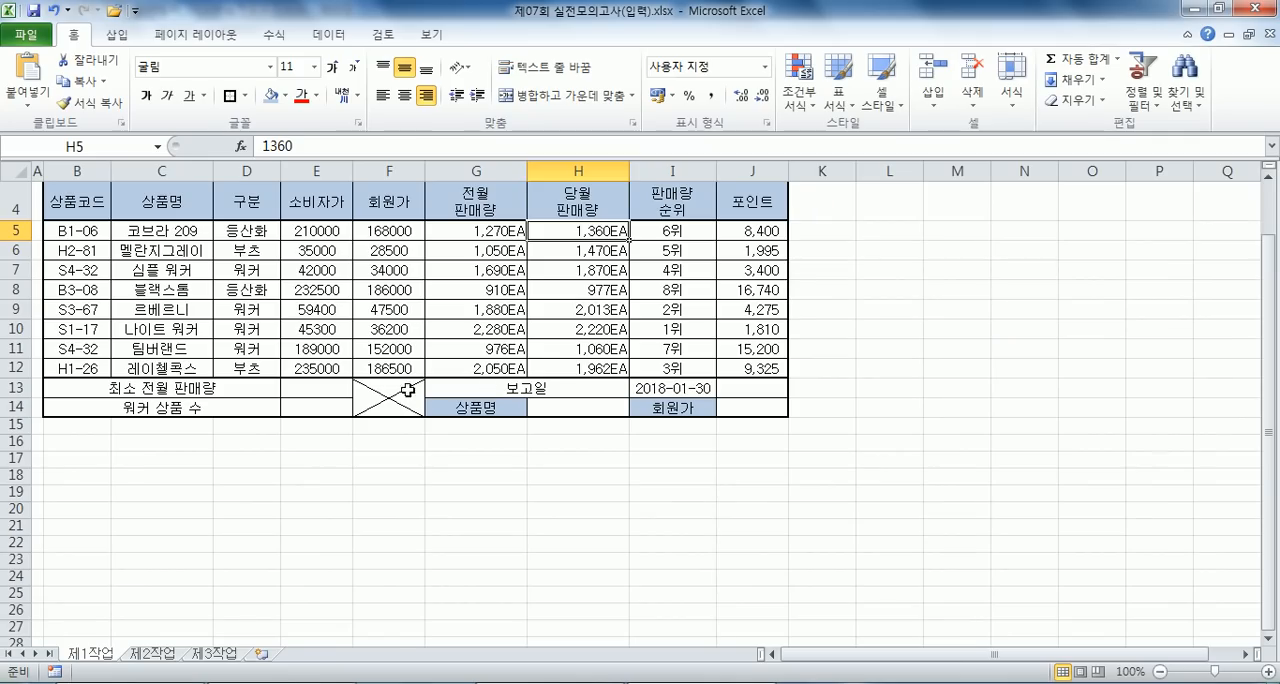
click(316, 389)
key(ctrl+v)
click(326, 411)
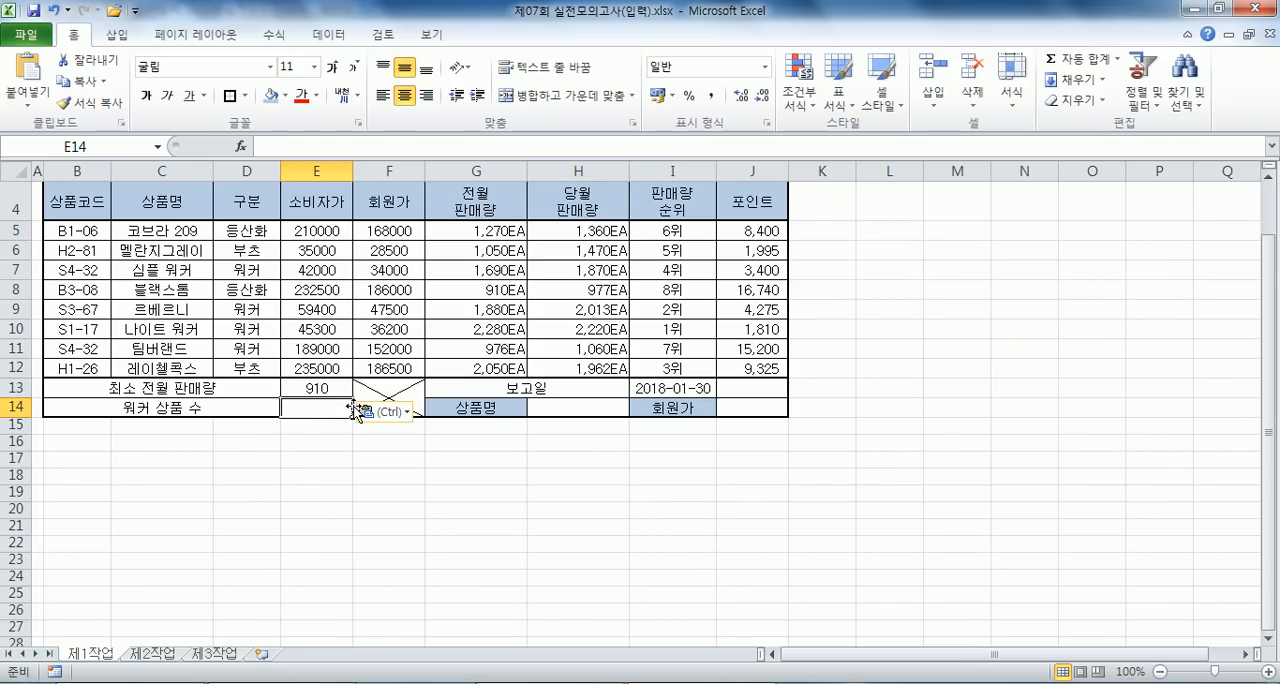
- Check the 구분 column D5:D12 in Excel, then write 구분 항목에서 "워커"의 수를 계산 under problem 4 in Notepad
key(alt+Tab)
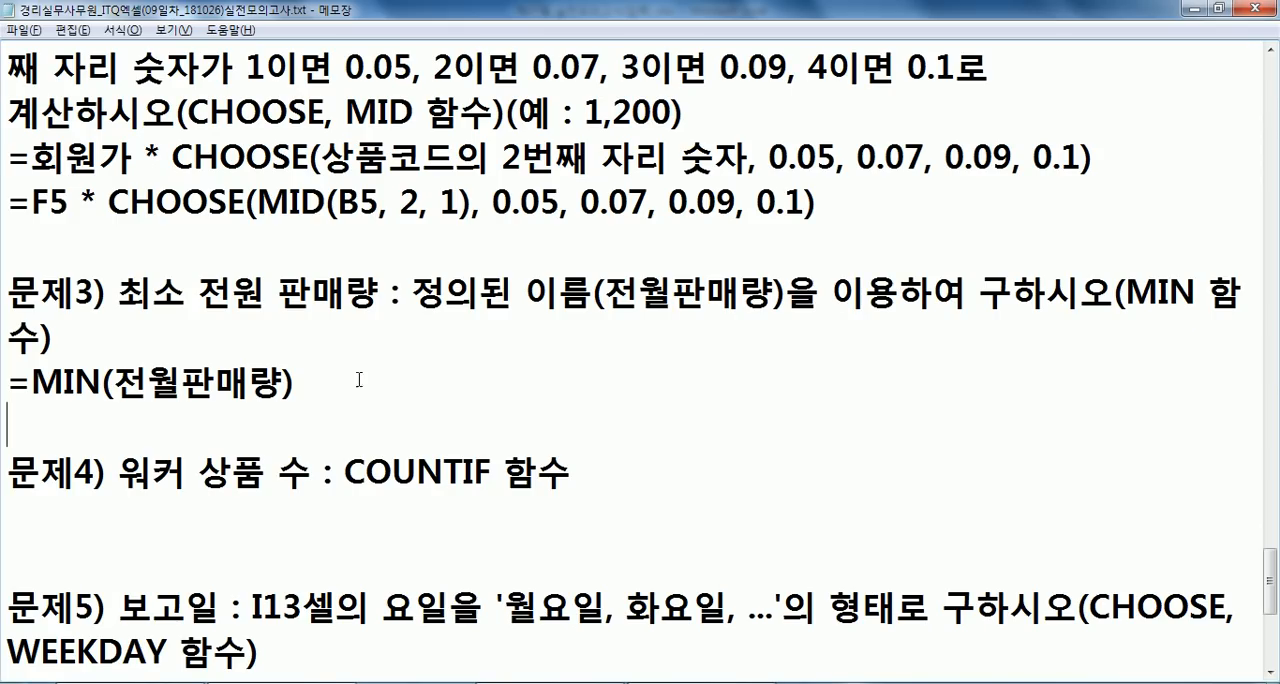
scroll(354, 417, down, 1)
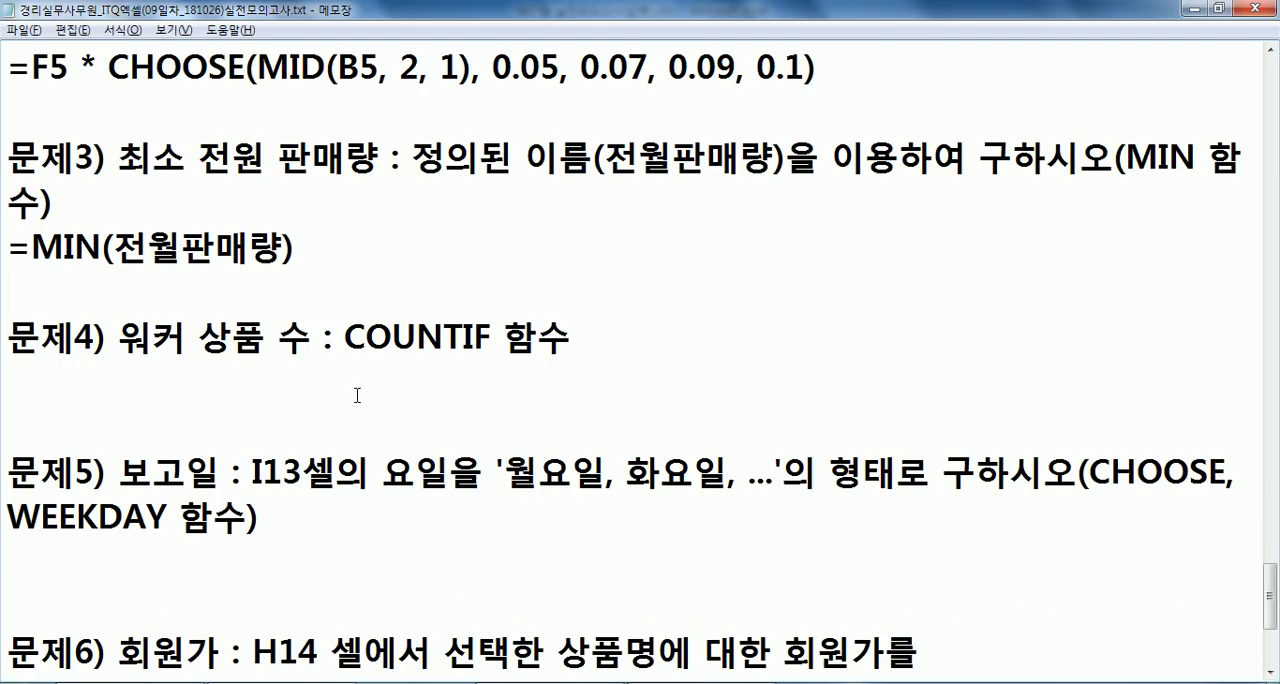
key(alt+Tab)
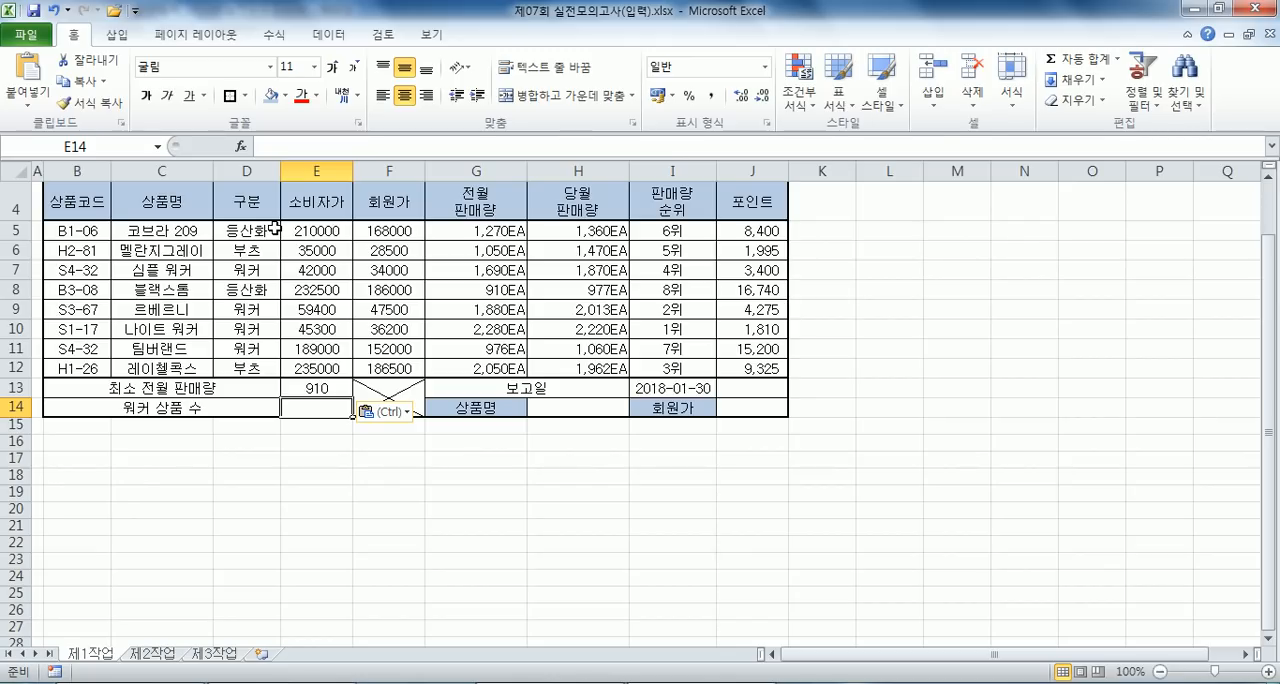
key(alt+Tab)
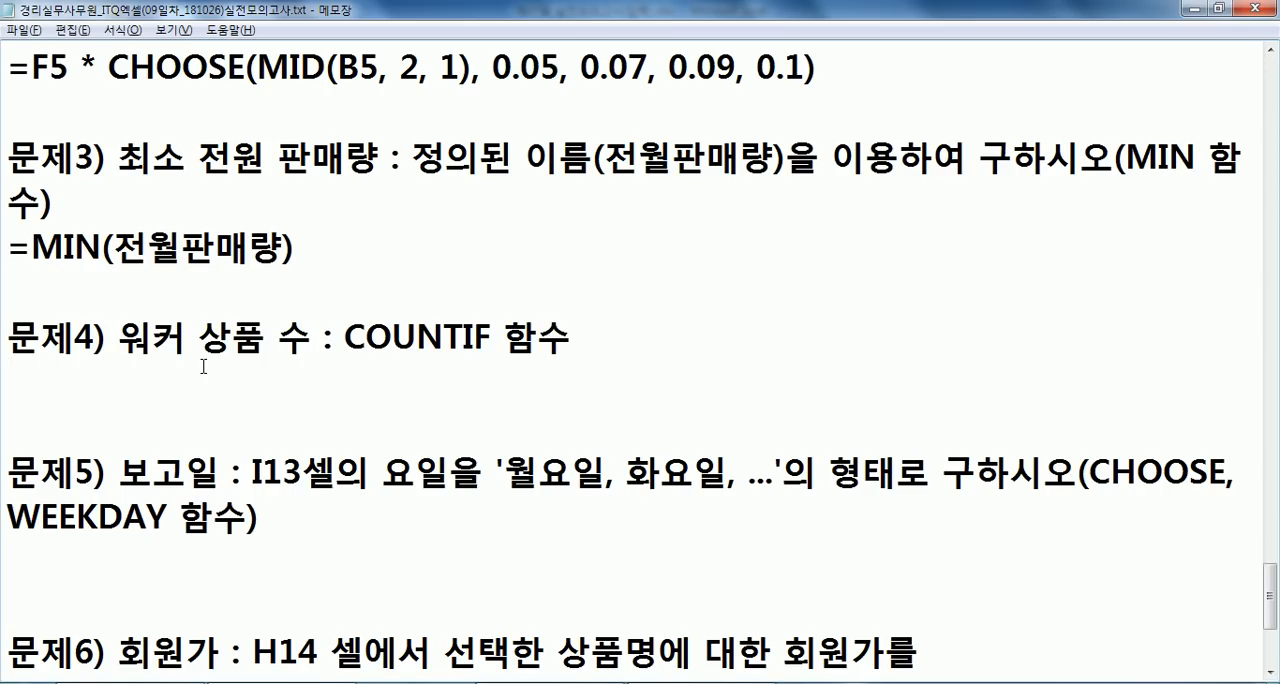
key(alt+Tab)
drag(246, 230, 246, 366)
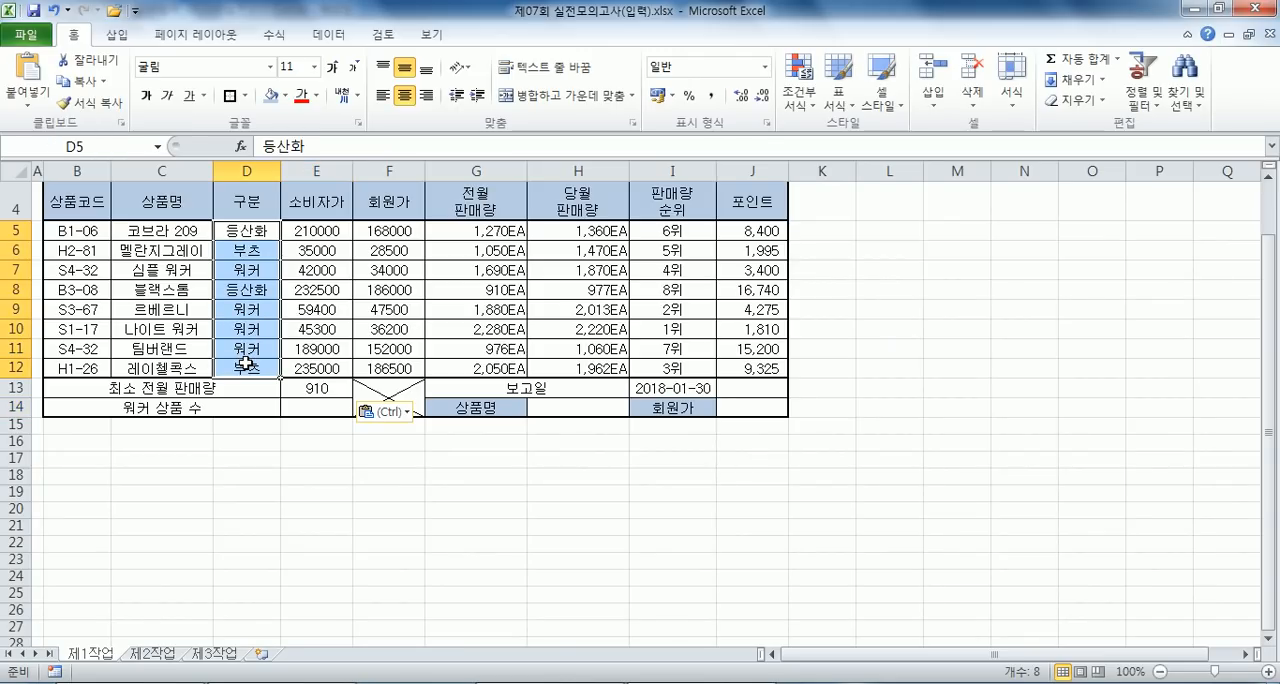
key(alt+Tab)
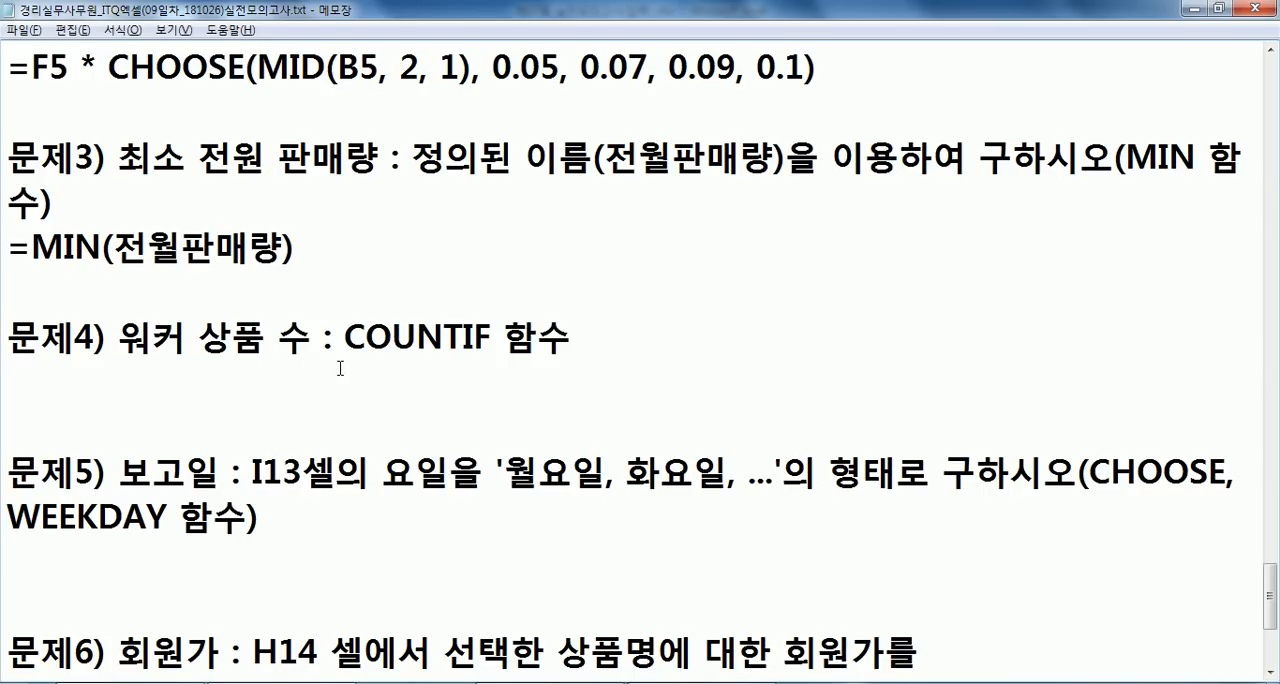
text(구분 항)
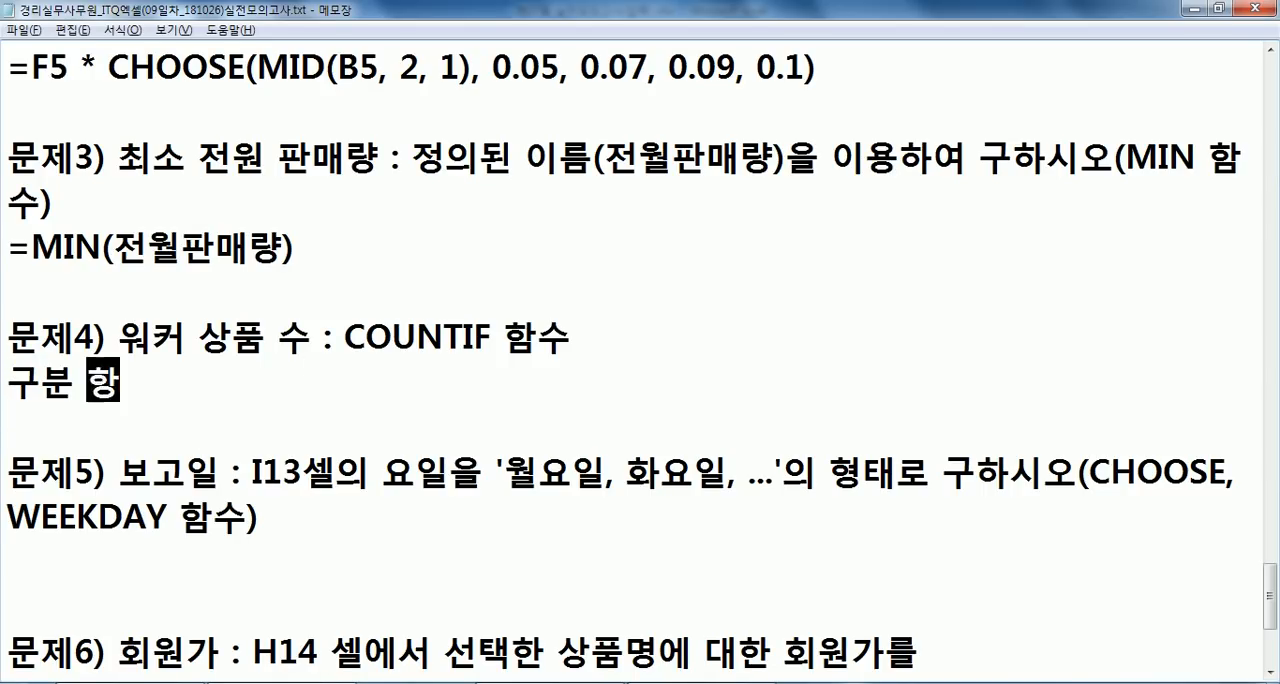
text(목에서 "우)
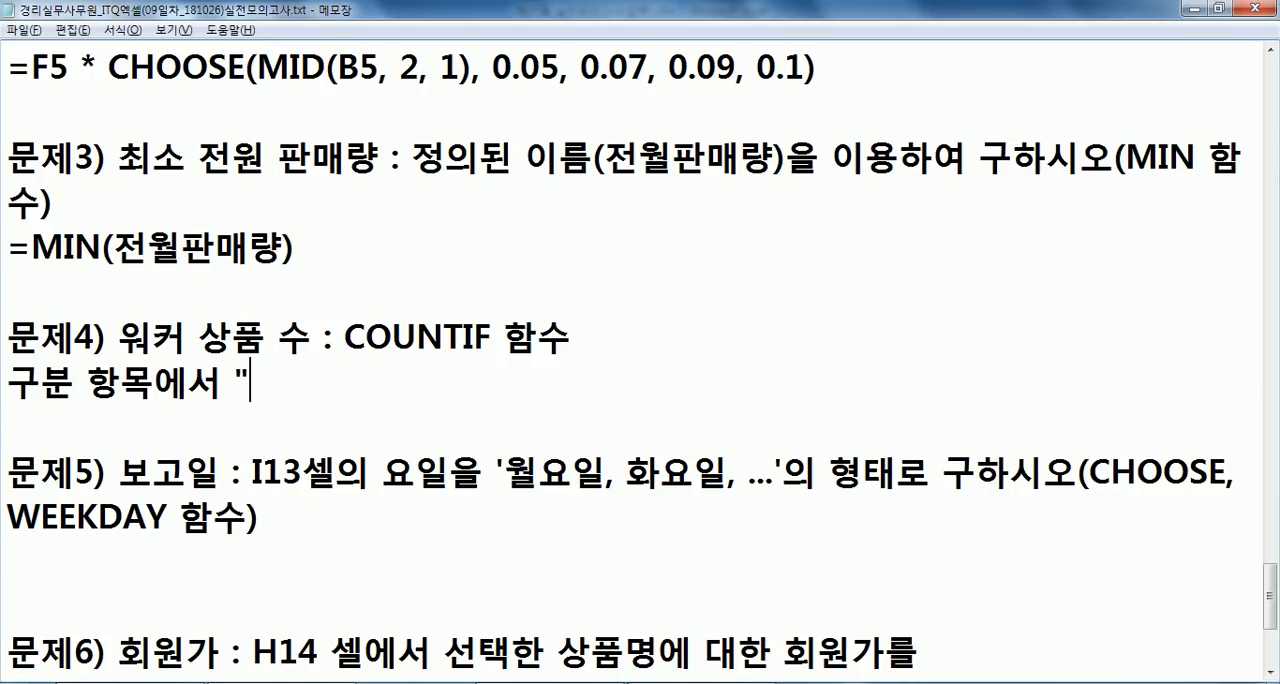
text(커"의 )
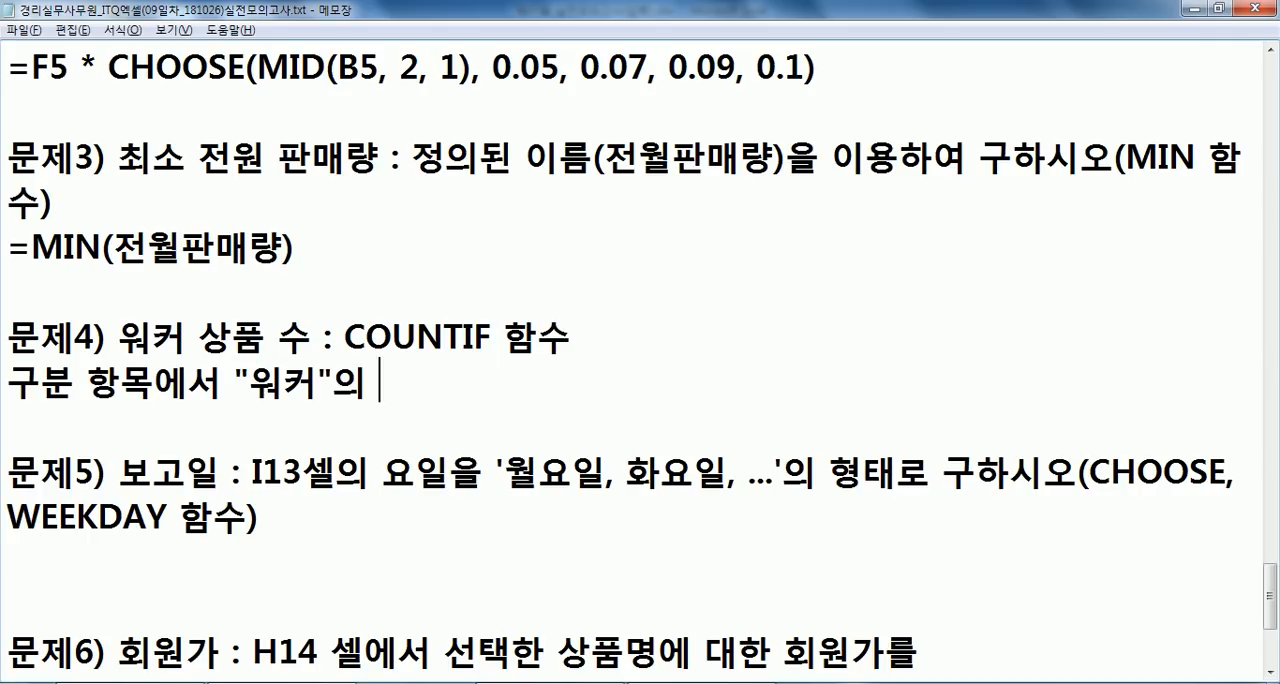
text(술를 계산)
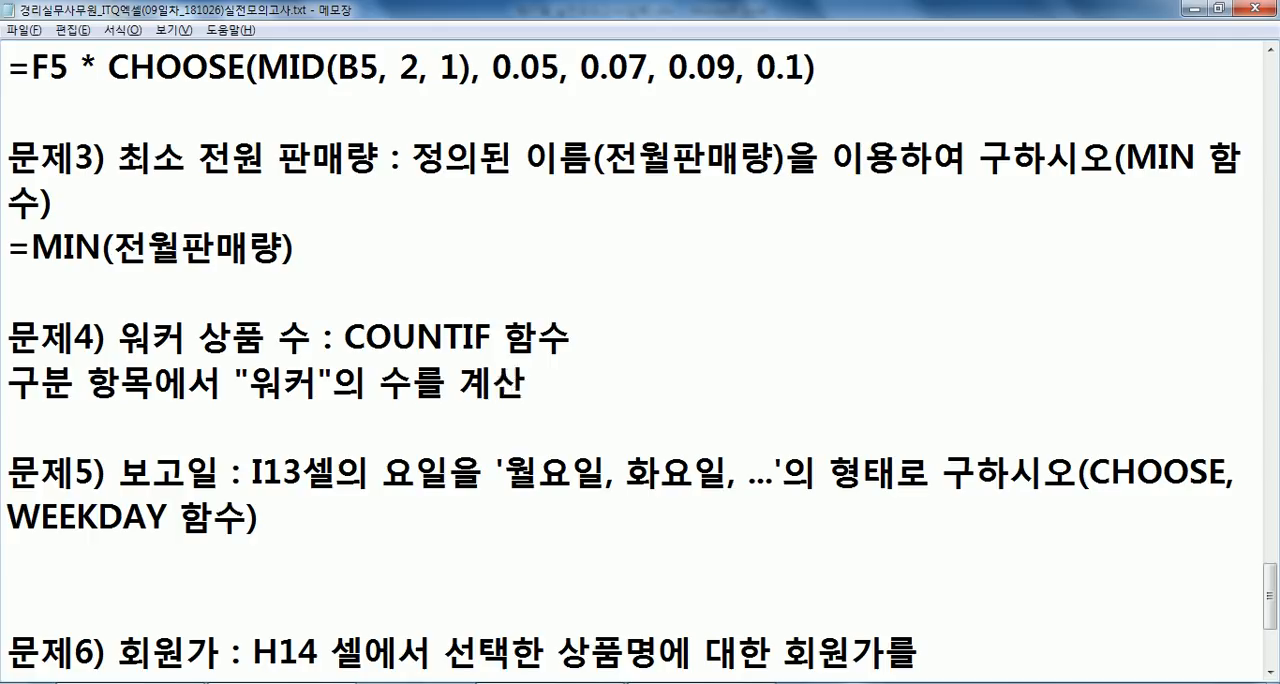
- Insert the cell range (D5:D12) right after 구분 in the explanation line under problem 4
key(Home)
key(Right)
key(Right)
key(alt+Tab)
key(alt+Tab)
text((D5:D12)
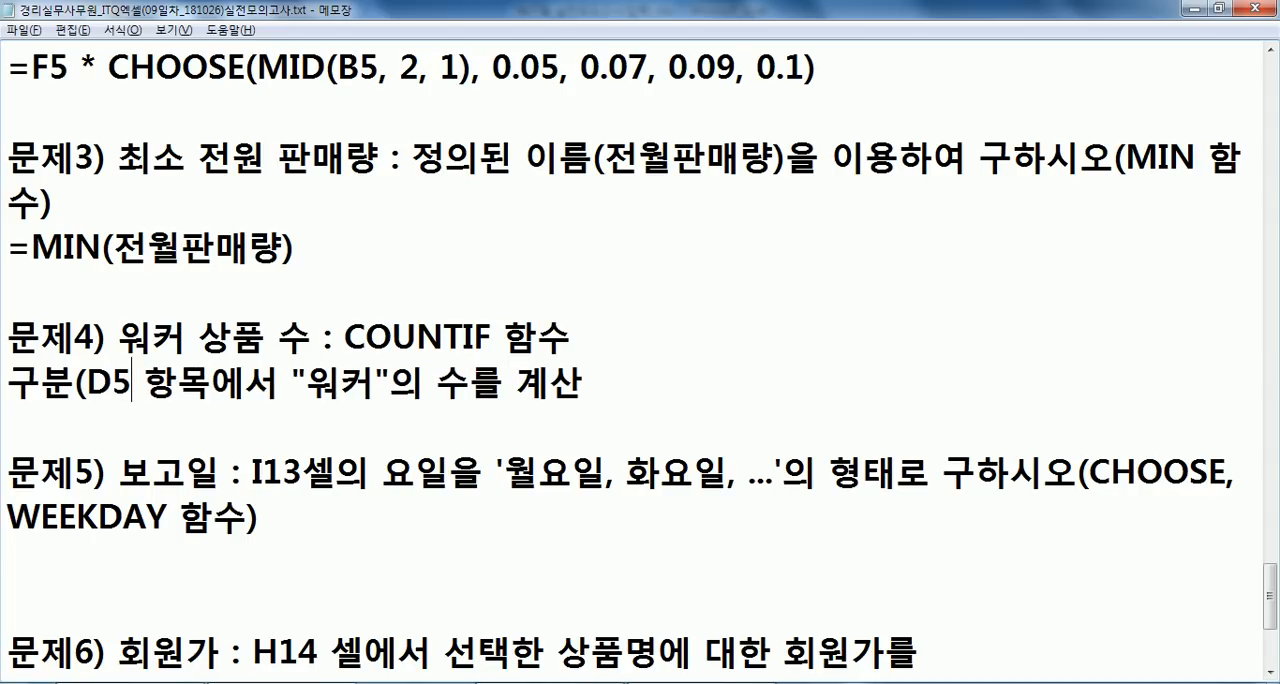
text())
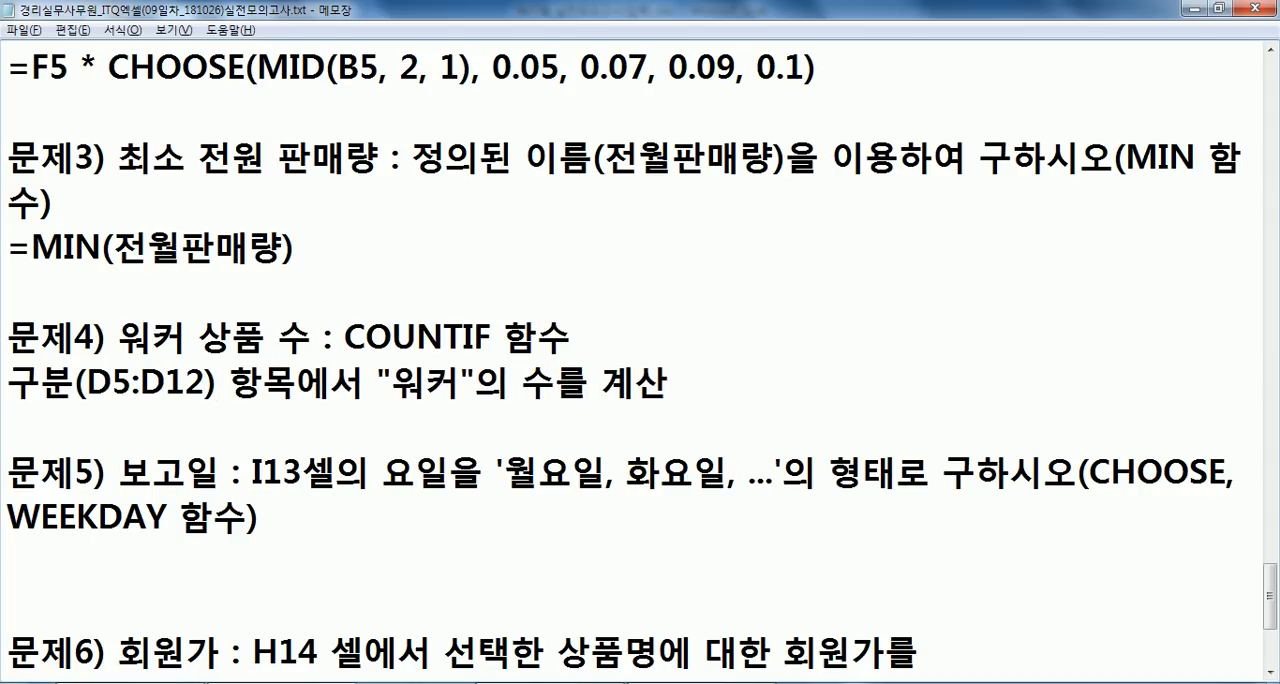
- Write the syntax line =COUNTIF(범위, 조건) below the problem 4 explanation
key(End)
key(Return)
key(Return)
key(Up)
key(Up)
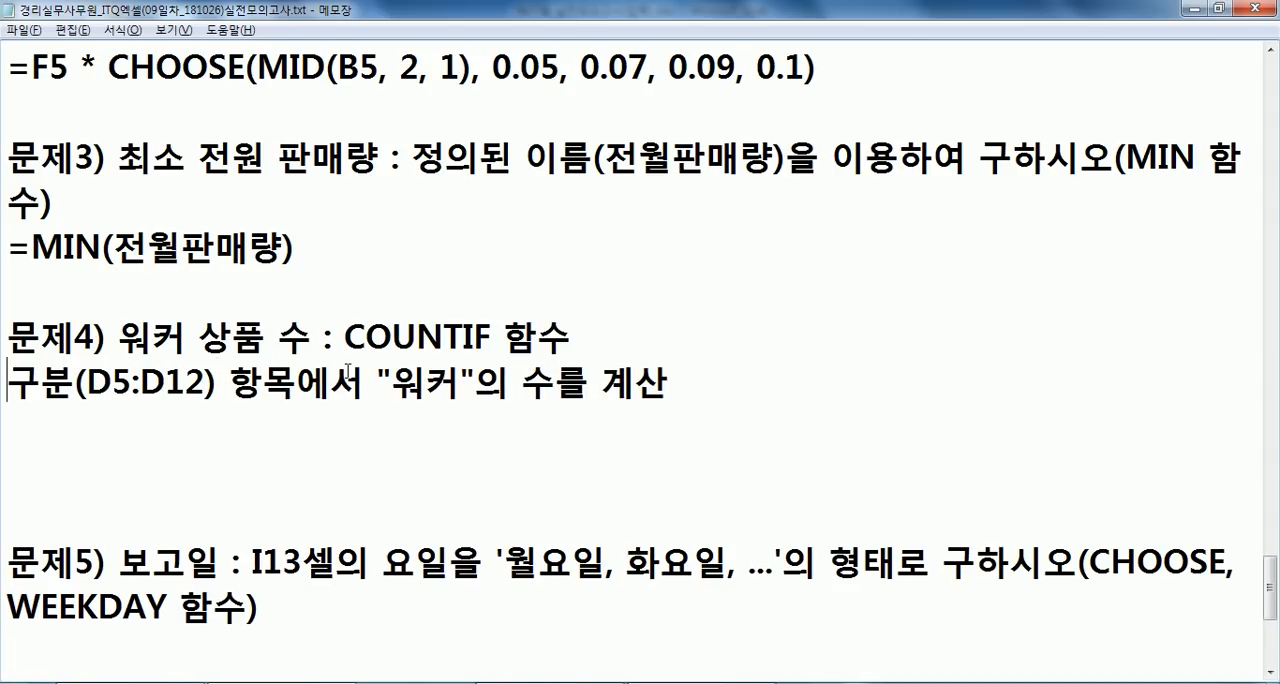
text(=)
scroll(309, 324, down, 1)
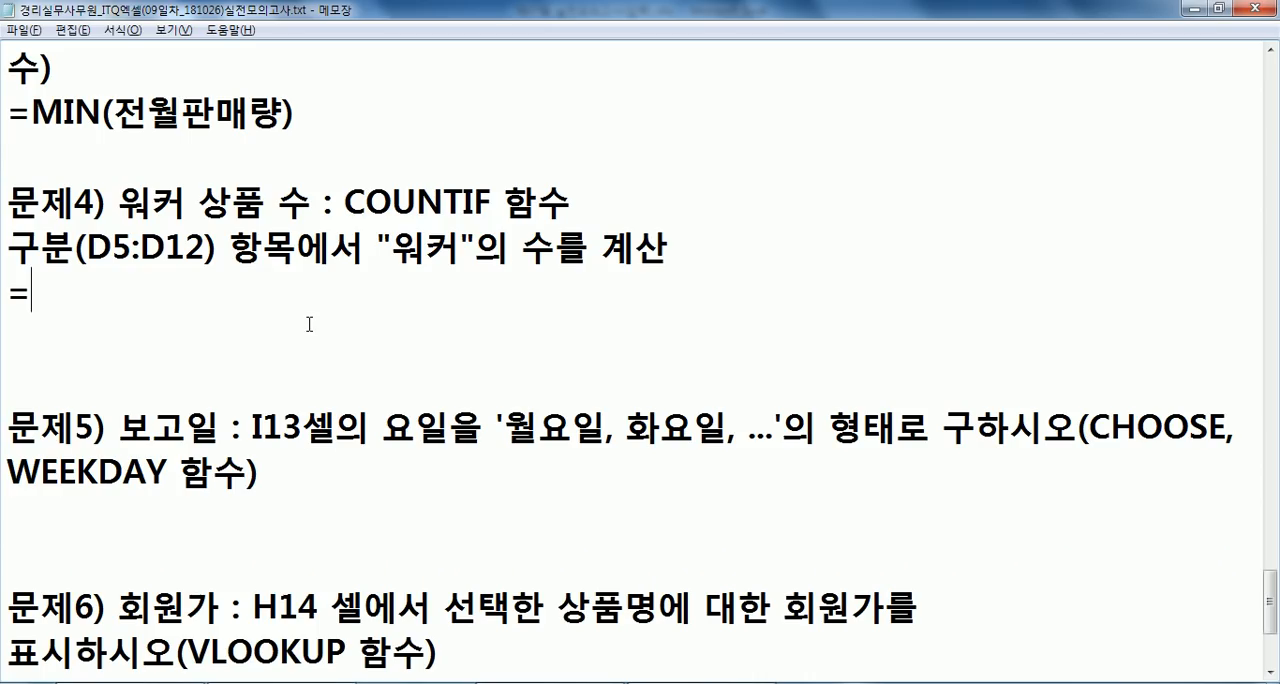
text(채ㅕㅜㅅ)
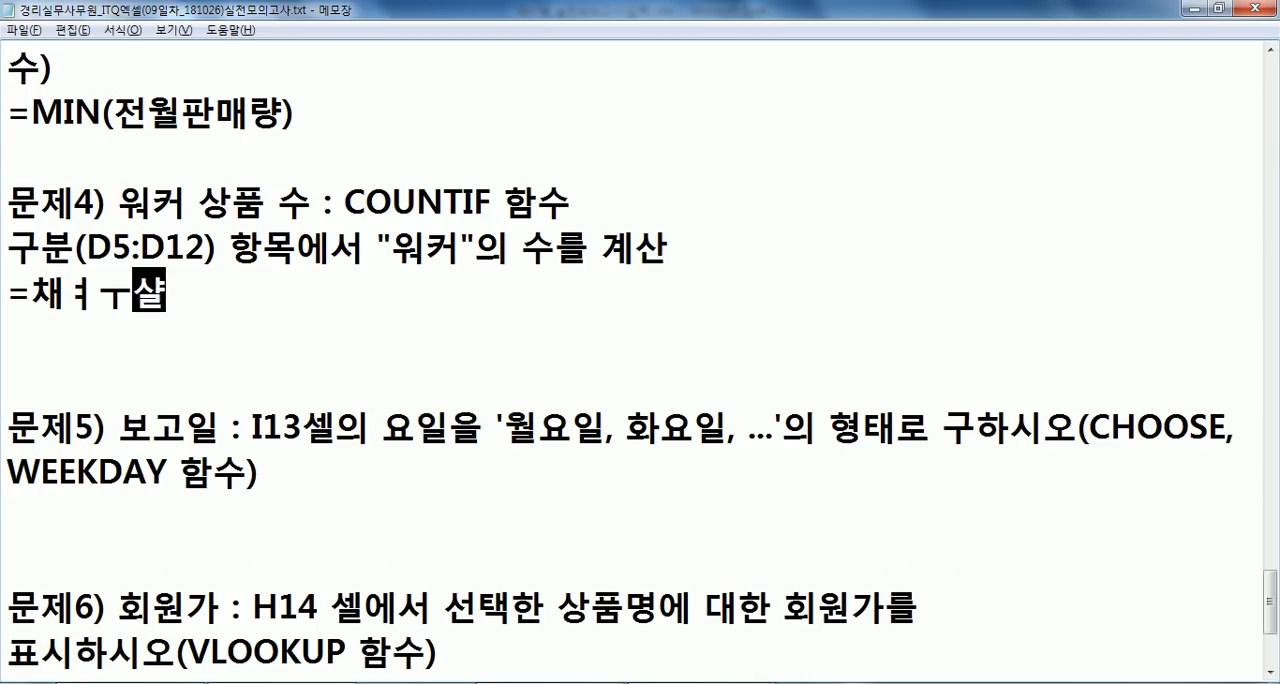
key(BackSpace)
key(BackSpace)
key(BackSpace)
key(BackSpace)
key(Hangul)
text(COUNTIF()
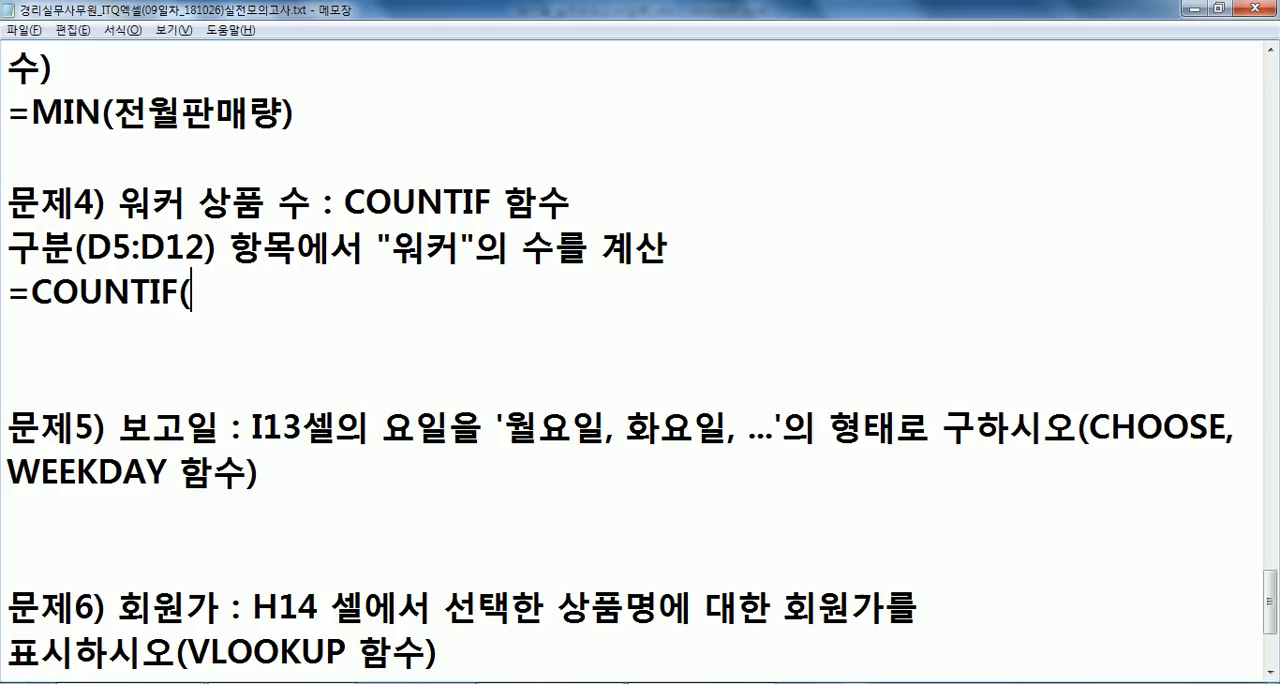
key(Hangul)
text(범위, 조건)
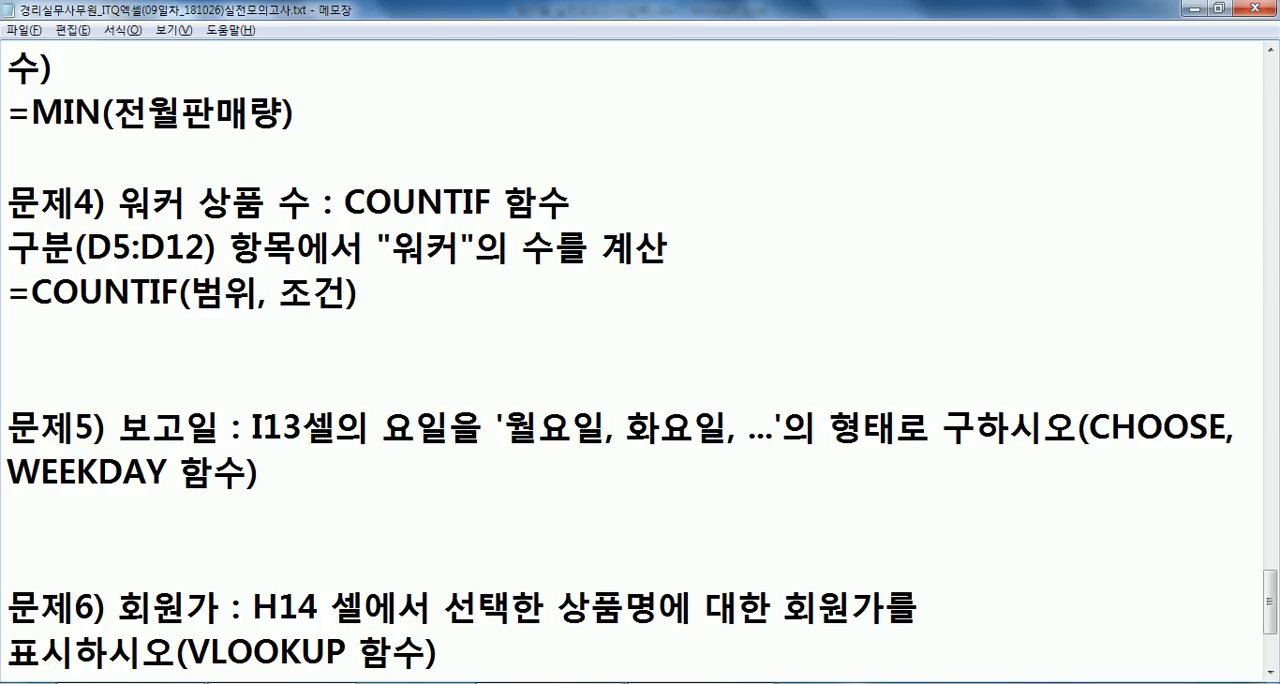
- Duplicate the =COUNTIF(범위, 조건) line directly below itself
key(Home)
key(shift+Down)
key(ctrl+c)
key(Right)
key(ctrl+v)
- Replace the 범위 argument in the duplicated COUNTIF line with D5:D12
key(Up)
key(Right)
key(Right)
key(Right)
key(Right)
key(Right)
key(Right)
key(Right)
key(Right)
key(Right)
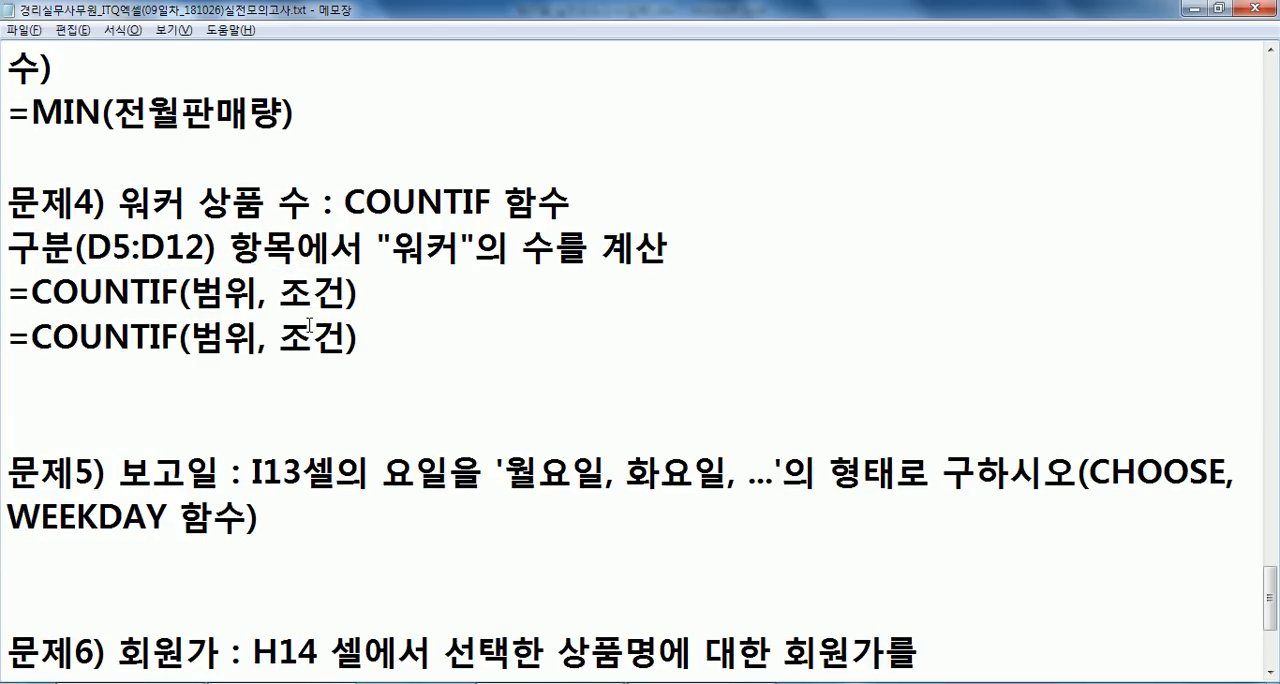
text(구분)
key(BackSpace)
key(BackSpace)
key(BackSpace)
key(BackSpace)
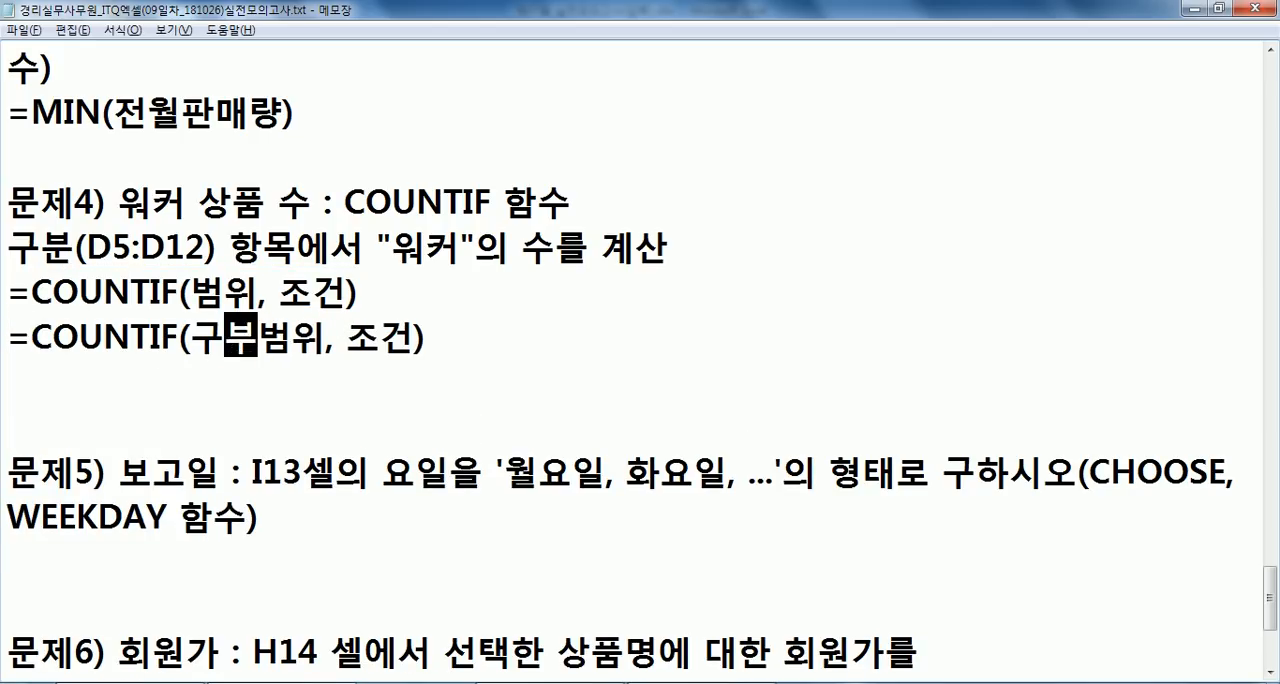
text(D4)
key(BackSpace)
text(5")
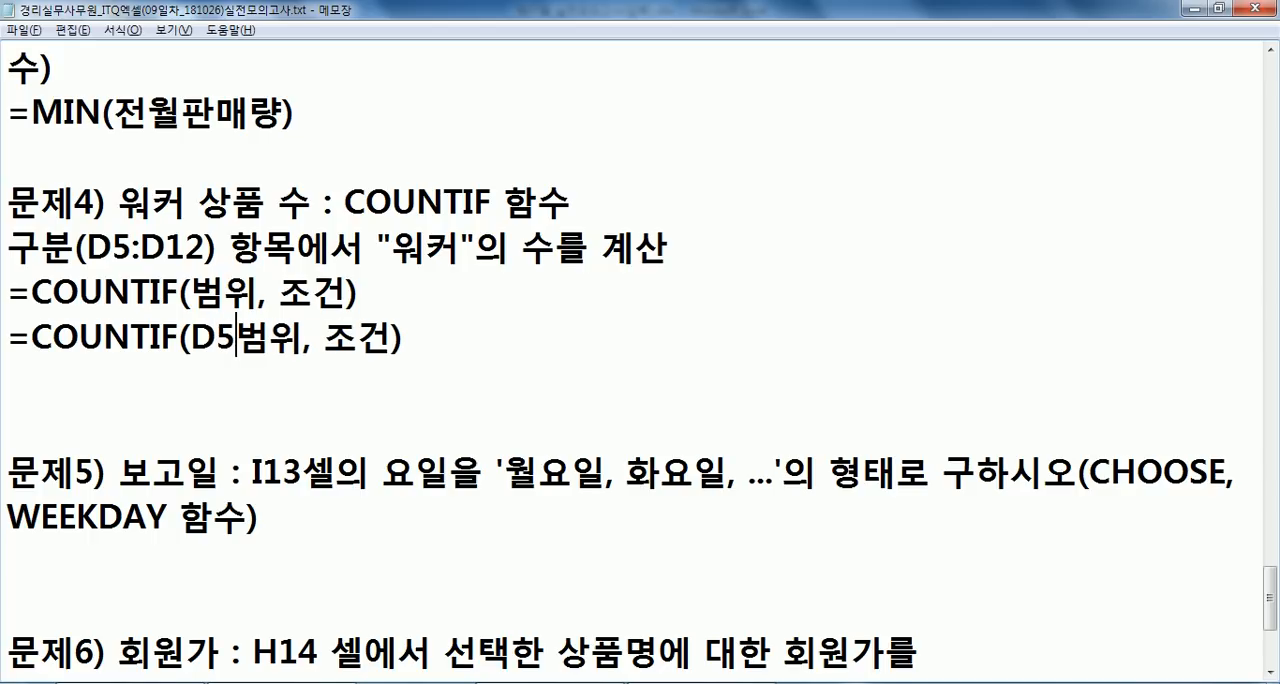
key(BackSpace)
text(:D12)
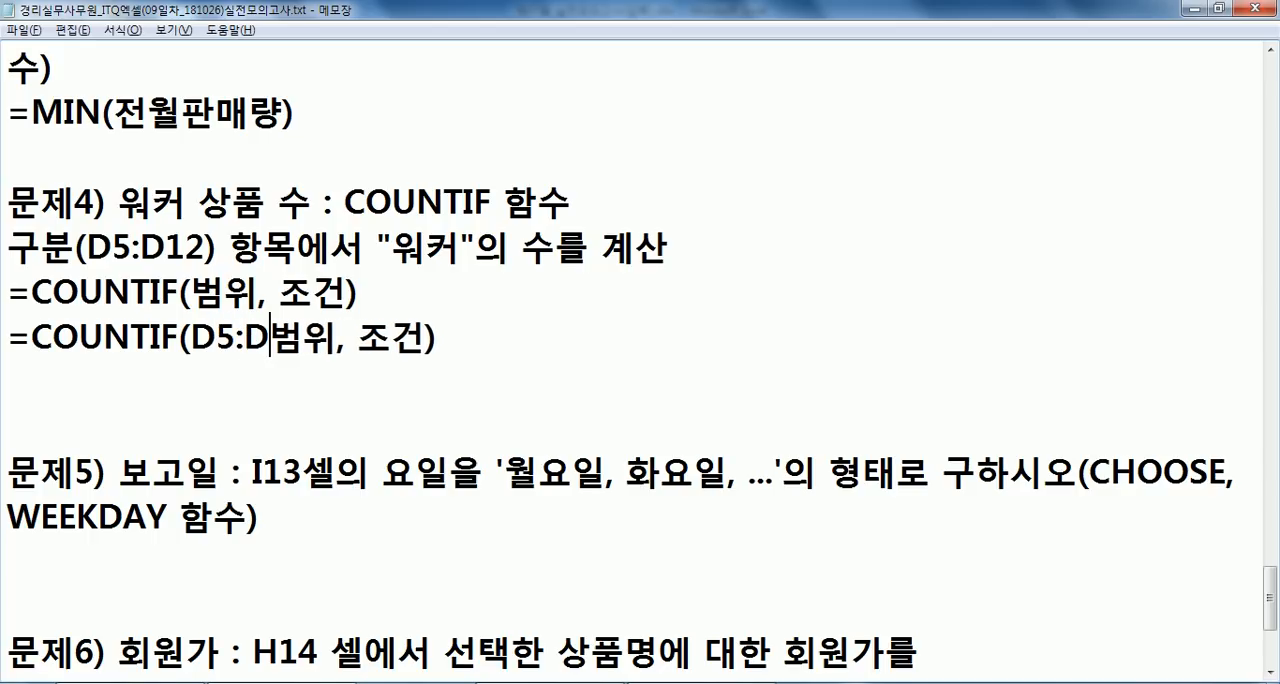
key(Delete)
- Replace the 조건 argument in the second COUNTIF line with "워커" and remove the surplus blank line below
key(Delete)
key(Right)
key(Right)
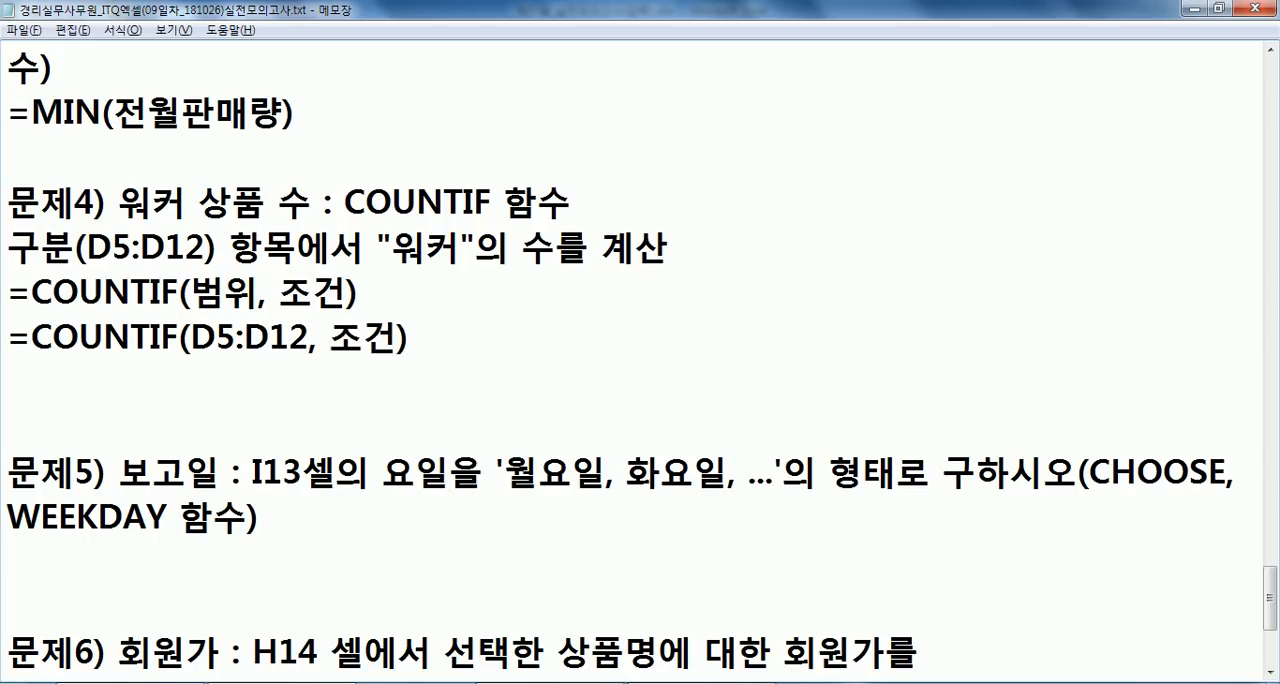
key(shift+Right)
key(shift+Right)
key(Delete)
text("DNJ)
key(BackSpace)
key(BackSpace)
key(BackSpace)
text(워커")
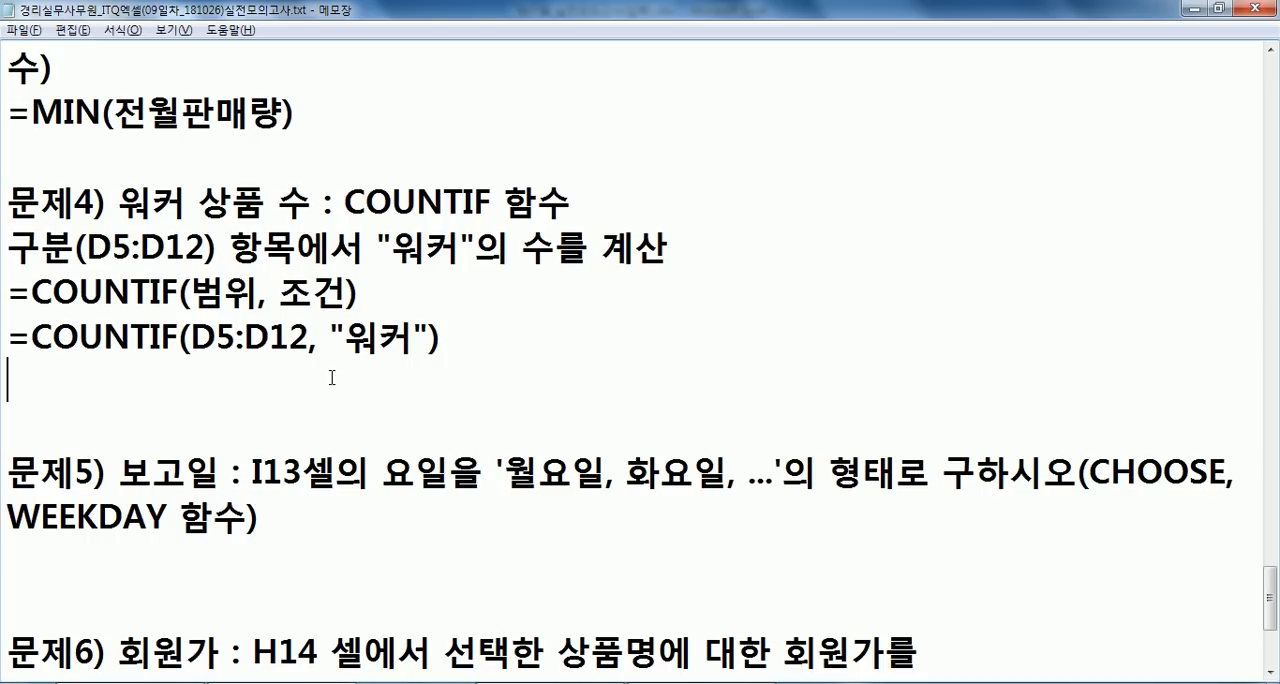
key(Delete)
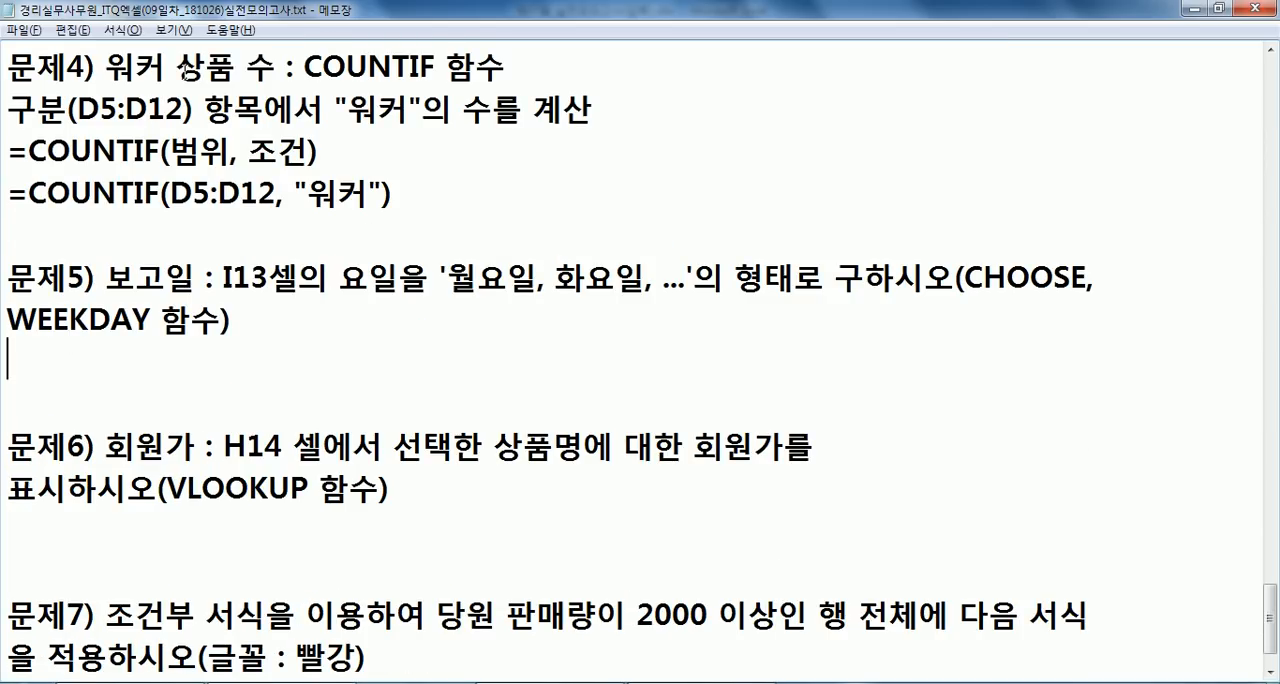
- Copy the formula =COUNTIF(D5:D12, "워커") from Notepad into Excel cell E14 for the 워커 상품 수 row
key(alt+Tab)
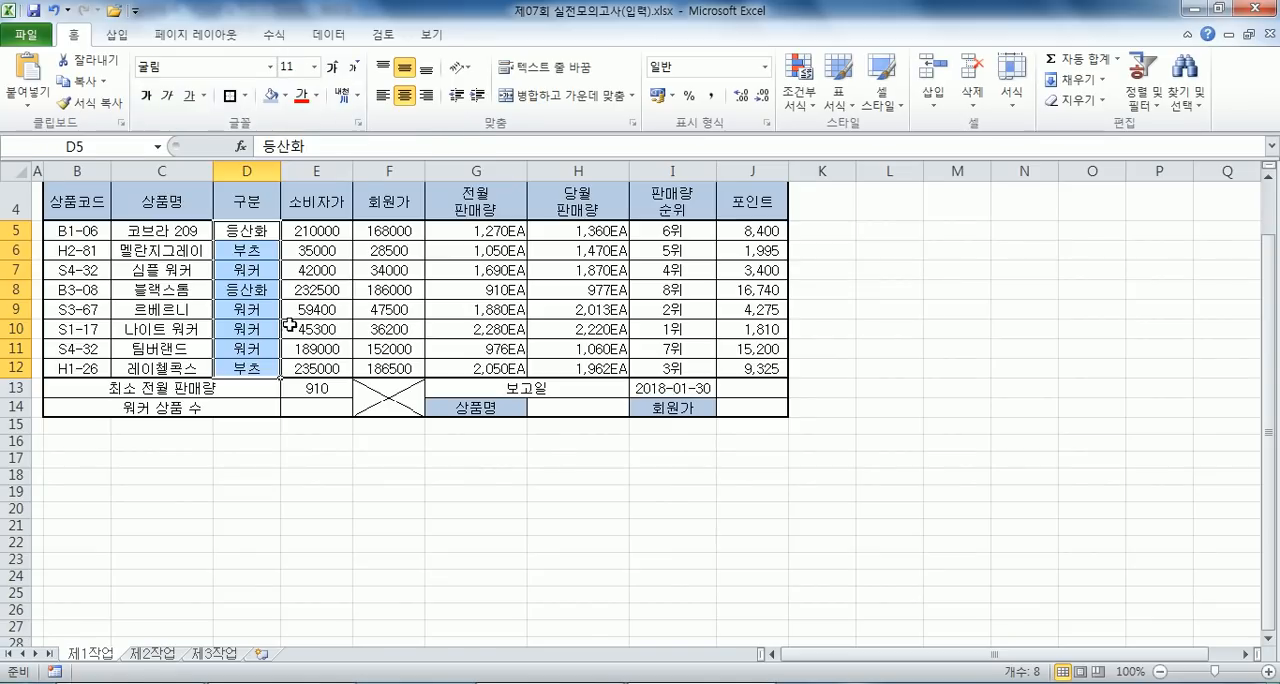
key(alt+Tab)
drag(387, 195, 8, 195)
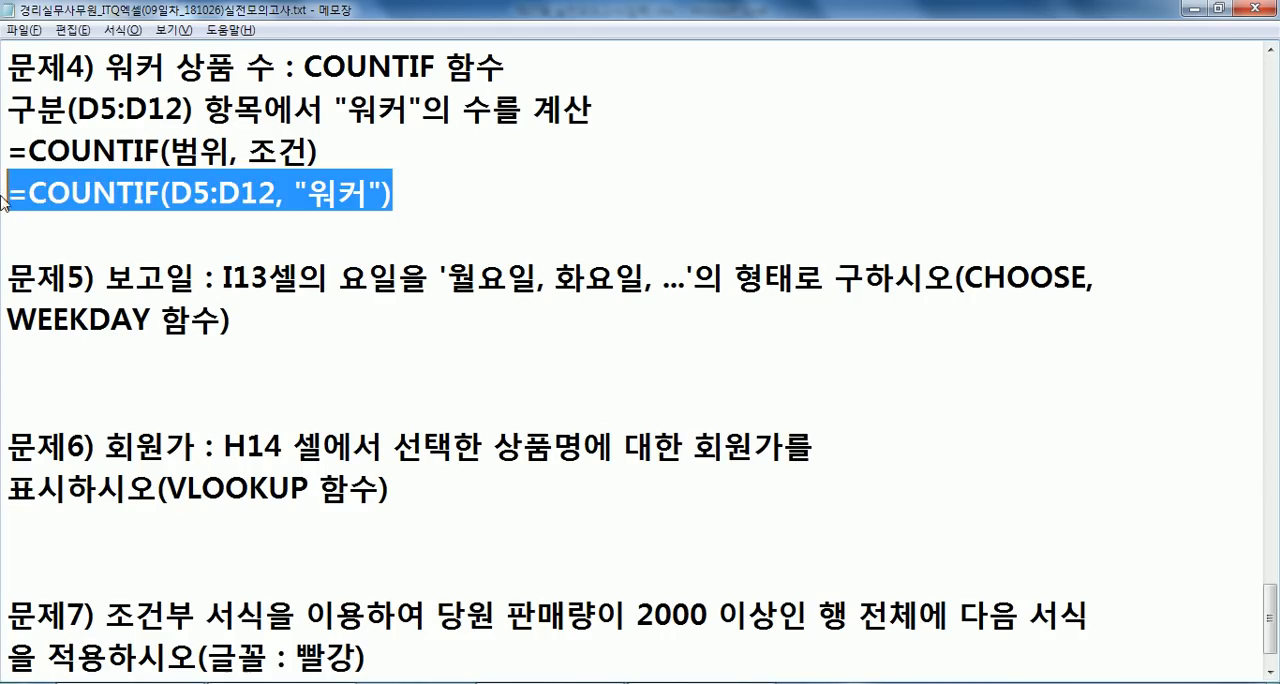
key(ctrl+c)
key(alt+Tab)
double_click(325, 407)
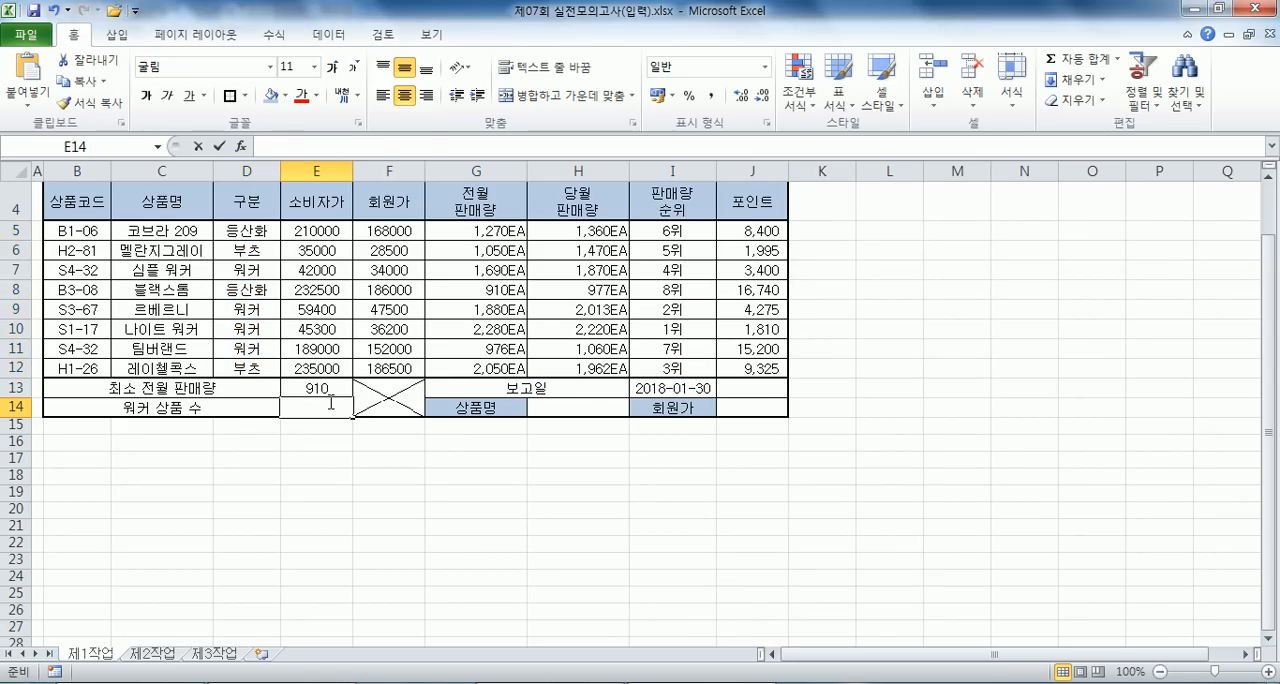
key(ctrl+v)
key(Return)
- Compare problem 5's text in Notepad with the 보고일 date in I13 and the answer cell J13 in Excel
click(757, 386)
key(alt+Tab)
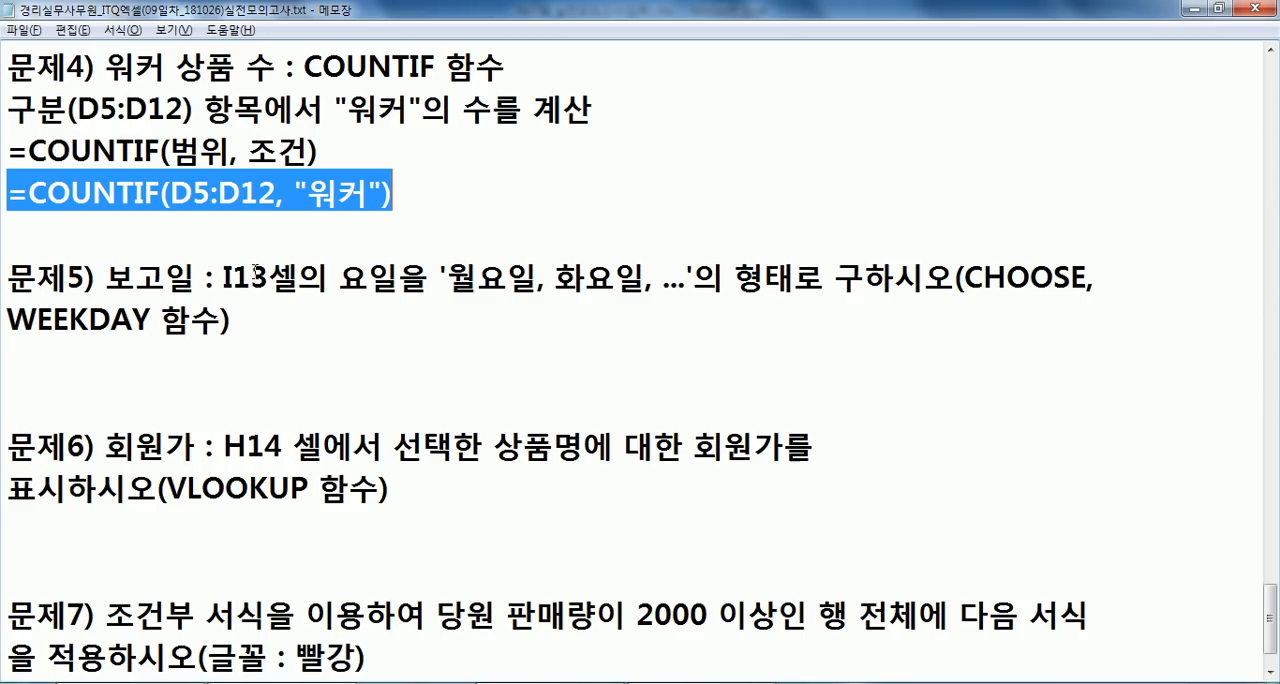
key(alt+Tab)
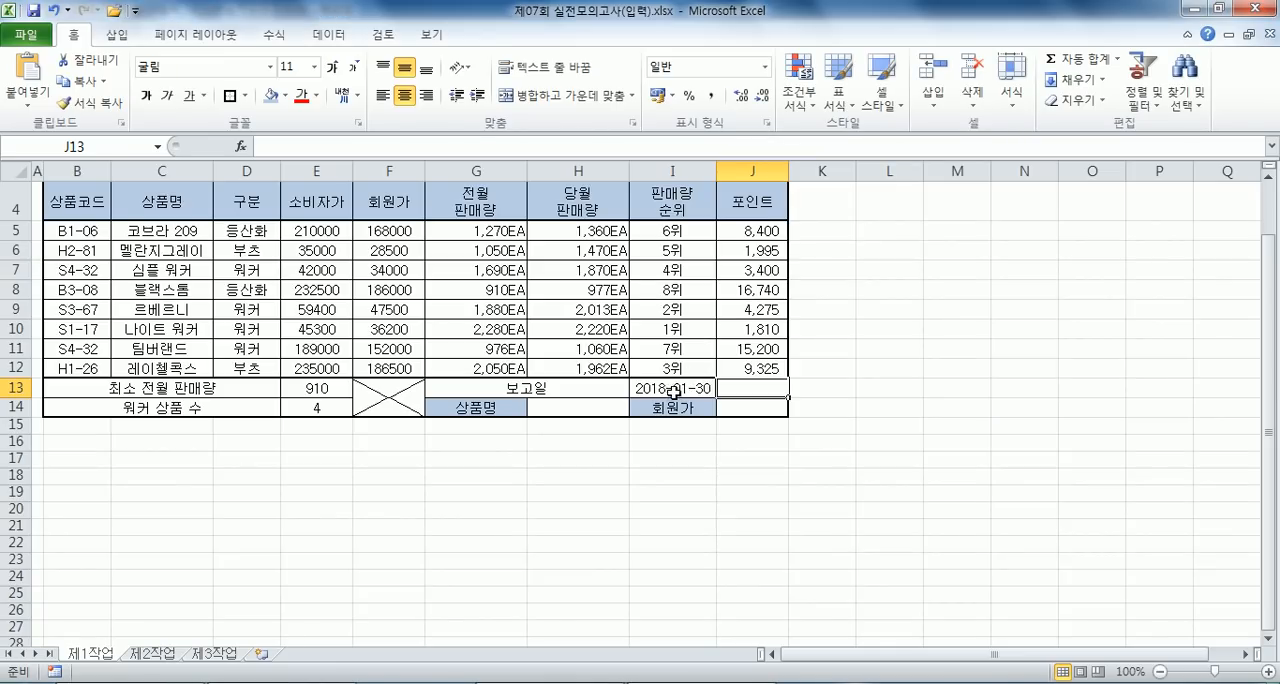
click(680, 388)
click(751, 386)
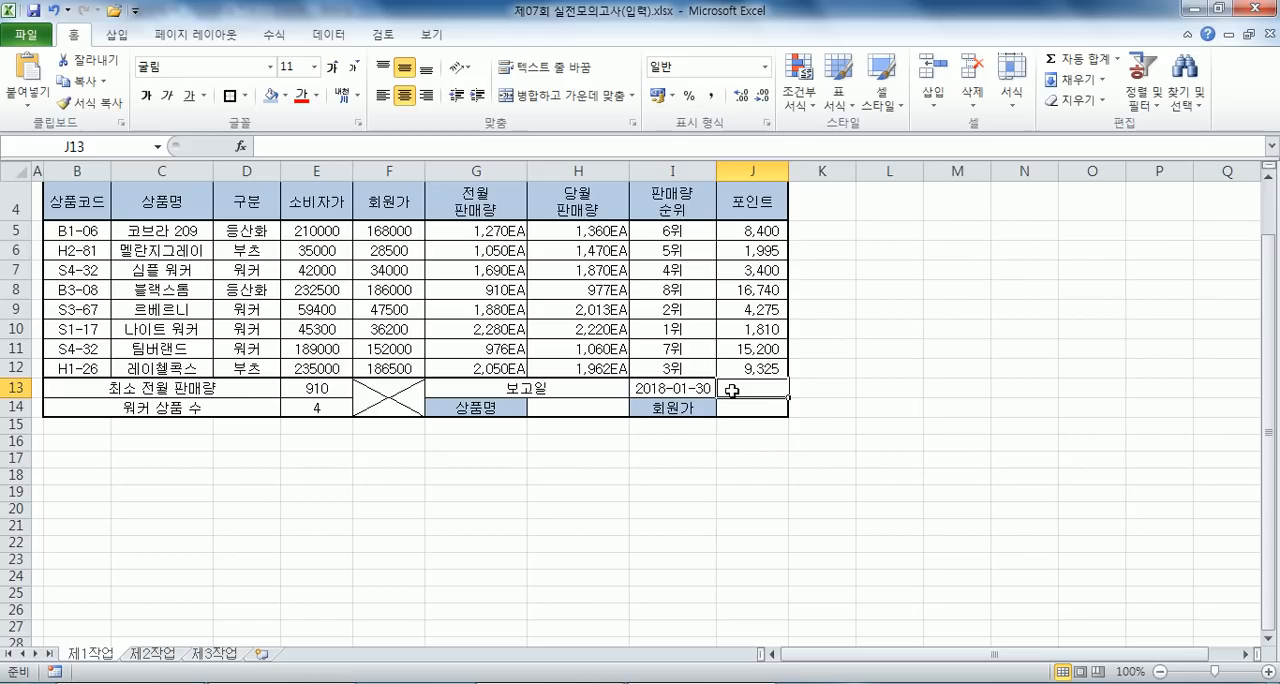
key(alt+Tab)
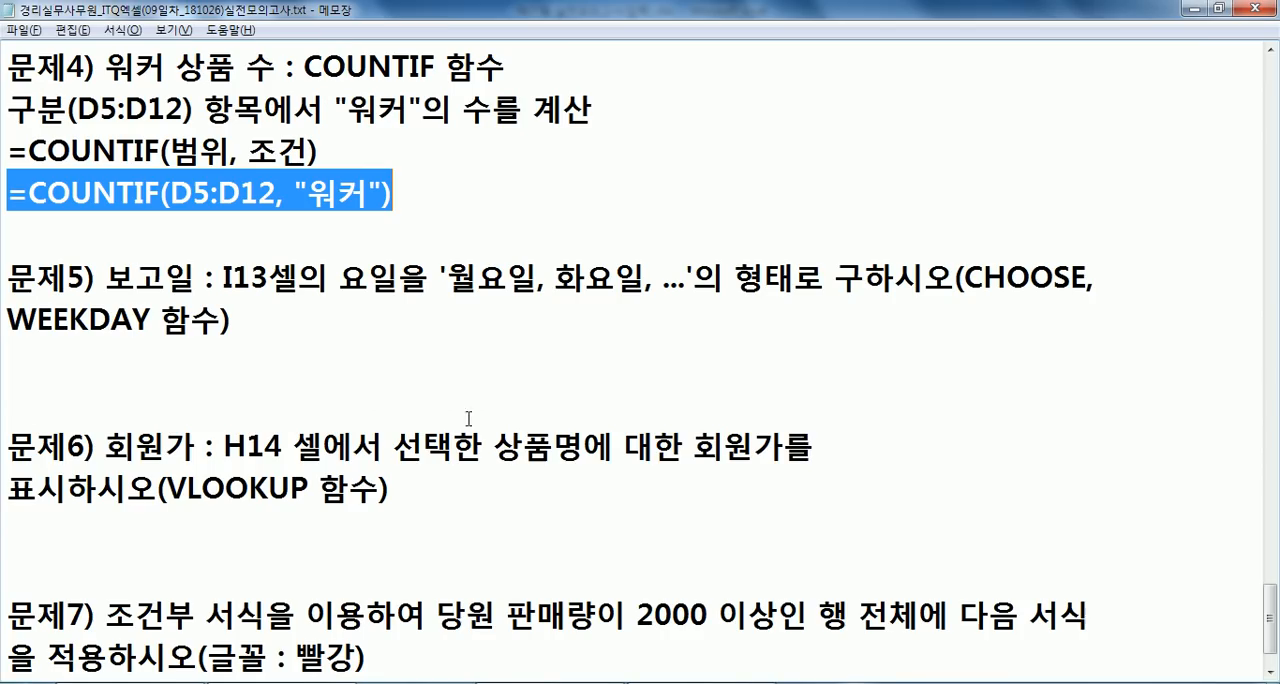
click(1127, 273)
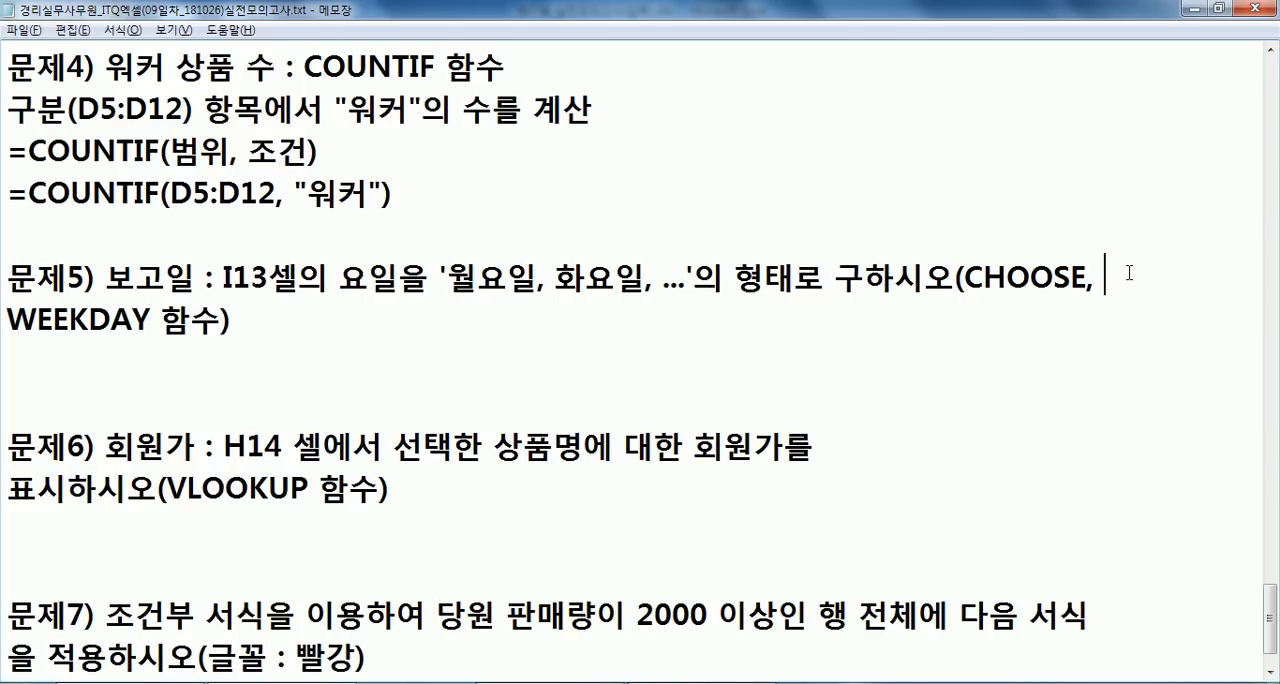
double_click(970, 280)
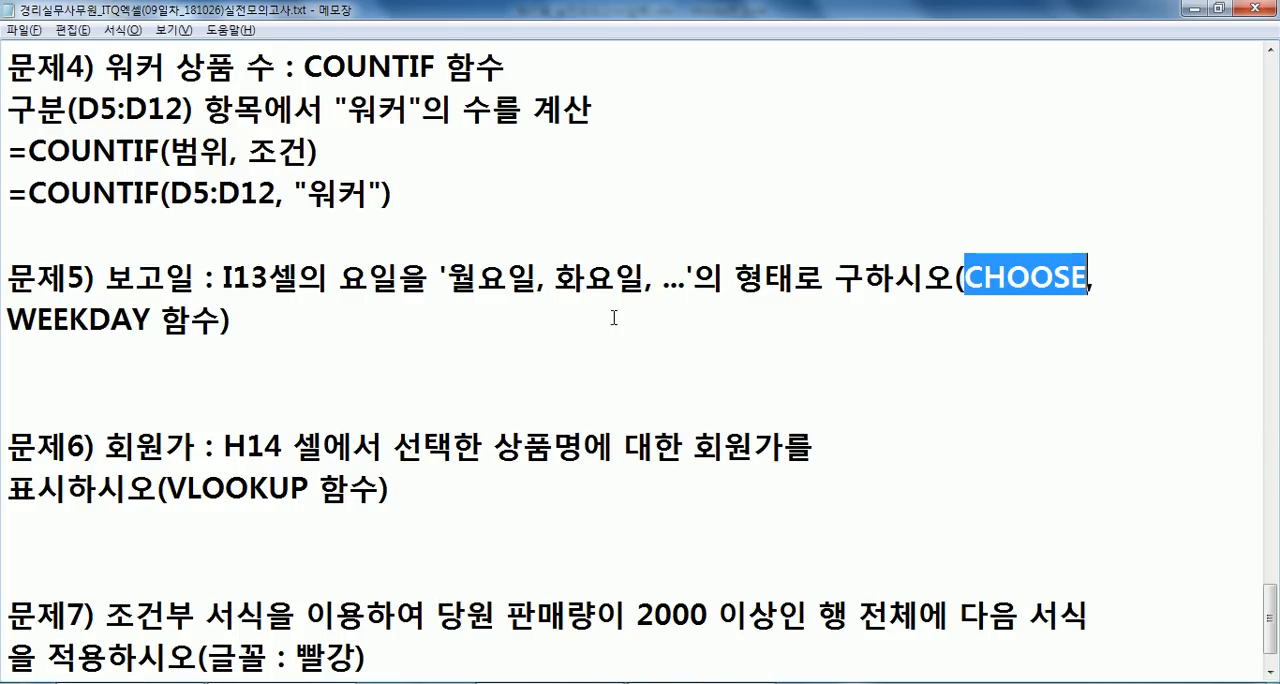
click(267, 352)
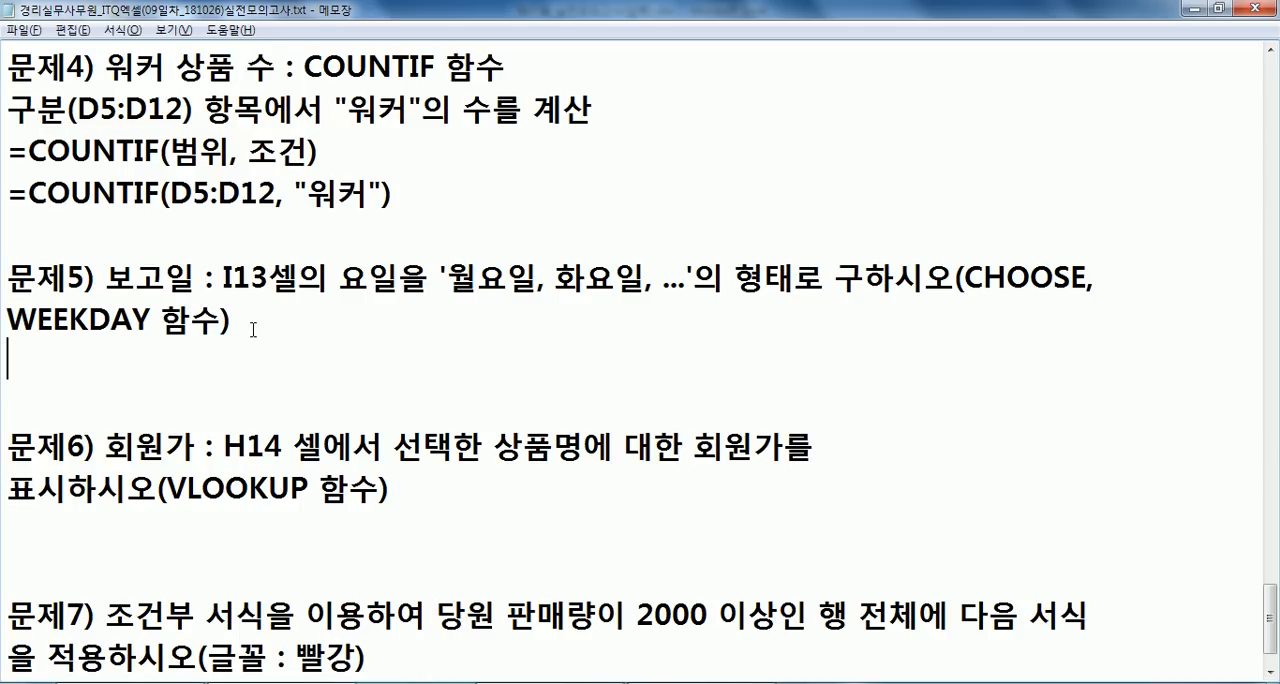
key(alt+Tab)
scroll(600, 310, down, 3)
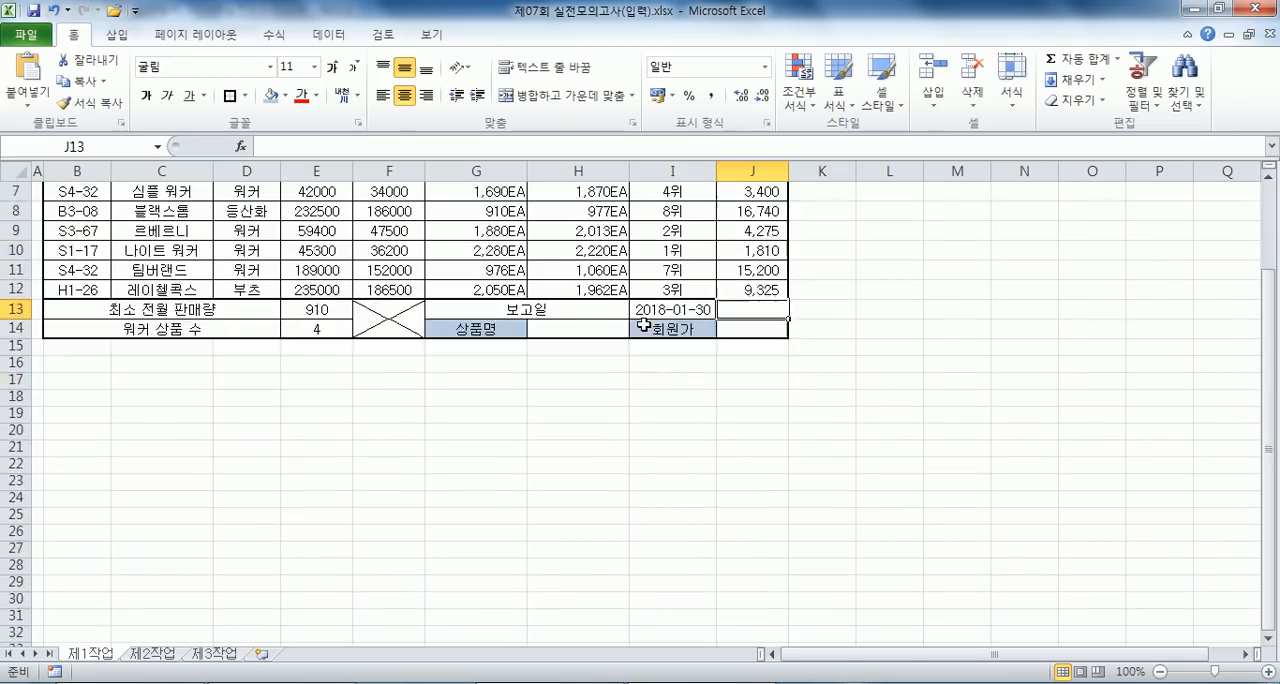
- Write =WEEKDAY(날짜, 1) under problem 5 in Notepad
key(alt+Tab)
text(=ㅈ)
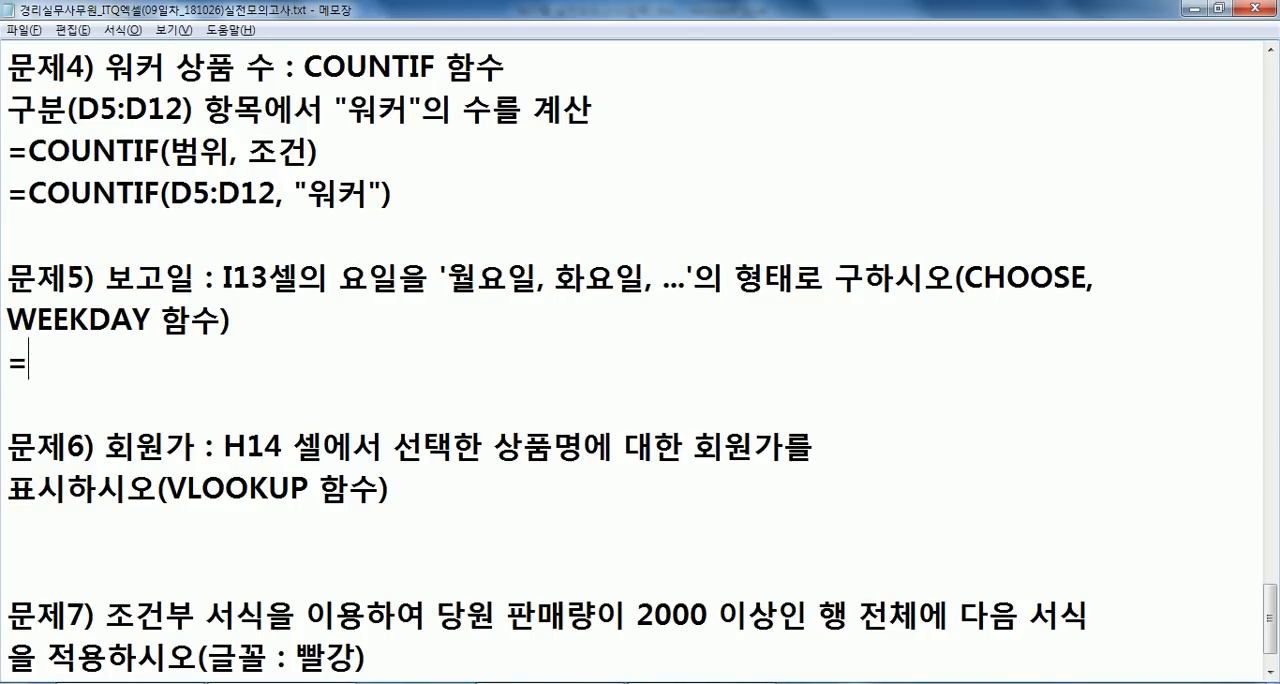
key(BackSpace)
key(BackSpace)
text(=WEEKDA)
text(Y(SKF)
key(BackSpace)
key(BackSpace)
key(BackSpace)
text(날짜, )
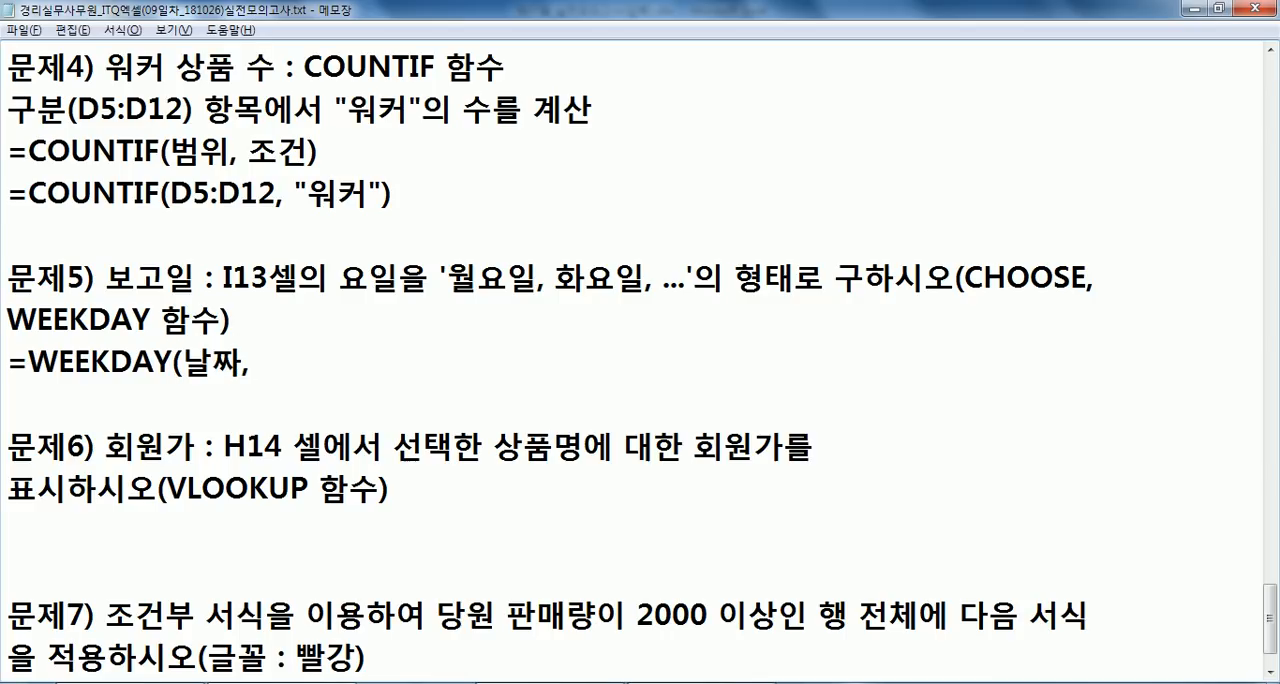
text(1))
- Try to duplicate the WEEKDAY line under problem 5
key(Return)
key(Up)
key(shift+Down)
text(ㅊ)
key(ctrl+v)
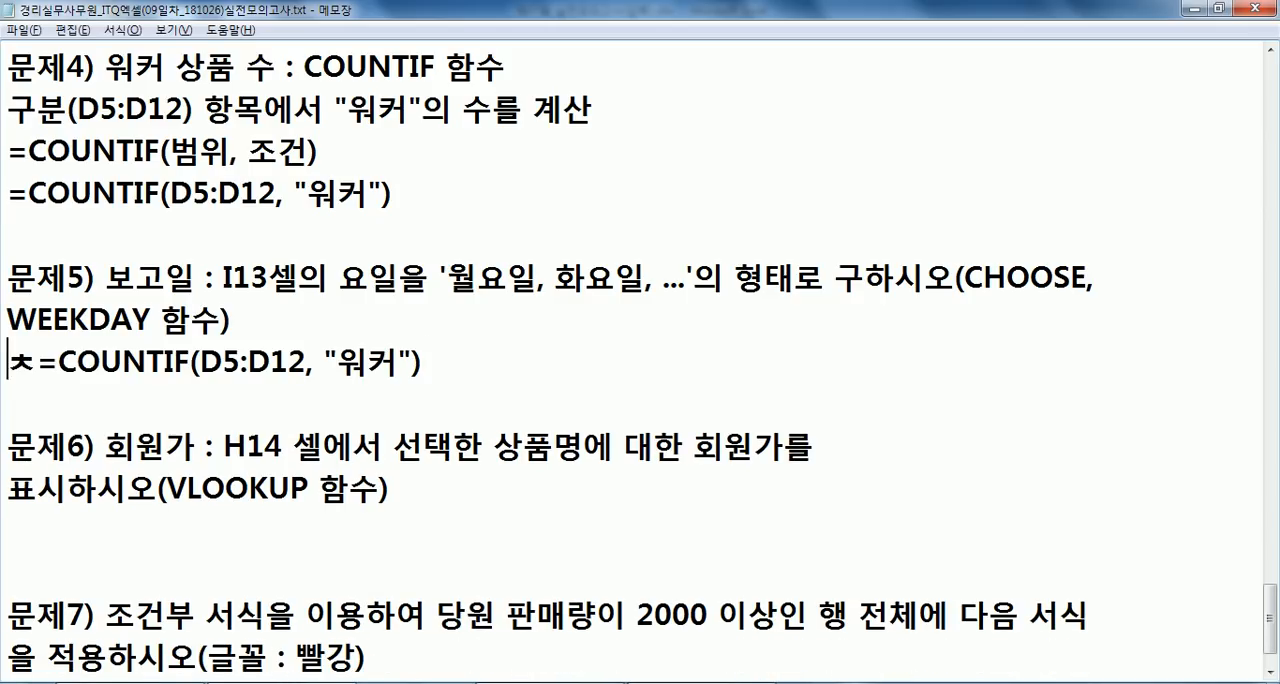
key(Delete)
key(Down)
key(ctrl+v)
key(ctrl+z)
key(ctrl+z)
key(ctrl+z)
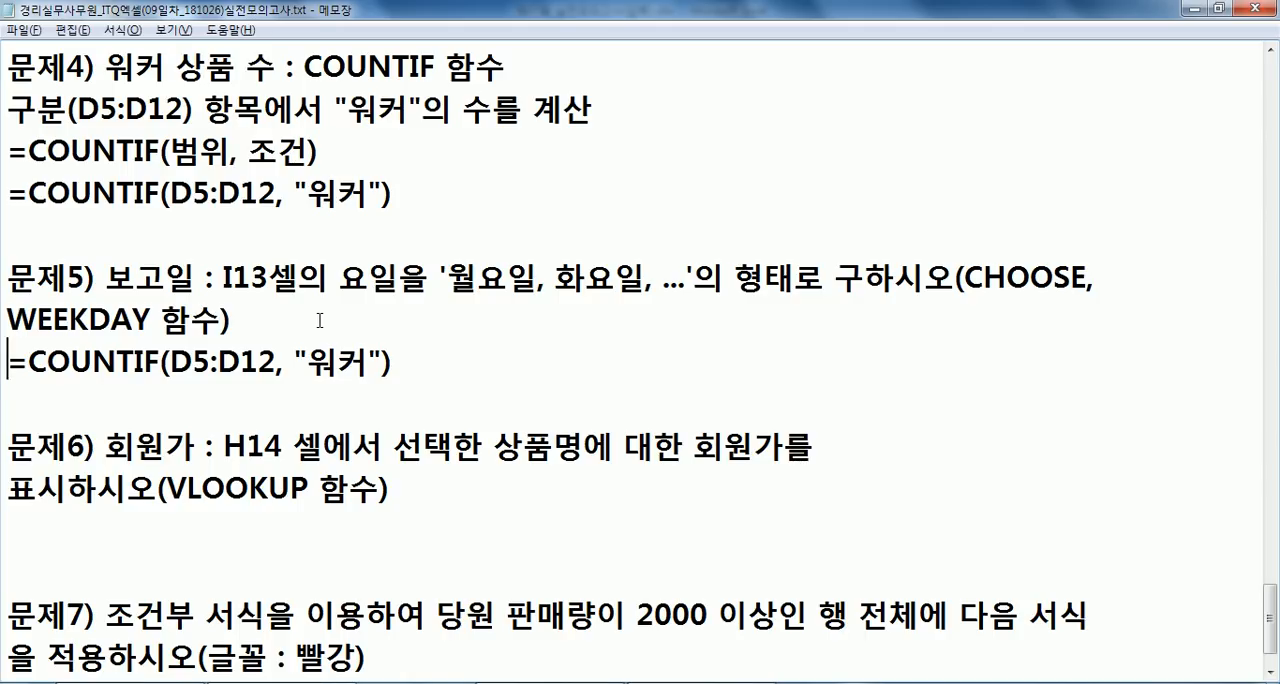
- Replace the stray COUNTIF formula under problem 5 with =WEEKDAY(날짜, 1)
key(shift+End)
text(WKK)
key(BackSpace)
key(BackSpace)
text(EEKJ)
key(BackSpace)
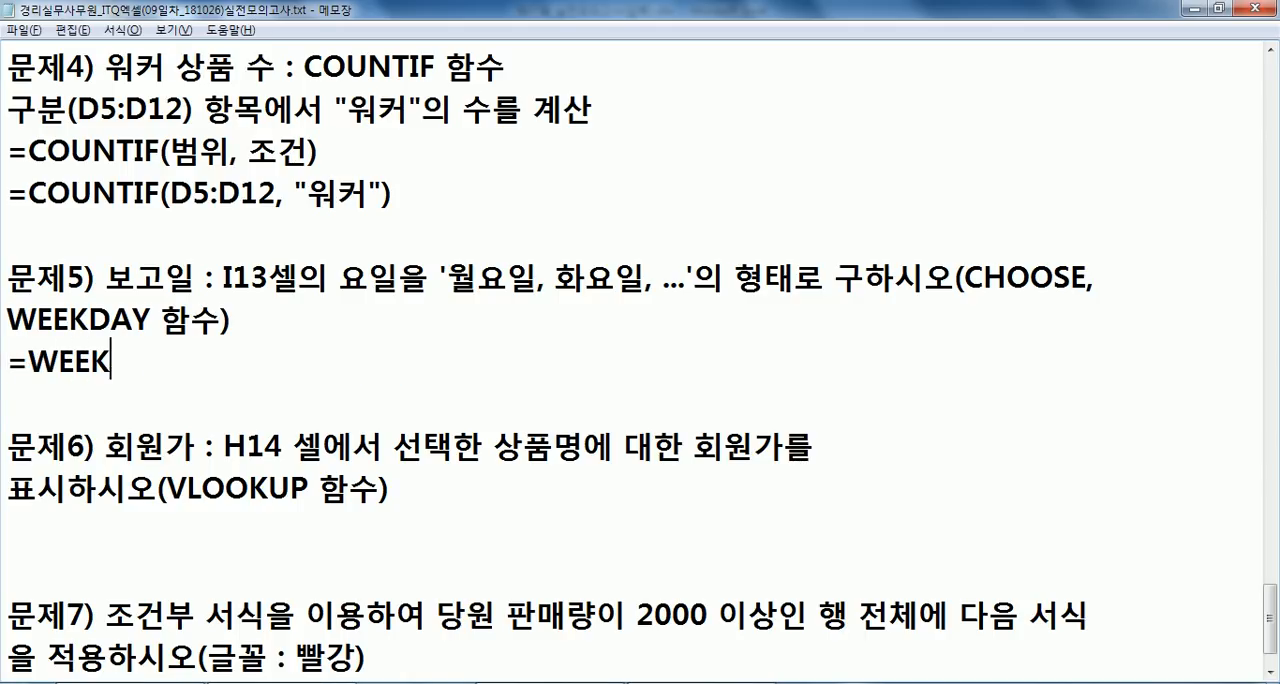
text(DAY(날)
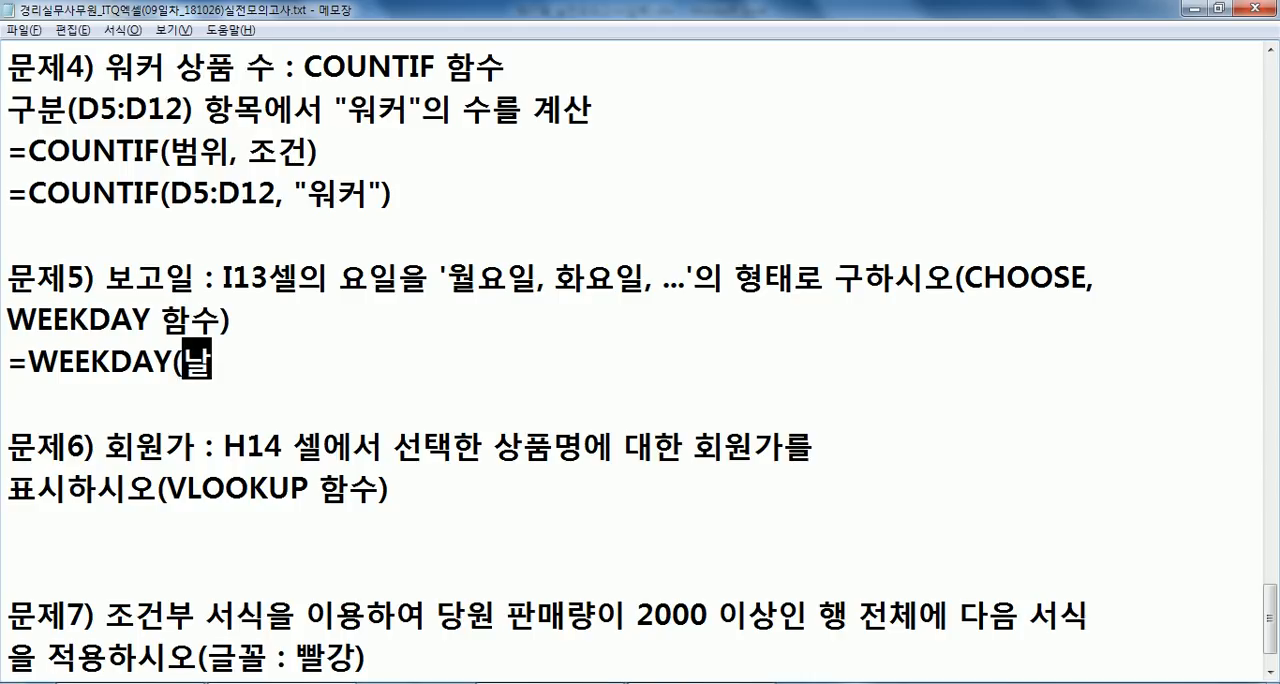
text(짜, 1))
- Duplicate the WEEKDAY line below itself and change the copy to =WEEKDAY(날짜, 2)
key(Return)
key(Up)
key(shift+End)
key(ctrl+c)
key(Down)
key(ctrl+v)
key(Return)
key(Up)
key(End)
key(Left)
key(Left)
text(2)
key(Delete)
- Add another copy of the WEEKDAY line and change it to =WEEKDAY(날짜, 3)
key(Down)
key(ctrl+v)
key(Return)
key(Up)
key(End)
key(Left)
key(Left)
text(3)
key(Delete)
key(End)
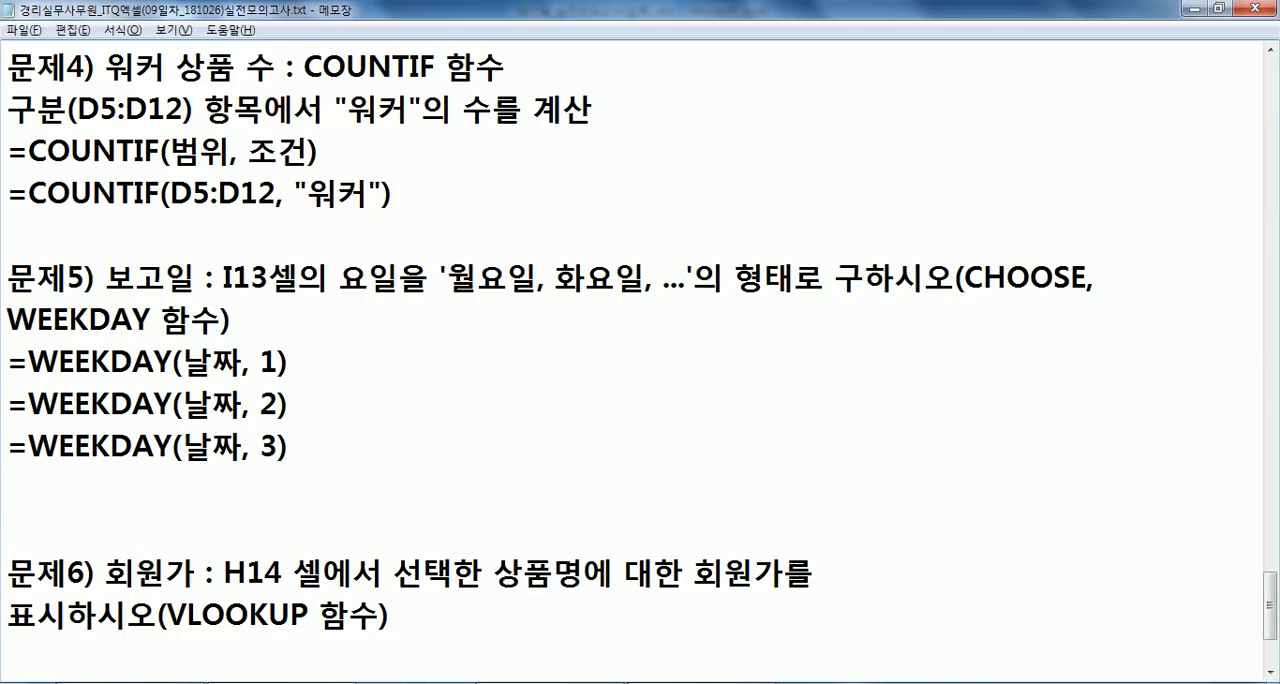
- Annotate the =WEEKDAY(날짜, 1) line with the day numbering ": 일=1, 월=2,"
key(Up)
key(Up)
text(: )
text(DLF)
key(BackSpace)
key(BackSpace)
key(BackSpace)
text(일)
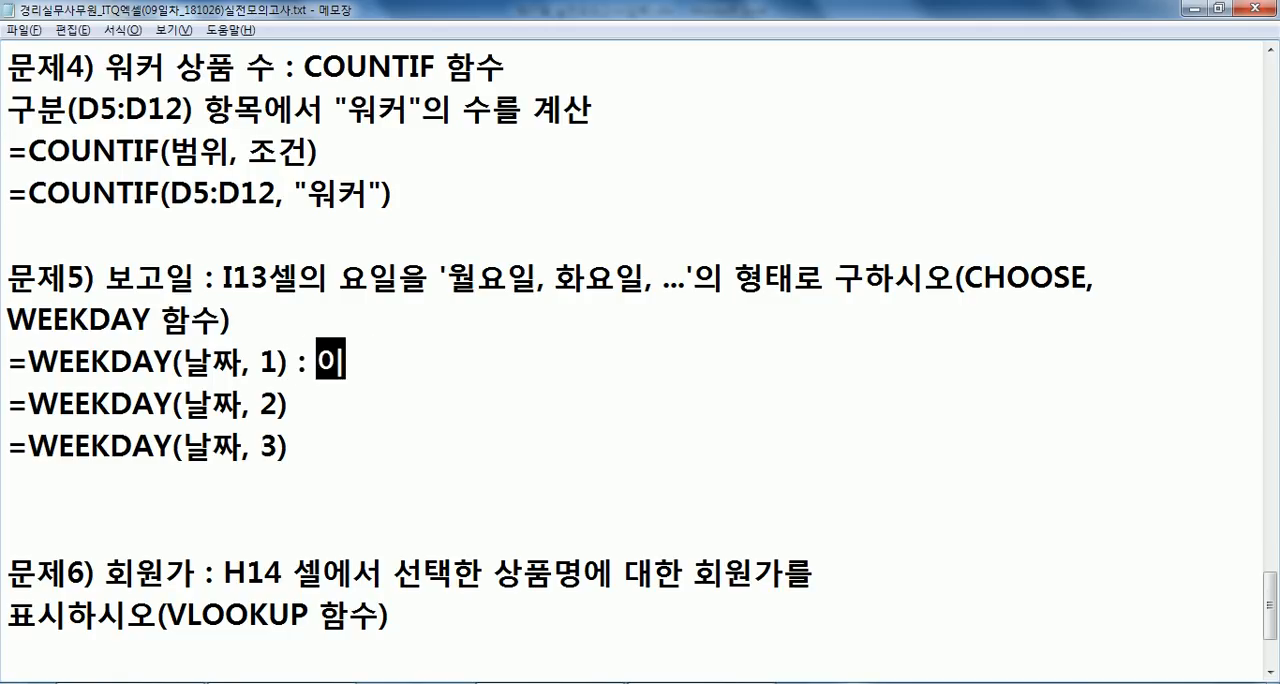
text(-)
key(BackSpace)
text(=1. ㅇ)
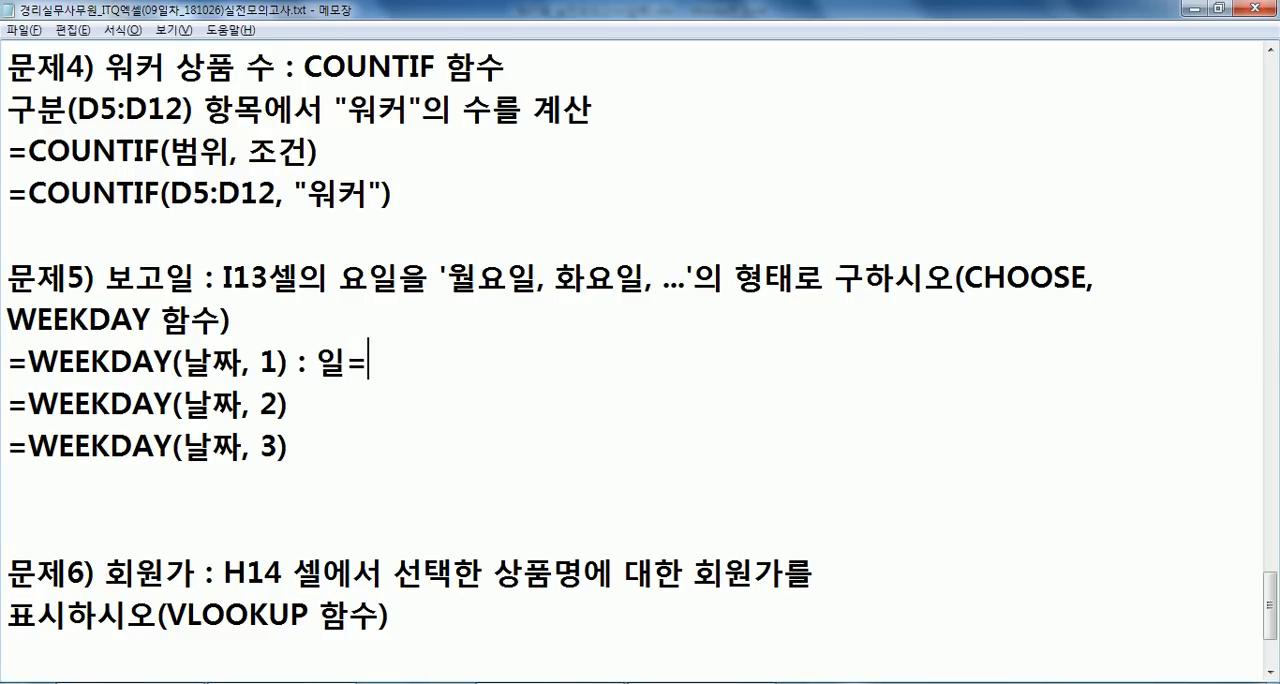
key(BackSpace)
key(BackSpace)
key(BackSpace)
text(, 월=-)
- Complete the day numbering after =WEEKDAY(날짜, 1) with "화=3, ... 토=7"
key(BackSpace)
text(2,.)
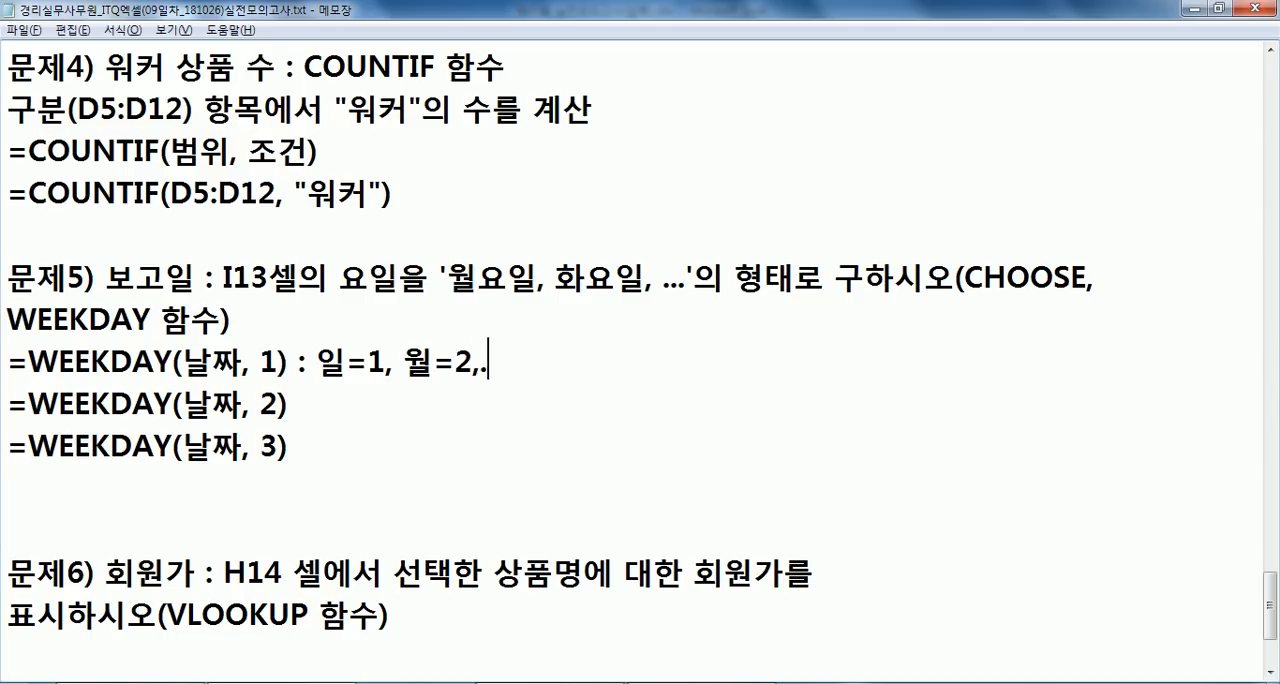
key(BackSpace)
key(BackSpace)
text(화)
text(=2)
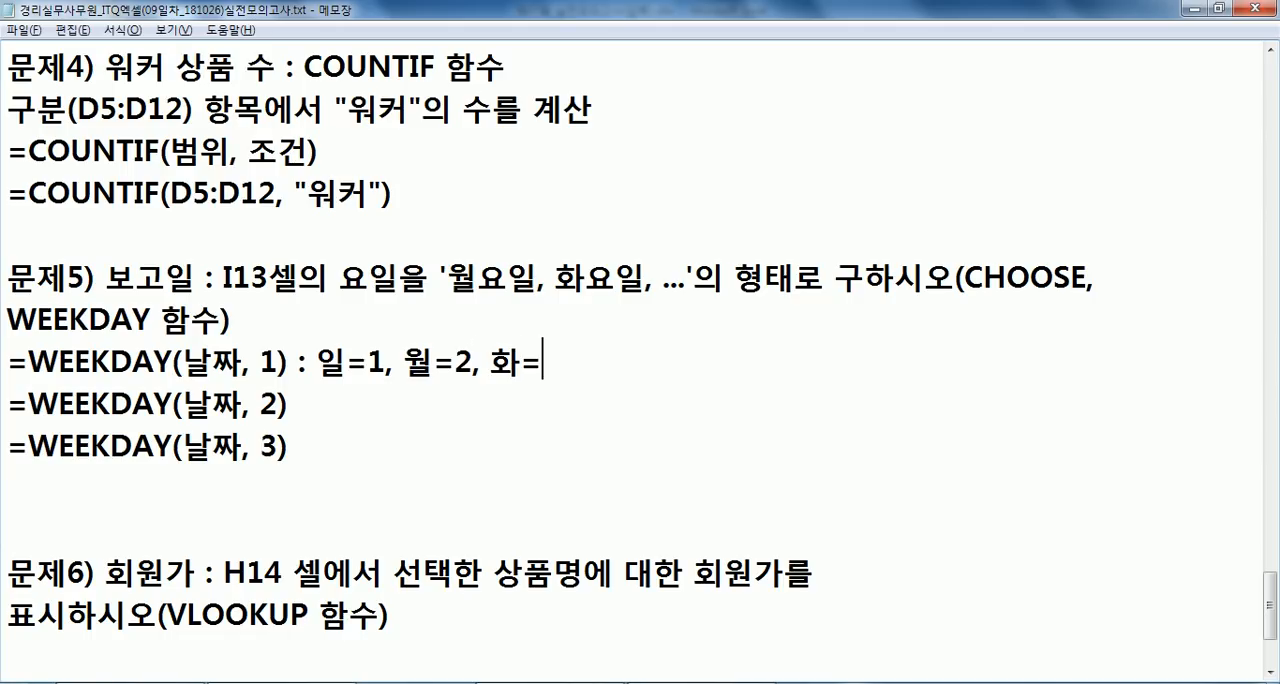
key(BackSpace)
text(3.)
key(BackSpace)
text(, ... 토)
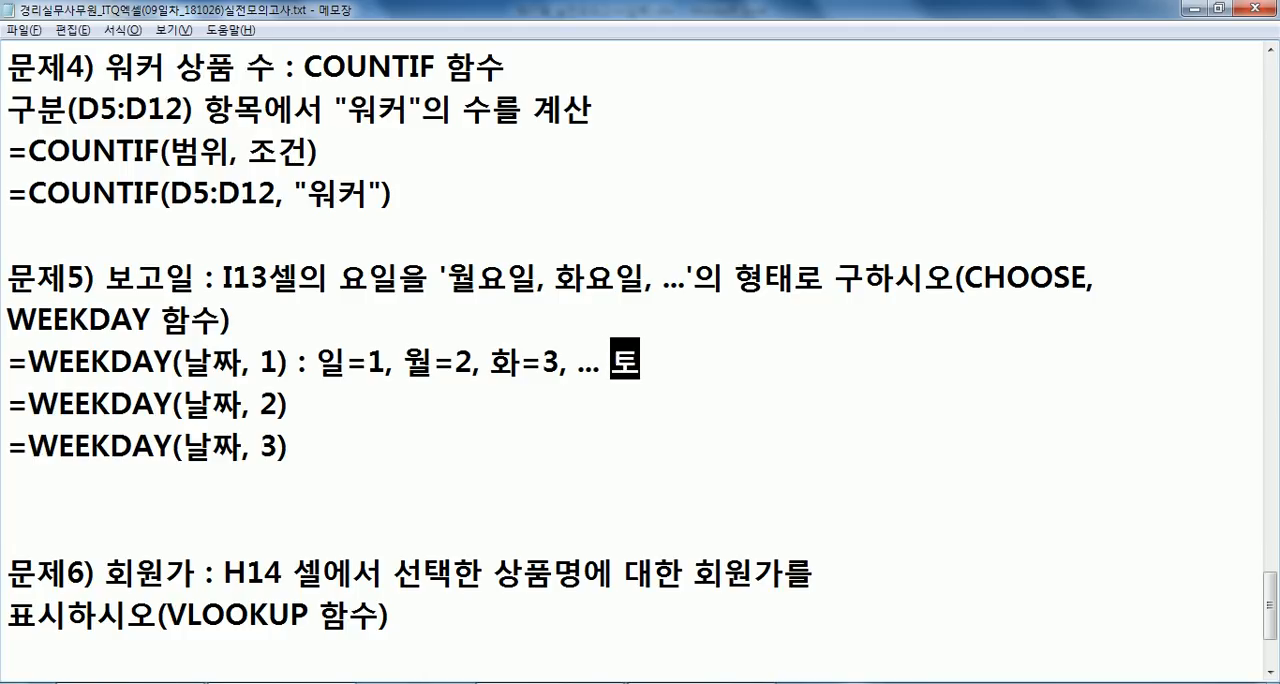
text(=7)
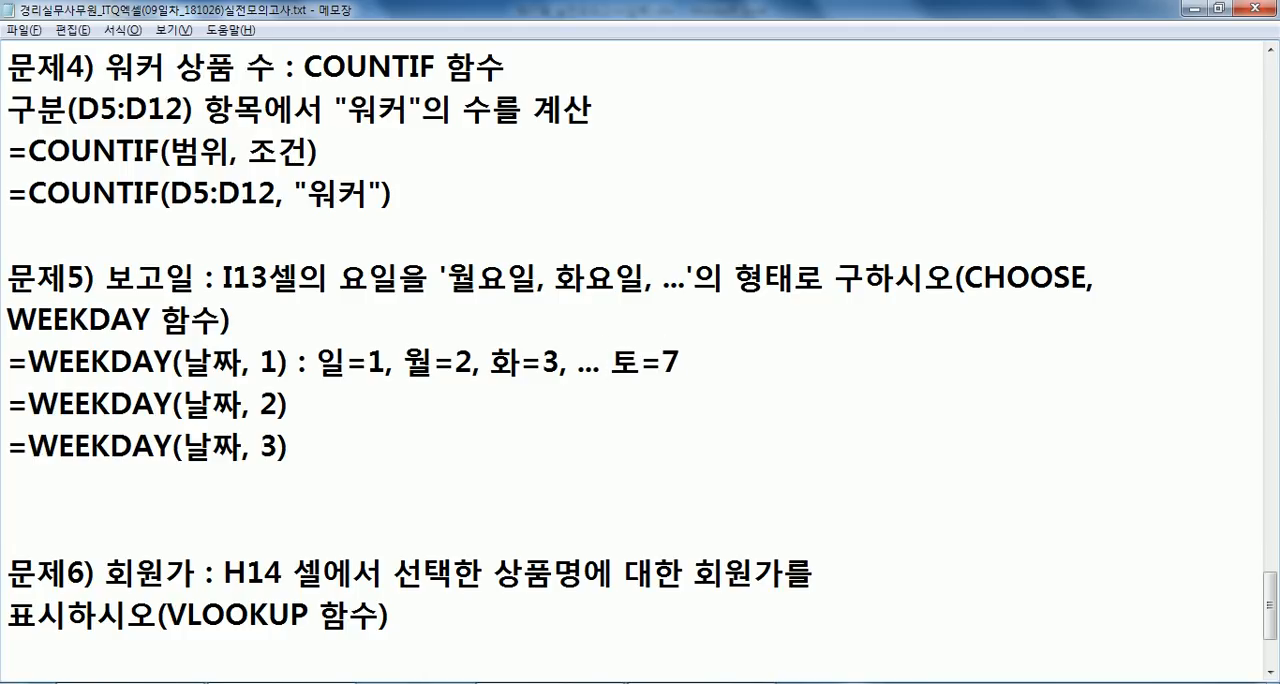
- Annotate the =WEEKDAY(날짜, 2) line with ": 월=1, 화=2, 수=3, ... 일=7"
key(Down)
text(: 월=1)
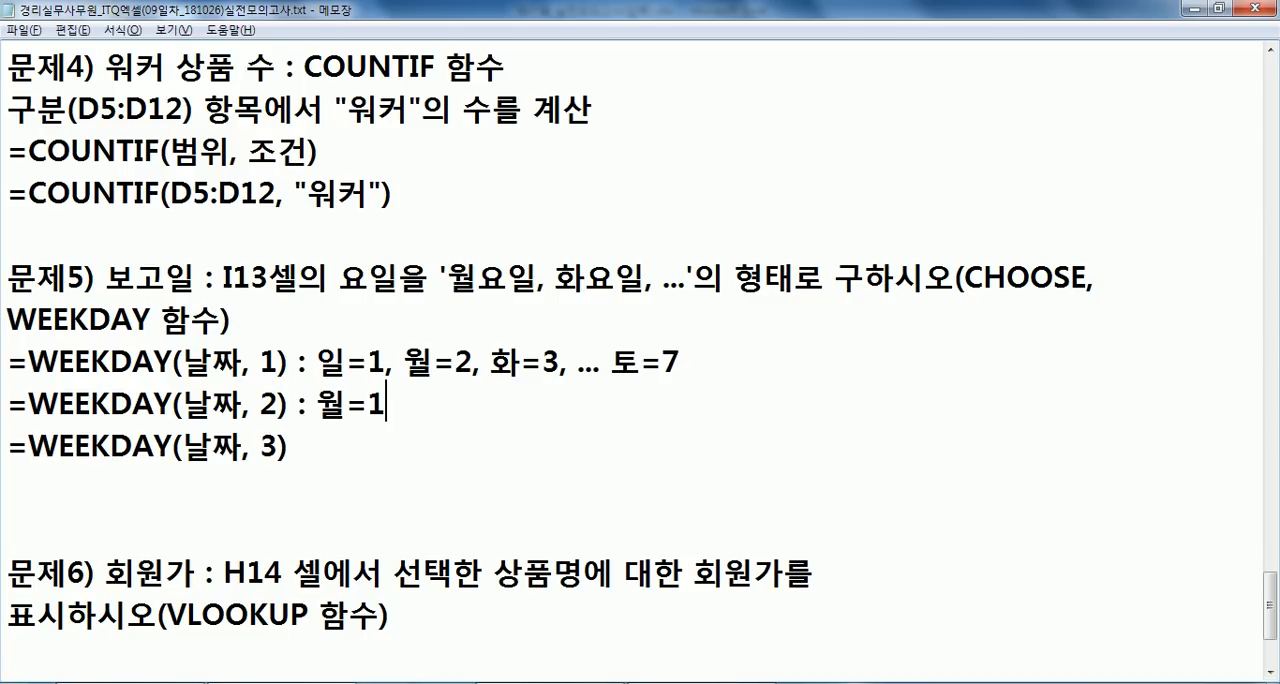
text(, 화=)
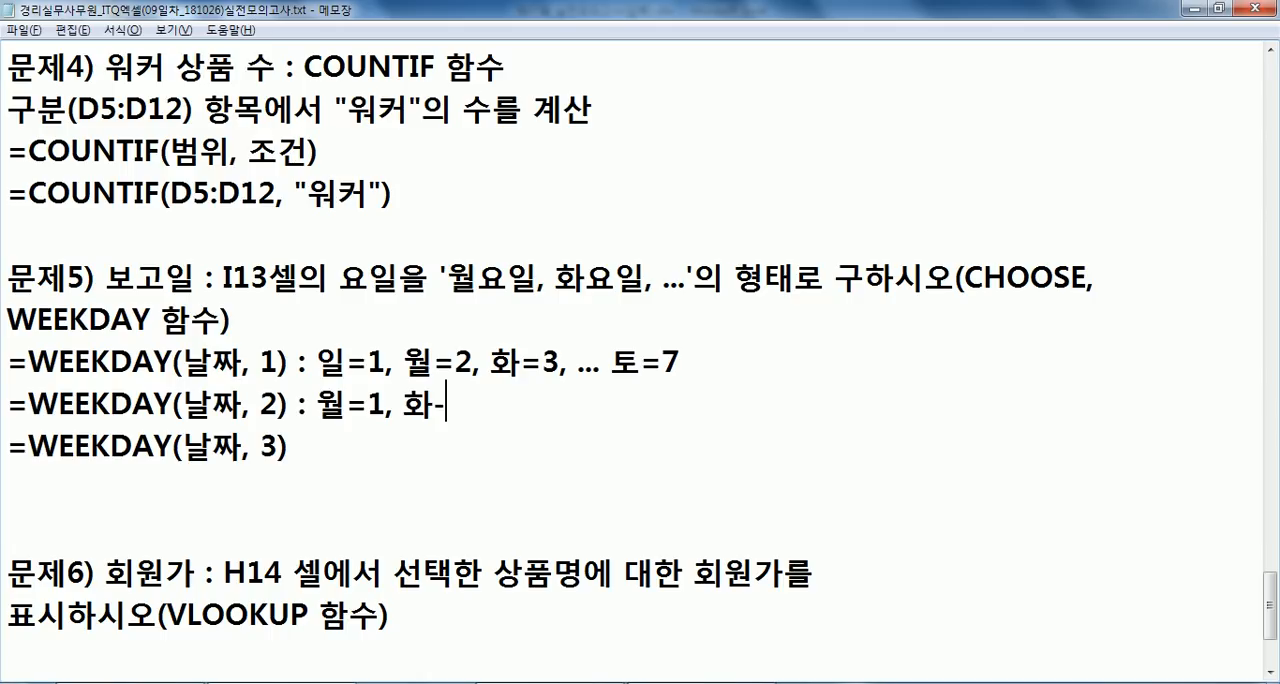
text(2, 수)
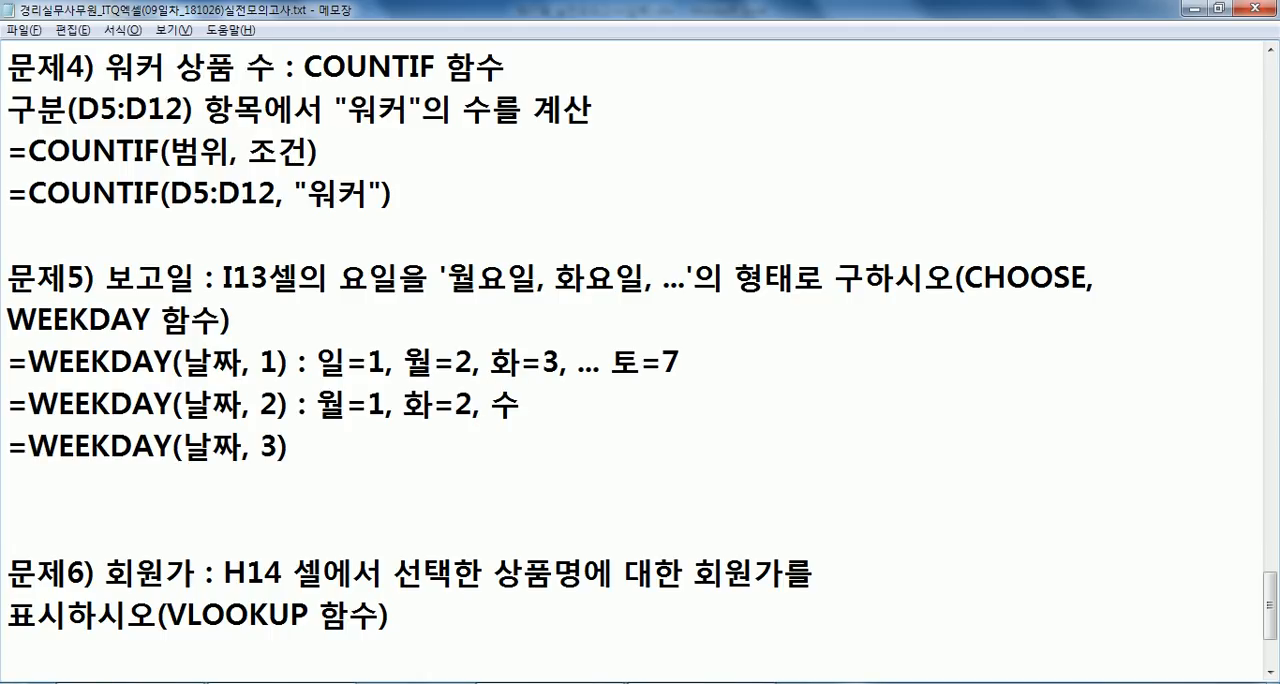
text(=3, ... 일=)
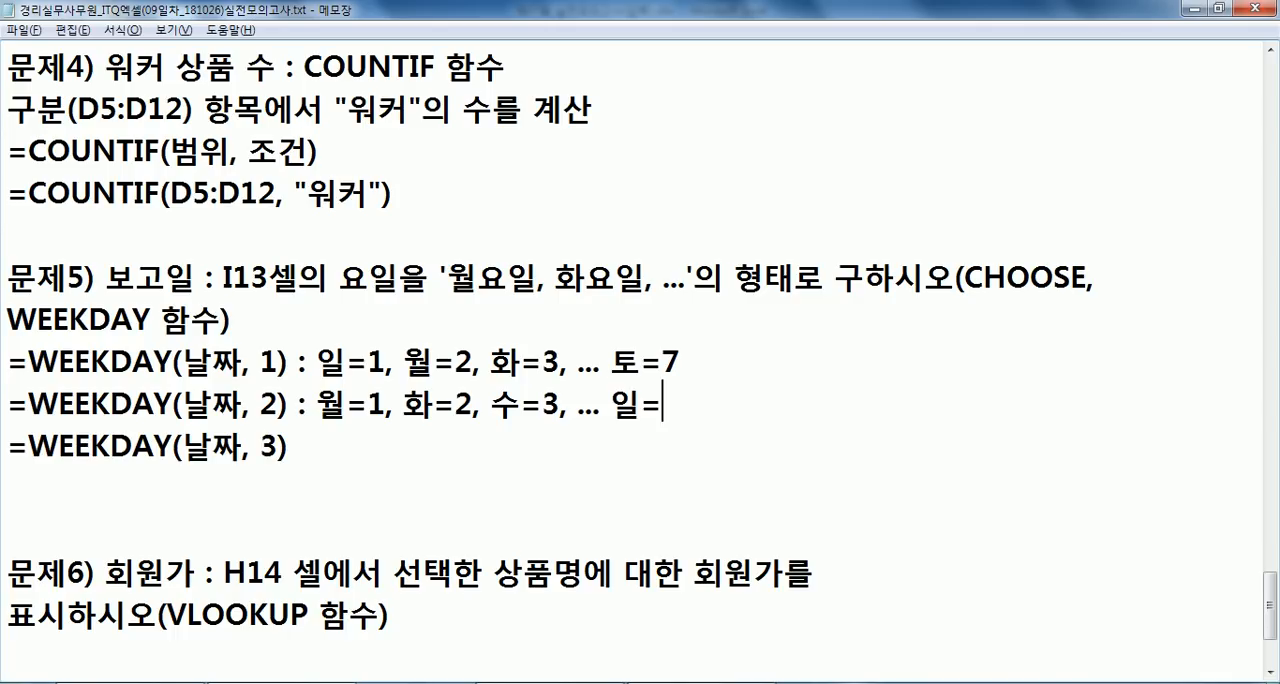
text(7)
- Annotate the =WEEKDAY(날짜, 3) line with ": 월=0, 화=1, 수=2, ... 일=6"
key(Down)
text(: 월=0, 화=1, 수=2, ... 일=)
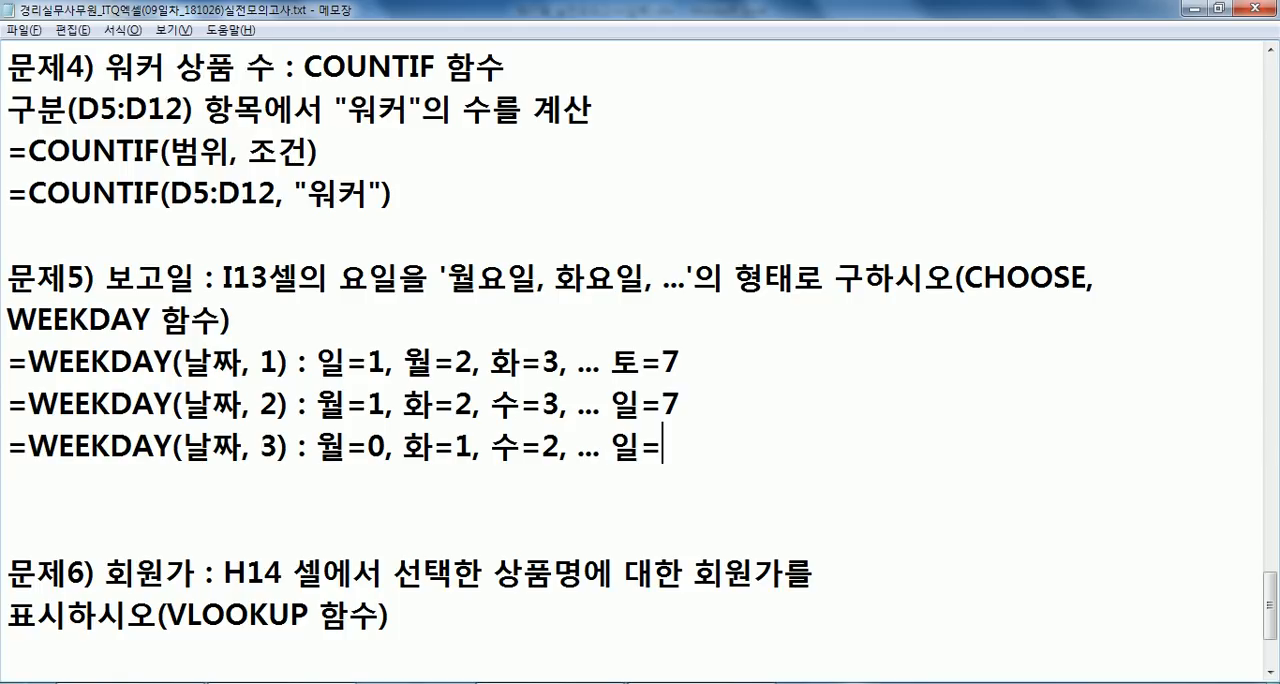
text(6)
- Compare the three WEEKDAY numbering types with the CHOOSE function and the '월요일, 화요일, ...' order required in problem 5
drag(966, 277, 1088, 277)
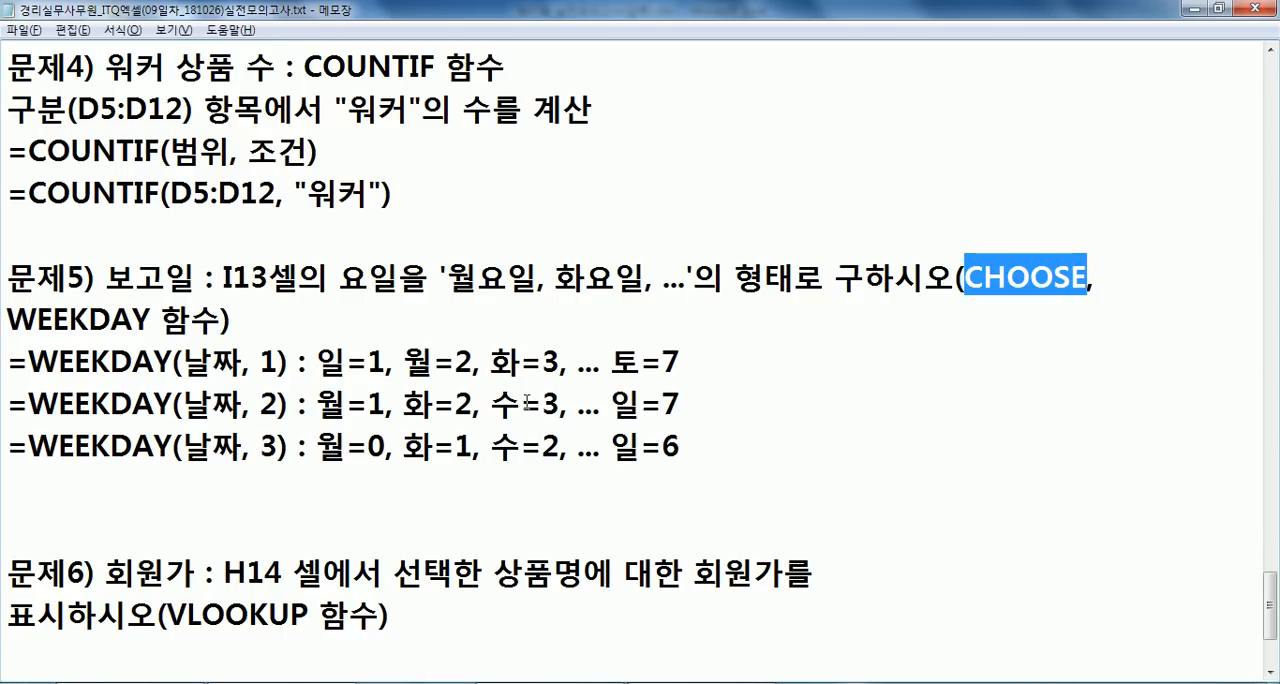
drag(386, 450, 329, 443)
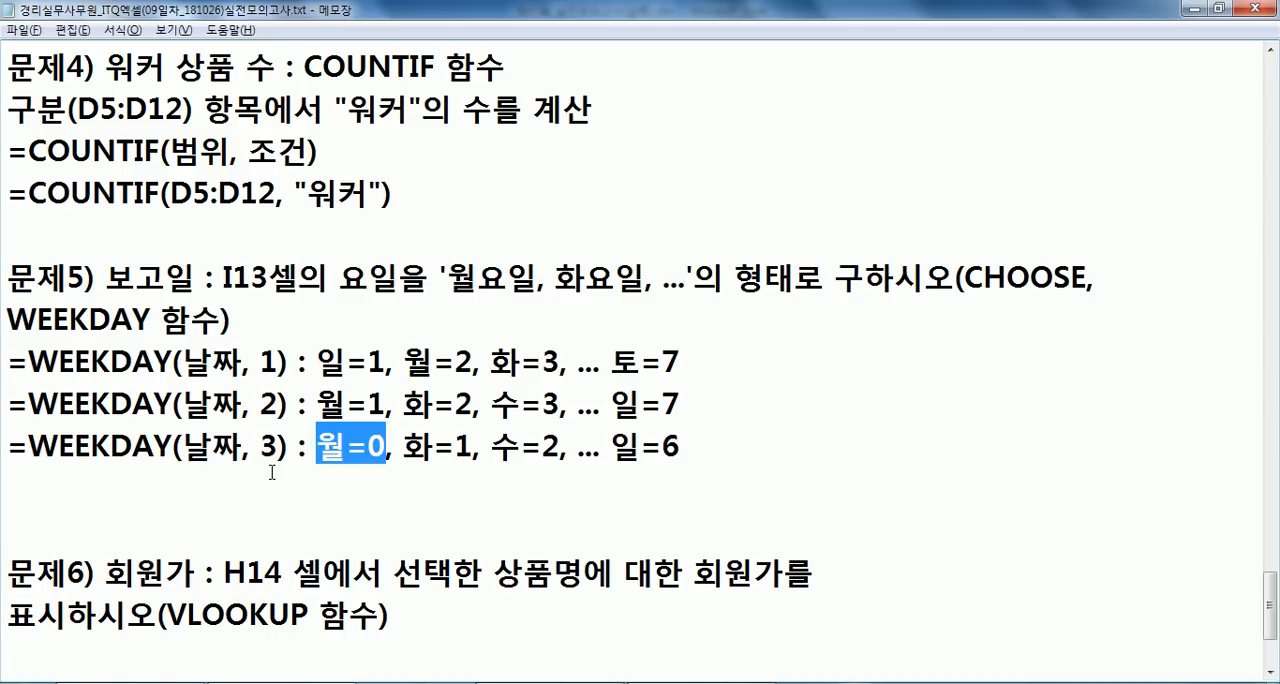
click(154, 449)
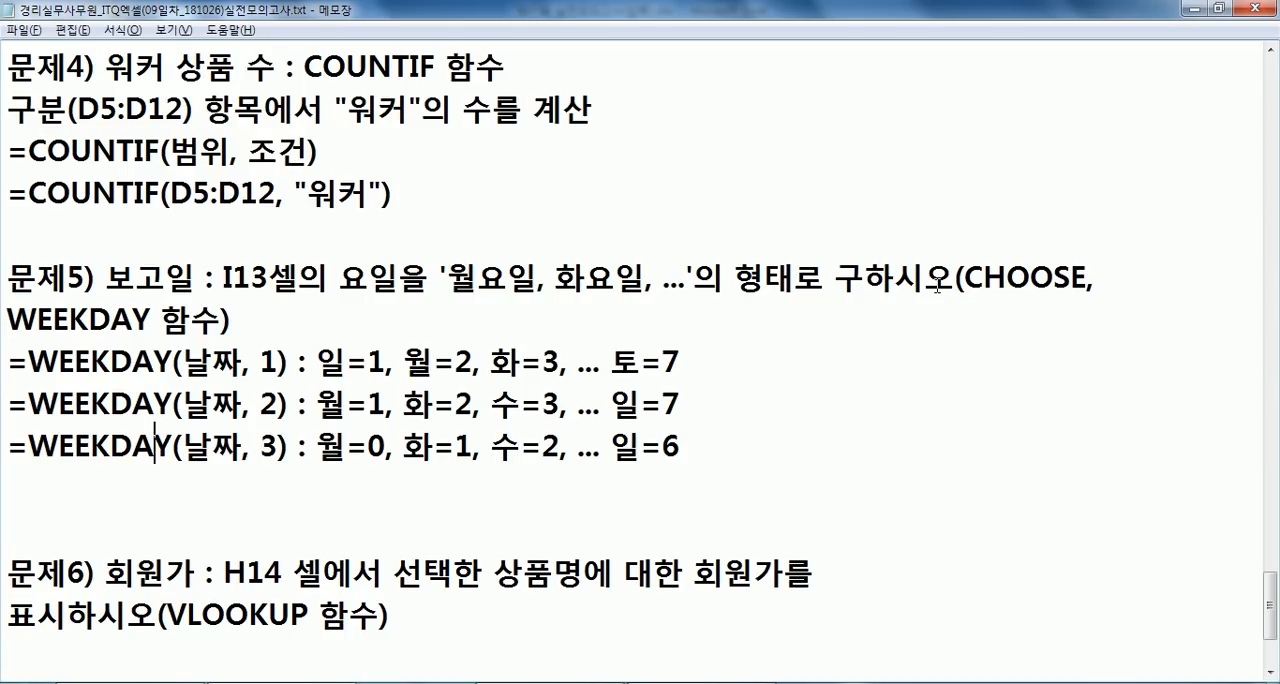
drag(450, 274, 670, 280)
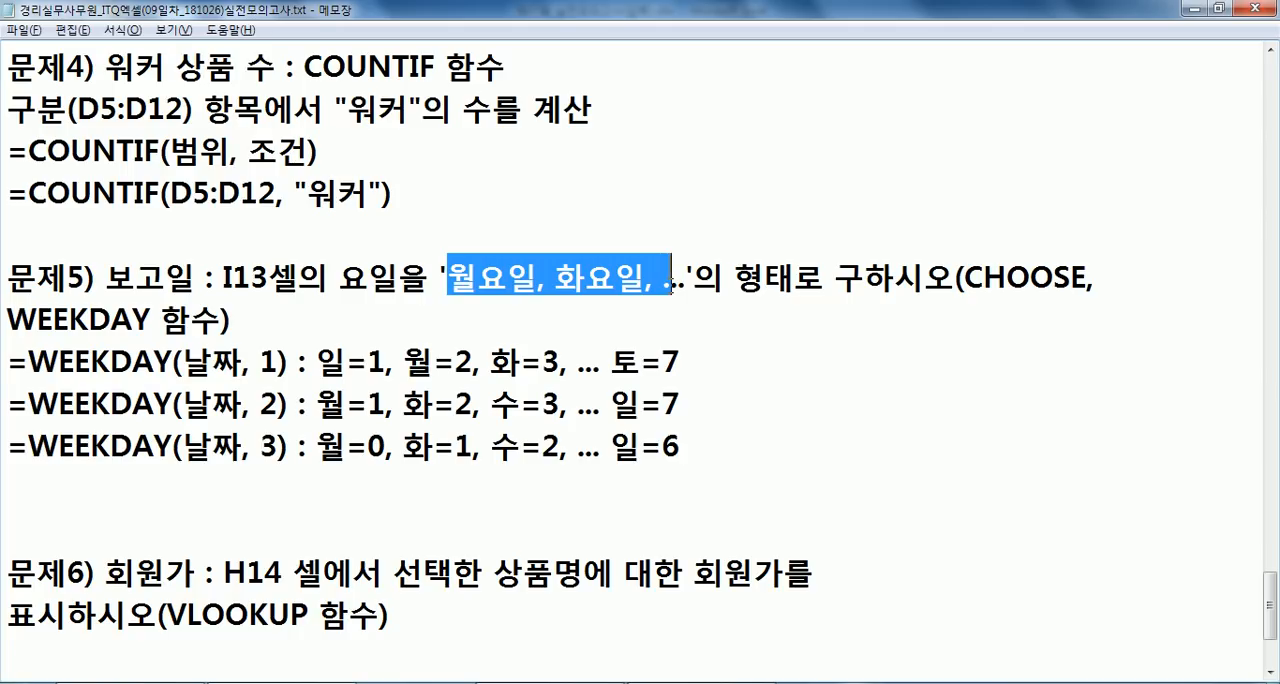
drag(8, 403, 724, 405)
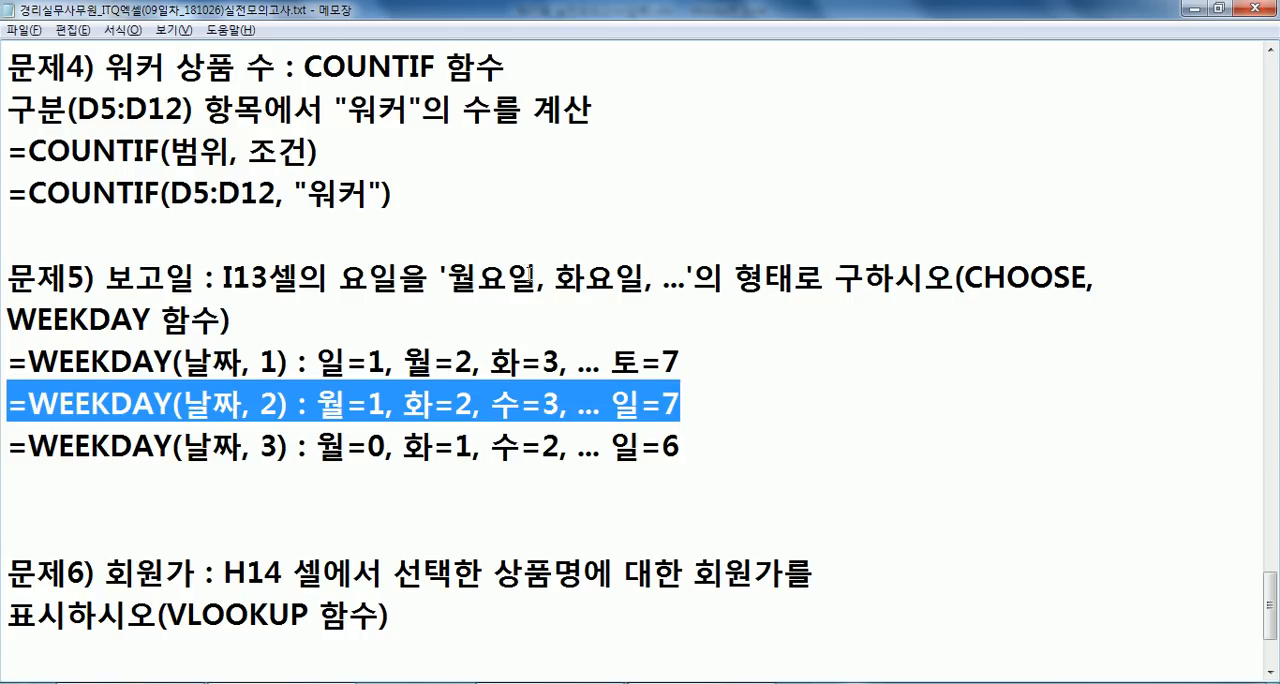
drag(764, 347, 3, 366)
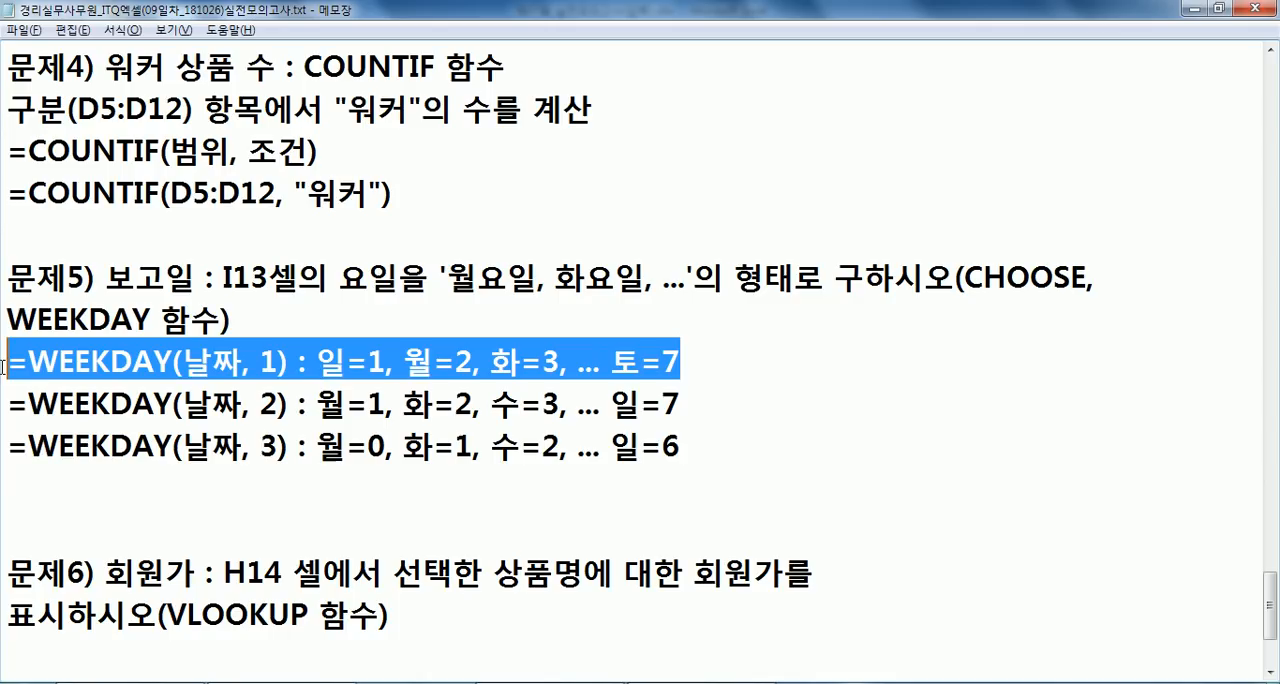
drag(449, 268, 624, 272)
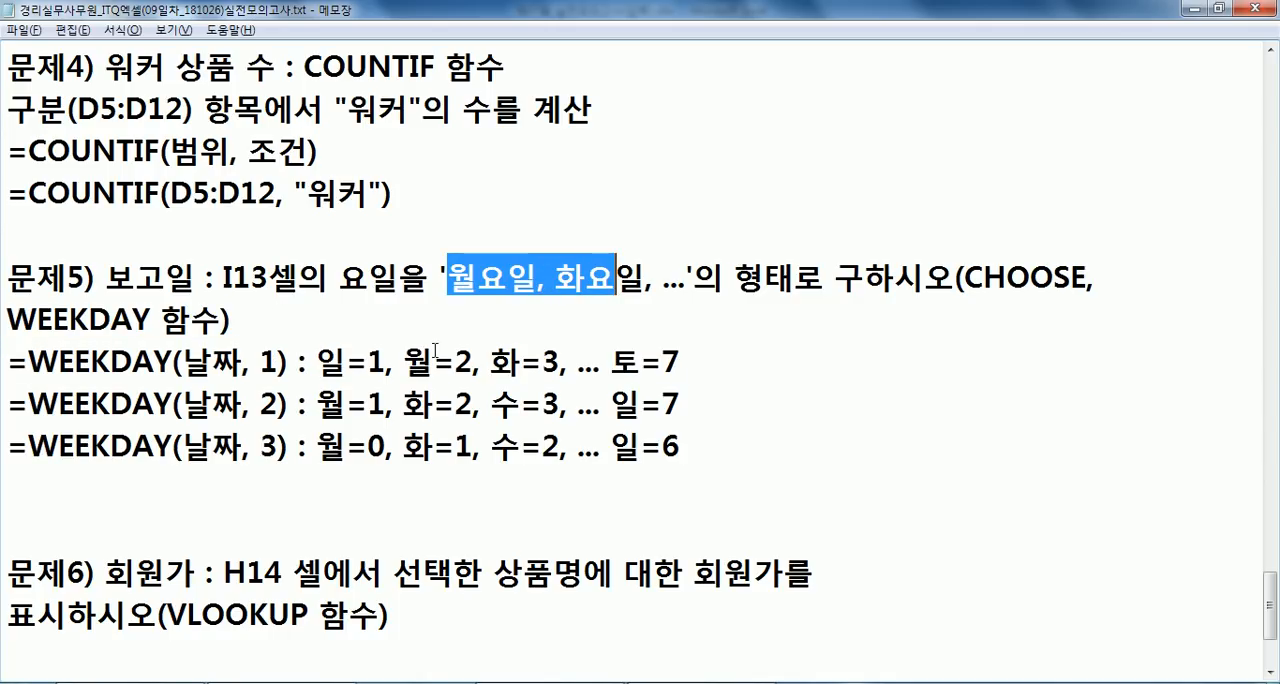
drag(8, 403, 753, 393)
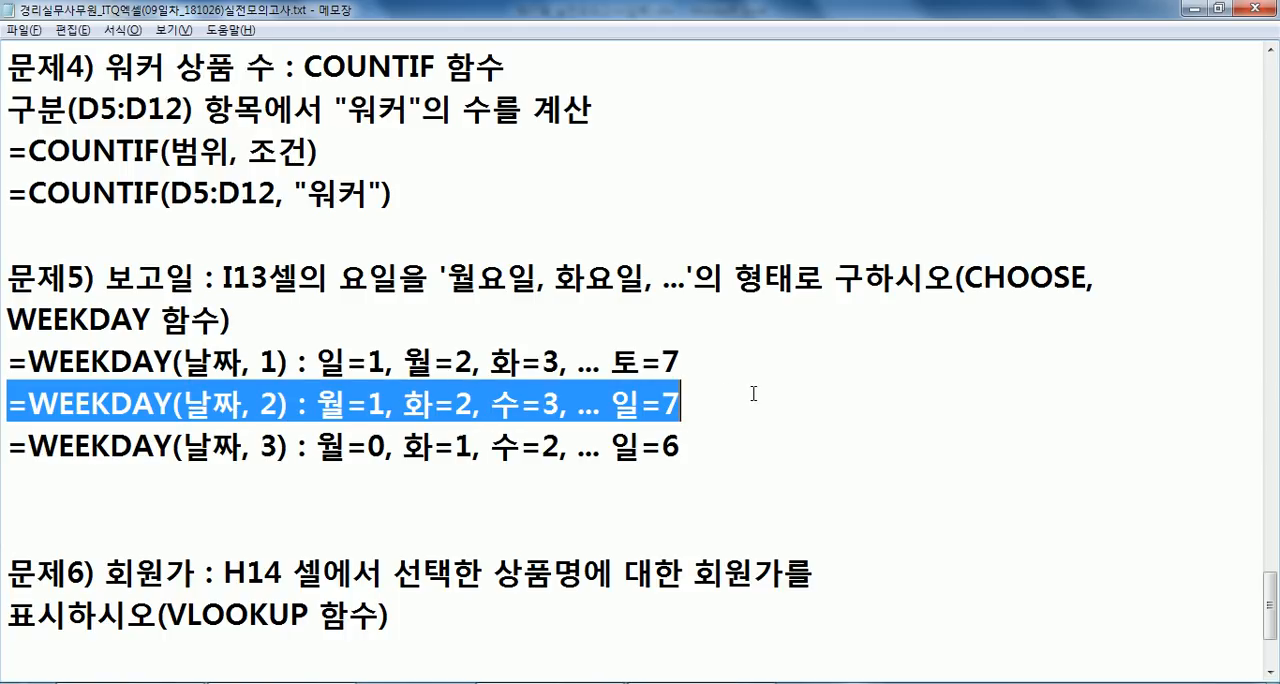
drag(447, 276, 646, 276)
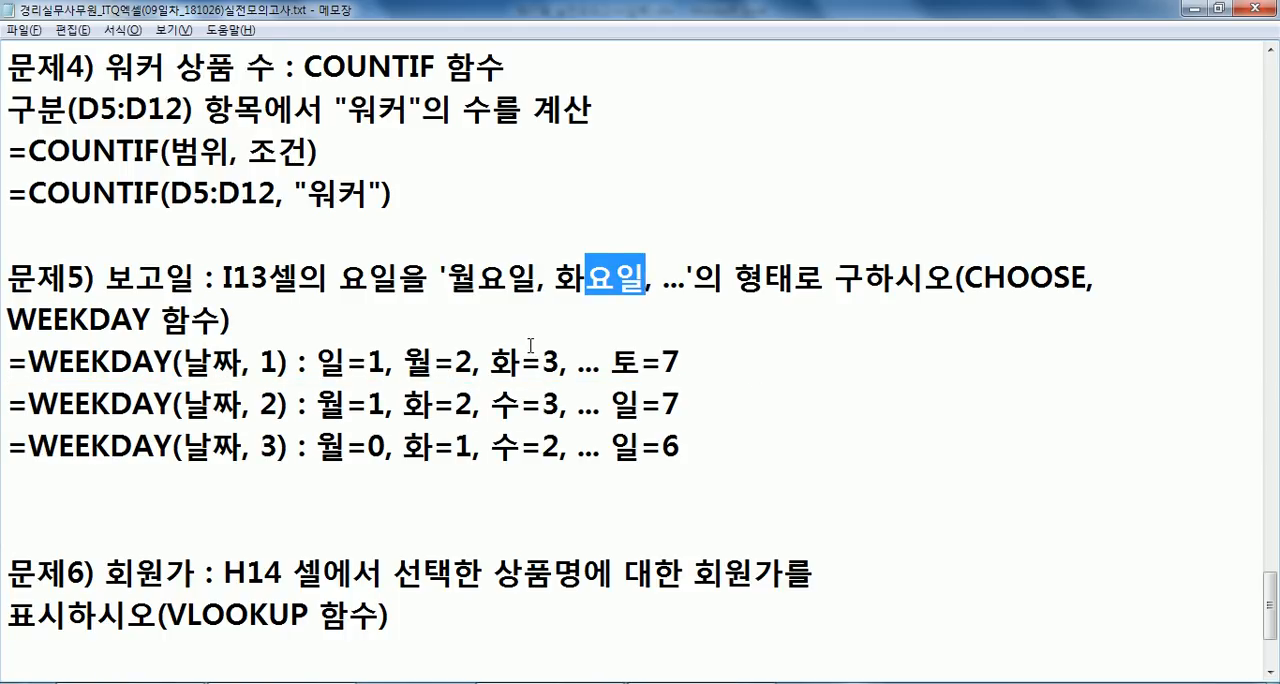
- Start a new formula =CHOOSE( below the WEEKDAY notes and insert a copy of WEEKDAY(날짜, 2) as its first argument
scroll(530, 346, down, 1)
click(309, 358)
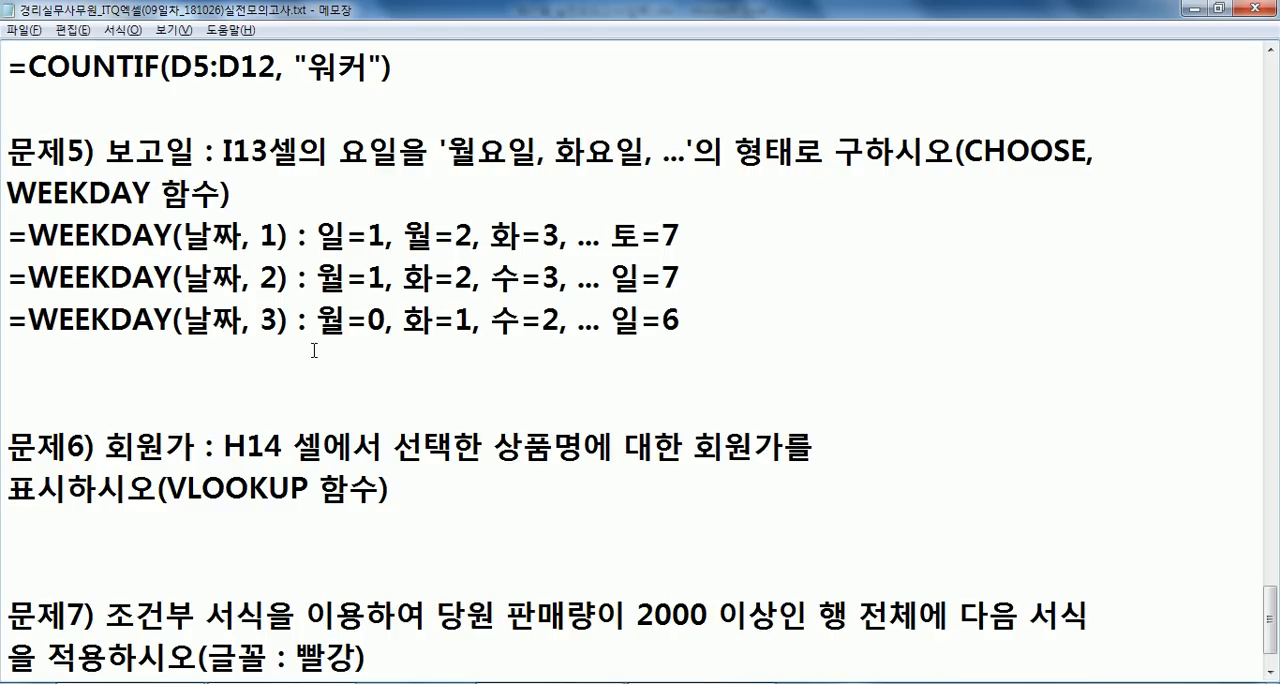
key(Return)
text(=CHOOSE()
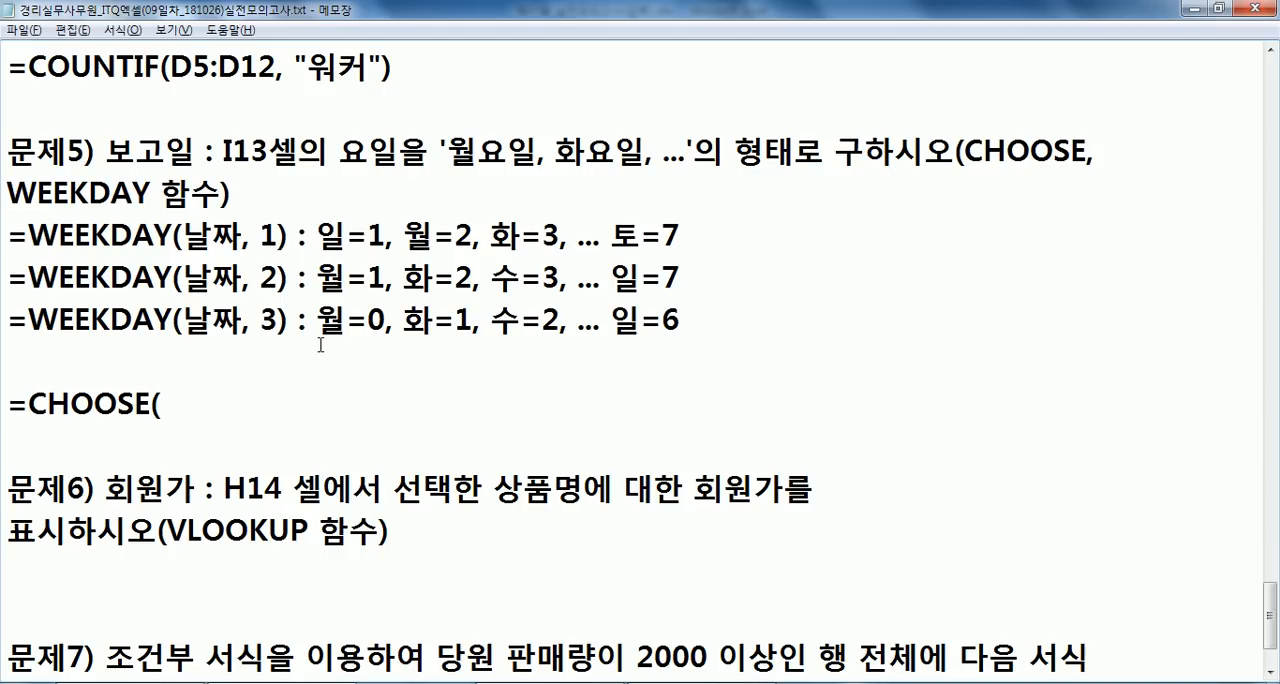
drag(27, 277, 292, 278)
key(ctrl+c)
click(186, 410)
key(ctrl+v)
- Replace the 날짜 placeholder inside the CHOOSE formula's WEEKDAY function with the cell reference I13
drag(314, 404, 375, 404)
text(ㅑ13)
key(BackSpace)
key(BackSpace)
key(BackSpace)
text(ㅑ13)
key(BackSpace)
key(BackSpace)
key(BackSpace)
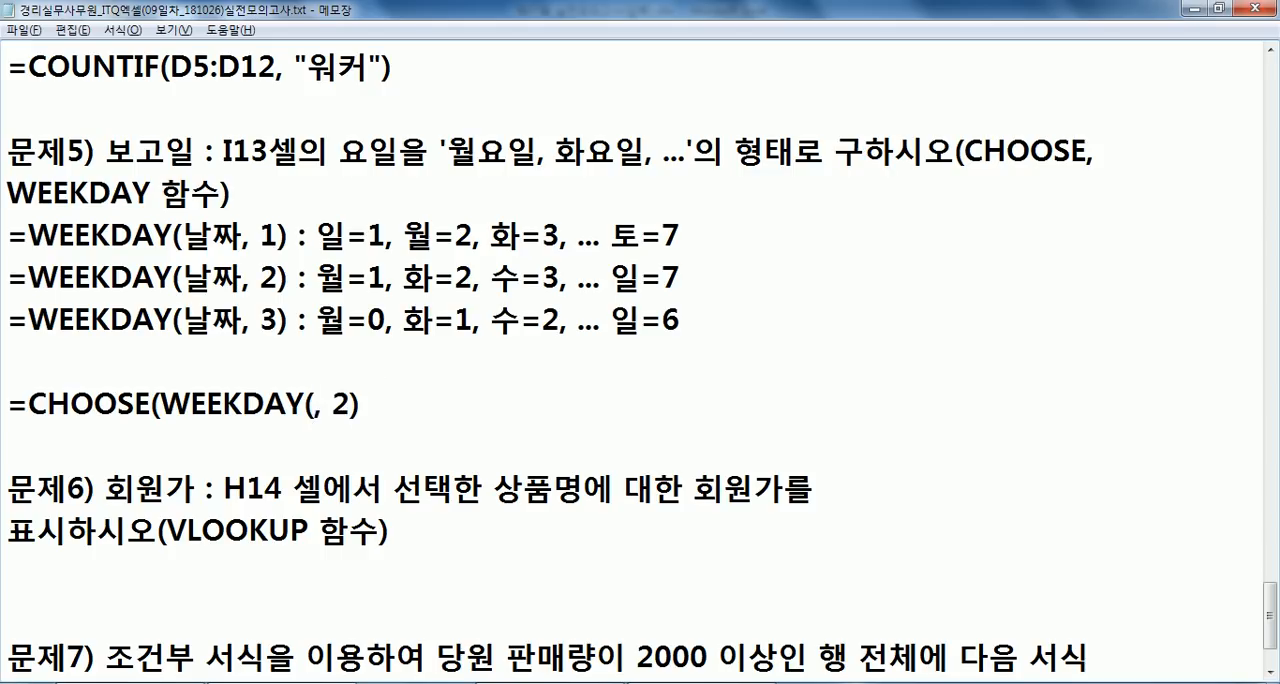
text(I13)
key(End)
- Add "월요일", reusing the wording from the problem text, and "화요일" as the first two values of the CHOOSE formula
text(, ")
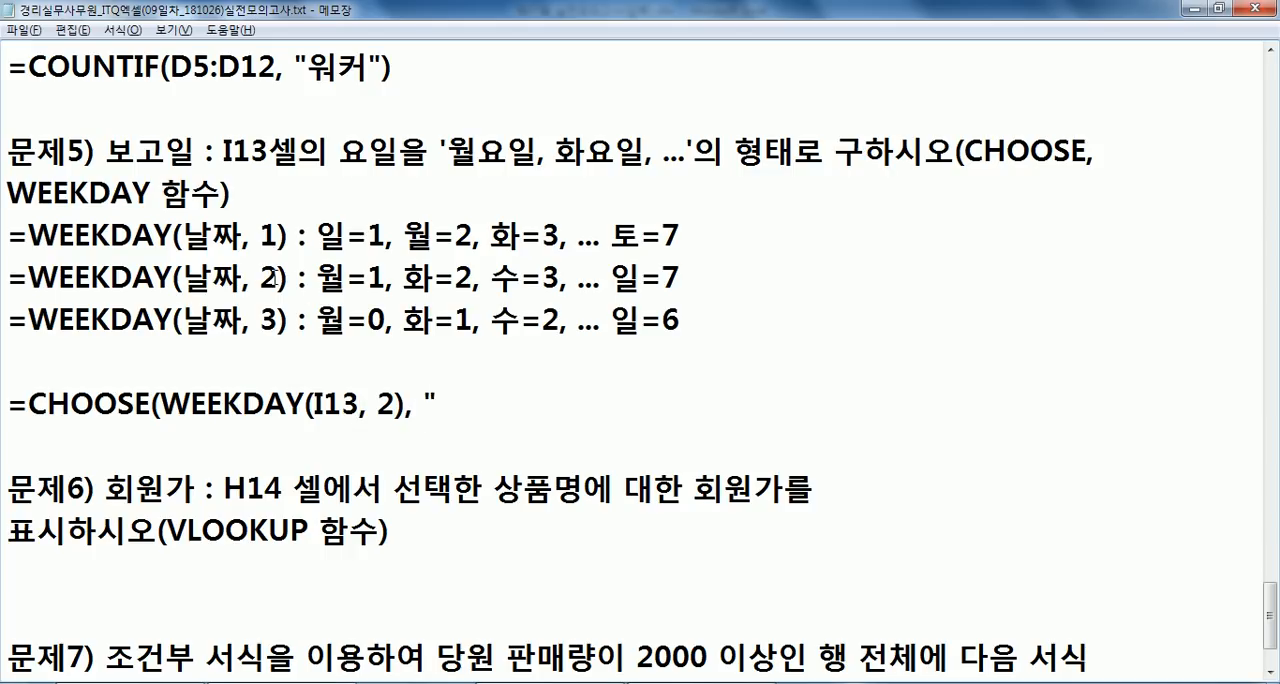
drag(316, 277, 354, 279)
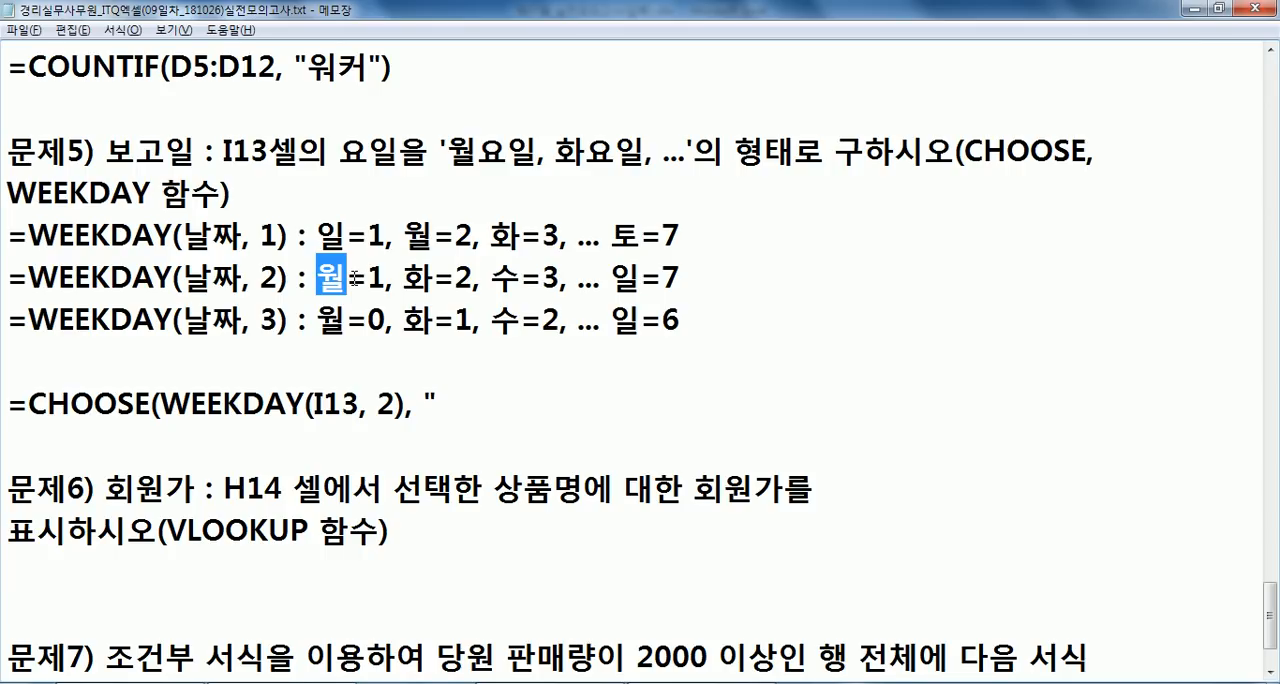
click(440, 395)
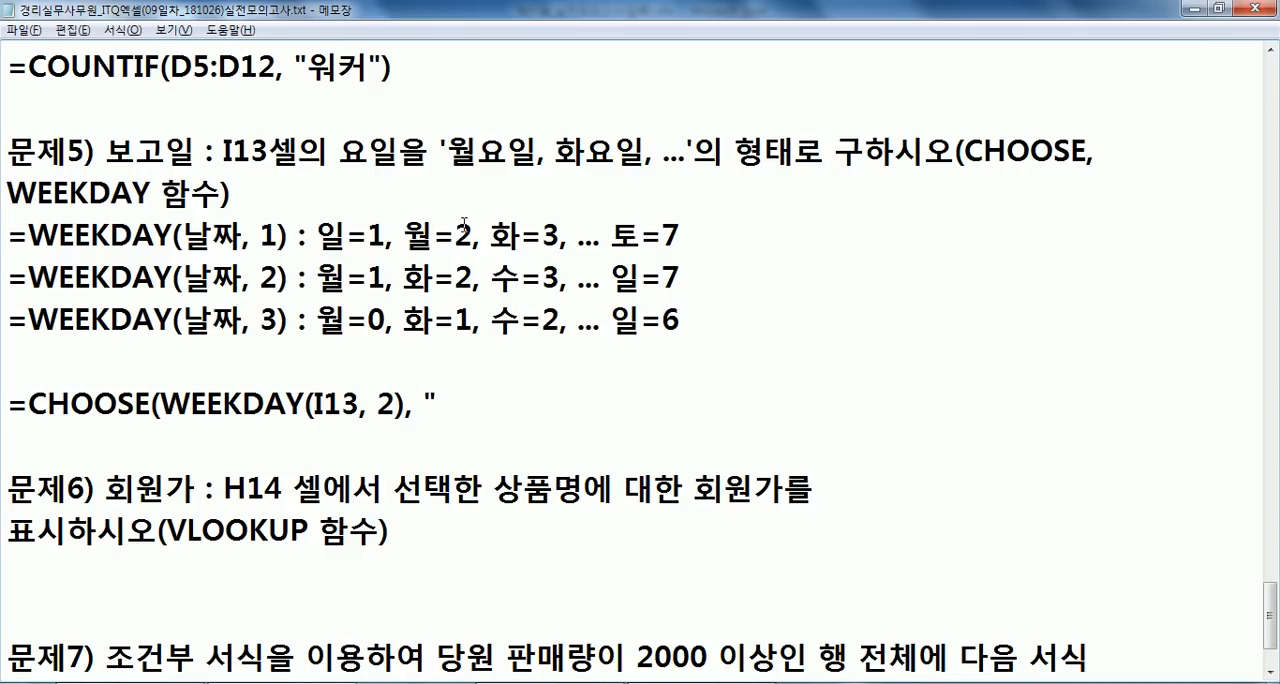
drag(447, 152, 538, 152)
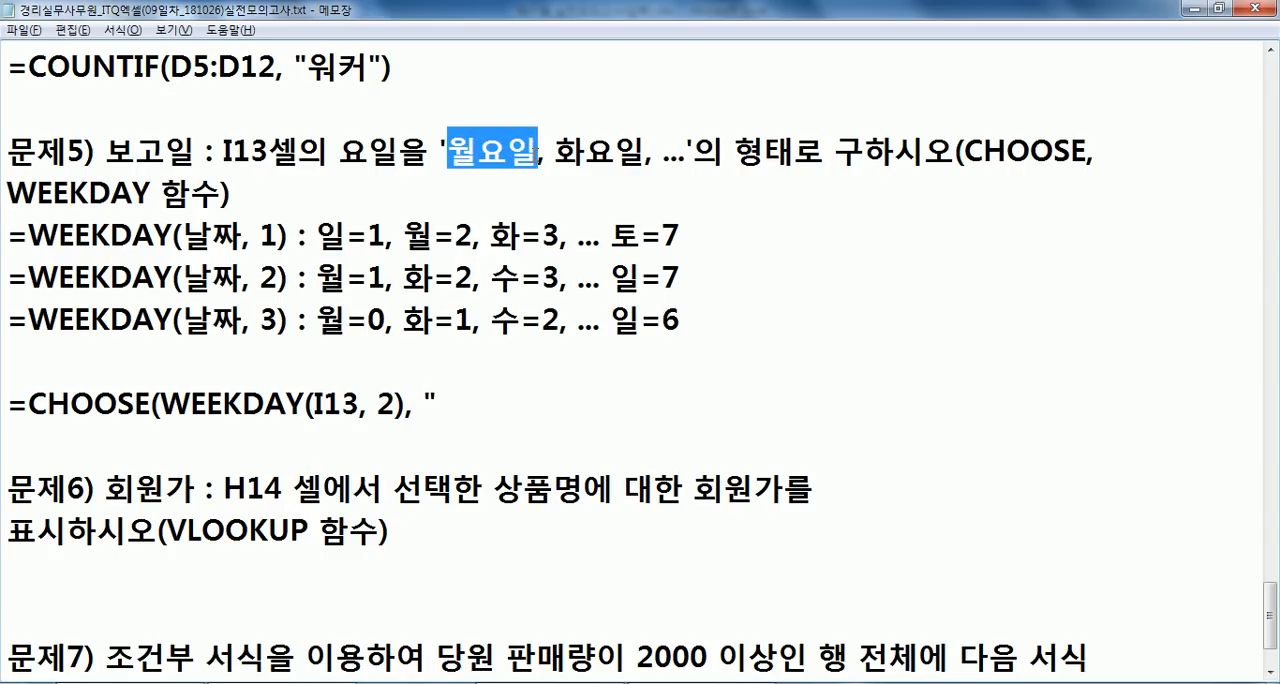
key(ctrl+c)
click(468, 405)
key(ctrl+v)
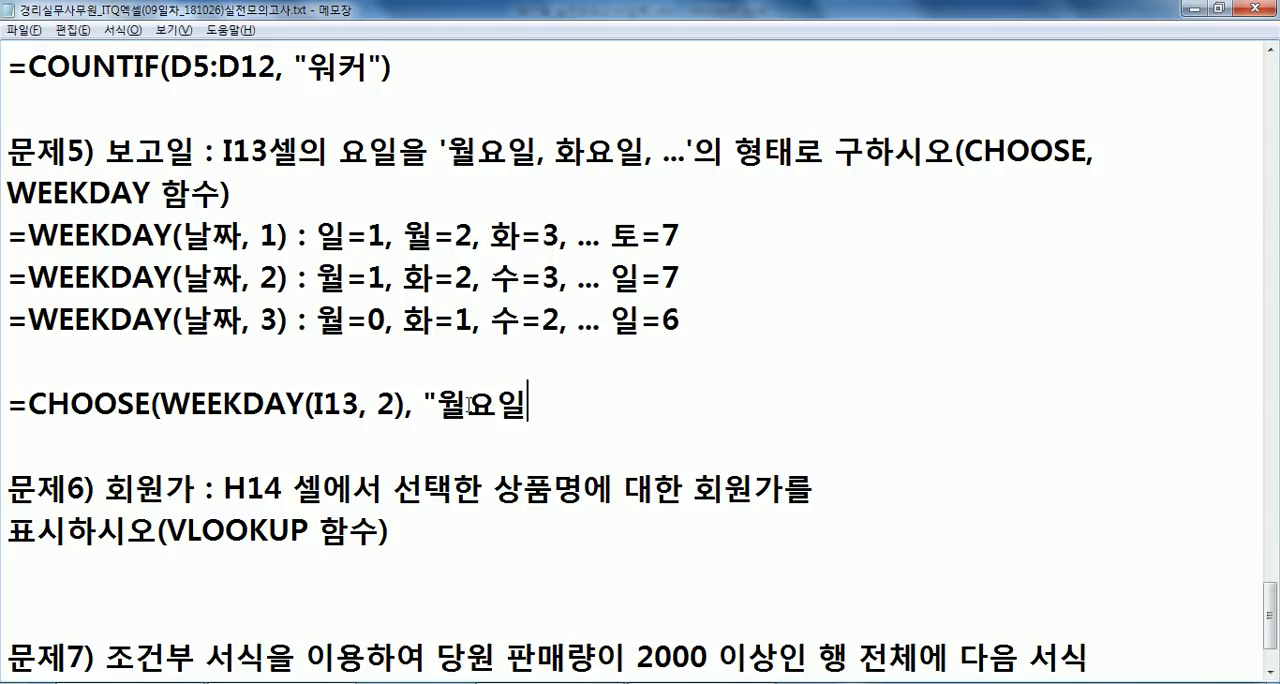
text(", "GHK)
key(BackSpace)
key(BackSpace)
key(BackSpace)
text(화요일")
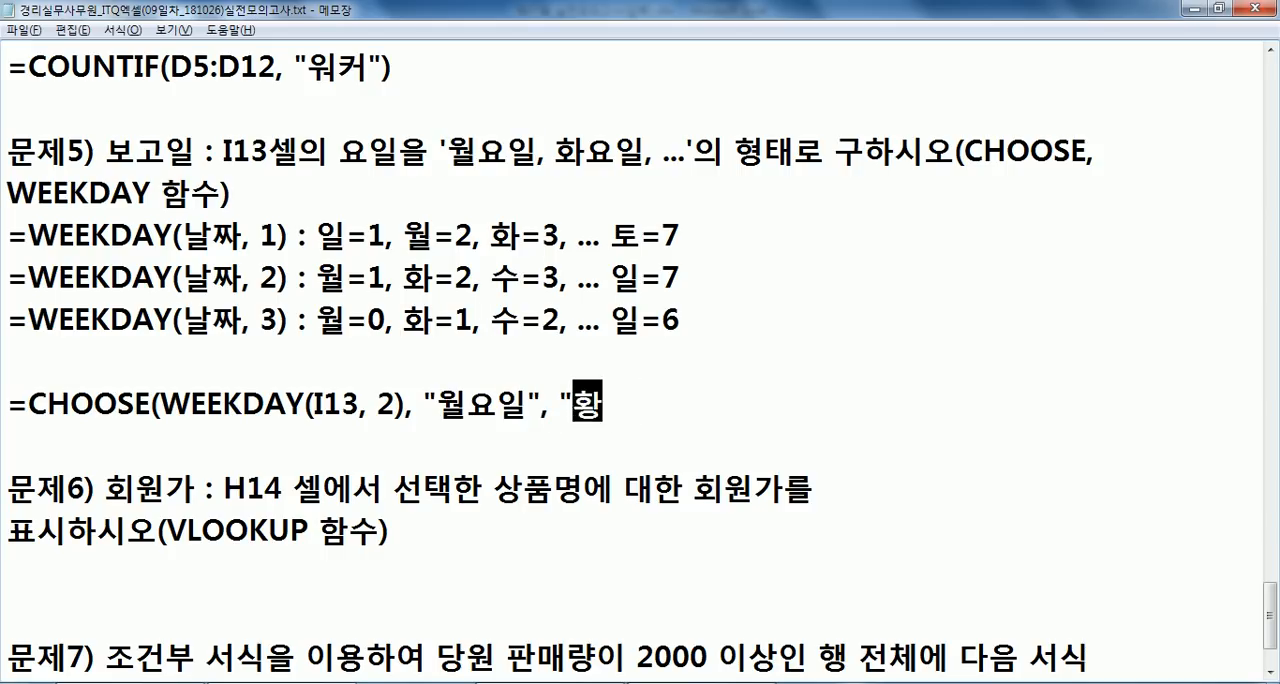
text(, "승)
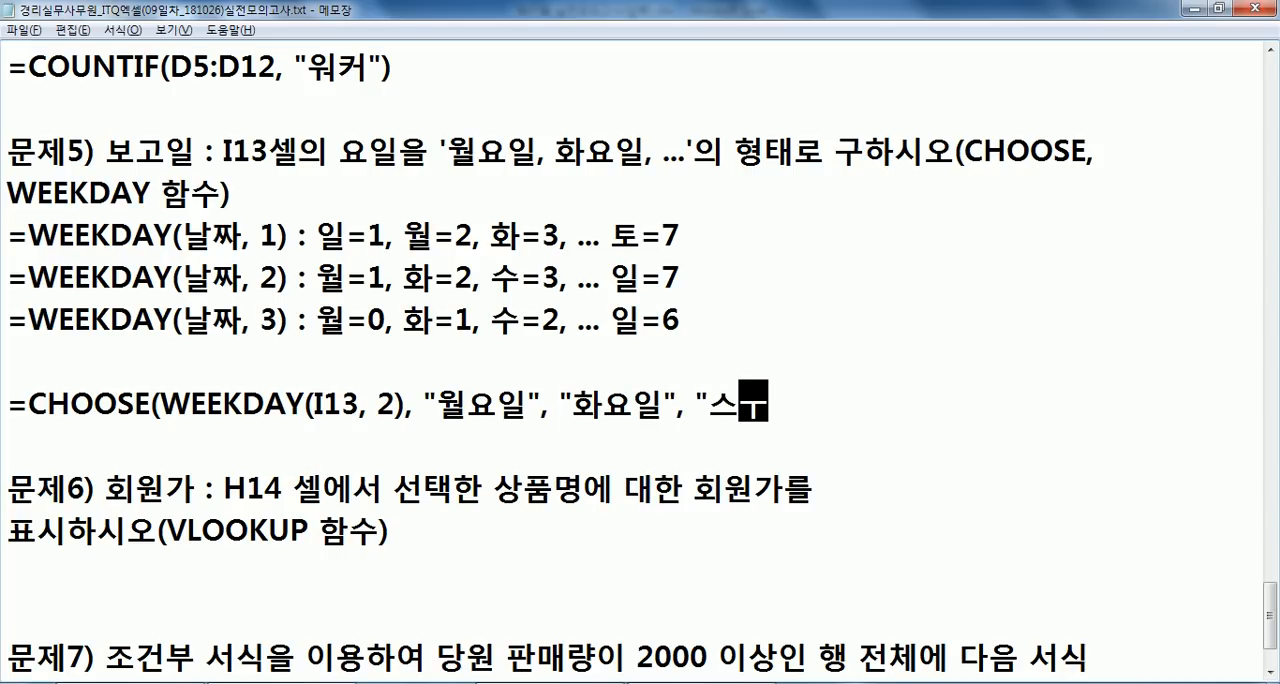
text(요일",)
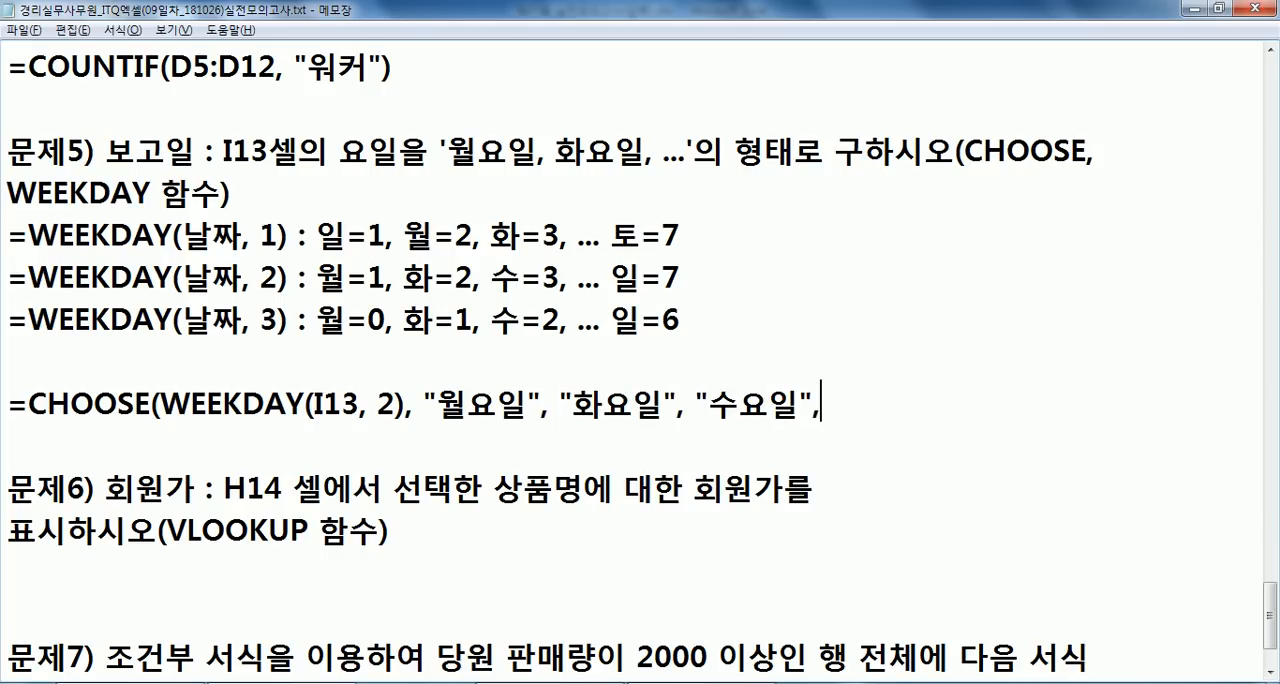
text( "목요일", "ㄱ)
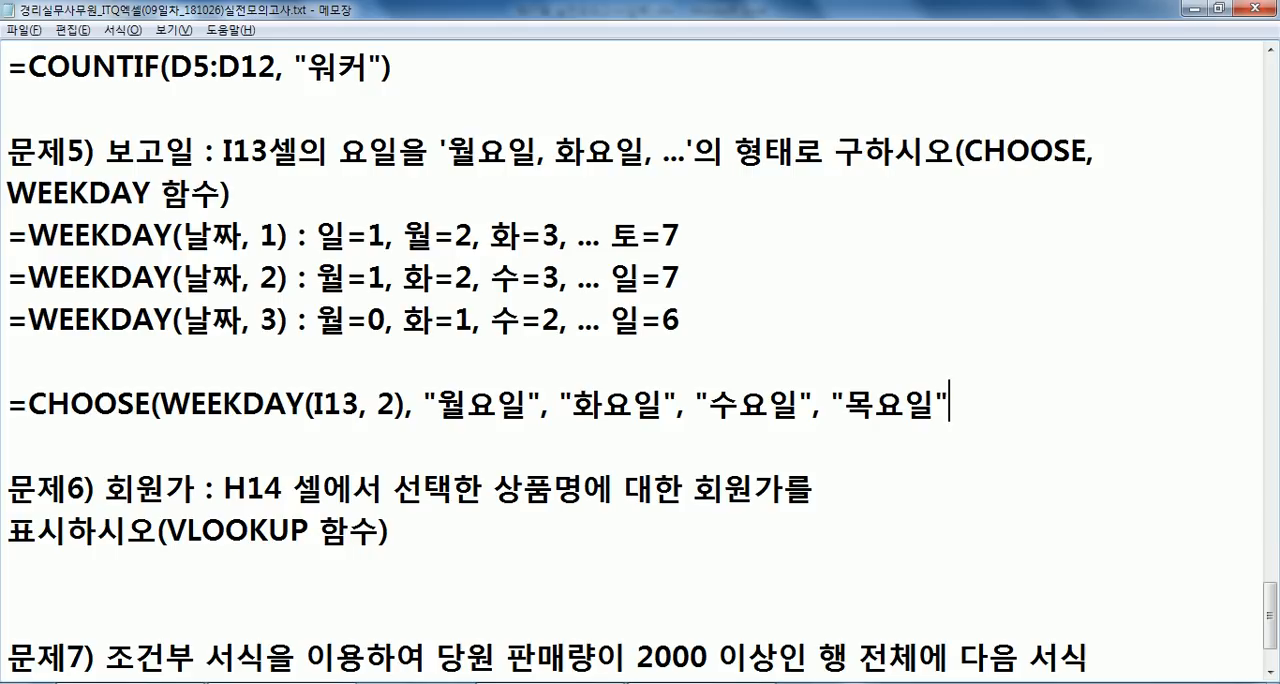
text(금용)
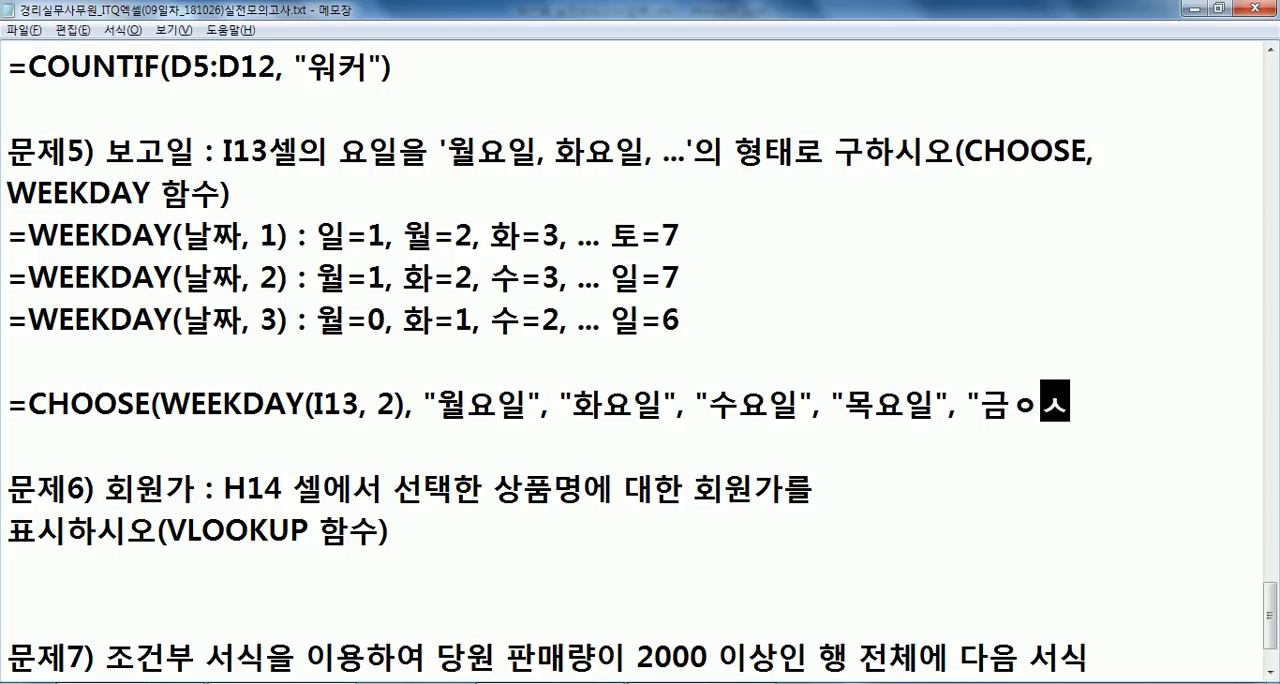
text(일", )
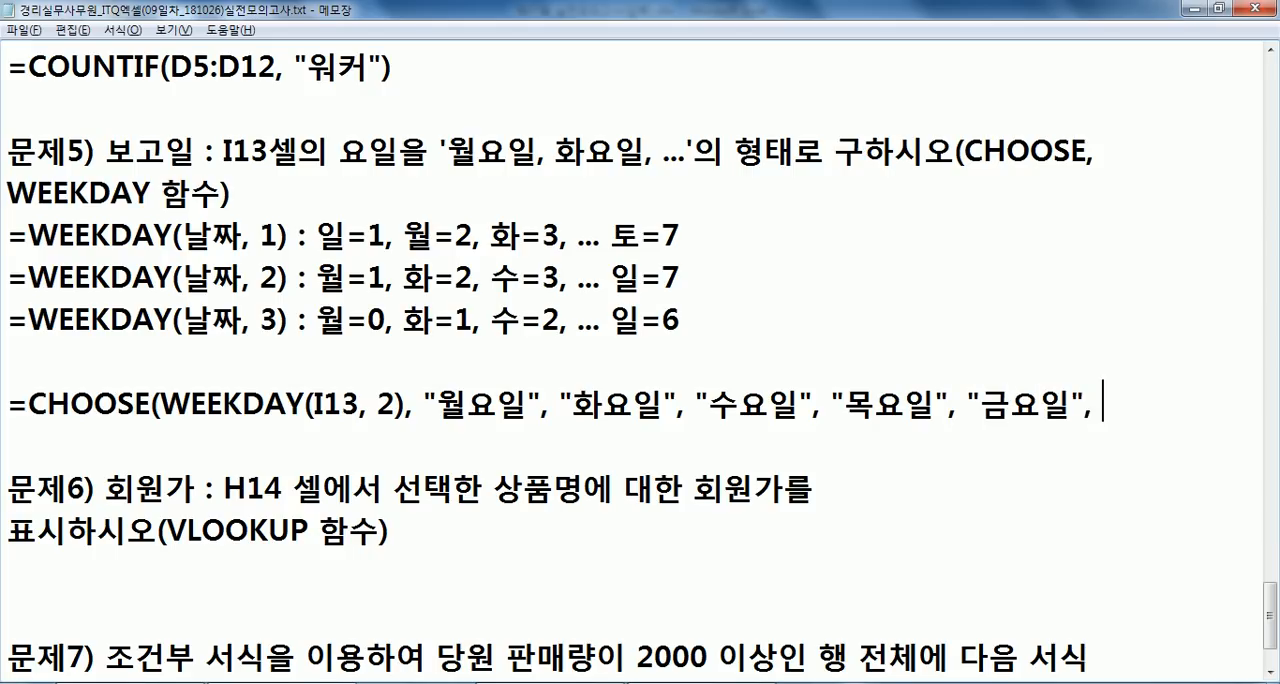
text("토요일", "이)
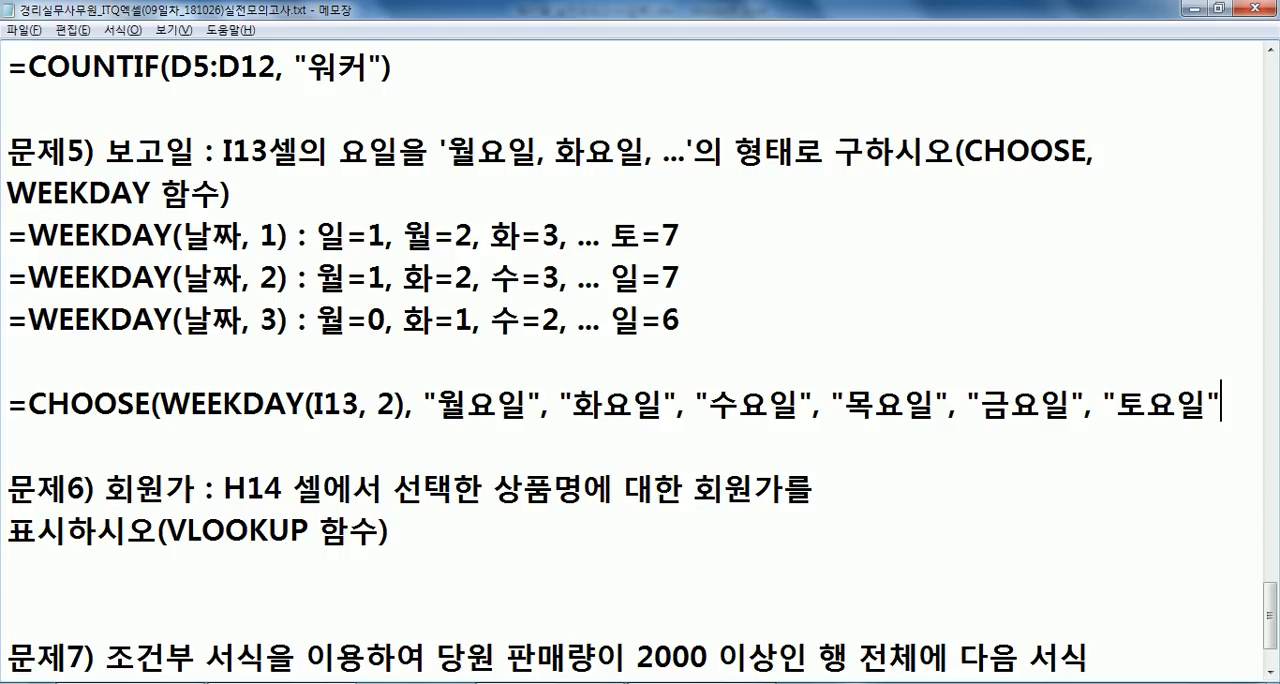
text(일요일"))
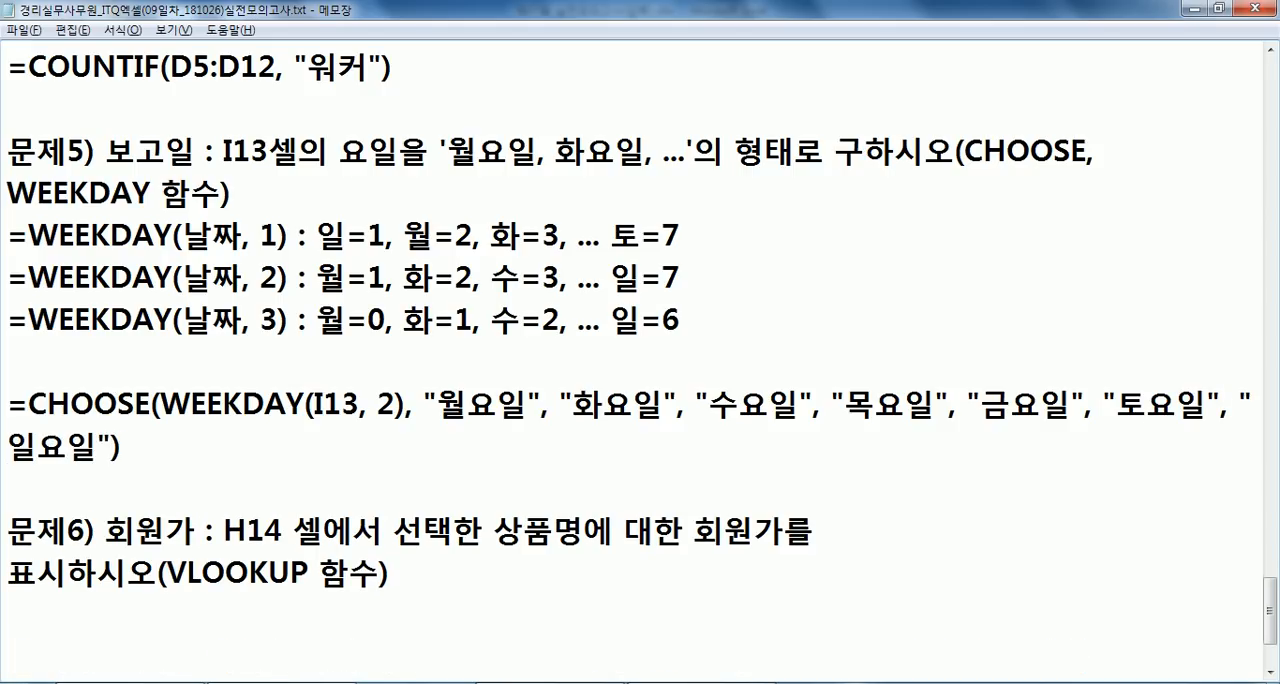
- Complete the CHOOSE formula with "수요일", "목요일", "금요일", "토요일" and "일요일", close the parenthesis and add a blank line below
key(Return)
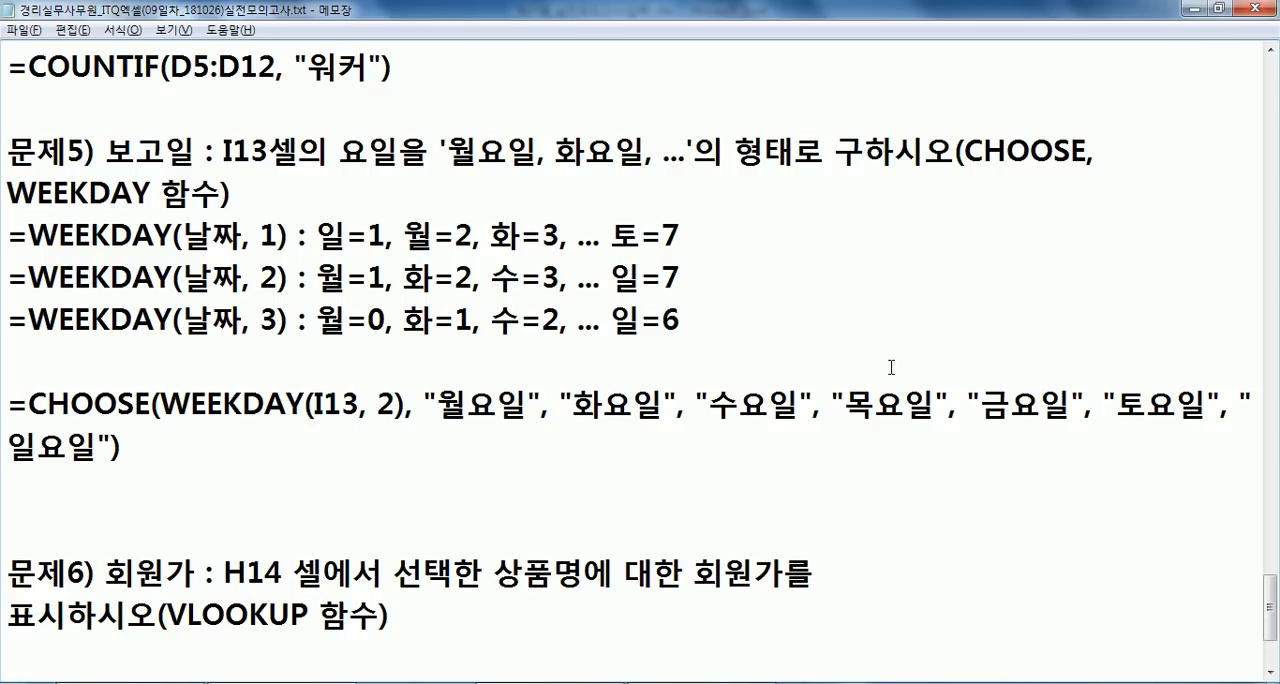
- Duplicate the complete two-line CHOOSE formula directly below the original
click(1272, 670)
key(Up)
key(Up)
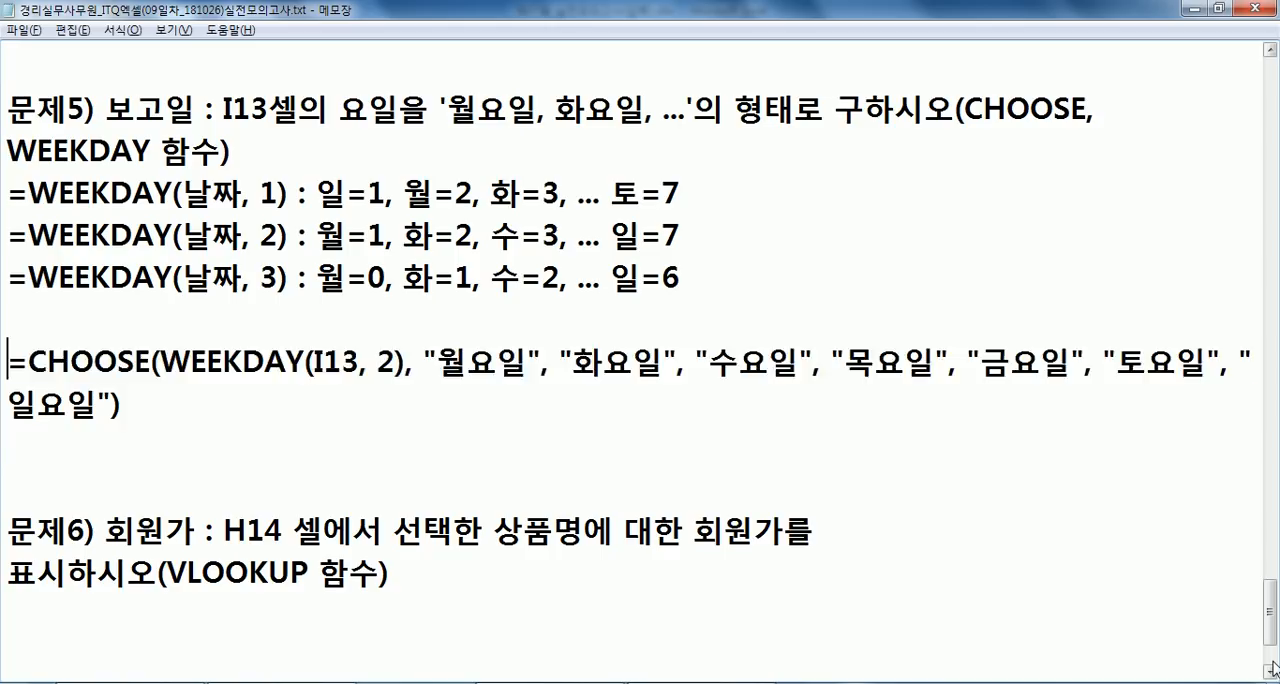
key(shift+Down)
key(shift+Down)
key(ctrl+c)
key(ctrl+v)
key(ctrl+v)
- In the duplicated CHOOSE formula, shorten "월요일" and "화요일" to "월" and "화"
key(Up)
key(Right)
key(Up)
key(Right)
key(Right)
key(Right)
key(Right)
key(Right)
key(Right)
key(Right)
key(Right)
key(Right)
key(Right)
key(Right)
key(Right)
key(Right)
key(Right)
key(Right)
key(Right)
key(Right)
key(Right)
key(Right)
key(Right)
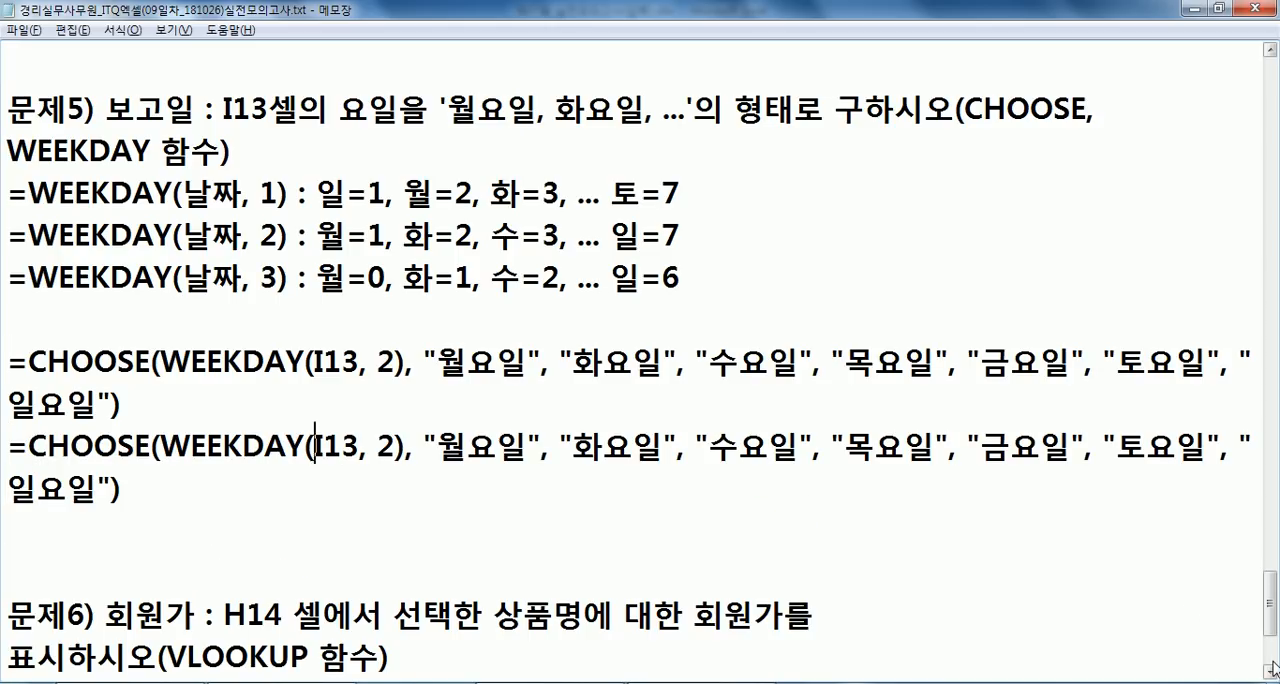
key(Delete)
key(Delete)
key(Right)
key(Right)
key(Right)
key(Right)
key(Right)
key(Right)
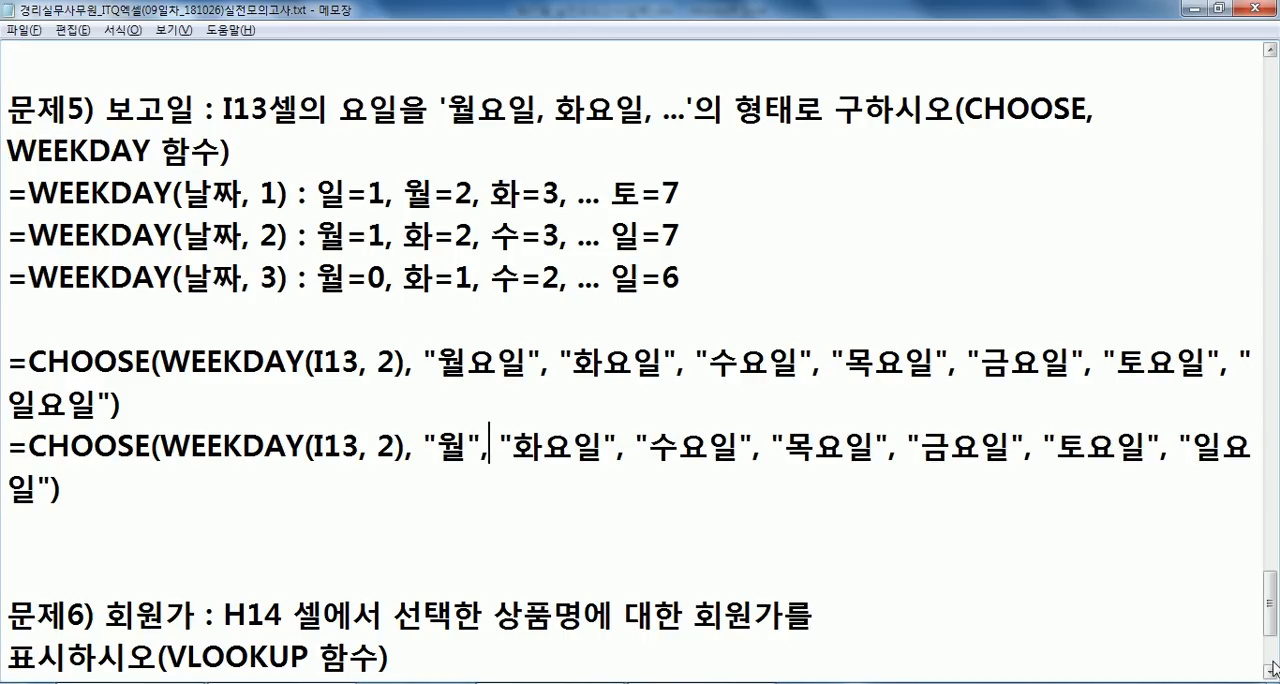
key(Left)
key(Delete)
key(Delete)
key(Right)
key(Right)
key(Right)
key(Right)
key(Right)
key(Right)
key(Right)
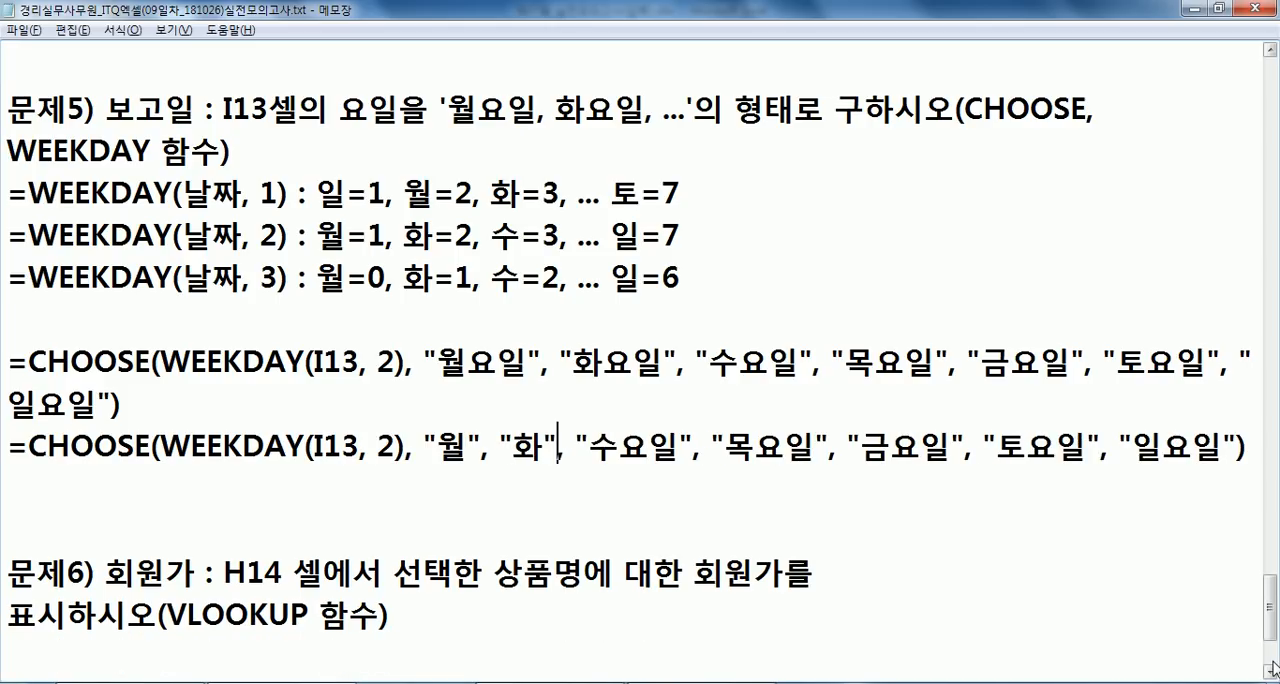
- Shorten the remaining five day names in the duplicated formula to "수", "목", "금", "토" and "일"
key(Left)
key(Left)
key(Delete)
key(Delete)
key(Right)
key(Right)
key(Right)
key(Right)
key(Right)
key(Delete)
key(Delete)
key(Right)
key(Right)
key(Right)
key(Right)
key(Delete)
key(Delete)
key(Right)
key(Right)
key(Right)
key(Right)
key(Right)
key(Delete)
key(Delete)
key(Right)
key(Right)
key(Right)
key(Right)
key(Right)
key(Delete)
key(Delete)
- Append & "요일" after the closing parenthesis of the shortened CHOOSE formula
key(End)
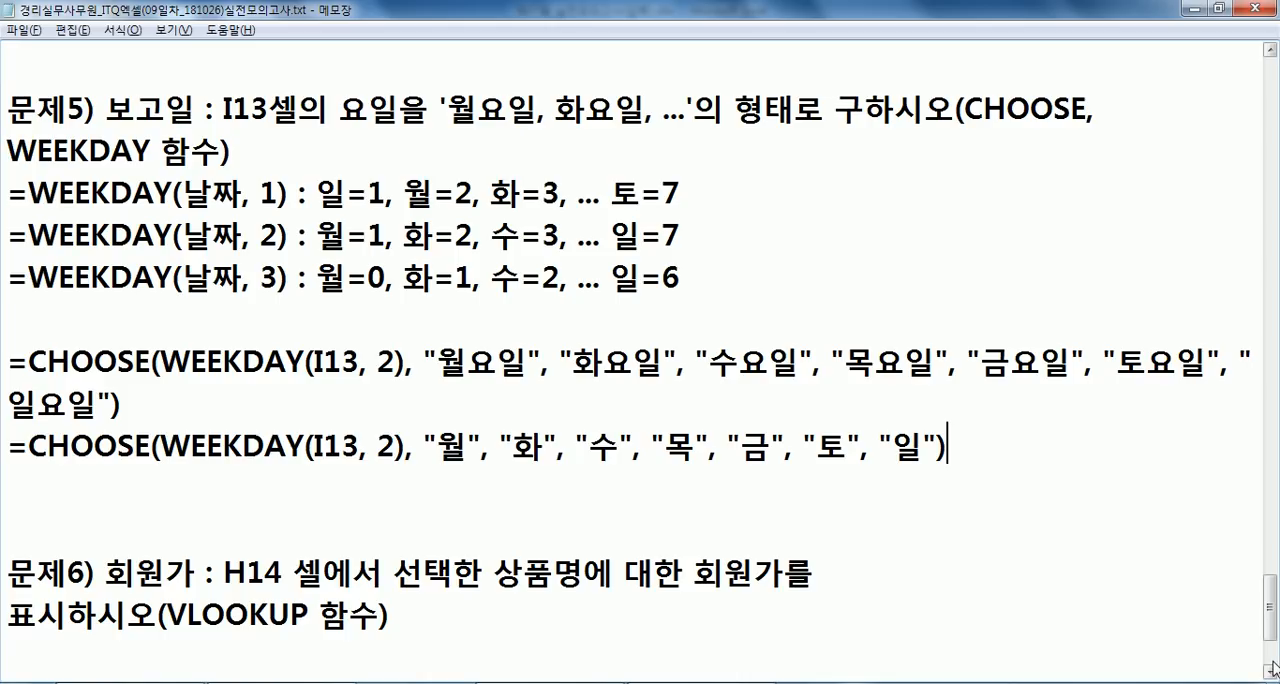
text(& "요이)
text(ㄹ")
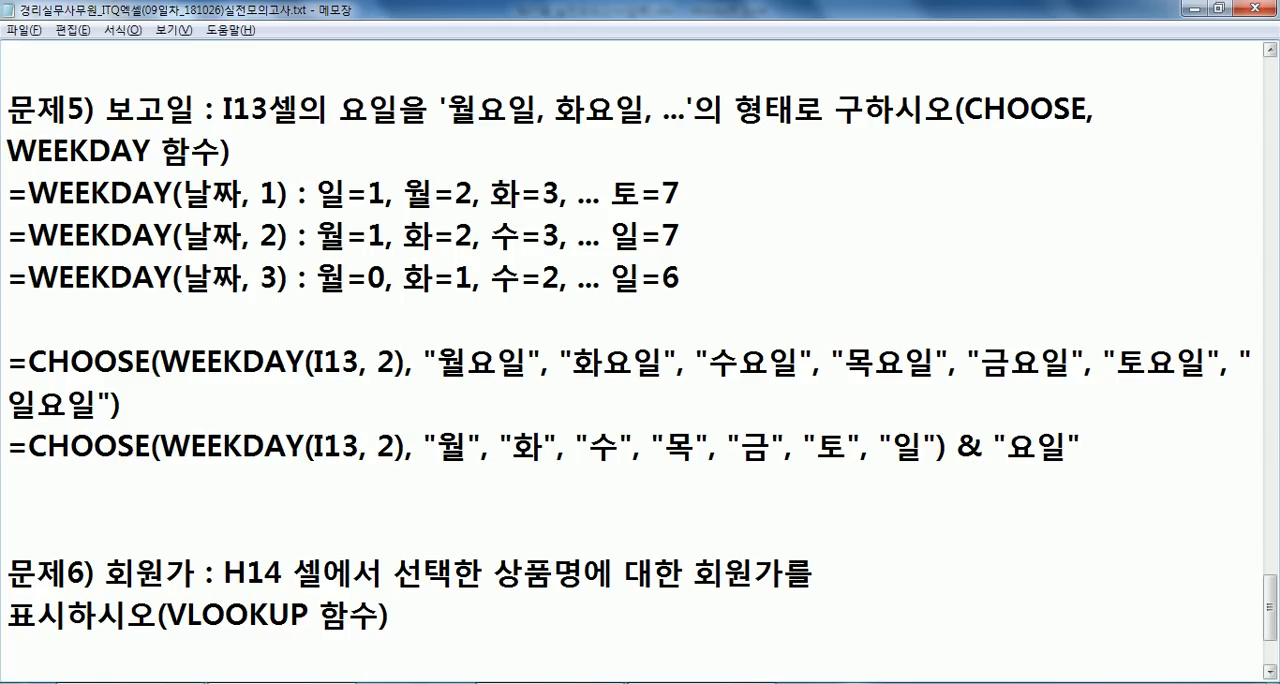
- Compare the full-name CHOOSE formula with the shortened version, examining how the & operator joins "요일" to the day
drag(956, 441, 984, 441)
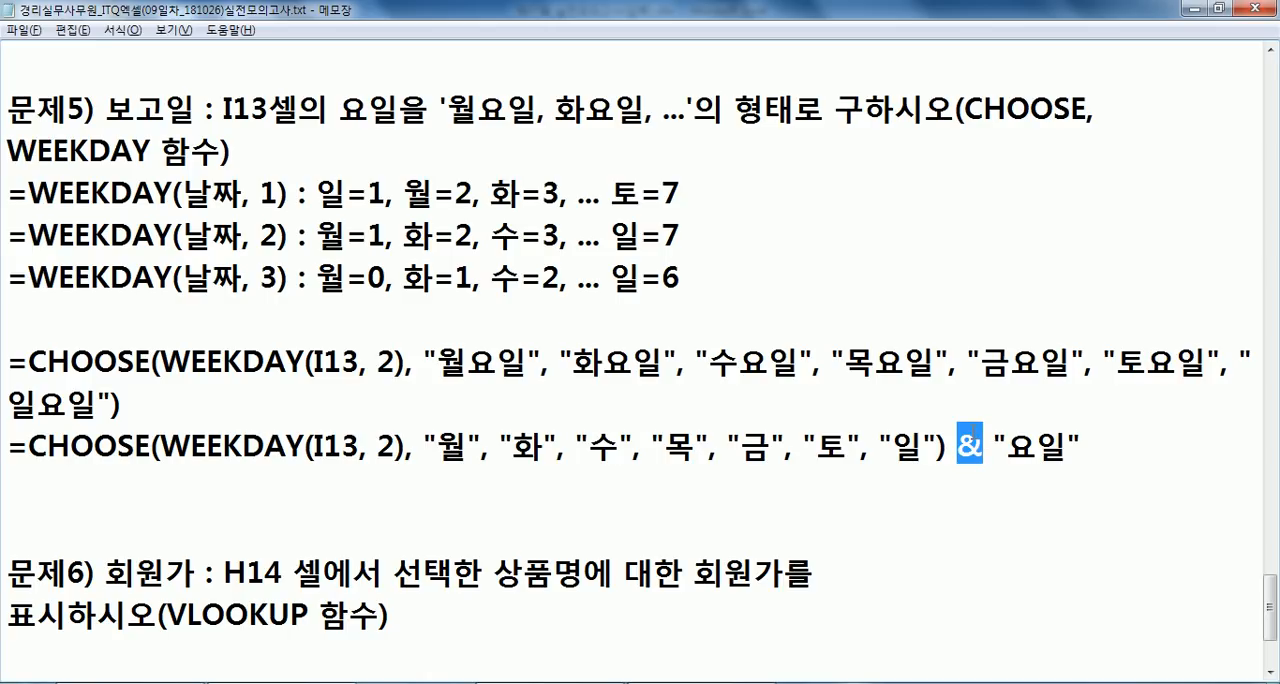
drag(1116, 451, 2, 460)
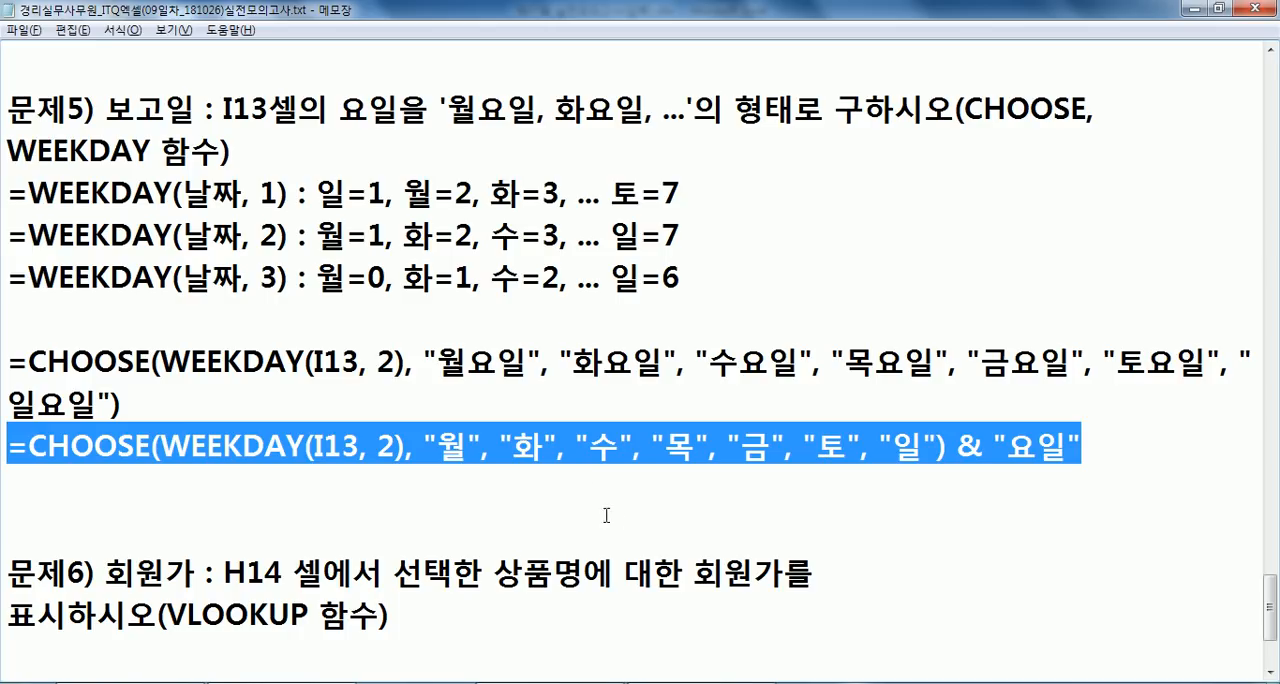
click(243, 446)
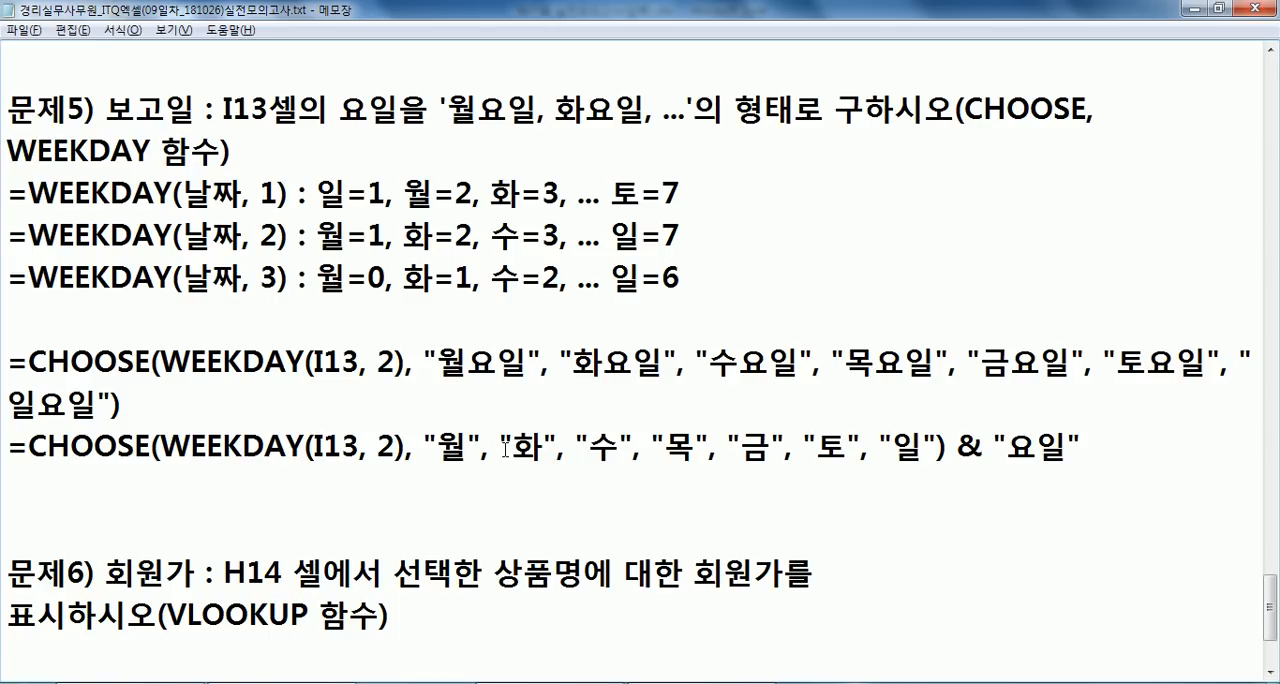
drag(437, 360, 982, 360)
drag(958, 445, 988, 446)
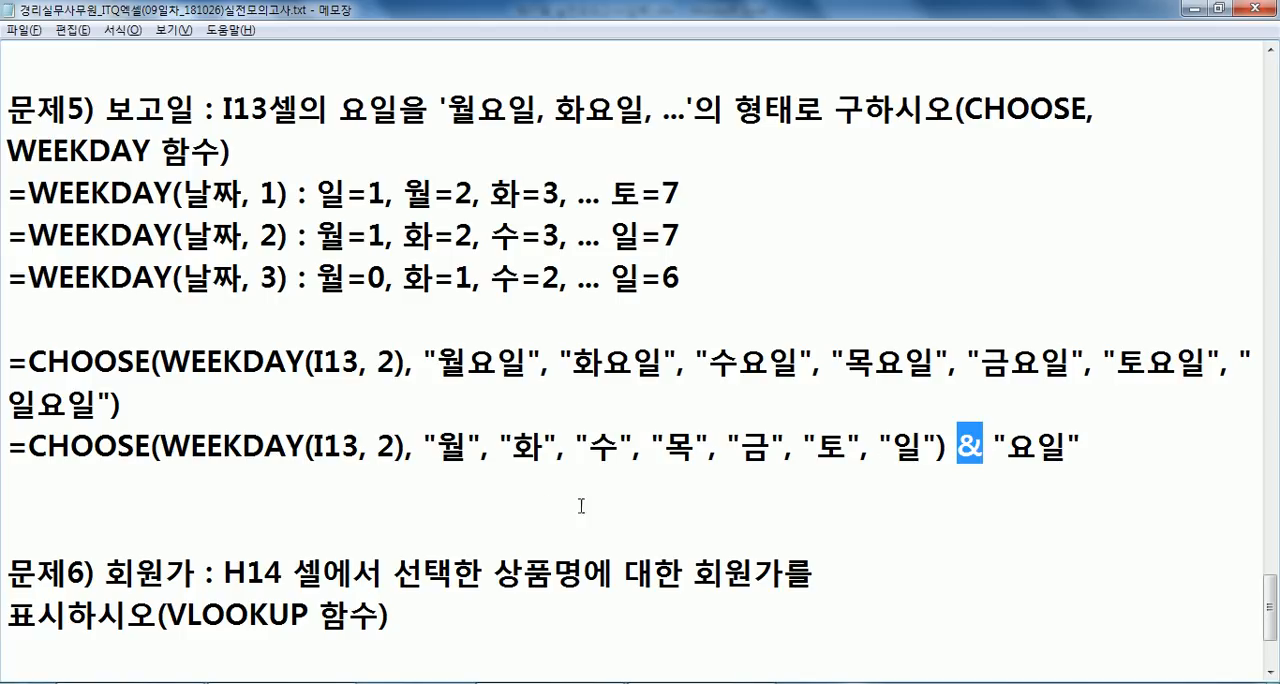
click(1078, 449)
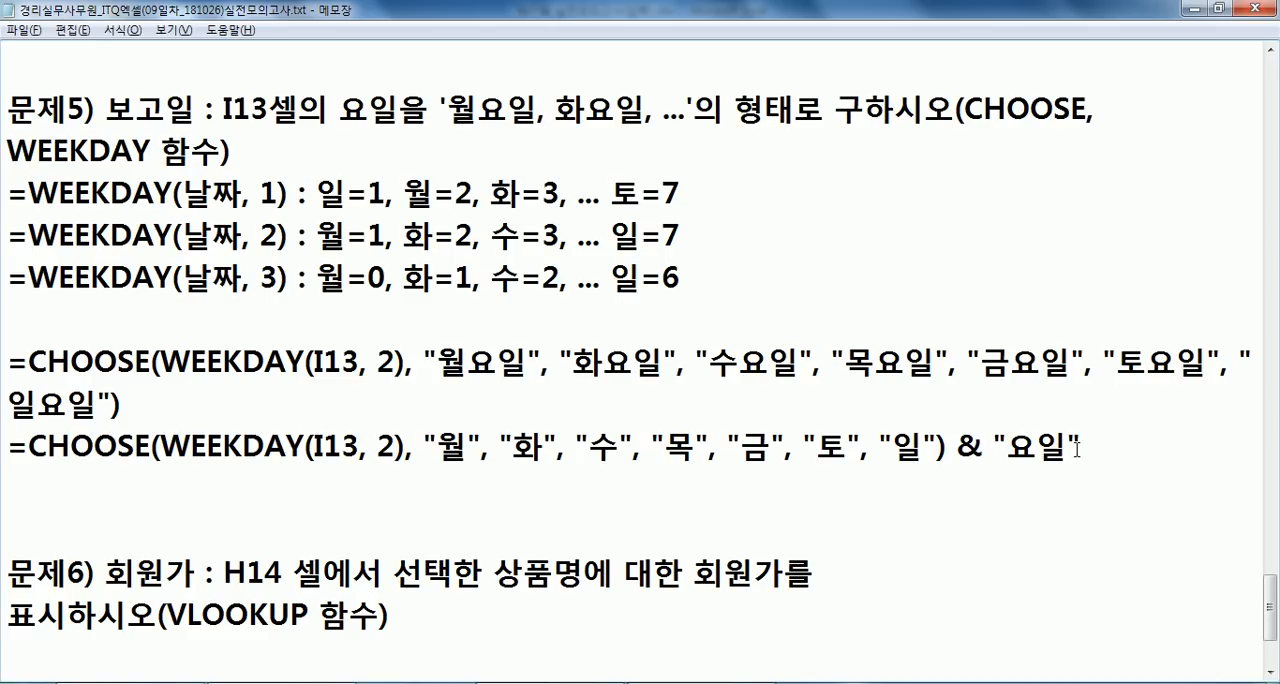
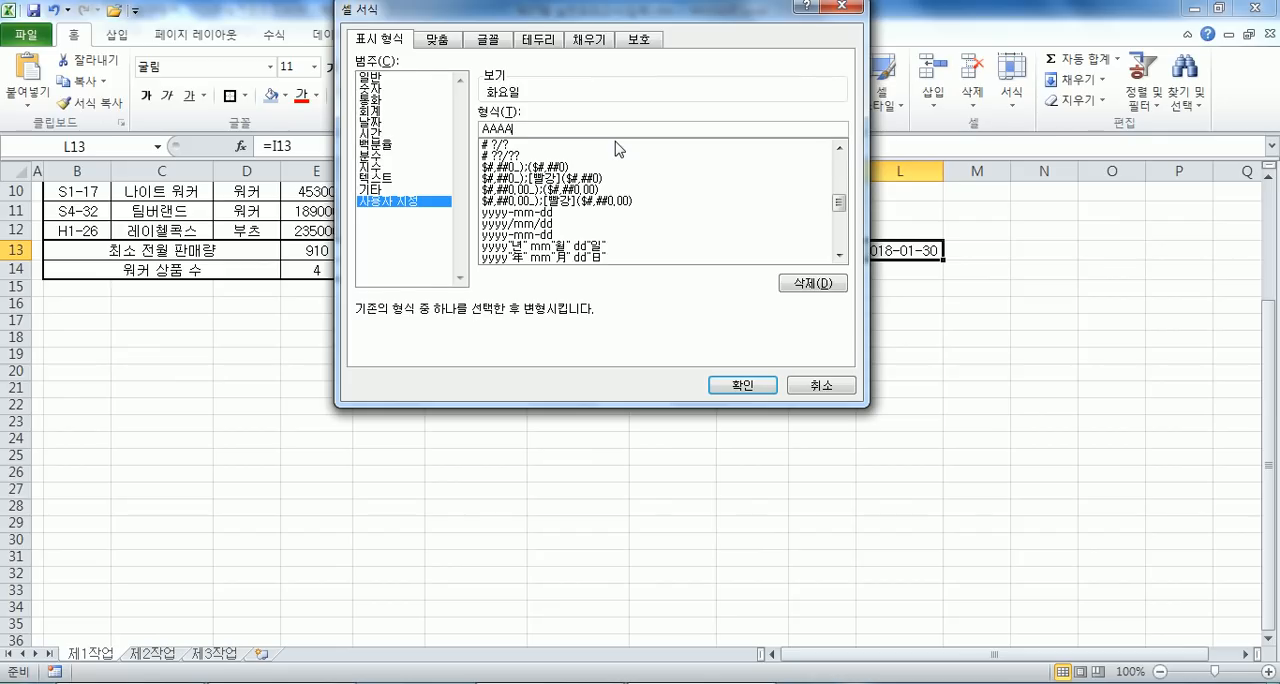
- Apply the custom number format AAAA to cell L13 and recheck the stored format code in the cell format settings
key(Return)
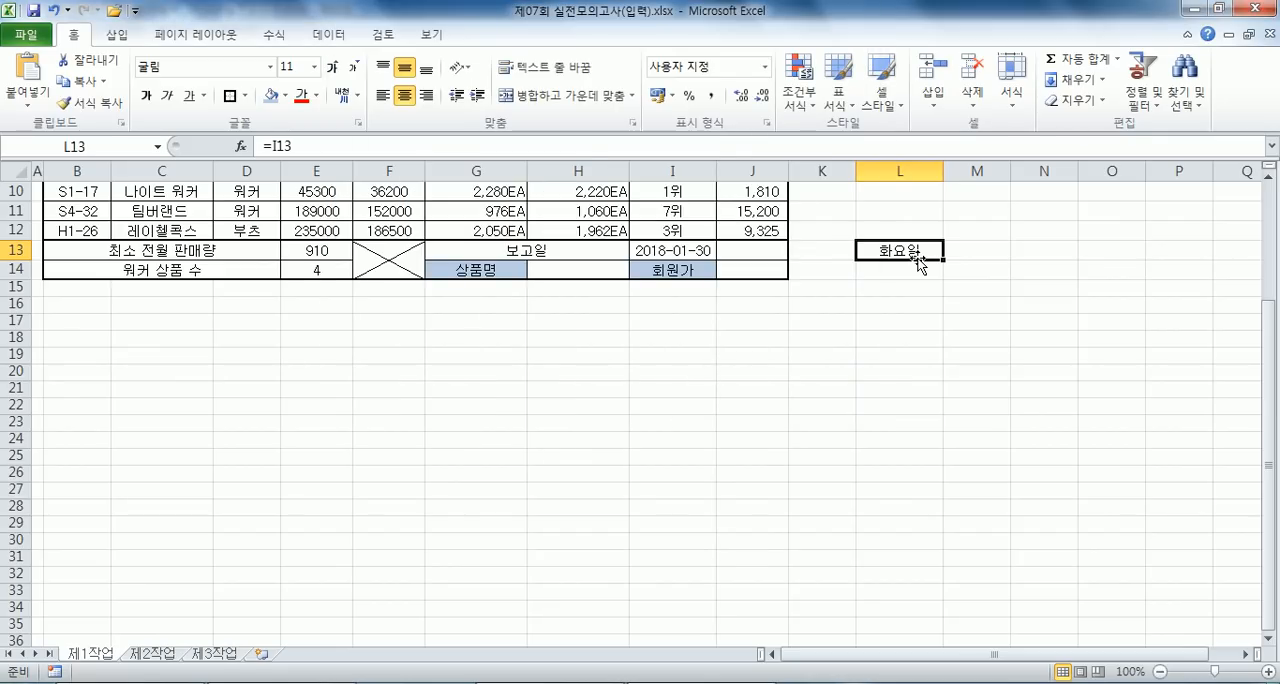
key(ctrl+1)
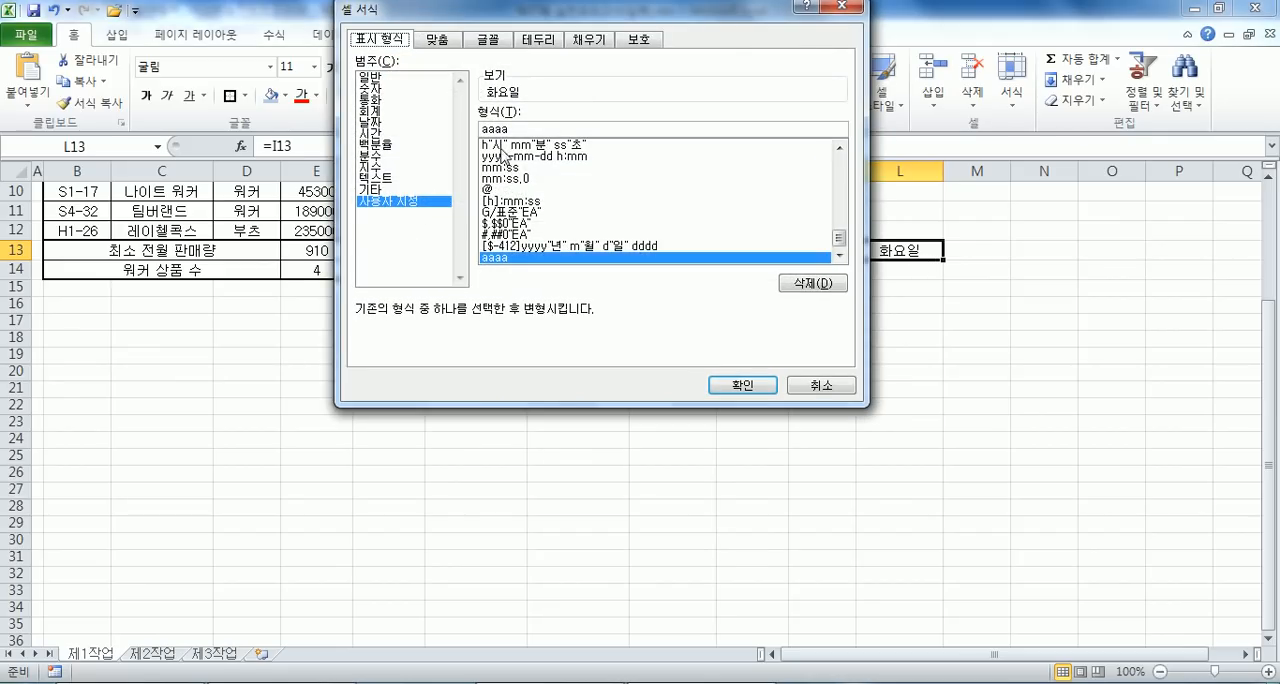
key(Escape)
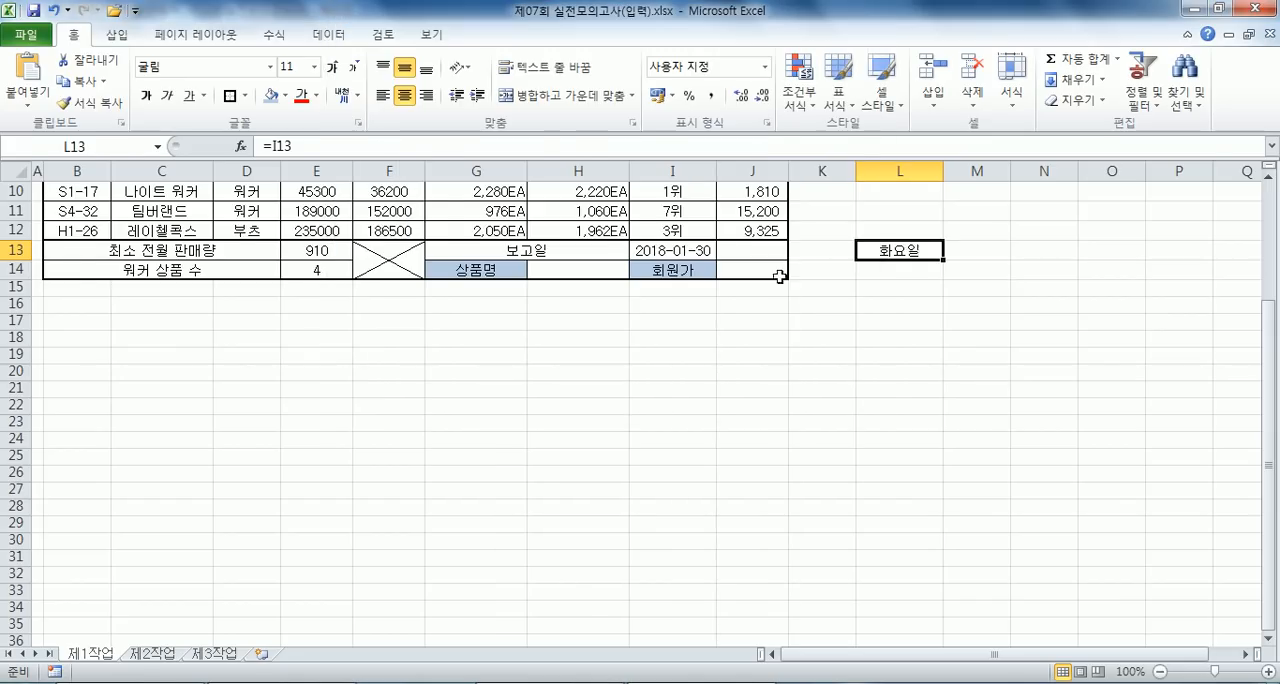
- Switch to Notepad and review problem 5's required CHOOSE and WEEKDAY functions against the full-name CHOOSE formula
key(alt+Tab)
scroll(140, 235, up, 1)
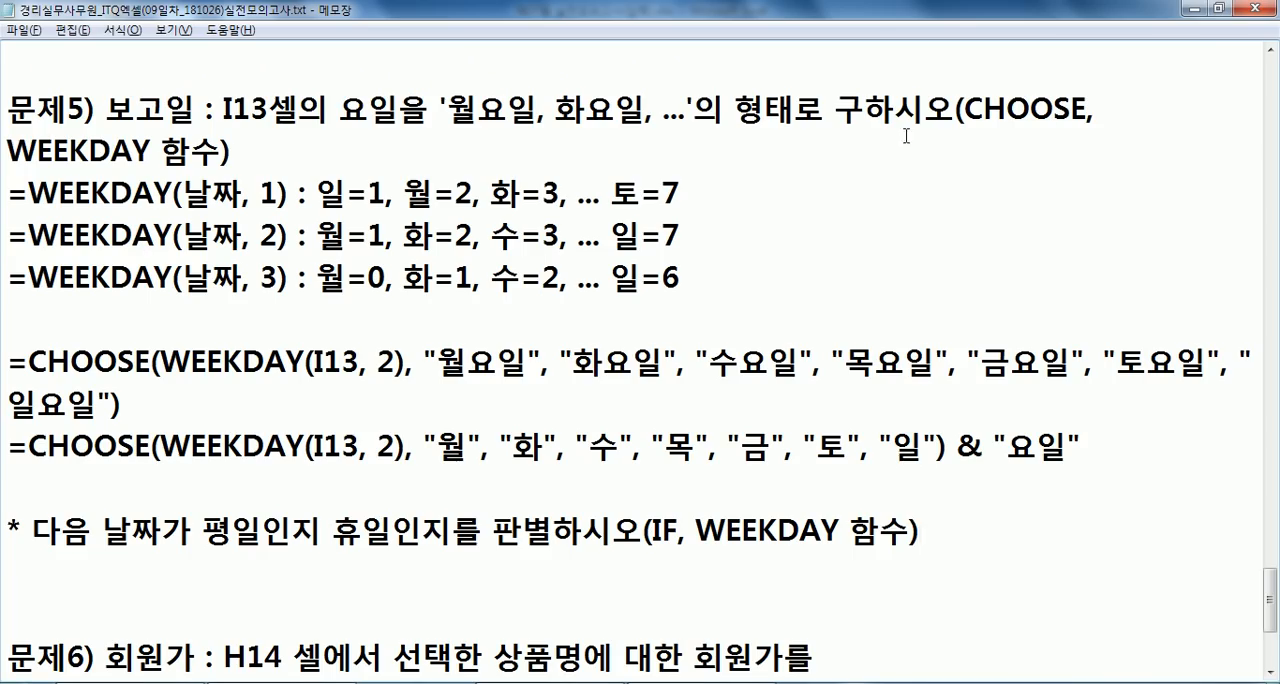
drag(987, 103, 232, 150)
key(alt+Tab)
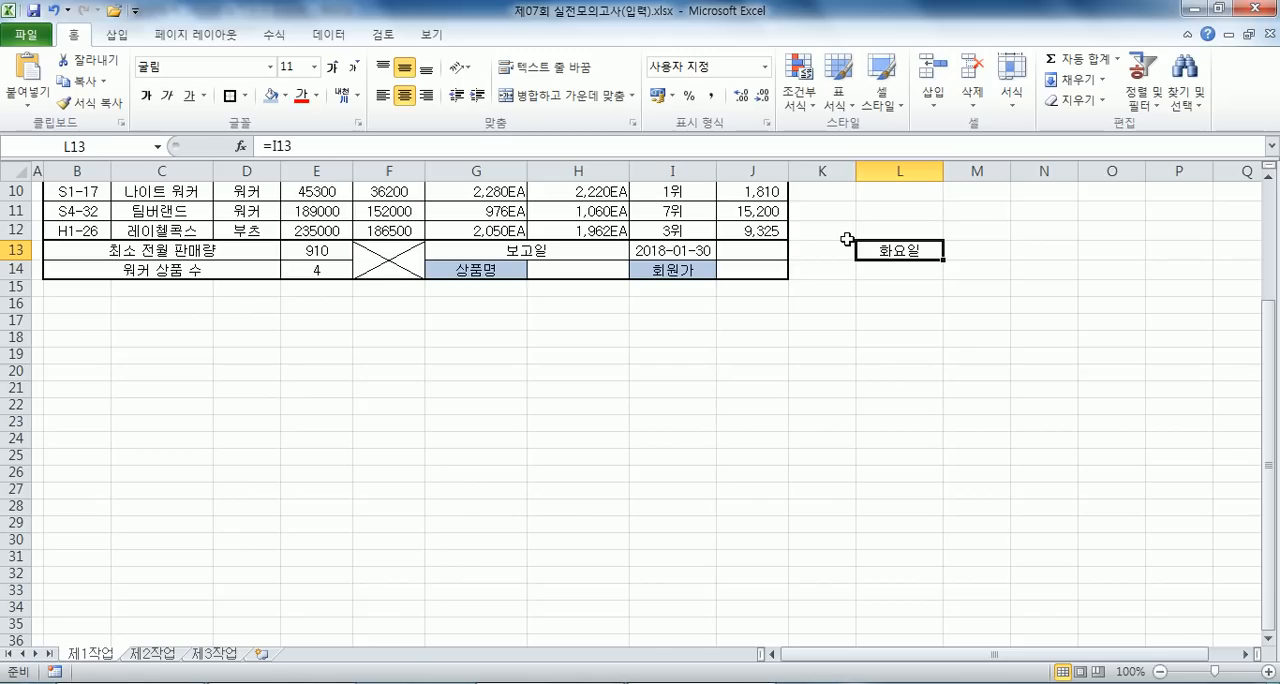
key(alt+Tab)
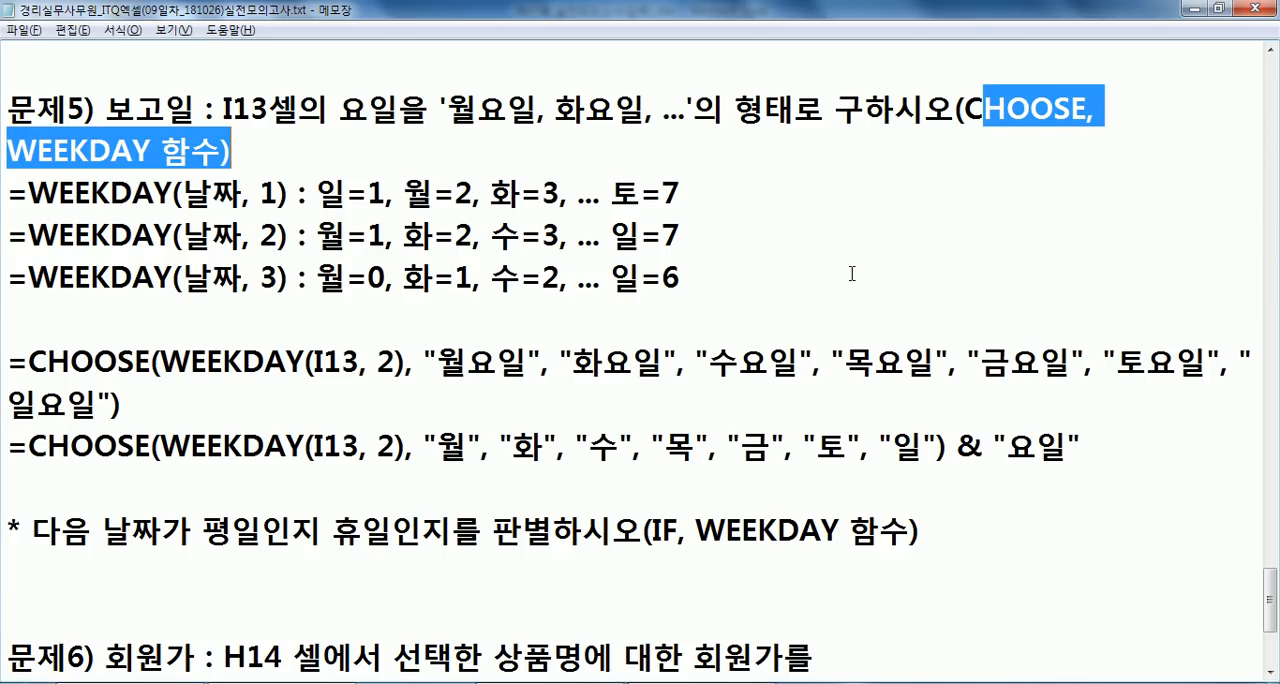
click(851, 273)
drag(58, 190, 220, 188)
drag(966, 108, 1072, 108)
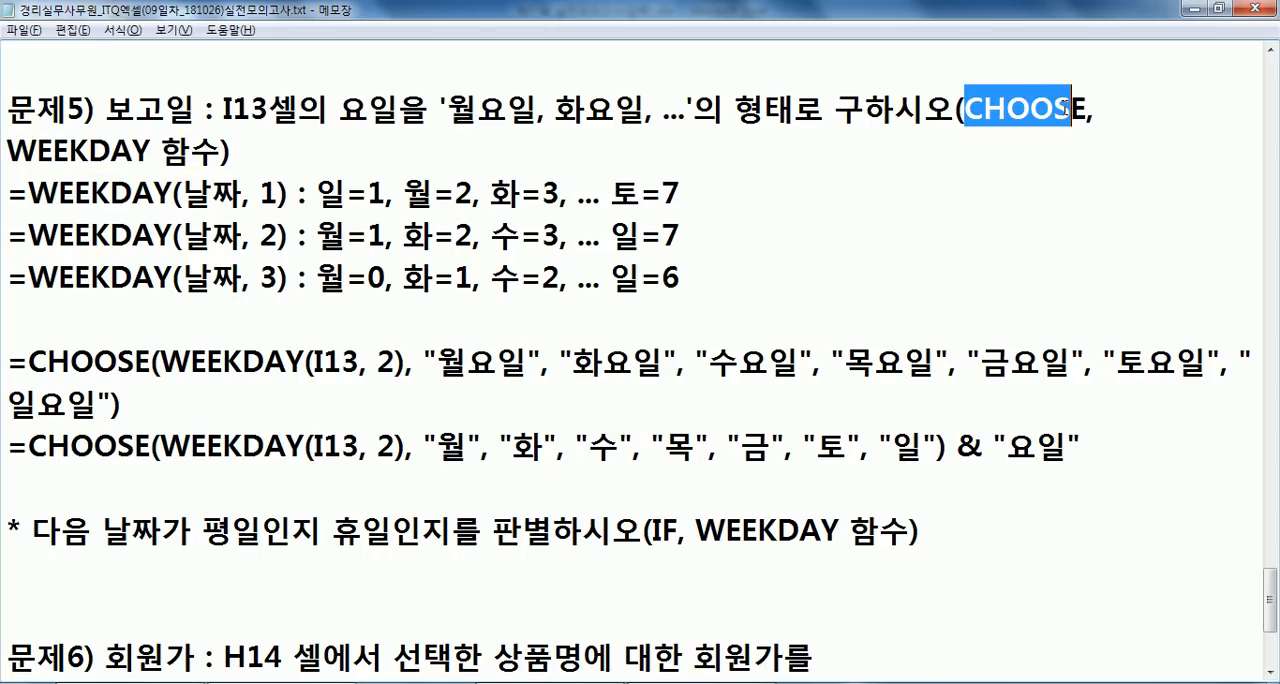
click(151, 305)
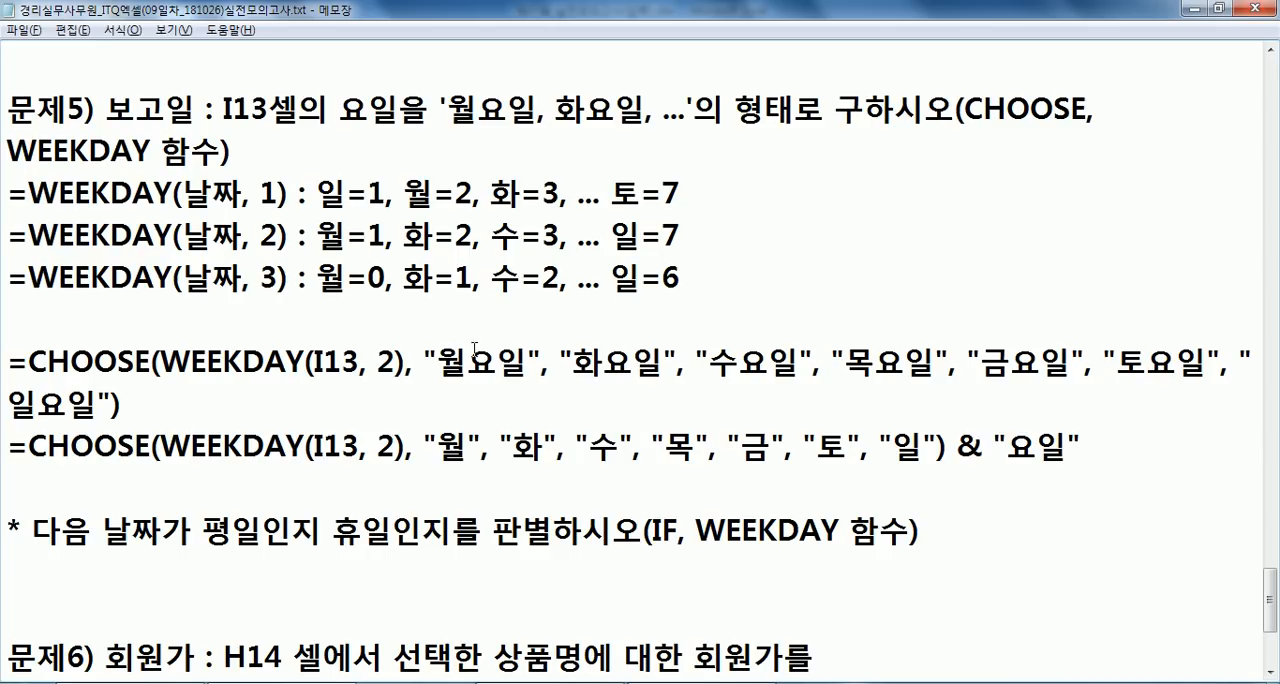
drag(342, 362, 702, 362)
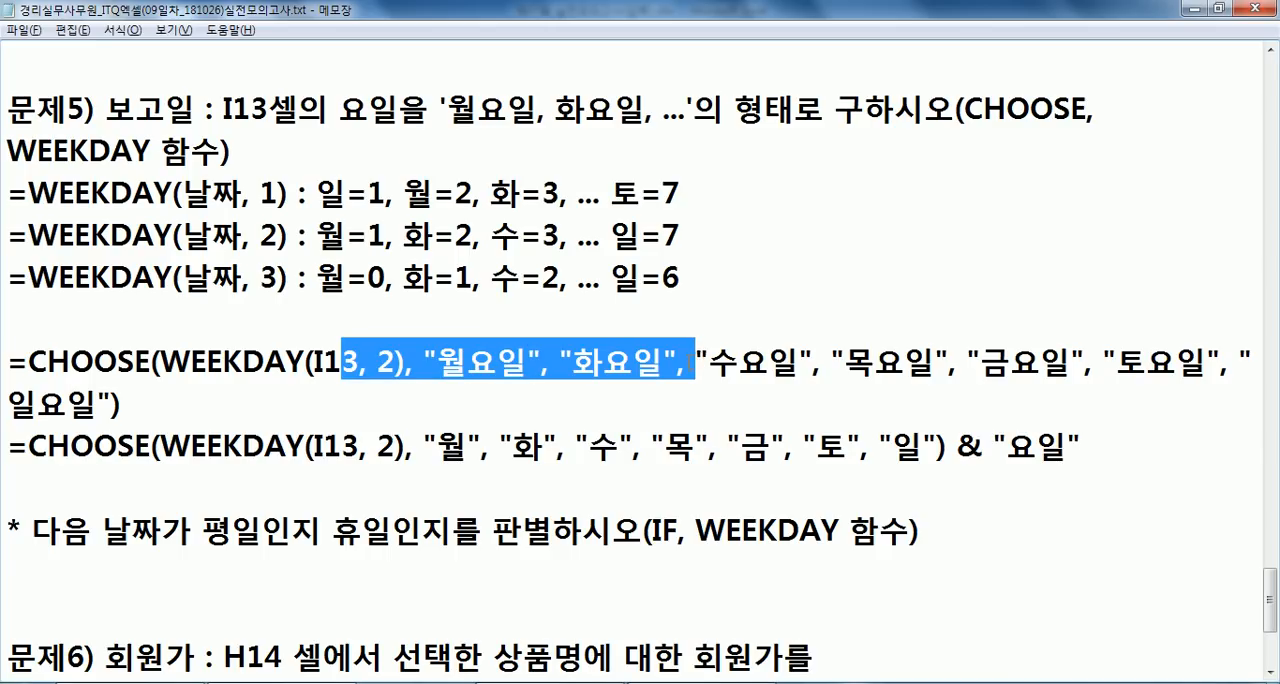
- Join the two broken lines of the problem 6 statement into a single line ending in "표시하시오(VLOOKUP 함수)"
scroll(696, 360, down, 1)
click(242, 446)
scroll(320, 449, down, 1)
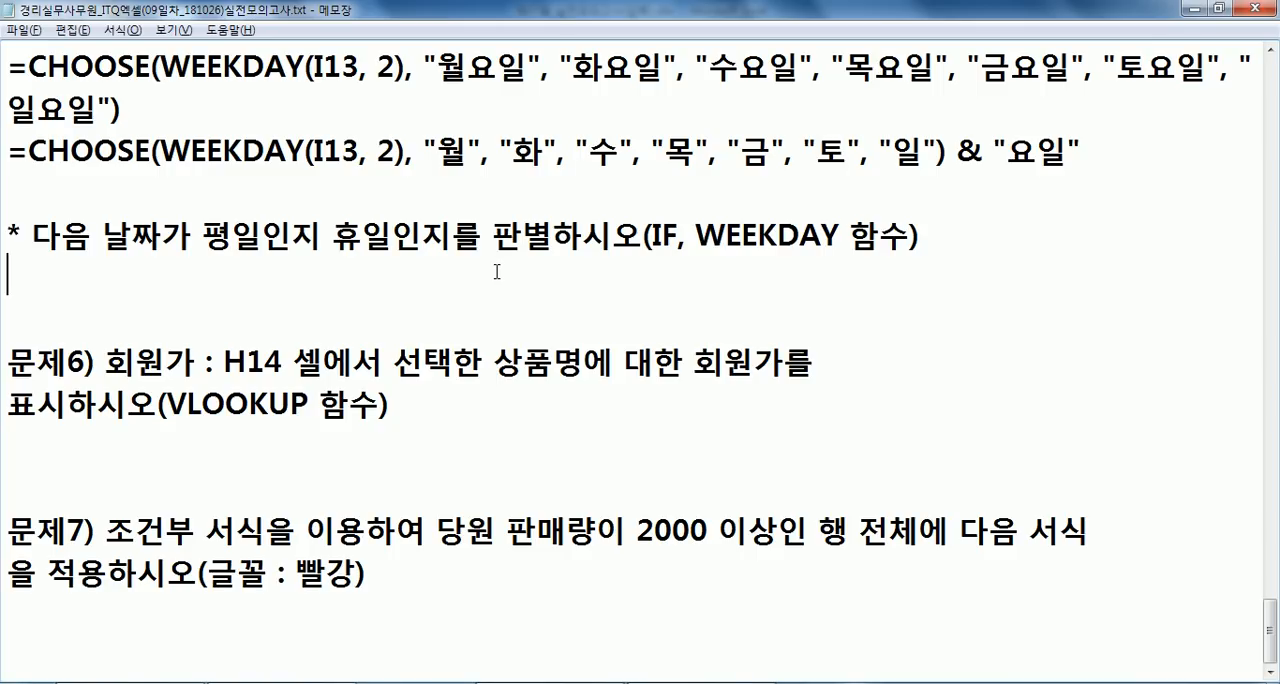
key(Down)
key(Down)
key(End)
key(Delete)
key(Up)
key(Up)
- Examine how WEEKDAY types 1 and 2 number the days, comparing where the weekend days fall in each
scroll(268, 108, up, 2)
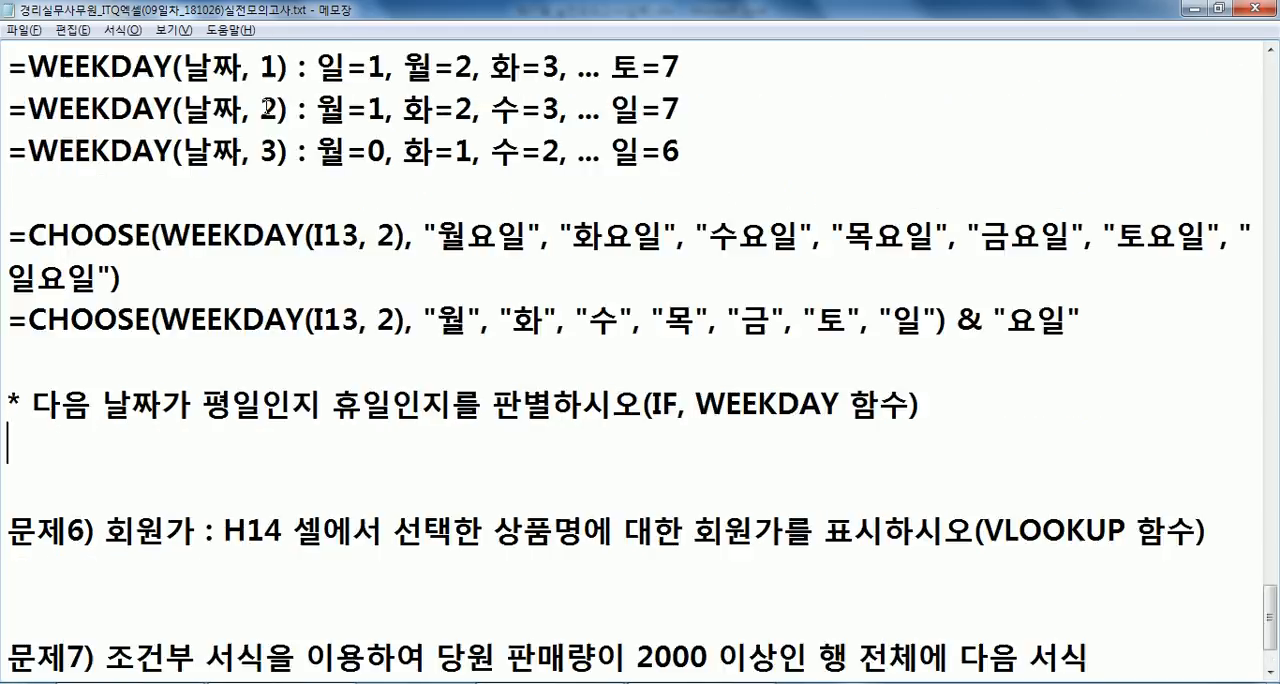
drag(317, 190, 386, 190)
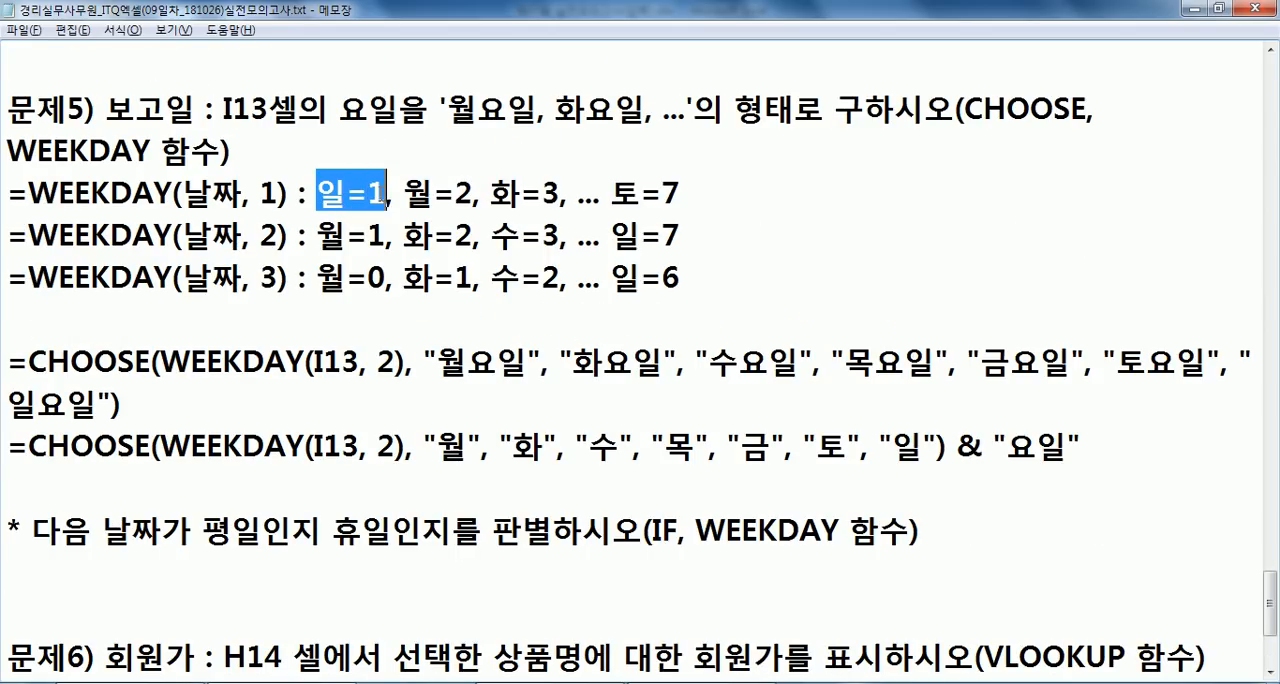
drag(403, 190, 614, 190)
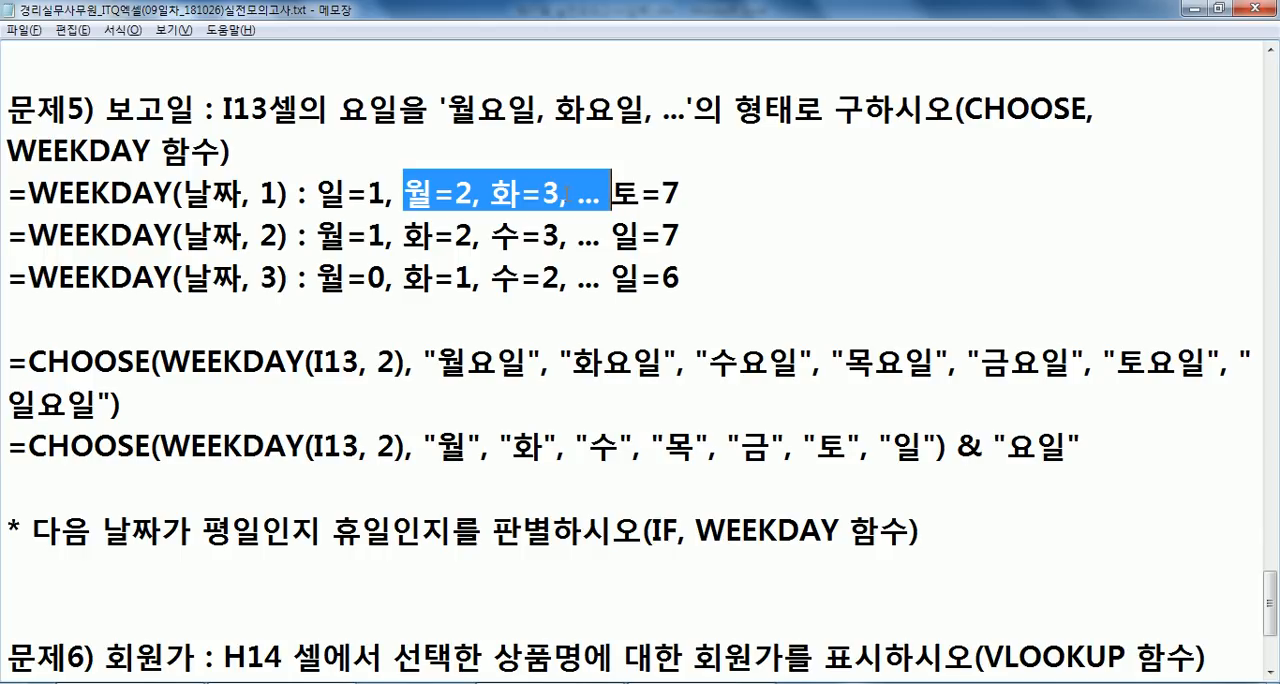
drag(390, 190, 346, 190)
drag(634, 190, 716, 199)
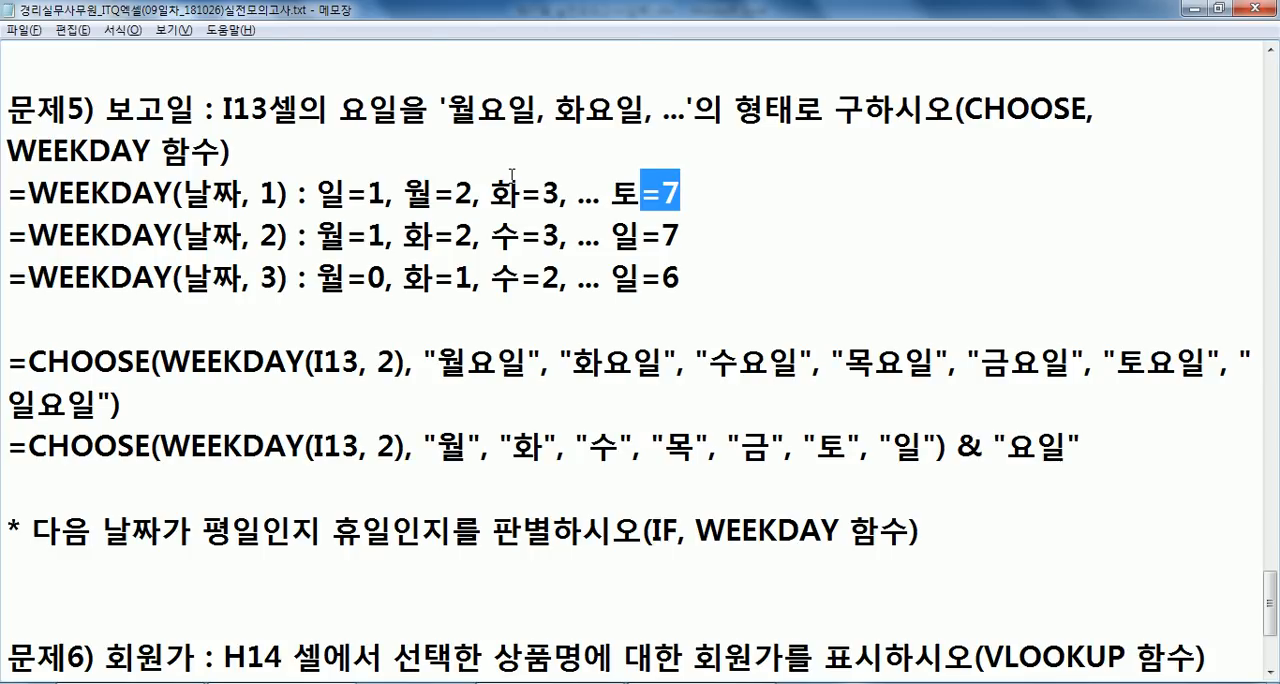
scroll(660, 310, down, 2)
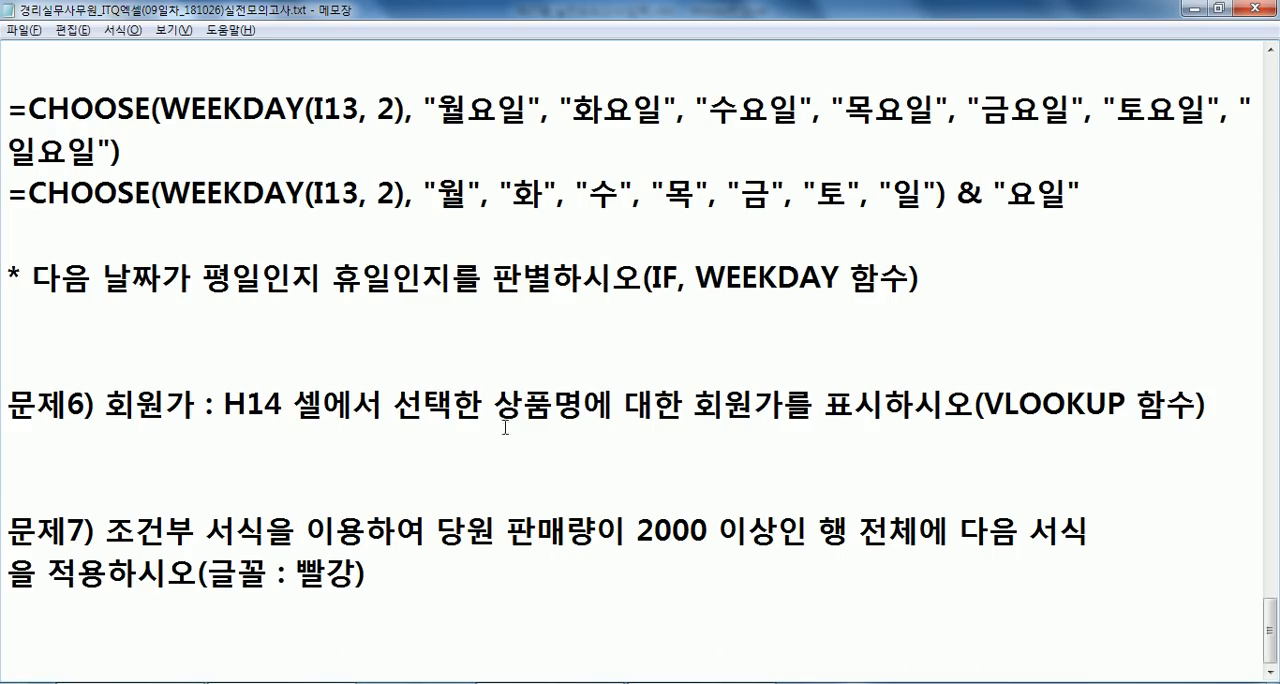
click(786, 322)
scroll(745, 315, up, 2)
click(262, 235)
drag(318, 236, 568, 236)
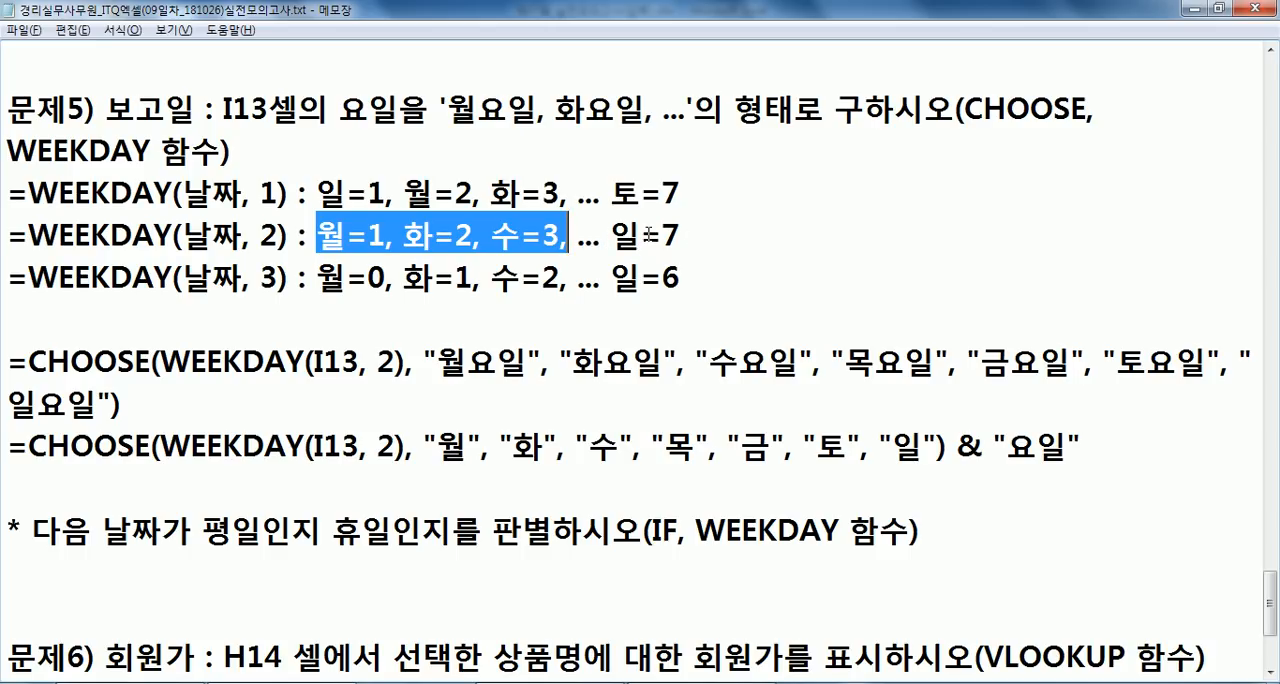
- Below the weekday-or-holiday question, write the formula =IF(WEEKDAY(날짜, 2)>=6, "휴일", "평일")
scroll(626, 236, down, 2)
click(172, 320)
text(=)
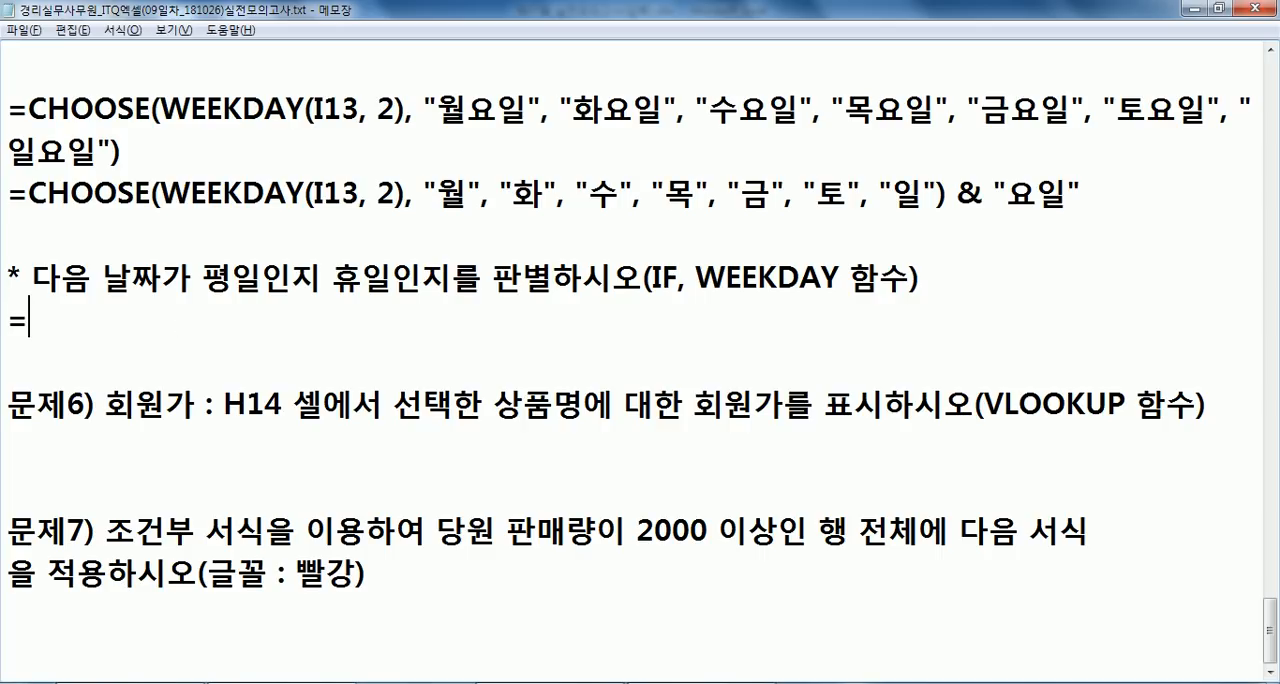
text(IF(WEE)
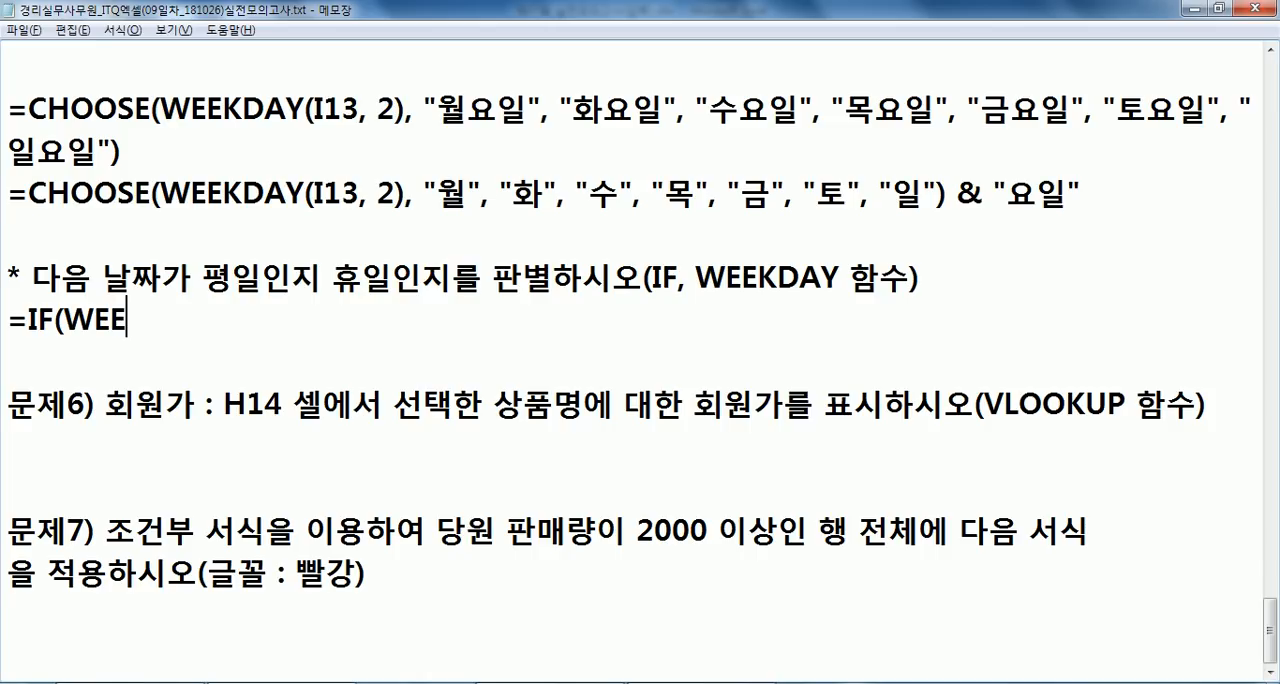
text(KDAY(날)
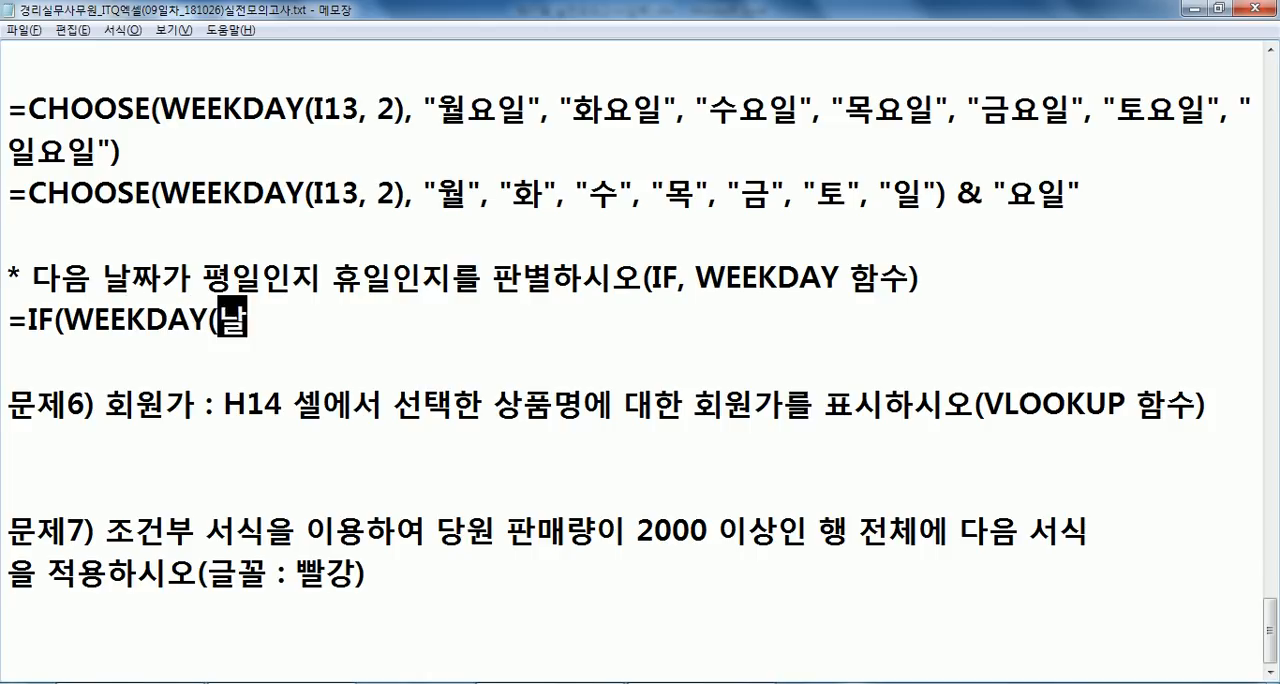
text(짜, 2))
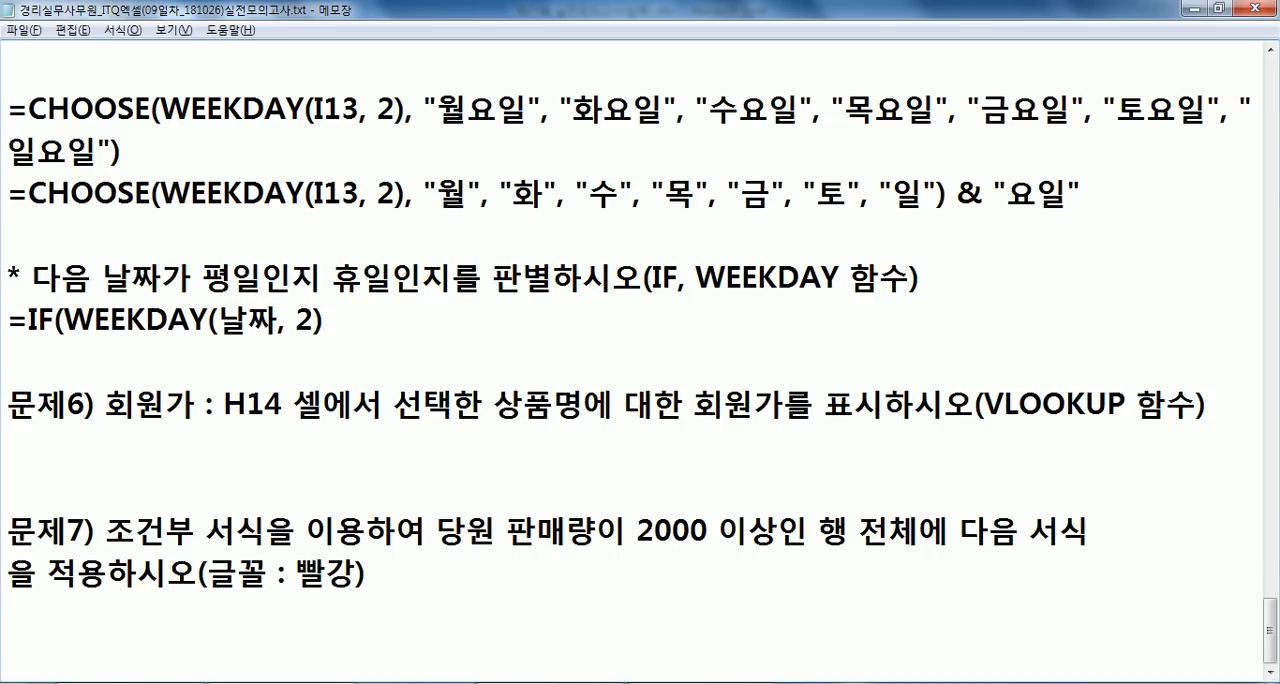
text(>=6, "휴)
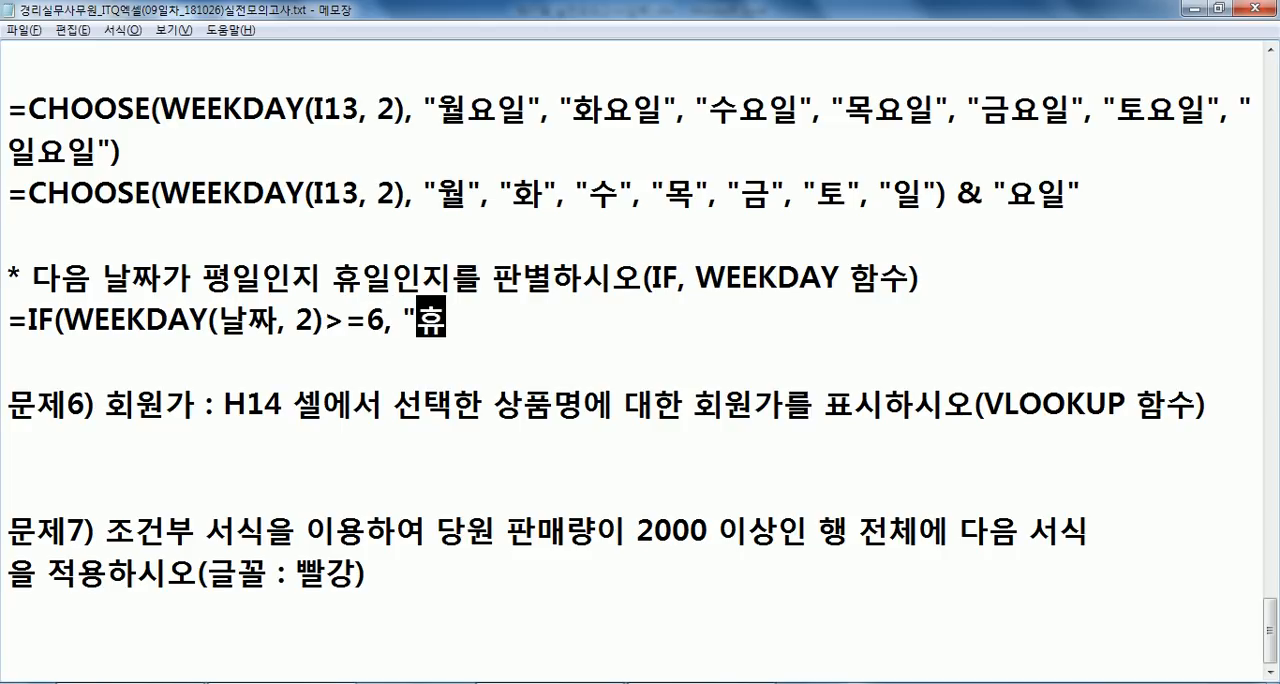
text(일", "평일"))
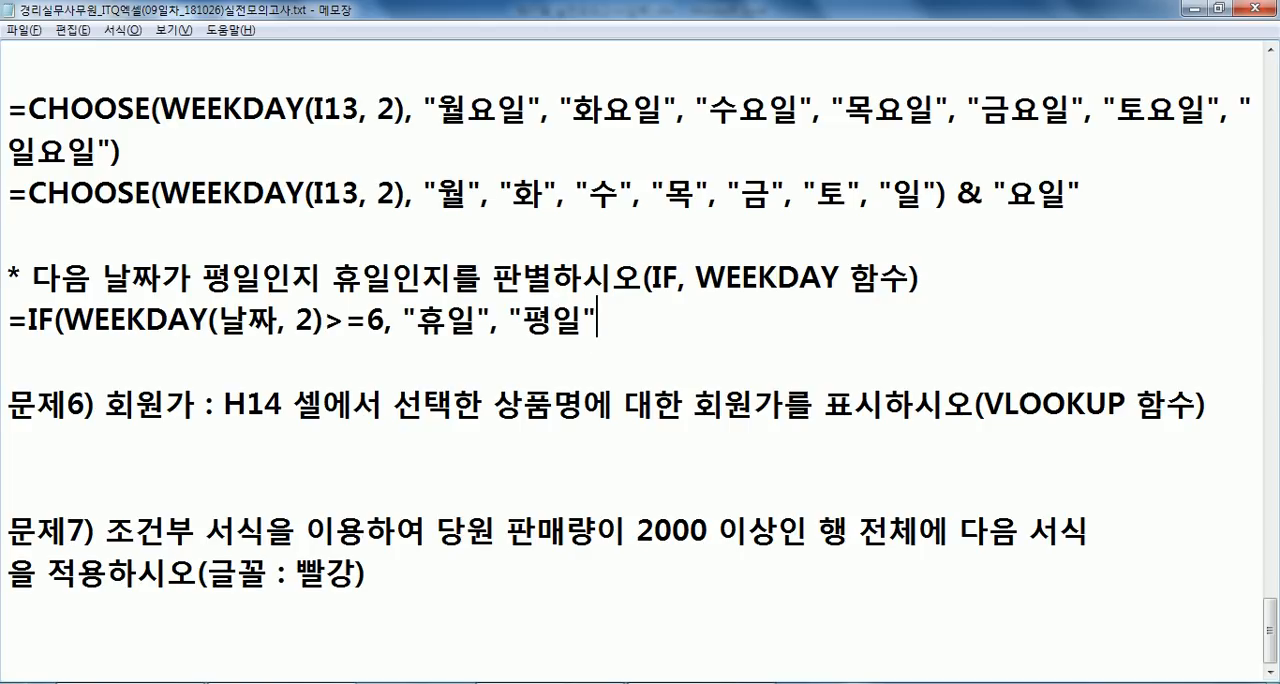
- Add the alternative formula =IF(WEEKDAY(날짜, 2)<=5, "평일", "휴일") on the line below the first IF formula
key(Return)
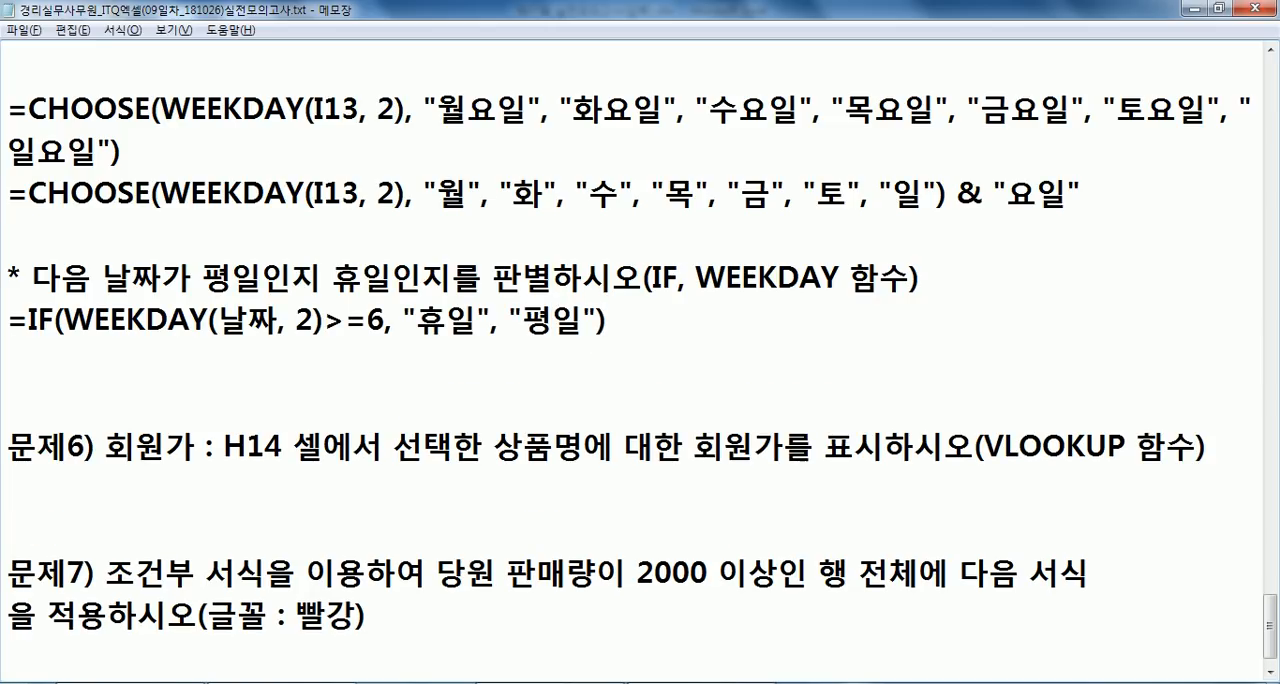
text(IF()
key(Home)
text(-)
key(BackSpace)
text(=)
key(End)
text(WEEKDA)
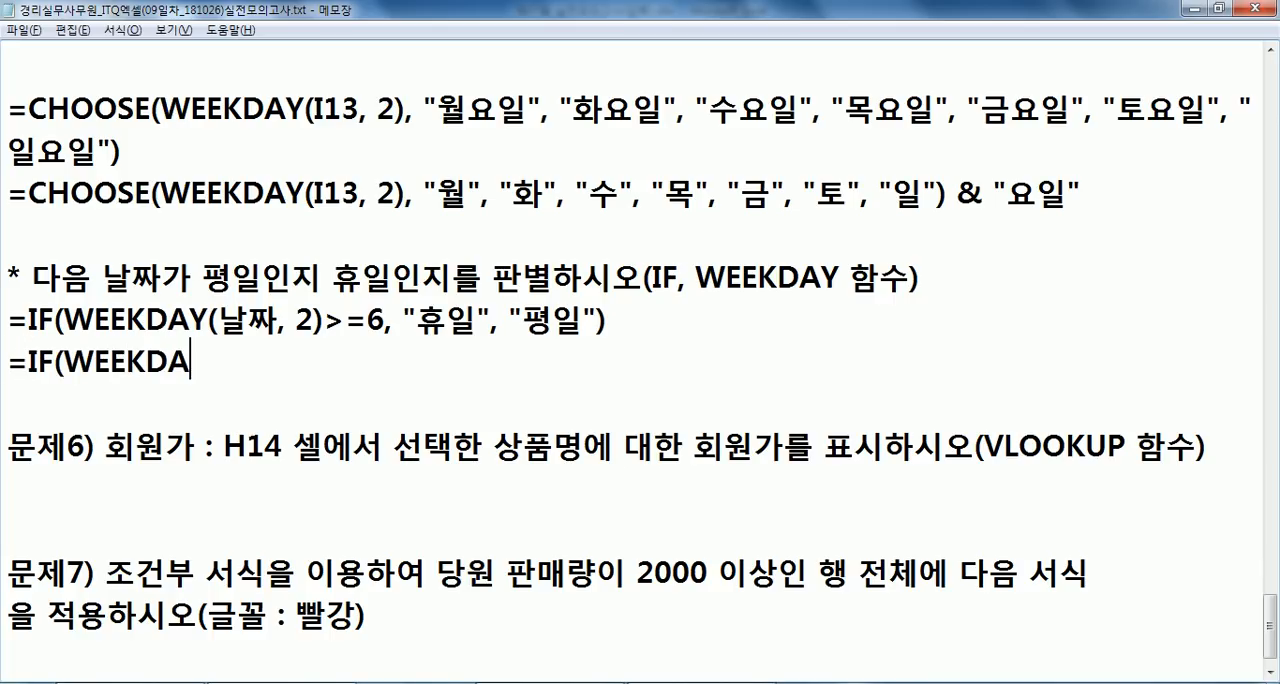
text(Y(날짜, 2))
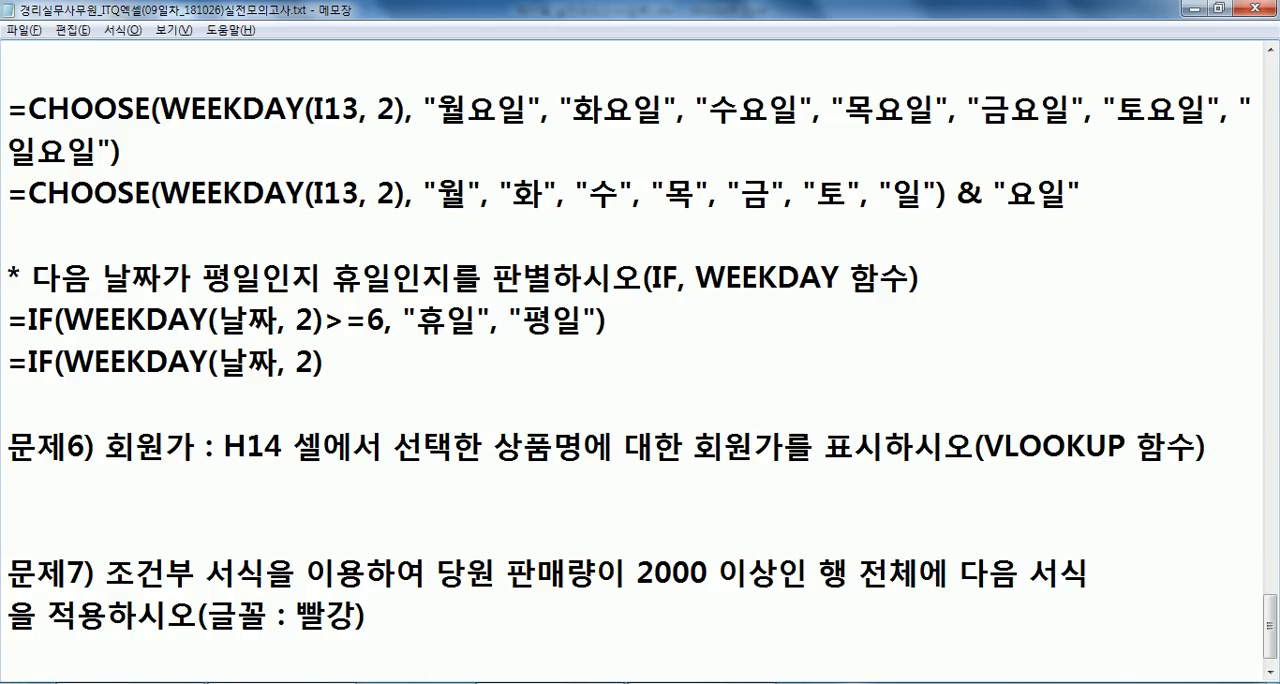
text(<=5,)
text( ")
text(평일",)
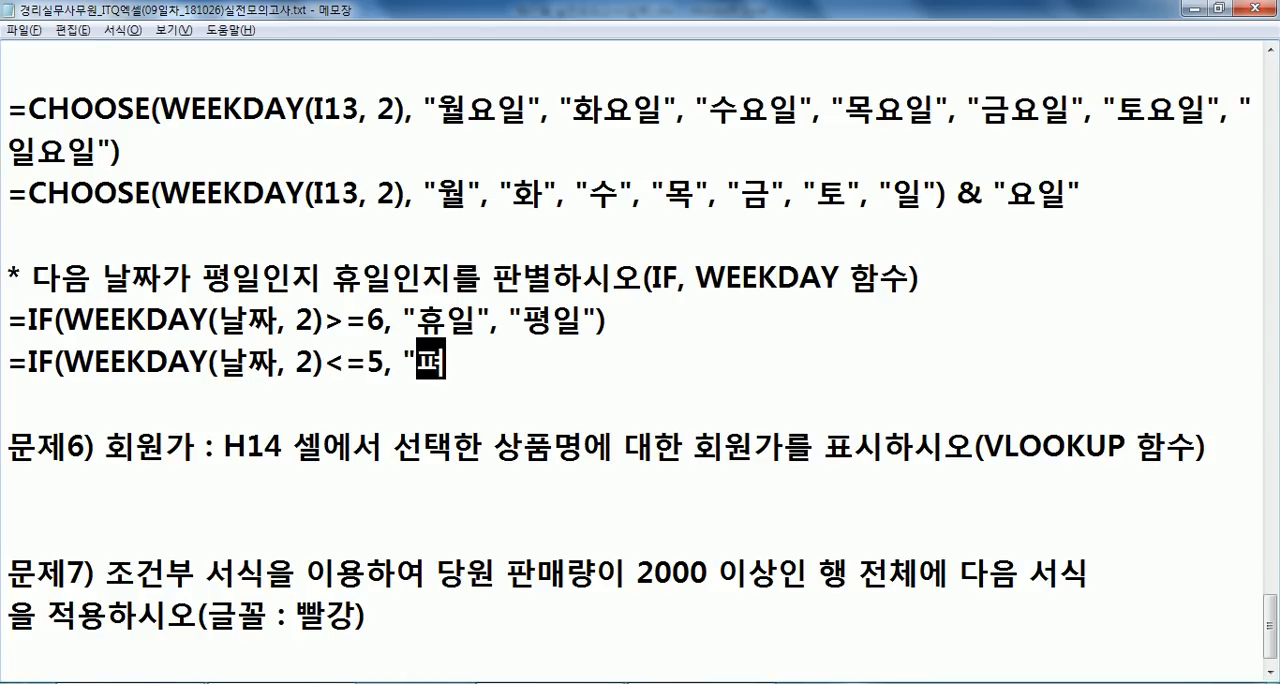
text( "휴일"))
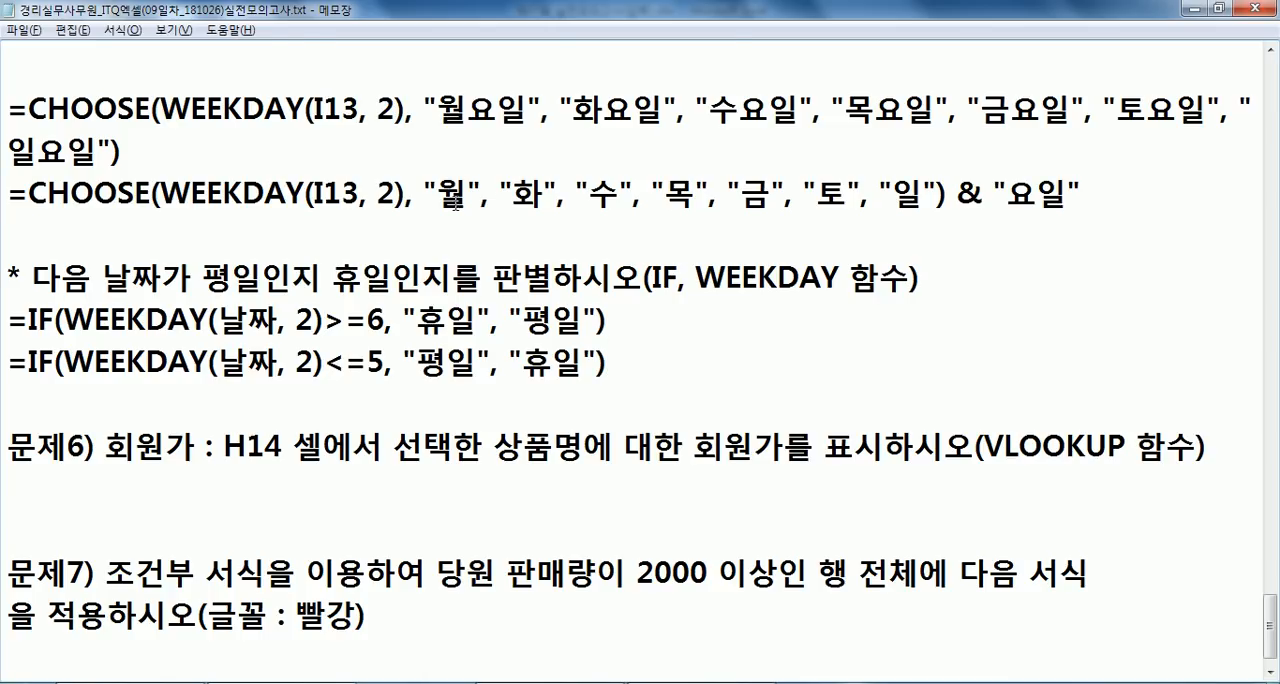
- Check the >=6 and <=5 conditions of both IF formulas against the day numbering of WEEKDAY type 2
scroll(150, 310, up, 3)
drag(340, 375, 578, 357)
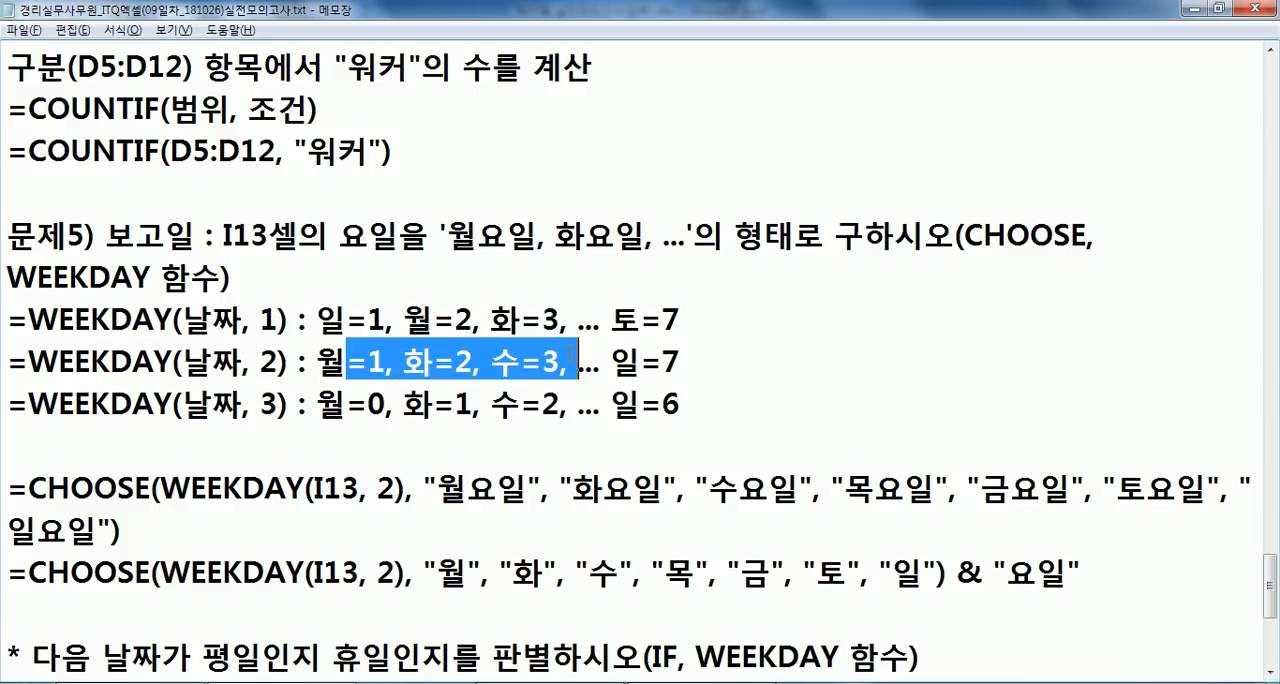
drag(593, 360, 673, 360)
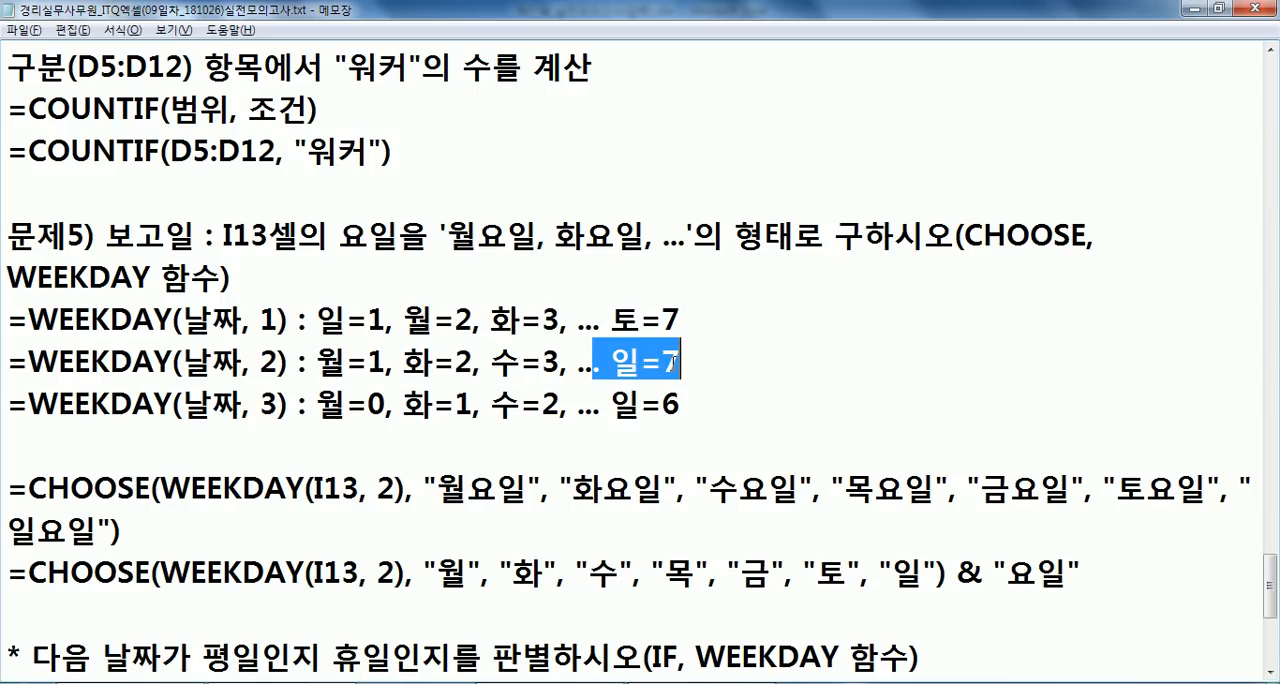
scroll(562, 358, down, 3)
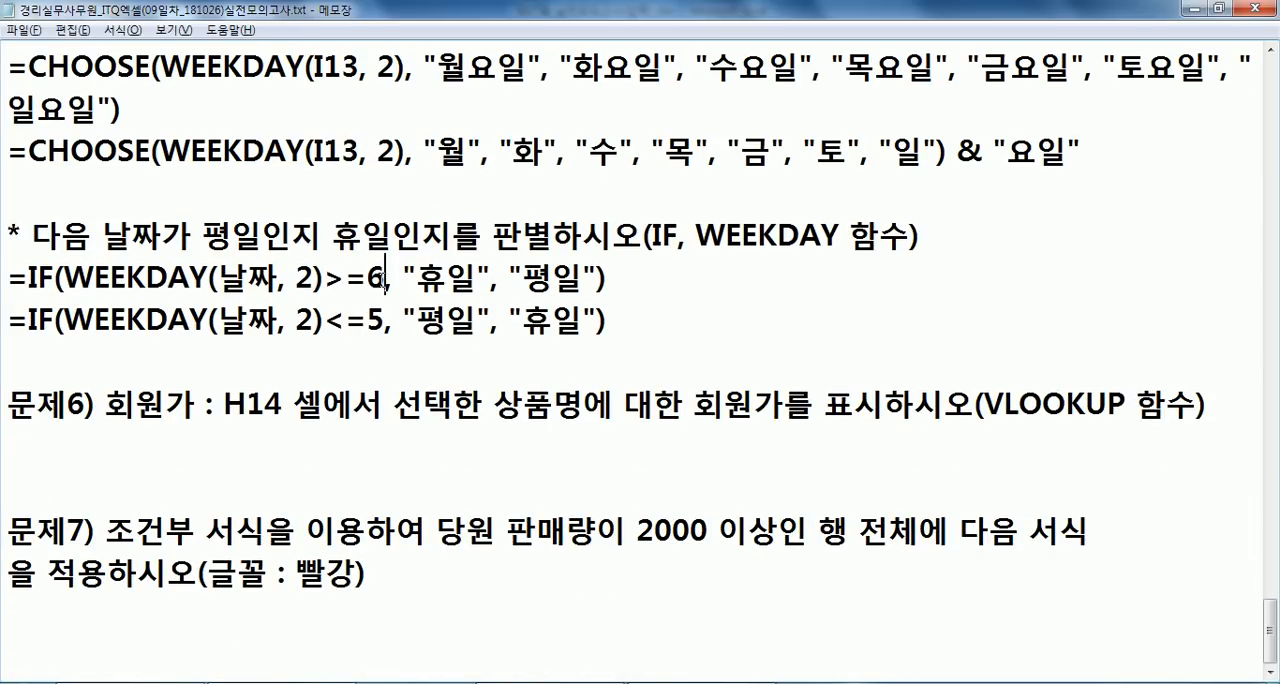
drag(385, 280, 279, 290)
click(418, 282)
drag(385, 318, 297, 318)
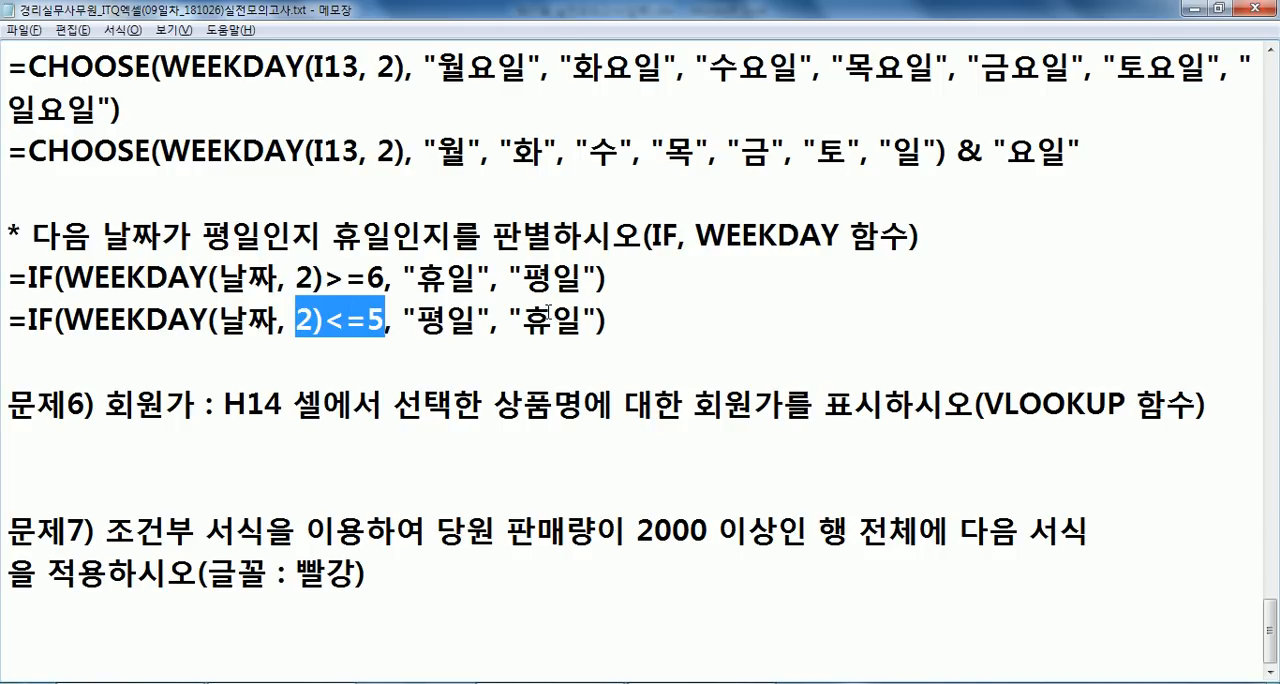
click(357, 352)
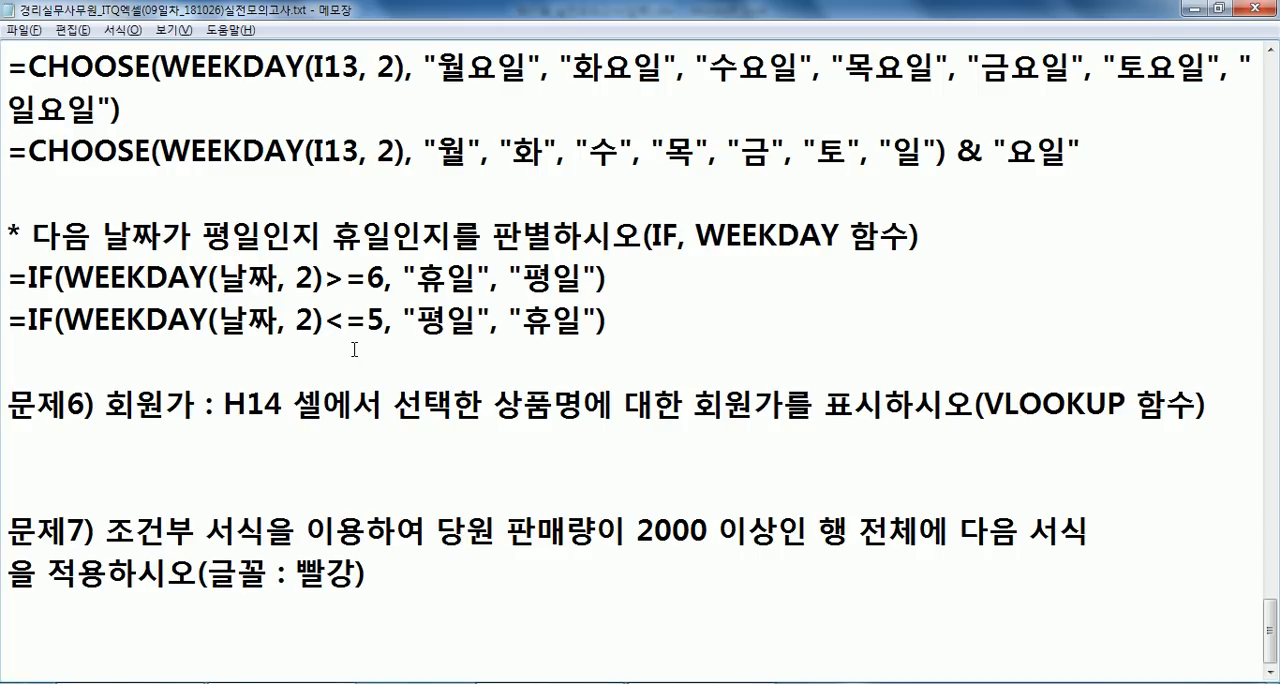
- Compare the number assigned to Tuesday (화) under WEEKDAY type 1 and type 2
scroll(286, 298, up, 3)
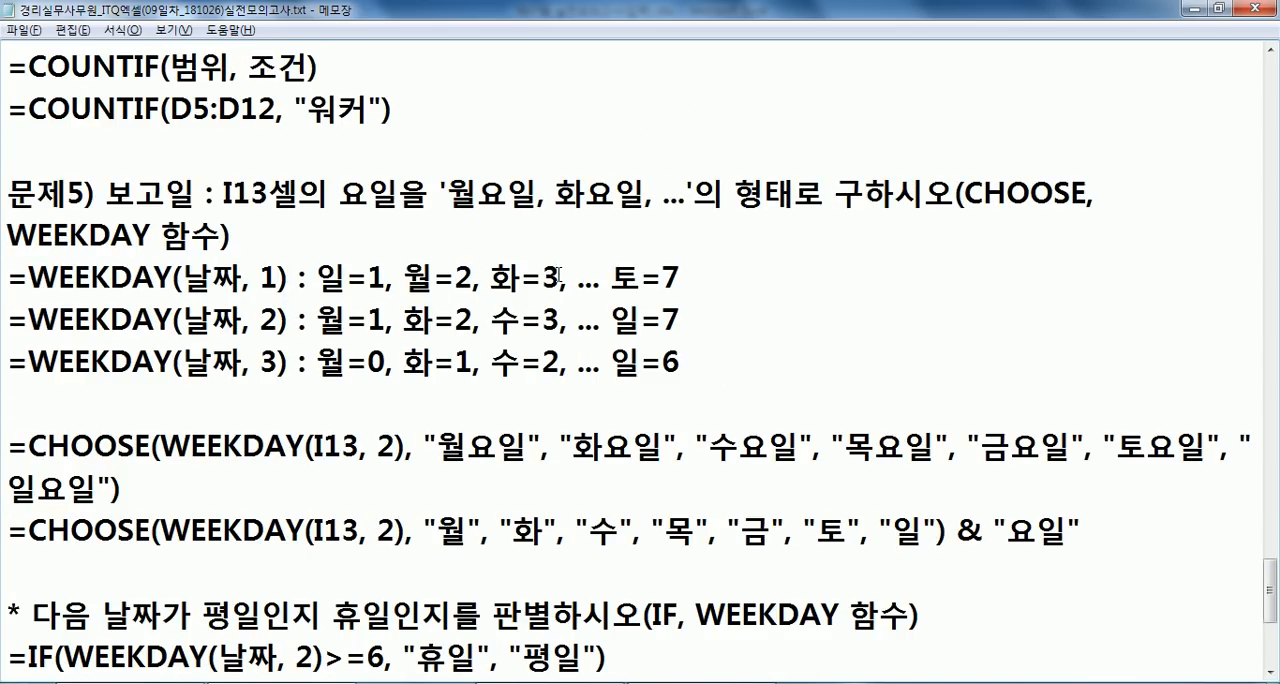
drag(242, 281, 306, 281)
mouse_move(542, 279)
mouse_down()
mouse_move(572, 279)
mouse_move(560, 279)
mouse_up()
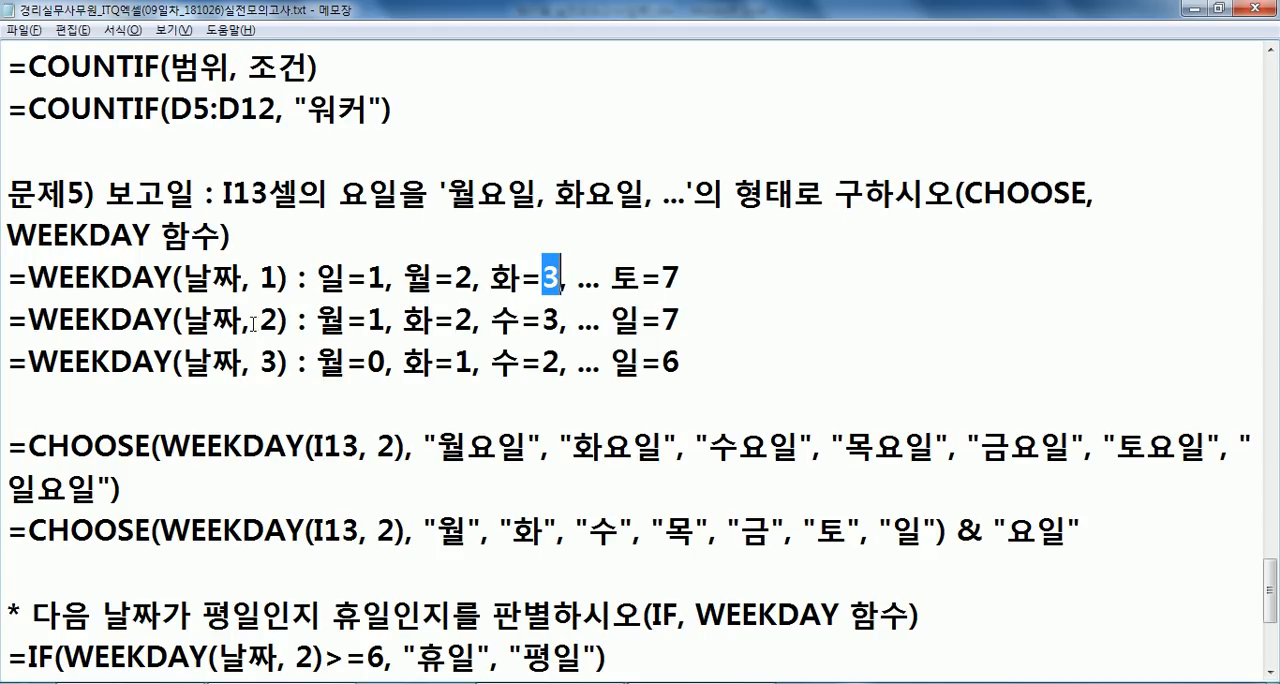
drag(259, 320, 281, 320)
double_click(466, 320)
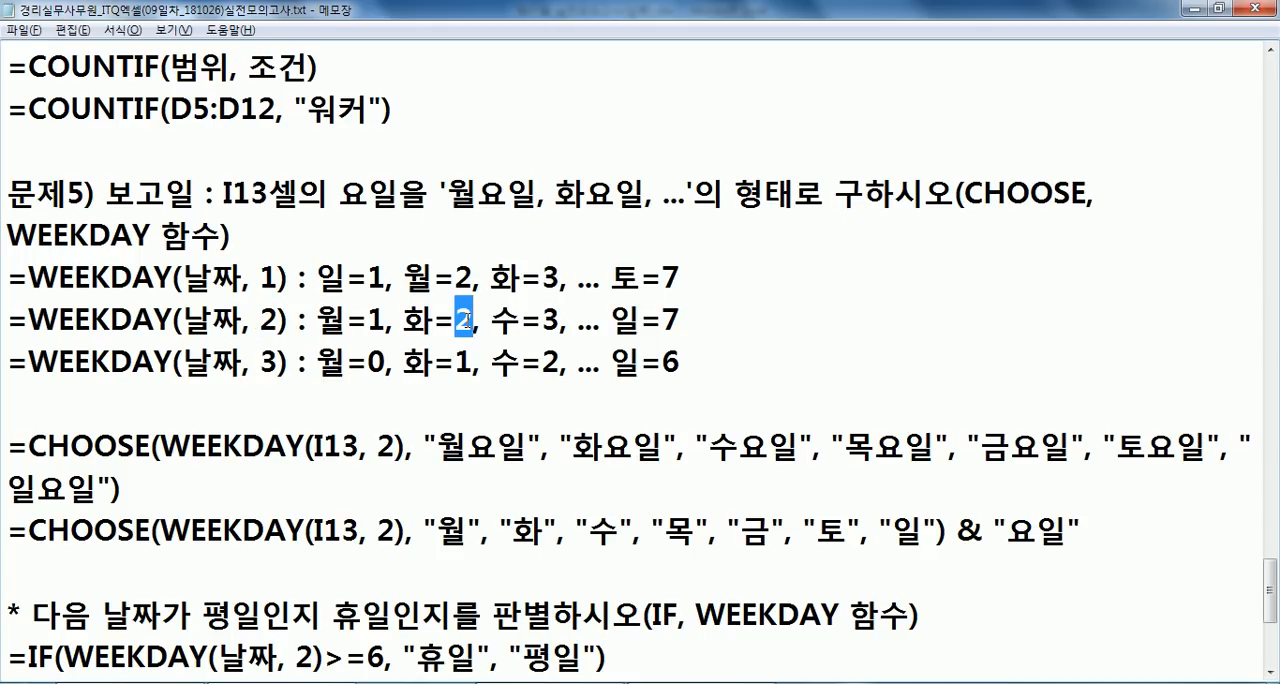
- Compare the number assigned to Tuesday (화) under WEEKDAY type 3 with the other two WEEKDAY types
double_click(269, 361)
click(447, 360)
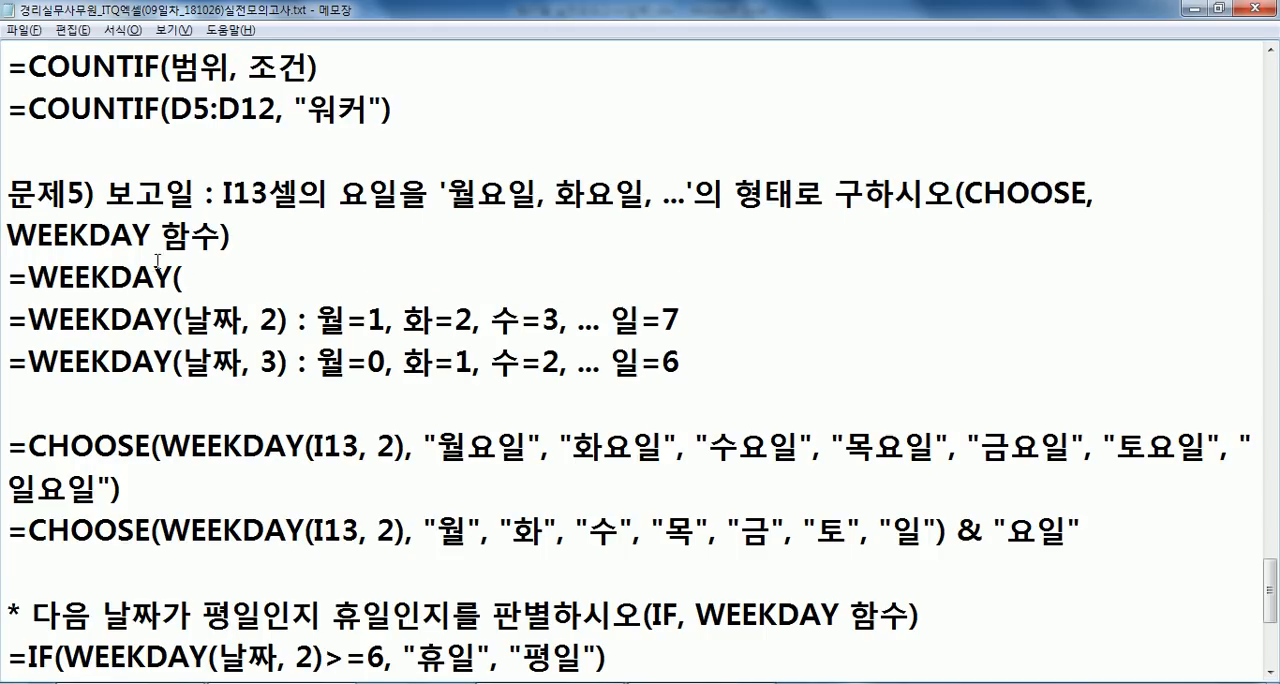
drag(157, 261, 293, 348)
click(293, 347)
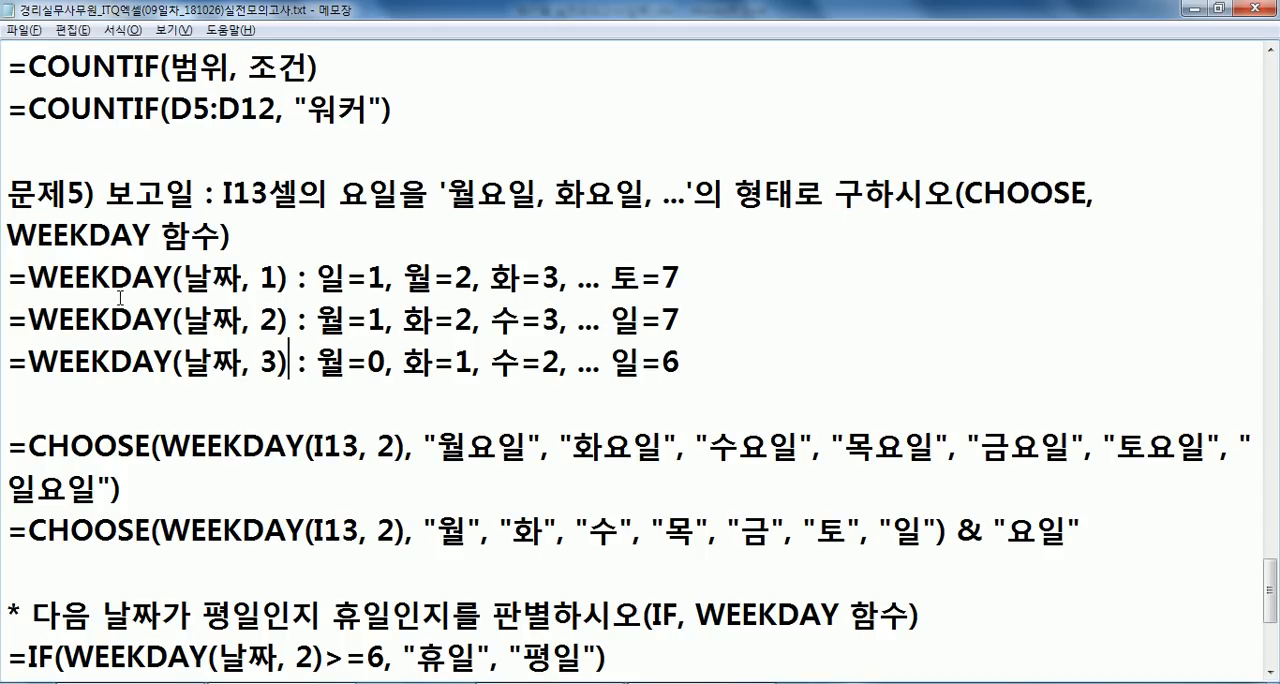
- Remove the line break after 서식 in the question 7 text so the sentence about conditional formatting runs on
scroll(120, 294, down, 3)
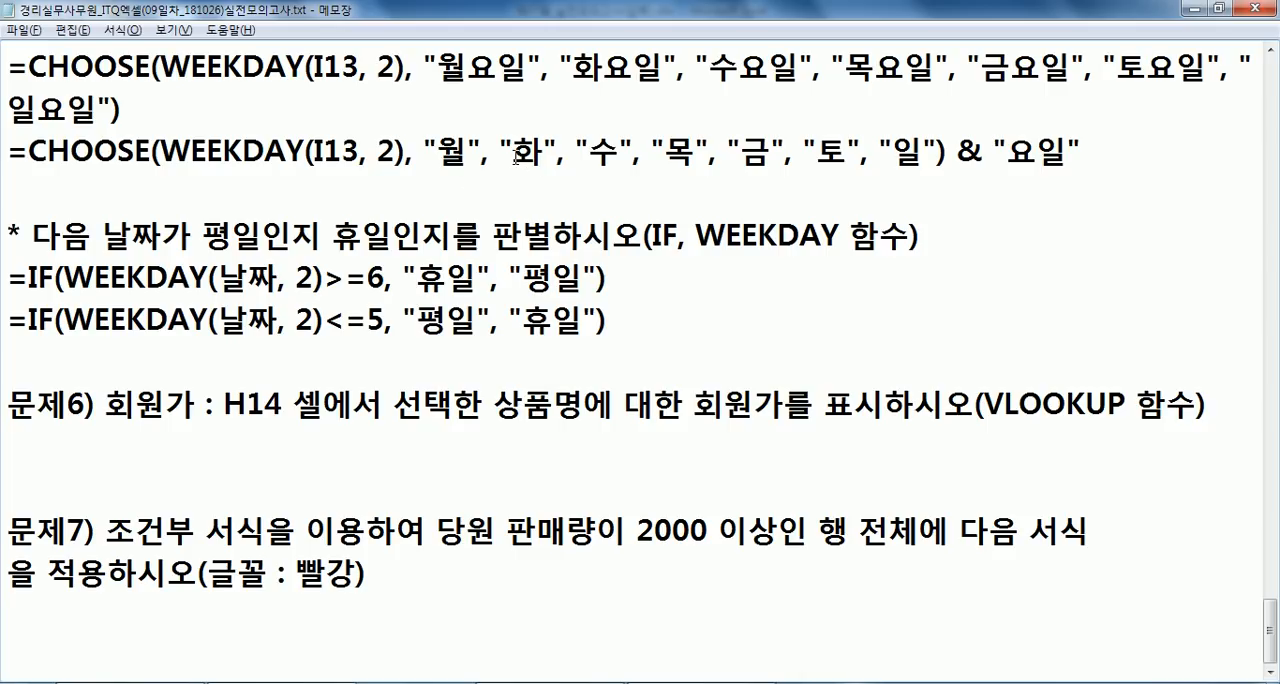
click(189, 361)
click(63, 441)
click(1106, 534)
key(Delete)
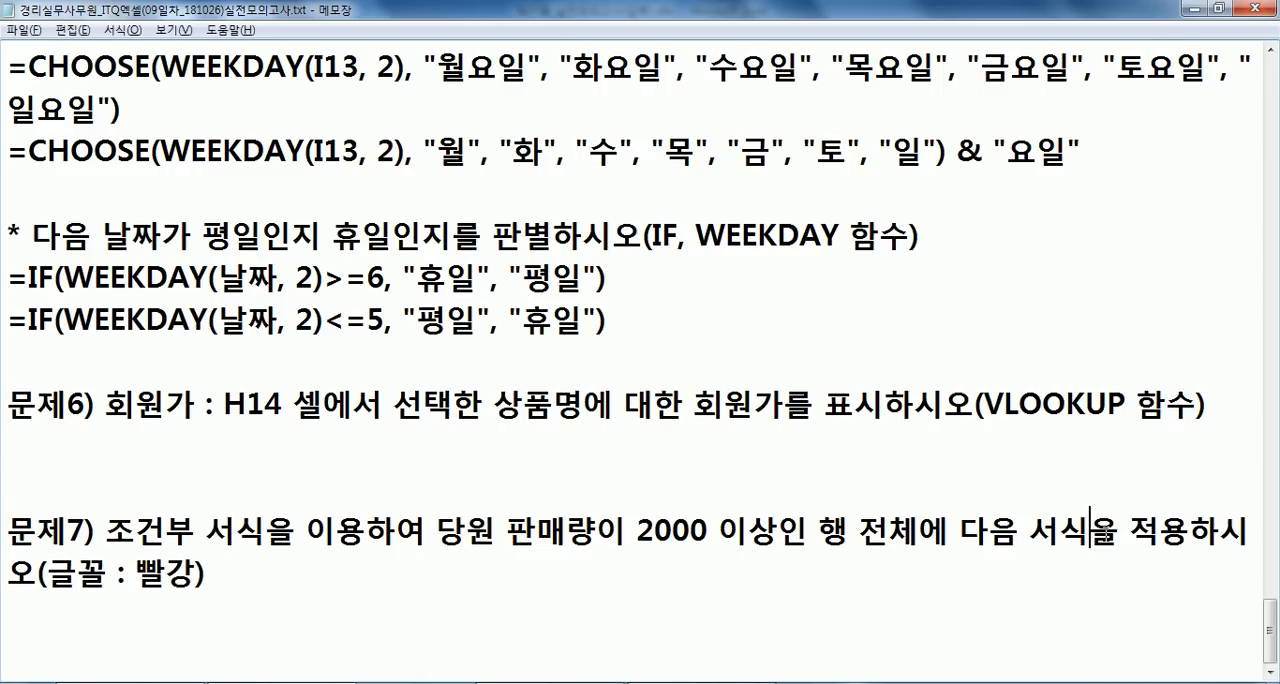
click(58, 445)
click(119, 638)
- Switch to Excel and copy the product table B4:H12 from sheet 제1작업 to cell B2 of sheet 제2작업, keeping its column widths
key(alt+Tab)
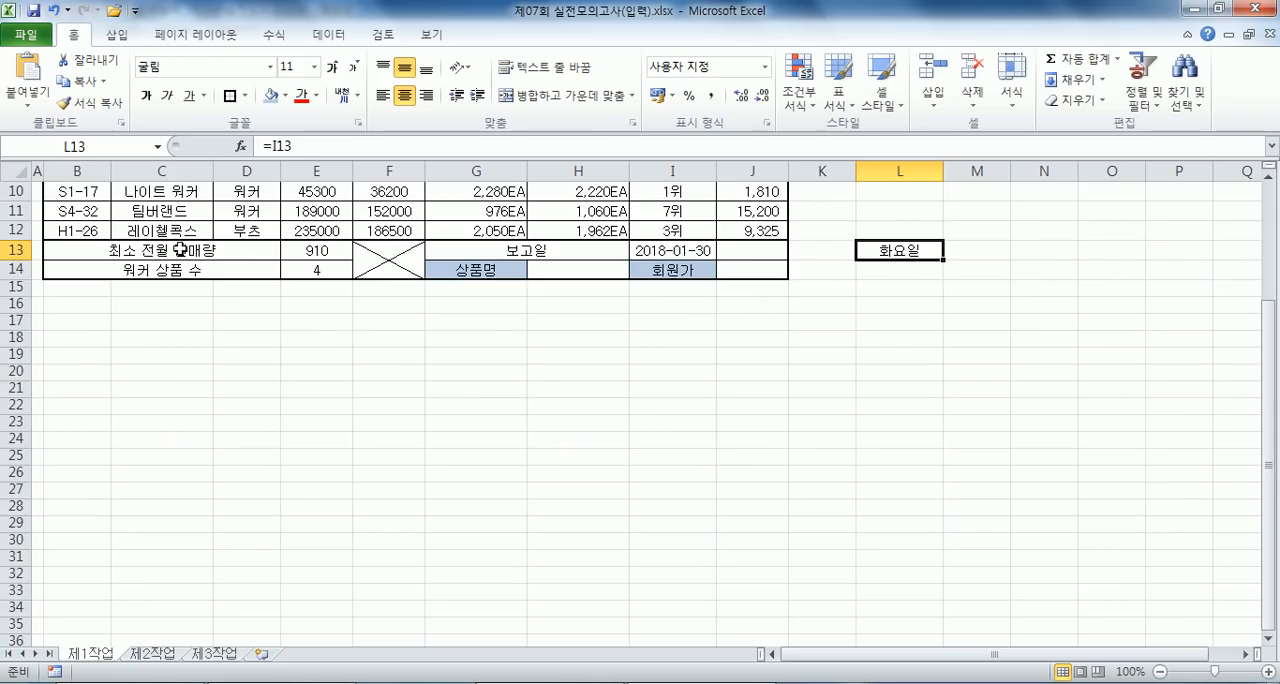
scroll(194, 289, up, 3)
drag(100, 281, 562, 452)
key(ctrl+c)
click(150, 652)
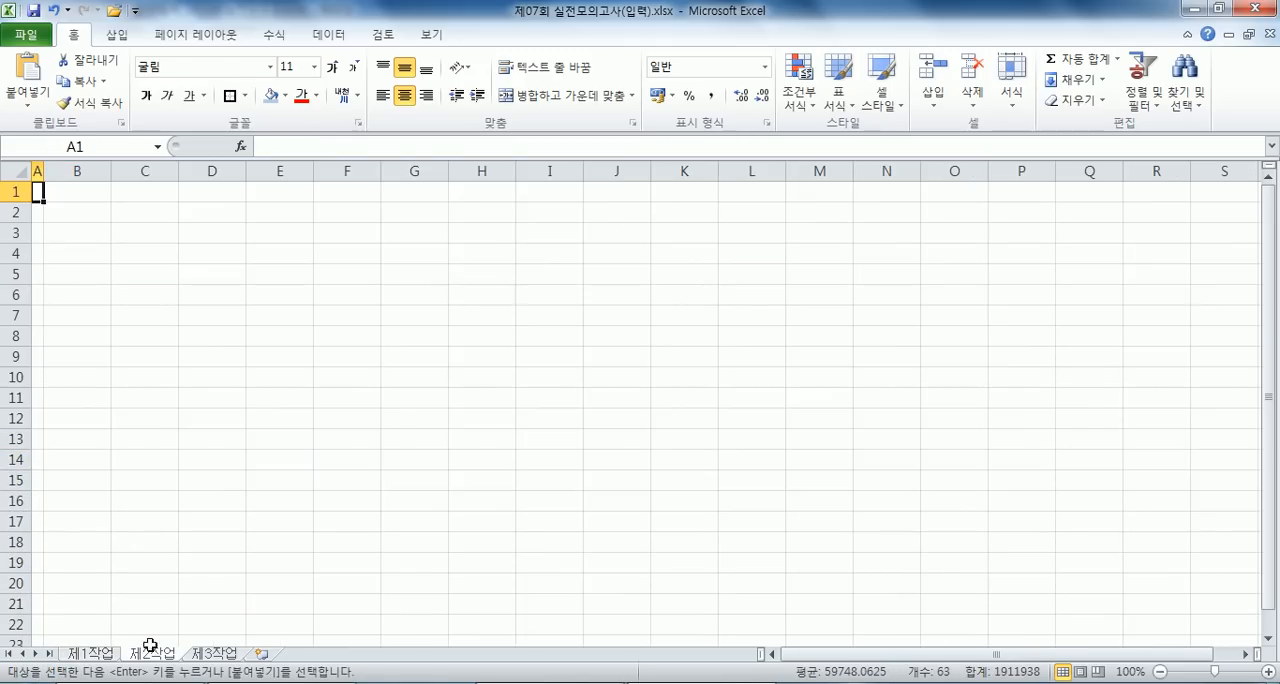
right_click(76, 210)
click(146, 288)
click(215, 247)
click(228, 425)
key(ctrl+v)
click(85, 226)
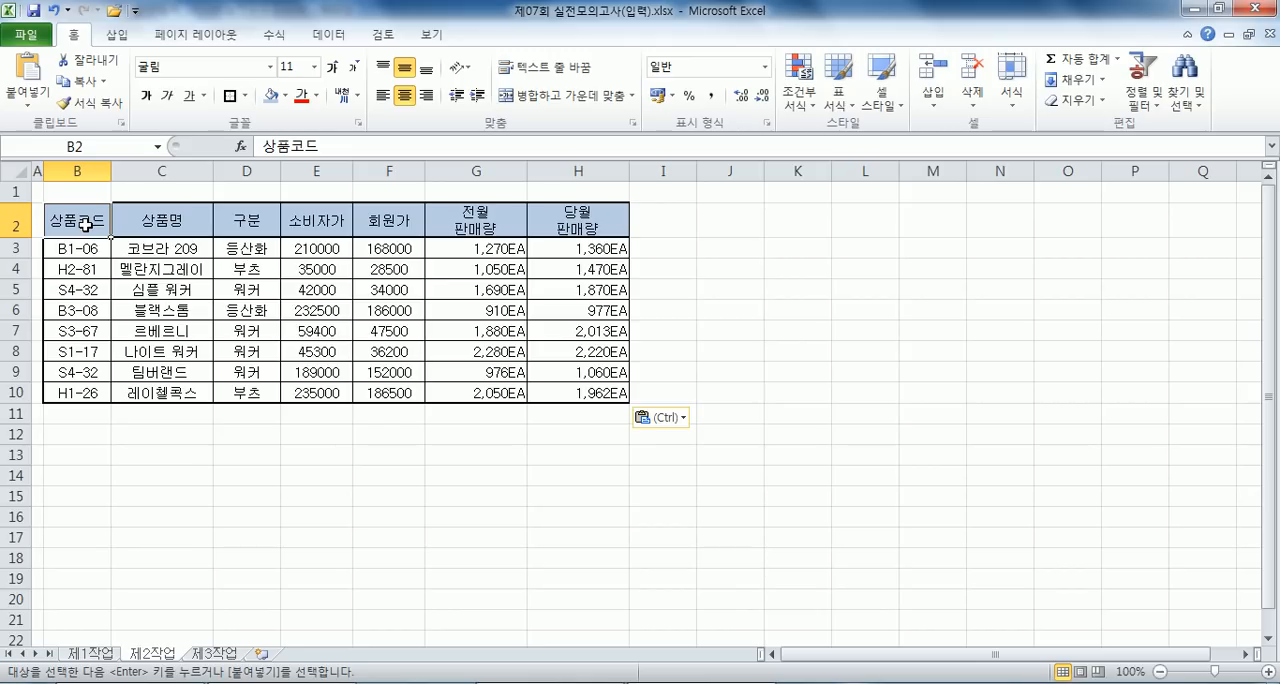
- Remove duplicate rows from the copied product table, comparing only the 상품코드 column
click(327, 35)
click(607, 78)
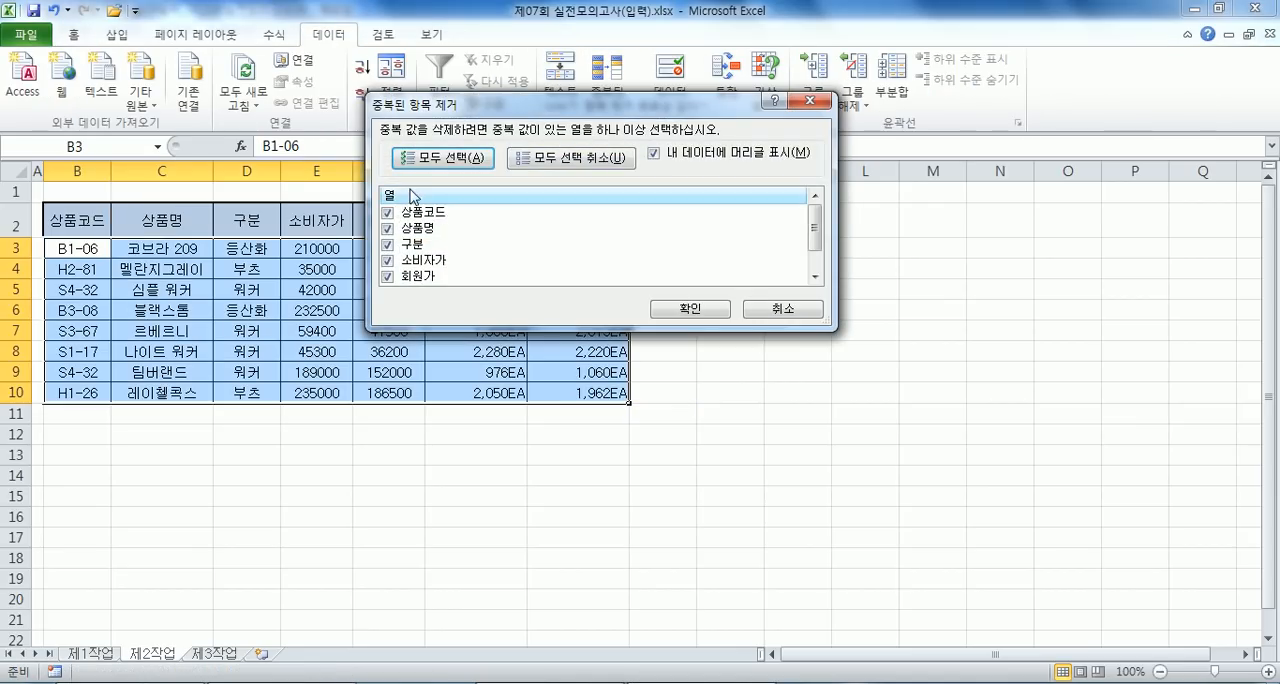
click(545, 158)
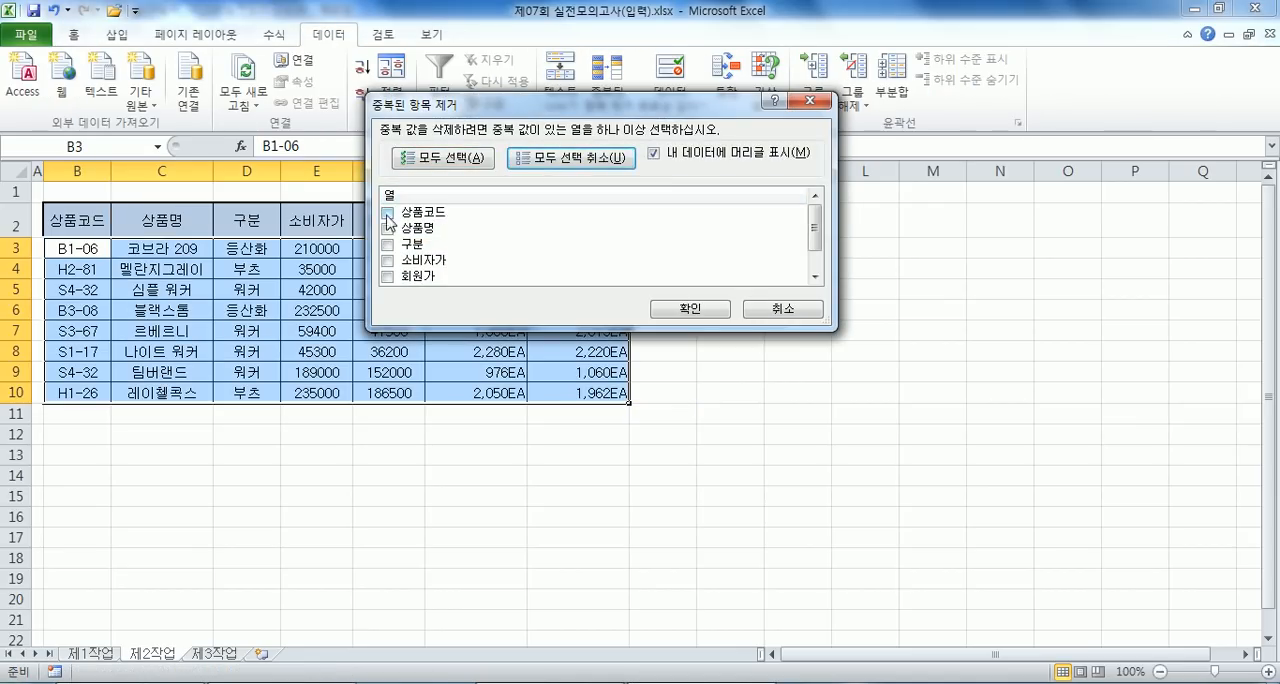
click(390, 214)
click(684, 309)
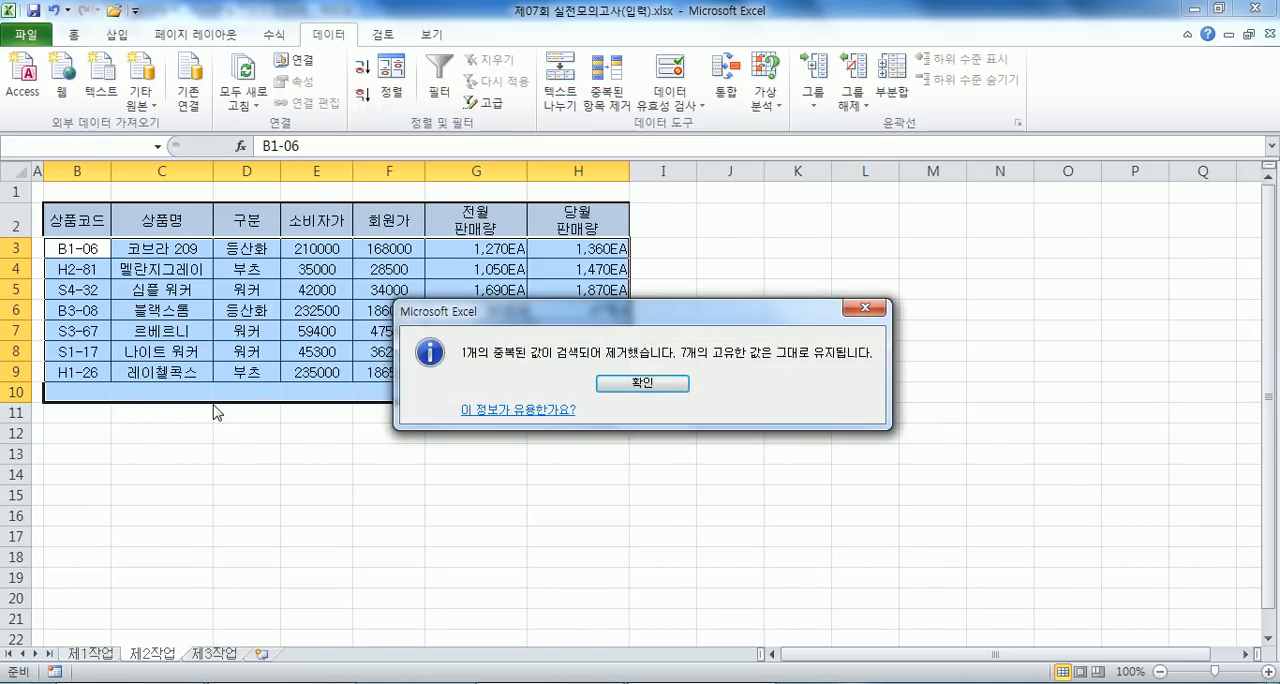
click(647, 389)
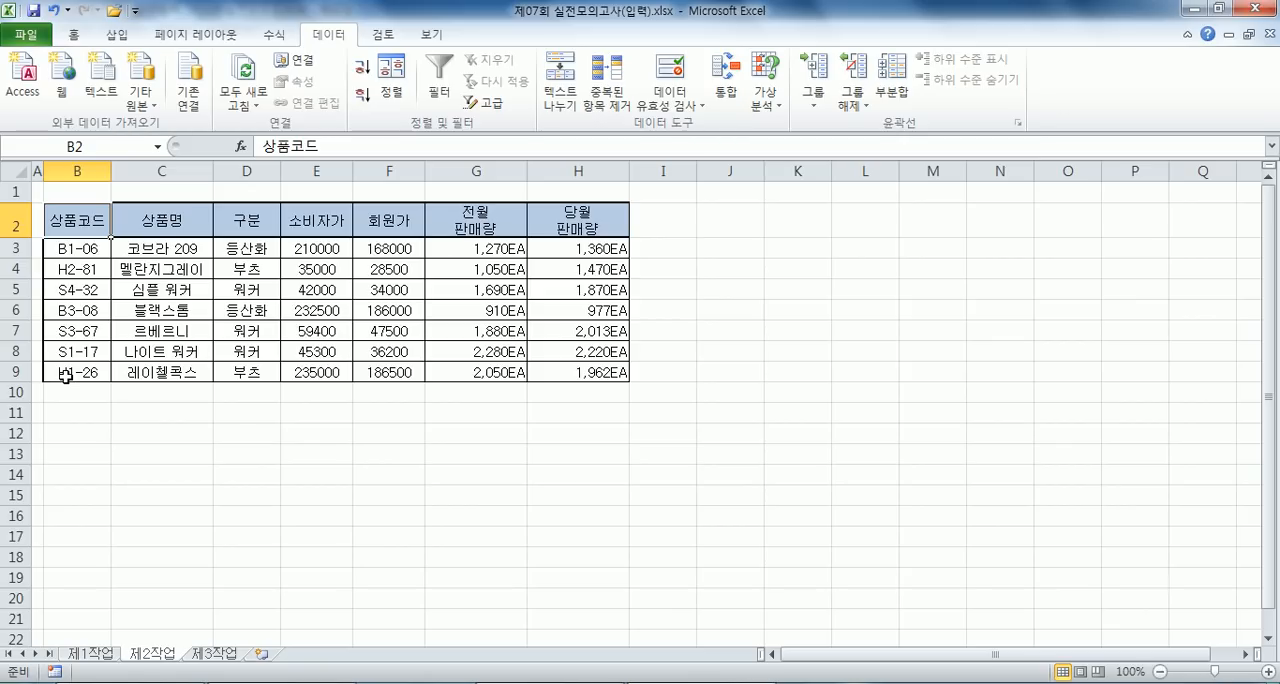
- Add an auto filter to the product table and show only the 워커 rows in the 구분 column
click(222, 309)
click(440, 80)
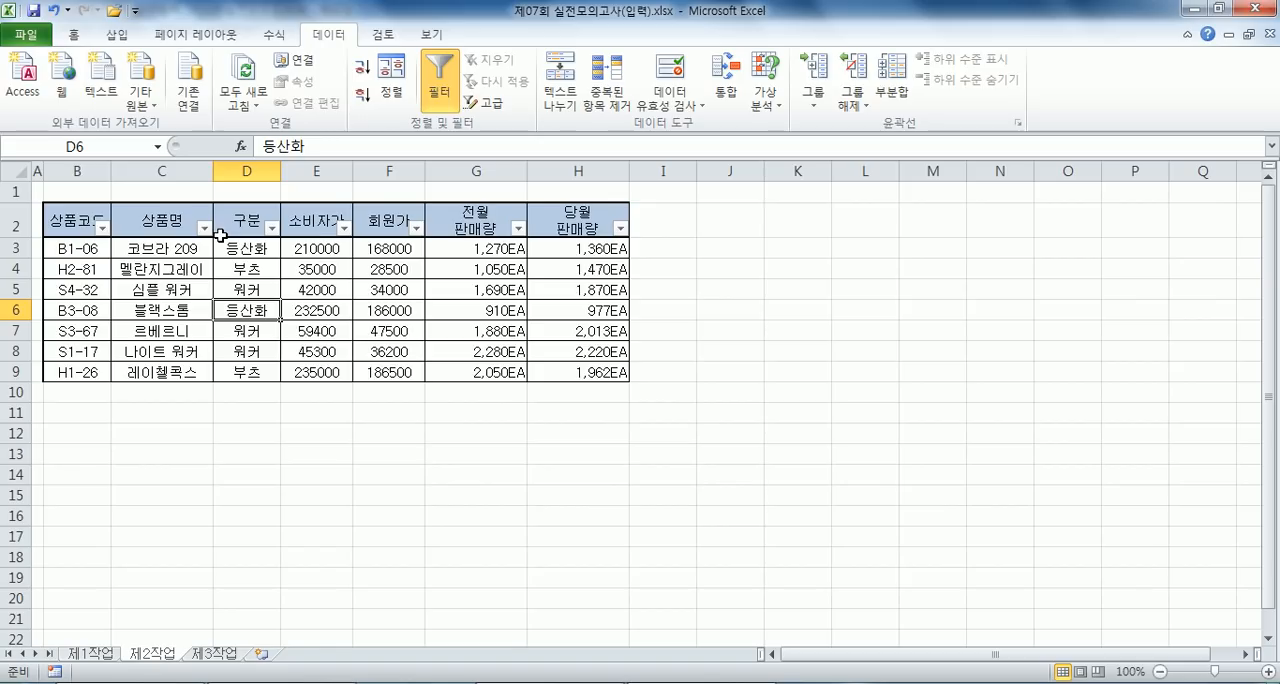
click(271, 228)
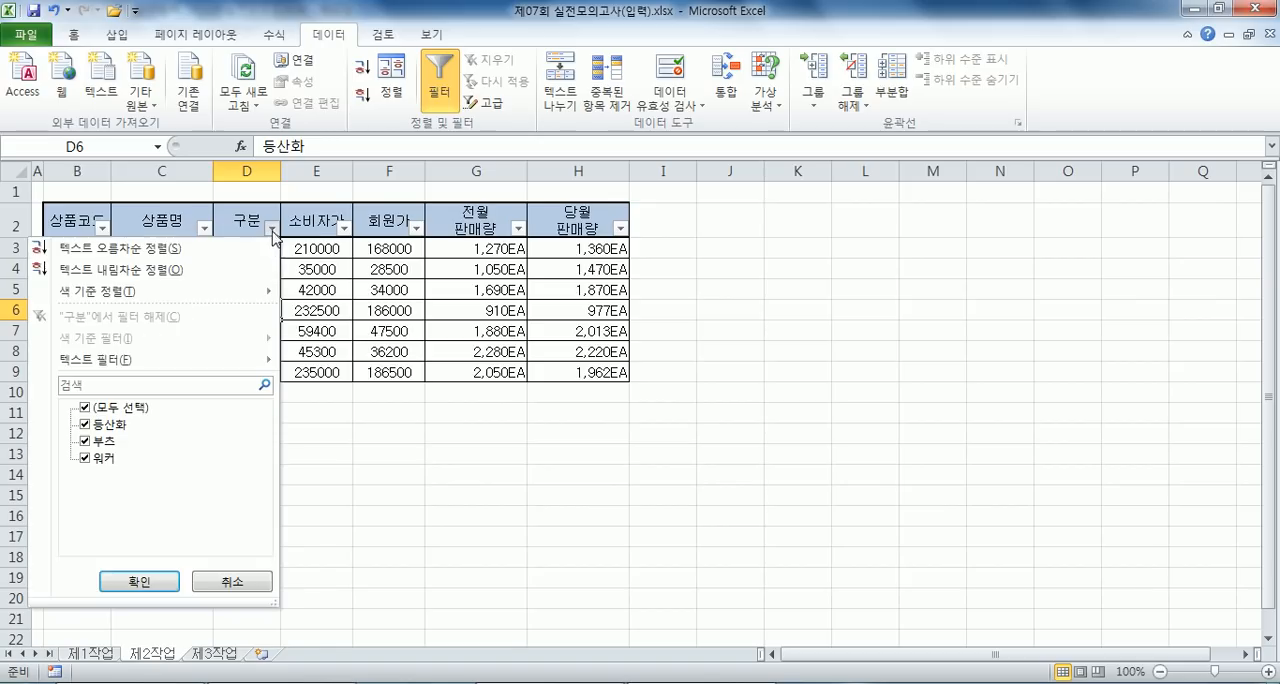
click(86, 408)
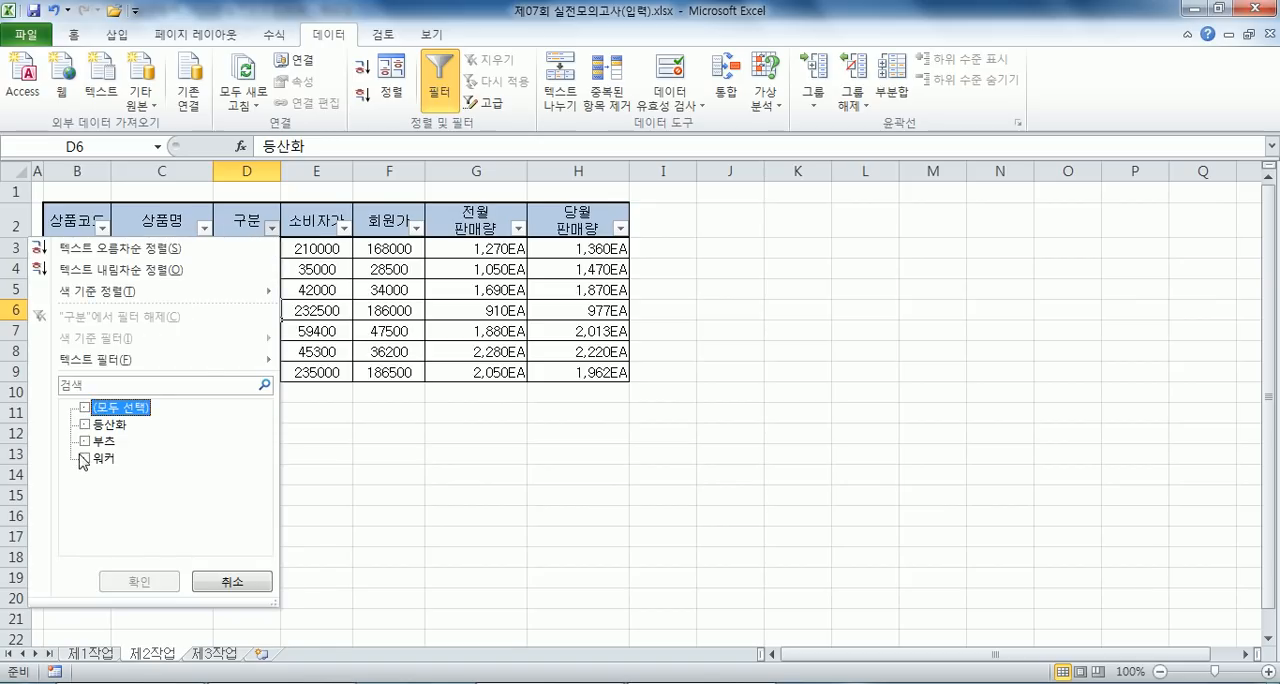
click(86, 459)
click(128, 580)
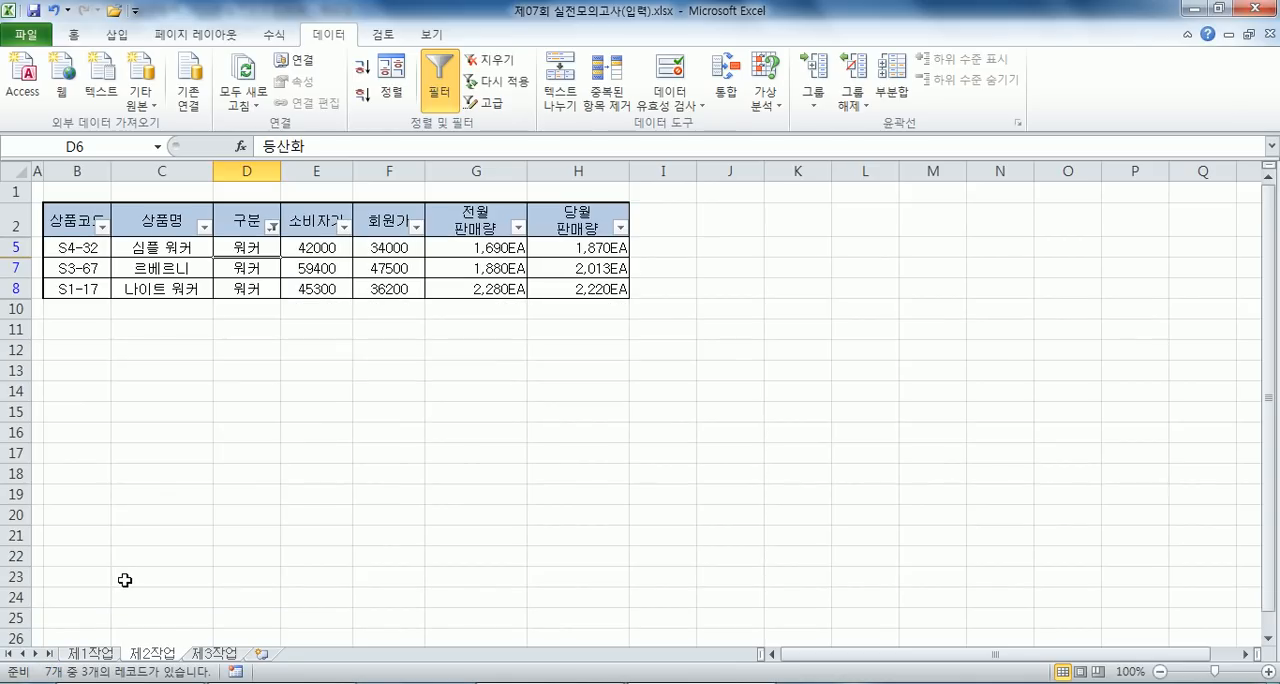
- Filter the 소비자가 column for values greater than or equal to 45000
click(348, 232)
mouse_move(176, 358)
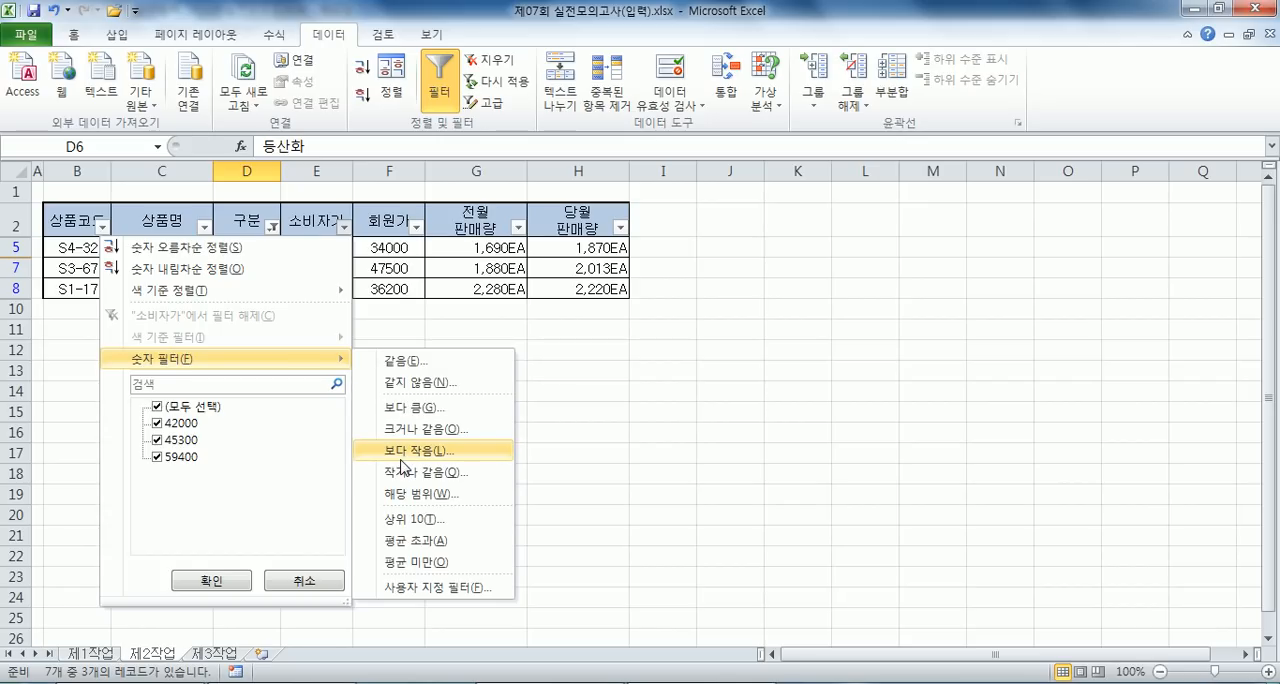
click(408, 429)
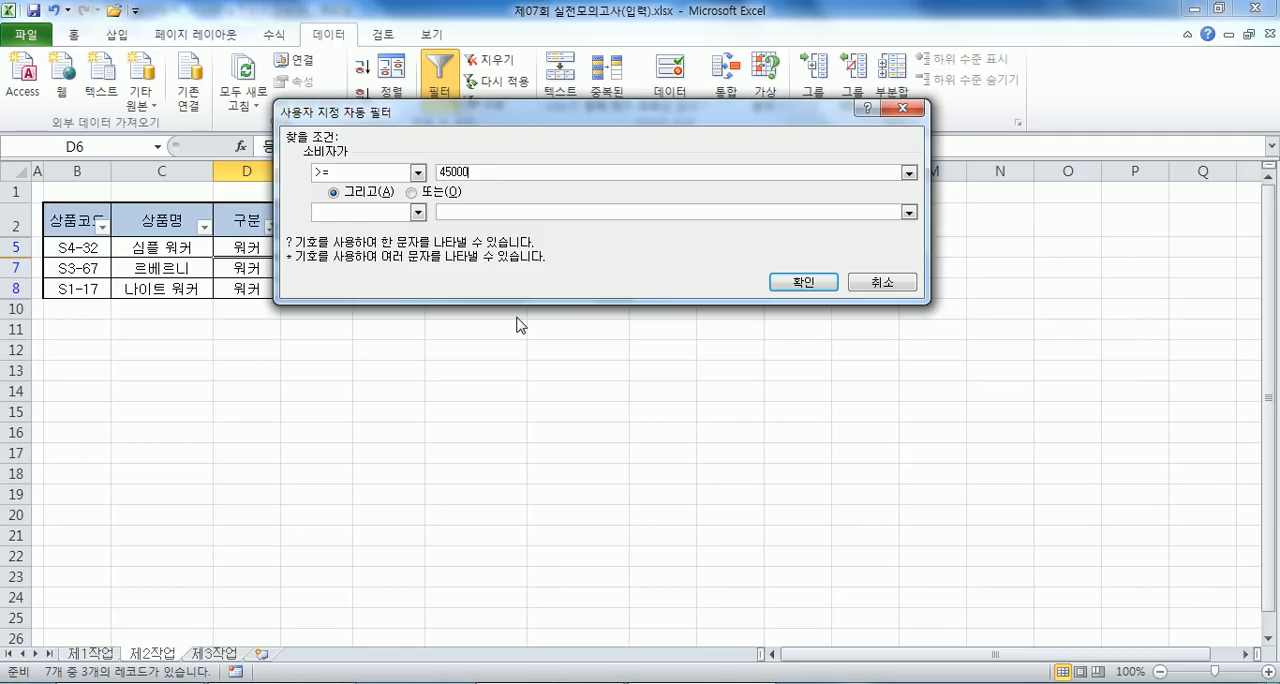
text(45000)
key(Return)
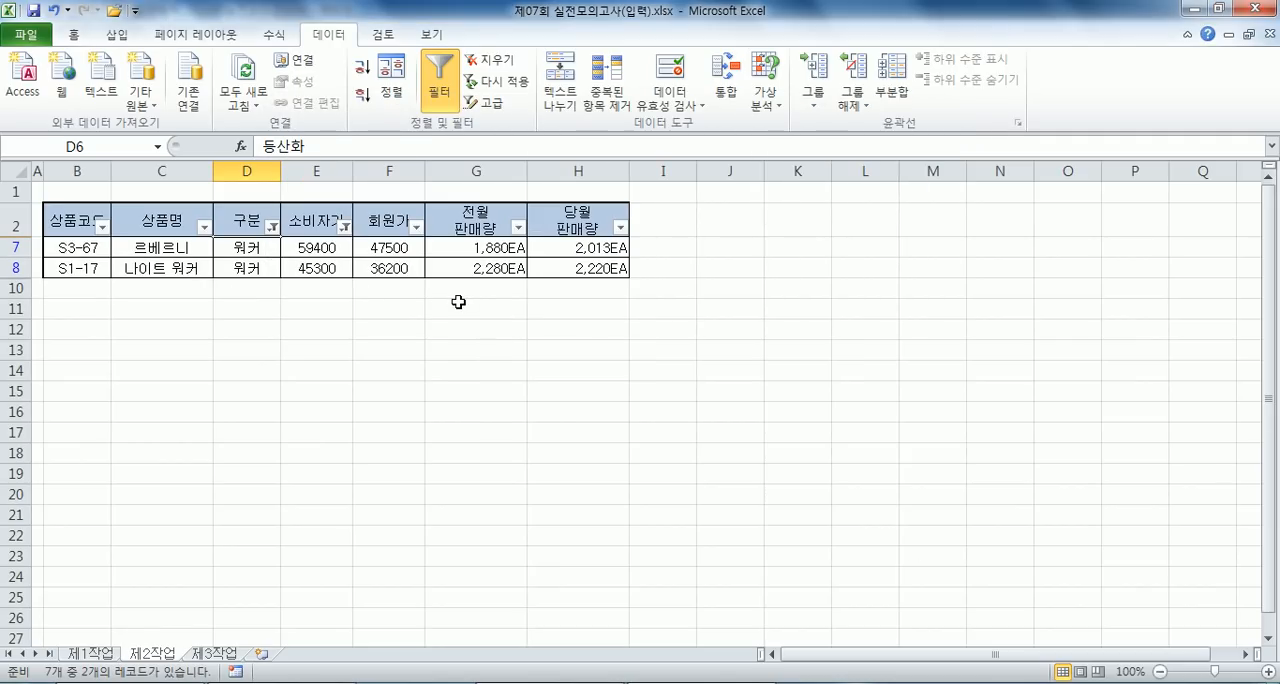
- Copy the filtered table with its headers and paste it at B13 with rows and columns transposed
drag(80, 226, 552, 277)
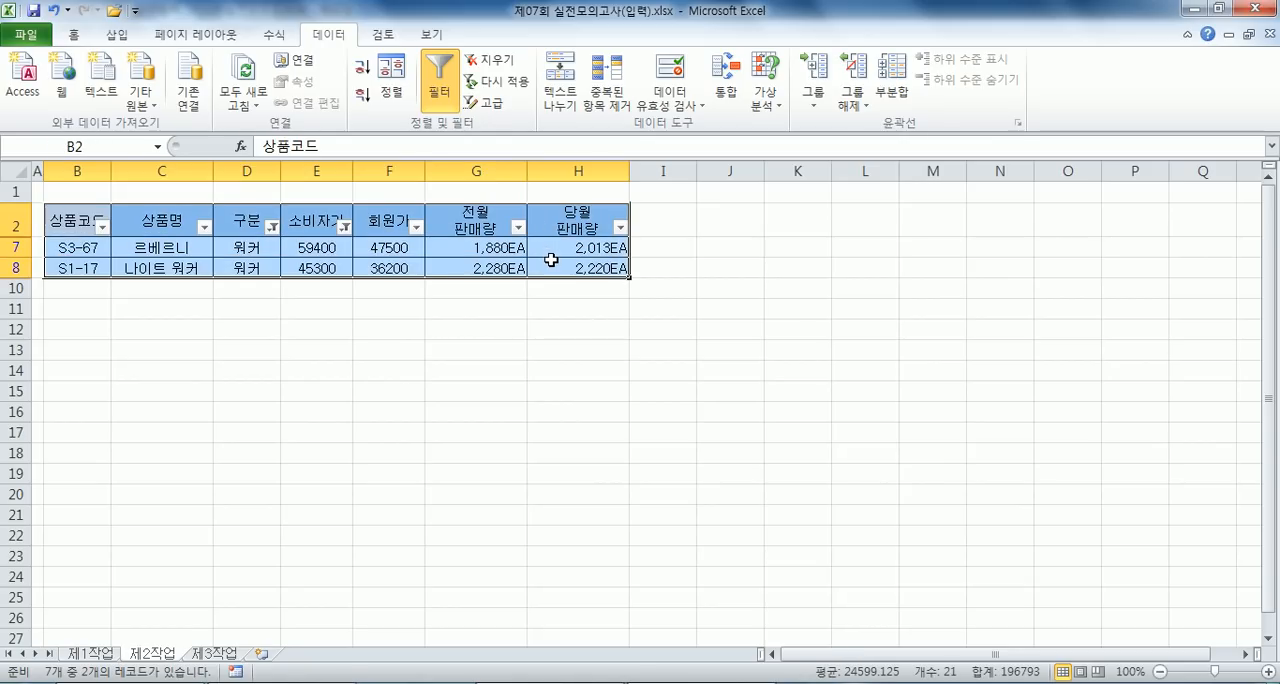
key(ctrl+c)
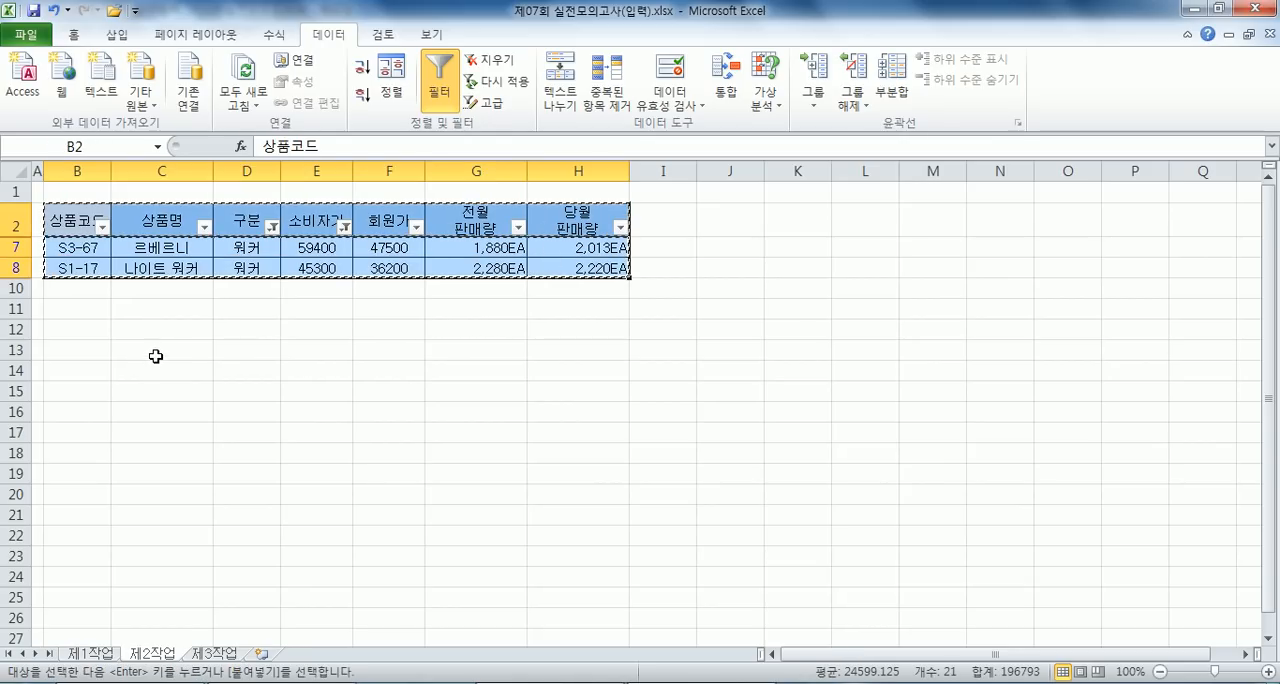
click(63, 346)
right_click(63, 346)
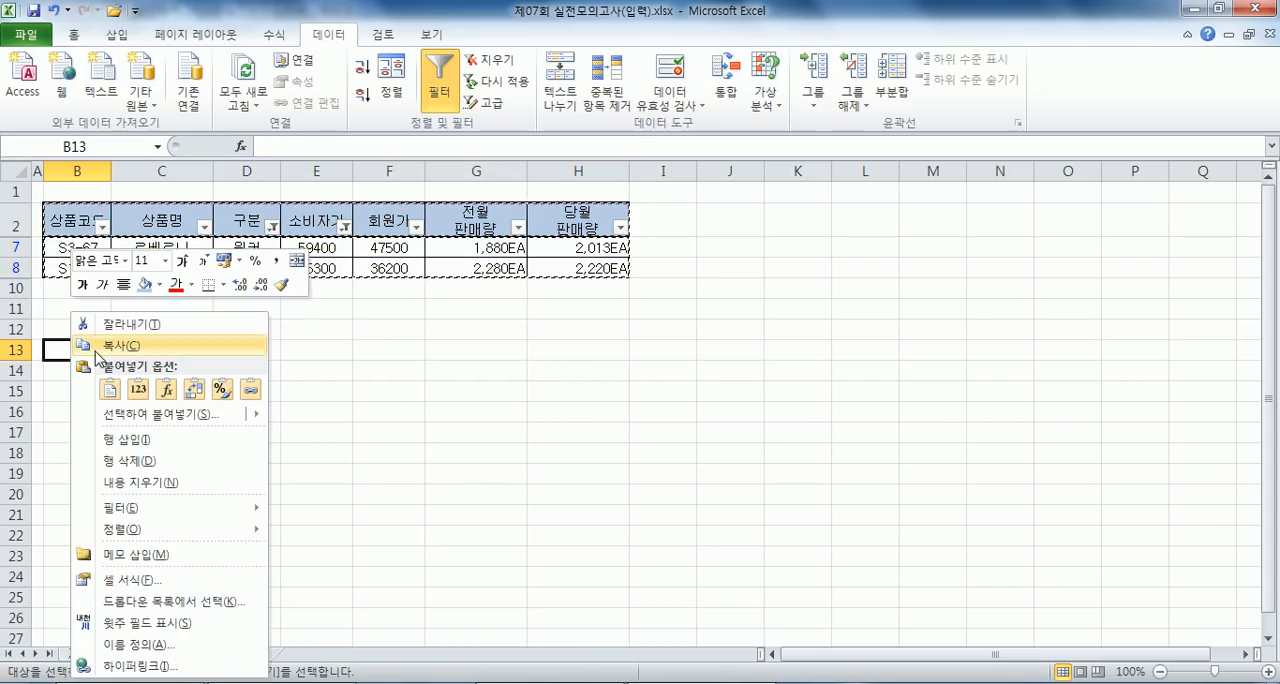
click(137, 413)
drag(262, 258, 593, 94)
click(546, 329)
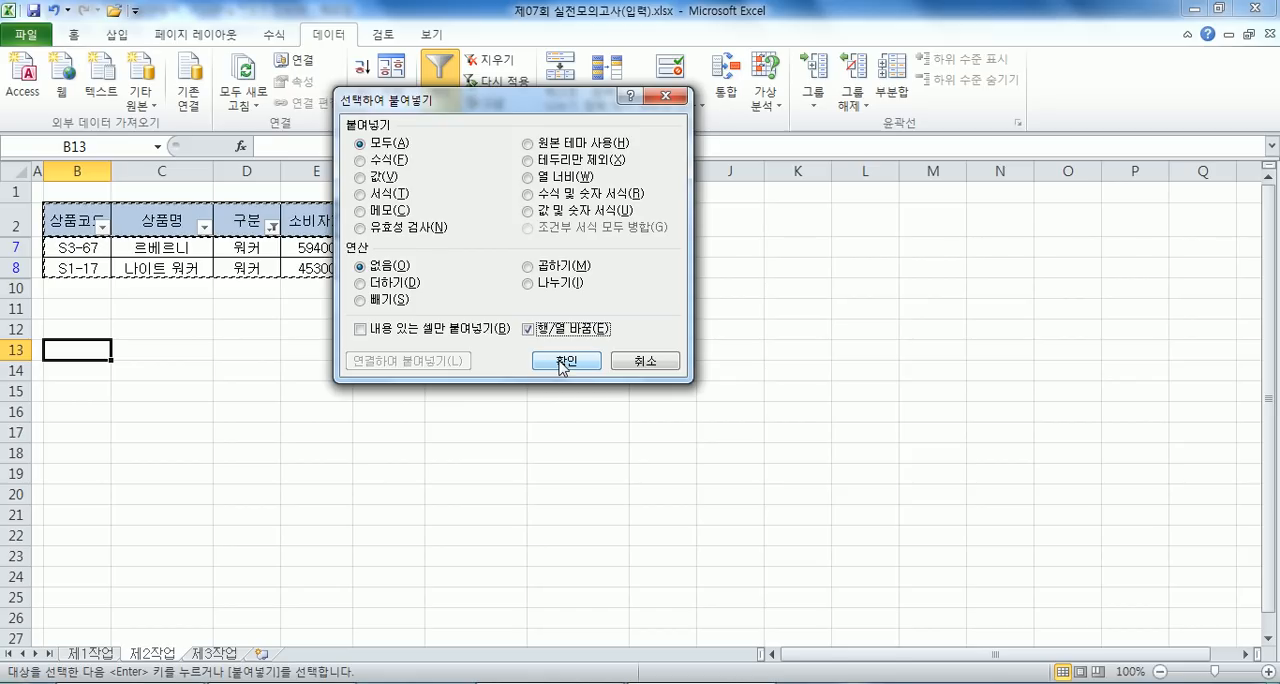
click(566, 361)
click(65, 370)
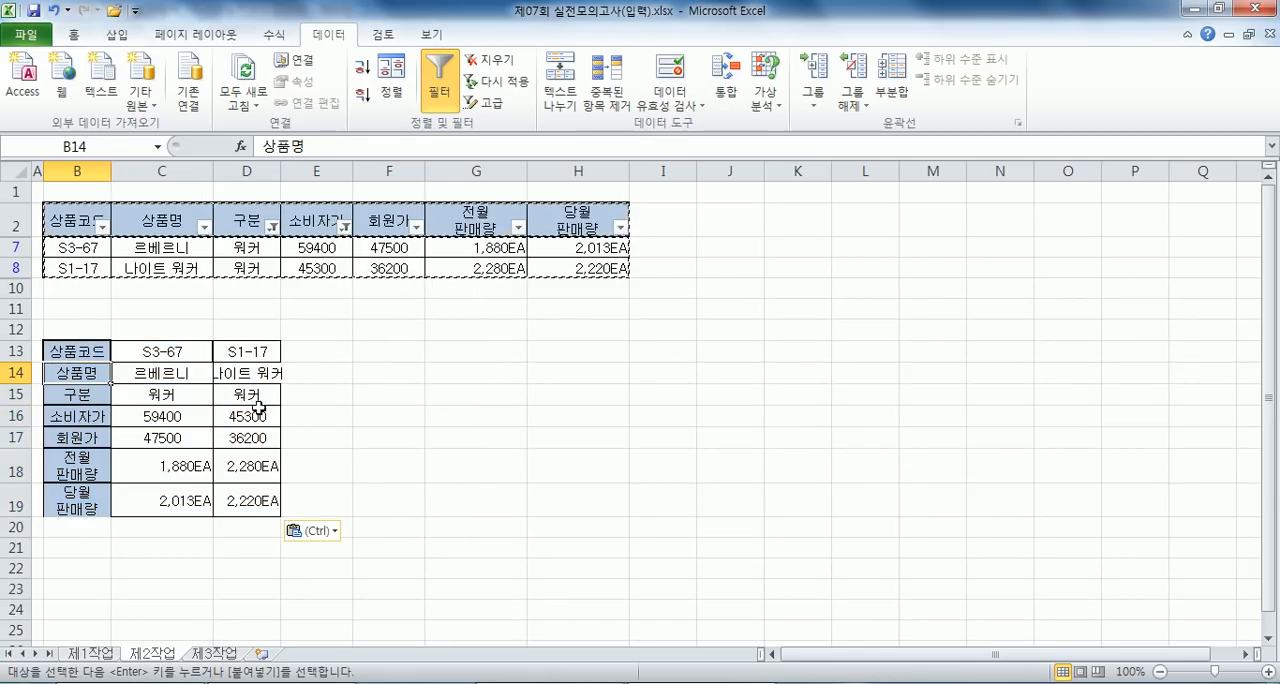
key(Escape)
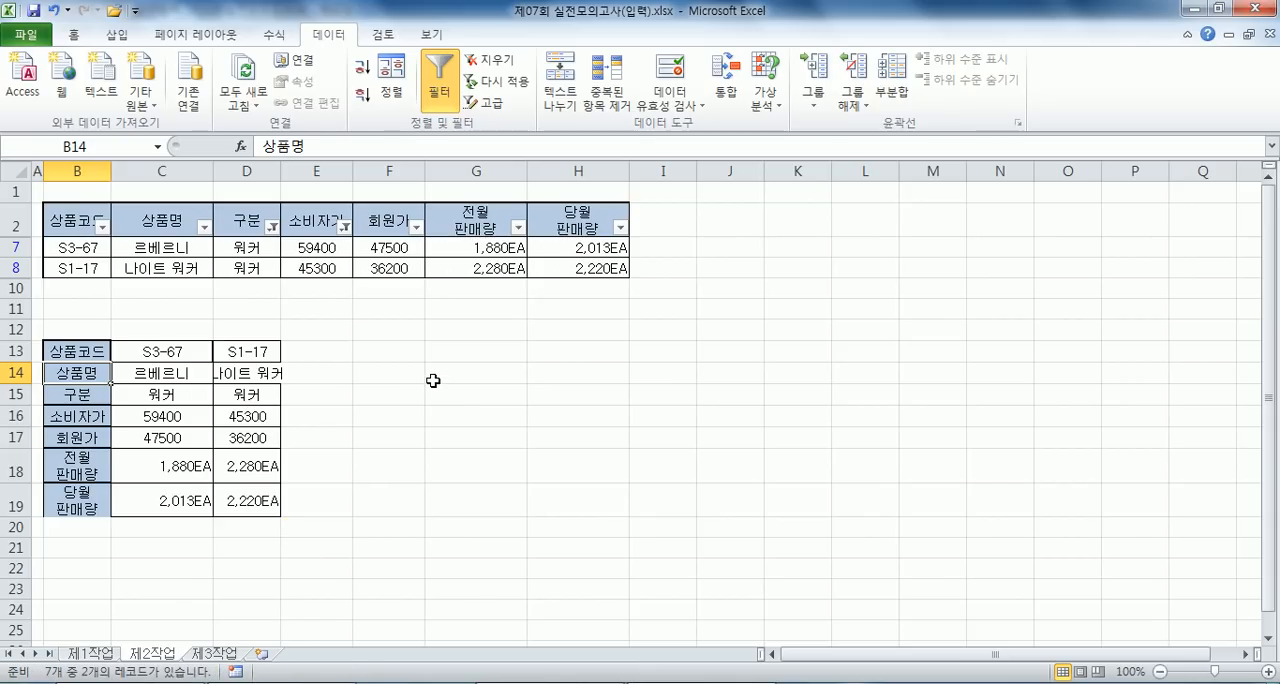
click(392, 390)
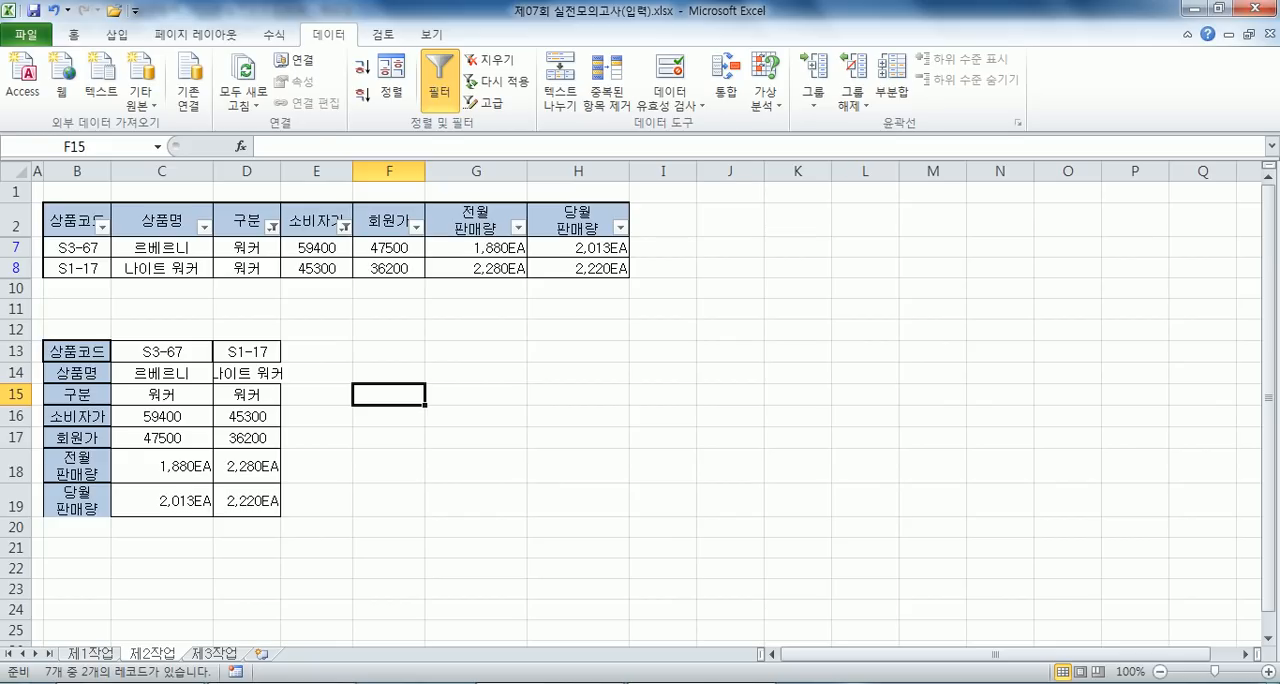
- Open the past-exam workbook GE08-11A.xlsx from the 인쇄요청 folder on drive E: and look over its online game revenue table
click(132, 683)
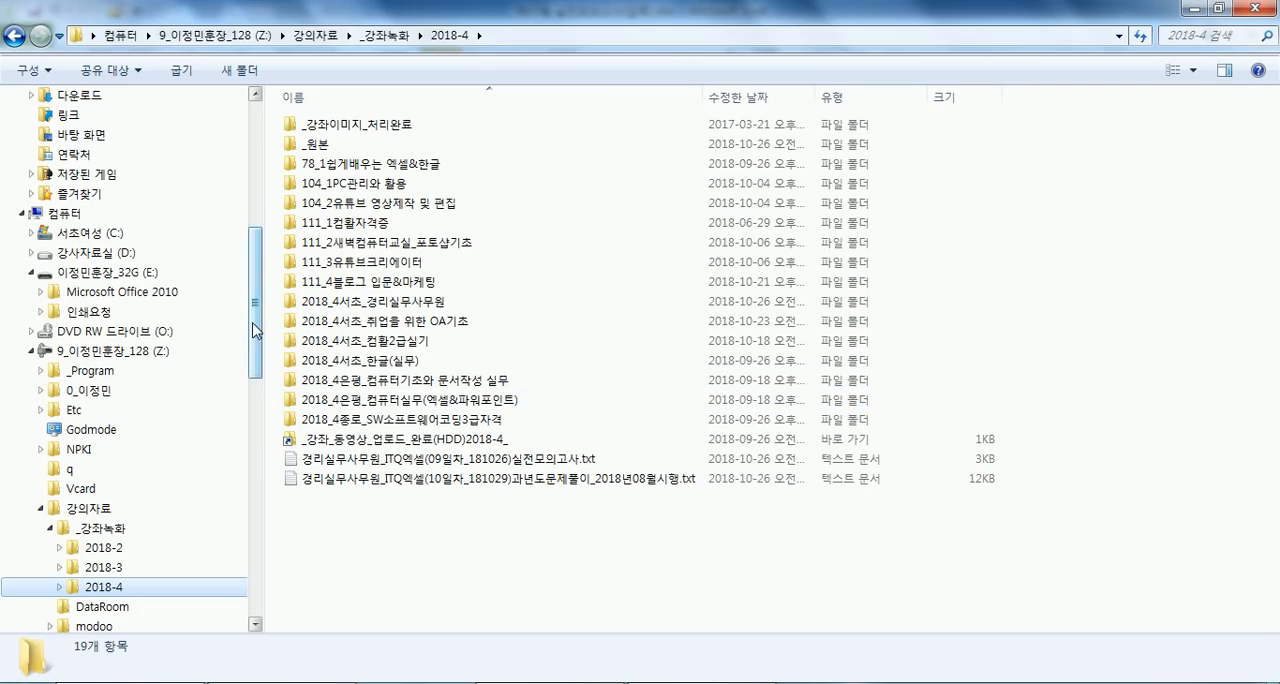
click(99, 317)
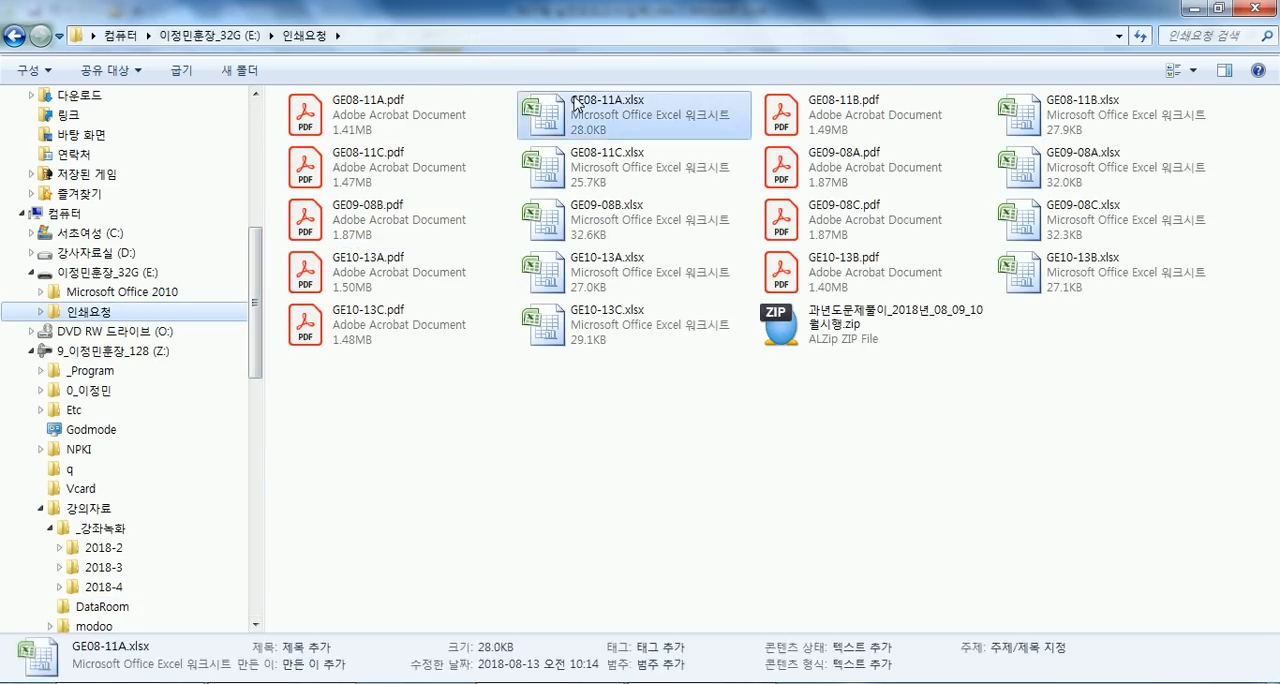
double_click(543, 112)
drag(88, 300, 896, 518)
click(527, 400)
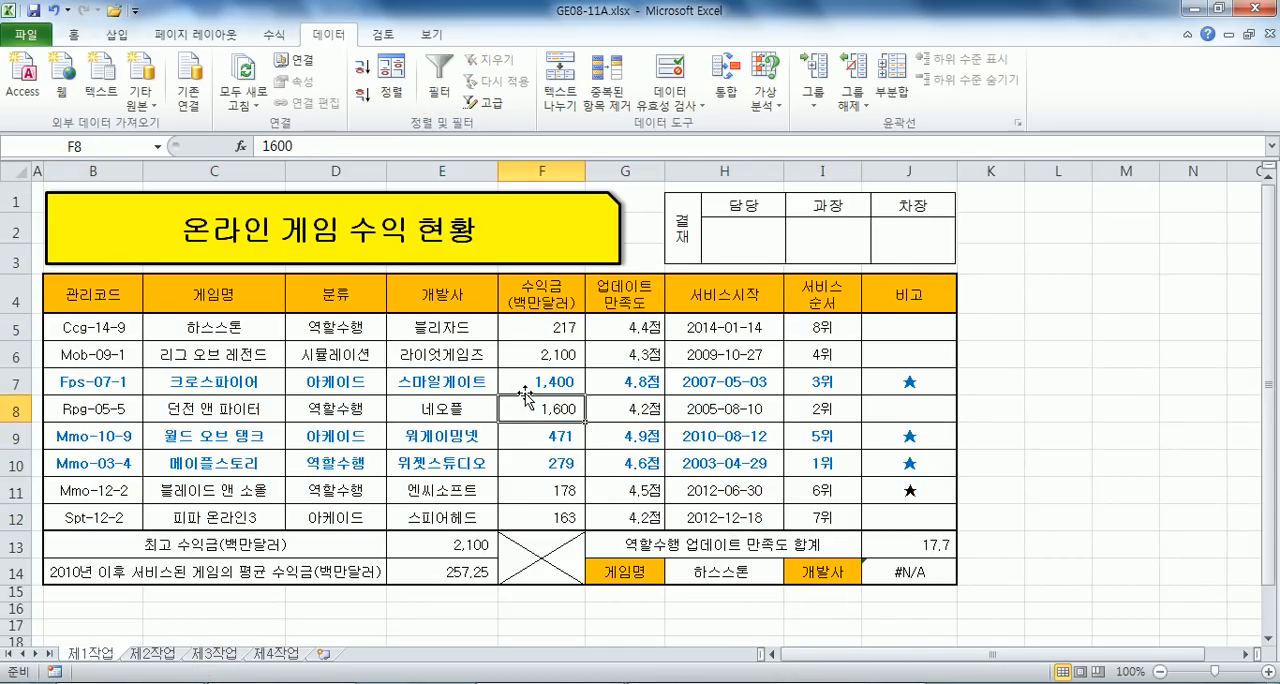
drag(115, 305, 590, 515)
click(433, 451)
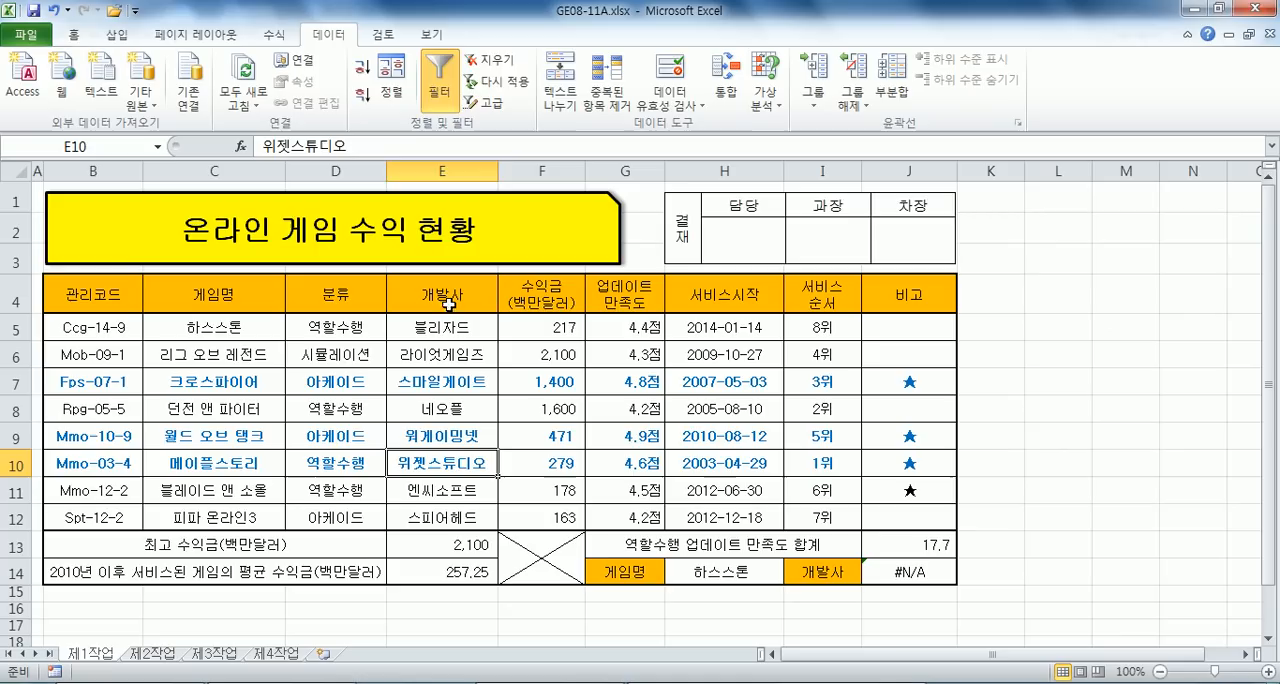
- Open GE08-11A.pdf from the 인쇄요청 folder, read the exam instructions on its first page, and return to the folder
key(alt+Tab)
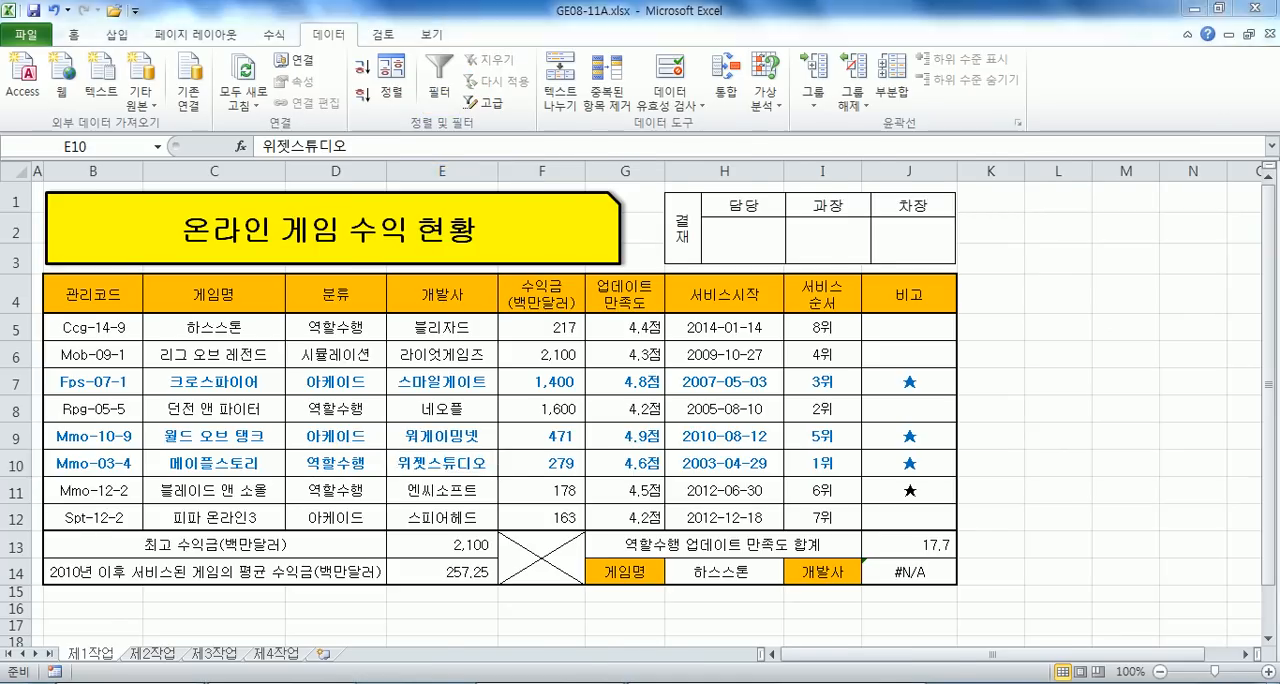
click(415, 122)
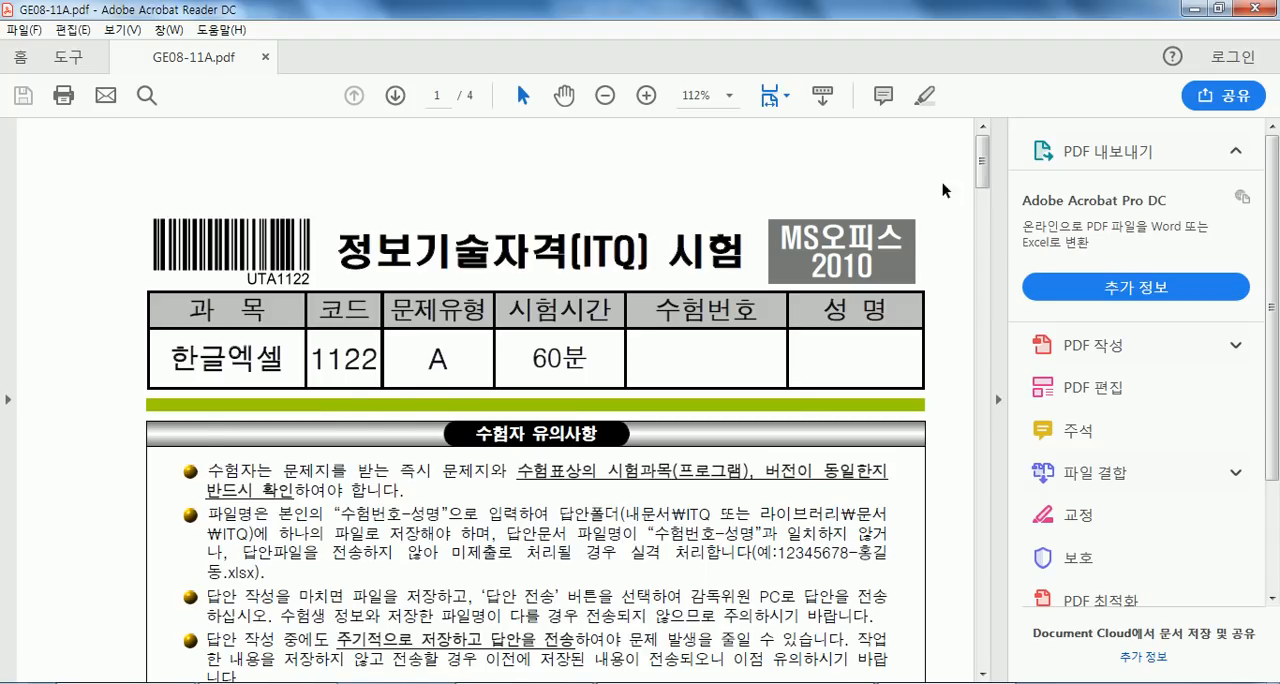
scroll(405, 327, down, 9)
scroll(405, 327, down, 6)
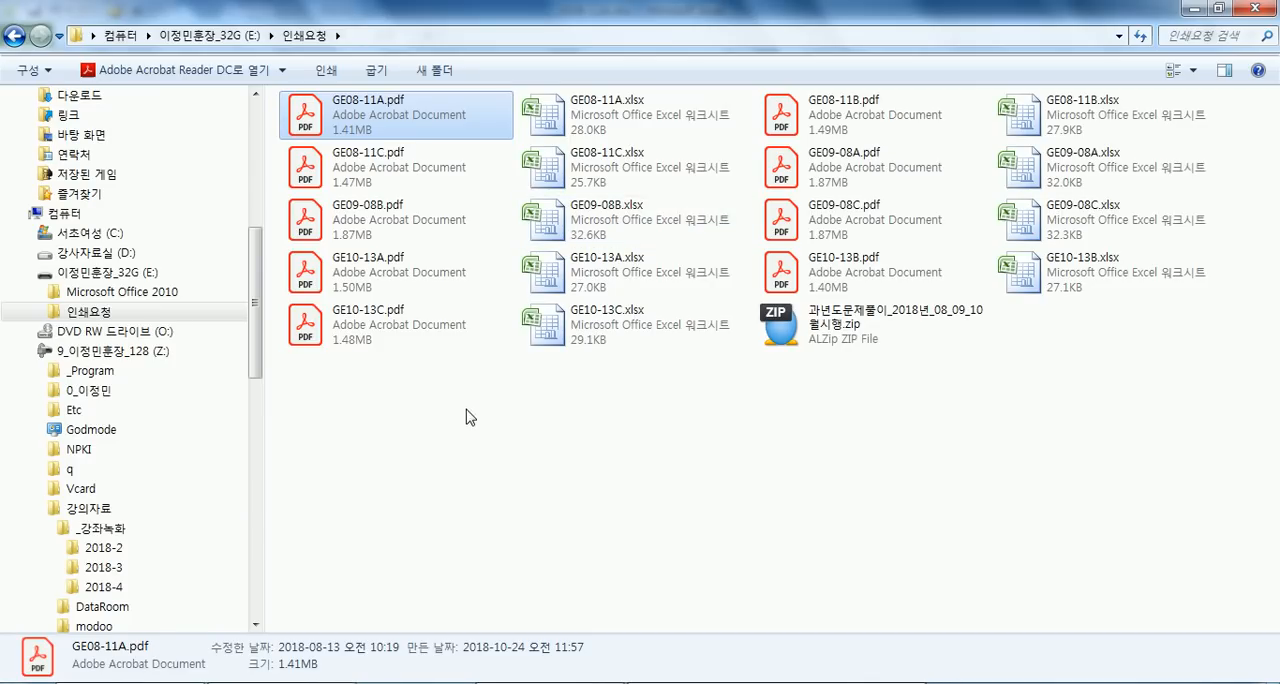
click(466, 417)
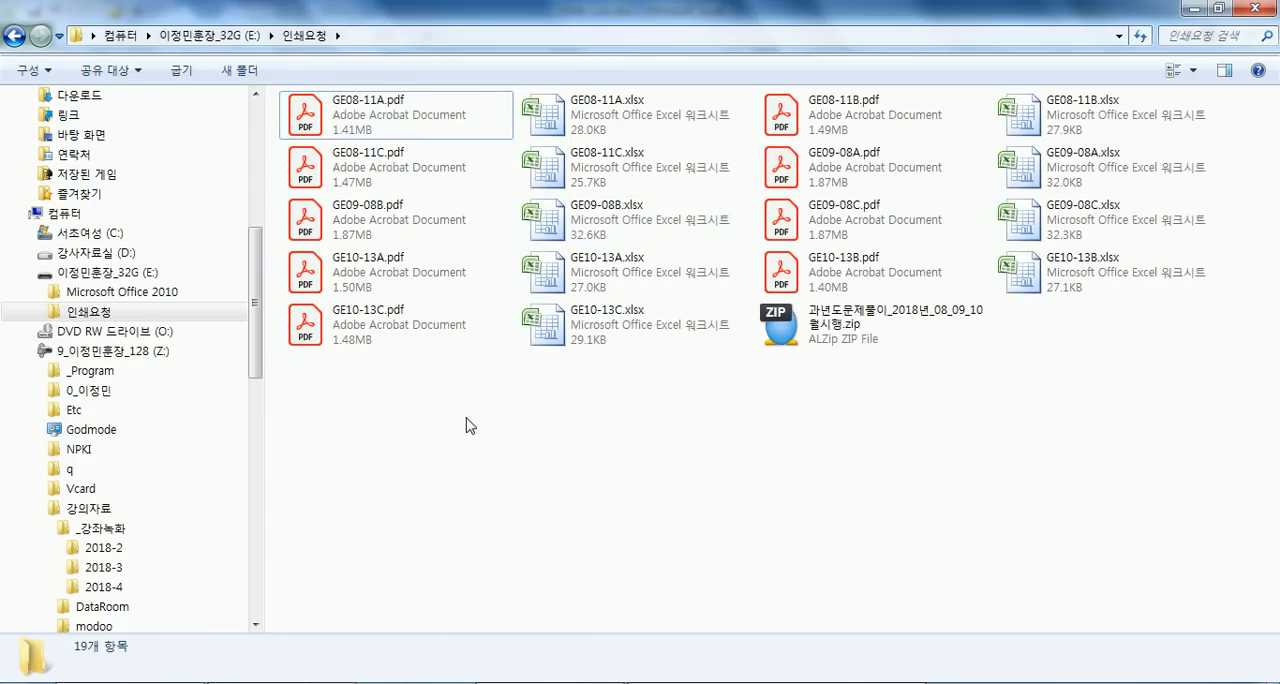